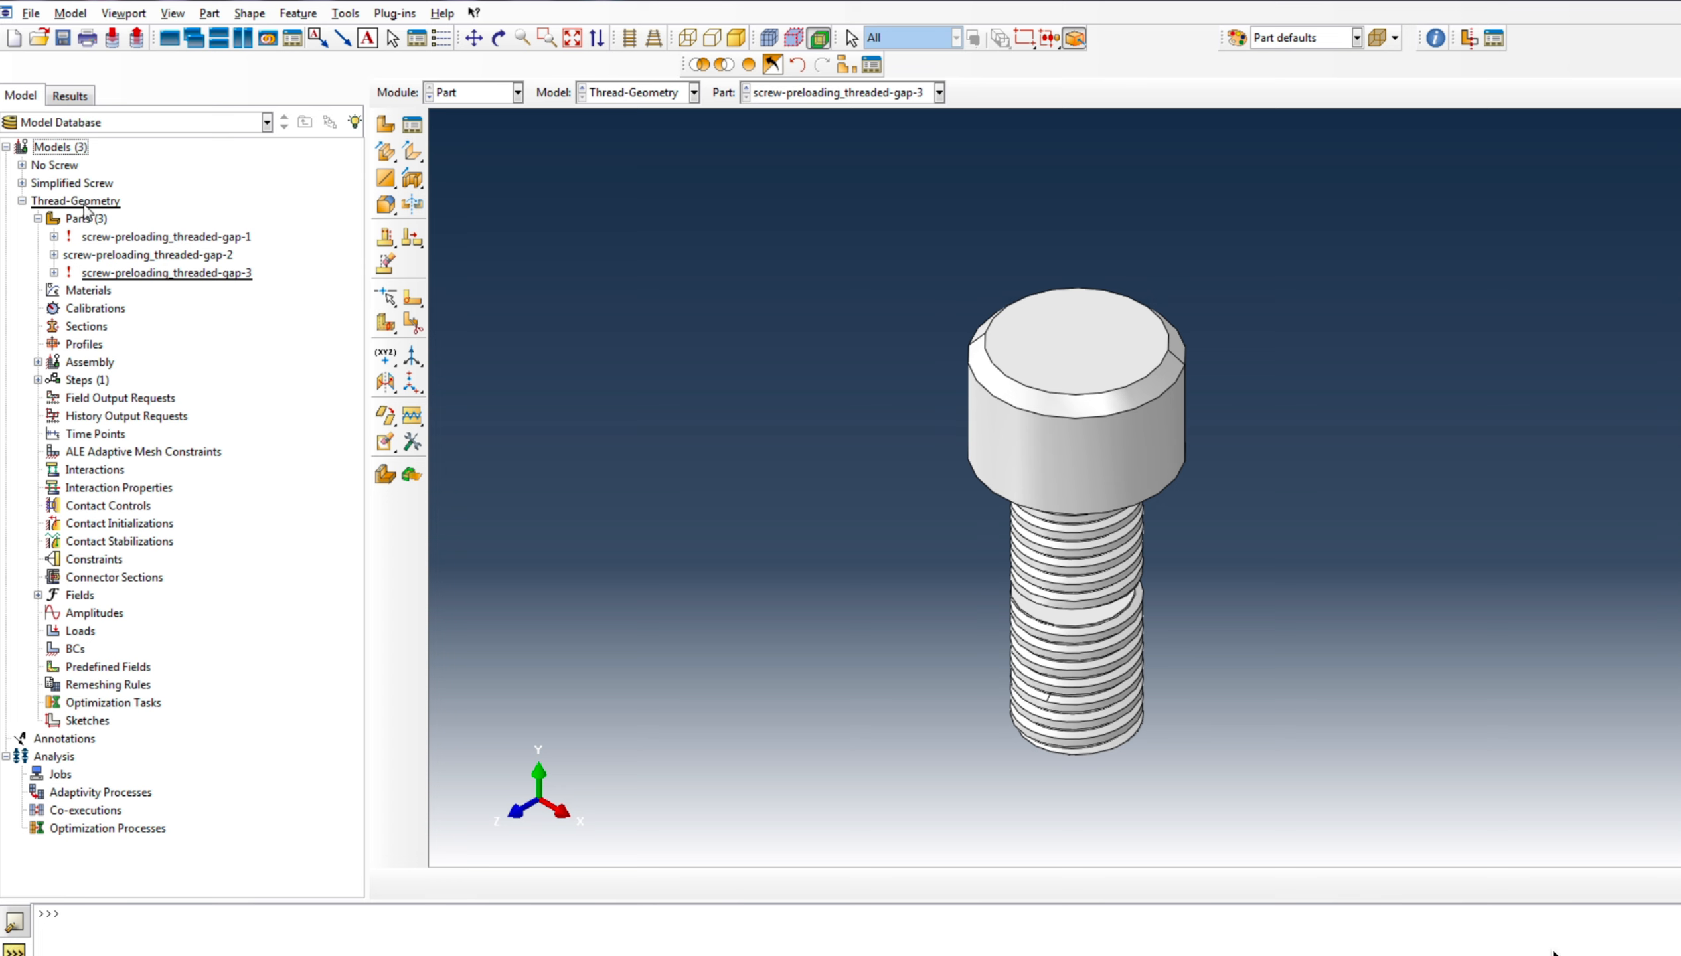
# Ignore the invalid status of the threaded block part screw-preloading_threaded-gap-1 in the Thread-Geometry model
pyautogui.scroll(-4, 1094, 754)
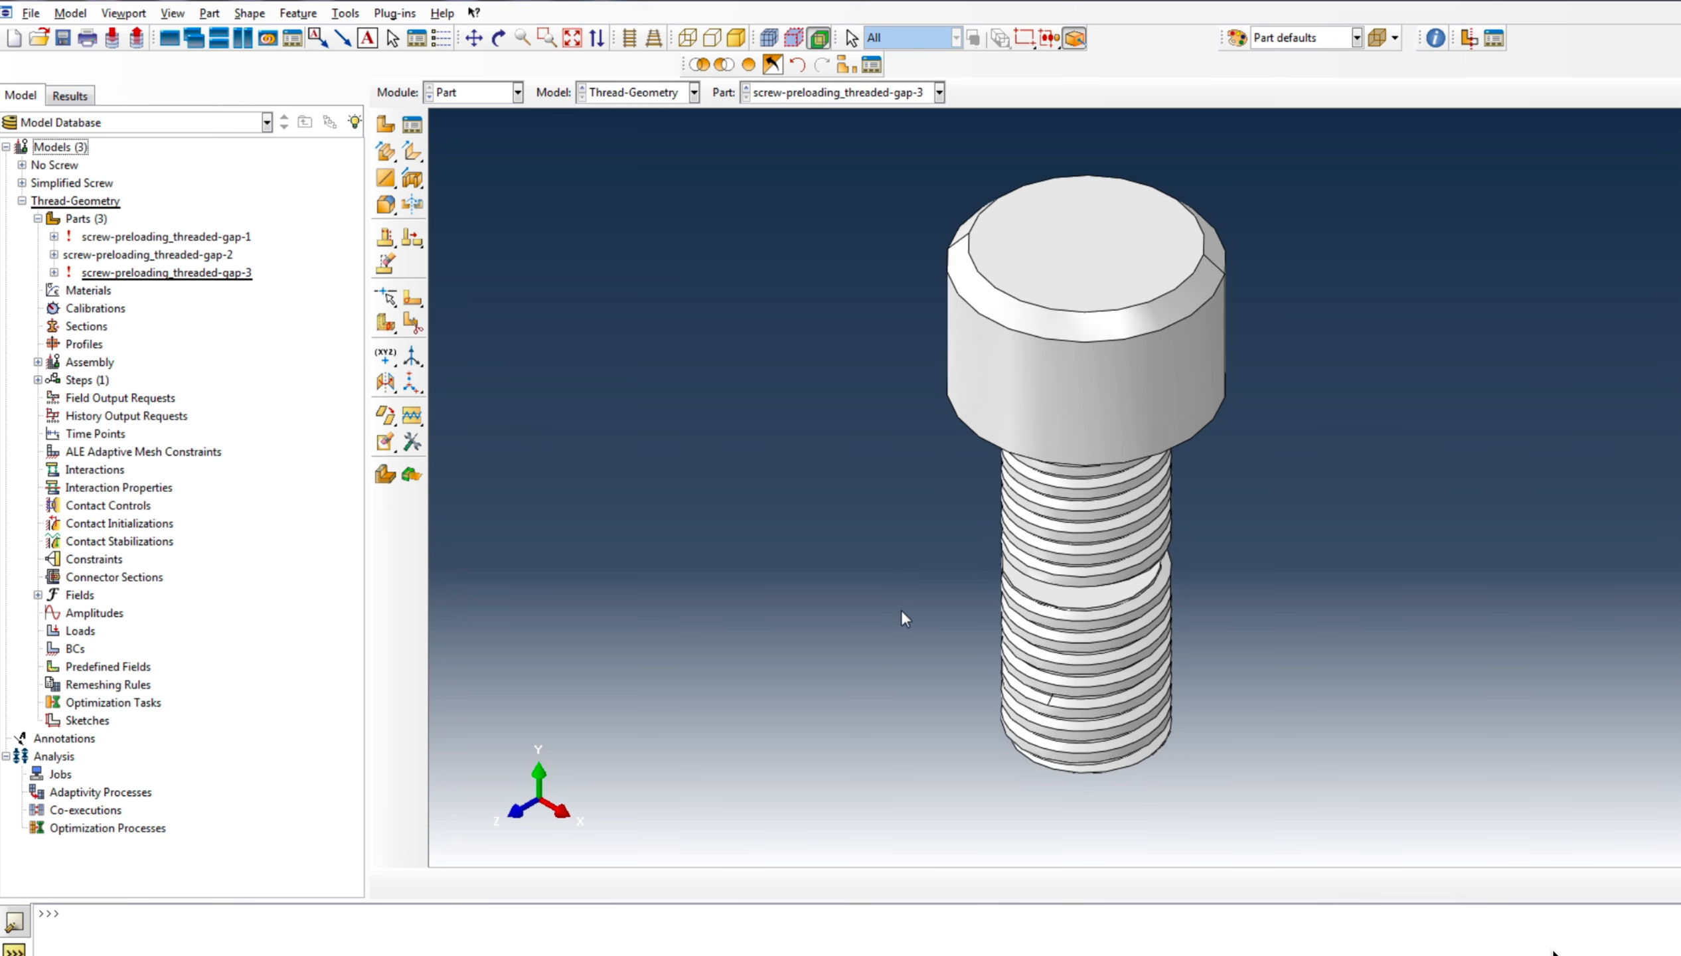
pyautogui.scroll(3, 901, 609)
pyautogui.click(166, 237)
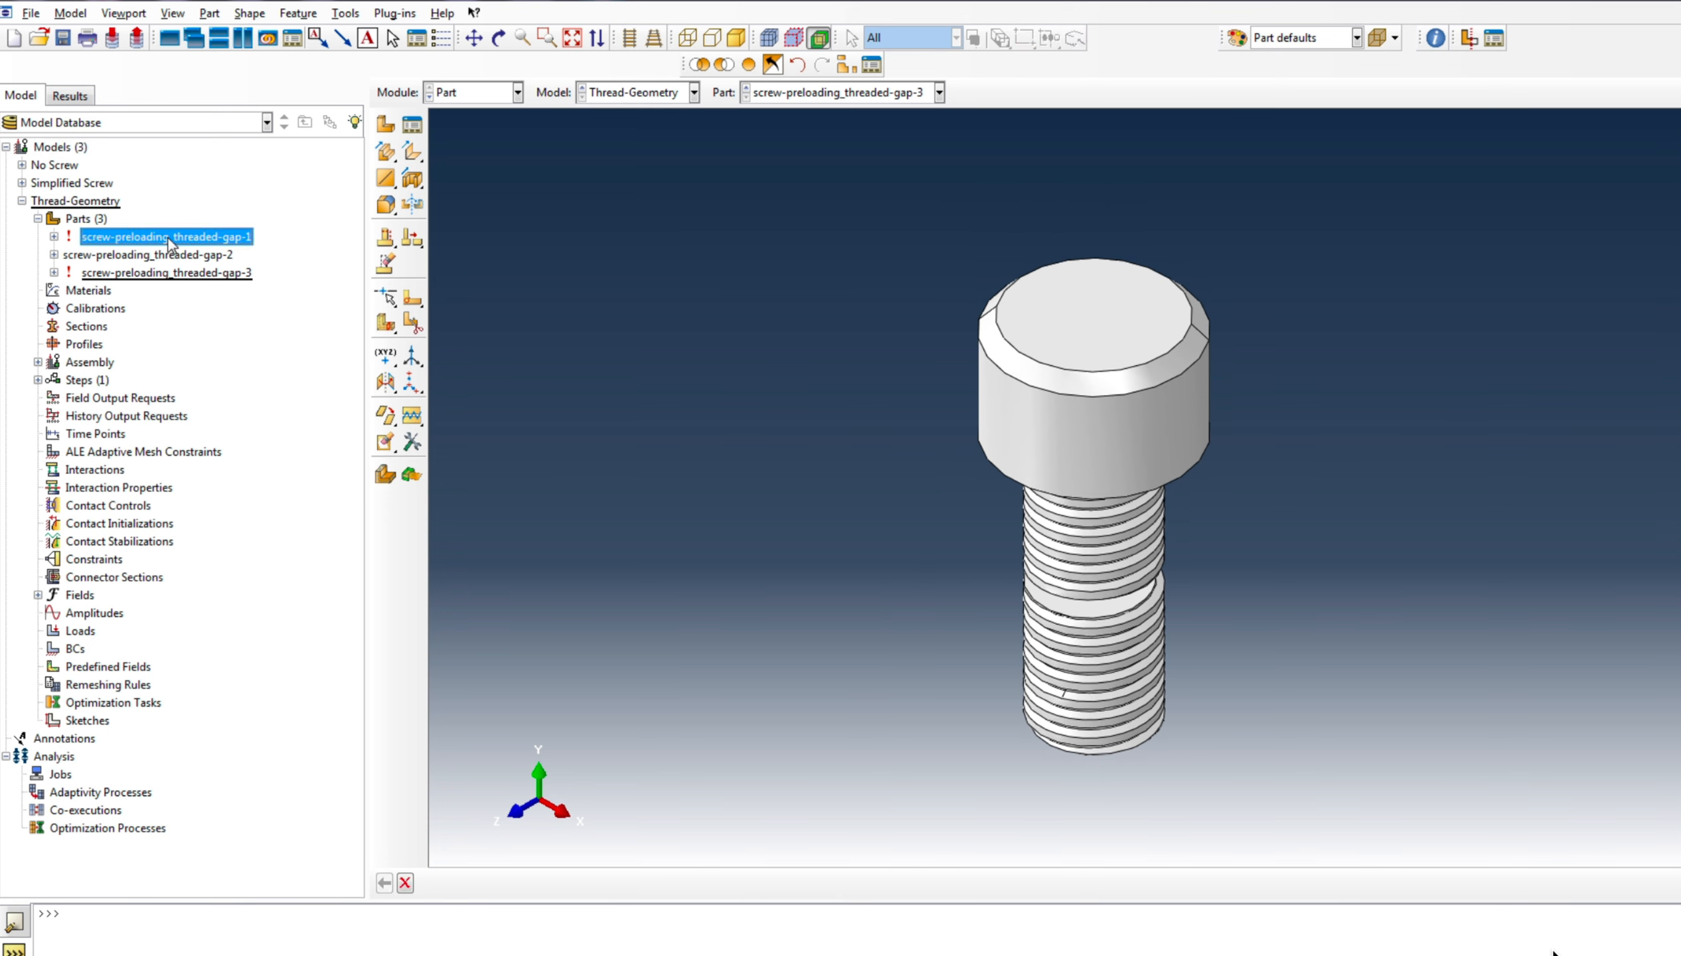
pyautogui.rightClick(170, 245)
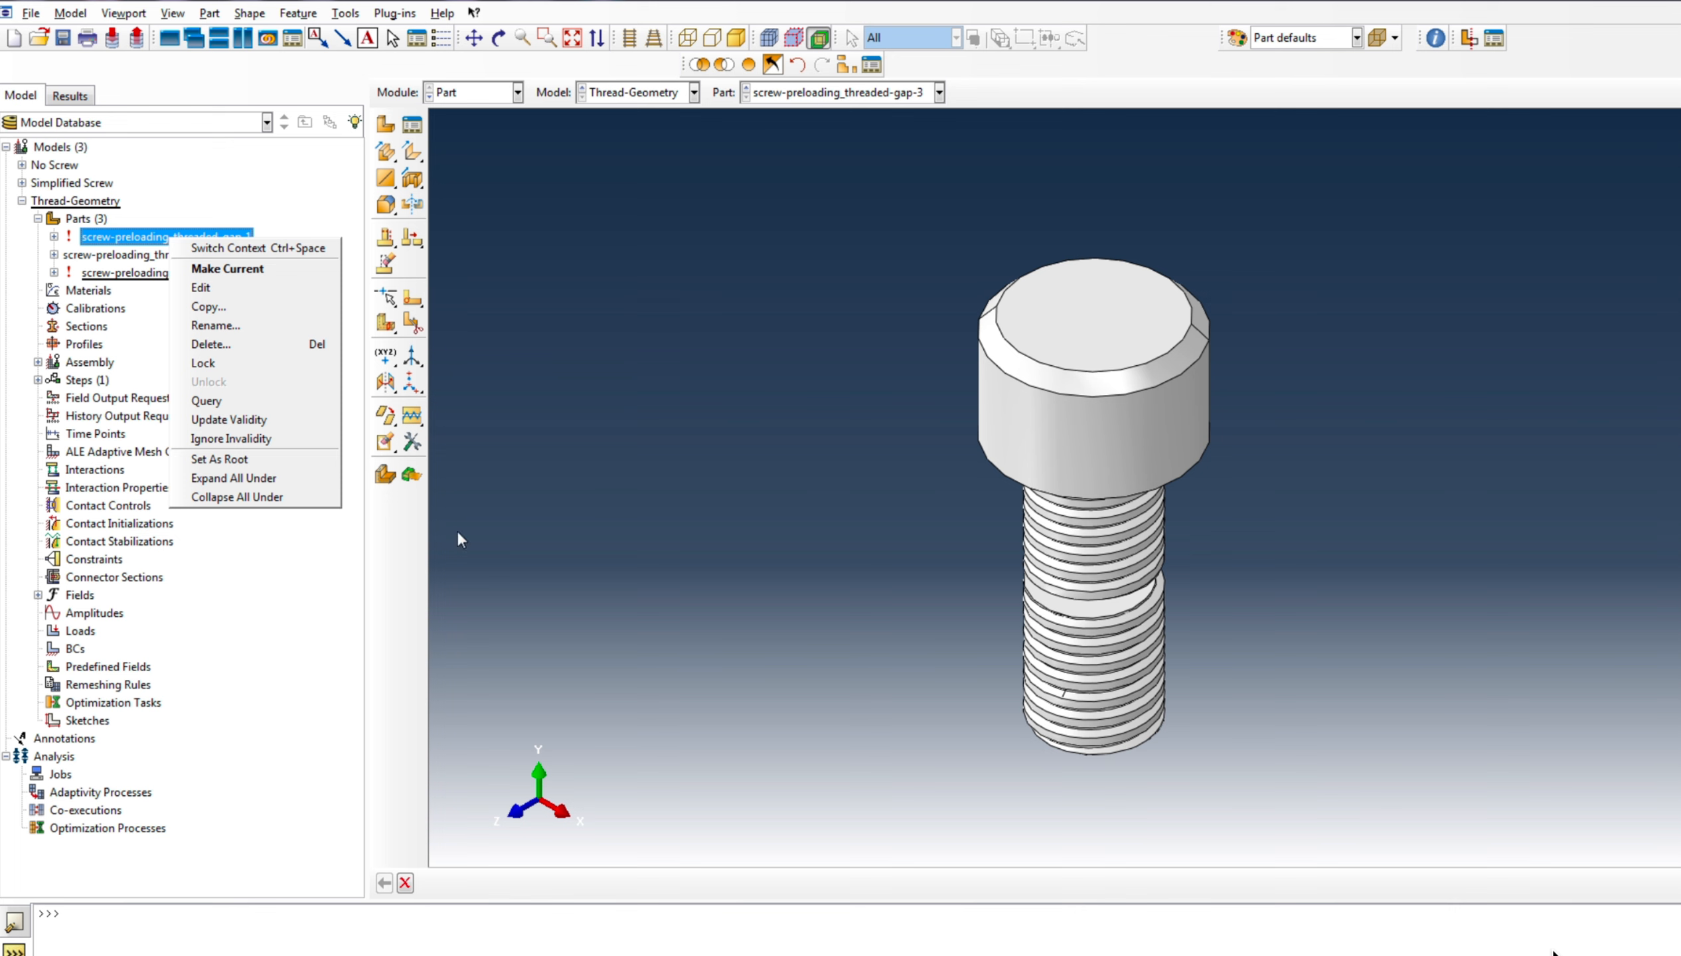
pyautogui.click(285, 437)
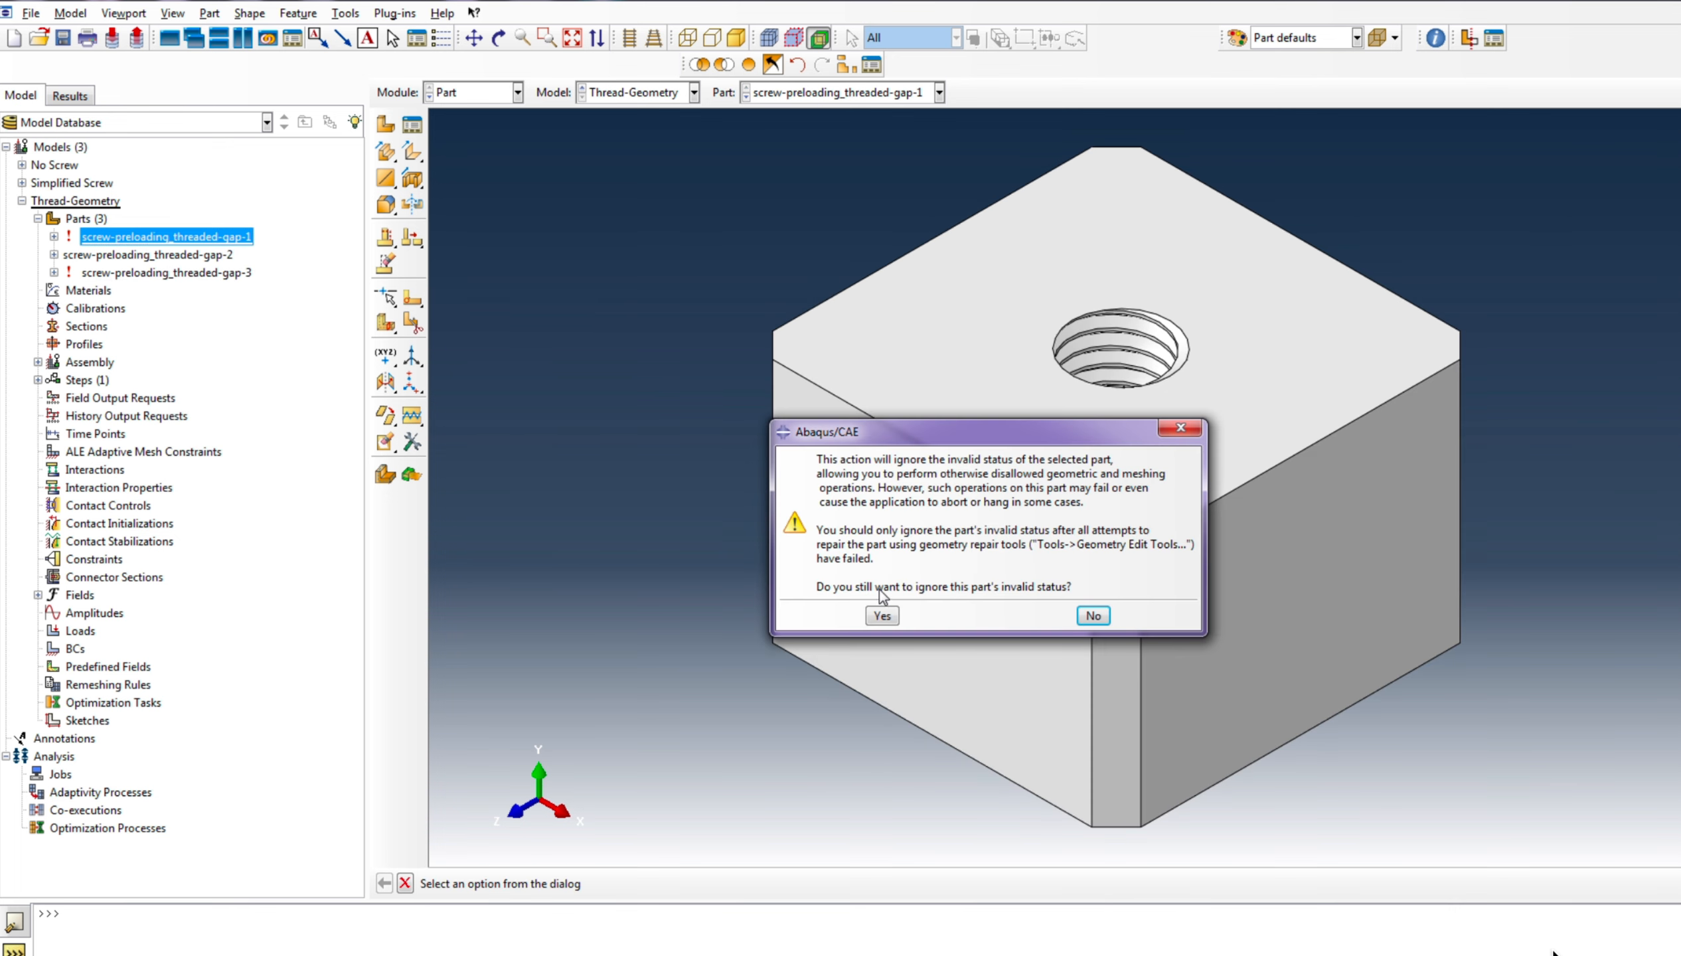
pyautogui.click(882, 615)
# Ignore the invalid status of the screw part screw-preloading_threaded-gap-3
pyautogui.click(175, 272)
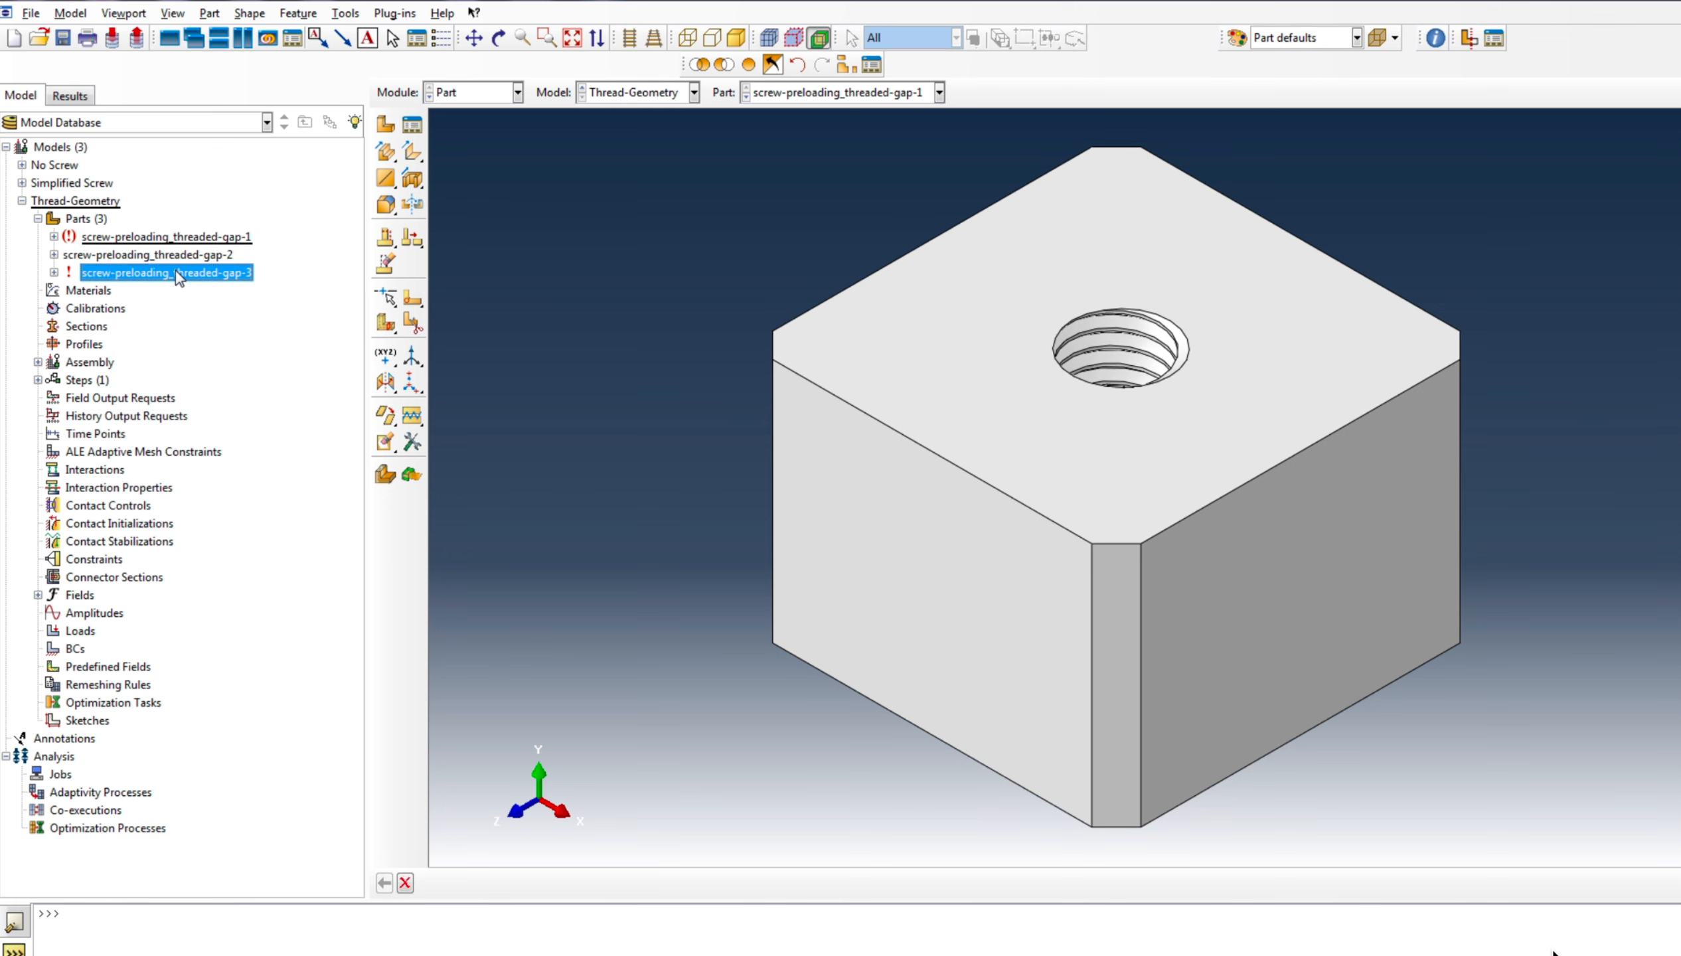
pyautogui.rightClick(174, 273)
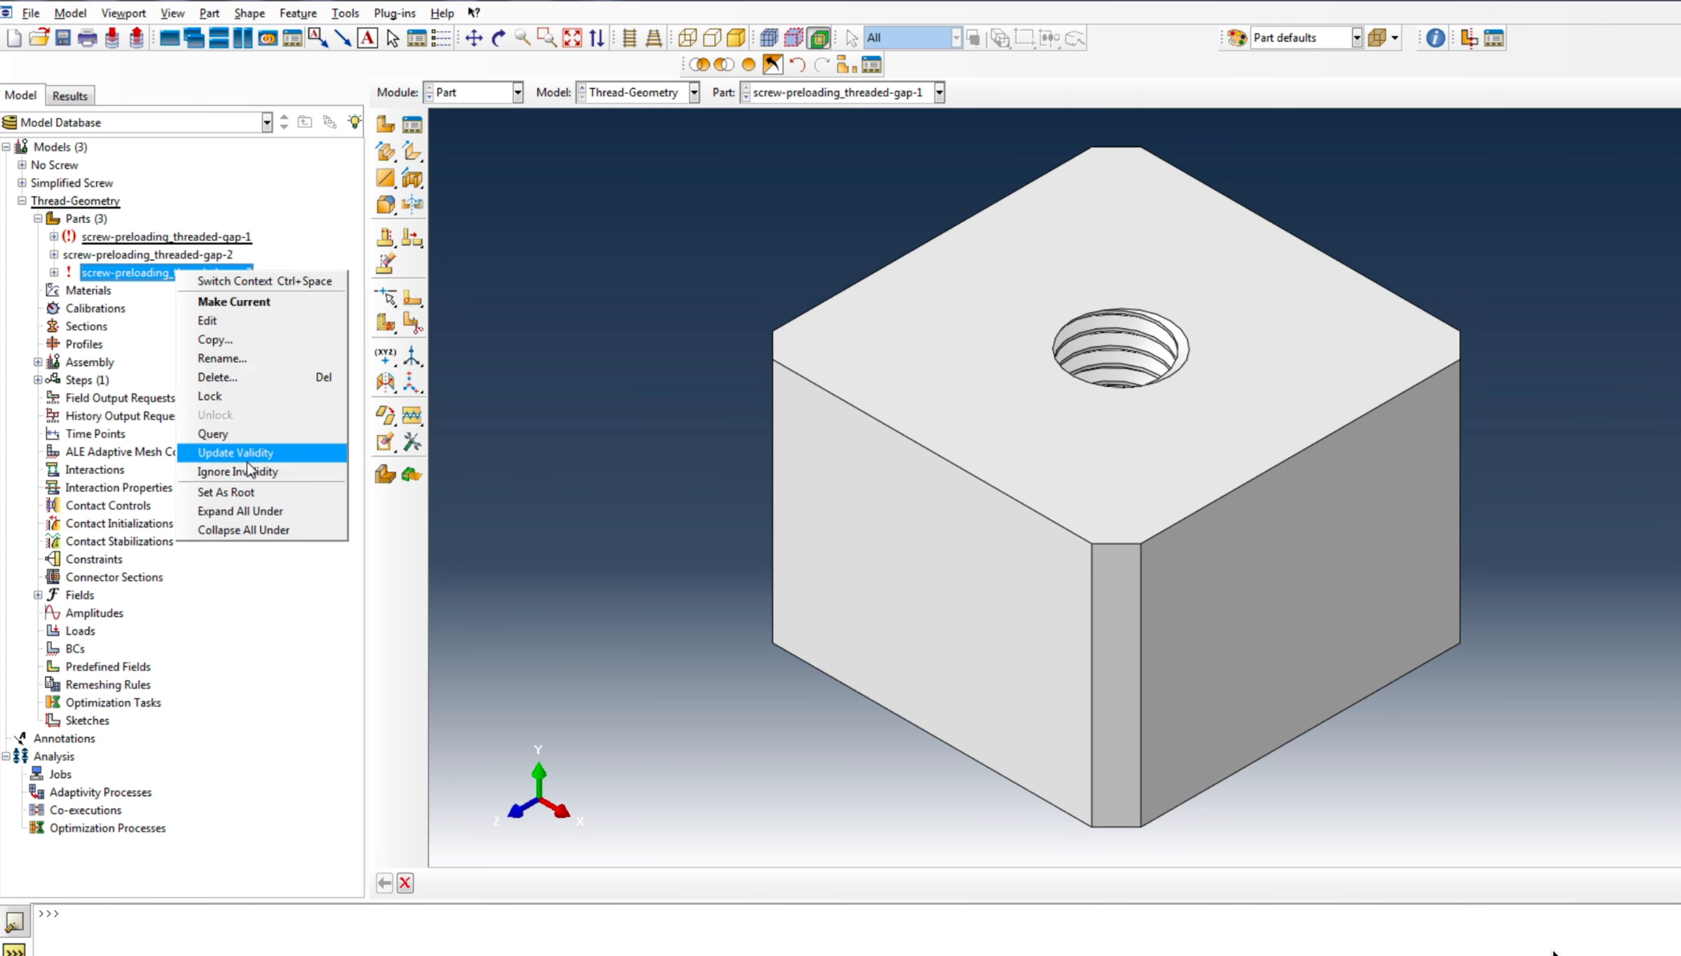
pyautogui.click(303, 472)
pyautogui.click(881, 617)
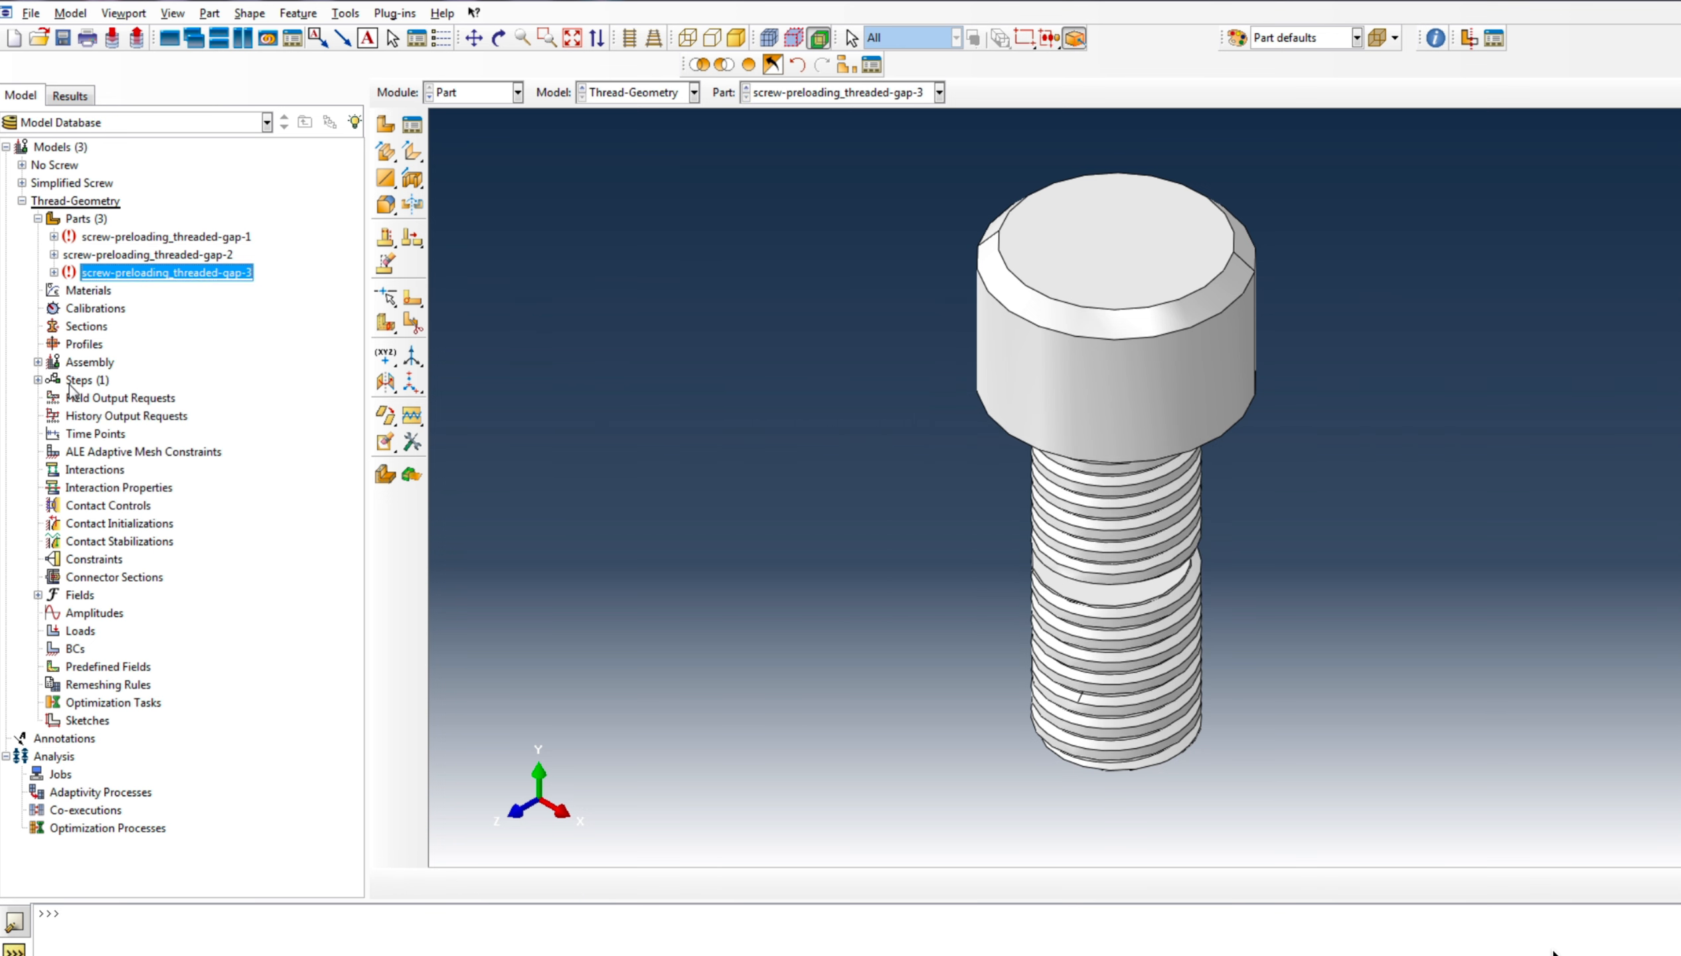
# Create dependent assembly instances of all three parts, screw-preloading_threaded-gap-1, -2 and -3, in the Thread-Geometry model
pyautogui.click(38, 362)
pyautogui.click(105, 383)
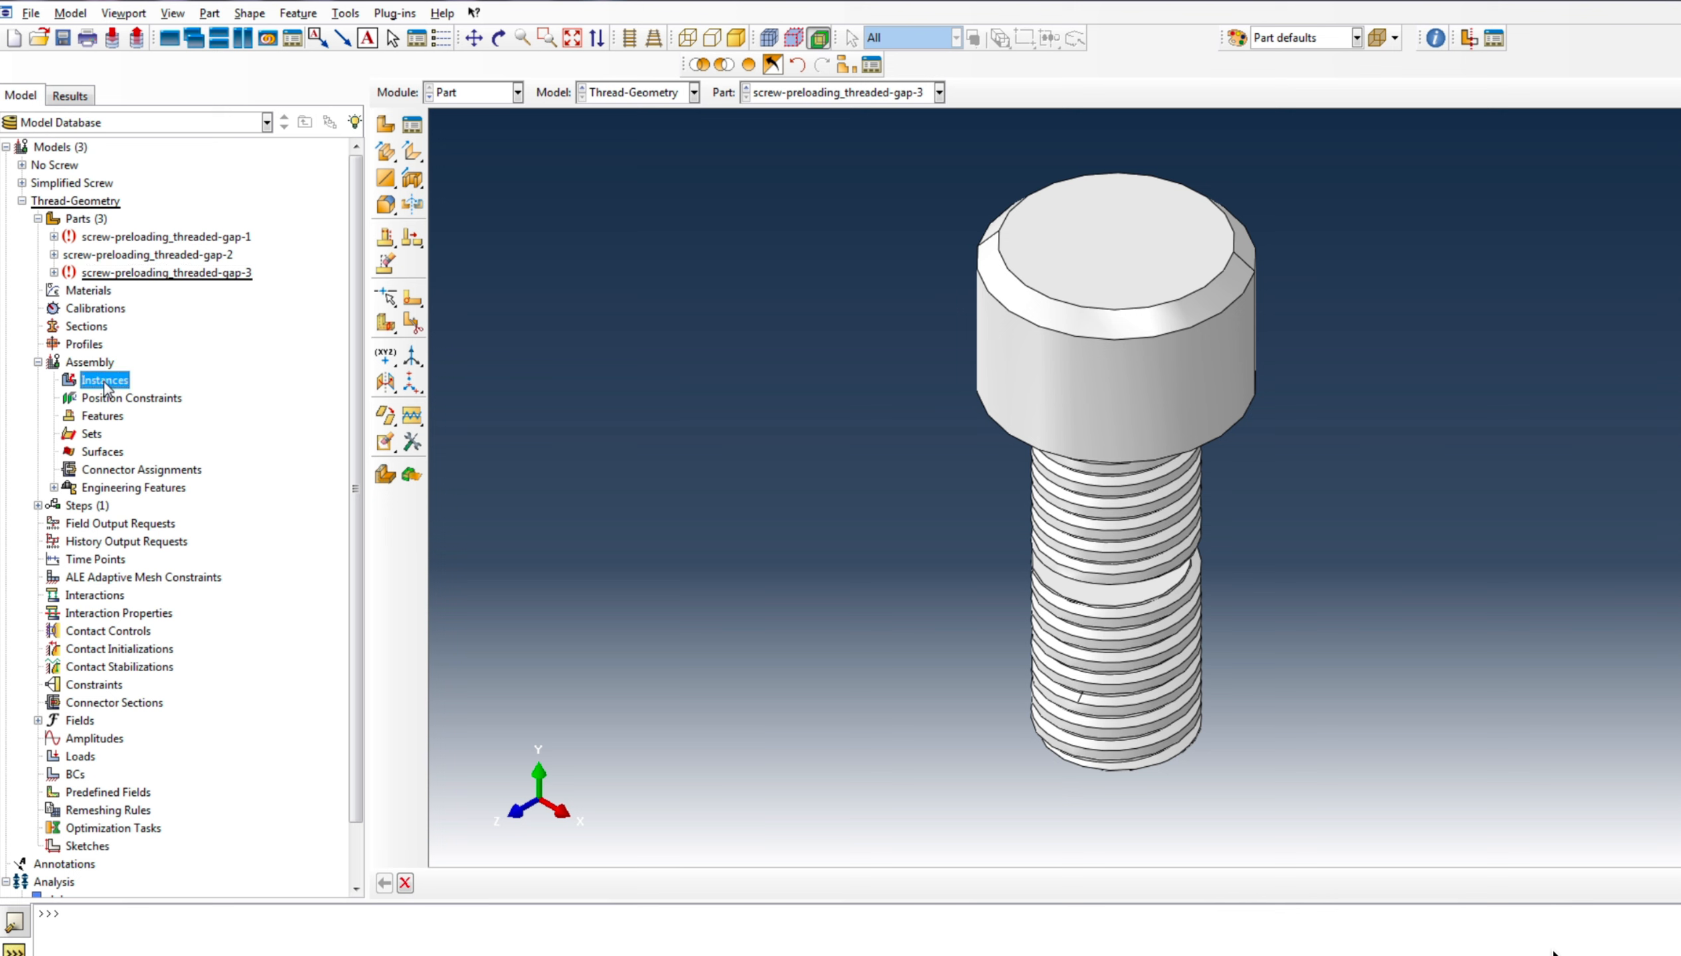
pyautogui.rightClick(105, 383)
pyautogui.click(137, 413)
pyautogui.click(41, 459)
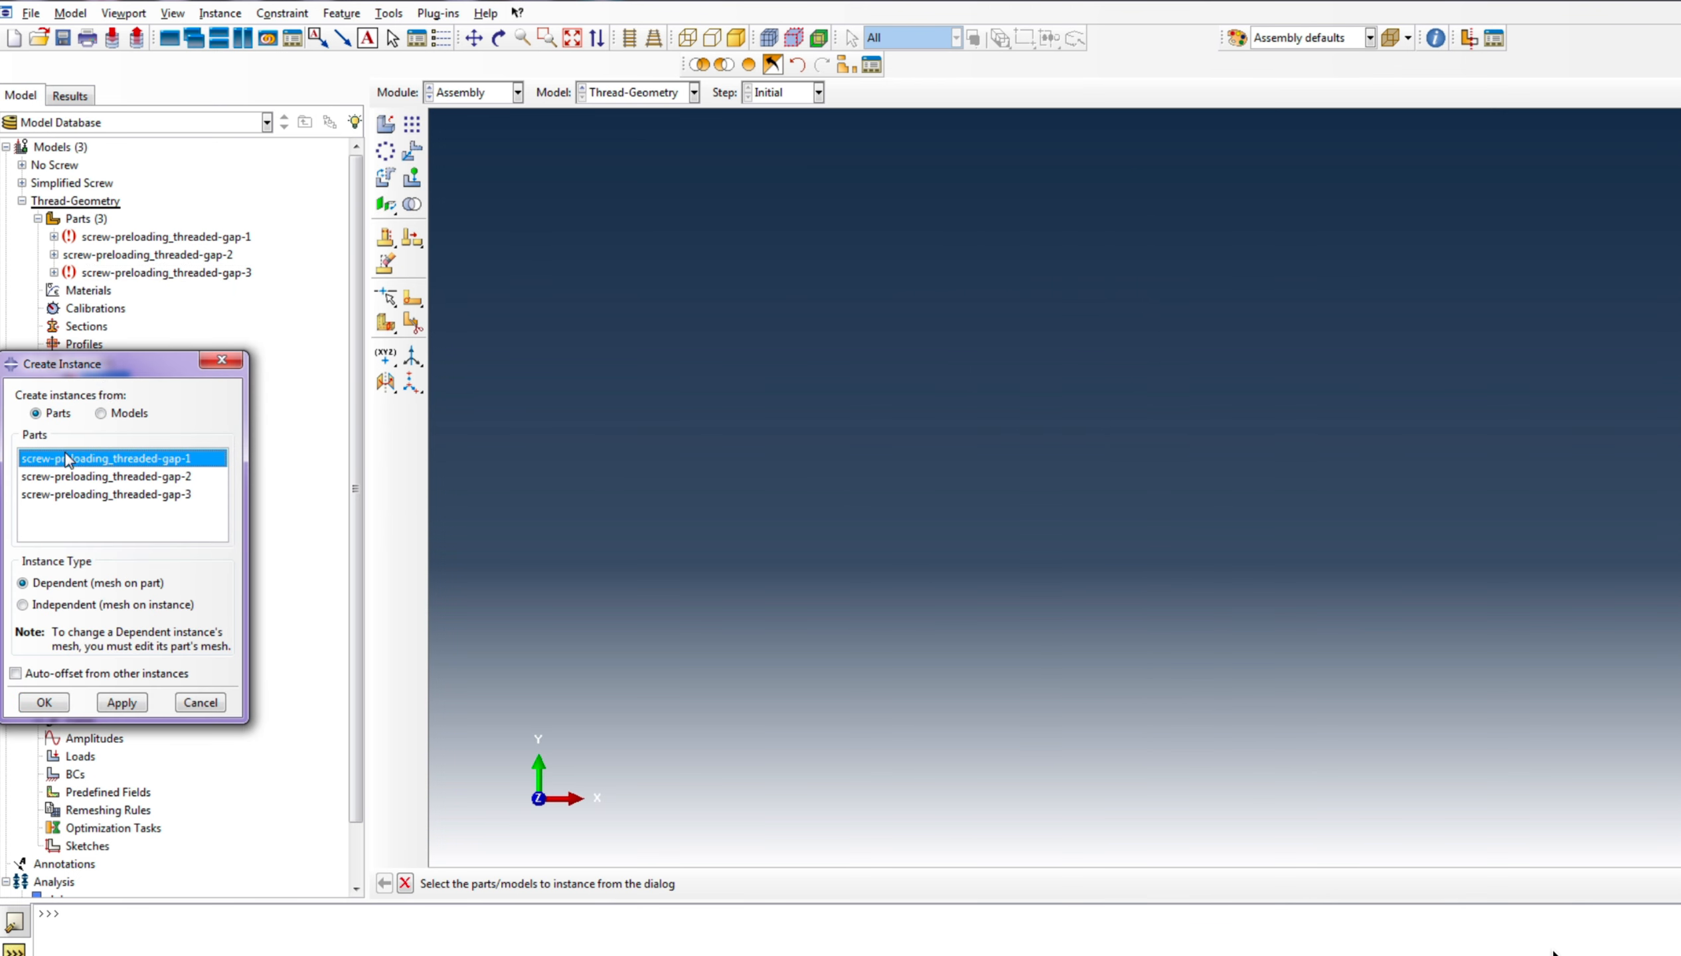
pyautogui.keyDown('shift'); pyautogui.click(58, 499); pyautogui.keyUp('shift')
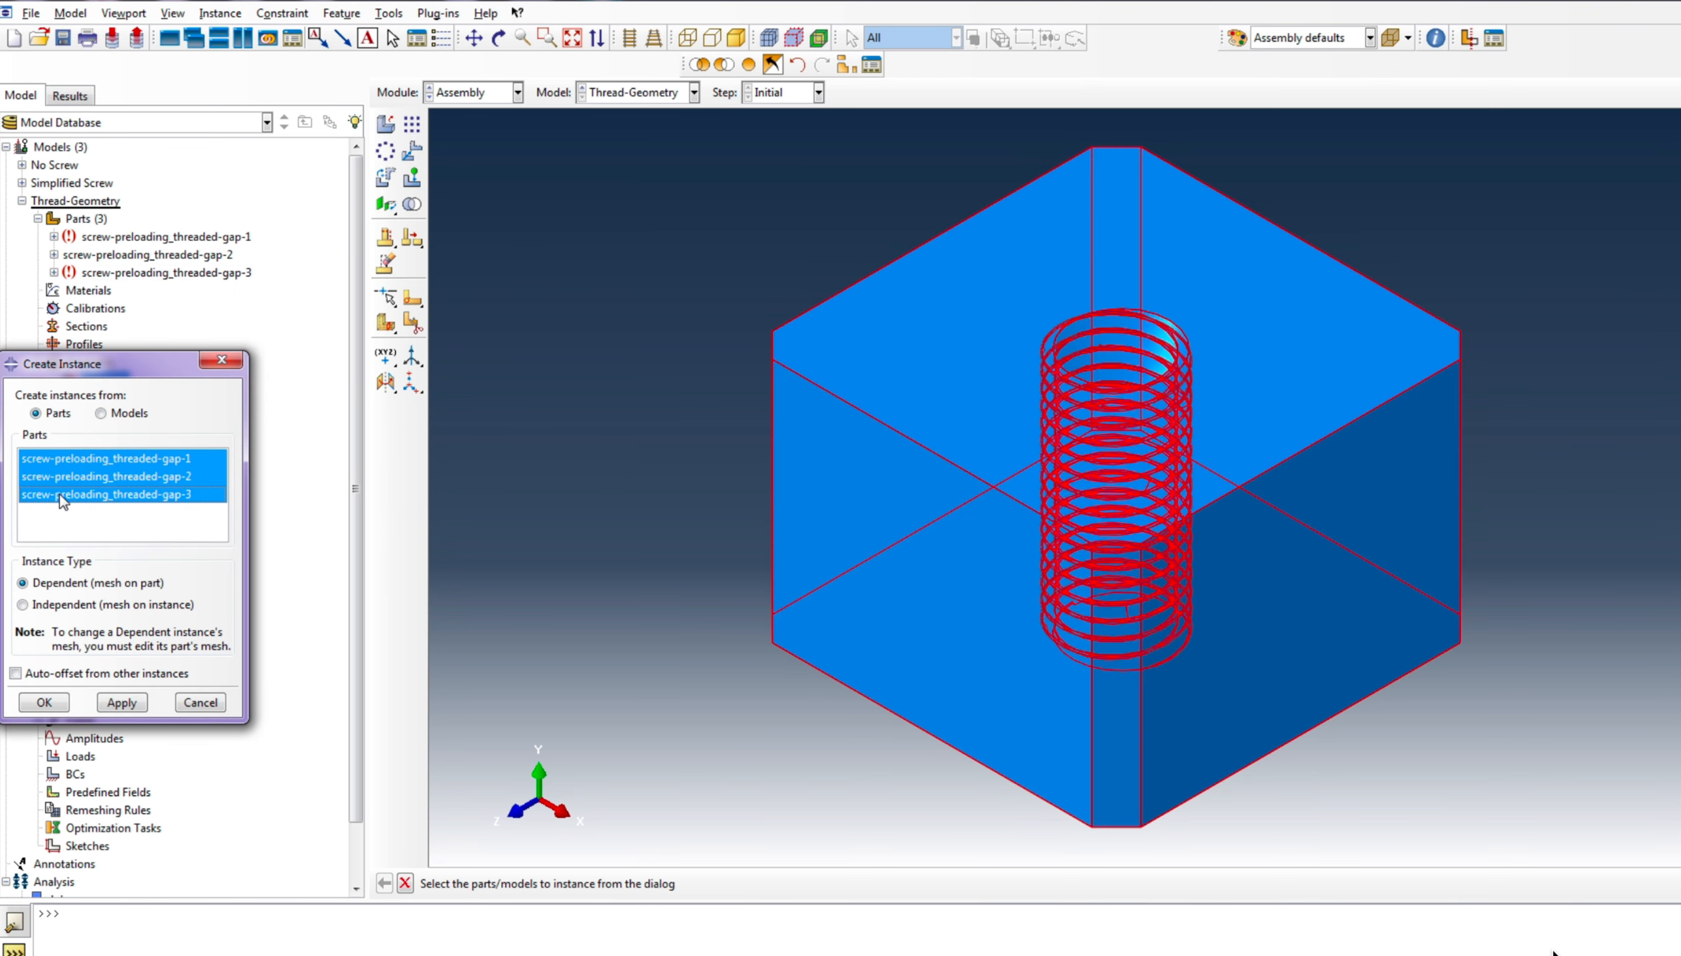
pyautogui.doubleClick(117, 705)
pyautogui.click(122, 568)
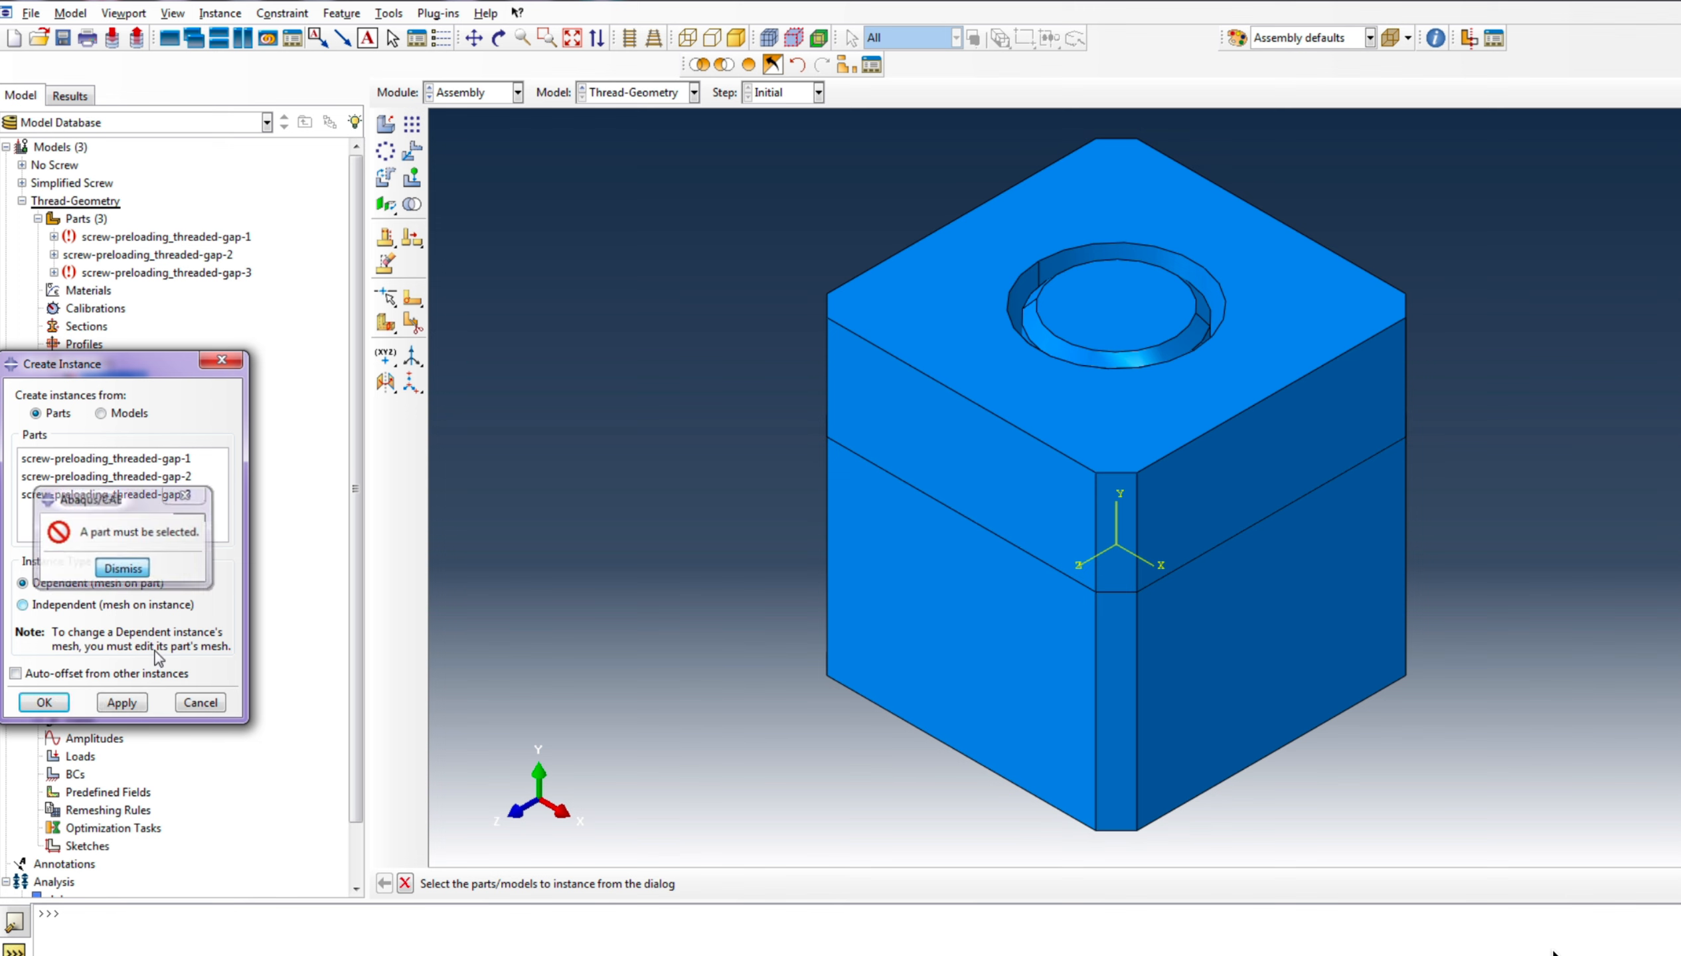
pyautogui.click(193, 704)
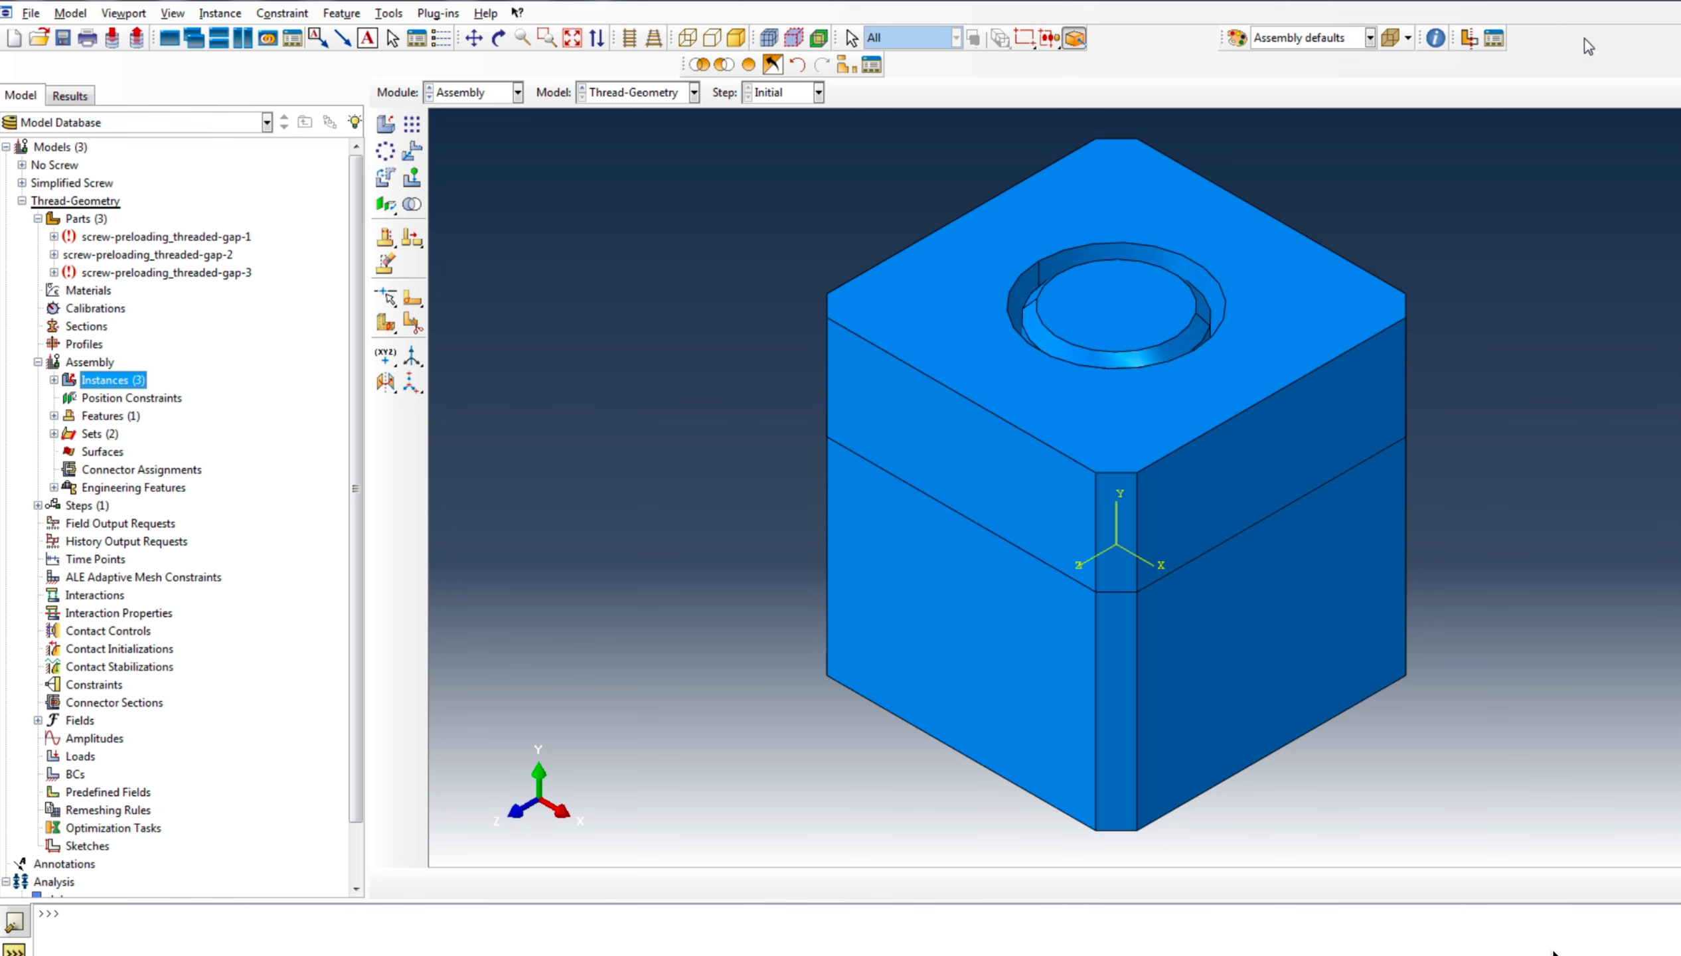
# Cut the assembly open with a view cut and examine the screw threads, the gap and the fit in the block
pyautogui.click(1469, 40)
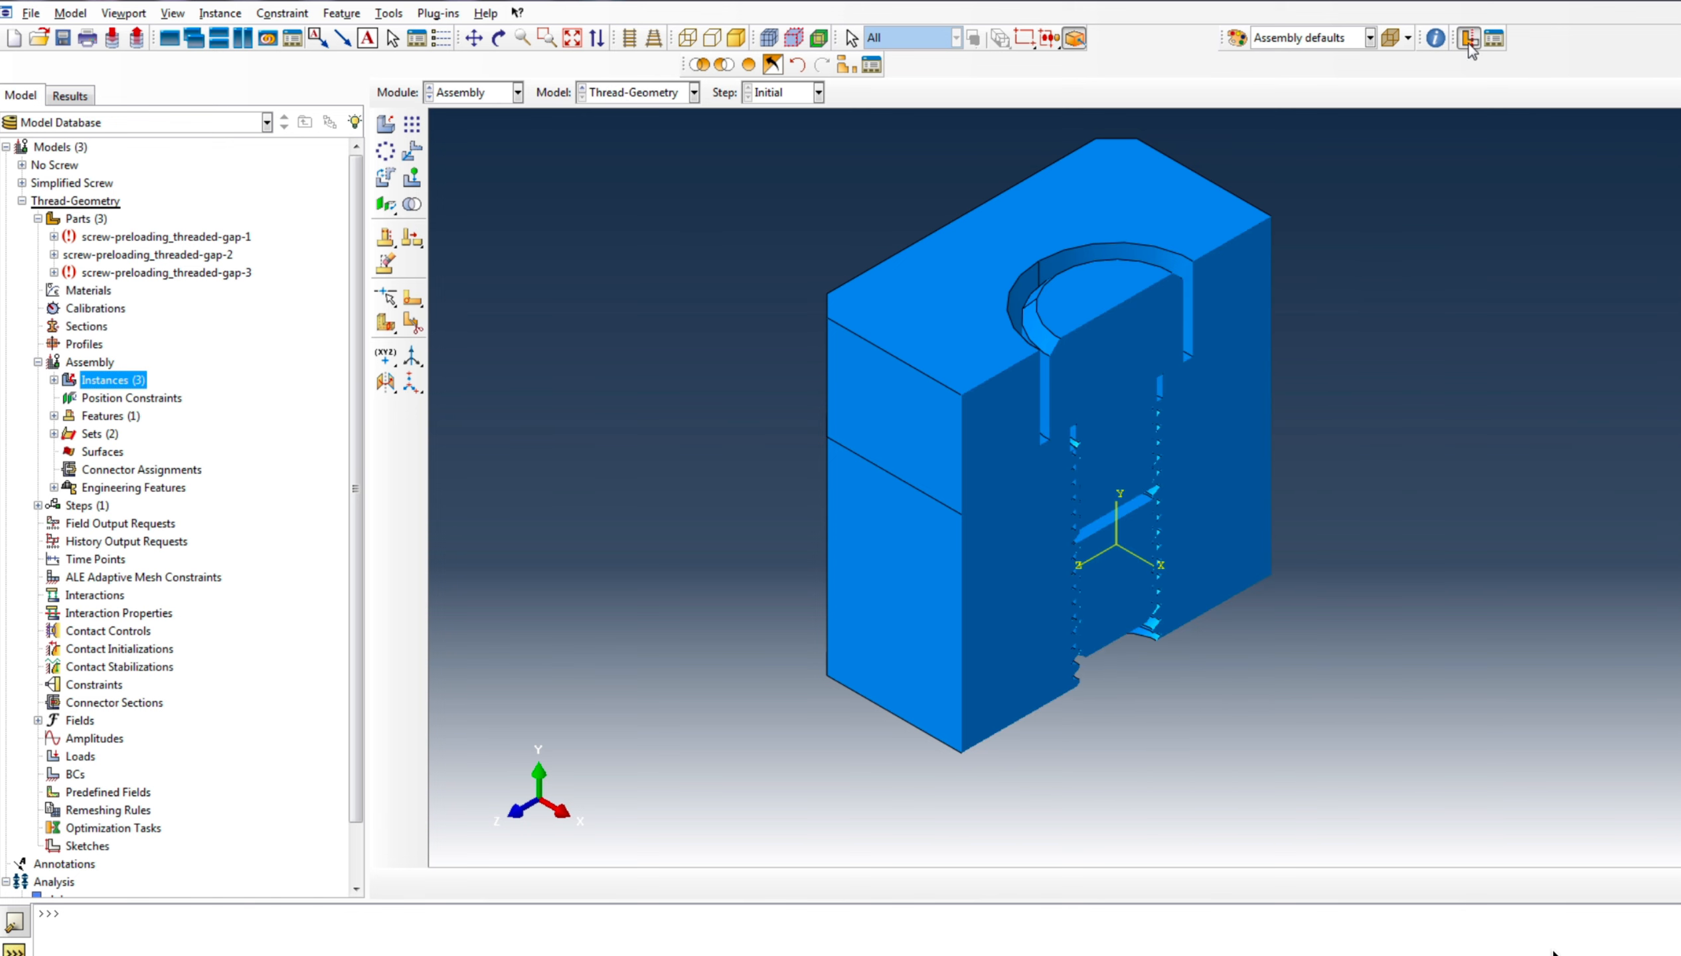
pyautogui.click(499, 37)
pyautogui.moveTo(1144, 593); pyautogui.dragTo(856, 436)
pyautogui.scroll(-3, 1250, 589)
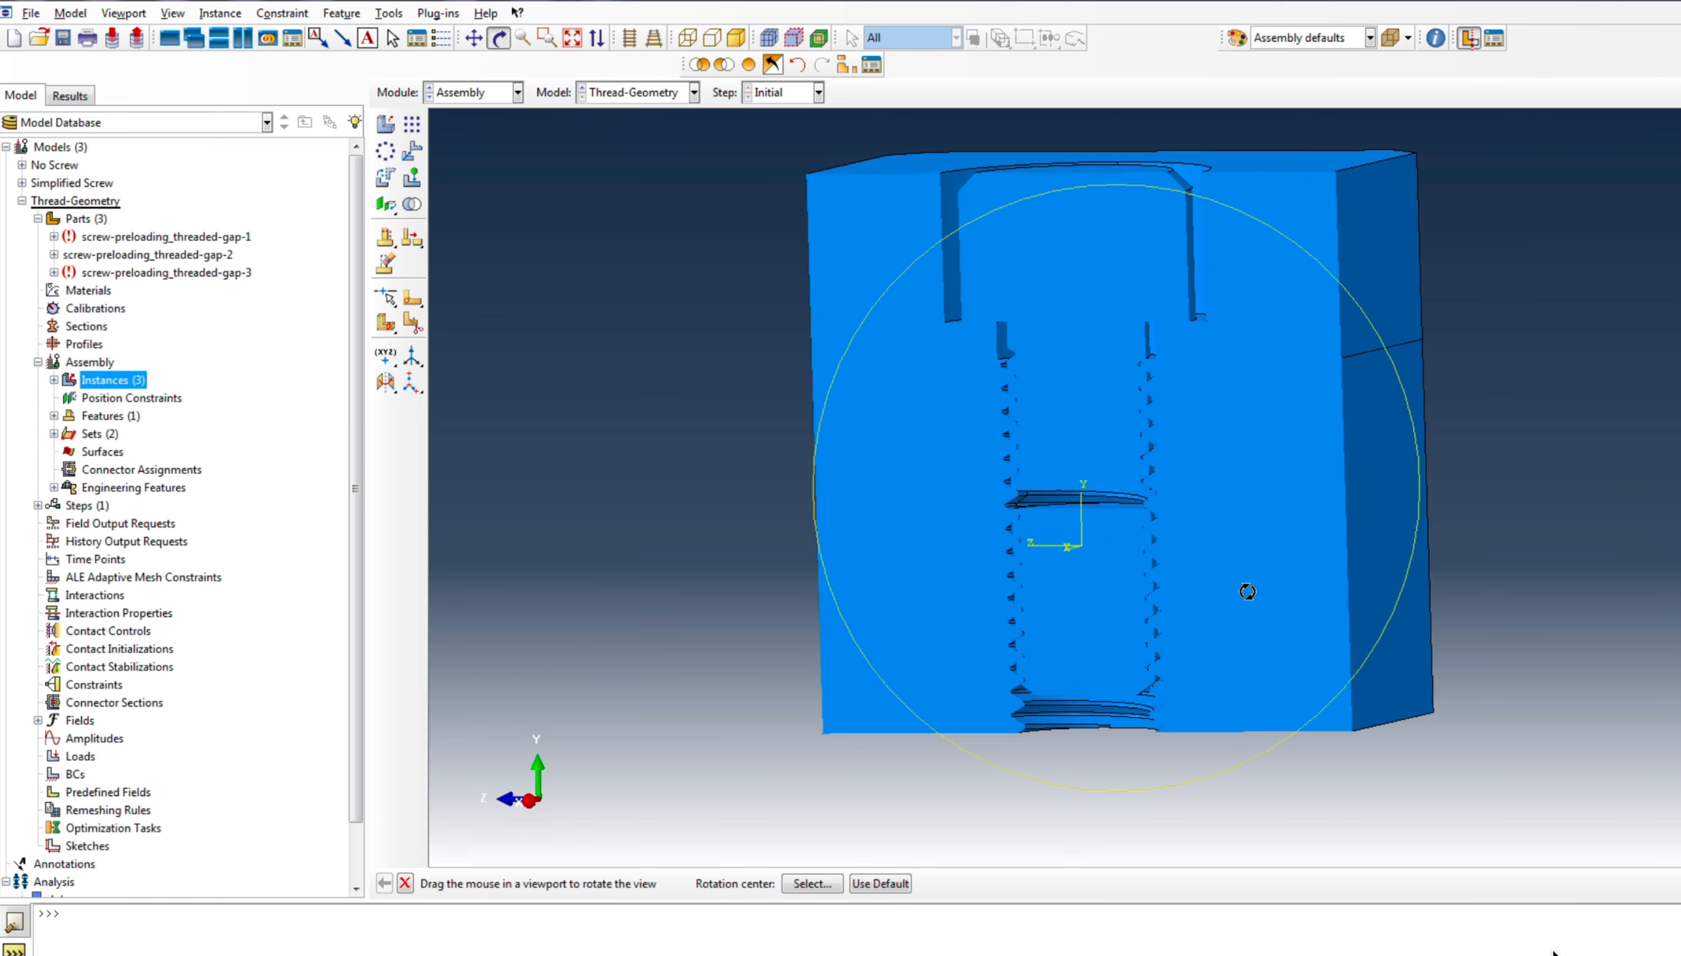
pyautogui.moveTo(1057, 524); pyautogui.dragTo(1227, 506)
pyautogui.scroll(-3, 1112, 512)
pyautogui.moveTo(1056, 397); pyautogui.dragTo(859, 375)
pyautogui.moveTo(832, 294); pyautogui.dragTo(932, 501)
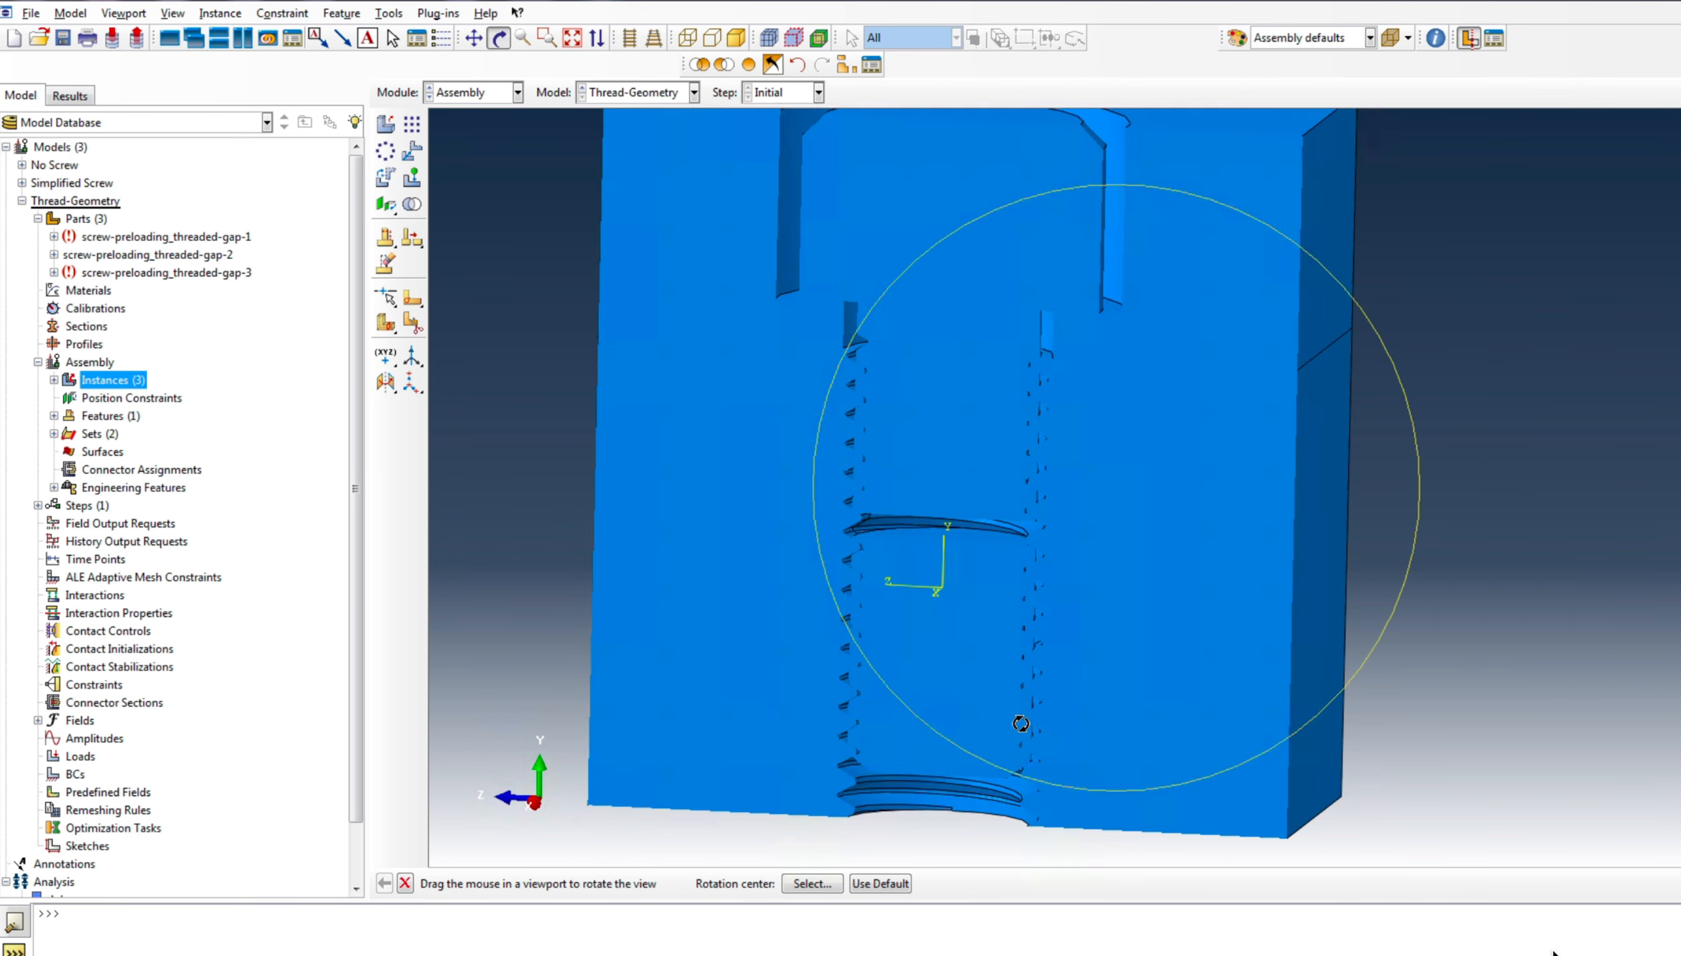
pyautogui.moveTo(1074, 685); pyautogui.dragTo(849, 592)
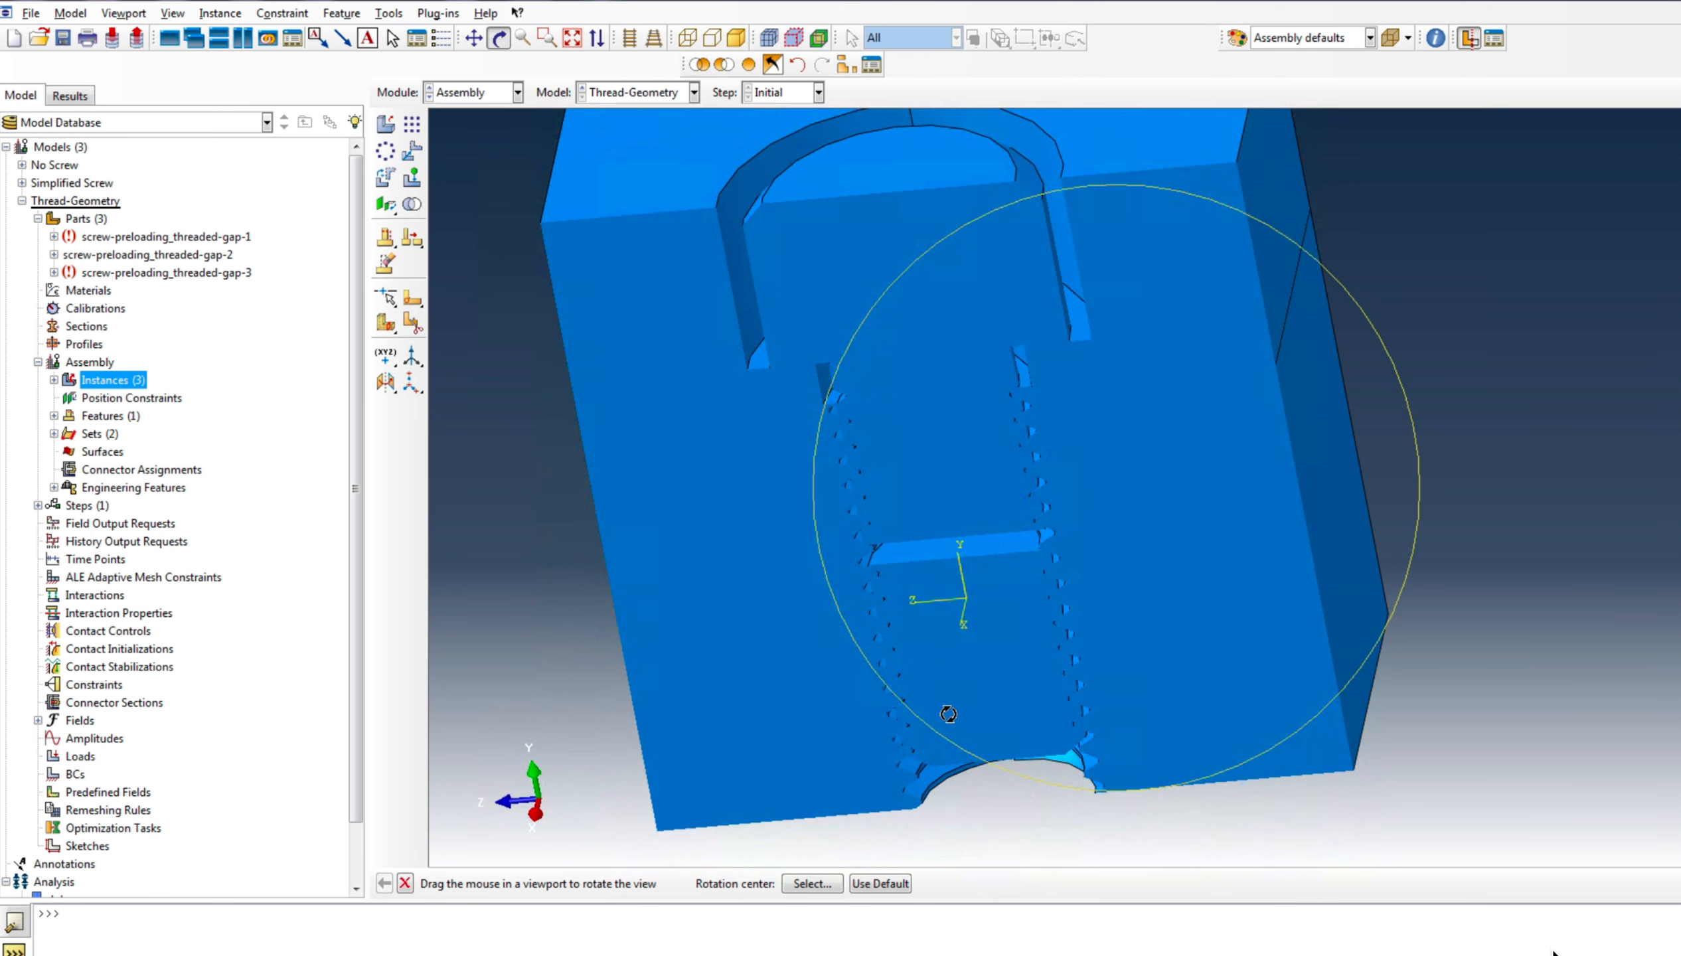
pyautogui.moveTo(930, 459); pyautogui.dragTo(1085, 566)
pyautogui.moveTo(1027, 423); pyautogui.dragTo(1020, 448)
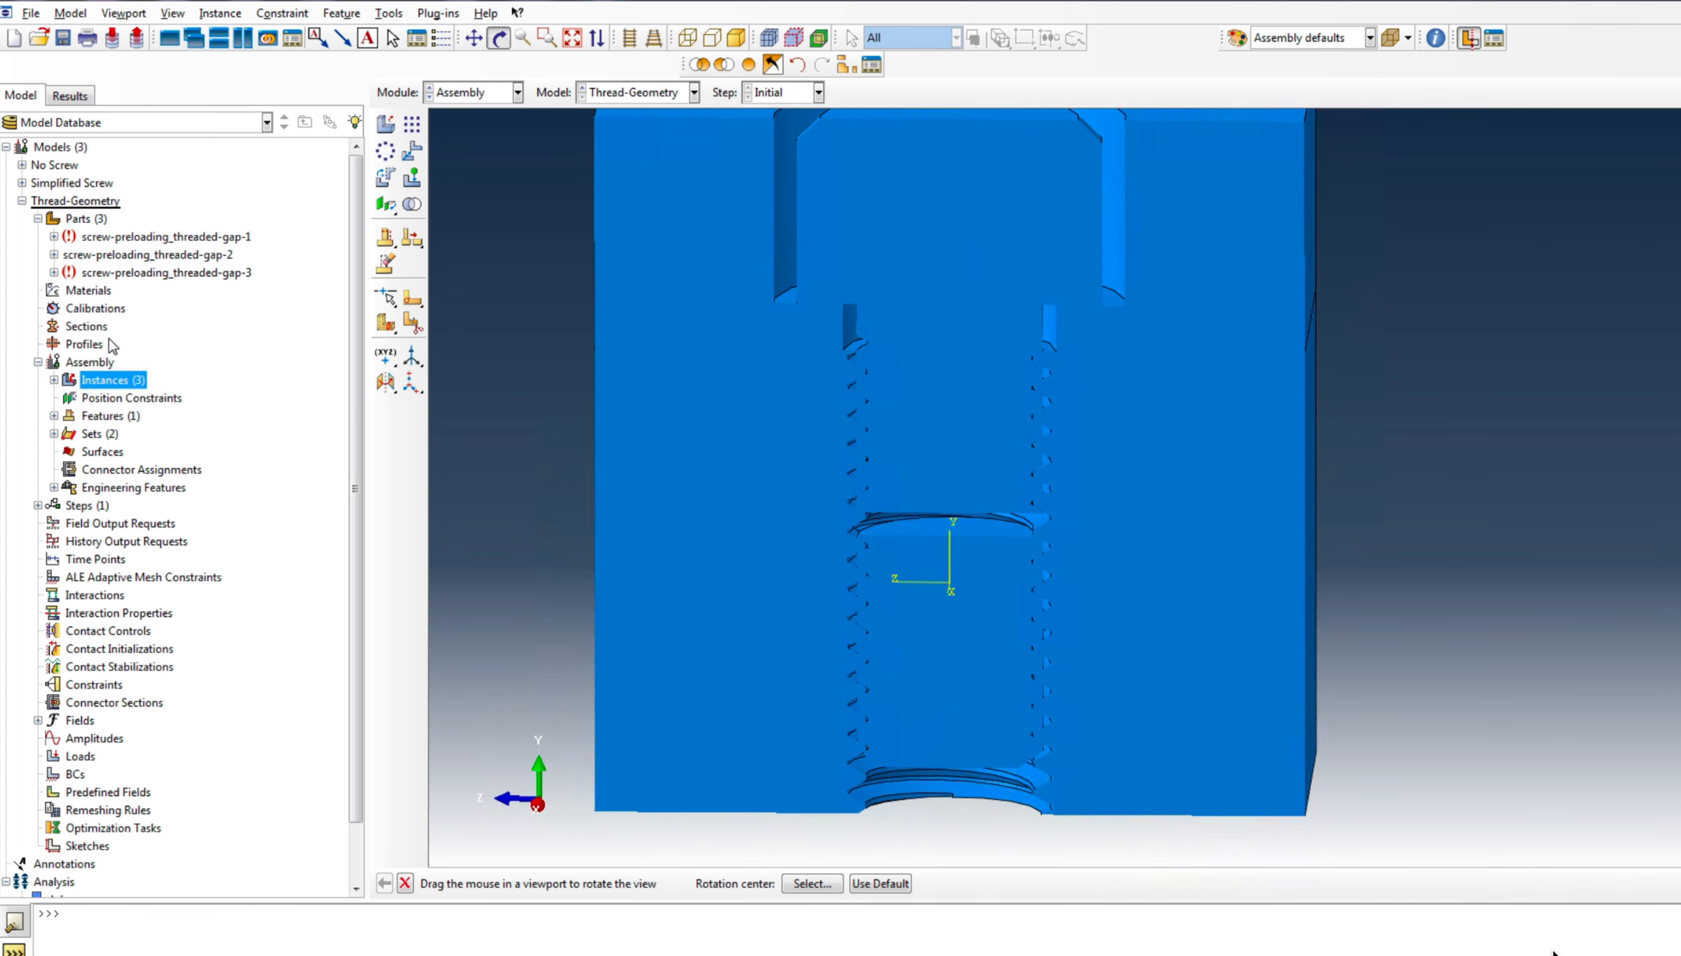
# Create a material named Steel and add isotropic elastic behavior to it
pyautogui.click(86, 292)
pyautogui.rightClick(86, 292)
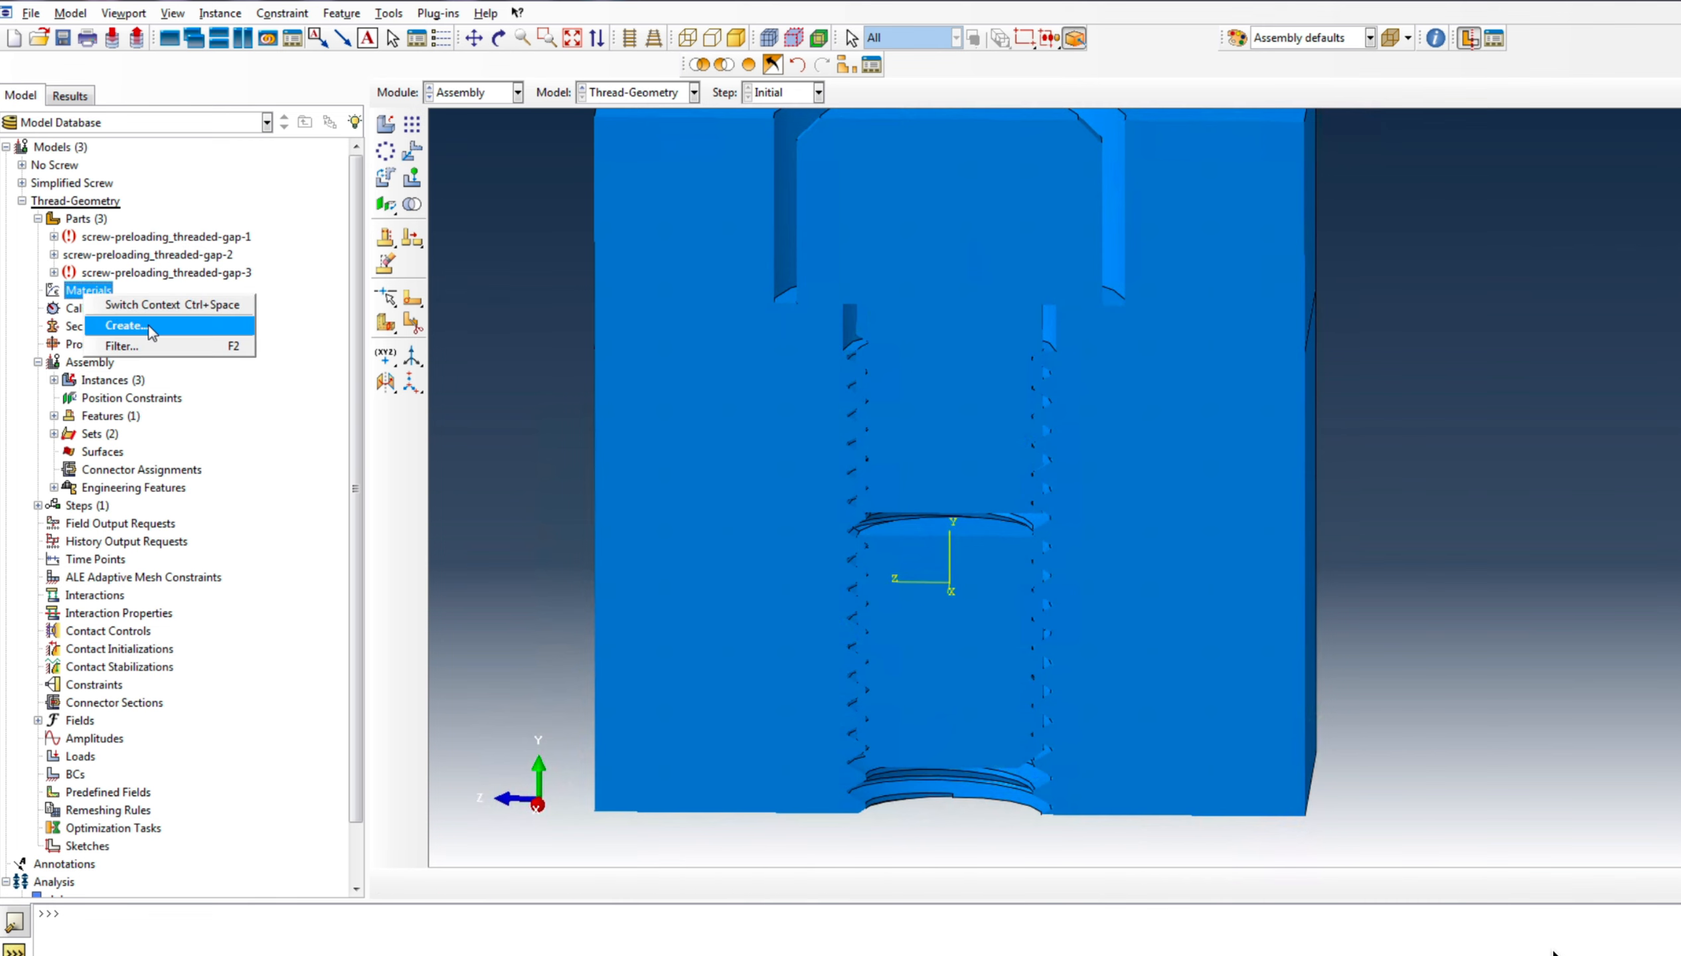
pyautogui.click(148, 324)
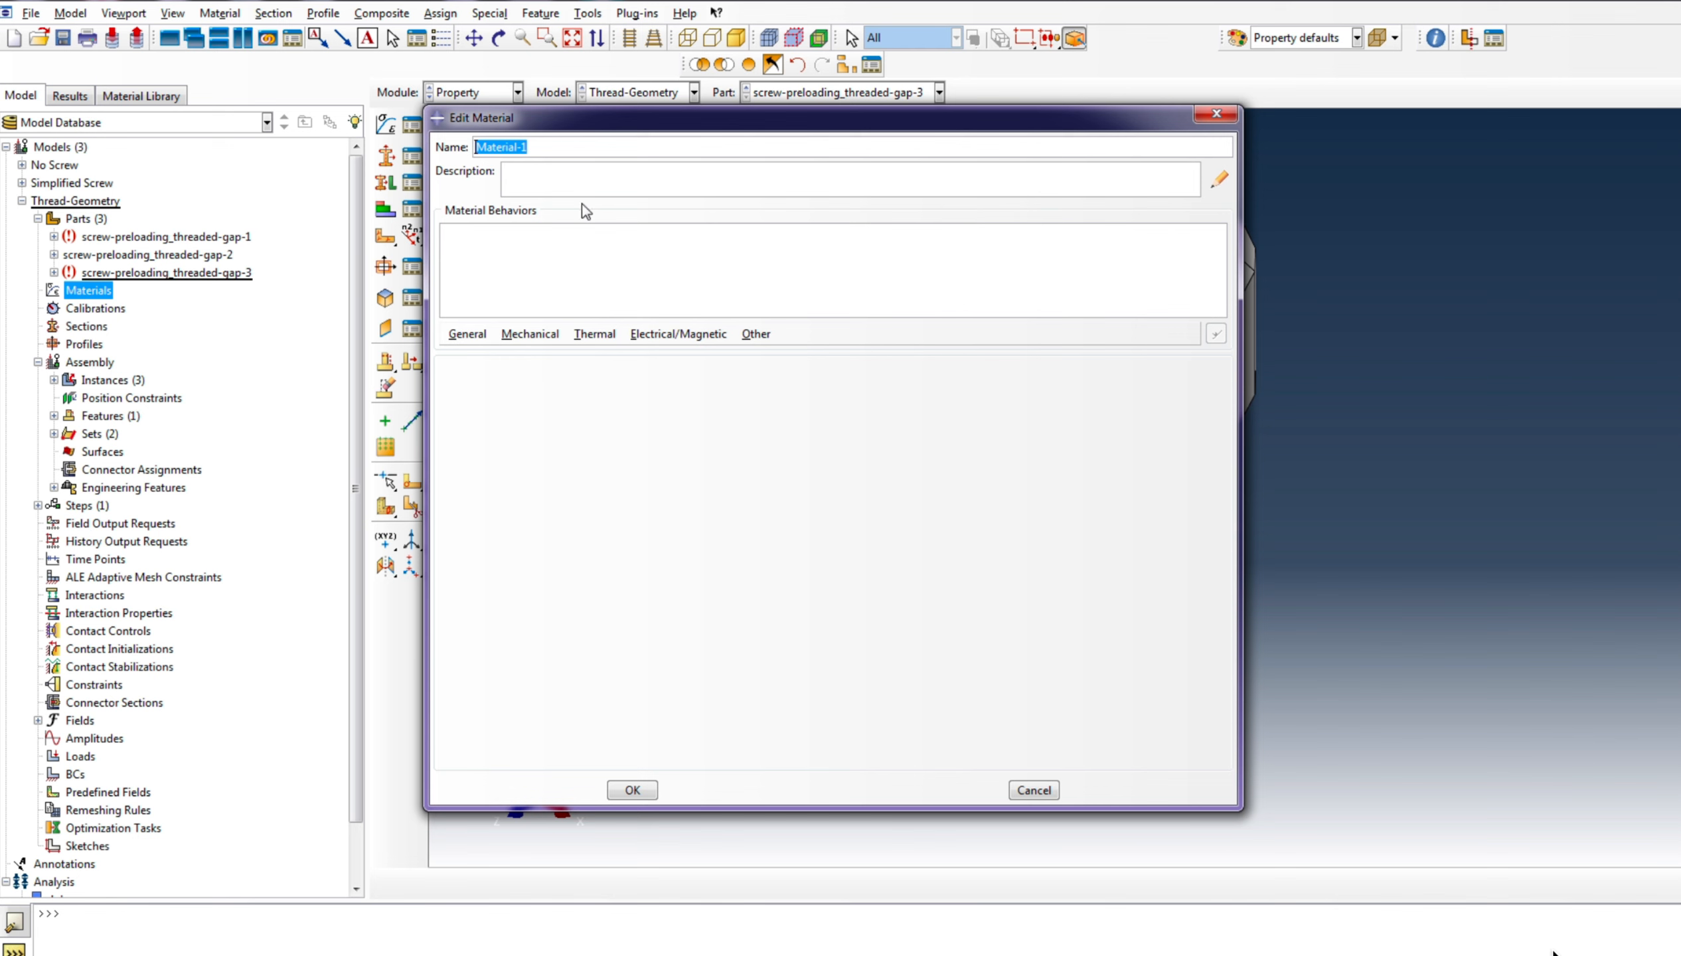
pyautogui.write('Steel')
pyautogui.click(530, 333)
pyautogui.moveTo(587, 335)
pyautogui.moveTo(531, 334)
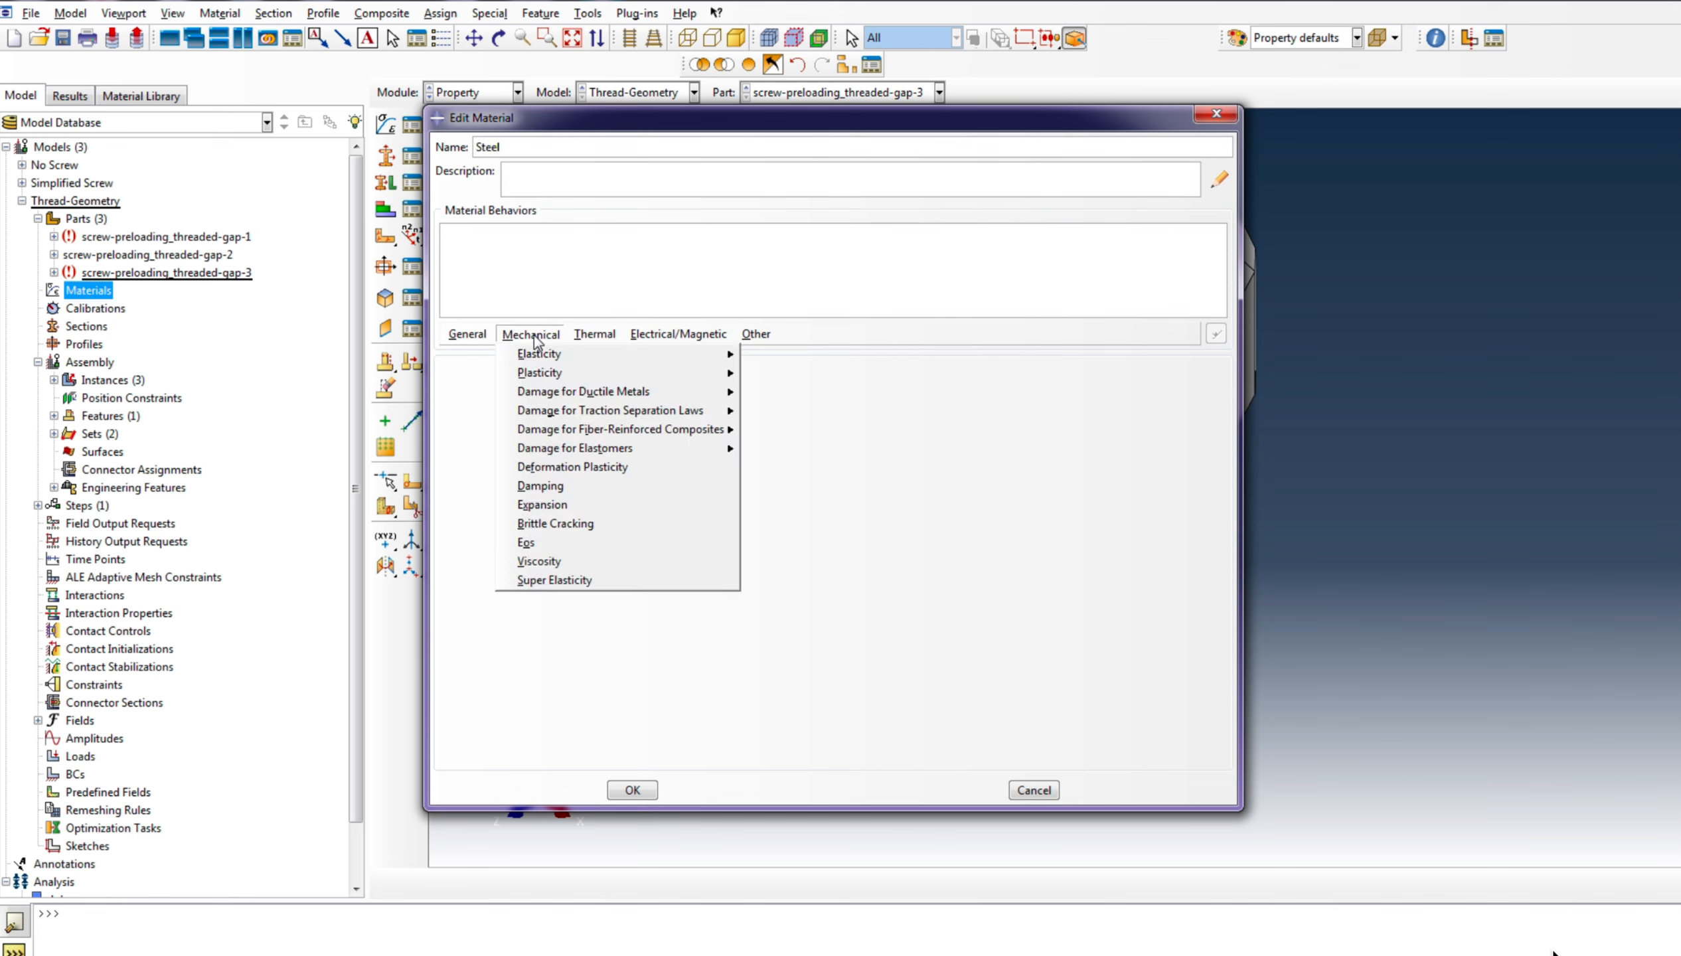
pyautogui.moveTo(680, 354)
pyautogui.click(767, 358)
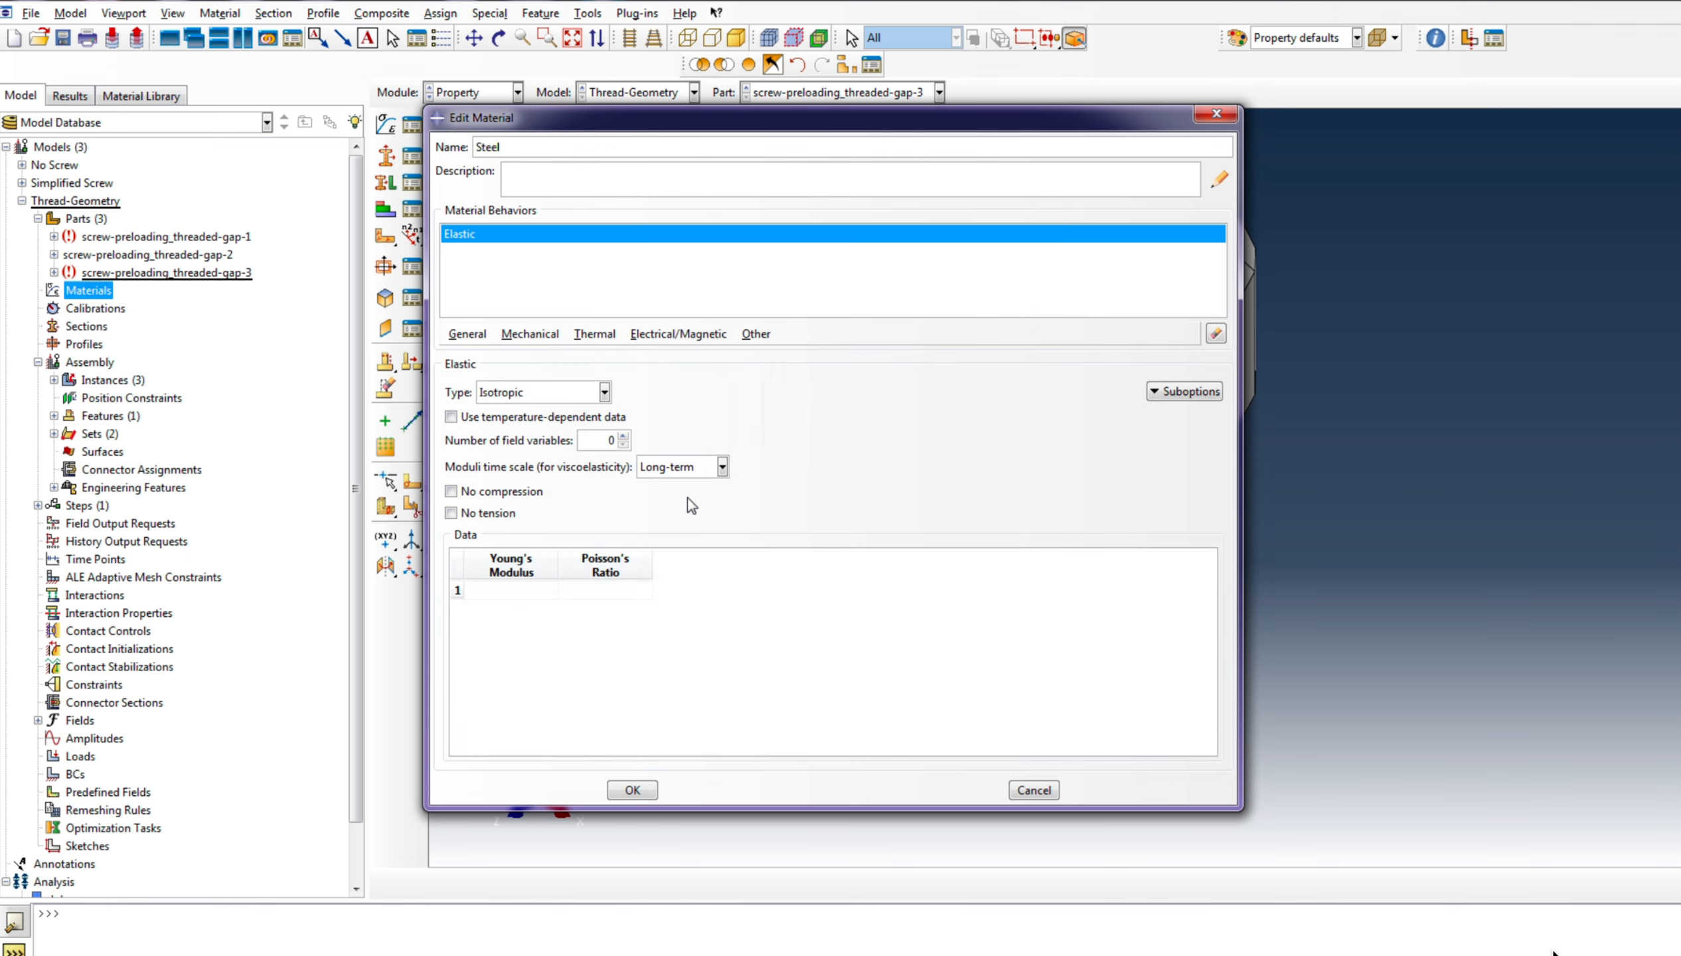
# Enter the Young's modulus and Poisson's ratio in the elastic data of the Steel material
pyautogui.click(534, 591)
pyautogui.press('Tab')
pyautogui.click(530, 586)
pyautogui.press('Tab')
pyautogui.click(529, 590)
pyautogui.click(606, 592)
# Add a uniform mass density of 7.85e-9 to the Steel material and save the material definition
pyautogui.click(482, 336)
pyautogui.click(470, 354)
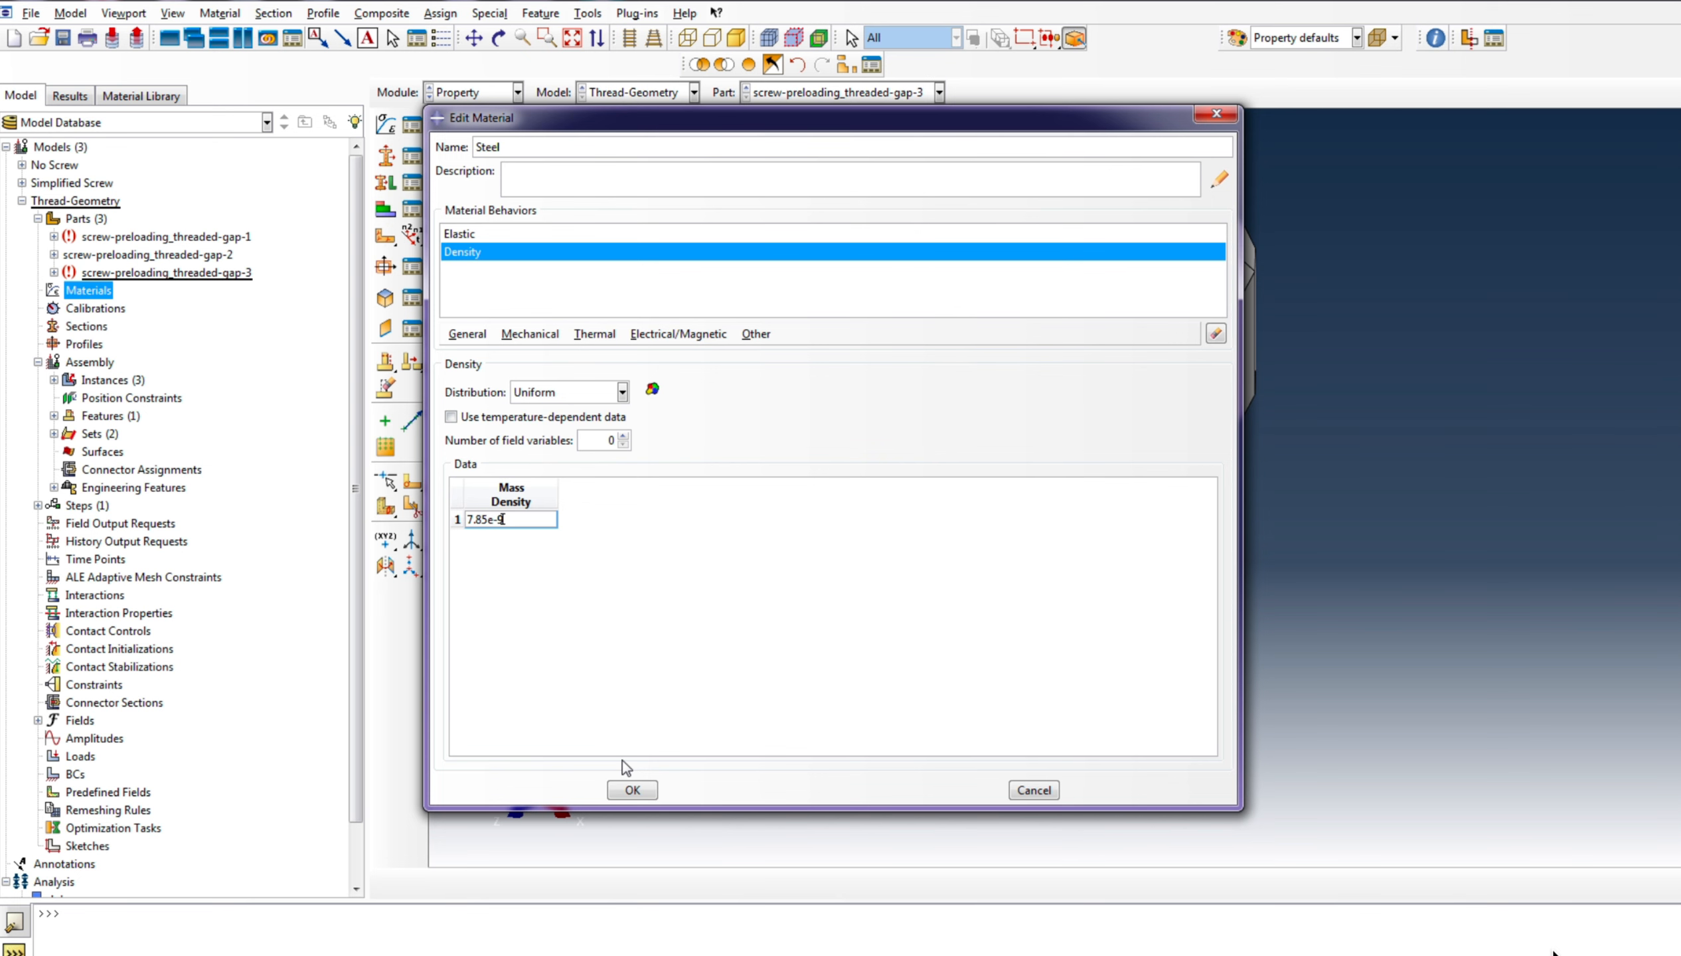
pyautogui.click(635, 789)
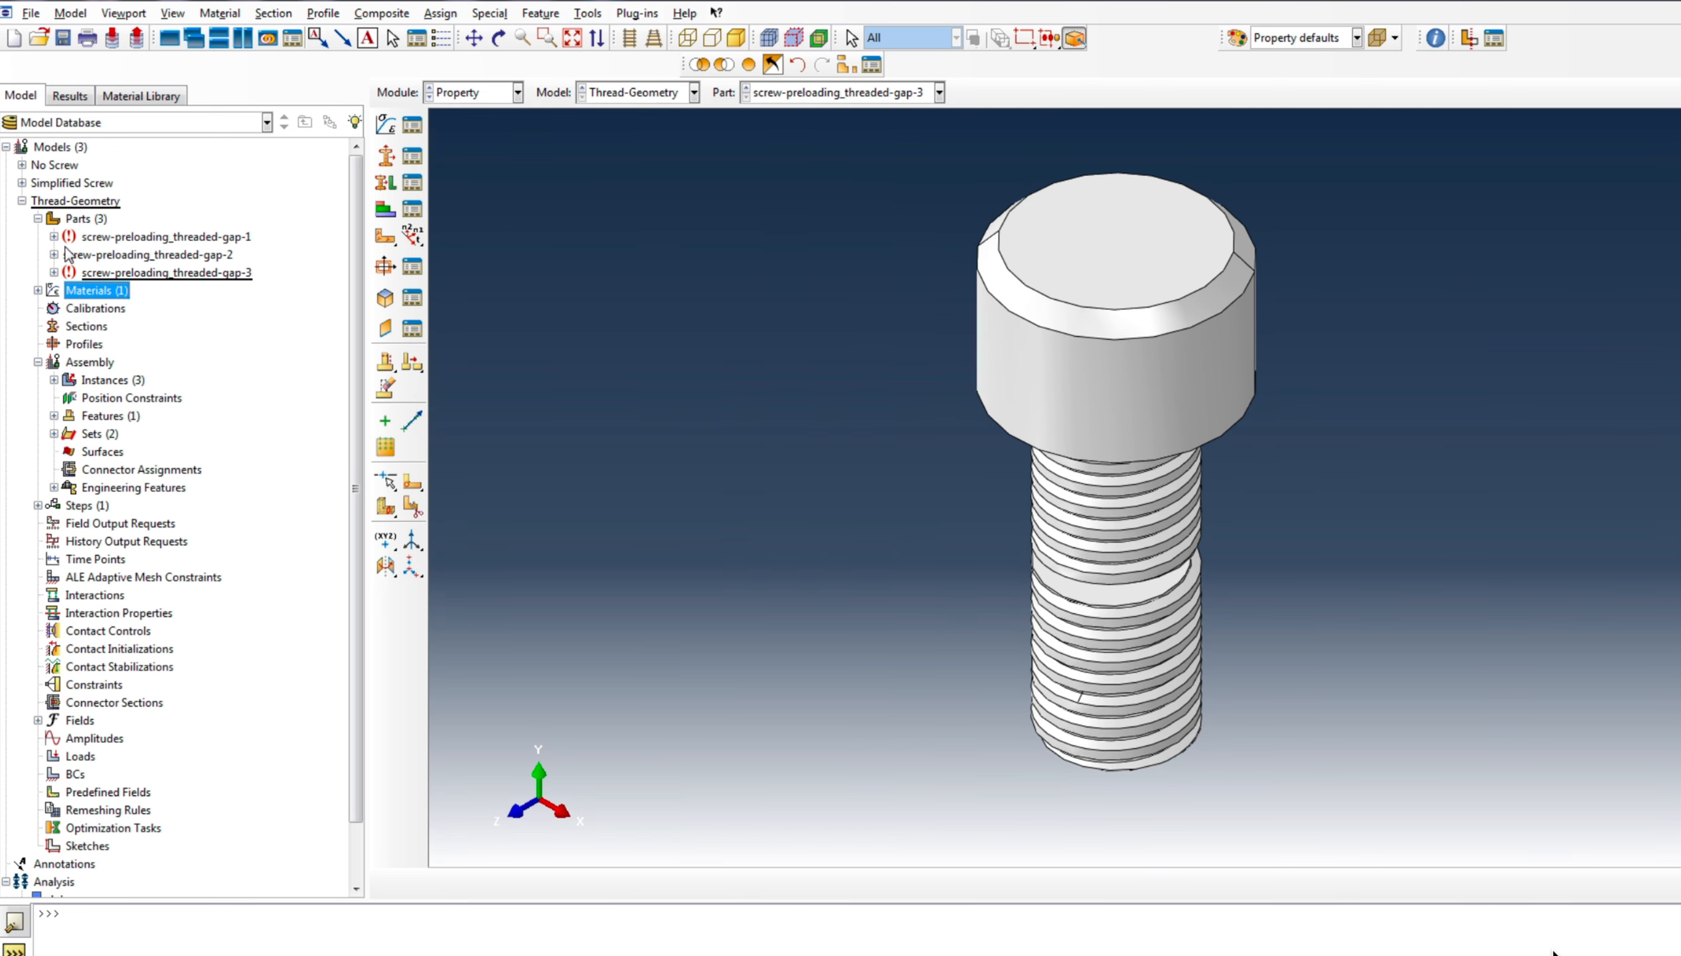
# Create a solid homogeneous section named Steel that uses the Steel material
pyautogui.rightClick(82, 326)
pyautogui.click(146, 357)
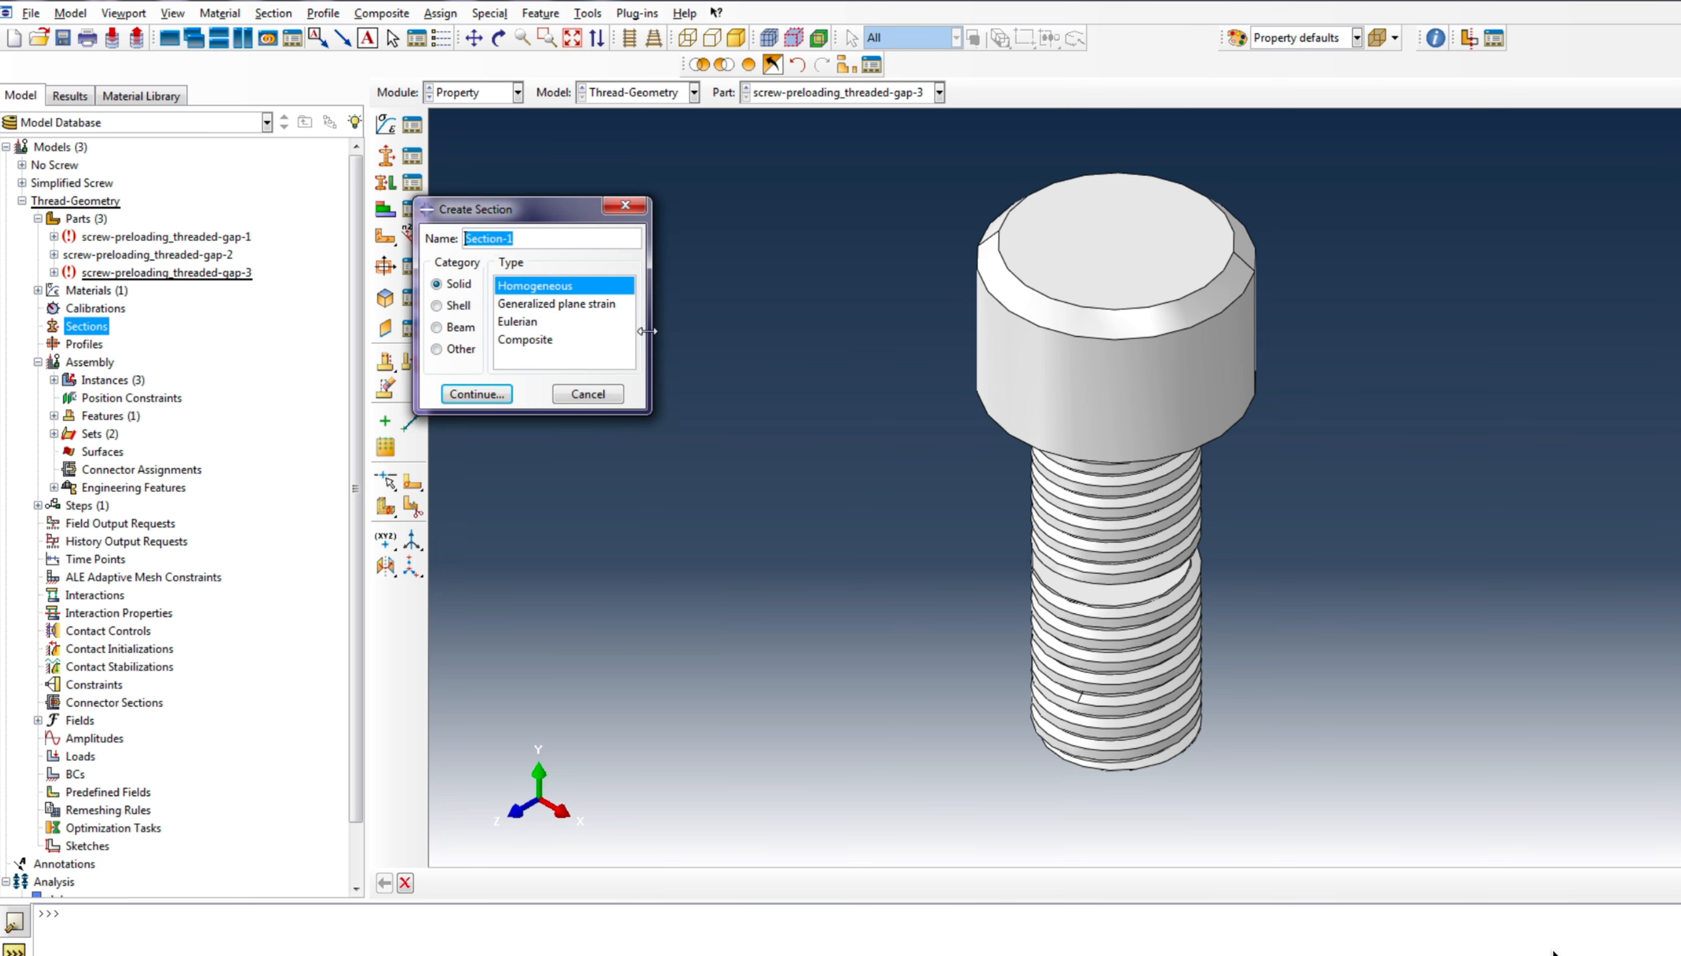
pyautogui.write('Steel')
pyautogui.click(490, 395)
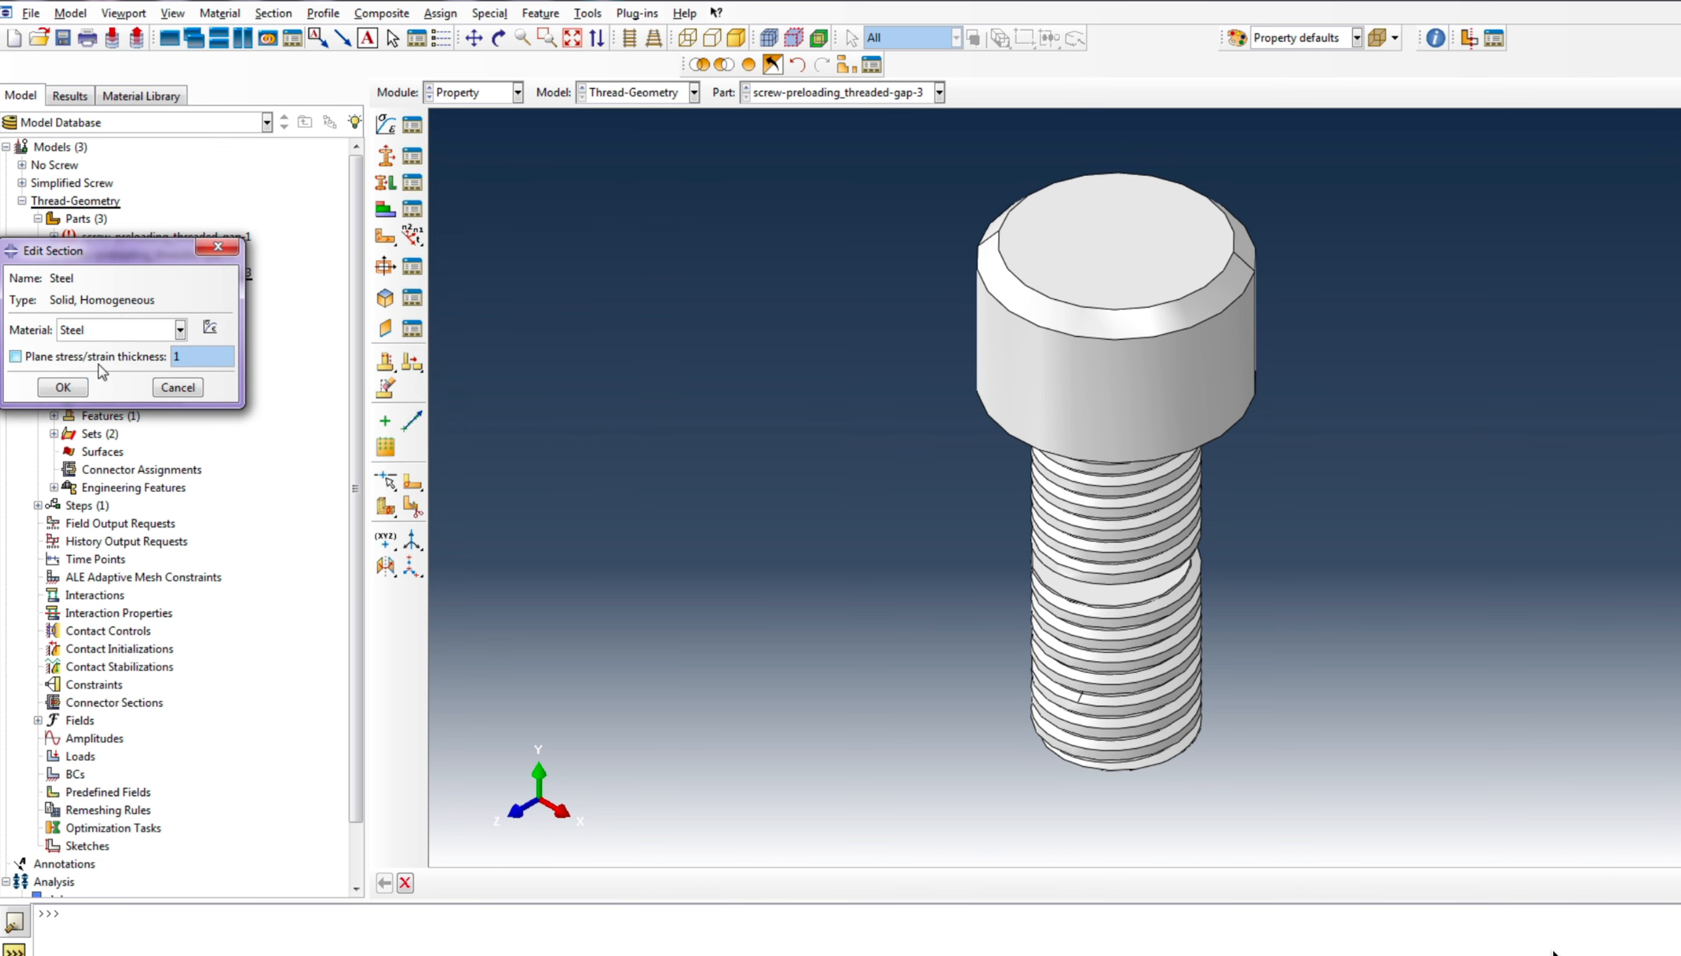
pyautogui.click(64, 388)
# Assign the Steel section to the whole screw part, screw-preloading_threaded-gap-3
pyautogui.click(385, 182)
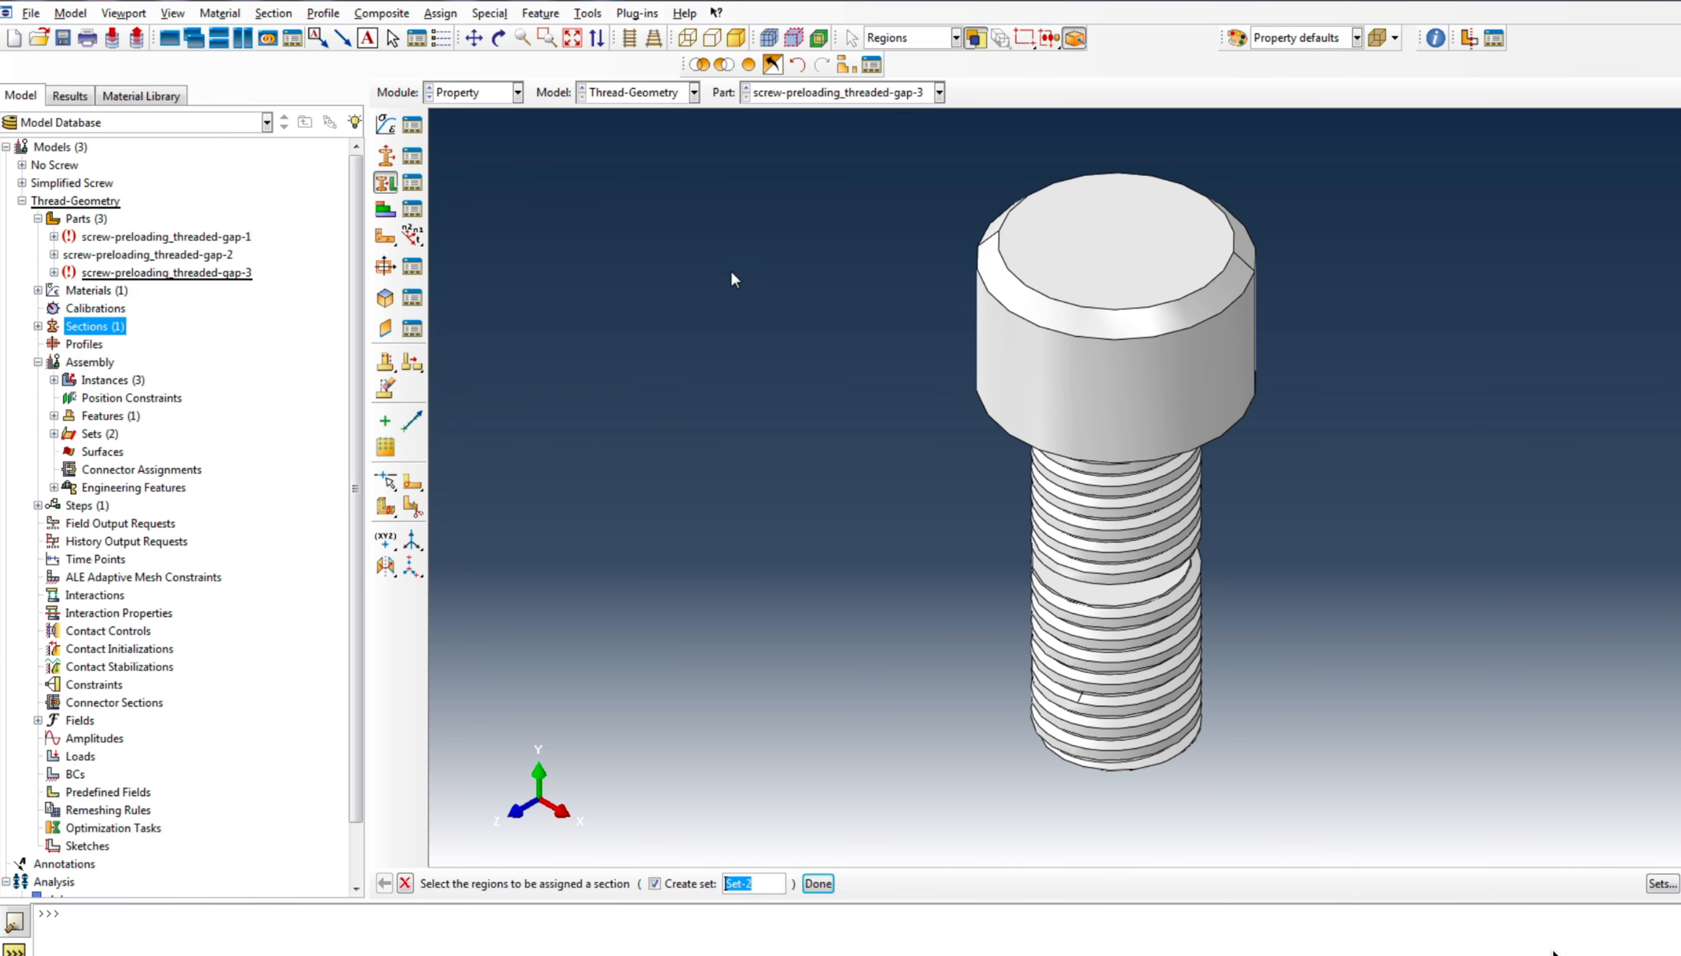
pyautogui.scroll(-2, 734, 219)
pyautogui.moveTo(737, 175); pyautogui.dragTo(1300, 677)
pyautogui.click(818, 884)
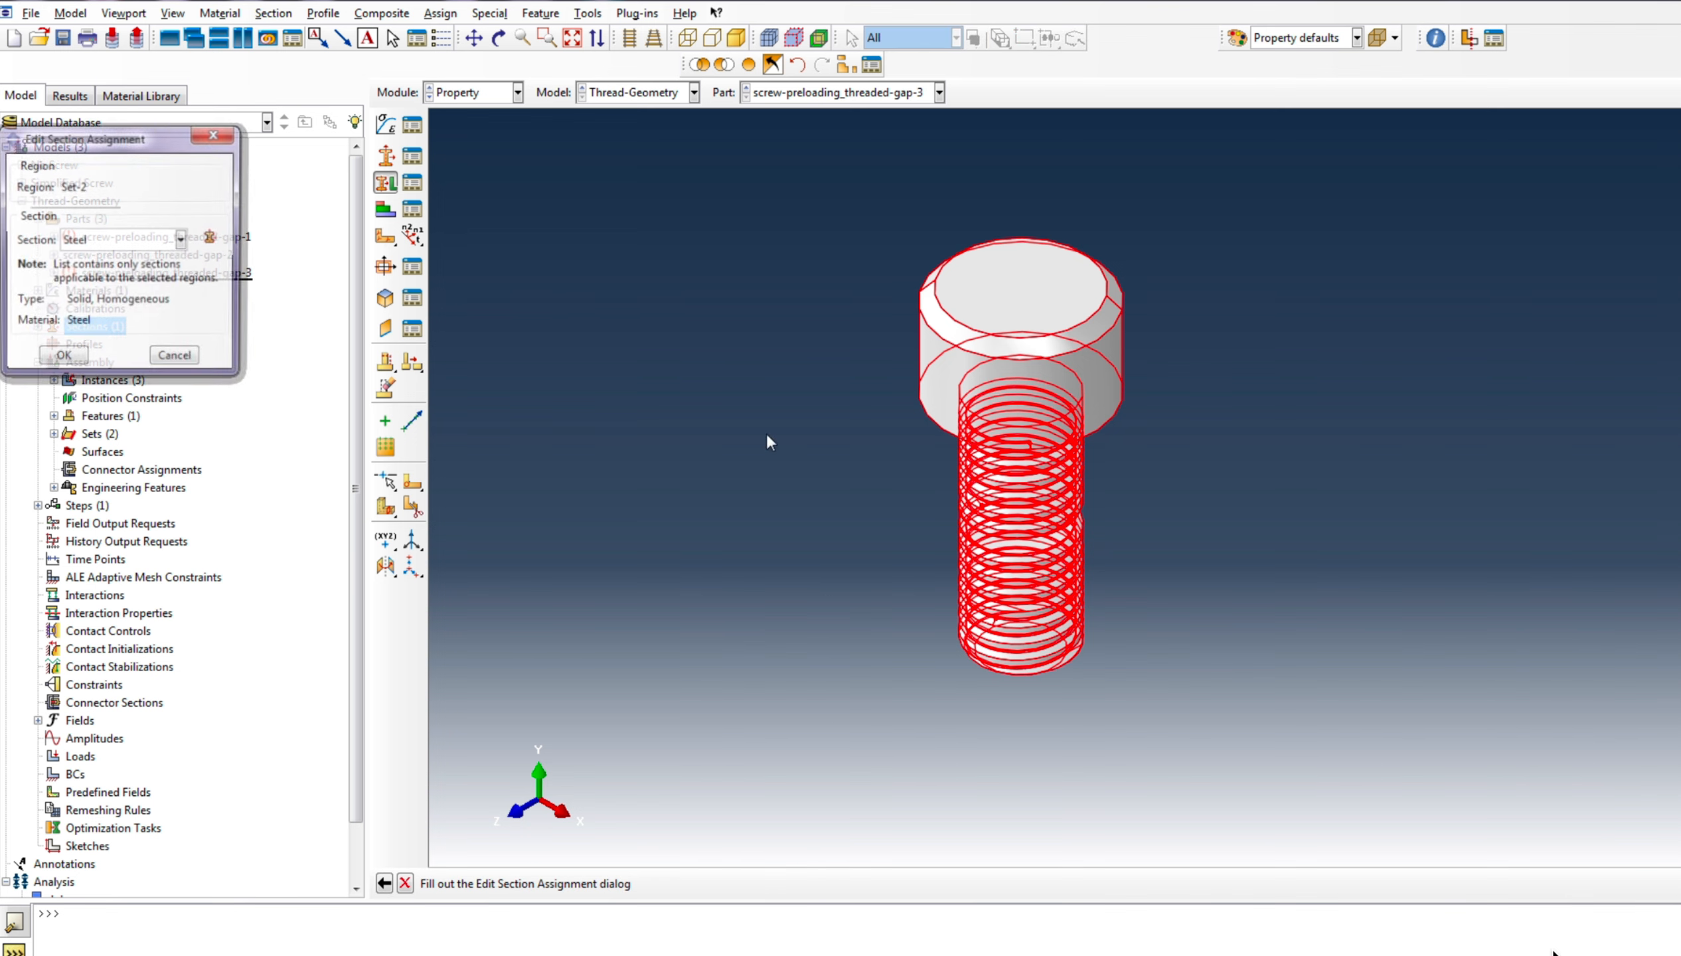
pyautogui.click(63, 360)
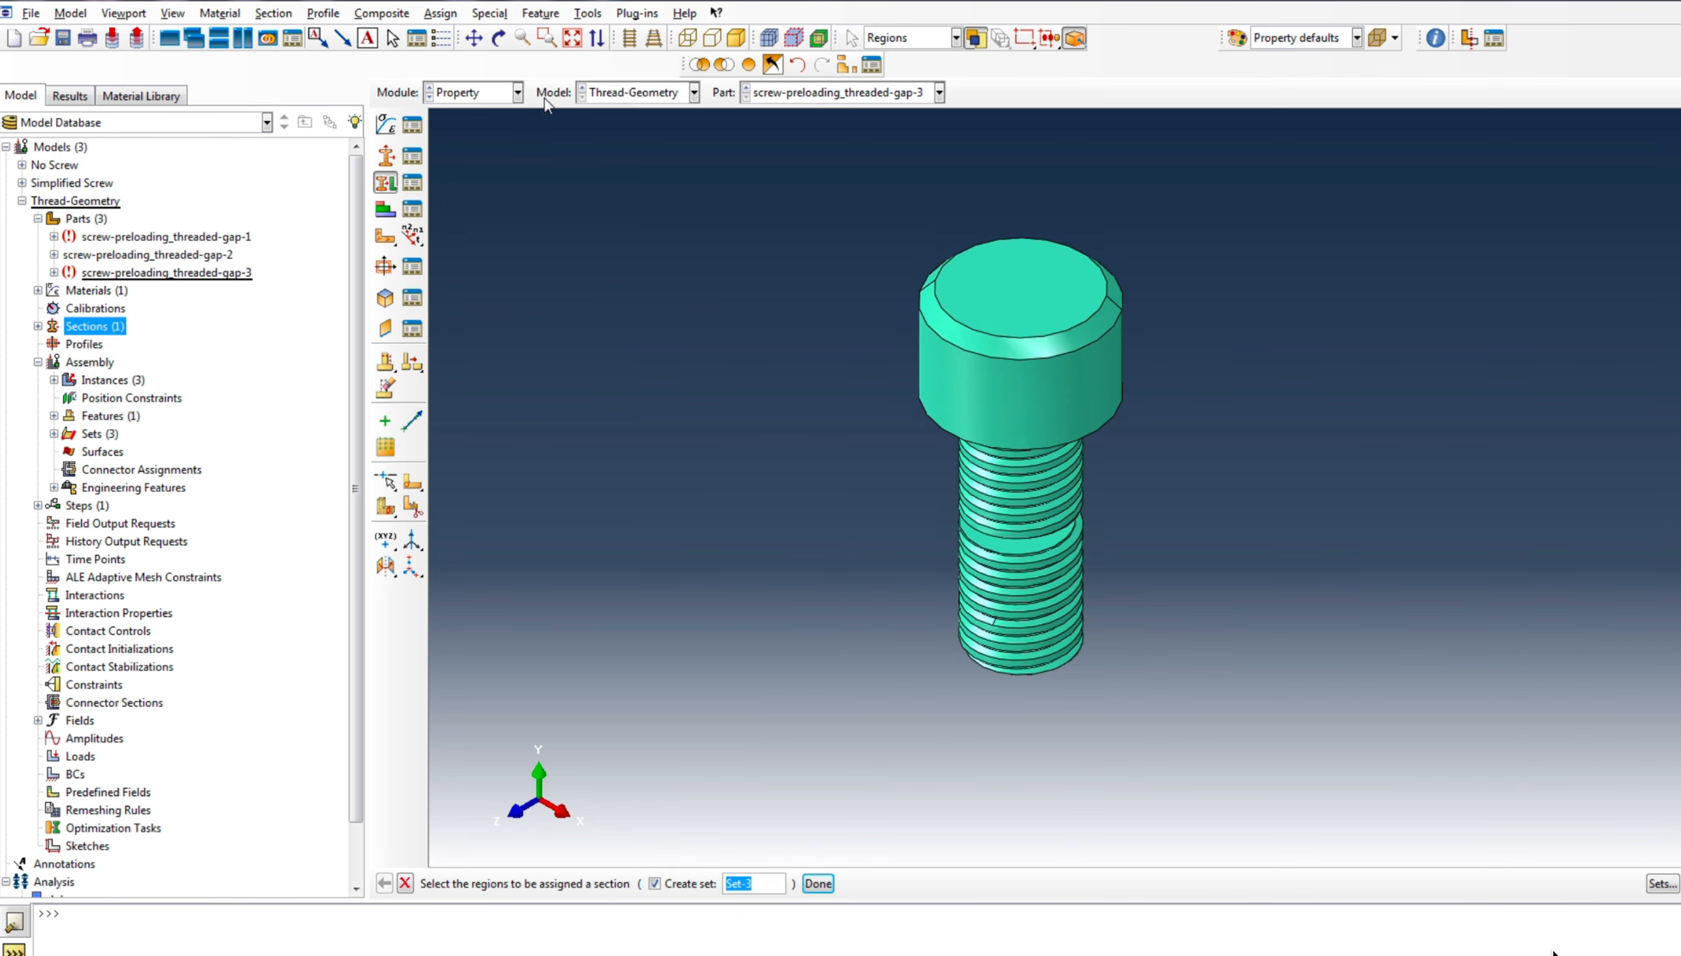
# Assign the Steel section to the whole counterbored plate part, screw-preloading_threaded-gap-2
pyautogui.click(897, 94)
pyautogui.click(876, 128)
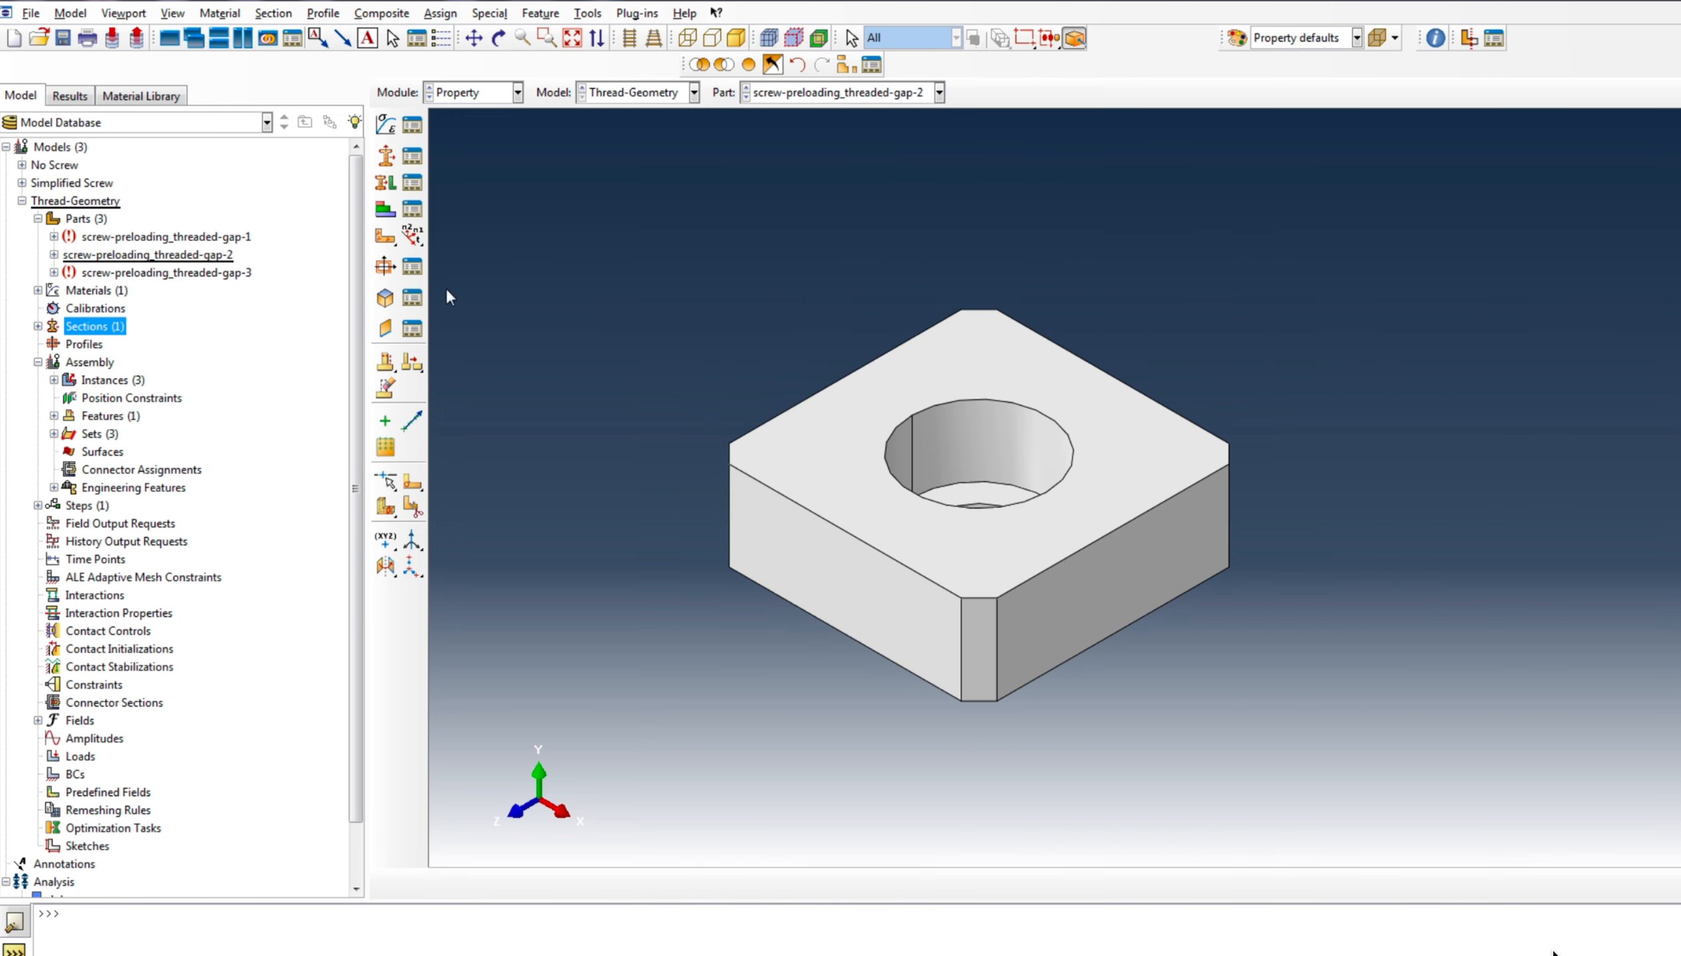
pyautogui.click(386, 182)
pyautogui.moveTo(667, 218); pyautogui.dragTo(1069, 586)
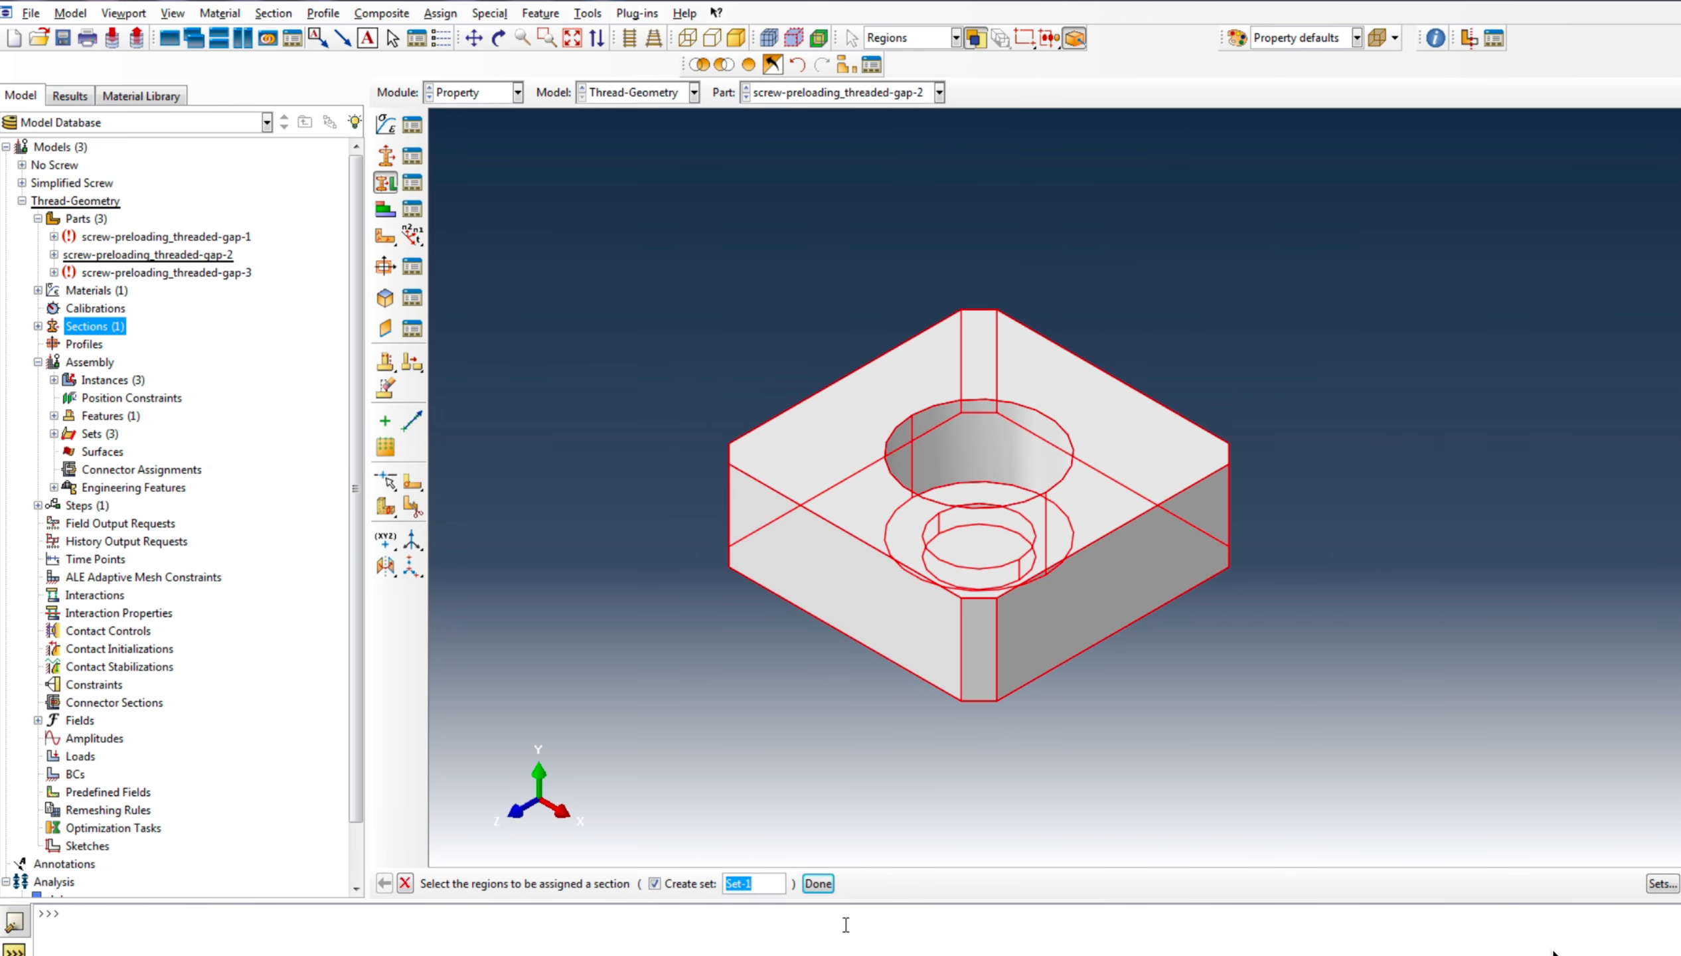
pyautogui.click(819, 885)
pyautogui.click(63, 358)
# Assign the Steel section to the whole threaded block part, screw-preloading_threaded-gap-1
pyautogui.click(916, 97)
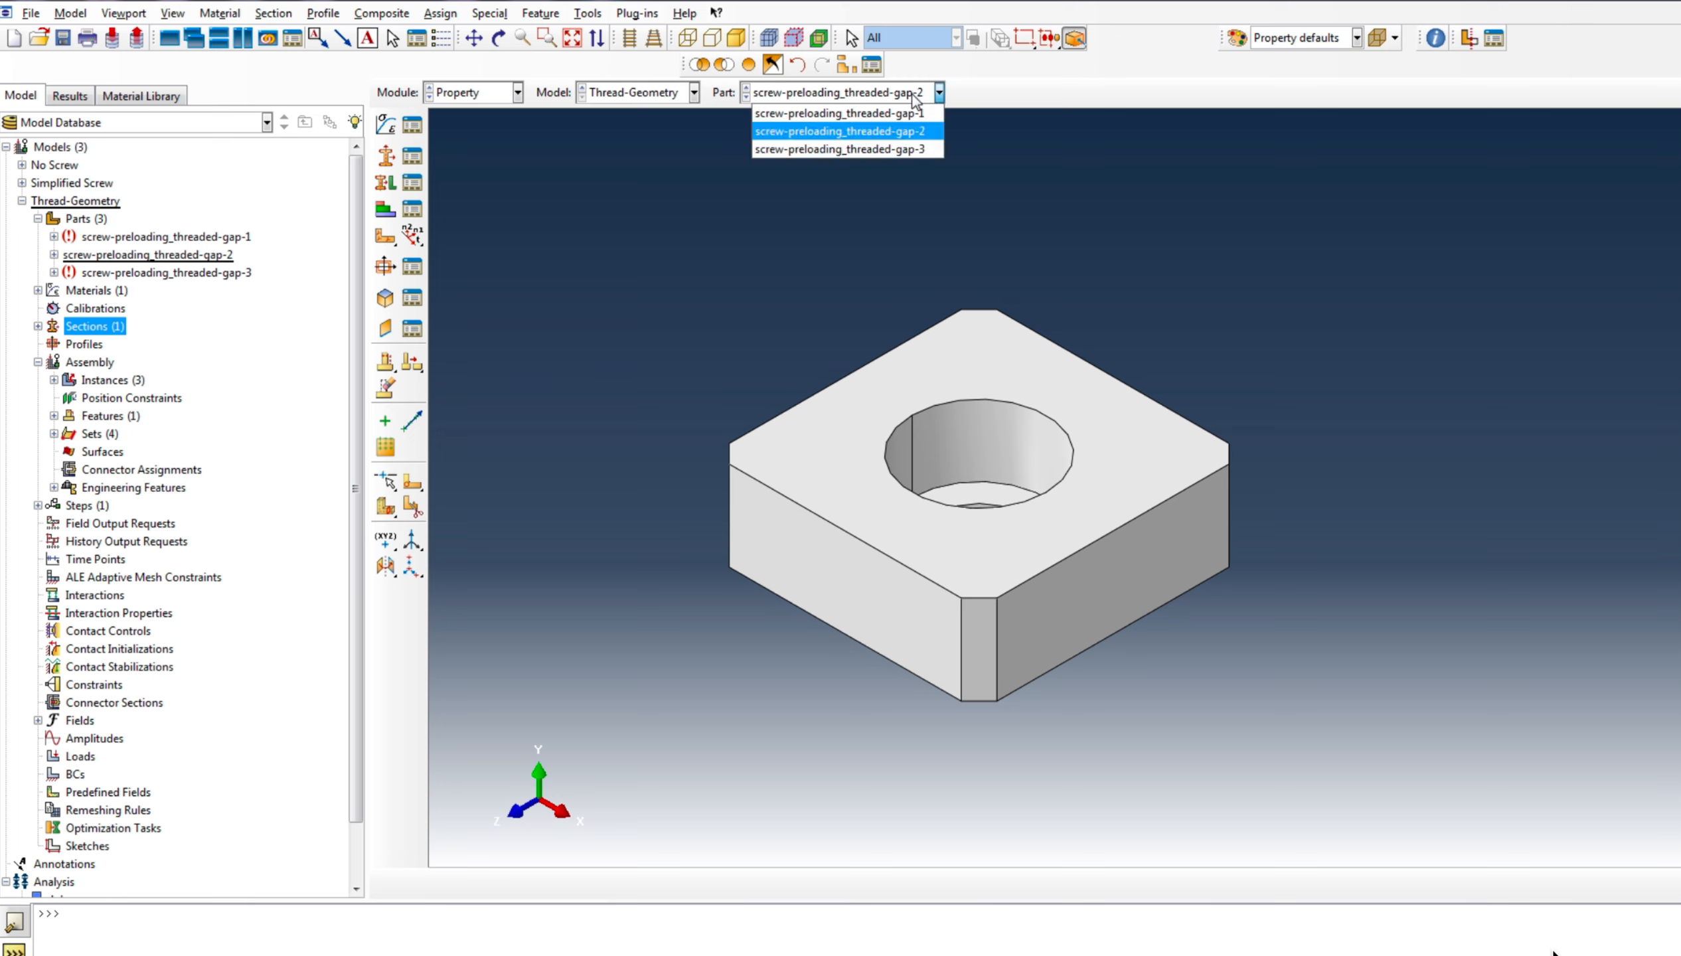
pyautogui.click(913, 94)
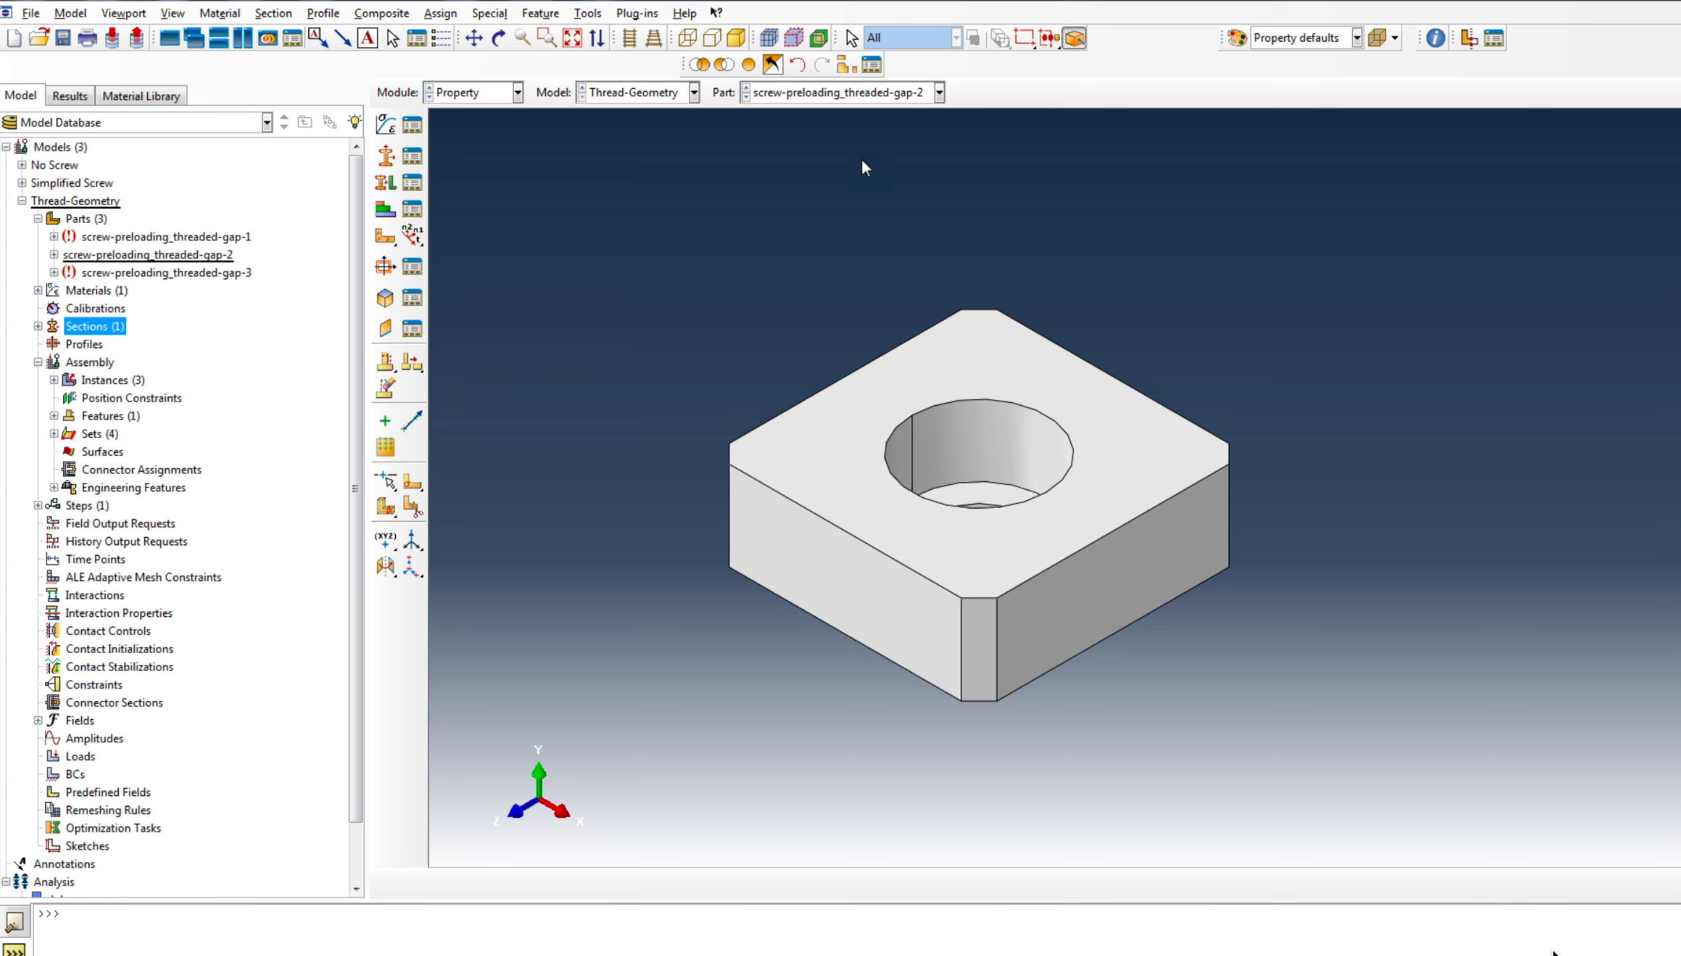
pyautogui.click(893, 98)
pyautogui.click(828, 109)
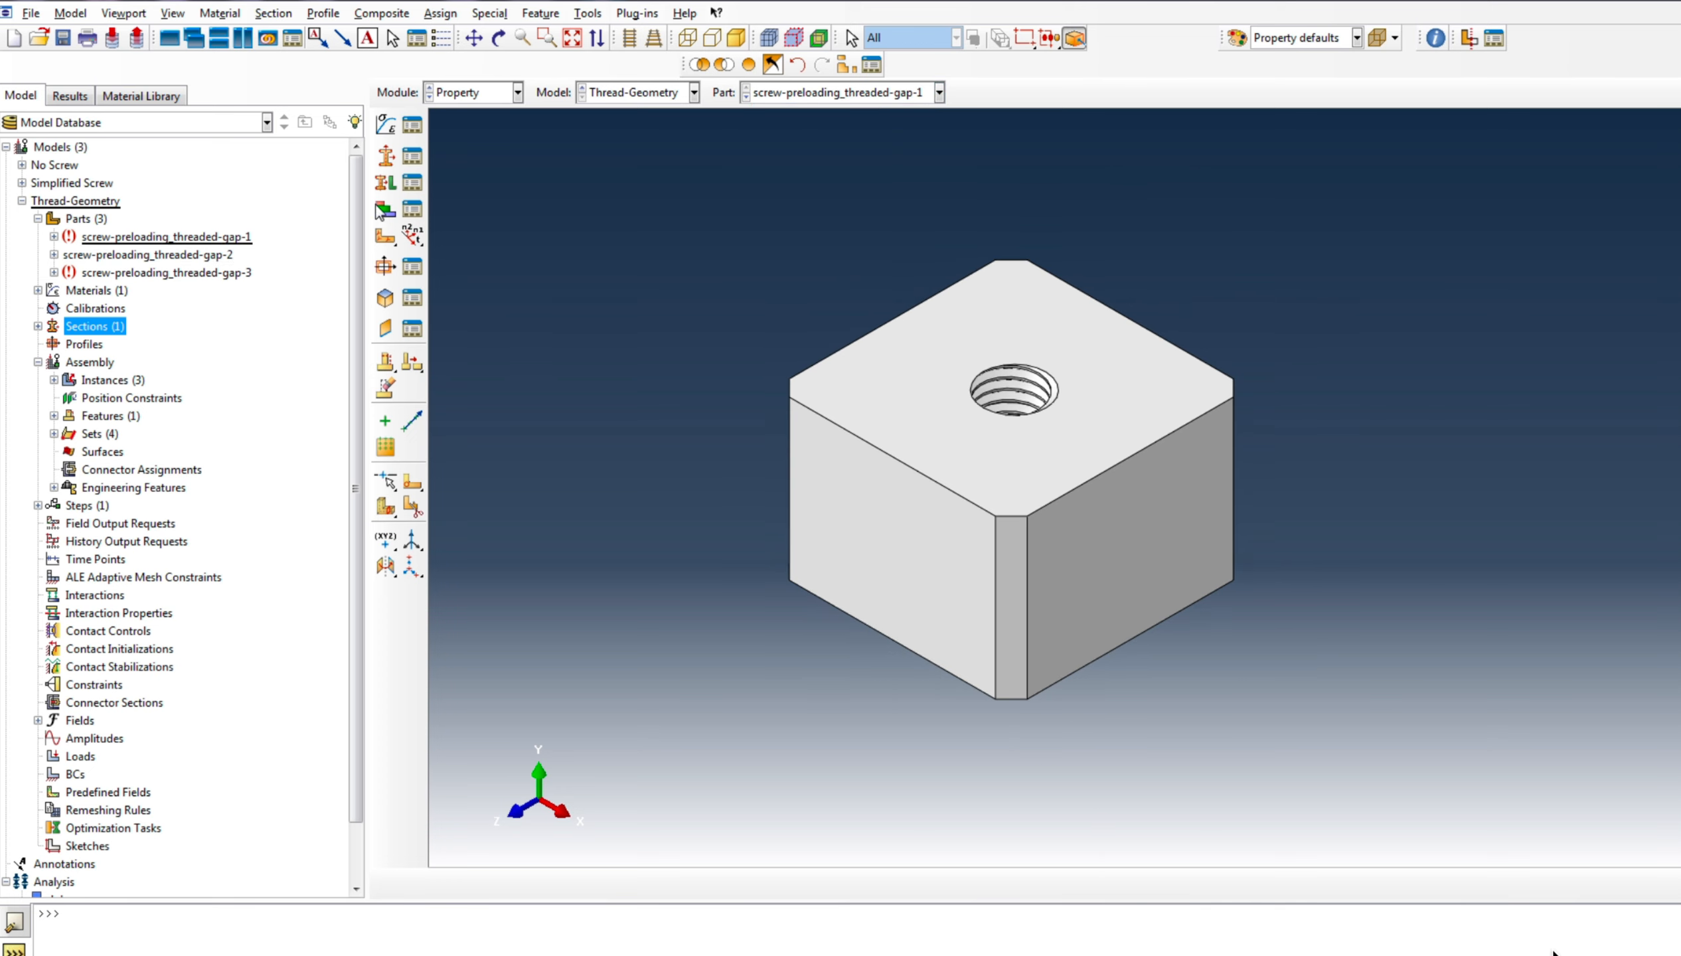
pyautogui.click(392, 186)
pyautogui.moveTo(644, 249); pyautogui.dragTo(1239, 758)
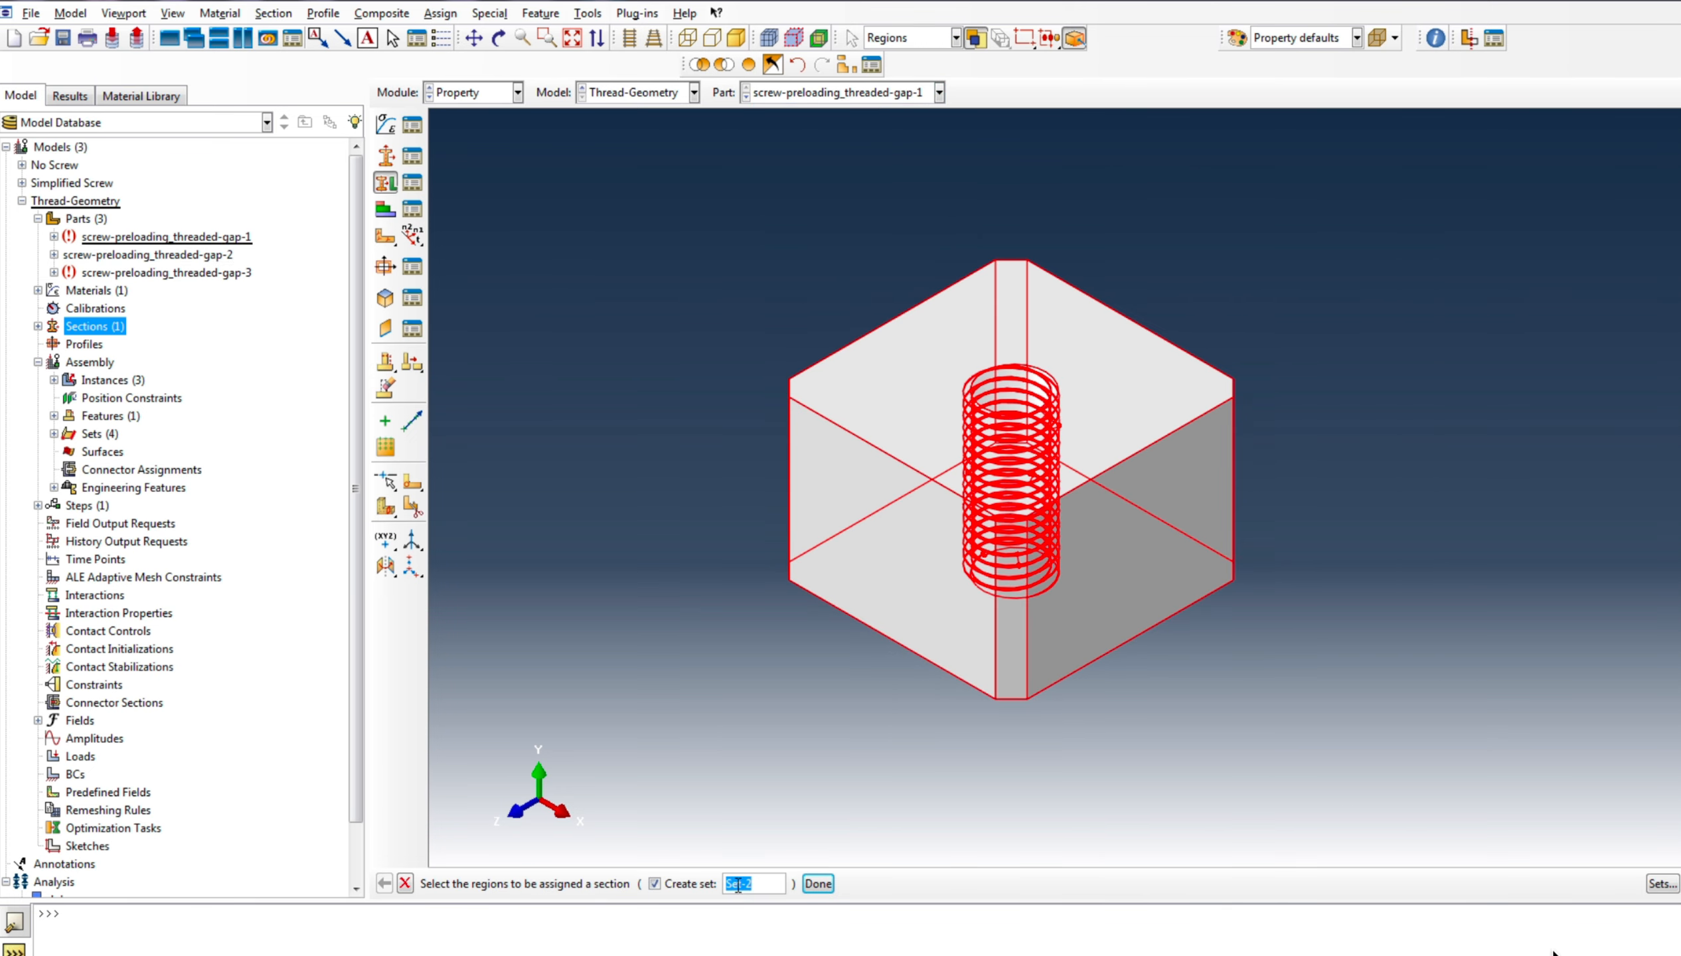
pyautogui.click(818, 884)
pyautogui.click(63, 355)
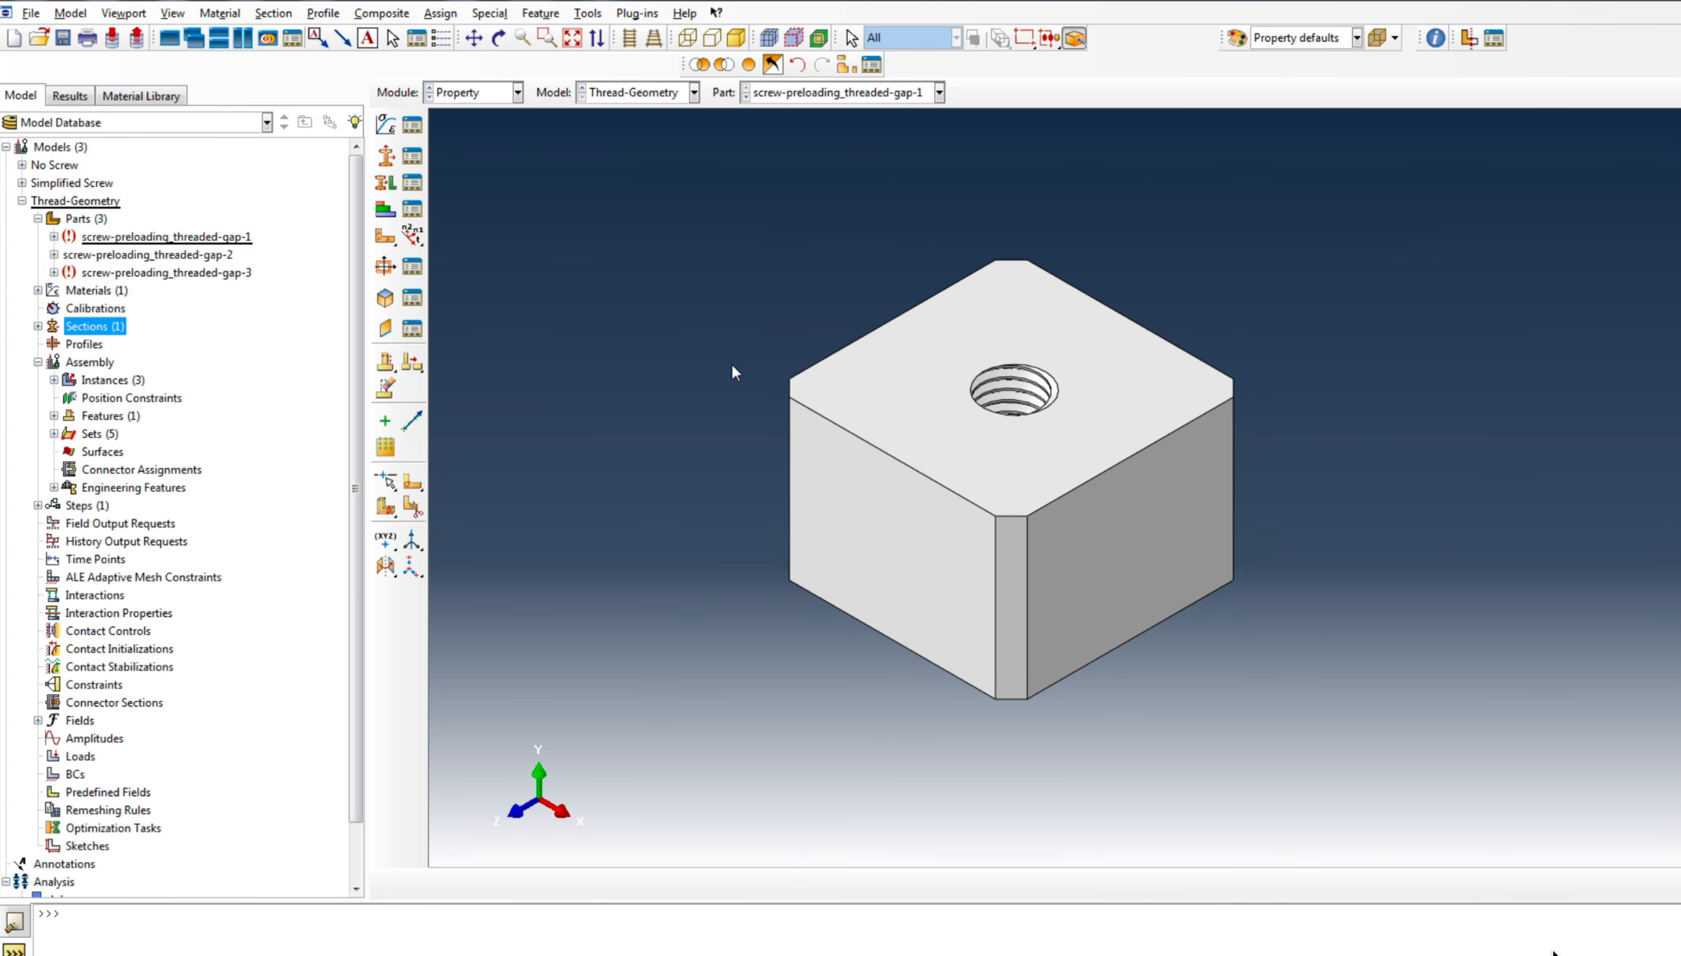
# Switch to the Mesh module with the threaded block part, screw-preloading_threaded-gap-1, as the meshing object
pyautogui.click(490, 94)
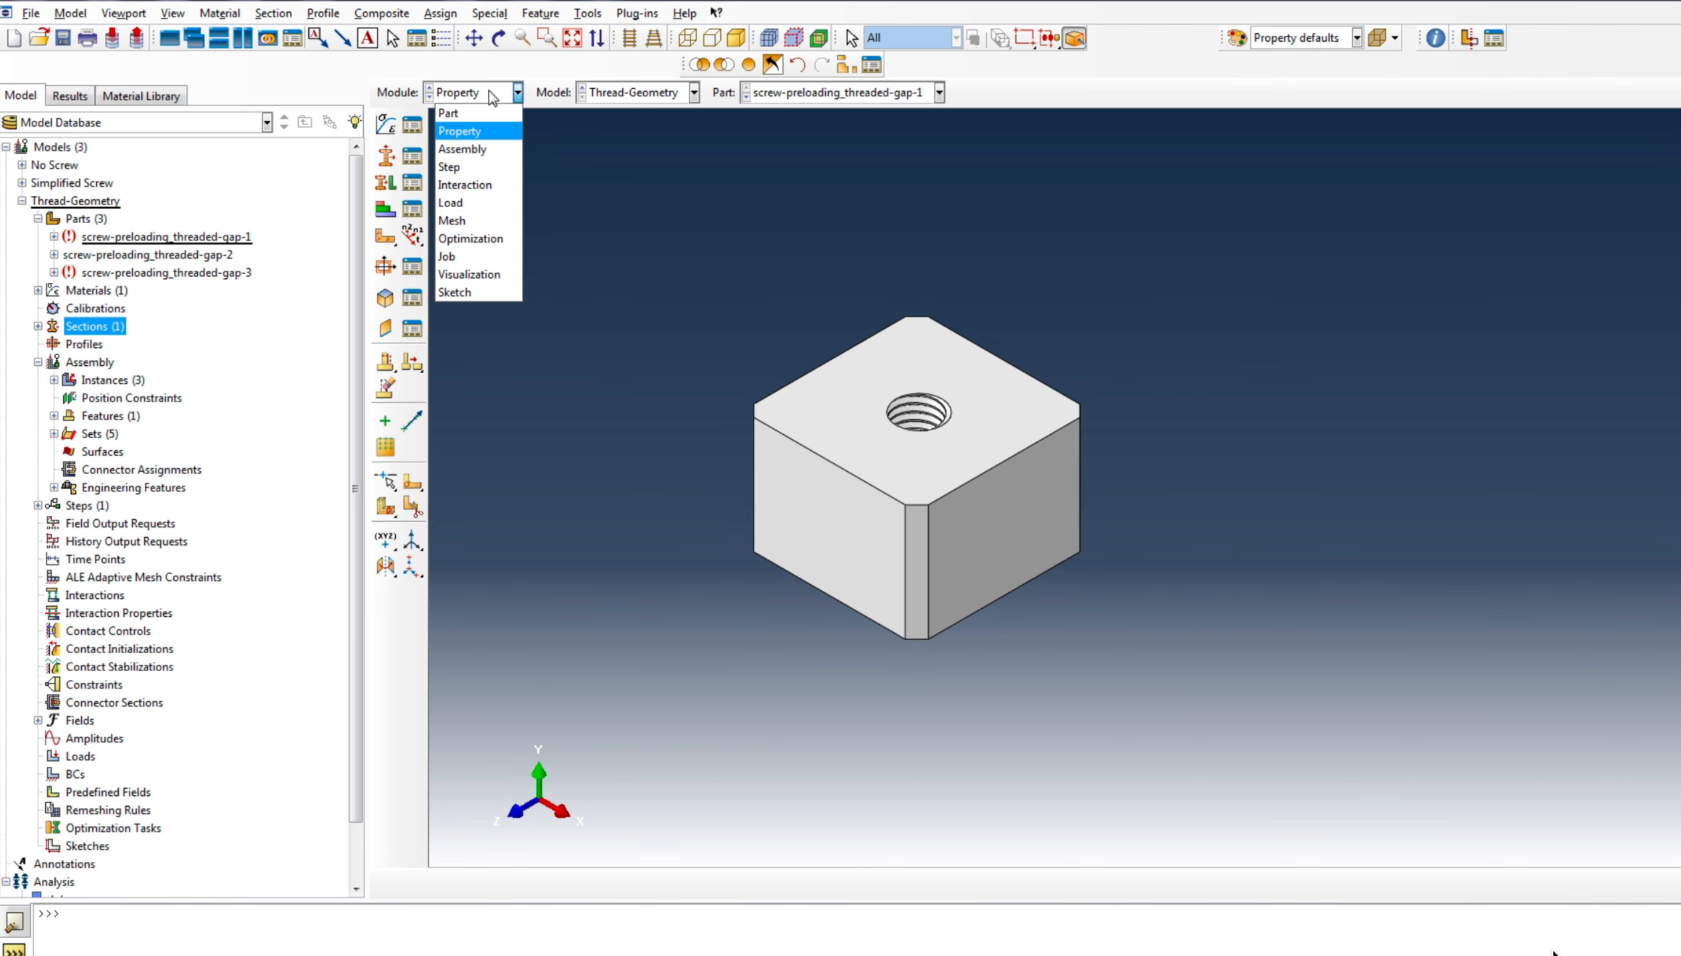
pyautogui.click(491, 219)
pyautogui.scroll(-4, 859, 390)
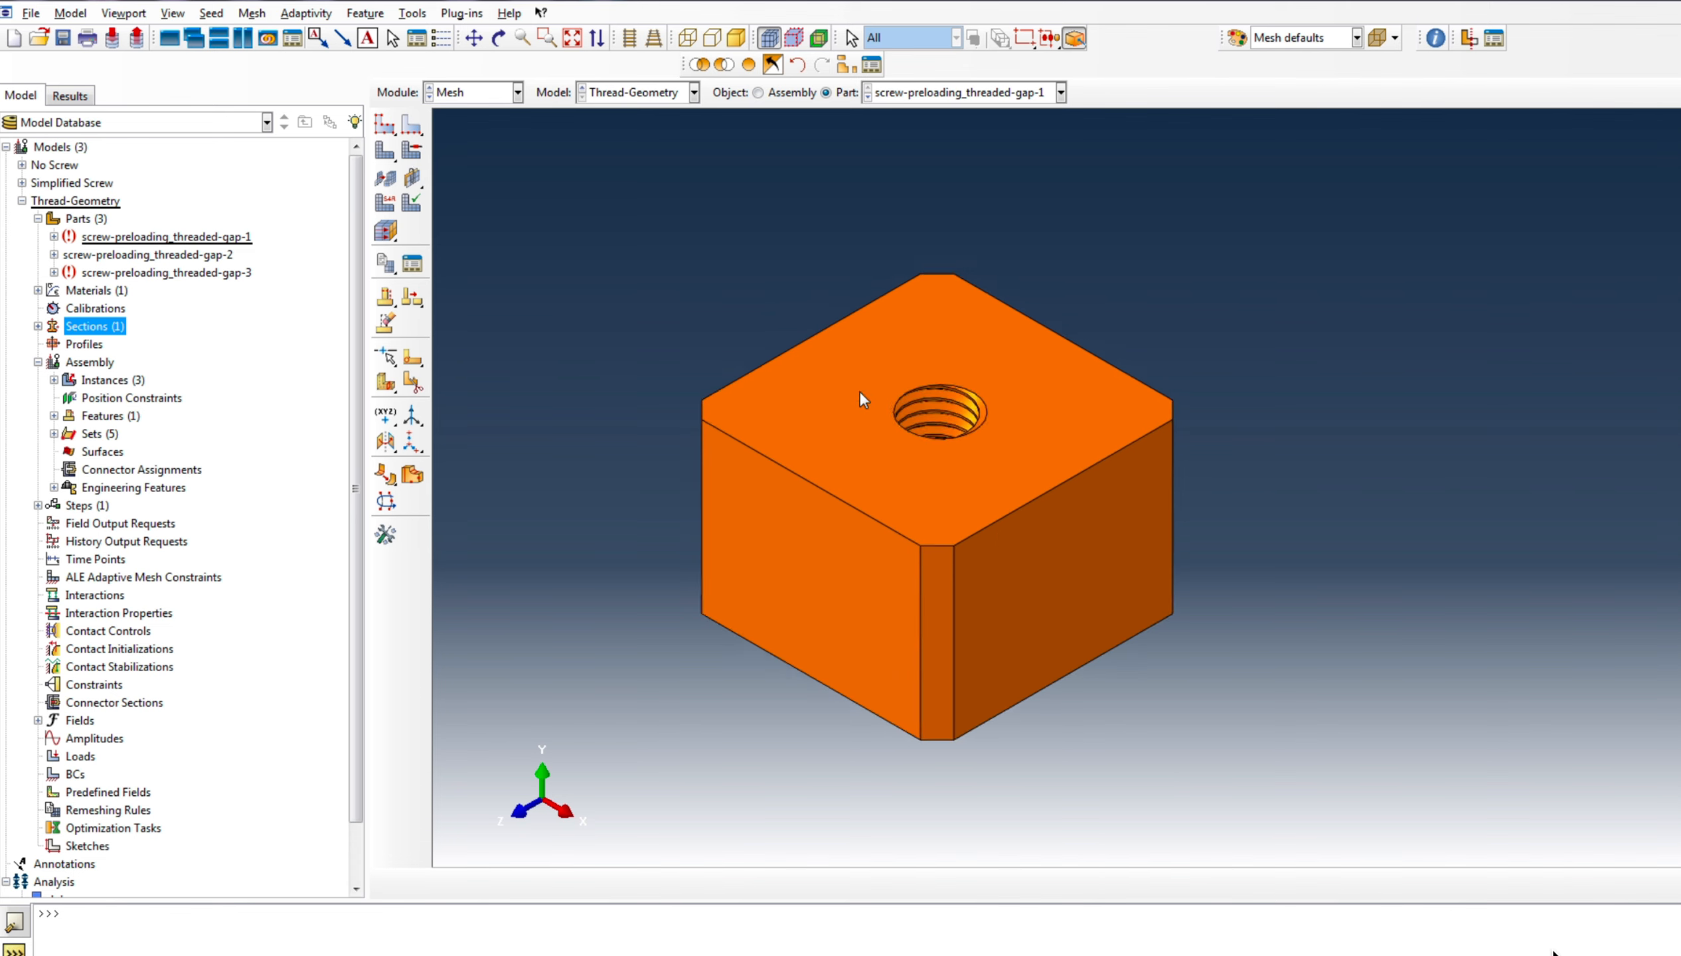
pyautogui.scroll(-4, 967, 460)
pyautogui.scroll(5, 1001, 533)
pyautogui.scroll(-2, 1025, 560)
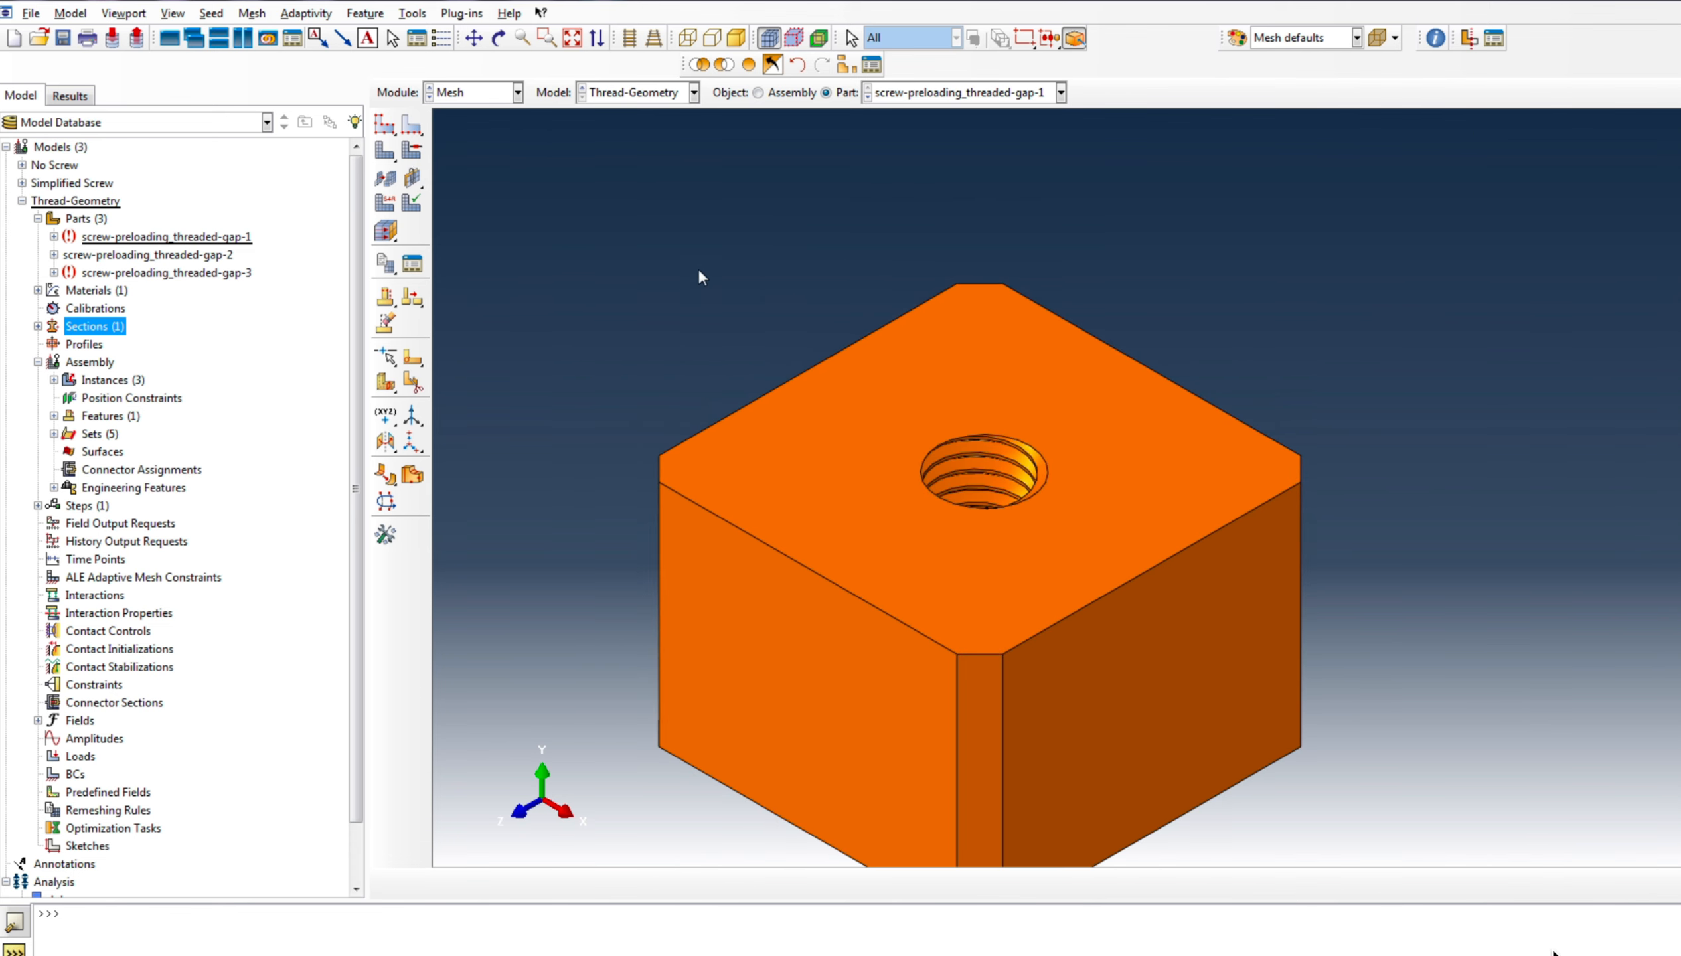
# Set the threaded block's mesh controls to Tet element shape with the Free technique and default algorithm
pyautogui.click(499, 38)
pyautogui.moveTo(1029, 497); pyautogui.dragTo(877, 674)
pyautogui.scroll(3, 1032, 533)
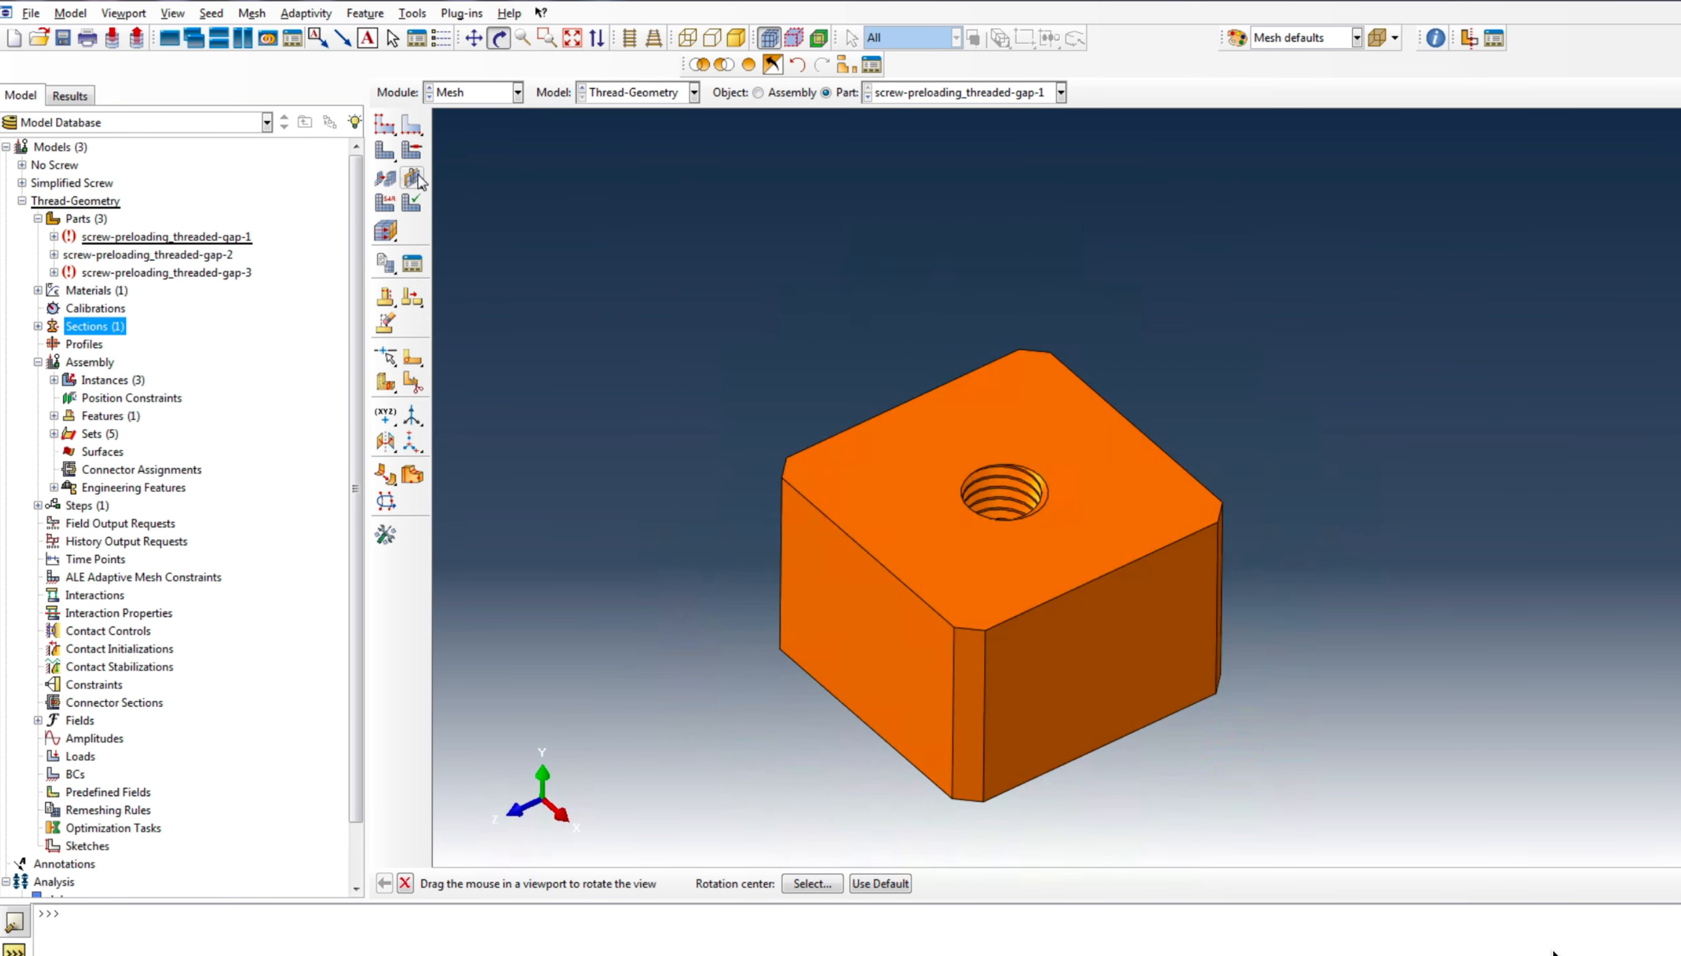
pyautogui.click(415, 154)
pyautogui.click(1415, 202)
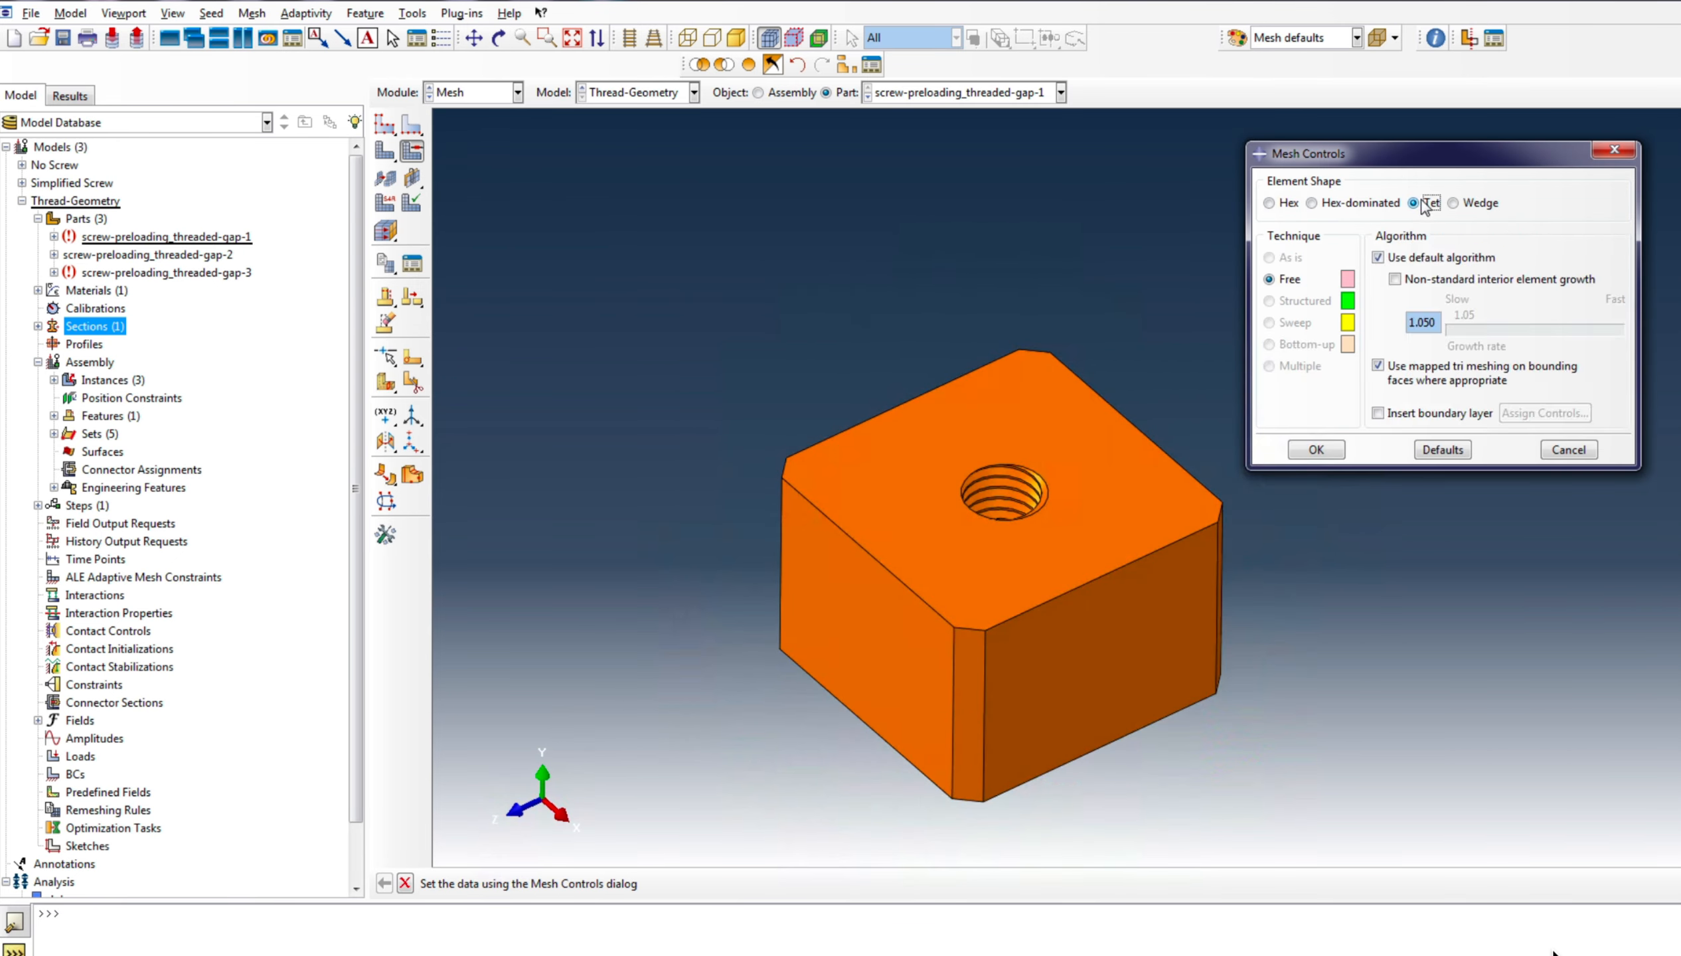
pyautogui.click(1318, 450)
pyautogui.scroll(3, 721, 460)
pyautogui.scroll(-2, 783, 567)
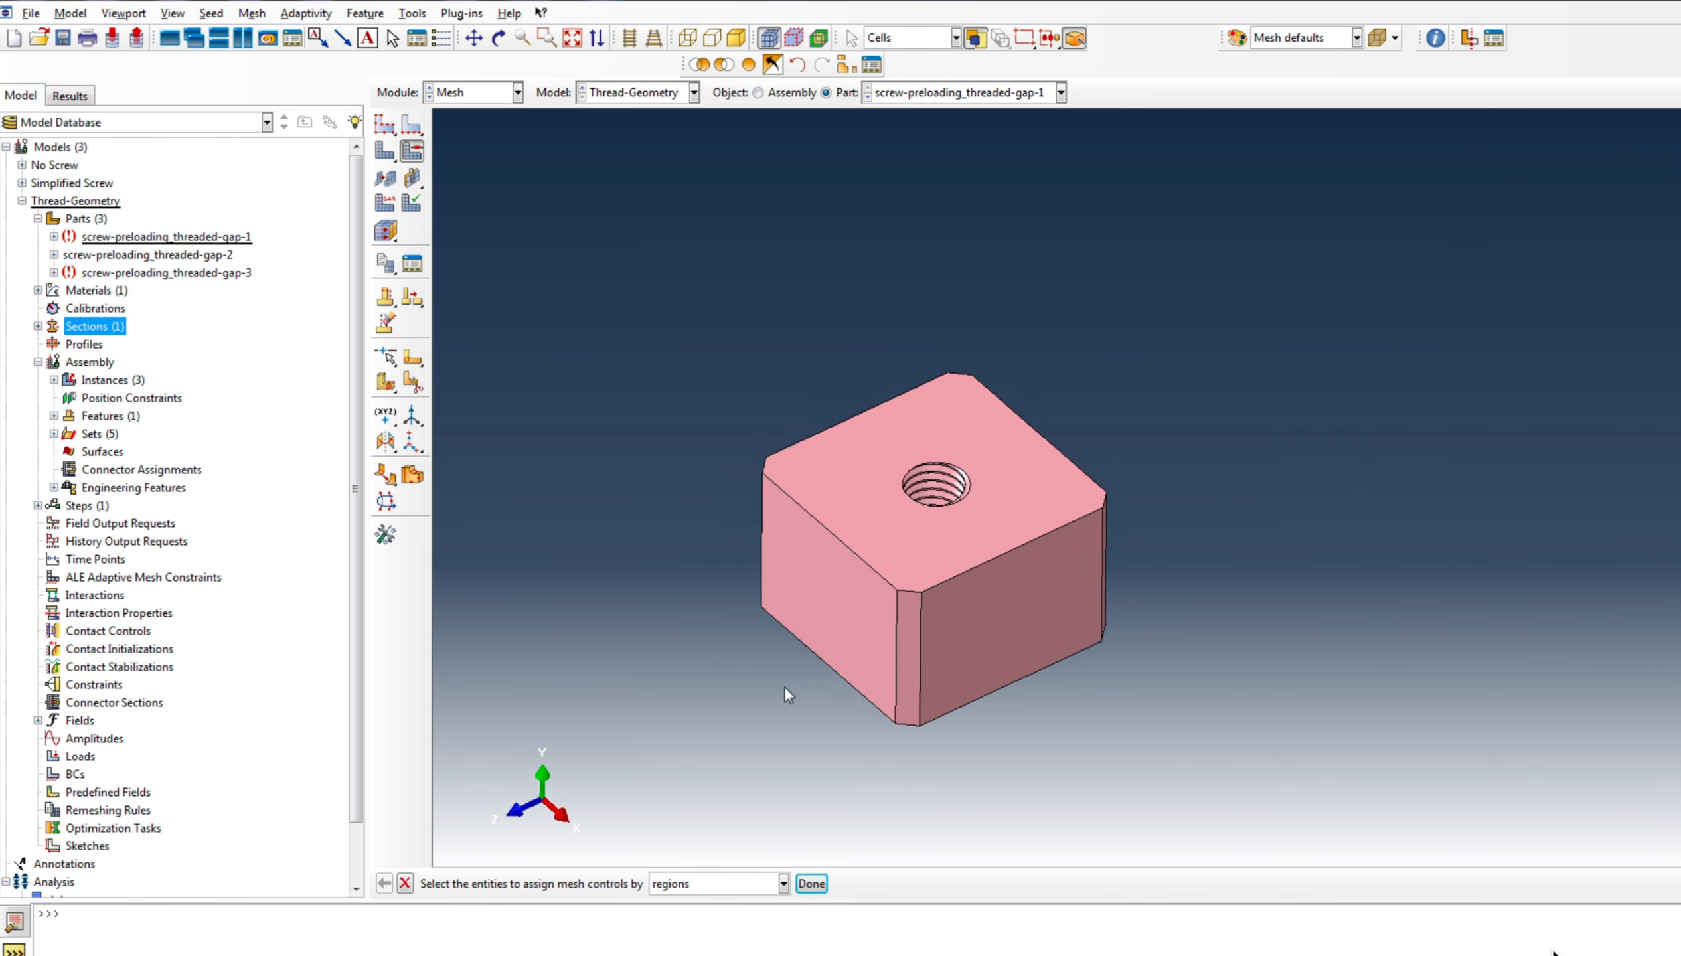
# Seed the threaded block with an approximate global size of 2.5
pyautogui.click(385, 125)
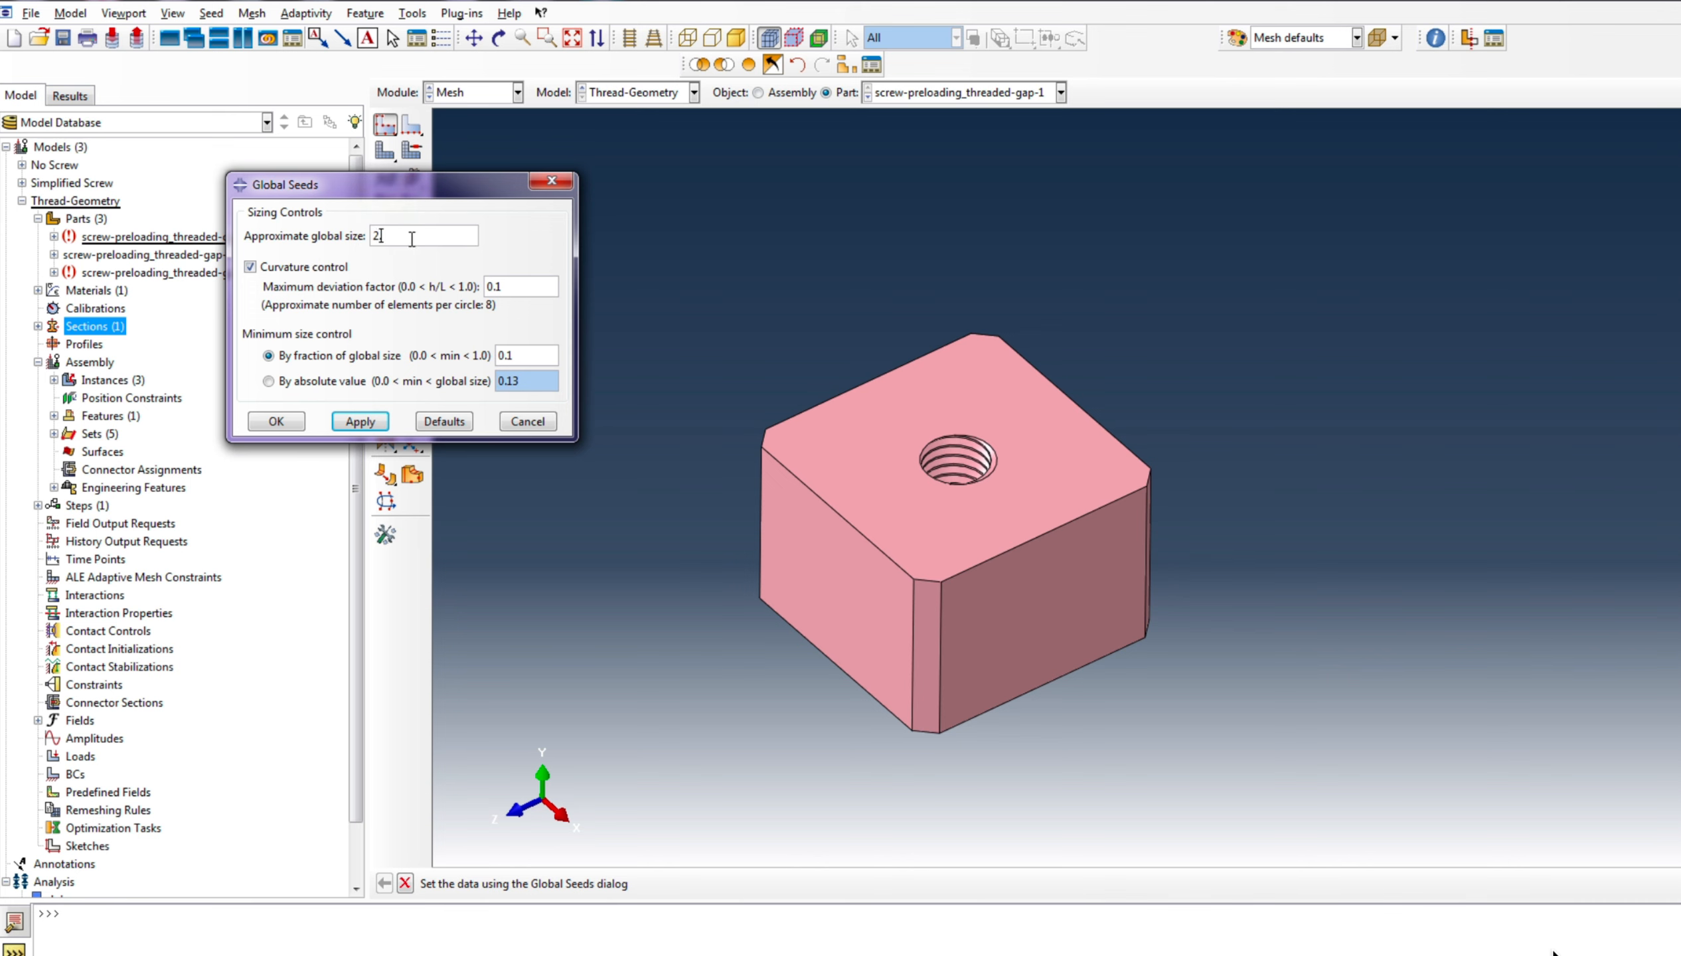
pyautogui.click(367, 422)
pyautogui.click(262, 423)
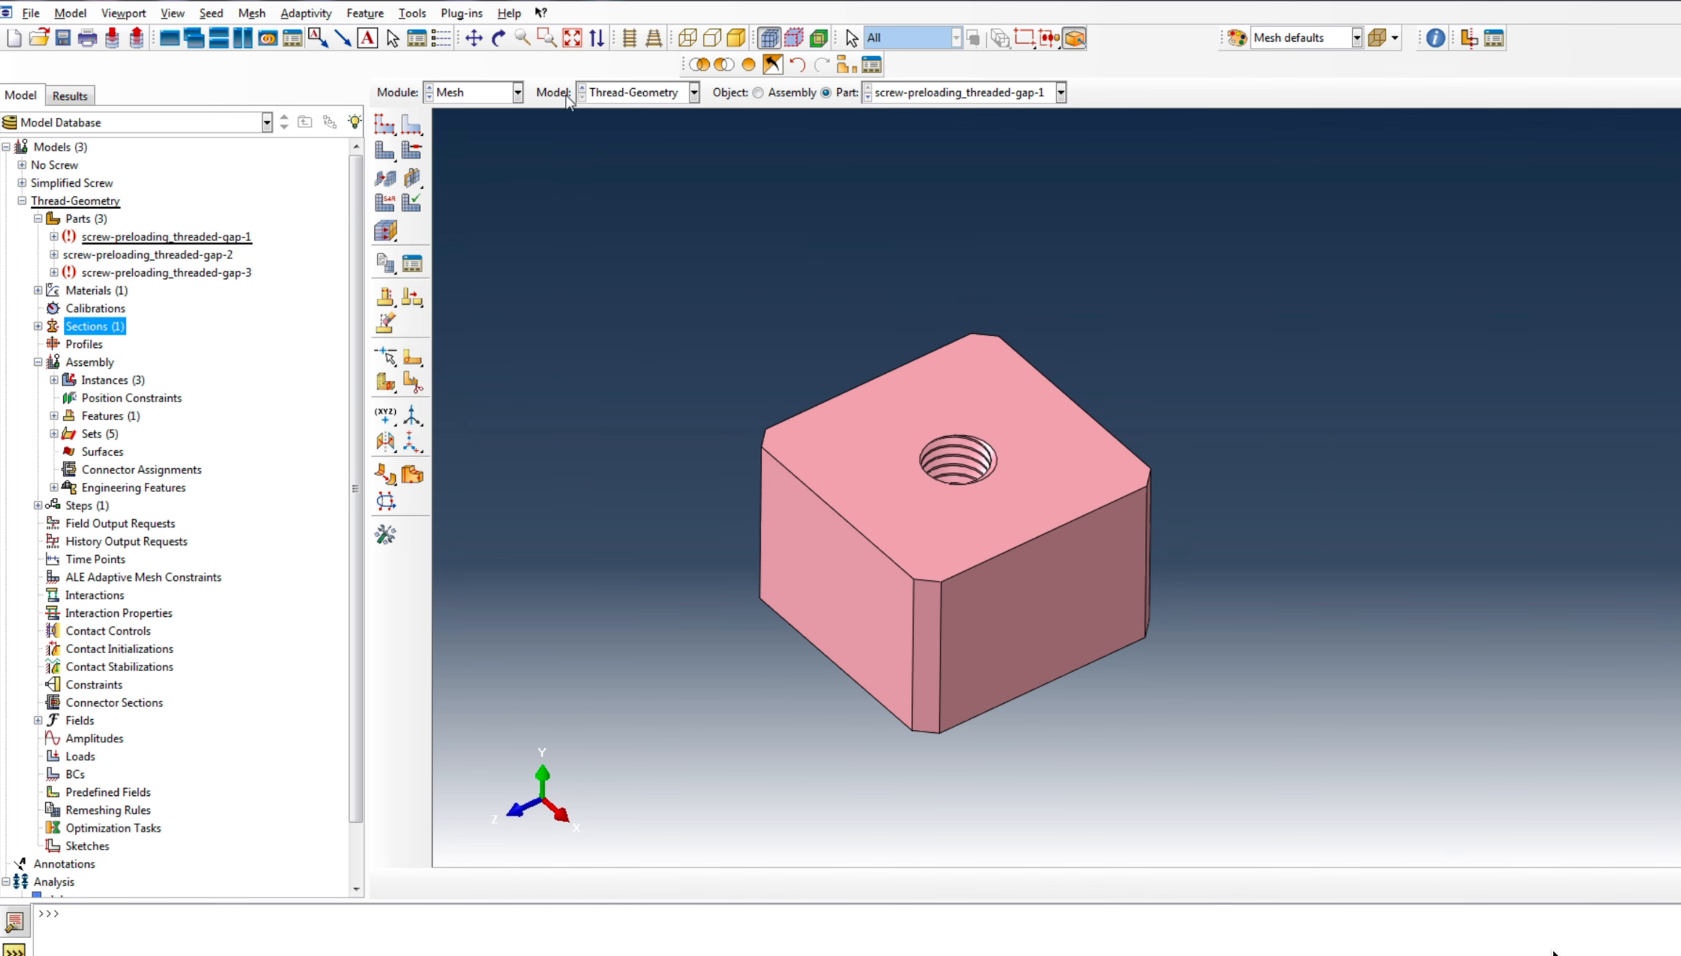
# Assign local seeds by size with an approximate element size of 0.5 to all edges of the threaded hole
pyautogui.click(499, 37)
pyautogui.moveTo(1121, 598); pyautogui.dragTo(1073, 467)
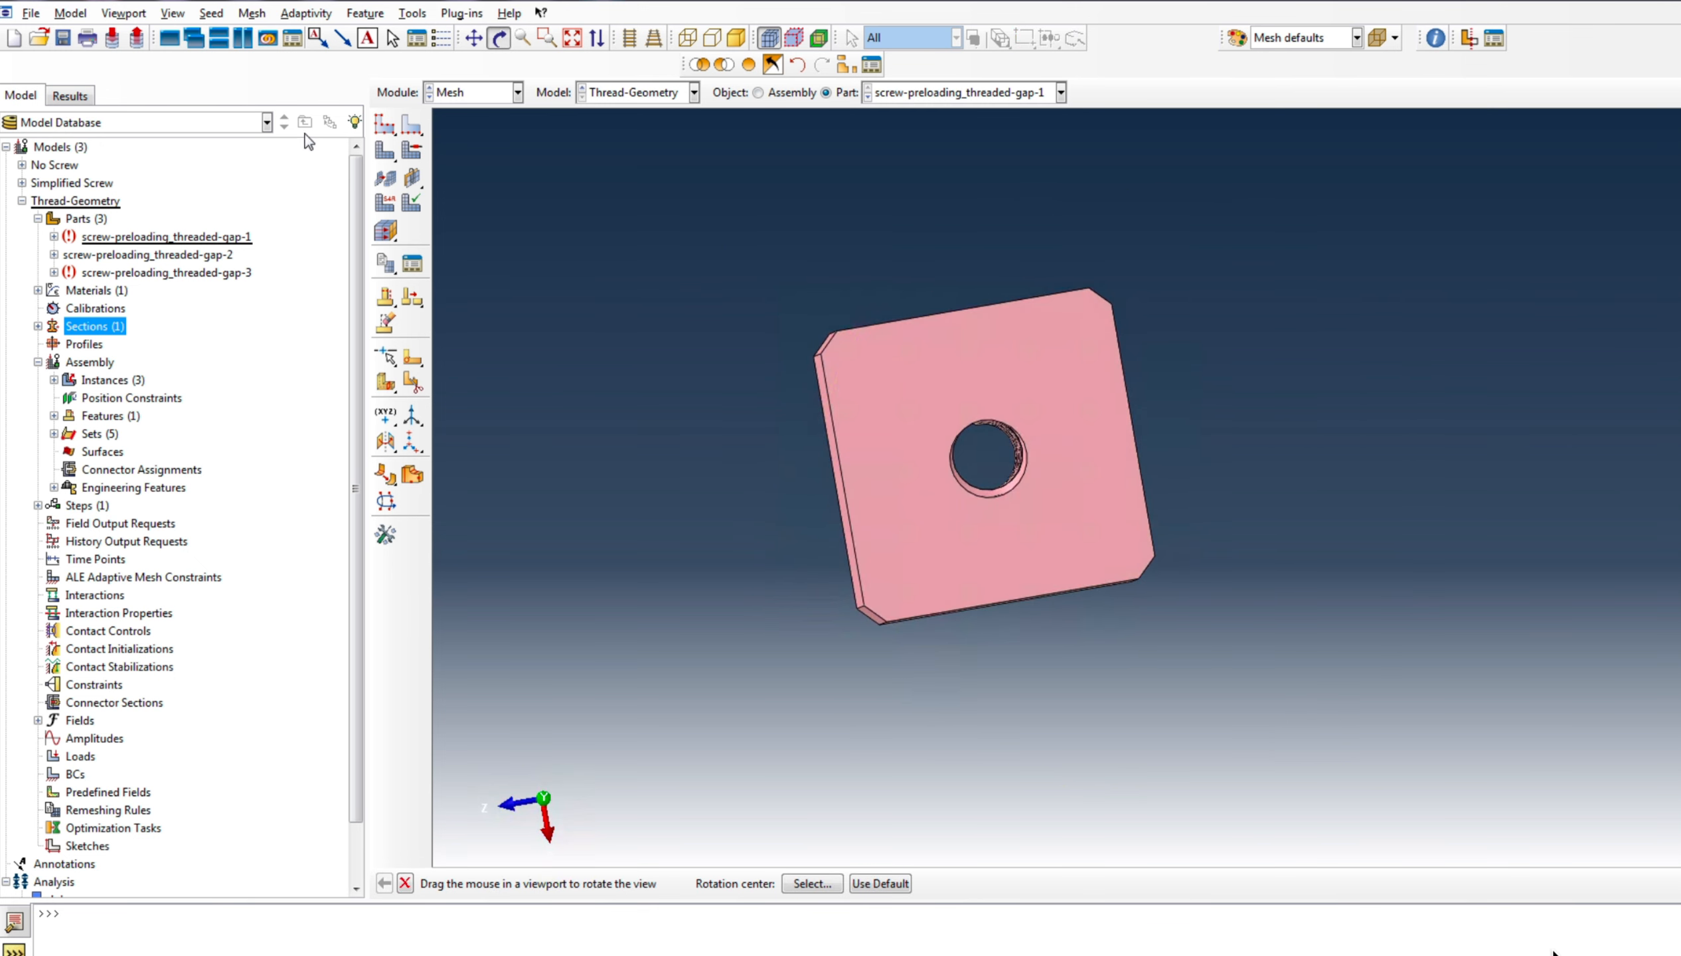
pyautogui.click(408, 125)
pyautogui.moveTo(936, 405); pyautogui.dragTo(1053, 520)
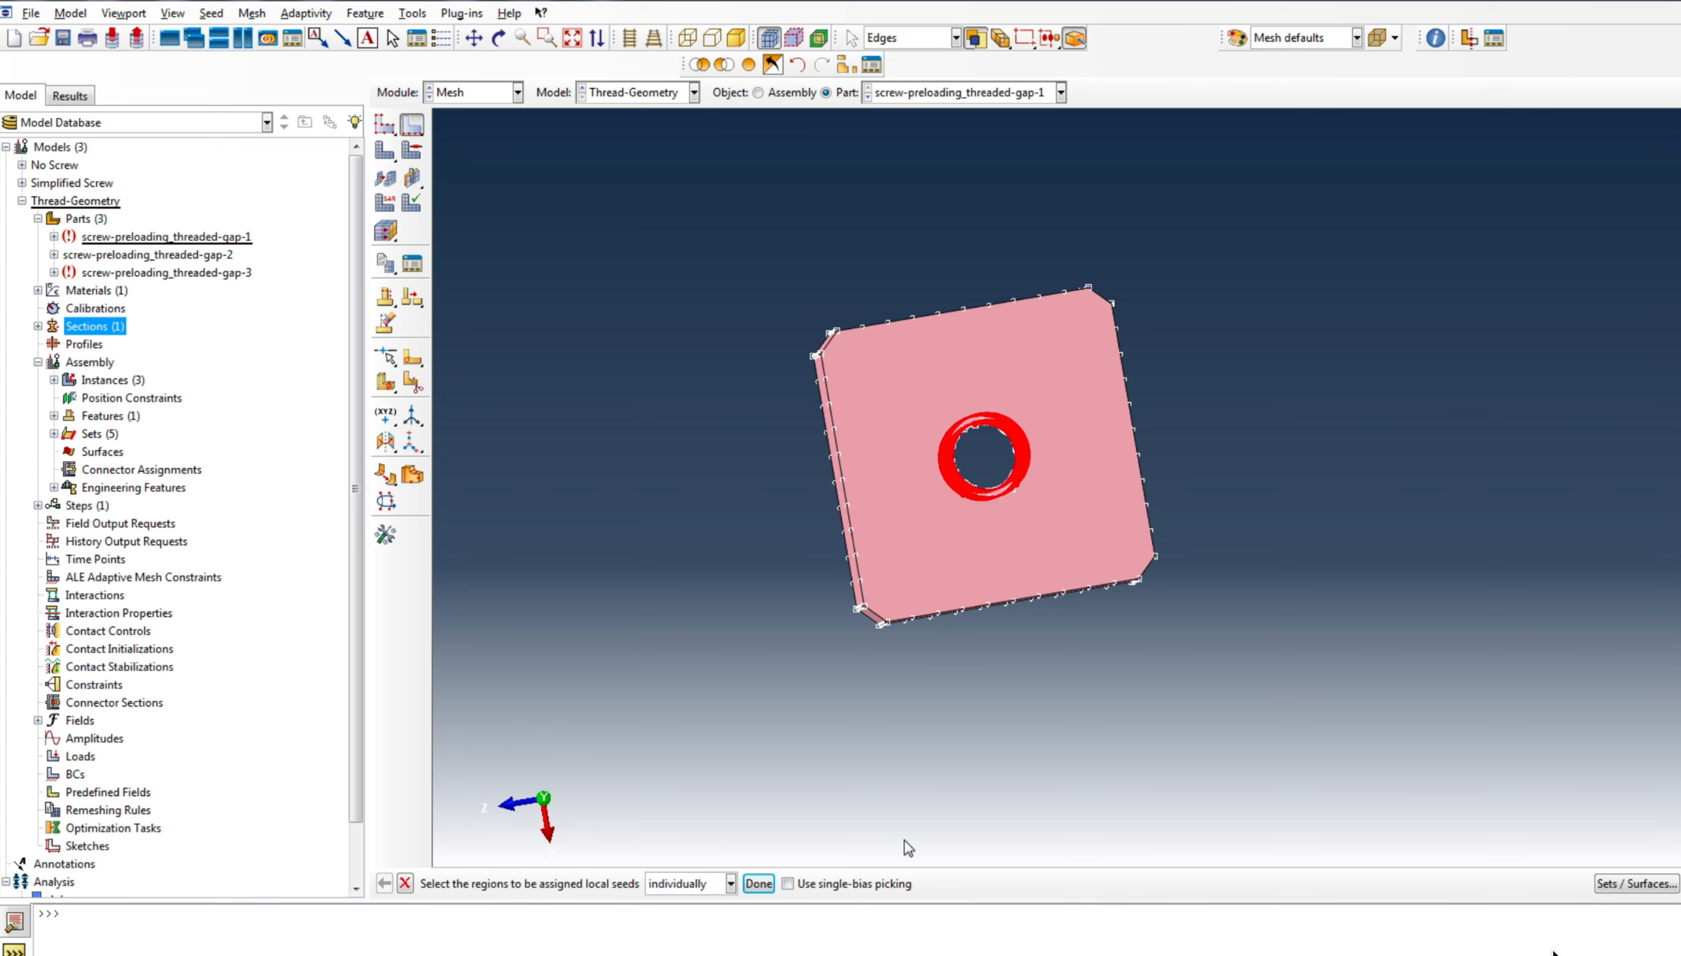
pyautogui.click(758, 884)
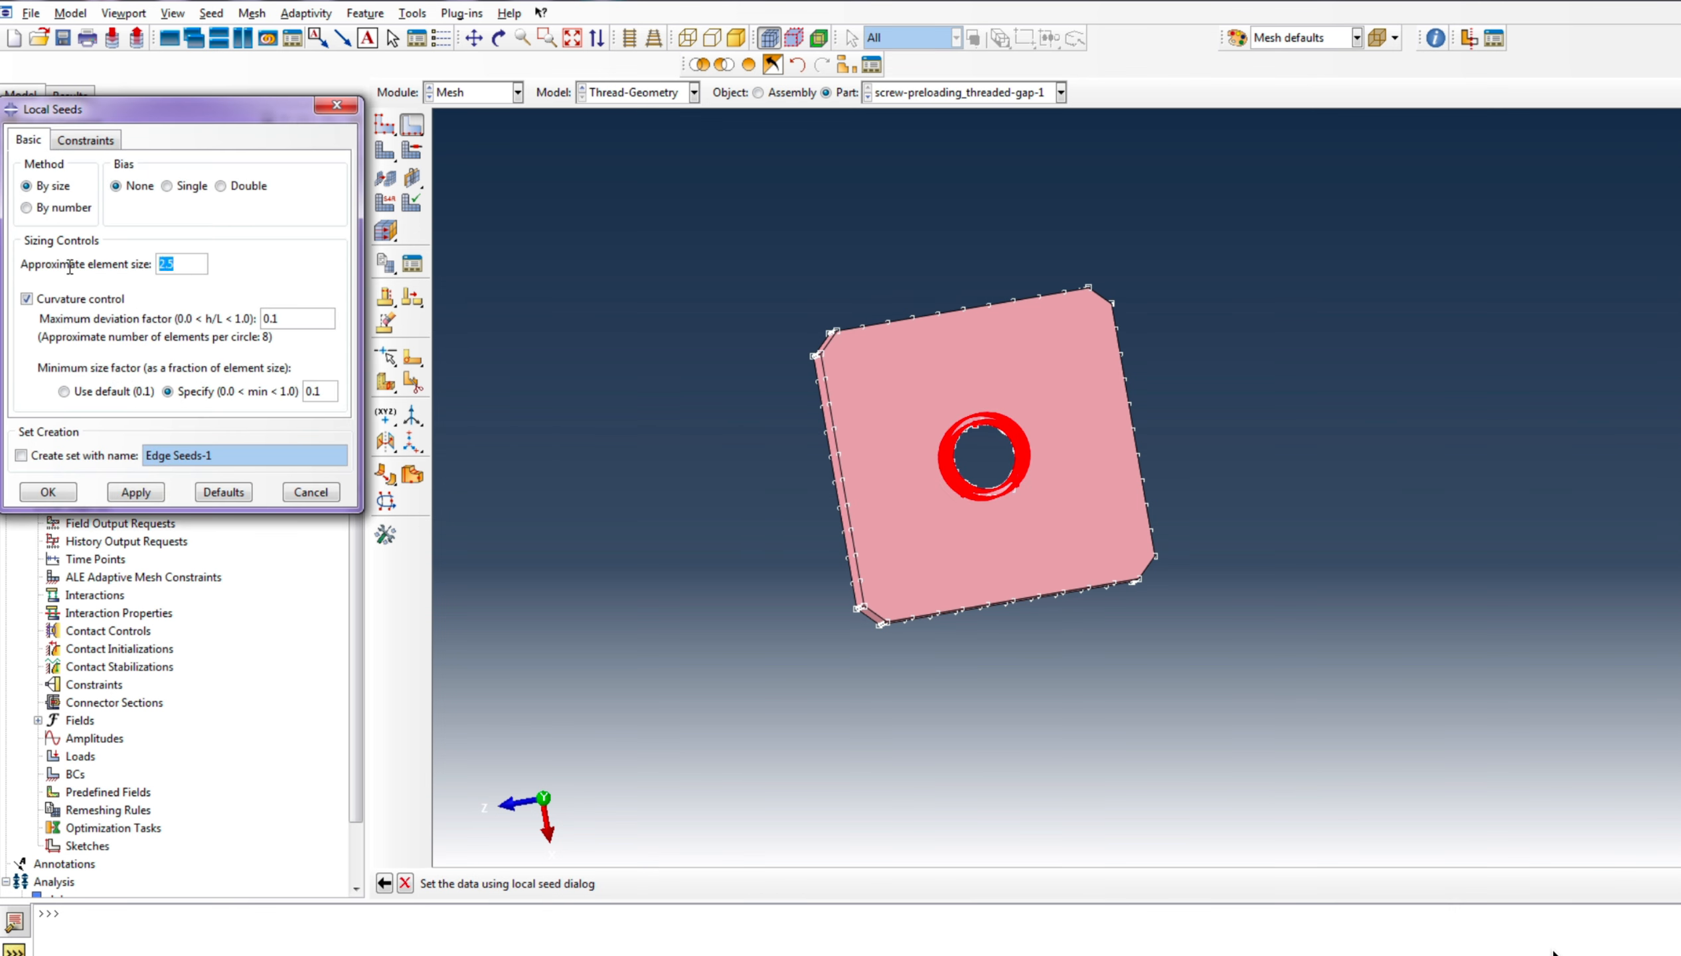
pyautogui.click(48, 493)
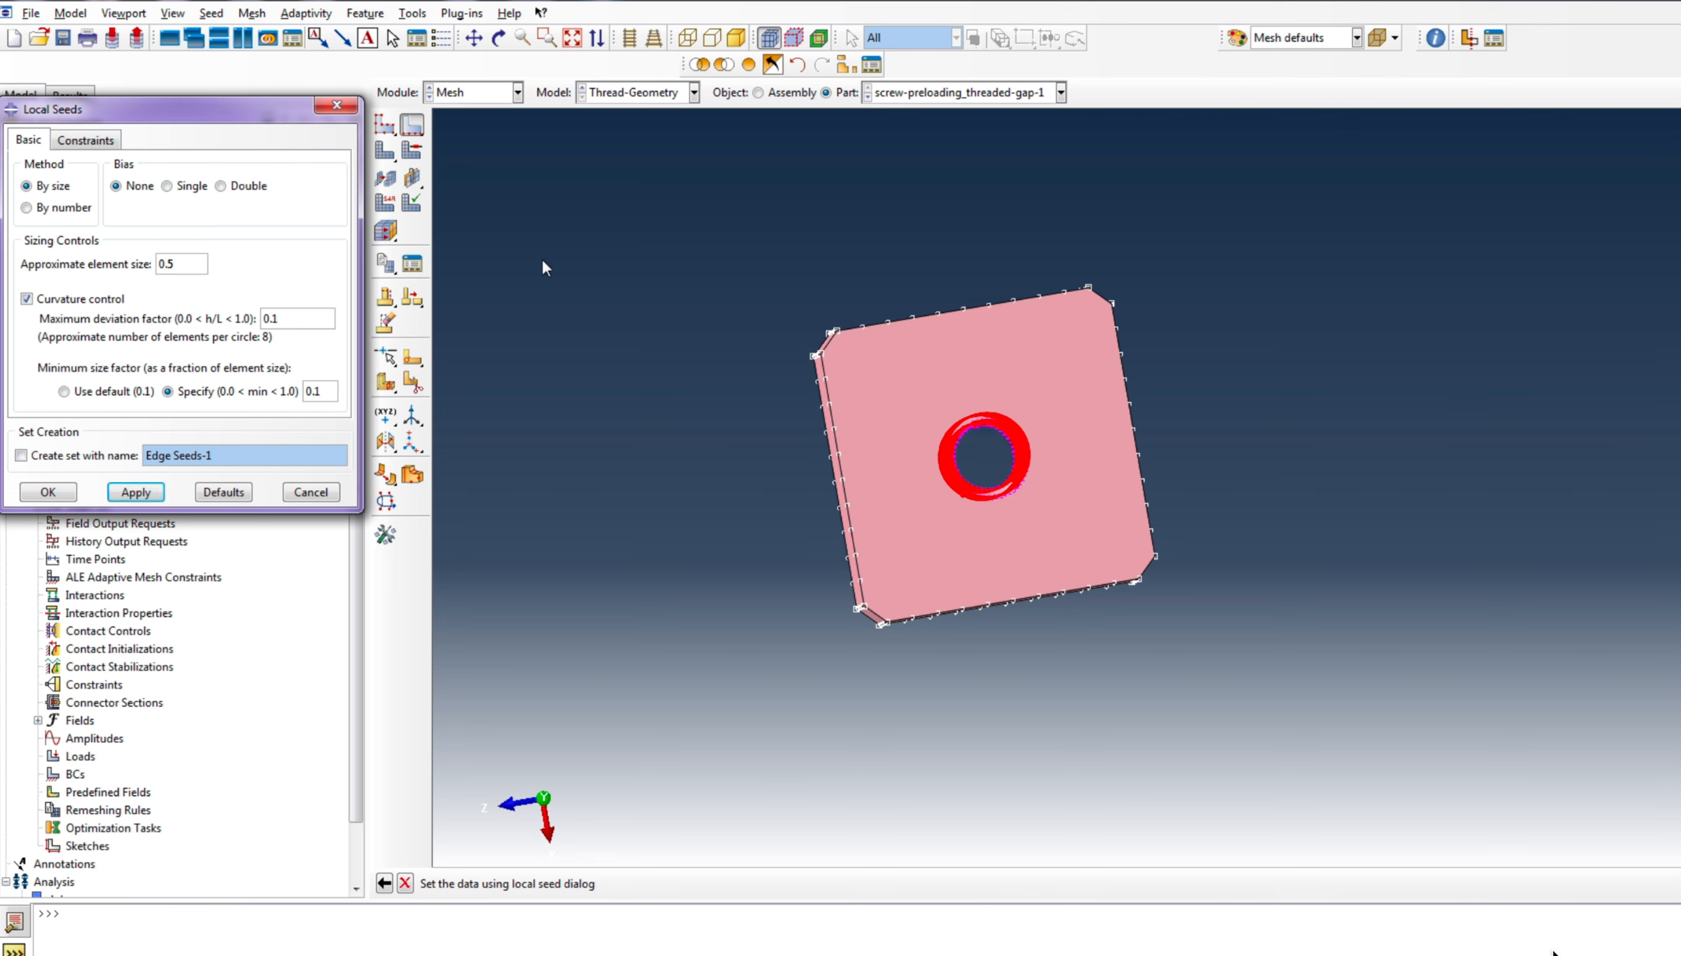
pyautogui.click(32, 492)
# Assign Explicit, linear 3D Stress tetrahedral elements to the whole threaded block, without the modified formulation
pyautogui.moveTo(758, 246); pyautogui.dragTo(1430, 745)
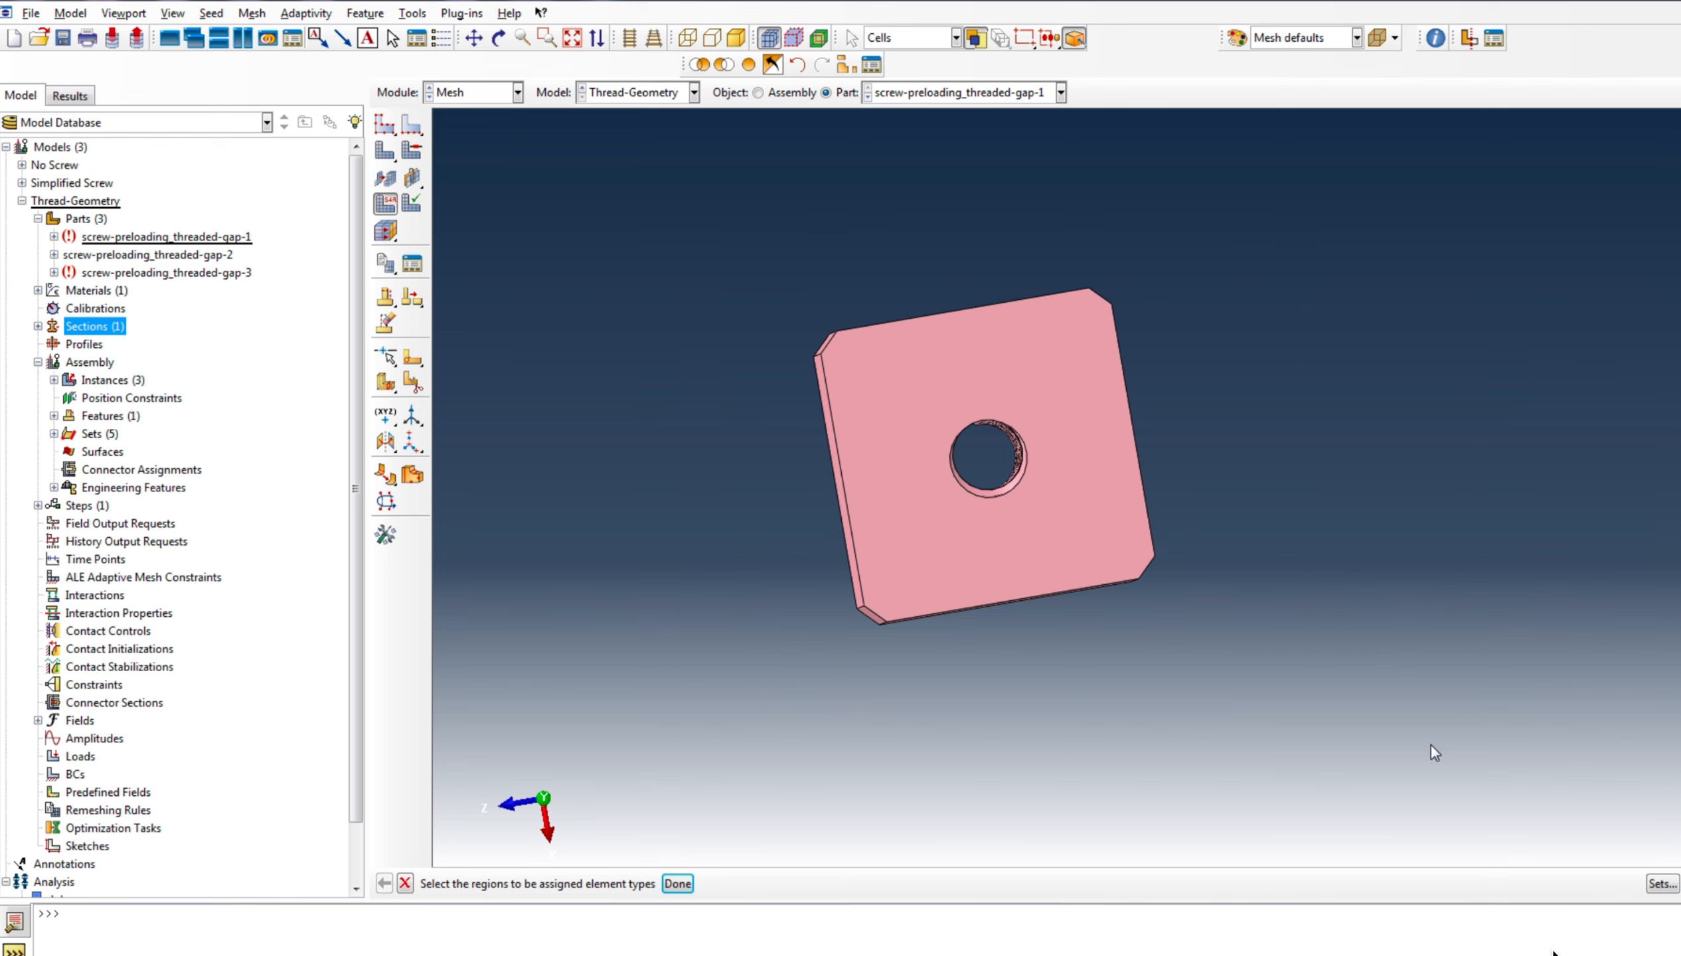
pyautogui.click(679, 885)
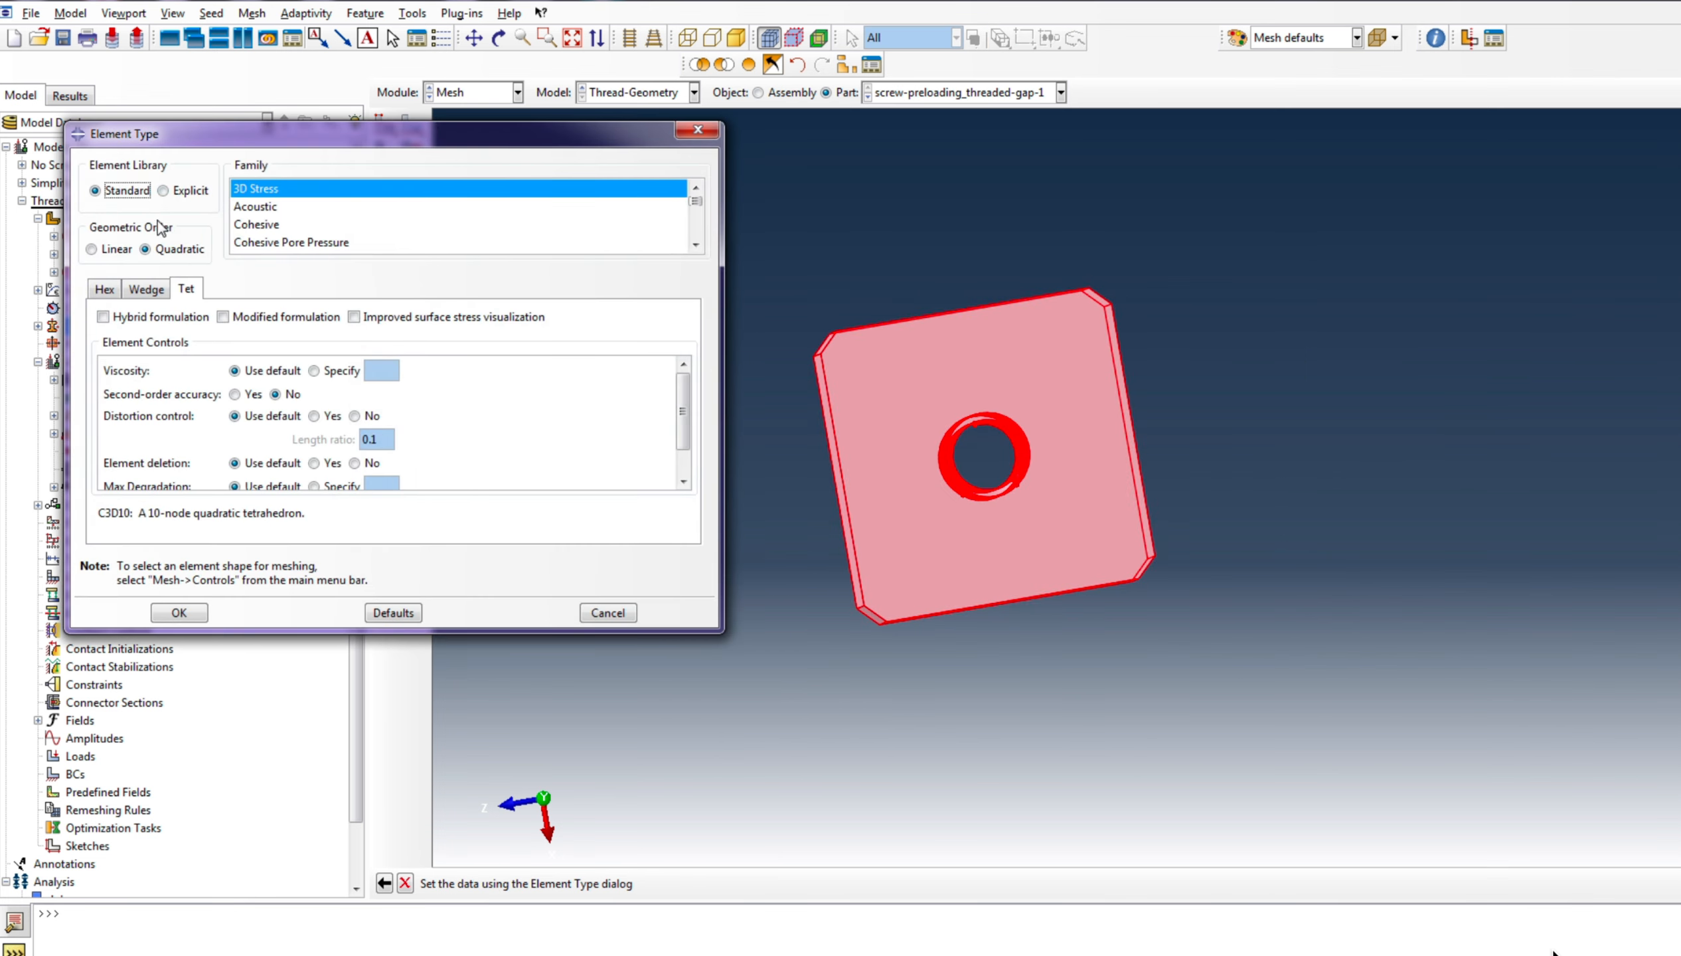
pyautogui.click(164, 191)
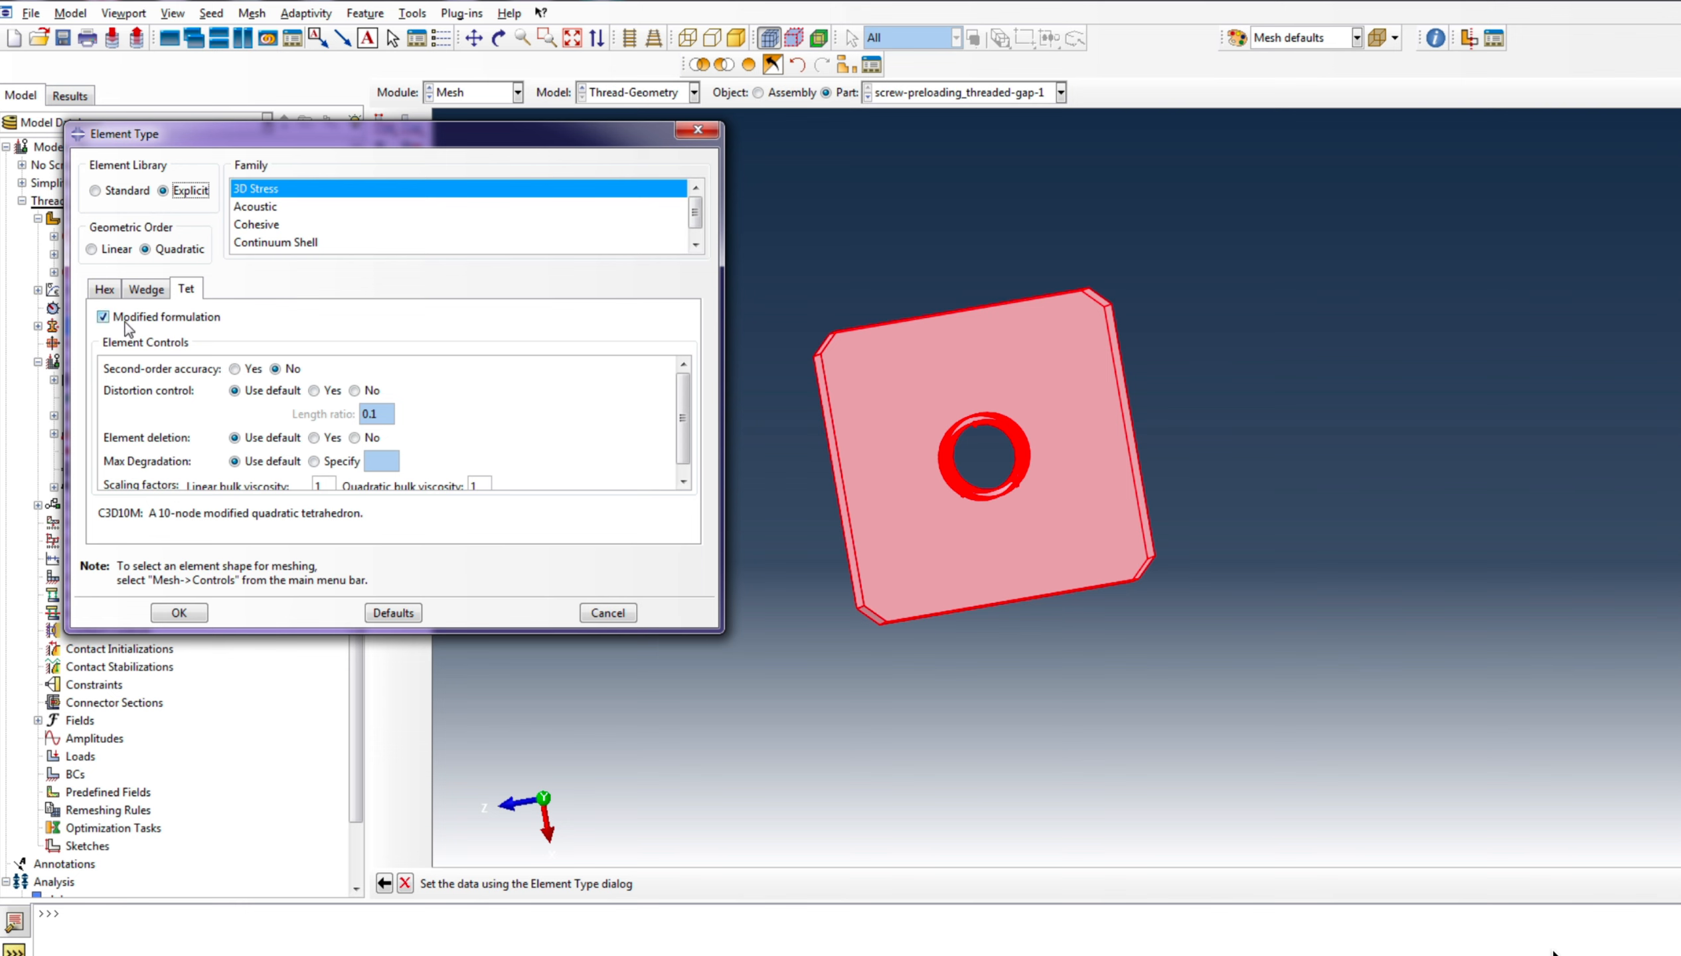
pyautogui.click(152, 318)
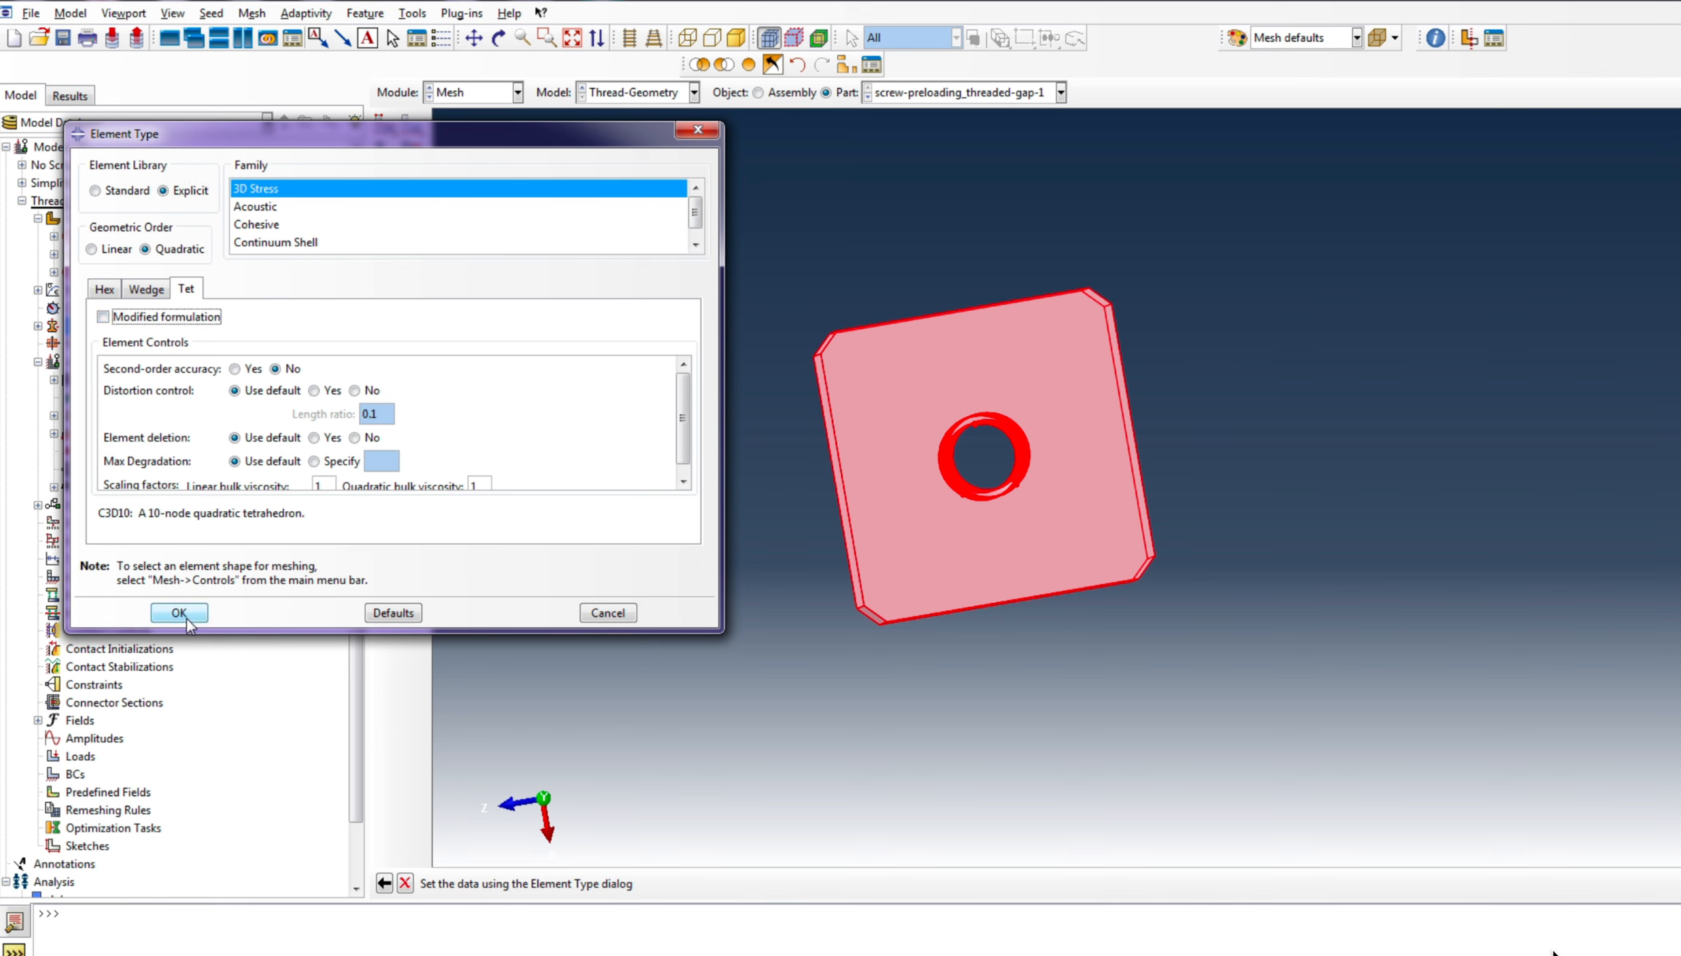
pyautogui.click(116, 251)
pyautogui.click(181, 611)
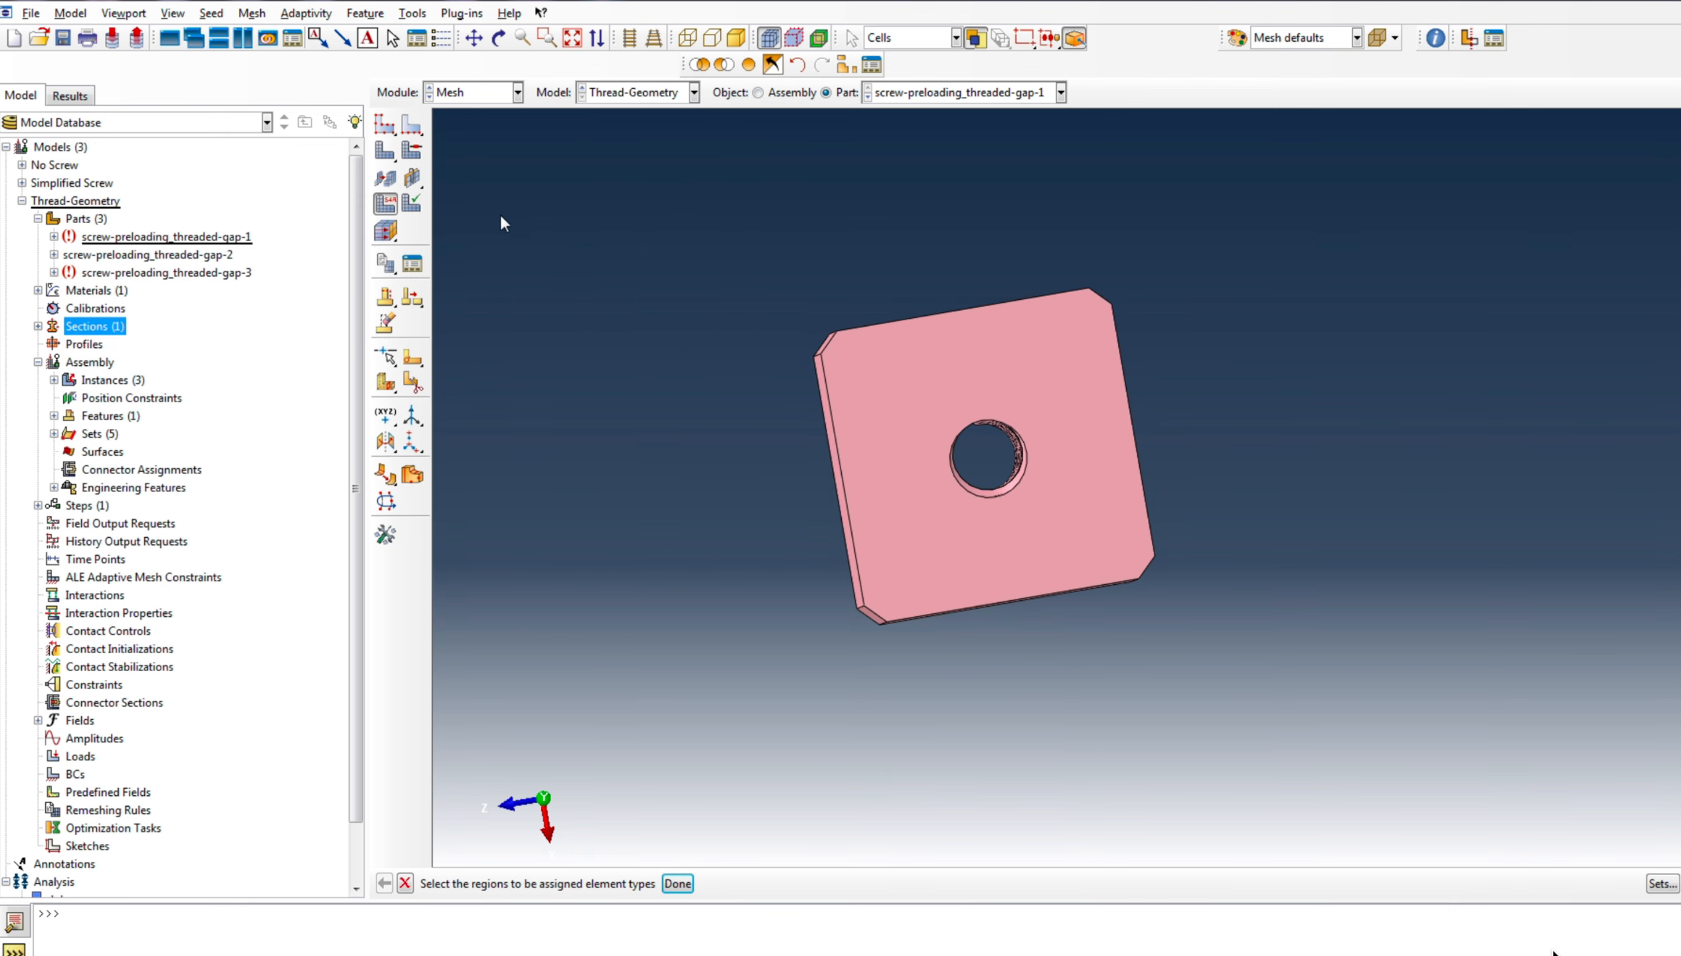
# Mesh the threaded block, allowing the fixed seeding constraints to be relaxed, and inspect the mesh around the hole
pyautogui.click(387, 152)
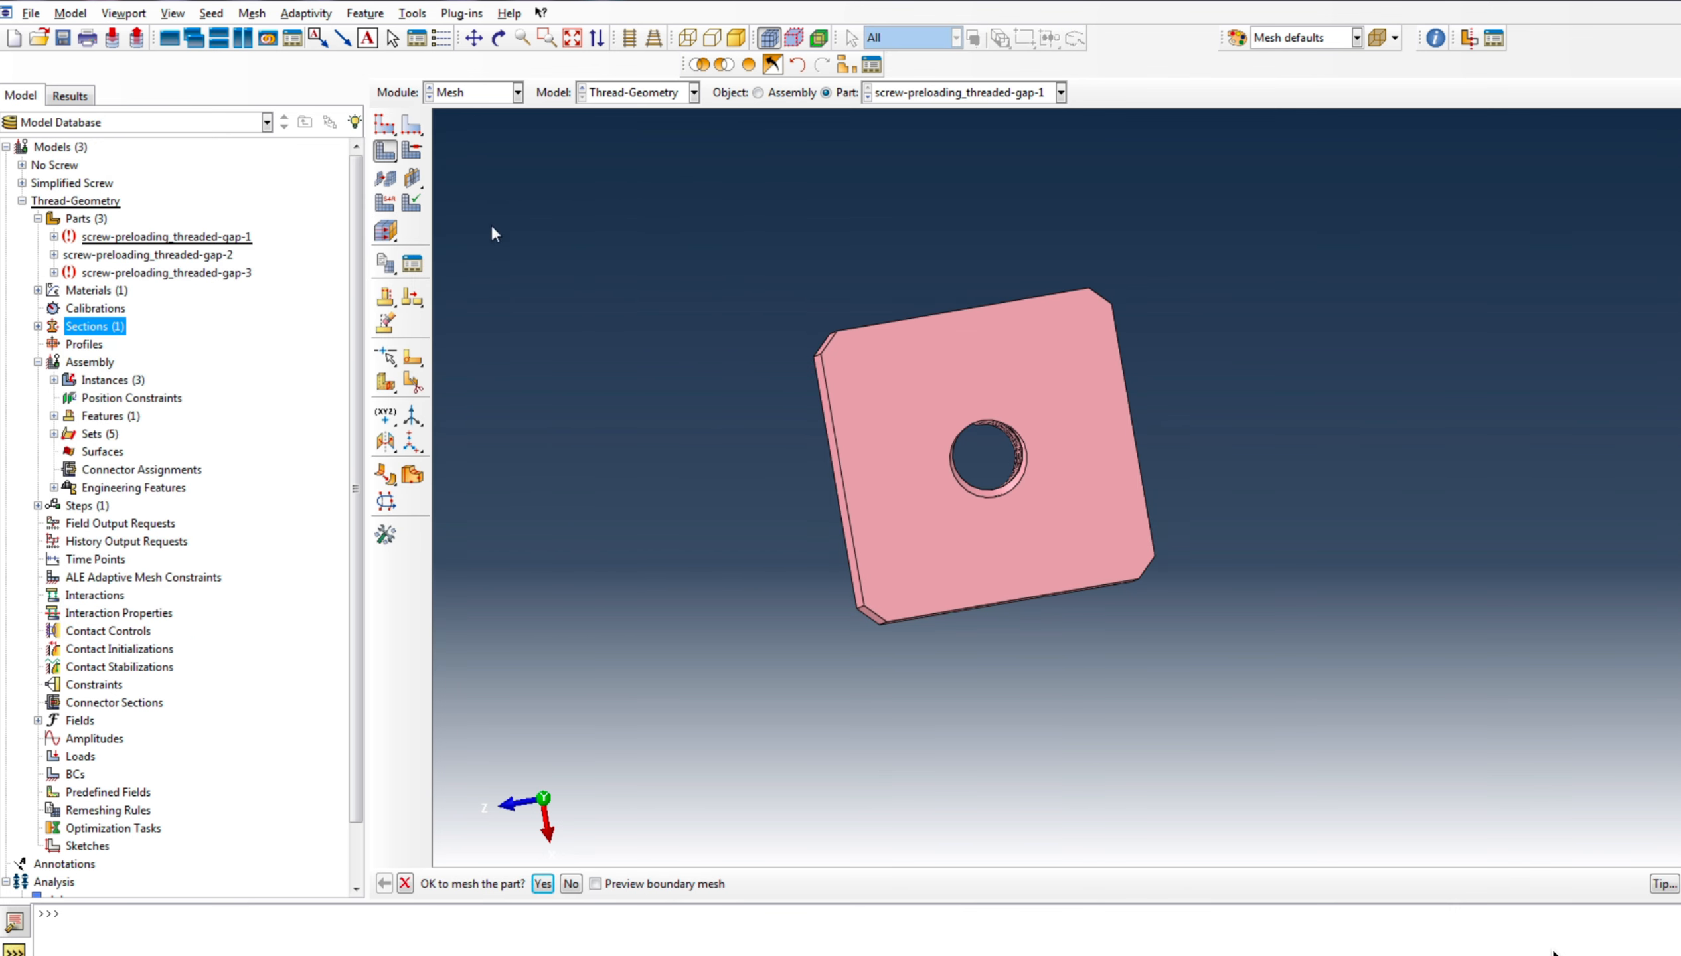
pyautogui.click(542, 883)
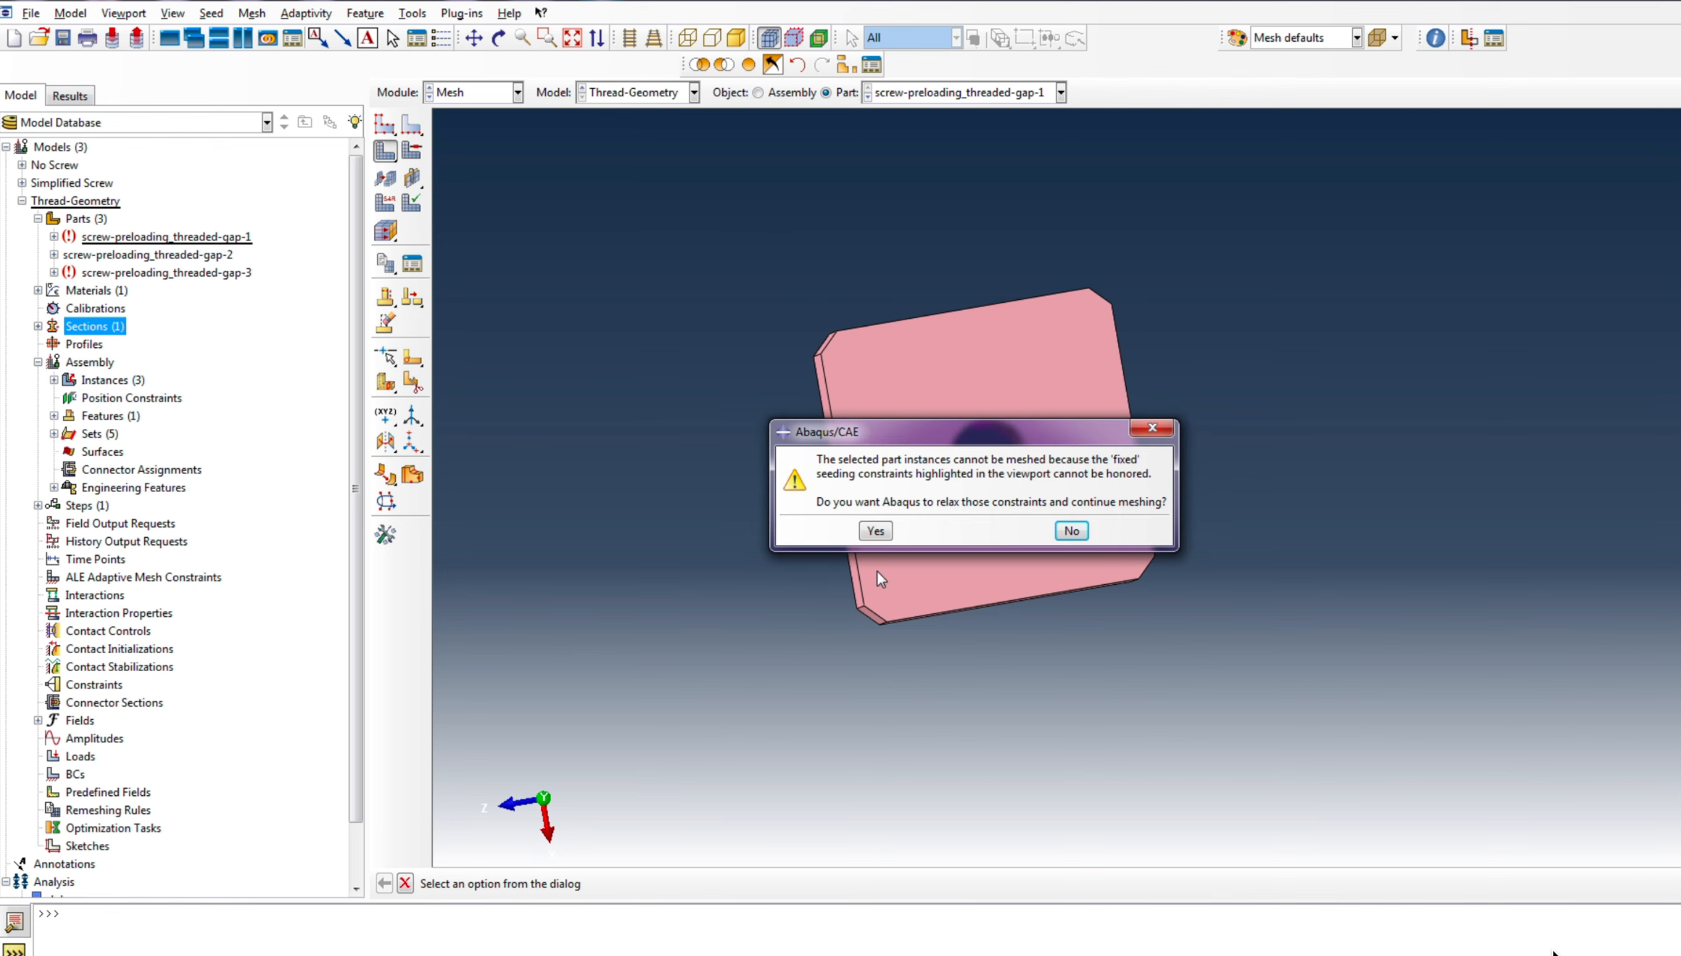
pyautogui.click(875, 531)
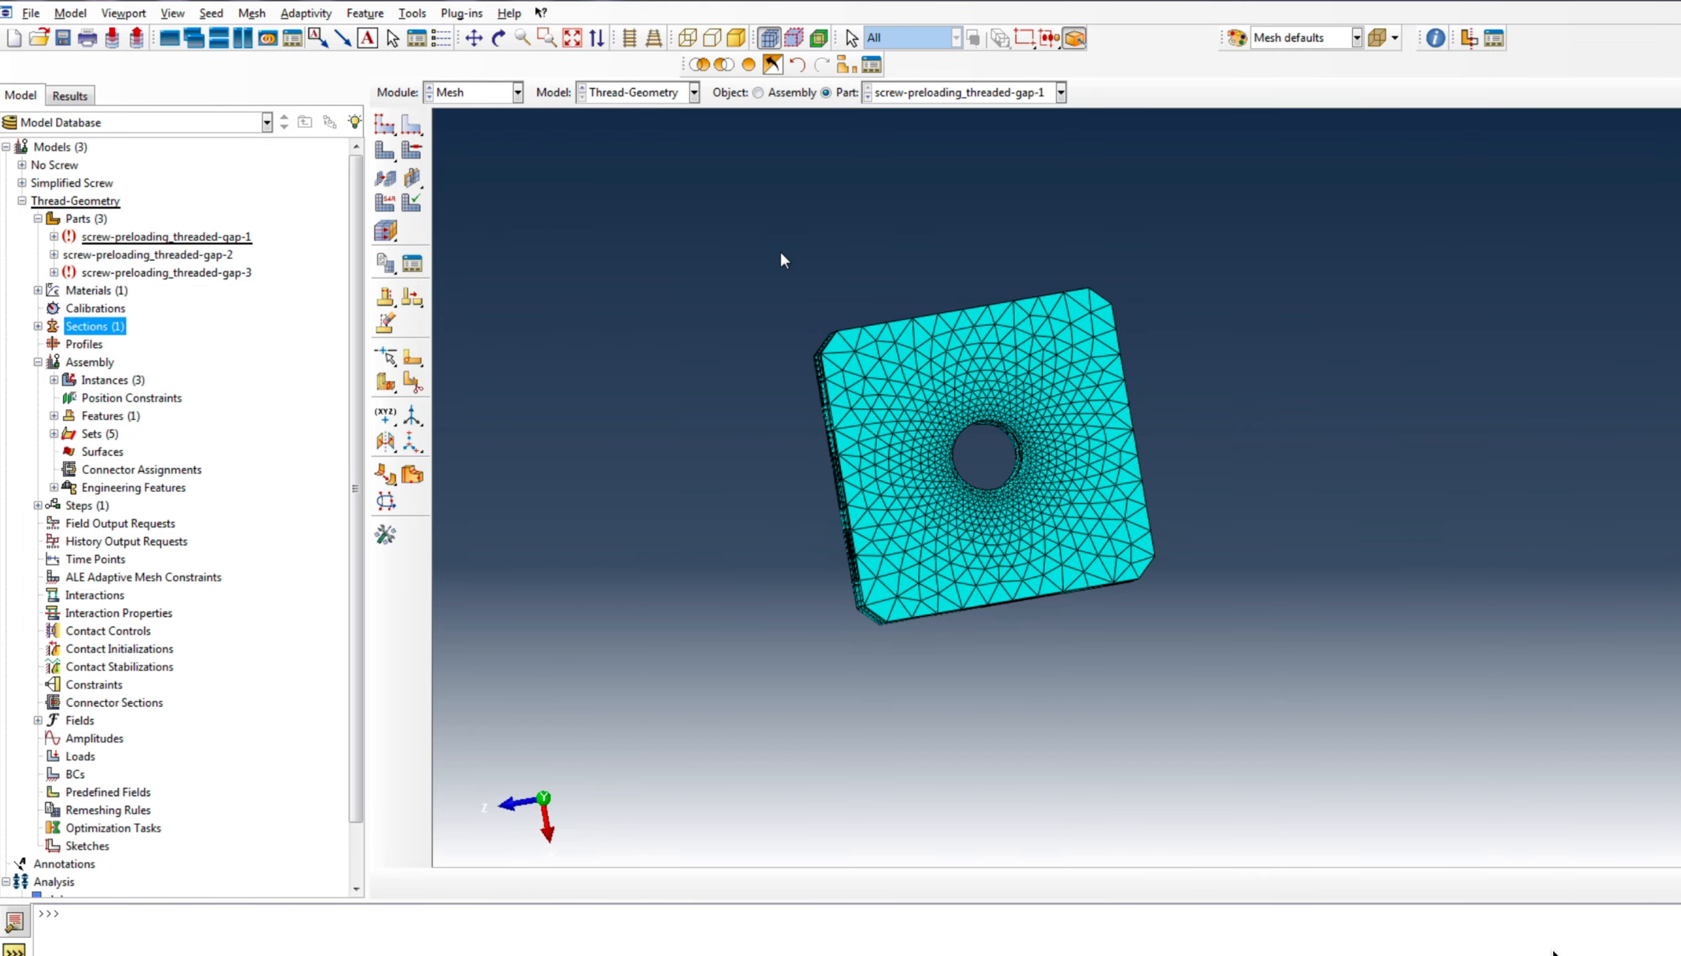
pyautogui.scroll(4, 961, 353)
pyautogui.click(499, 38)
pyautogui.moveTo(1061, 466); pyautogui.dragTo(1036, 253)
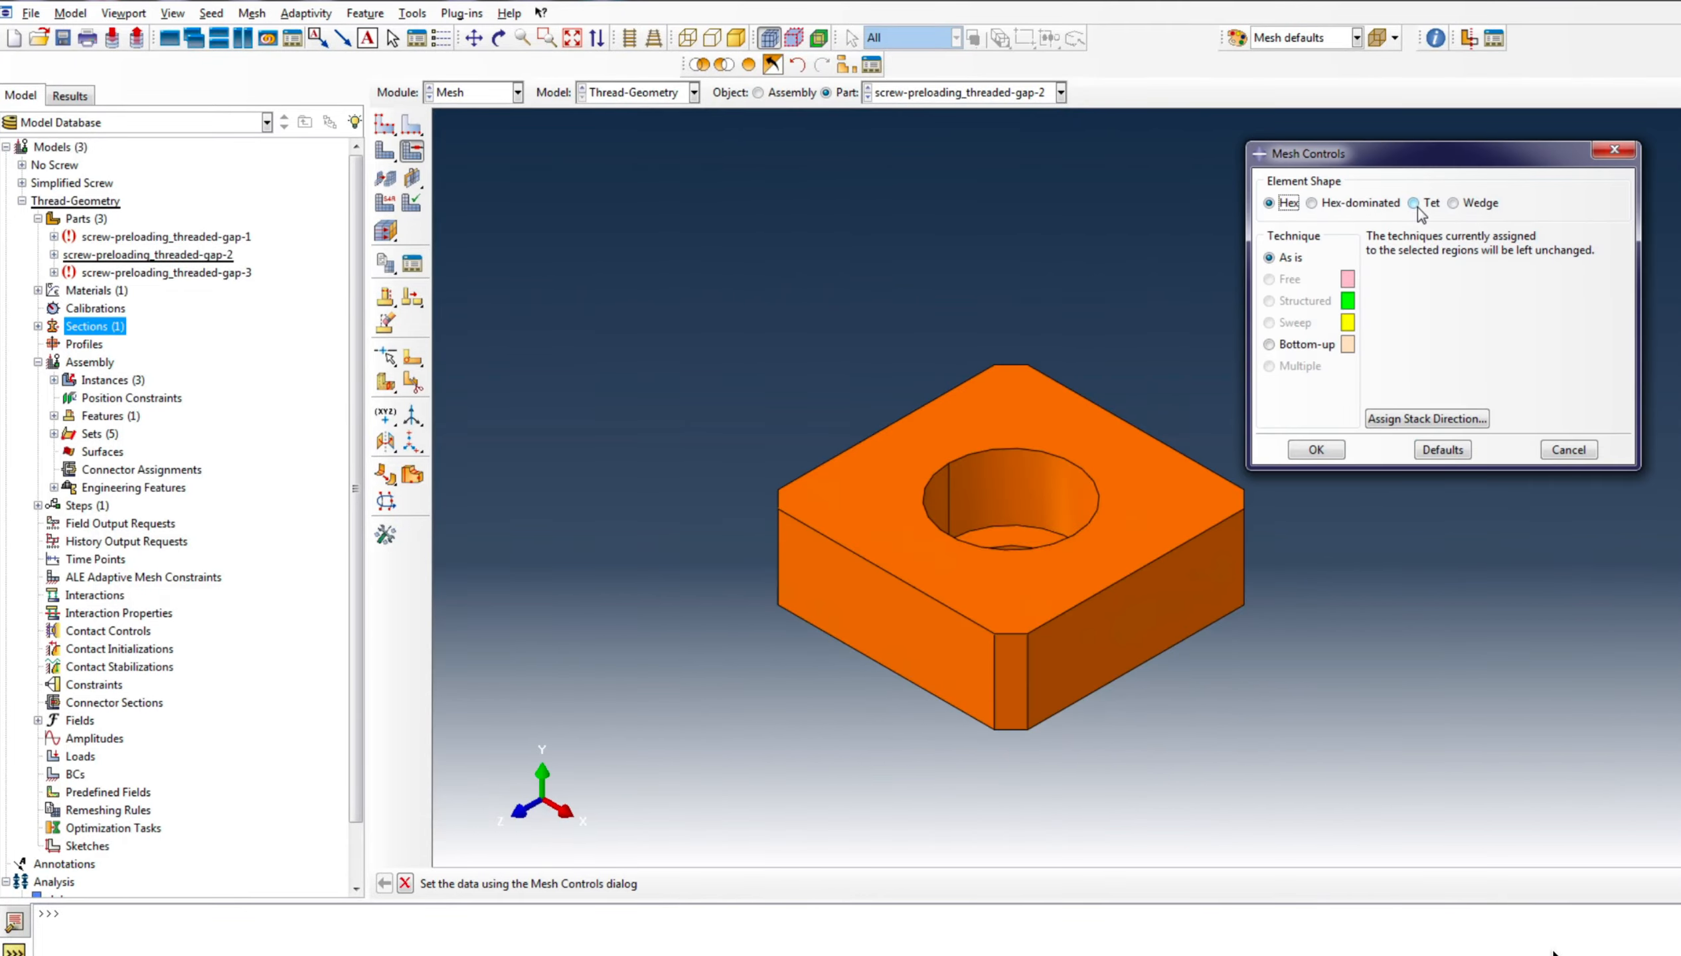
# Set the counterbored plate's element shape to free Tet and seed it with an approximate global size of 2.5
pyautogui.click(1414, 204)
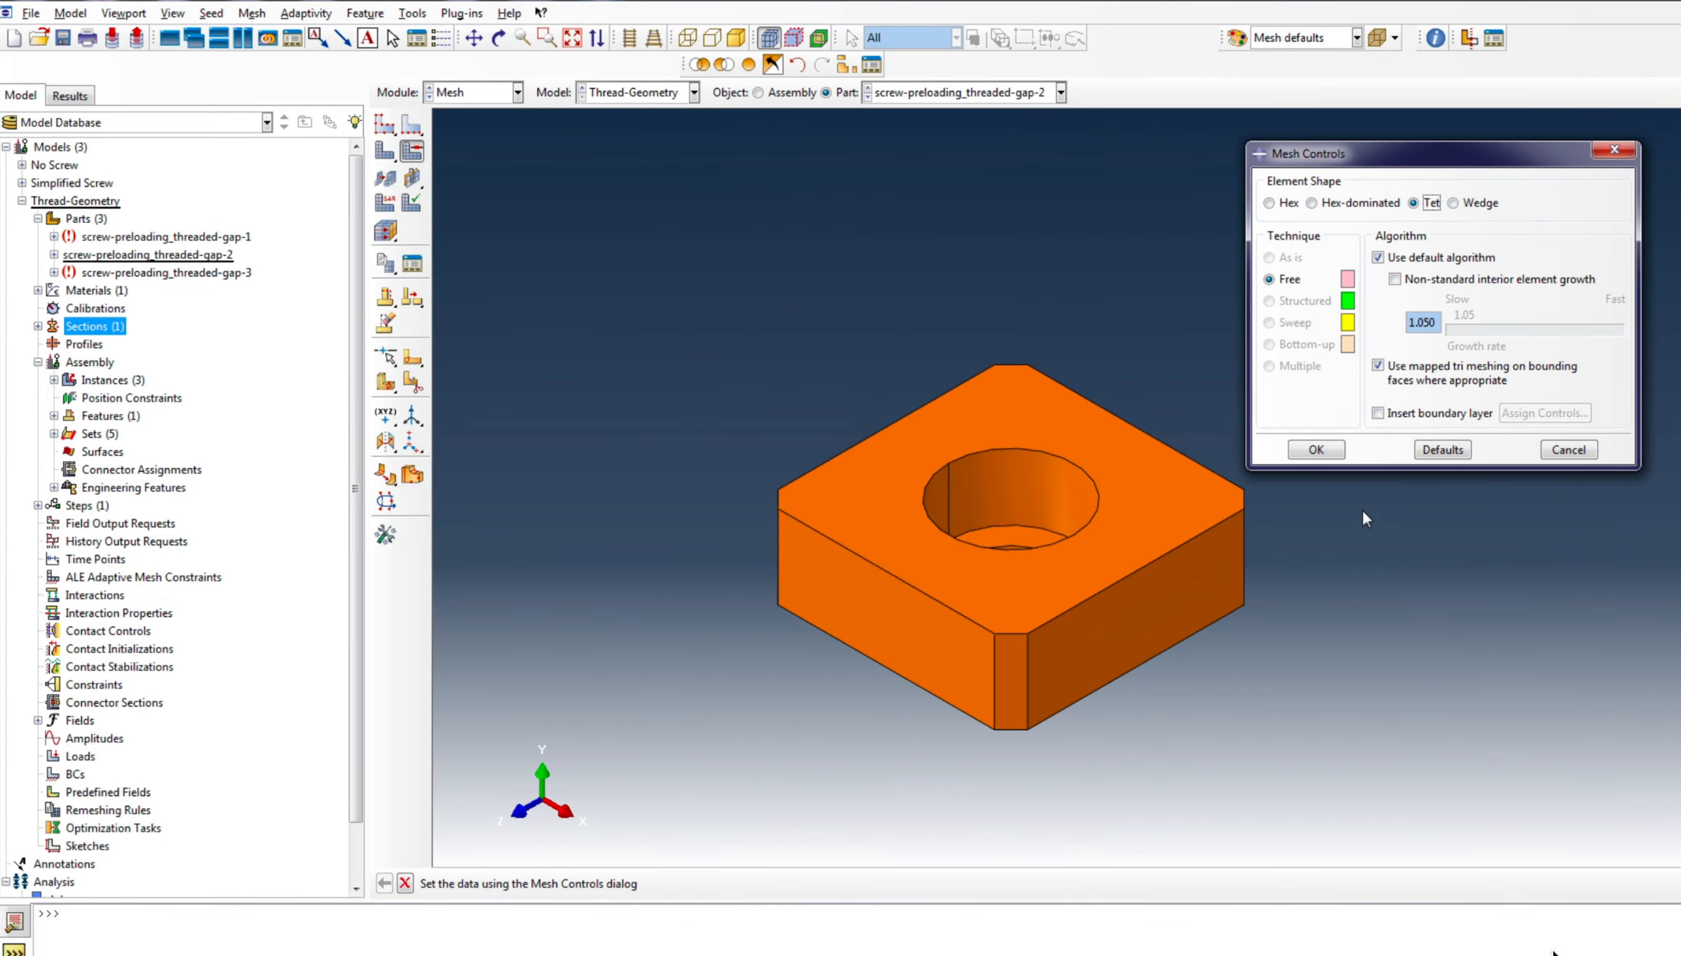
pyautogui.click(1327, 452)
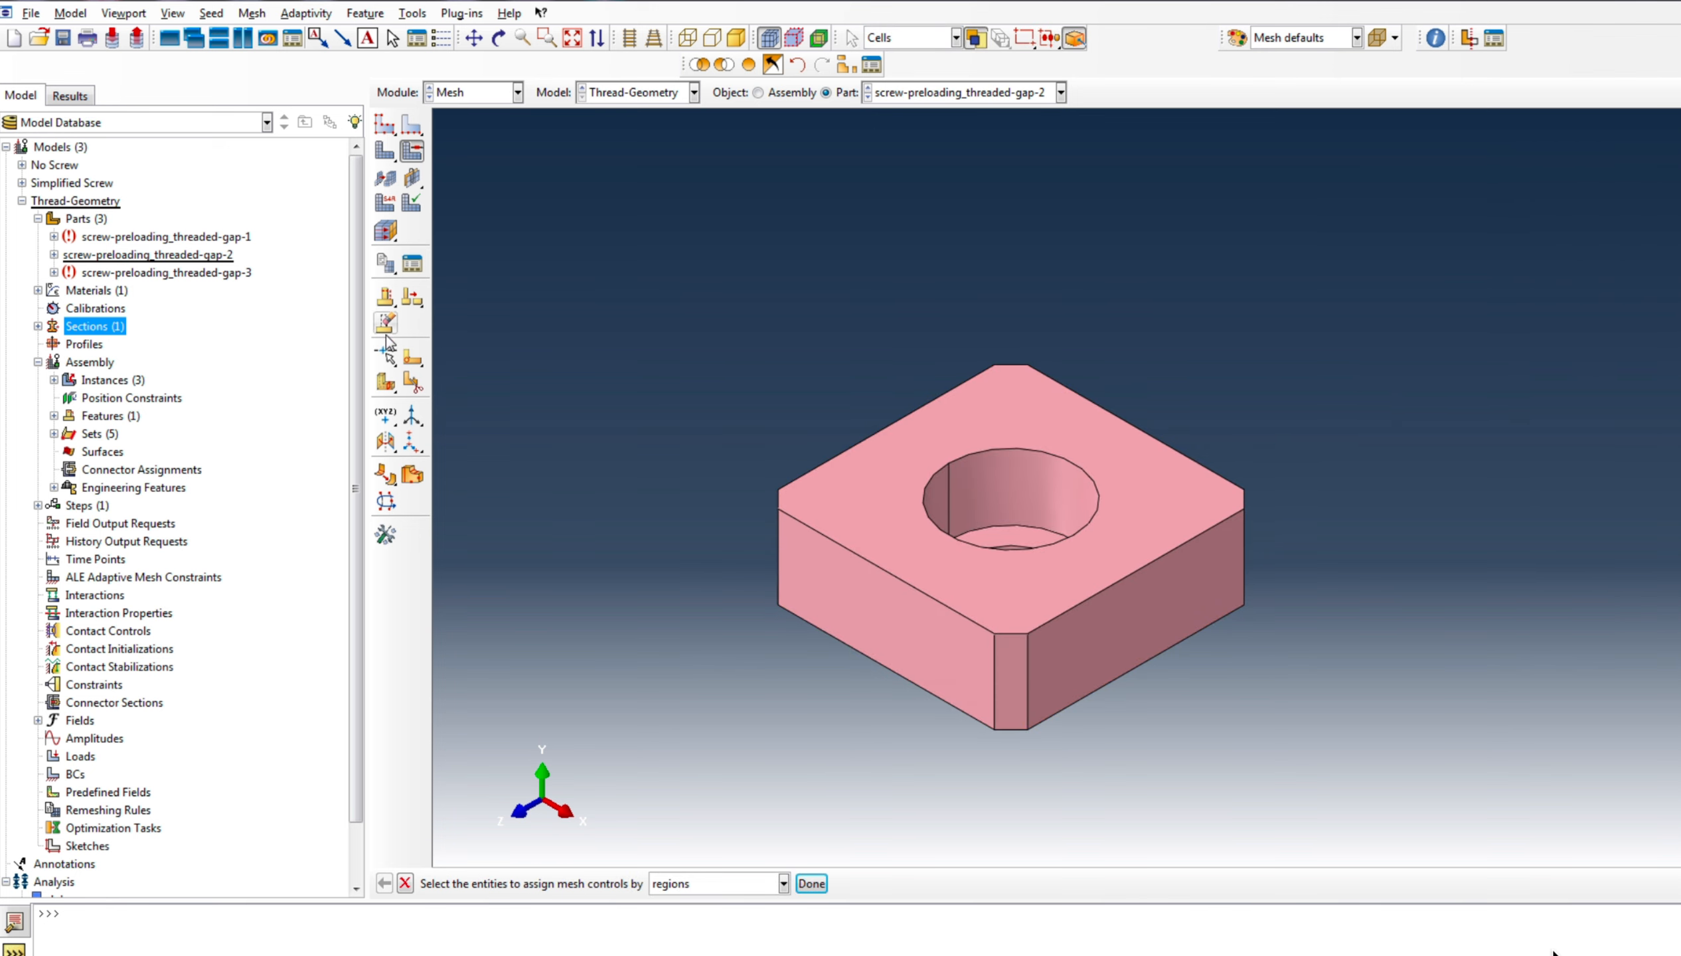
pyautogui.click(385, 125)
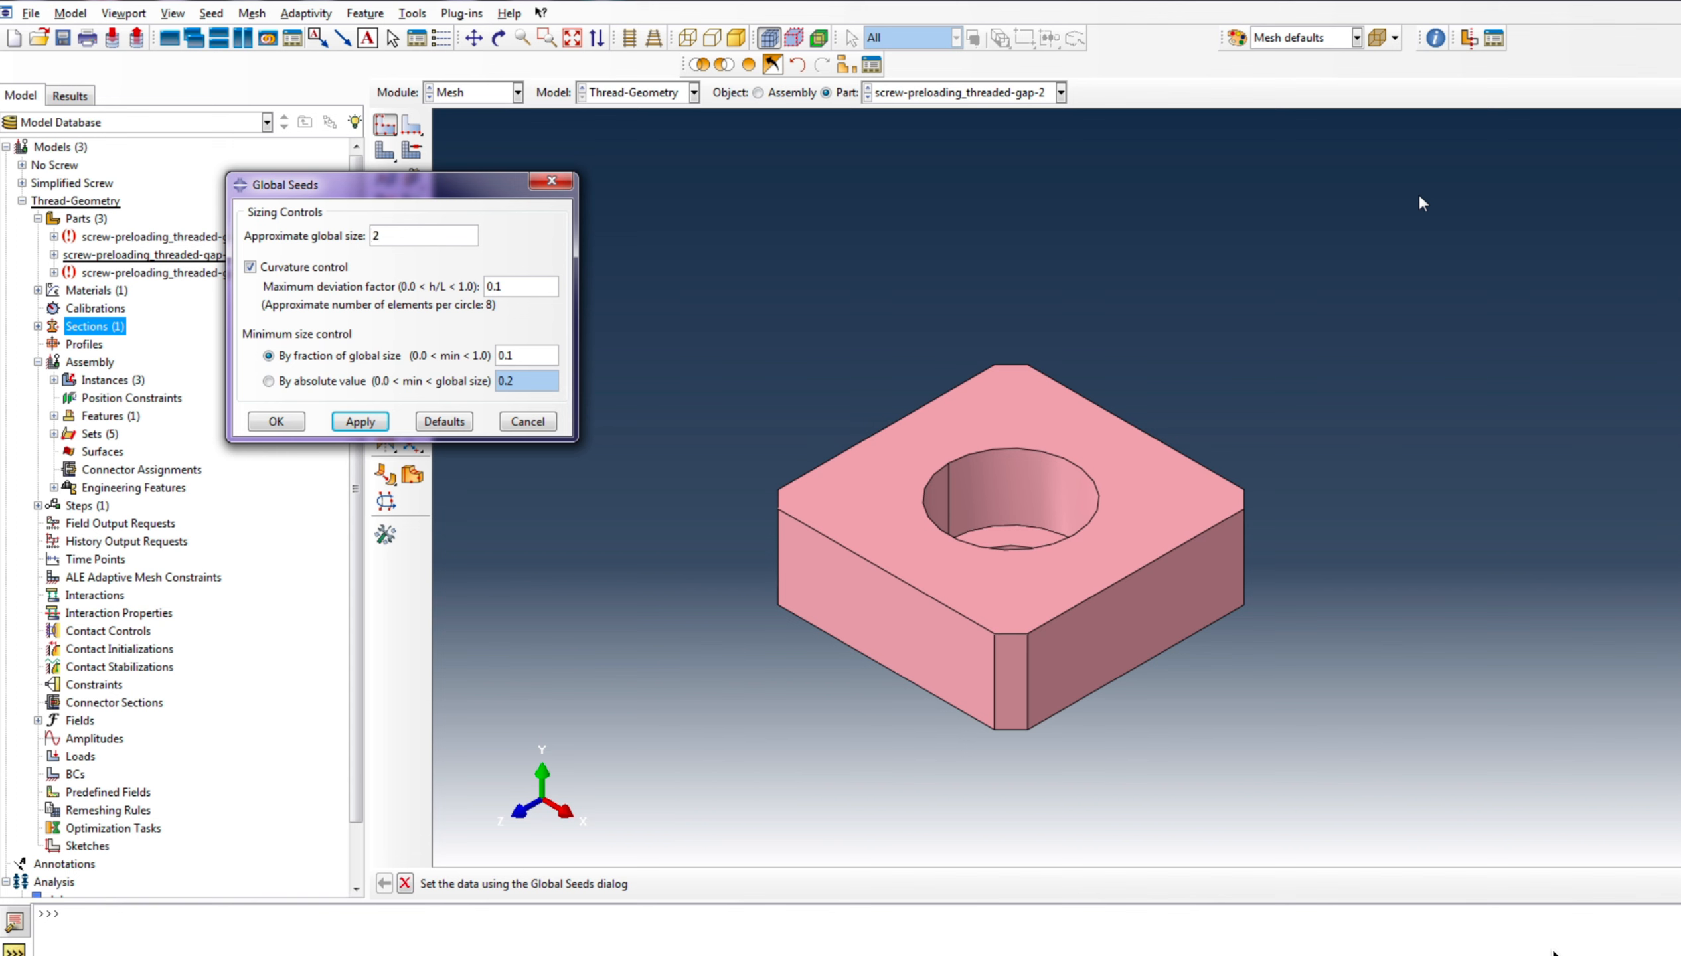
pyautogui.click(298, 423)
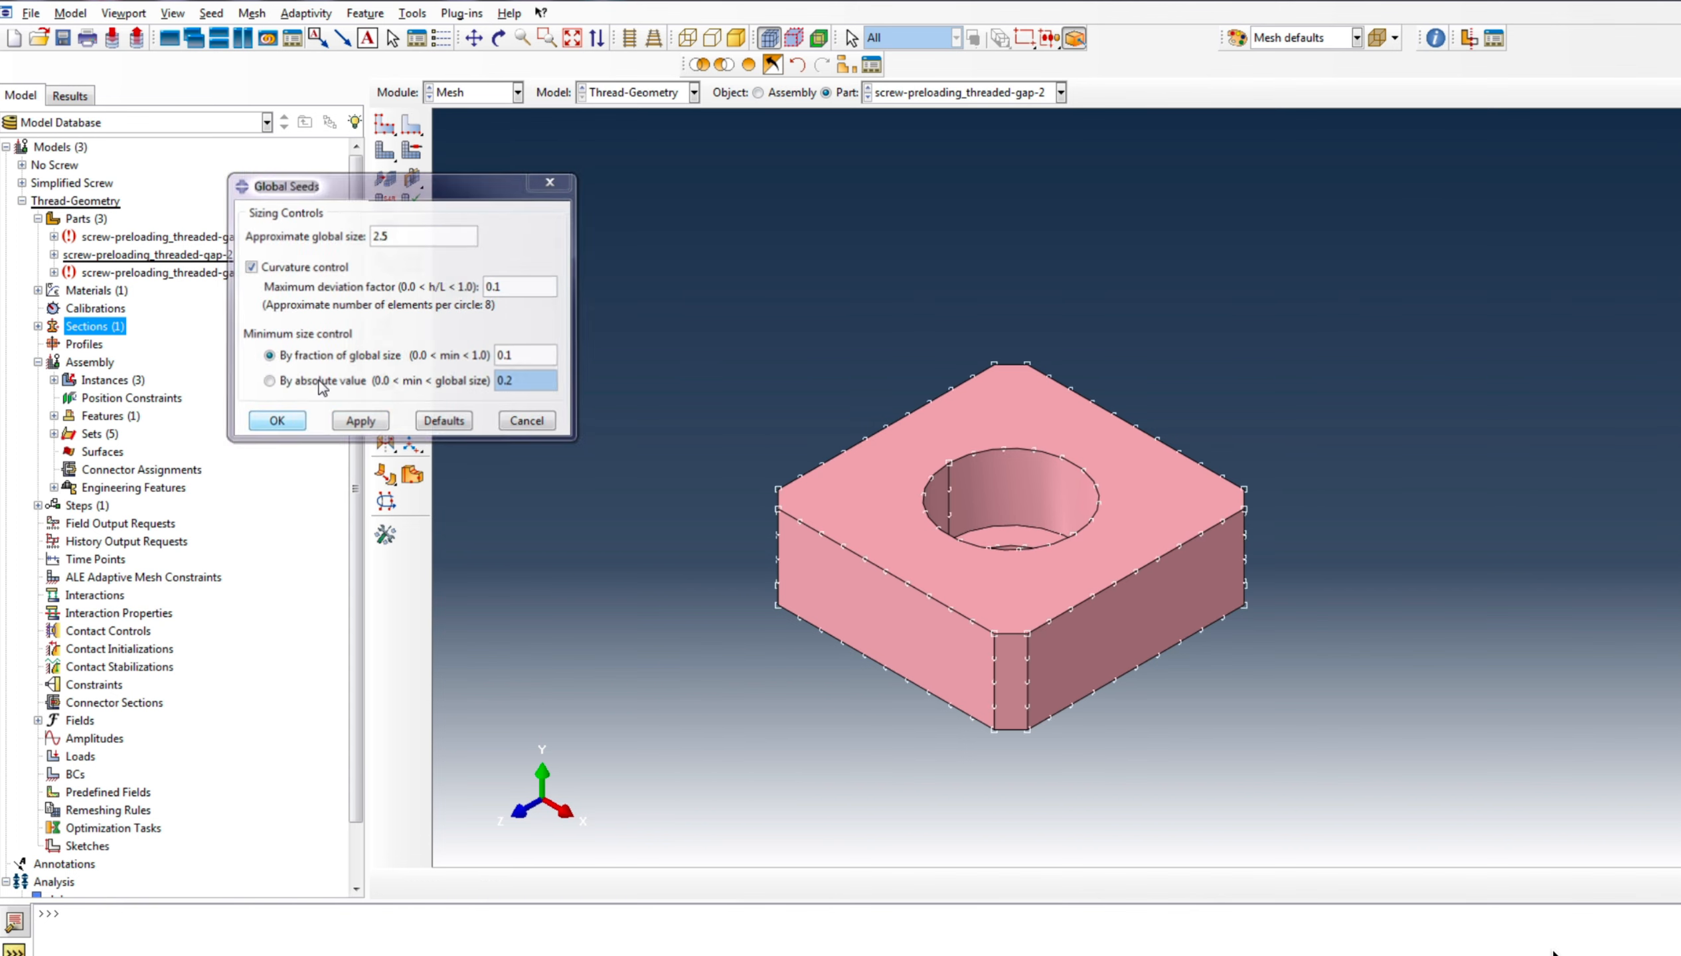
# Assign Explicit, linear tetrahedral 3D Stress elements without modified formulation to the counterbored plate and mesh the part
pyautogui.click(382, 205)
pyautogui.click(1035, 621)
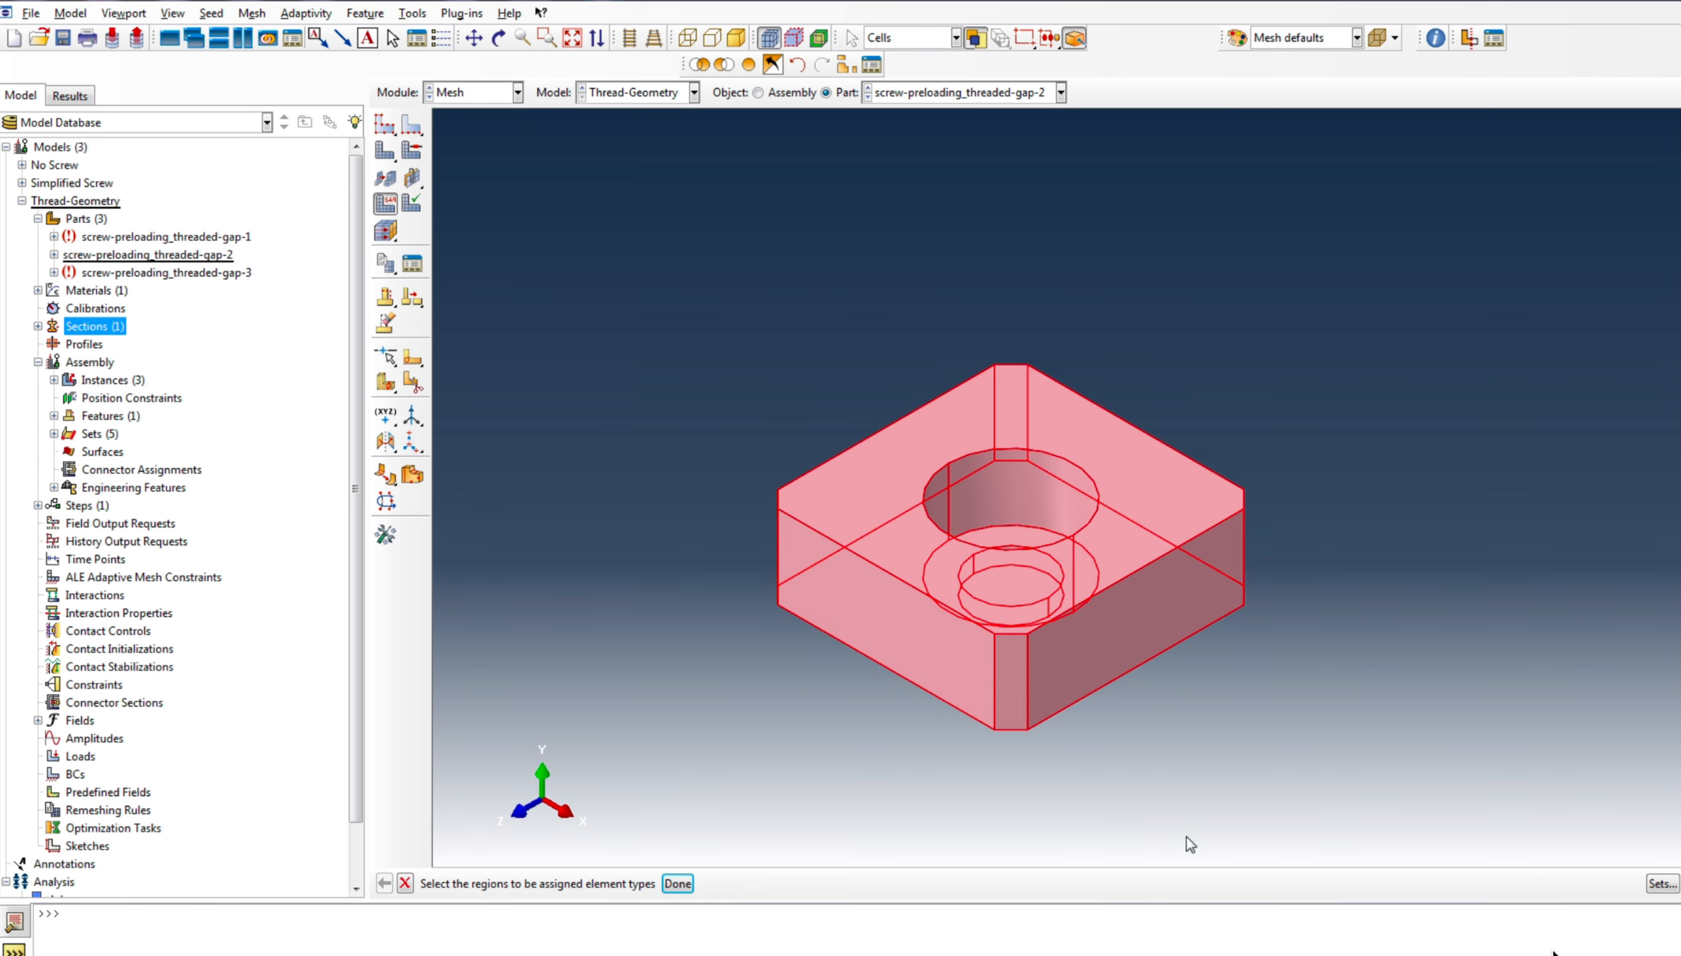
pyautogui.click(672, 890)
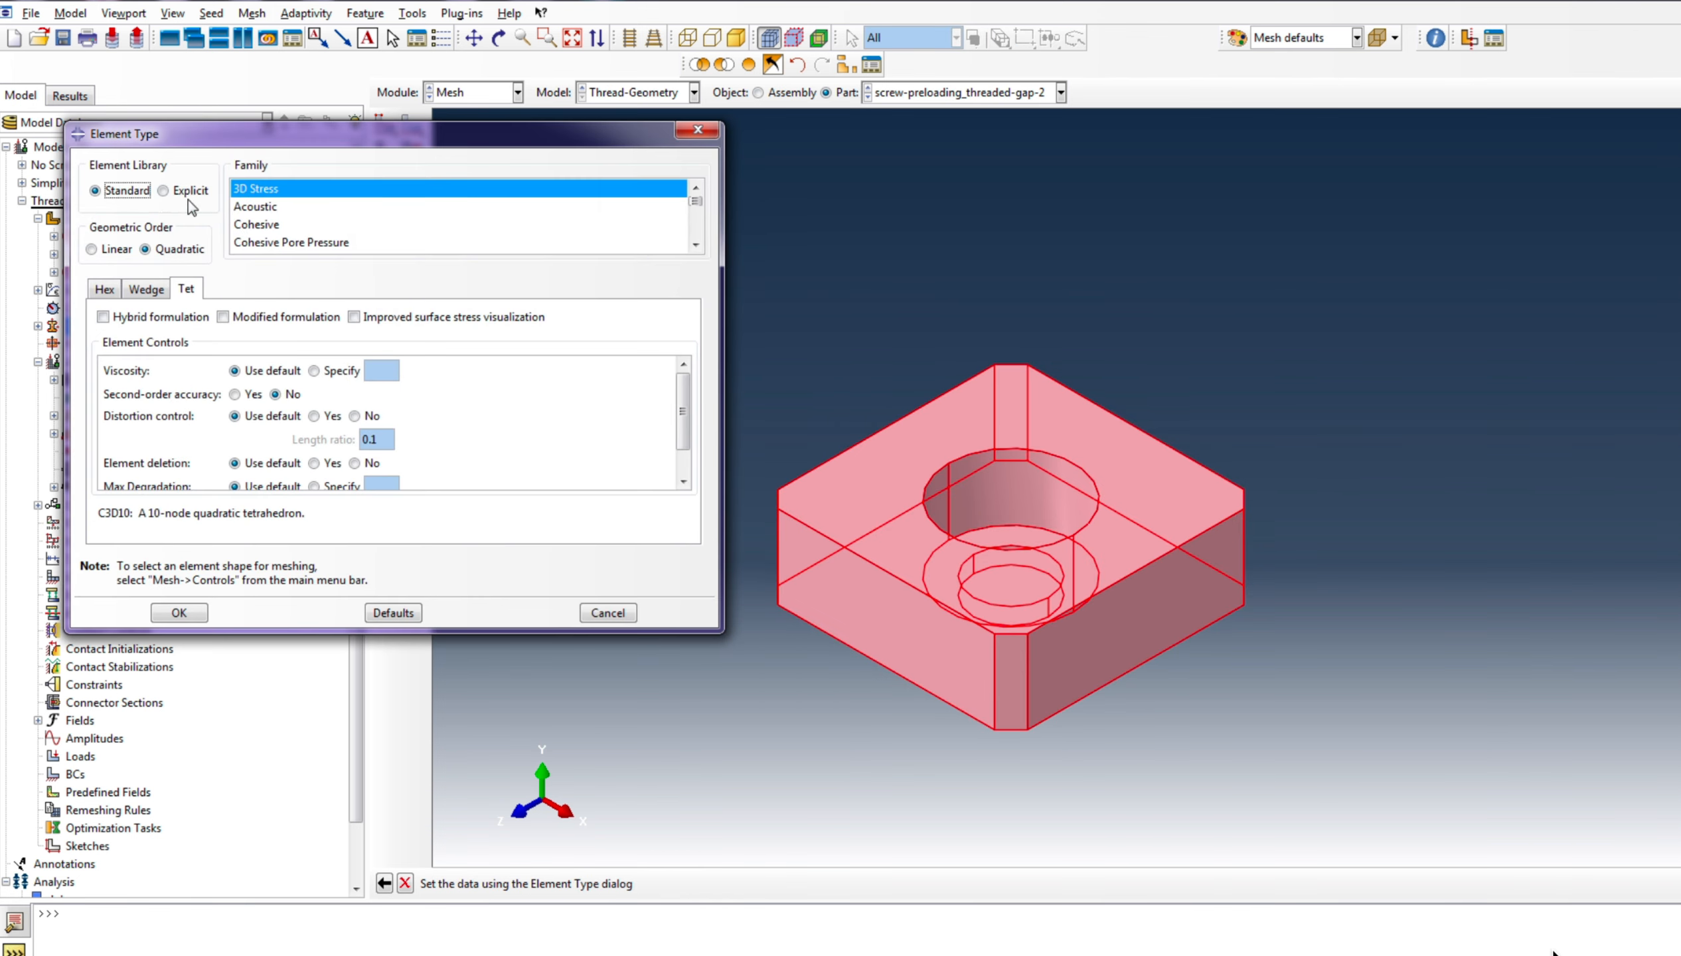
pyautogui.click(200, 191)
pyautogui.click(123, 318)
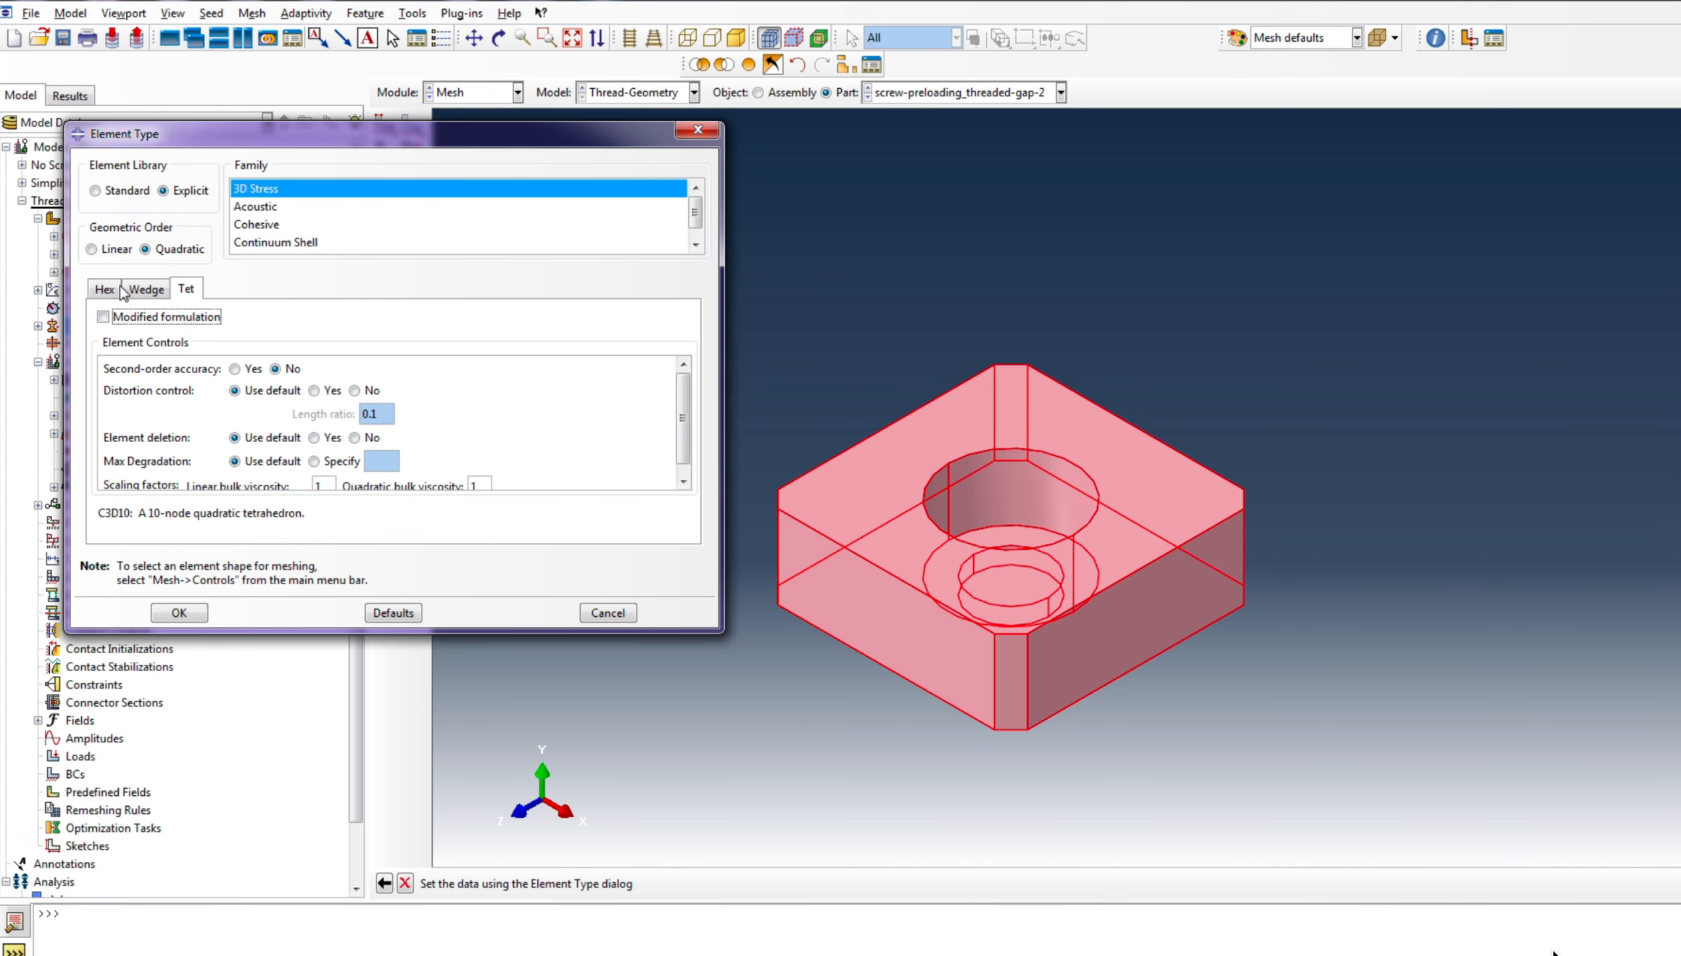
pyautogui.click(117, 249)
pyautogui.click(180, 612)
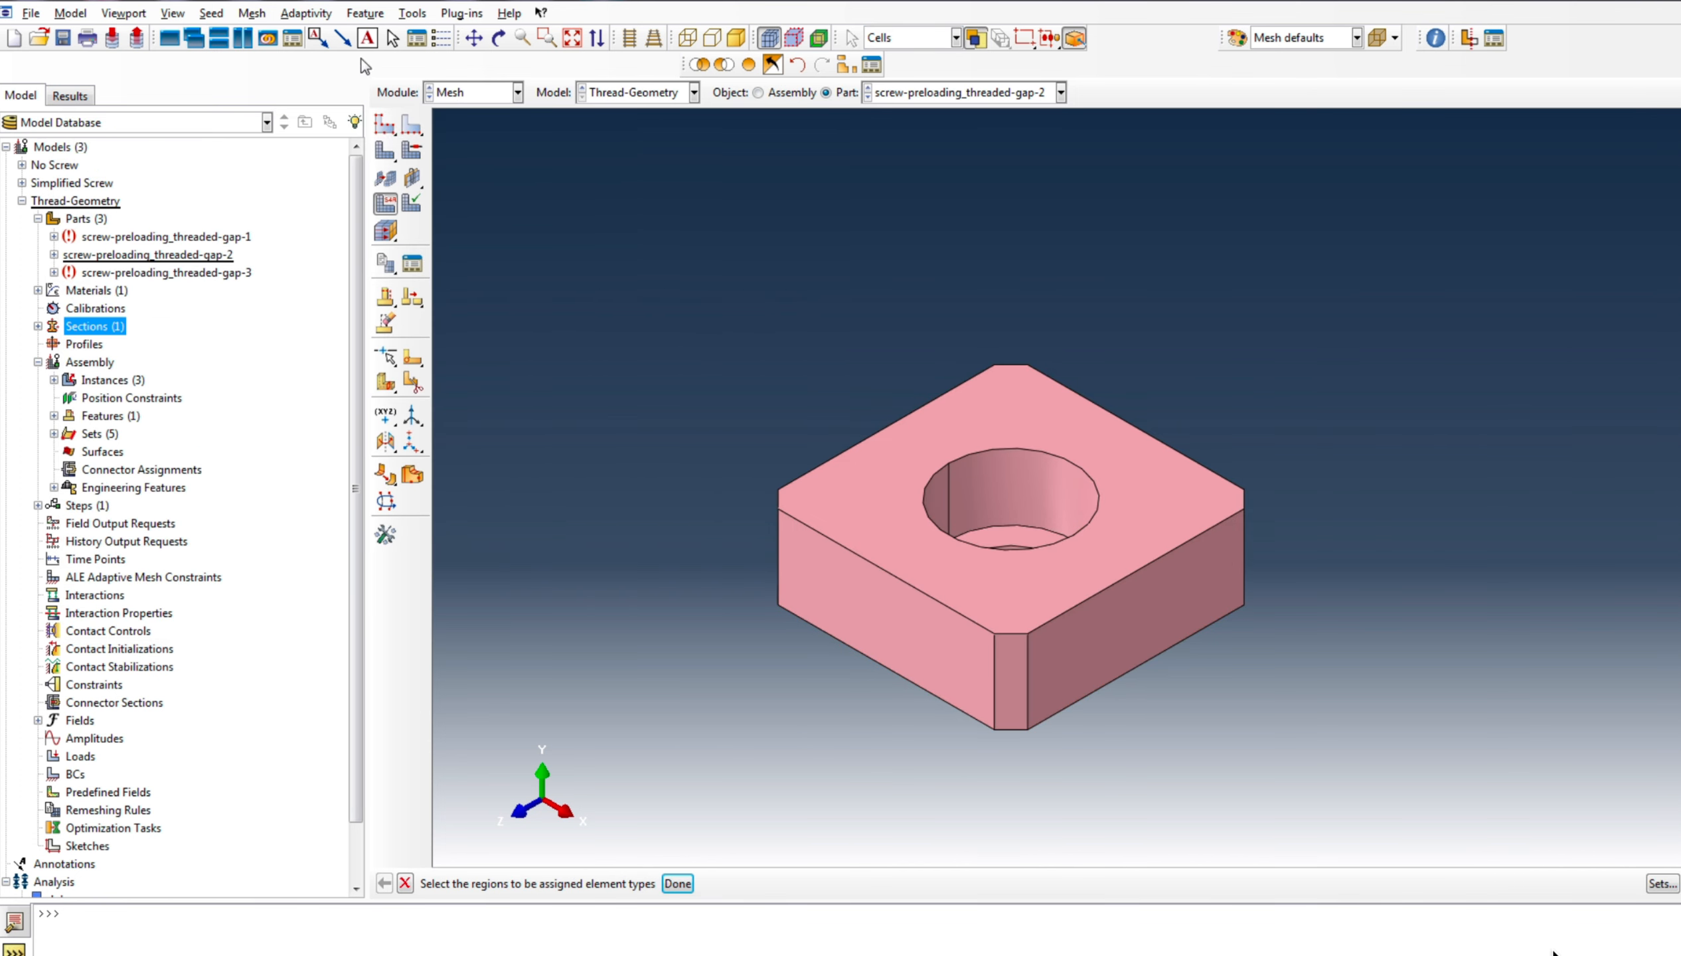
pyautogui.click(385, 151)
pyautogui.click(543, 884)
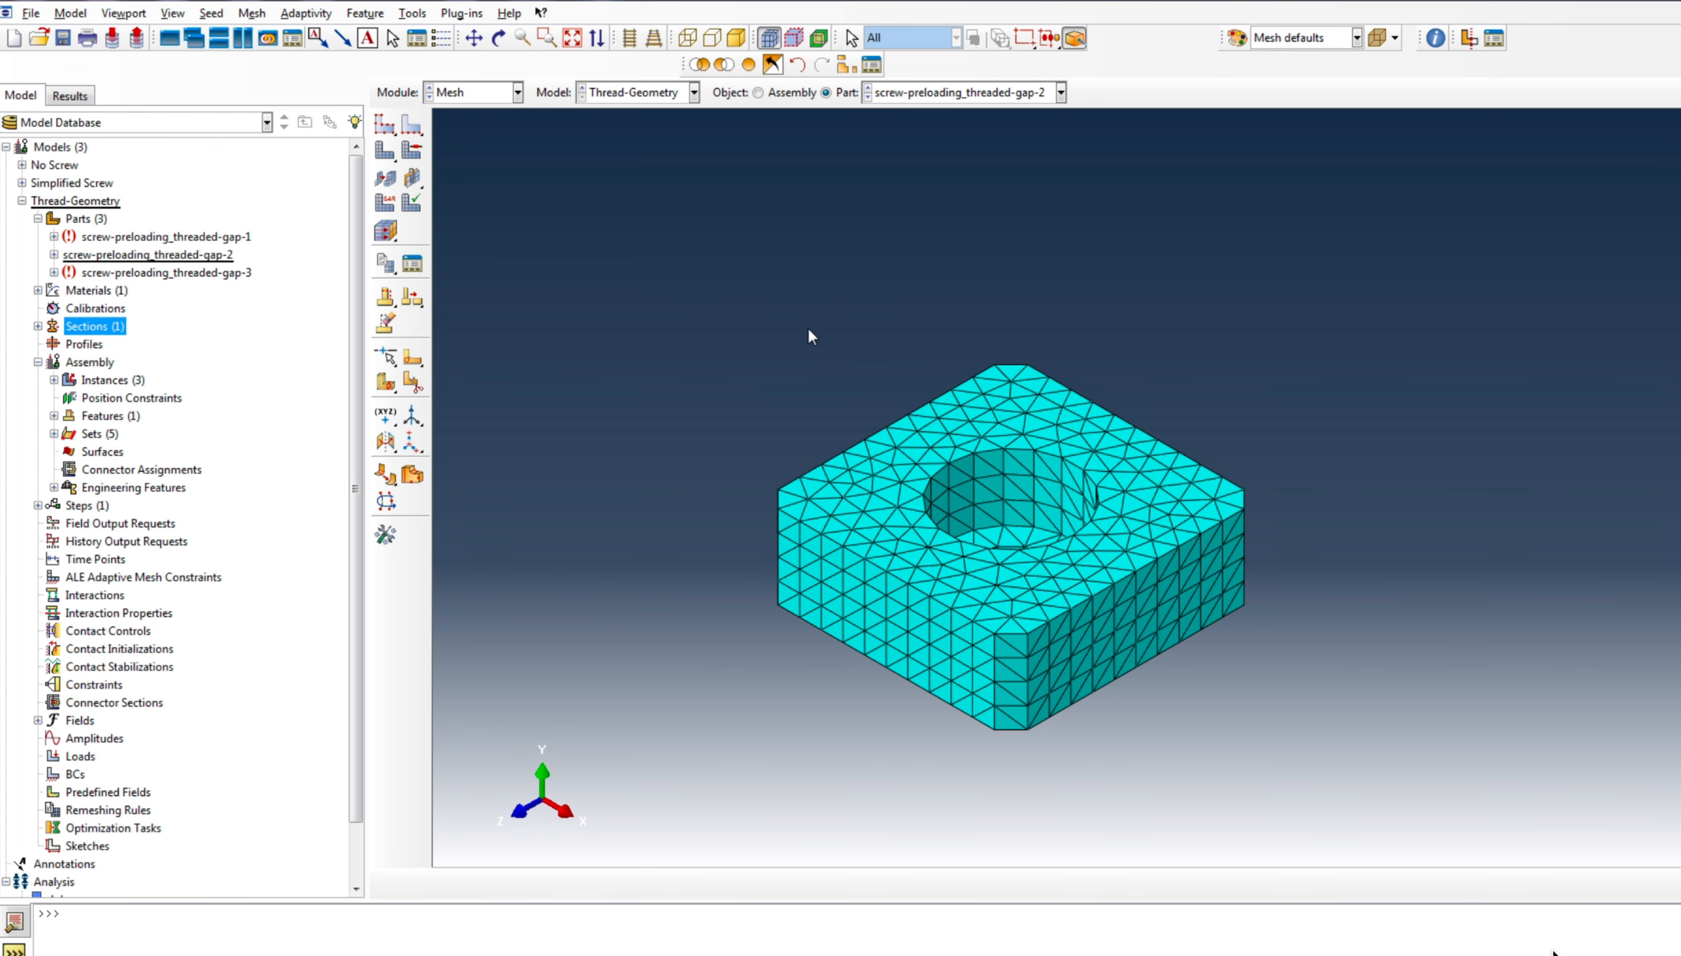
# Seed the screw part, screw-preloading_threaded-gap-3, with an approximate global size of 0.78
pyautogui.click(967, 90)
pyautogui.click(999, 149)
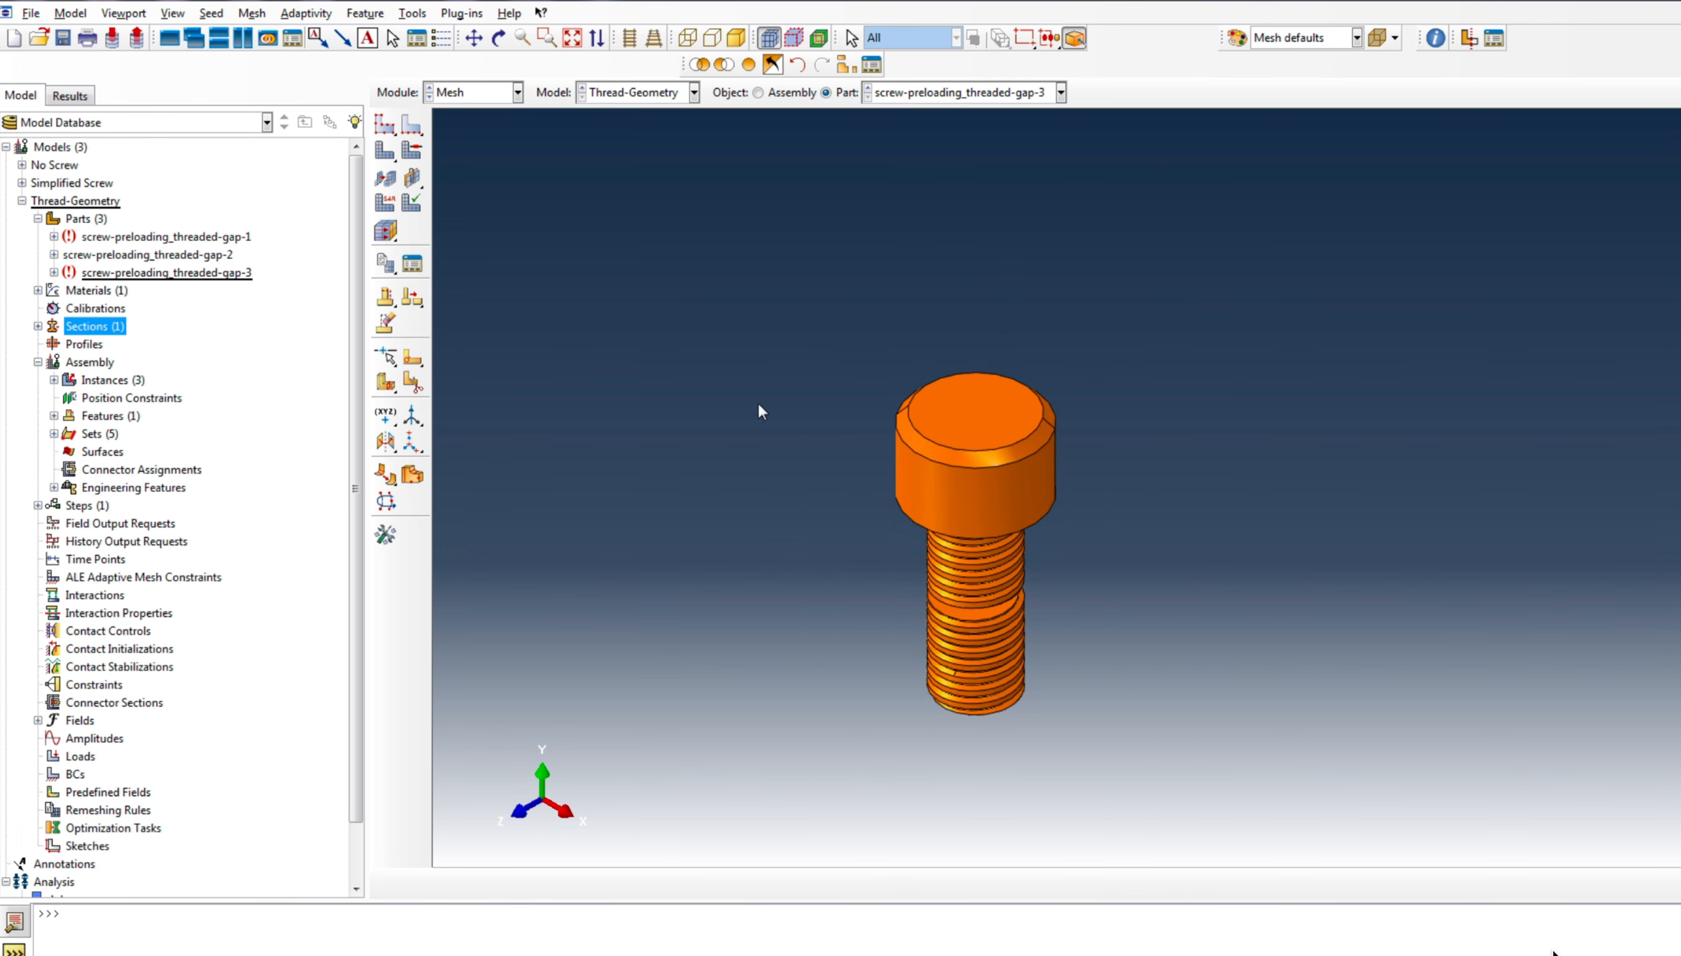
pyautogui.click(385, 125)
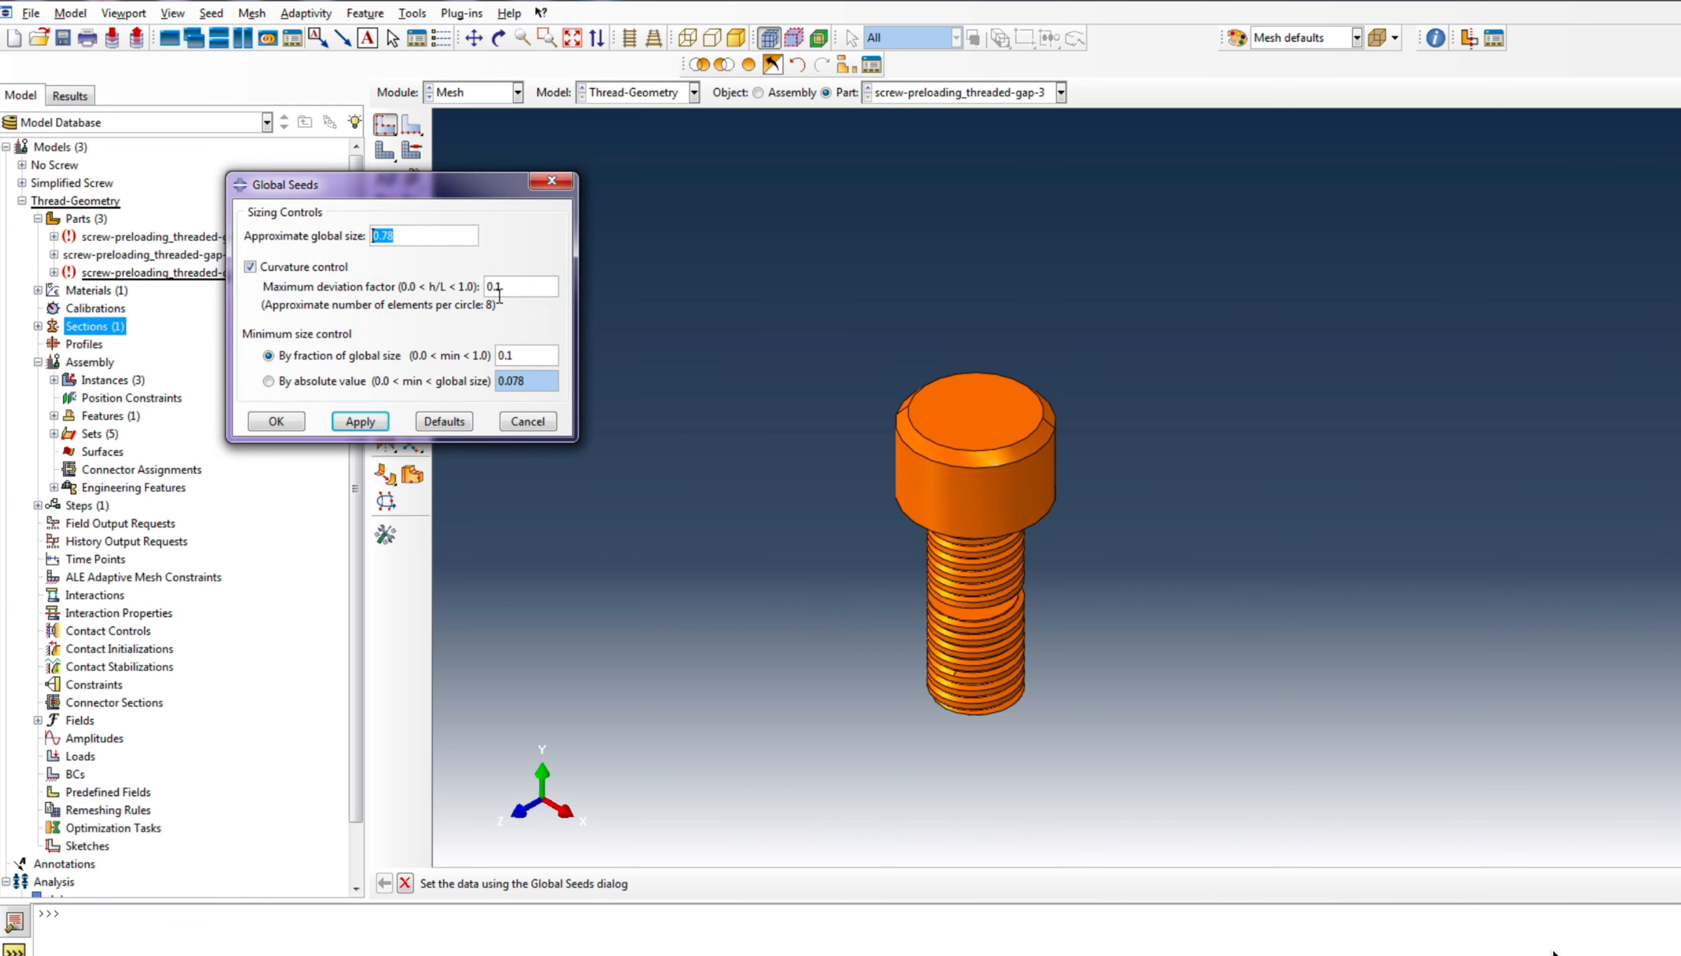
pyautogui.click(351, 425)
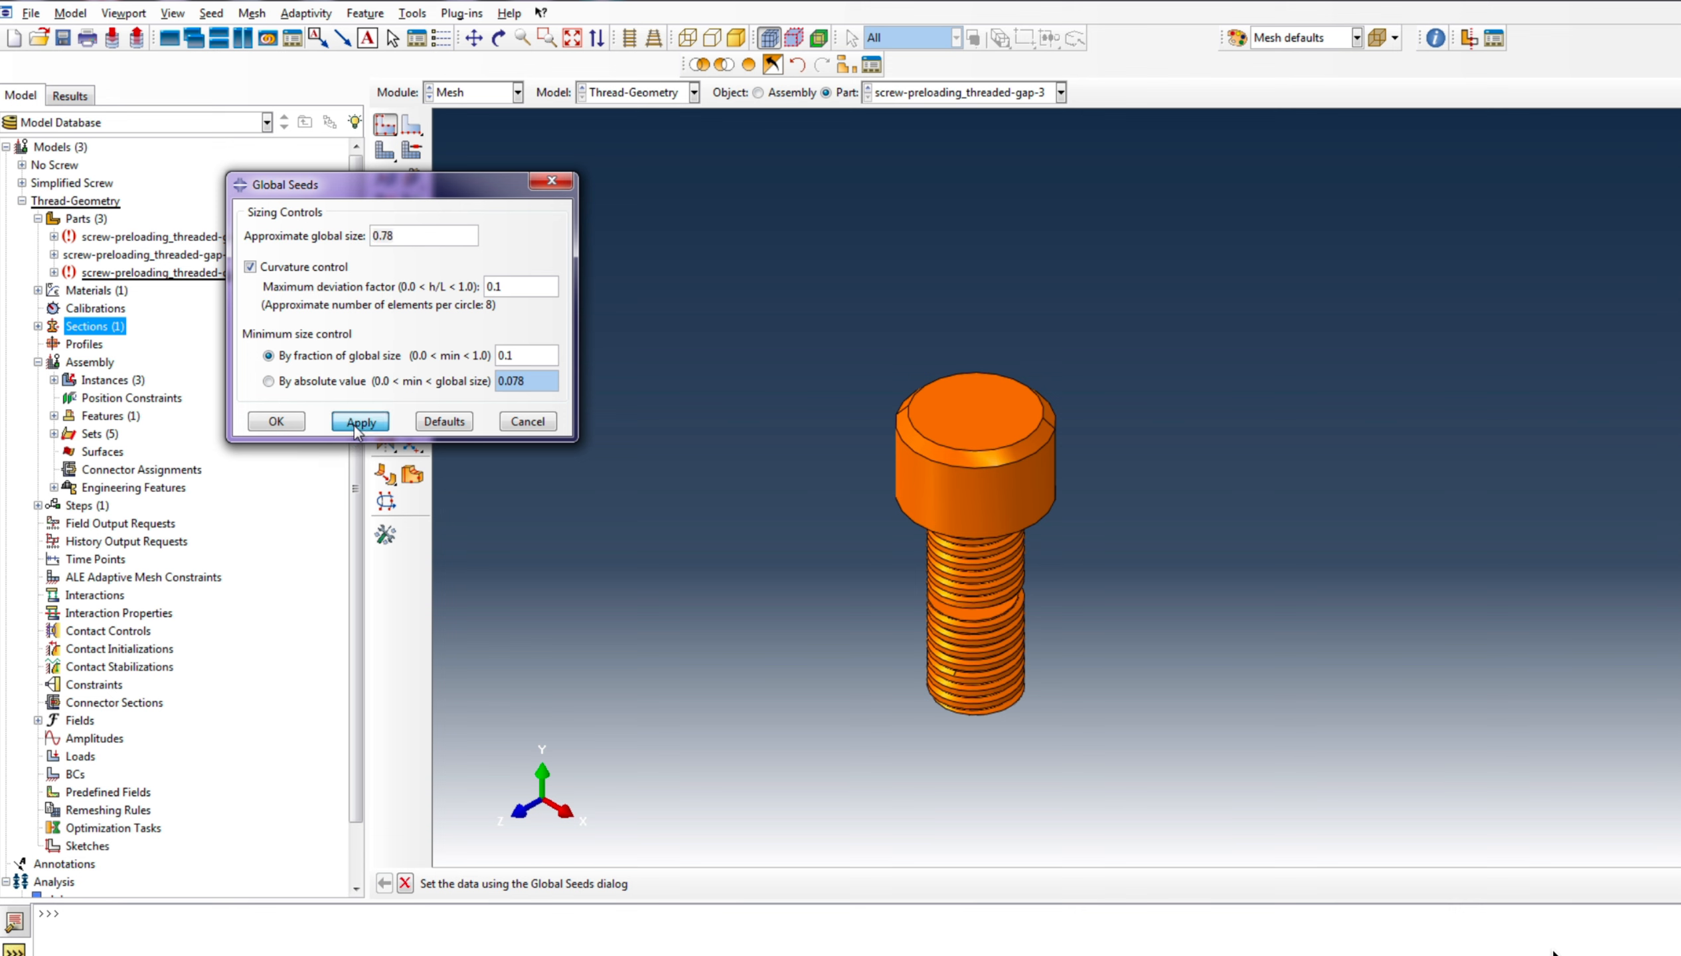
pyautogui.click(277, 423)
# Set the mesh controls of the screw part to a free Tet element shape
pyautogui.click(412, 151)
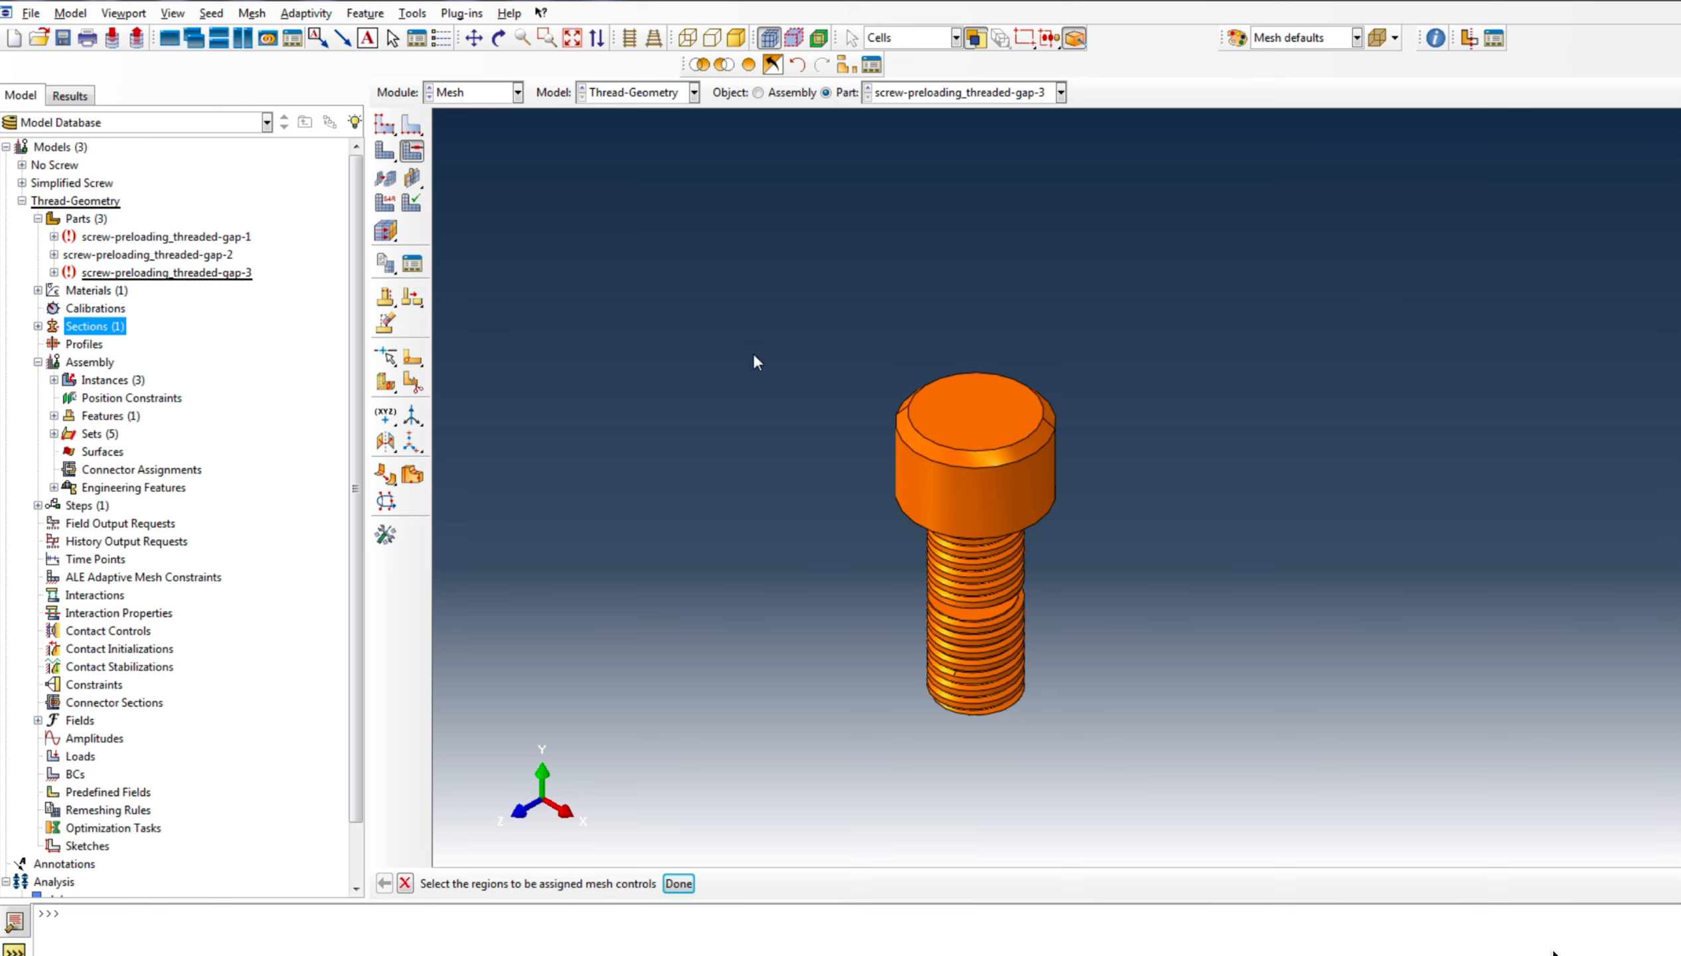
pyautogui.click(974, 533)
pyautogui.click(679, 884)
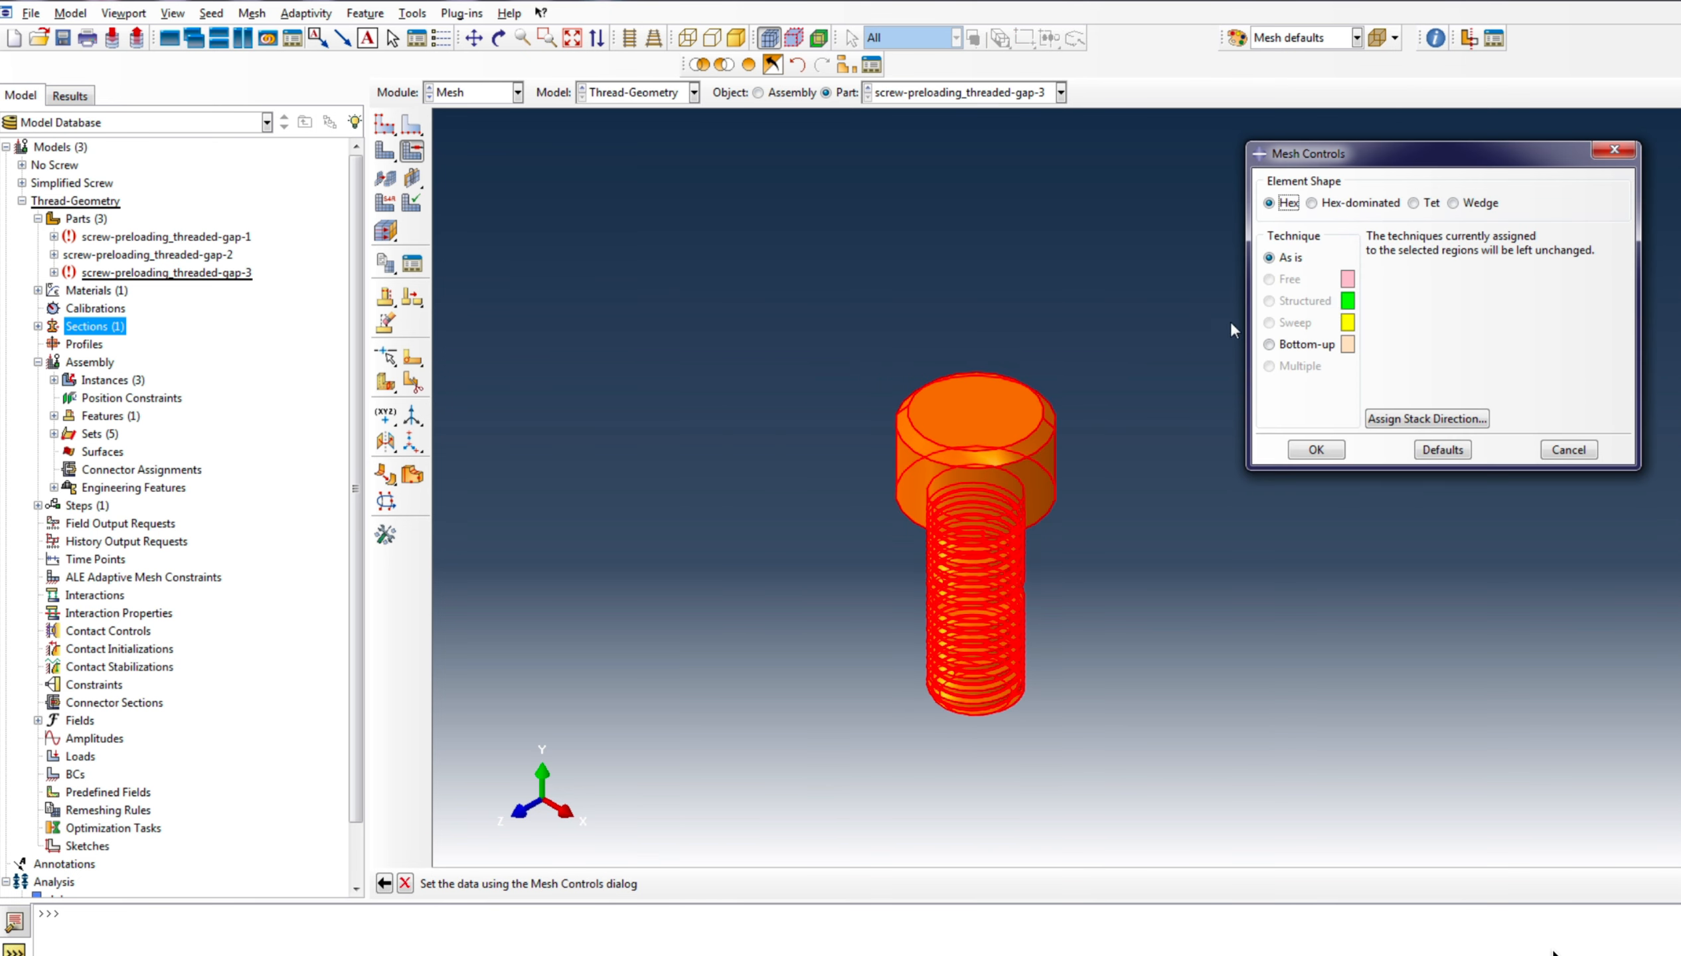
pyautogui.click(1414, 202)
pyautogui.click(1315, 450)
# Assign Explicit, linear tetrahedral 3D Stress elements to the whole screw part
pyautogui.click(385, 203)
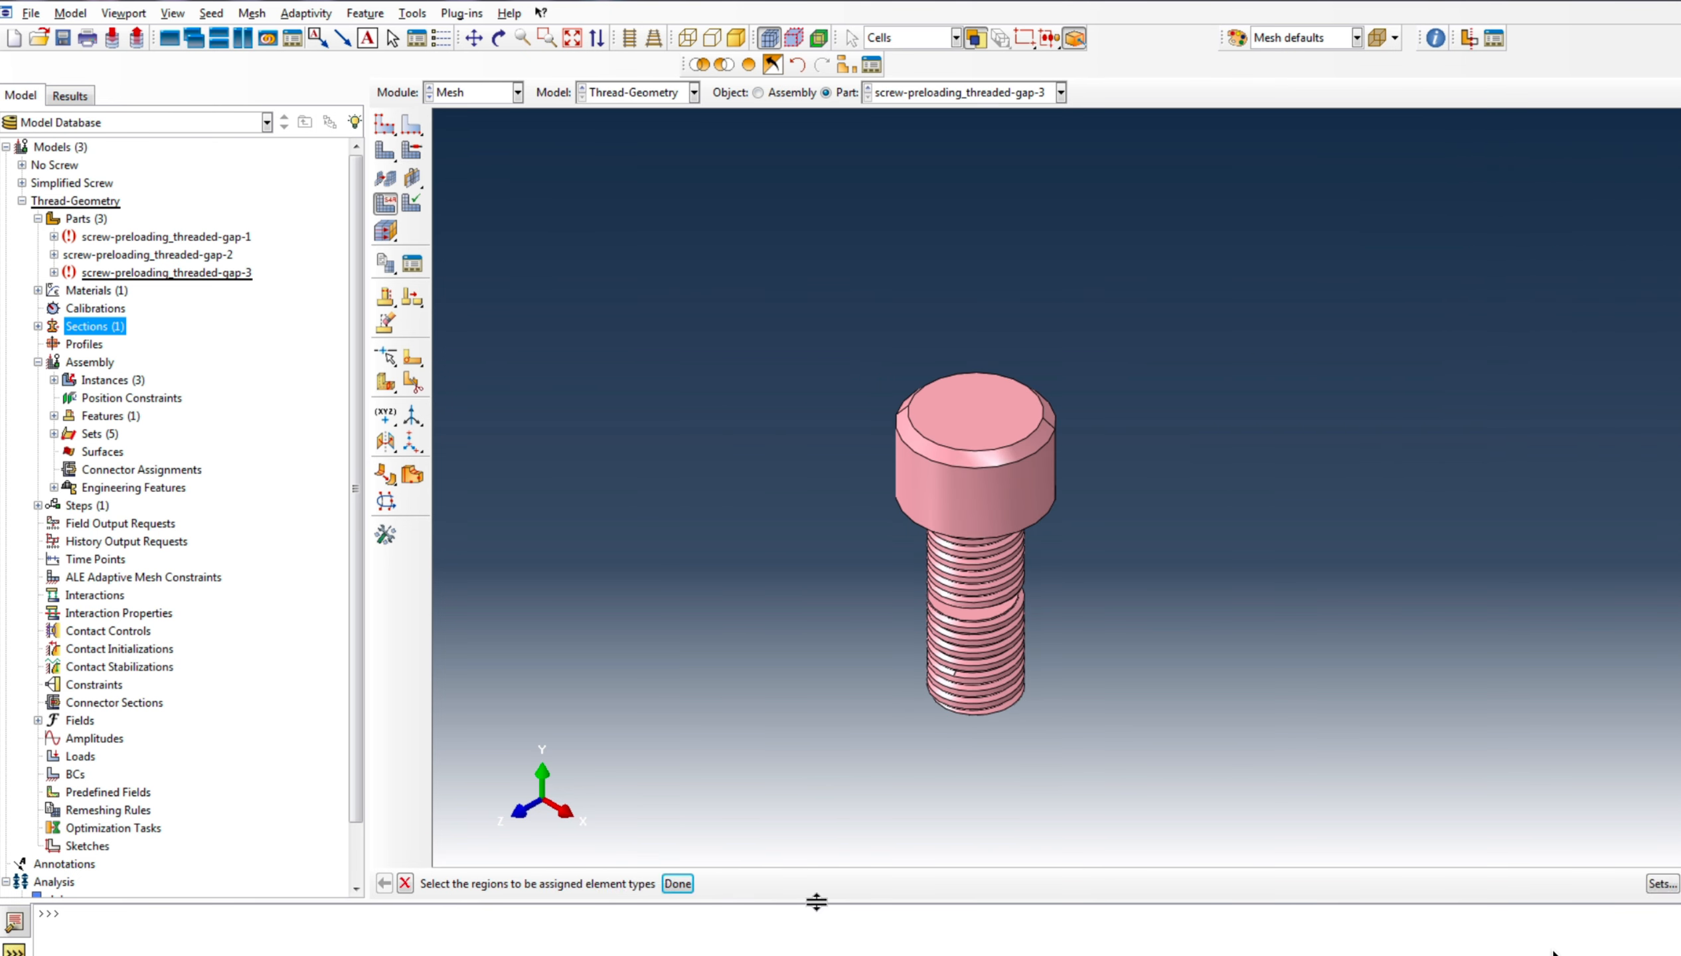
pyautogui.moveTo(801, 337); pyautogui.dragTo(1139, 721)
pyautogui.click(679, 884)
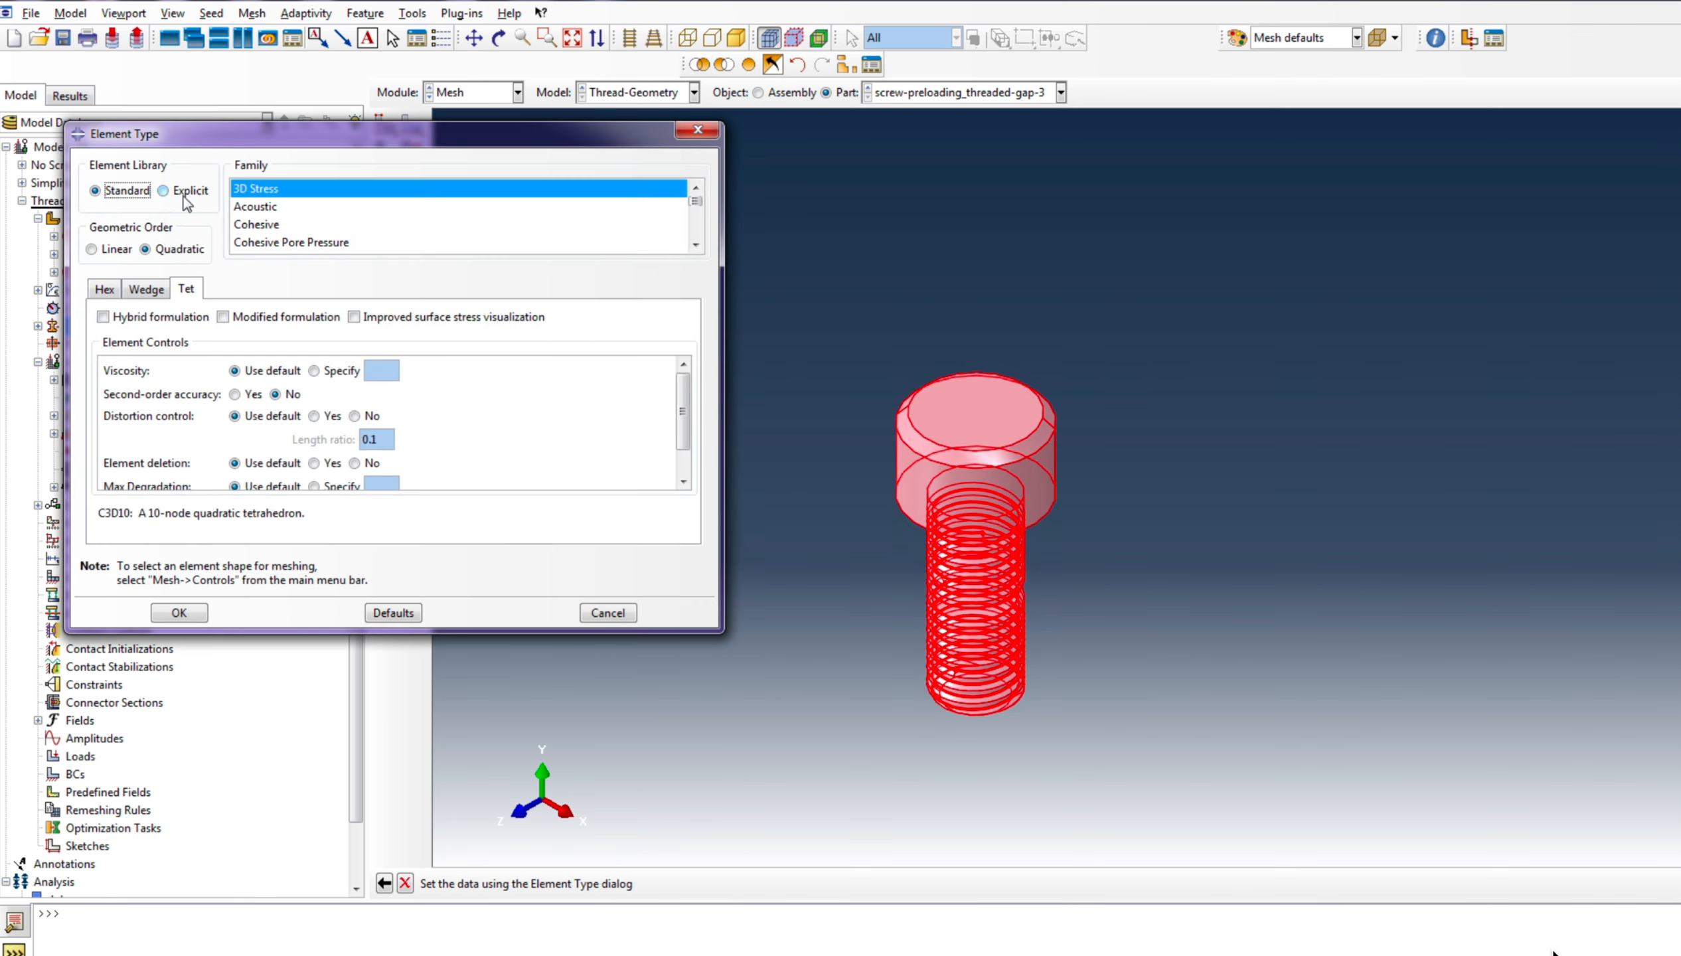
pyautogui.click(163, 191)
pyautogui.click(154, 317)
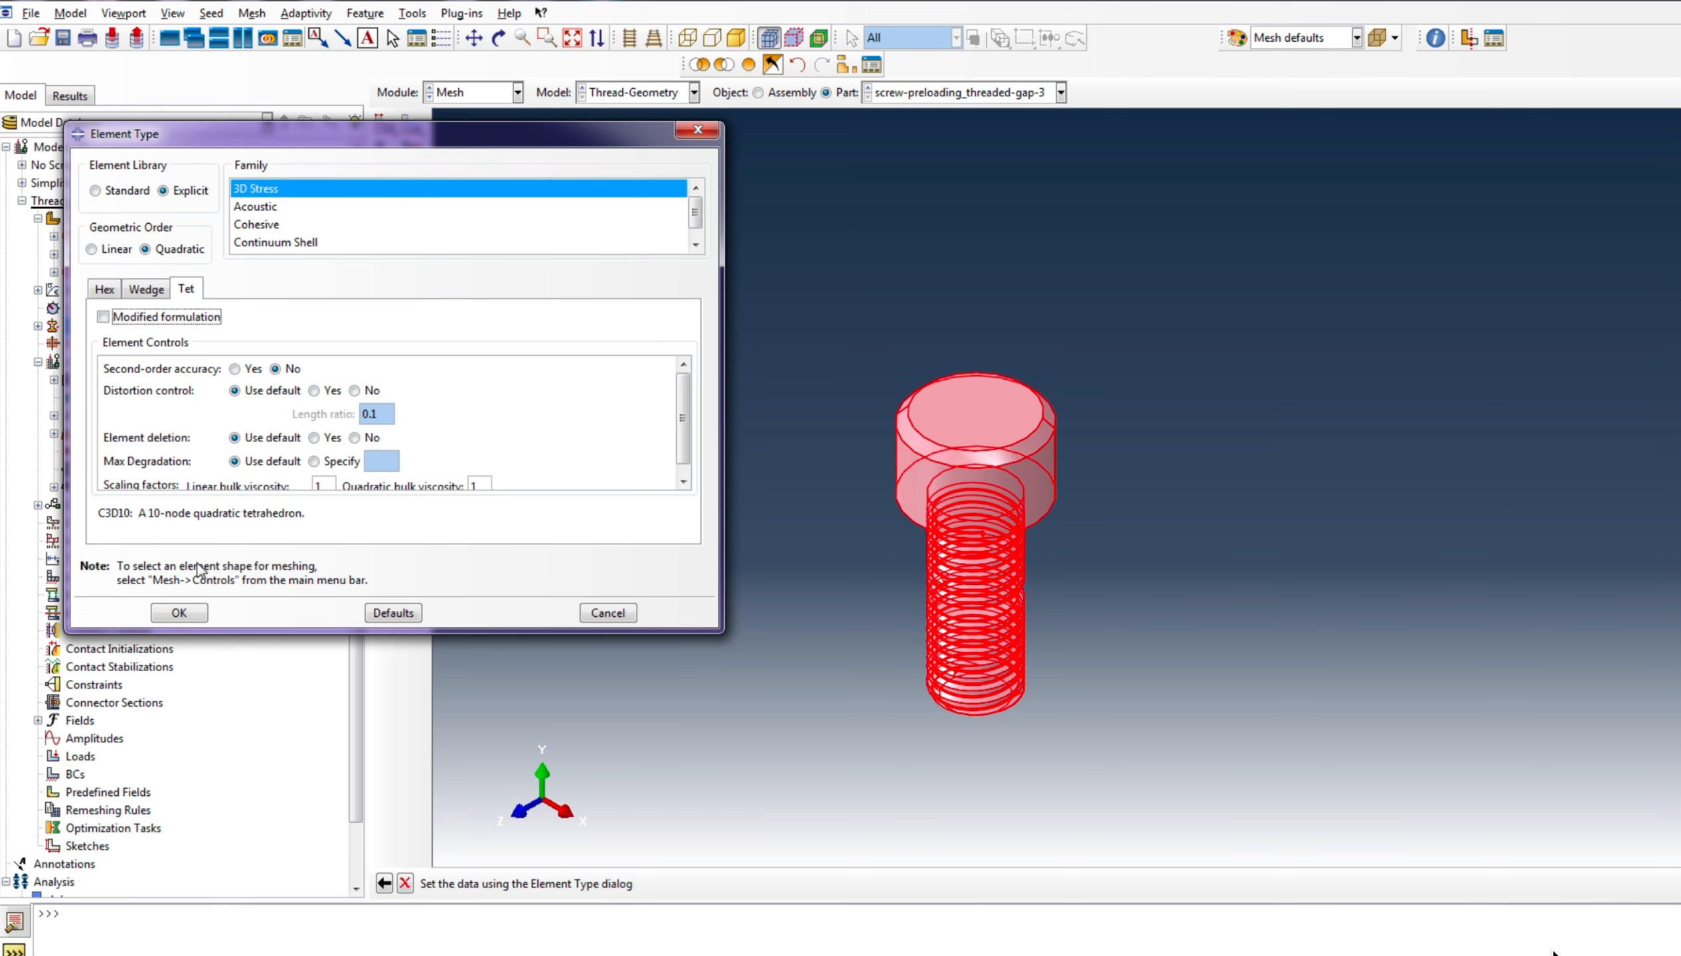
pyautogui.click(94, 249)
pyautogui.click(179, 612)
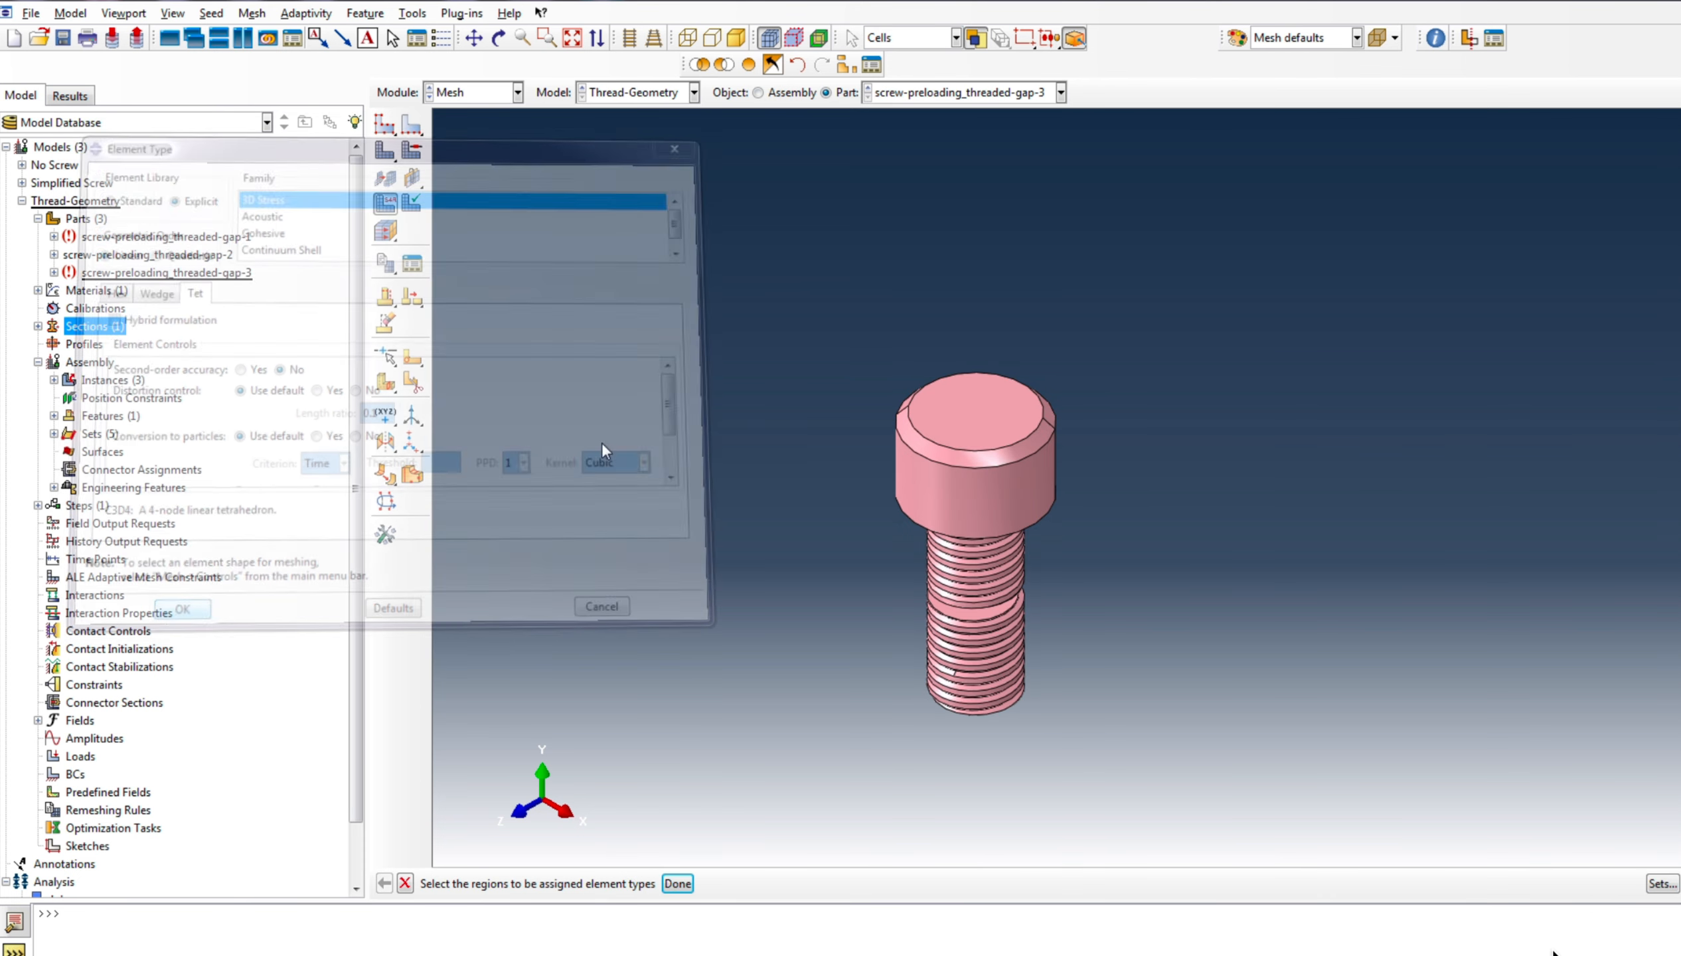
# Mesh the screw part and inspect the mesh on its head and threads
pyautogui.click(385, 151)
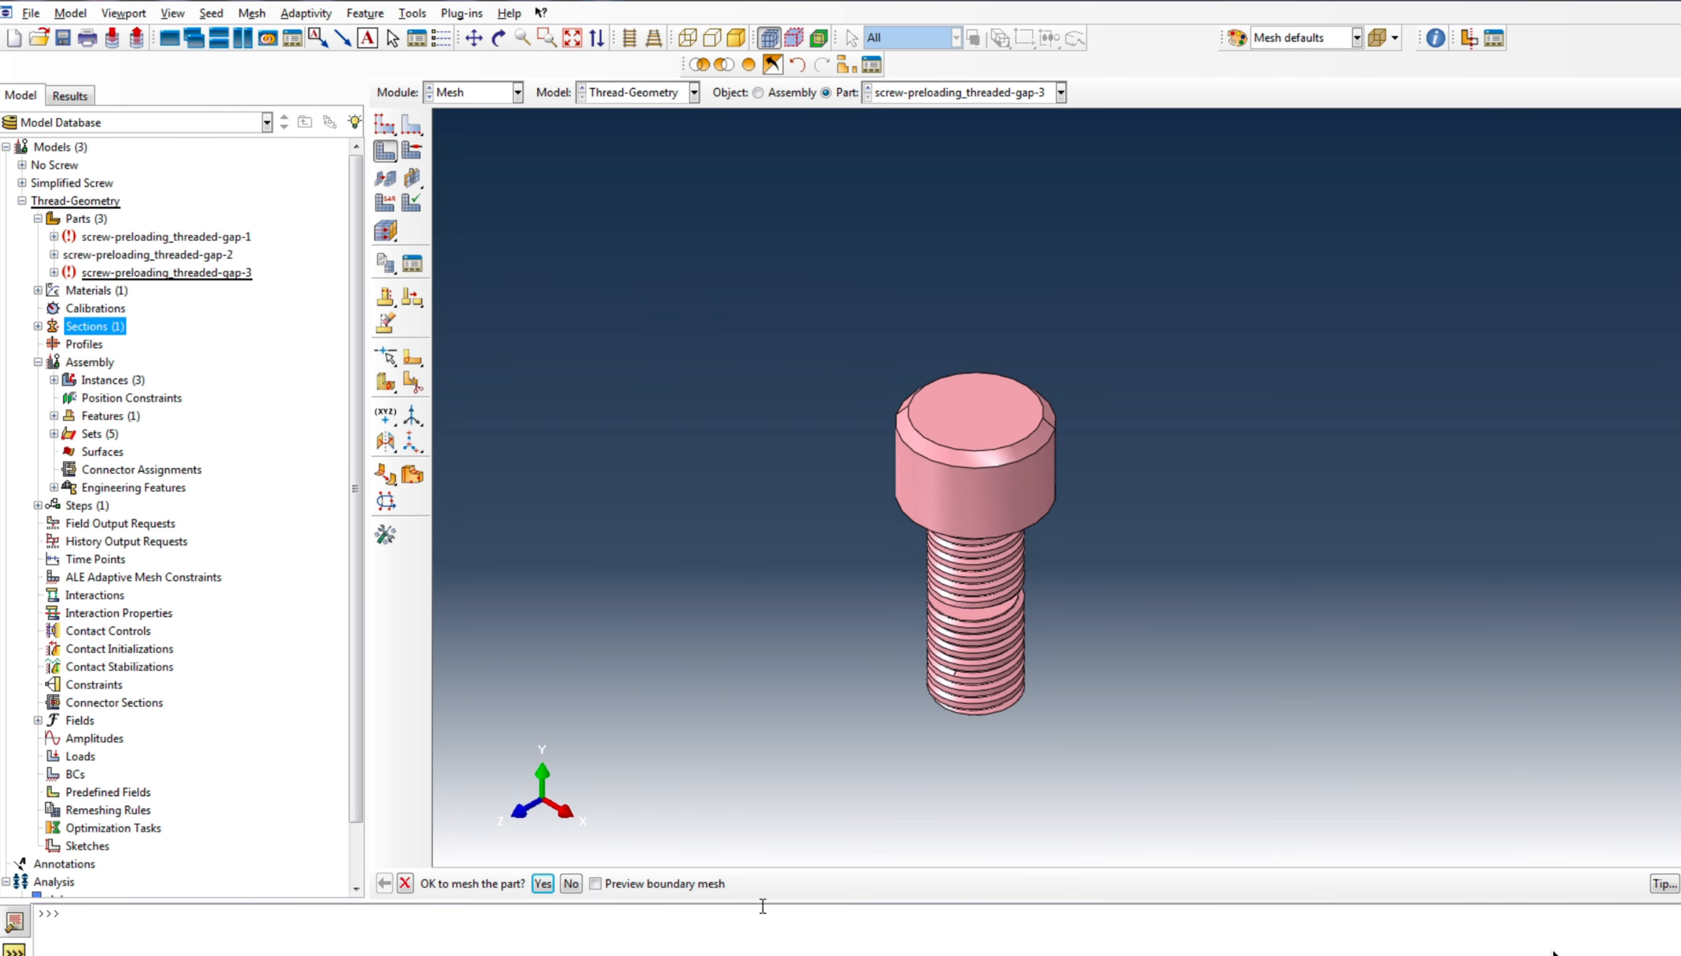
pyautogui.click(542, 883)
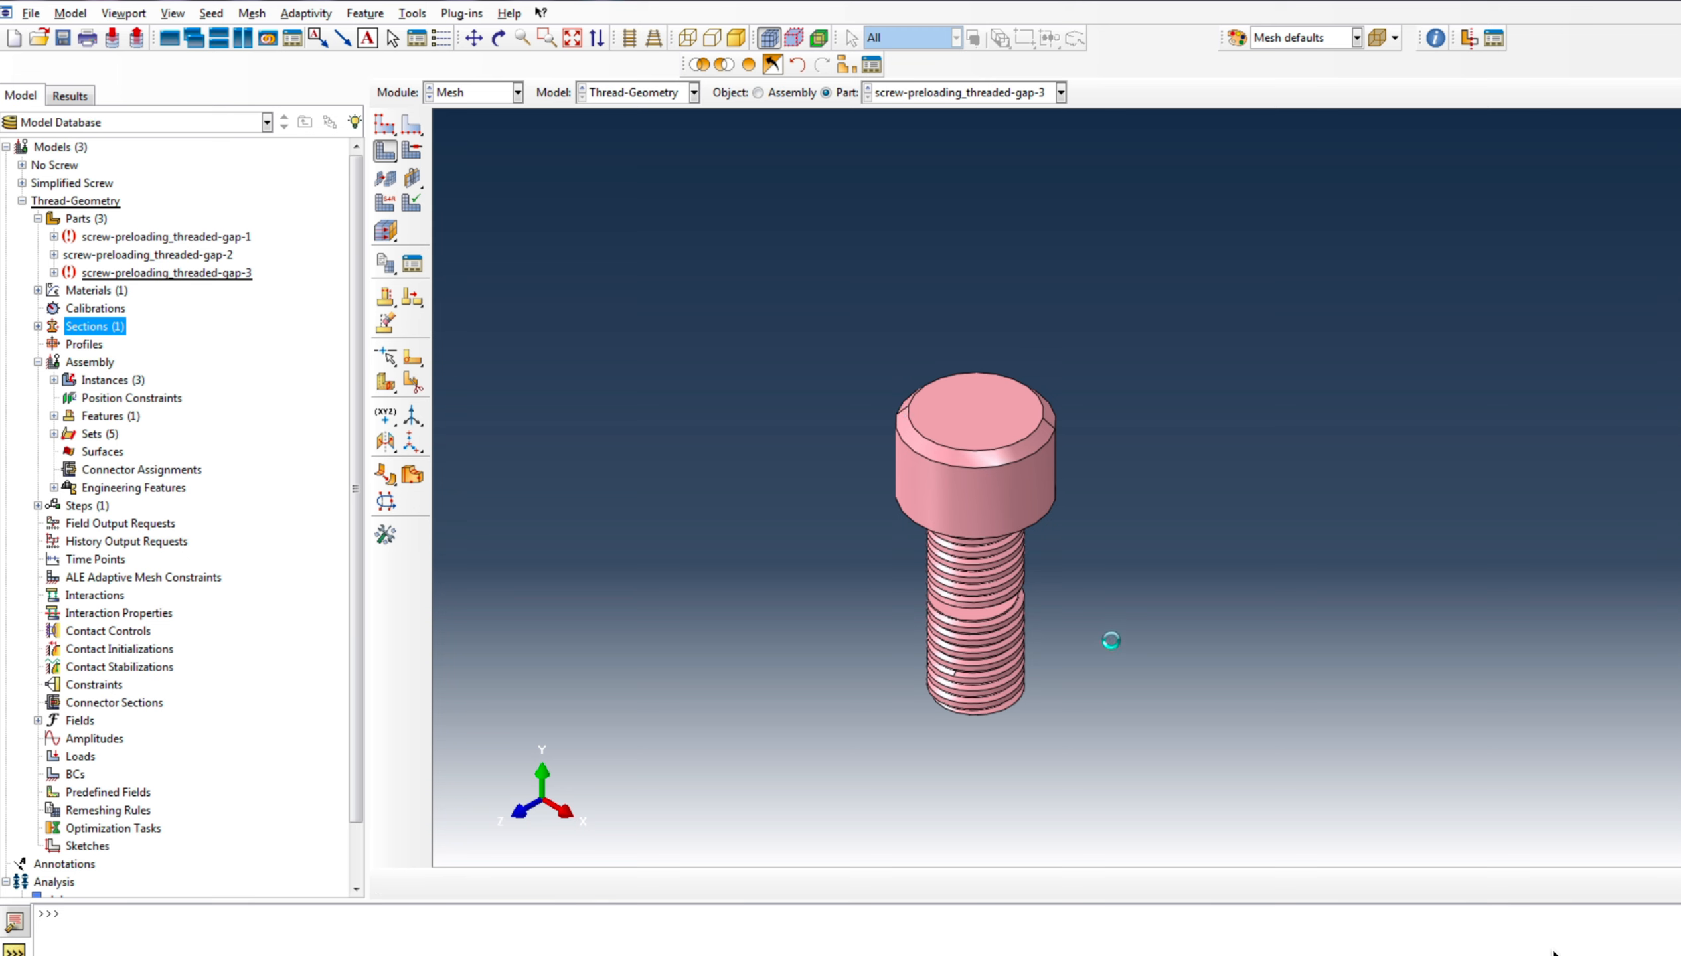
pyautogui.scroll(-6, 1175, 483)
pyautogui.scroll(5, 1128, 520)
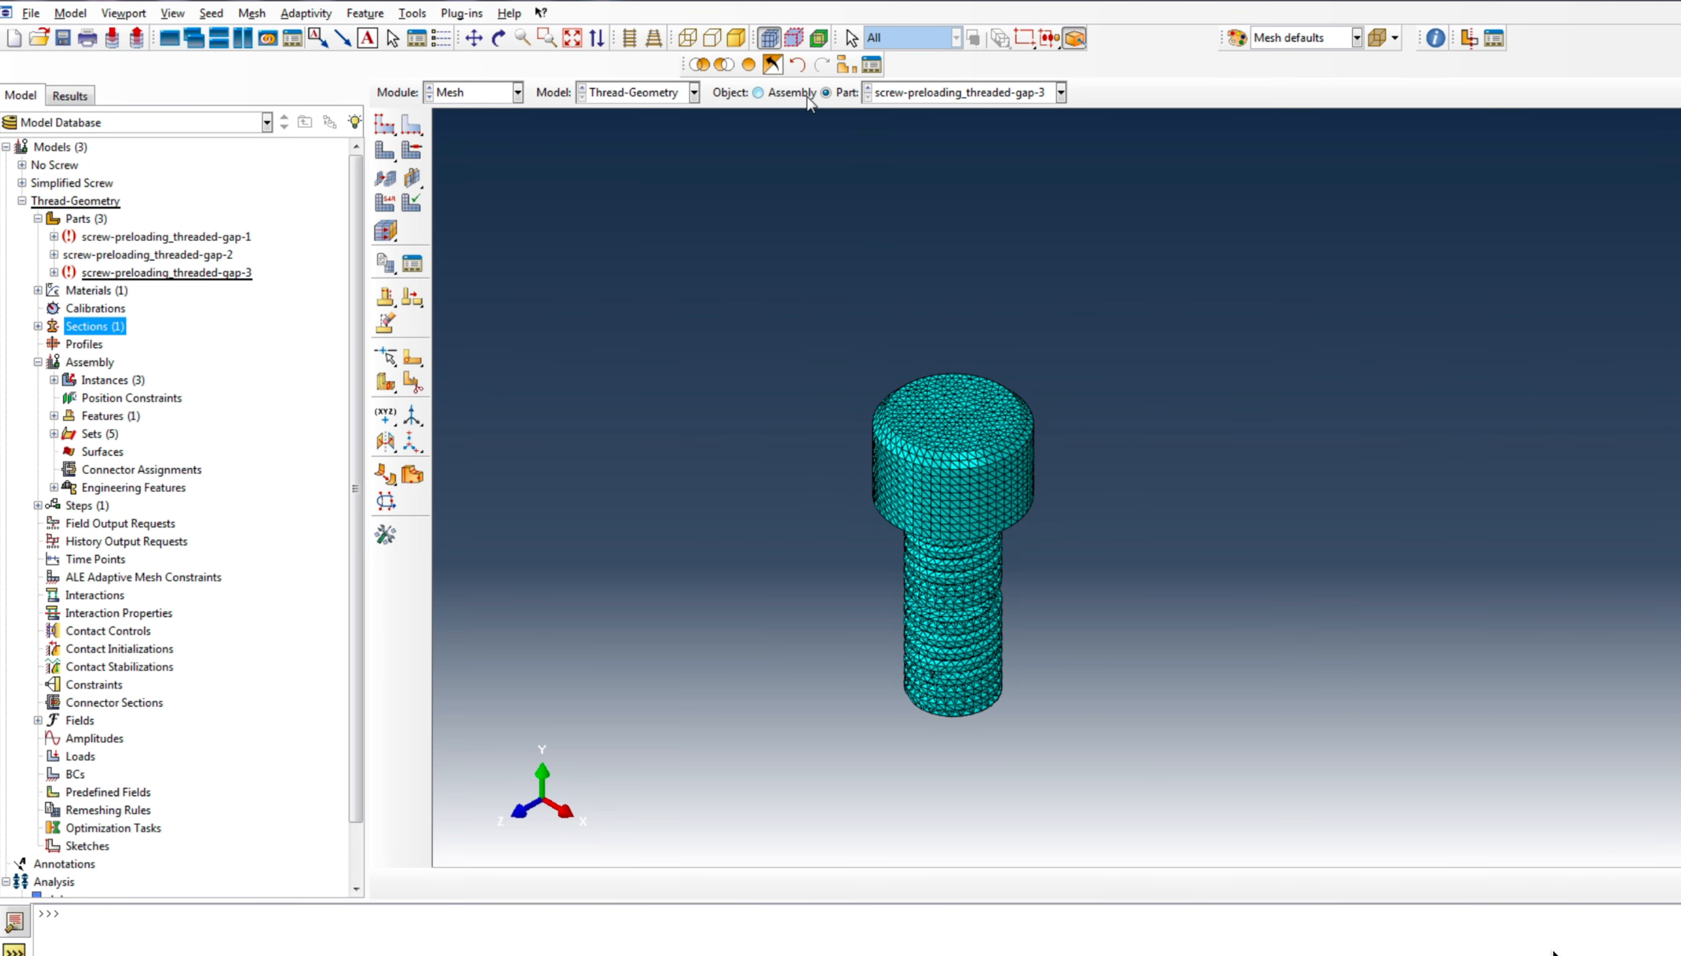
# Display the meshed assembly, turn off its view cut and view the complete block from an angle
pyautogui.click(758, 92)
pyautogui.scroll(-2, 940, 657)
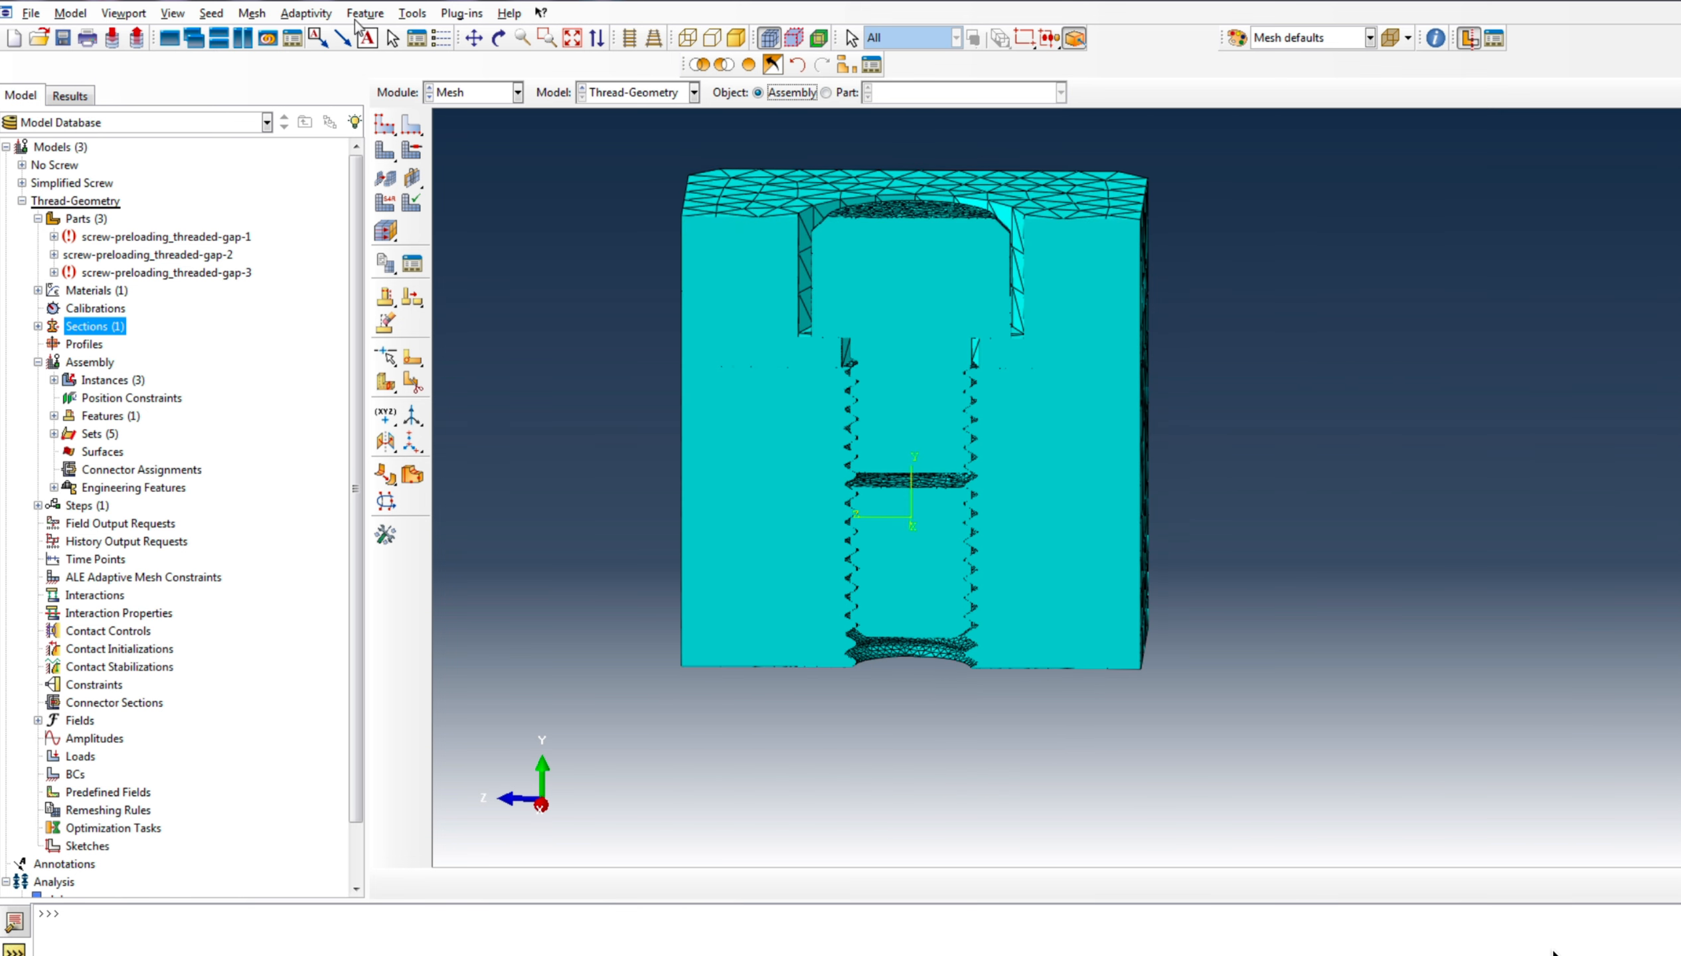
pyautogui.click(1461, 42)
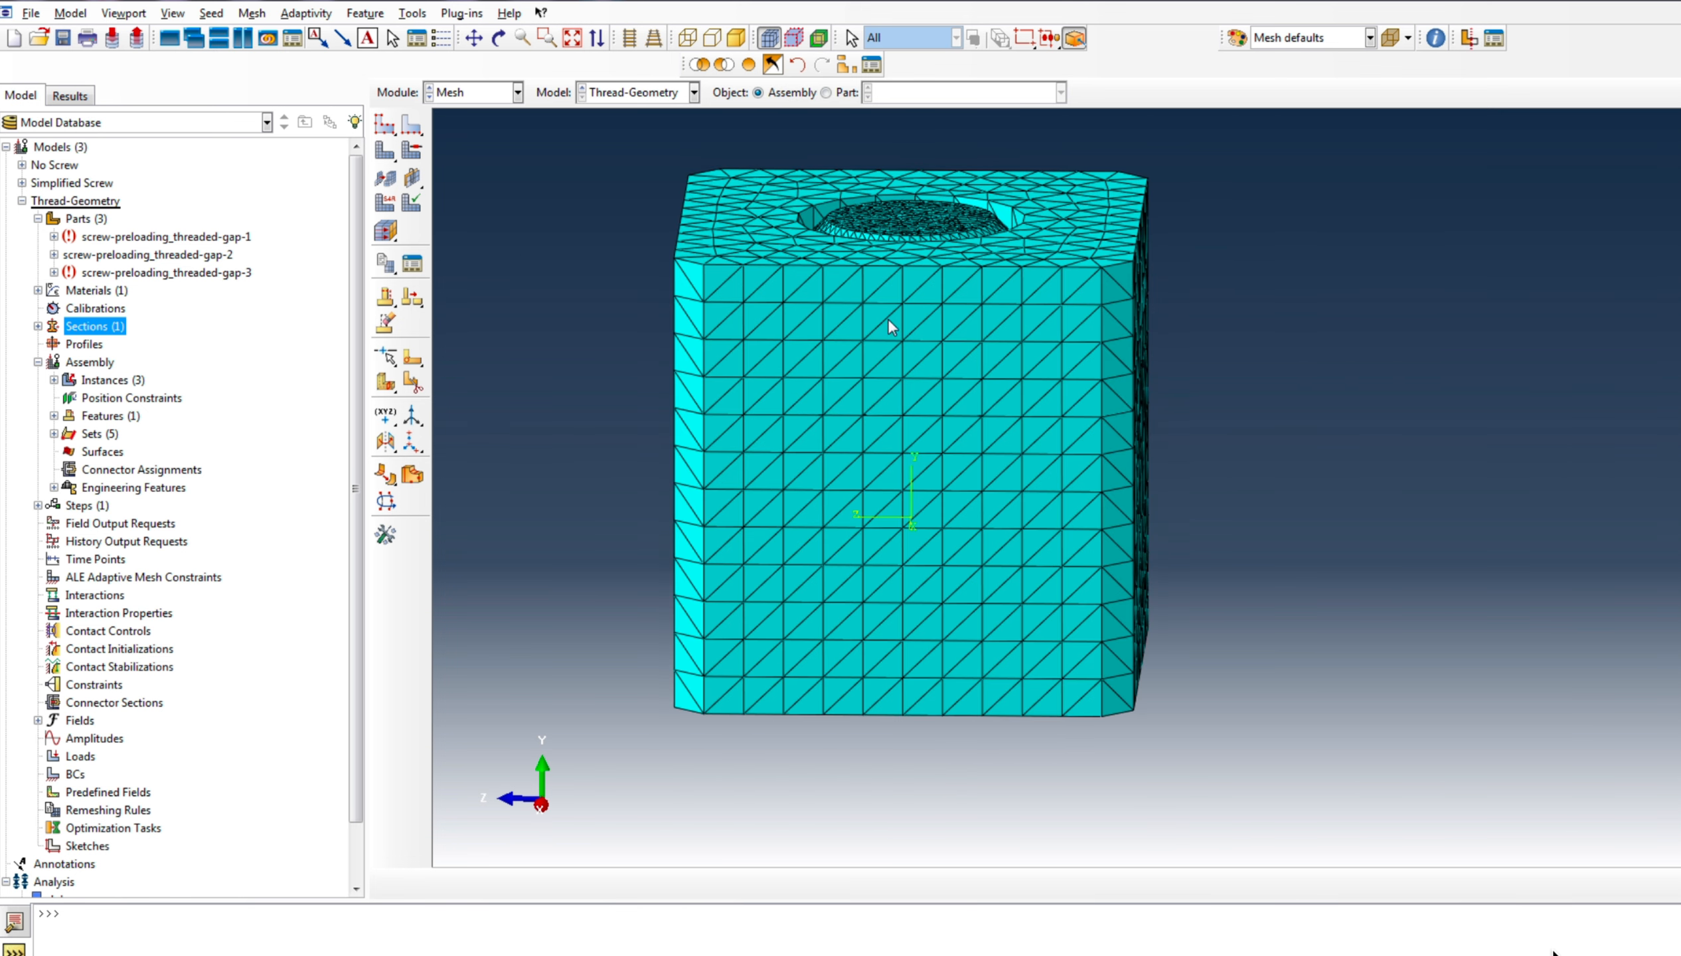
pyautogui.press('F3')
pyautogui.moveTo(1021, 332); pyautogui.dragTo(1265, 612)
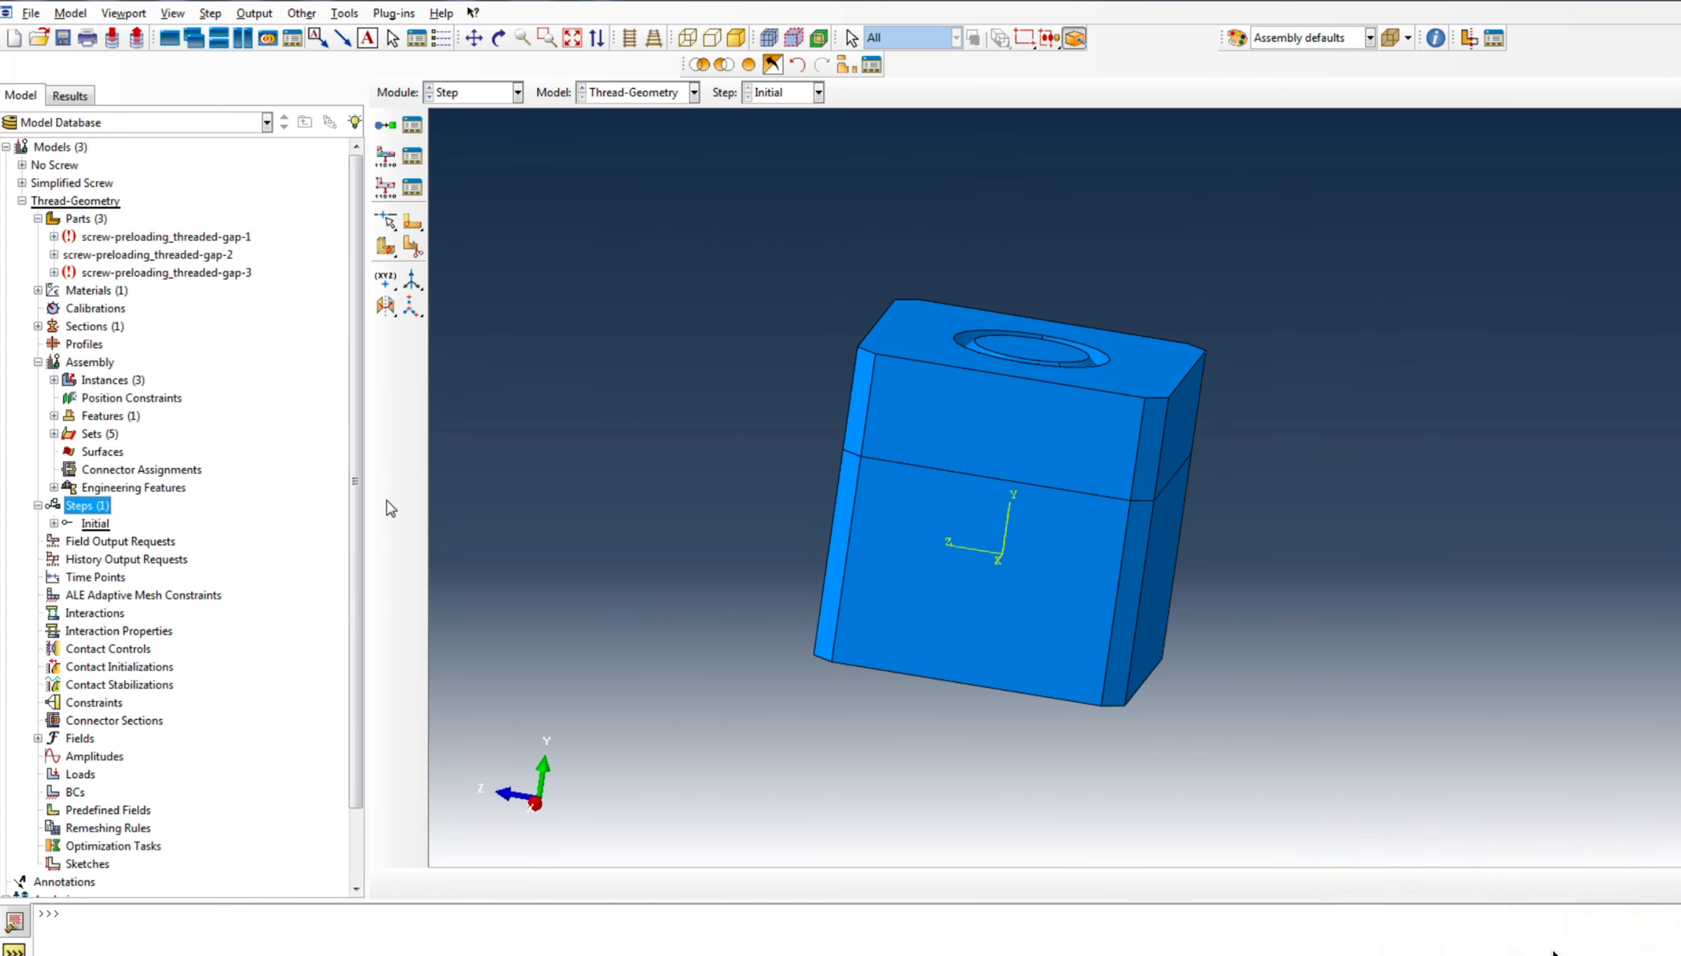
# Create Step-1 after the Initial step using the Dynamic, Explicit procedure
pyautogui.rightClick(89, 506)
pyautogui.click(163, 539)
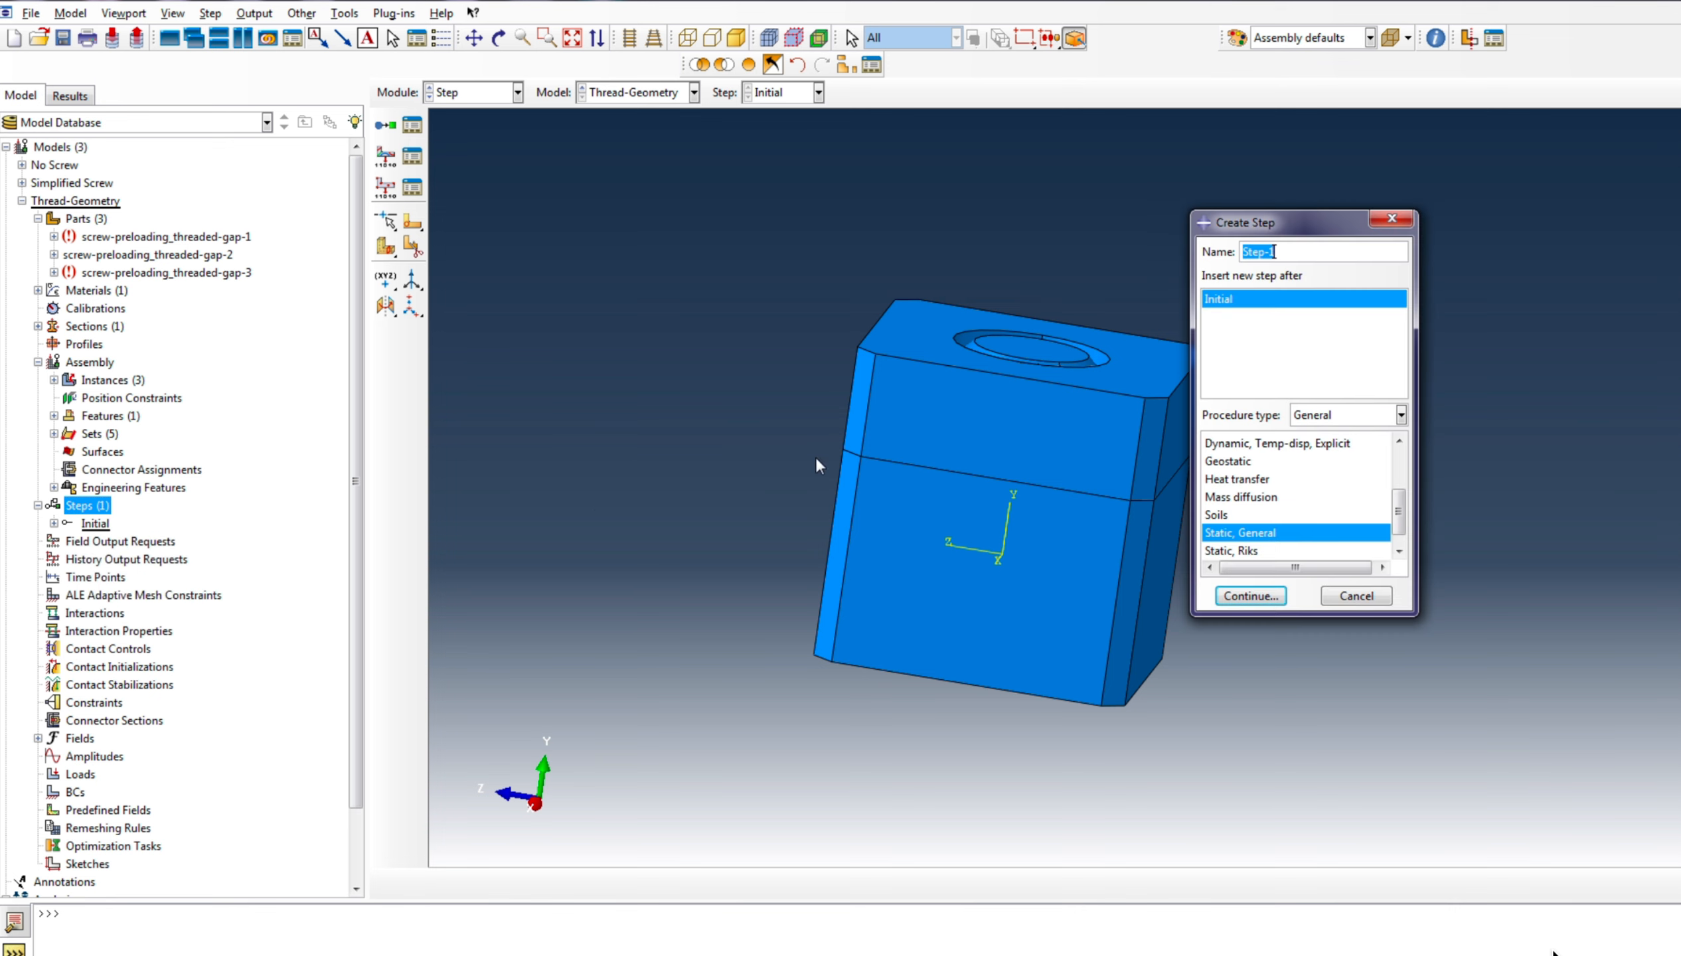
pyautogui.scroll(3, 1321, 500)
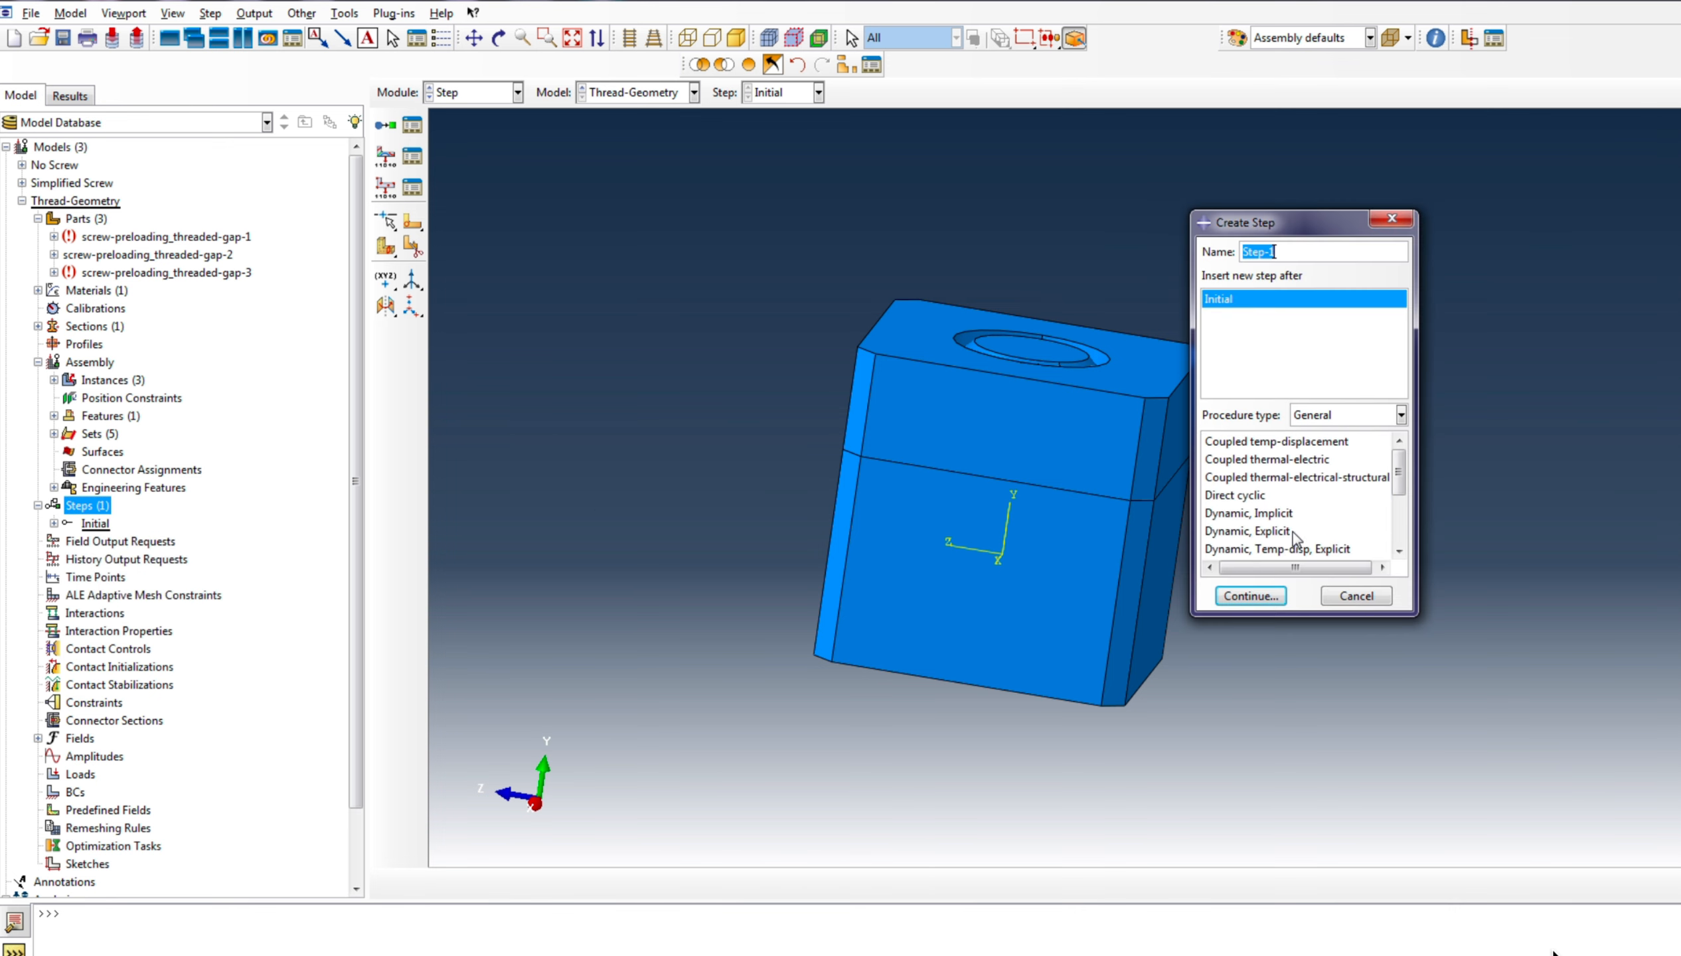
pyautogui.click(1291, 531)
pyautogui.click(1249, 595)
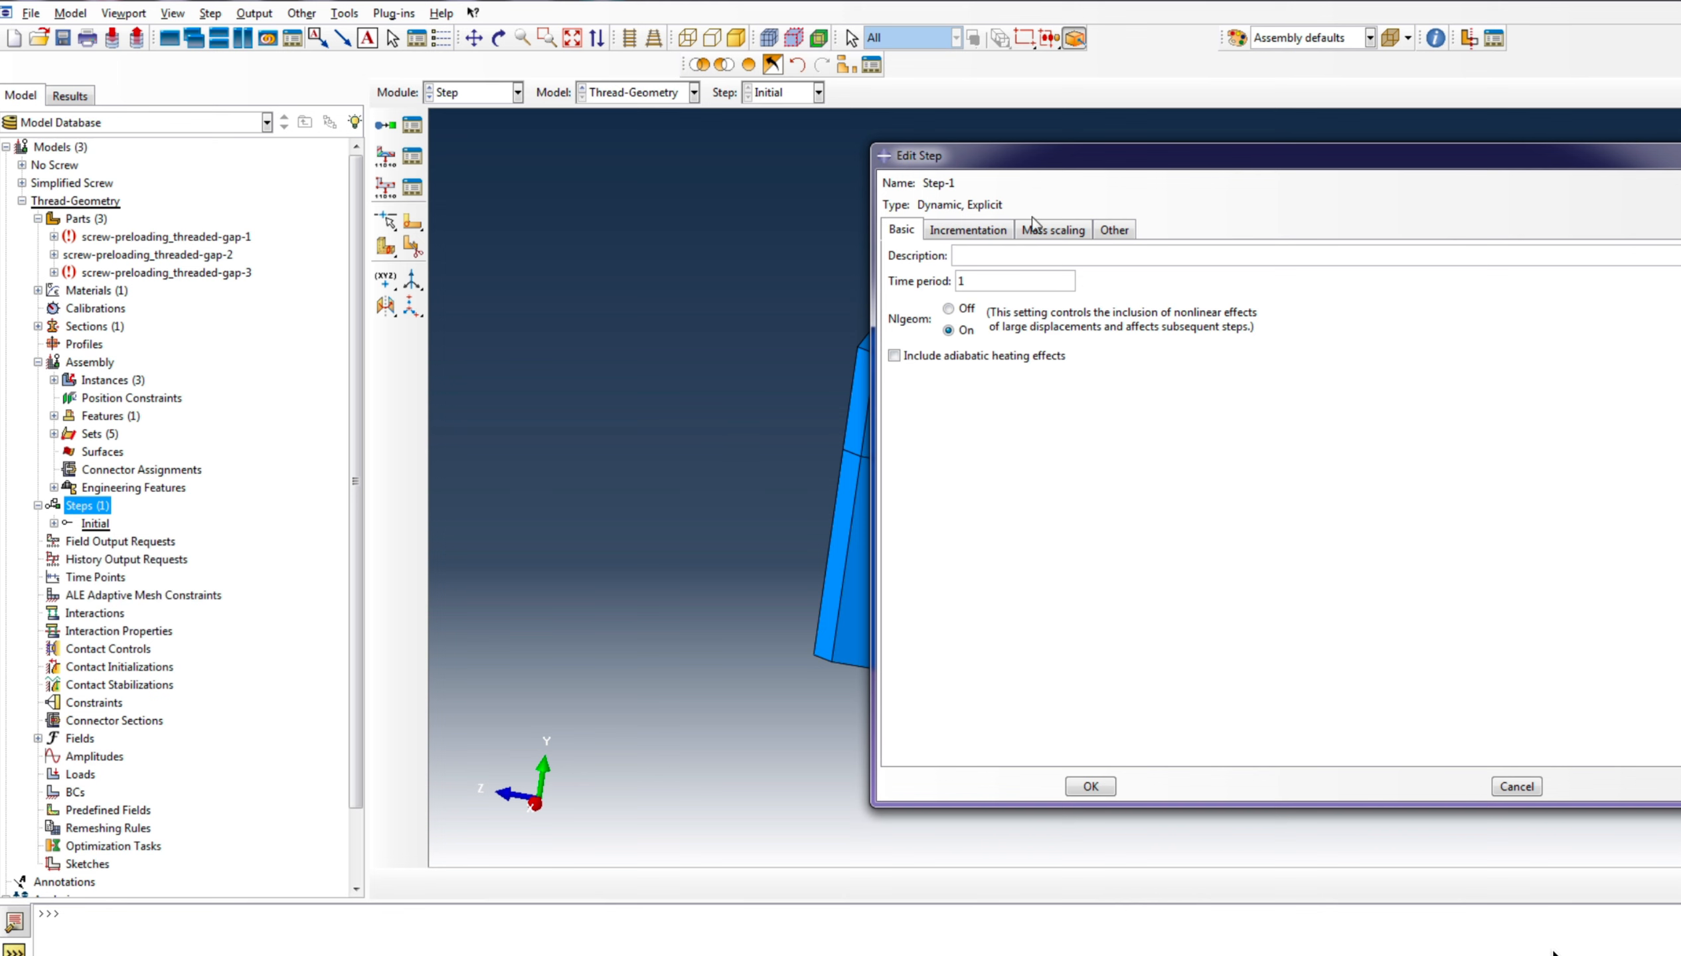
# Add semi-automatic mass scaling for the whole model at the beginning of Step-1, with a target time increment of 5e-07 and no scale factor
pyautogui.click(1053, 229)
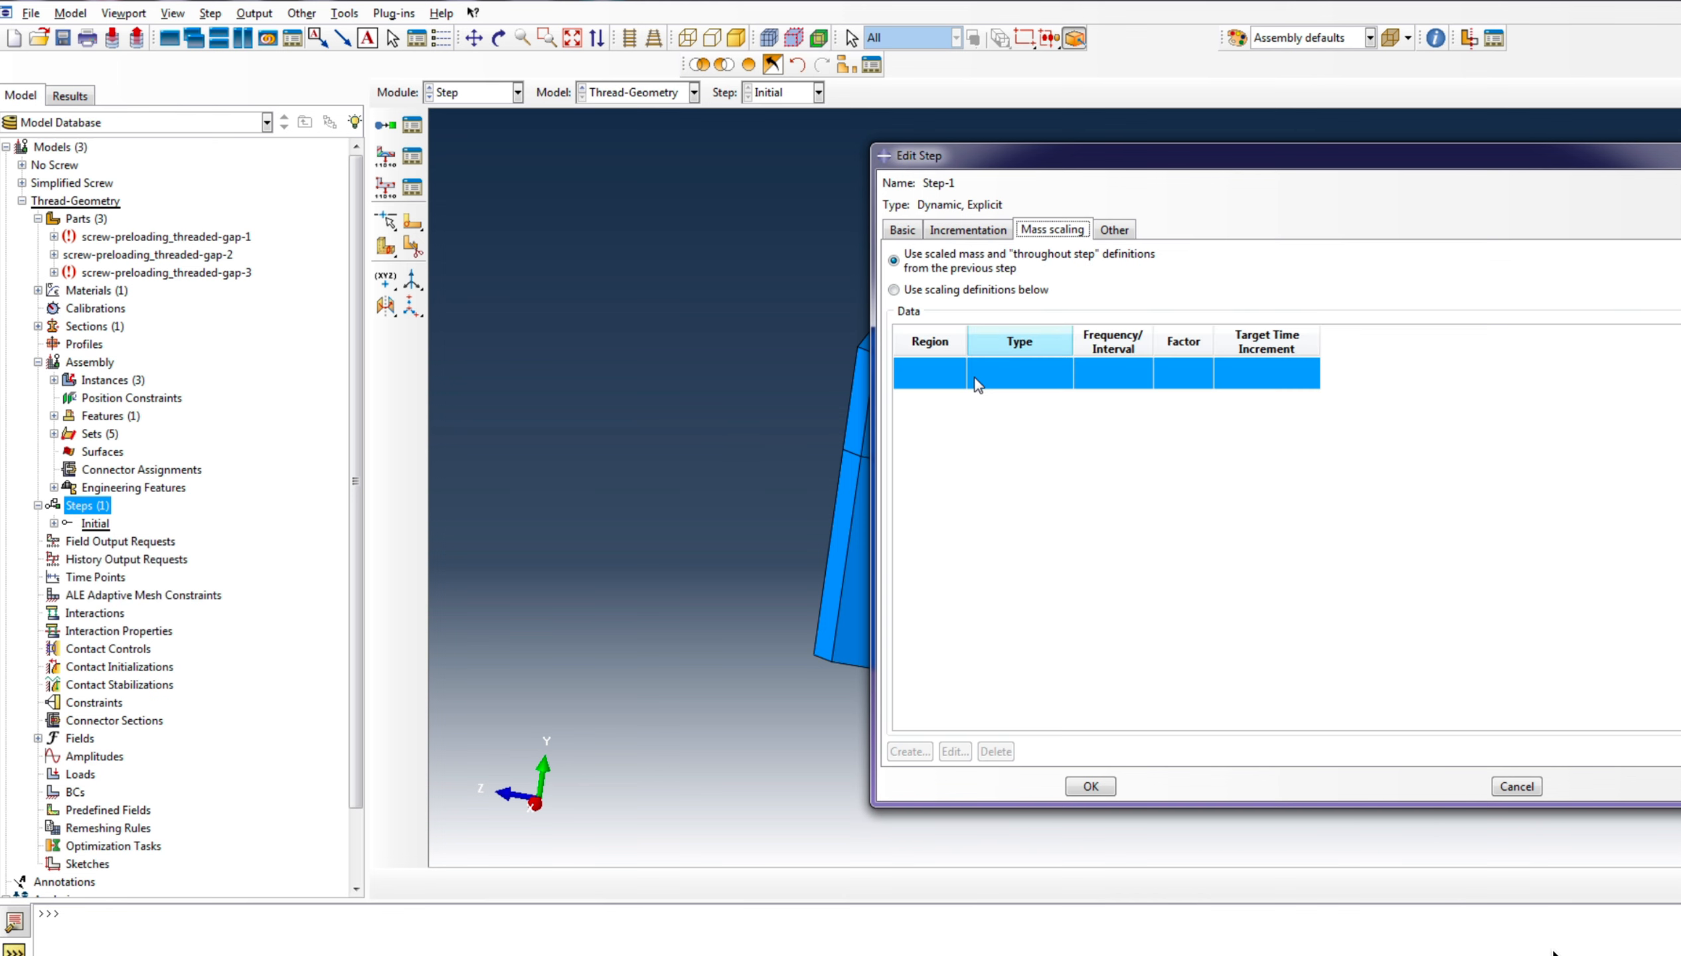
pyautogui.click(894, 290)
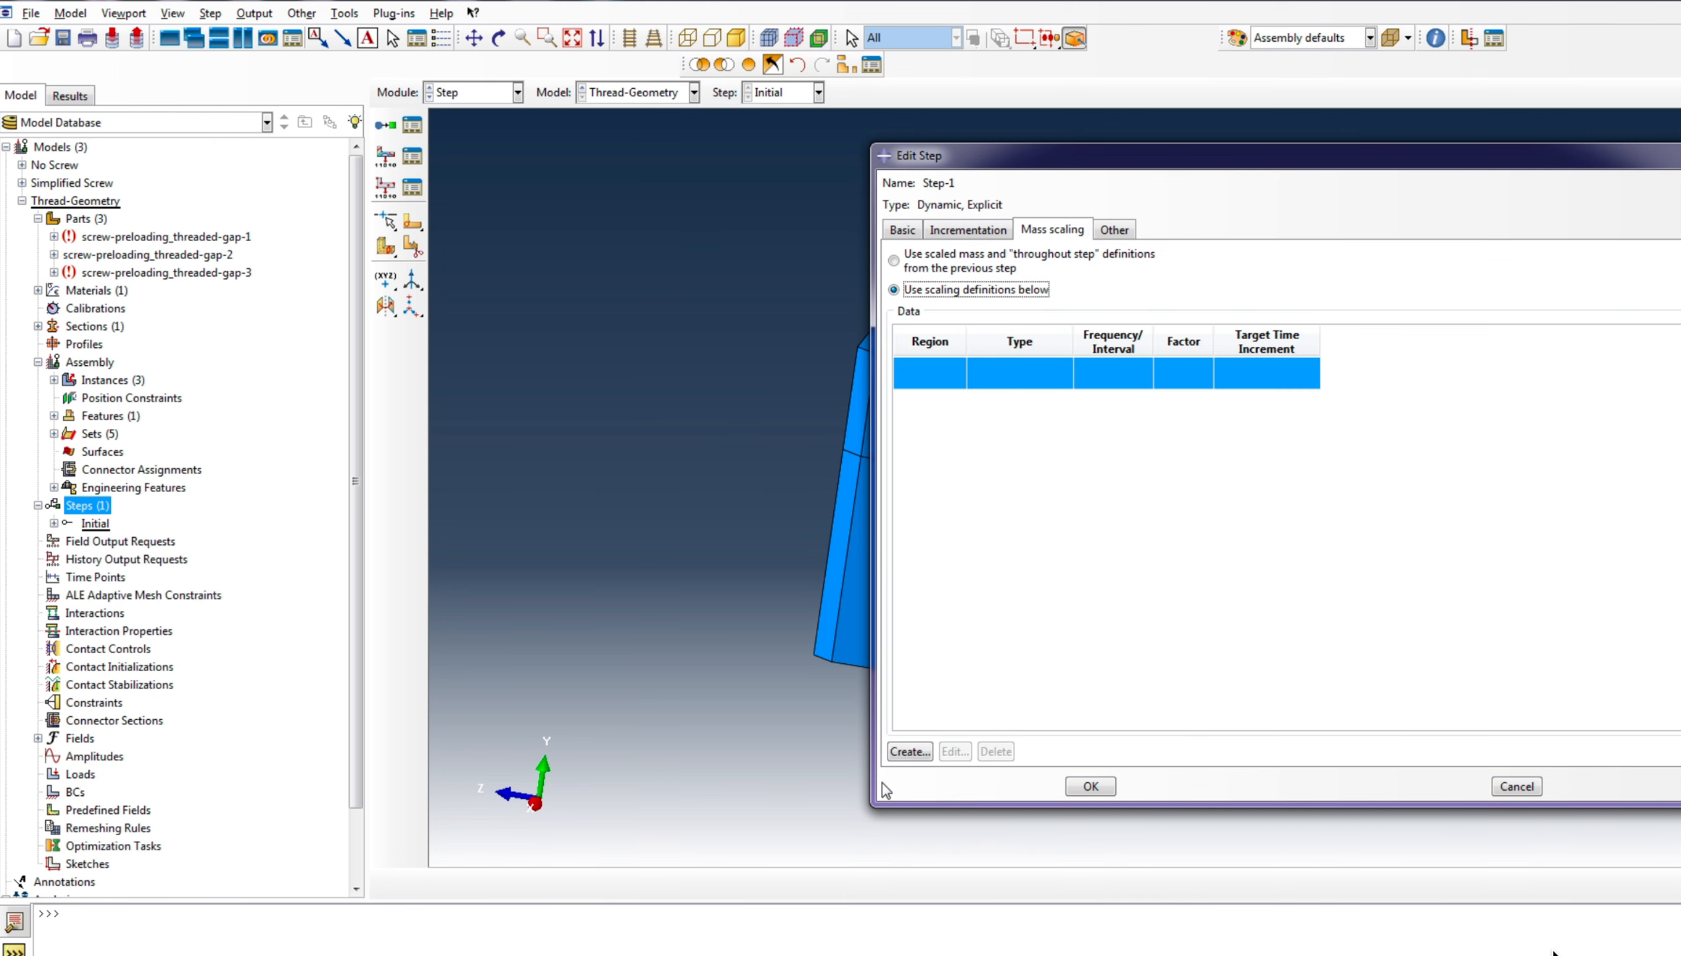
pyautogui.click(912, 752)
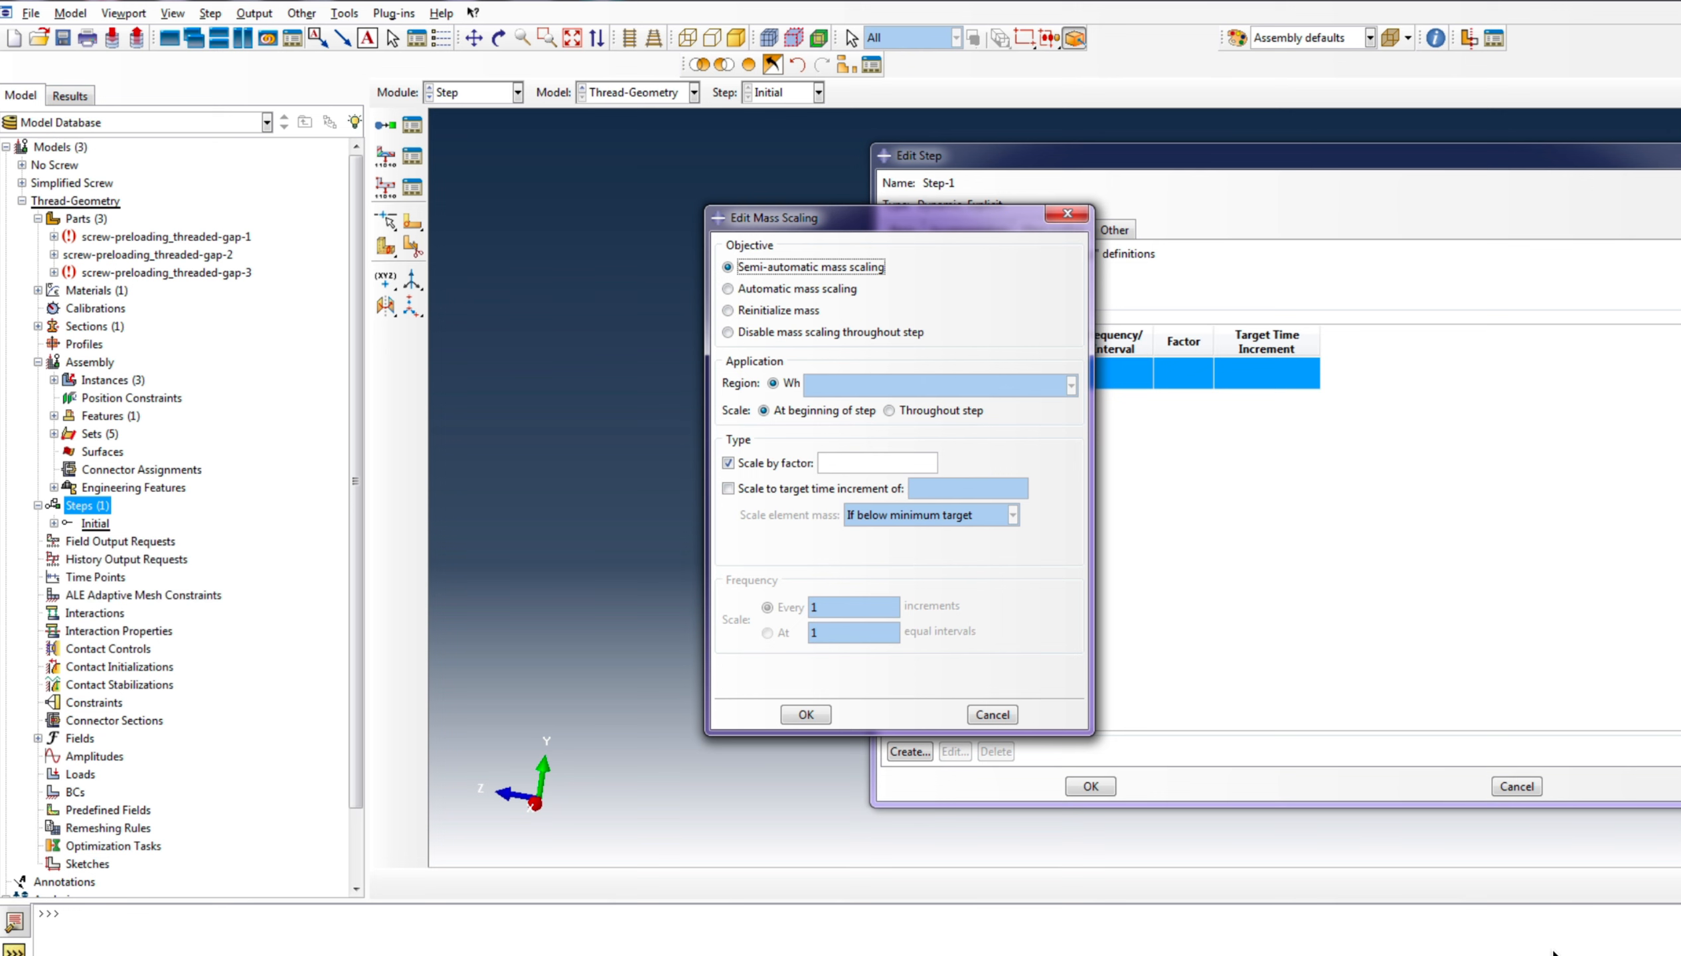
pyautogui.click(727, 488)
pyautogui.click(728, 463)
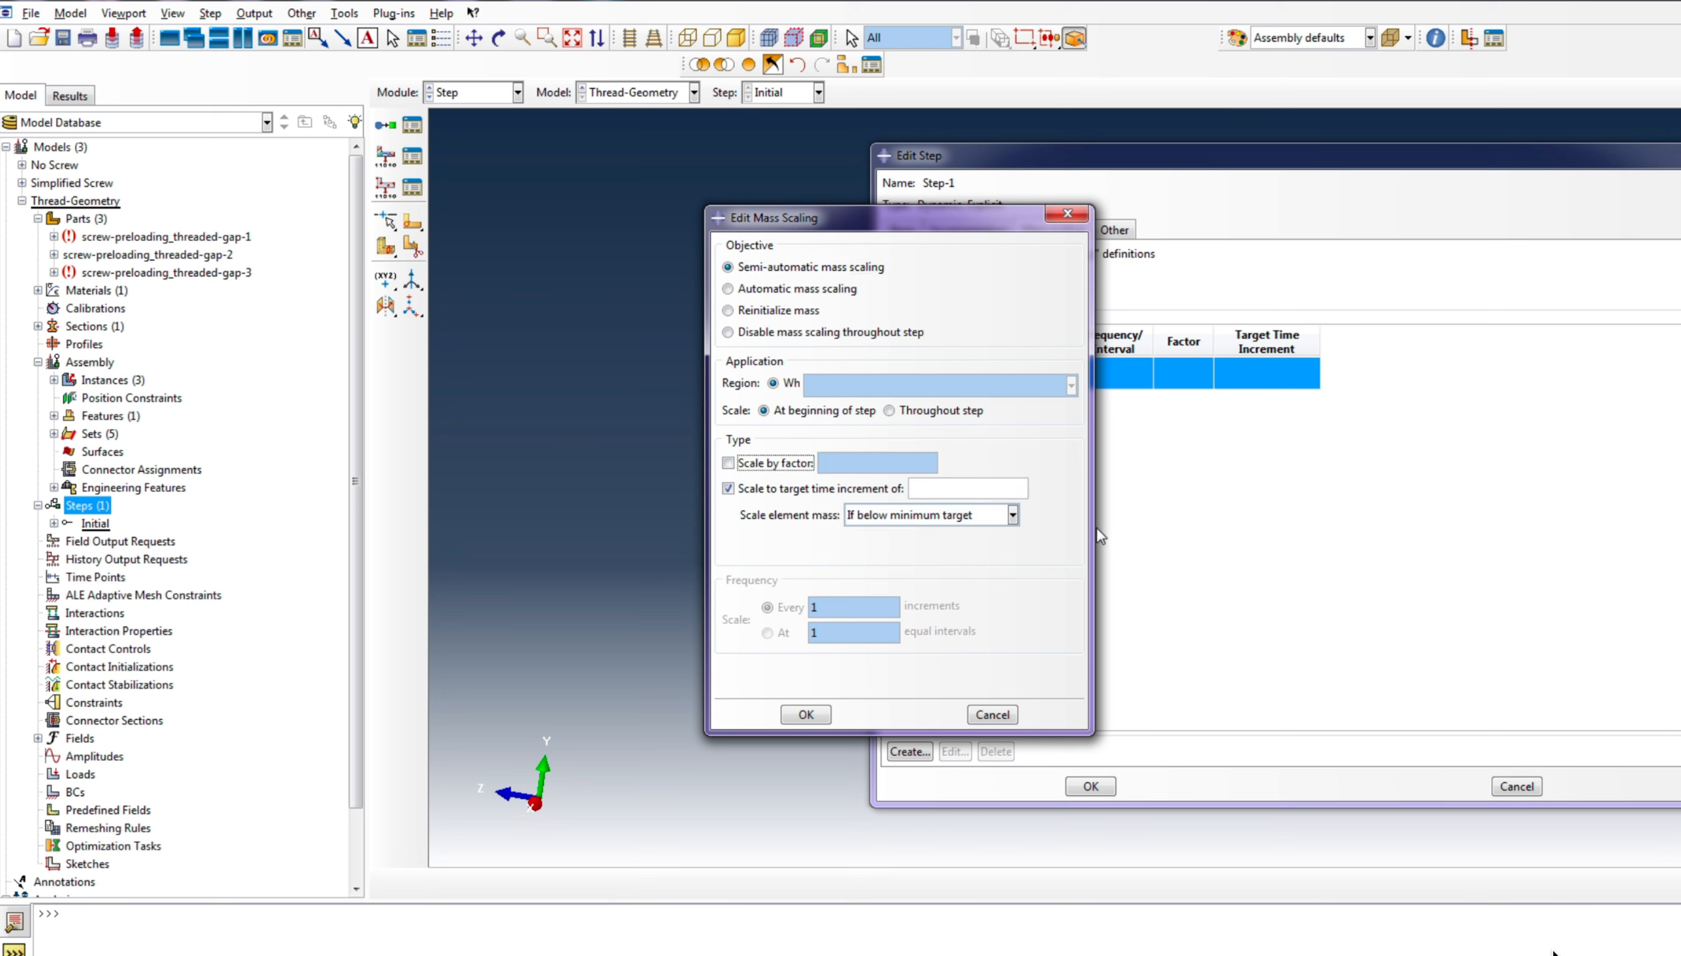
pyautogui.click(931, 489)
pyautogui.click(805, 714)
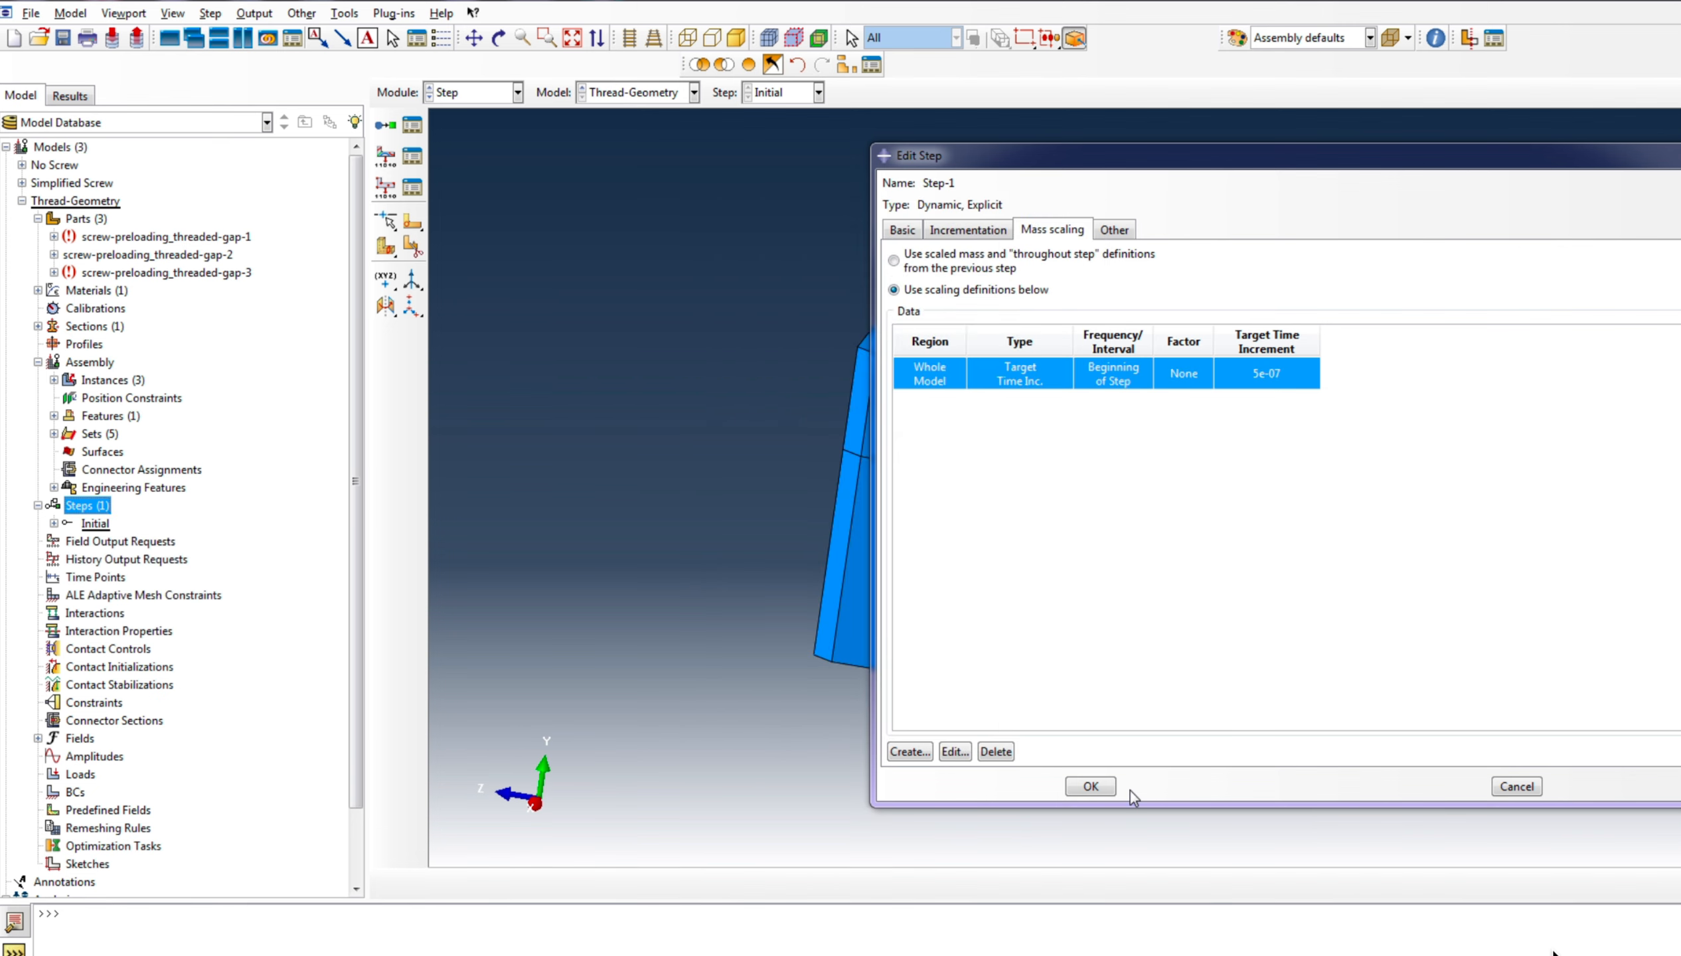
# Set the time period of Step-1 and save the step definition
pyautogui.click(900, 227)
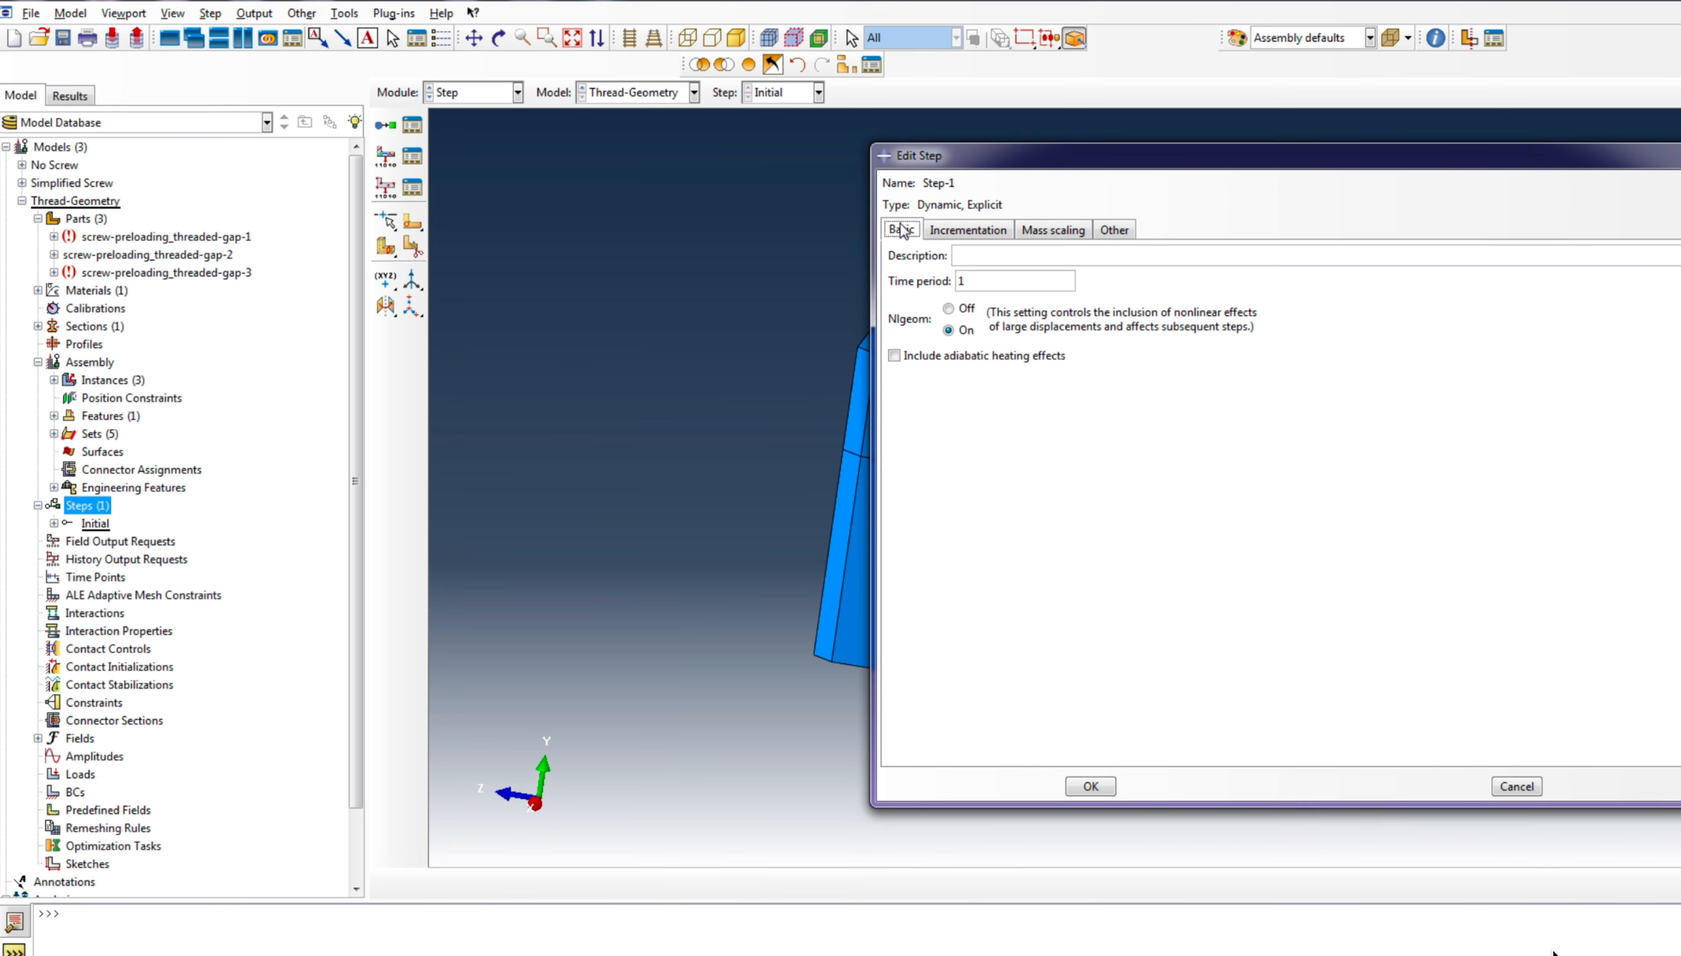
pyautogui.click(978, 283)
pyautogui.click(1093, 787)
pyautogui.scroll(2, 1232, 614)
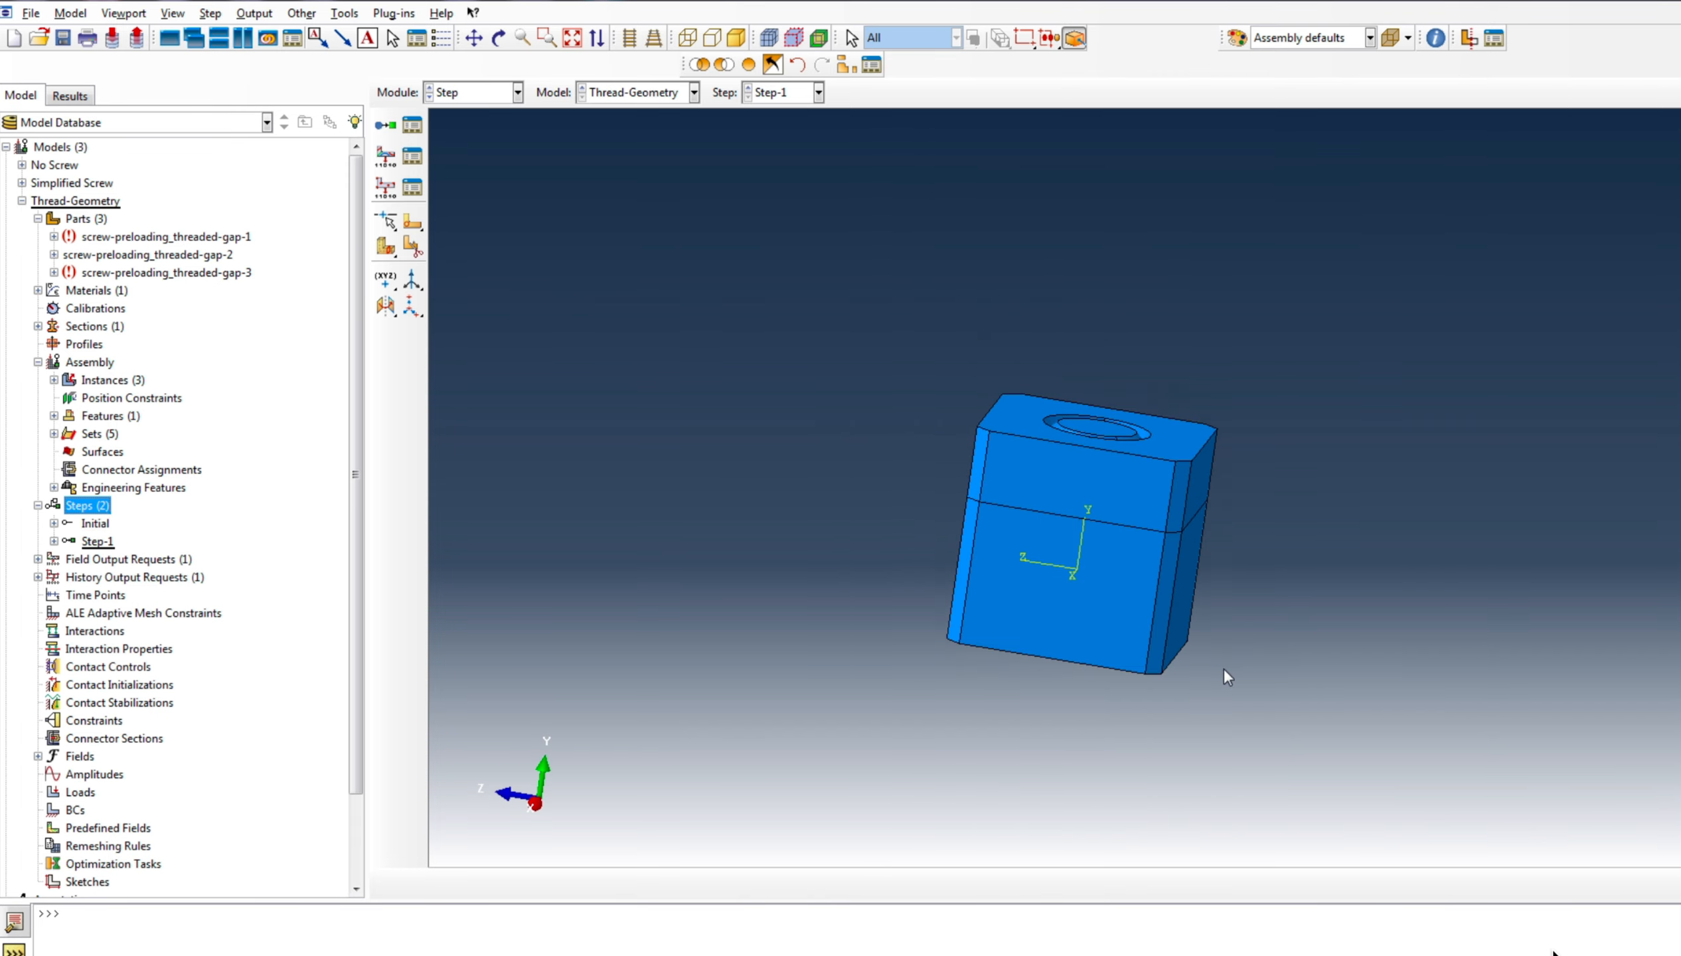
pyautogui.scroll(-1, 1011, 526)
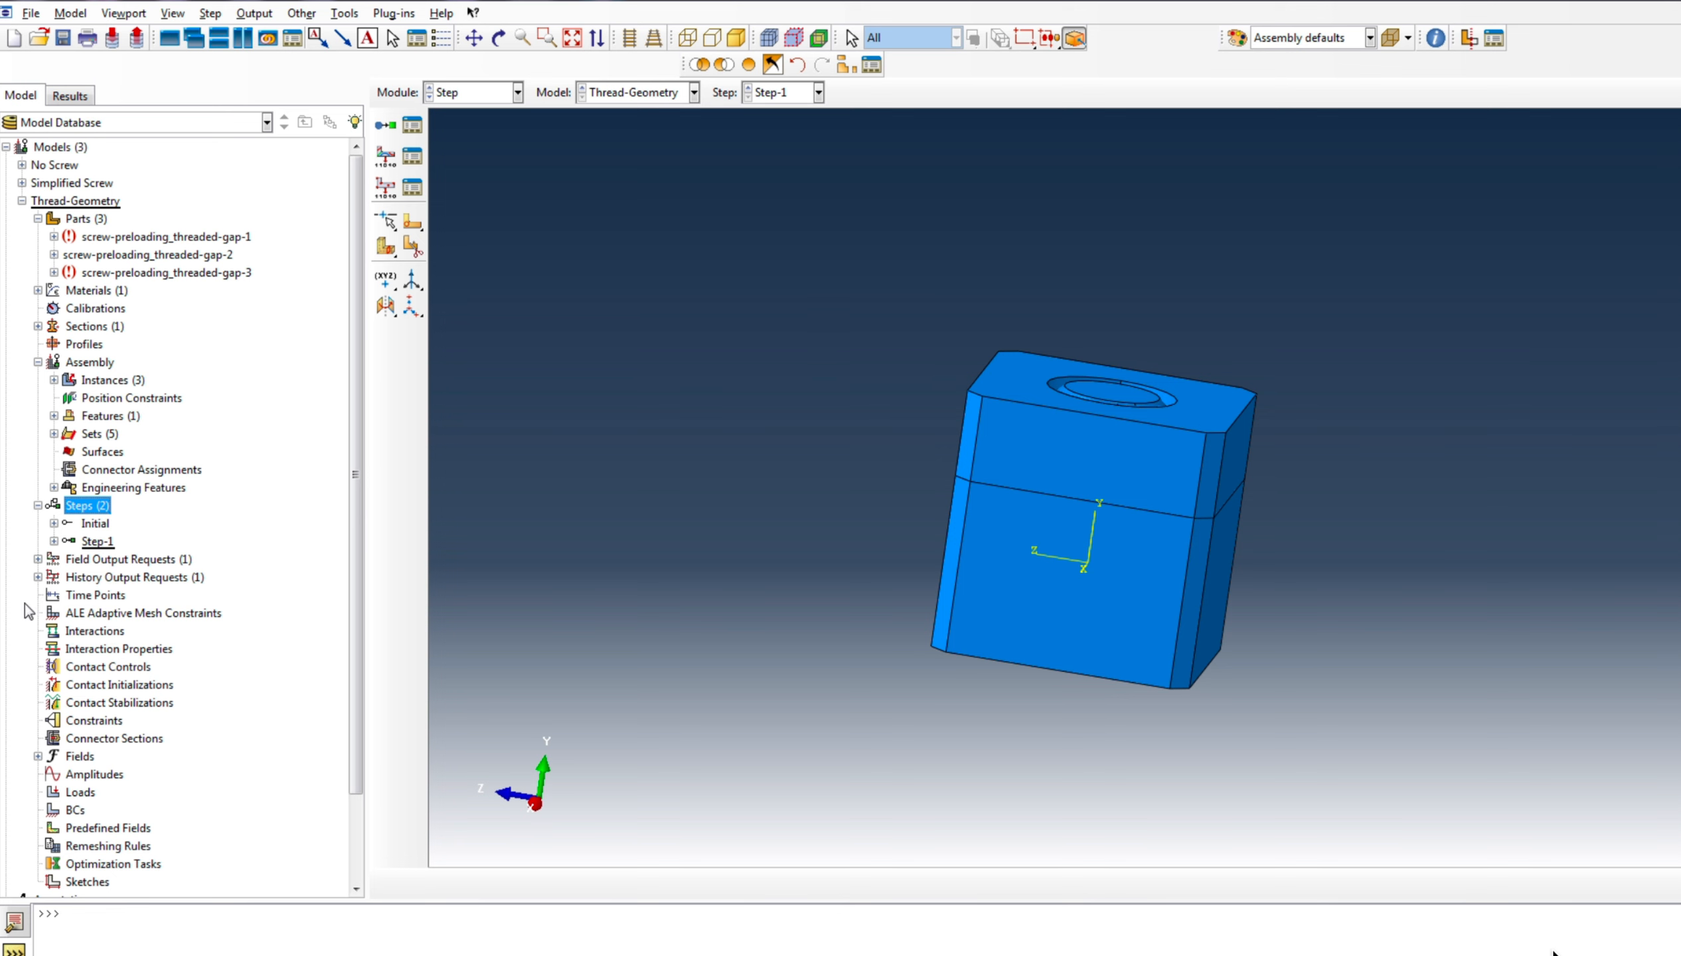
# Add DMASS, the percent change in mass due to mass scaling, to the history output request H-Output-1
pyautogui.click(38, 577)
pyautogui.rightClick(80, 593)
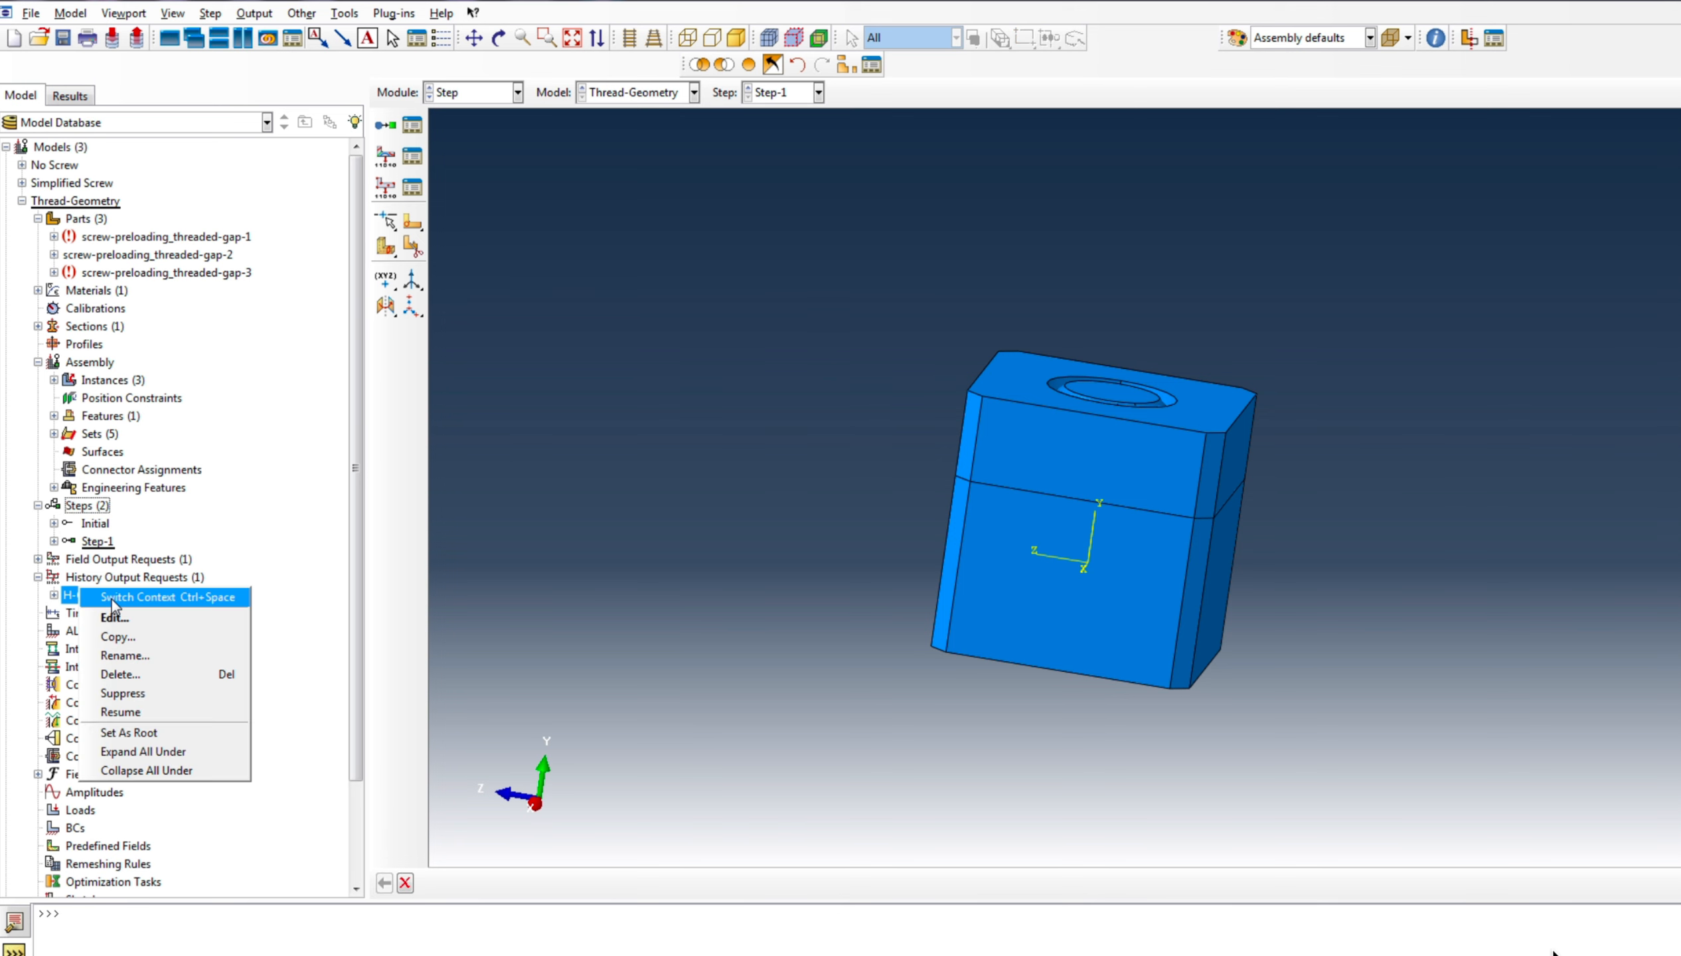
pyautogui.click(144, 618)
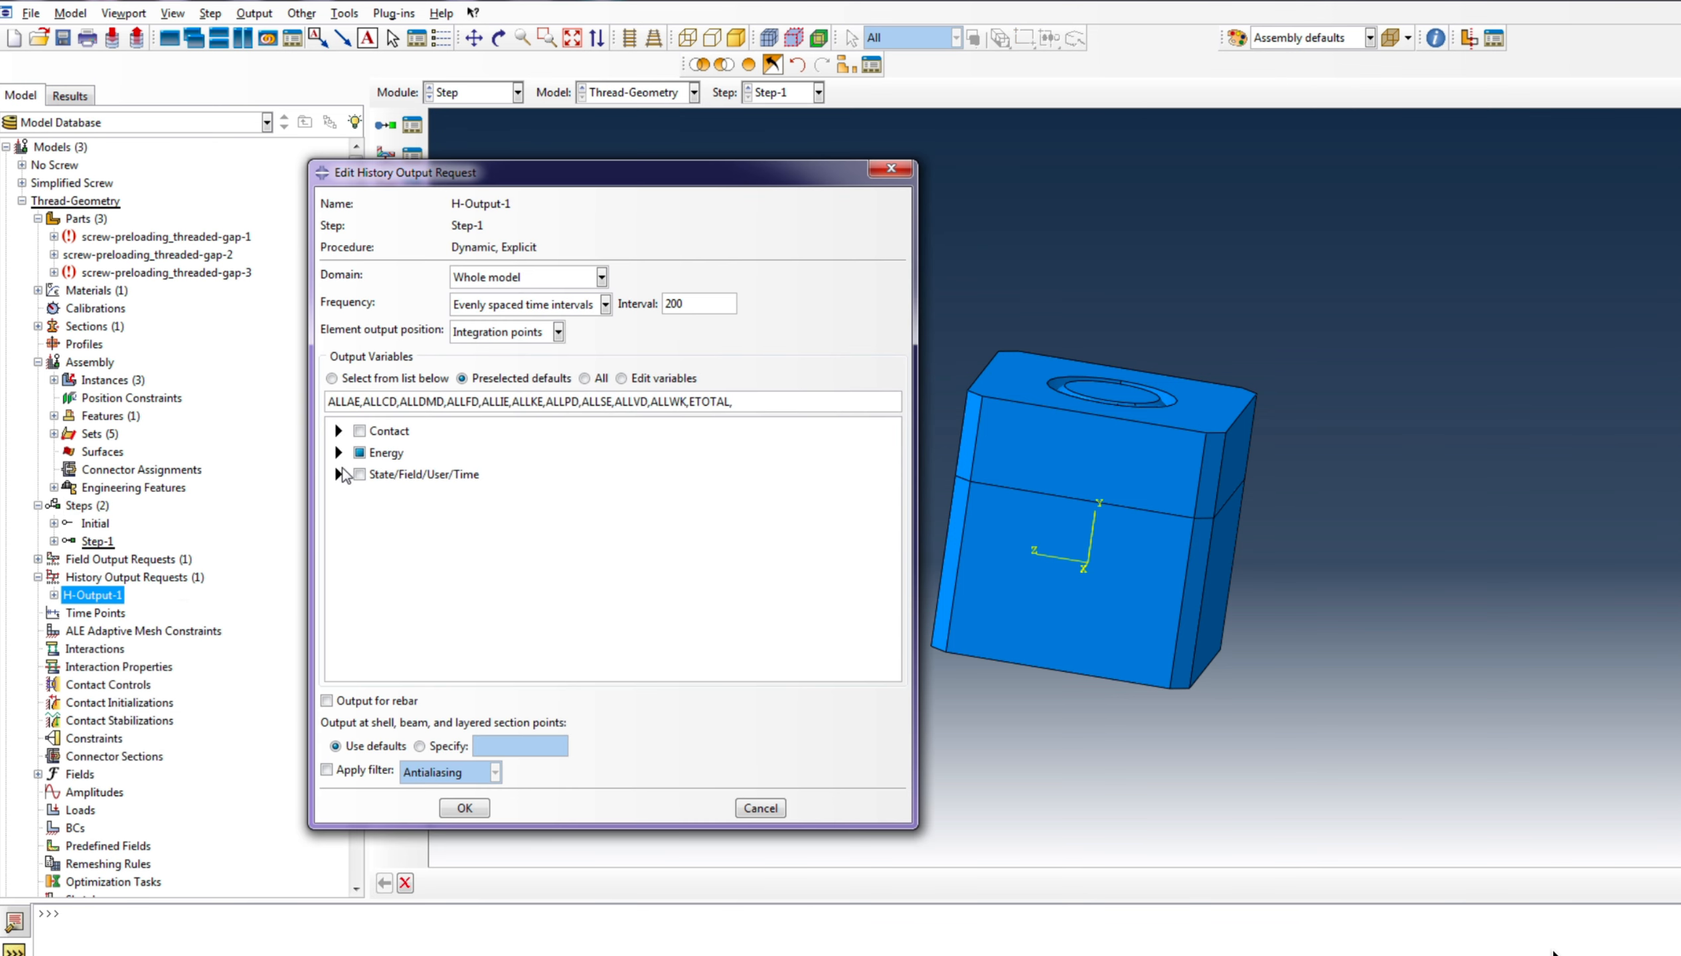
pyautogui.click(337, 474)
pyautogui.click(381, 510)
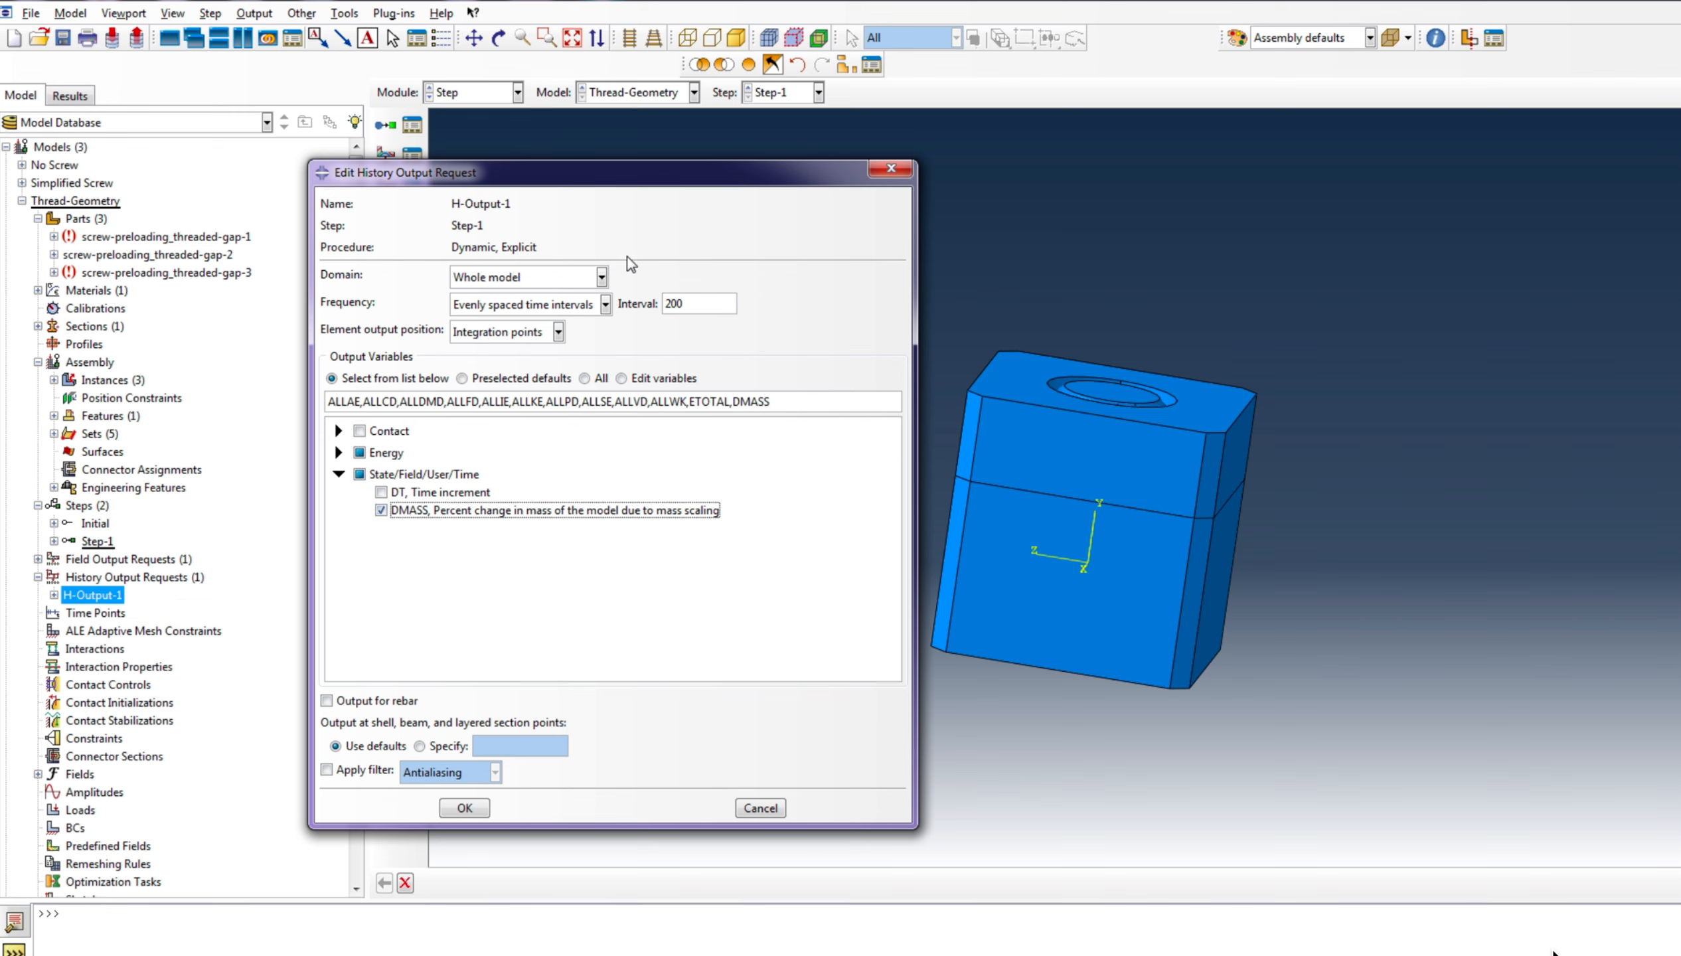
# Try to set the evenly spaced time interval of H-Output-1 to 0.001
pyautogui.click(587, 305)
pyautogui.click(702, 303)
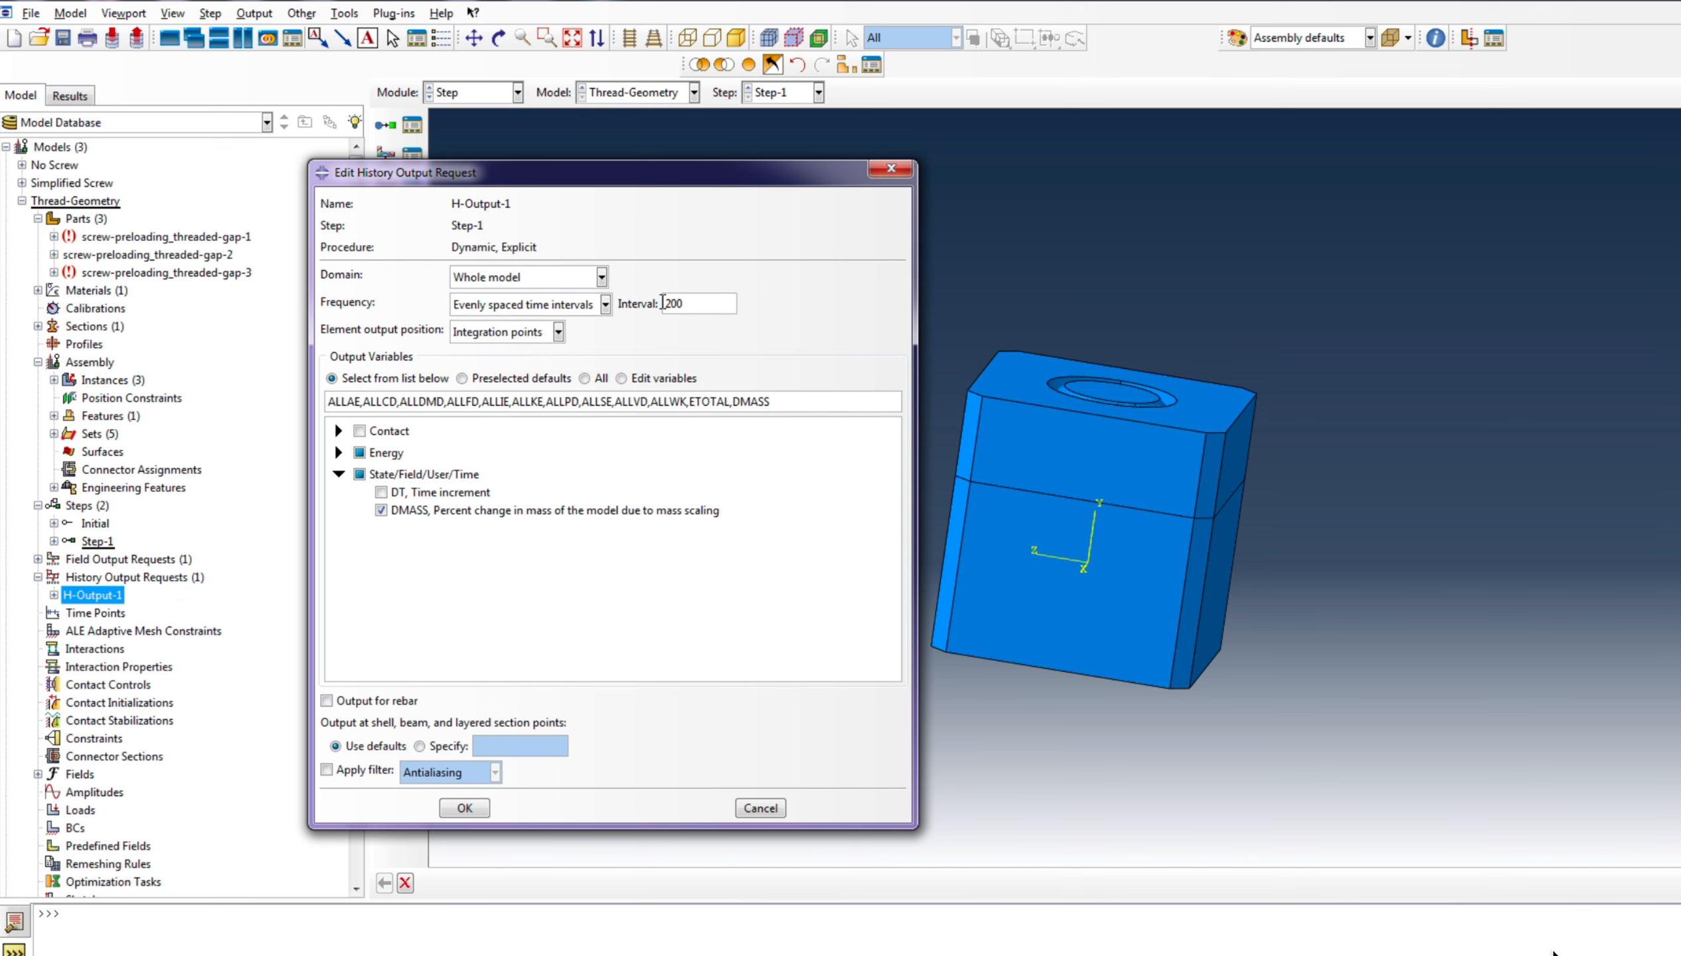
pyautogui.doubleClick(702, 304)
pyautogui.write('0.001')
pyautogui.click(460, 808)
pyautogui.click(612, 539)
# Set the frequency of H-Output-1 to every x units of time with x at 0.001, and save the request
pyautogui.click(587, 304)
pyautogui.click(547, 360)
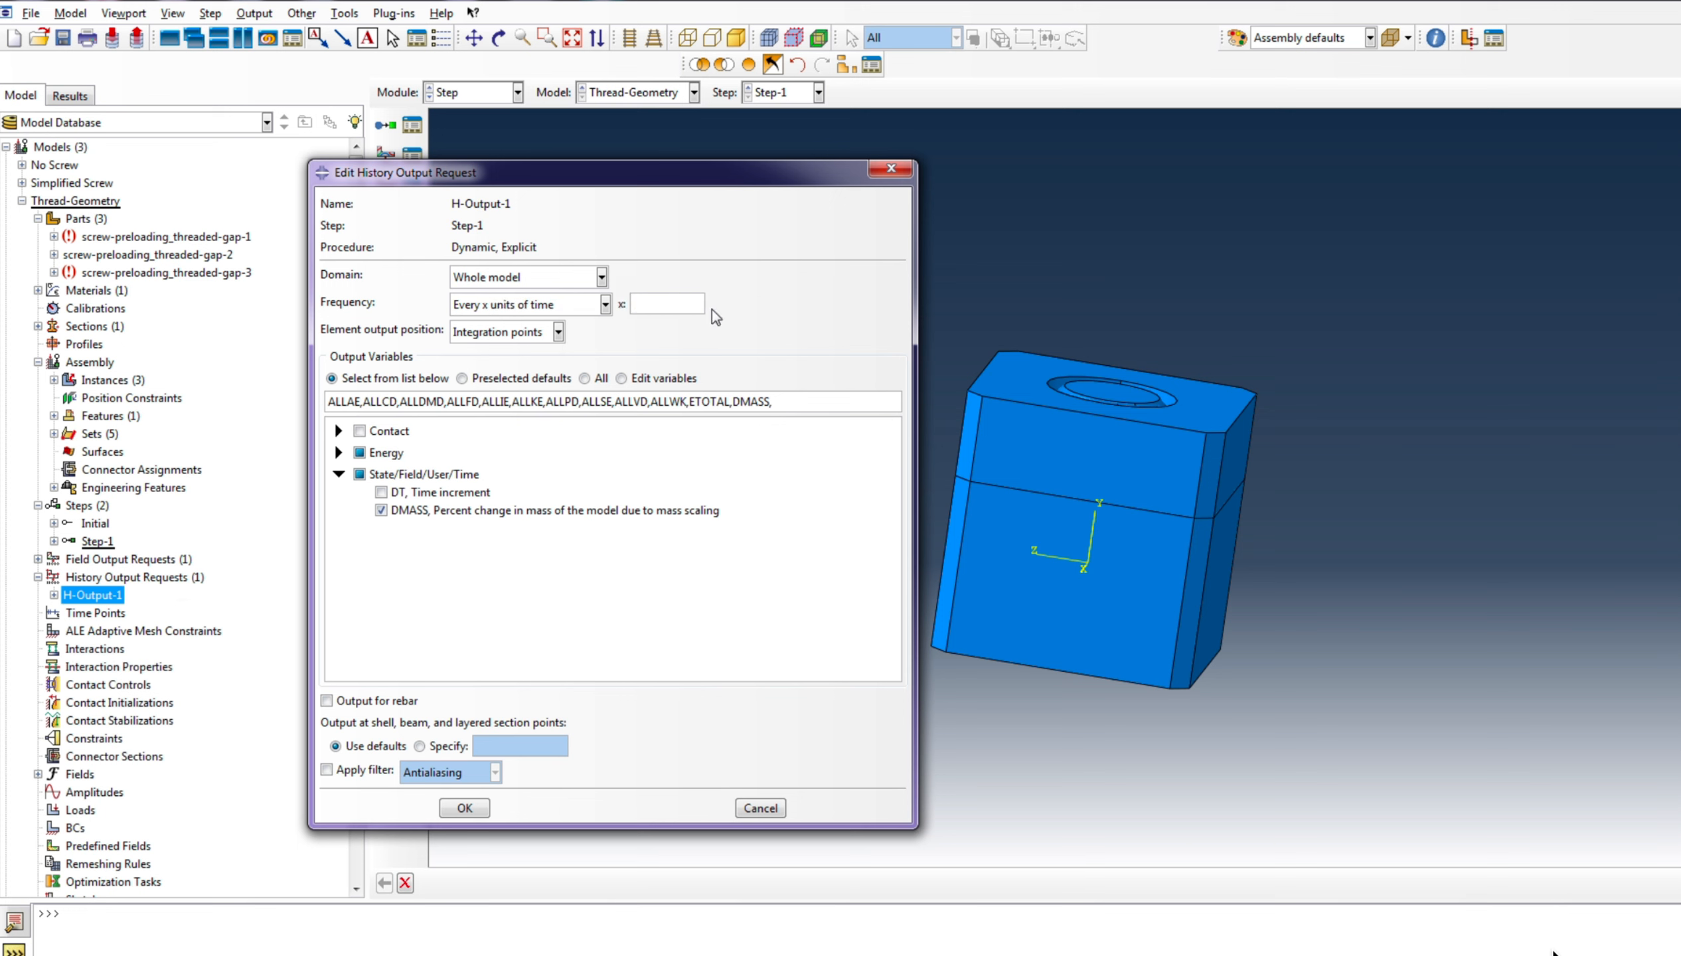
pyautogui.write('0.001')
pyautogui.click(459, 808)
# Edit the field output request F-Output-1 so it saves every x units of time with x at 0.001
pyautogui.click(38, 559)
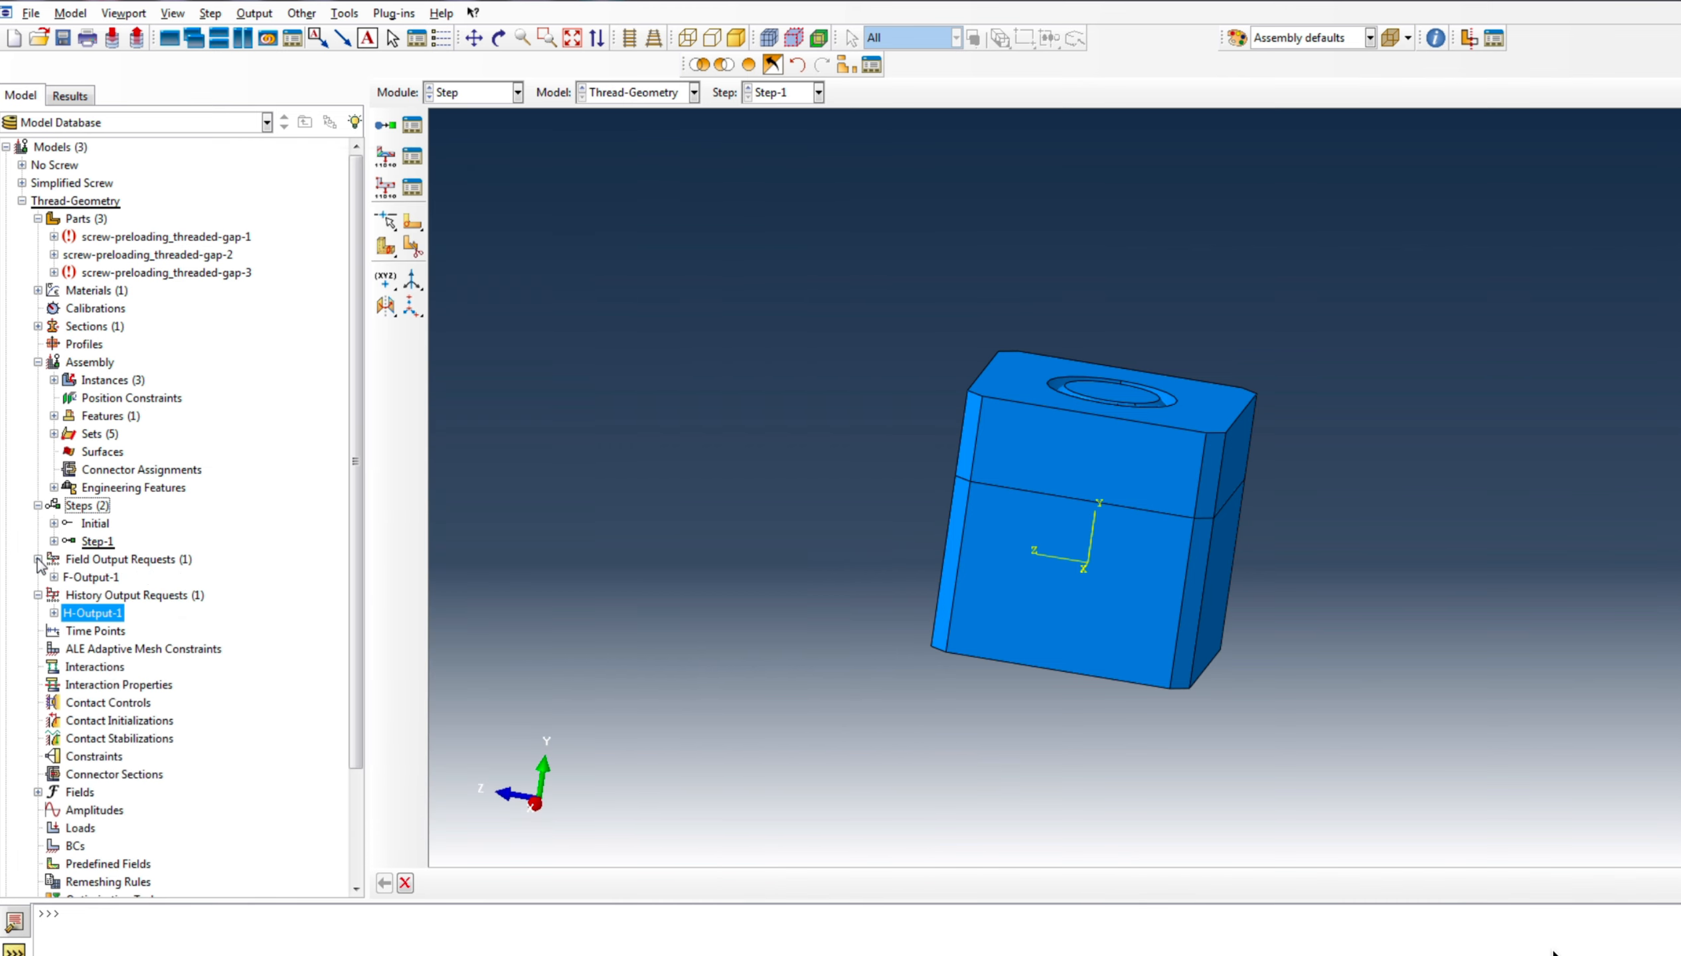
pyautogui.rightClick(73, 575)
pyautogui.click(120, 597)
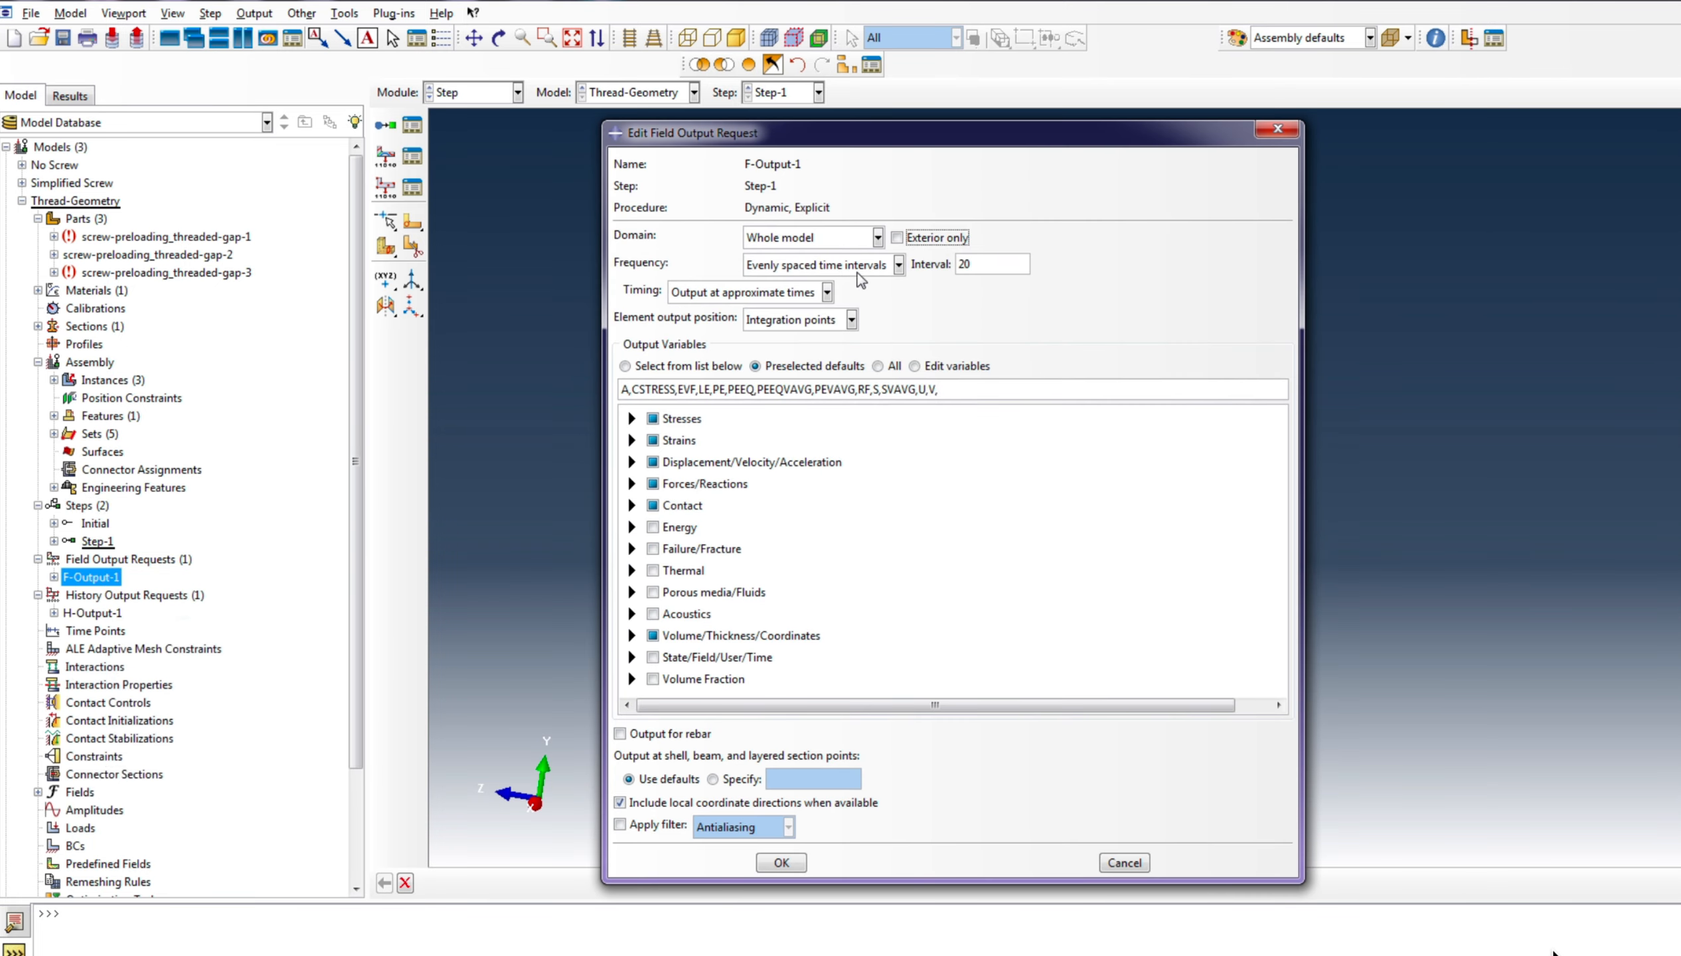
pyautogui.click(858, 272)
pyautogui.click(828, 341)
pyautogui.click(833, 270)
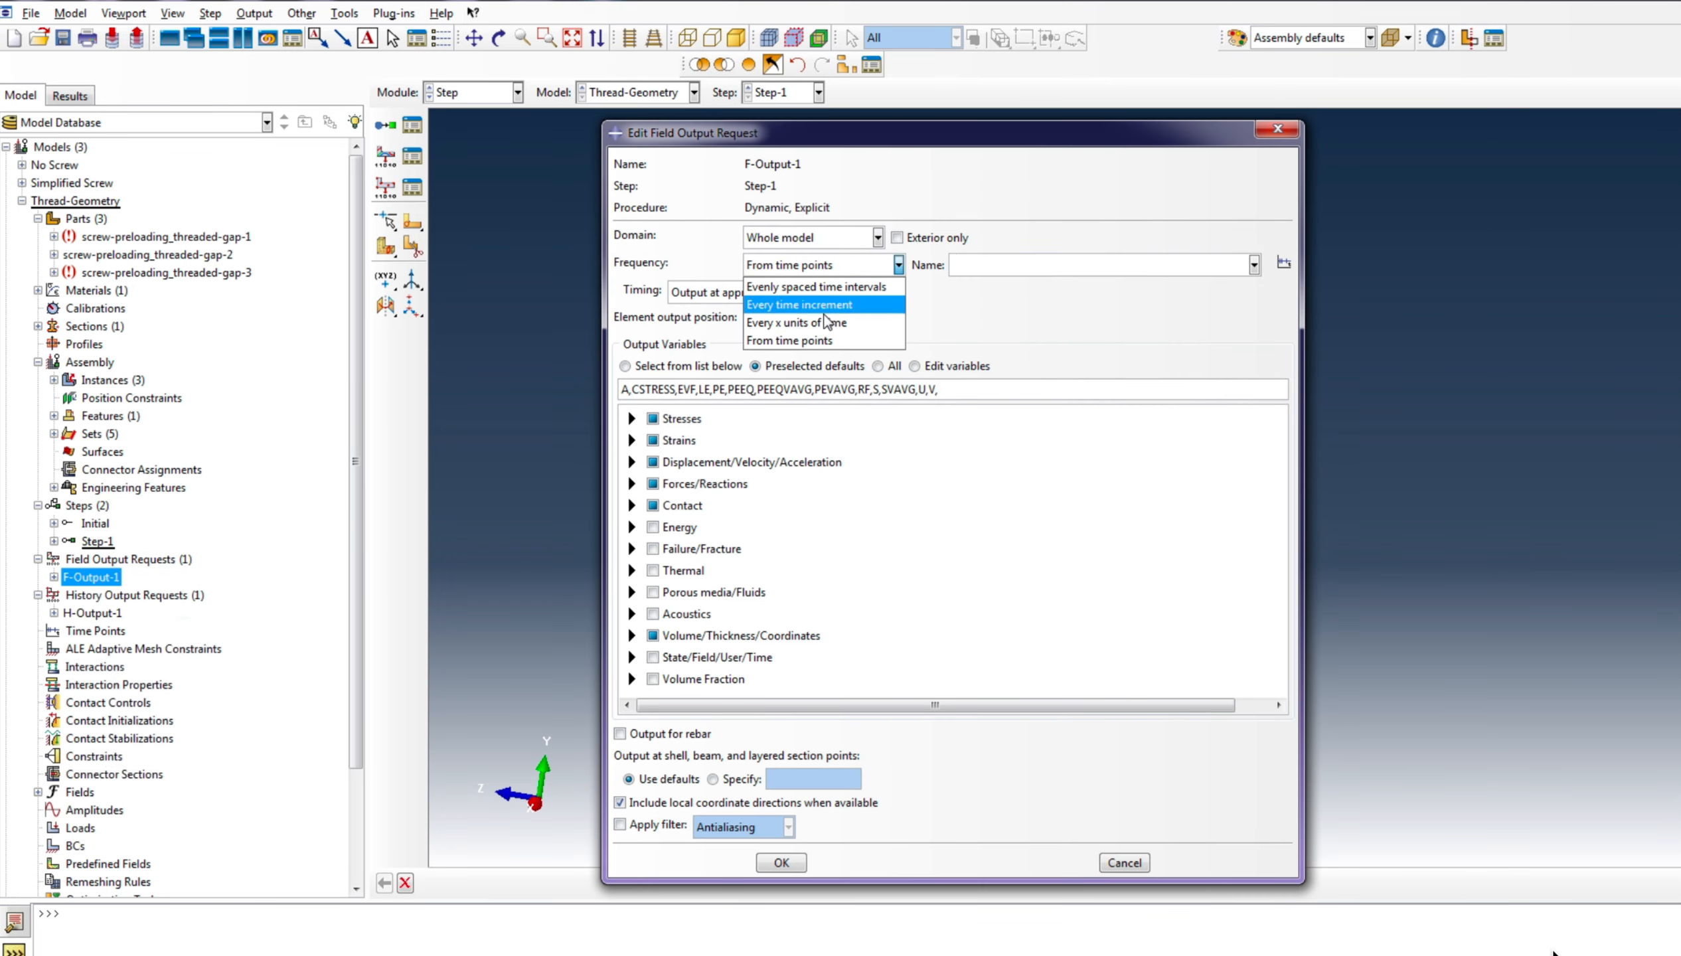
pyautogui.click(801, 323)
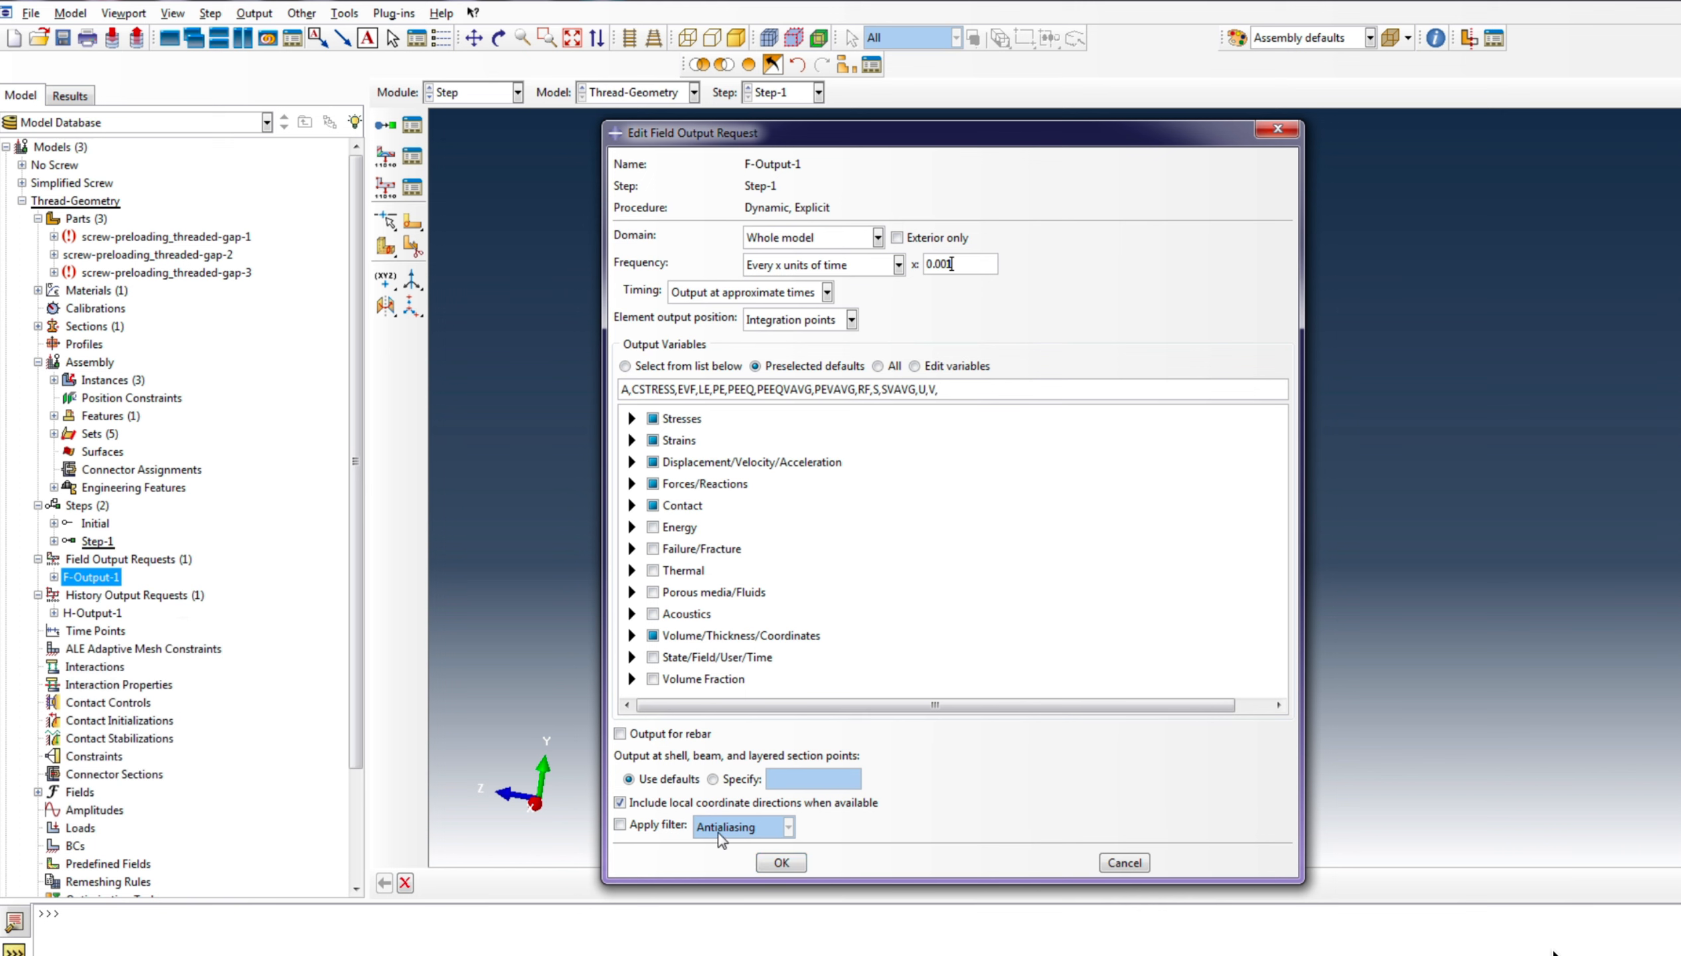
pyautogui.click(790, 863)
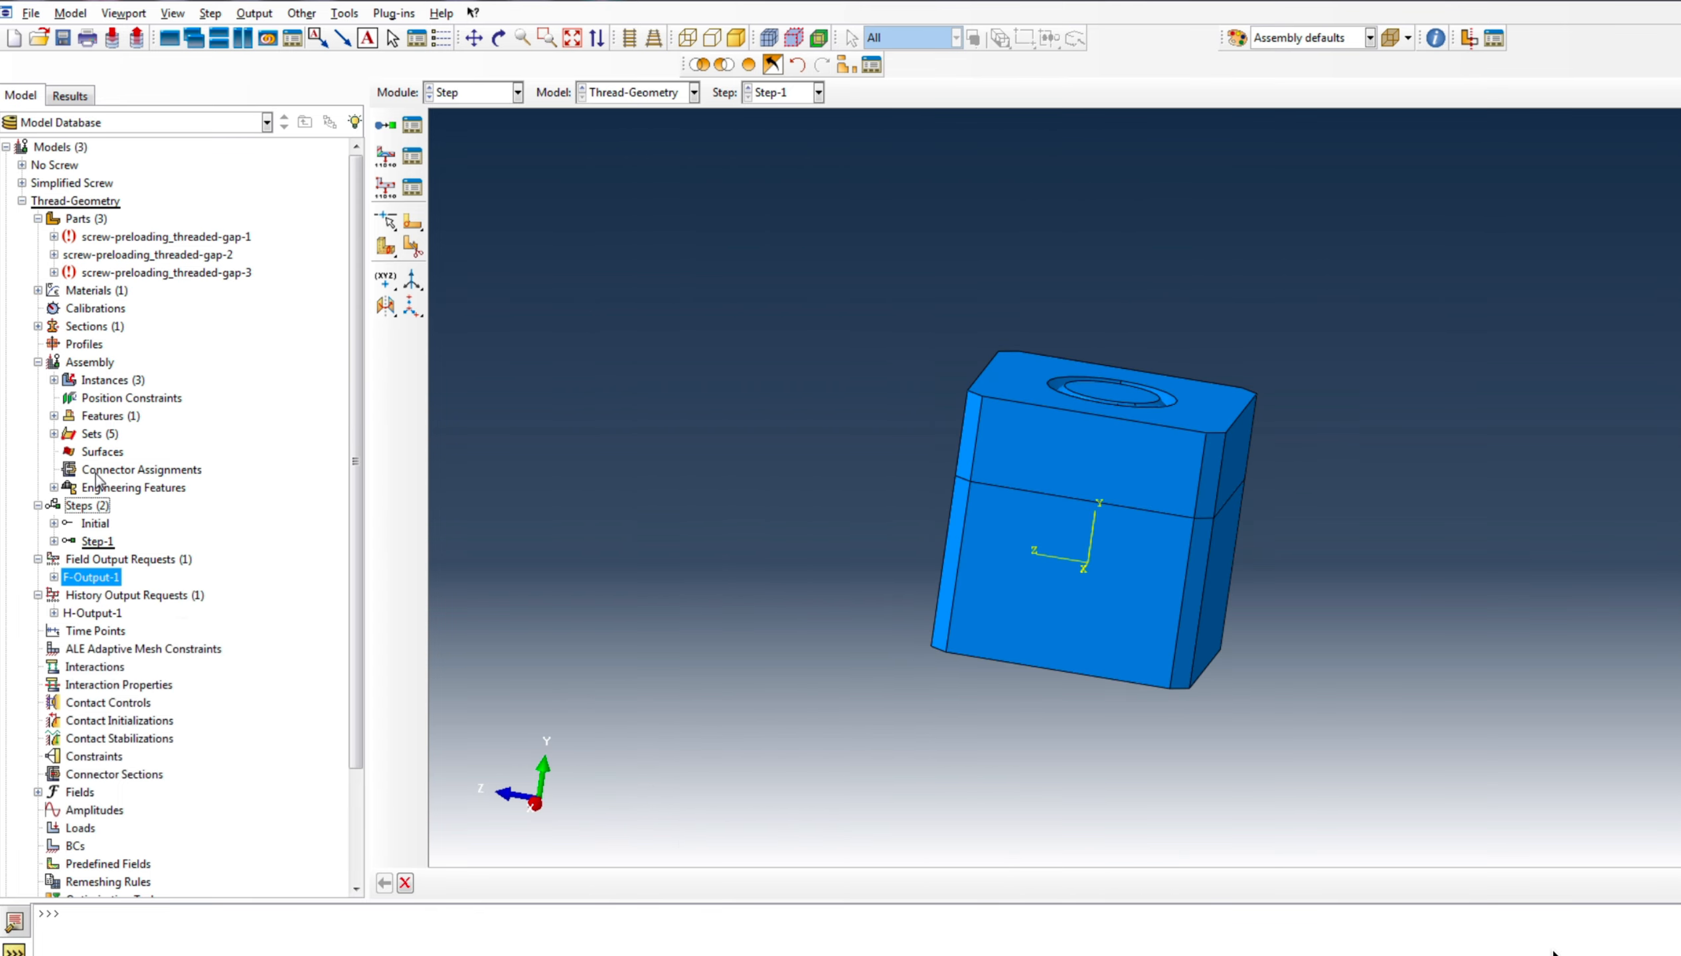
pyautogui.scroll(-4, 982, 350)
pyautogui.scroll(4, 767, 410)
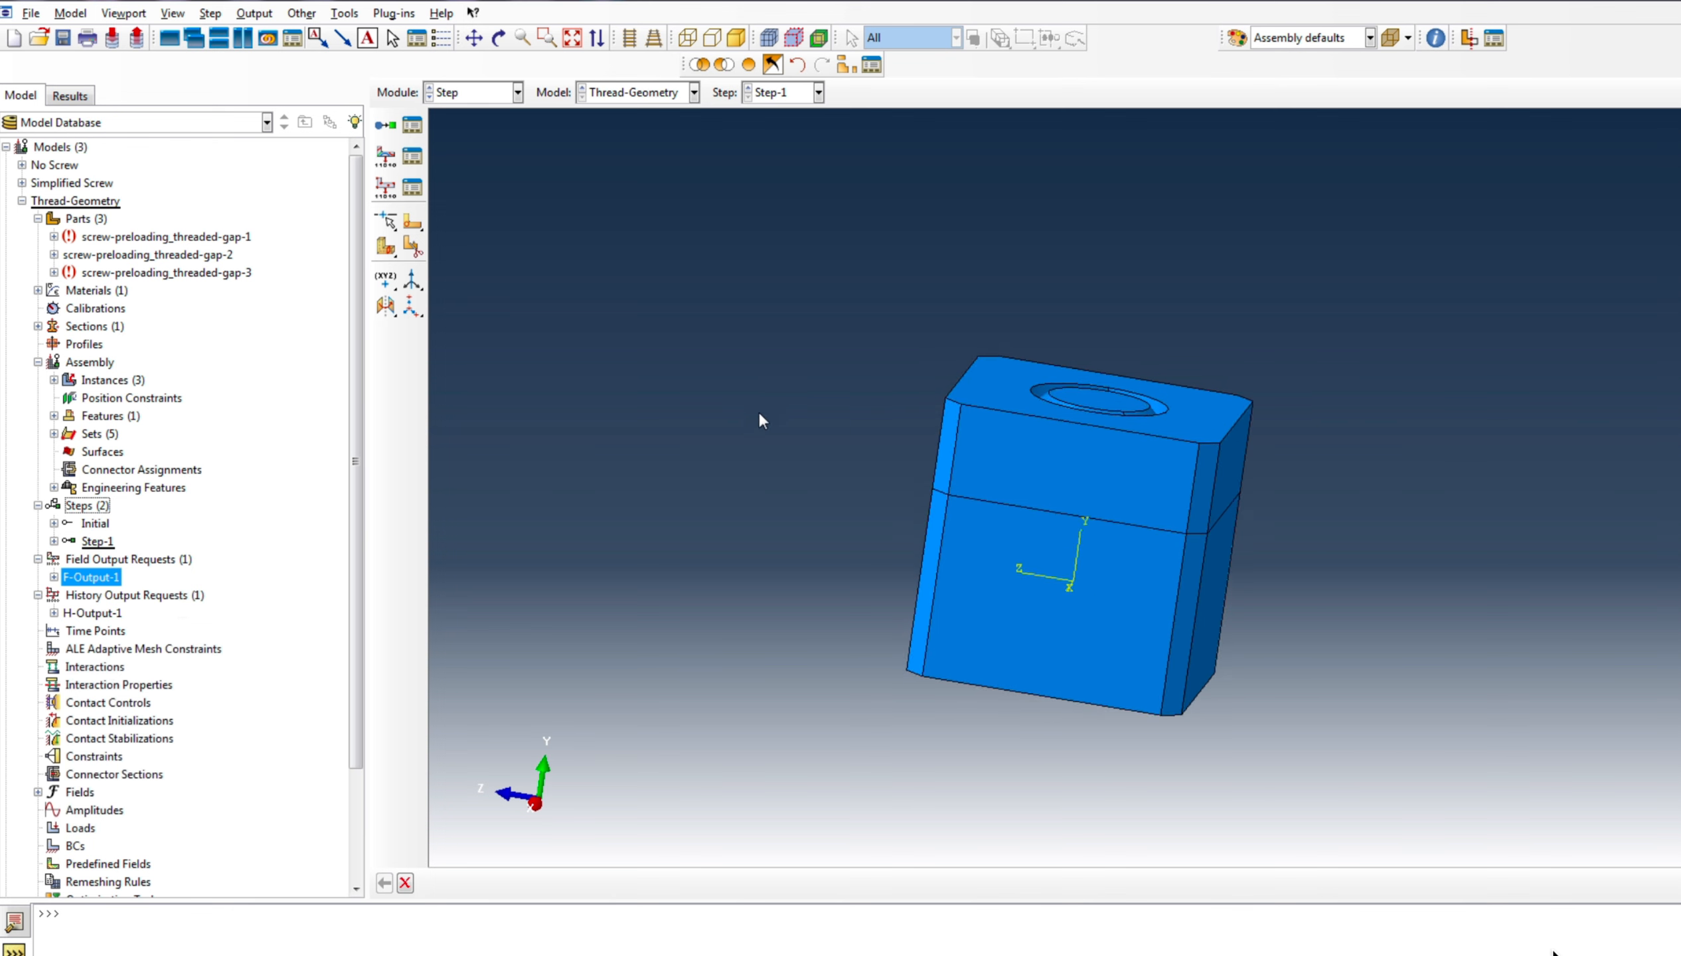
pyautogui.click(499, 38)
pyautogui.moveTo(1213, 417); pyautogui.dragTo(1118, 415)
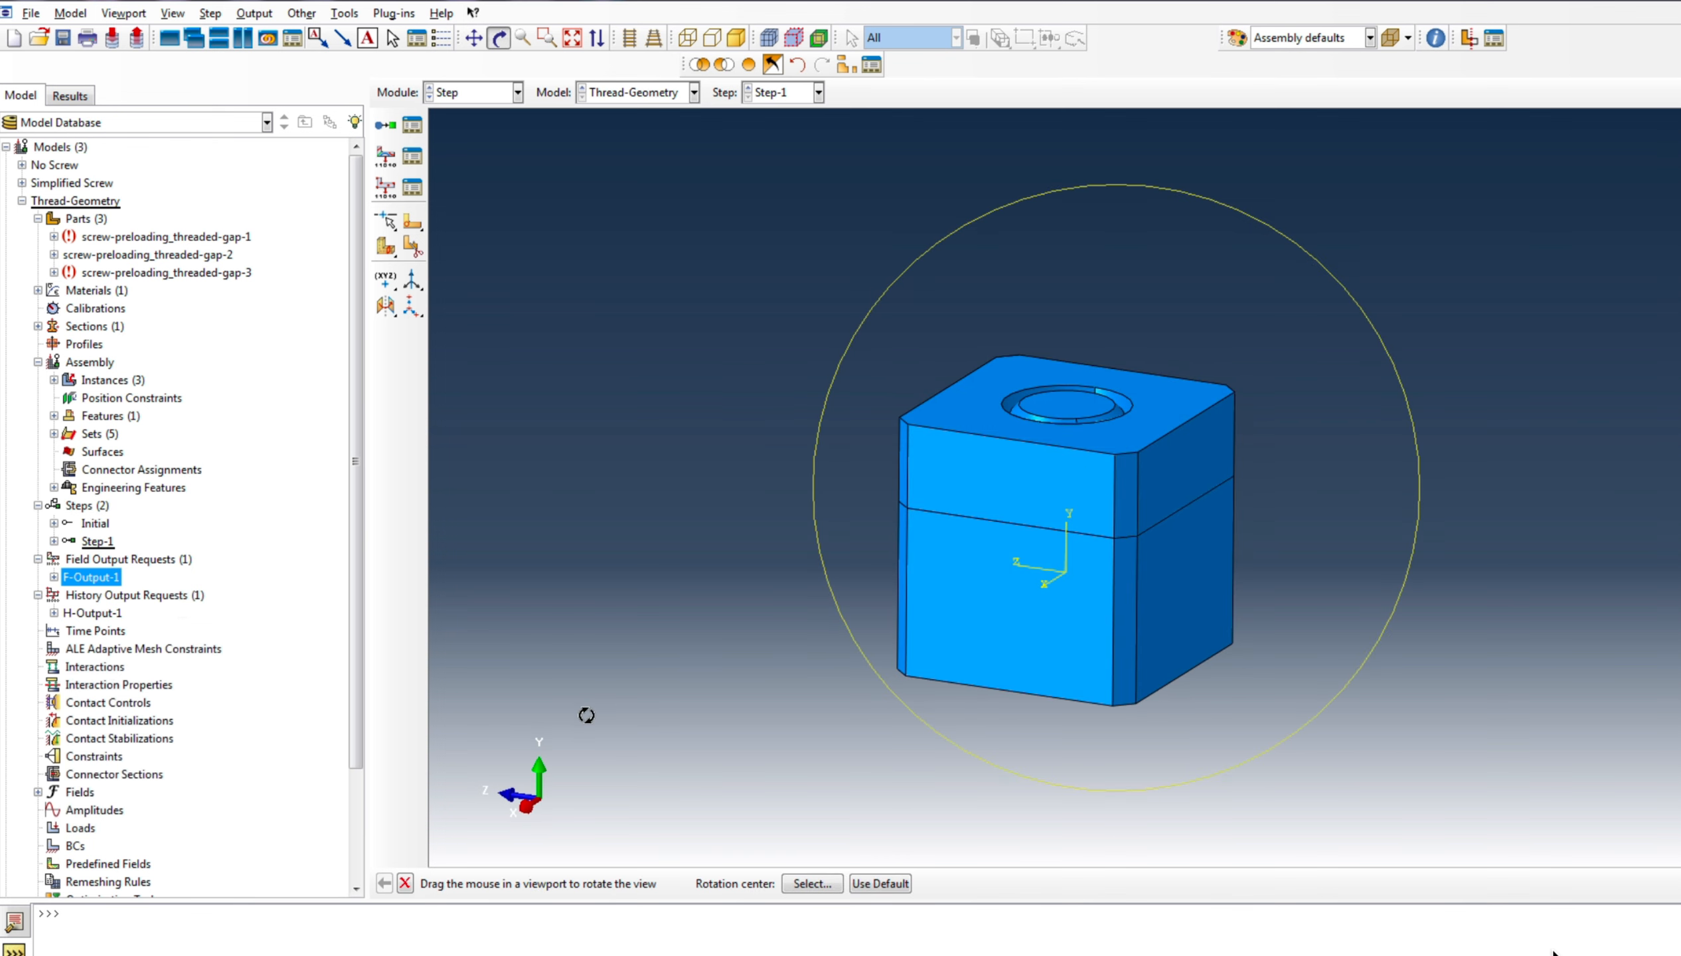
# Turn on a section view cut of the assembly to expose the screw's threaded interior and the gap
pyautogui.scroll(-2, 1207, 608)
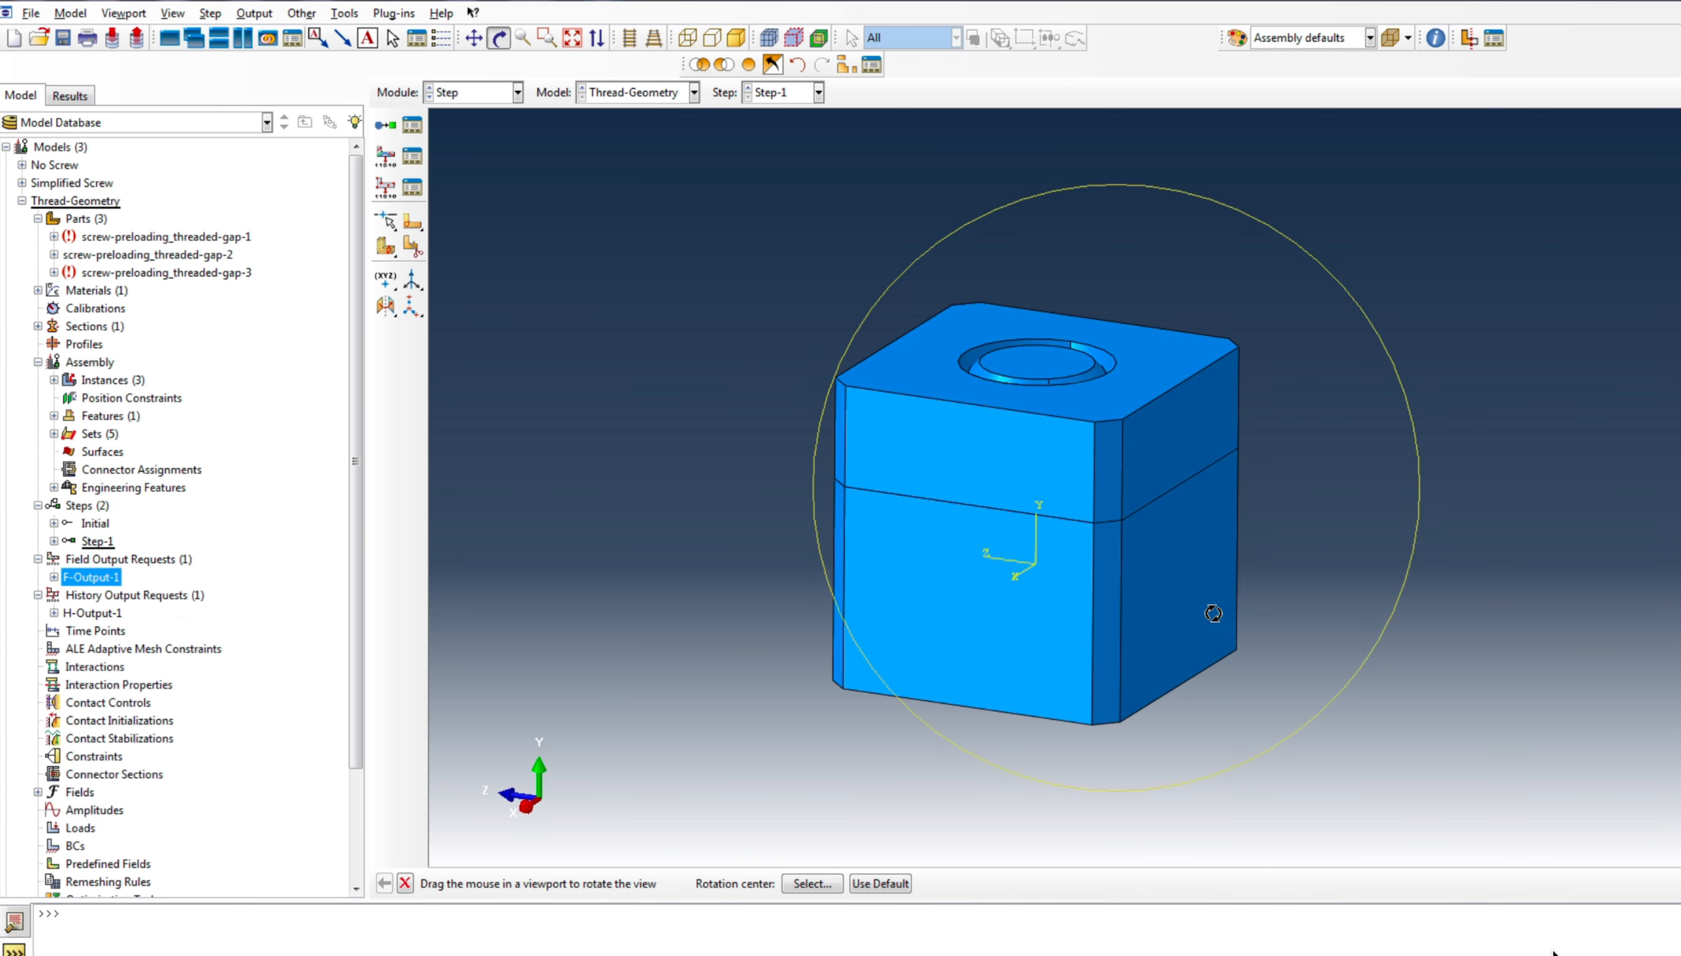
pyautogui.click(1469, 38)
pyautogui.moveTo(1147, 582); pyautogui.dragTo(714, 597)
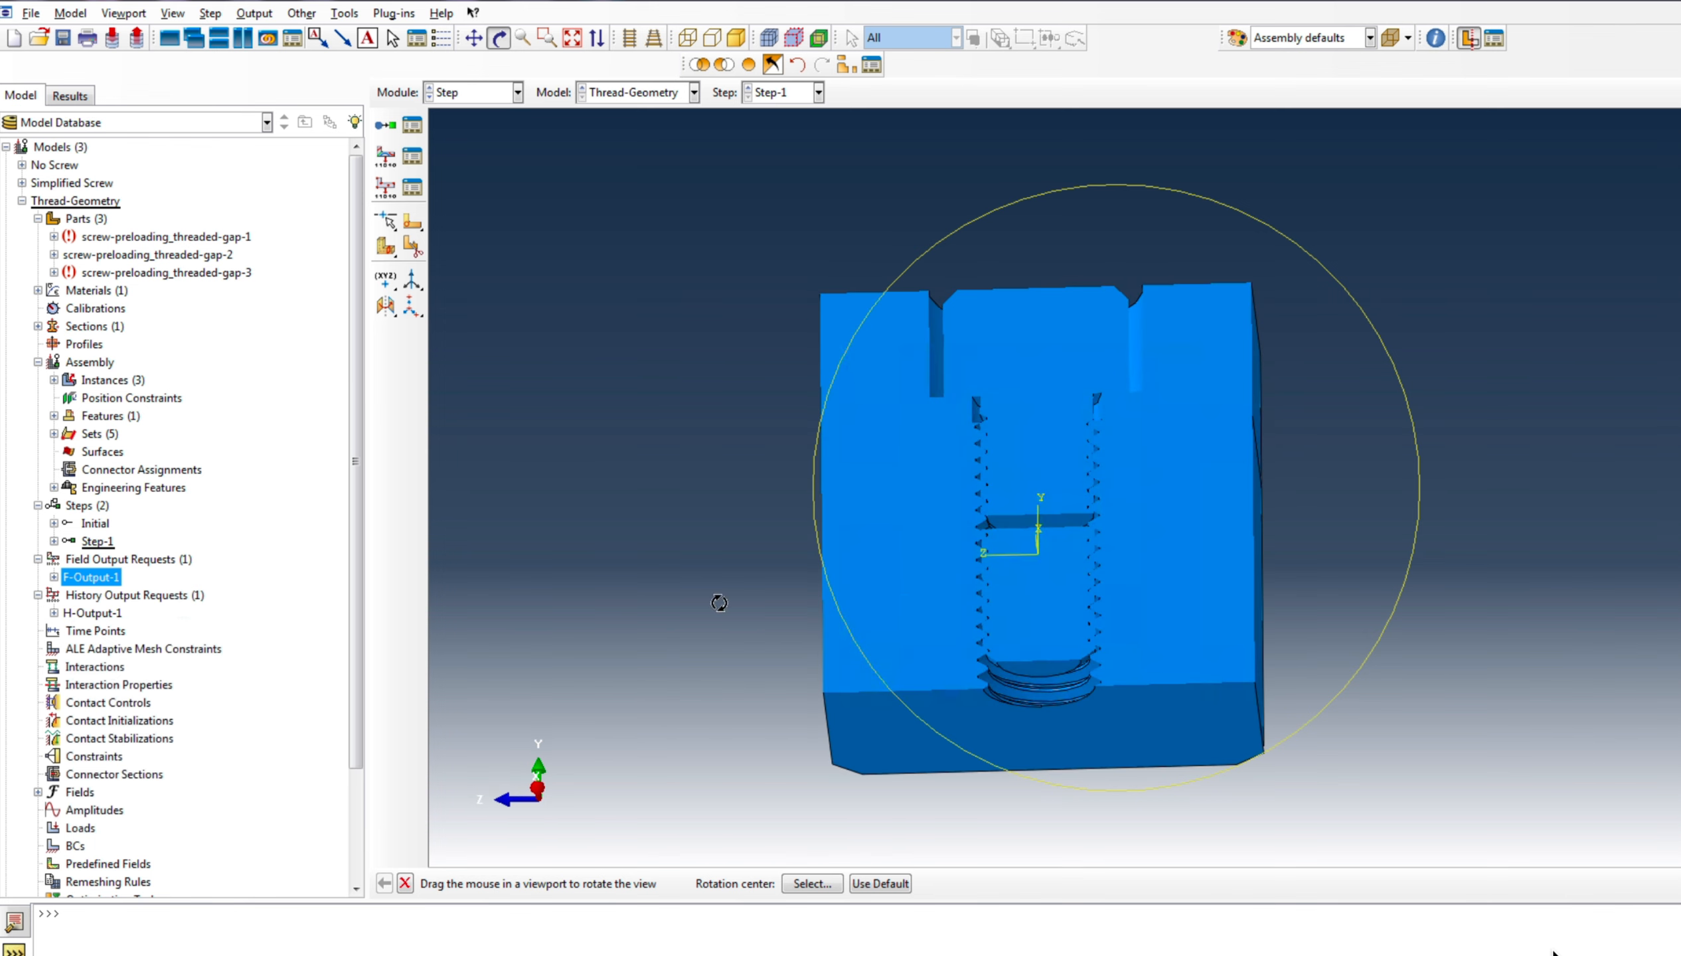
pyautogui.rightClick(610, 464)
pyautogui.click(405, 884)
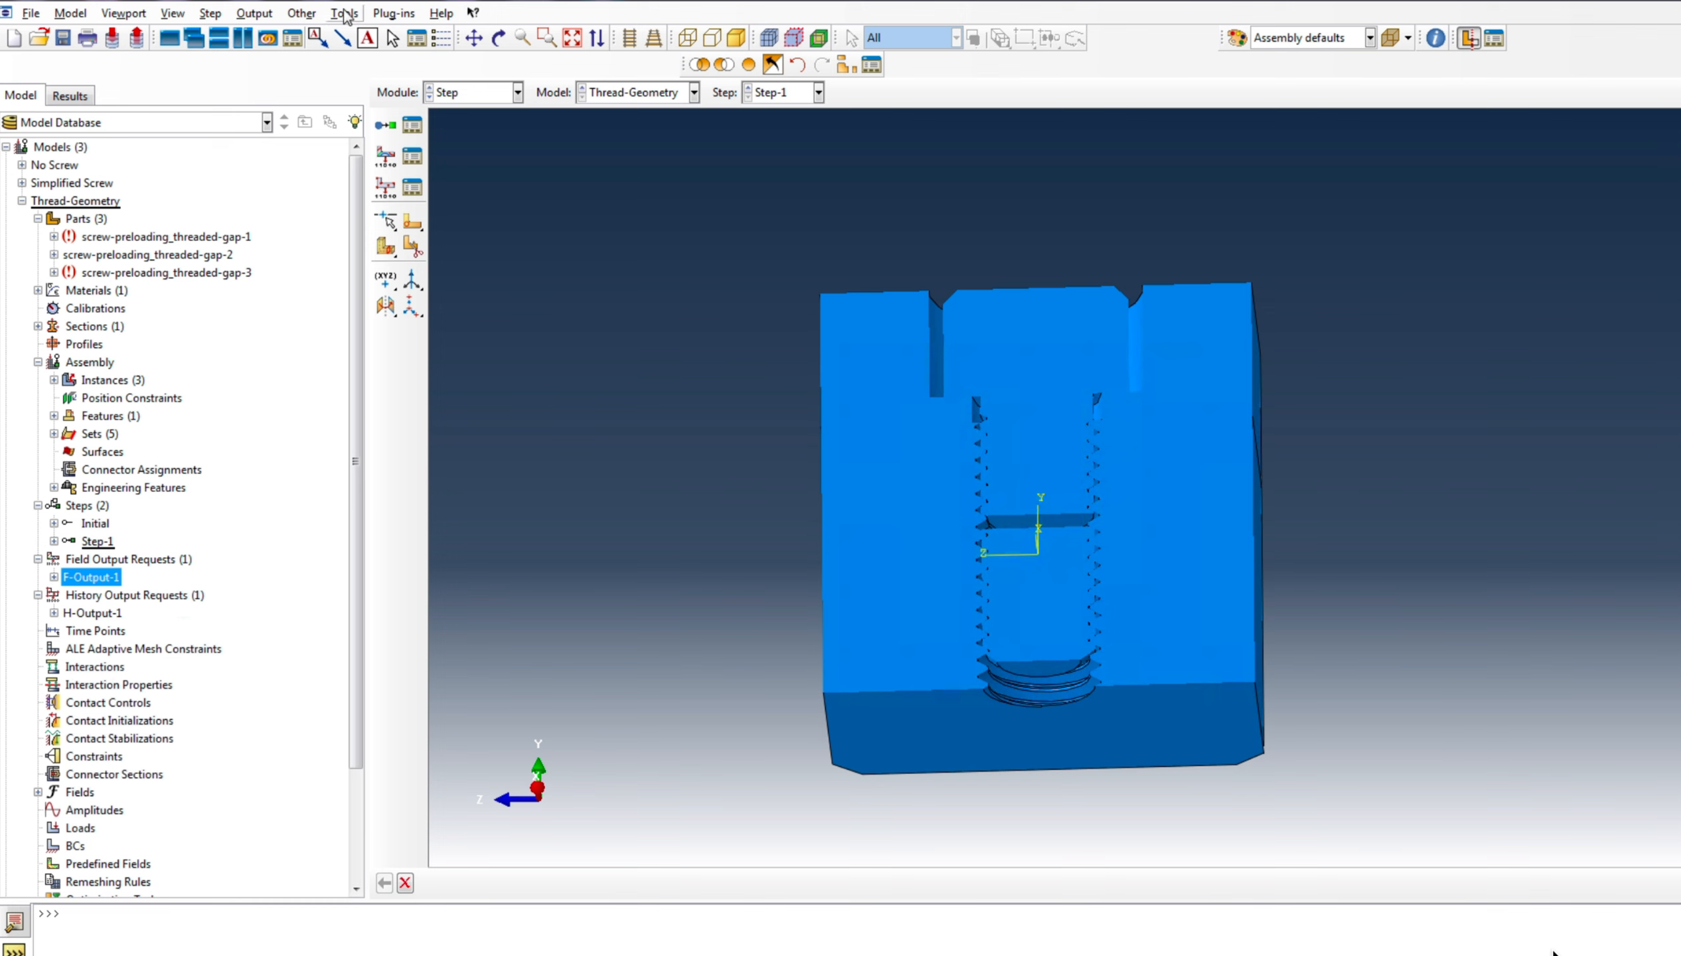
# Create reference points at the centres of the two screw end faces on either side of the gap
pyautogui.click(345, 13)
pyautogui.click(389, 52)
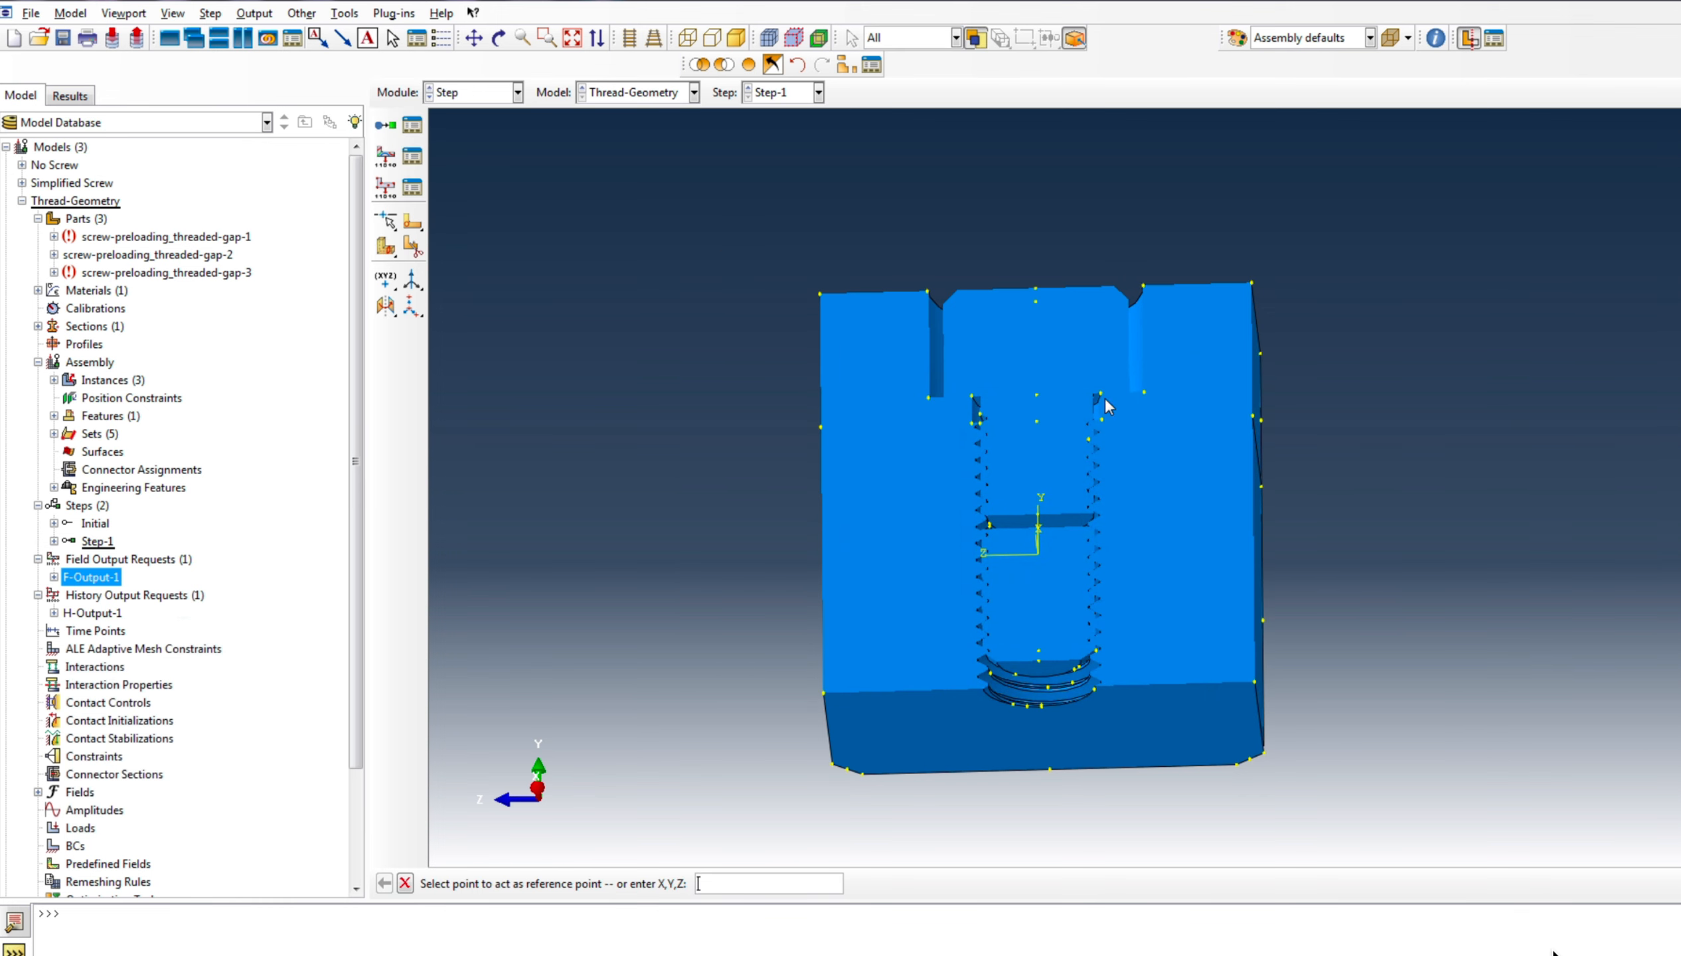
pyautogui.scroll(5, 1059, 530)
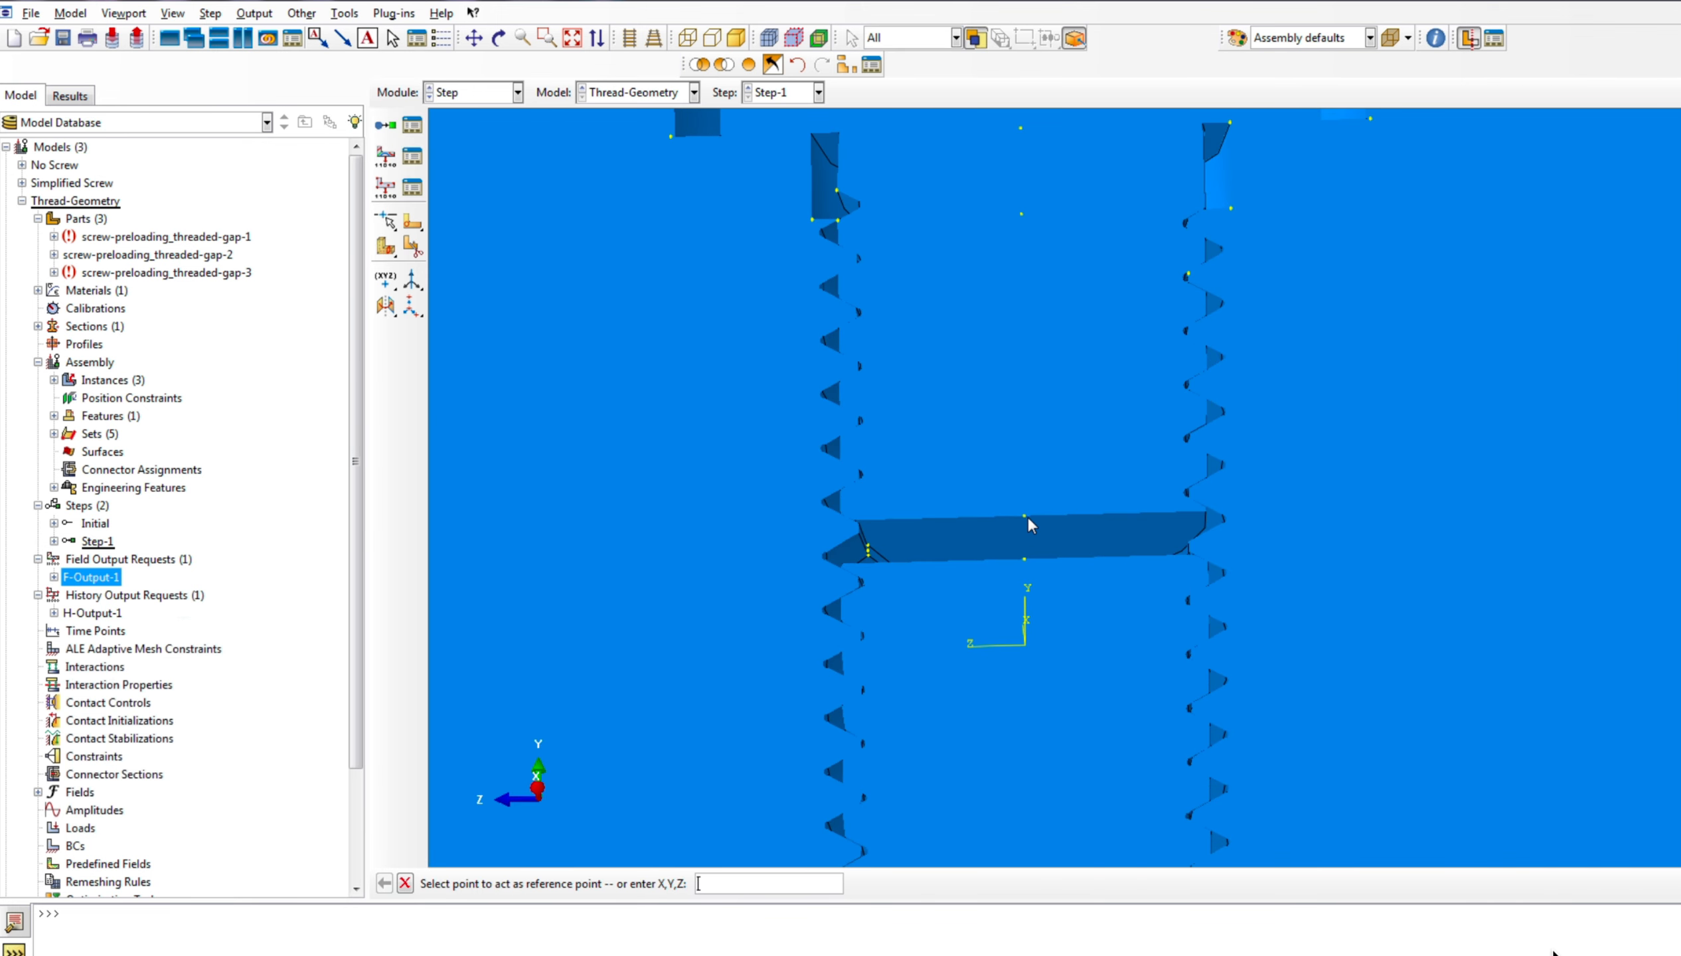
pyautogui.click(1025, 560)
# Create a kinematic Coupling constraint tying RP-1 to the end face of the upper screw segment at the gap
pyautogui.rightClick(113, 758)
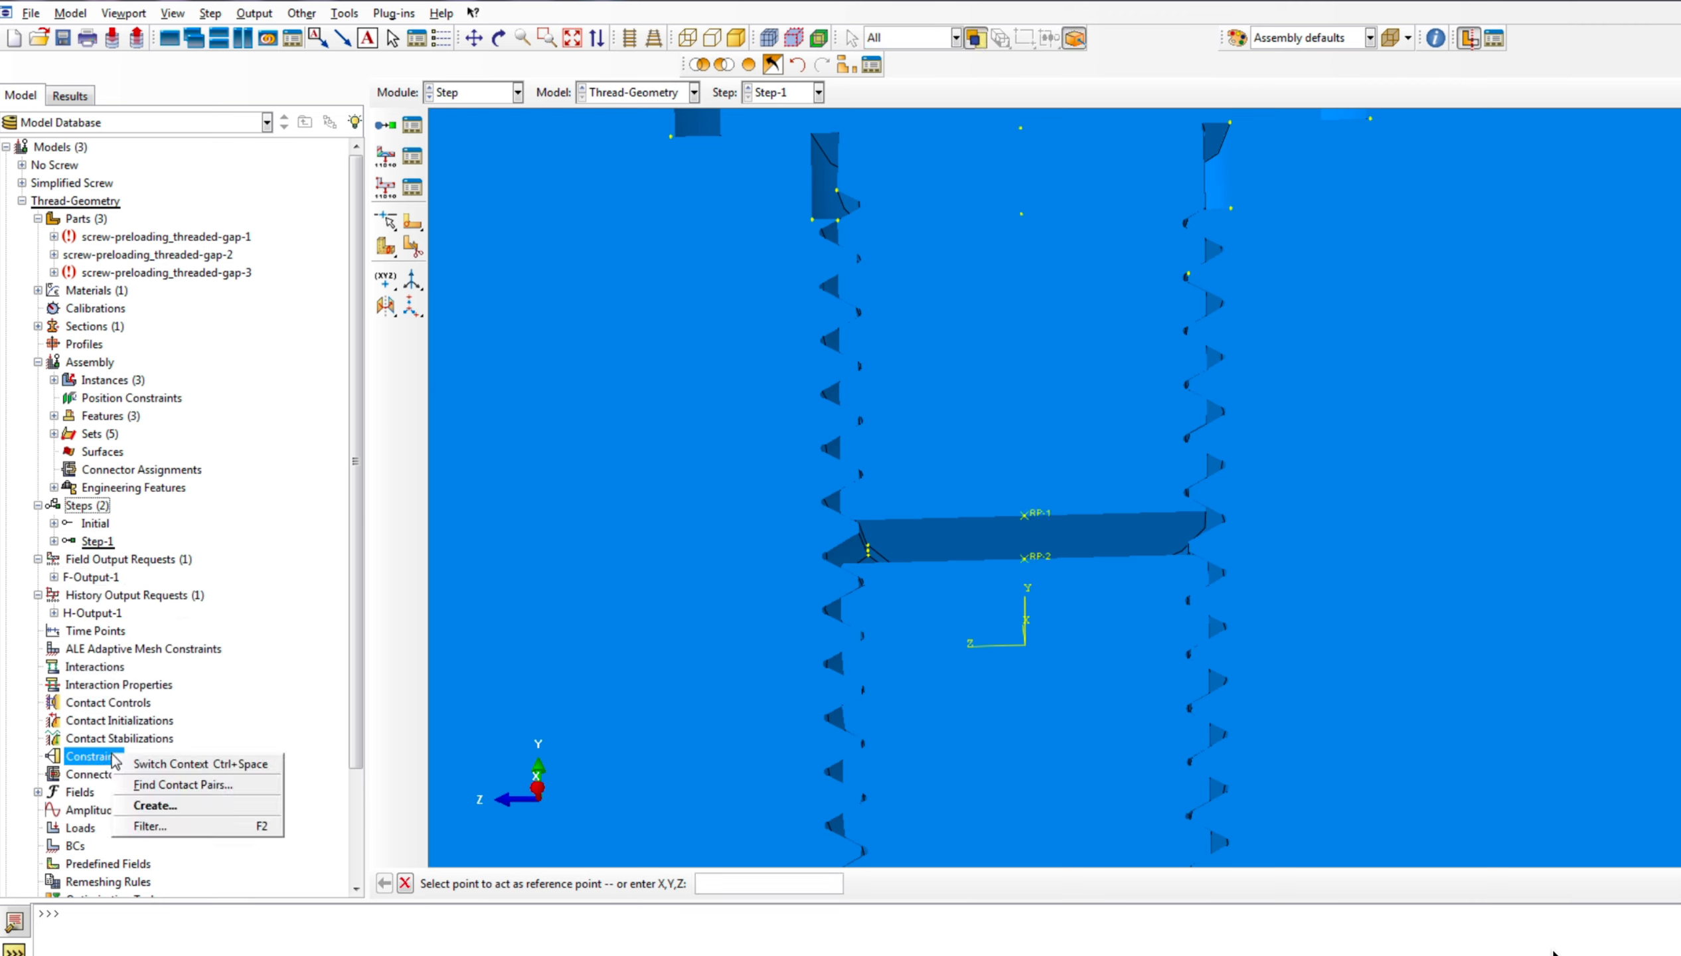
pyautogui.click(156, 806)
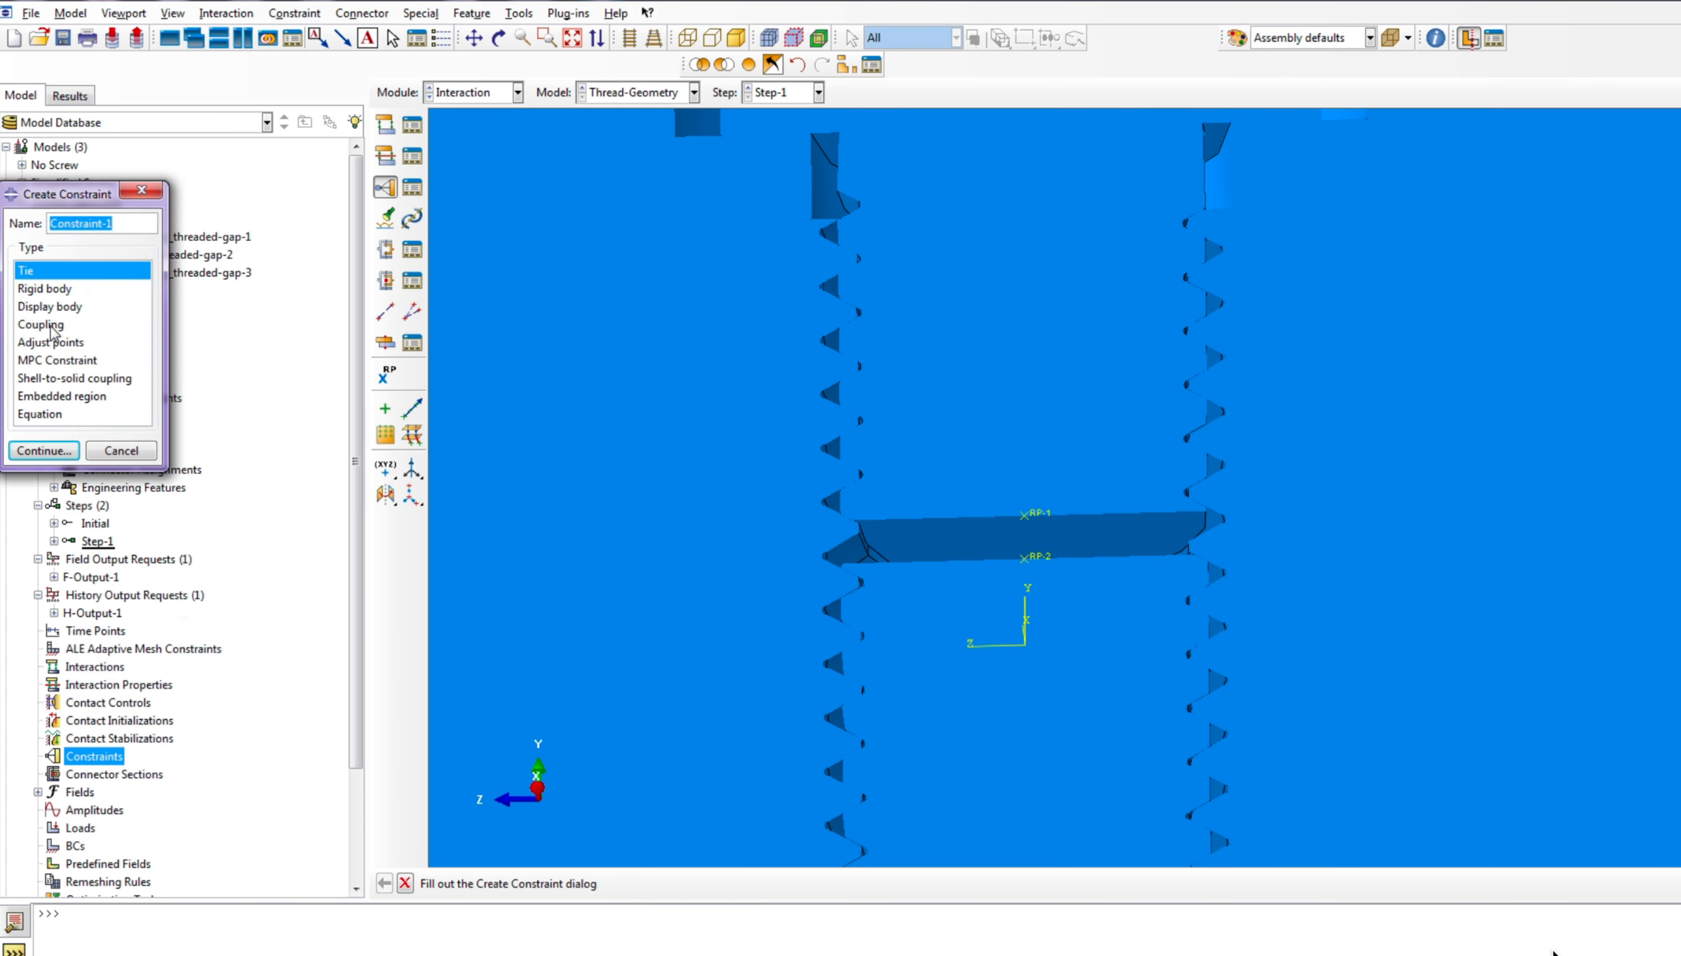
pyautogui.click(48, 326)
pyautogui.click(44, 451)
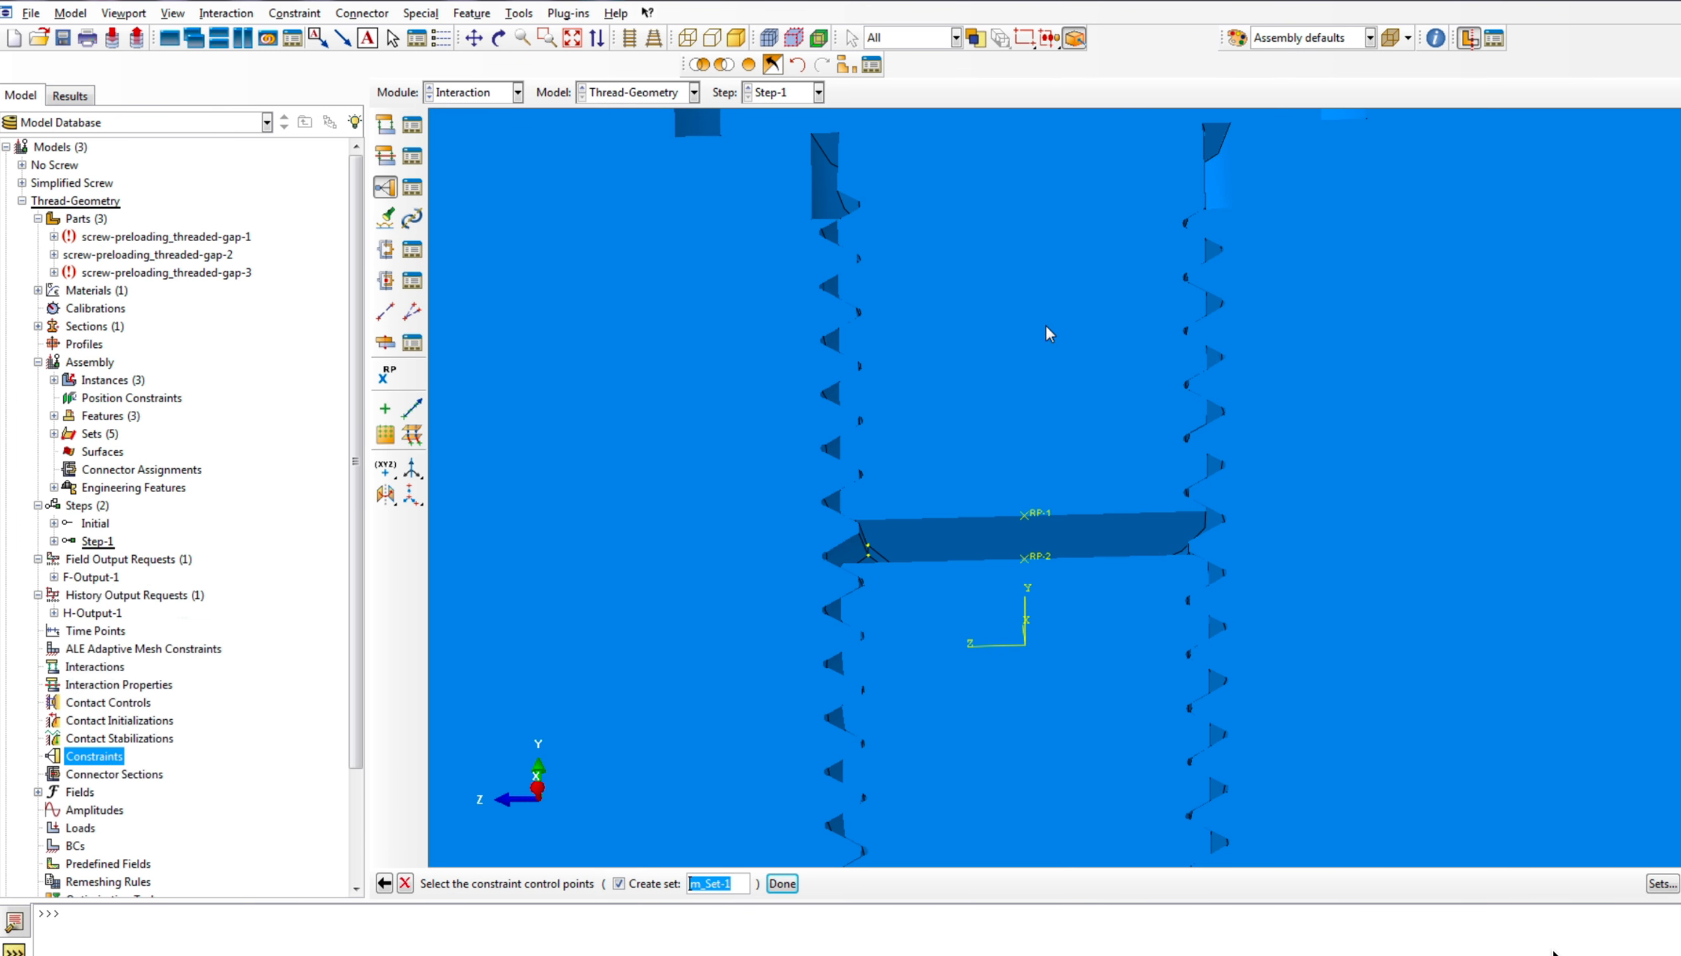
pyautogui.click(783, 883)
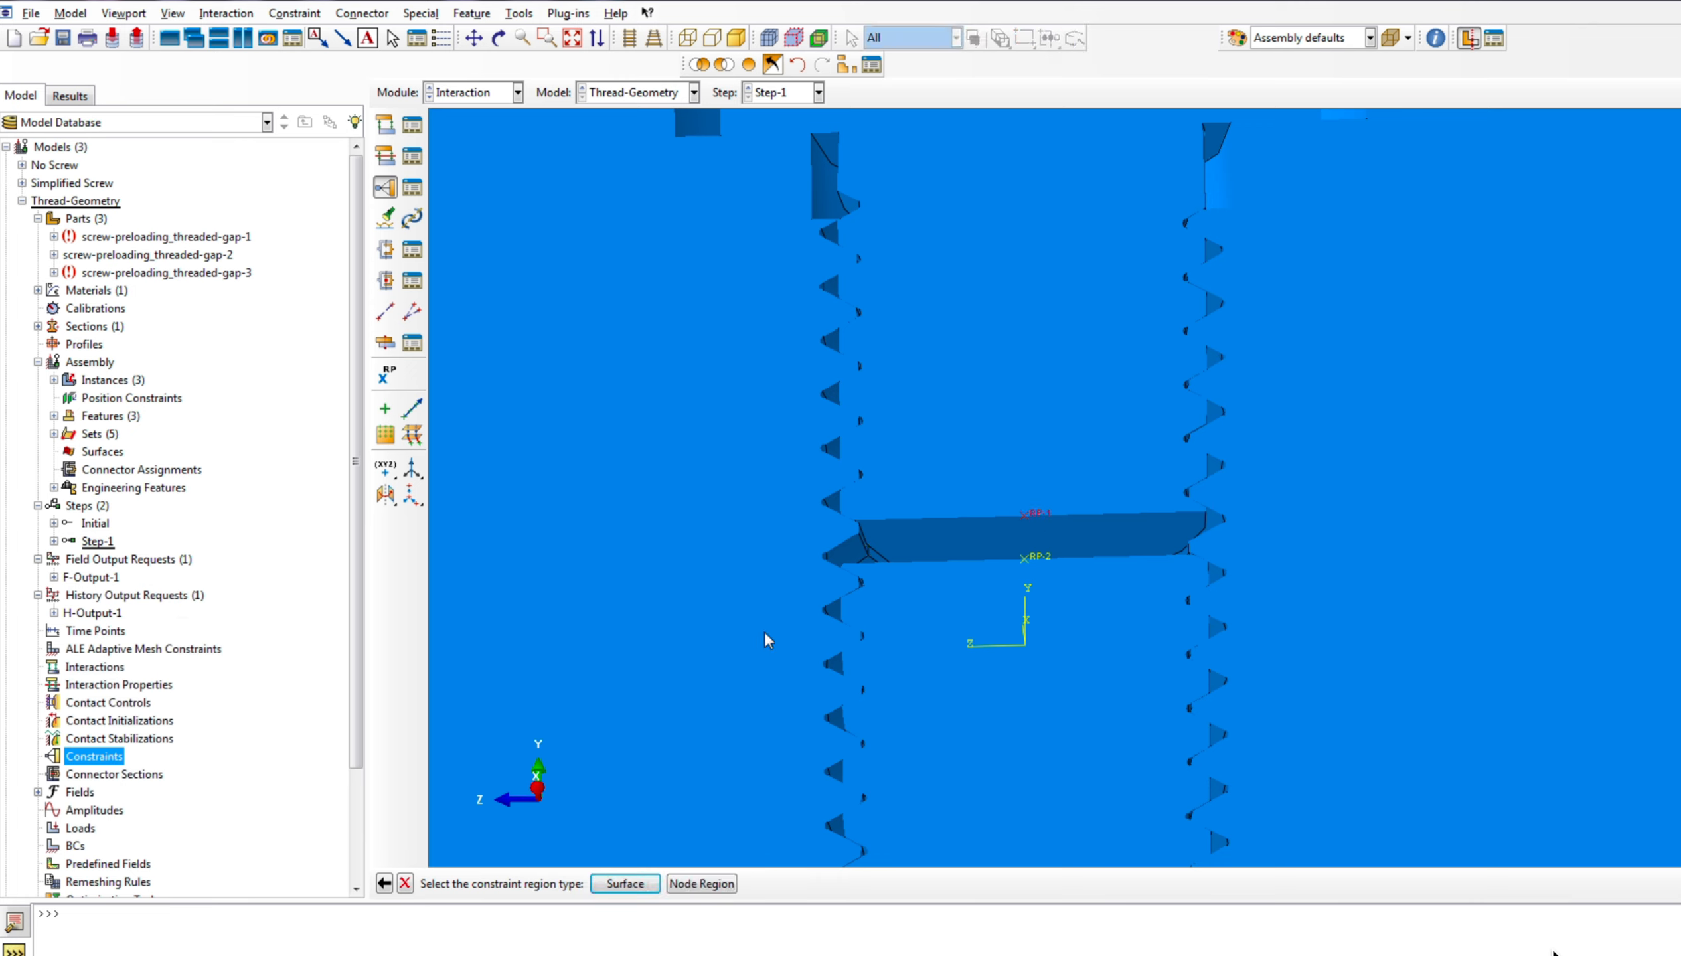
pyautogui.click(644, 879)
pyautogui.click(937, 535)
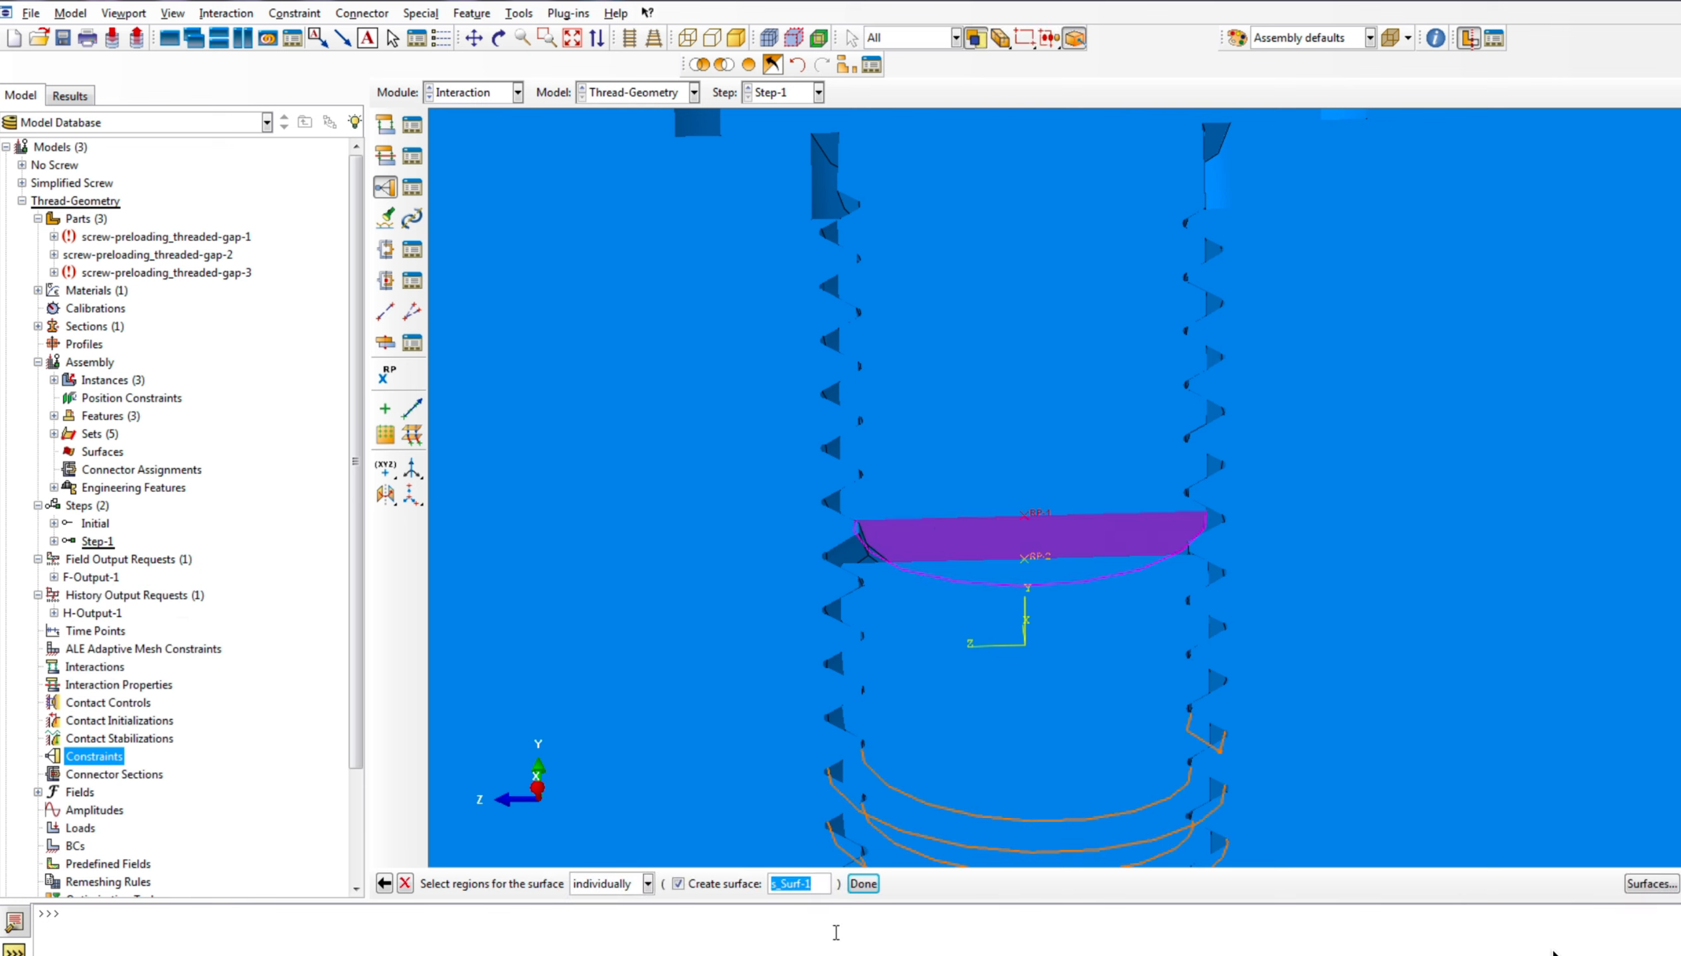
pyautogui.click(863, 883)
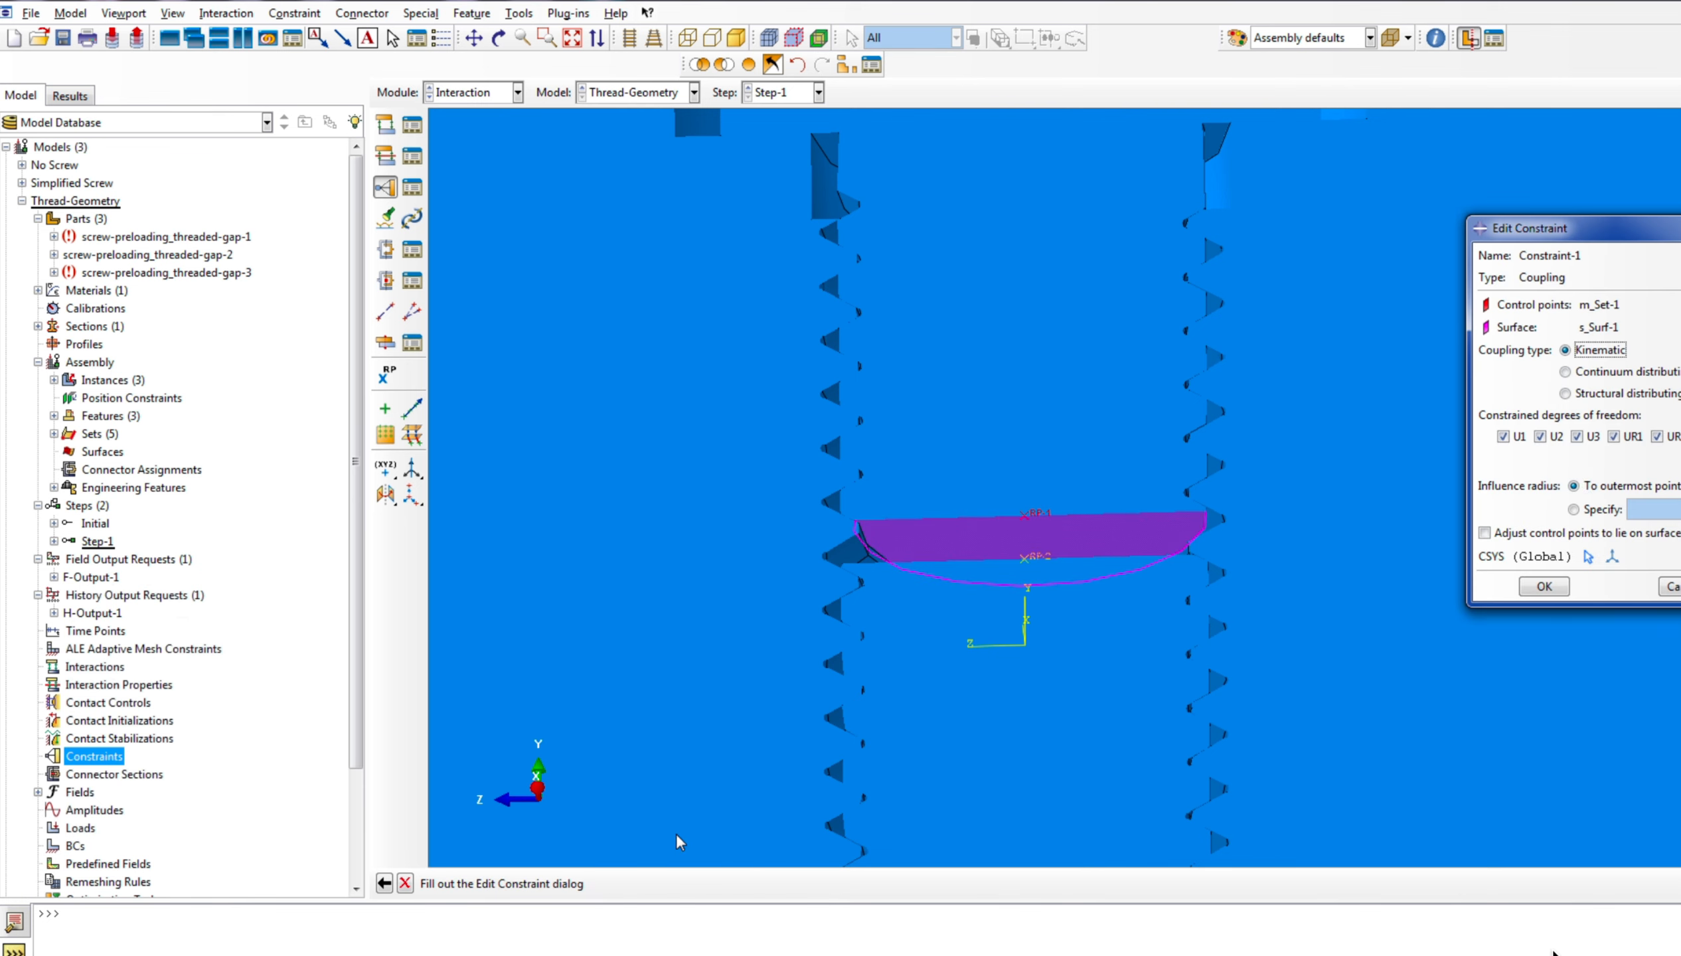
pyautogui.click(1544, 587)
# Create a second kinematic Coupling constraint tying RP-2 to the top face of the lower screw segment at the gap
pyautogui.scroll(-2, 939, 314)
pyautogui.click(501, 38)
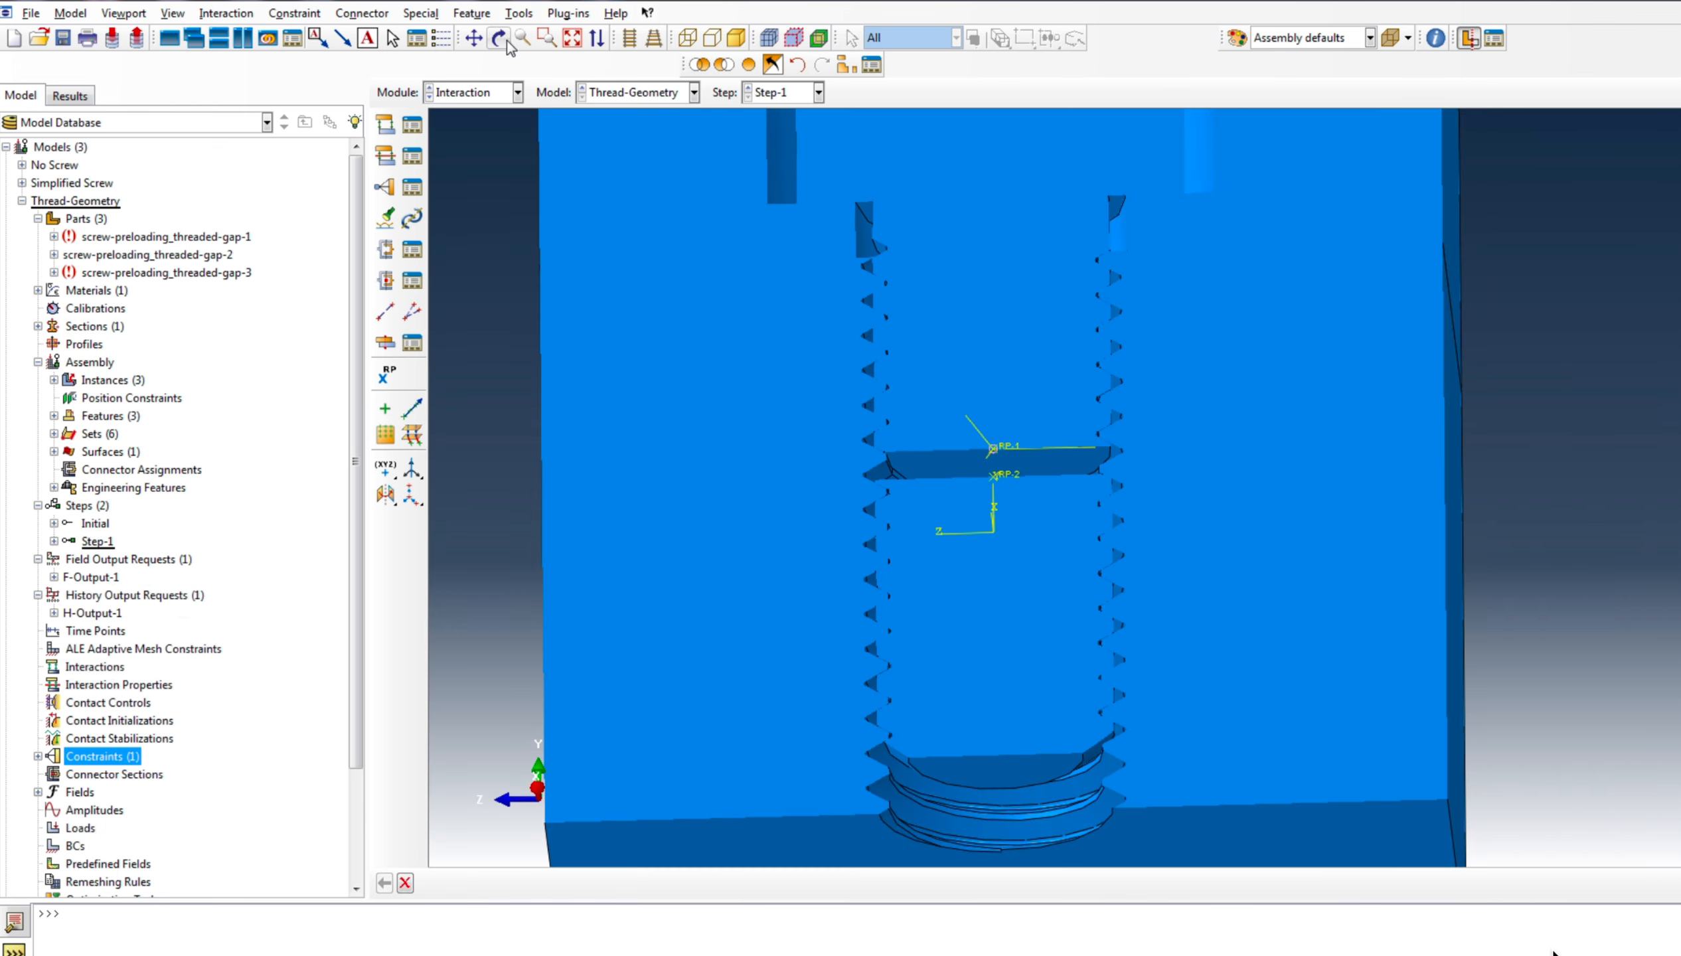
pyautogui.moveTo(1101, 467); pyautogui.dragTo(1012, 483)
pyautogui.scroll(1, 1007, 486)
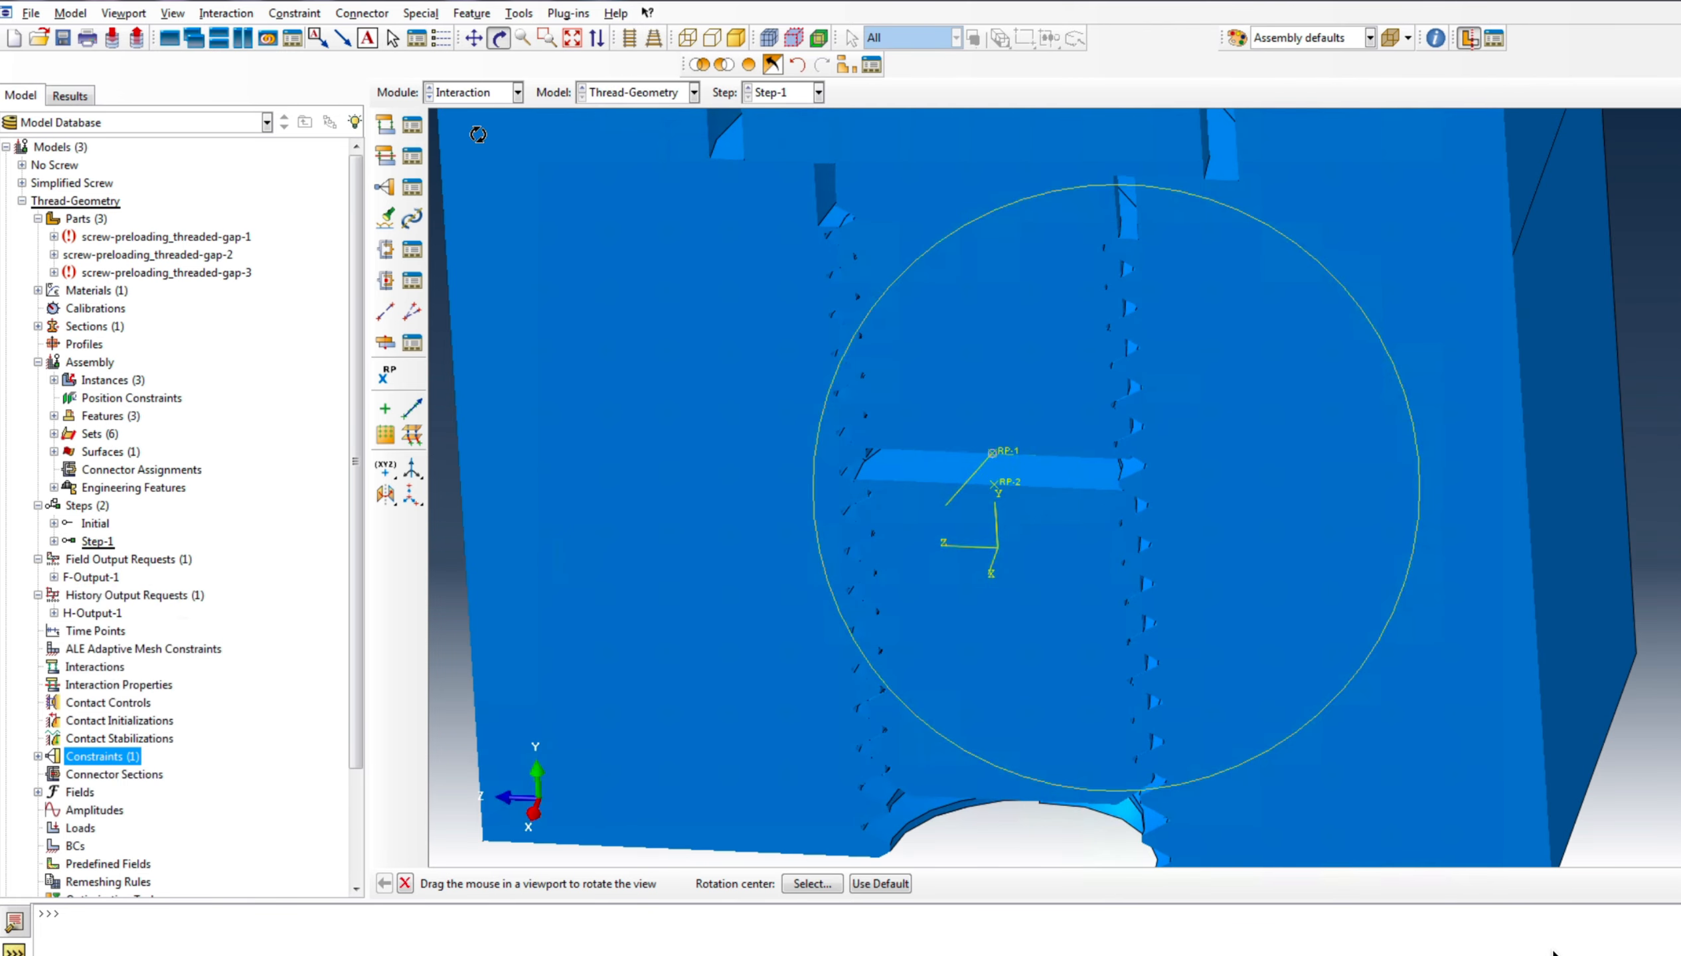
pyautogui.click(38, 756)
pyautogui.rightClick(84, 756)
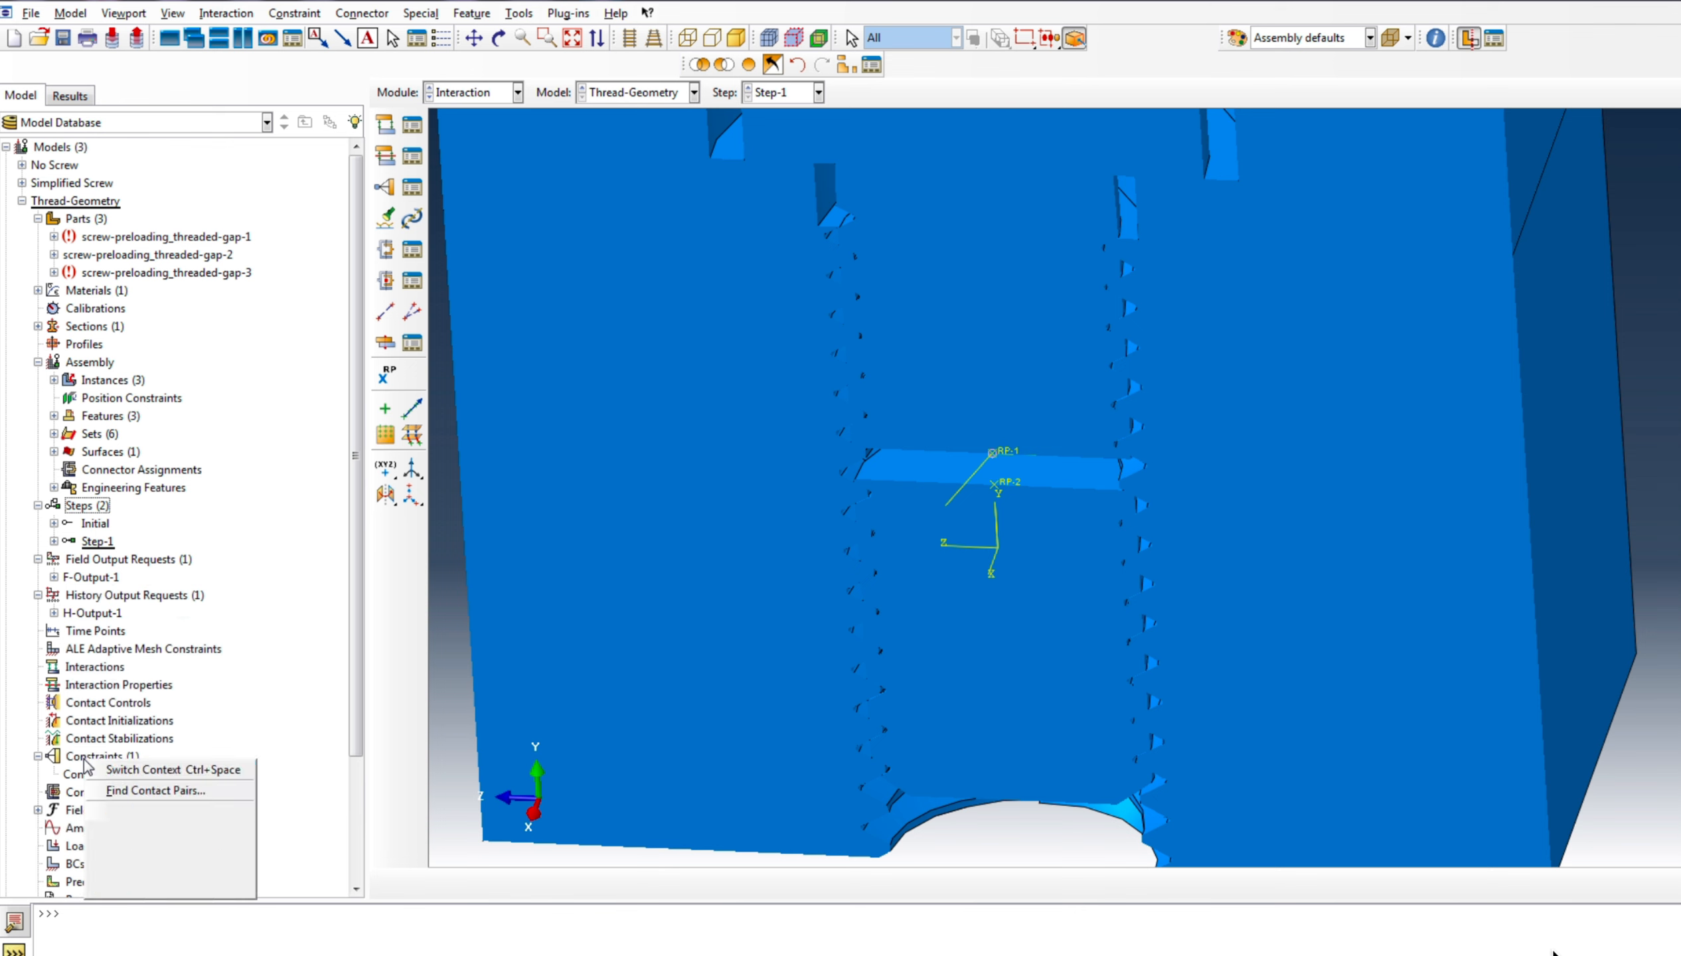
pyautogui.click(144, 810)
pyautogui.click(44, 444)
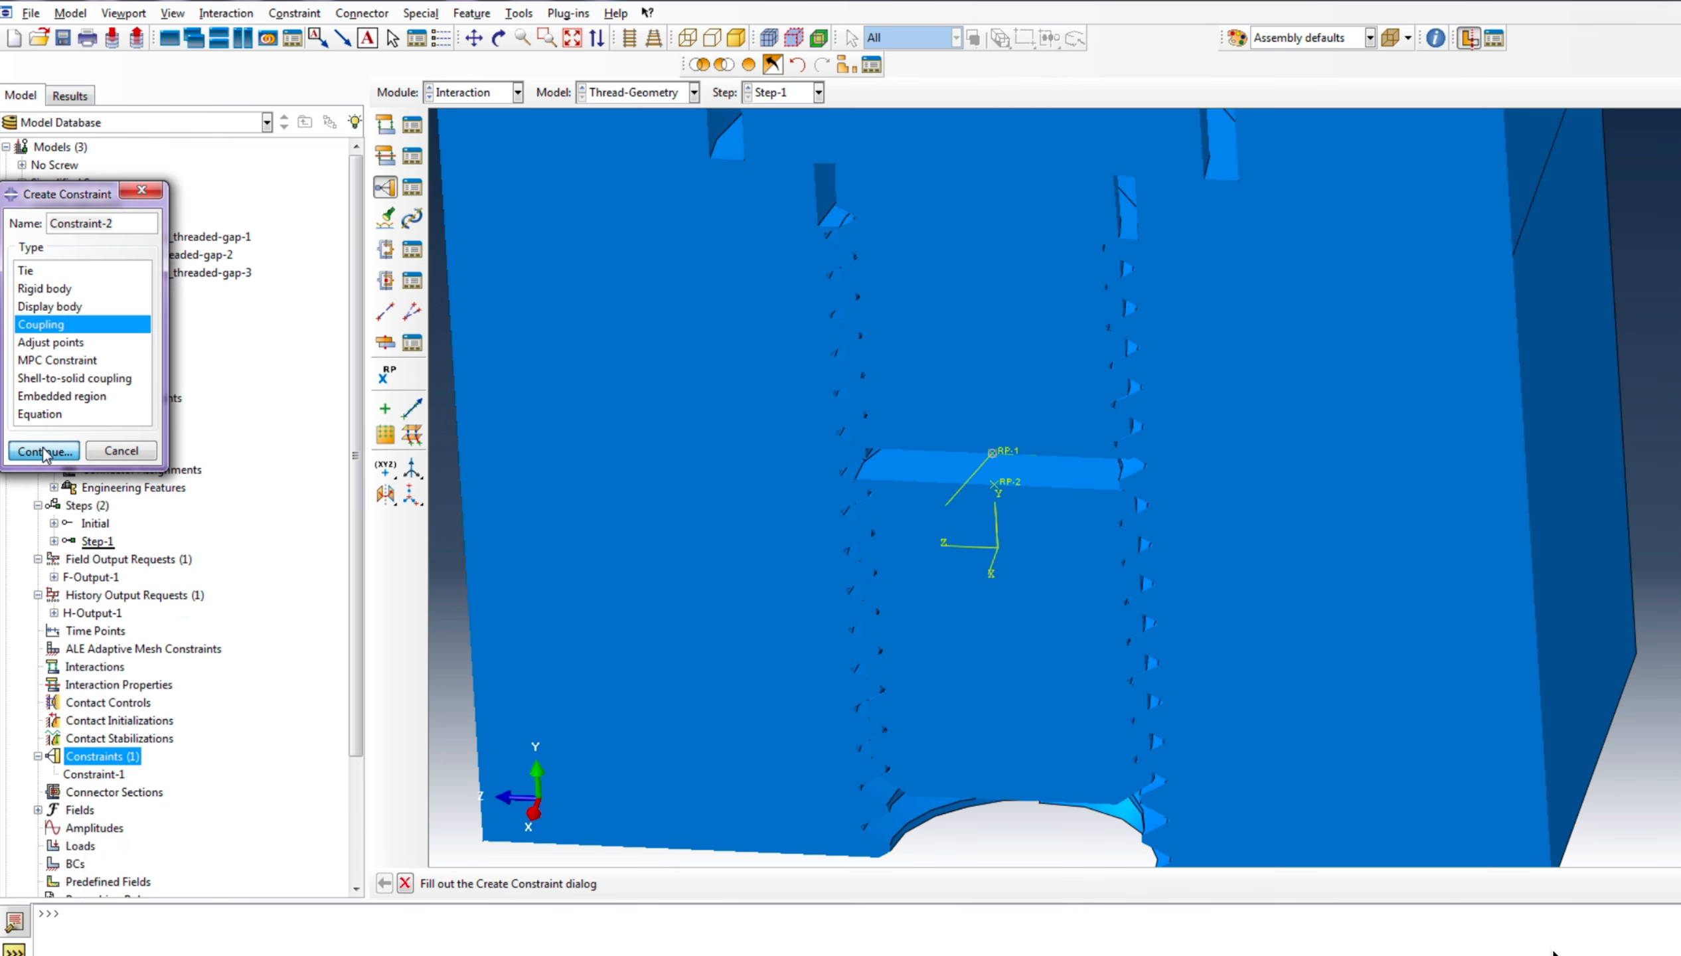
pyautogui.scroll(1, 1023, 467)
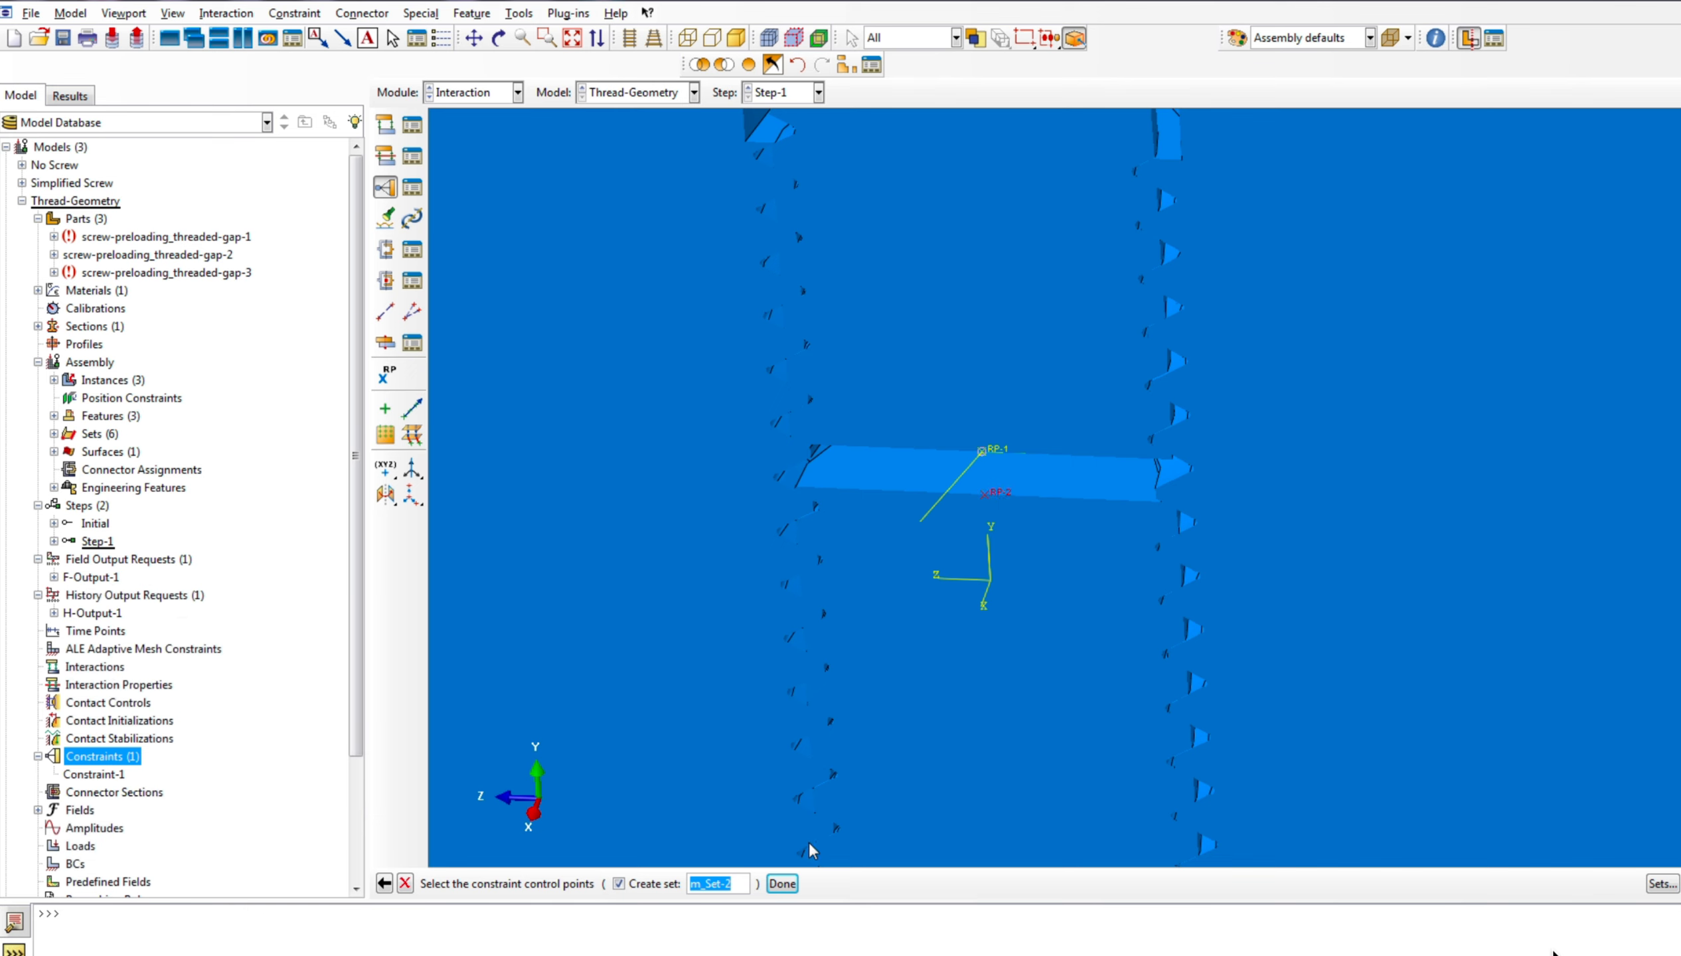
pyautogui.click(780, 884)
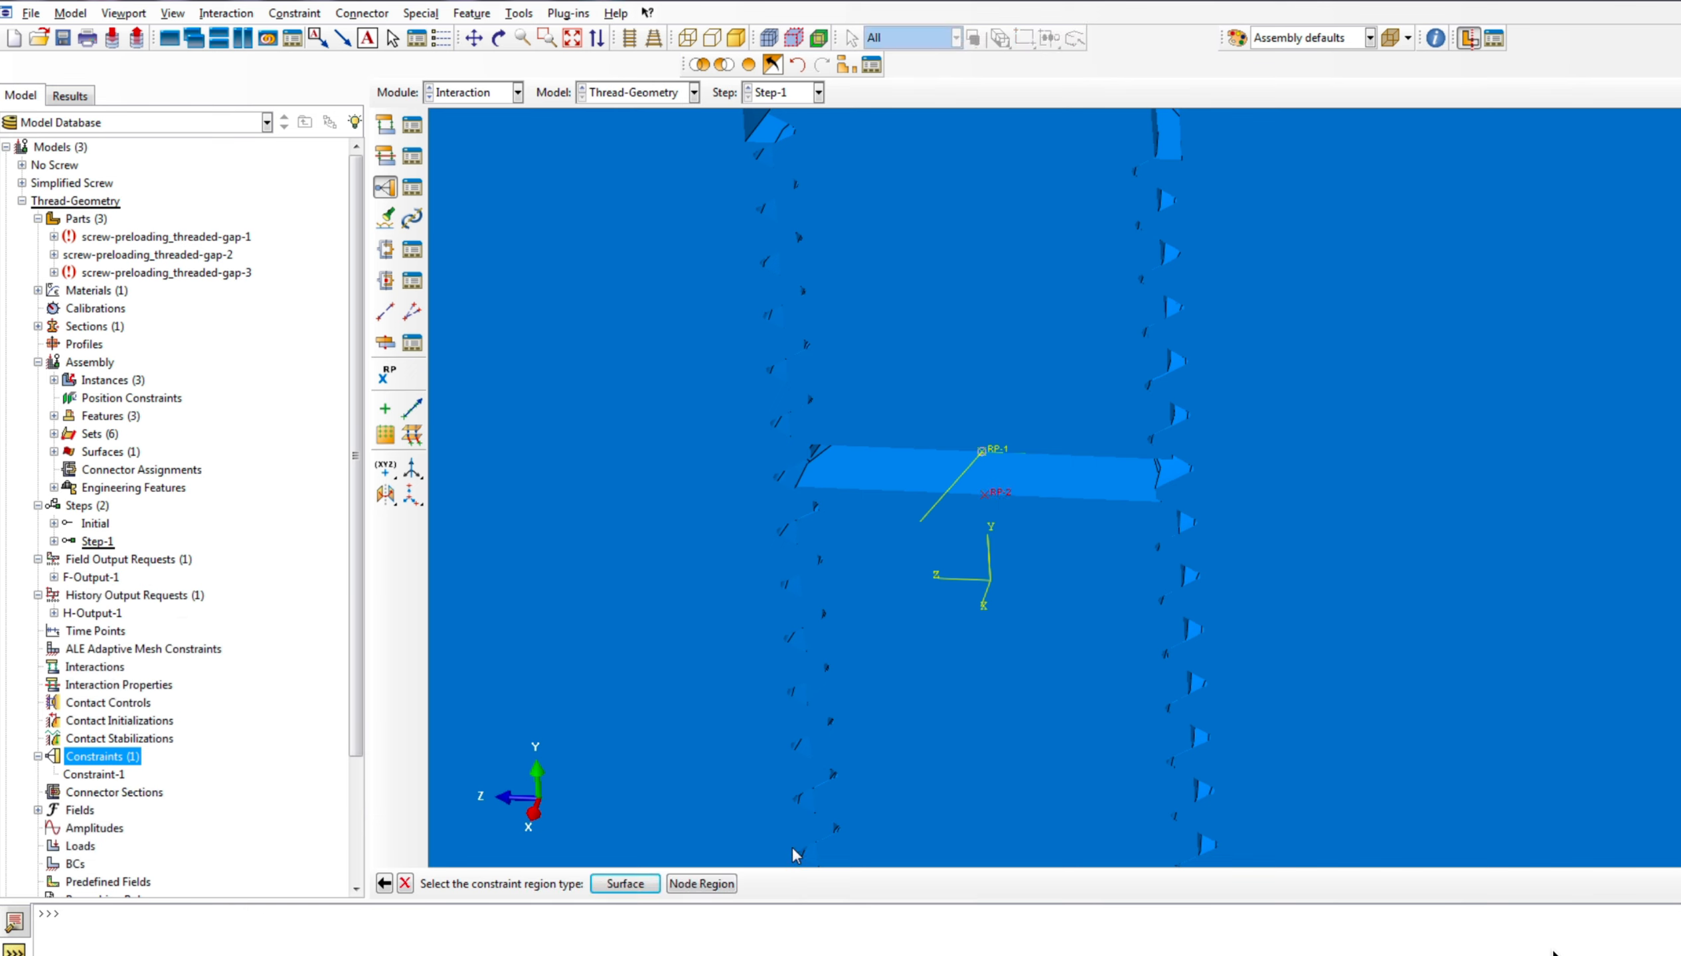
pyautogui.click(630, 886)
pyautogui.click(1079, 492)
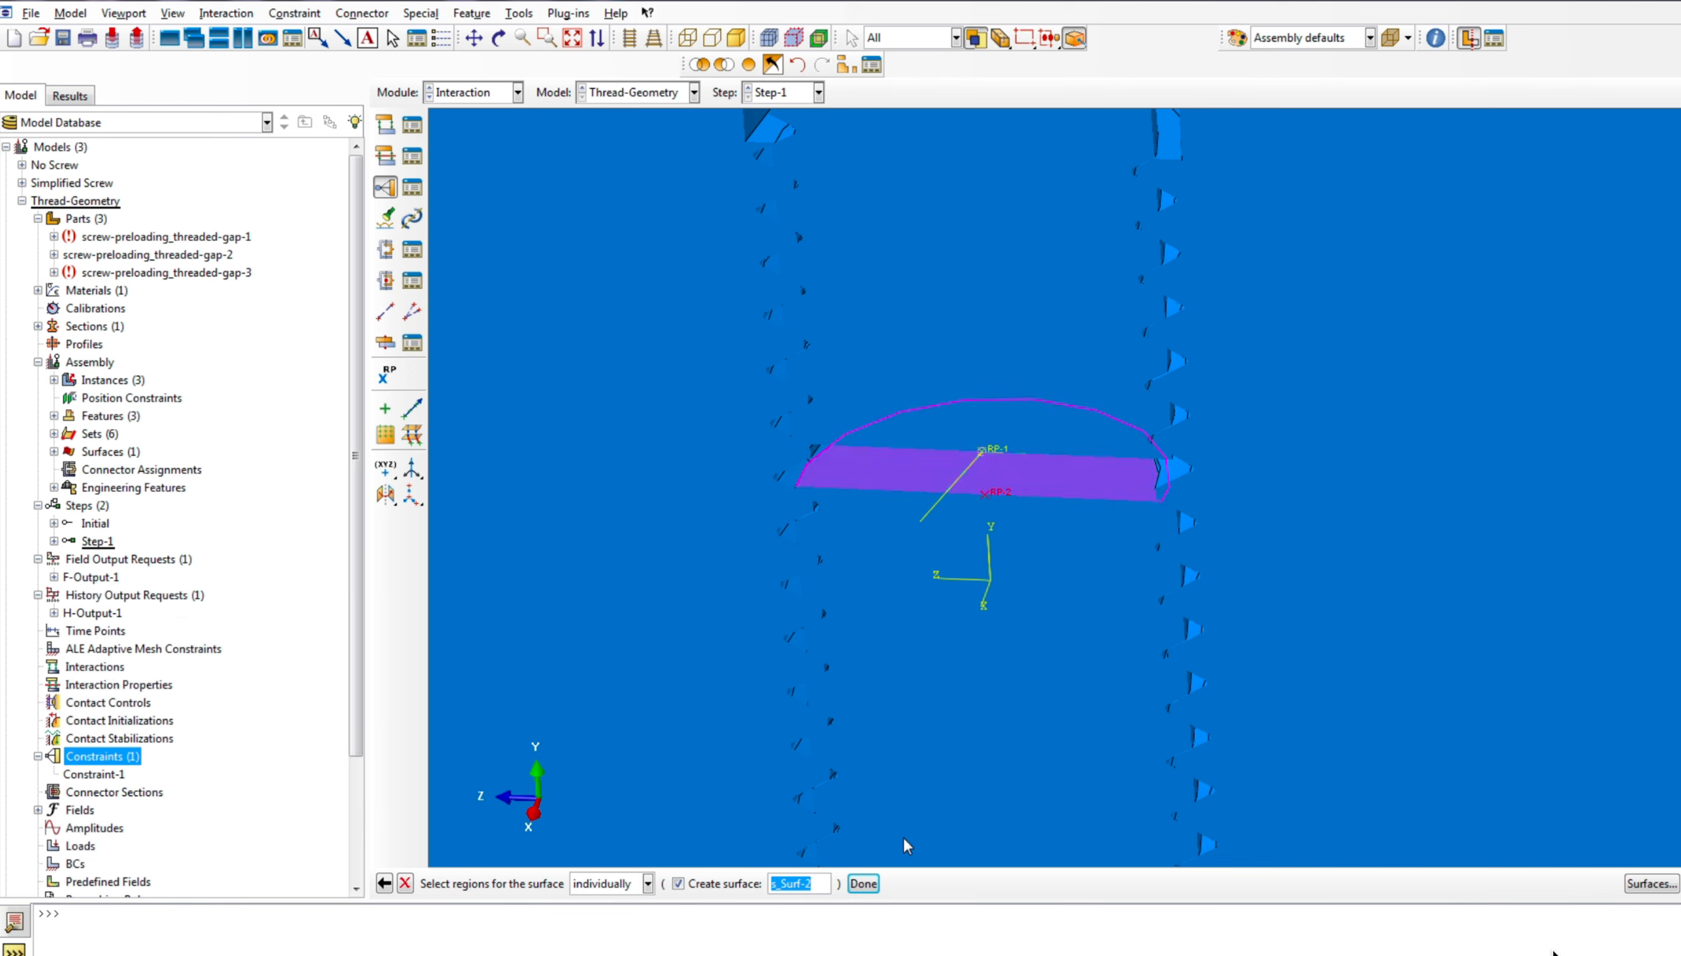
pyautogui.click(863, 883)
pyautogui.click(1529, 585)
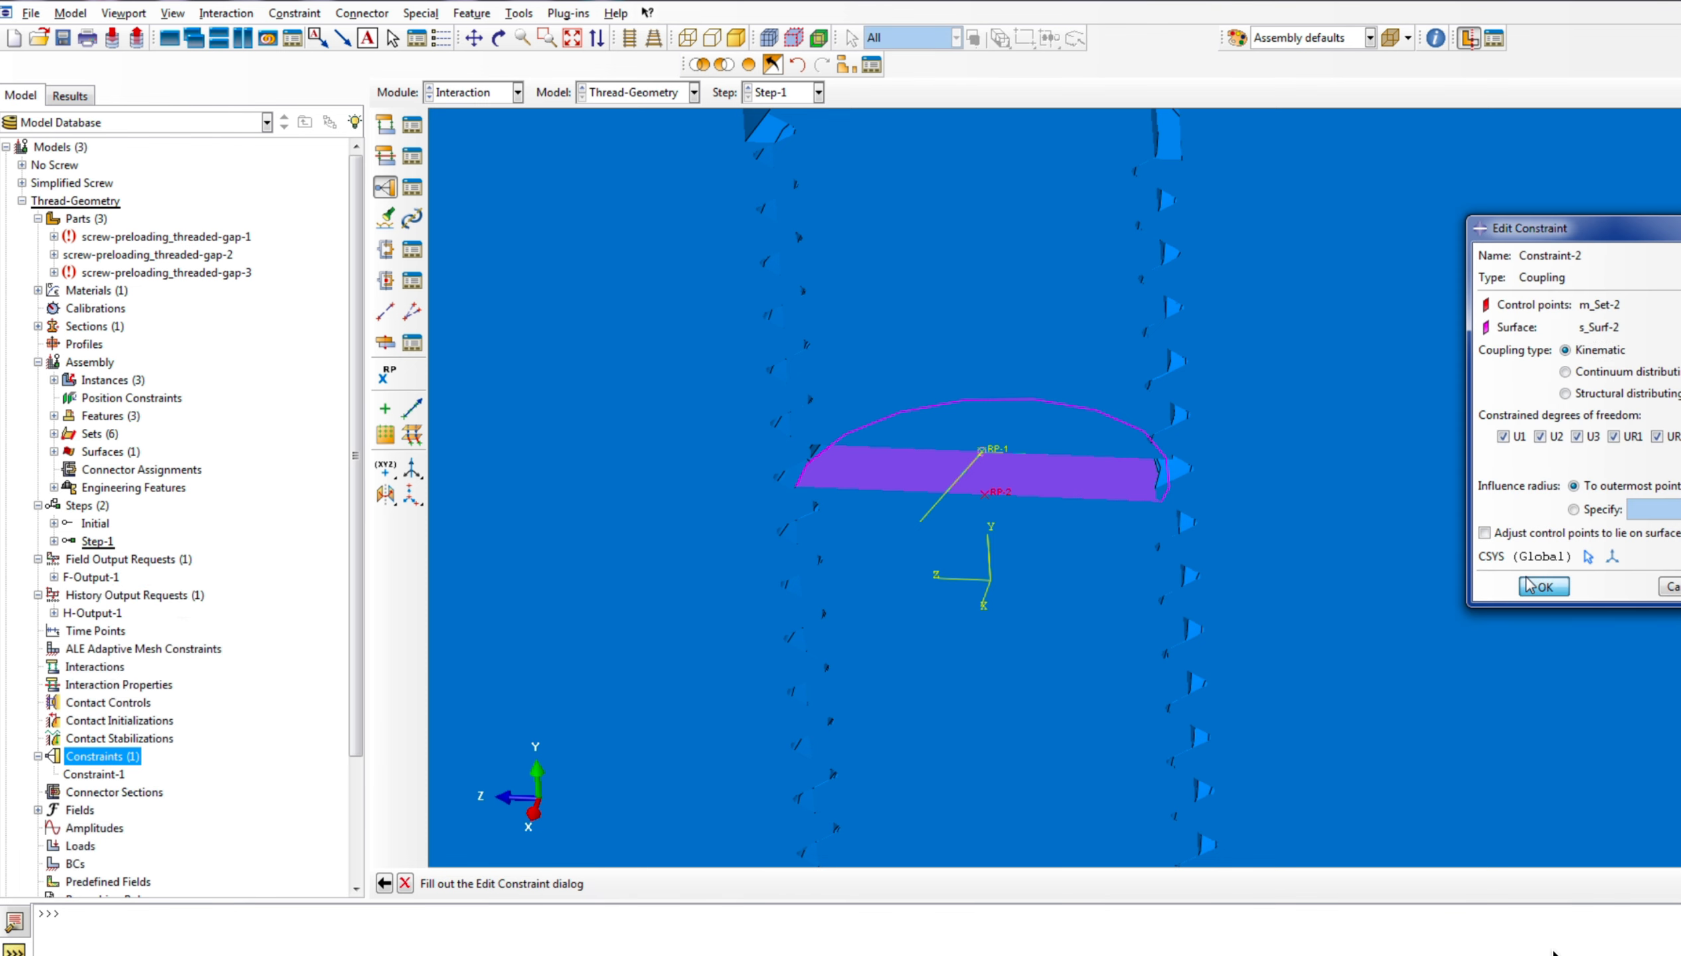
# Start the Connector Builder with RP-1 as the first point and RP-2 as the second point
pyautogui.scroll(-2, 816, 577)
pyautogui.scroll(1, 972, 482)
pyautogui.click(361, 12)
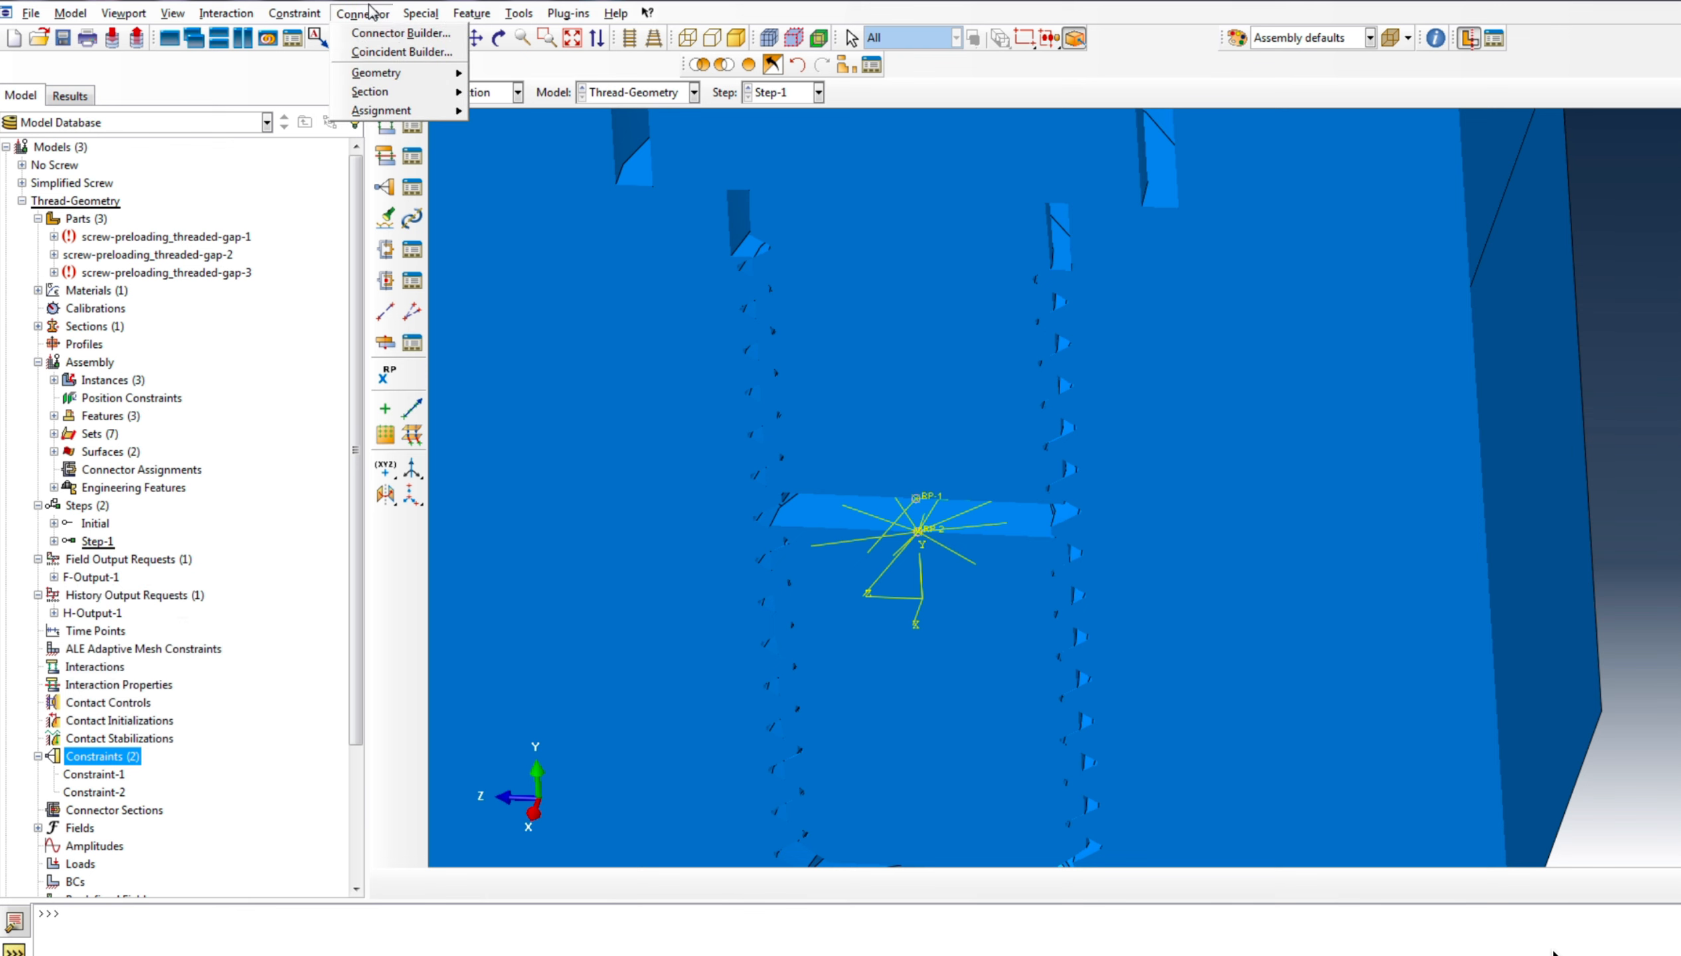
pyautogui.click(402, 30)
pyautogui.scroll(4, 918, 531)
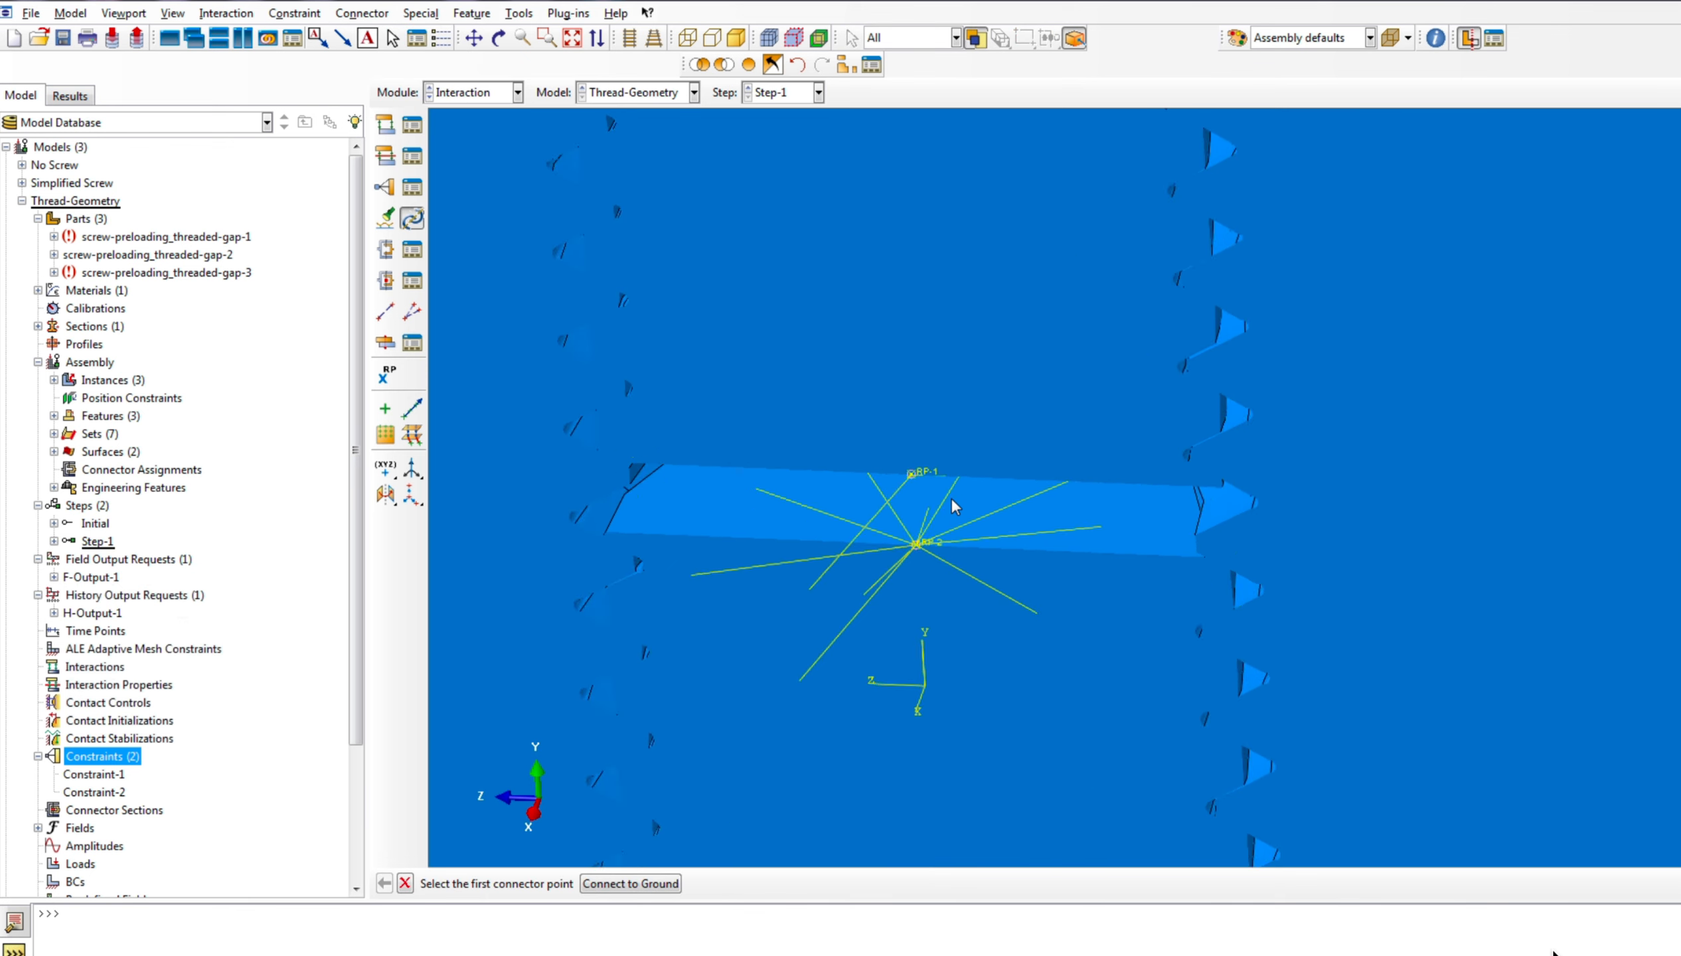
pyautogui.click(905, 471)
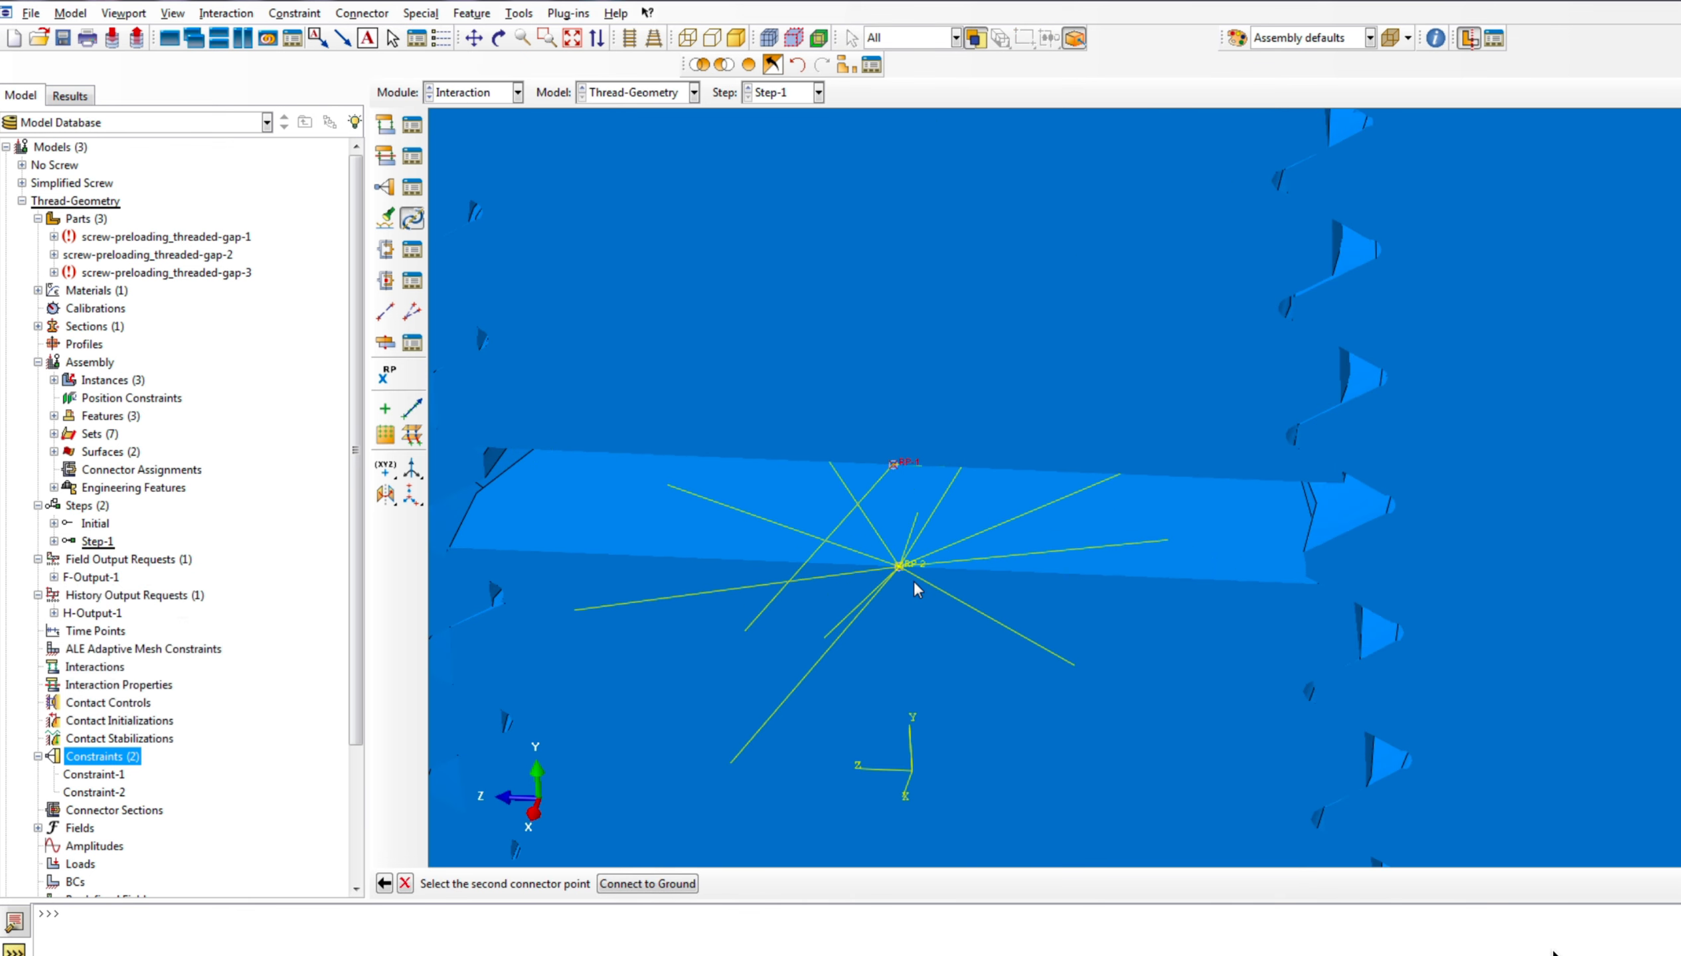
pyautogui.click(918, 566)
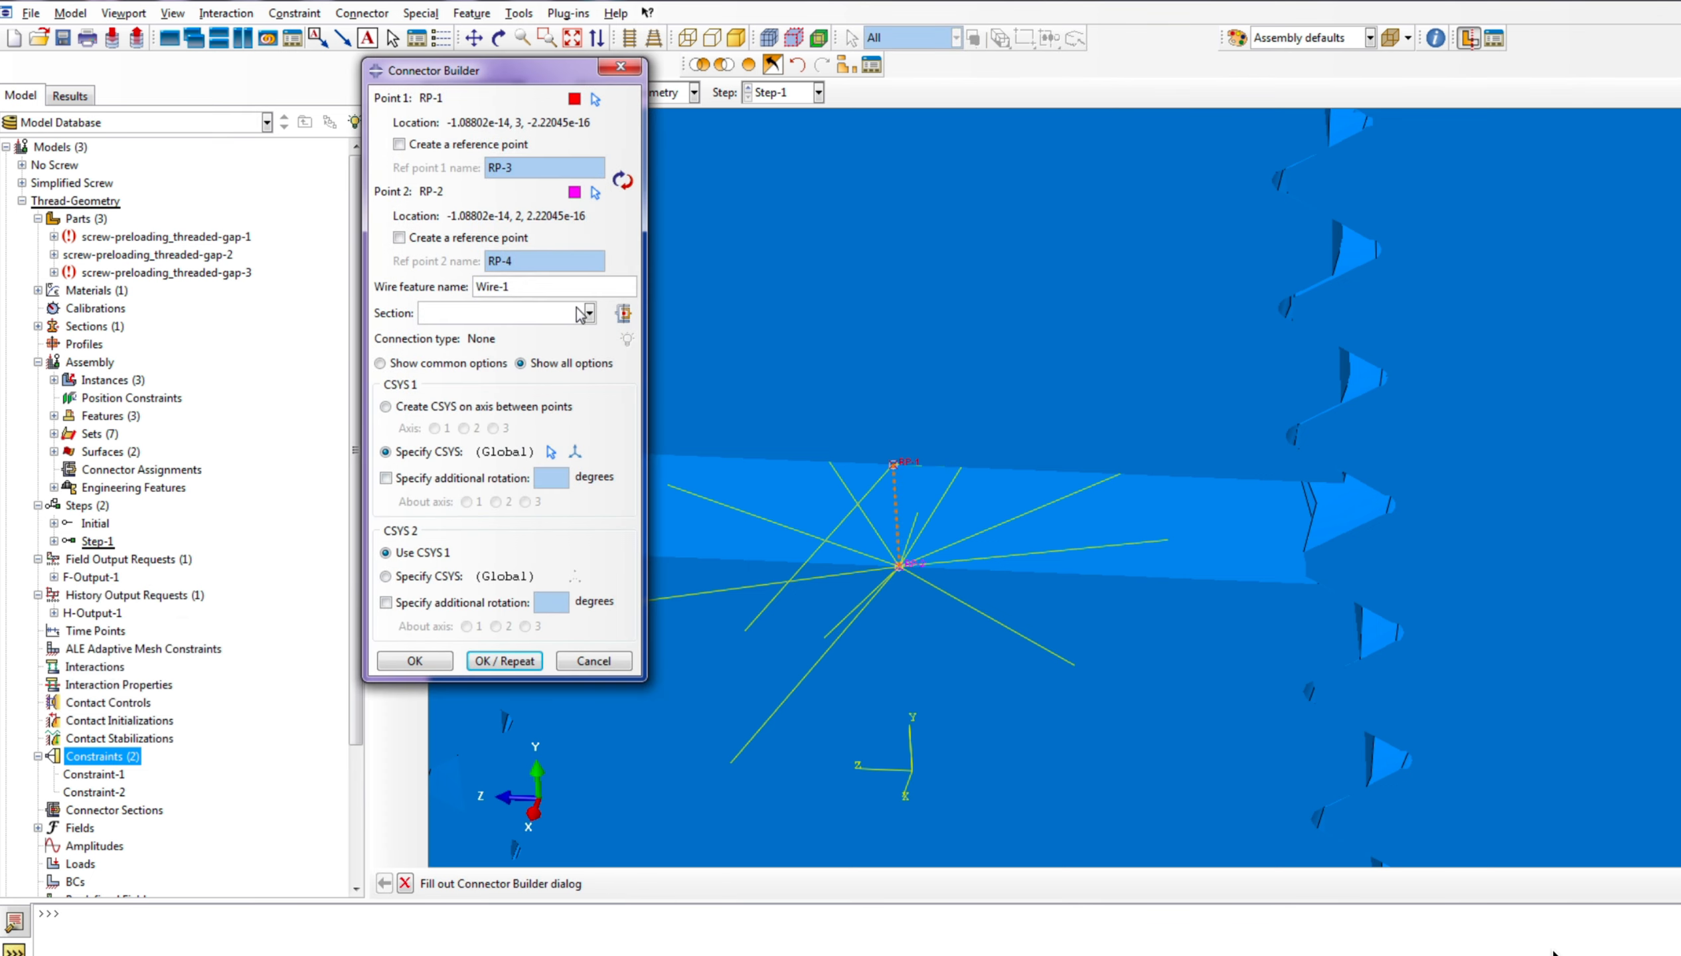
# Create a Translator connector section, assign it to the wire with axis 1 between the points, and finish the connector
pyautogui.click(624, 313)
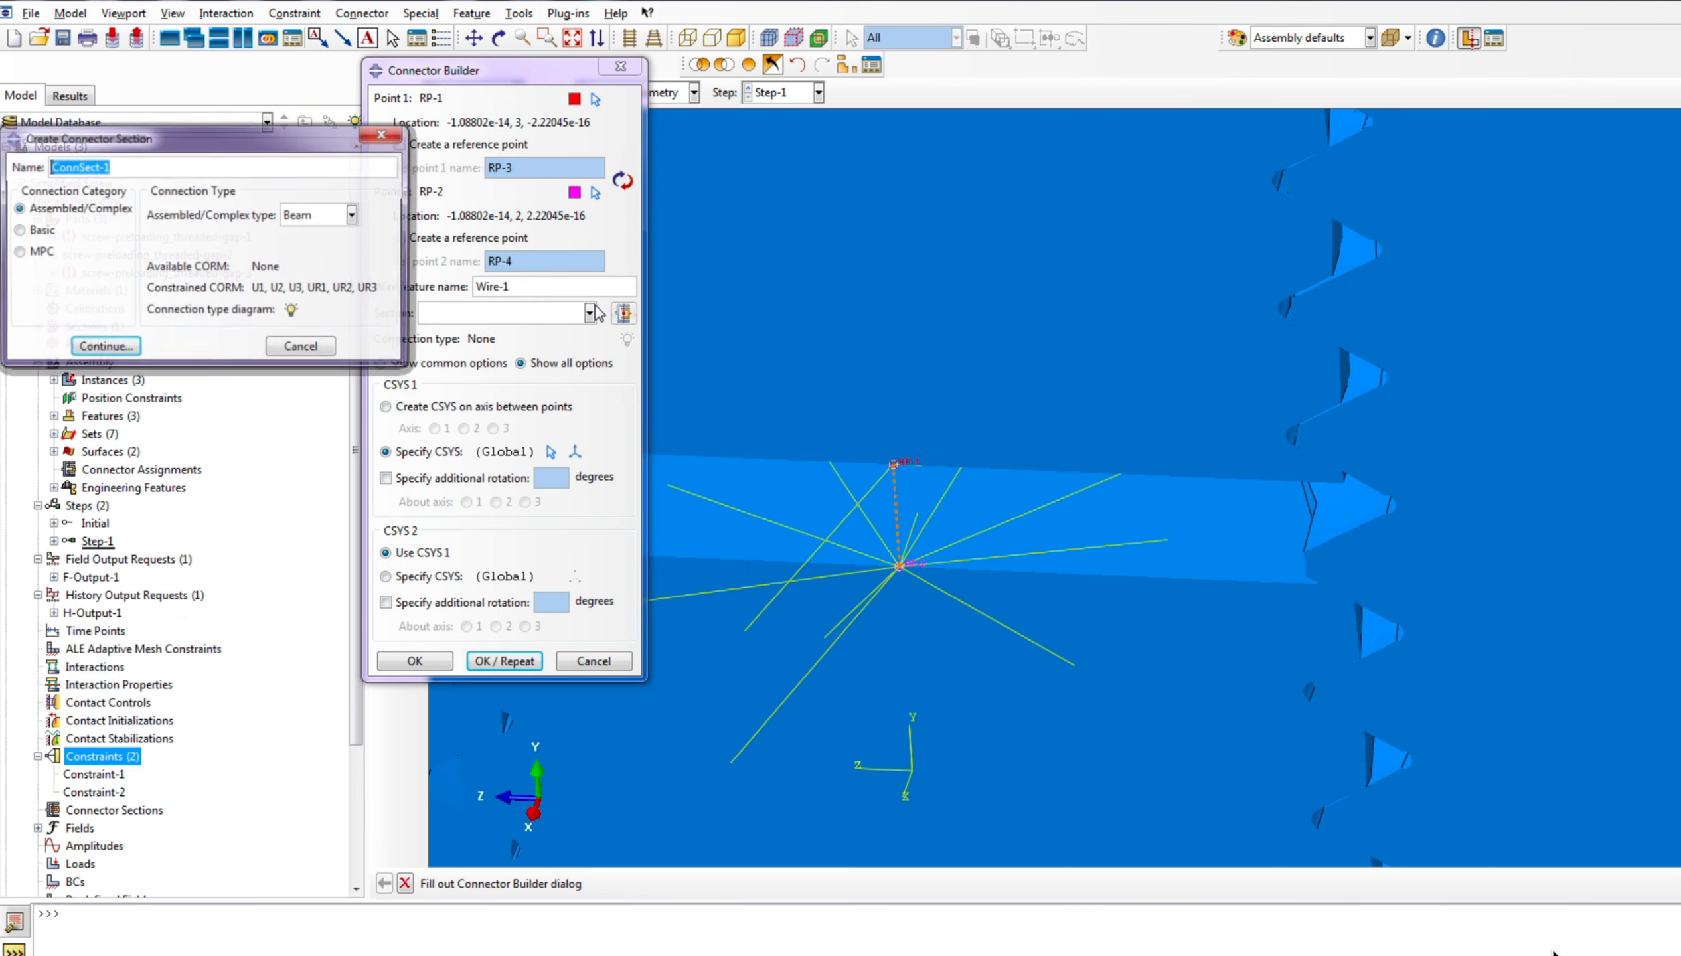
pyautogui.click(353, 215)
pyautogui.click(319, 381)
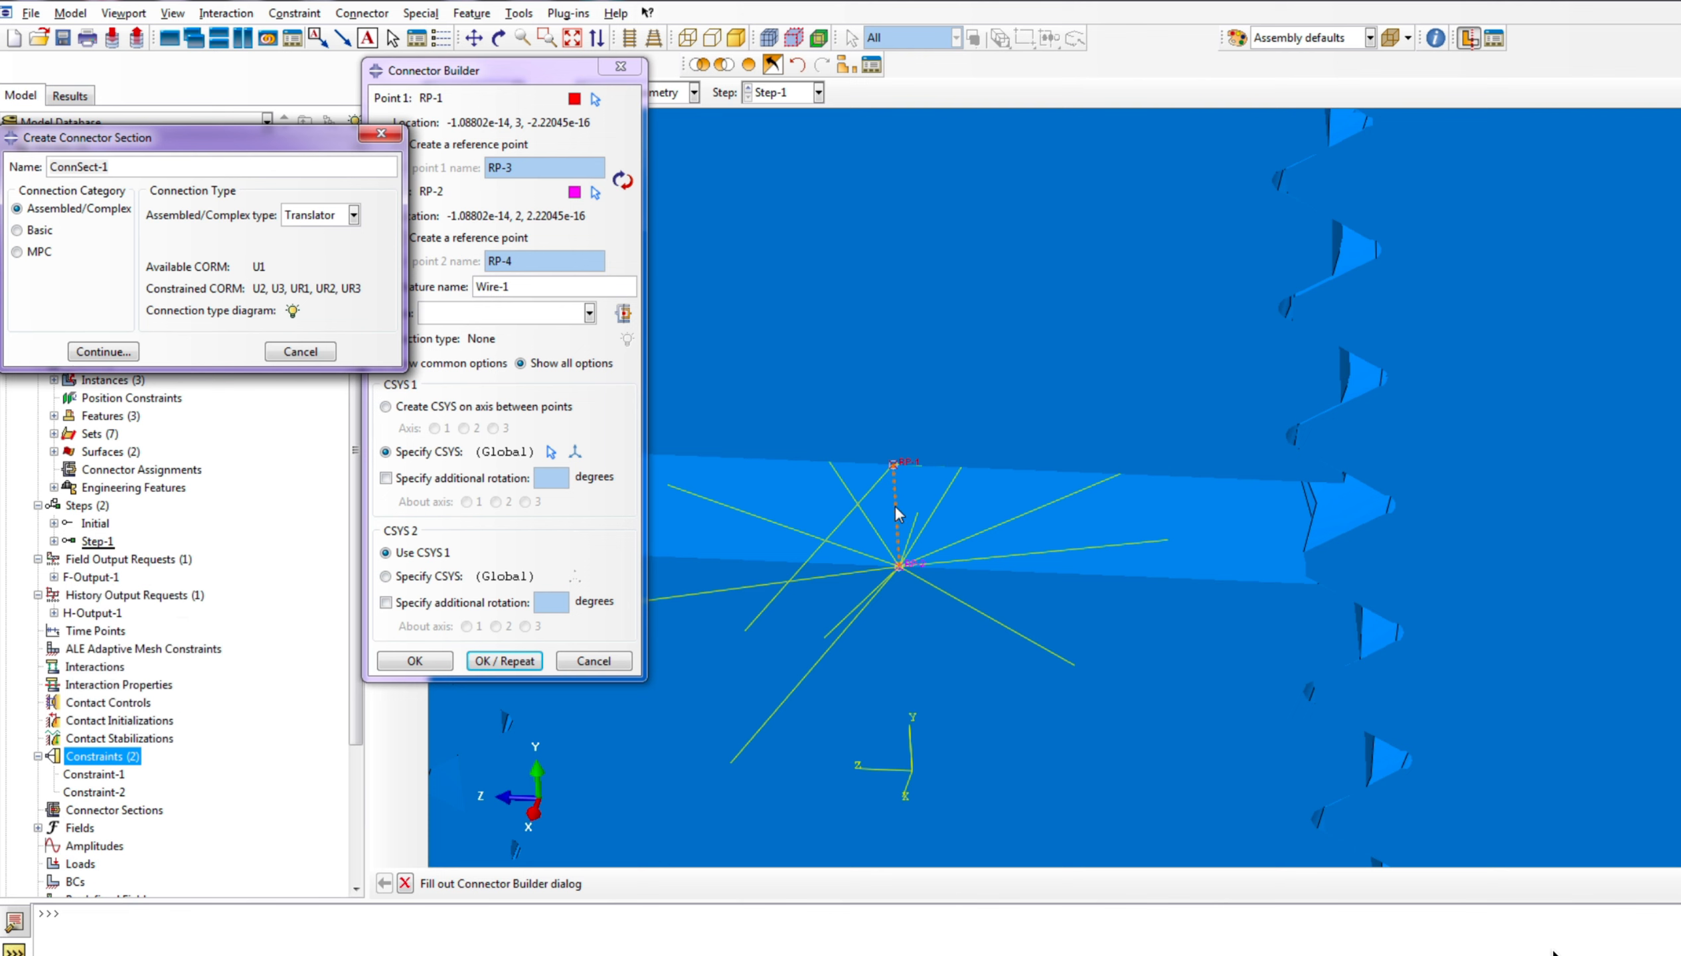
pyautogui.click(67, 353)
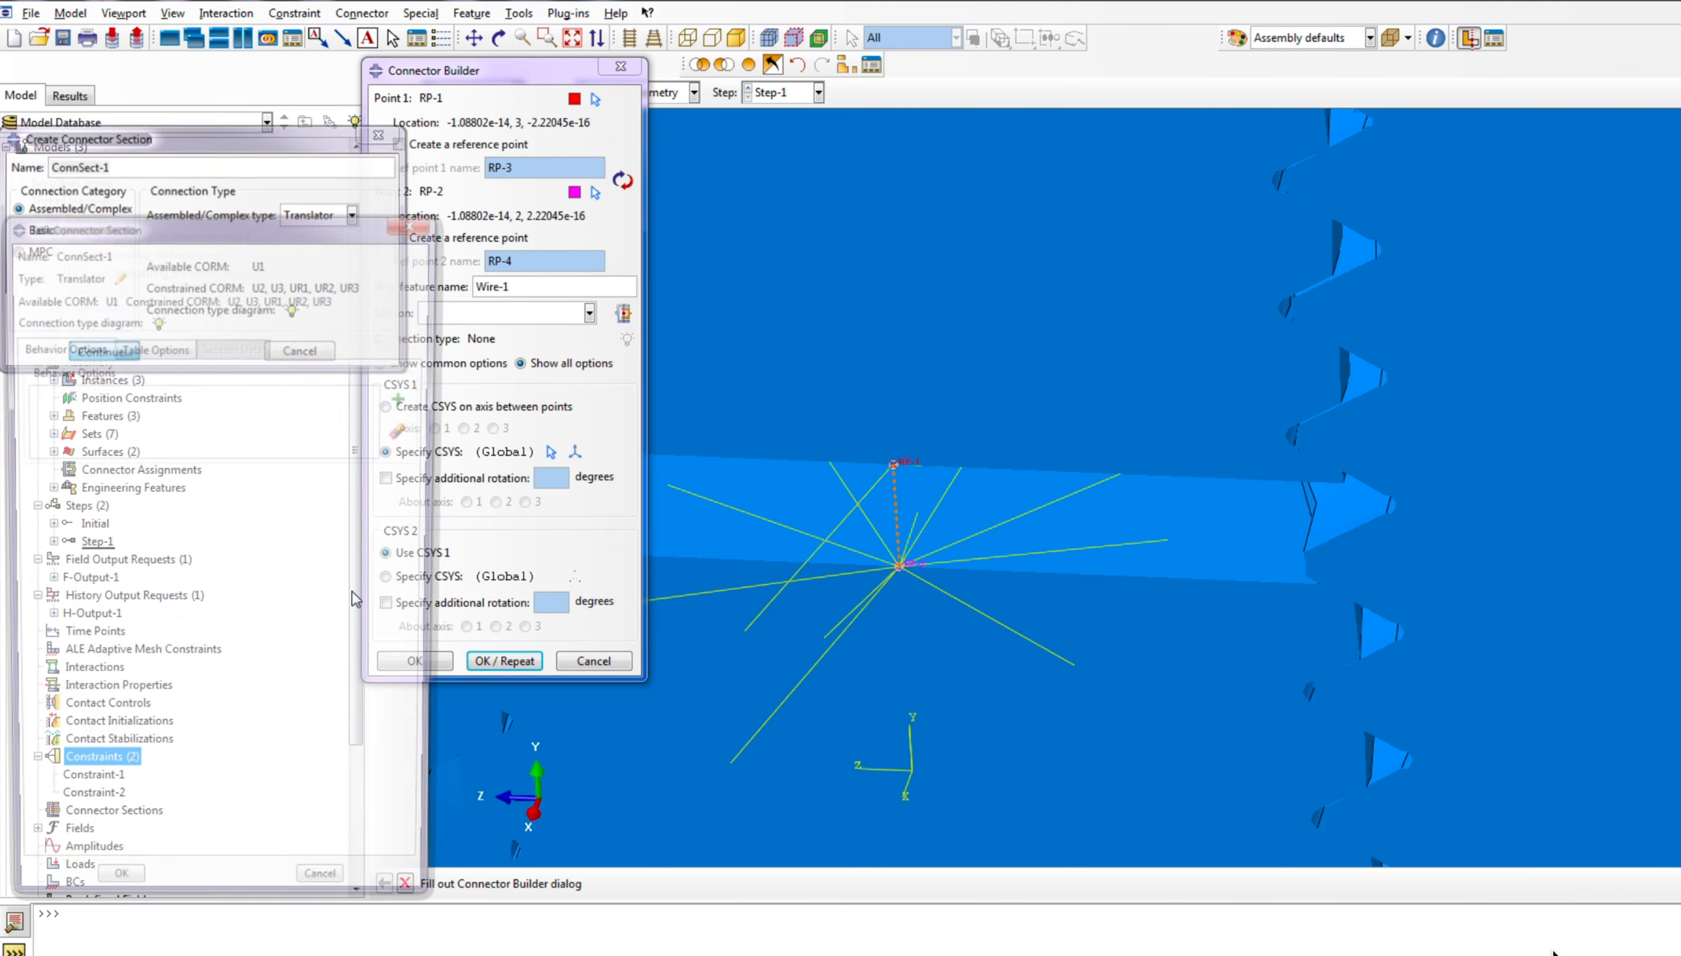
pyautogui.click(115, 909)
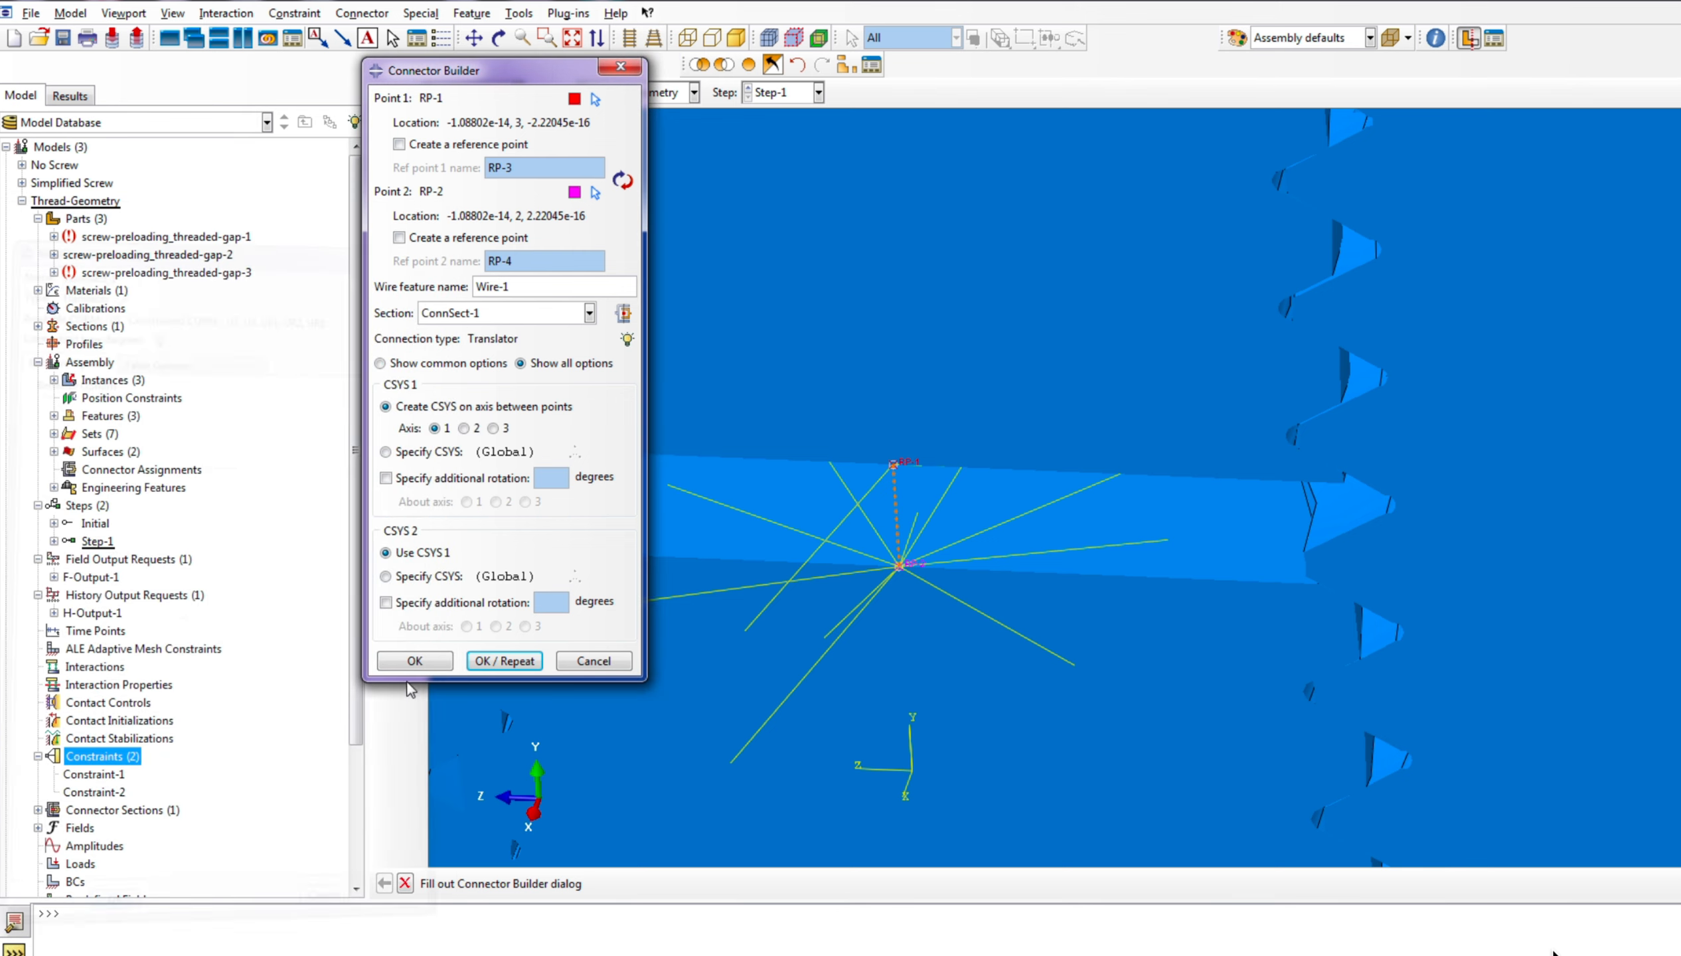
pyautogui.click(418, 661)
pyautogui.scroll(4, 911, 419)
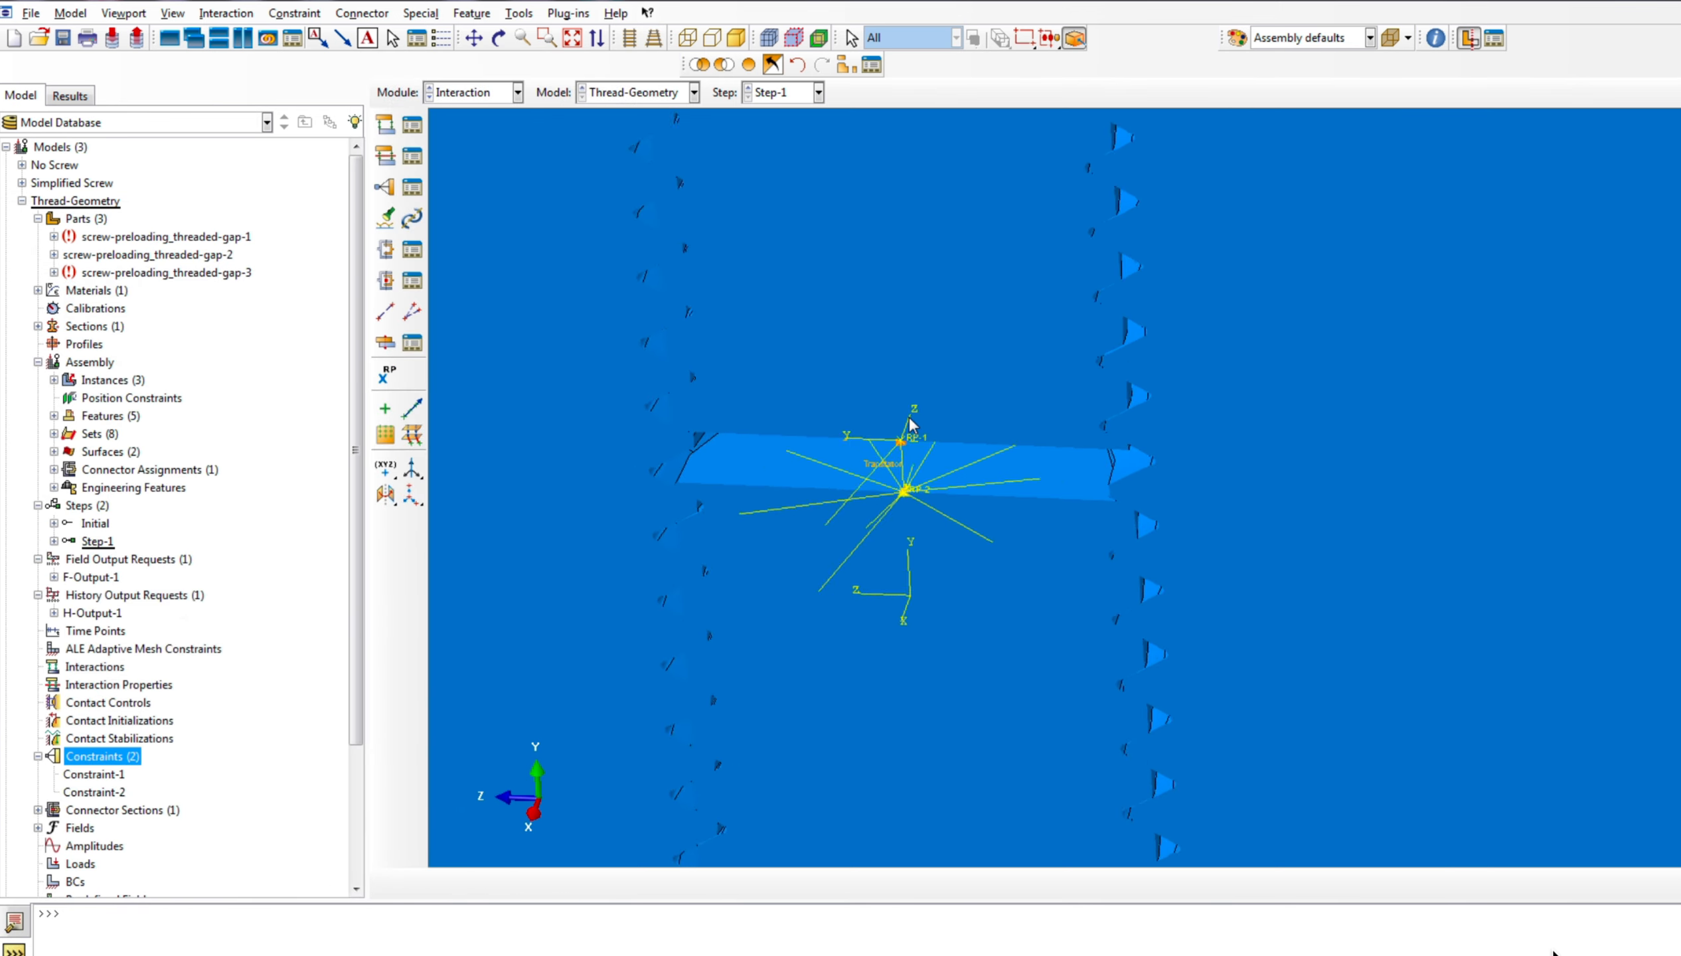
pyautogui.scroll(-3, 217, 529)
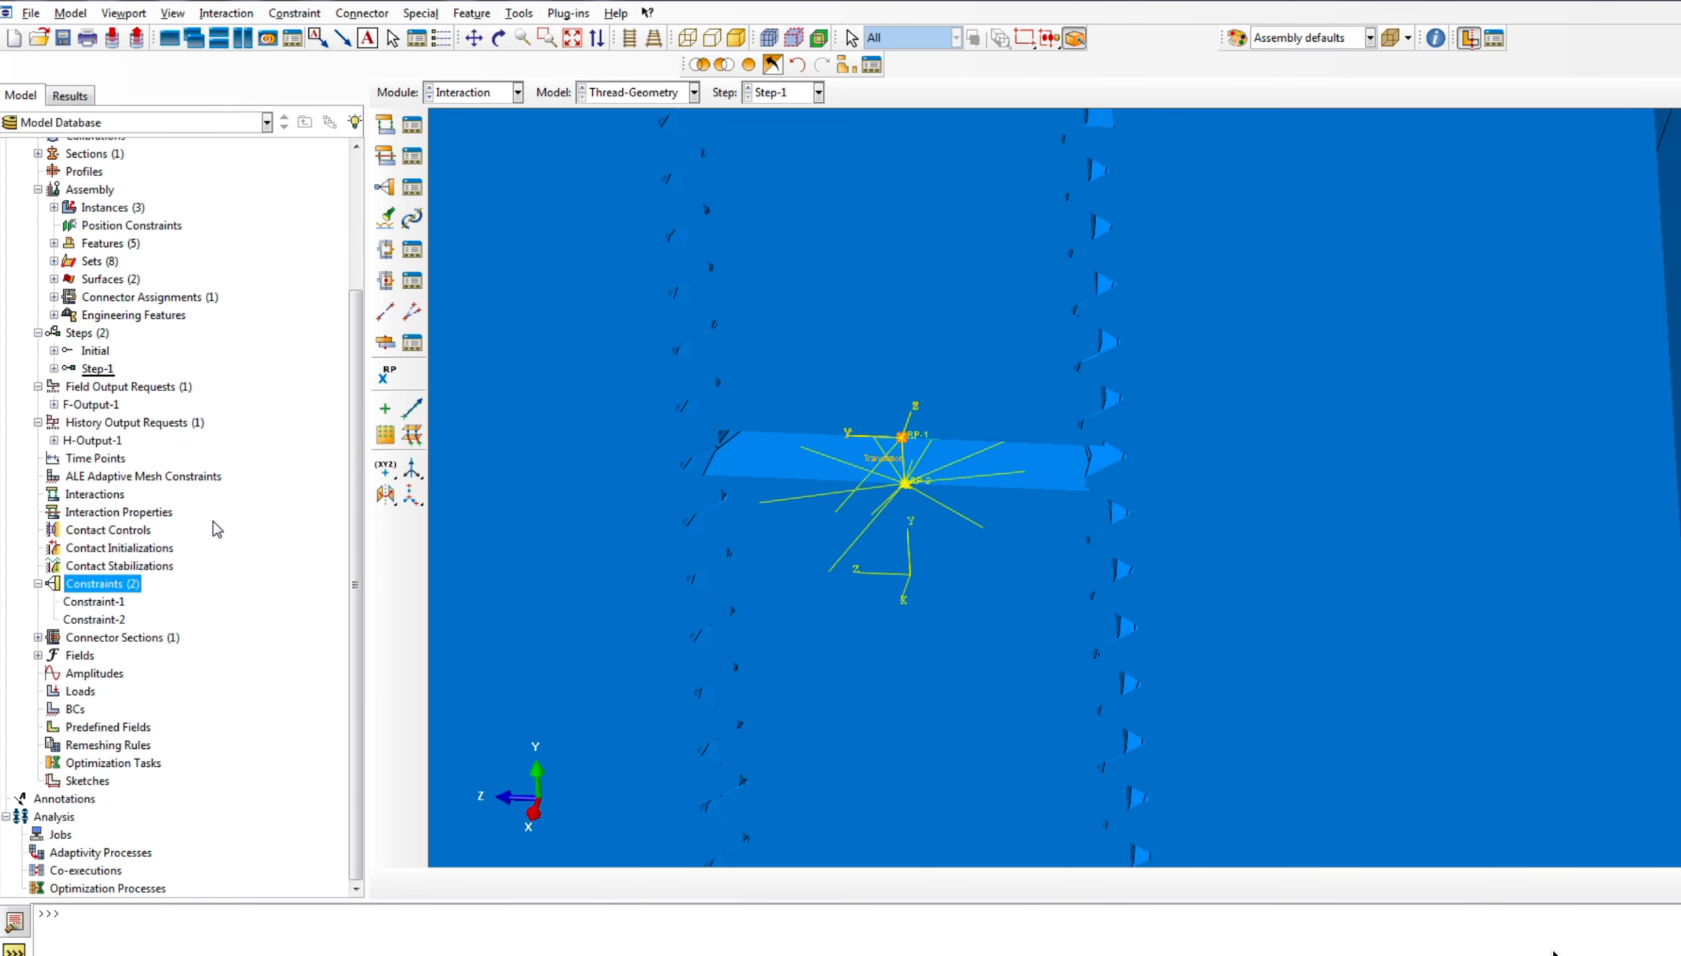
pyautogui.click(79, 690)
pyautogui.rightClick(87, 692)
pyautogui.click(127, 742)
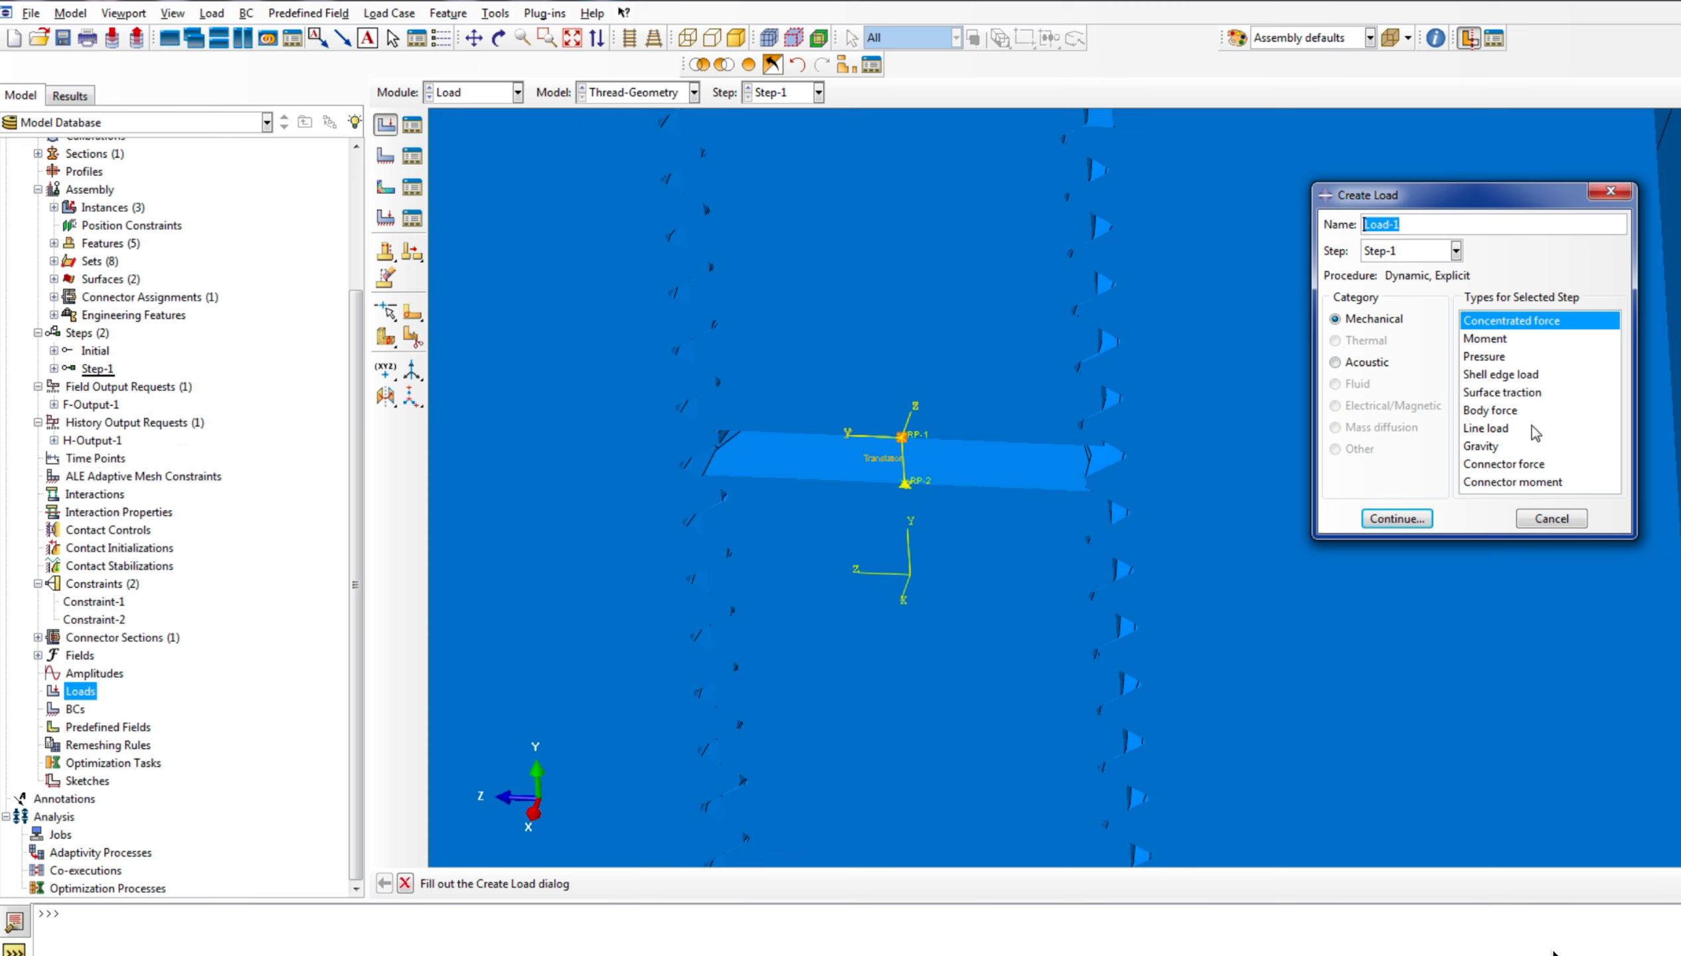
pyautogui.click(1524, 467)
pyautogui.click(1398, 518)
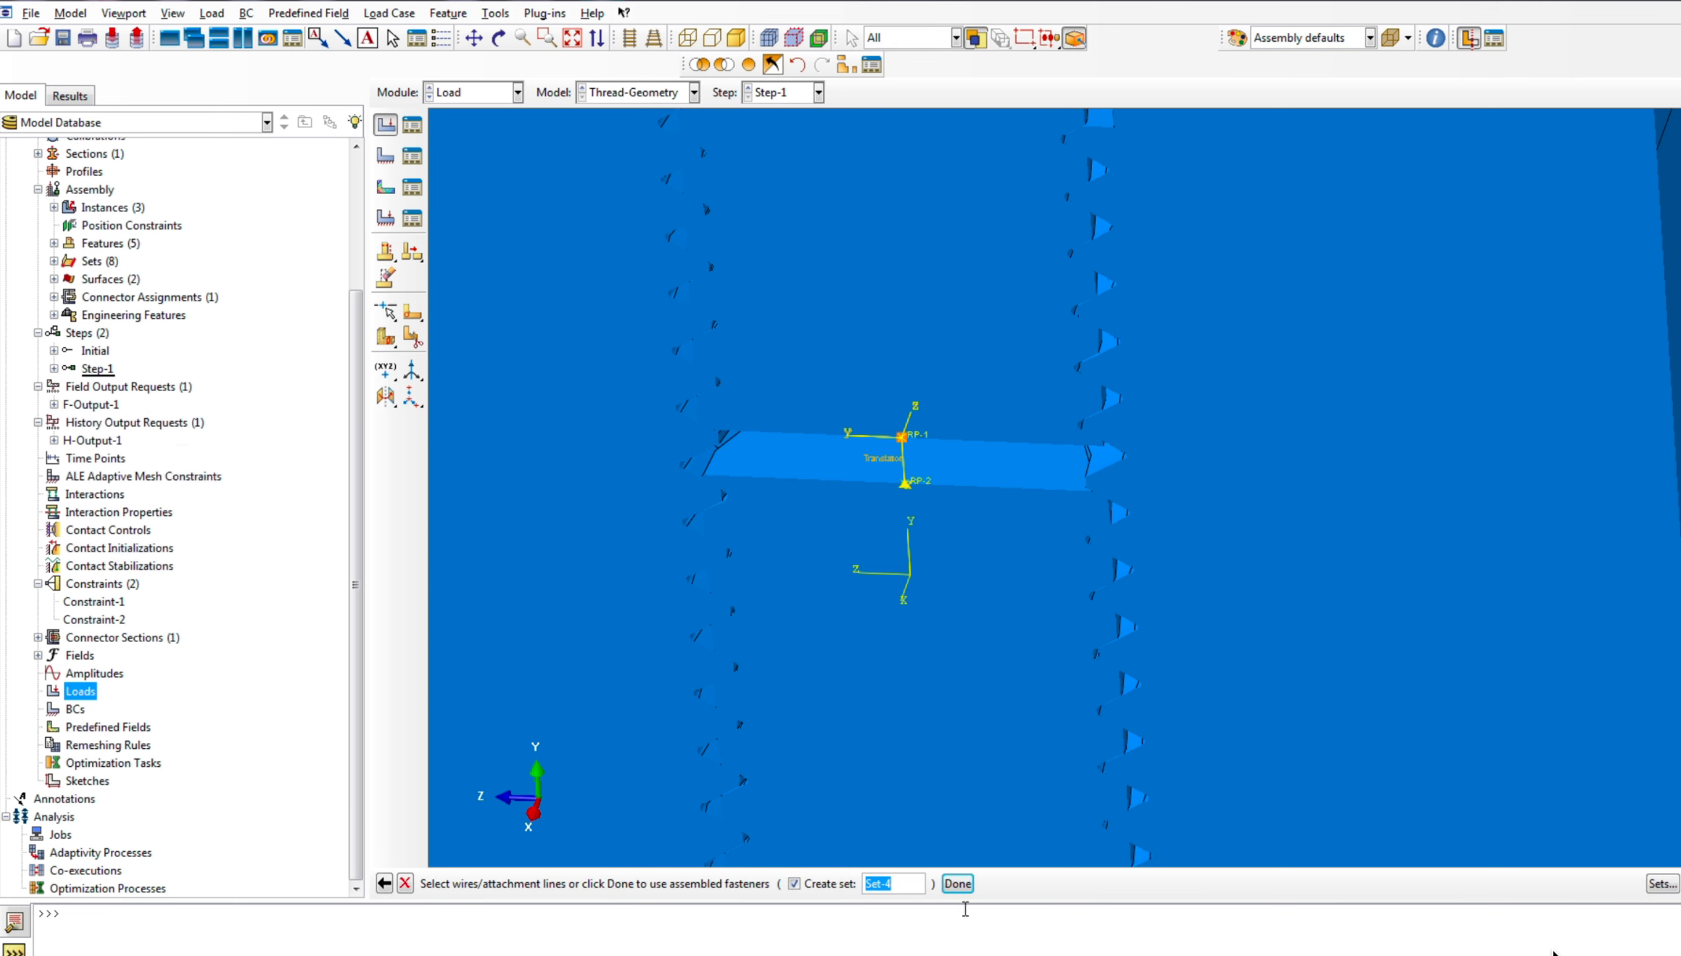
pyautogui.click(1657, 886)
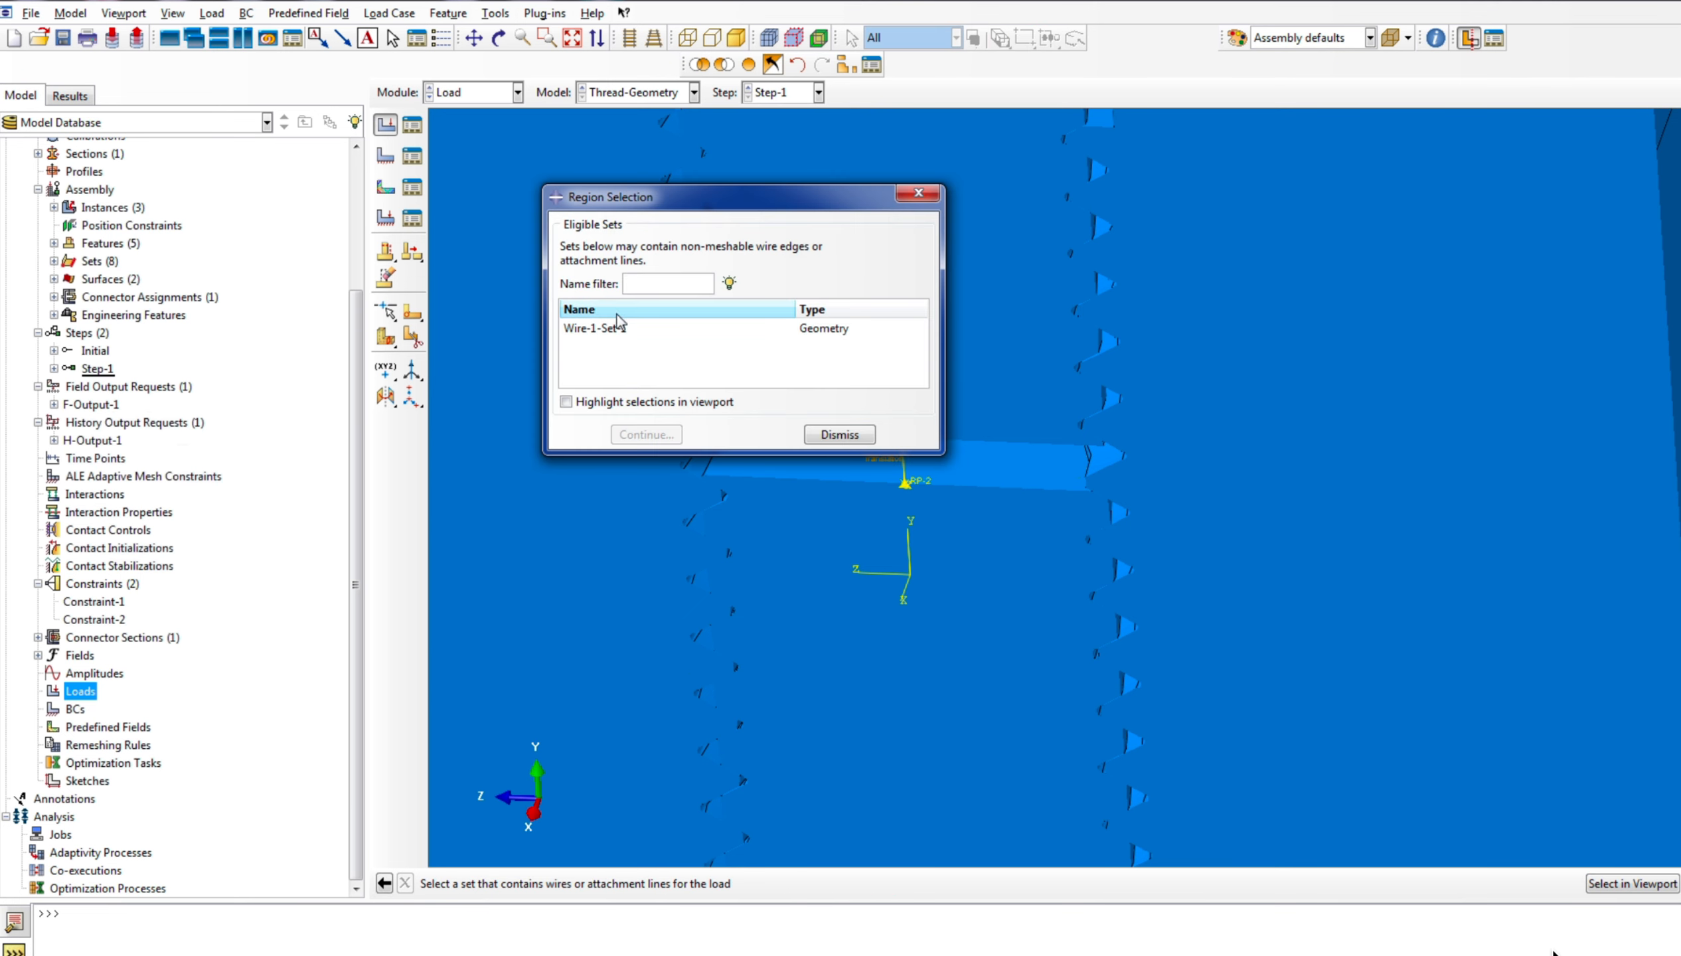
pyautogui.click(600, 328)
pyautogui.click(645, 435)
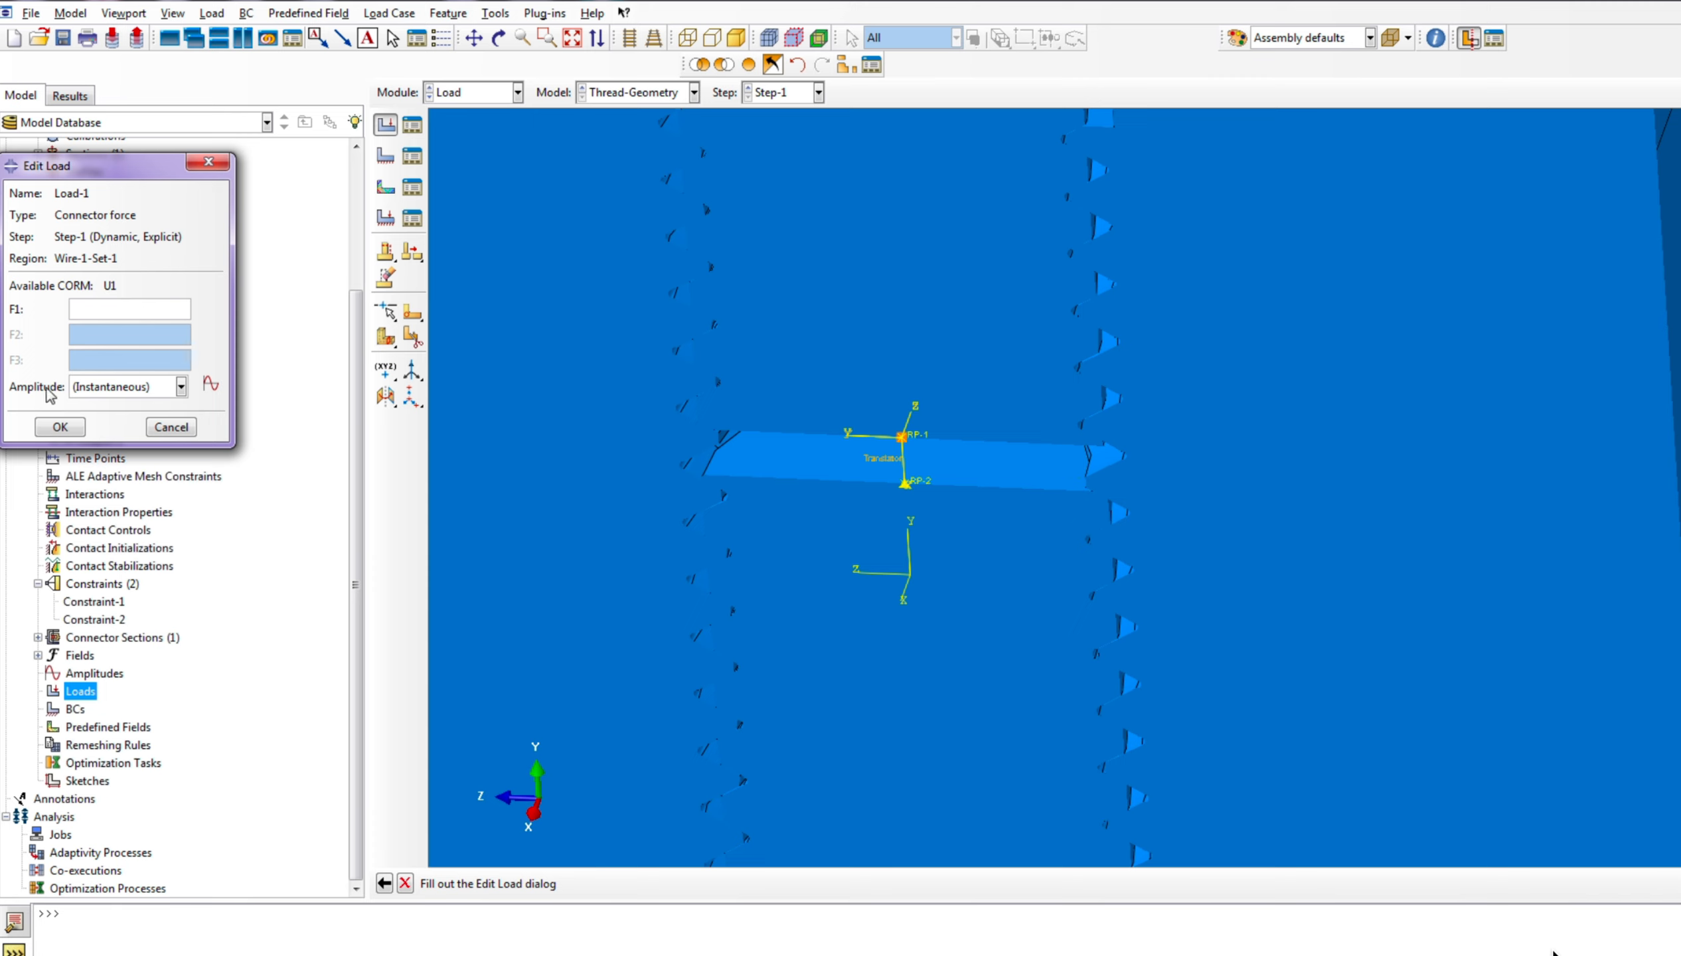
pyautogui.click(168, 427)
# Create a smooth step amplitude going from 0 at time 0 to 1 at time 0.050
pyautogui.rightClick(84, 678)
pyautogui.click(120, 686)
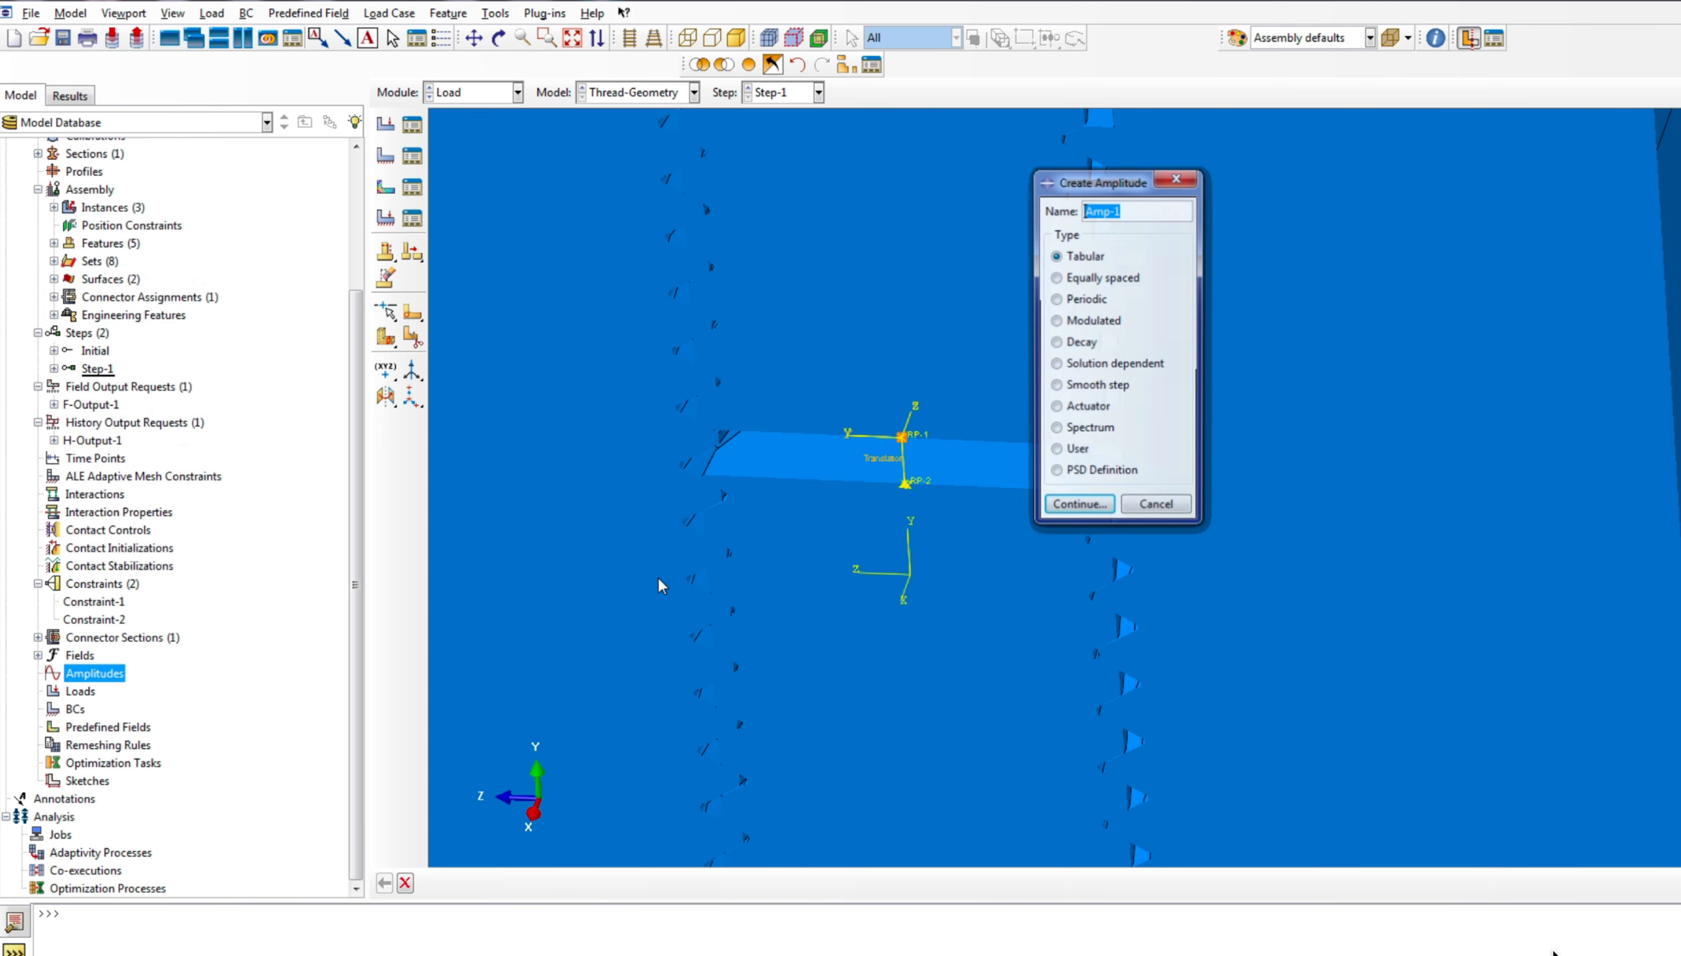
pyautogui.click(1108, 387)
pyautogui.click(1076, 506)
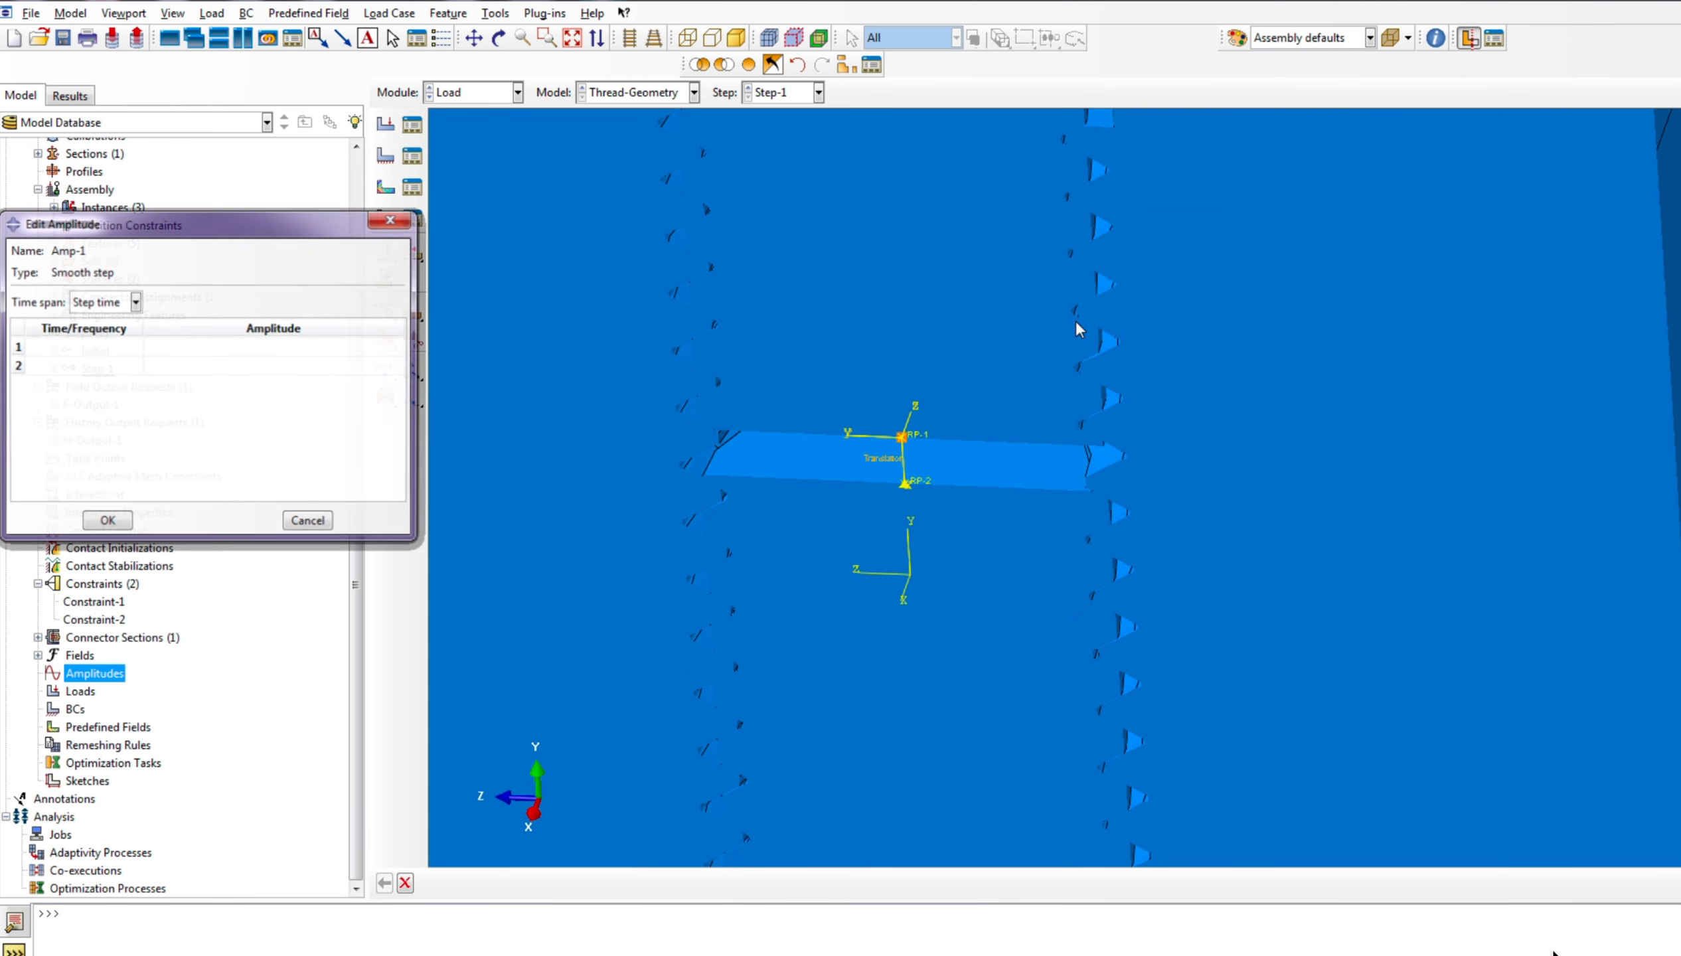
pyautogui.click(110, 350)
pyautogui.write('0')
pyautogui.click(229, 348)
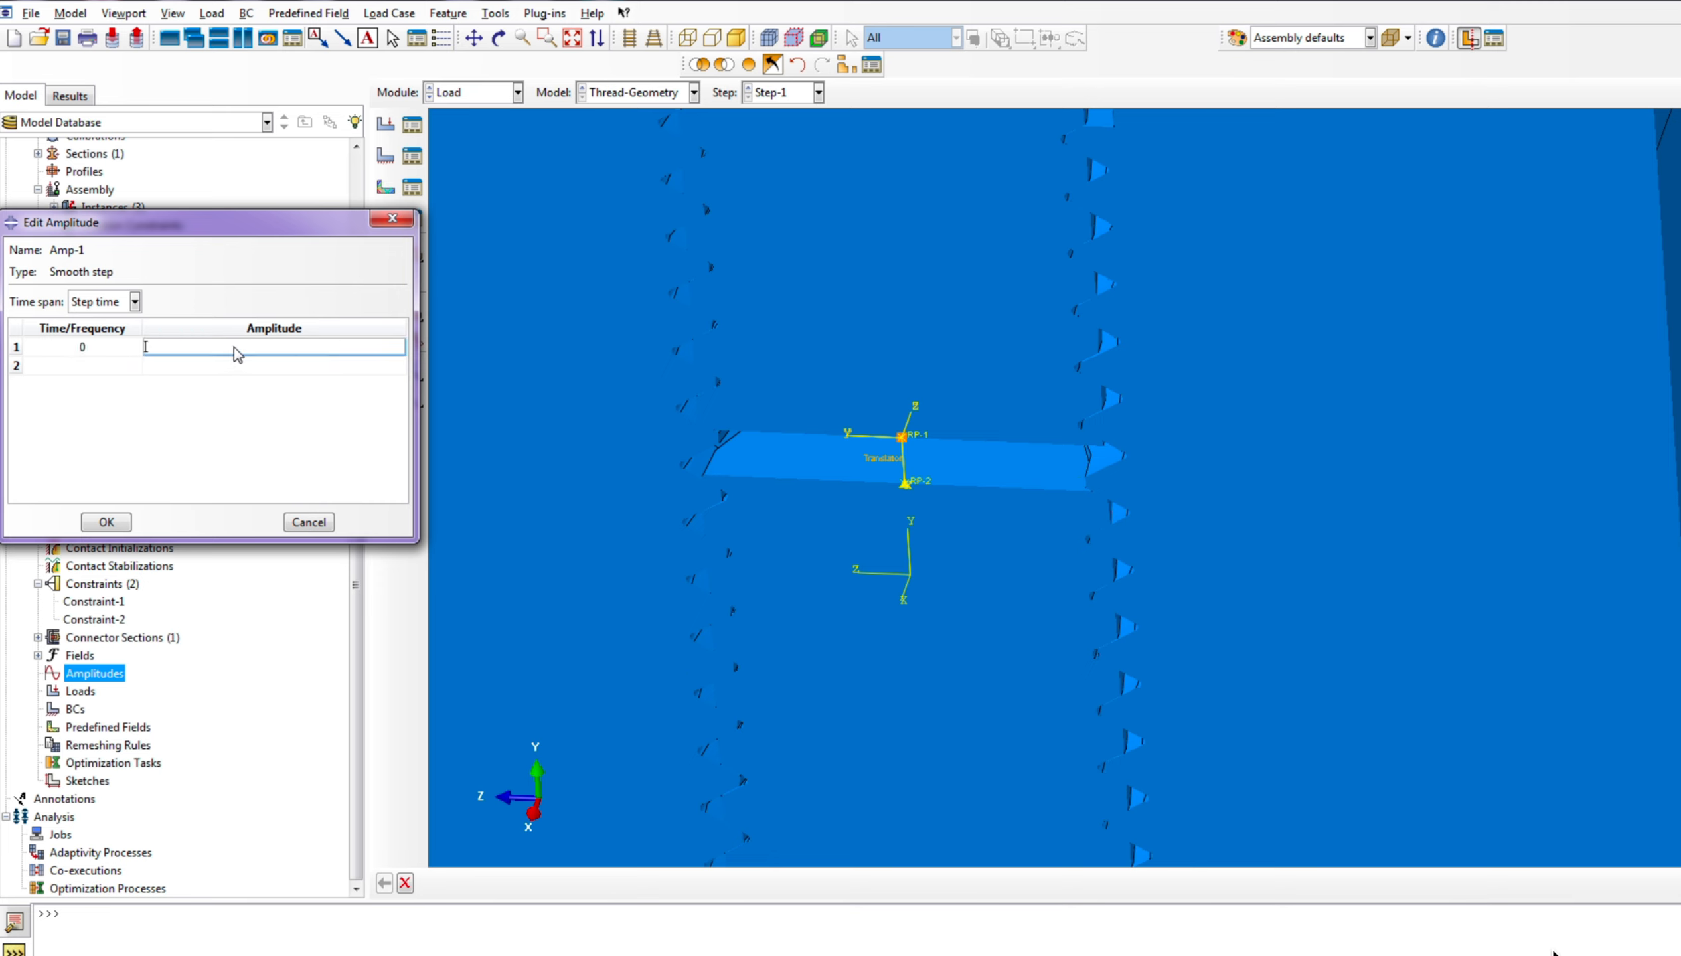
pyautogui.write('0')
pyautogui.click(99, 366)
pyautogui.write('0.5')
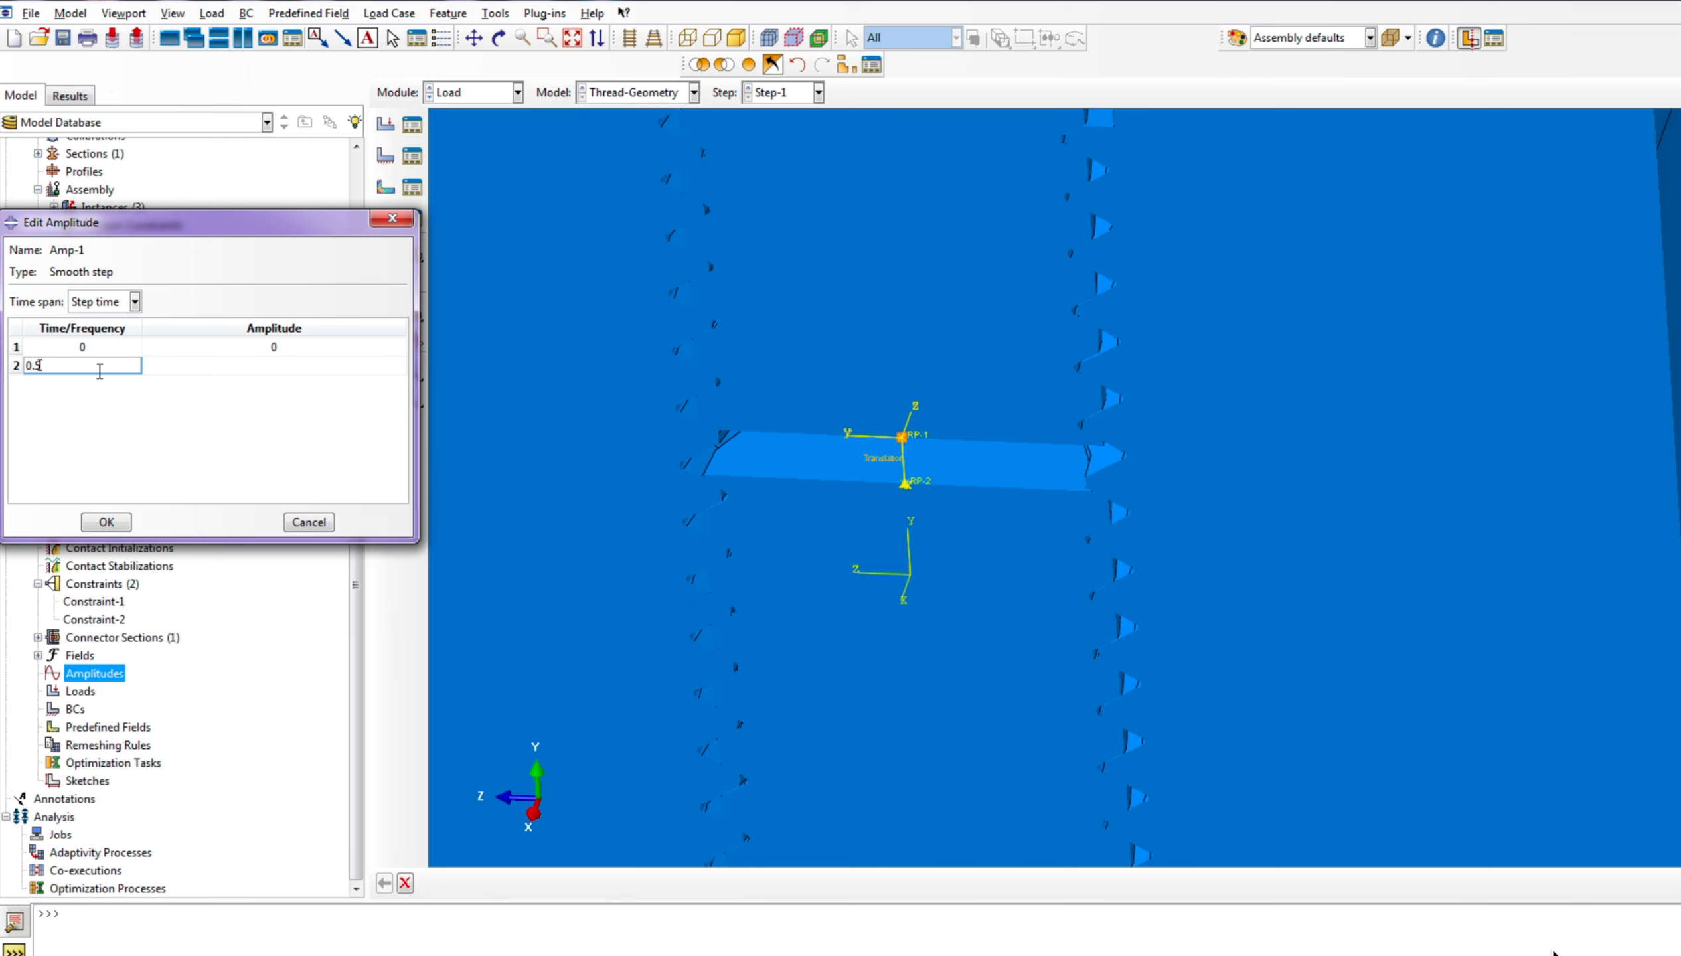
pyautogui.click(216, 373)
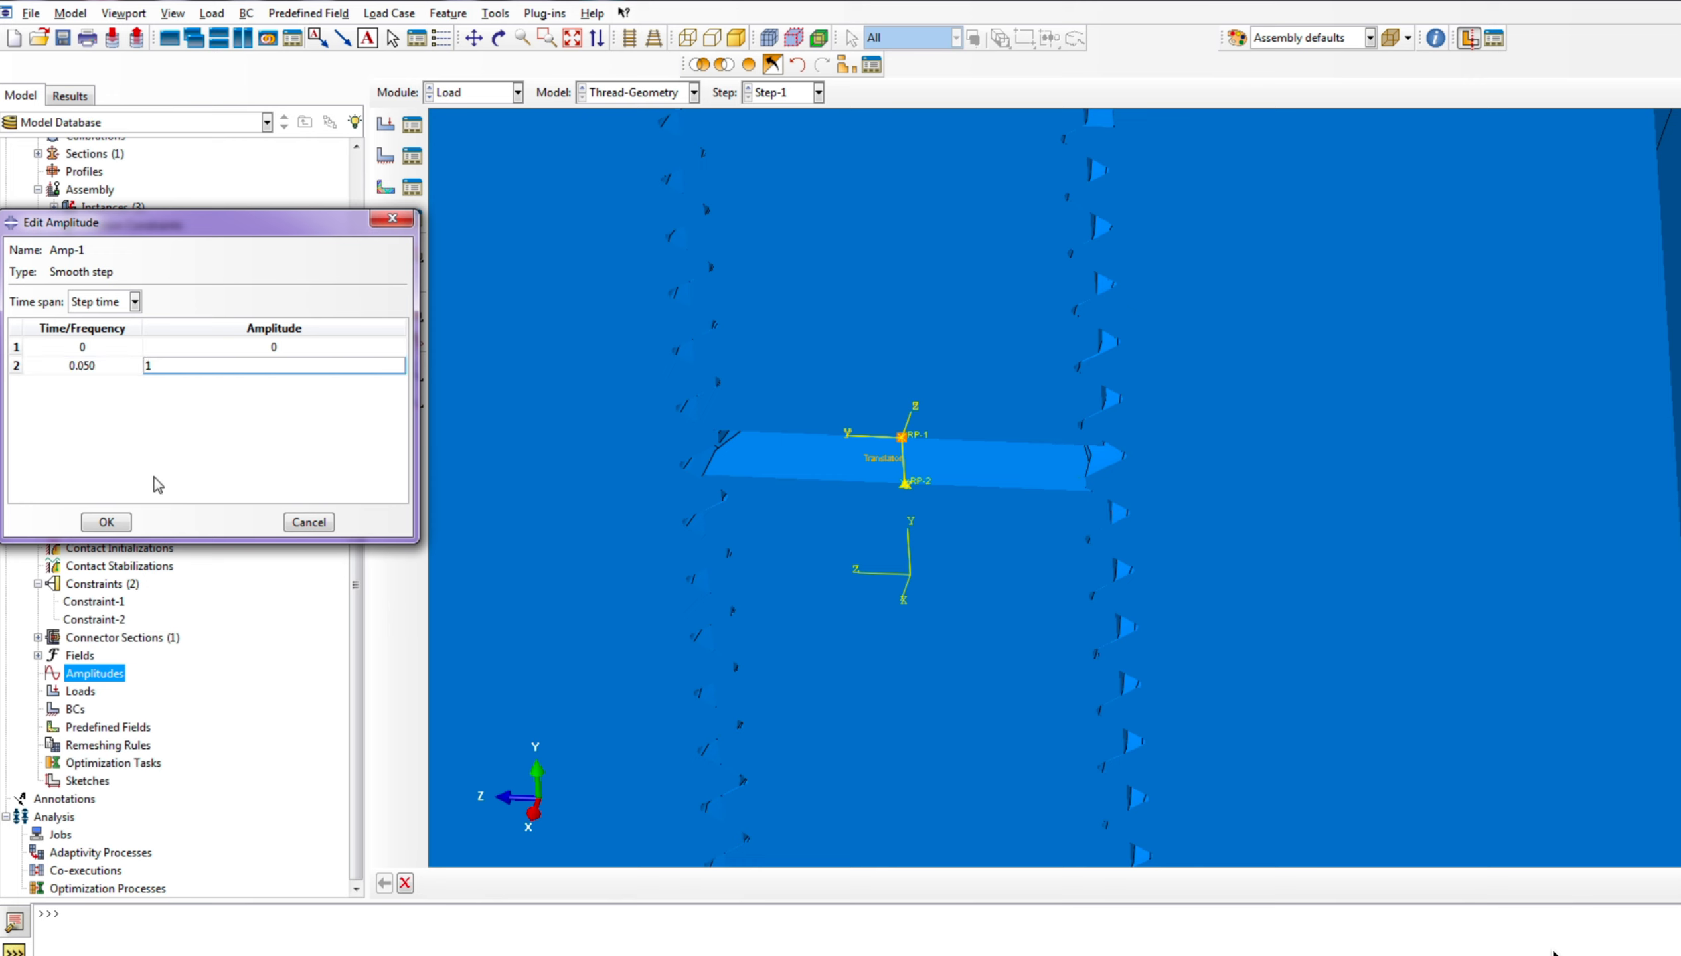
pyautogui.click(126, 522)
# Create a connector force load in Step-1 on Wire-1-Set-1 with F1 of -7500 and the smooth step amplitude assigned
pyautogui.rightClick(83, 692)
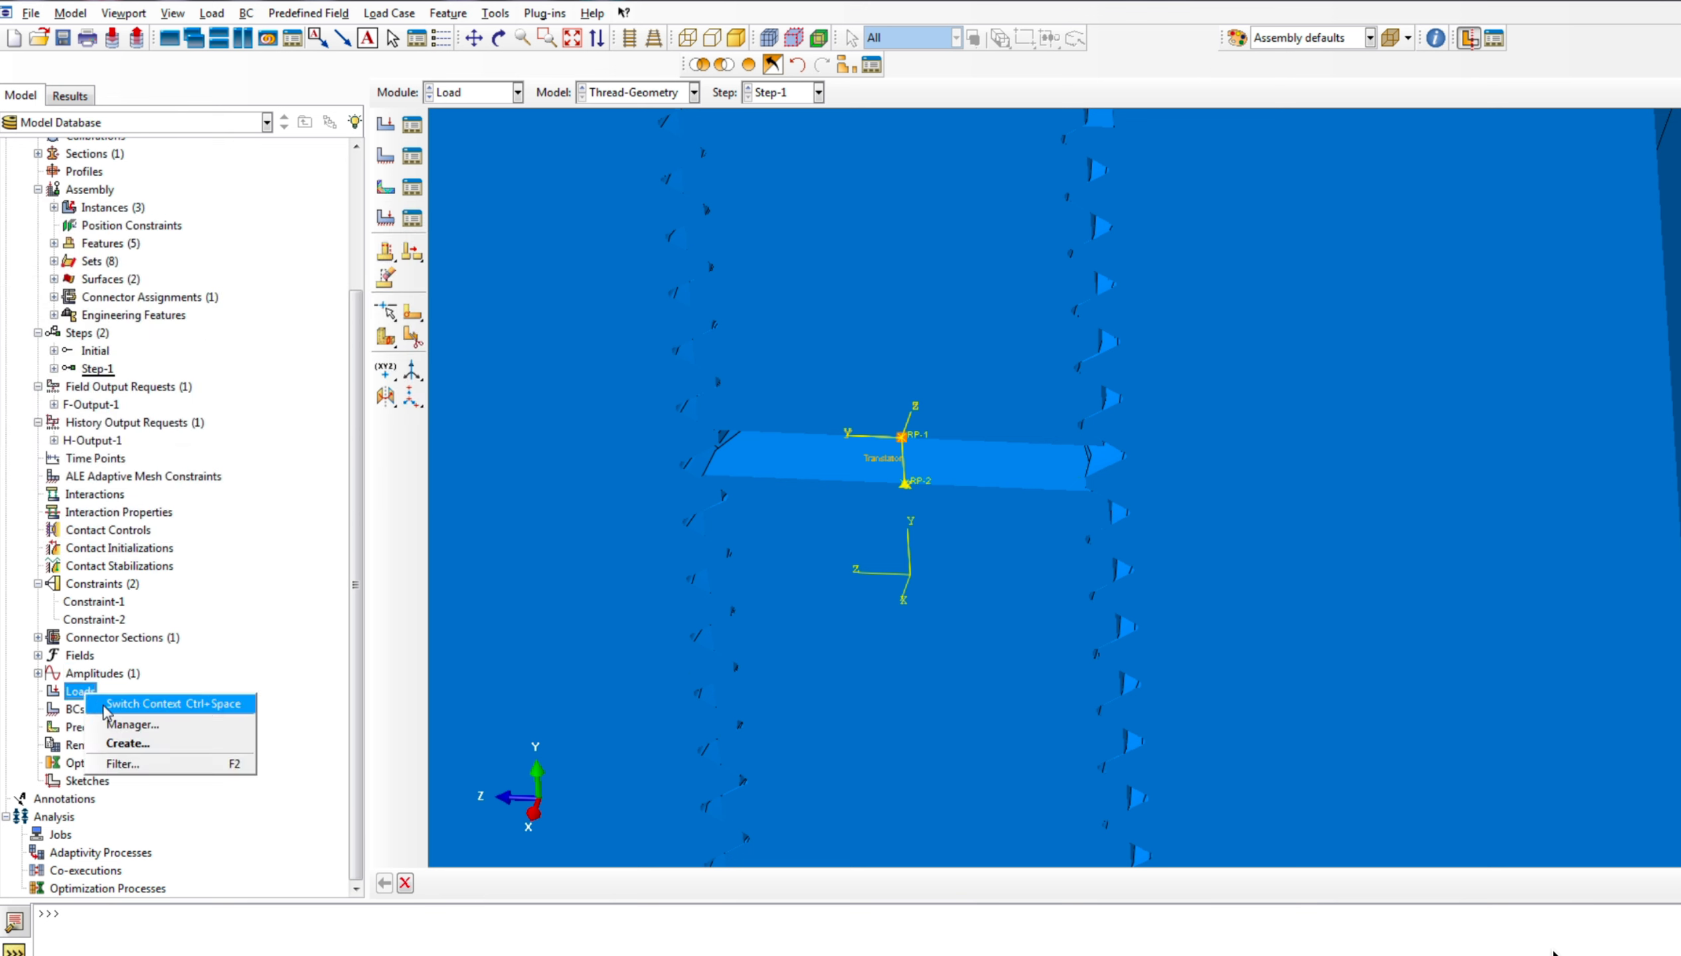
pyautogui.click(138, 748)
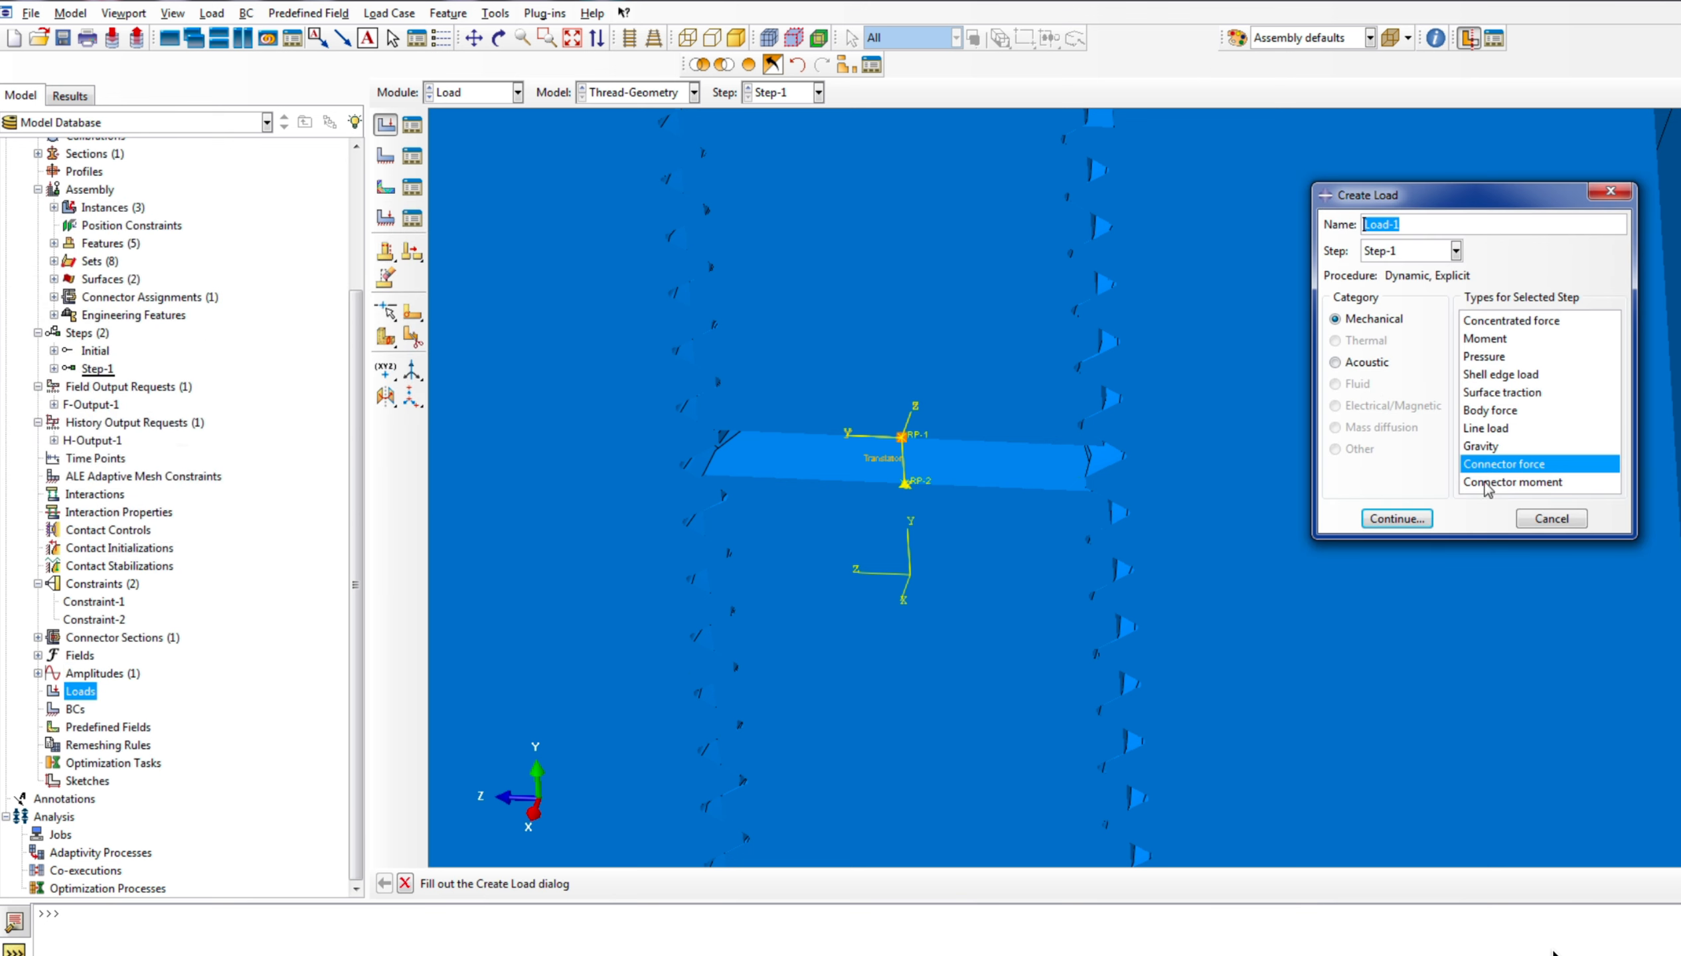
pyautogui.click(1398, 520)
pyautogui.click(619, 329)
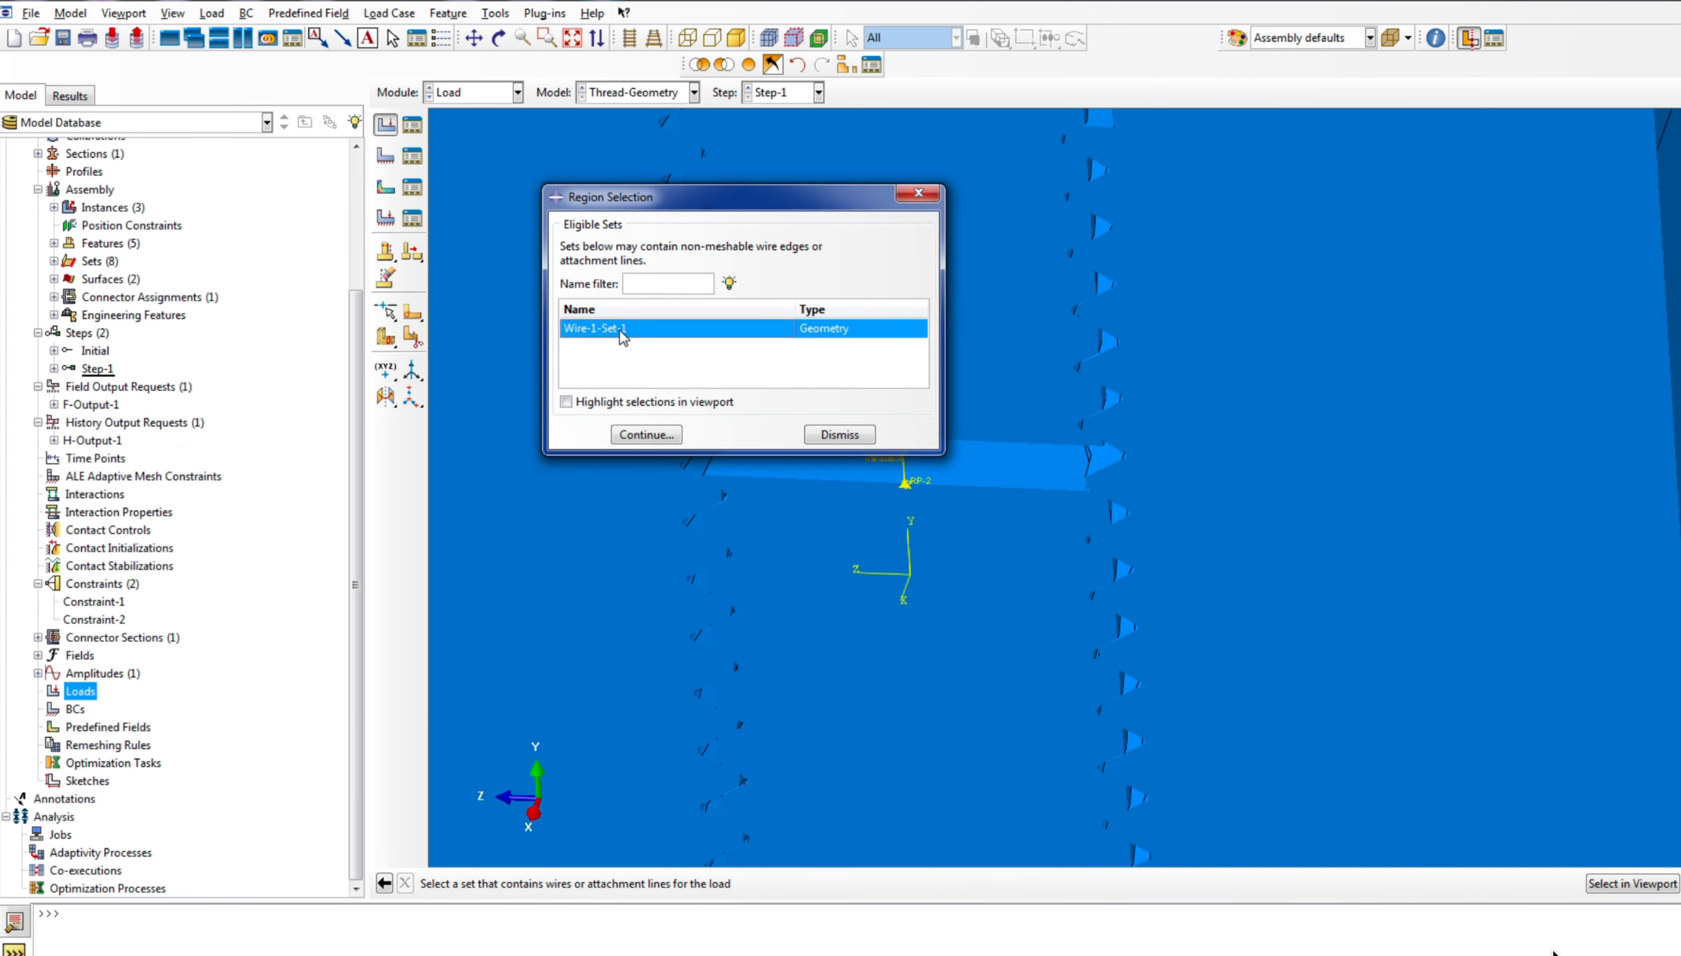
pyautogui.click(664, 438)
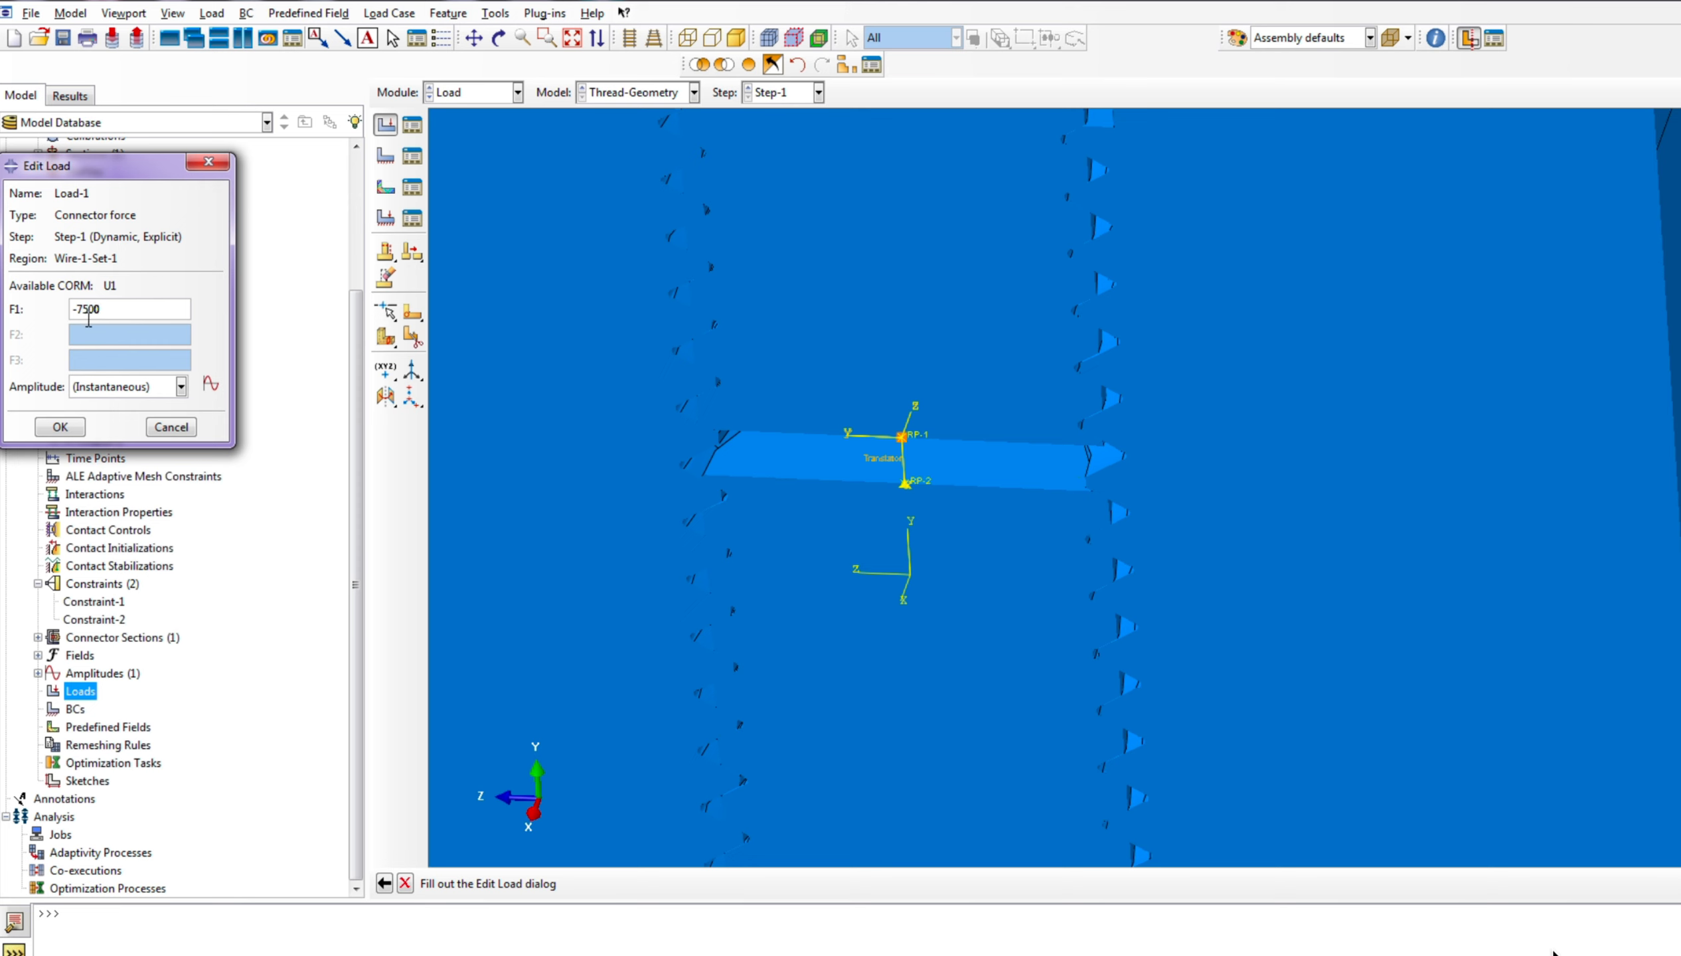
pyautogui.click(148, 389)
pyautogui.click(100, 426)
pyautogui.click(59, 427)
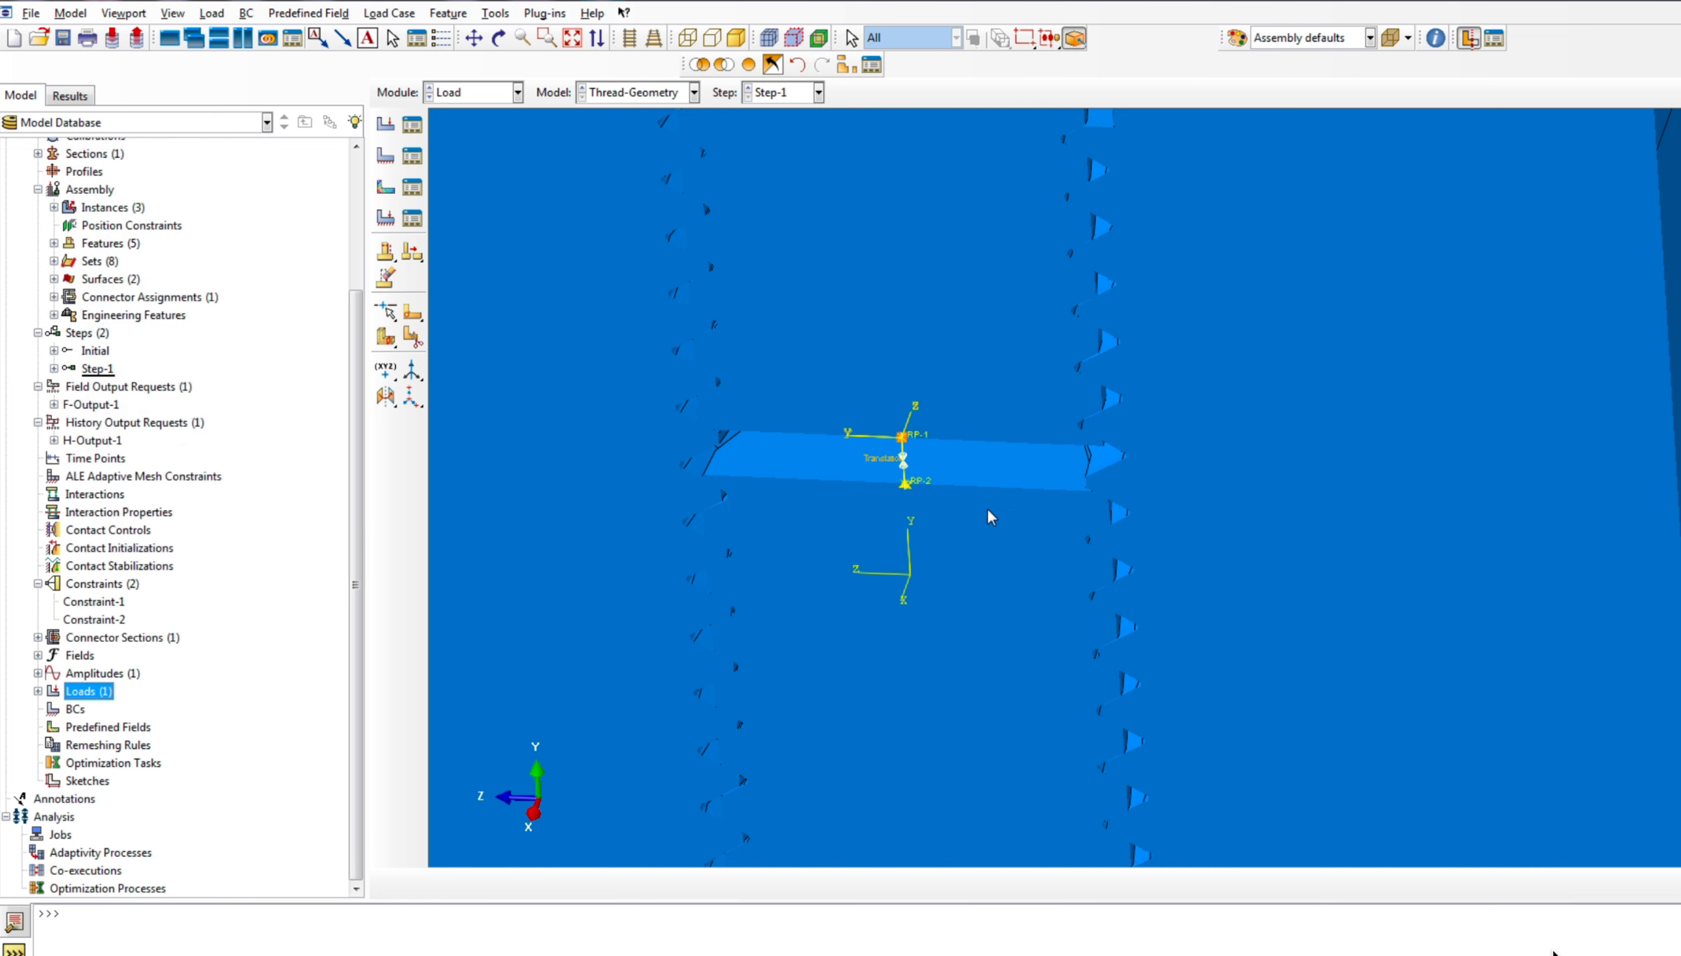
# Turn off the view cut to display the whole uncut assembly
pyautogui.scroll(-5, 893, 466)
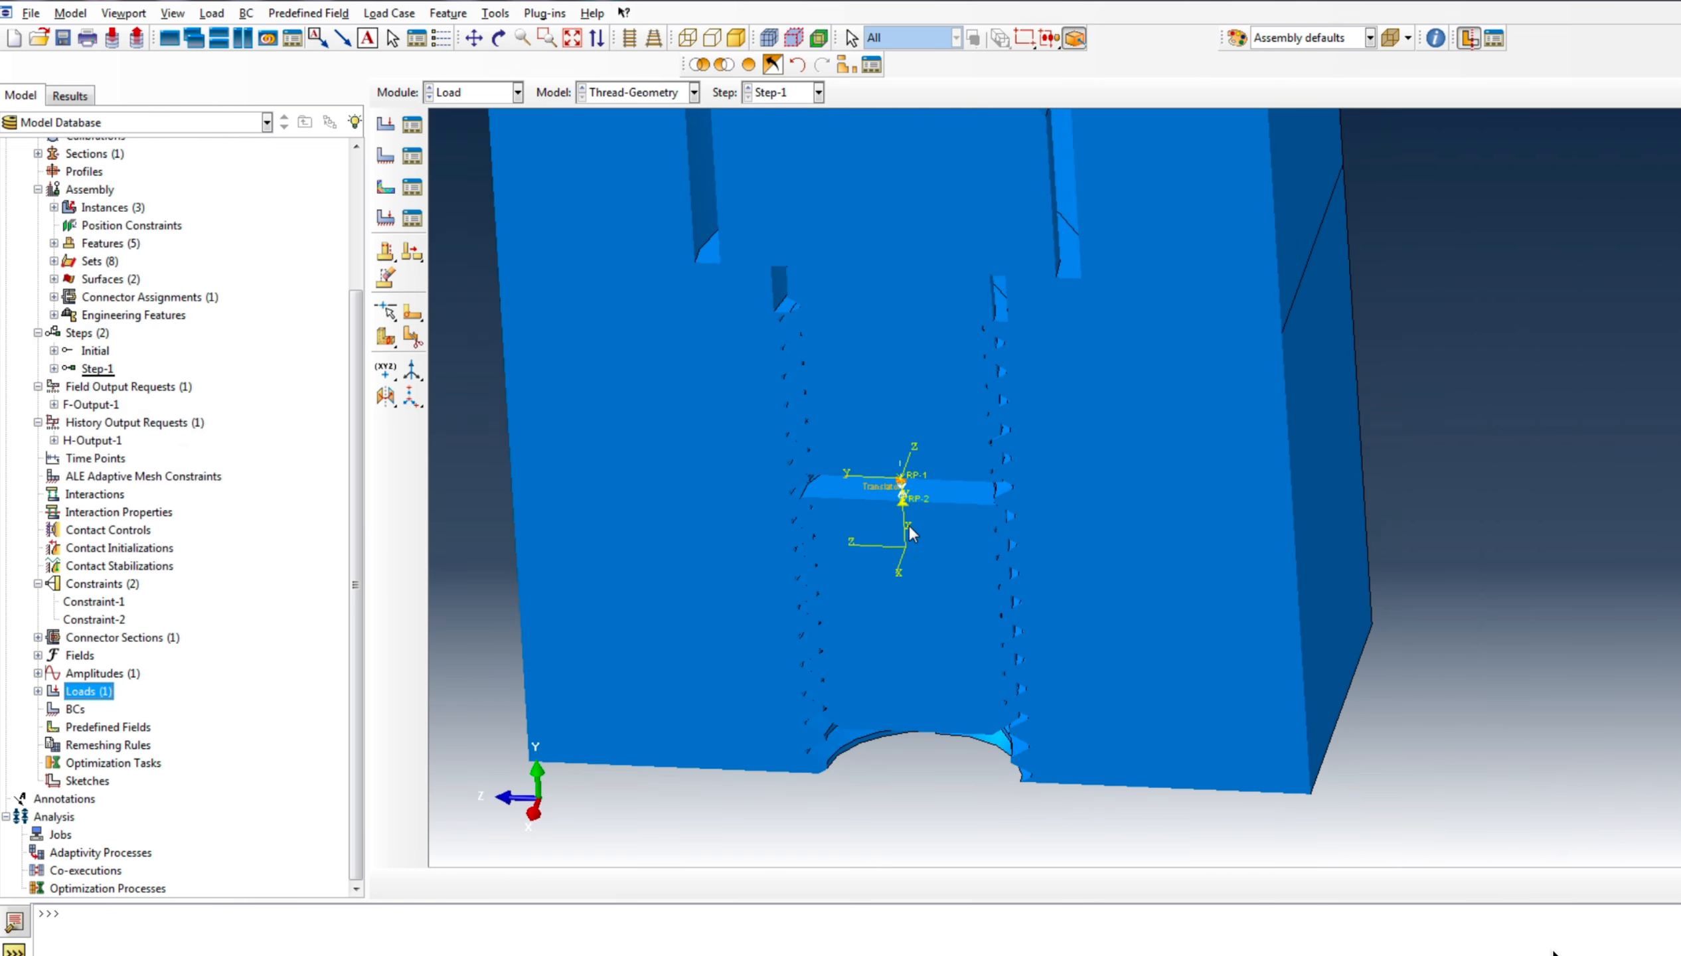
pyautogui.click(499, 38)
pyautogui.moveTo(1009, 676); pyautogui.dragTo(981, 640)
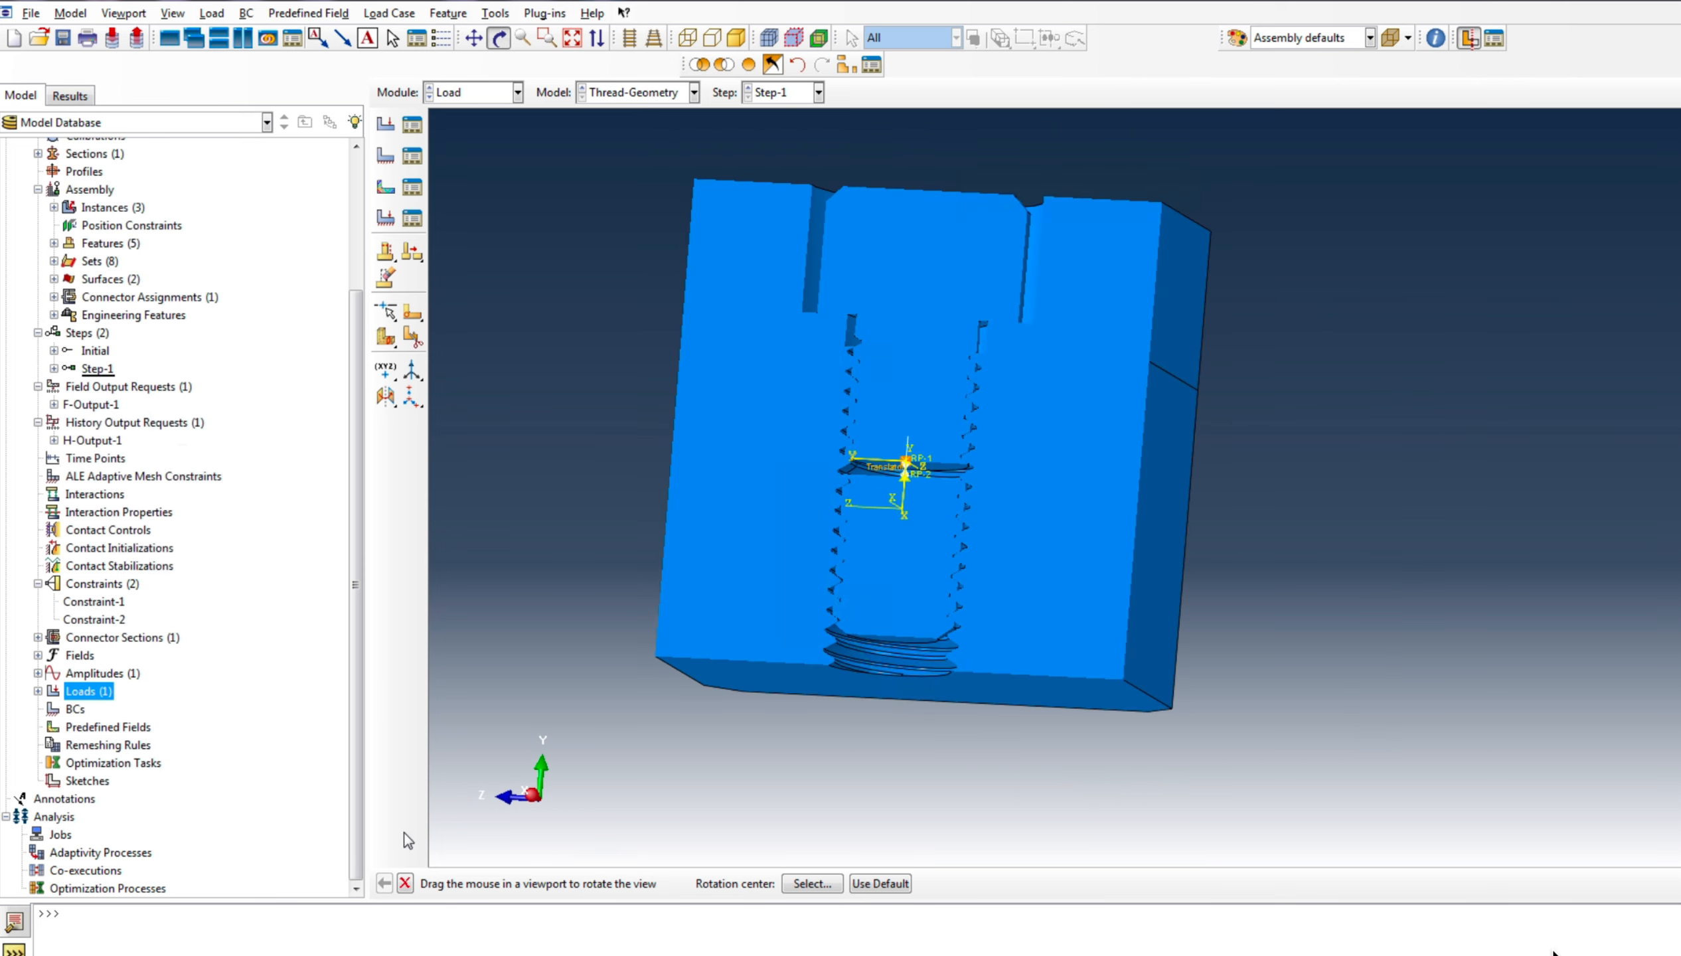
pyautogui.press('Escape')
pyautogui.scroll(-3, 699, 434)
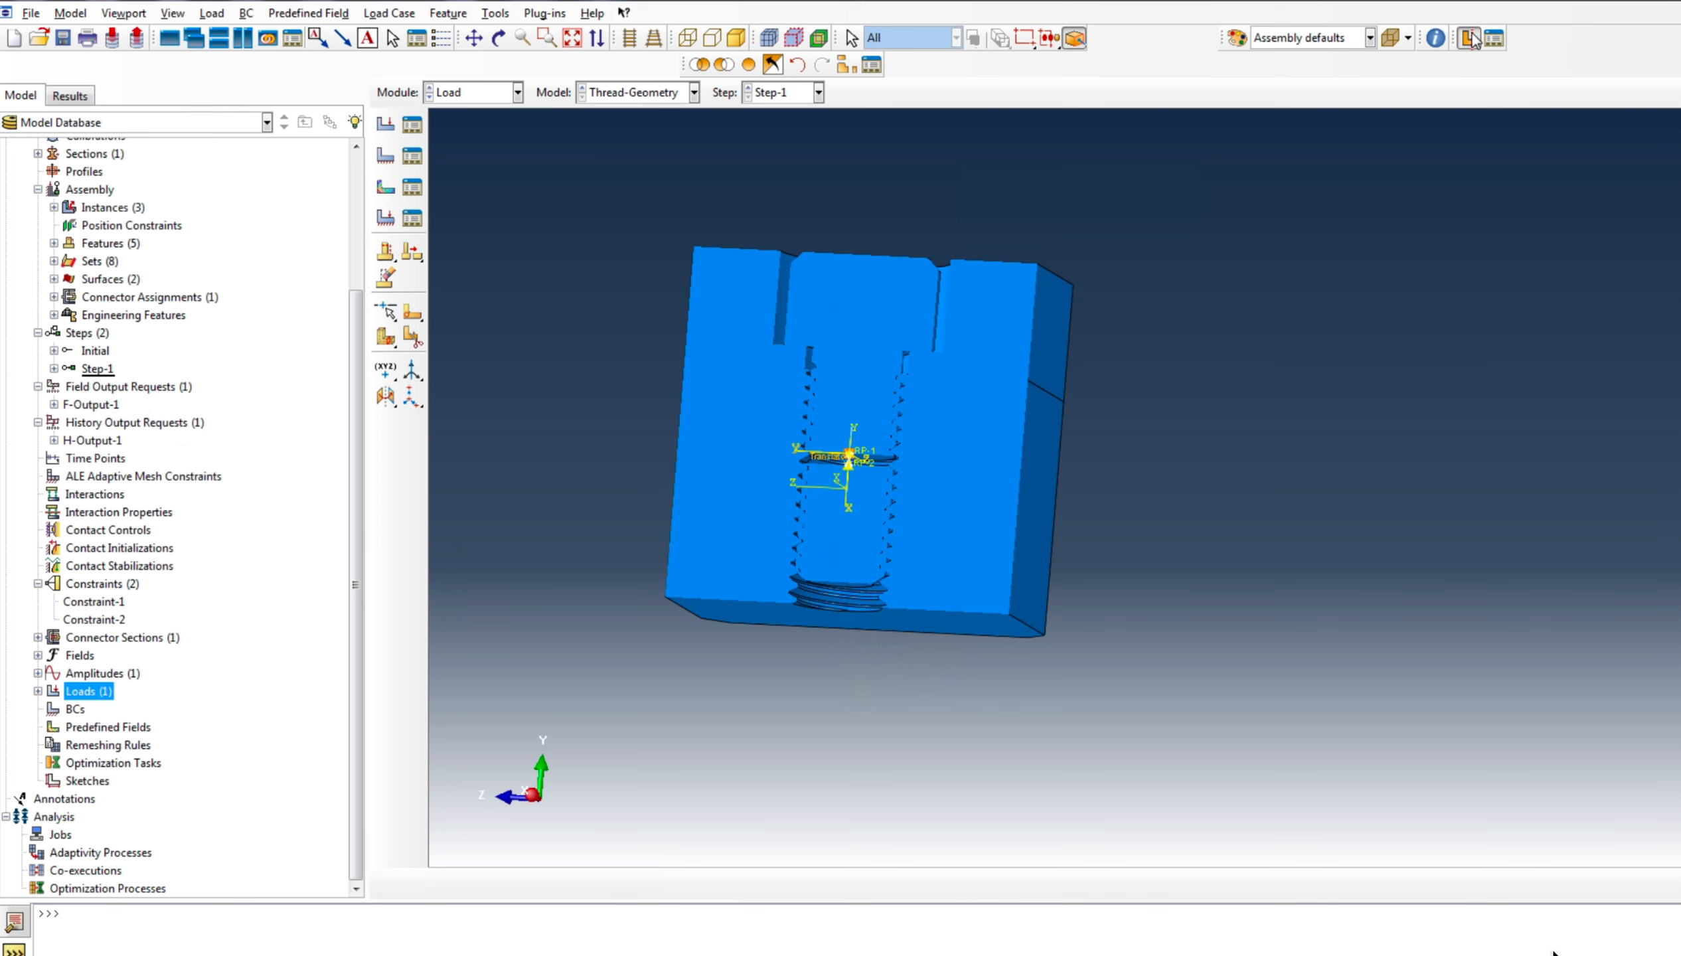
pyautogui.click(1471, 38)
# Create a Symmetry/Antisymmetry/Encastre boundary condition in Step-1 that applies ENCASTRE to the bottom face of the lower block
pyautogui.click(75, 708)
pyautogui.rightClick(75, 709)
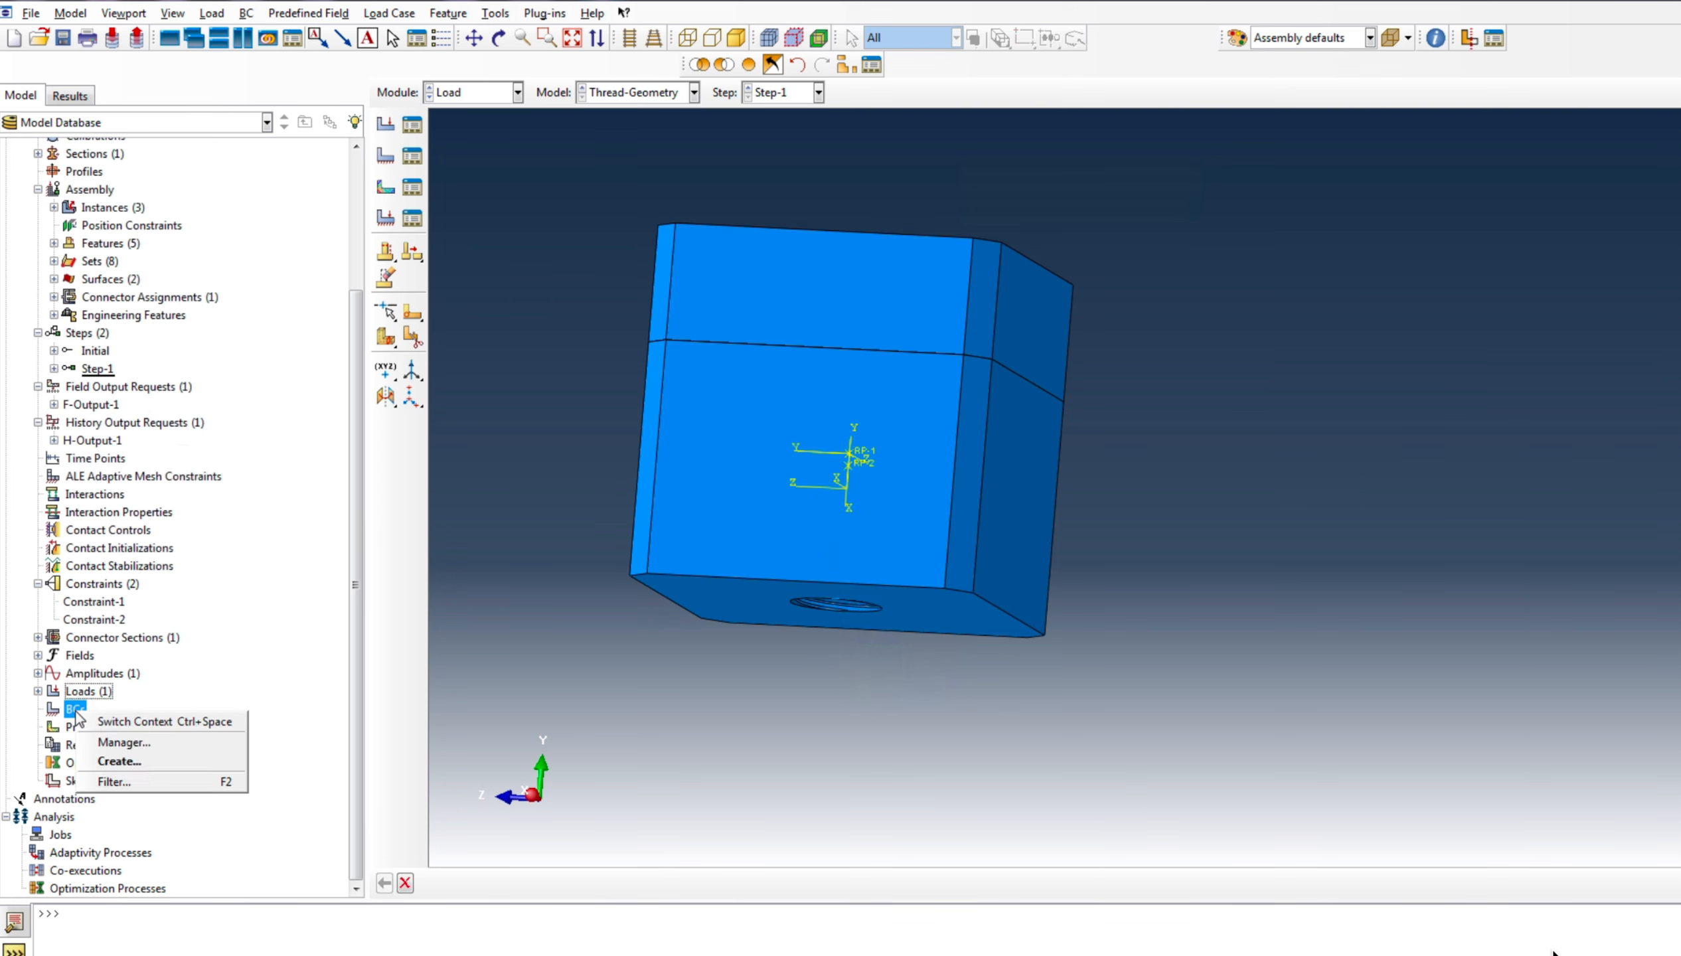
pyautogui.click(100, 756)
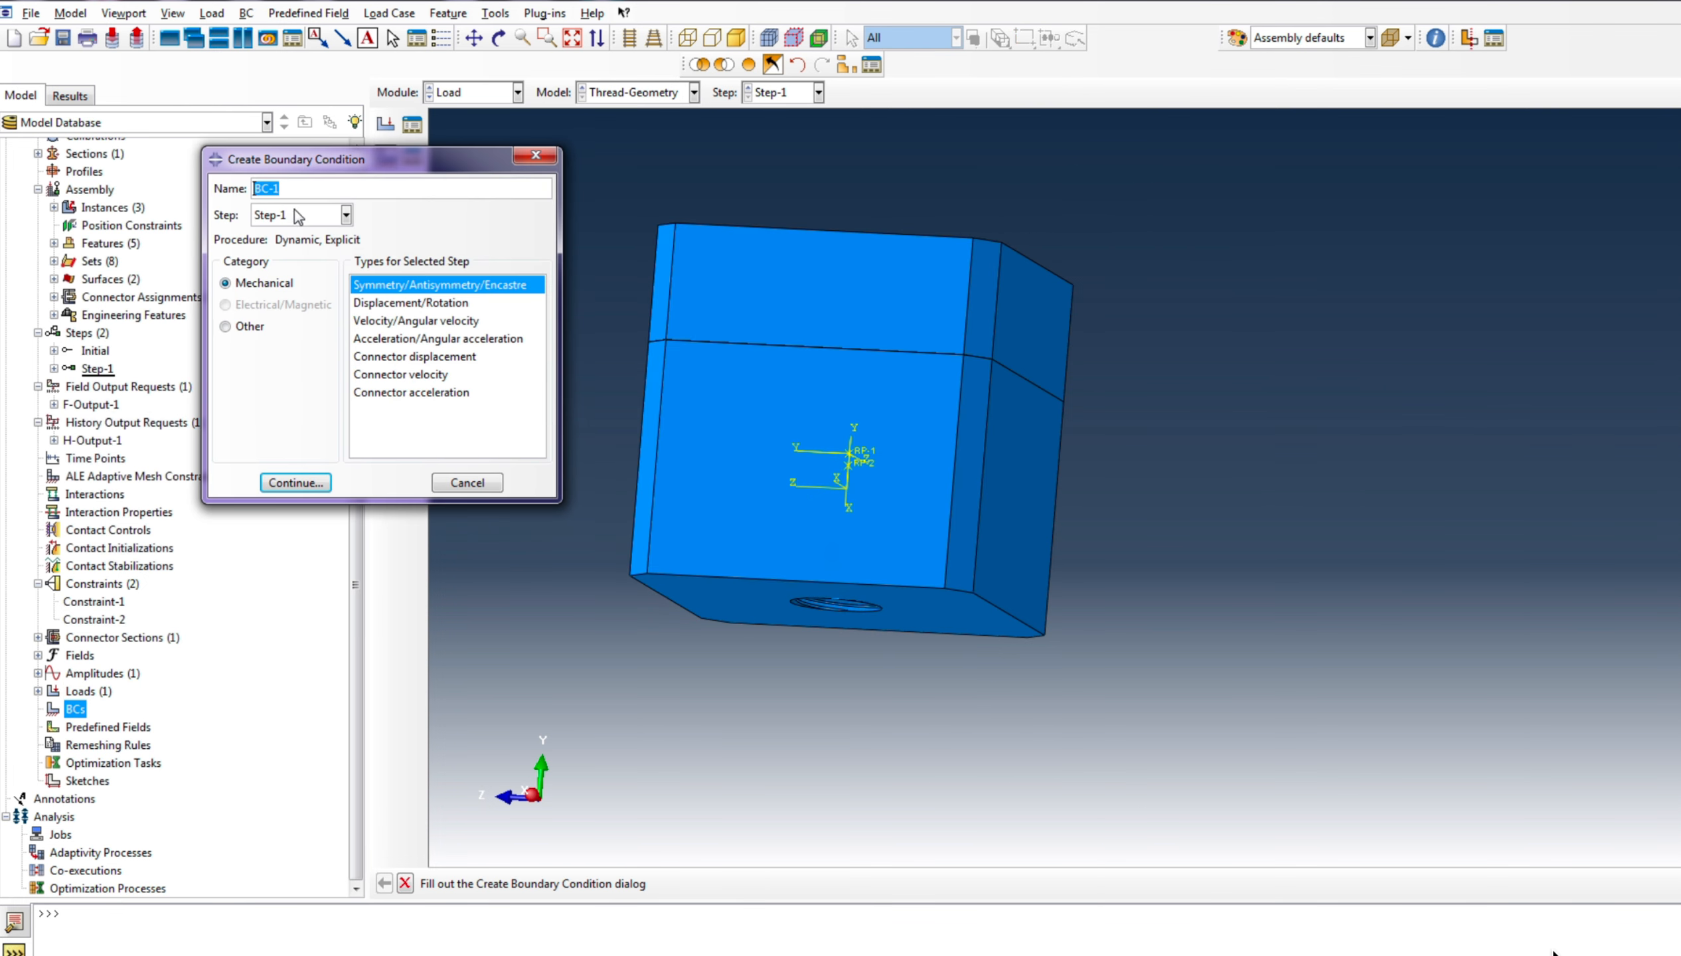
pyautogui.click(299, 217)
pyautogui.click(298, 217)
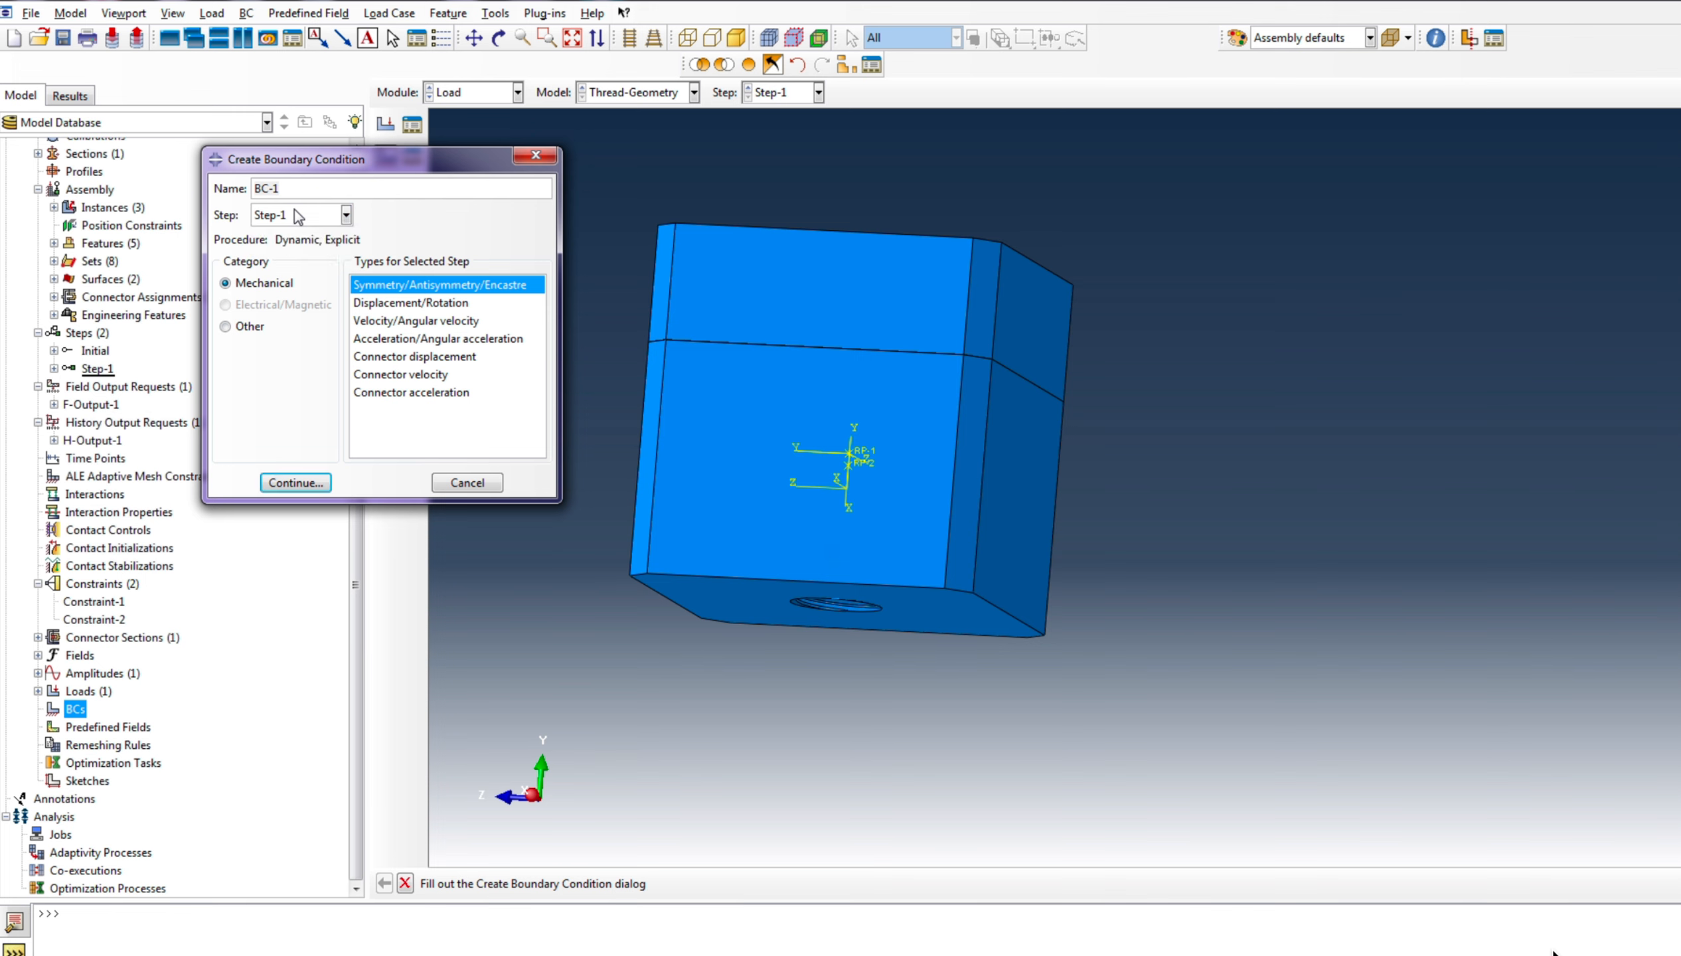
pyautogui.click(308, 485)
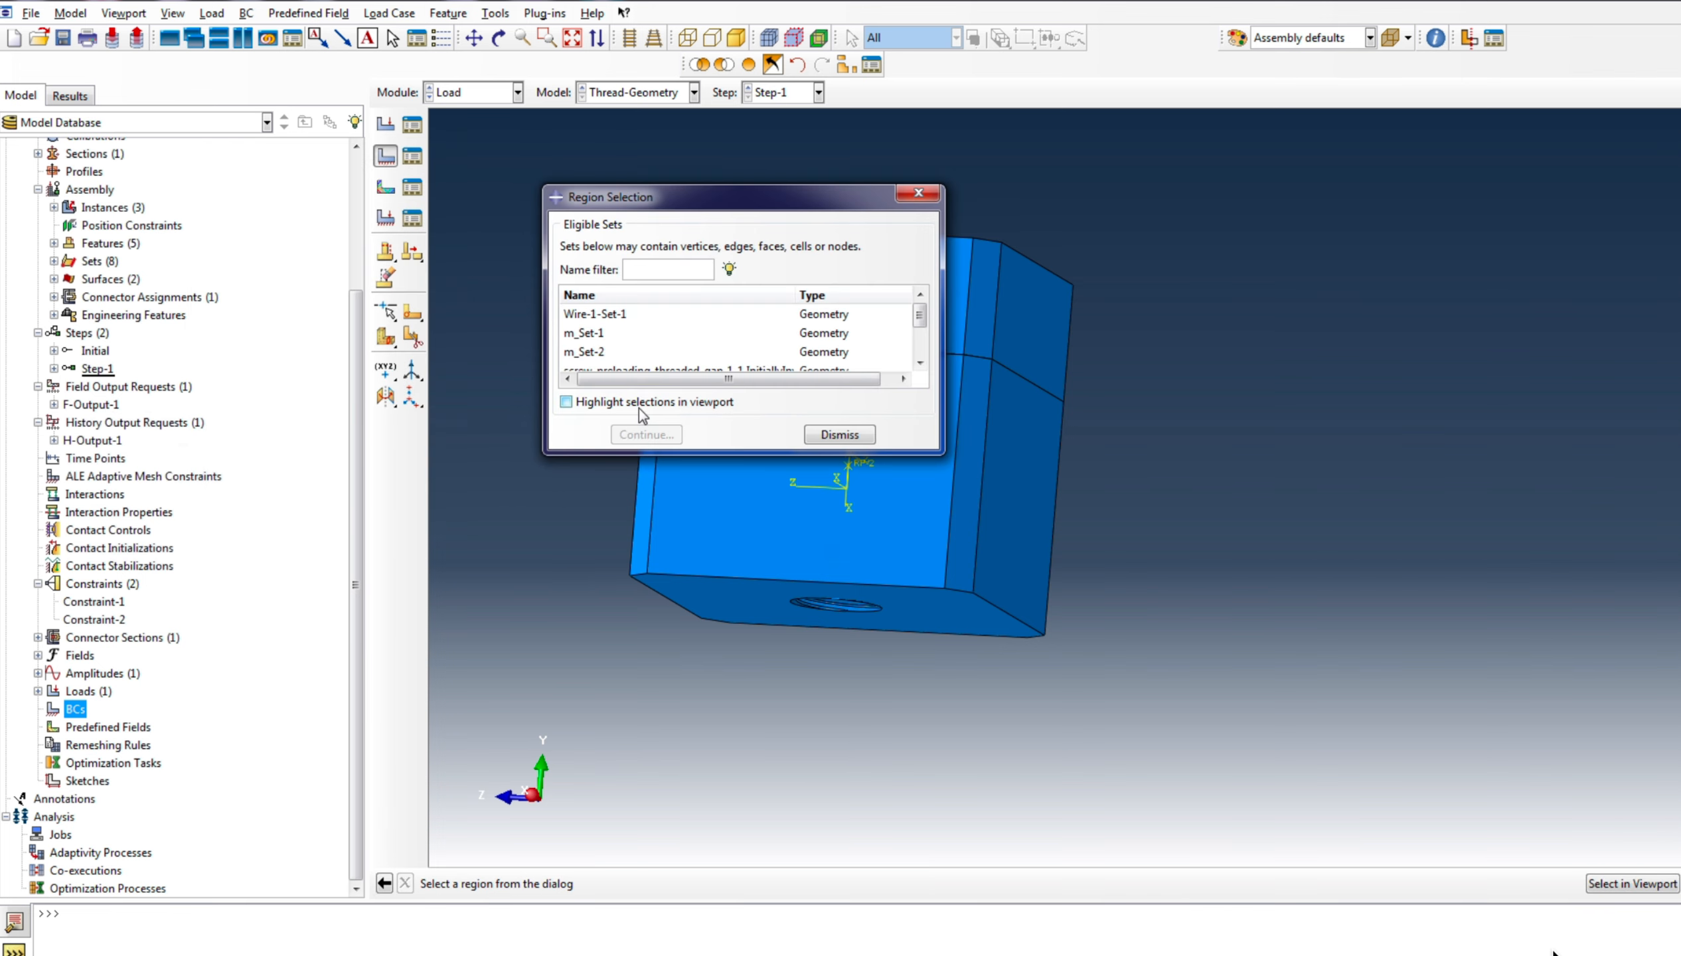
pyautogui.click(840, 435)
pyautogui.click(966, 612)
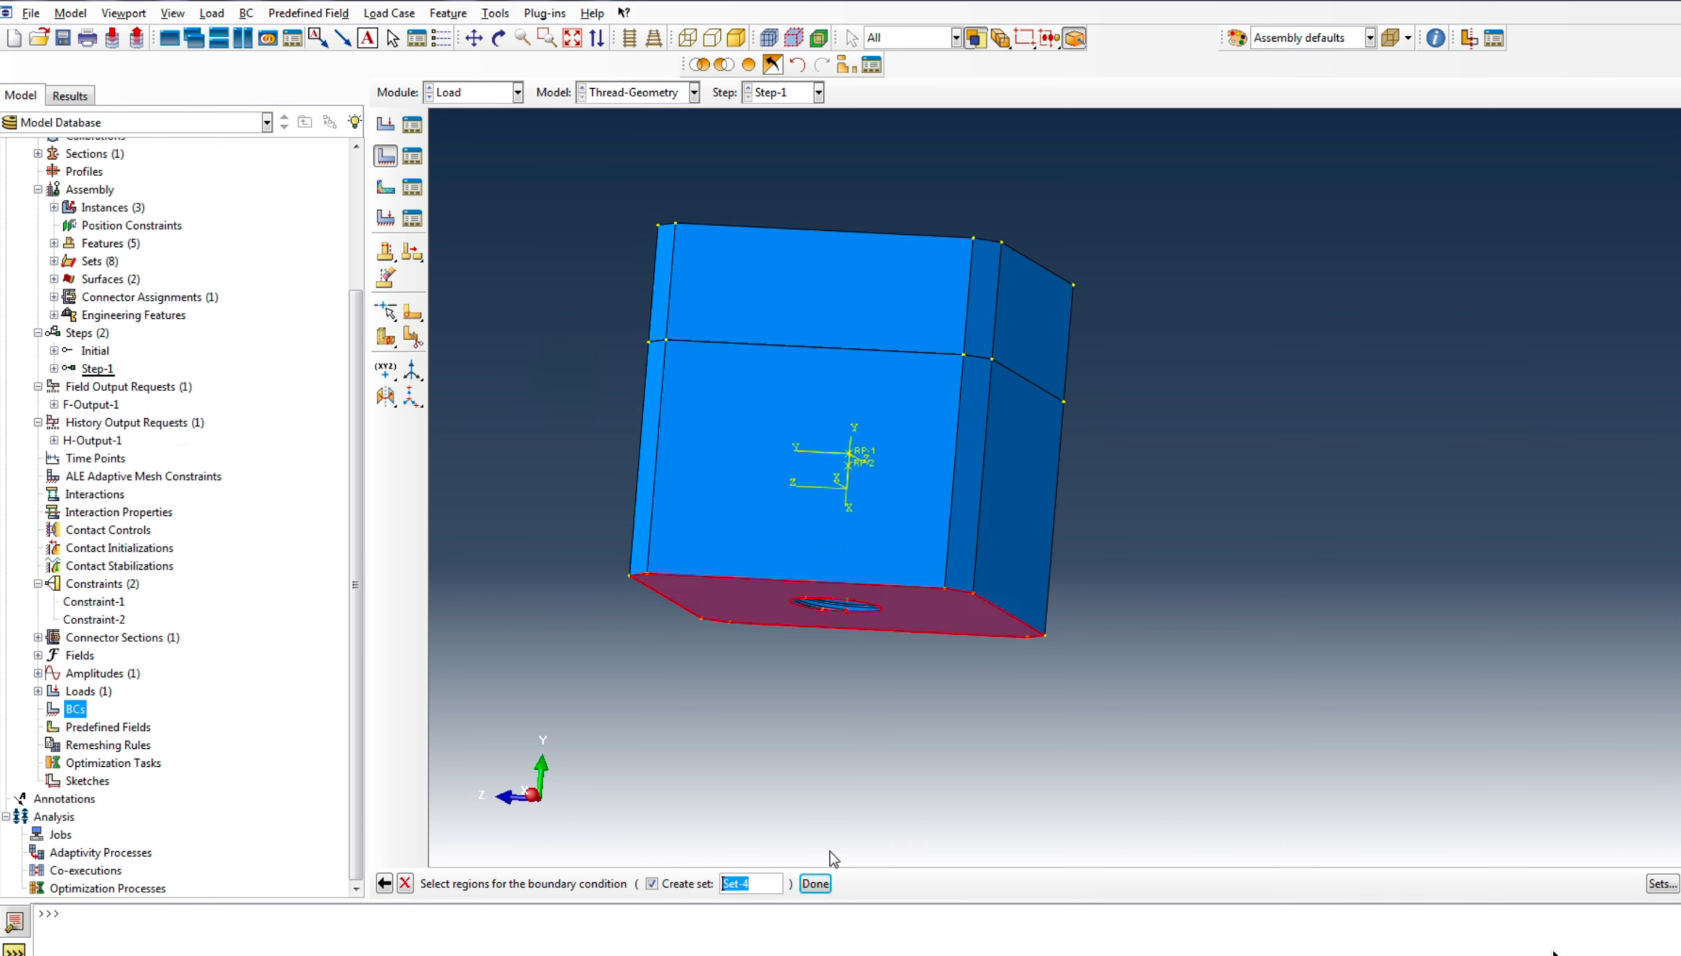
pyautogui.click(814, 884)
pyautogui.click(193, 377)
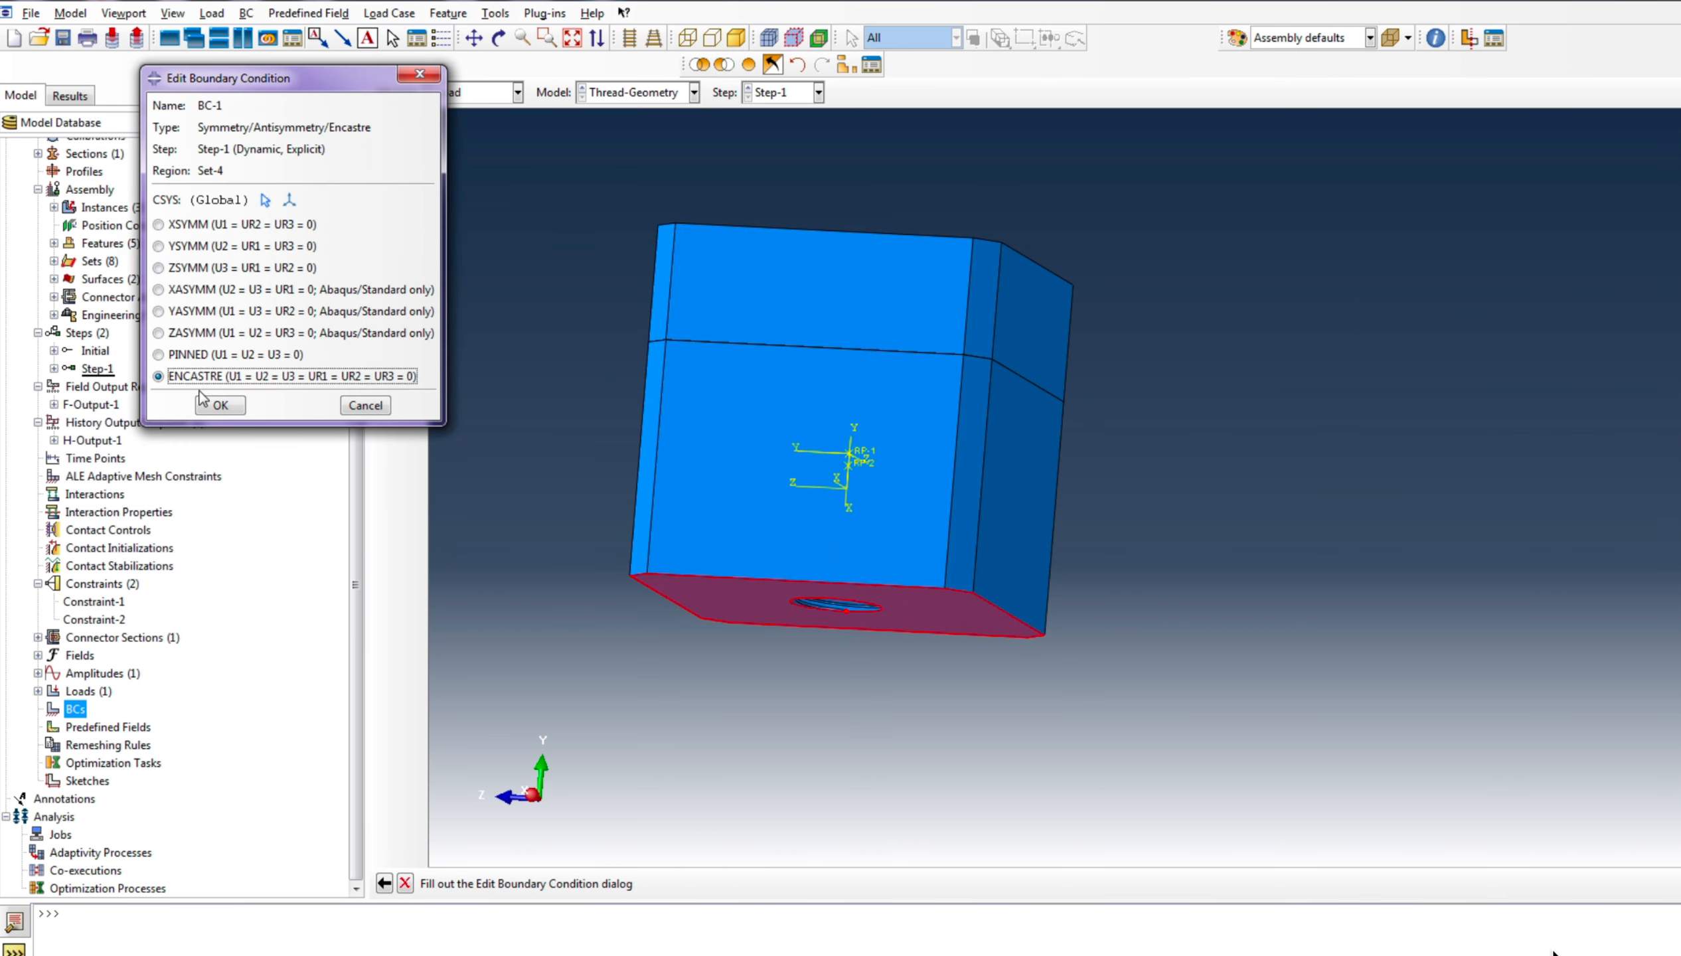
pyautogui.click(218, 405)
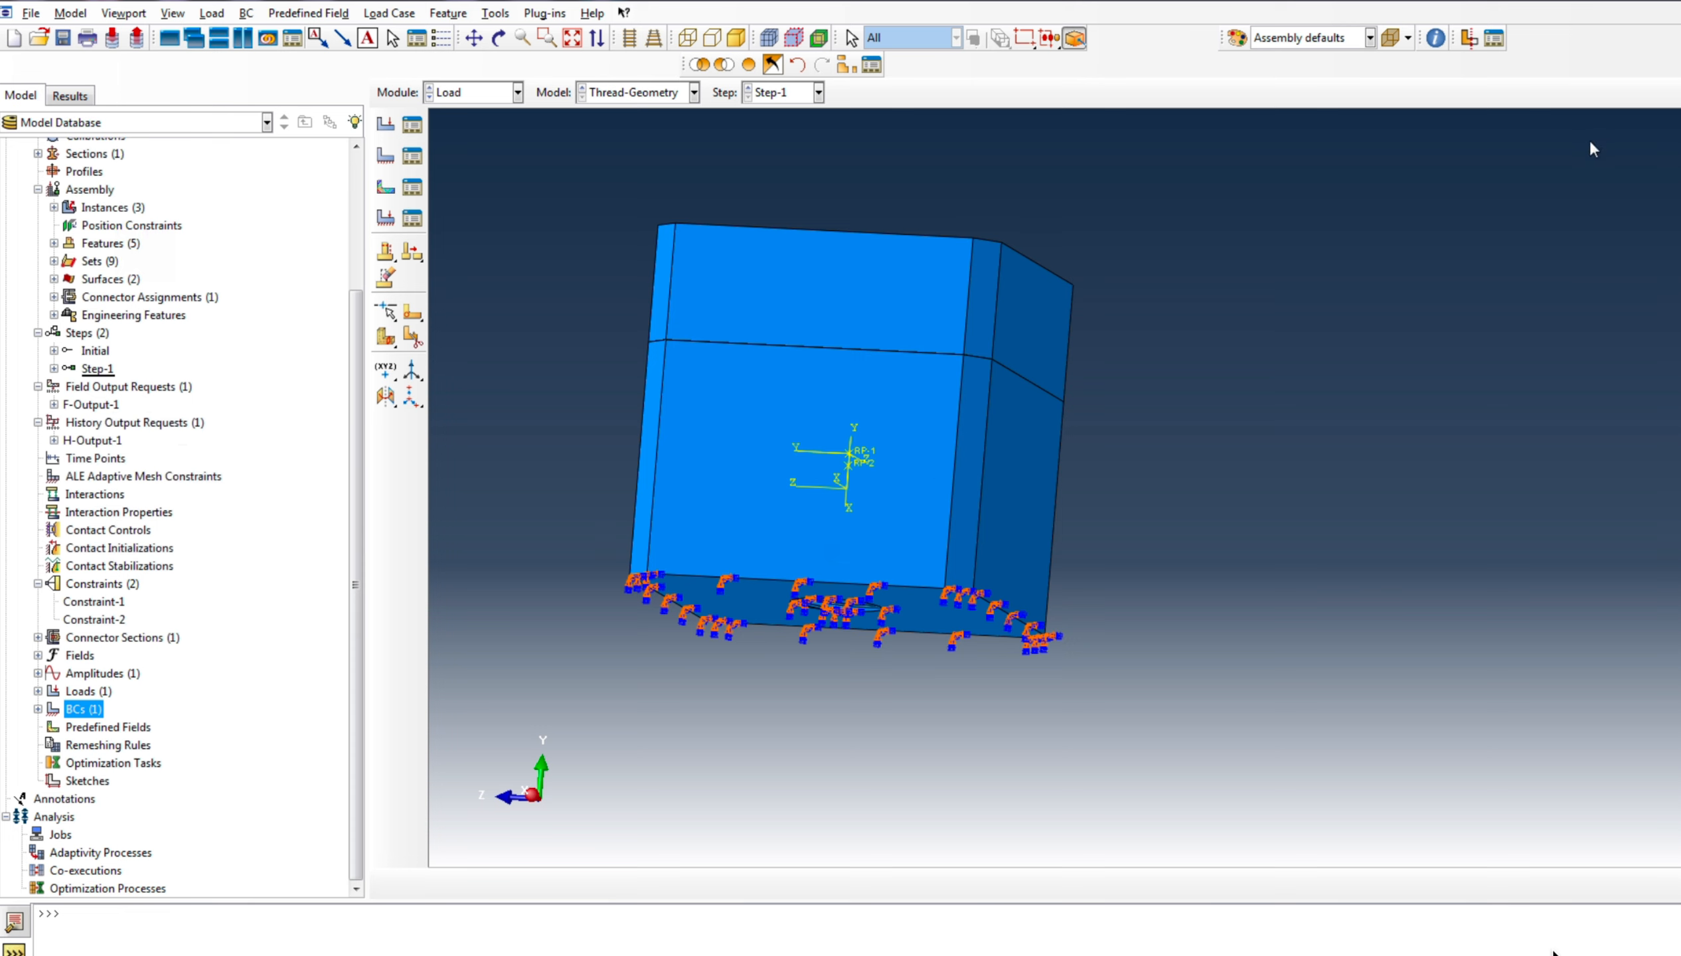
# Create a Dynamic, Explicit step after Step-1 with a time period of 0.005
pyautogui.click(499, 38)
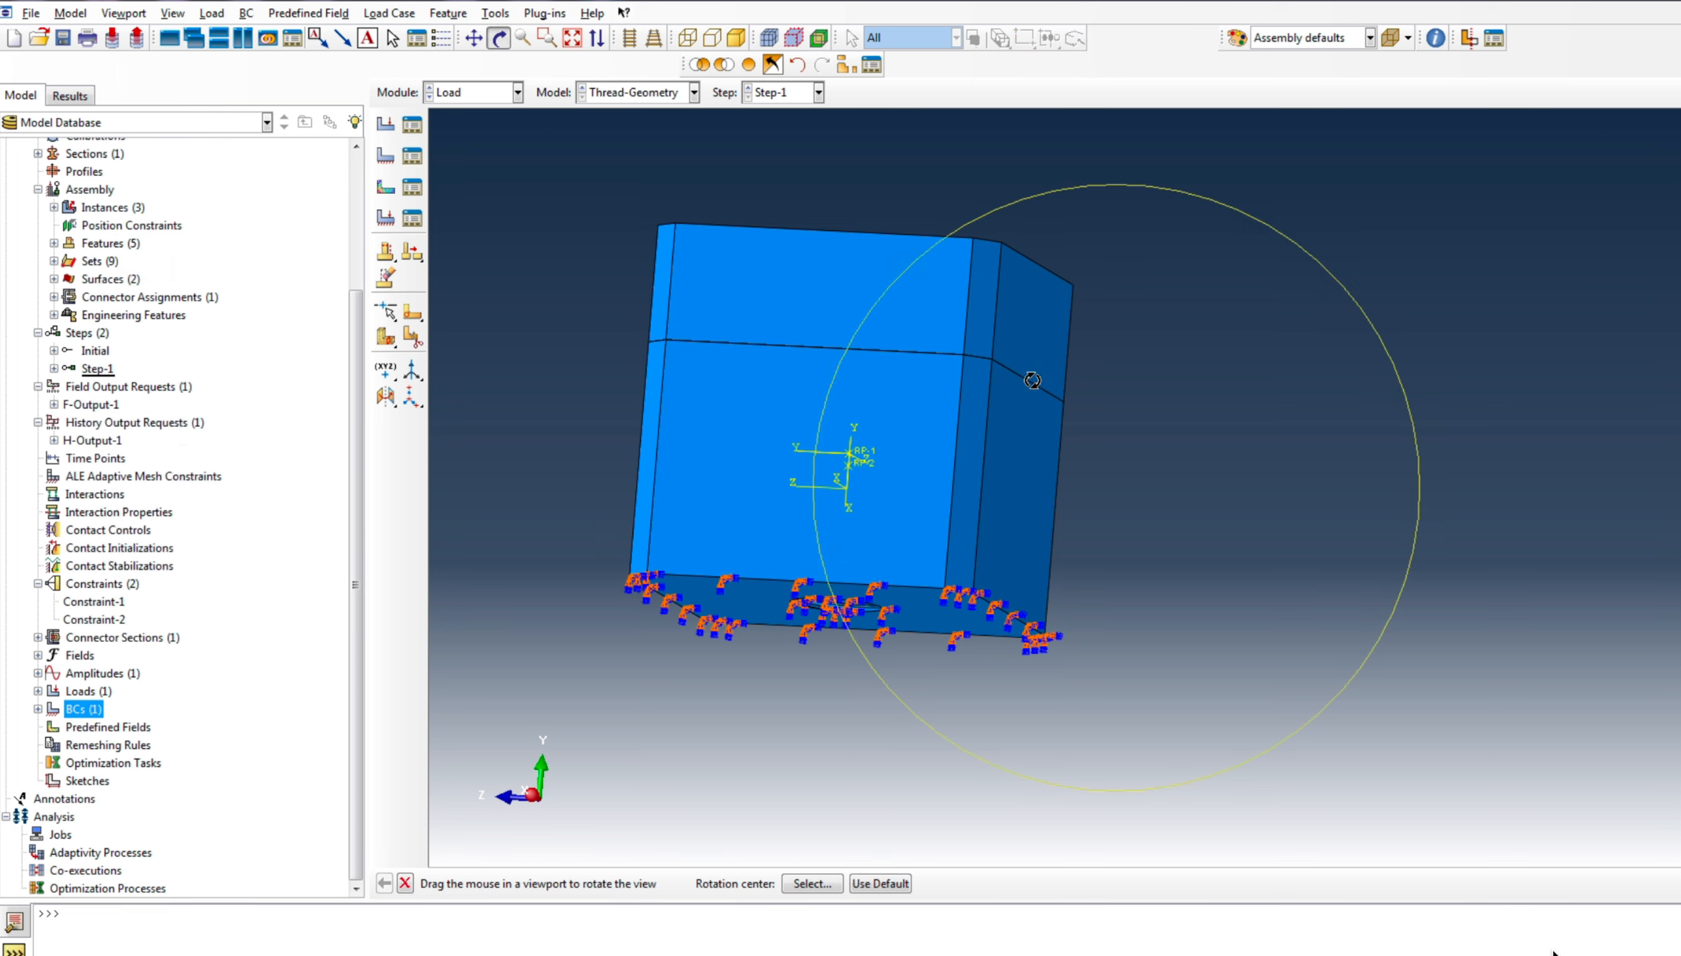
pyautogui.moveTo(1032, 383); pyautogui.dragTo(1038, 427)
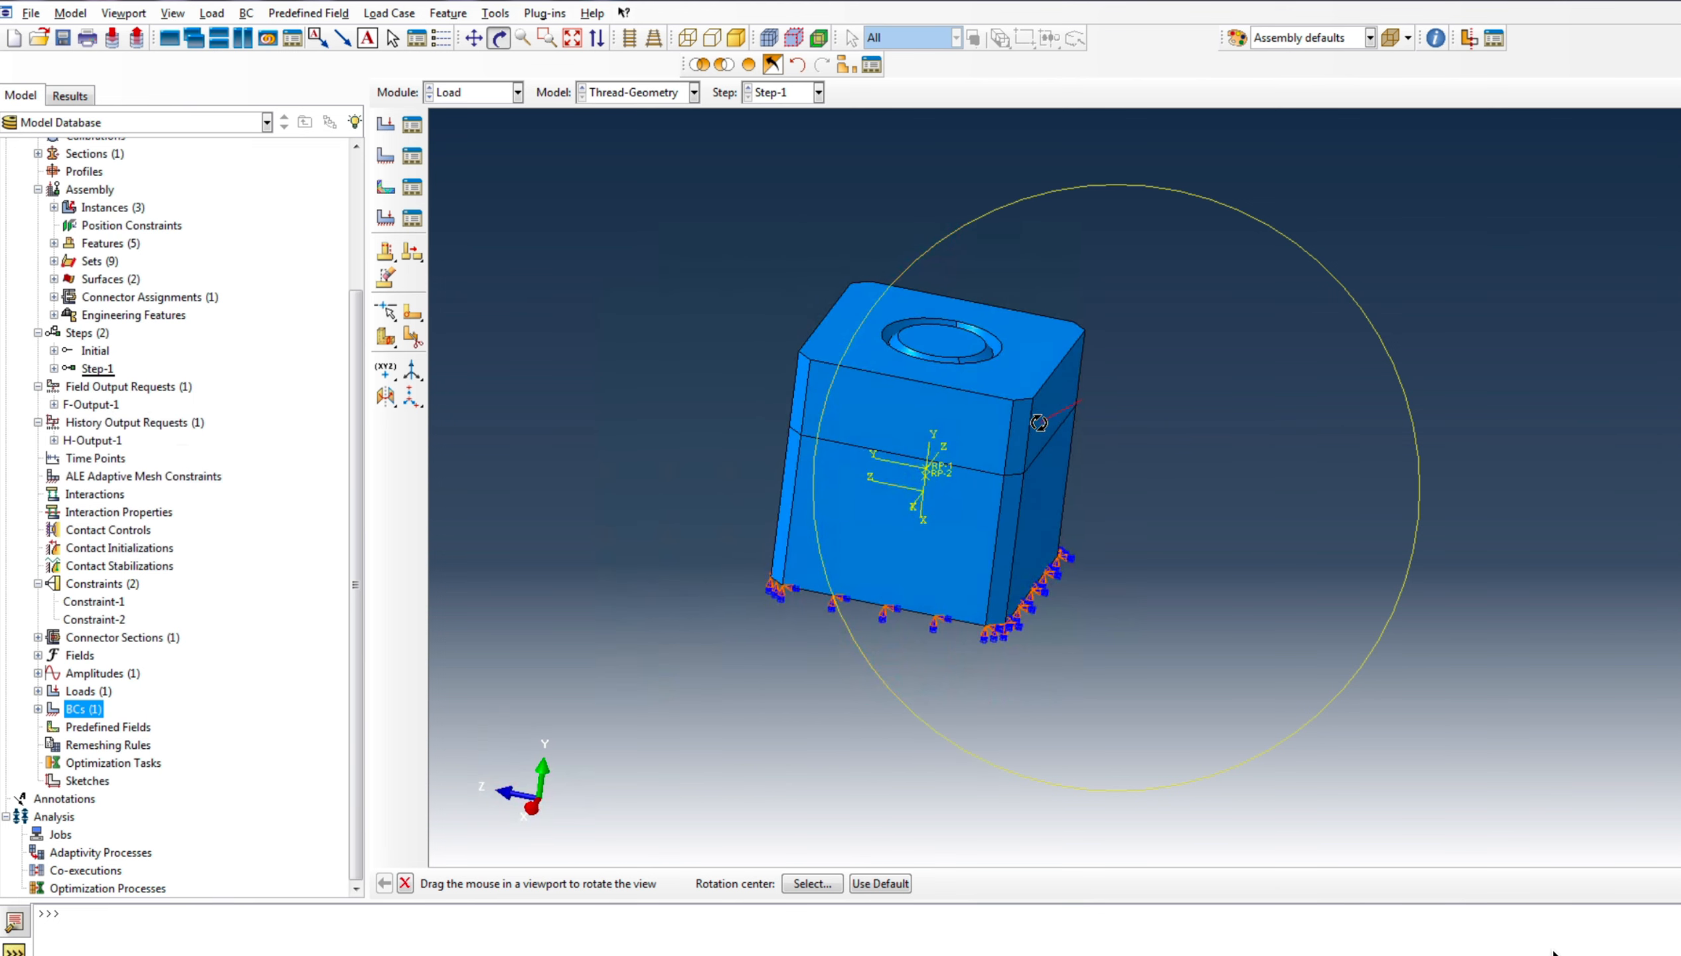
pyautogui.moveTo(1037, 331); pyautogui.dragTo(891, 483)
pyautogui.click(405, 884)
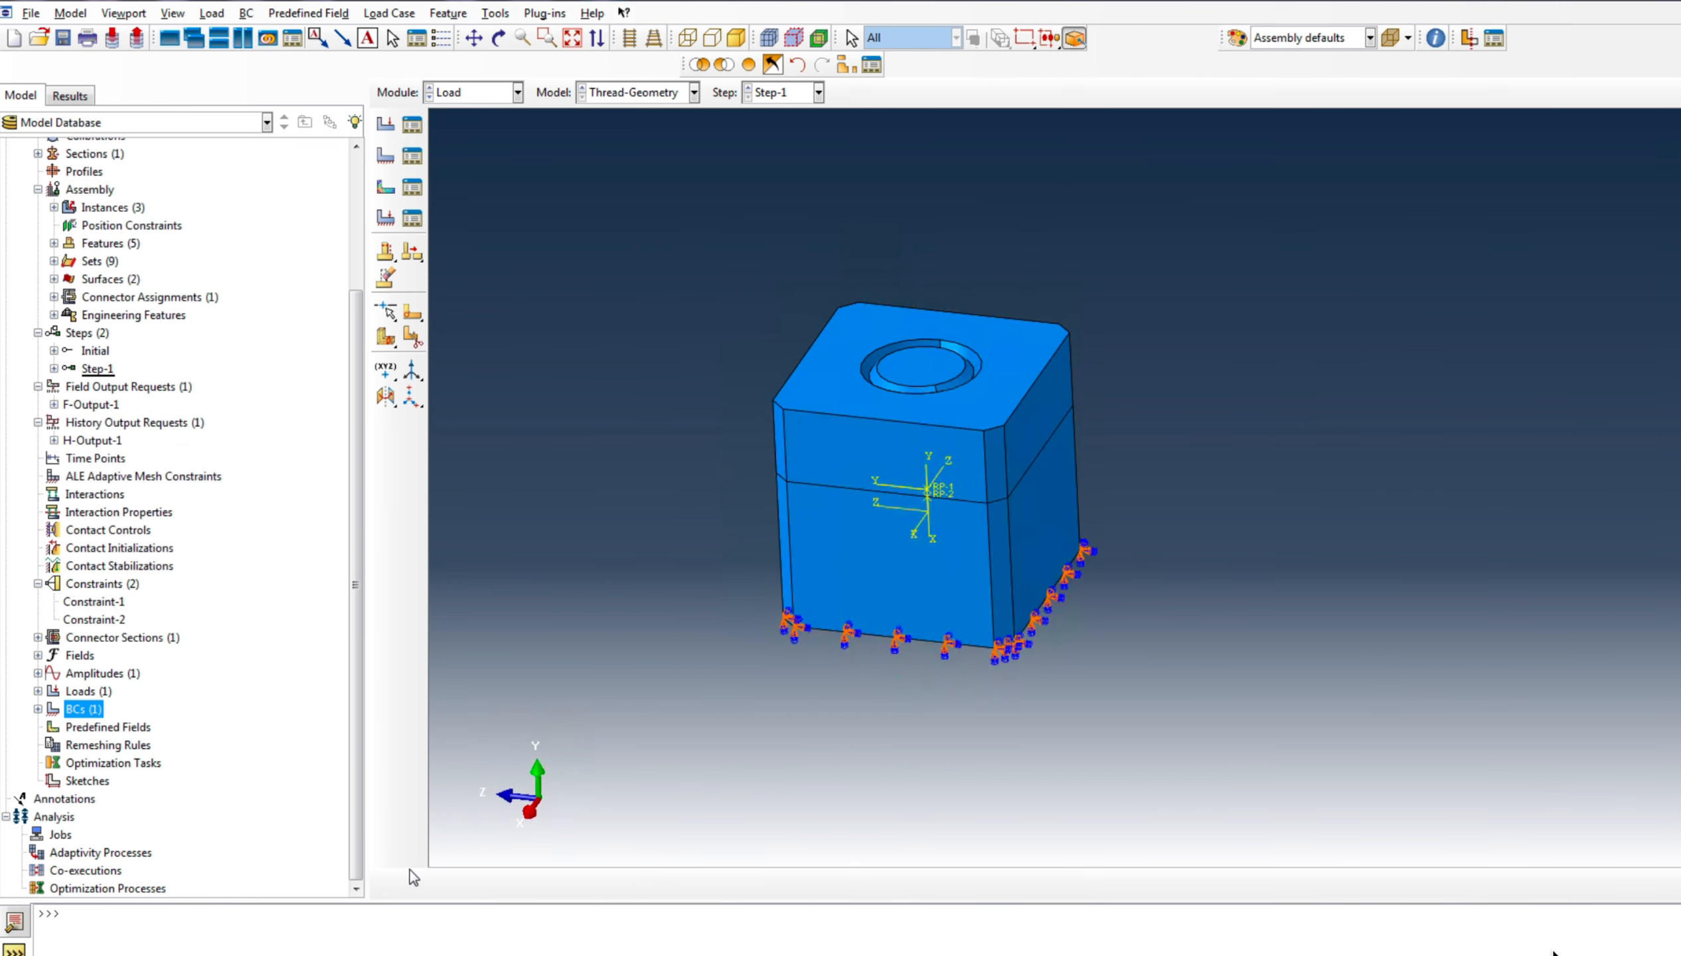
pyautogui.click(79, 333)
pyautogui.rightClick(80, 332)
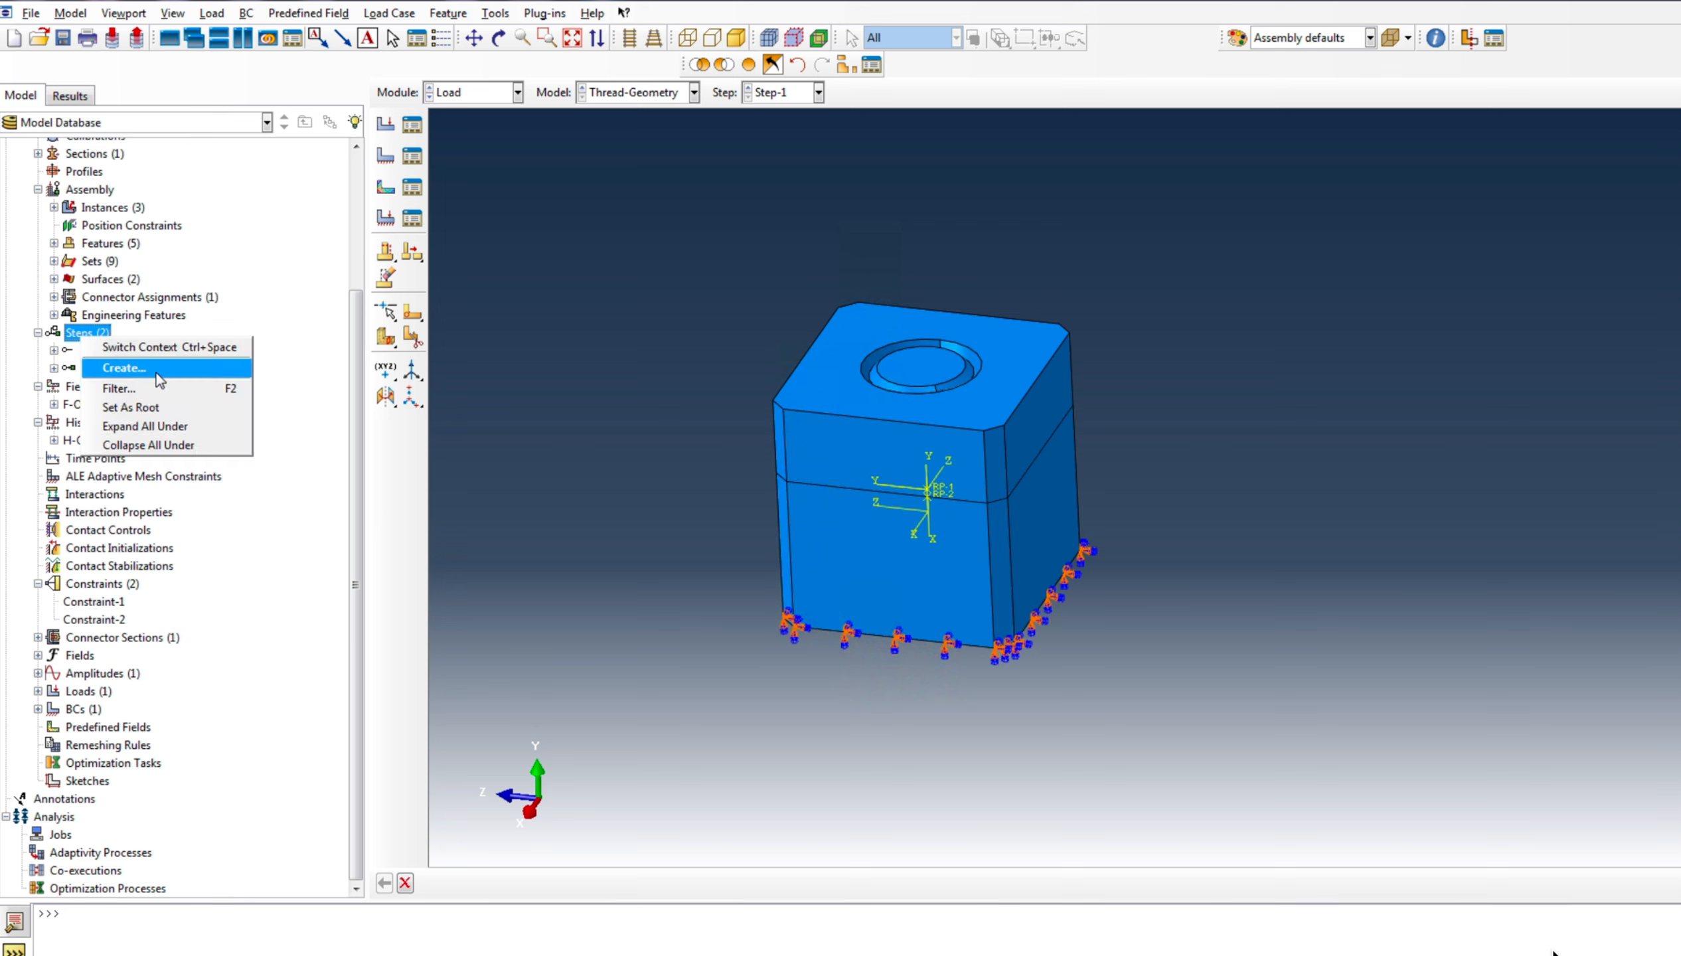
pyautogui.click(101, 364)
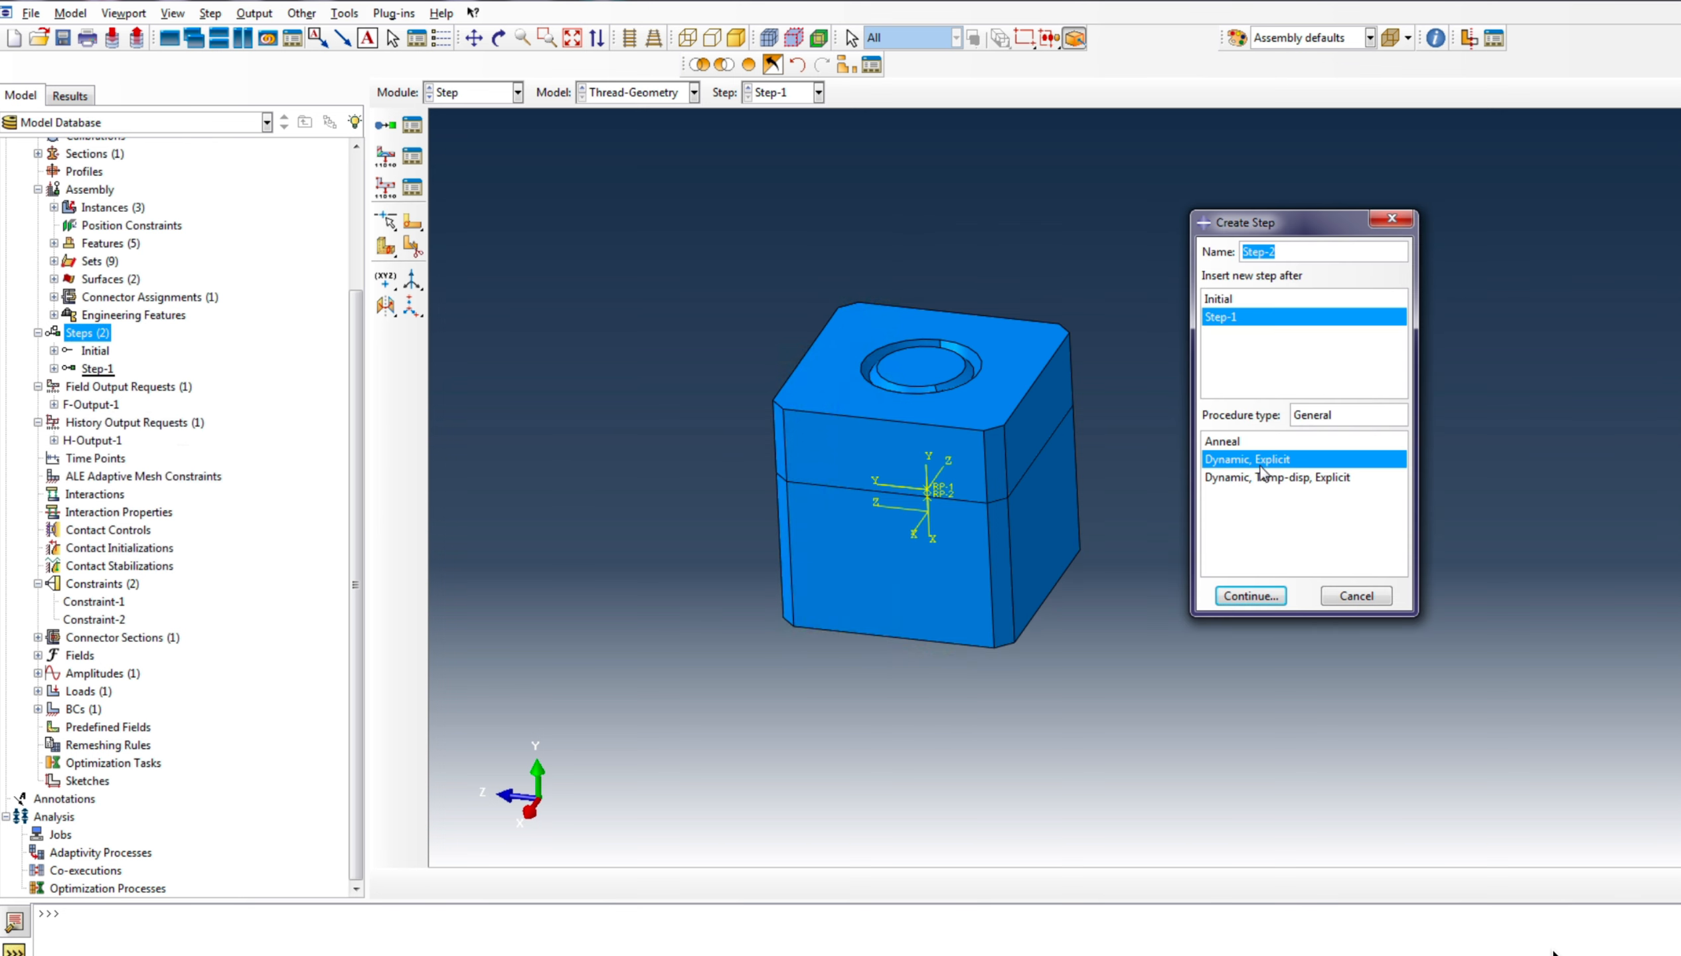
pyautogui.click(1259, 592)
pyautogui.moveTo(996, 277); pyautogui.dragTo(877, 282)
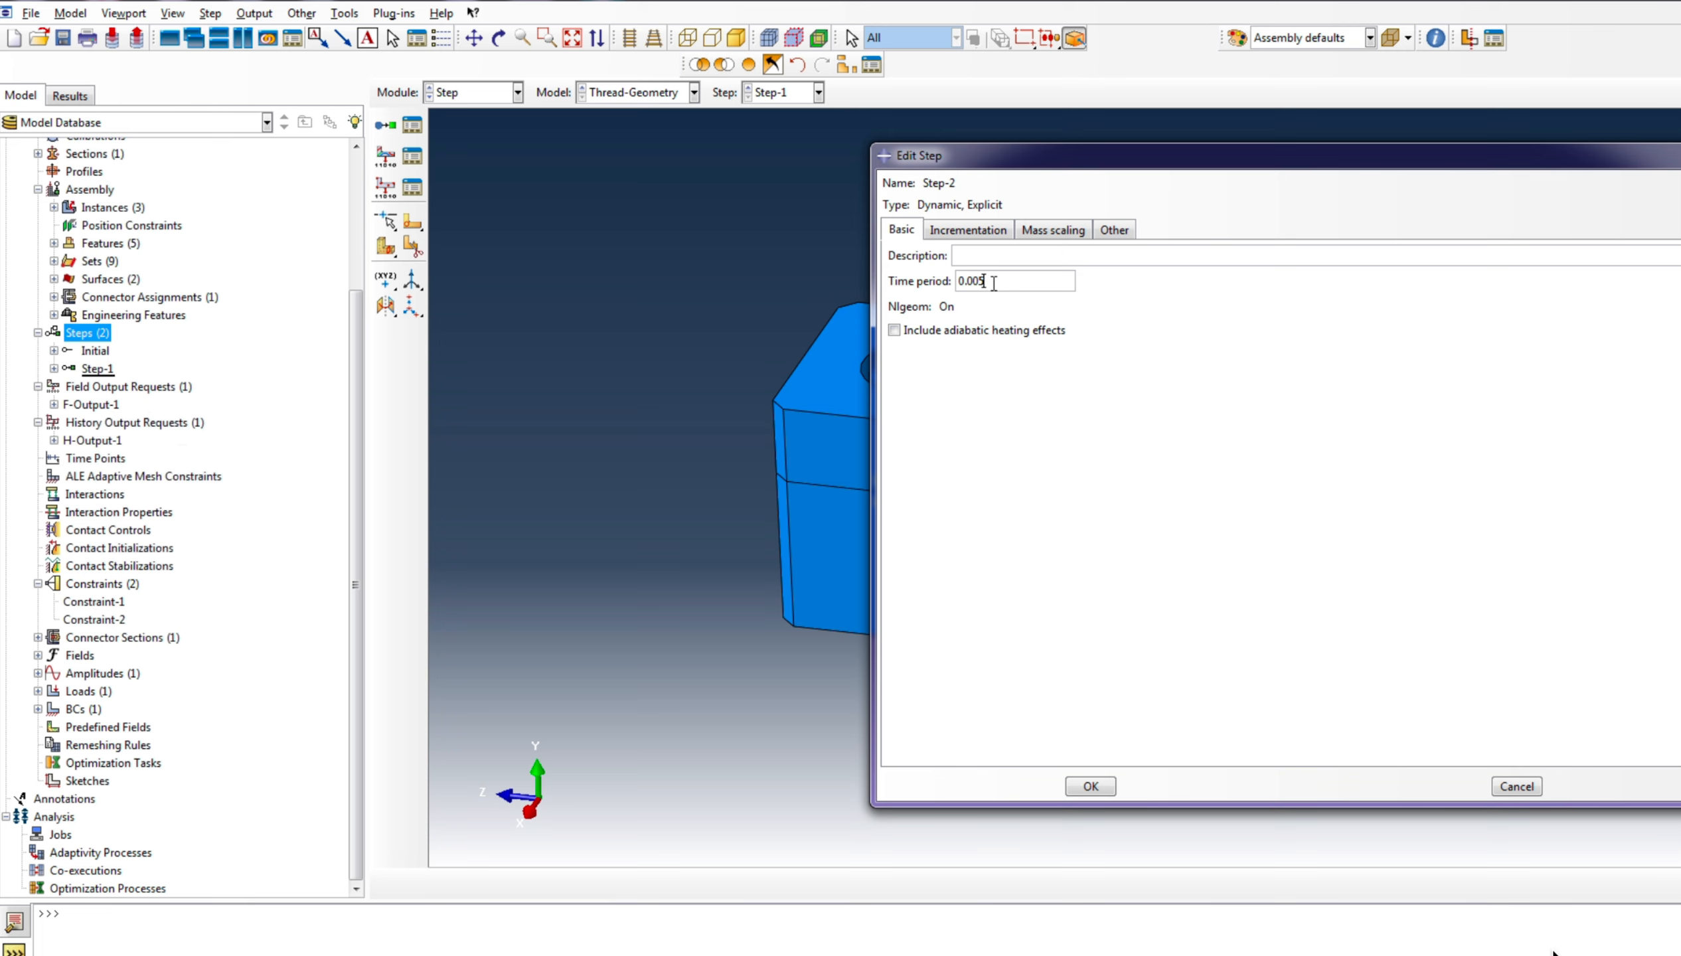
# Add semi-automatic mass scaling to the new step for the whole model, with a target time increment of 2e-8 at the beginning of the step
pyautogui.click(1053, 231)
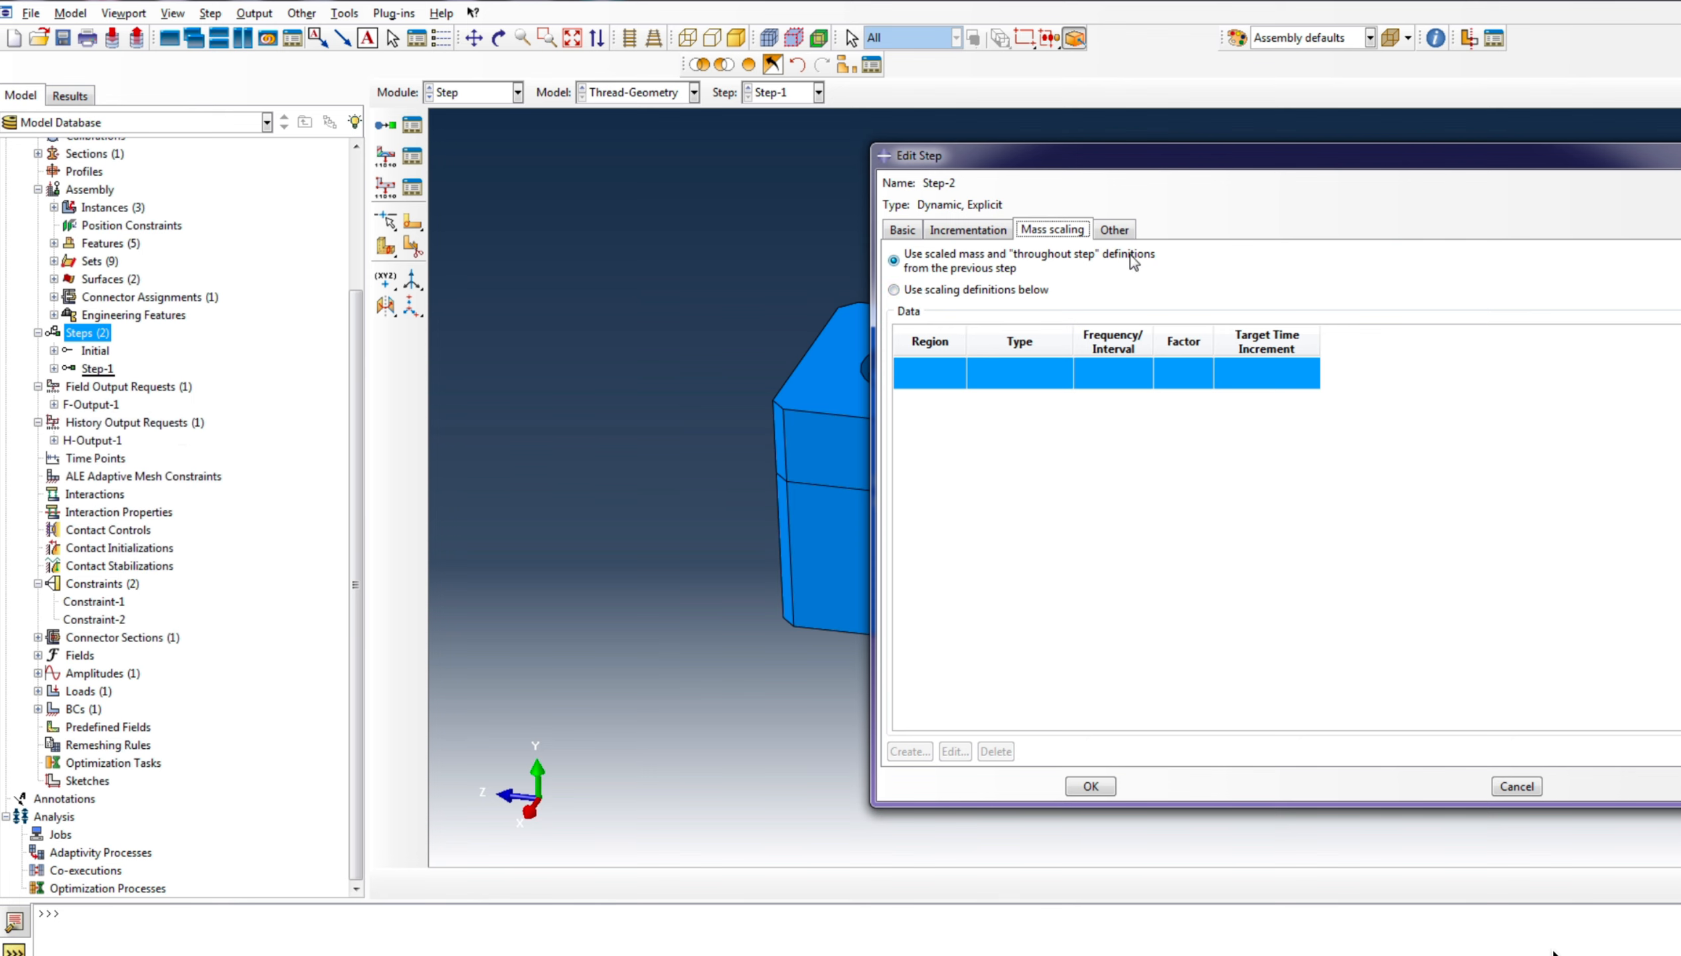
pyautogui.click(893, 289)
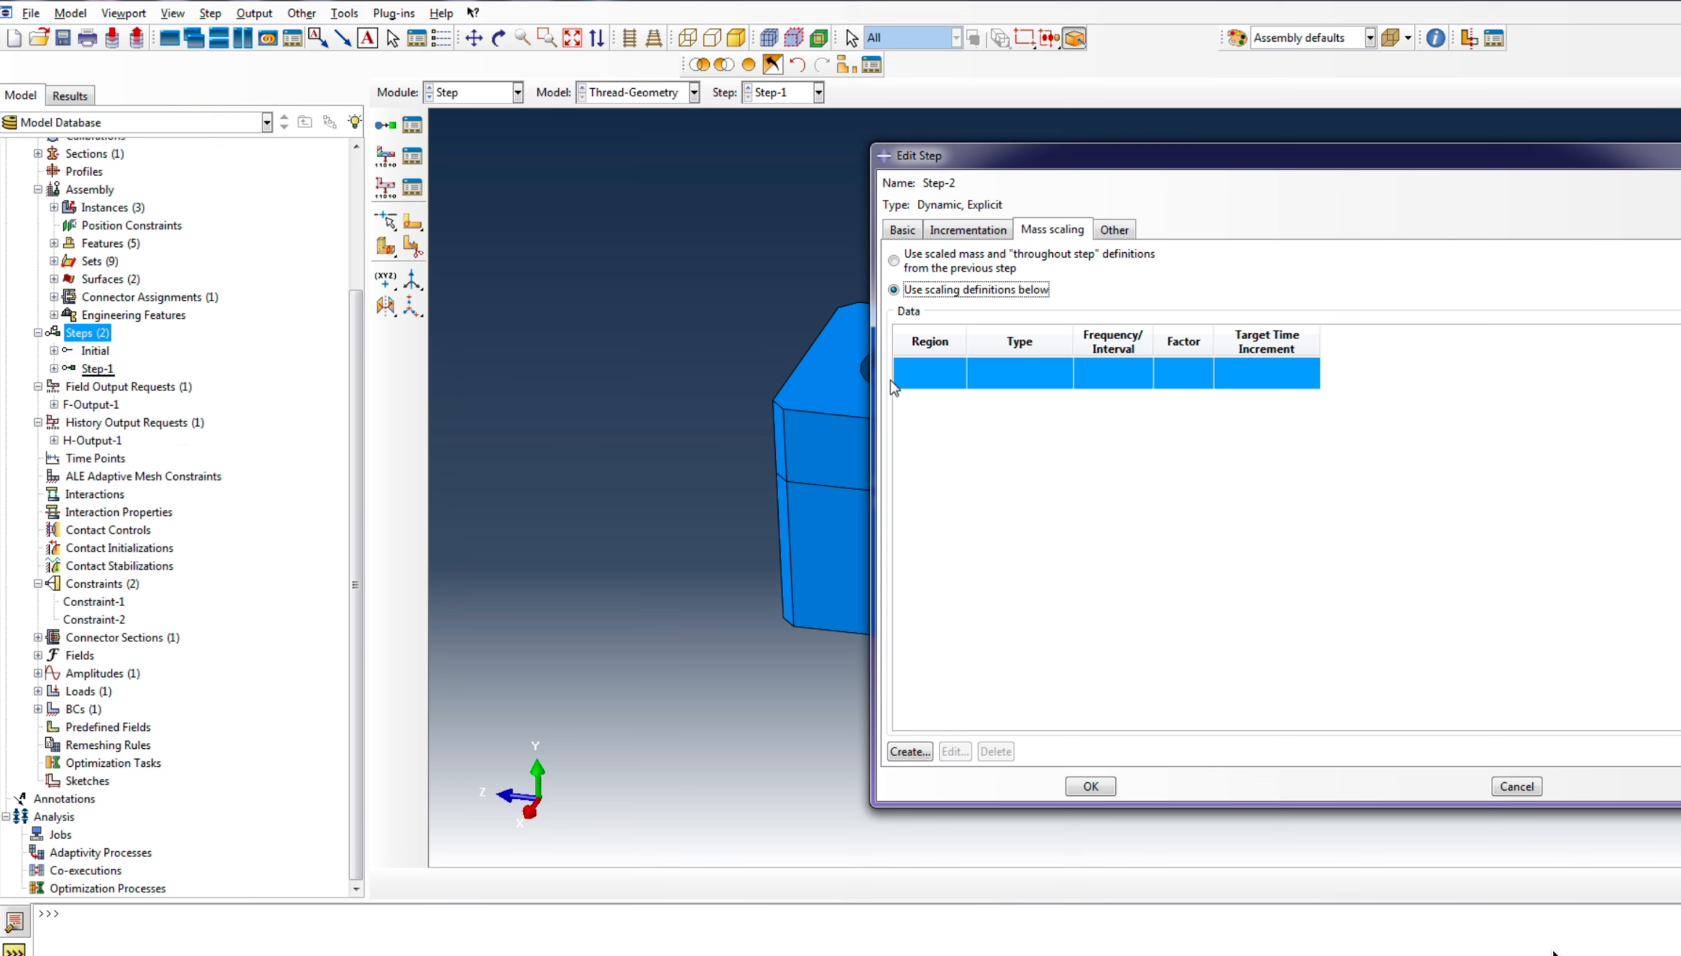
pyautogui.click(909, 751)
pyautogui.click(728, 463)
pyautogui.click(728, 488)
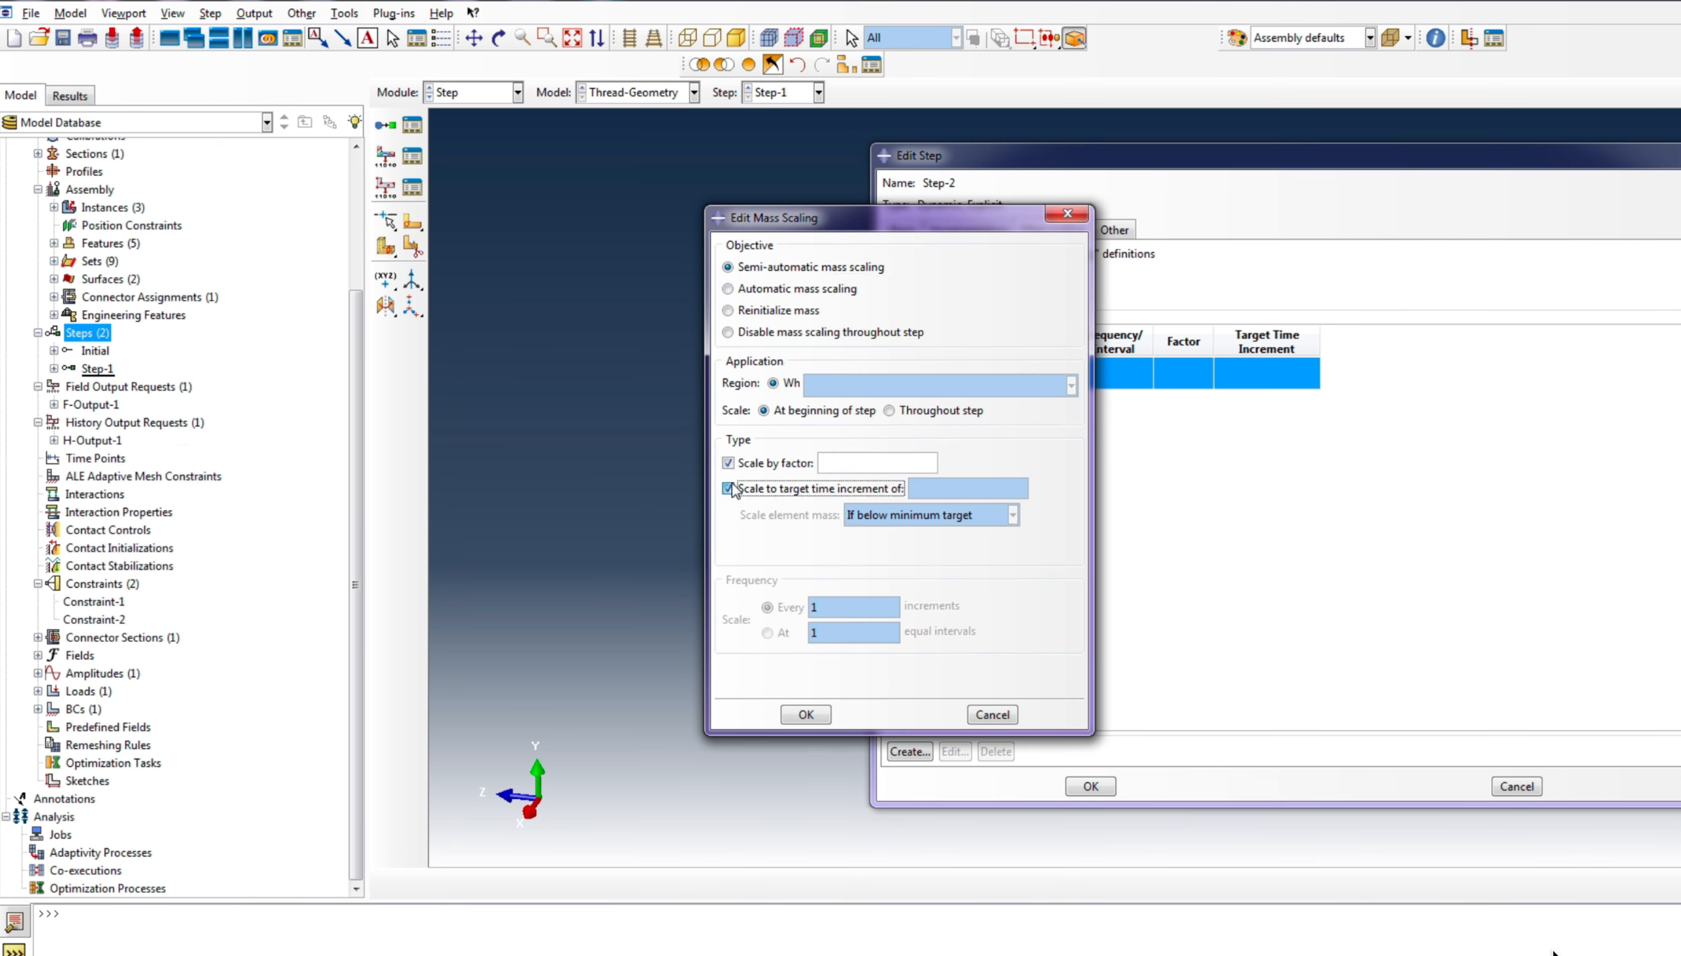
pyautogui.click(728, 462)
pyautogui.click(941, 489)
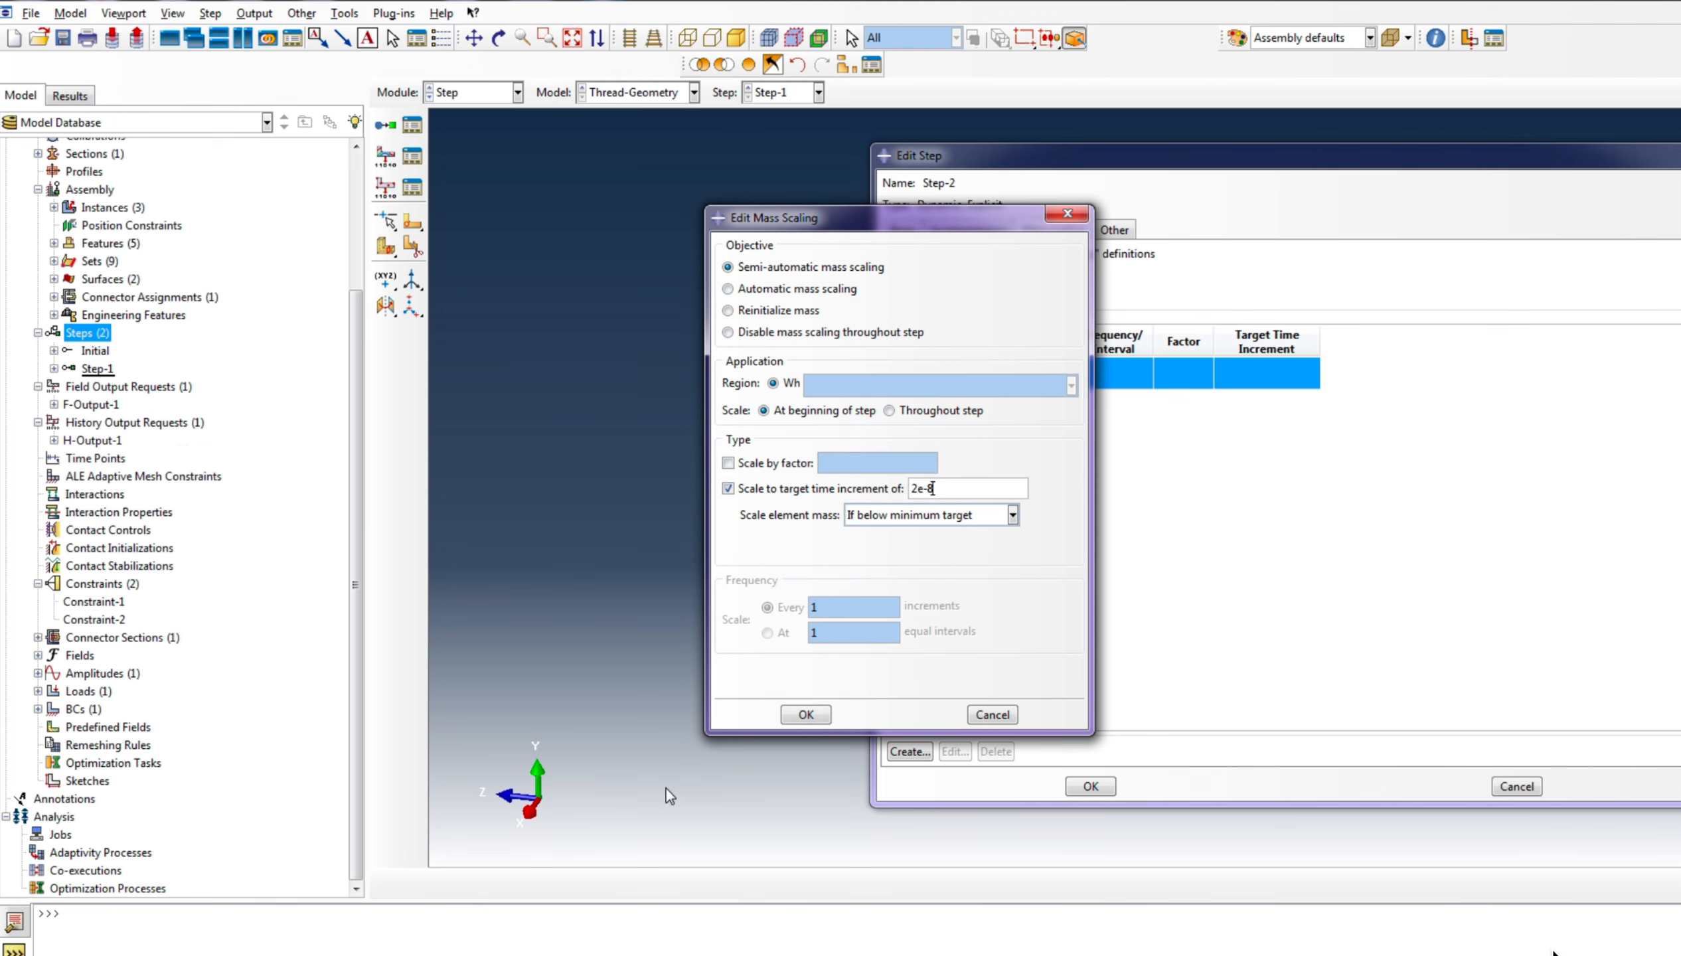
pyautogui.click(807, 714)
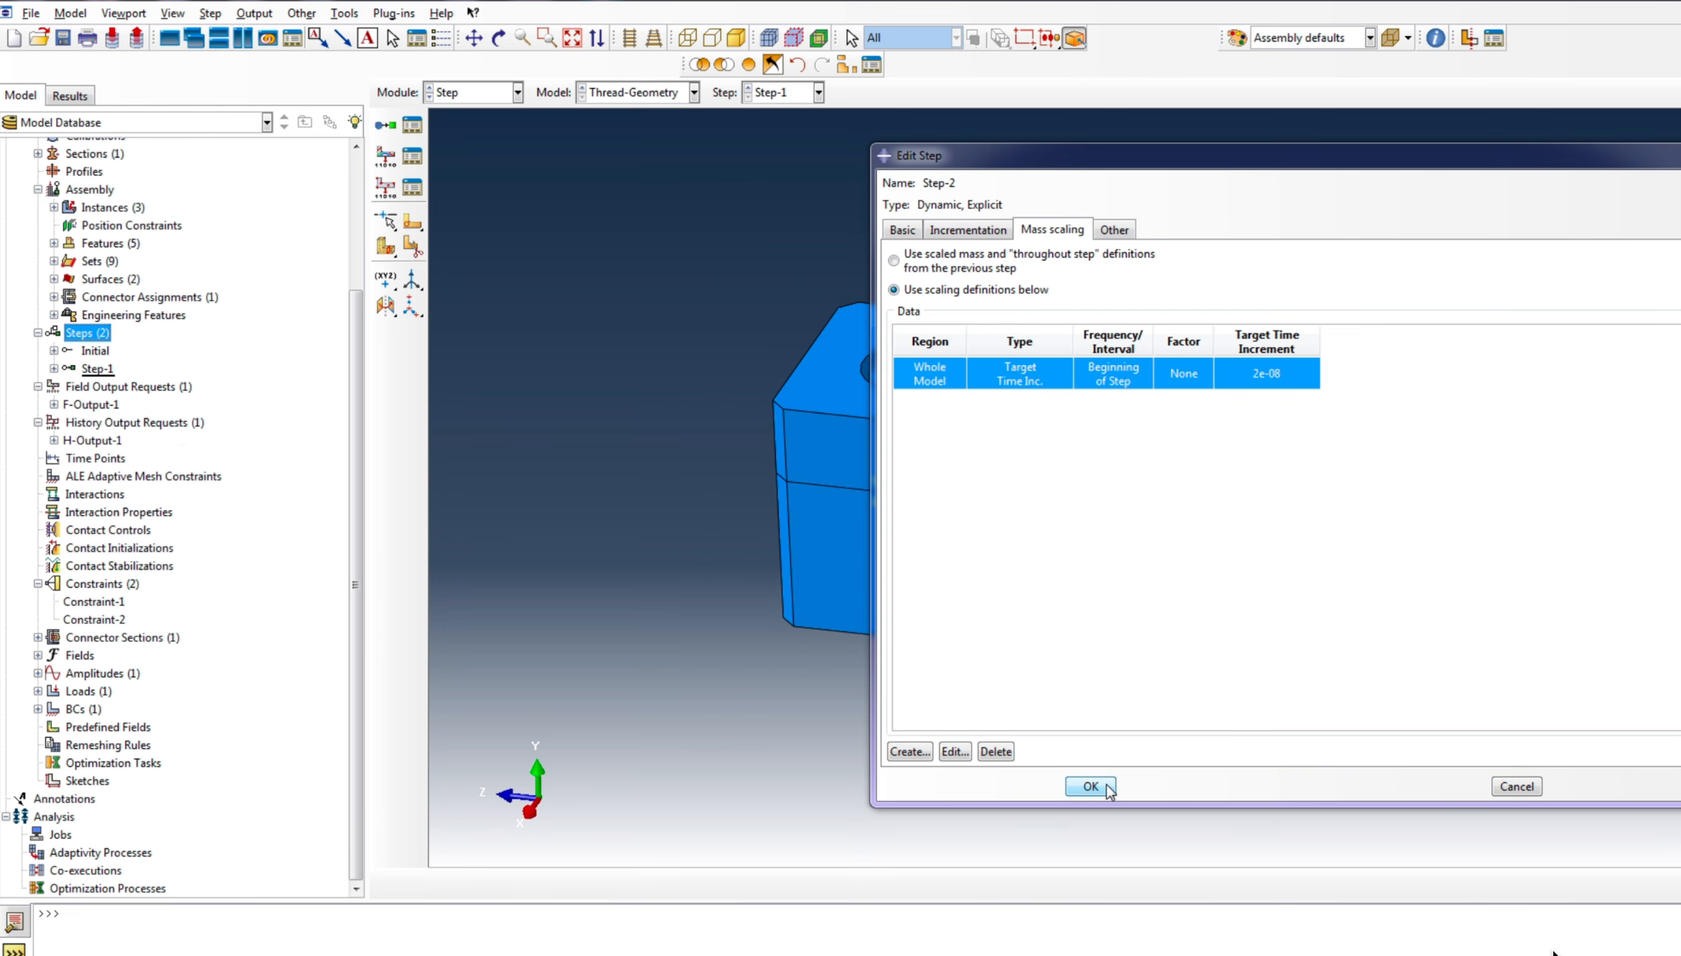
pyautogui.click(1100, 787)
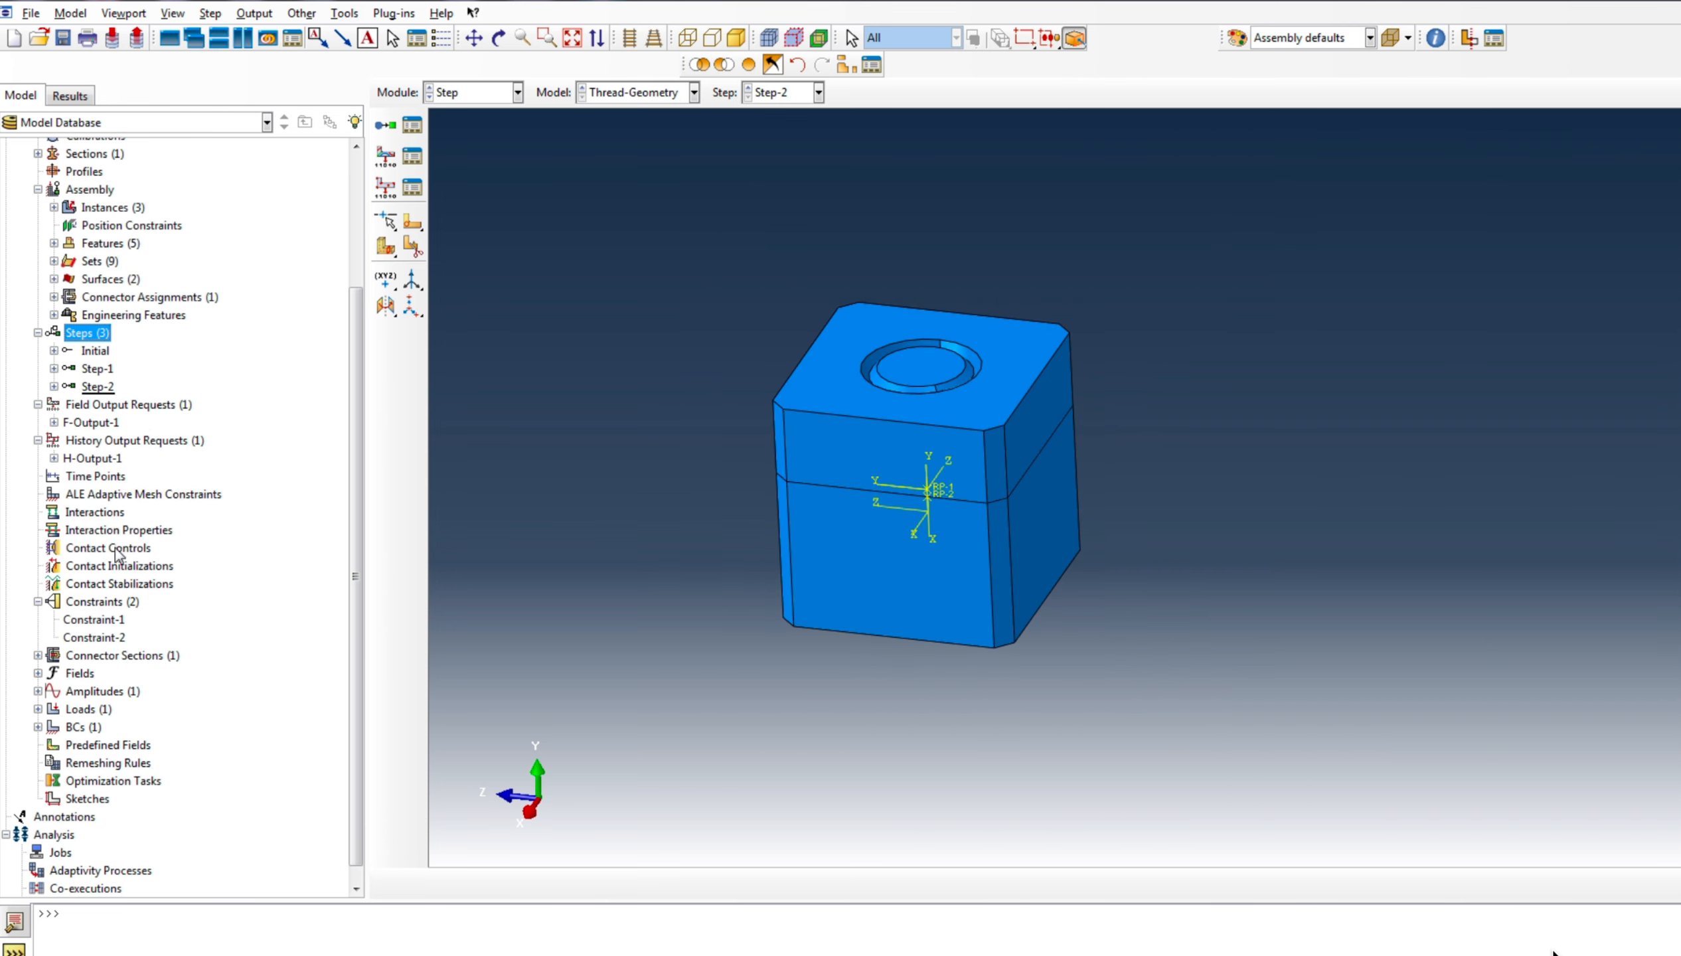
# Start creating a second amplitude of the Smooth step type for the Thread-Geometry model
pyautogui.click(38, 691)
pyautogui.click(75, 693)
pyautogui.rightClick(87, 693)
pyautogui.click(147, 725)
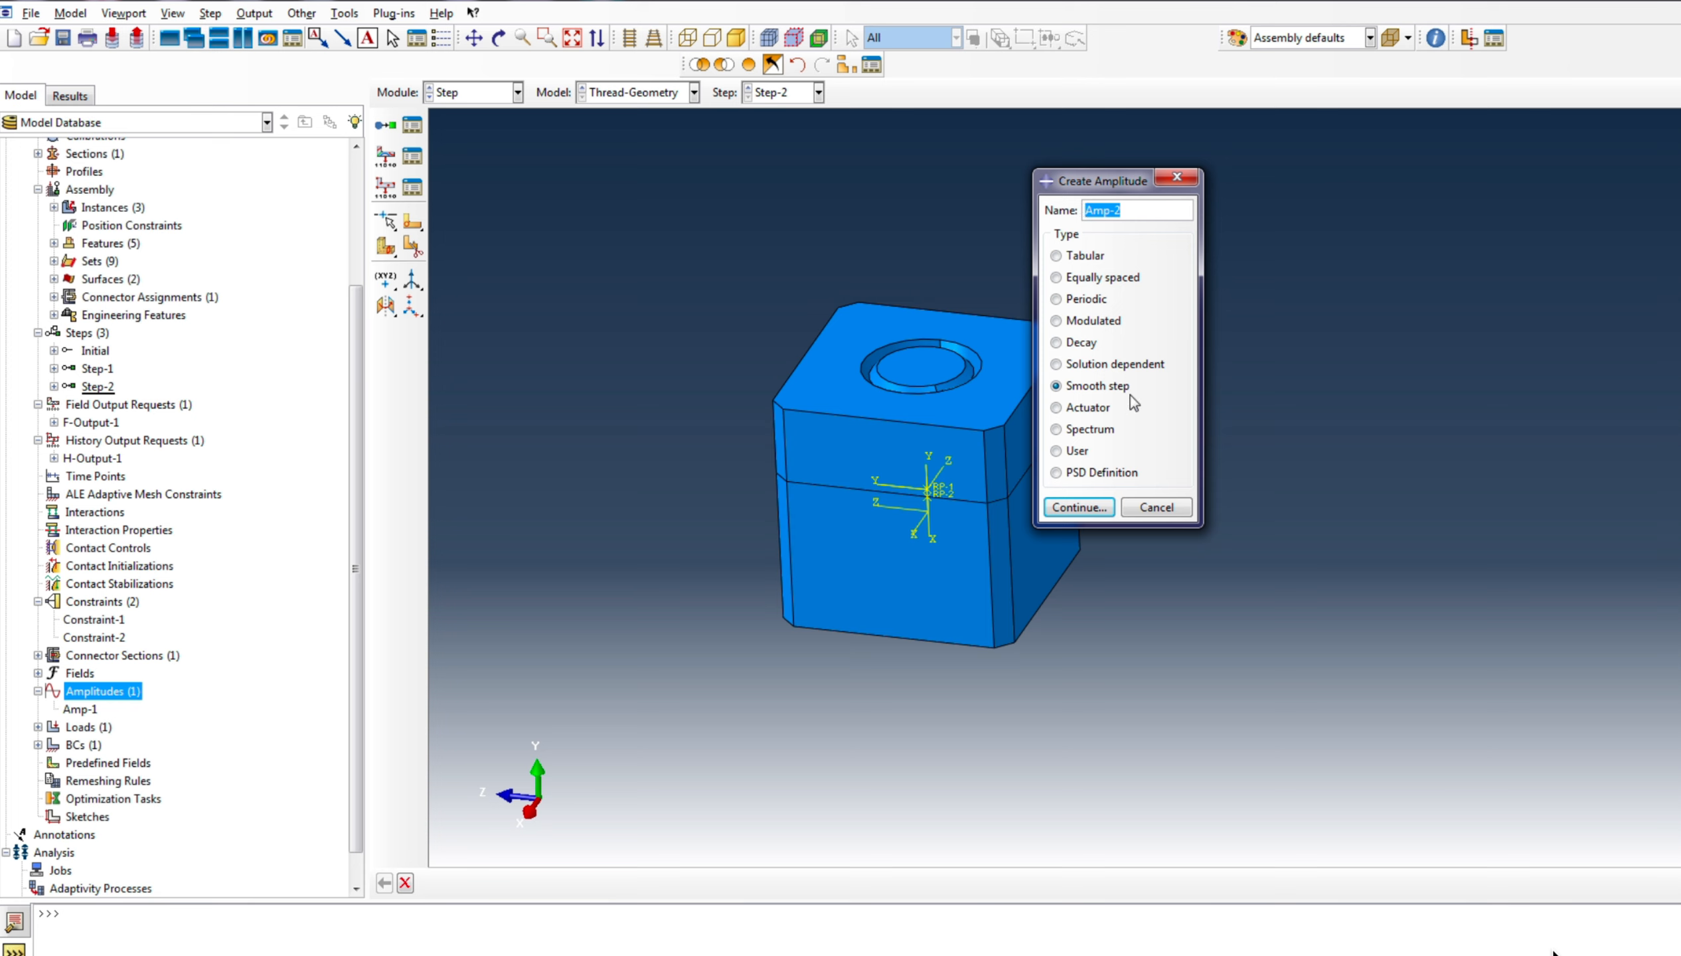
pyautogui.click(1079, 507)
# Define the smooth step amplitude from time 0 with amplitude 0 to time 0.005, using the step time span
pyautogui.click(41, 346)
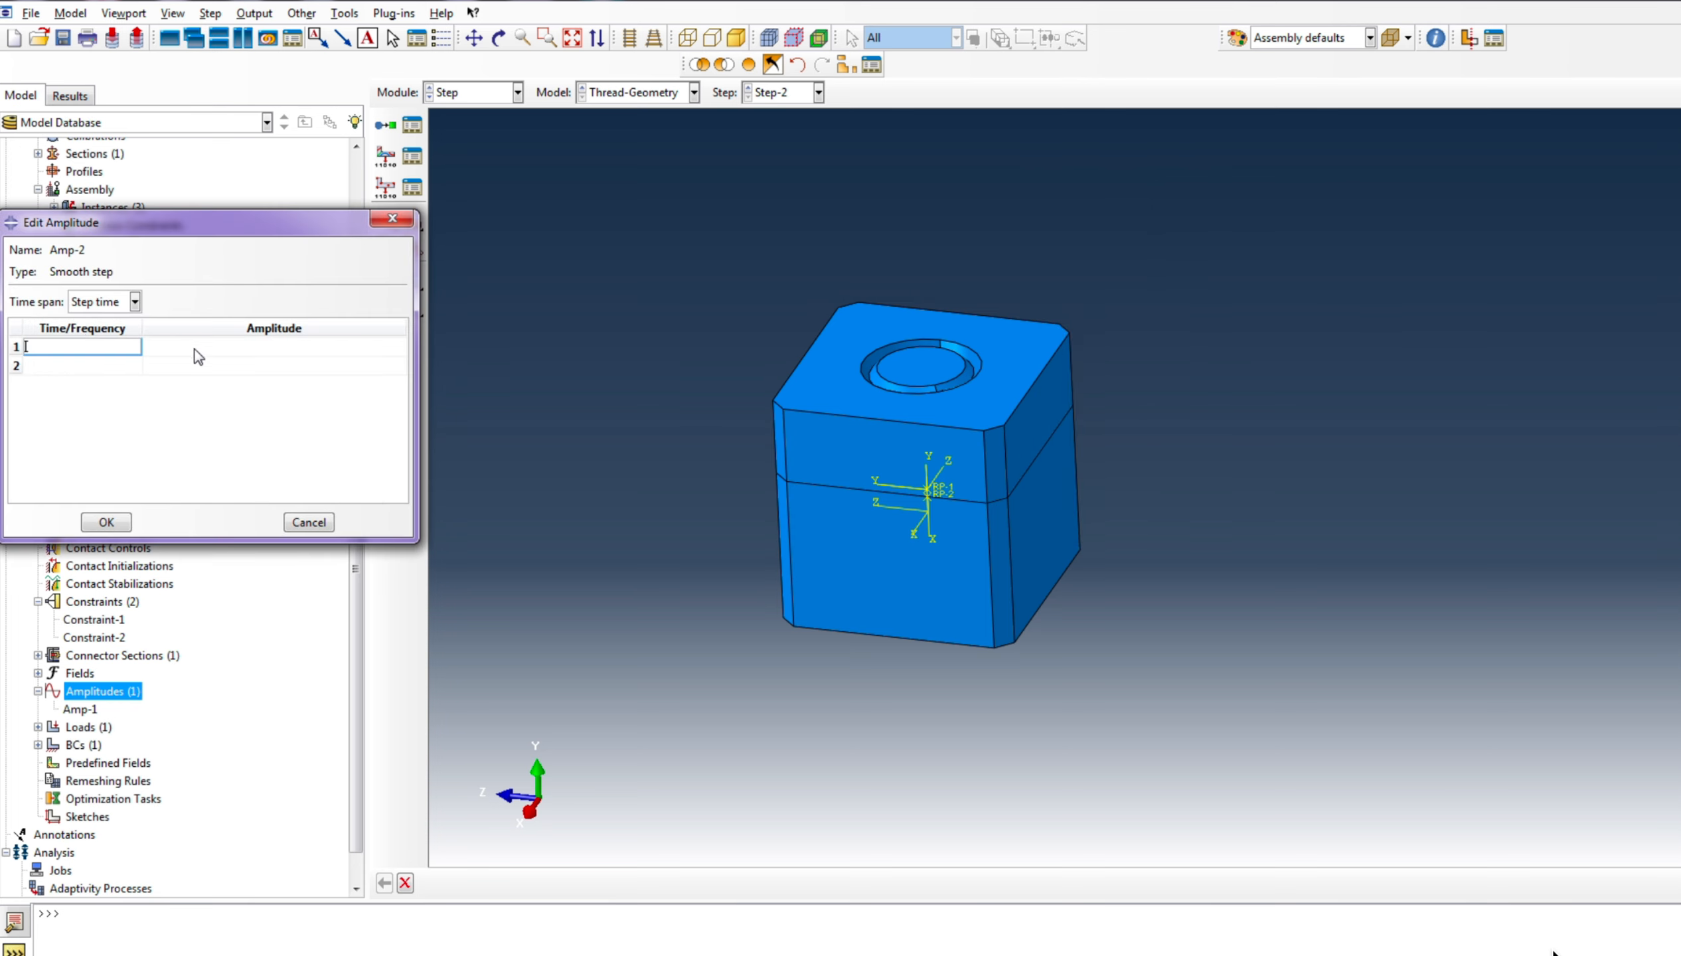
pyautogui.write('0')
pyautogui.press('Tab')
pyautogui.write('0')
pyautogui.click(104, 363)
pyautogui.write('0')
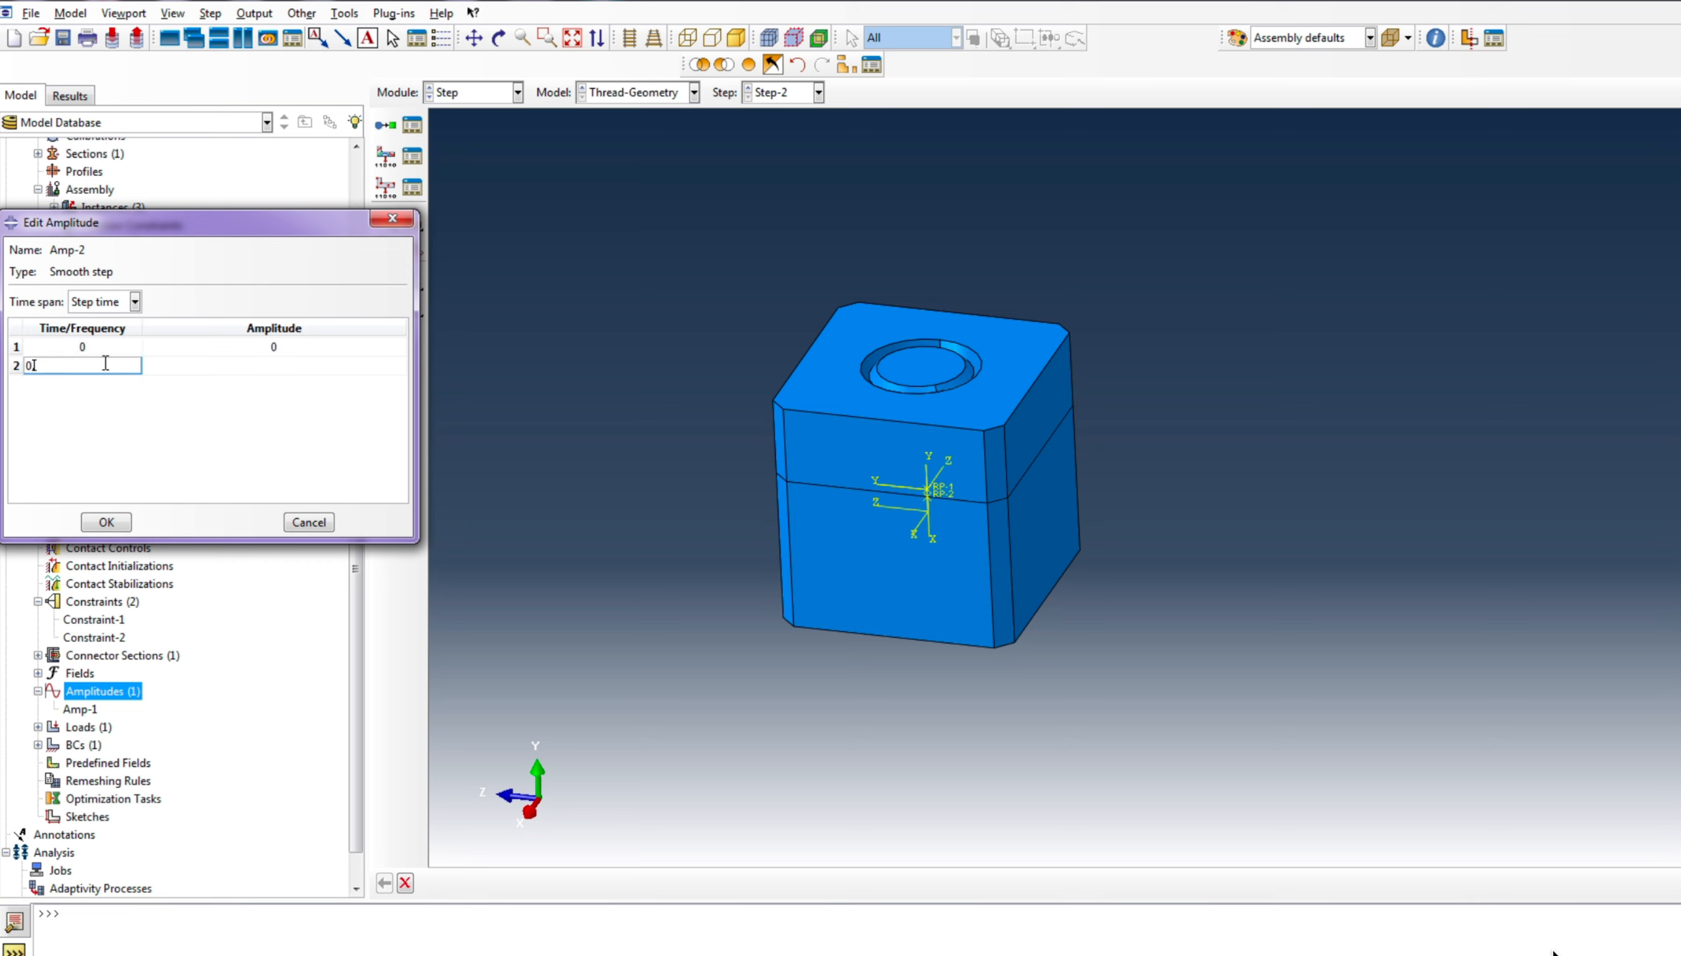
pyautogui.write('.005')
pyautogui.click(266, 364)
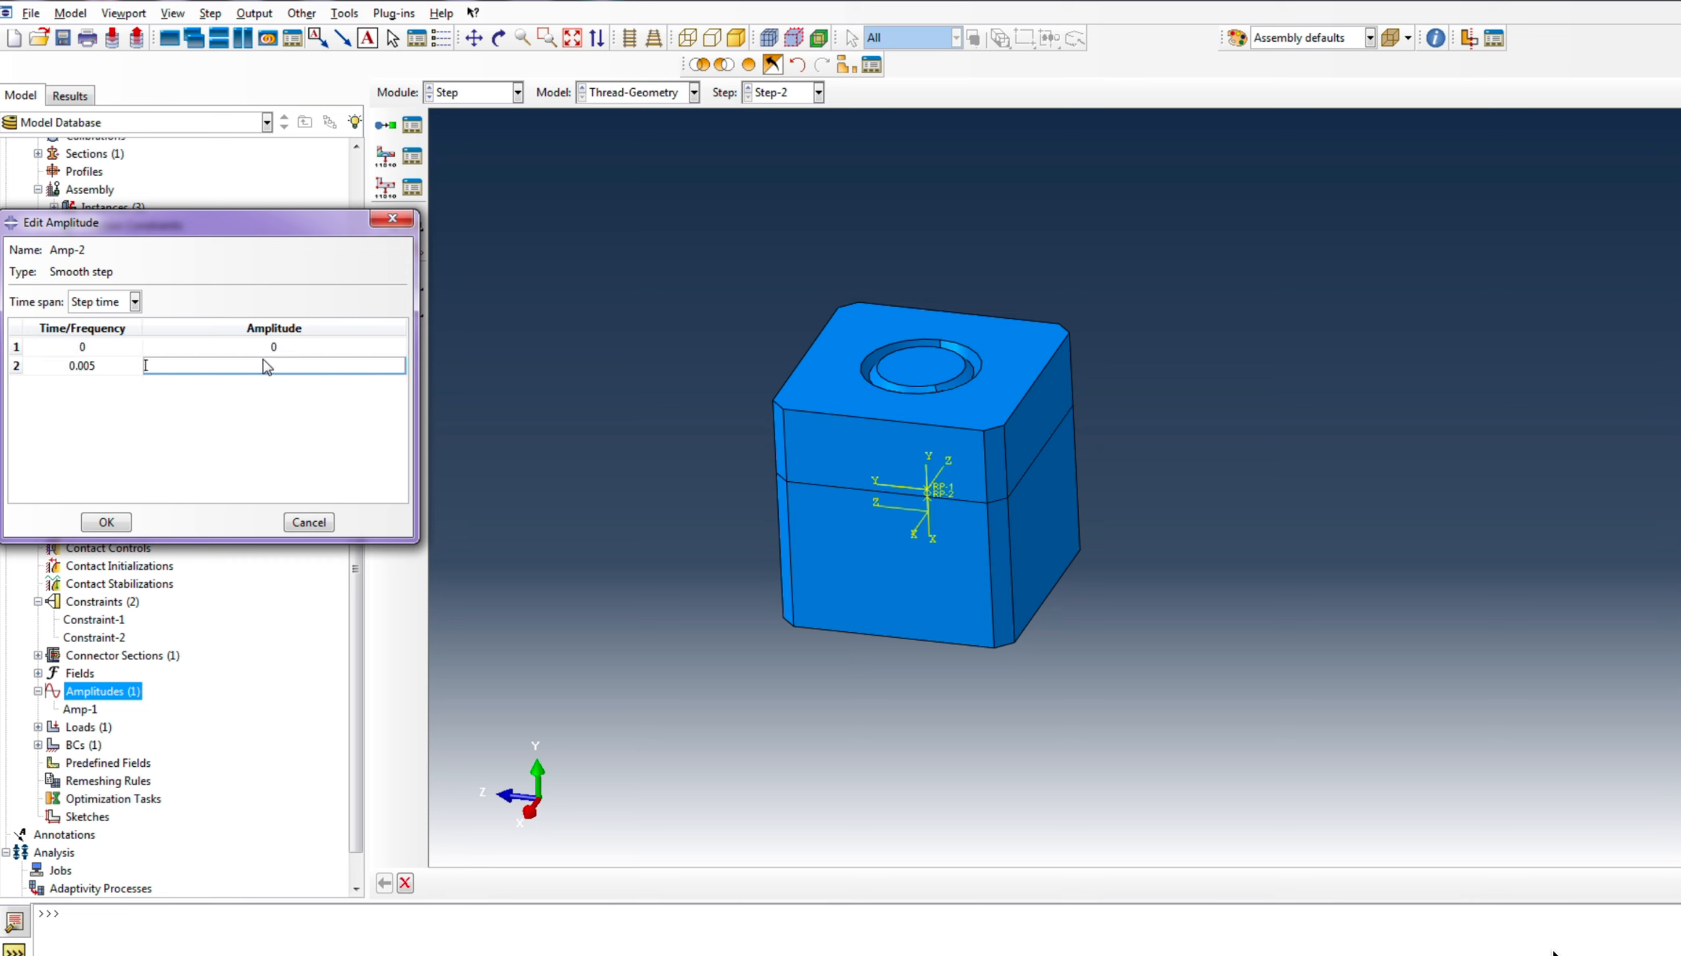
pyautogui.click(106, 522)
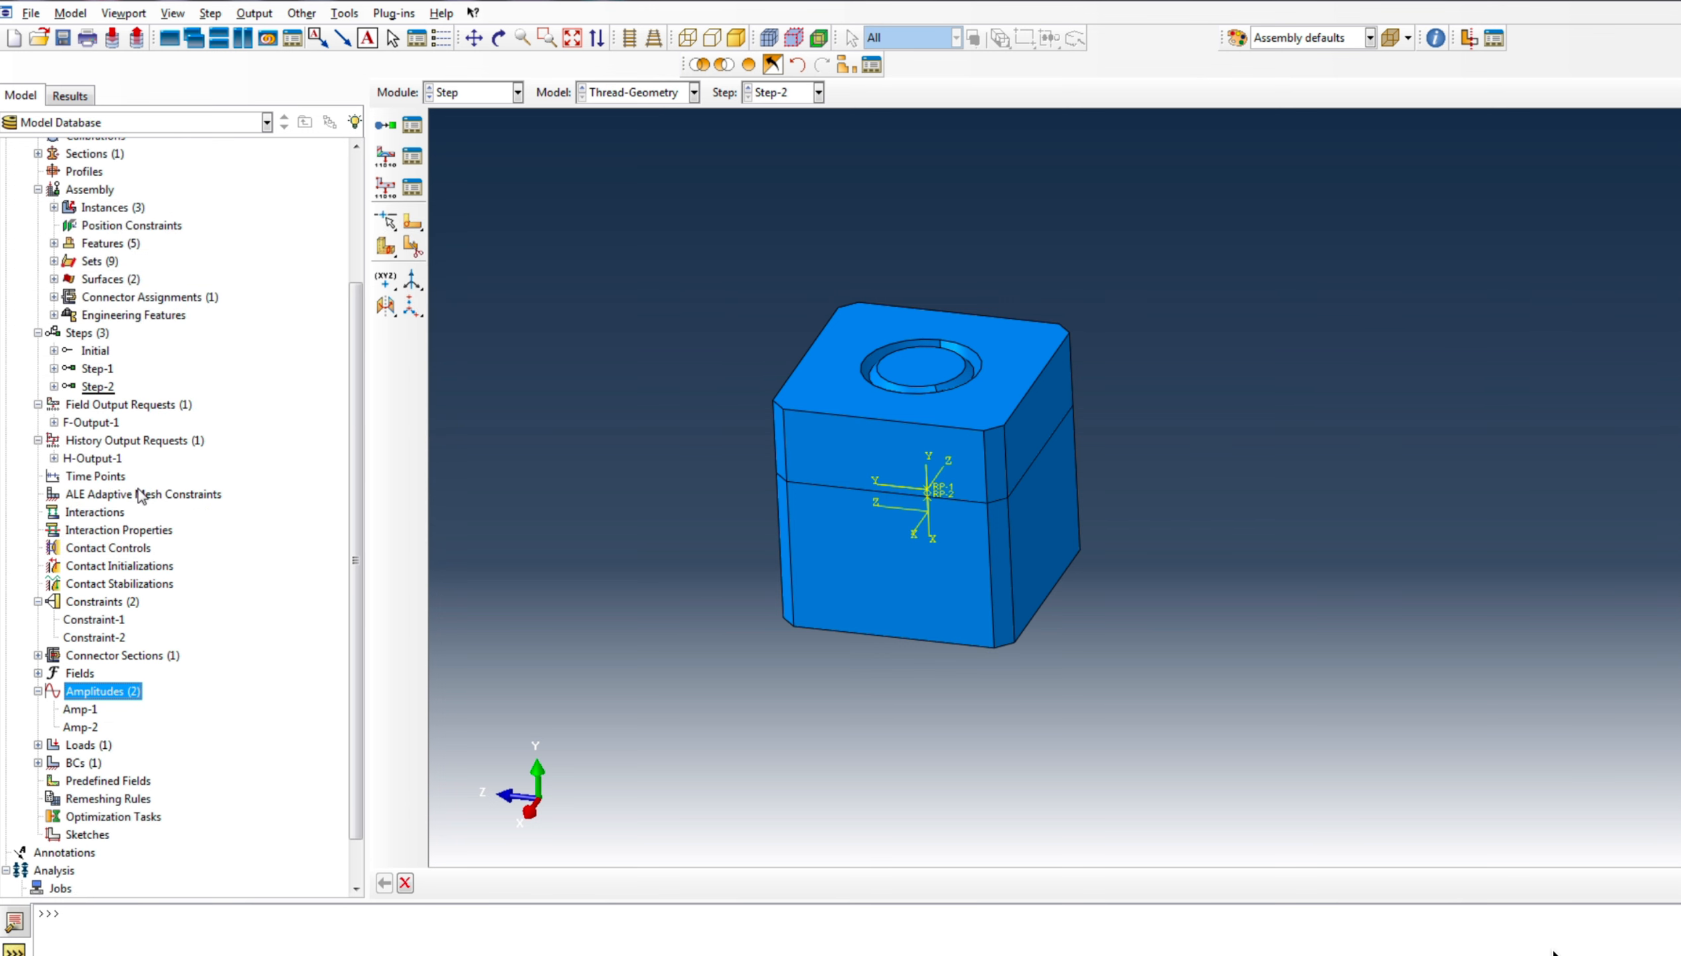
# Create a mechanical Pressure load in Step-2 on the side face of the upper block
pyautogui.click(37, 745)
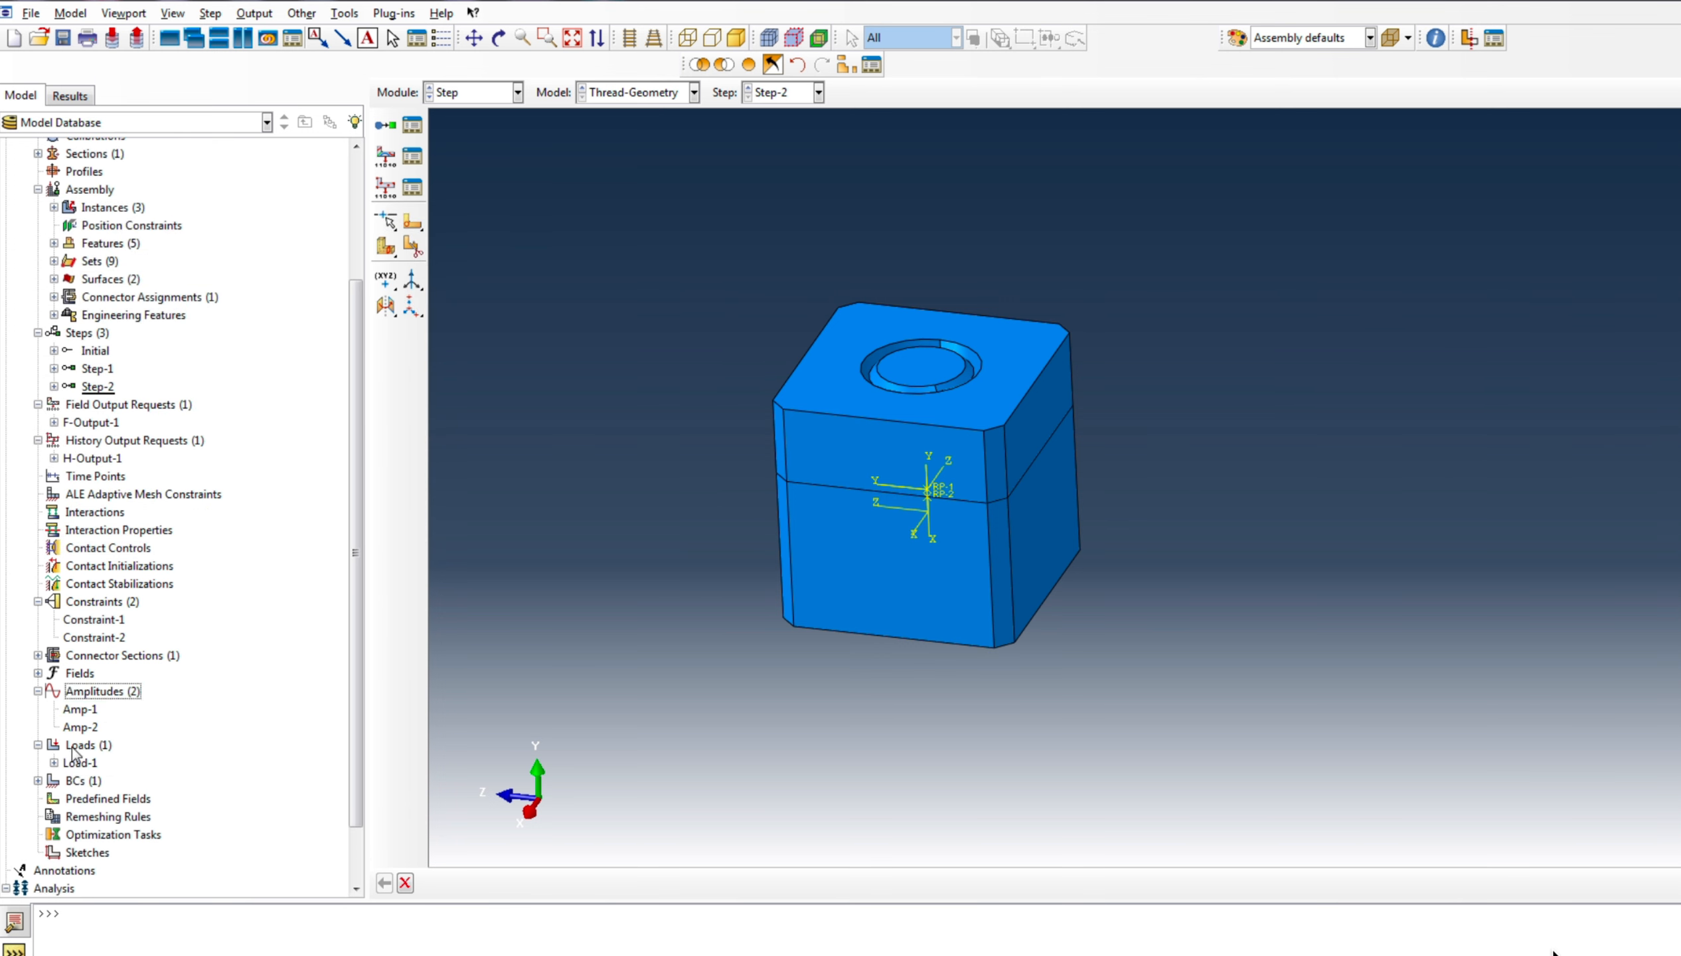
pyautogui.click(84, 745)
pyautogui.rightClick(83, 747)
pyautogui.click(124, 796)
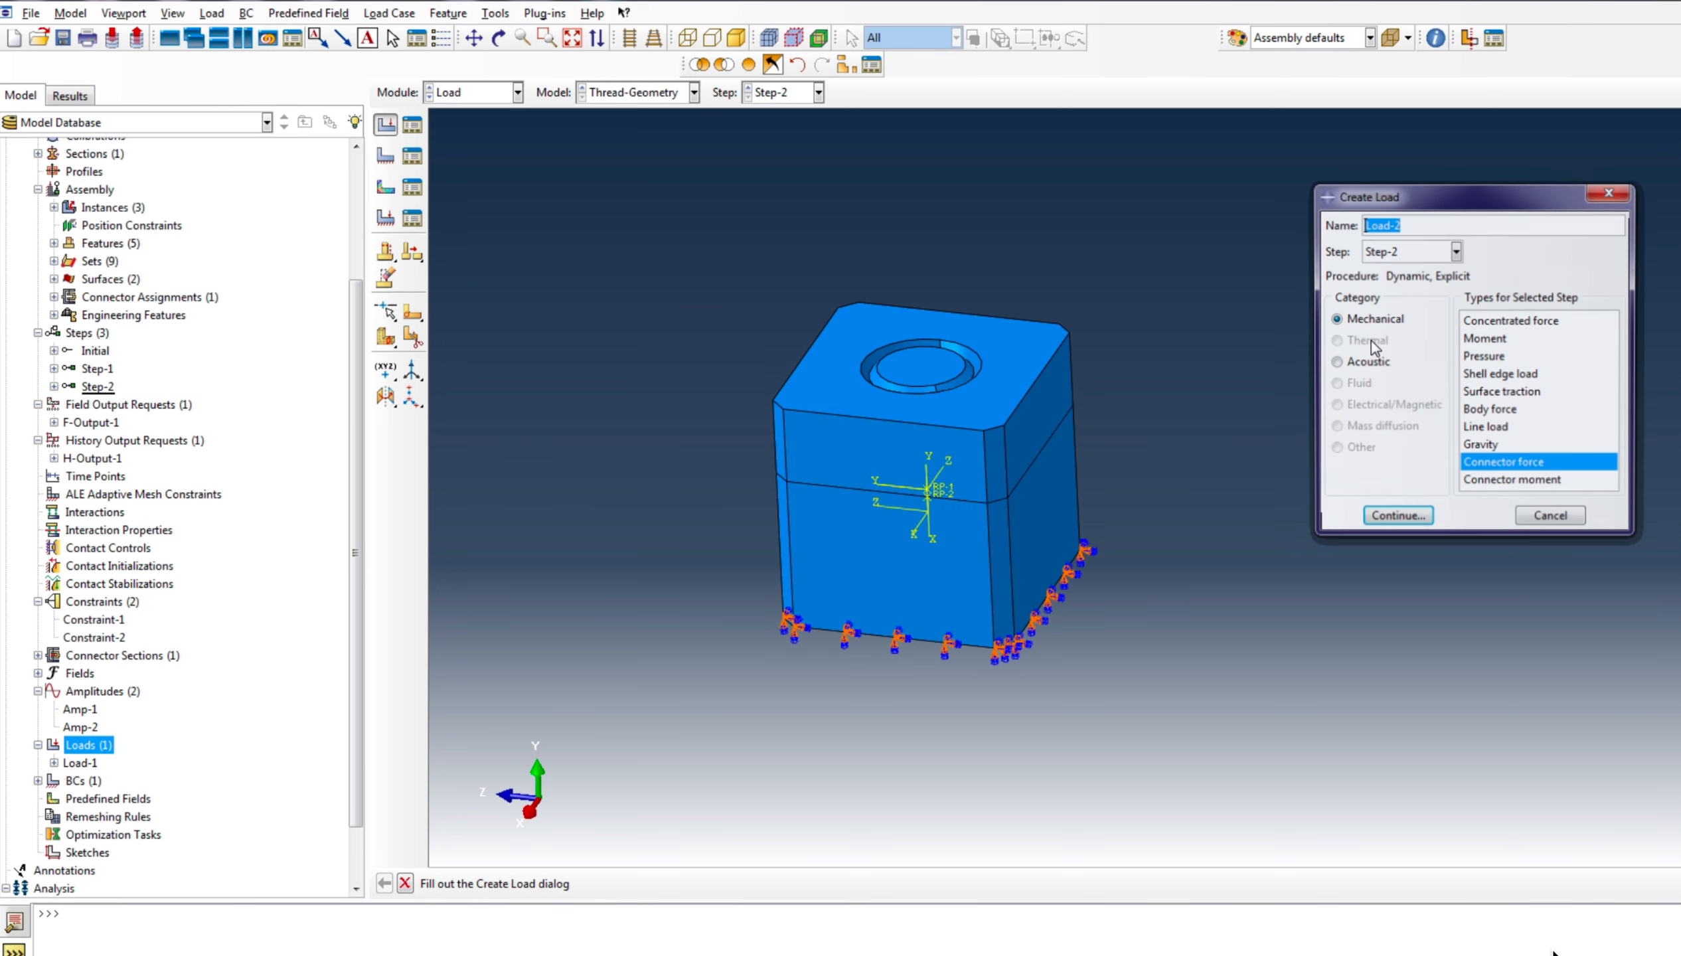
pyautogui.click(1485, 358)
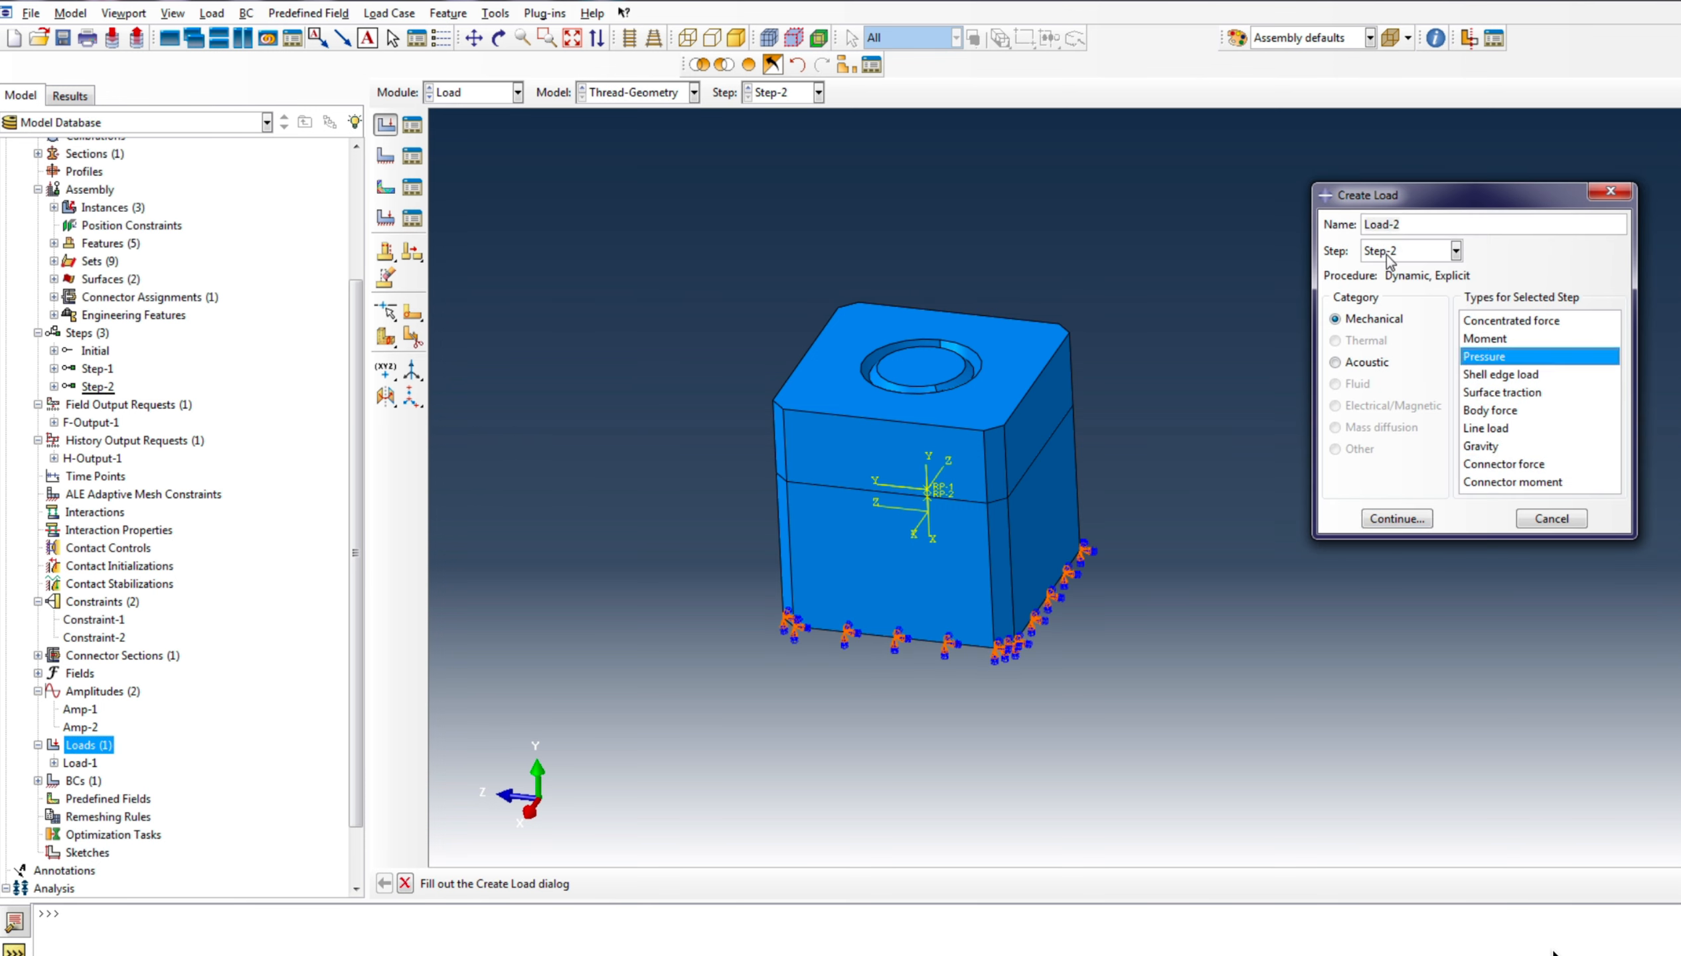
pyautogui.click(1398, 518)
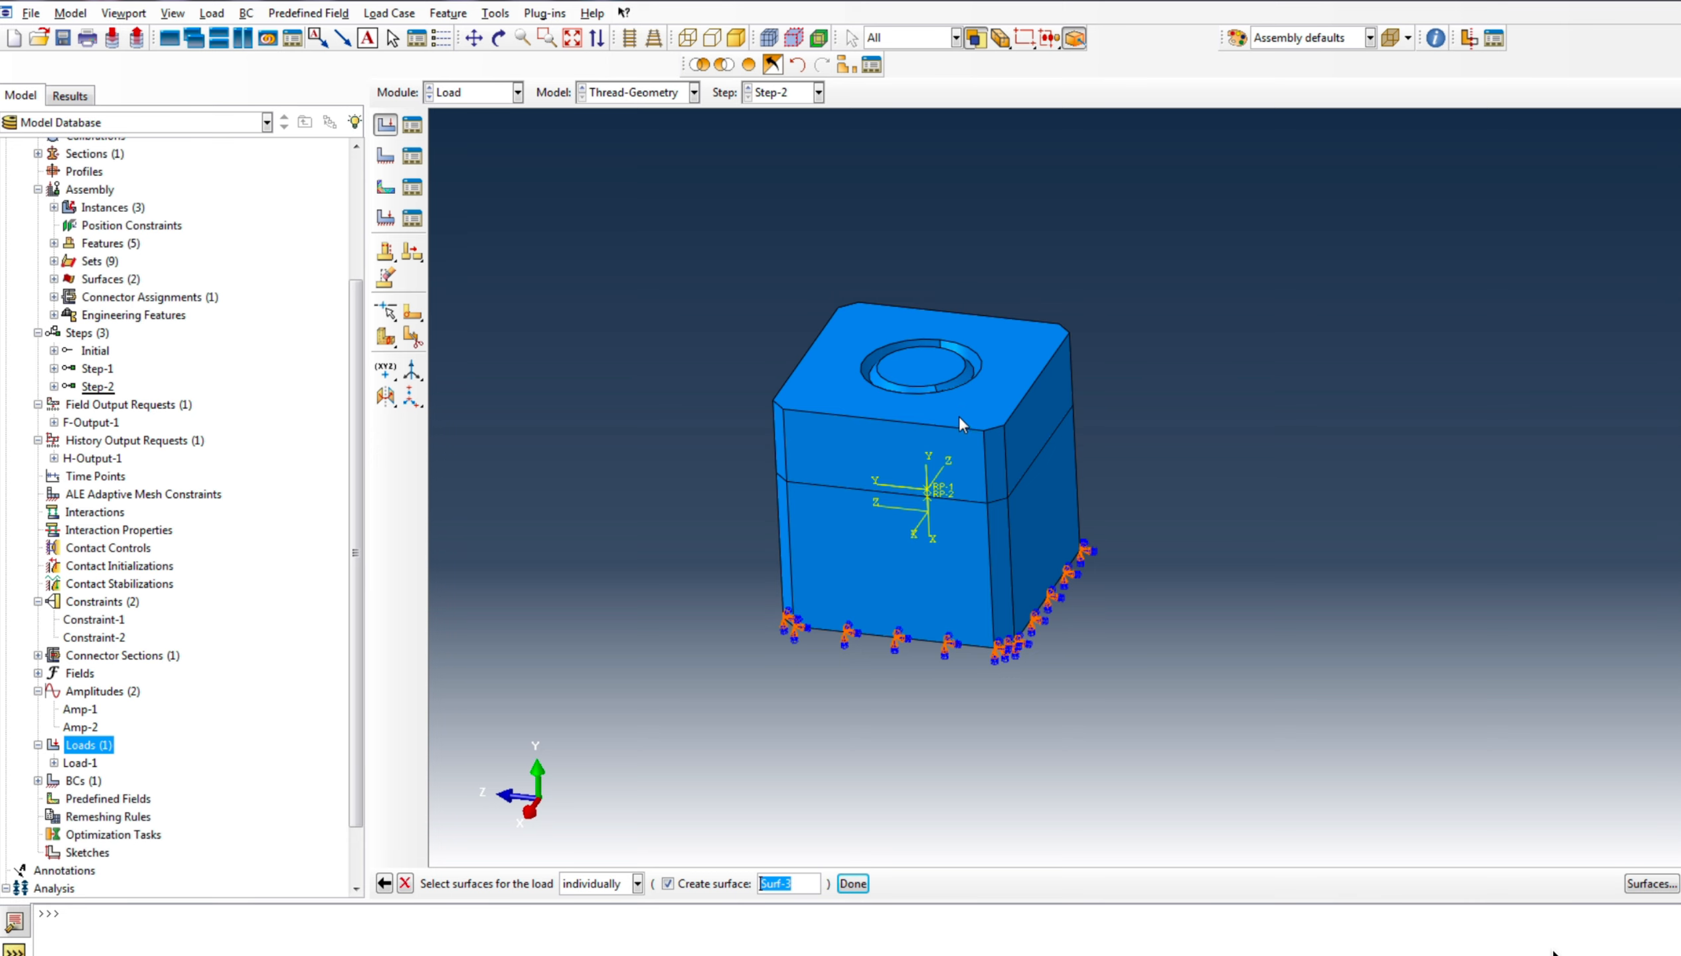
pyautogui.click(1030, 413)
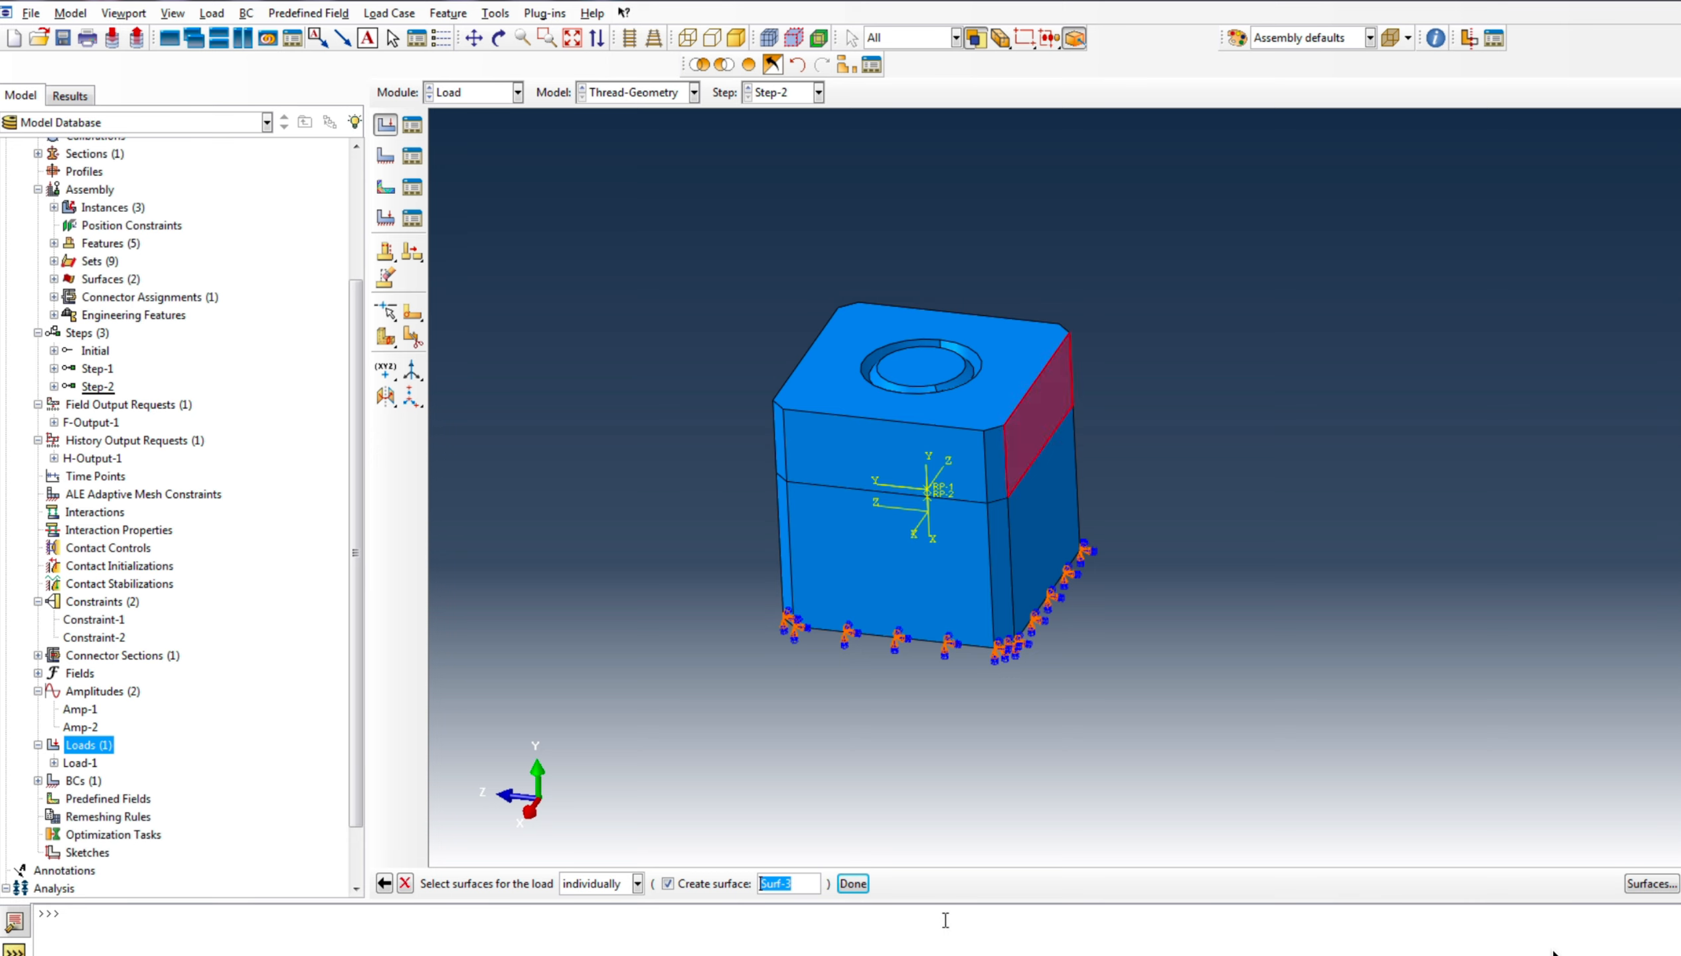
pyautogui.click(857, 884)
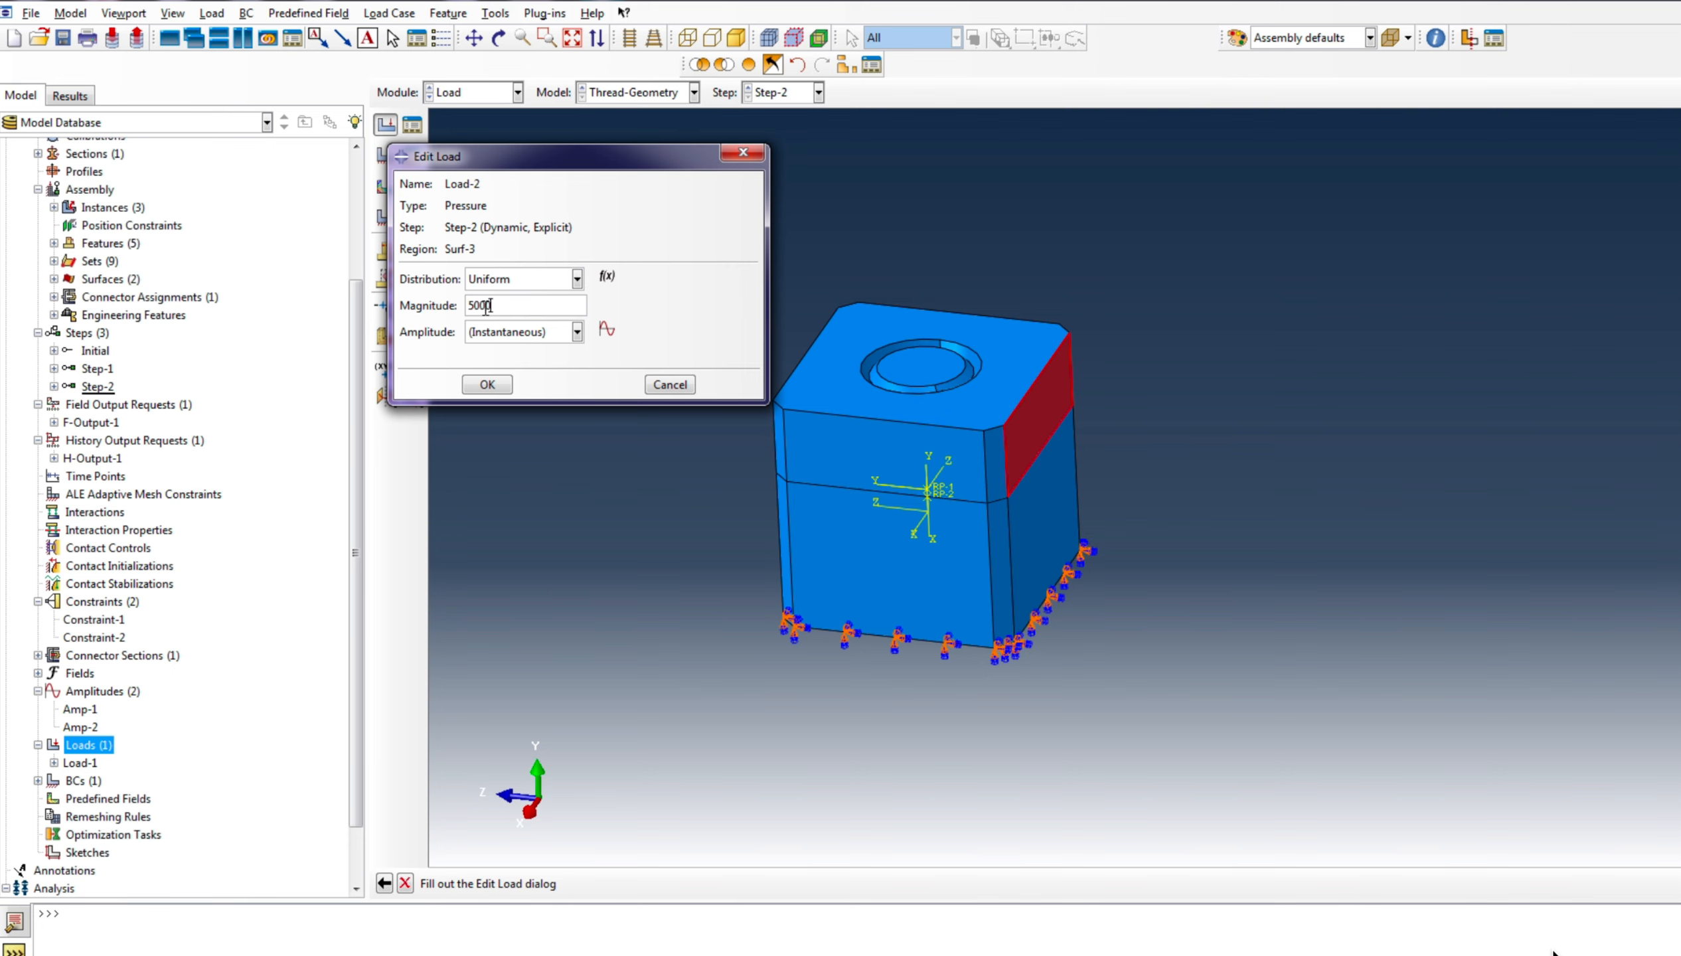
# Give the uniform pressure load a magnitude of 5000 and the amplitude Amp-2
pyautogui.click(531, 332)
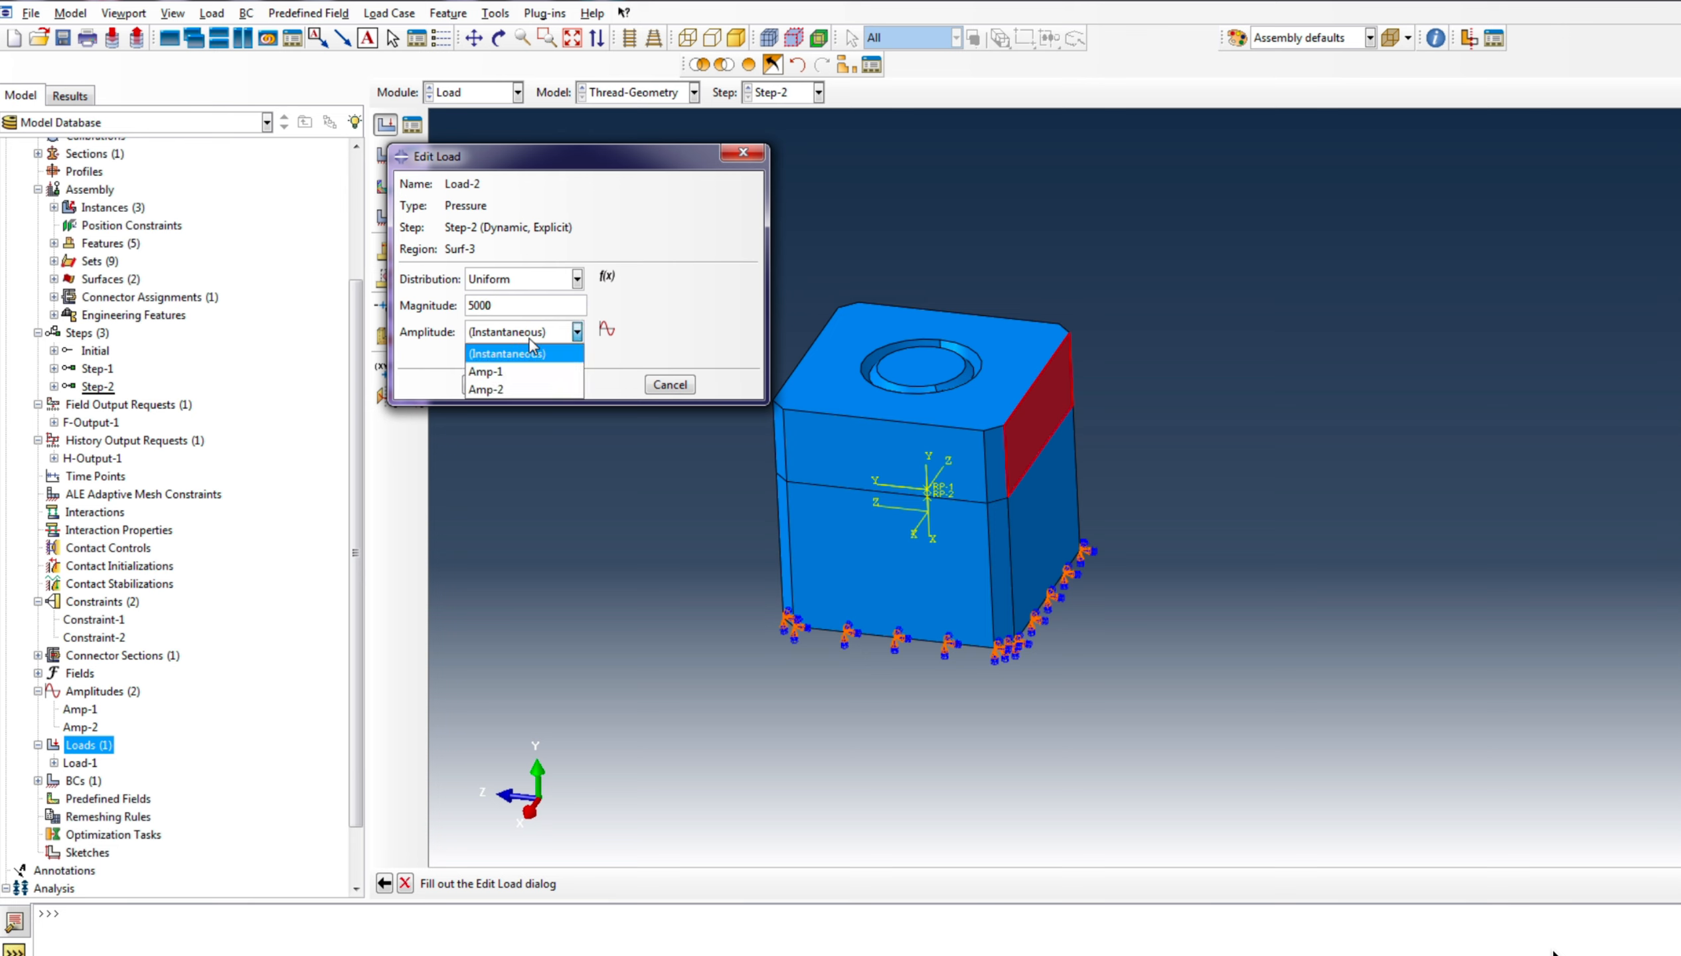
pyautogui.click(511, 389)
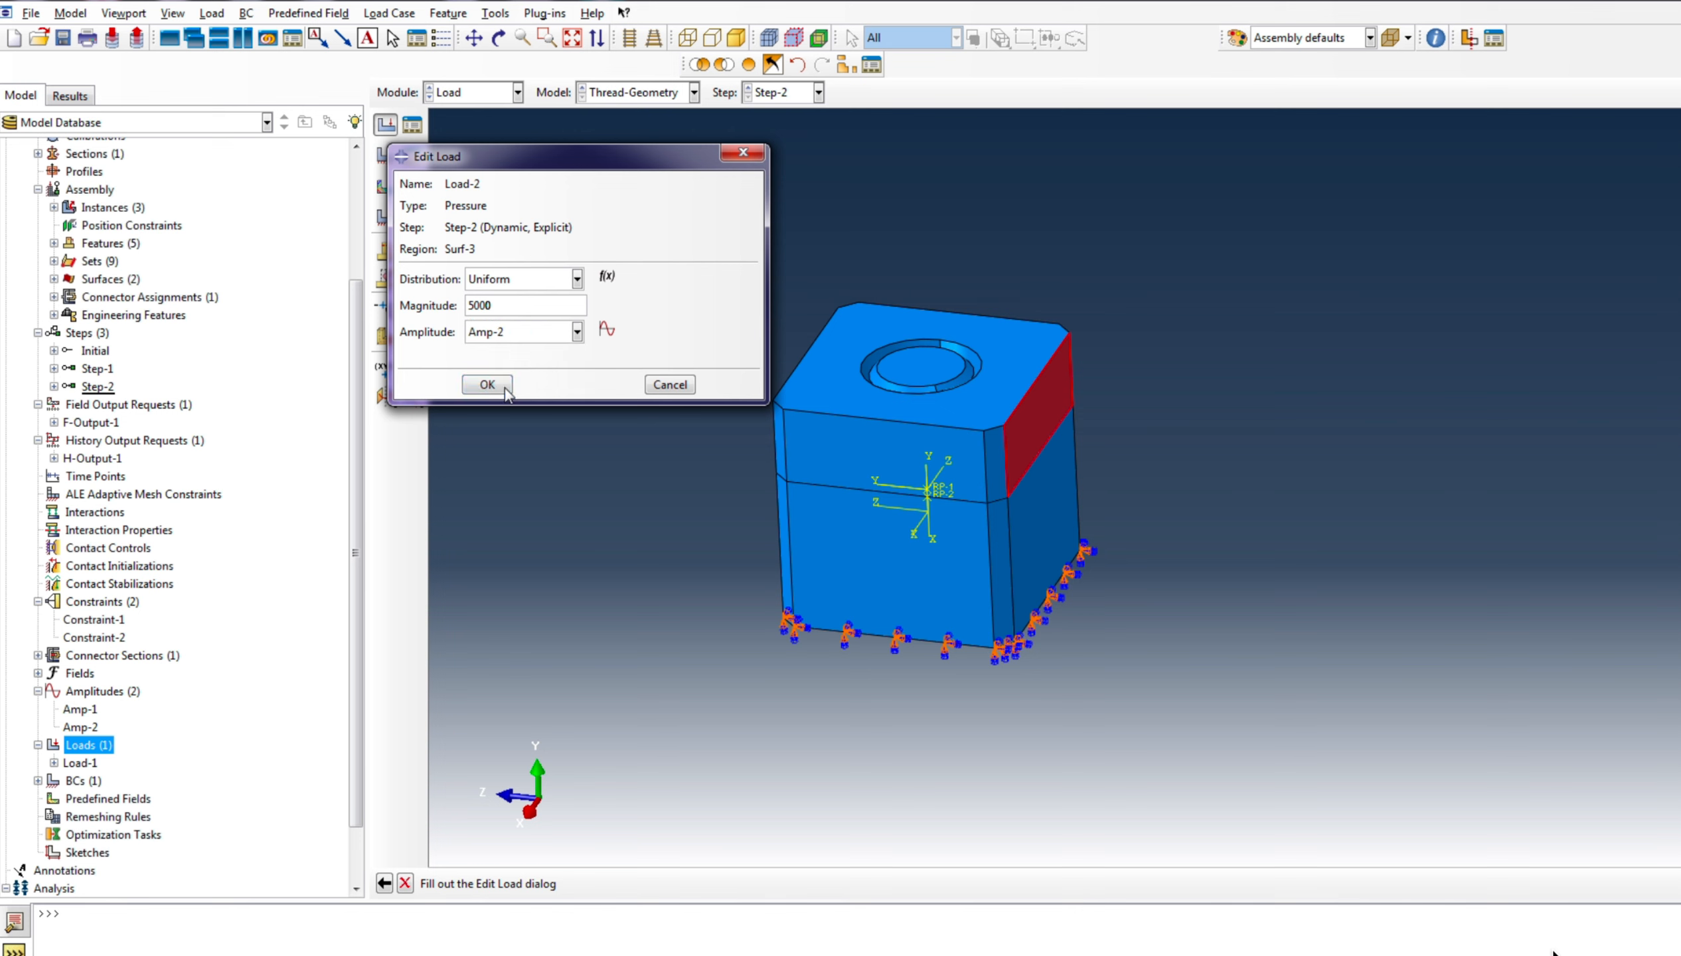
pyautogui.click(486, 385)
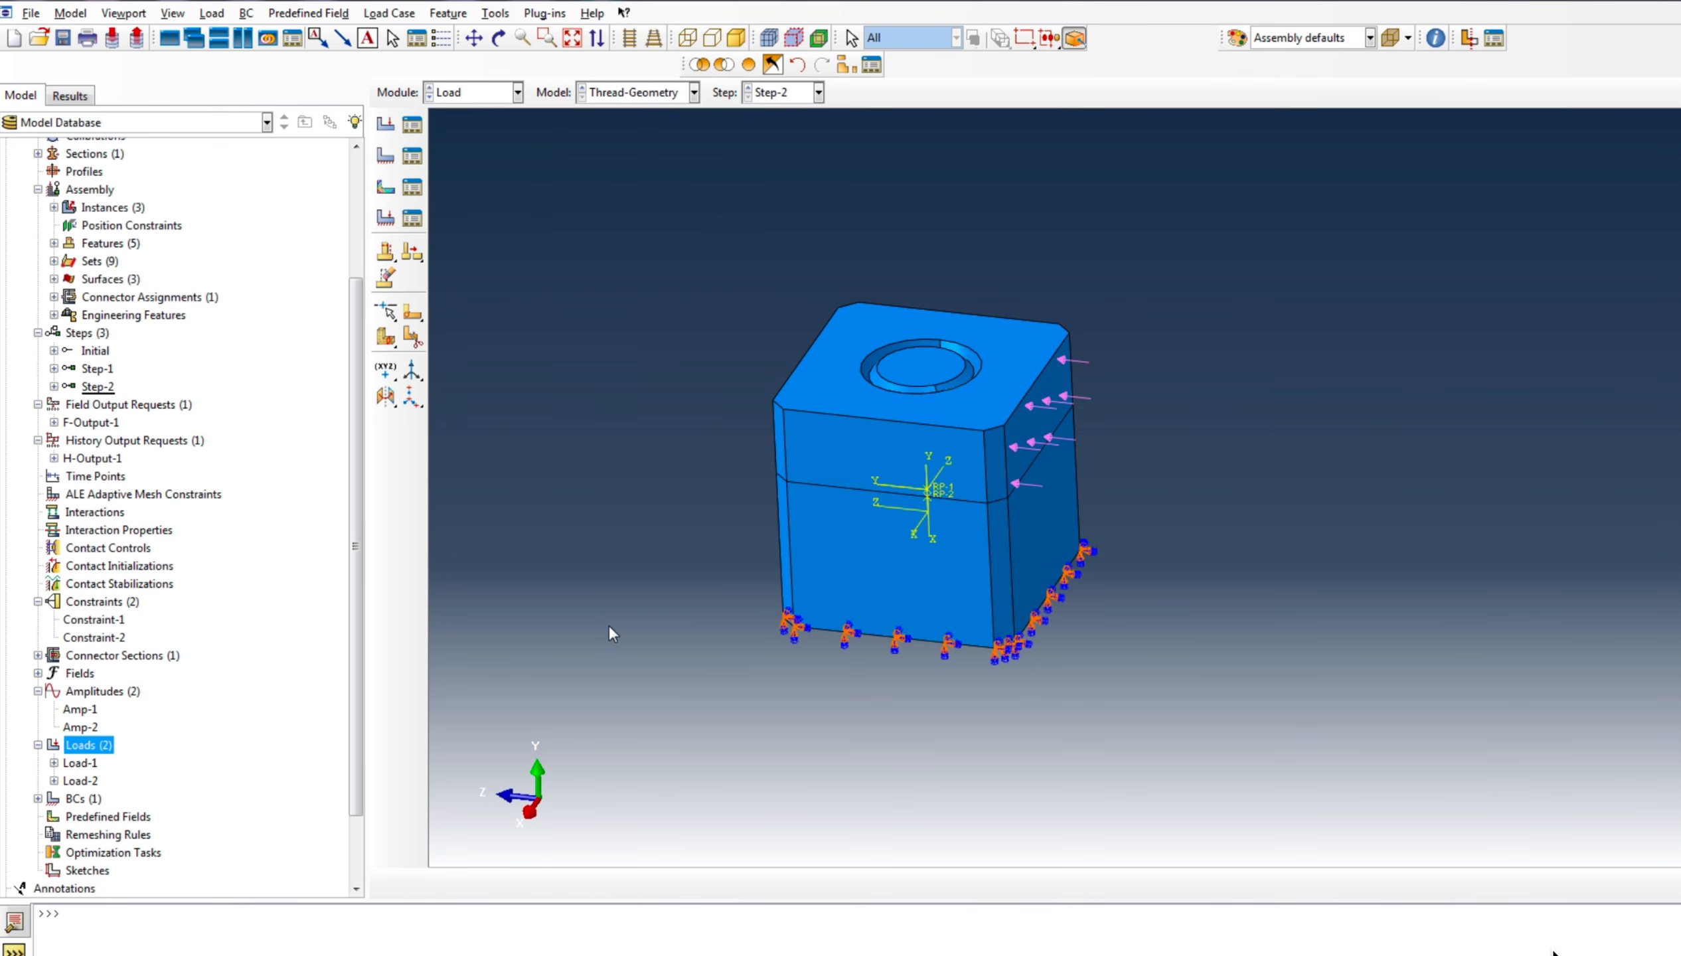
# Create a Connector velocity boundary condition in Step-2 on Wire-1-Set-1 with V1 set to 0
pyautogui.scroll(3, 1254, 480)
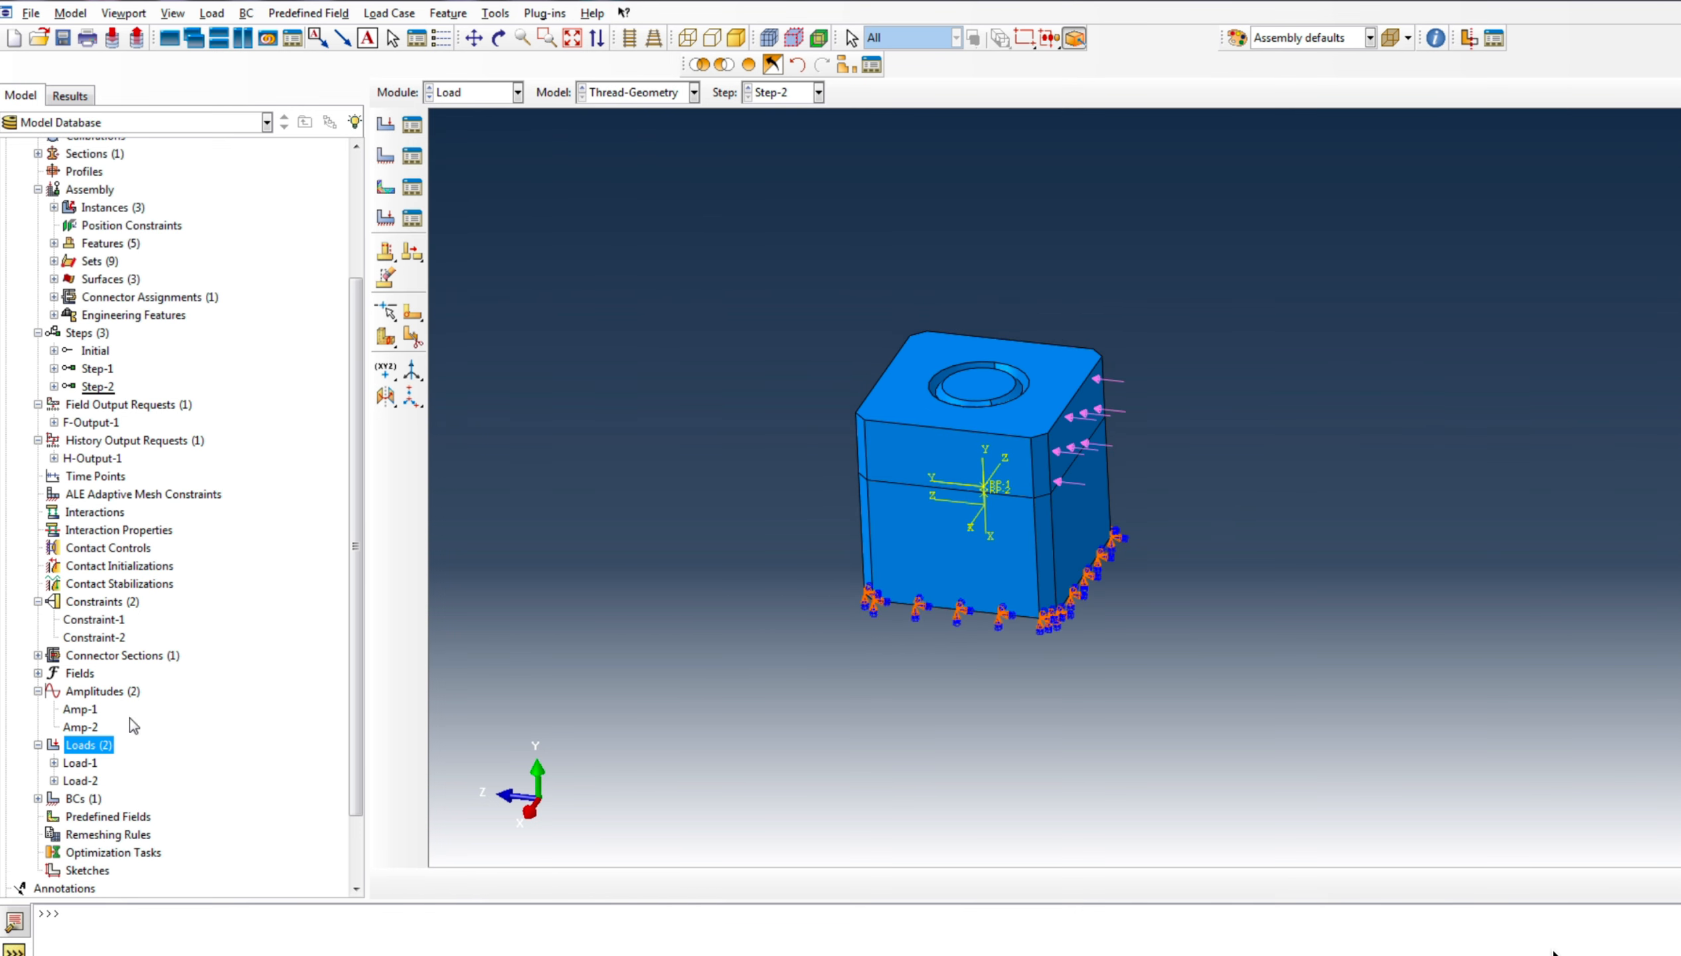
pyautogui.click(39, 799)
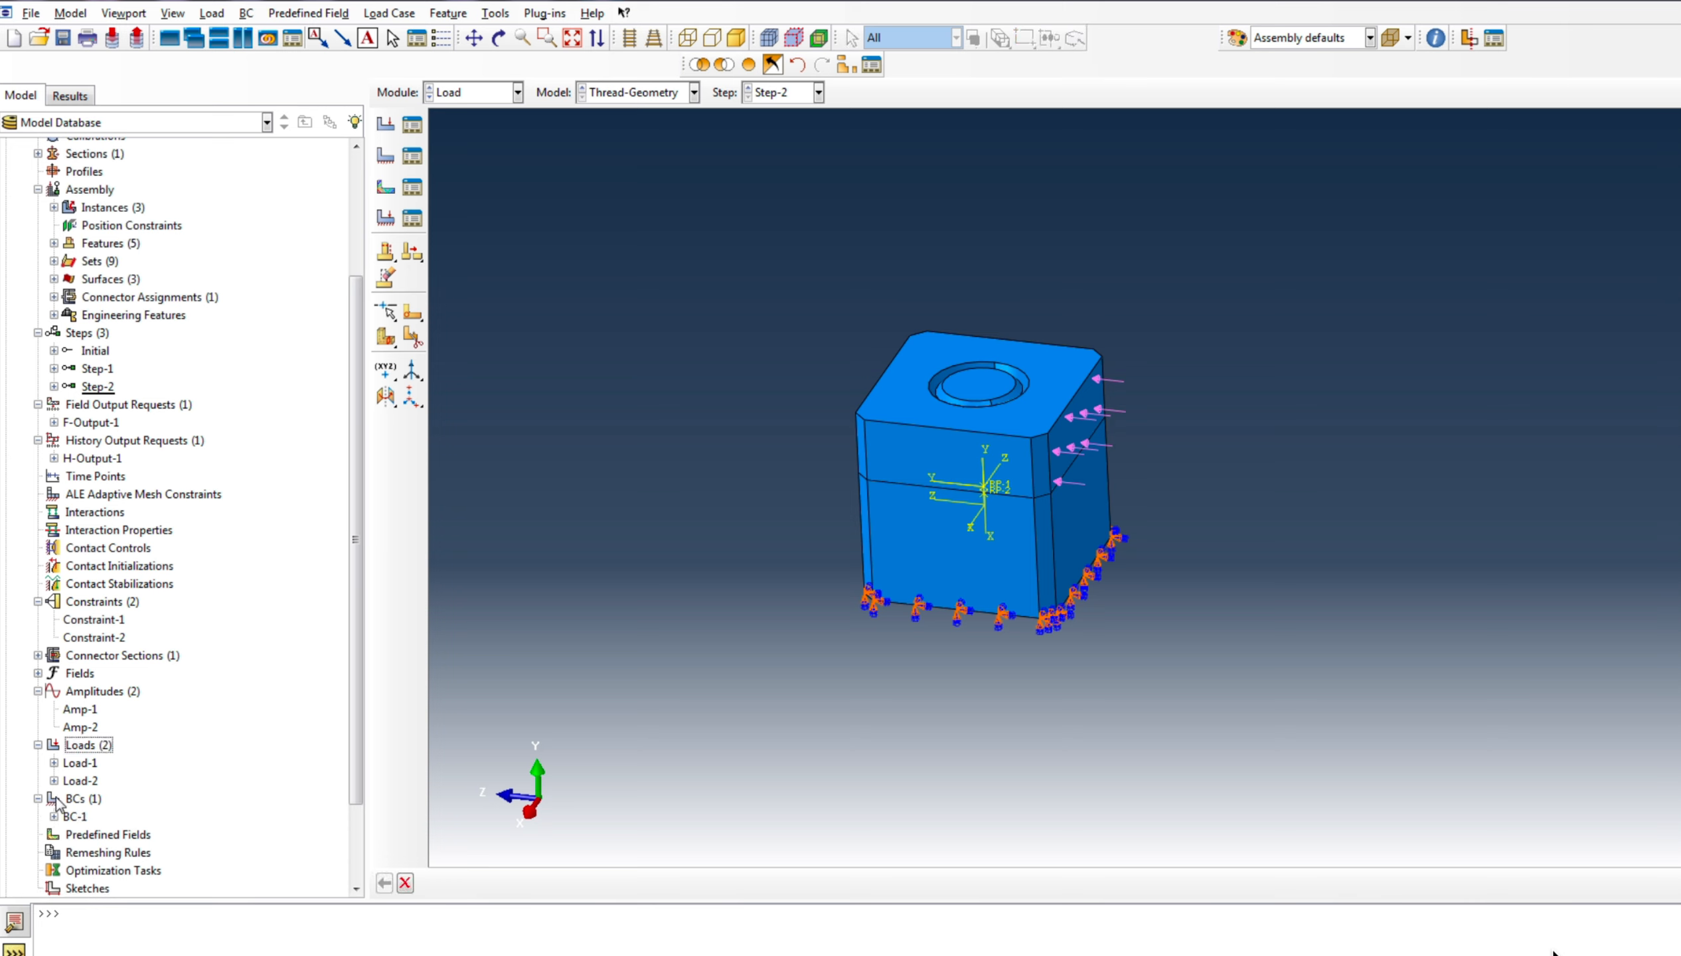
pyautogui.click(83, 800)
pyautogui.scroll(-2, 99, 781)
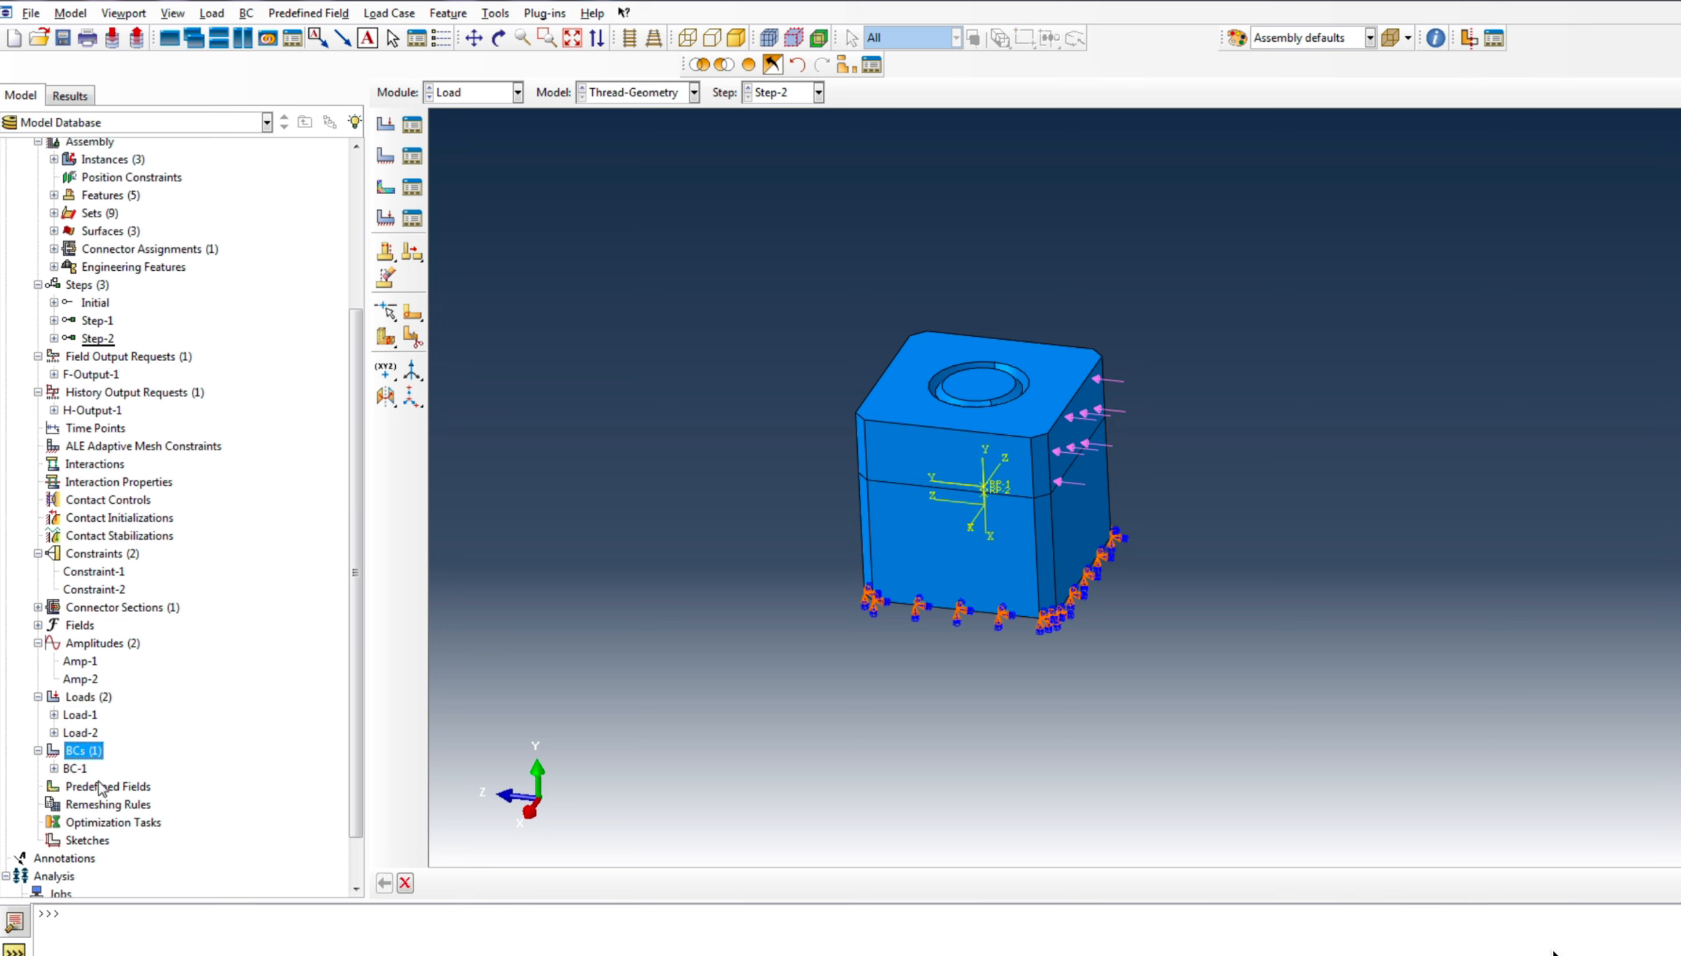
pyautogui.rightClick(94, 693)
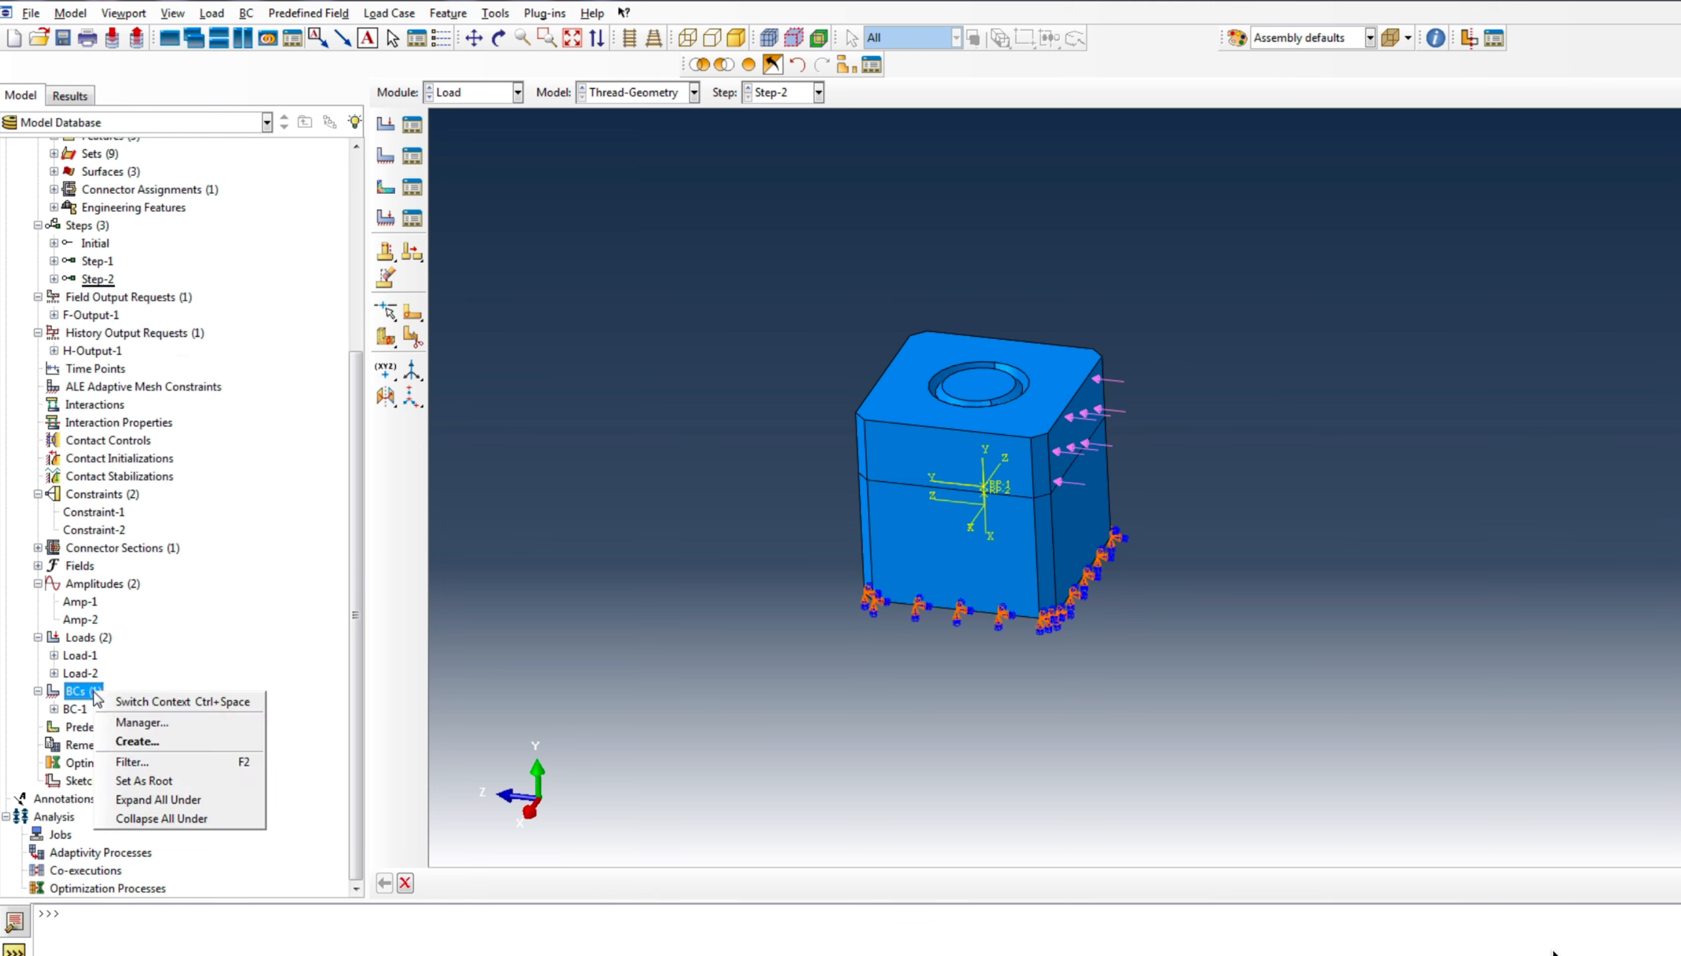
pyautogui.click(152, 745)
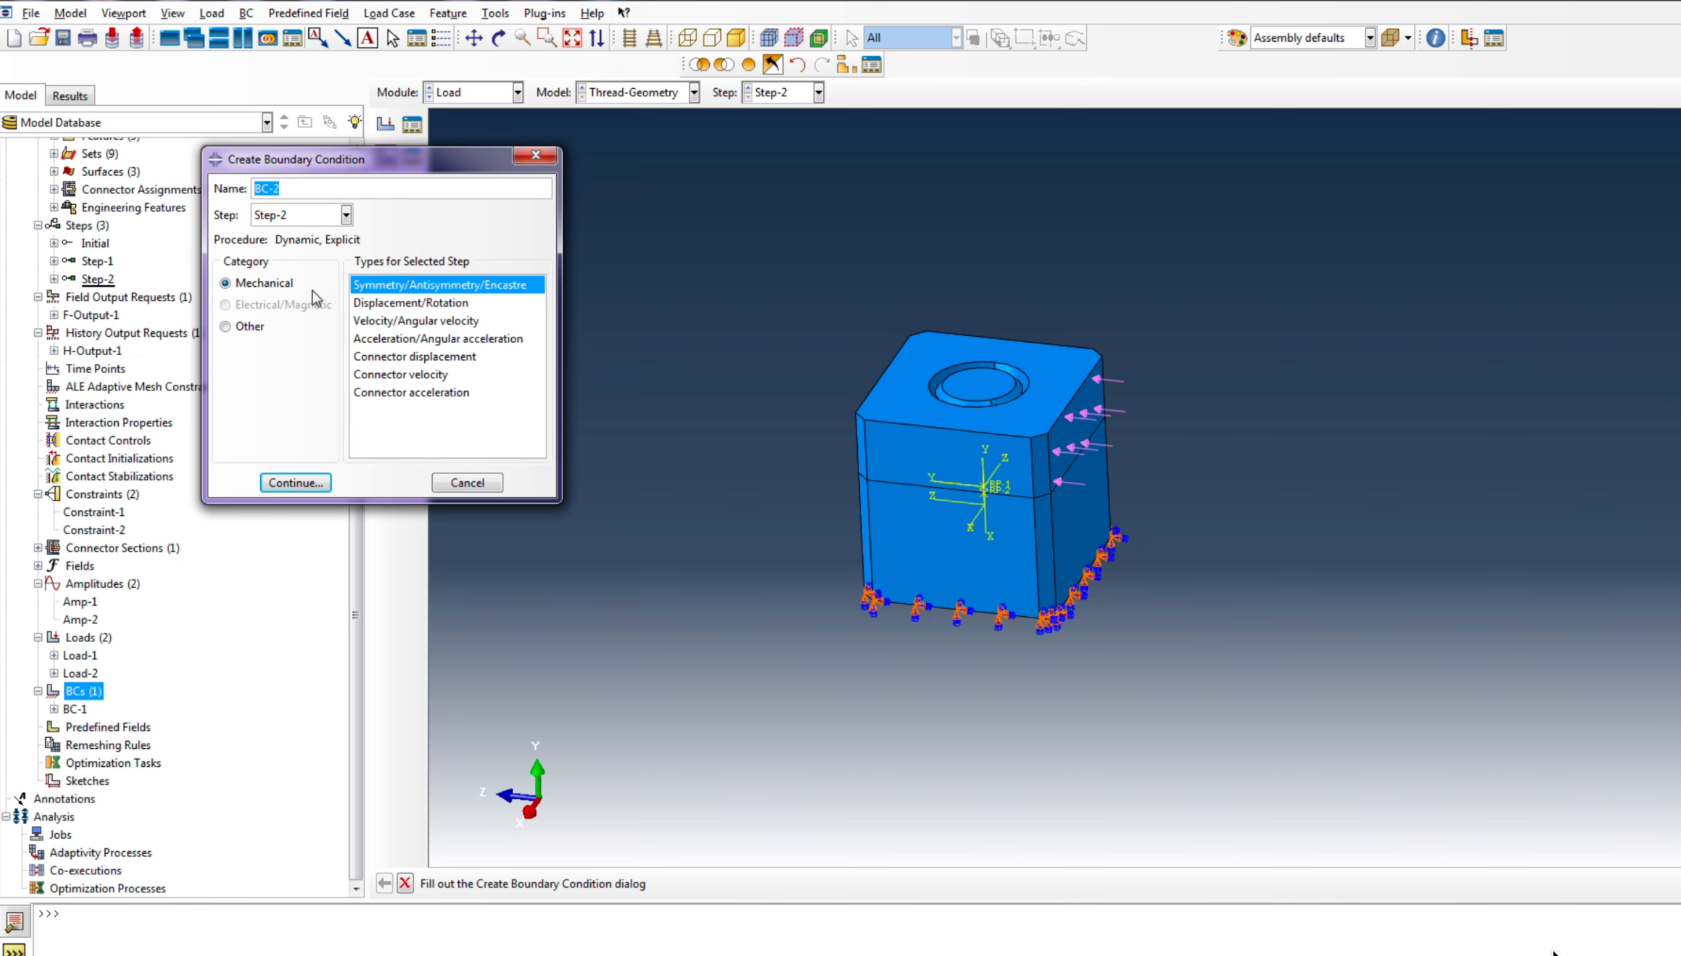
pyautogui.click(382, 375)
pyautogui.click(295, 482)
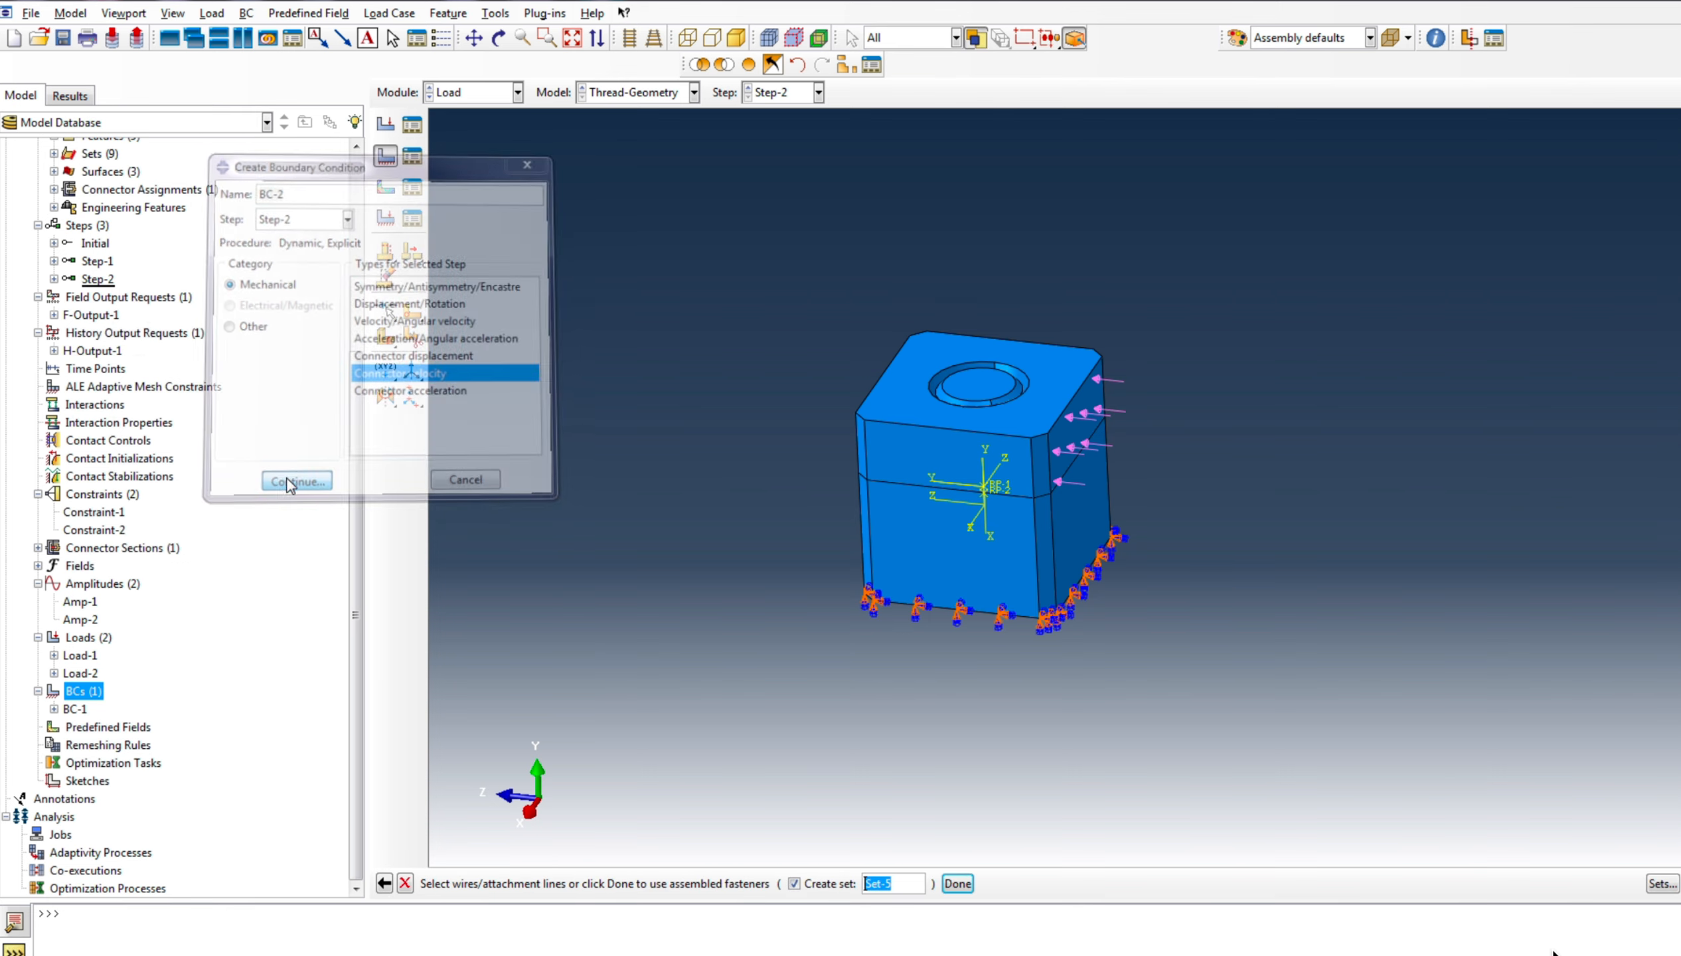
pyautogui.click(1662, 883)
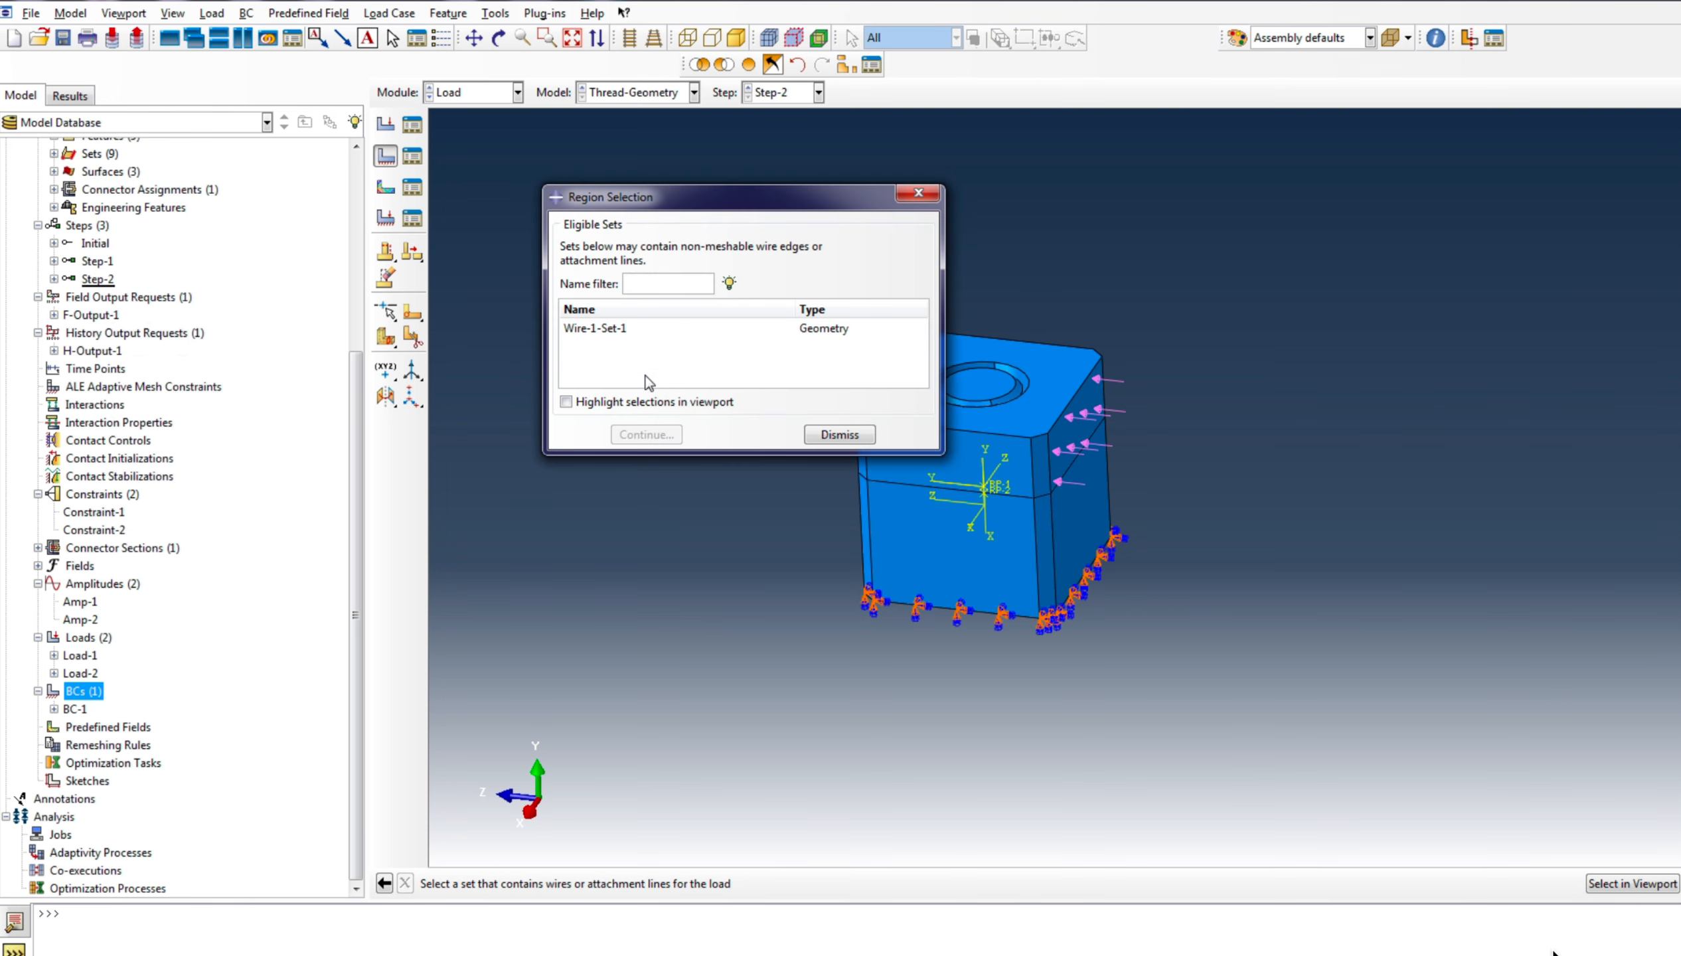
pyautogui.click(597, 330)
pyautogui.click(646, 435)
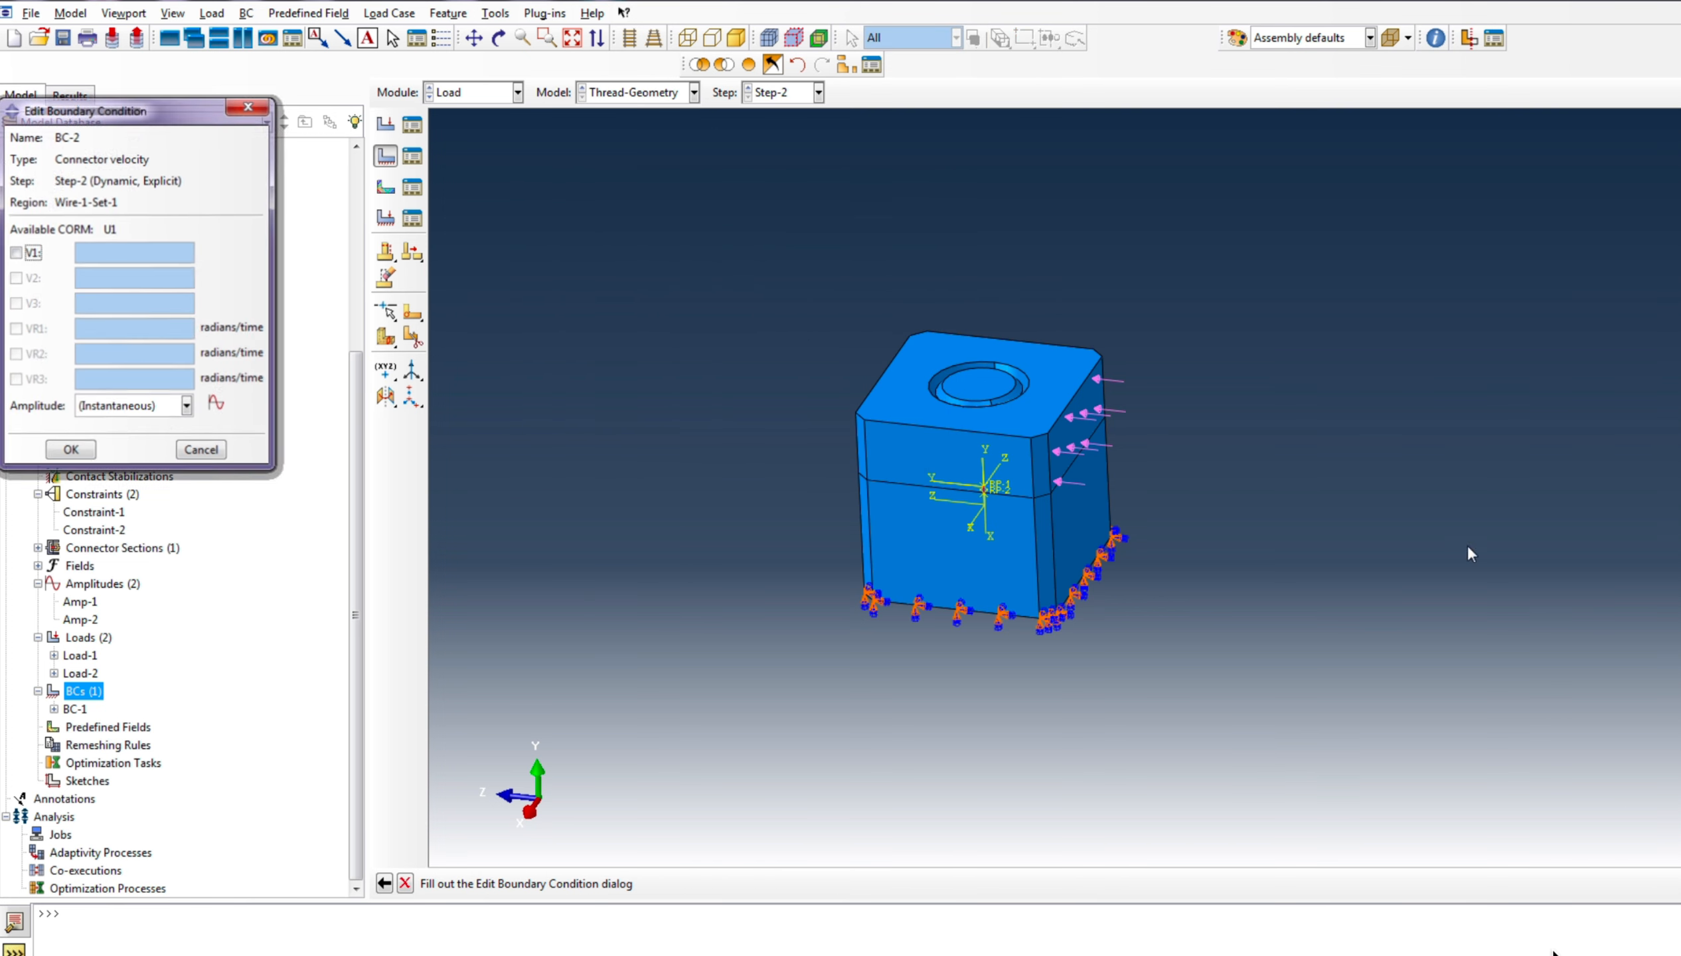
pyautogui.click(30, 253)
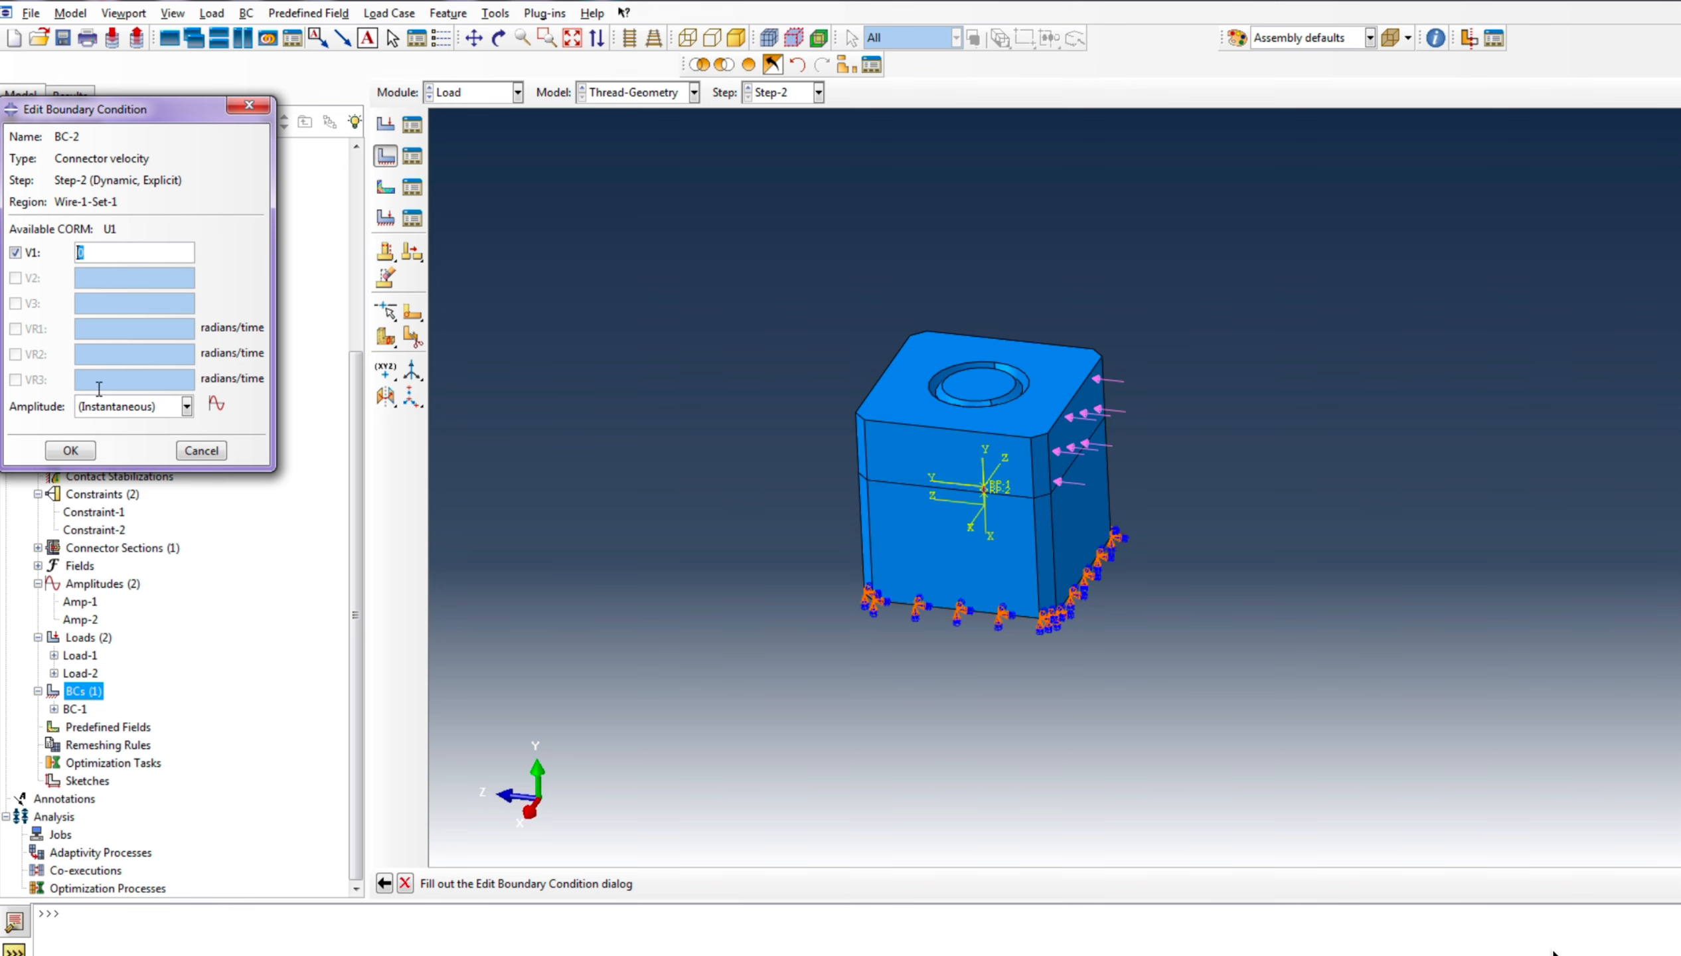
pyautogui.click(71, 451)
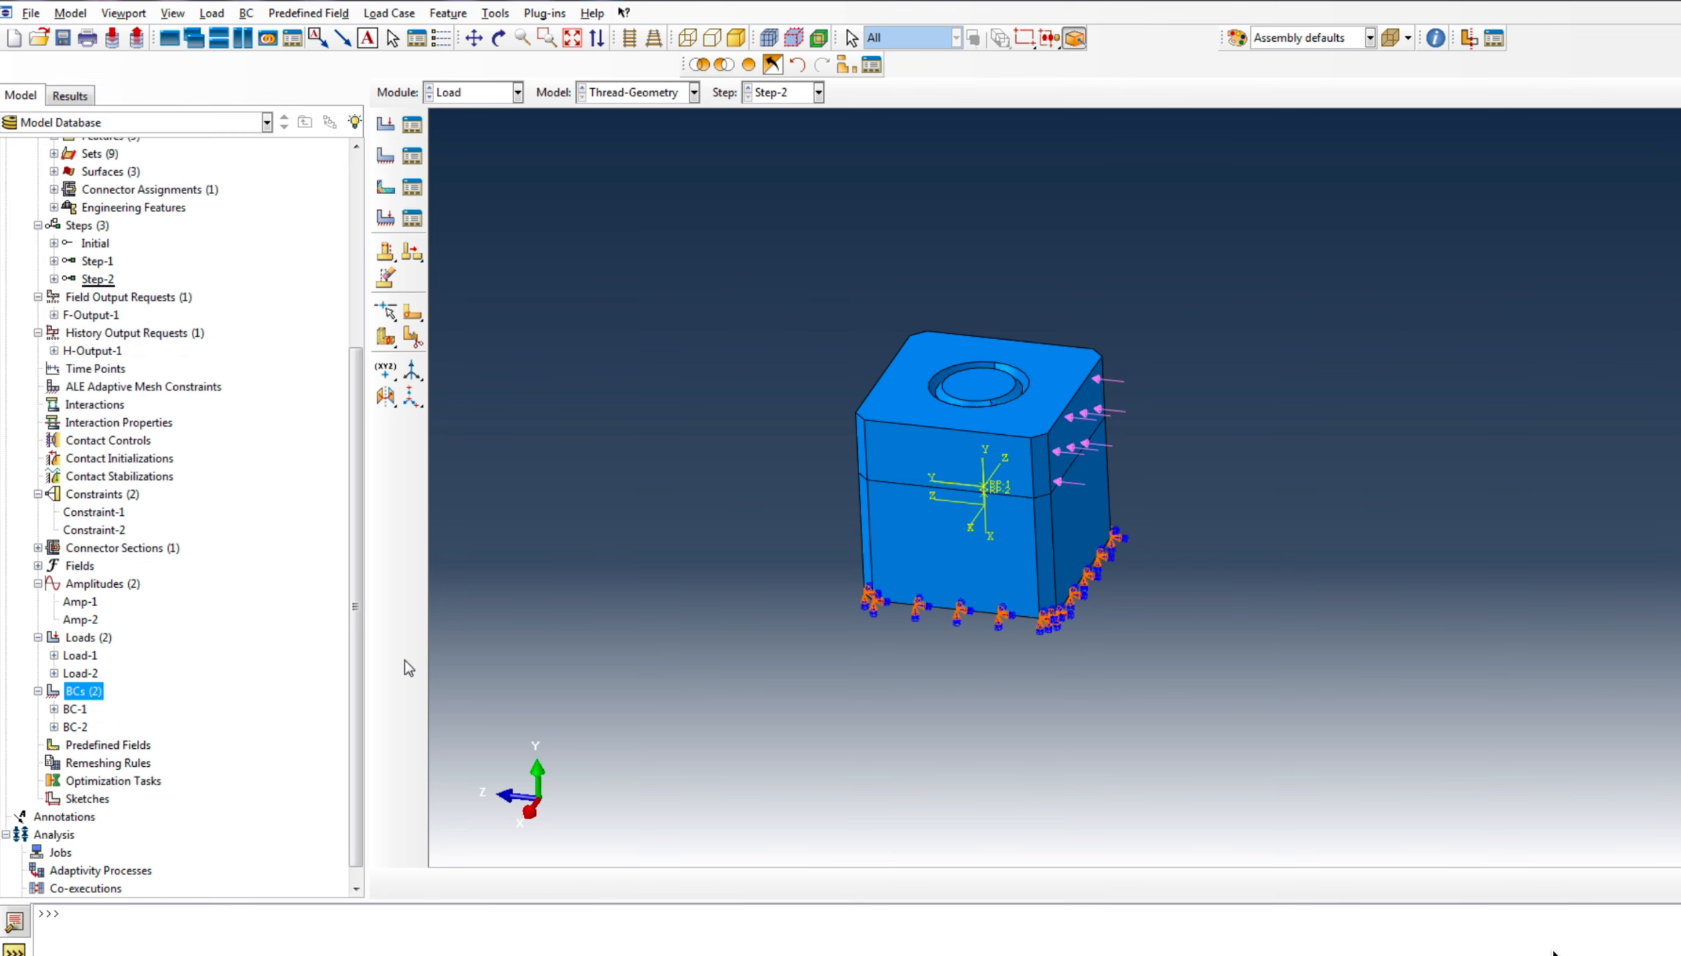
# Deactivate the connector force Load-1 in Step-2 through the Load Manager
pyautogui.click(413, 126)
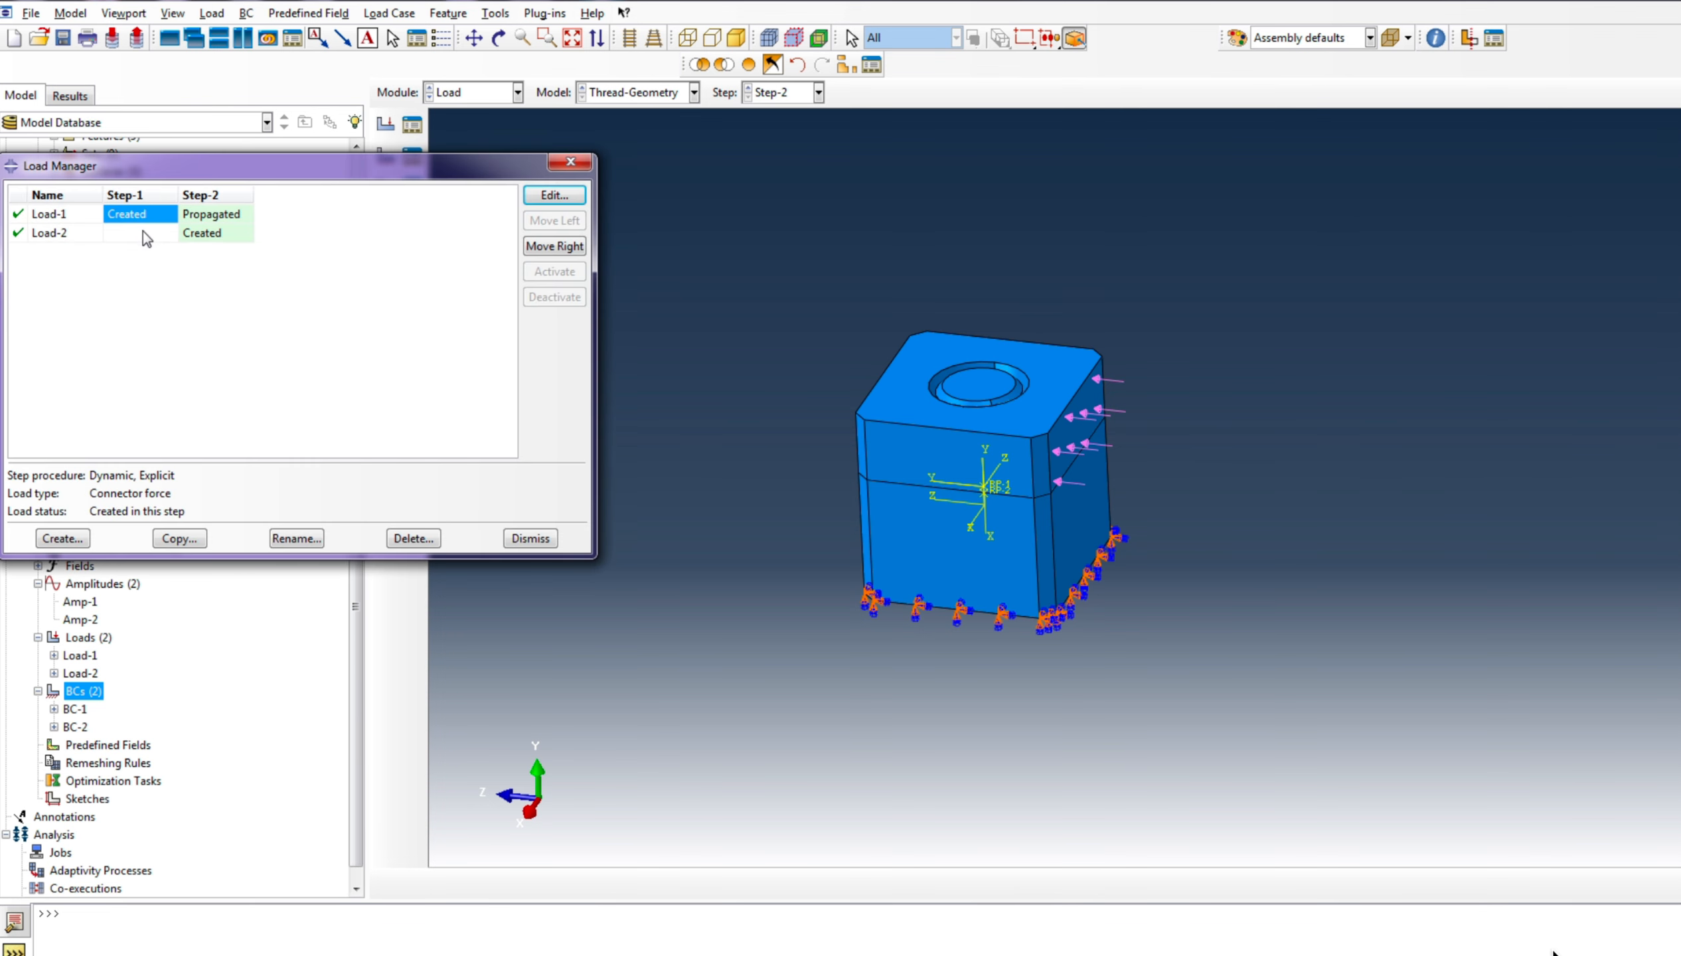
pyautogui.moveTo(119, 169); pyautogui.dragTo(580, 166)
pyautogui.click(657, 204)
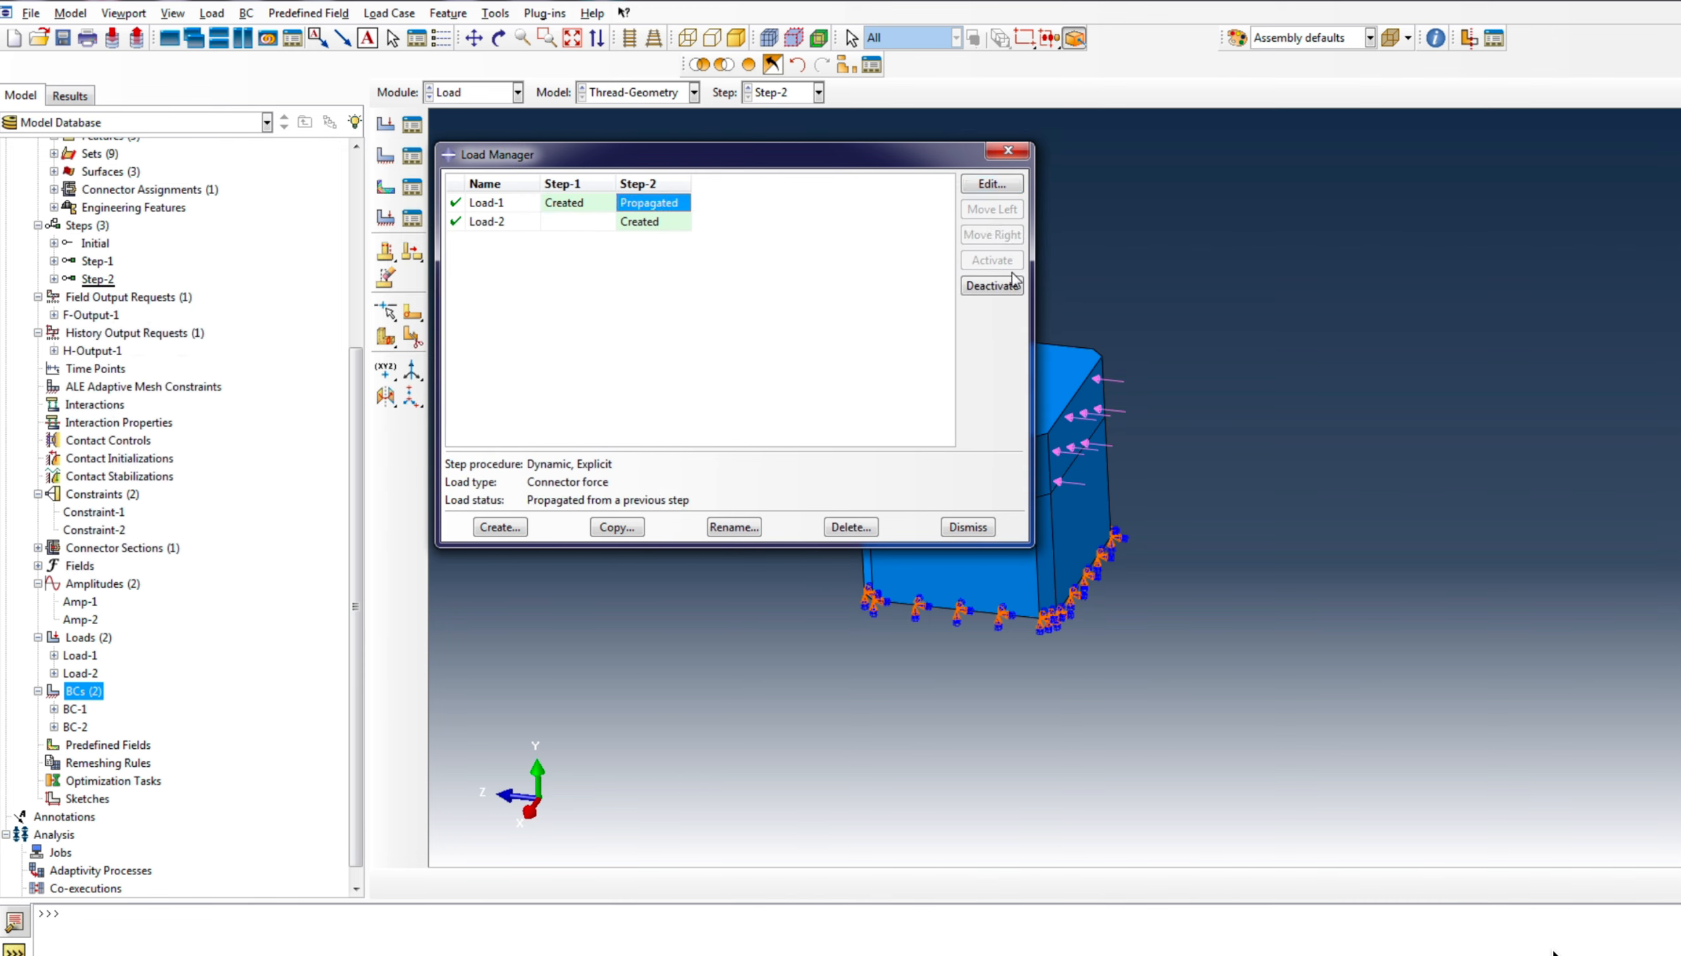
pyautogui.click(990, 291)
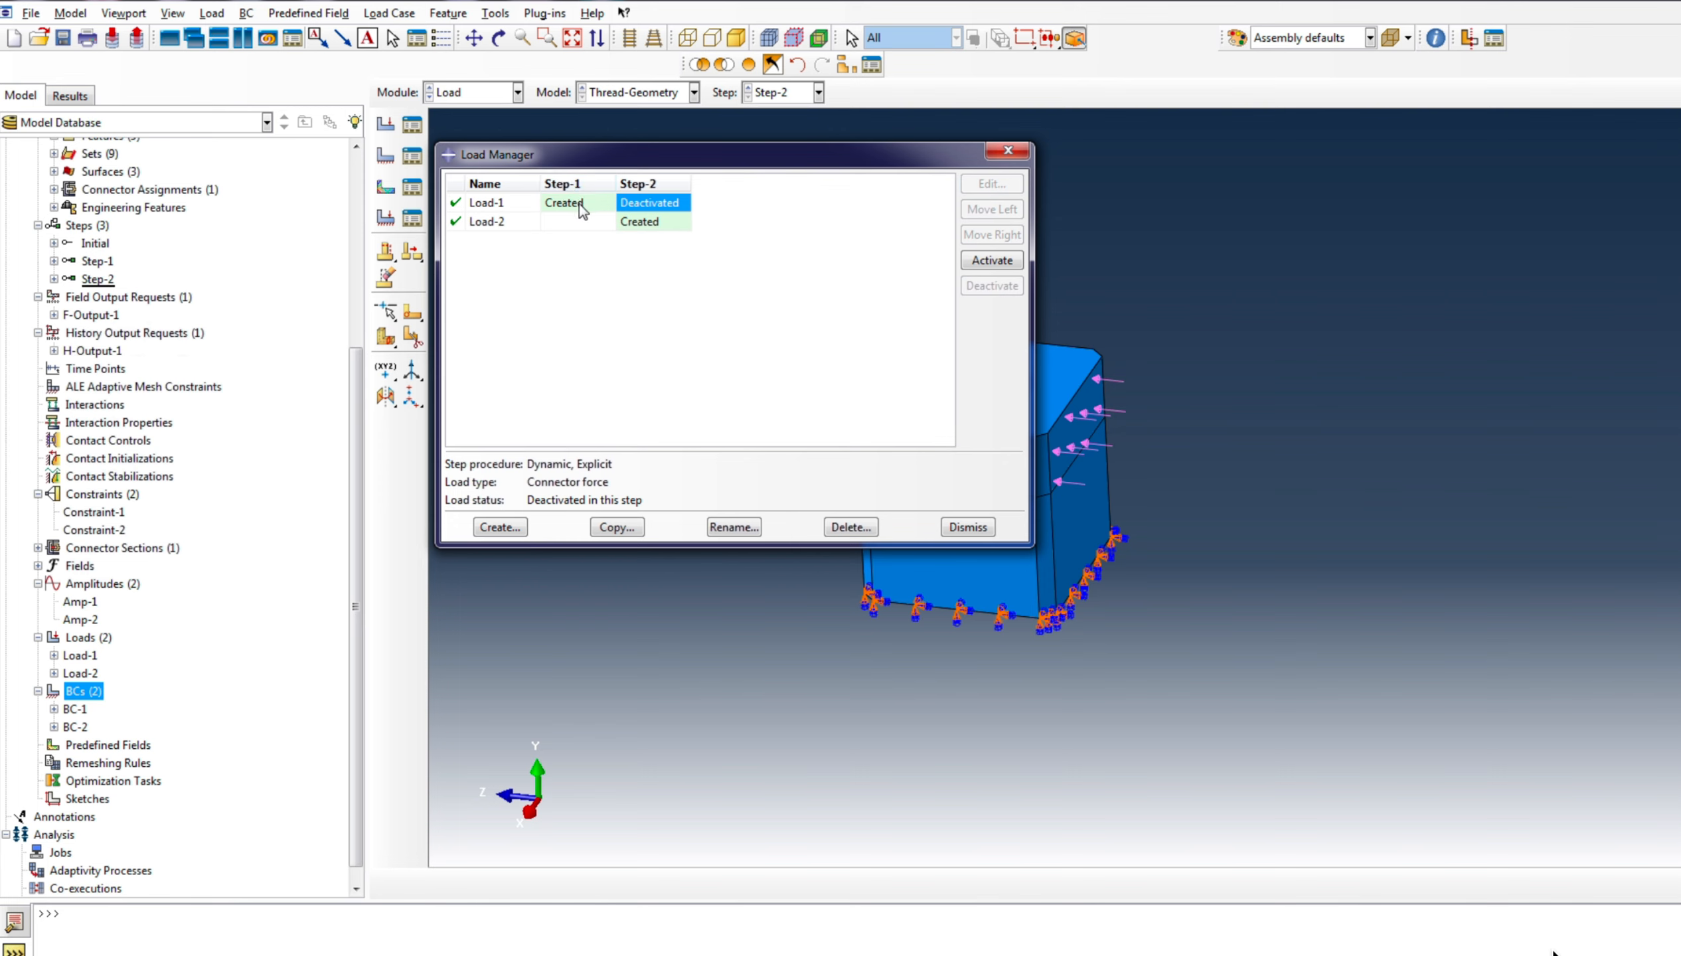
pyautogui.click(969, 527)
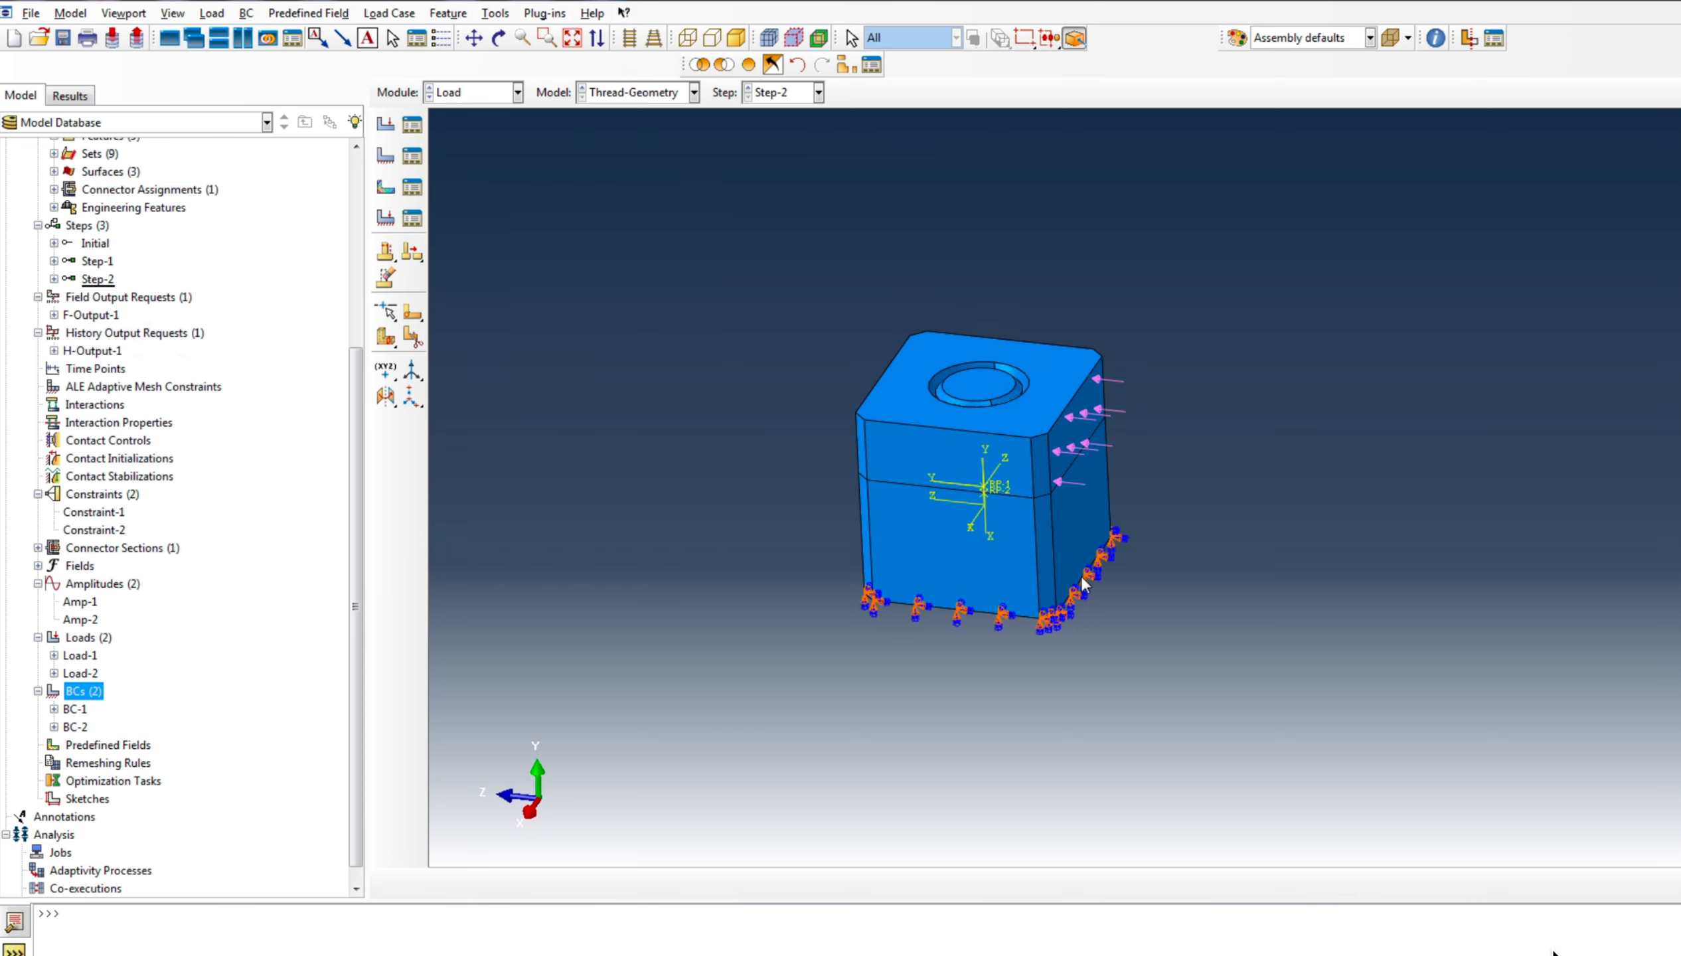
# Create a full-analysis job for the Thread-Geometry model, keeping the default submission settings
pyautogui.scroll(2, 175, 684)
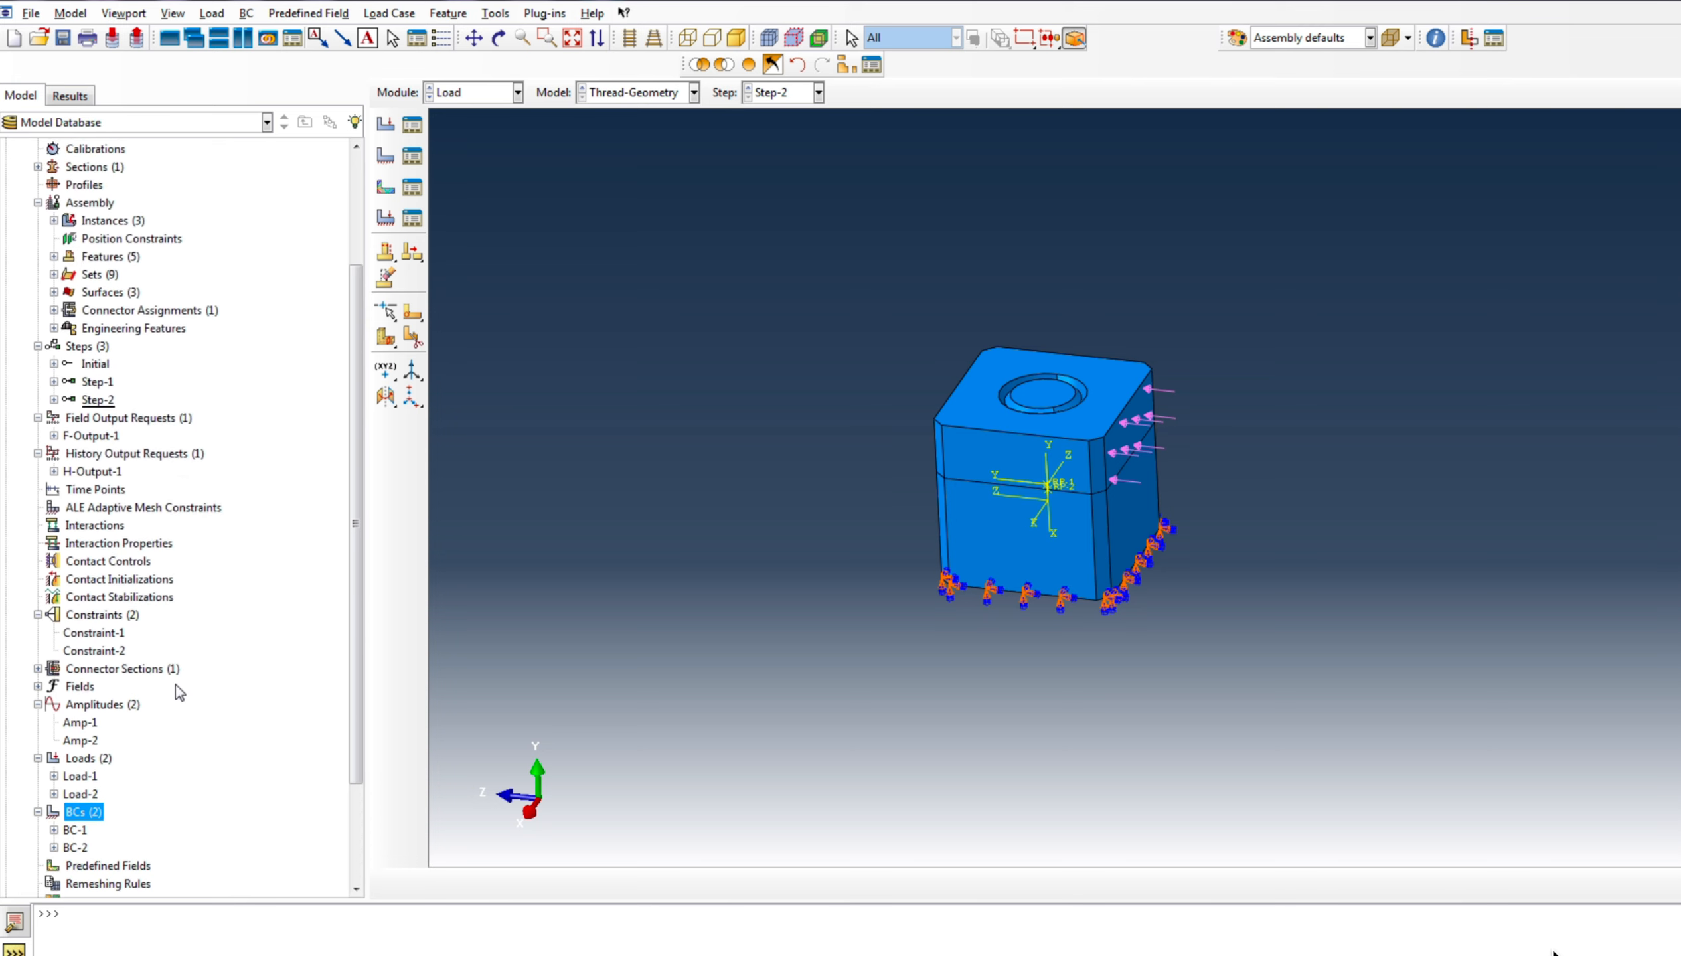
pyautogui.scroll(3, 174, 684)
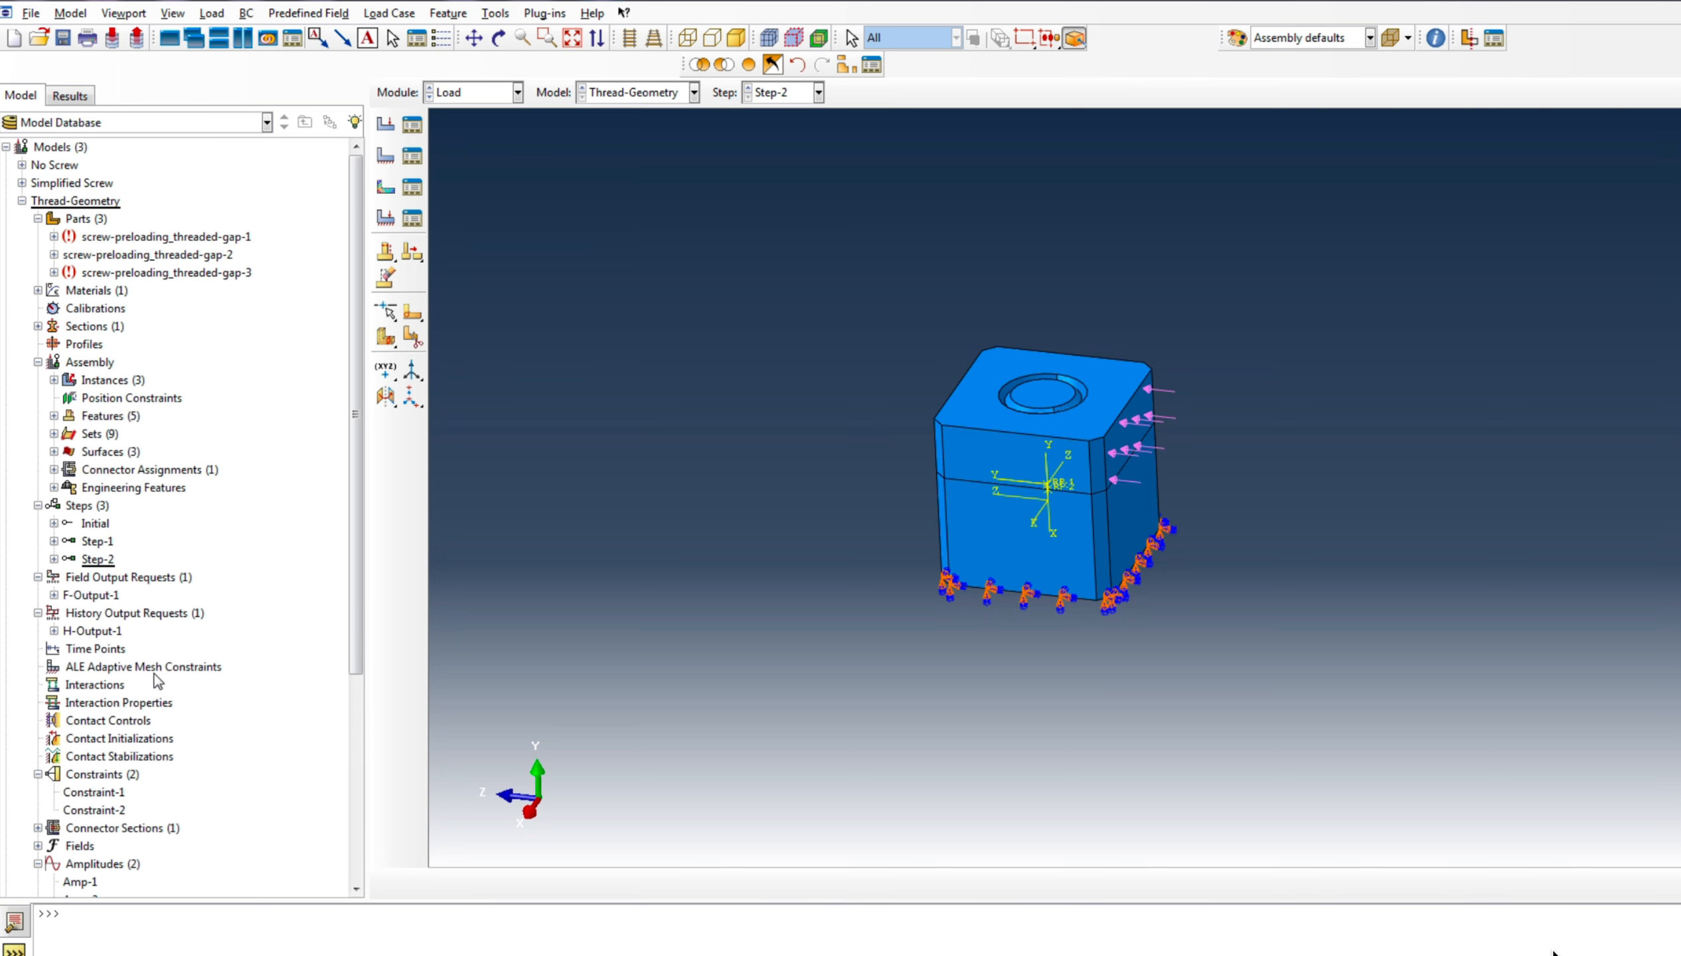
pyautogui.scroll(-3, 1249, 638)
pyautogui.scroll(4, 1159, 660)
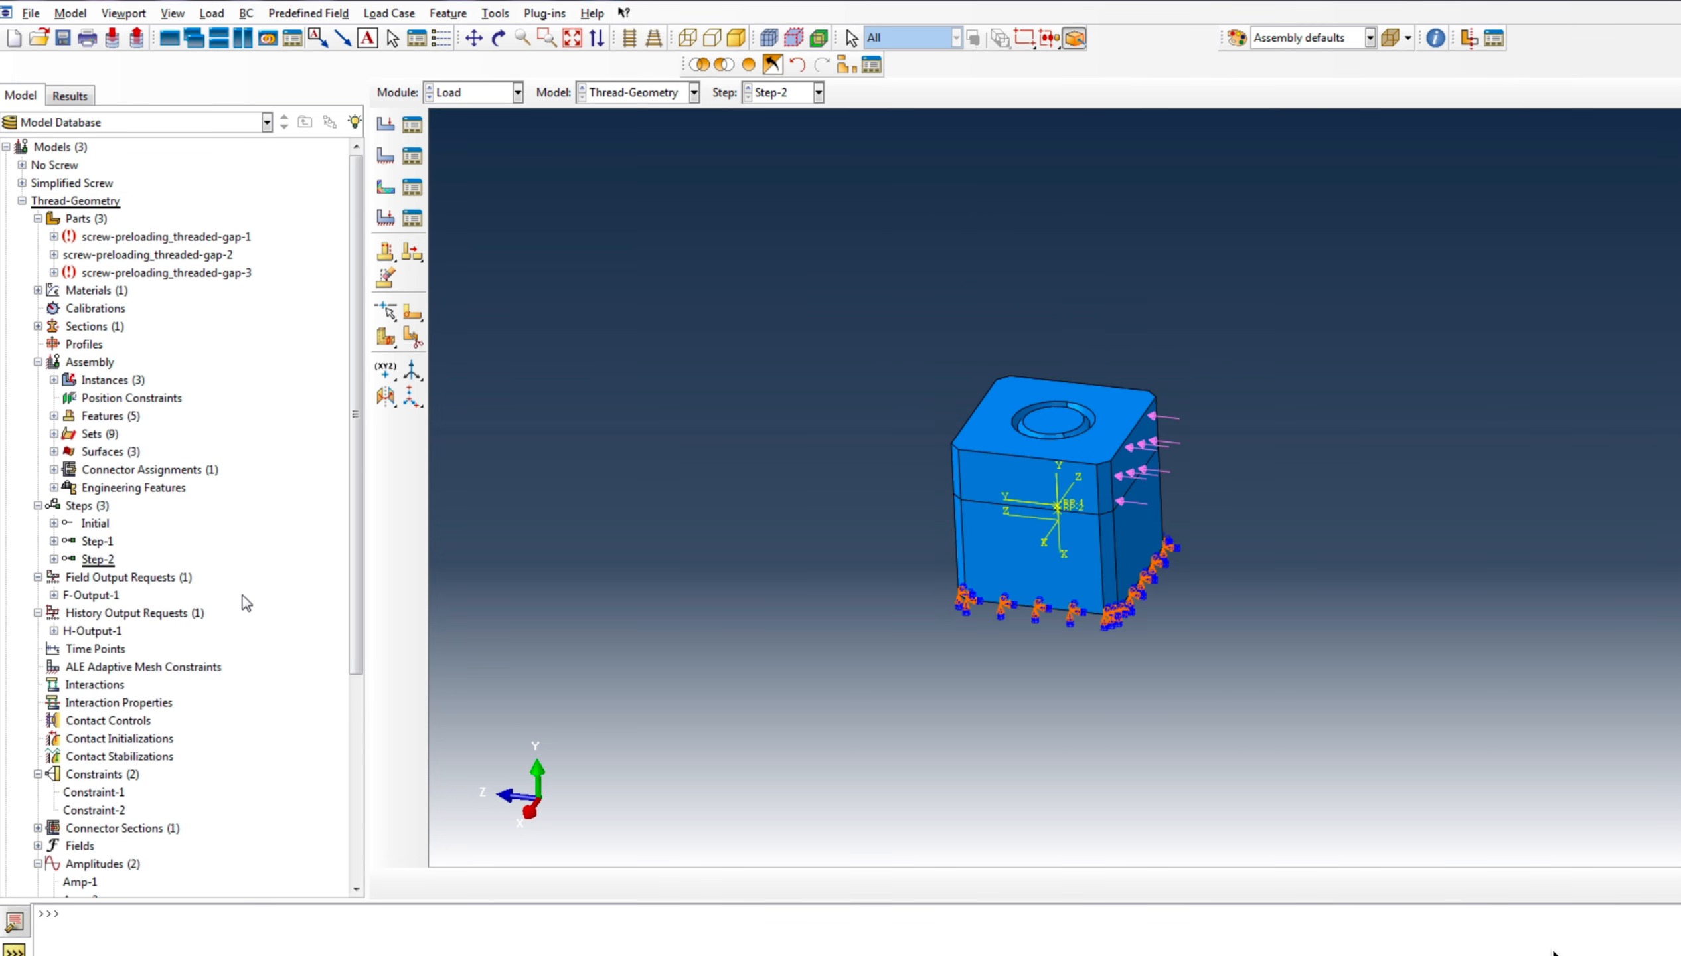
pyautogui.scroll(-6, 244, 599)
pyautogui.rightClick(62, 835)
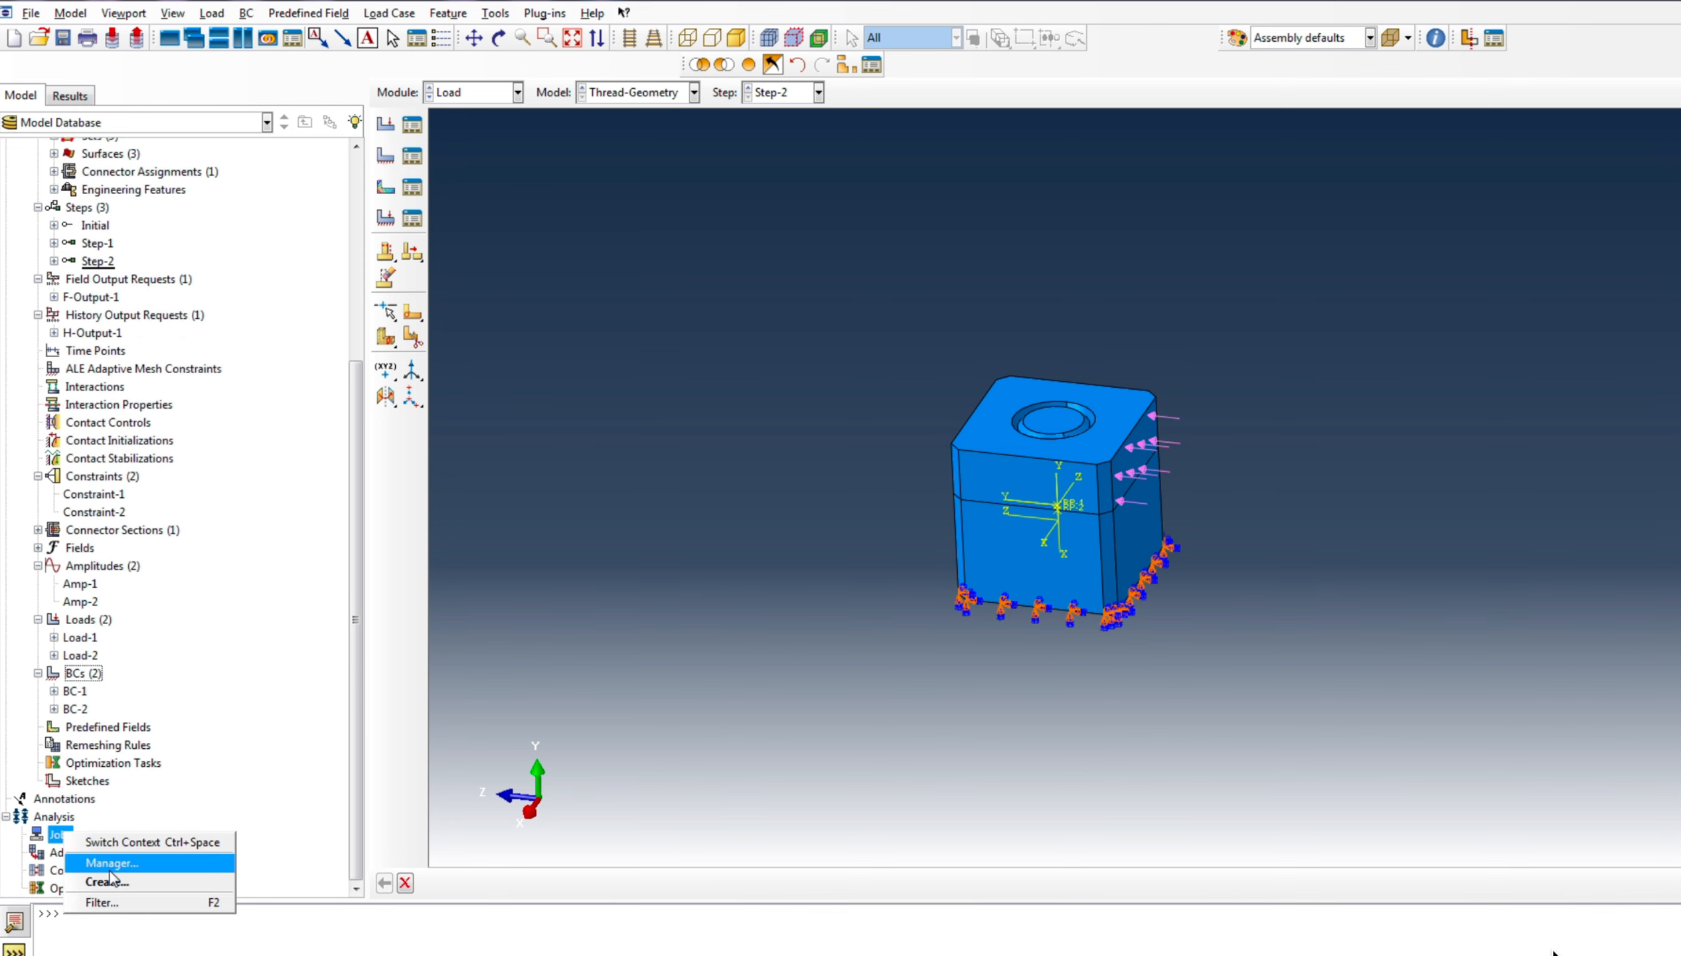
pyautogui.click(117, 884)
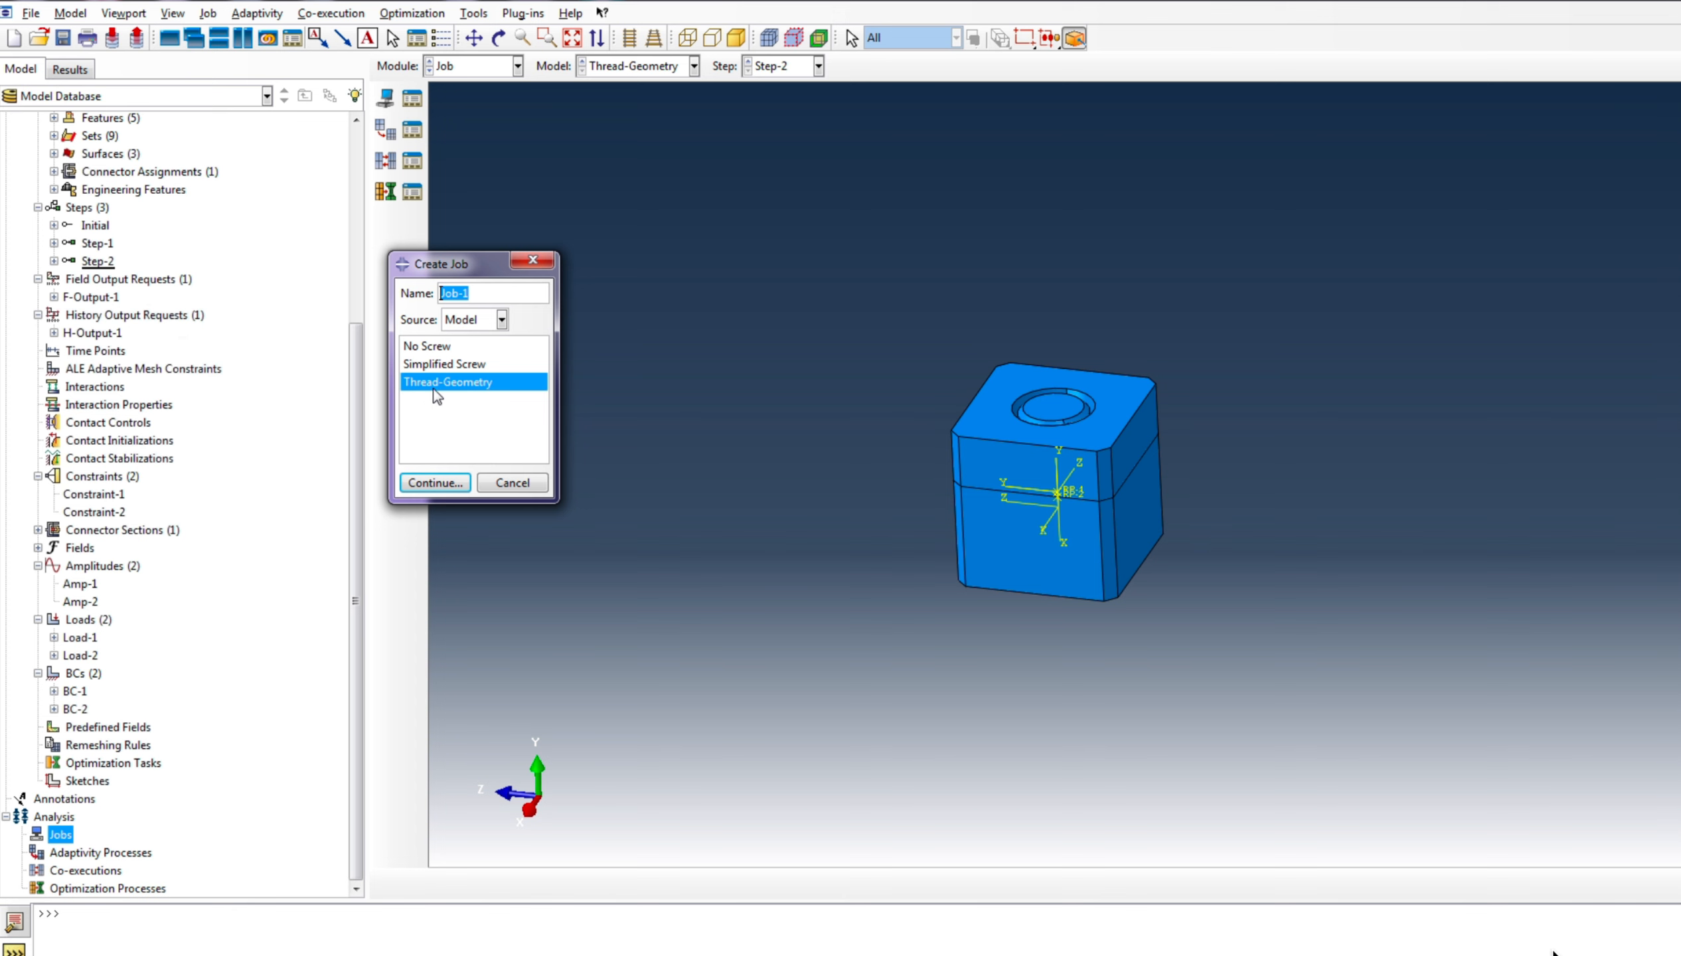
pyautogui.click(433, 481)
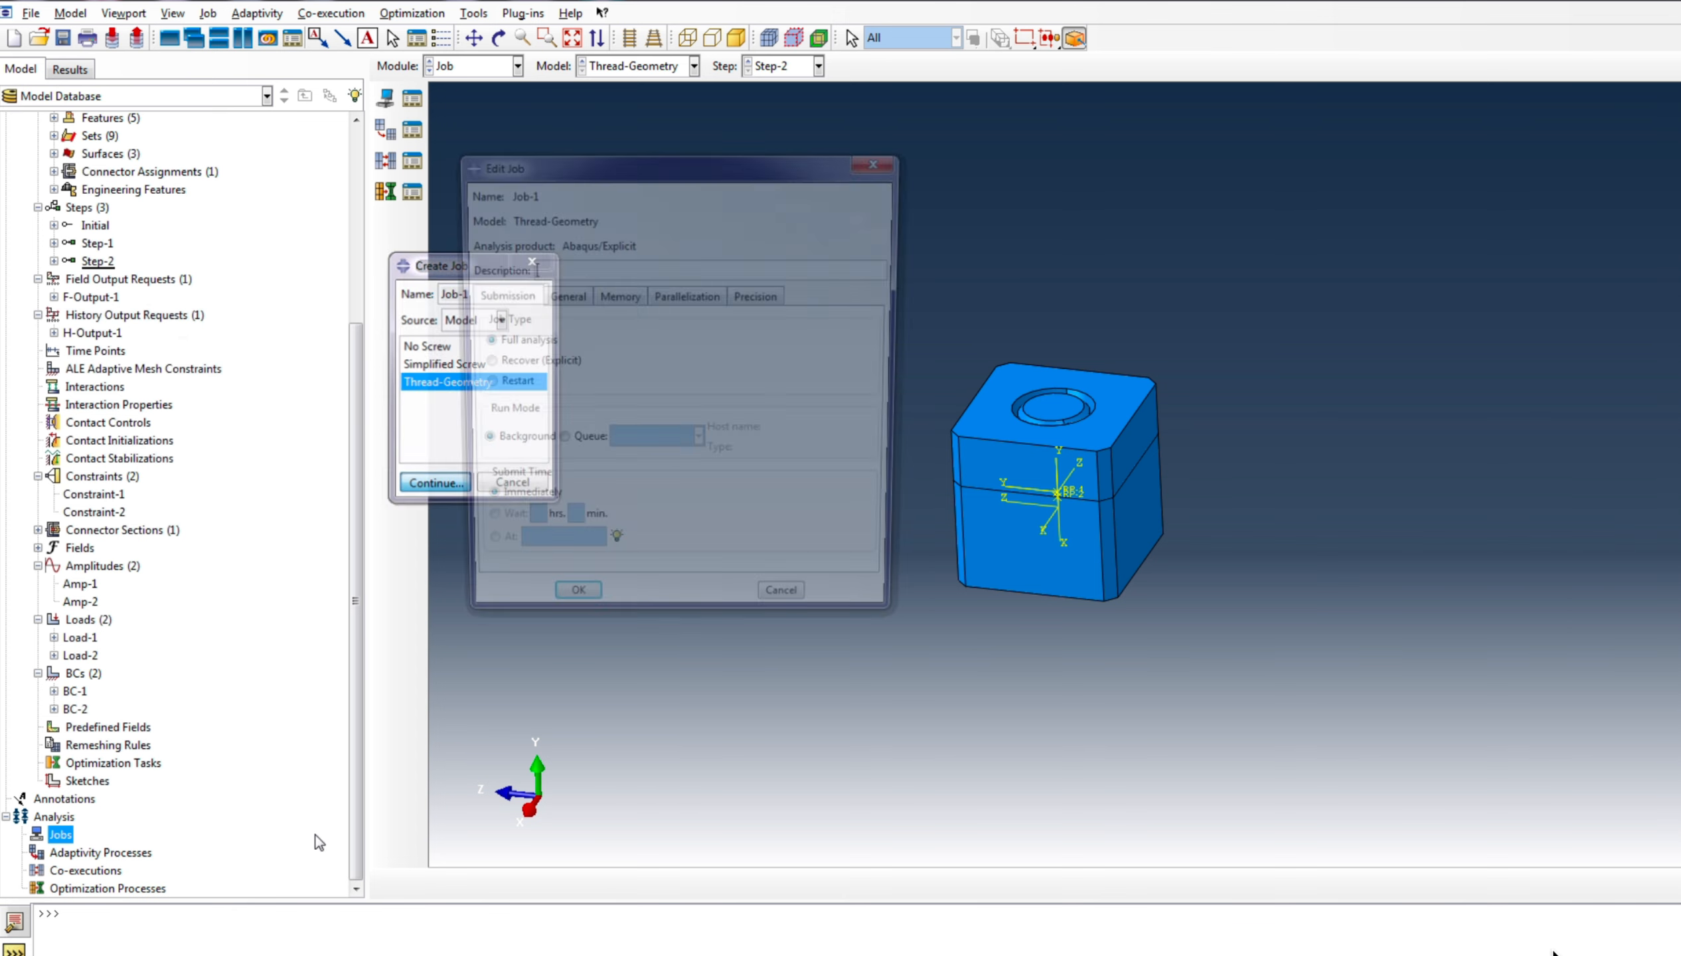
pyautogui.click(679, 296)
pyautogui.click(504, 303)
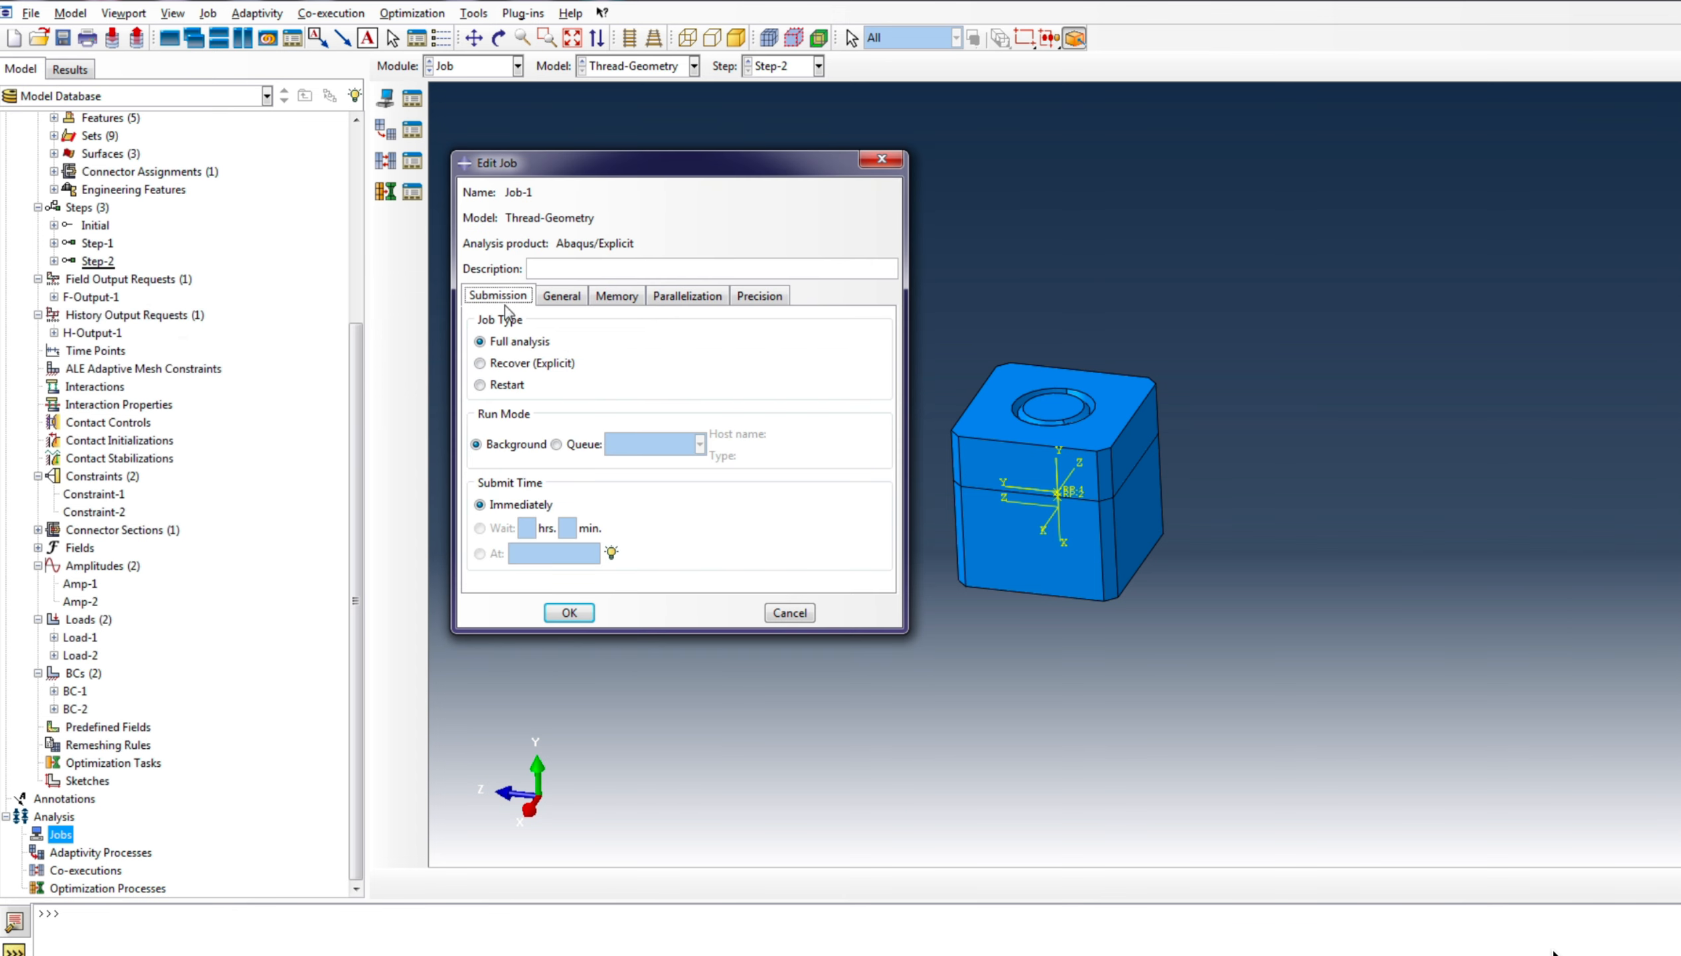
pyautogui.click(569, 613)
pyautogui.click(63, 836)
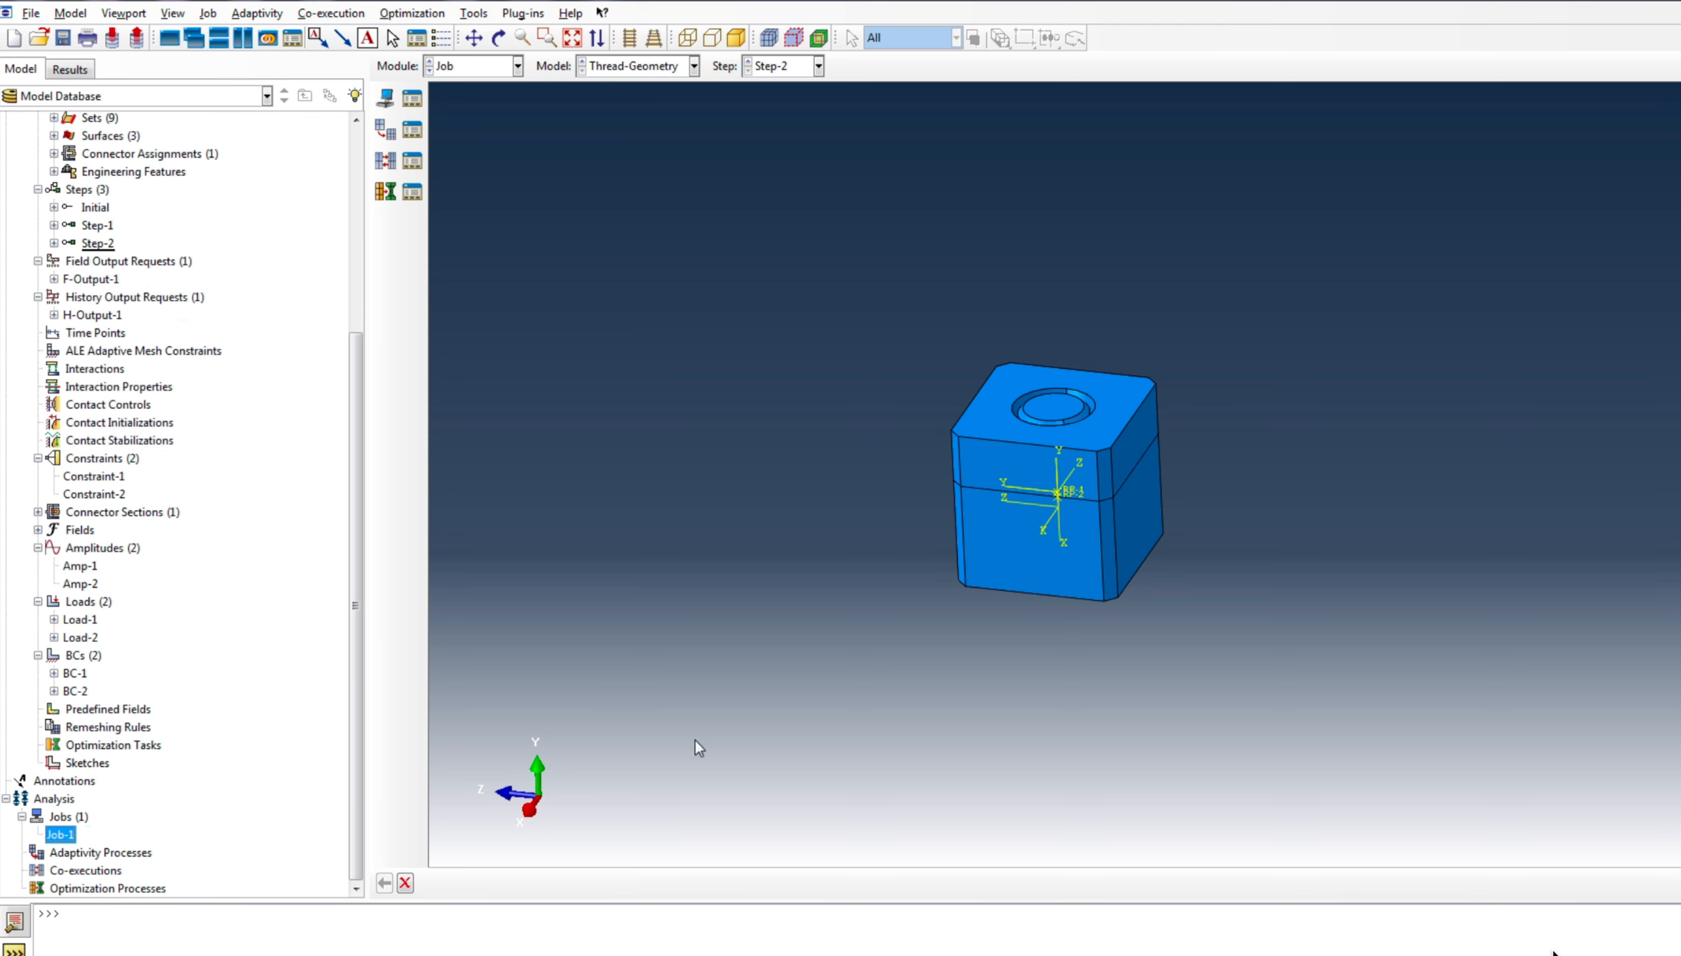
pyautogui.press('Up')
pyautogui.scroll(5, 71, 557)
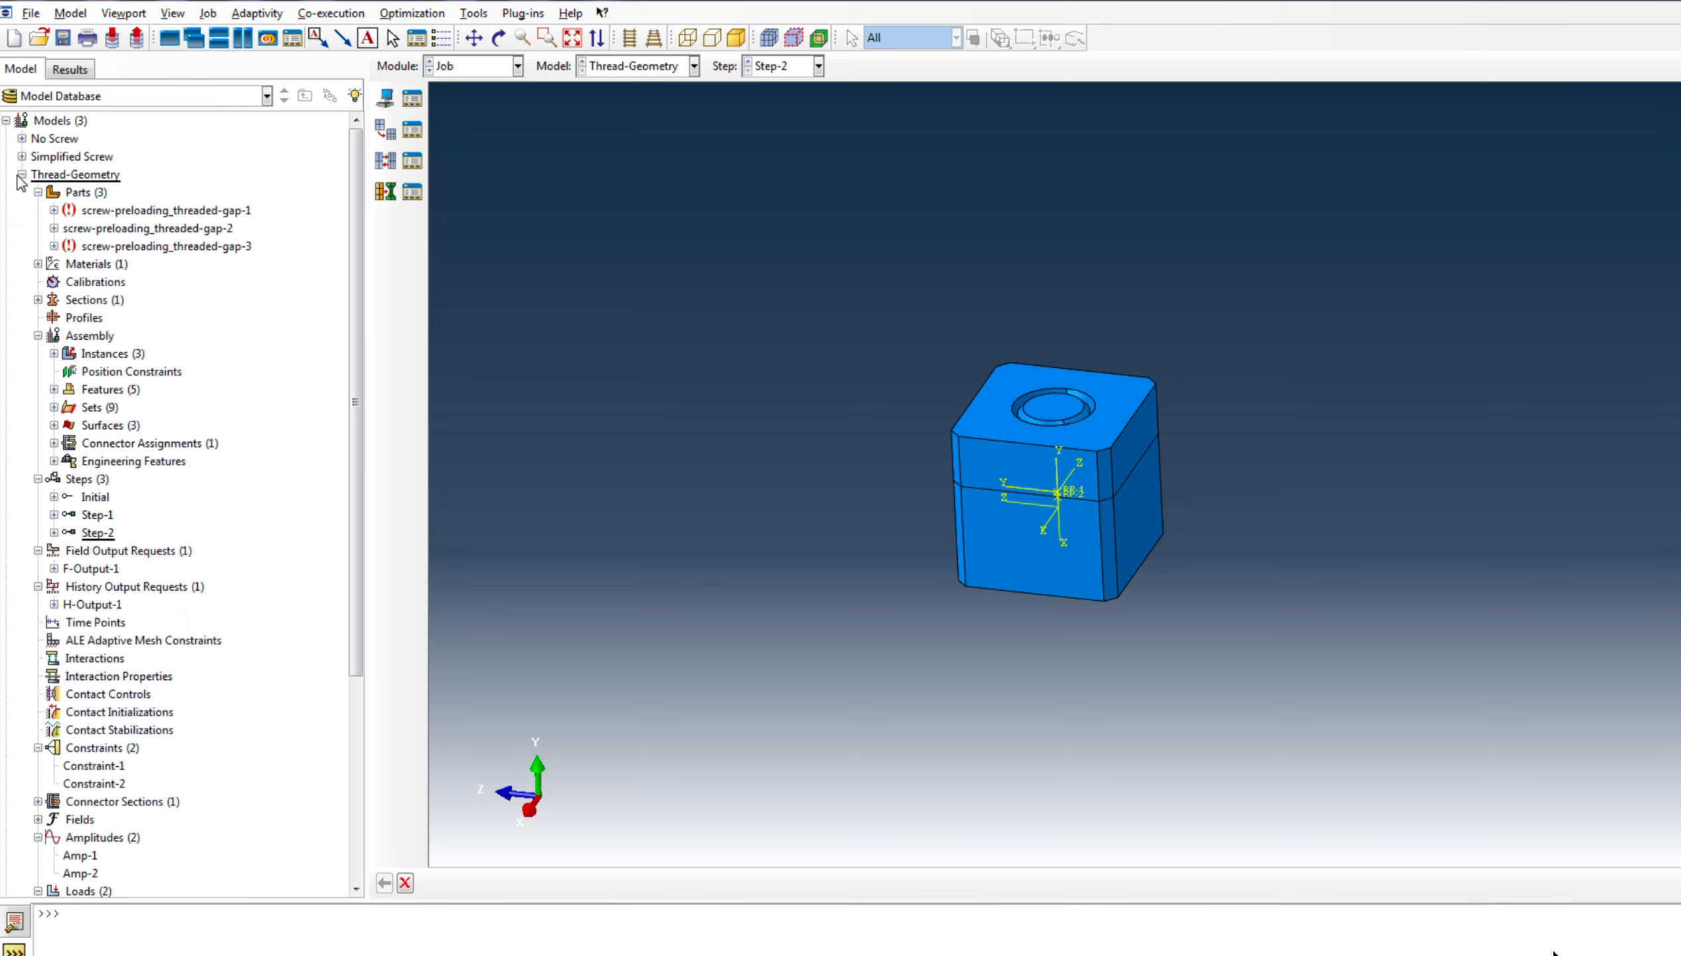
pyautogui.click(21, 175)
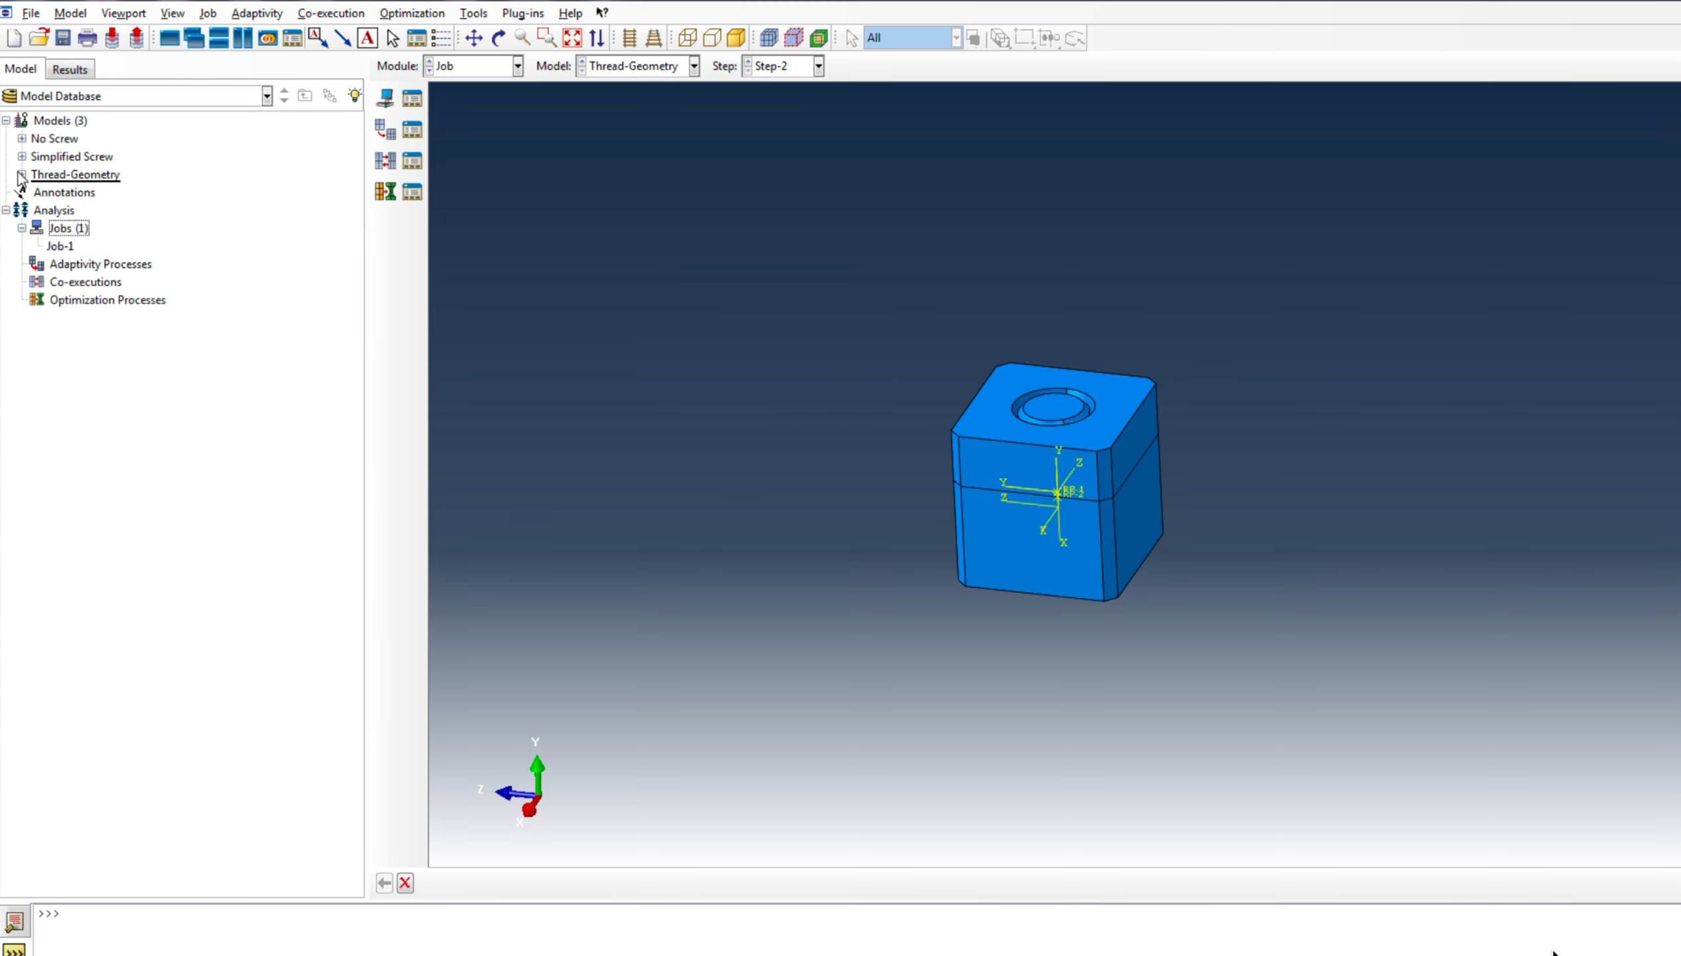
pyautogui.click(22, 175)
# Open the output database preloading7500.odb from the Screw-preloading folder
pyautogui.click(31, 13)
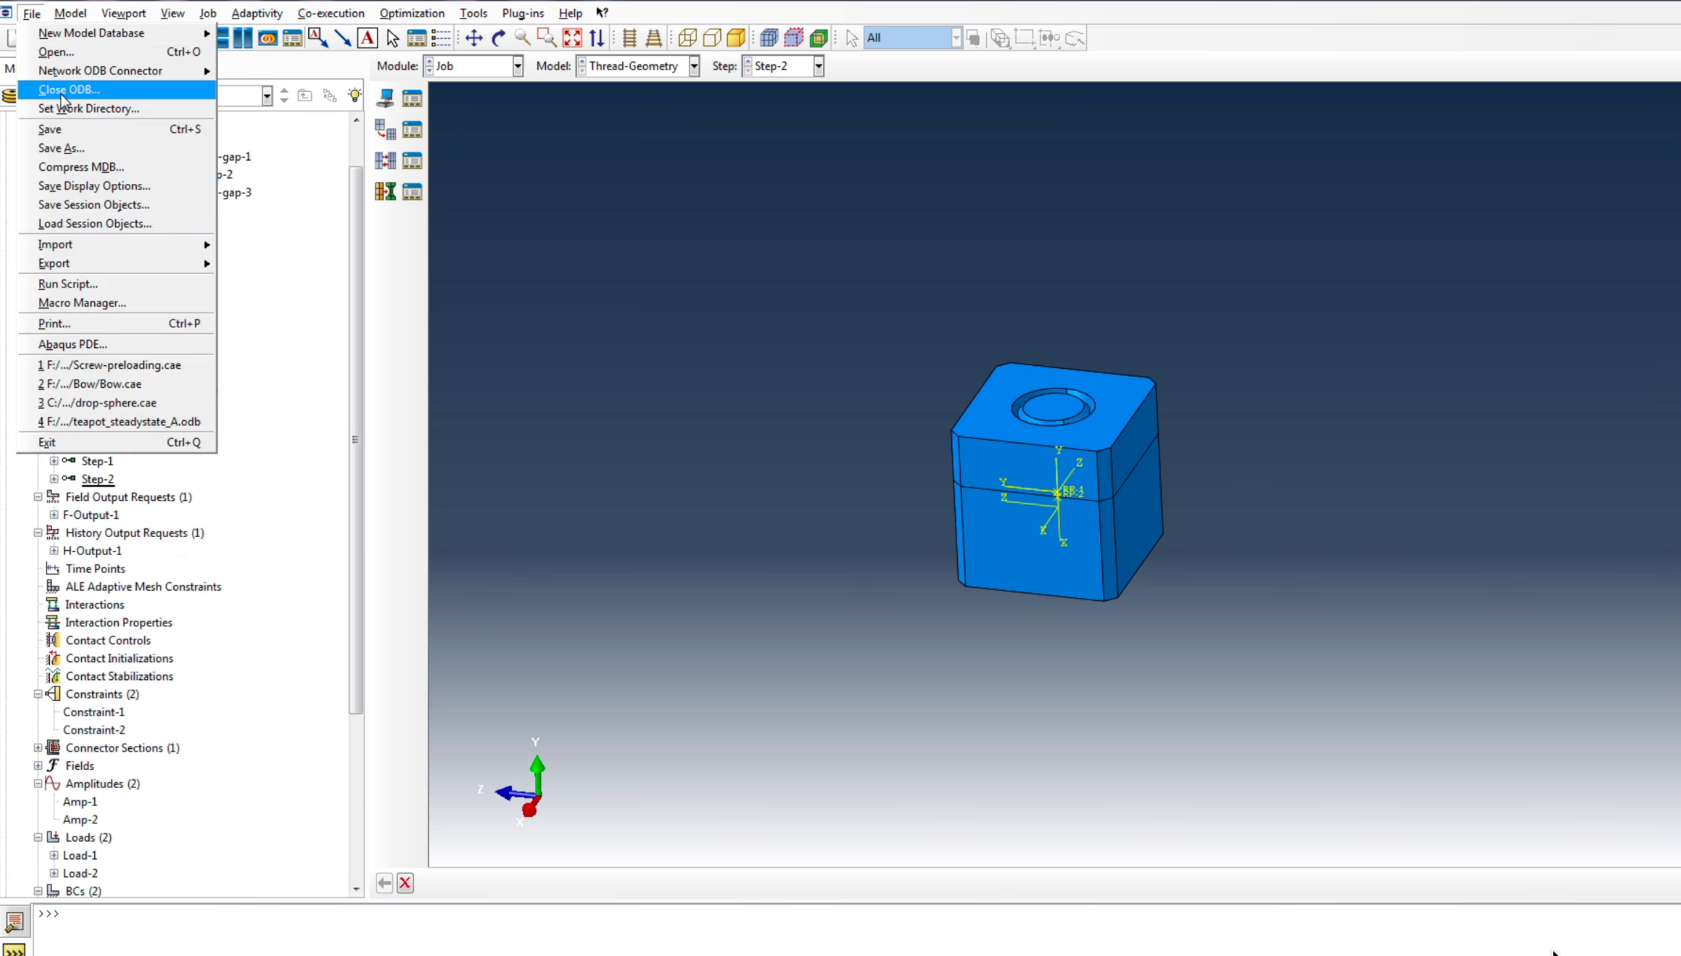
pyautogui.click(73, 53)
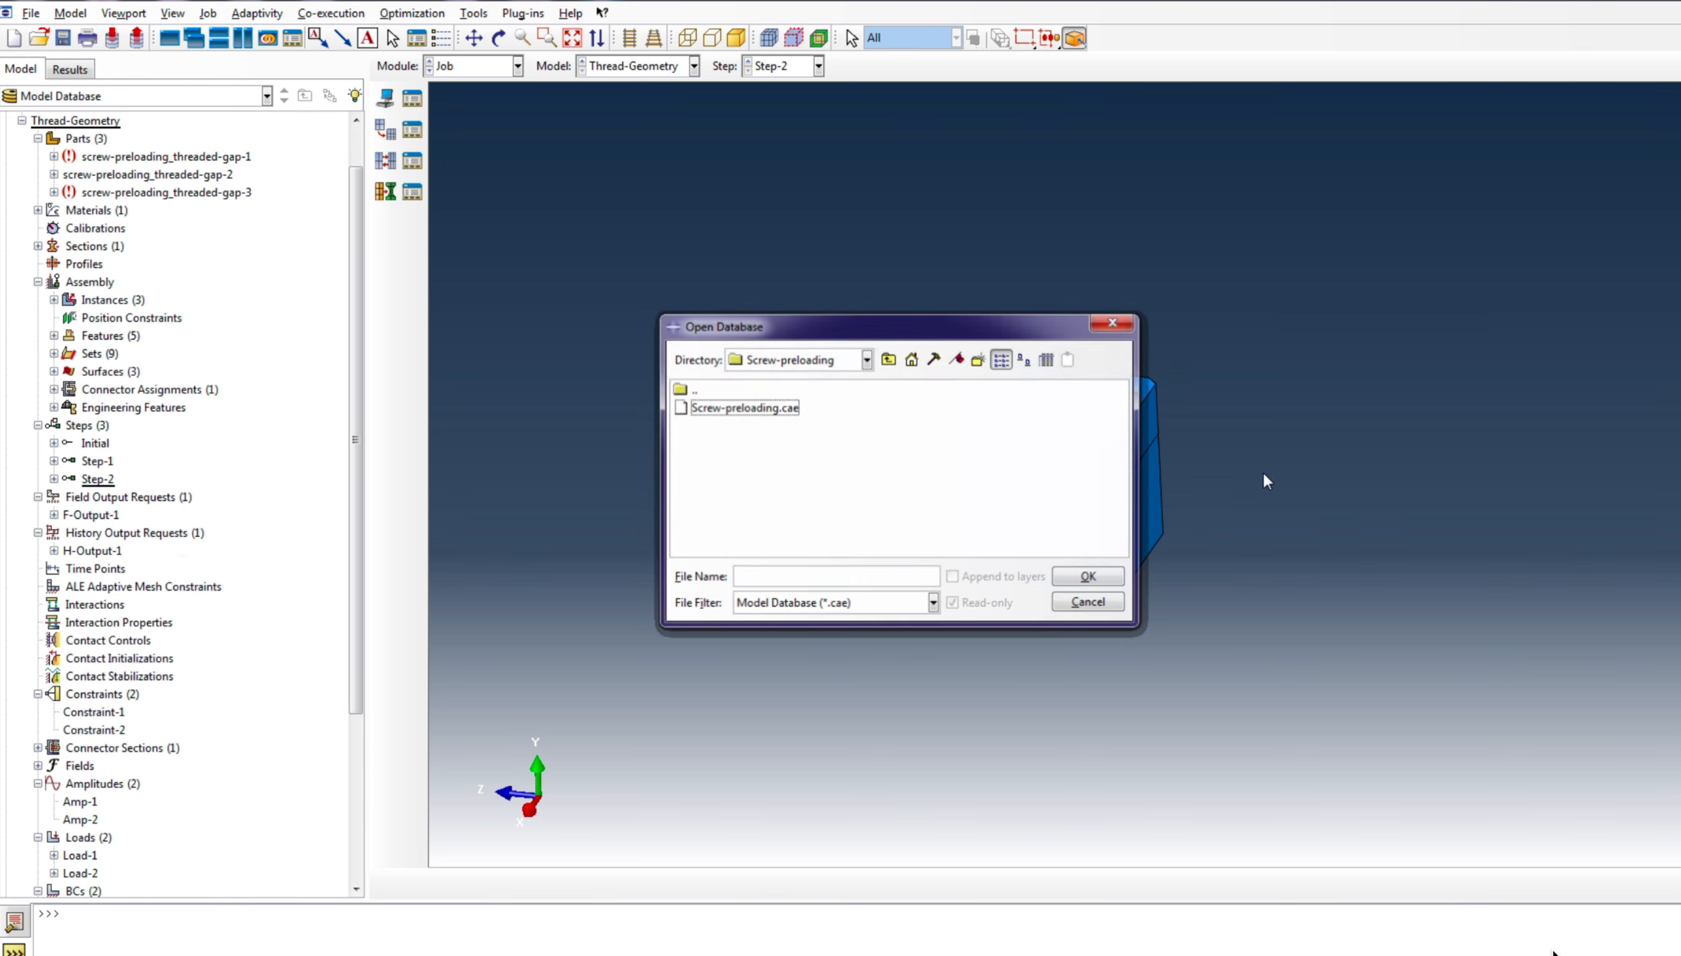
pyautogui.click(934, 604)
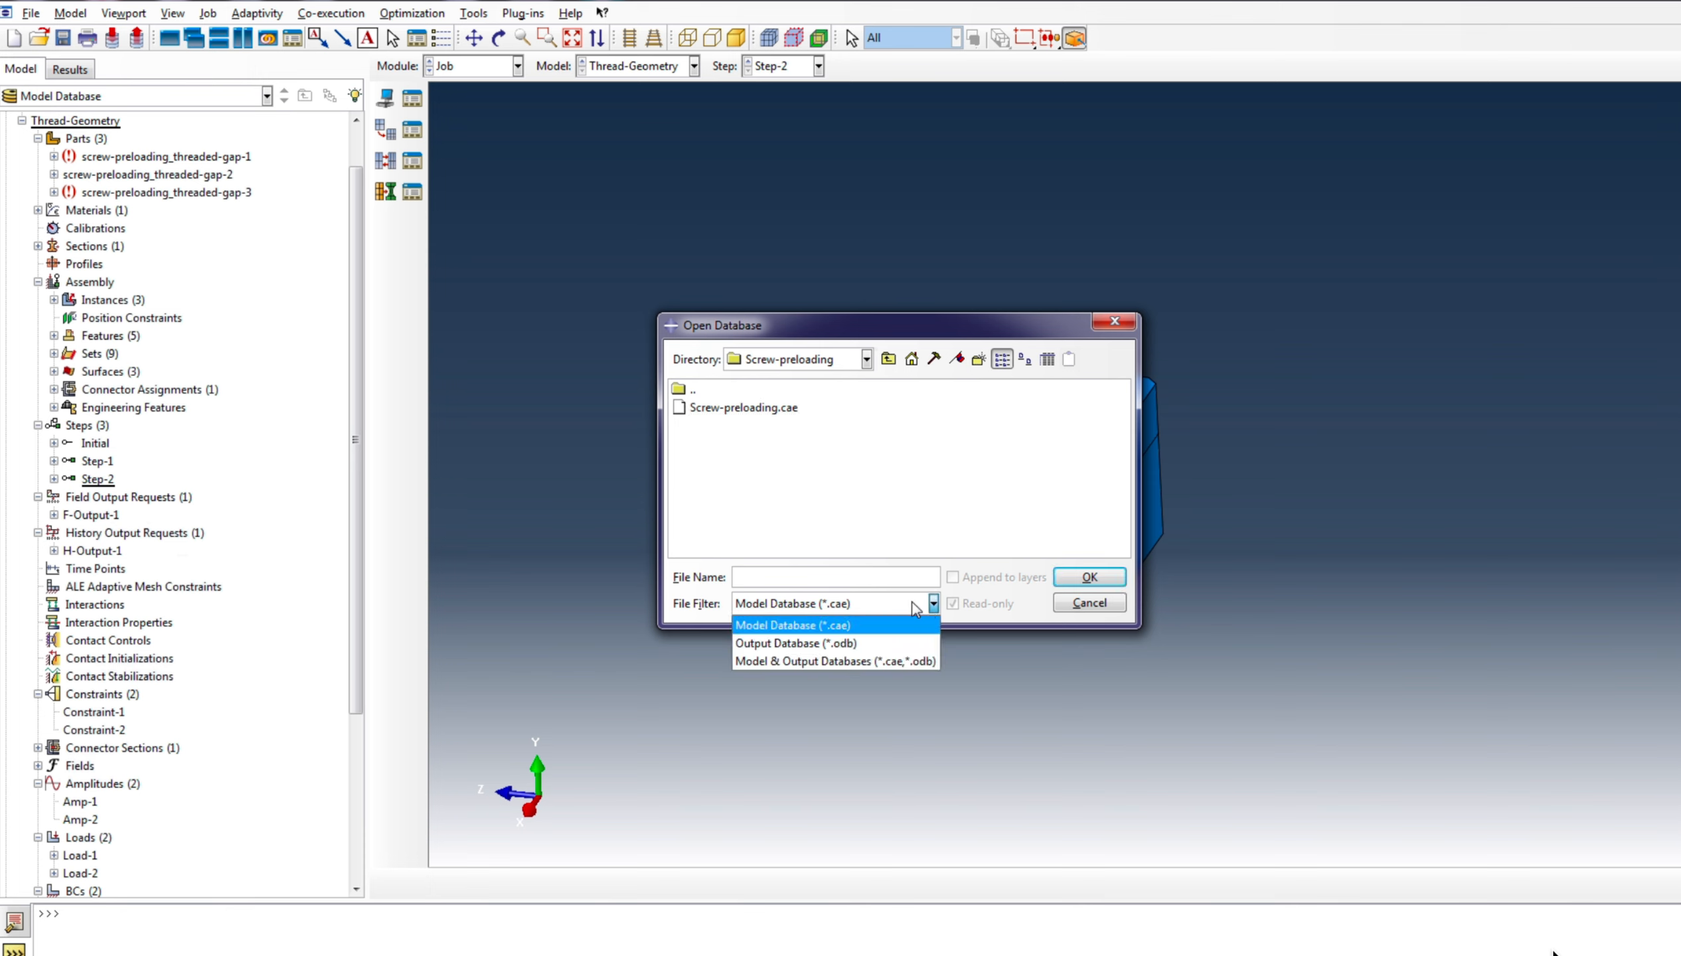
pyautogui.click(880, 647)
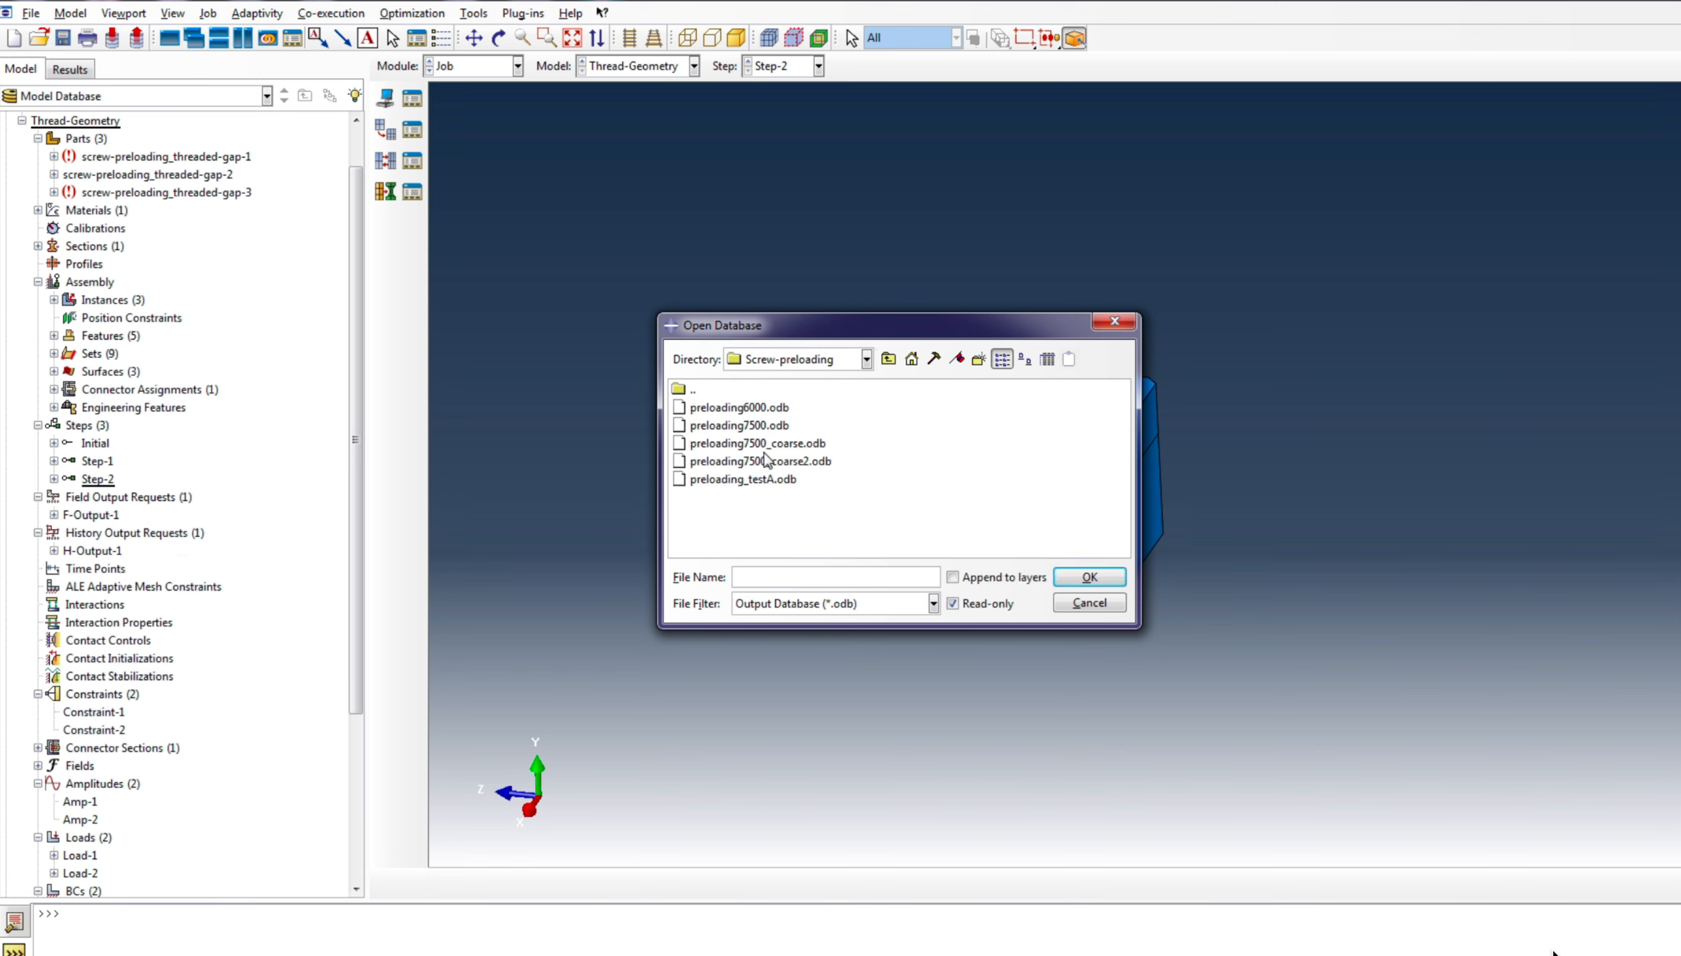
pyautogui.click(764, 431)
pyautogui.click(1090, 578)
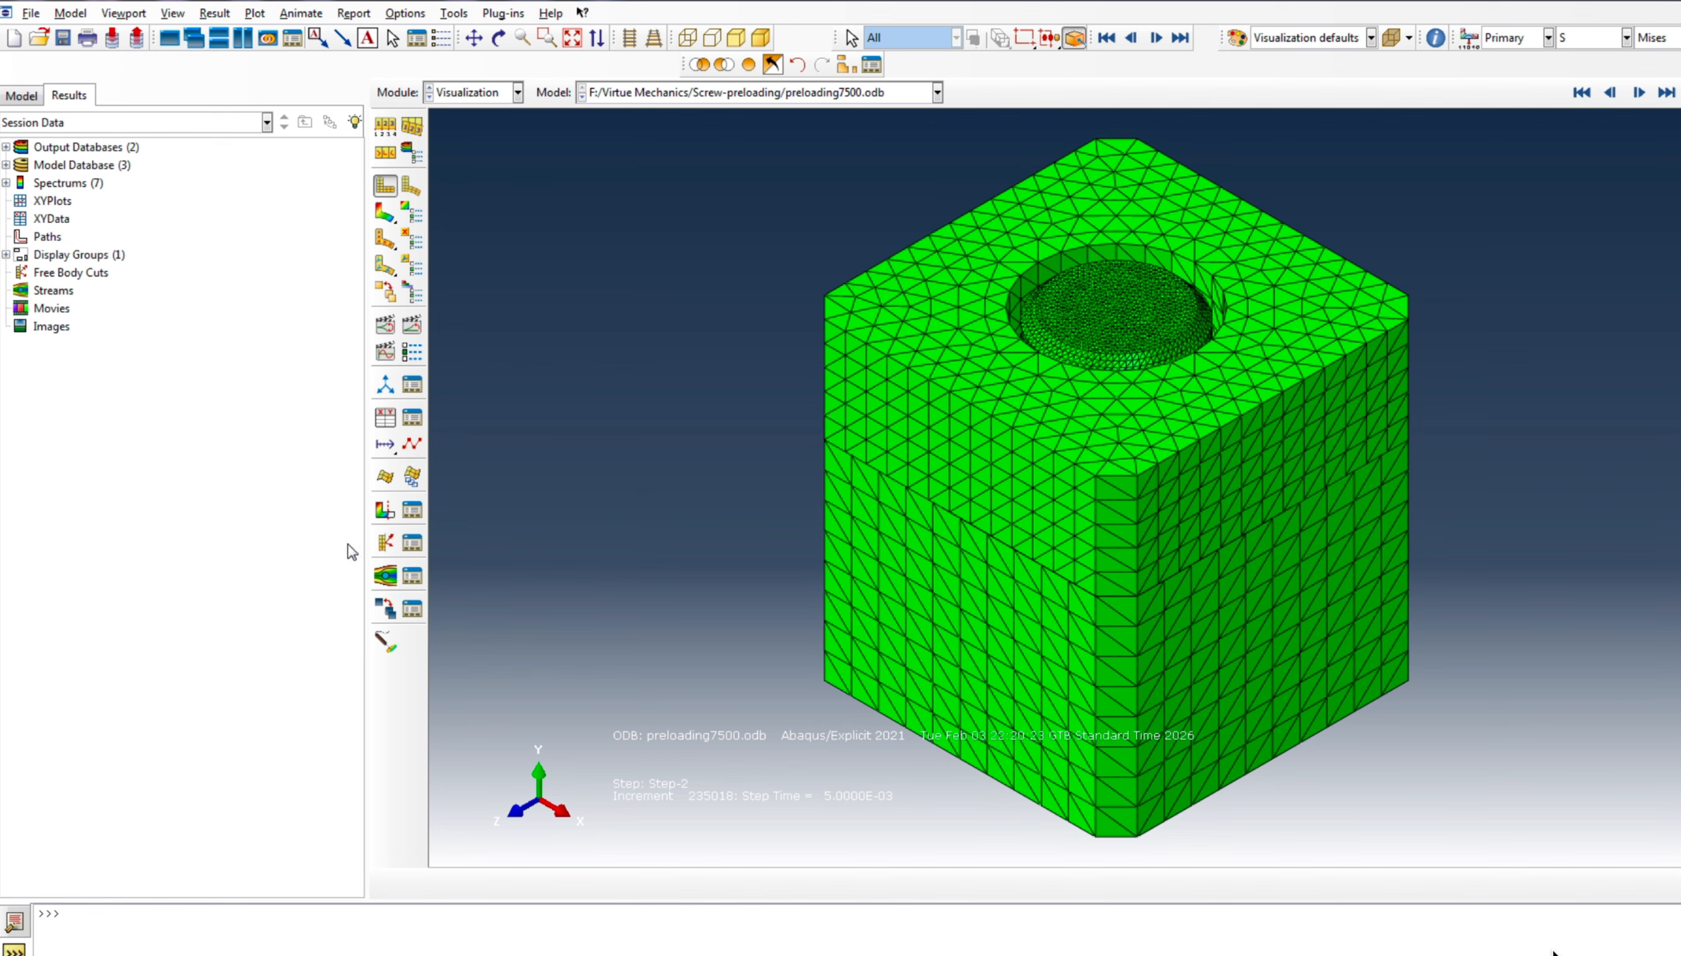
# Cut the assembly open with a view cut and plot the displacement magnitude U as contours on the deformed shape
pyautogui.click(385, 512)
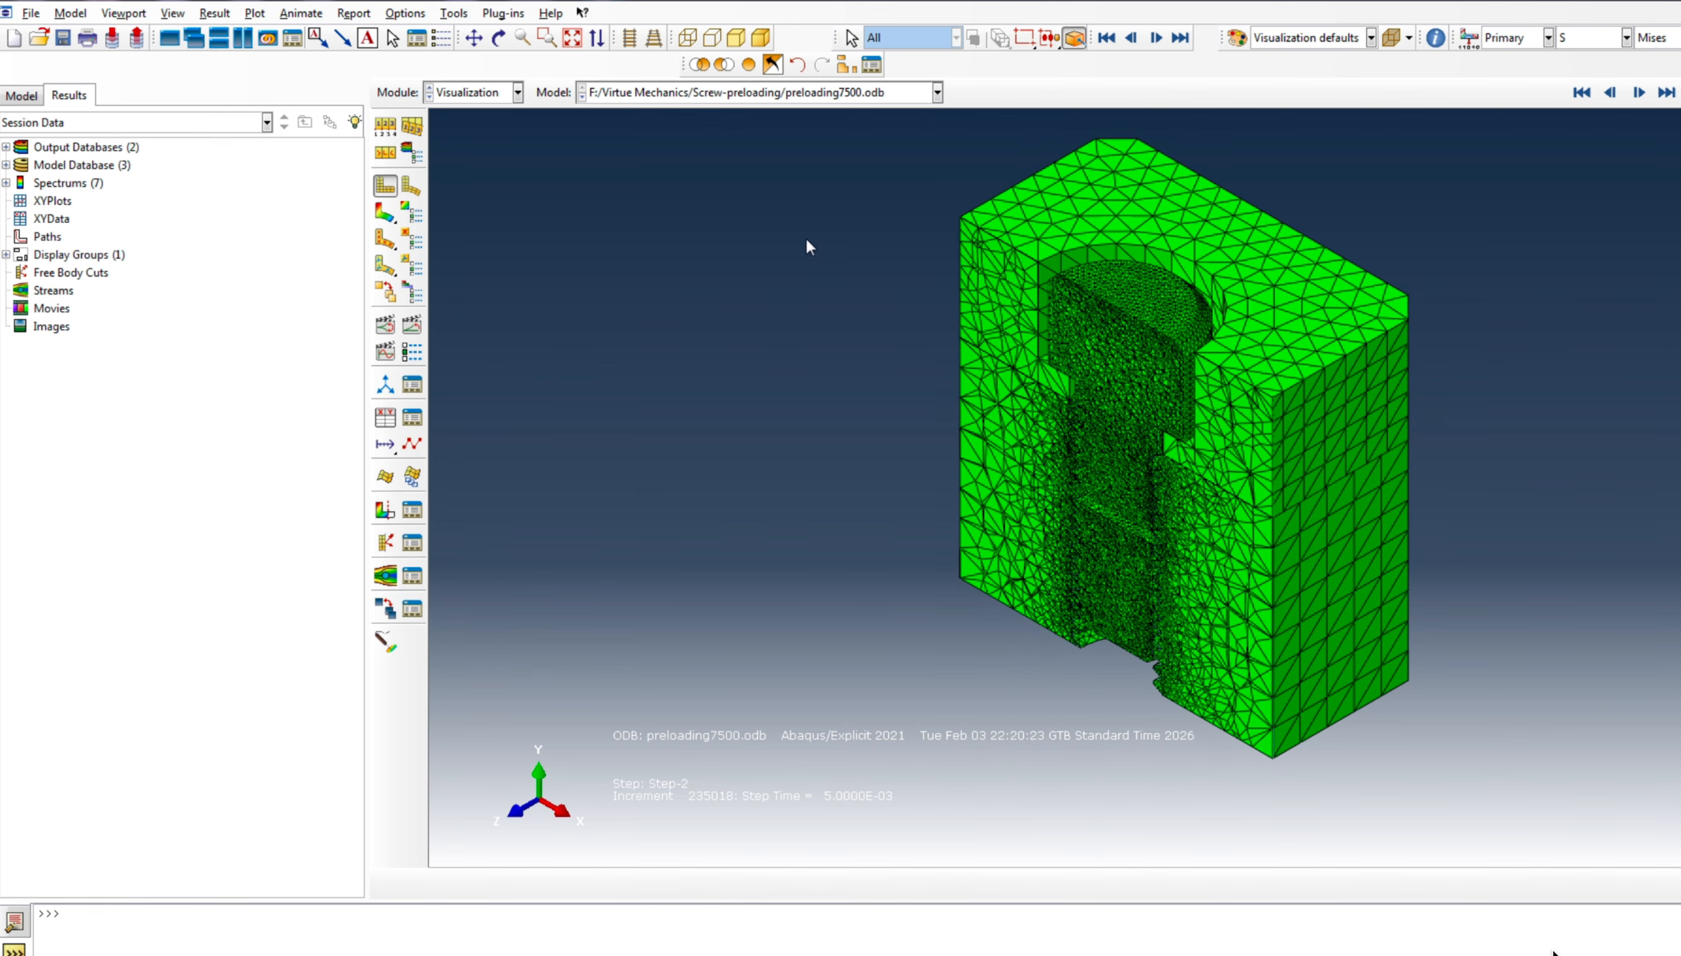
pyautogui.click(385, 214)
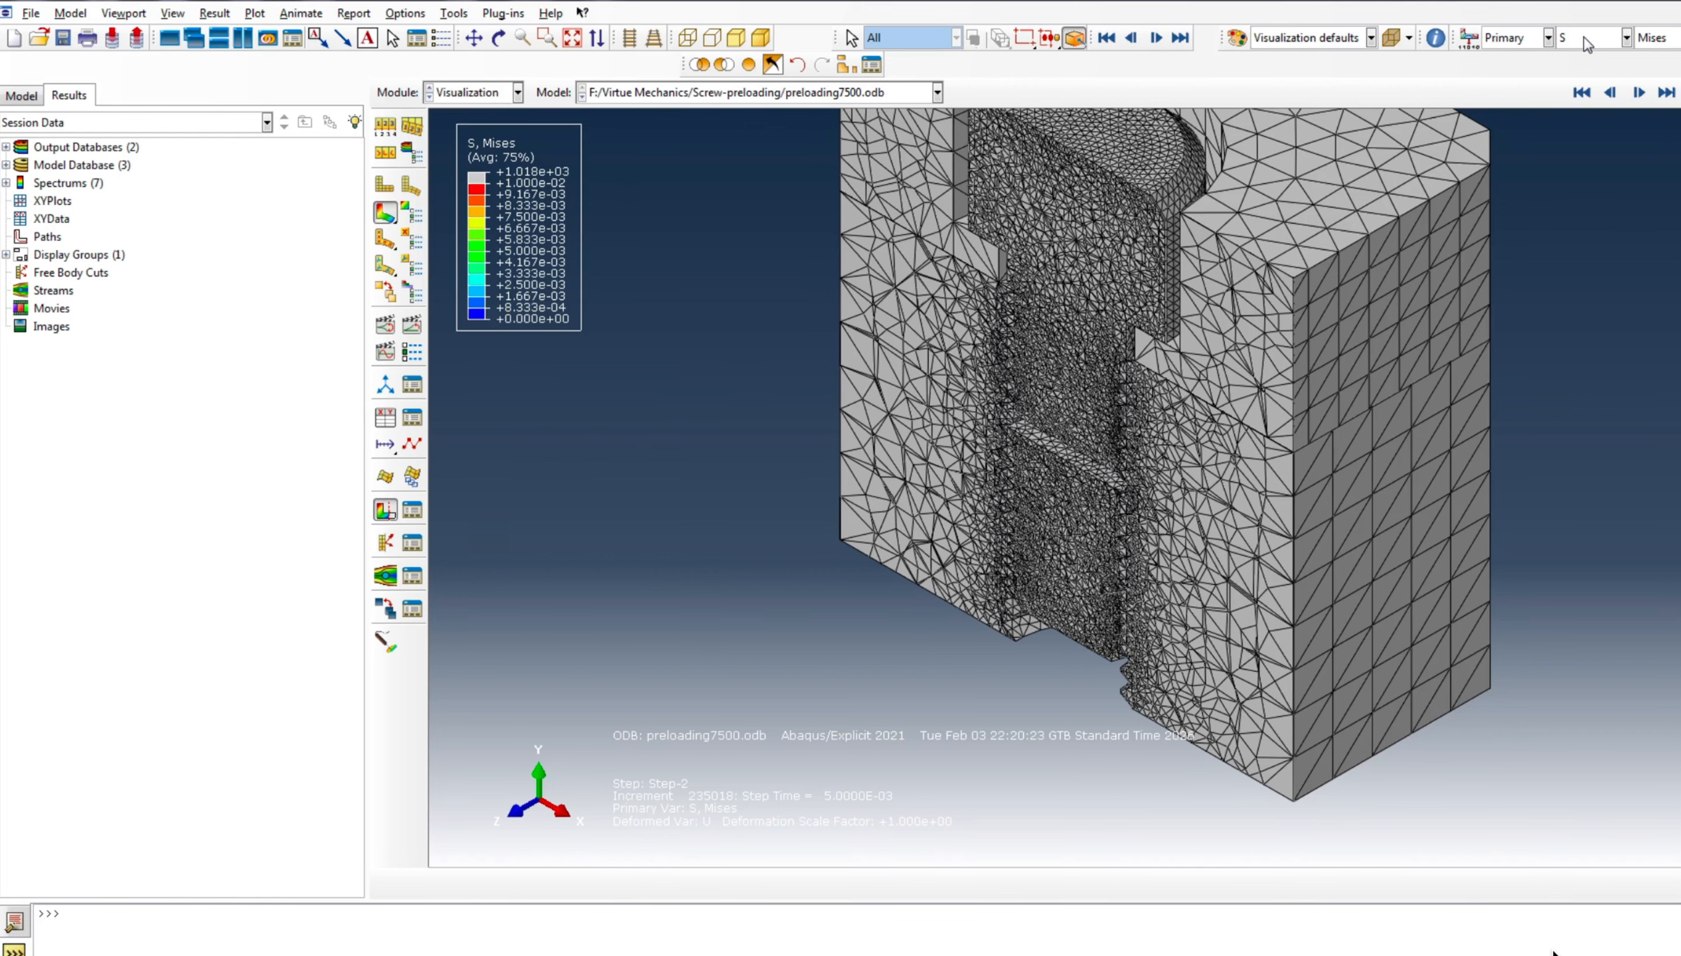
pyautogui.click(1588, 40)
pyautogui.click(1571, 193)
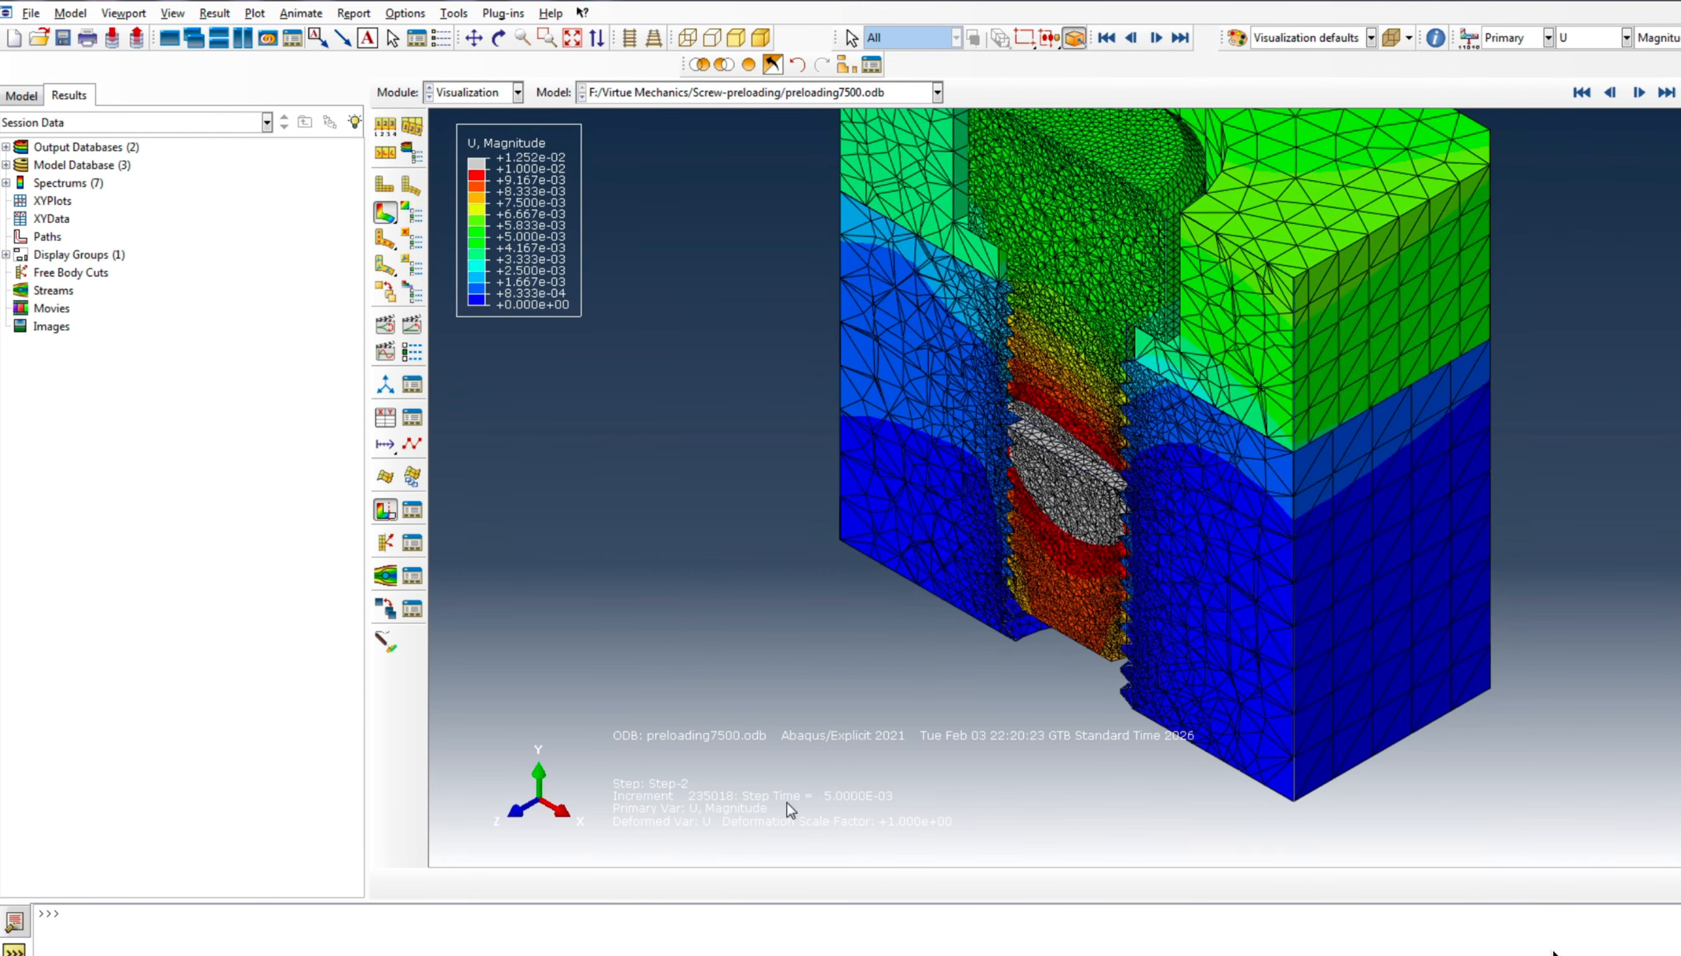
pyautogui.scroll(-5, 787, 803)
pyautogui.click(498, 39)
pyautogui.moveTo(1041, 575)
pyautogui.mouseDown()
pyautogui.moveTo(1167, 451)
pyautogui.moveTo(922, 540)
pyautogui.moveTo(1085, 751)
pyautogui.moveTo(1047, 578)
pyautogui.mouseUp()
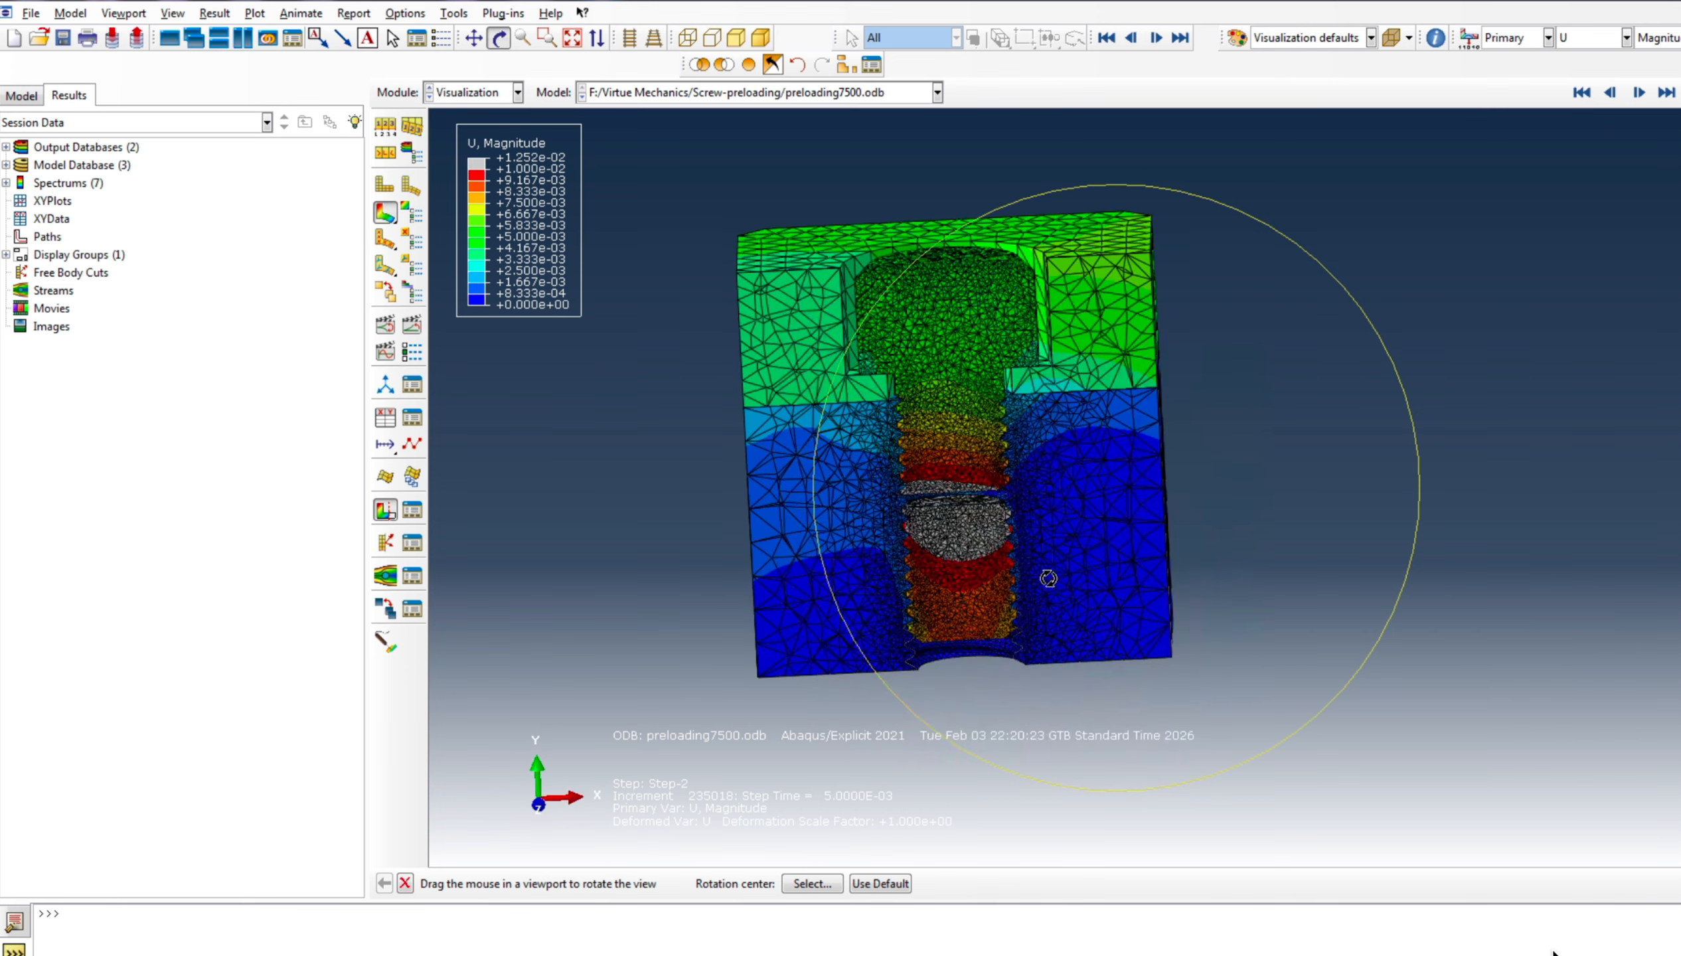
# Animate the time history of the displacement contours and examine the sectioned screw and blocks from several angles
pyautogui.click(411, 324)
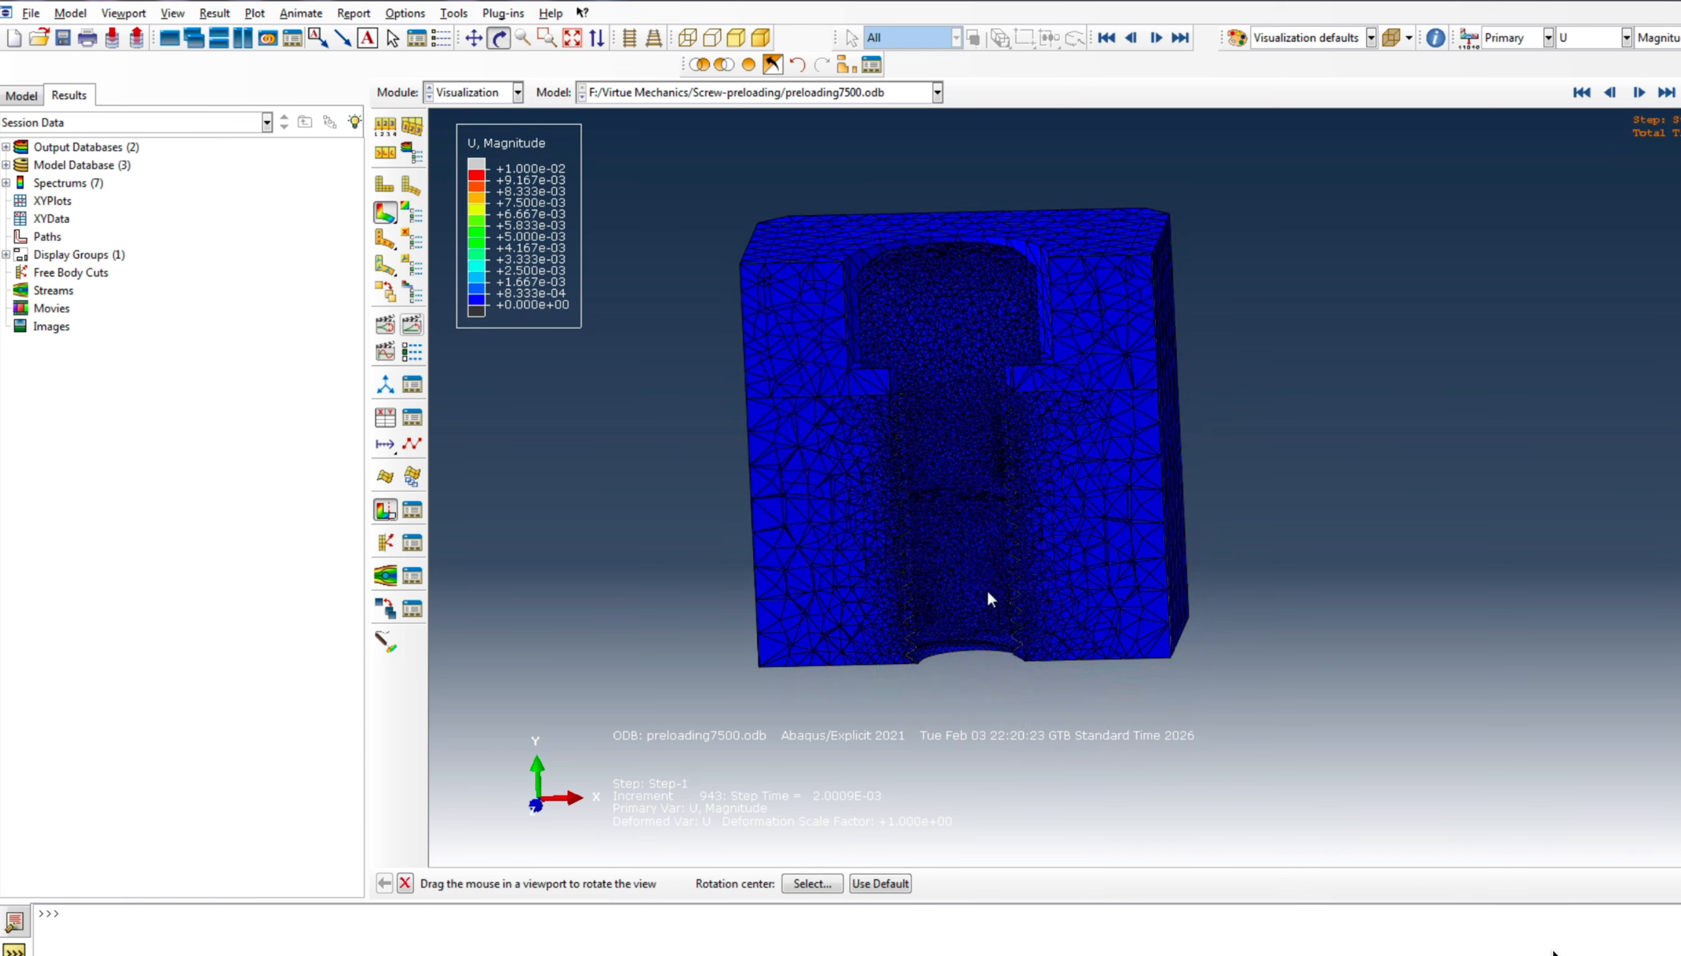
pyautogui.scroll(5, 966, 499)
pyautogui.moveTo(1032, 589); pyautogui.dragTo(1018, 546)
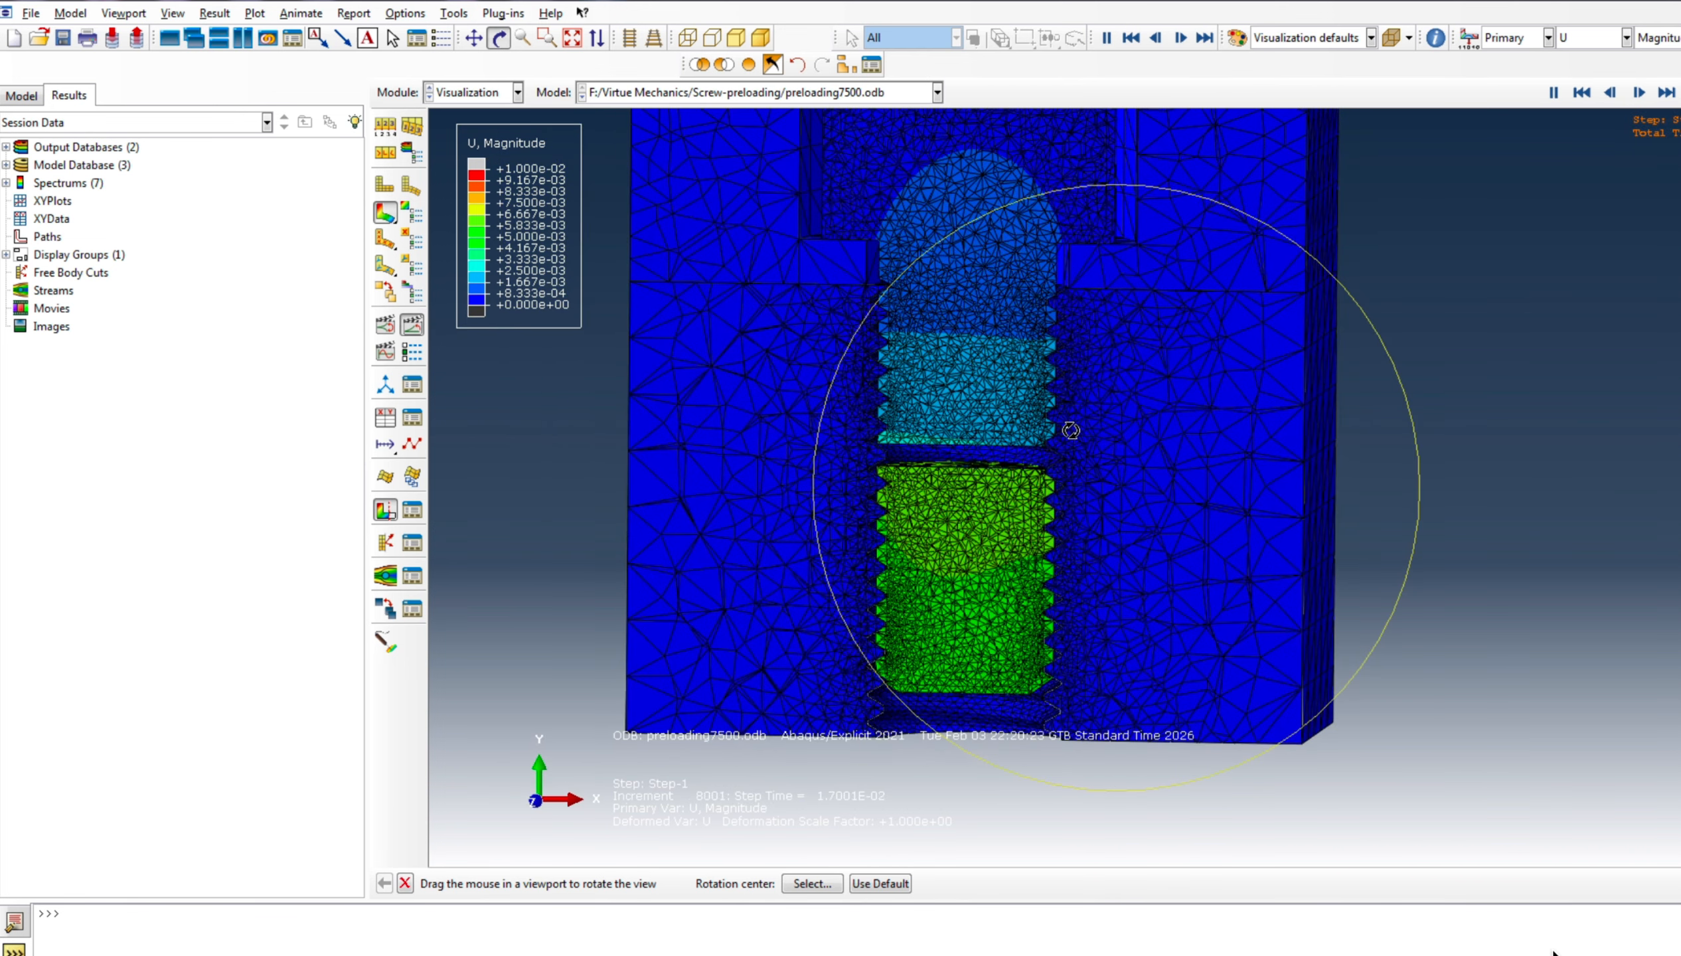
pyautogui.scroll(-3, 1124, 476)
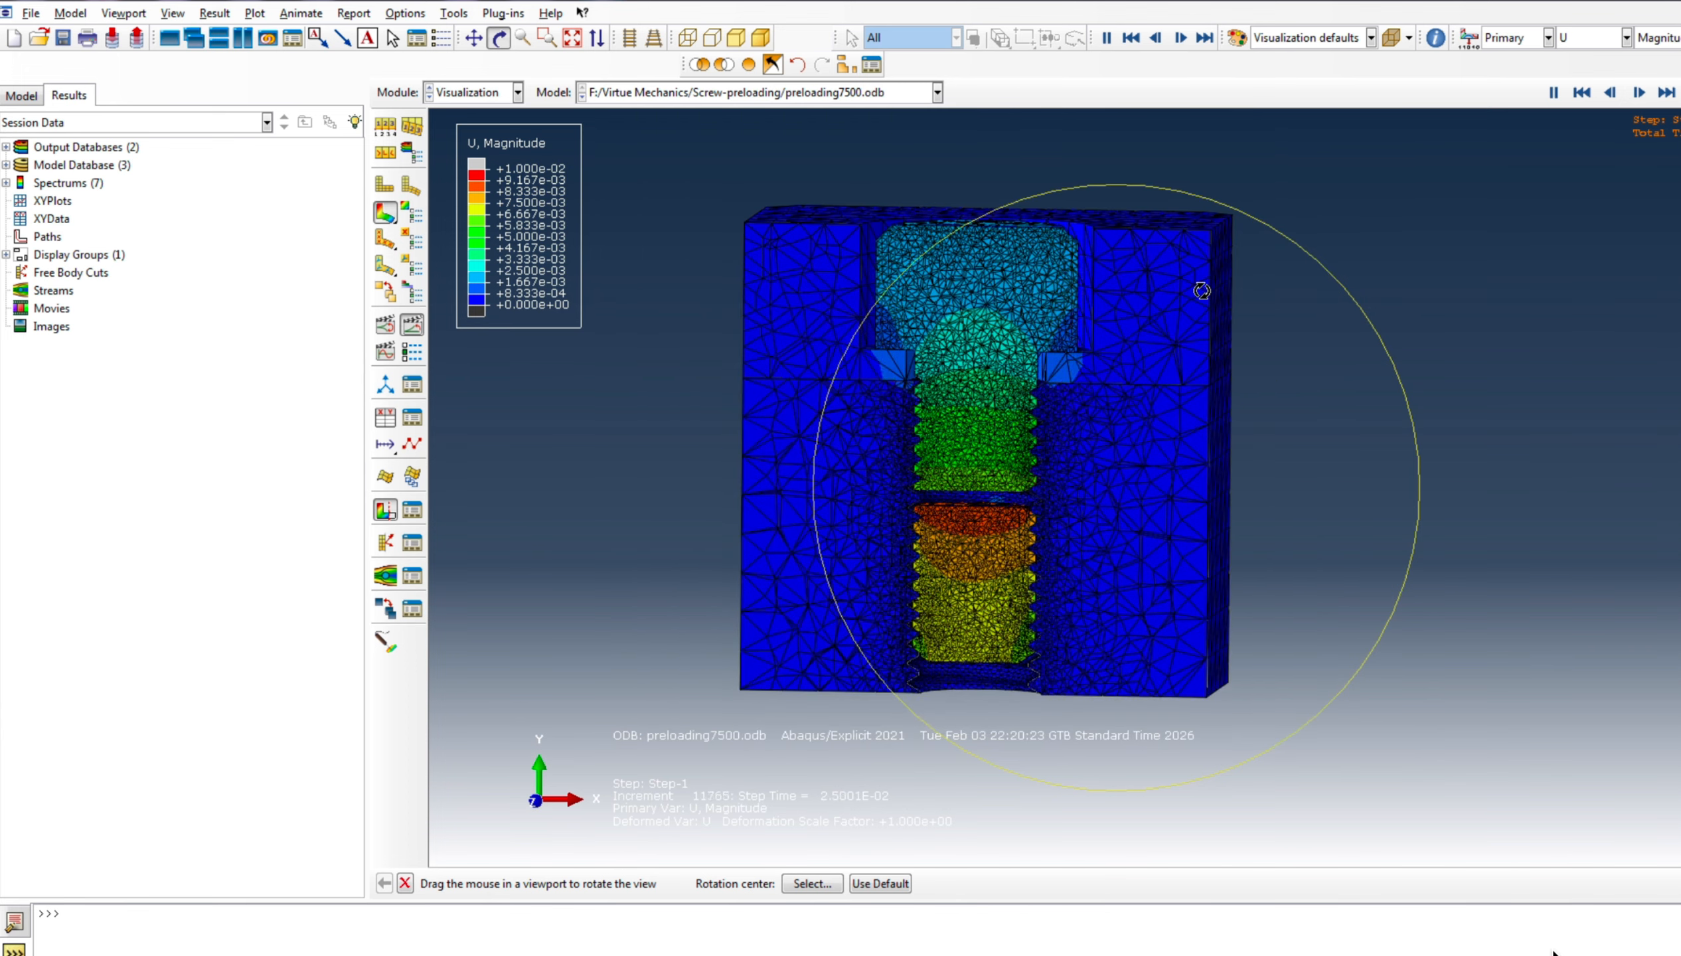
pyautogui.scroll(1, 1201, 289)
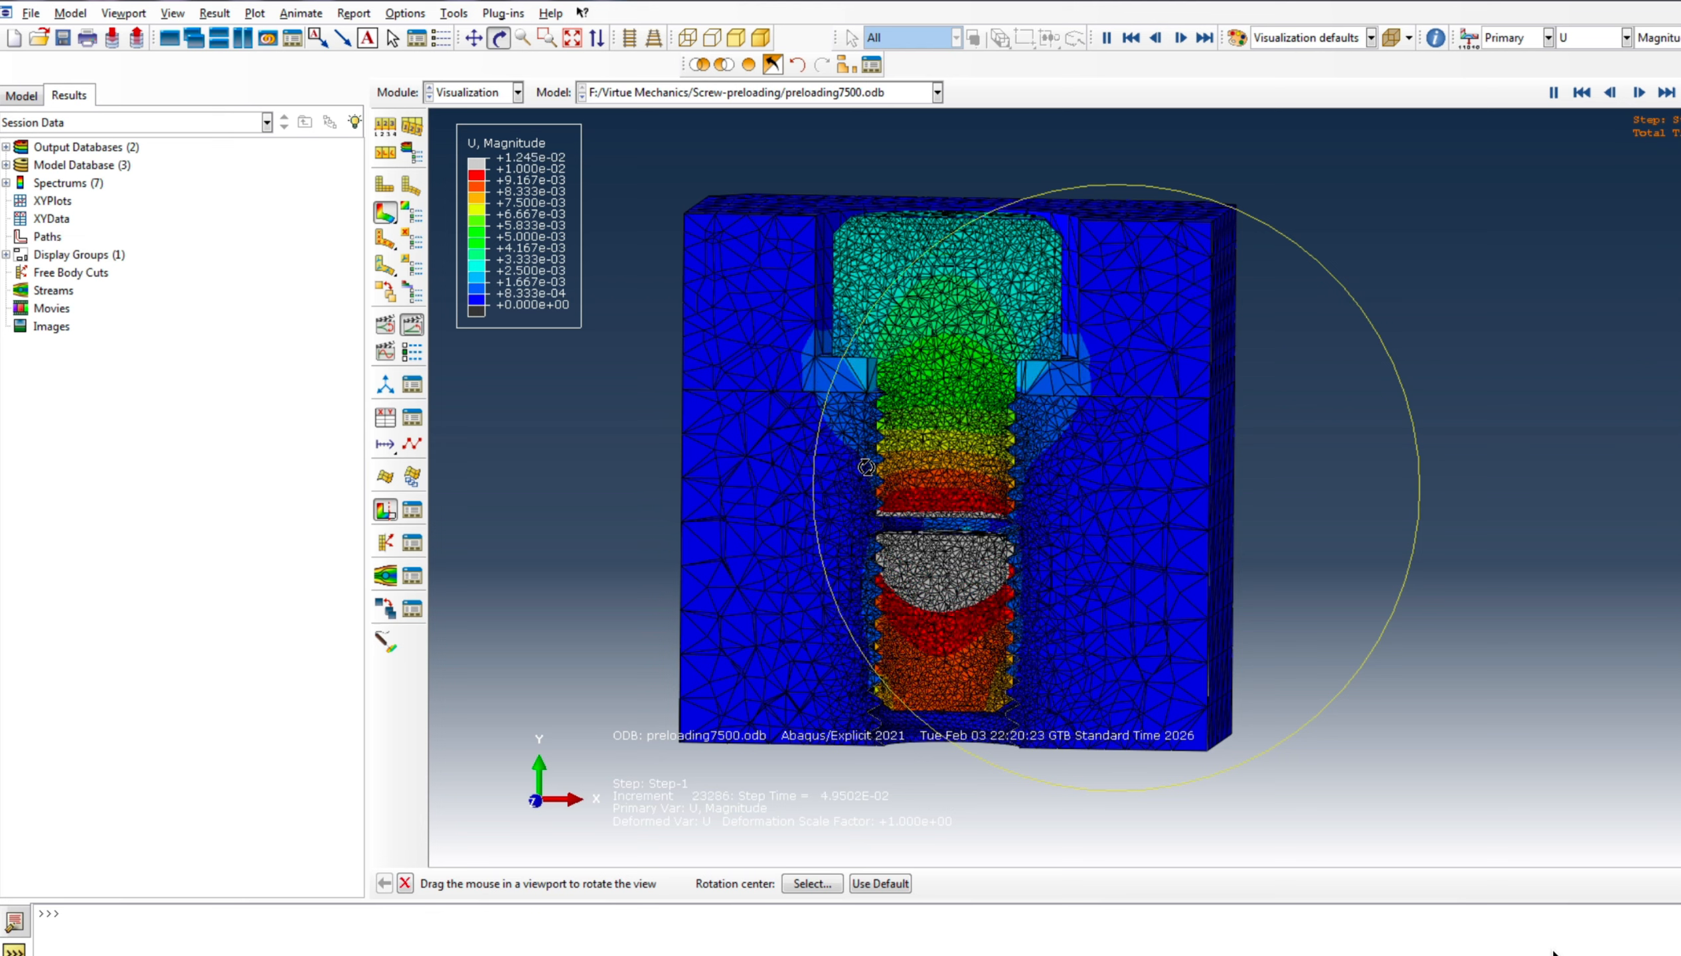
pyautogui.moveTo(866, 468); pyautogui.dragTo(1240, 330)
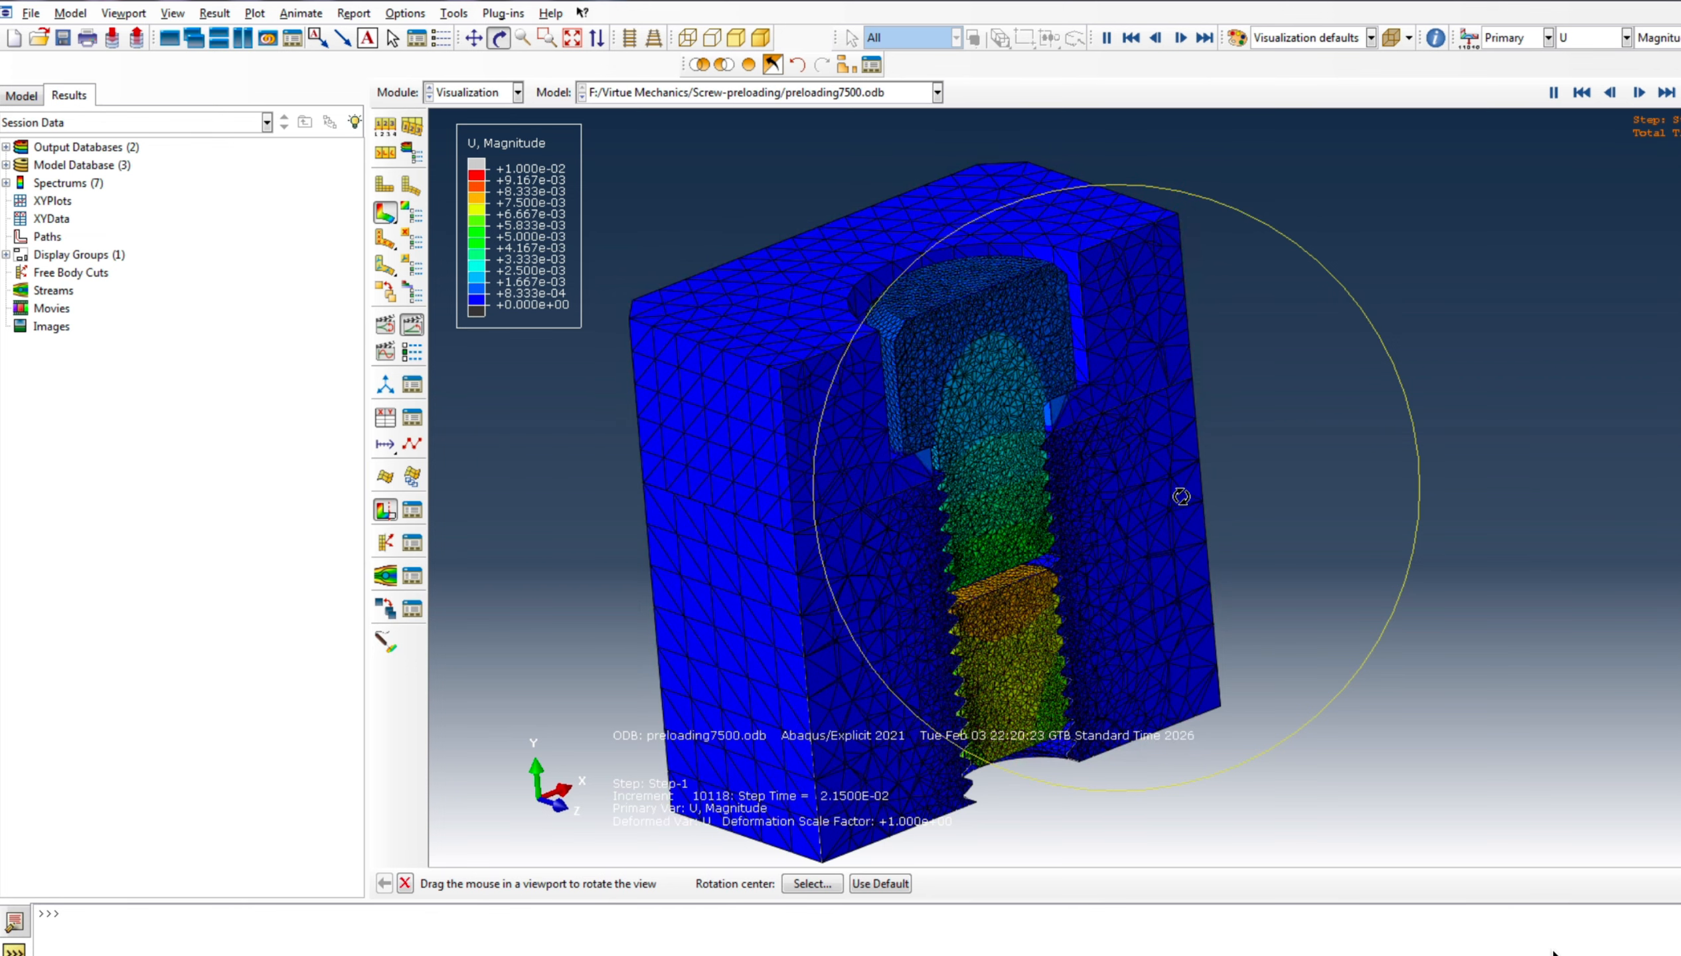
pyautogui.moveTo(1181, 496); pyautogui.dragTo(1674, 585)
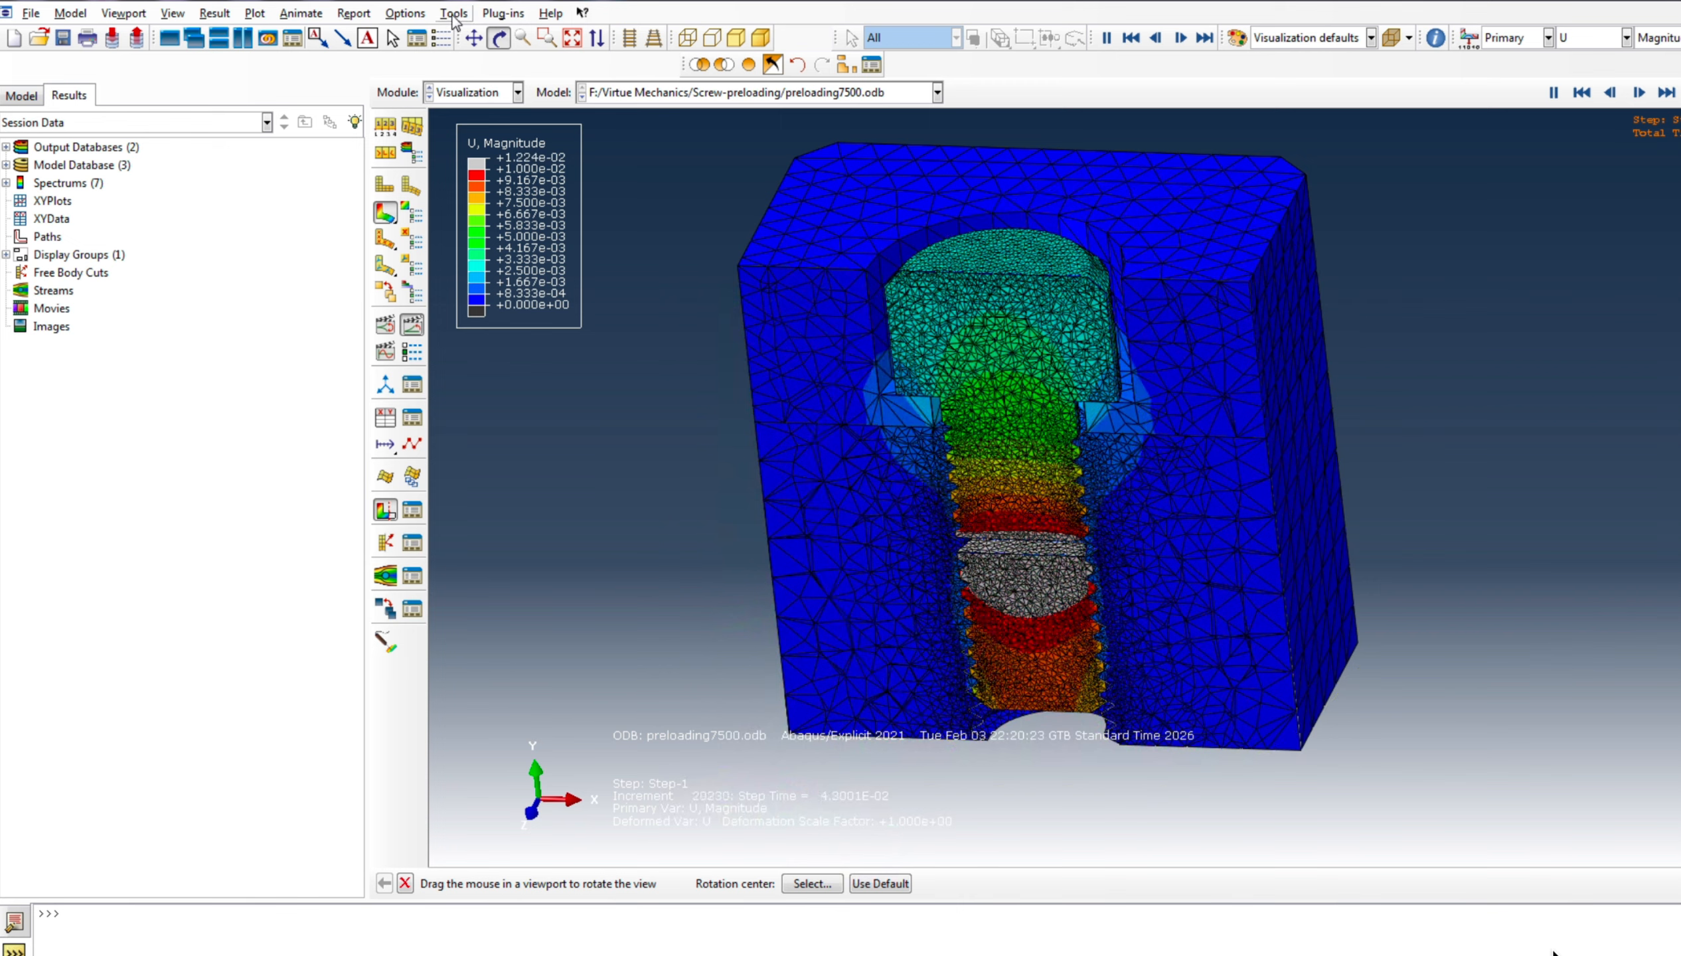
# Show only feature edges in the common plot options and face the cut section of the animated model
pyautogui.click(405, 13)
pyautogui.click(414, 31)
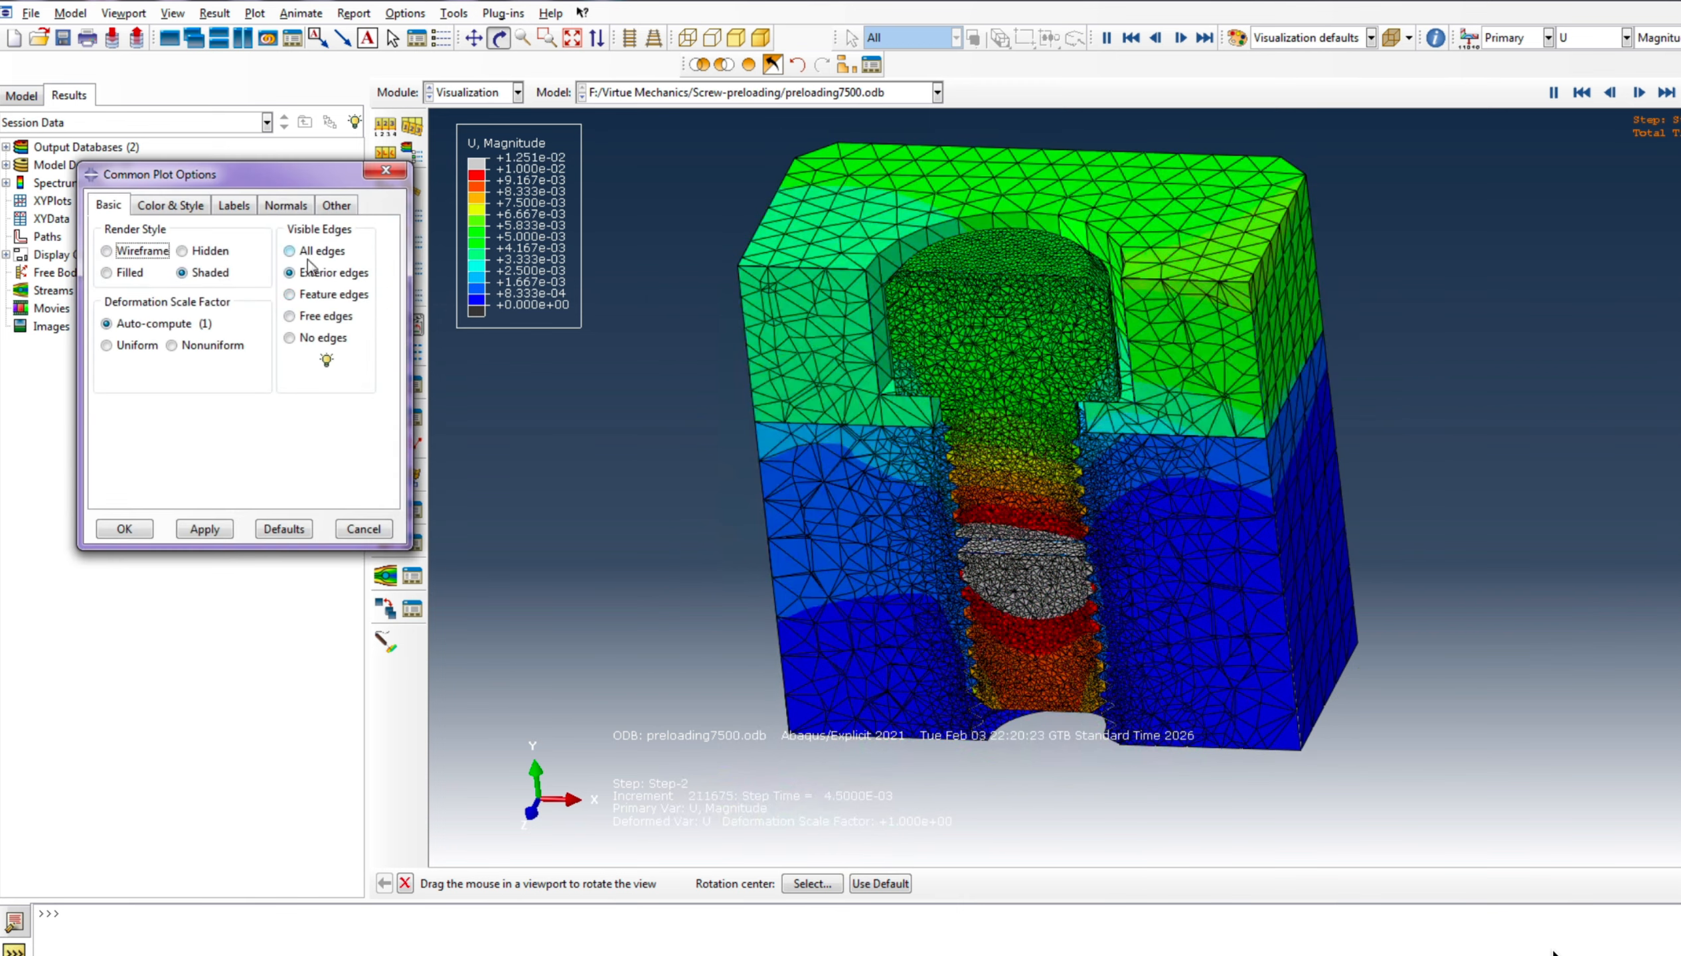
pyautogui.click(291, 295)
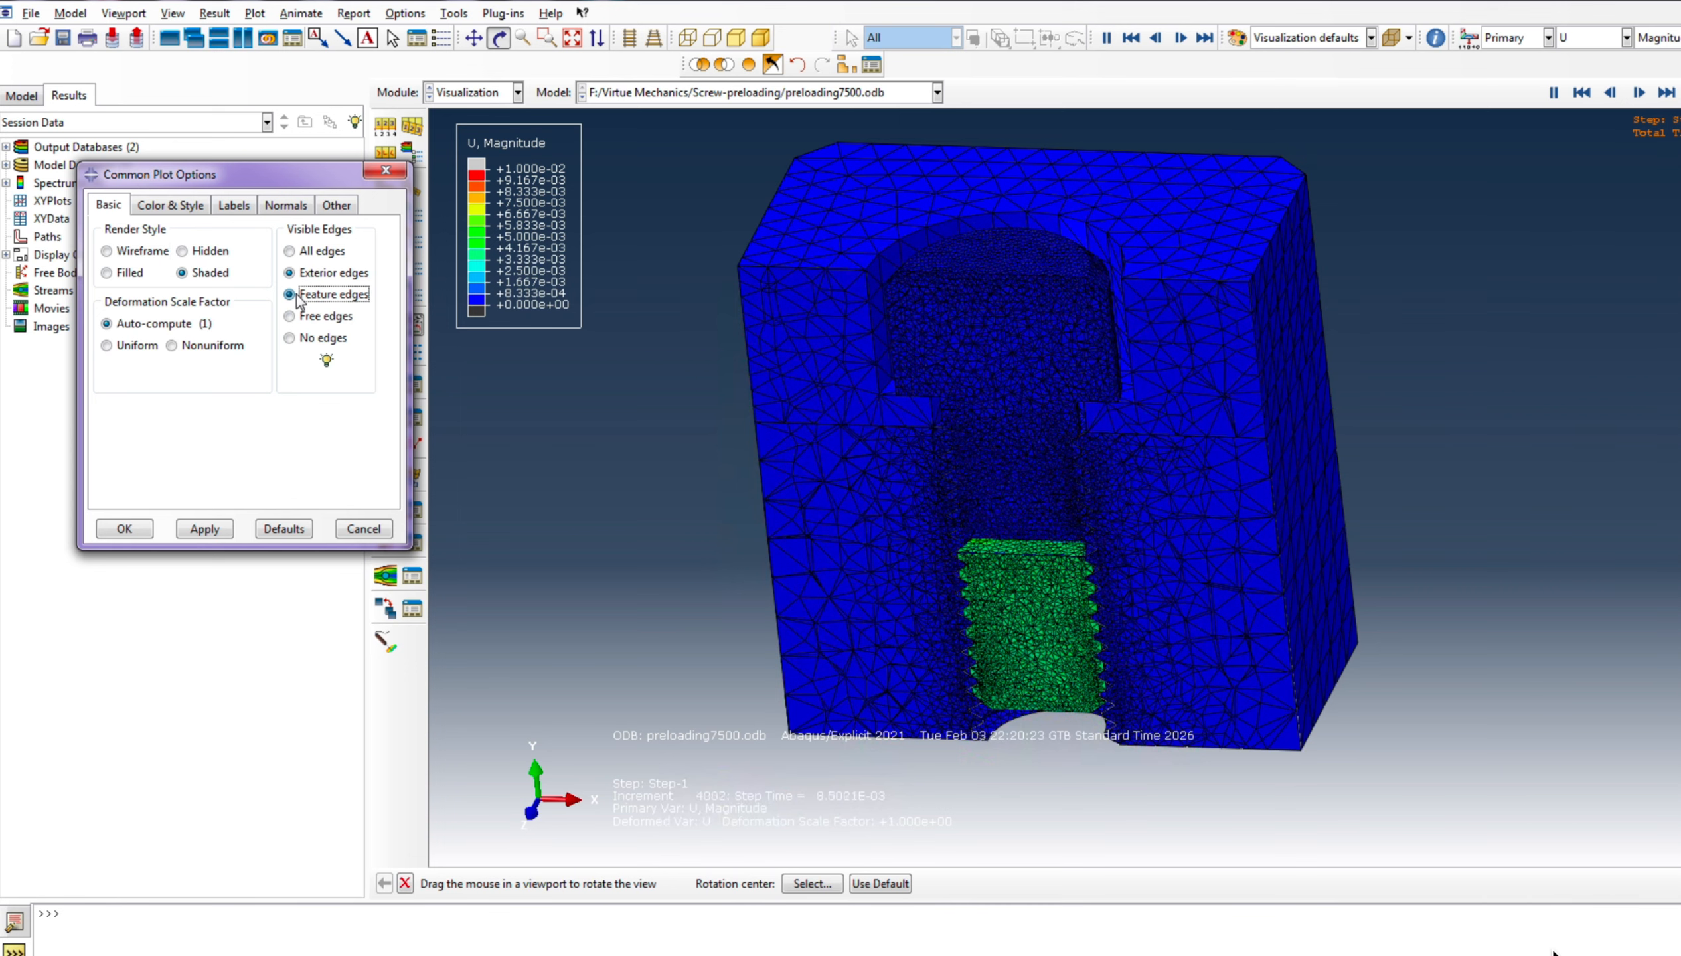
pyautogui.click(204, 529)
pyautogui.click(124, 529)
pyautogui.moveTo(1239, 686); pyautogui.dragTo(1171, 683)
pyautogui.scroll(-5, 1126, 539)
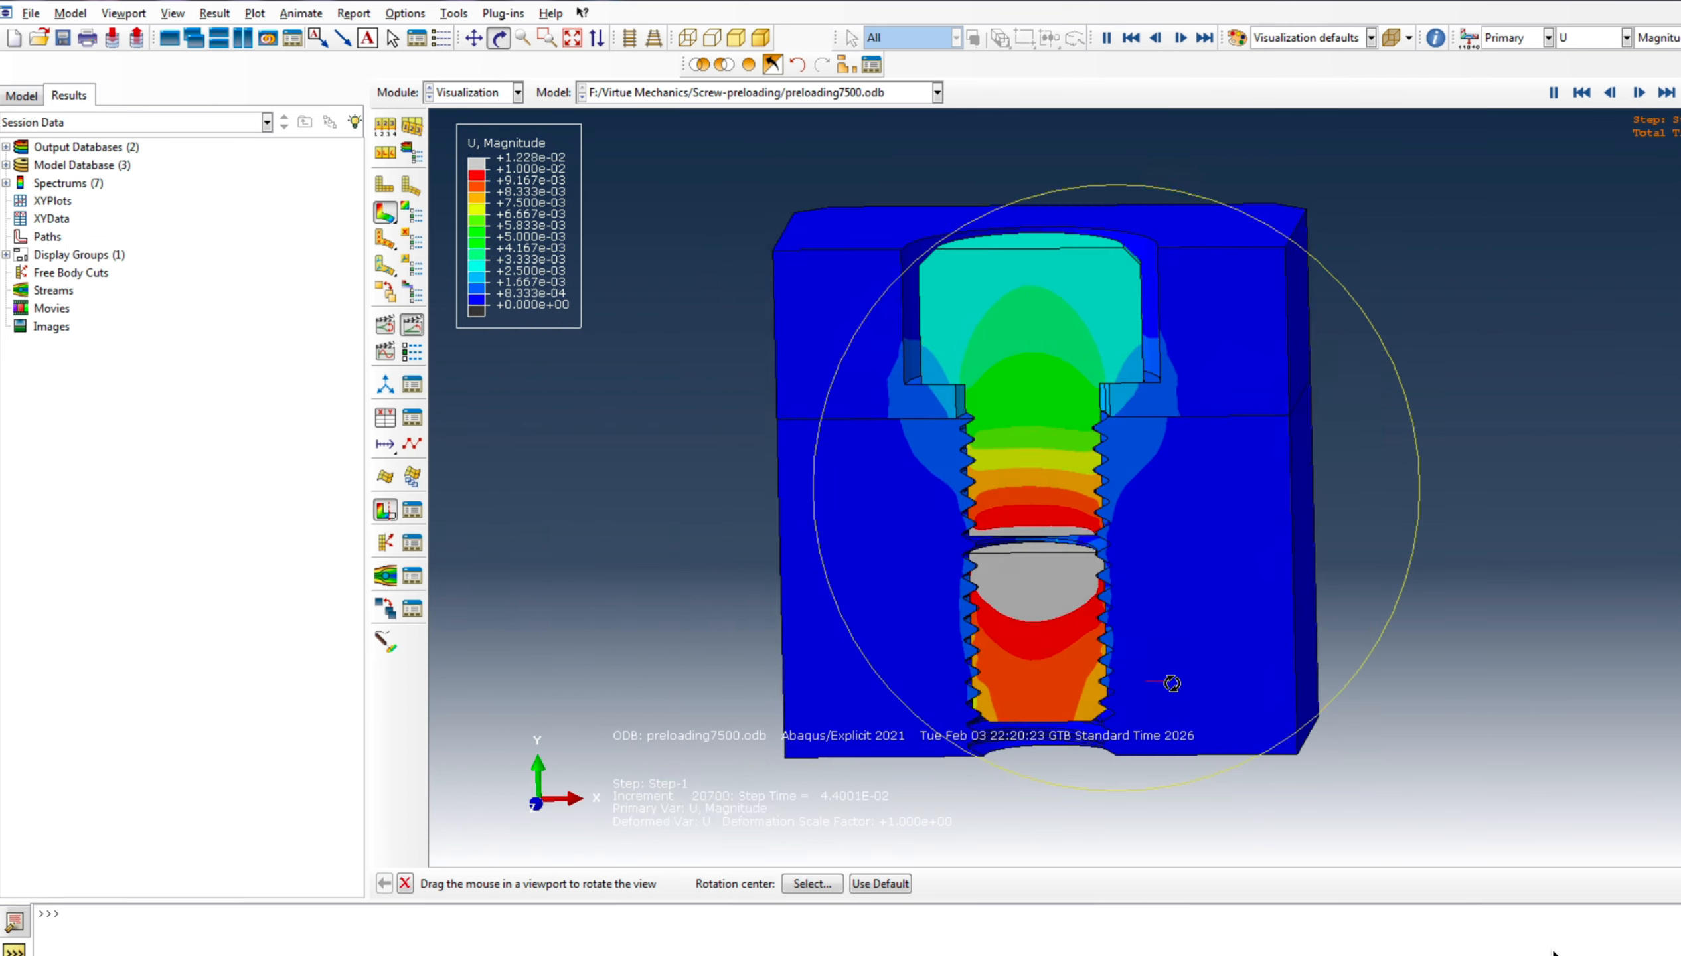
pyautogui.click(405, 885)
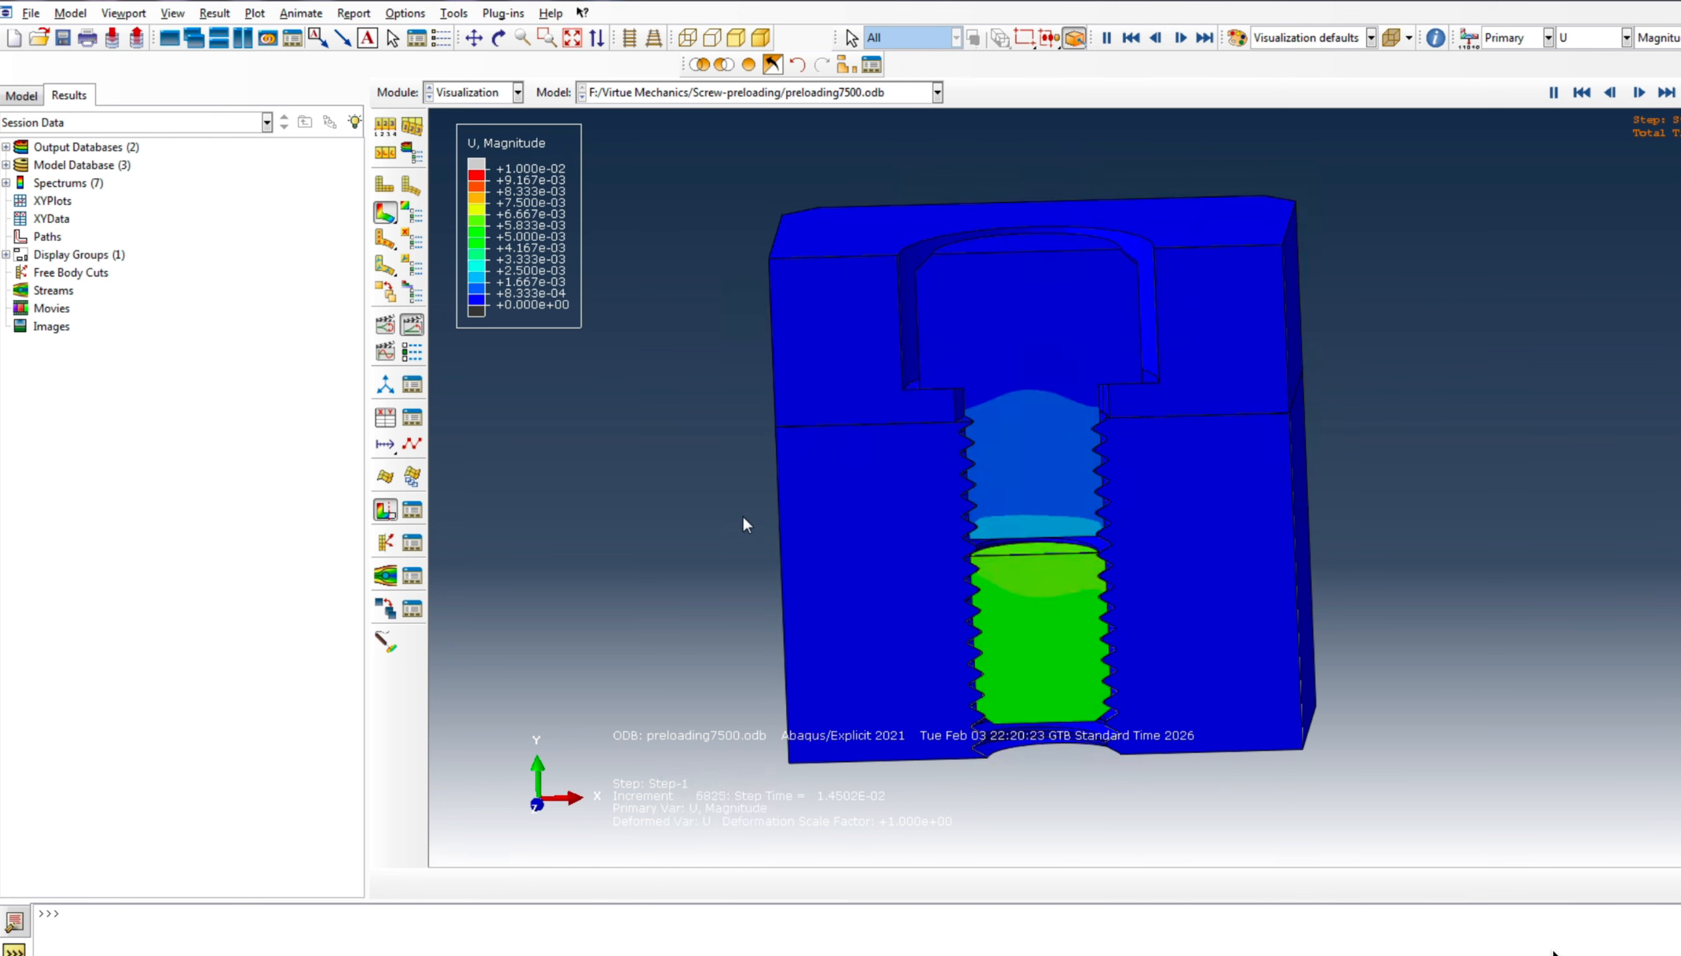
# Switch to the Part module with the Simplified Screw model, collapse the Thread-Geometry tree and expand the Simplified Screw tree
pyautogui.click(497, 93)
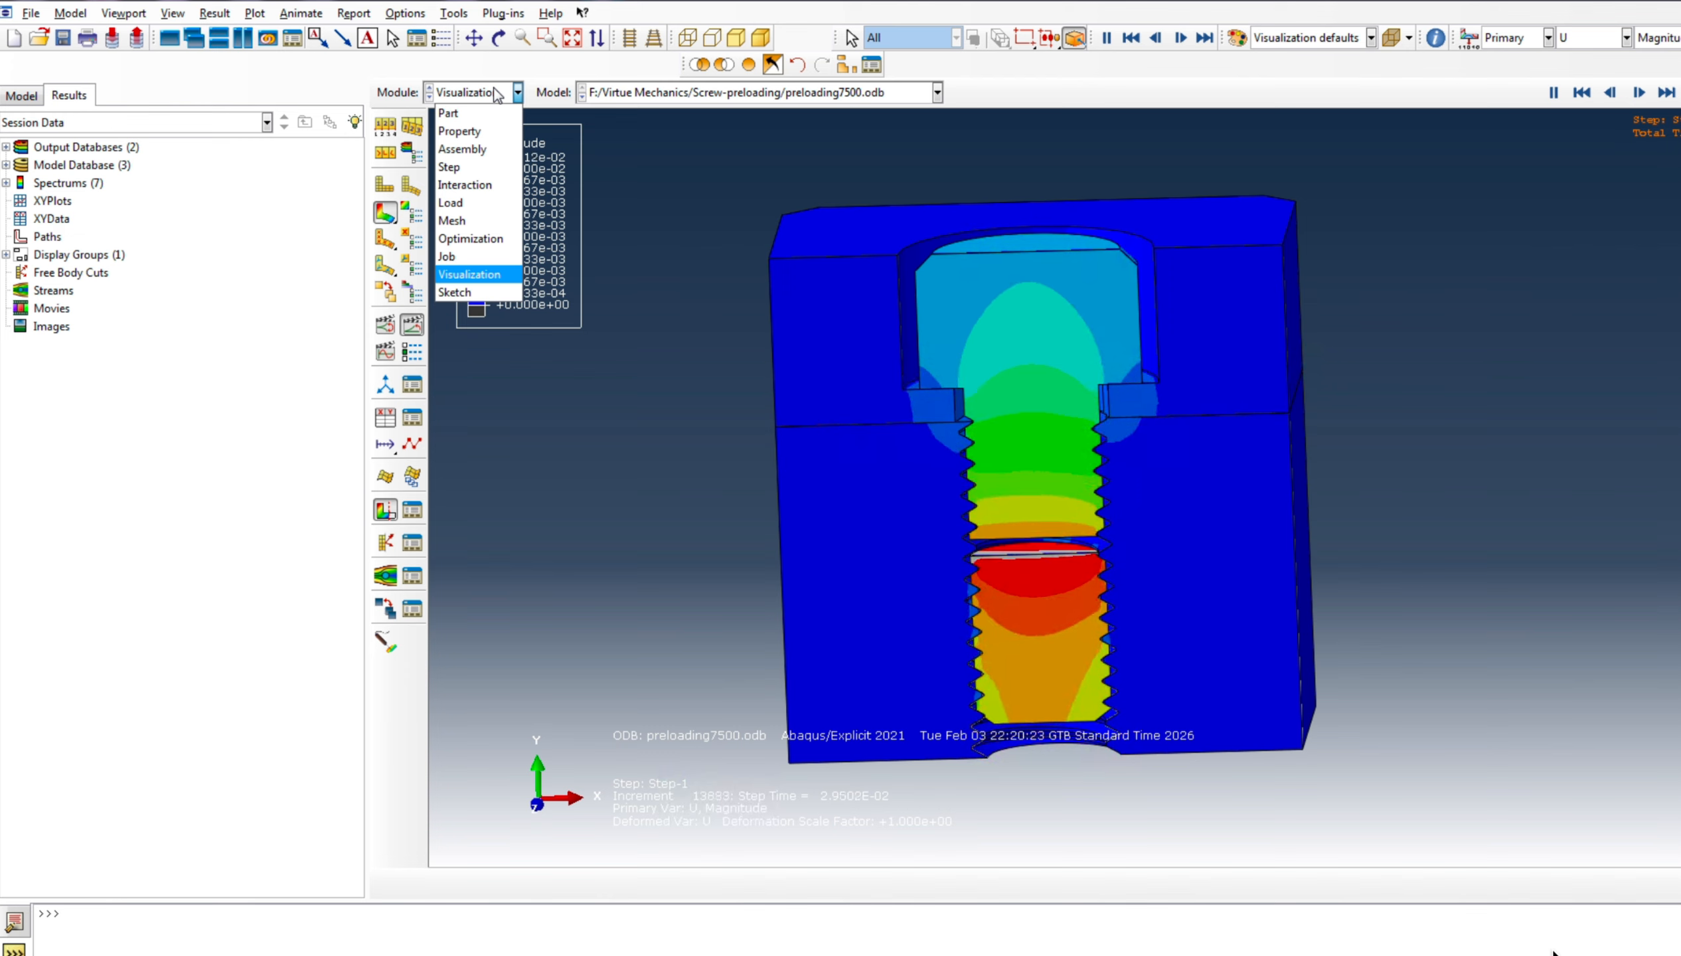
pyautogui.click(460, 114)
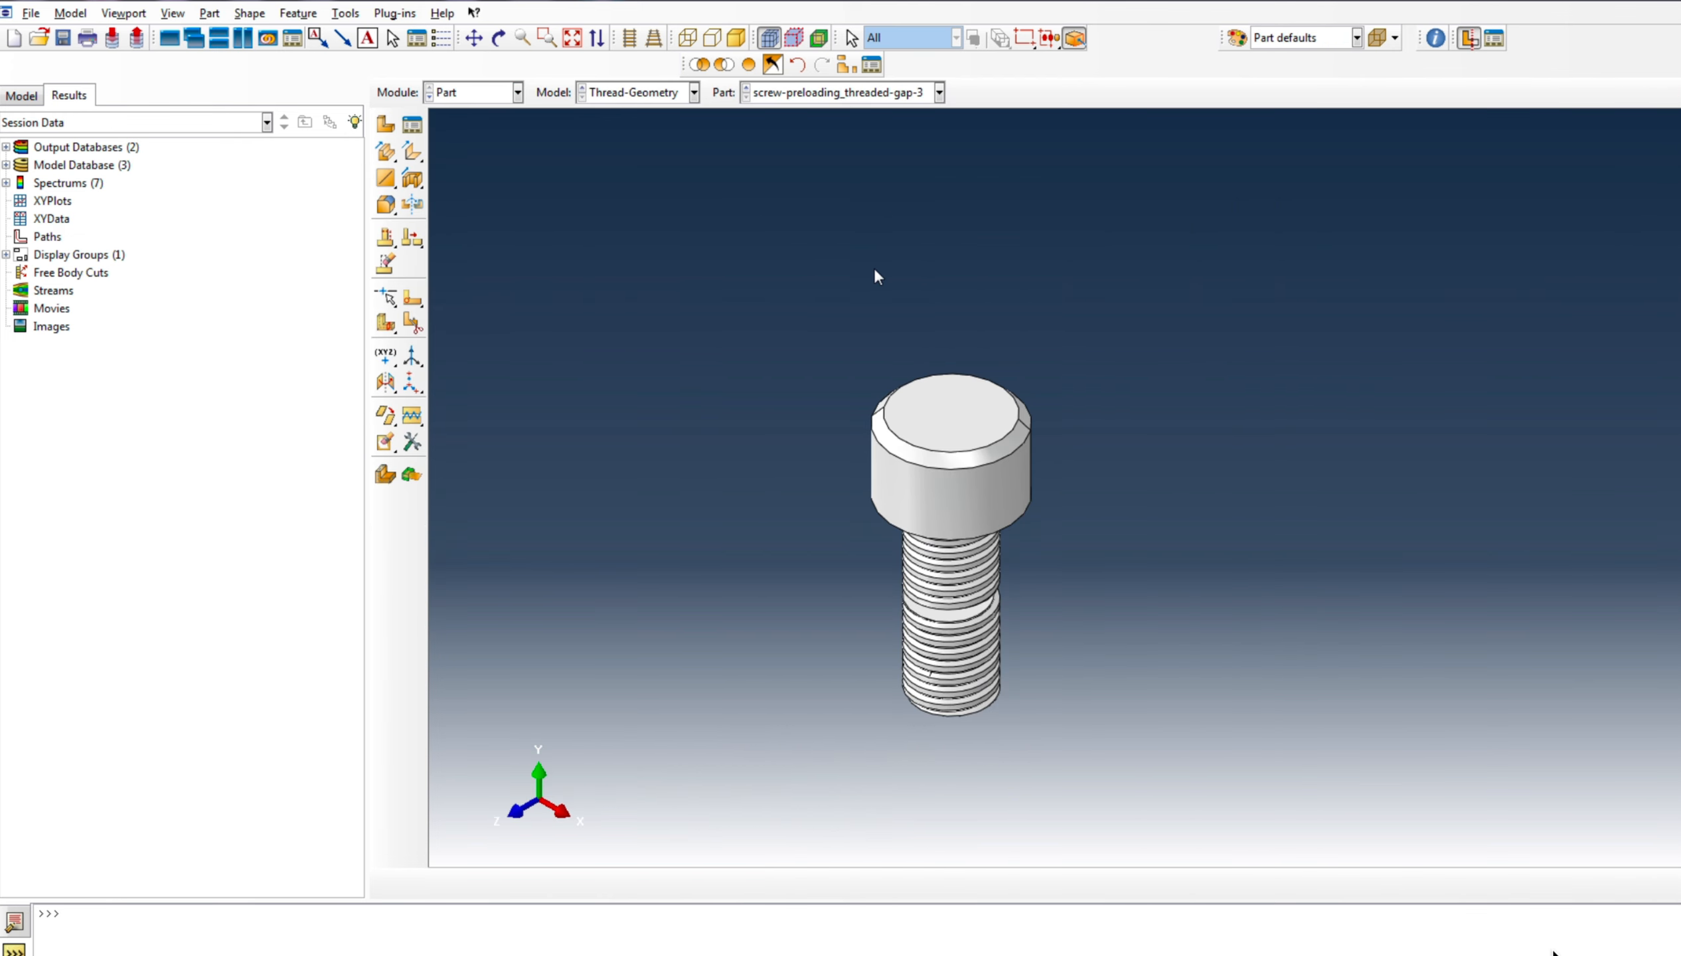
pyautogui.click(645, 93)
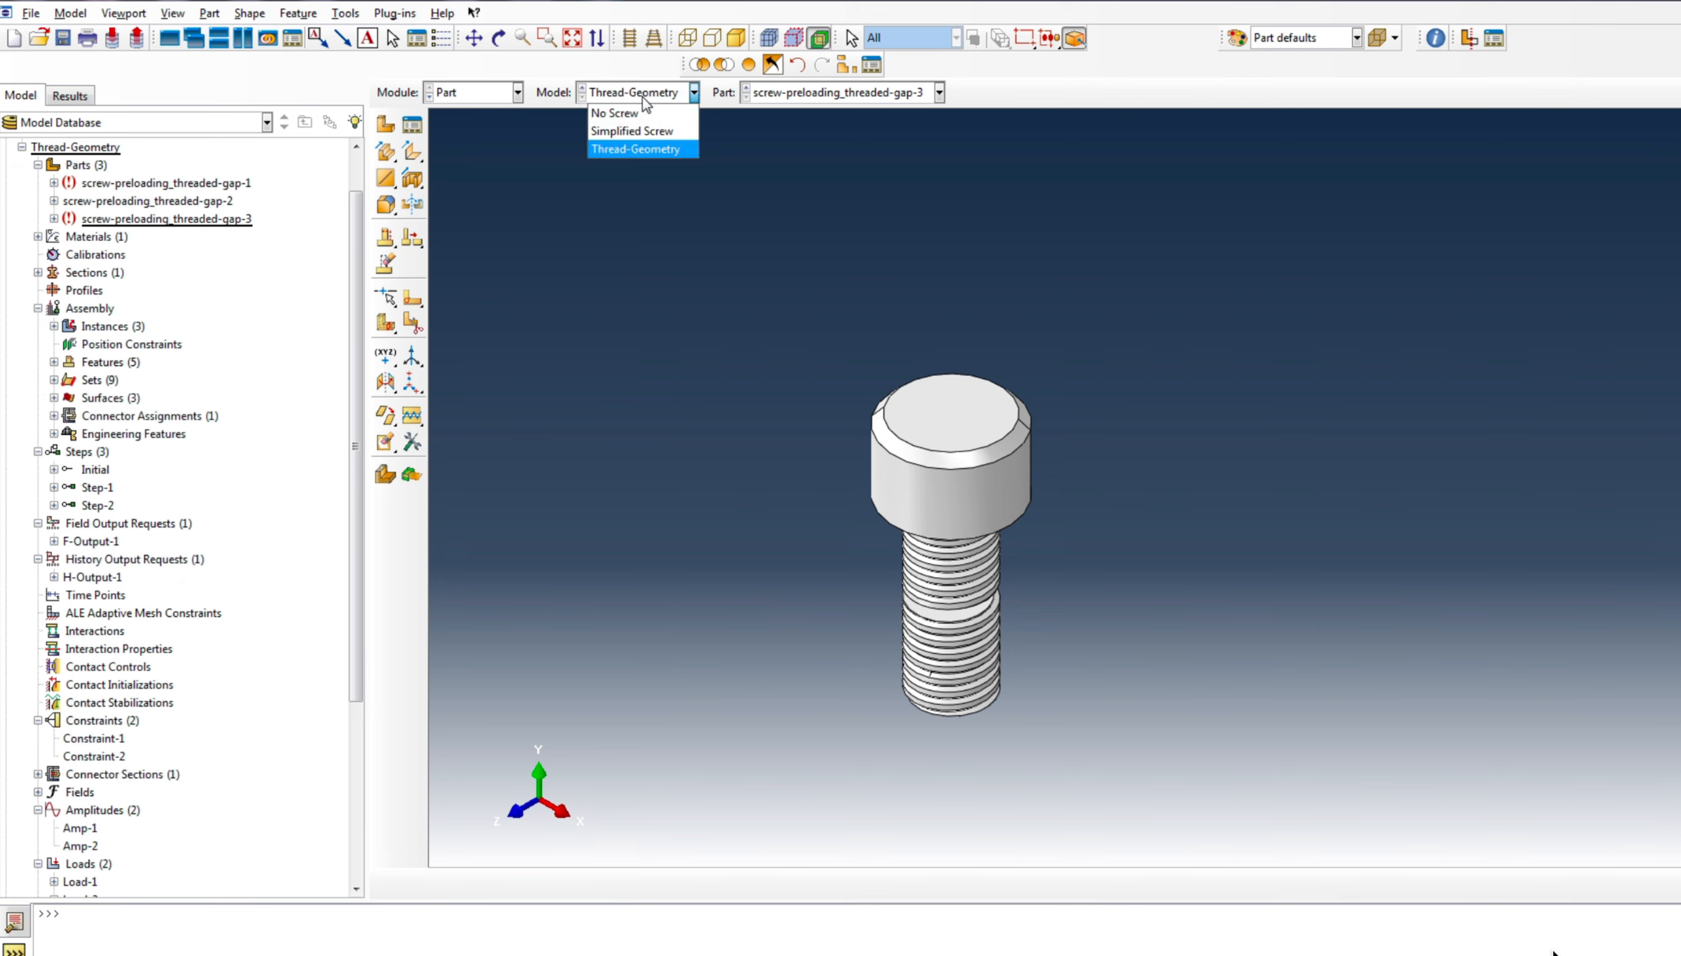
pyautogui.click(639, 131)
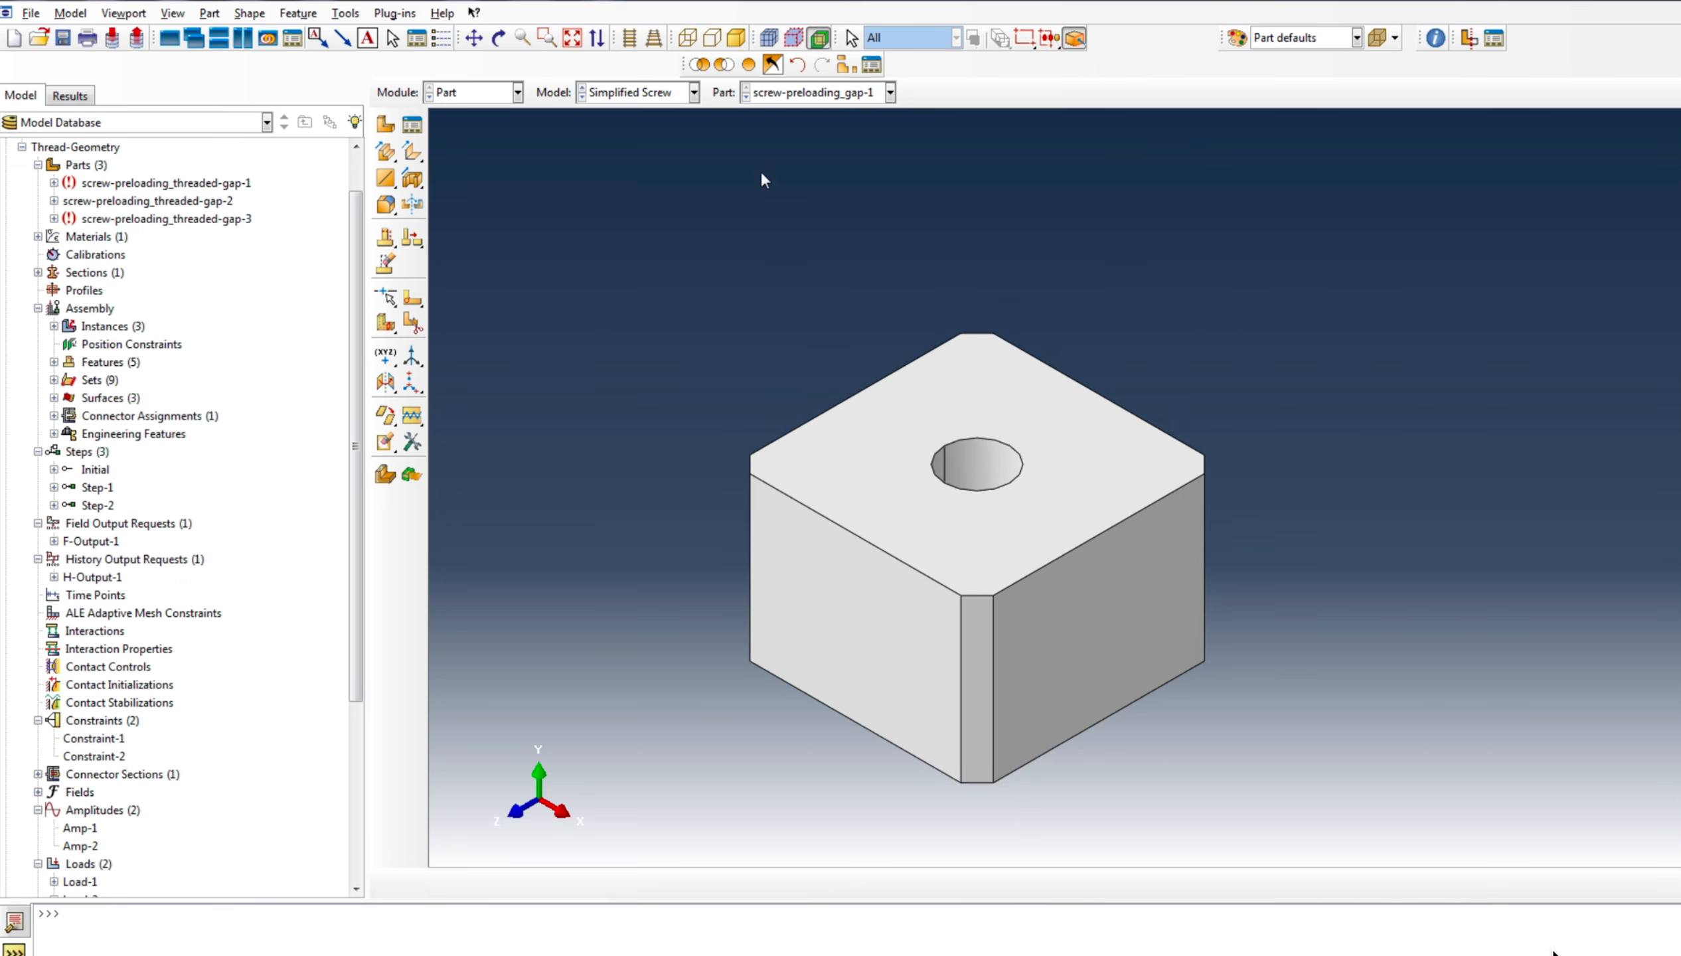
pyautogui.click(22, 147)
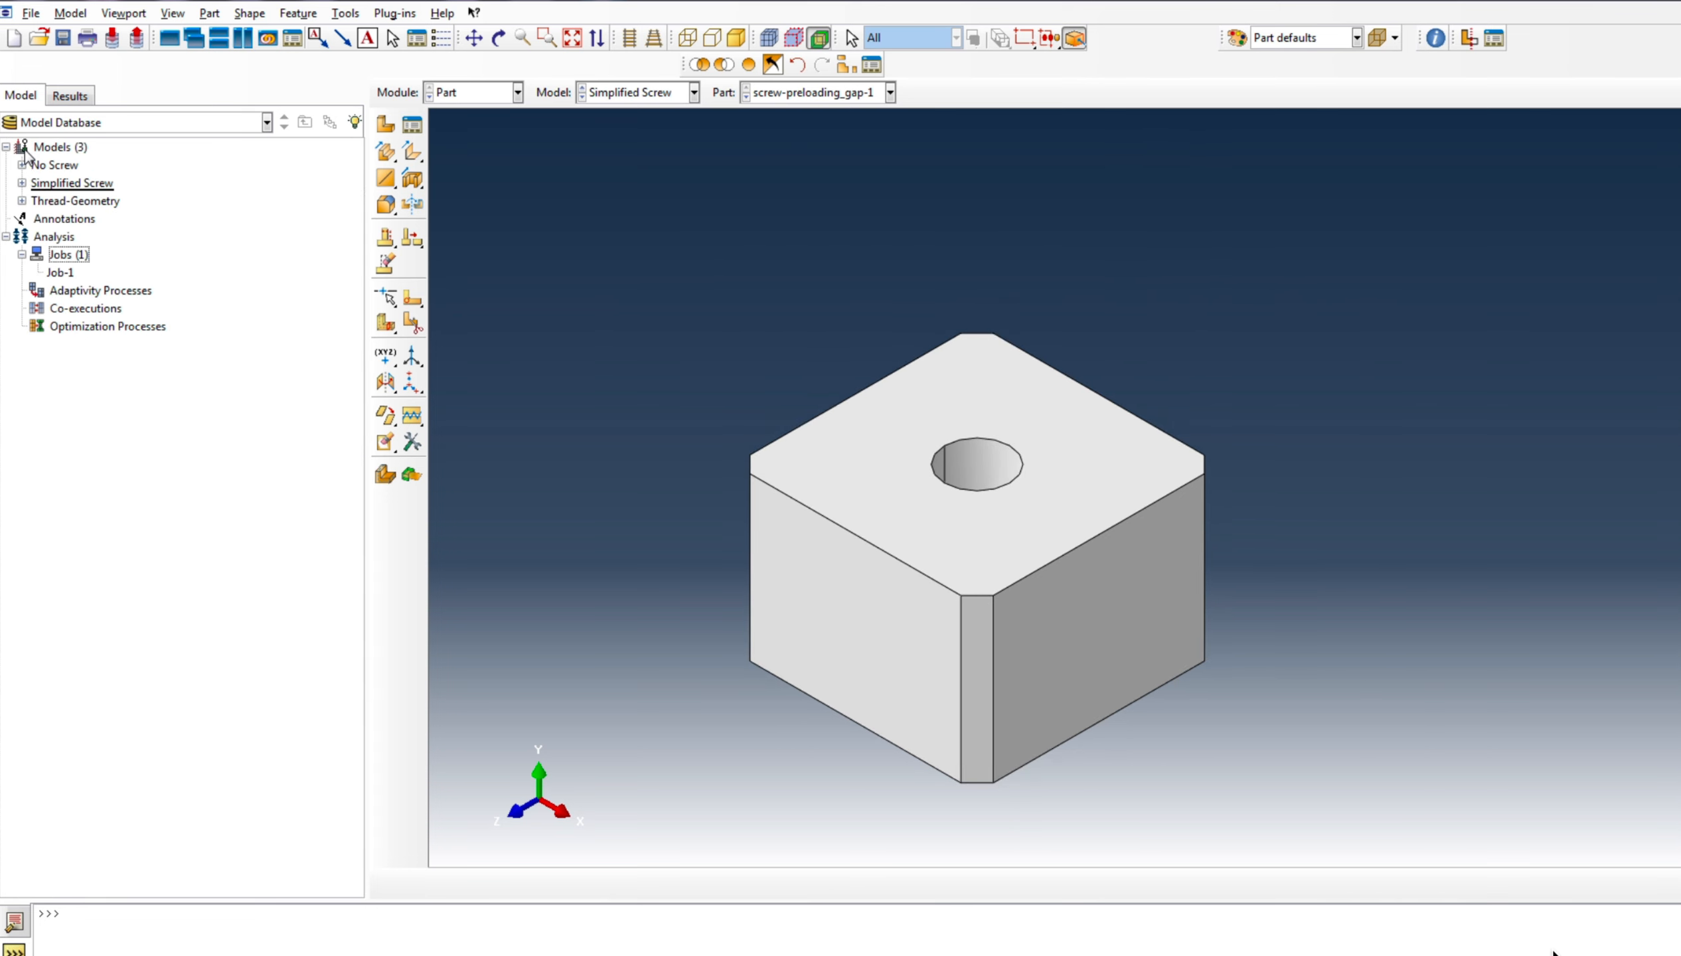
pyautogui.click(21, 183)
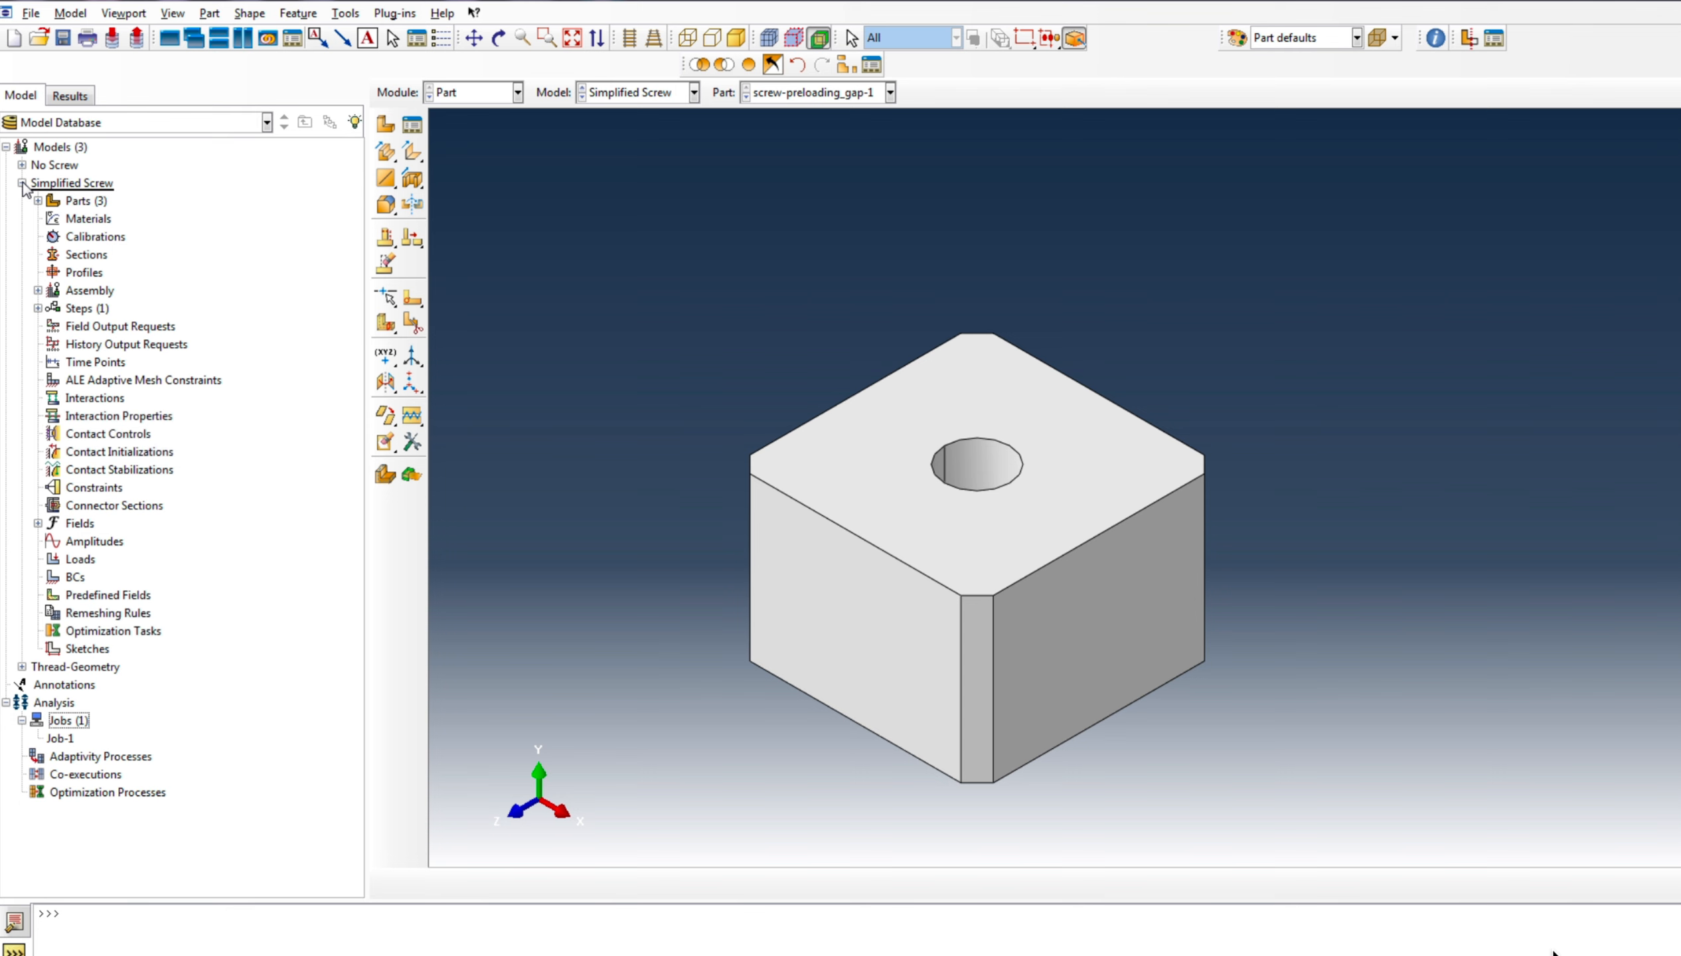
# Instance all three screw-preloading_gap parts into the Simplified Screw assembly as dependent instances
pyautogui.click(35, 291)
pyautogui.click(105, 308)
pyautogui.rightClick(104, 308)
pyautogui.click(168, 337)
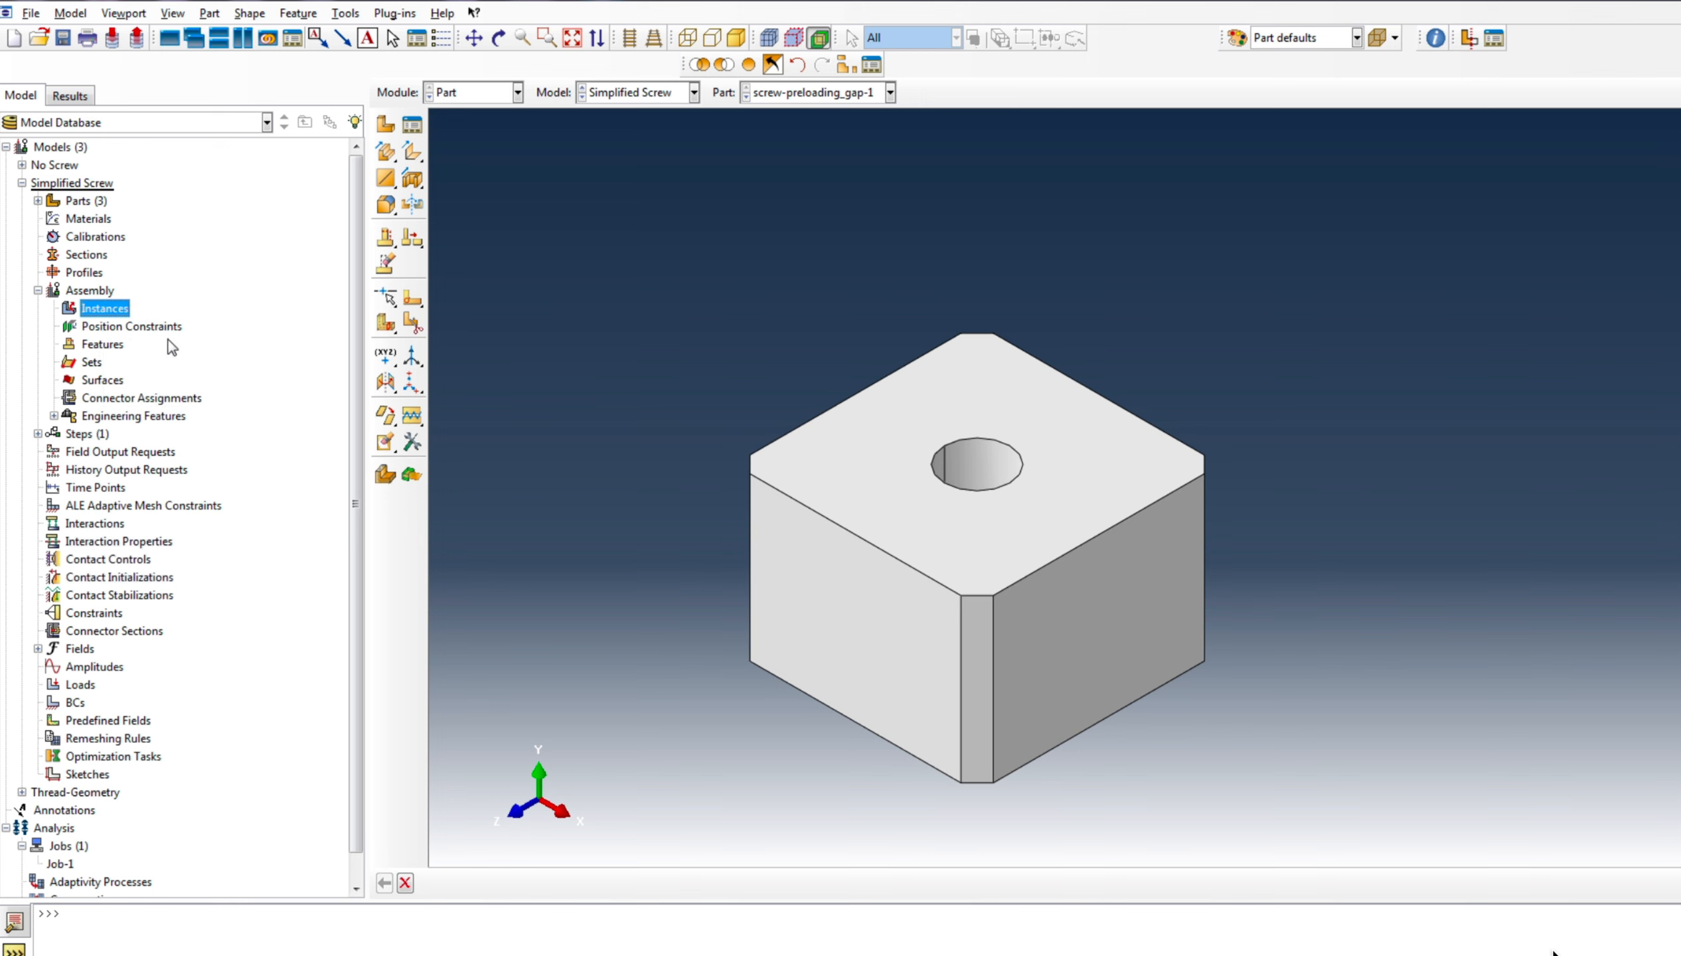
pyautogui.click(74, 460)
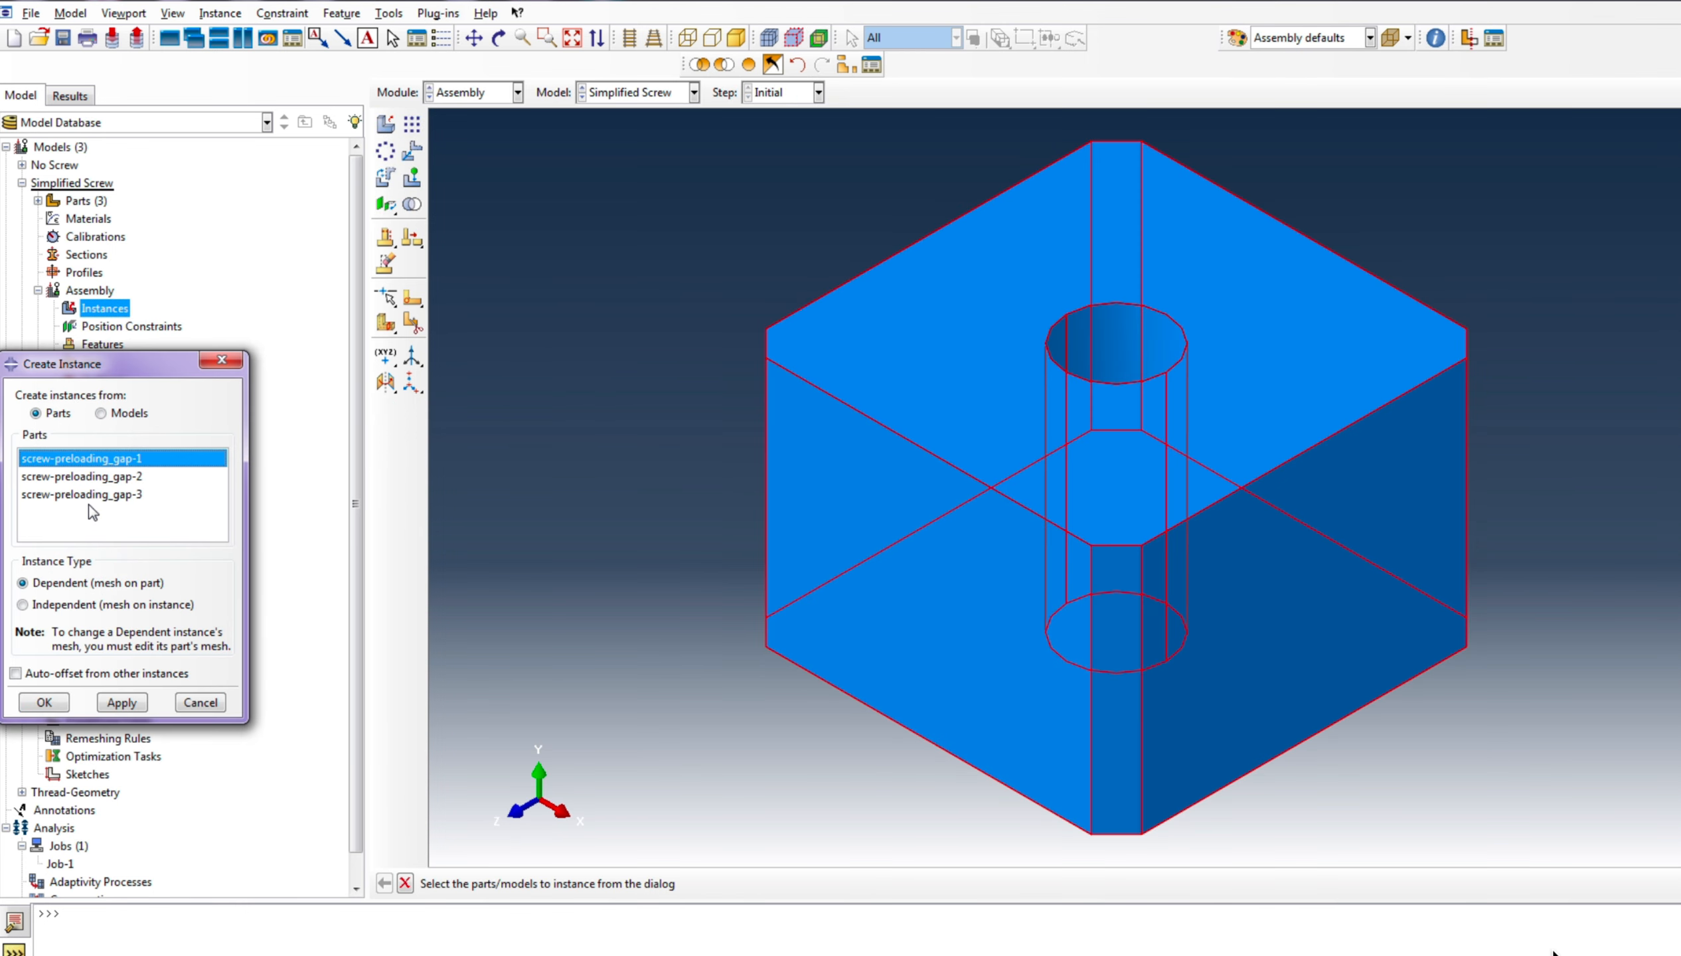
pyautogui.keyDown('shift'); pyautogui.click(88, 496); pyautogui.keyUp('shift')
pyautogui.click(121, 703)
pyautogui.click(59, 707)
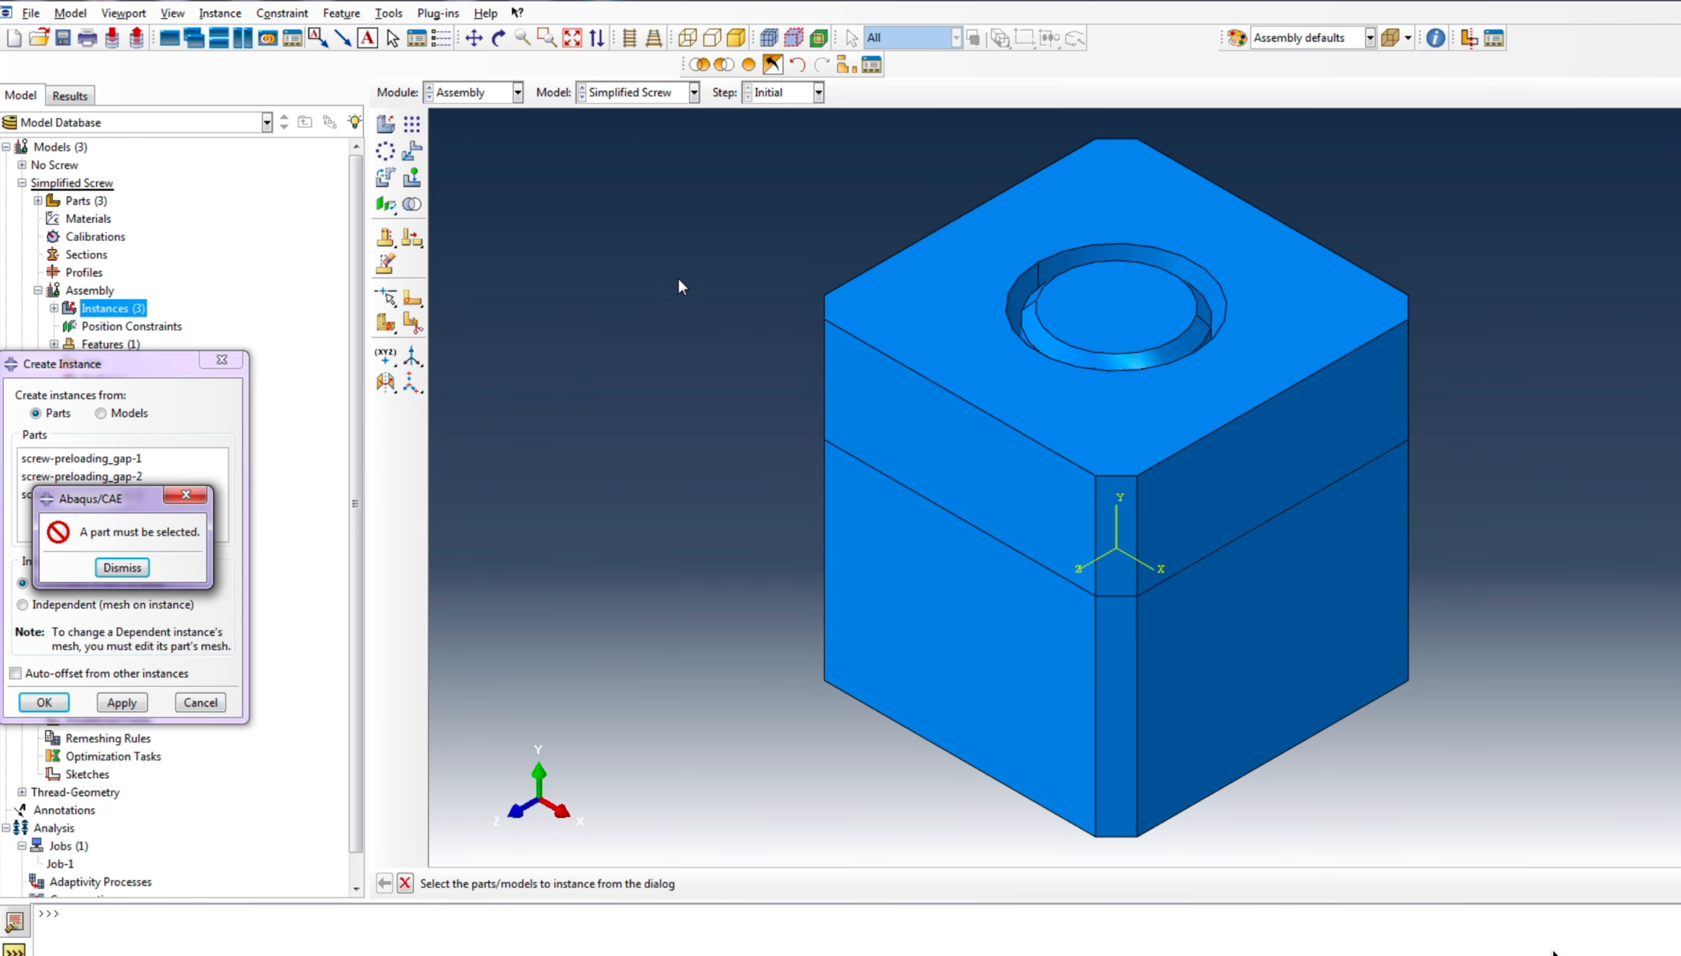
pyautogui.click(122, 572)
pyautogui.click(199, 702)
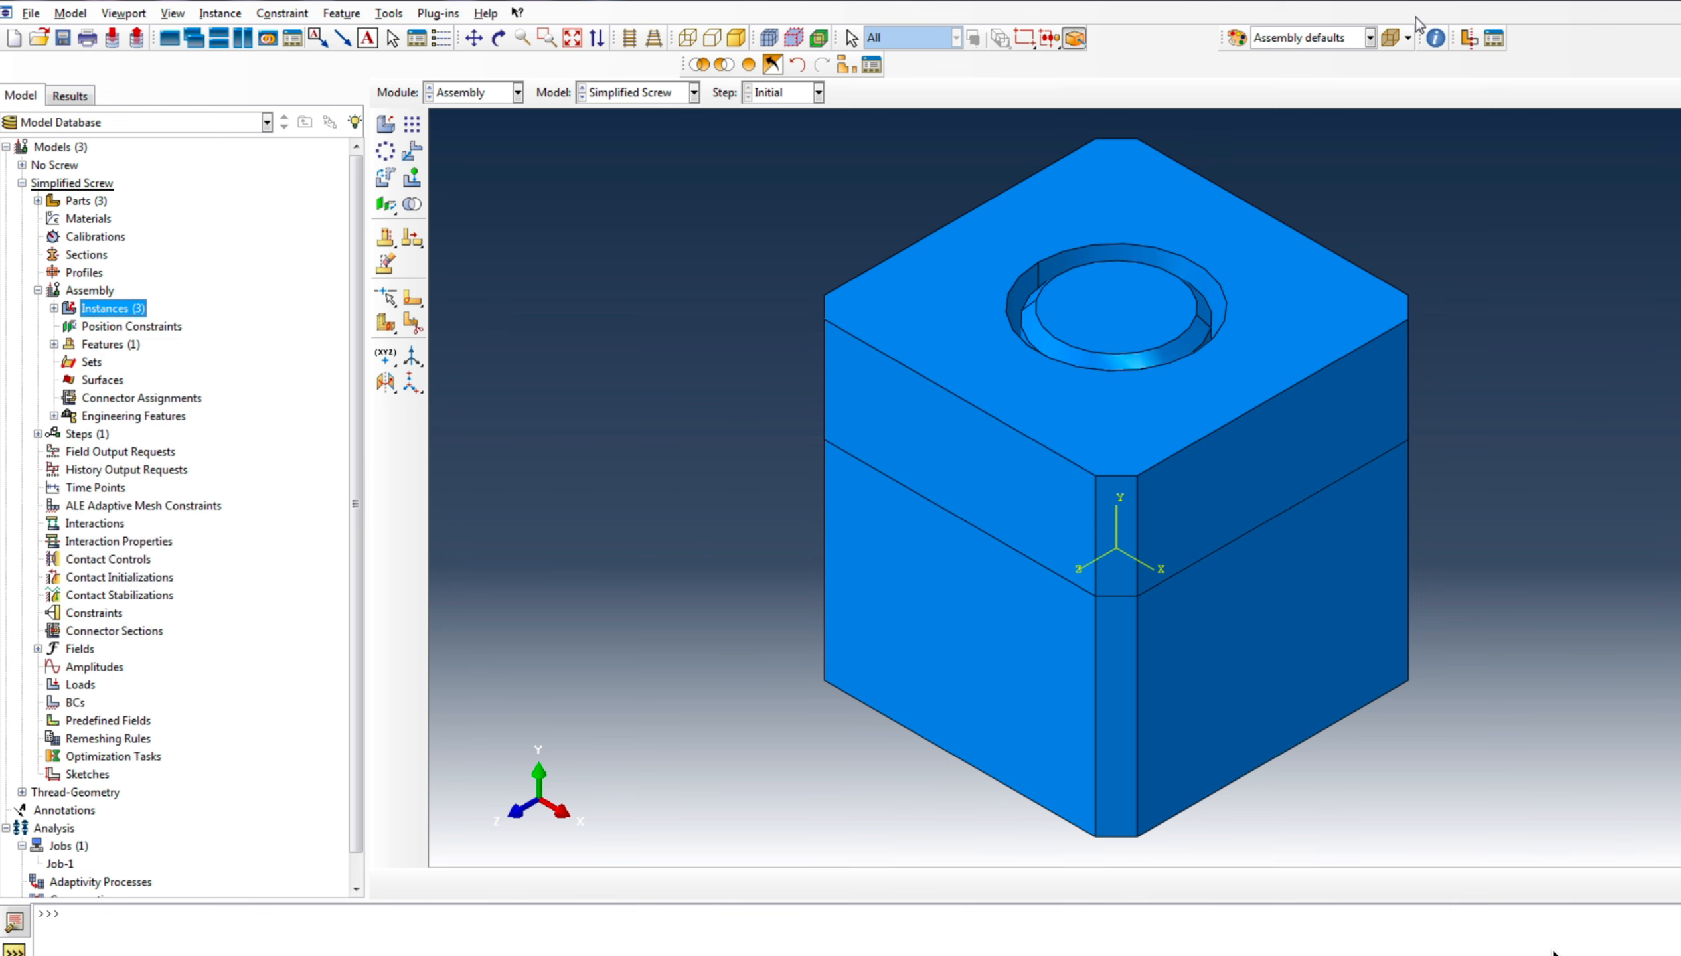
# Cut the assembly open with a view cut and face the sectioned screw and its gap
pyautogui.click(1470, 38)
pyautogui.click(499, 38)
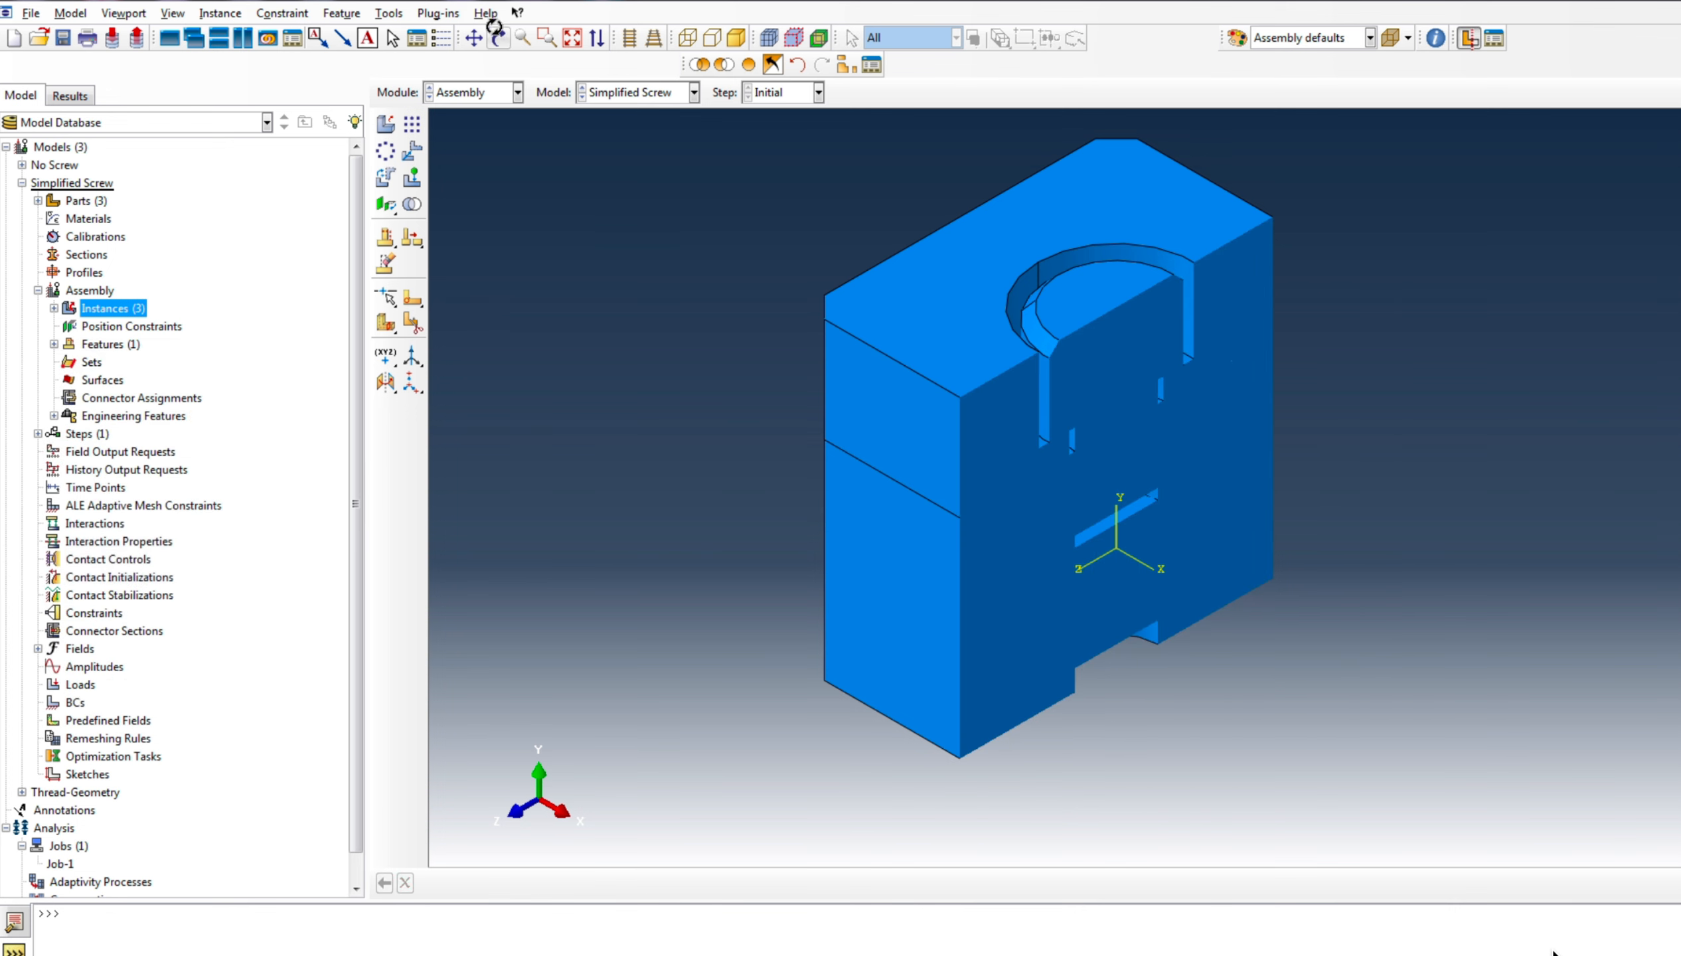
pyautogui.moveTo(900, 280); pyautogui.dragTo(869, 353)
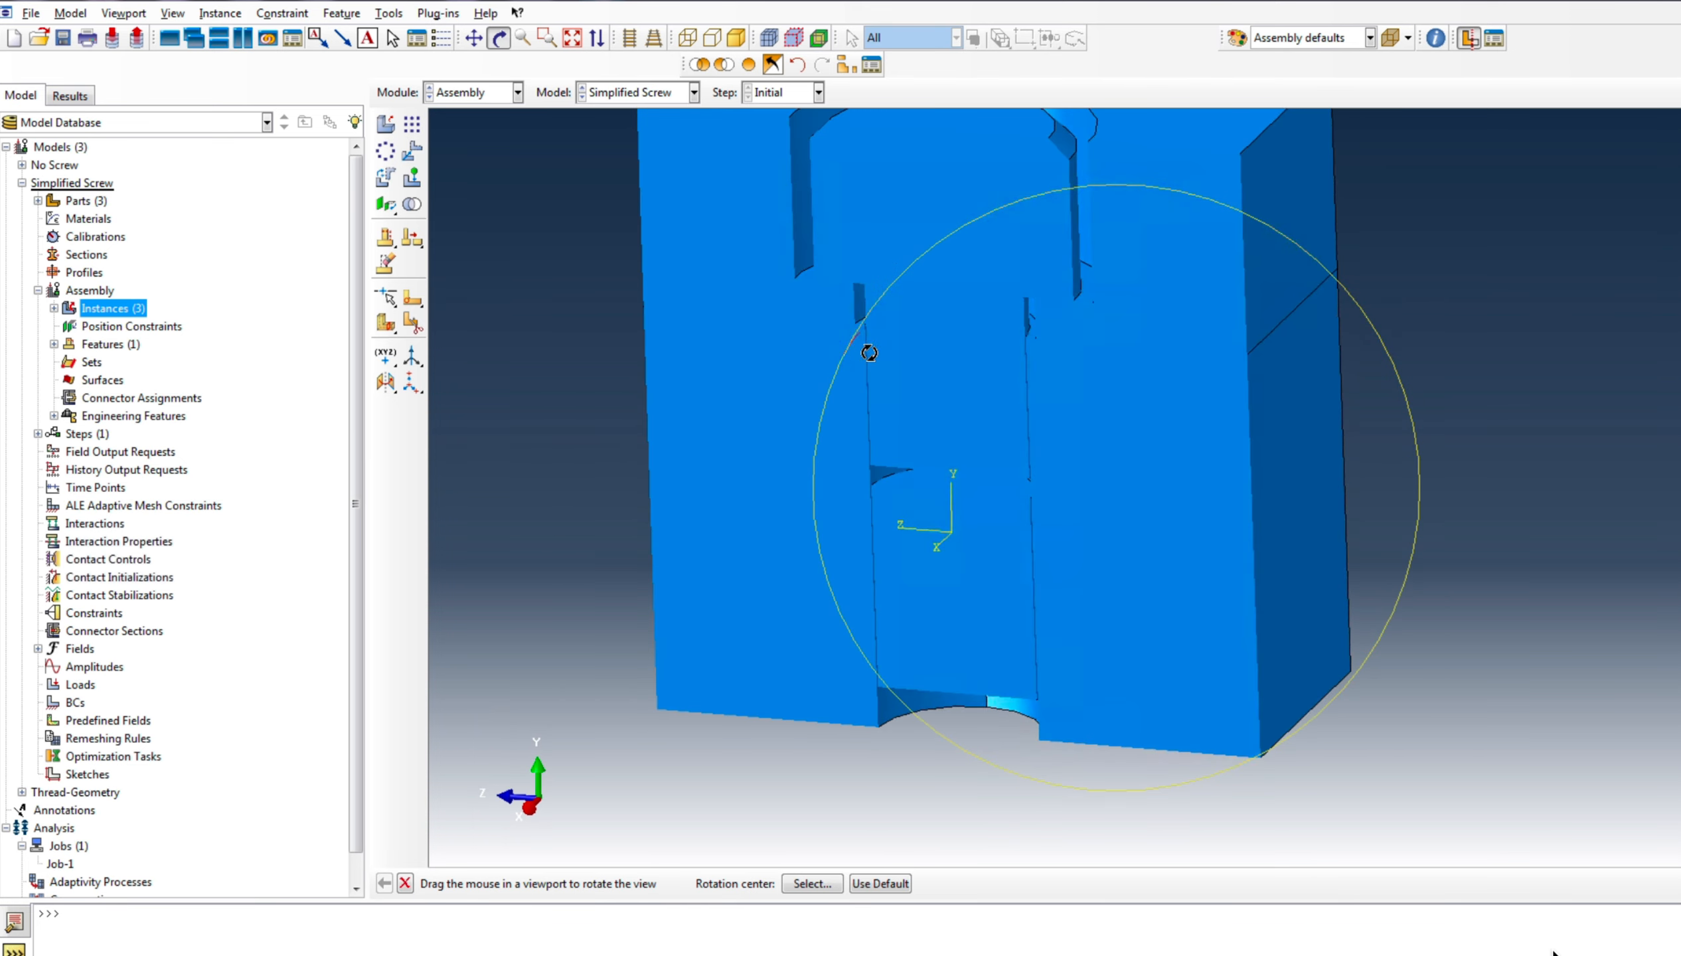
pyautogui.moveTo(1094, 639); pyautogui.dragTo(609, 475)
pyautogui.rightClick(609, 476)
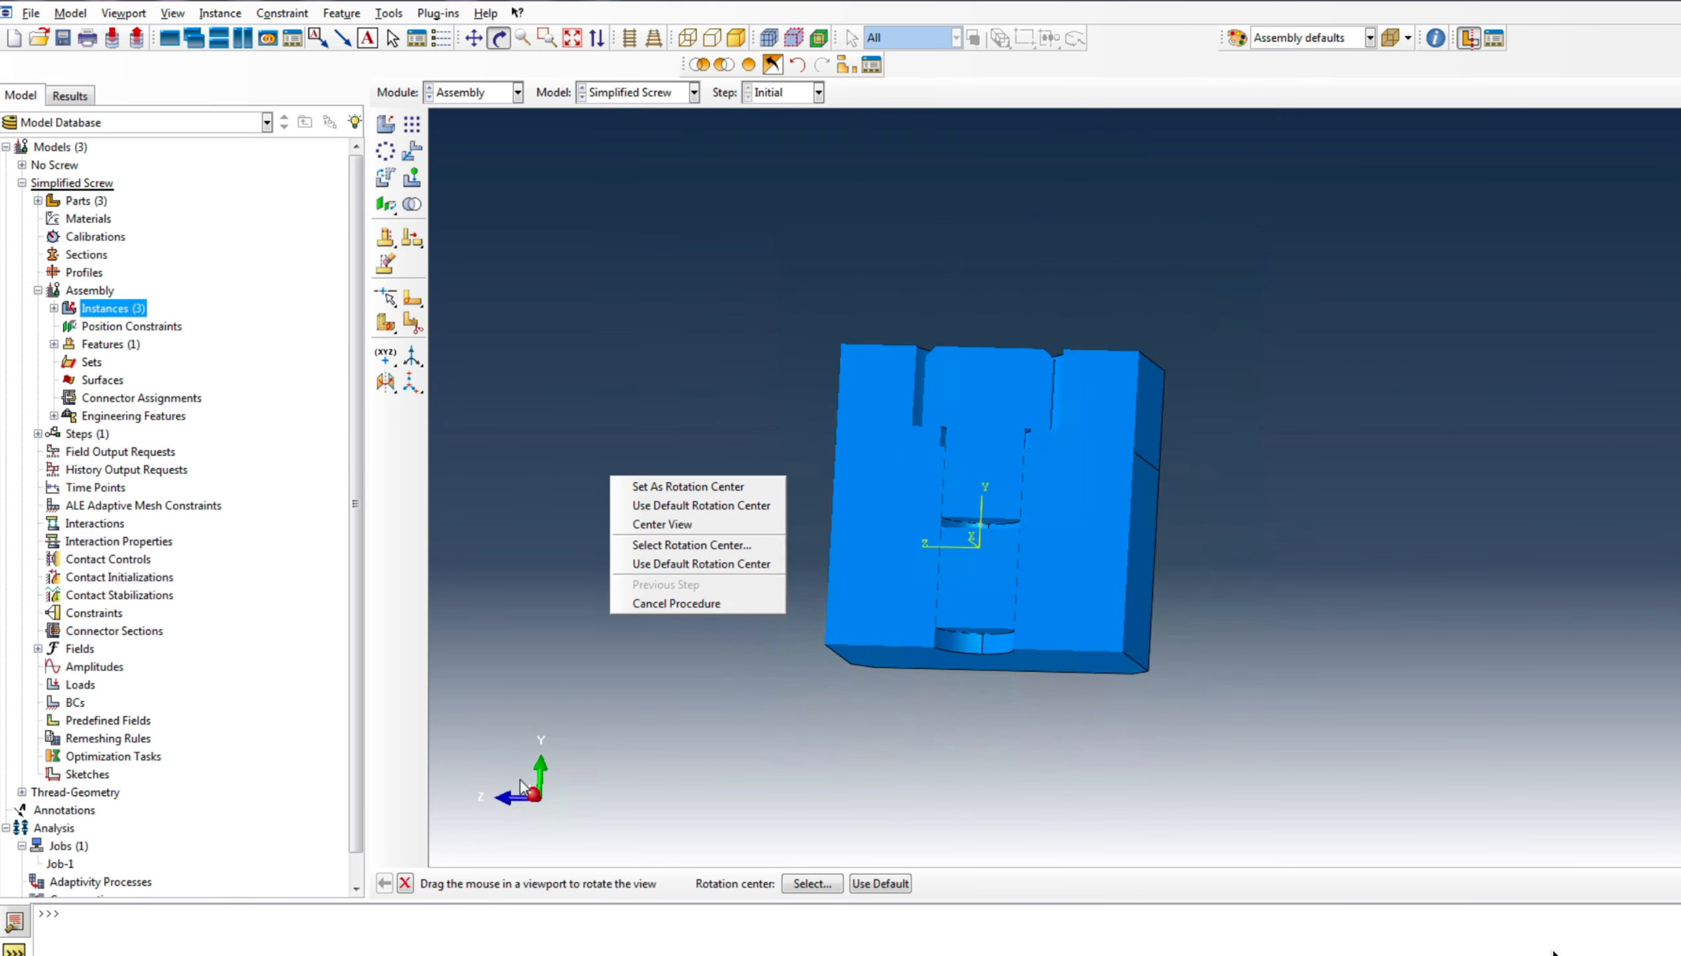
pyautogui.press('Escape')
pyautogui.scroll(2, 1014, 678)
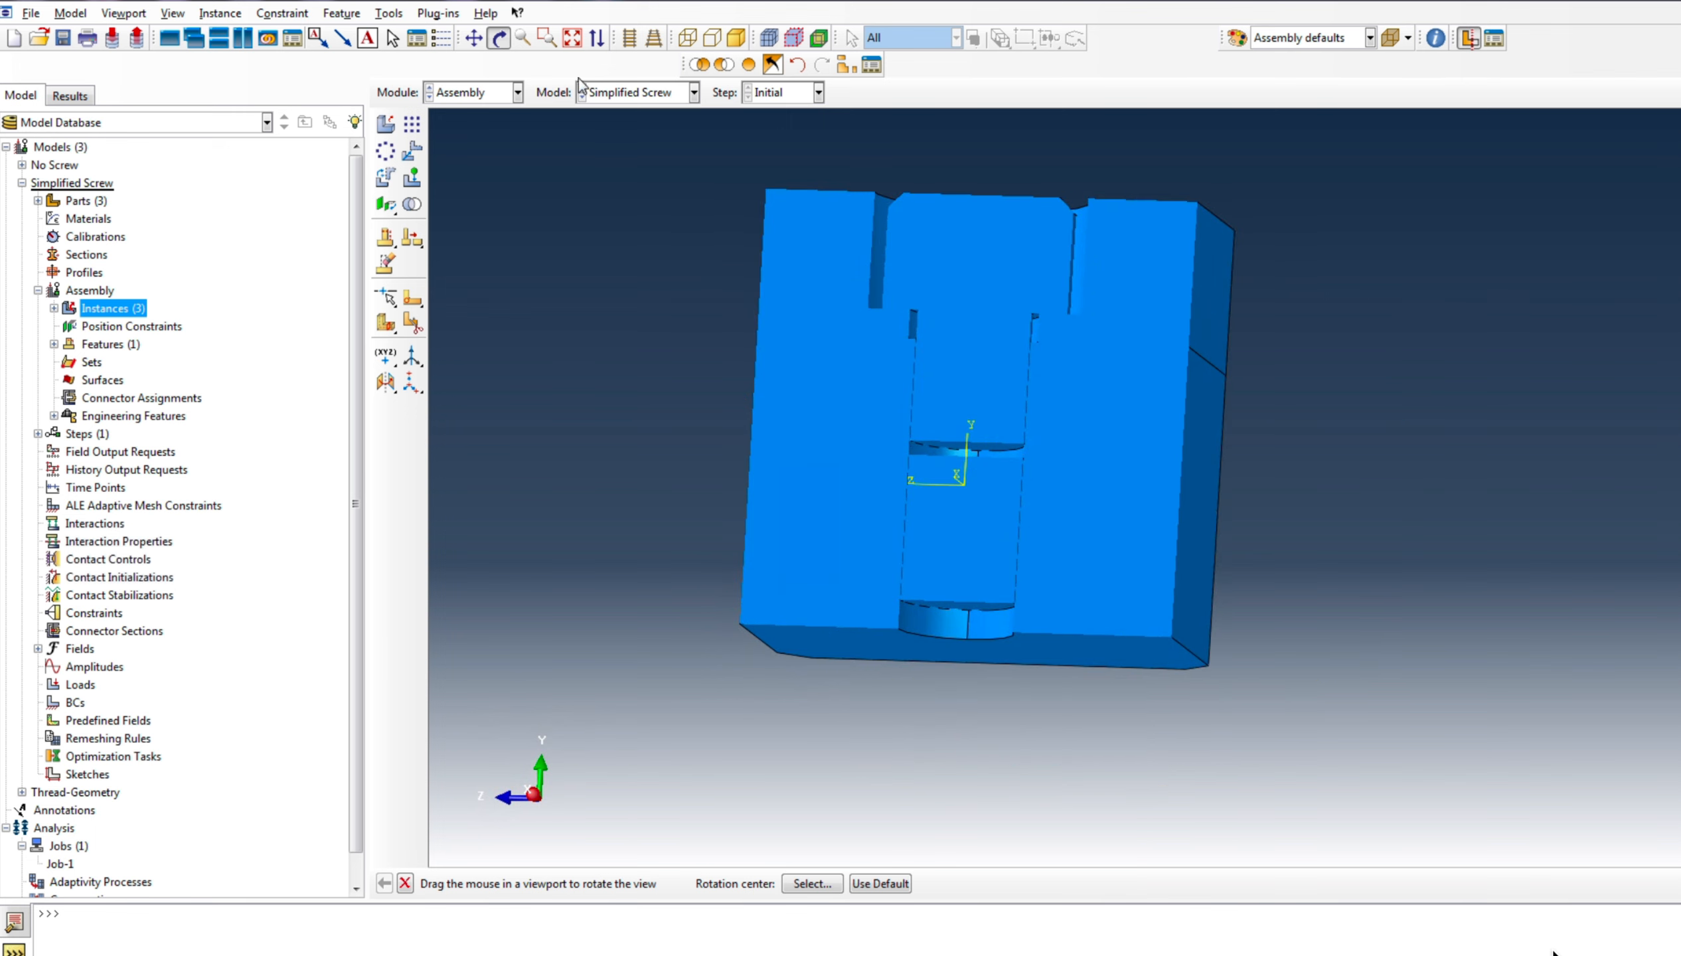
# Create a reference point at the centre of the lower face of the gap in the screw shank
pyautogui.click(389, 13)
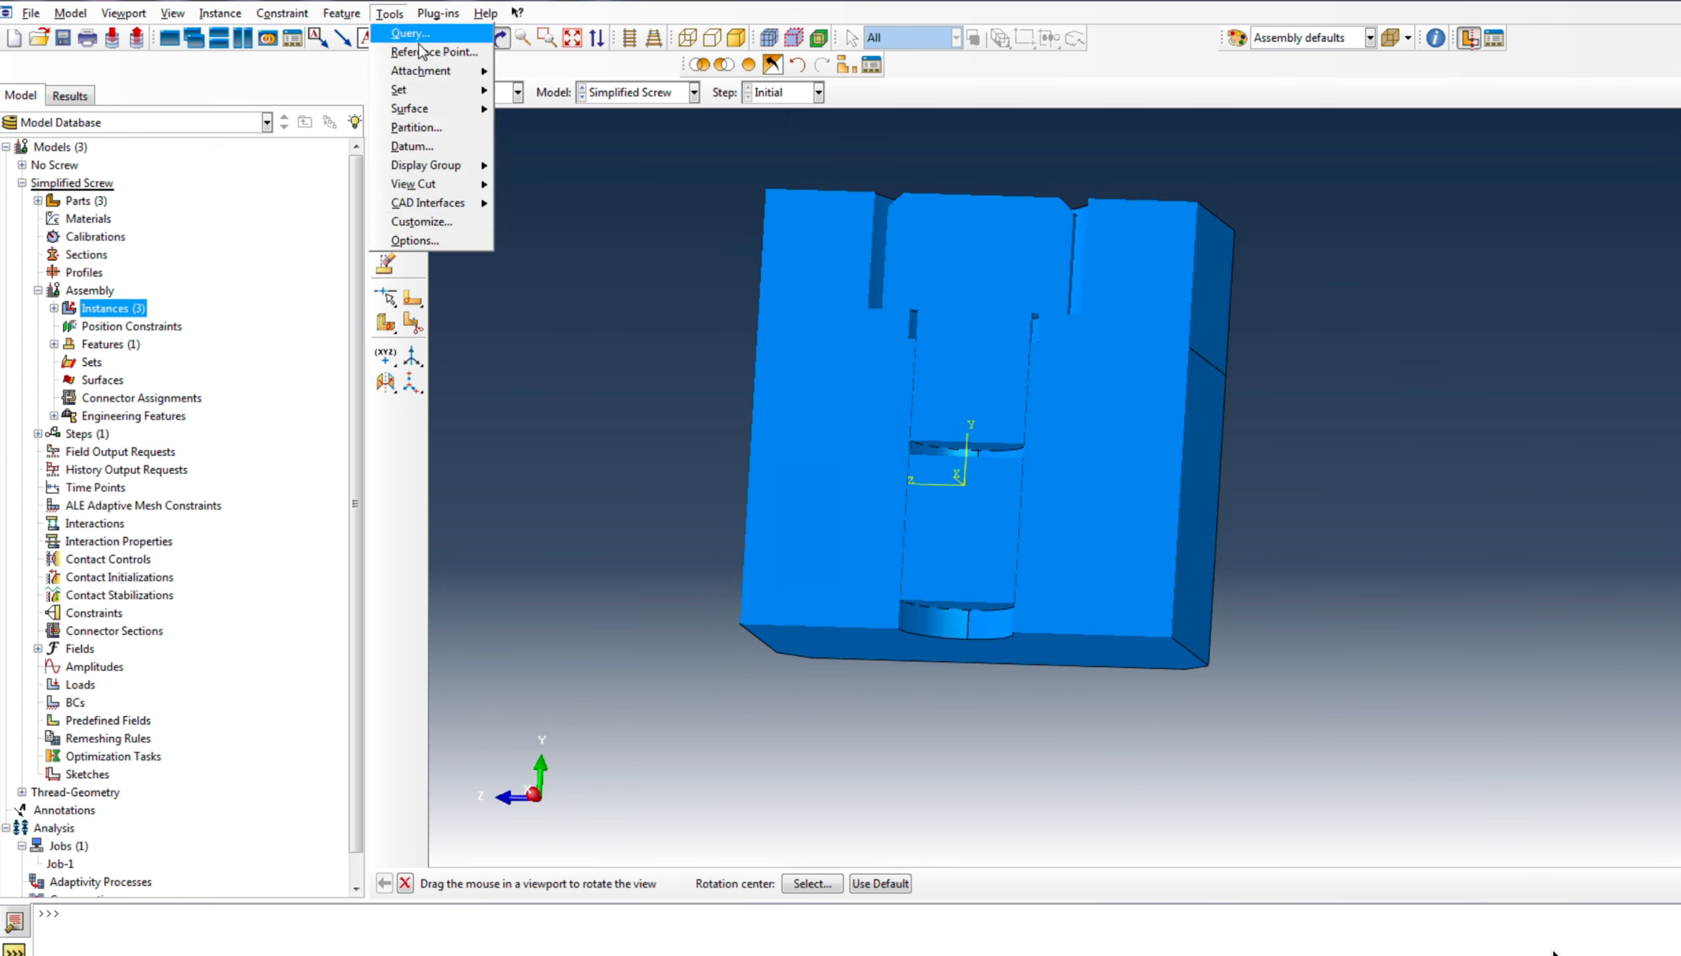
pyautogui.click(409, 33)
pyautogui.scroll(5, 1023, 329)
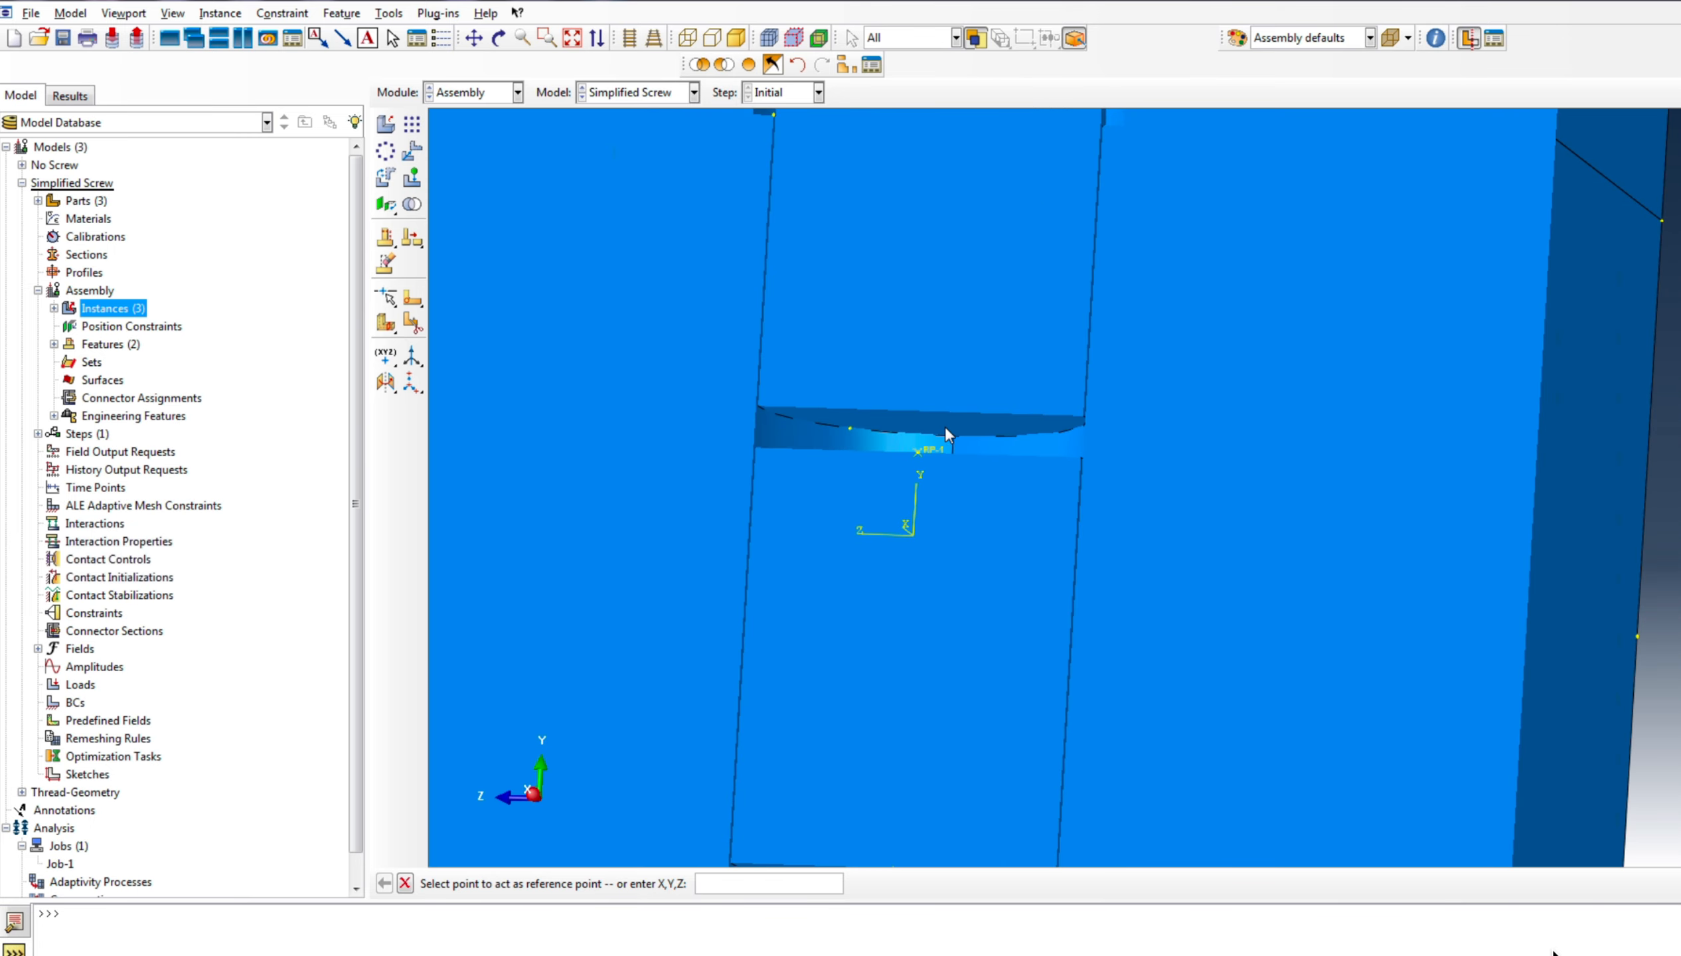
# Create a second reference point at the centre of the upper face of the screw gap
pyautogui.scroll(-2, 949, 435)
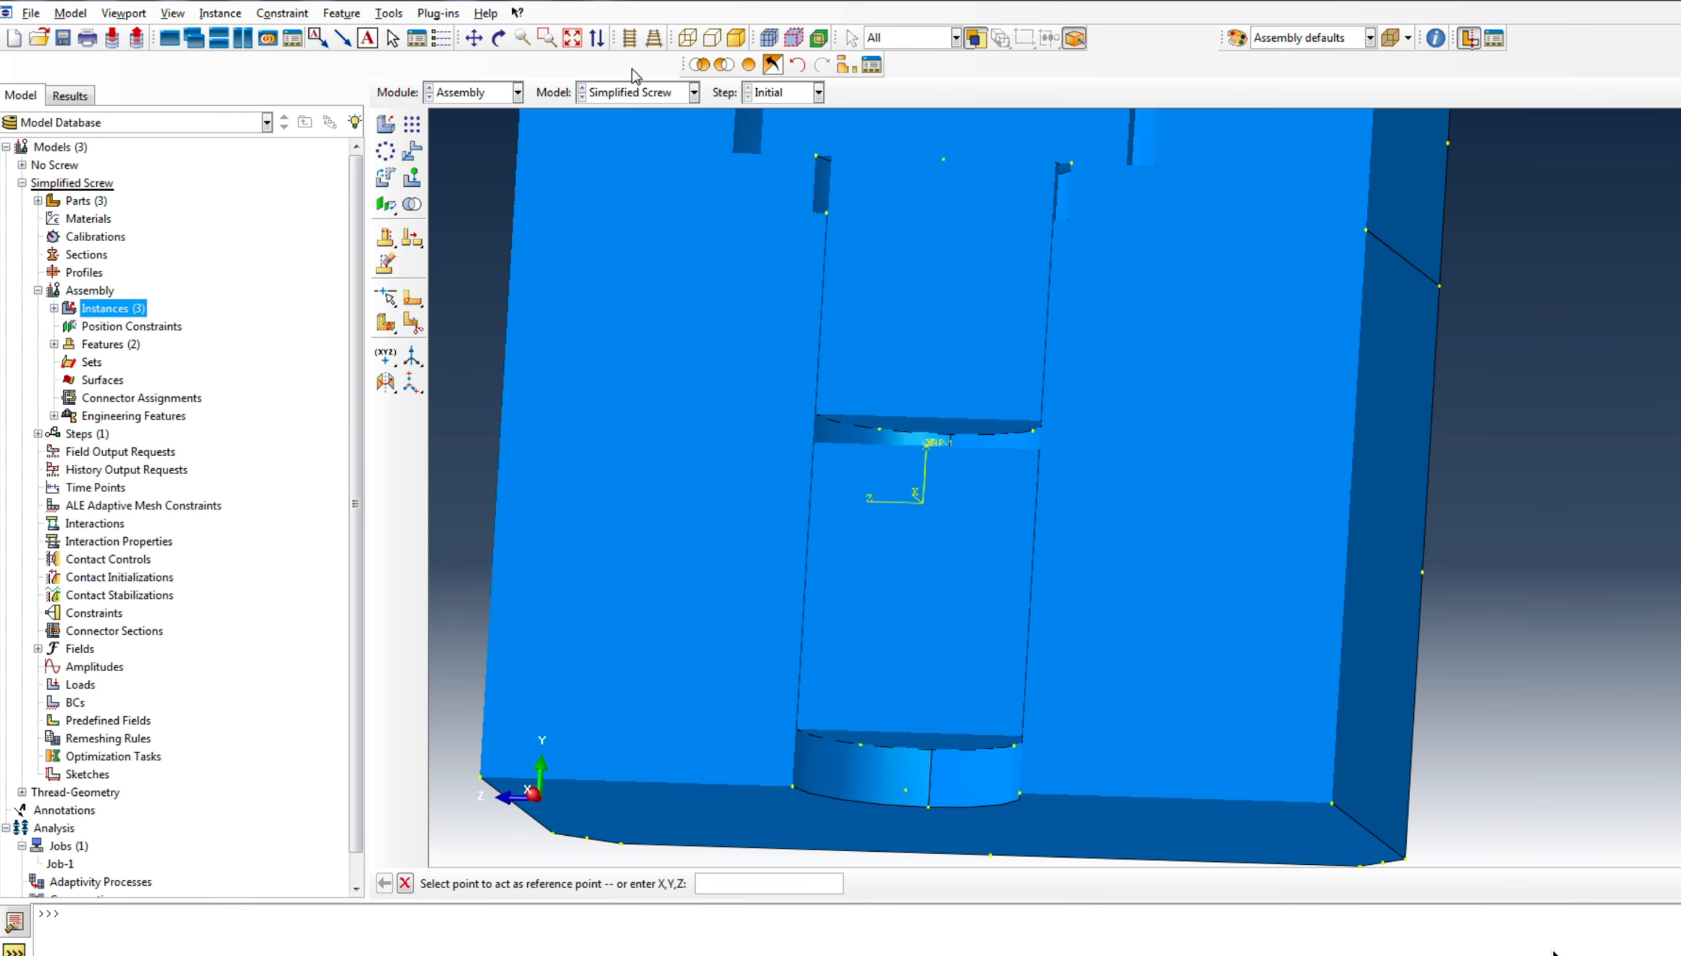
pyautogui.click(499, 38)
pyautogui.moveTo(927, 547); pyautogui.dragTo(869, 644)
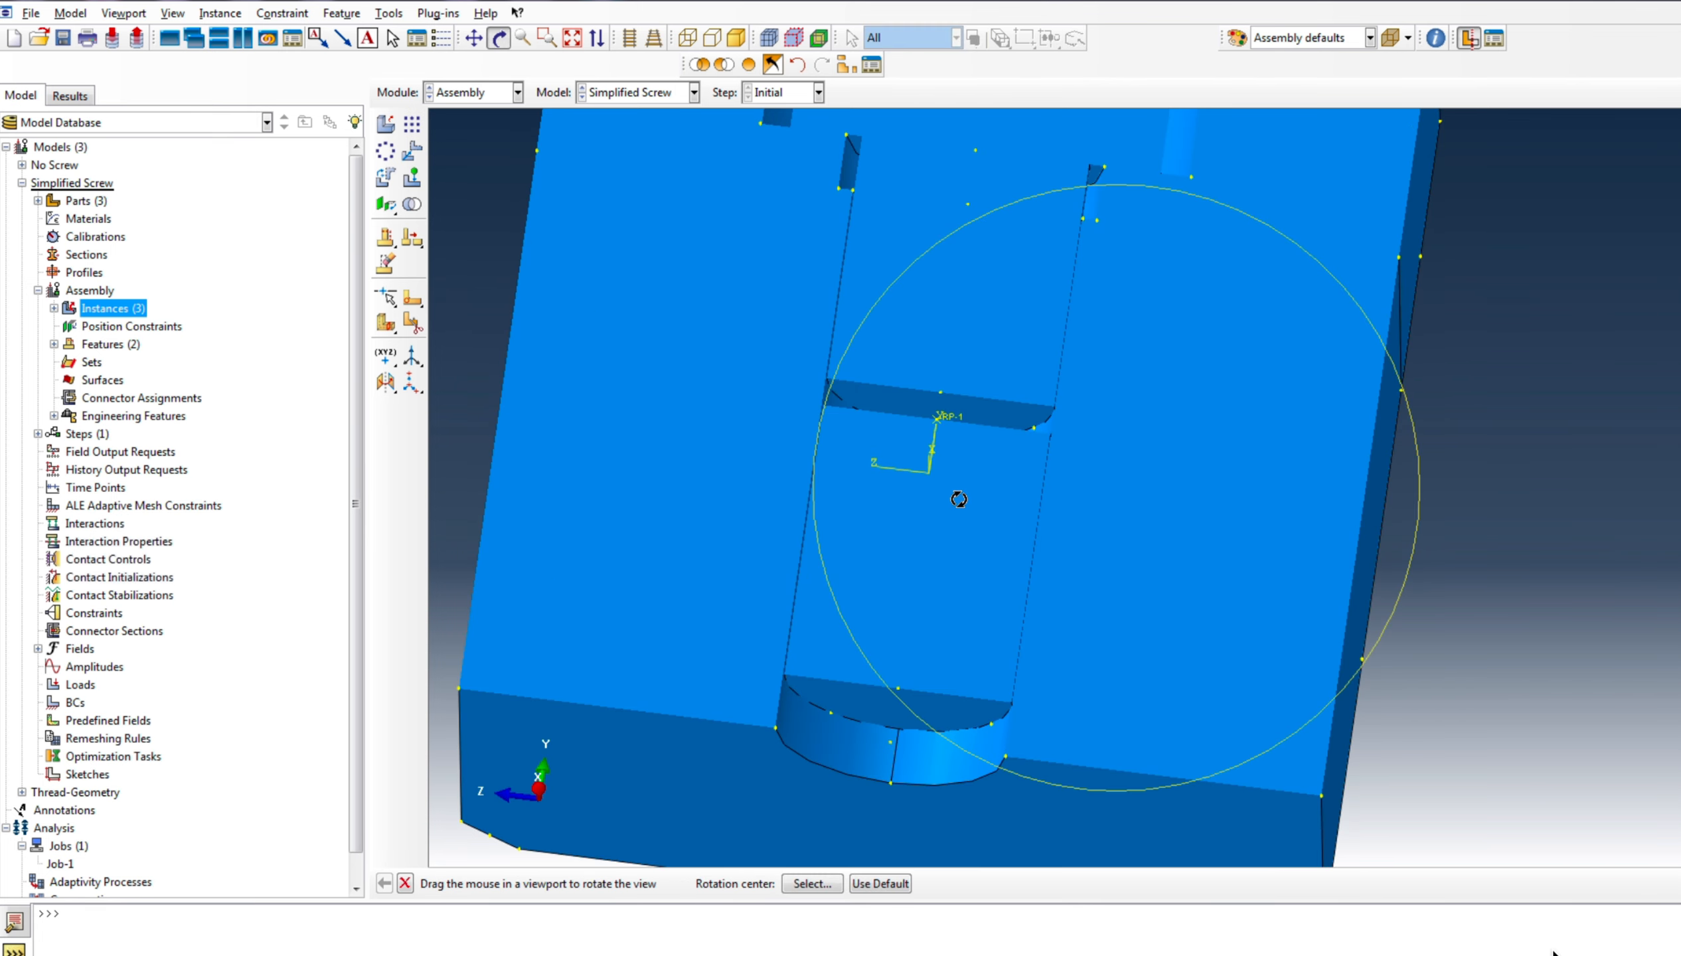
pyautogui.rightClick(959, 499)
pyautogui.click(865, 531)
pyautogui.click(405, 884)
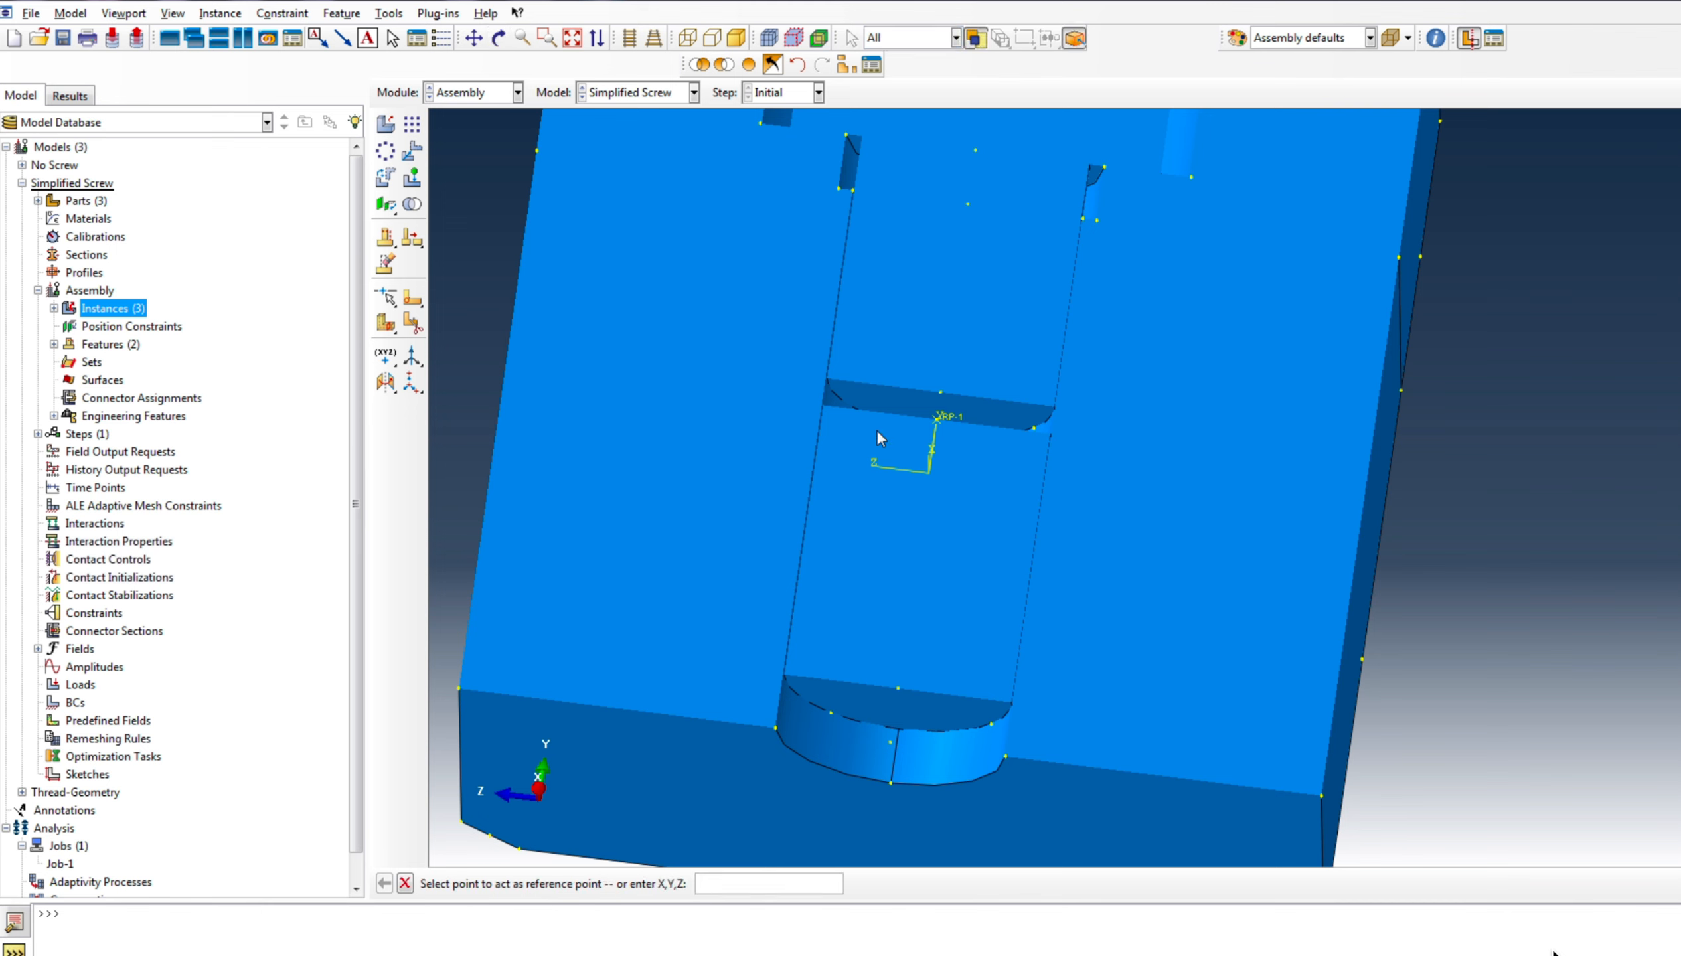
pyautogui.click(941, 392)
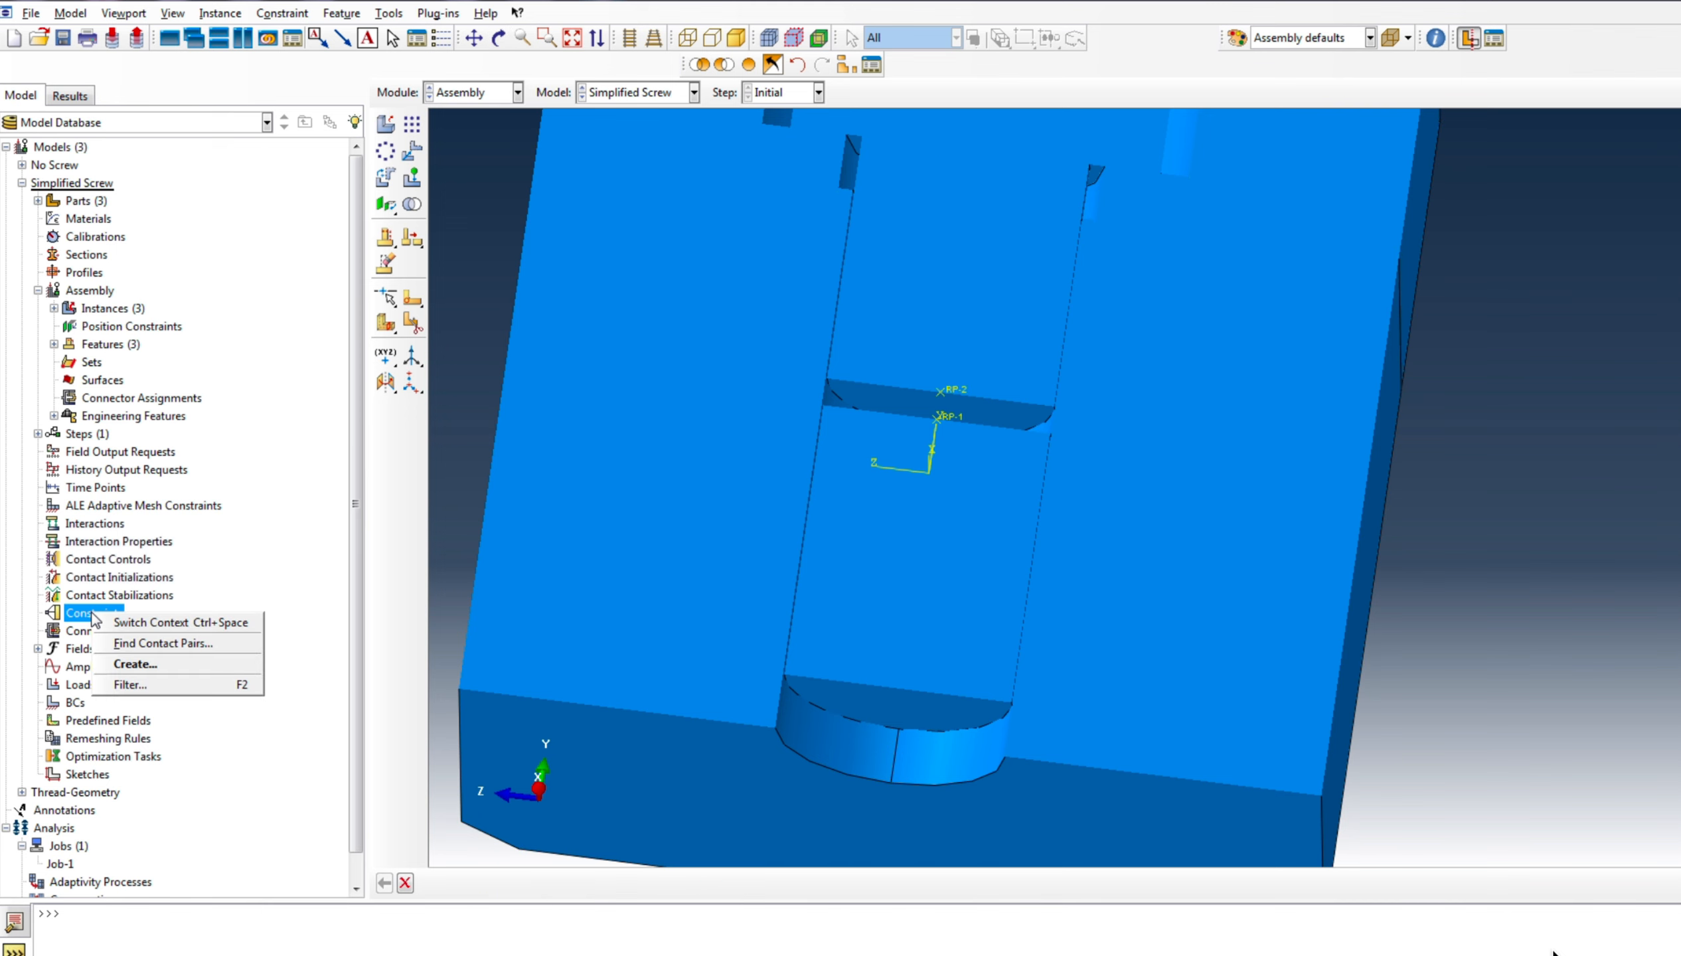
# Create a coupling constraint with RP-2 as control point and the upper gap face of the screw as surface
pyautogui.click(150, 663)
pyautogui.click(41, 450)
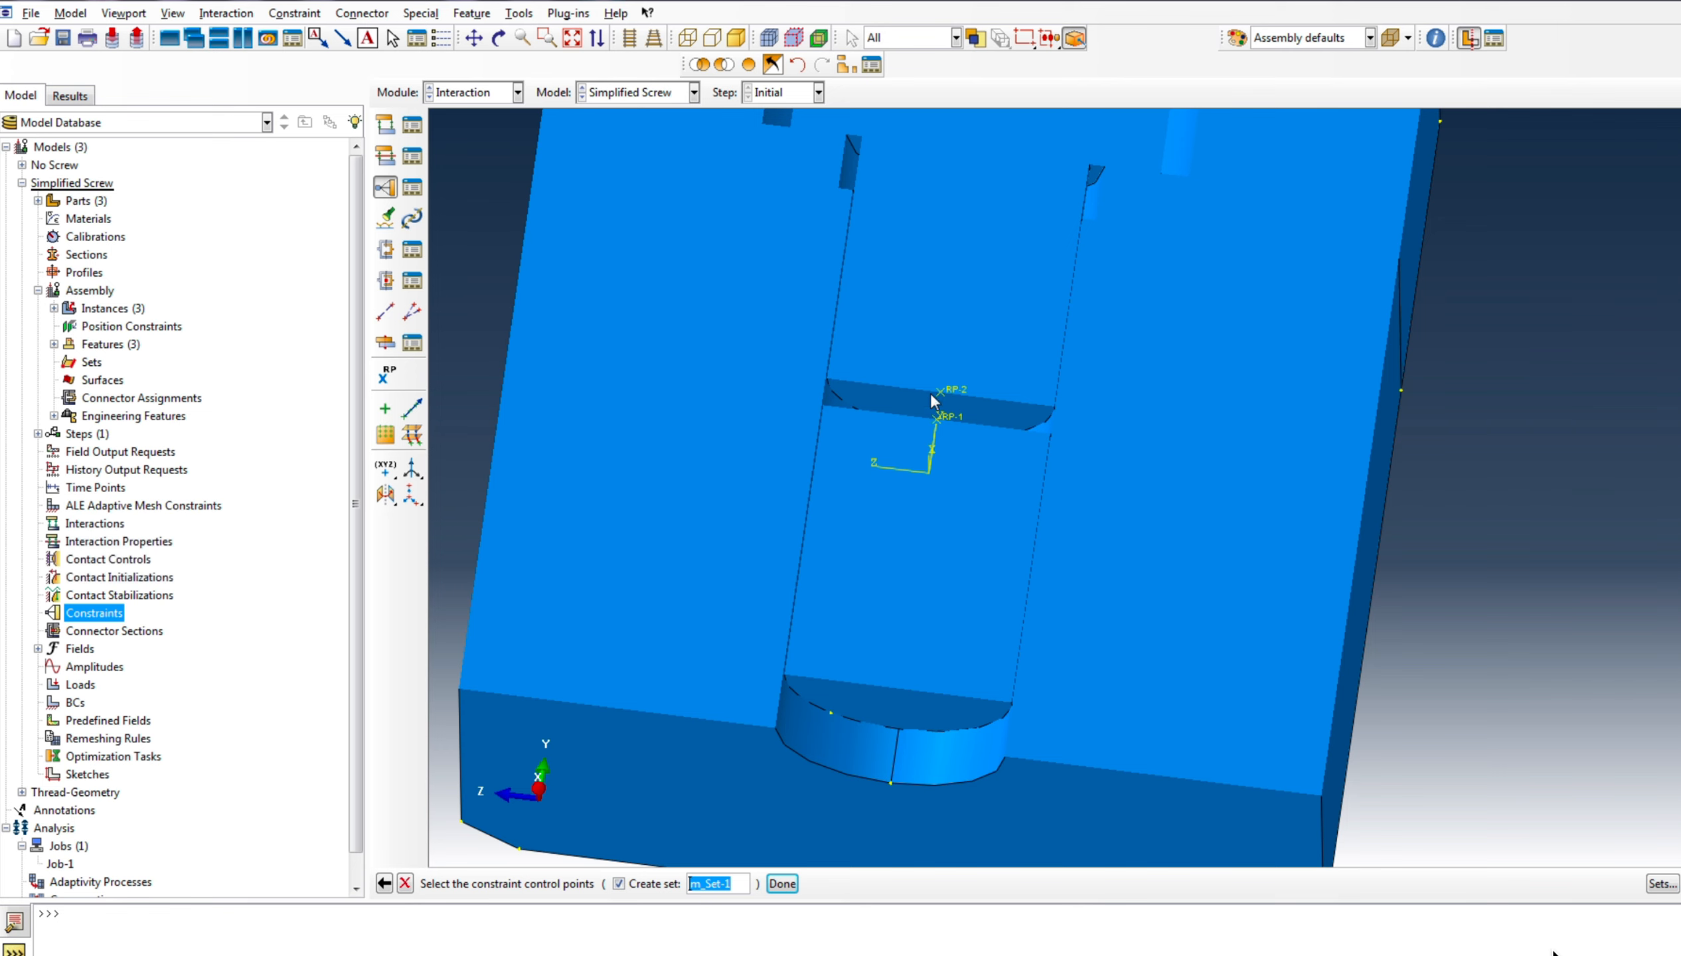
pyautogui.click(782, 884)
pyautogui.click(625, 884)
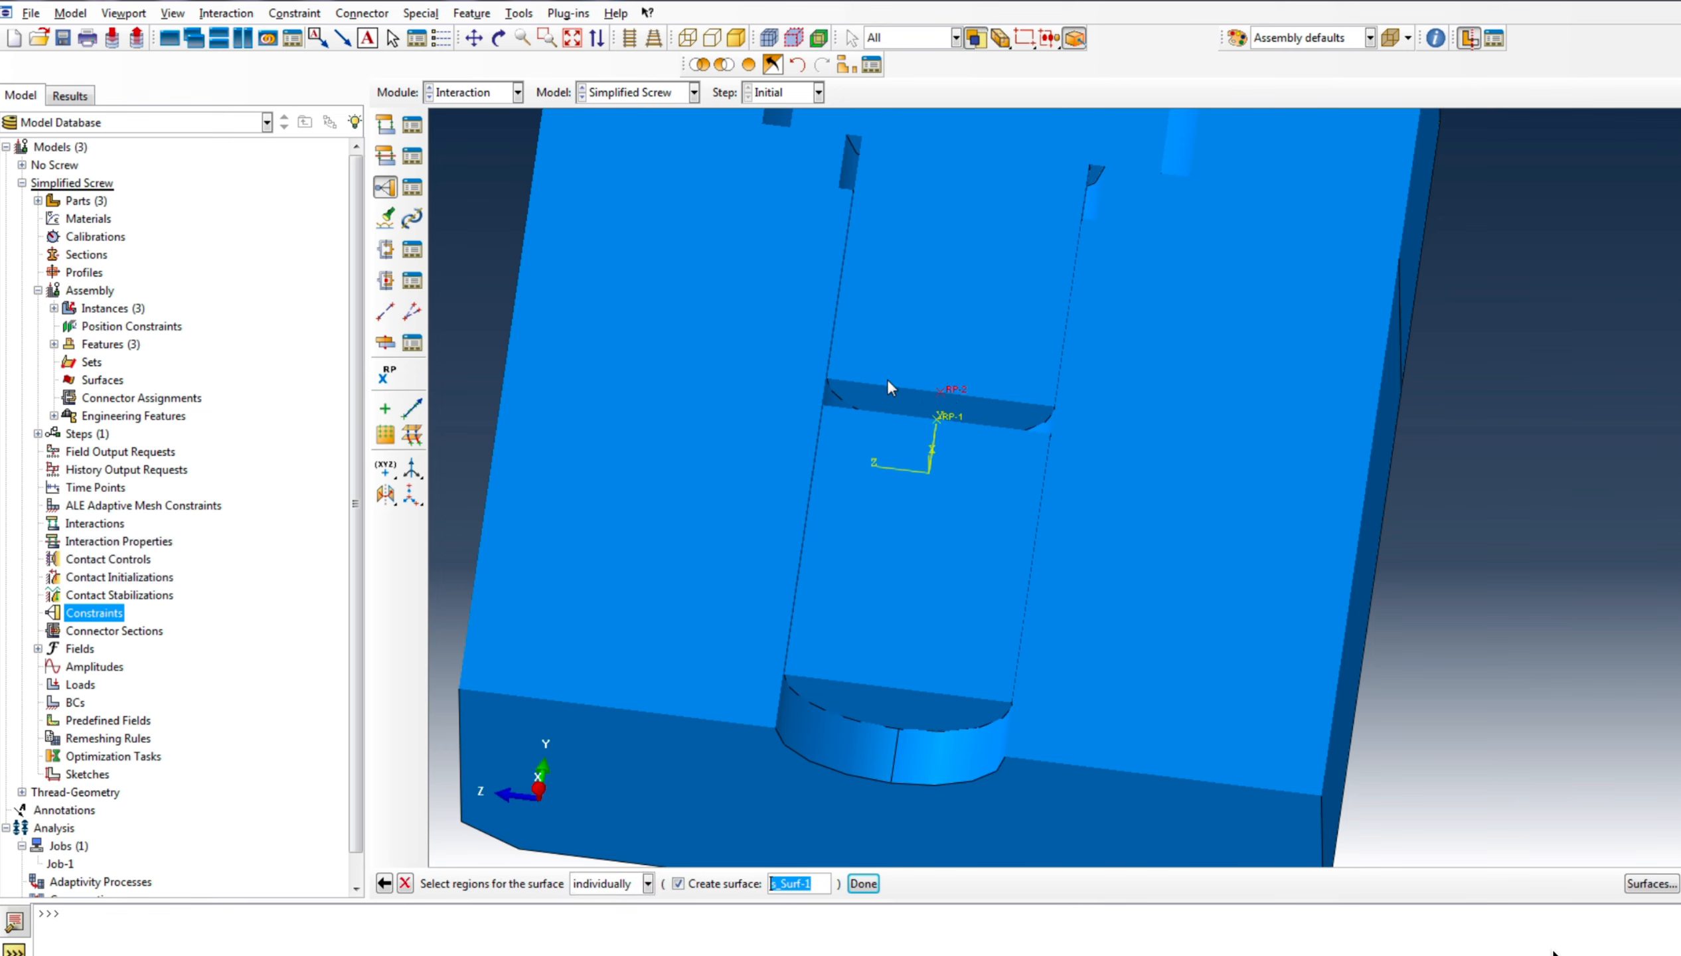
pyautogui.click(905, 399)
pyautogui.click(863, 884)
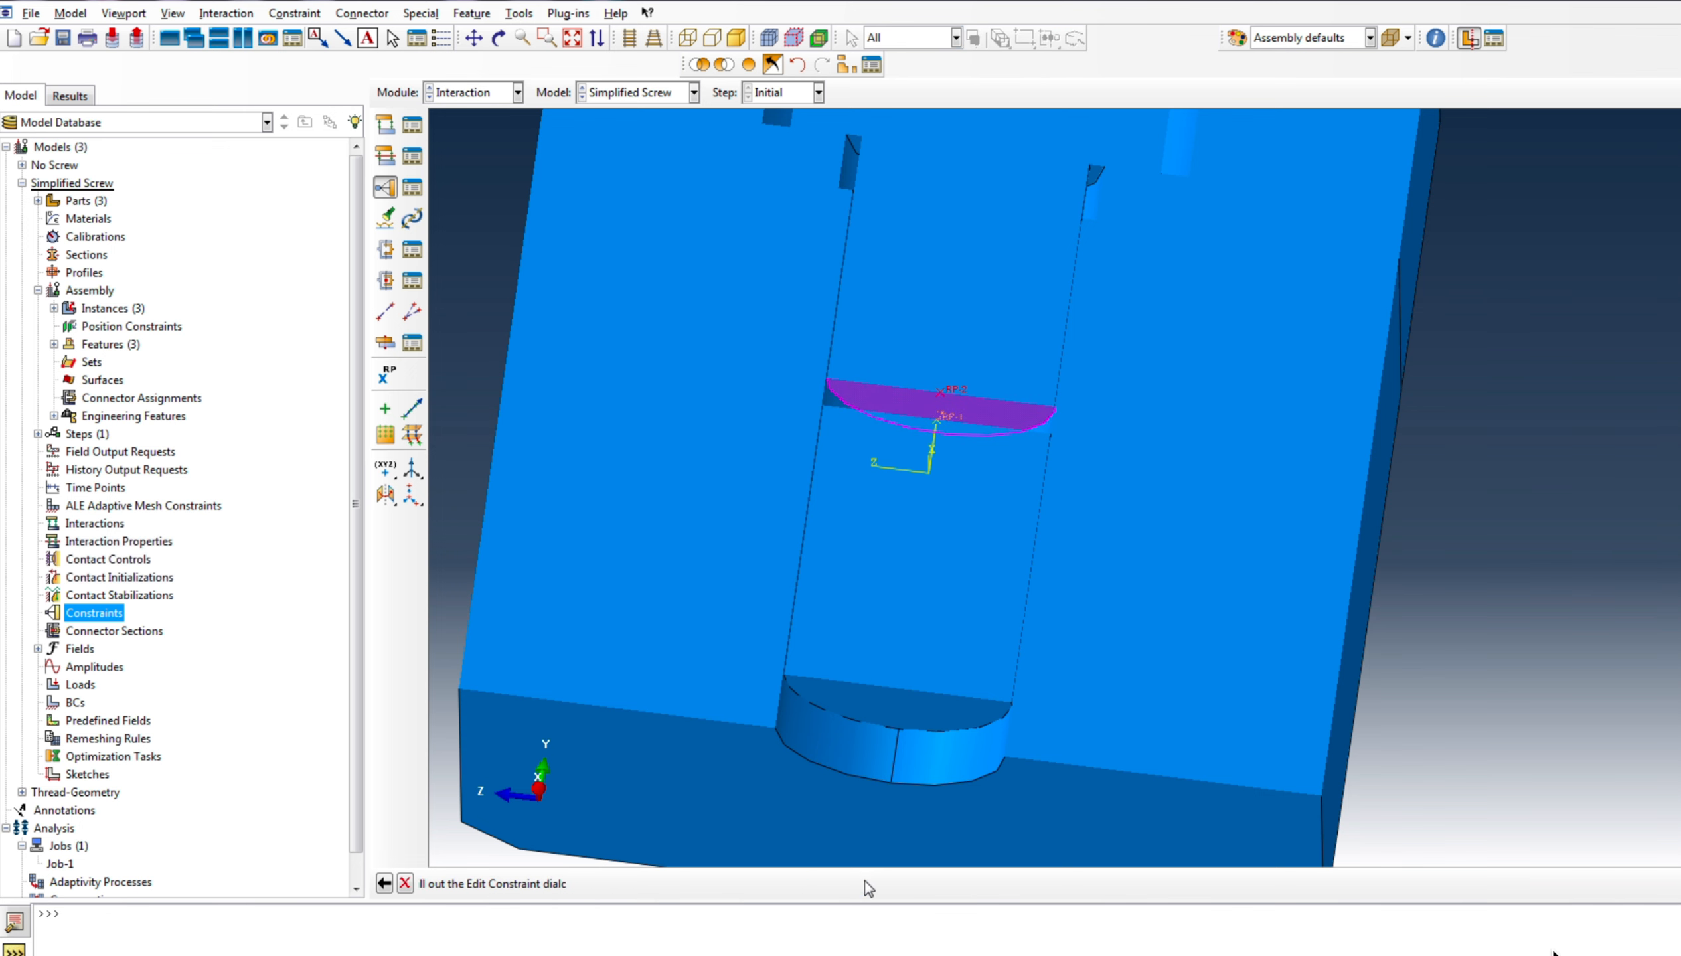
pyautogui.click(1543, 582)
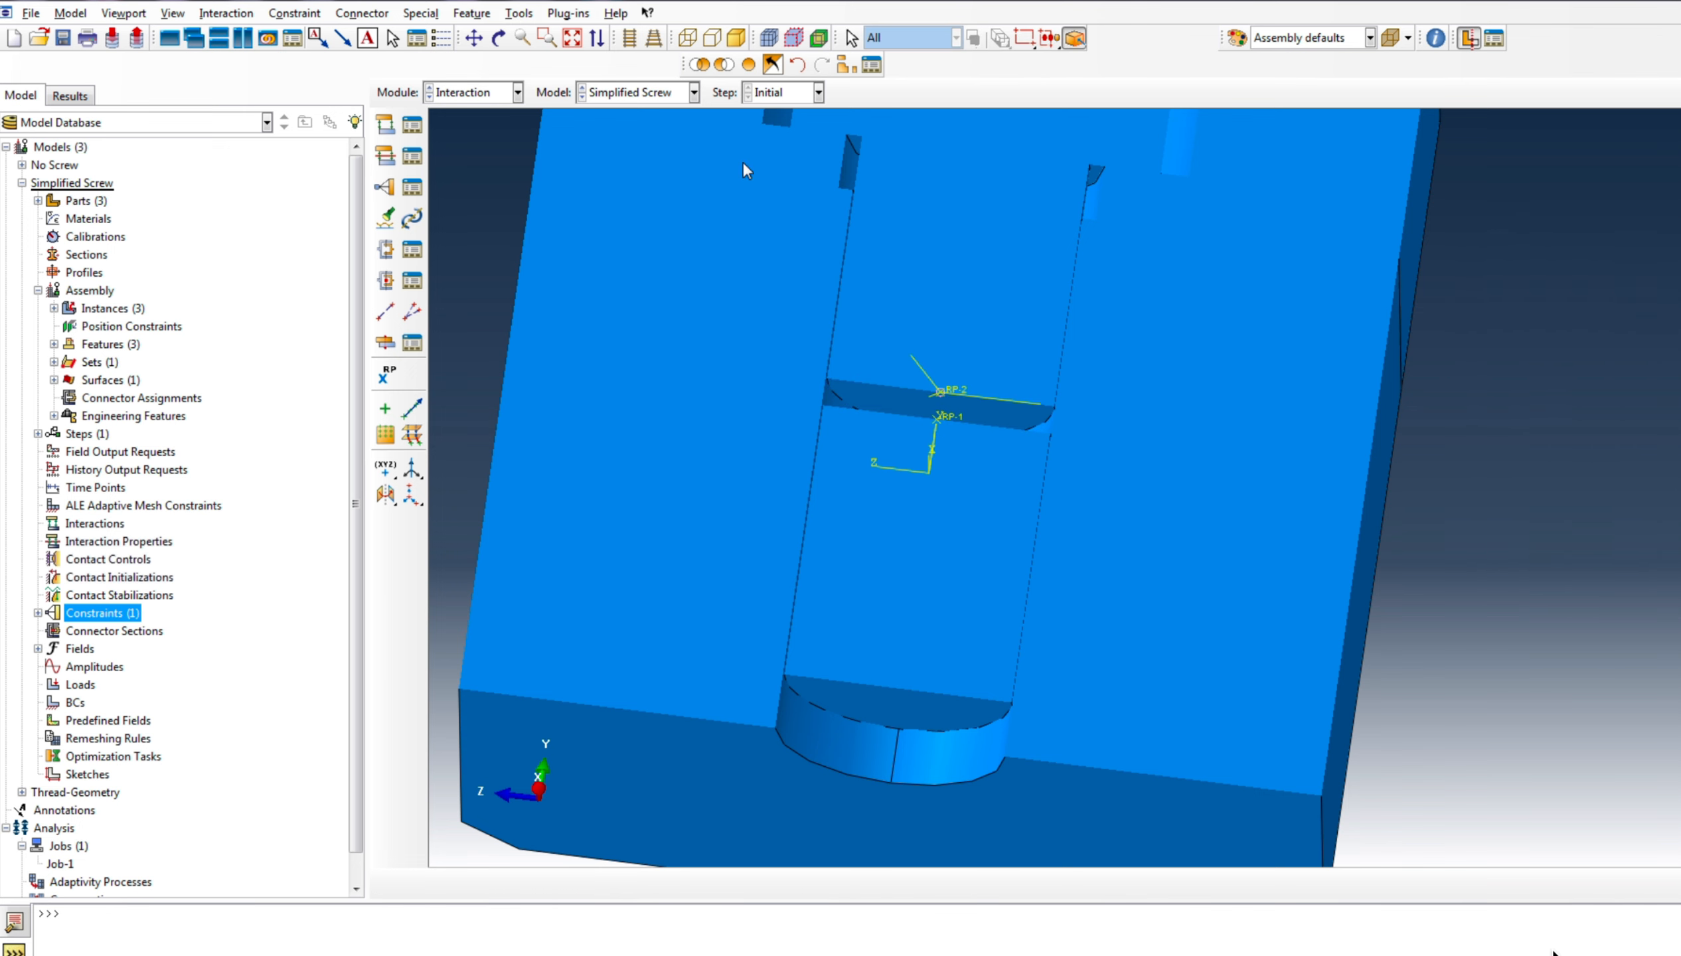
# Create a kinematic coupling constraint with RP-1 as control point and the lower gap face of the screw as surface
pyautogui.click(498, 38)
pyautogui.moveTo(698, 213); pyautogui.dragTo(1129, 581)
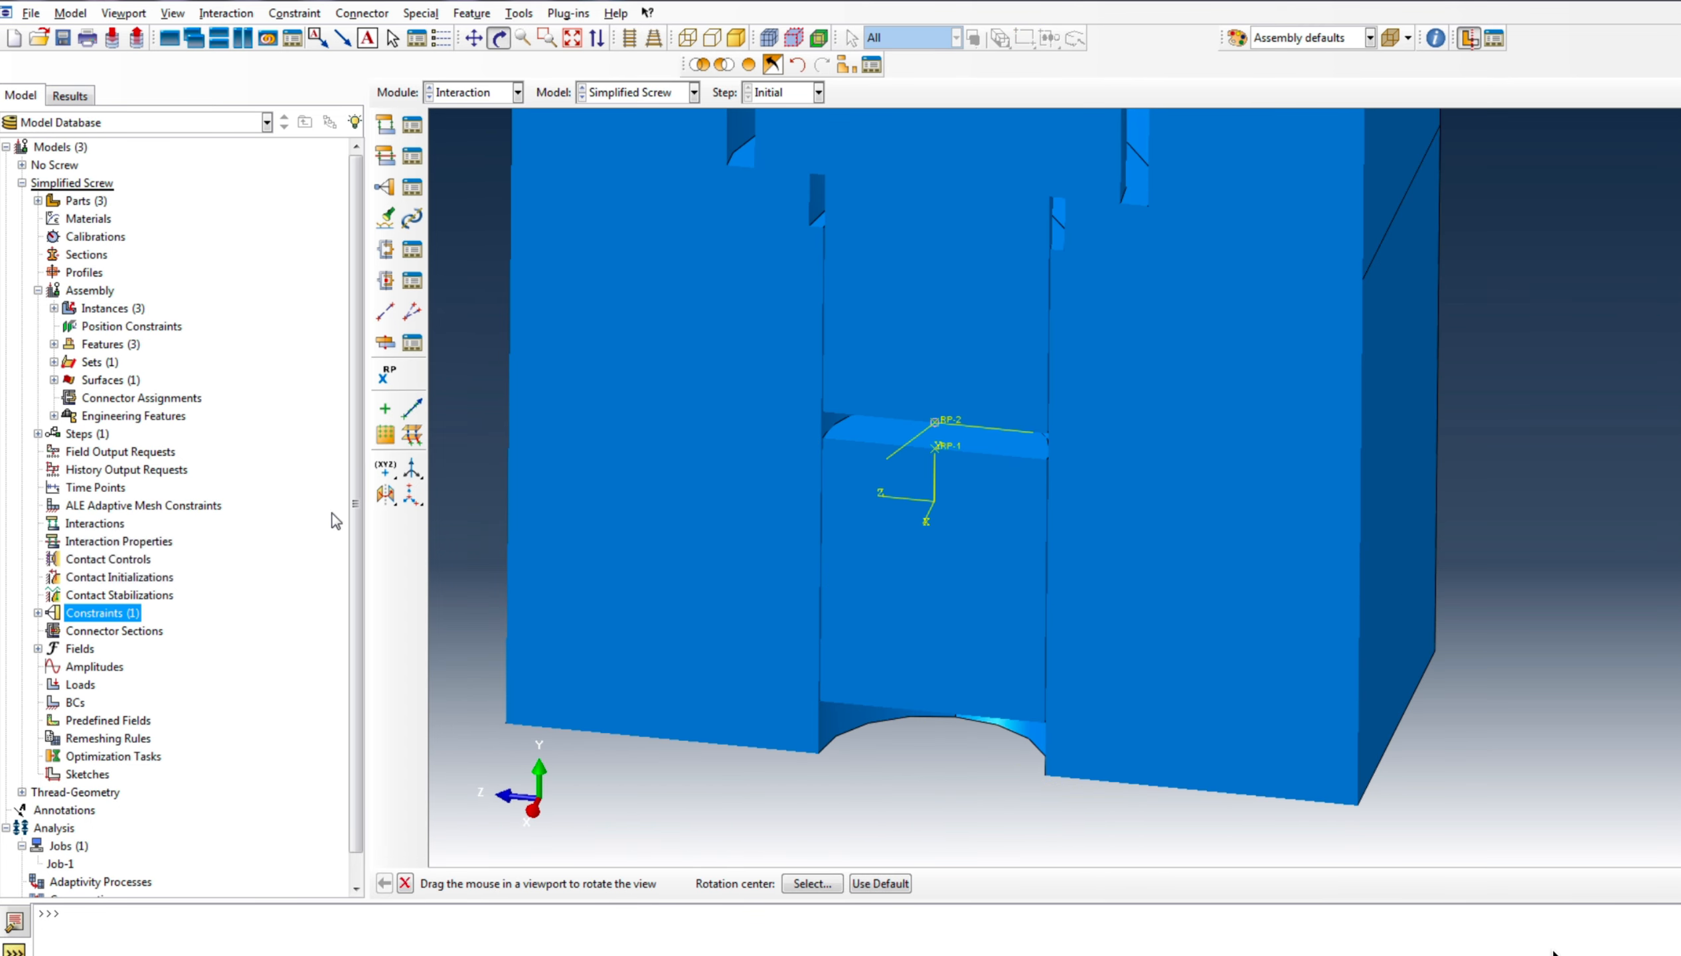
pyautogui.rightClick(582, 425)
pyautogui.click(38, 613)
pyautogui.click(38, 613)
pyautogui.rightClick(120, 615)
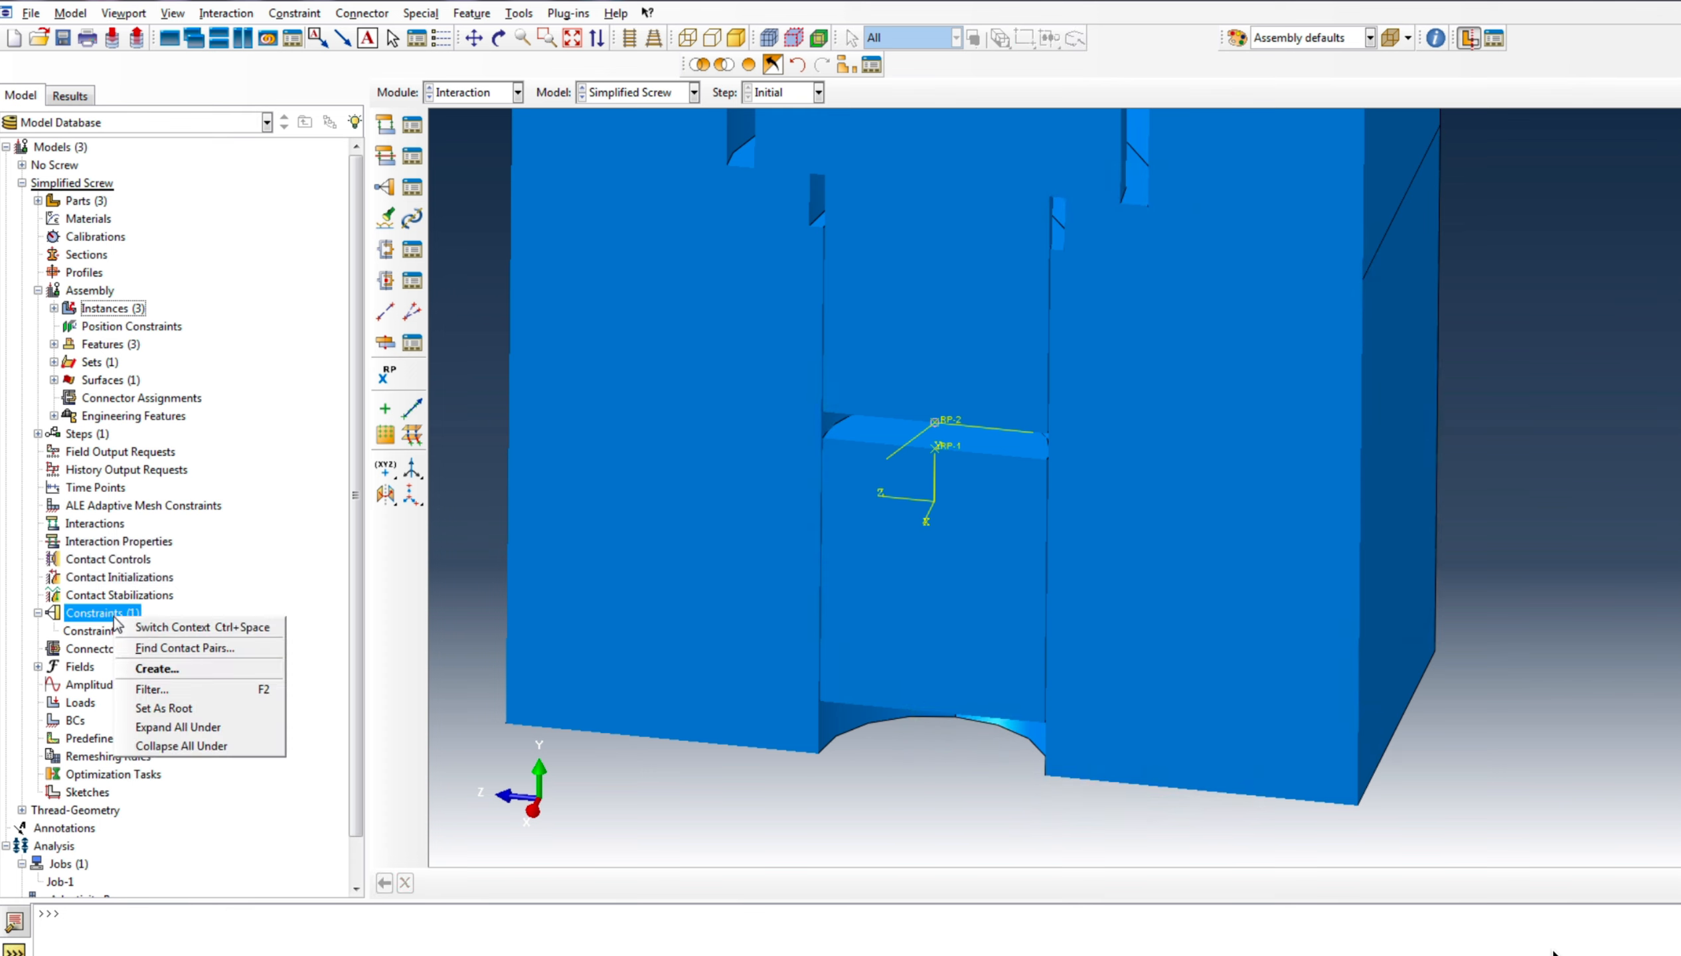
pyautogui.click(153, 668)
pyautogui.click(44, 450)
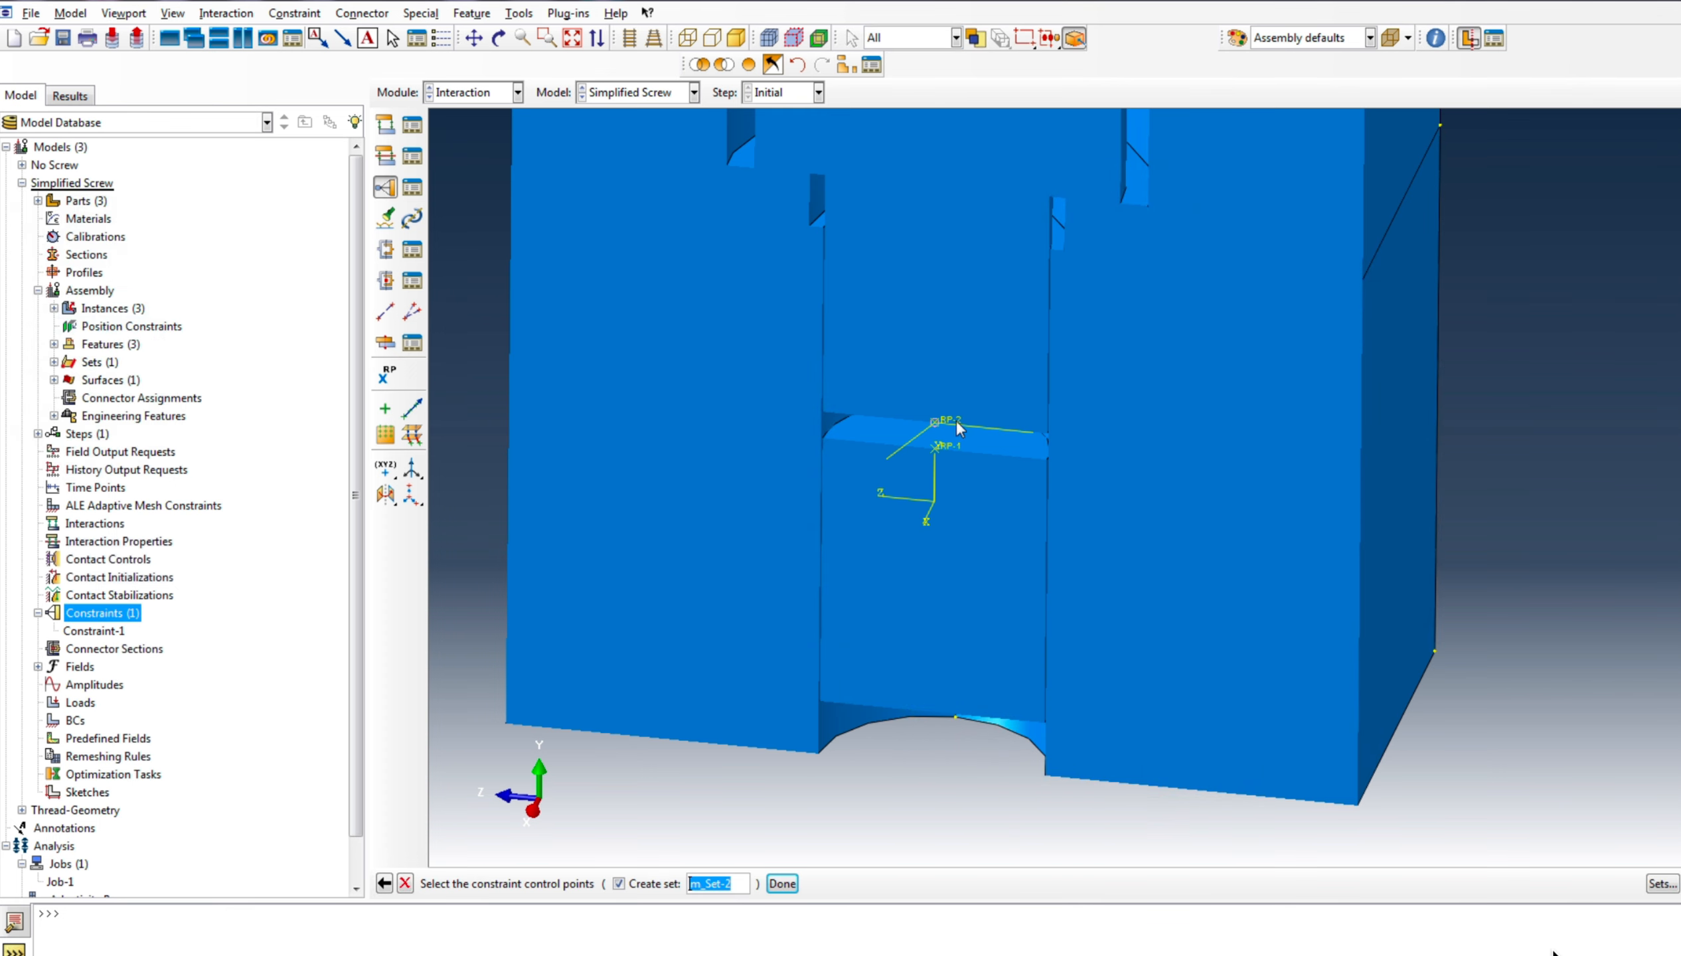
pyautogui.click(782, 884)
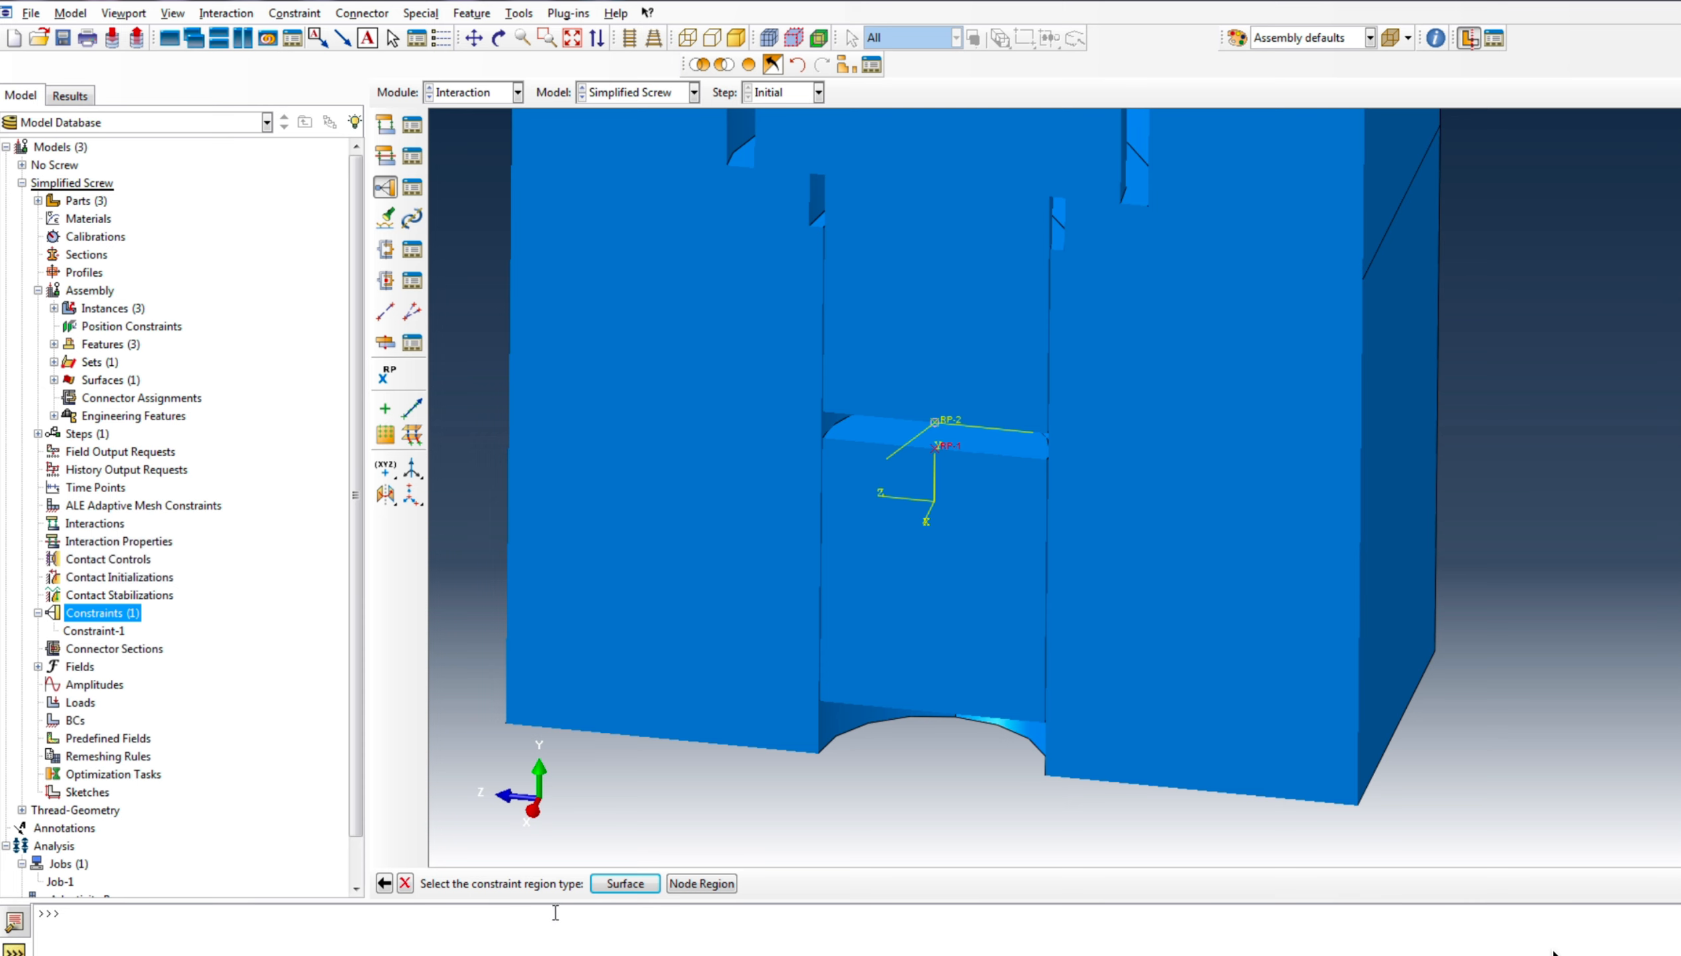
pyautogui.click(625, 884)
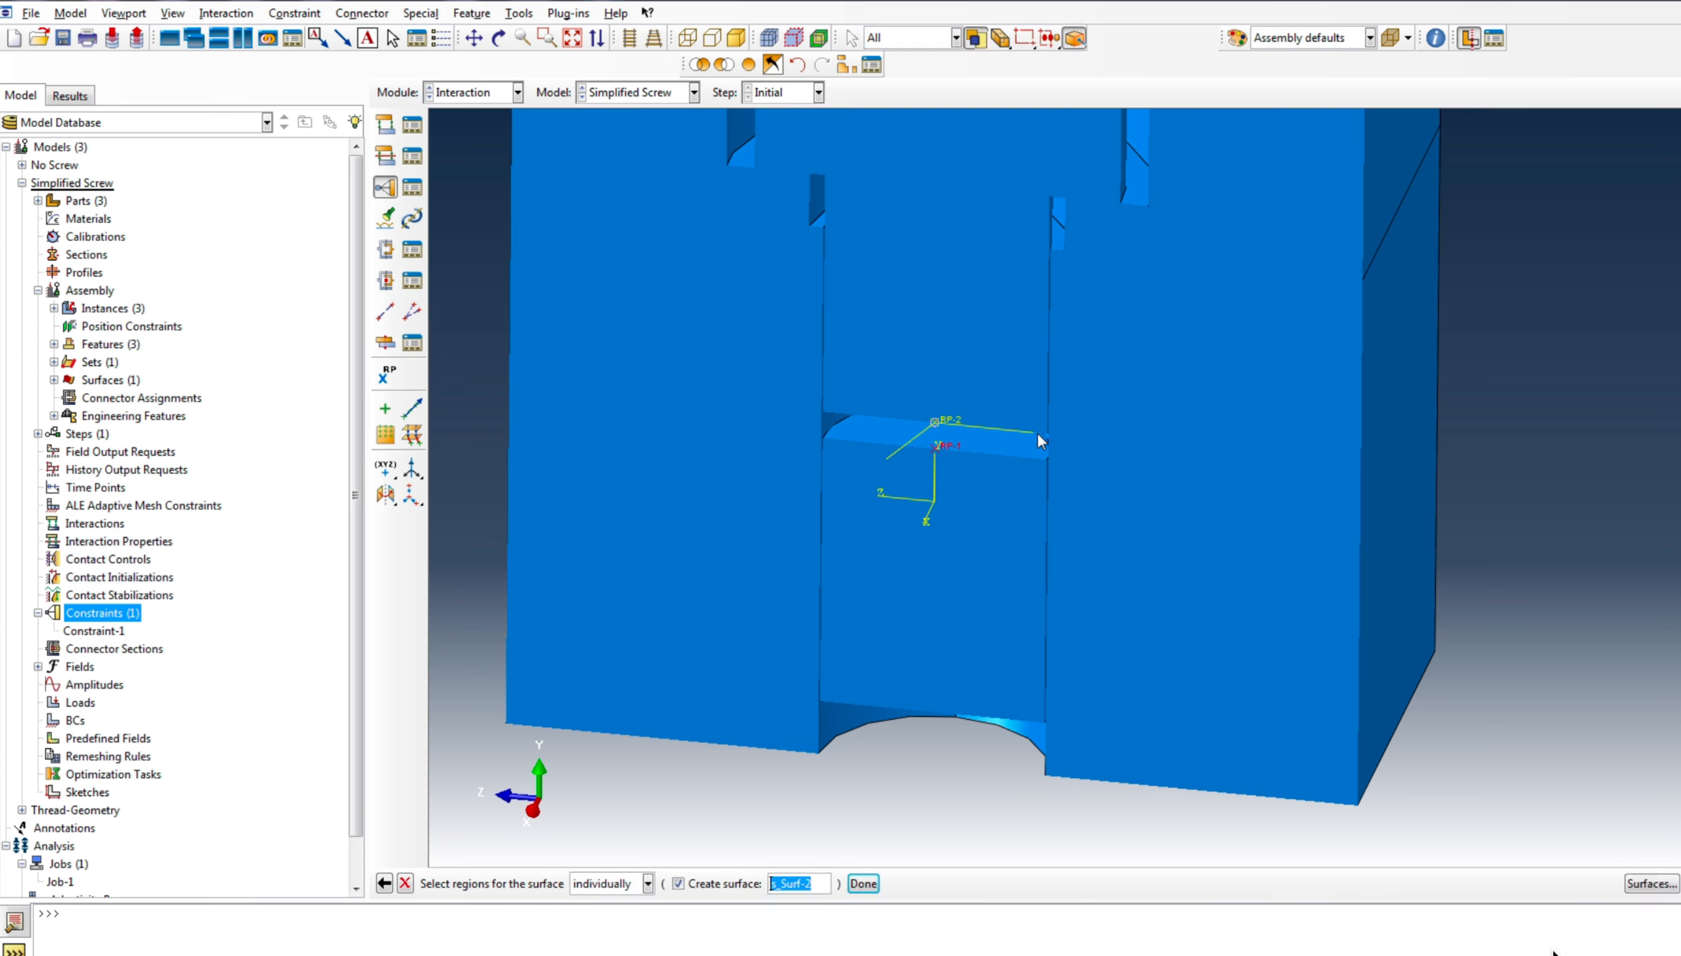
pyautogui.click(991, 443)
pyautogui.click(859, 883)
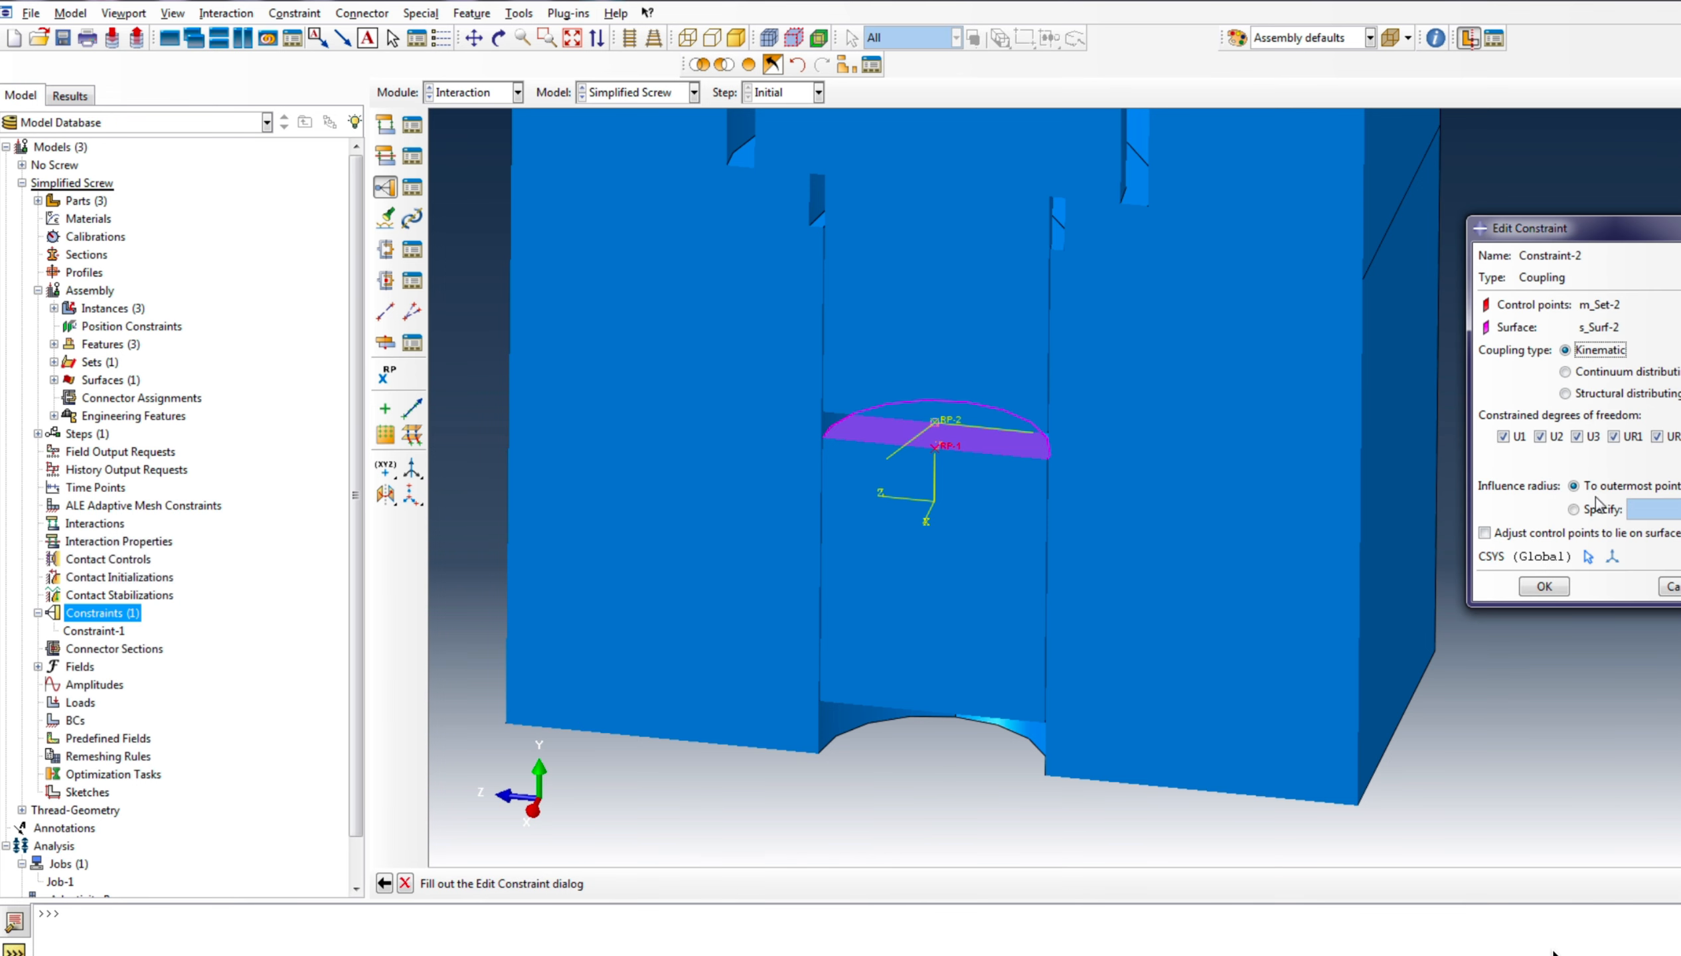
pyautogui.click(1545, 586)
# Start building a connector with RP-2 as the first point and RP-1 as the second
pyautogui.scroll(-2, 738, 537)
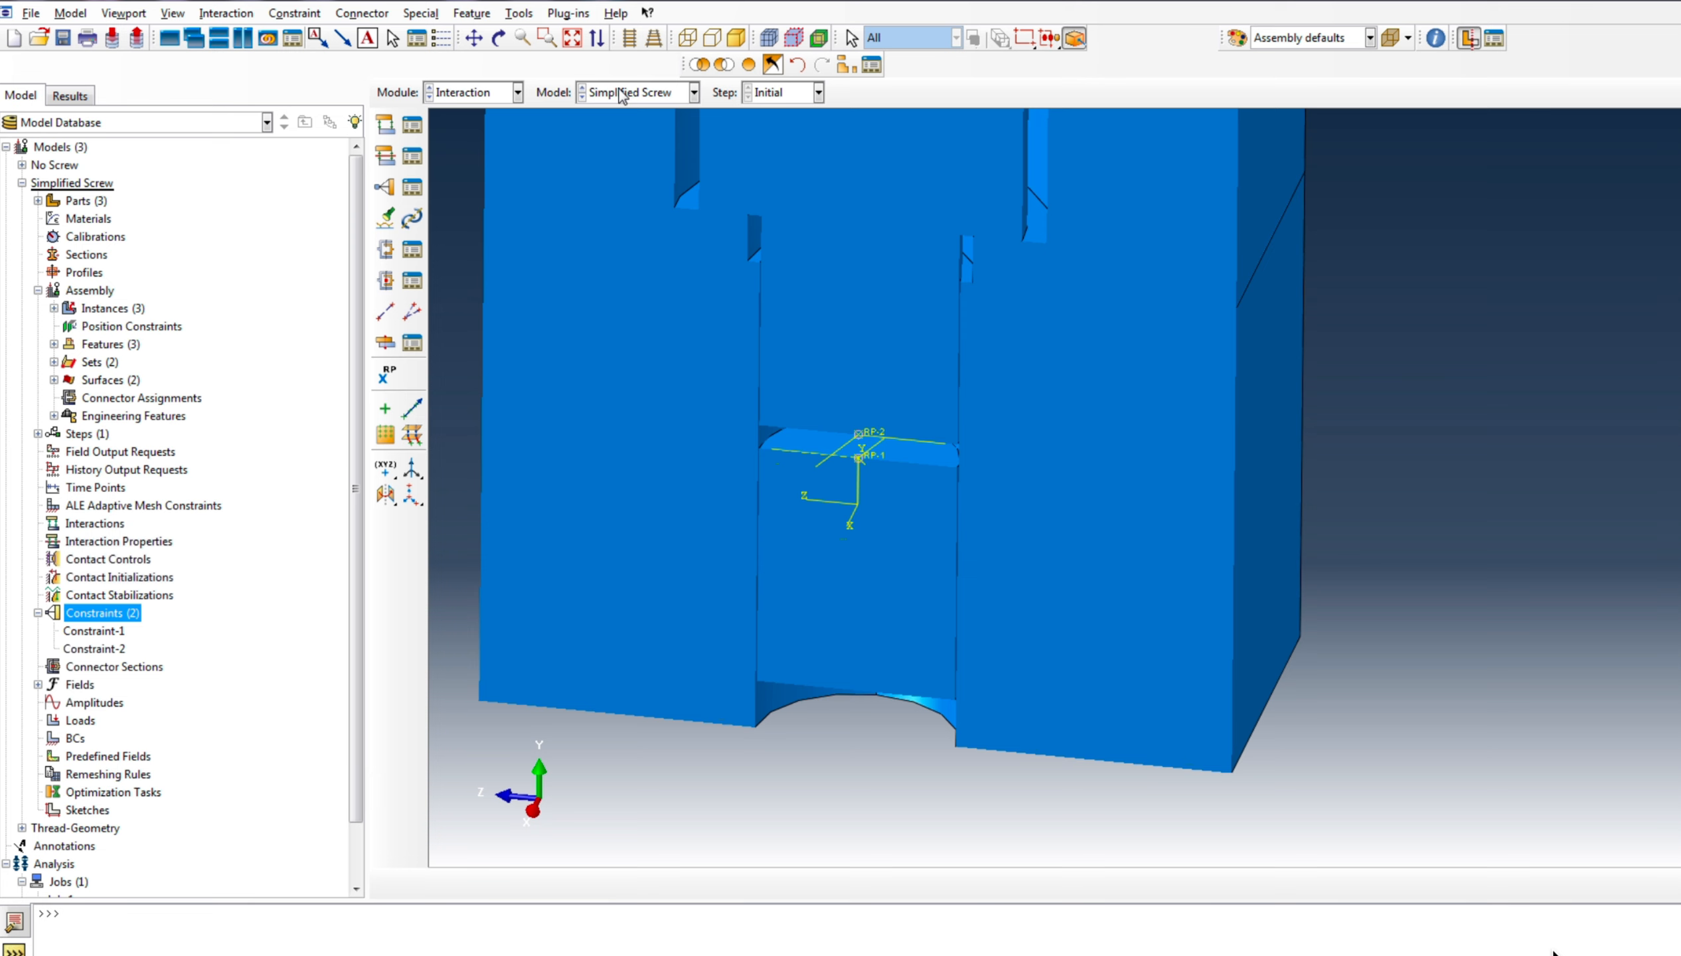
pyautogui.click(362, 13)
pyautogui.click(387, 30)
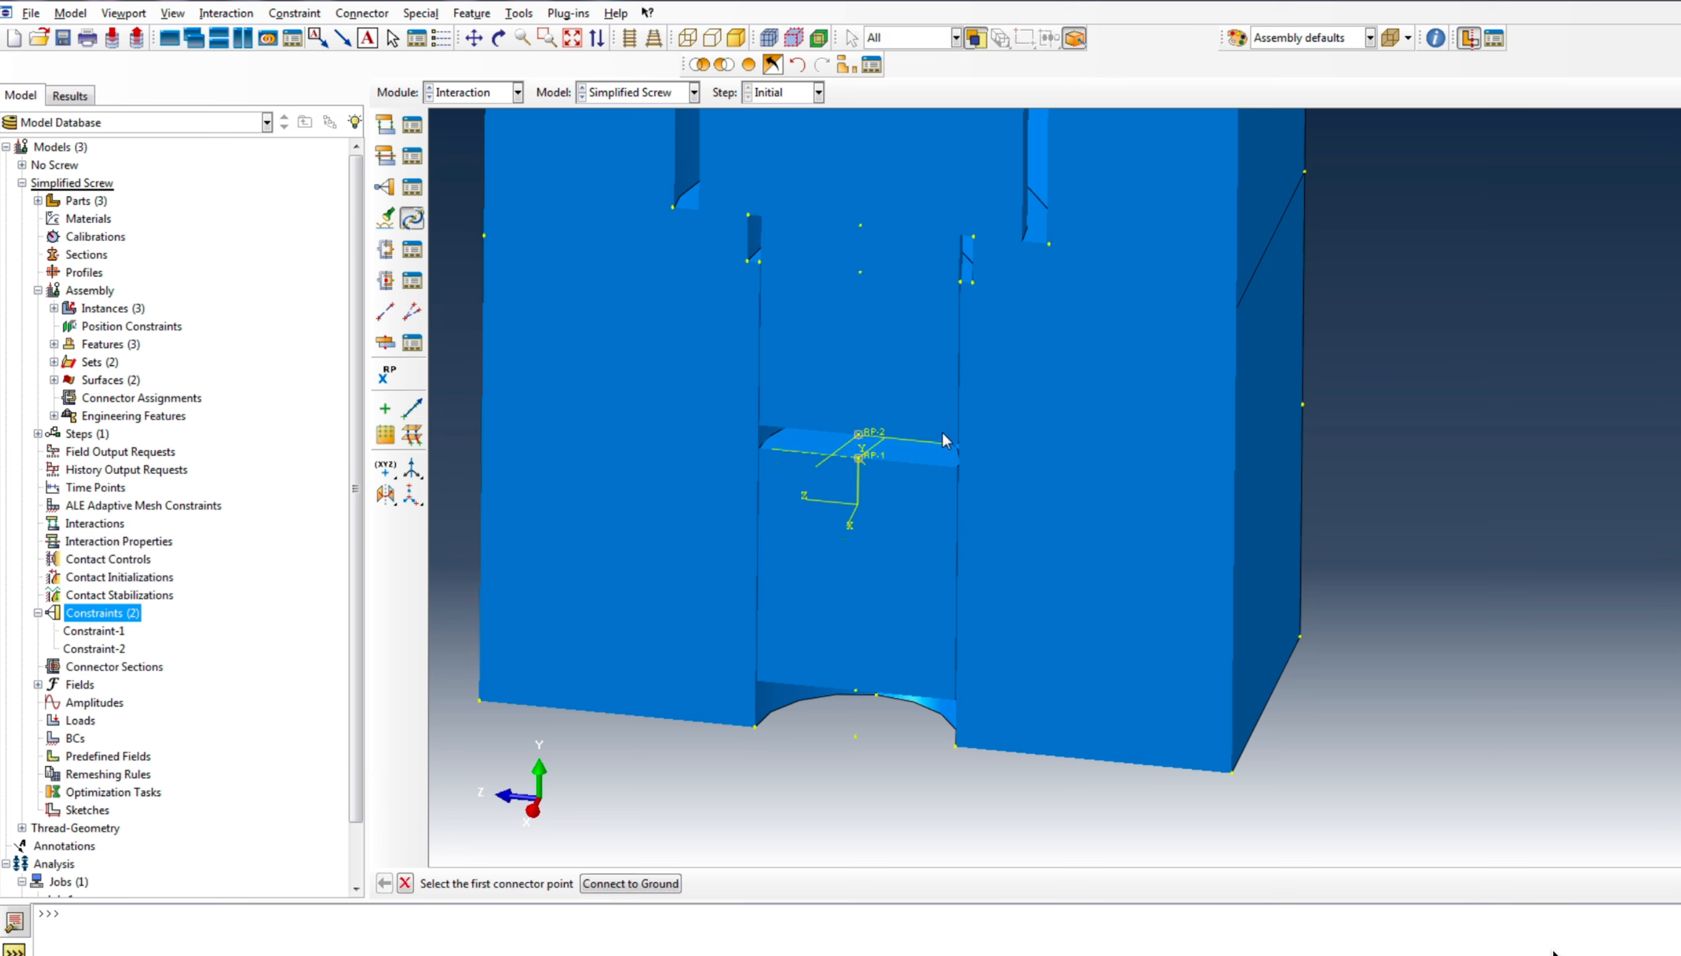
pyautogui.click(881, 437)
pyautogui.click(874, 453)
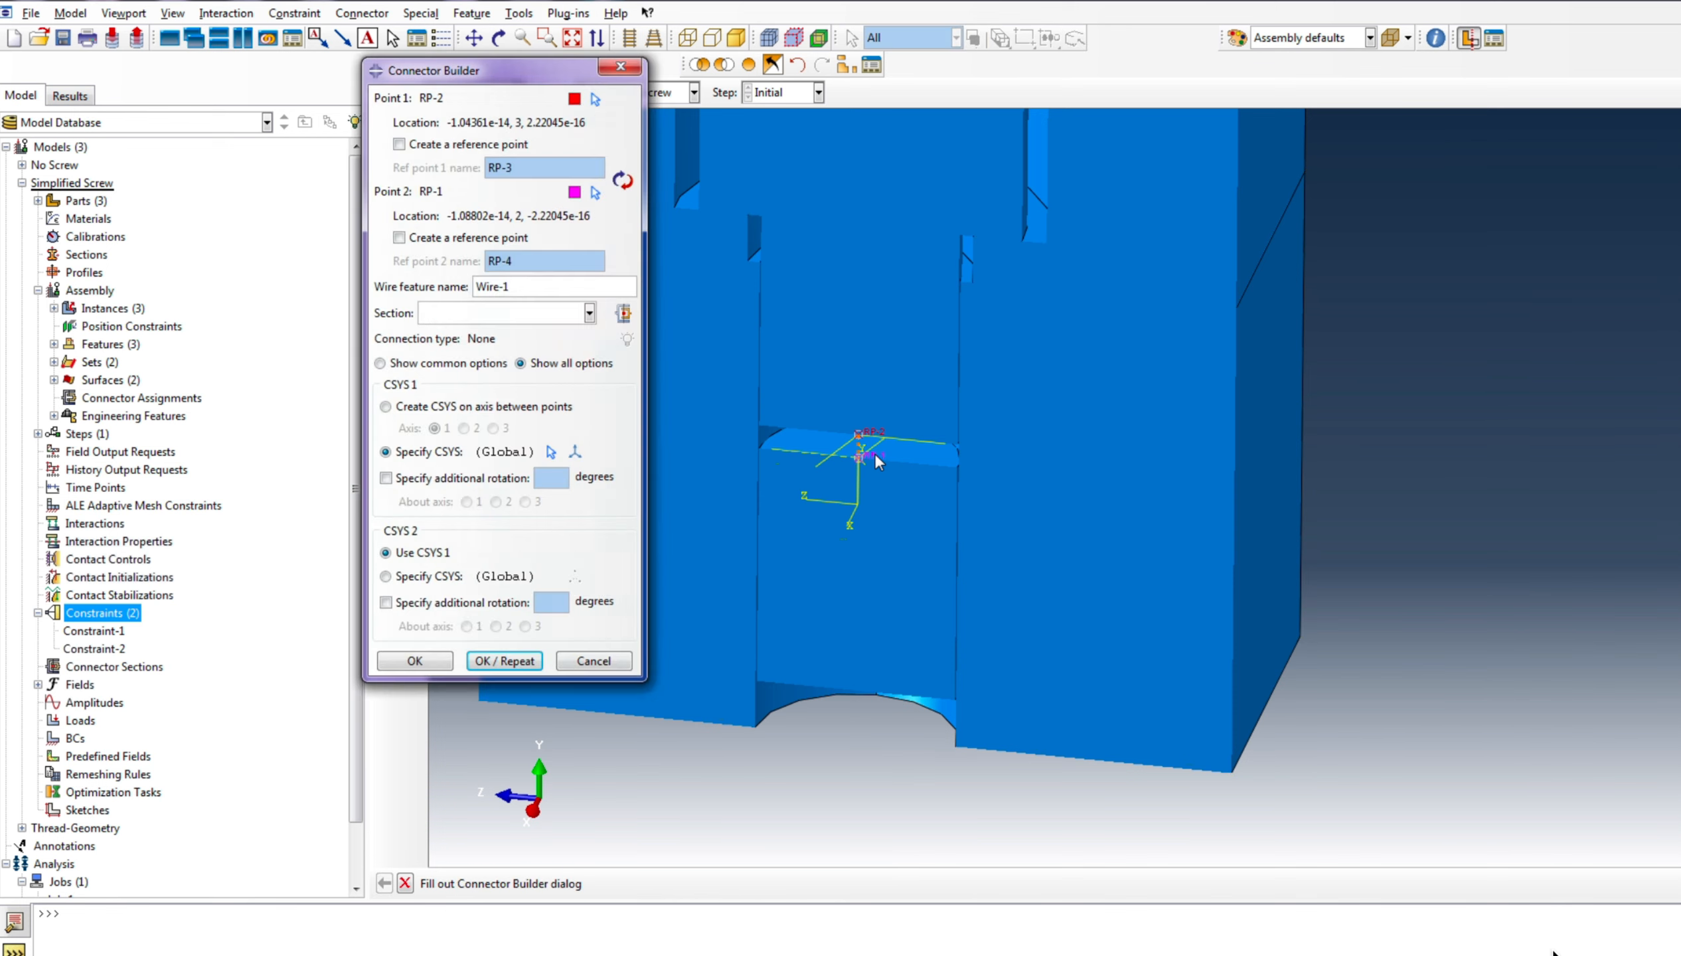
# Create a Translator connector section without behavior options and finish the connector between the two reference points with it
pyautogui.click(549, 314)
pyautogui.click(610, 315)
pyautogui.click(623, 314)
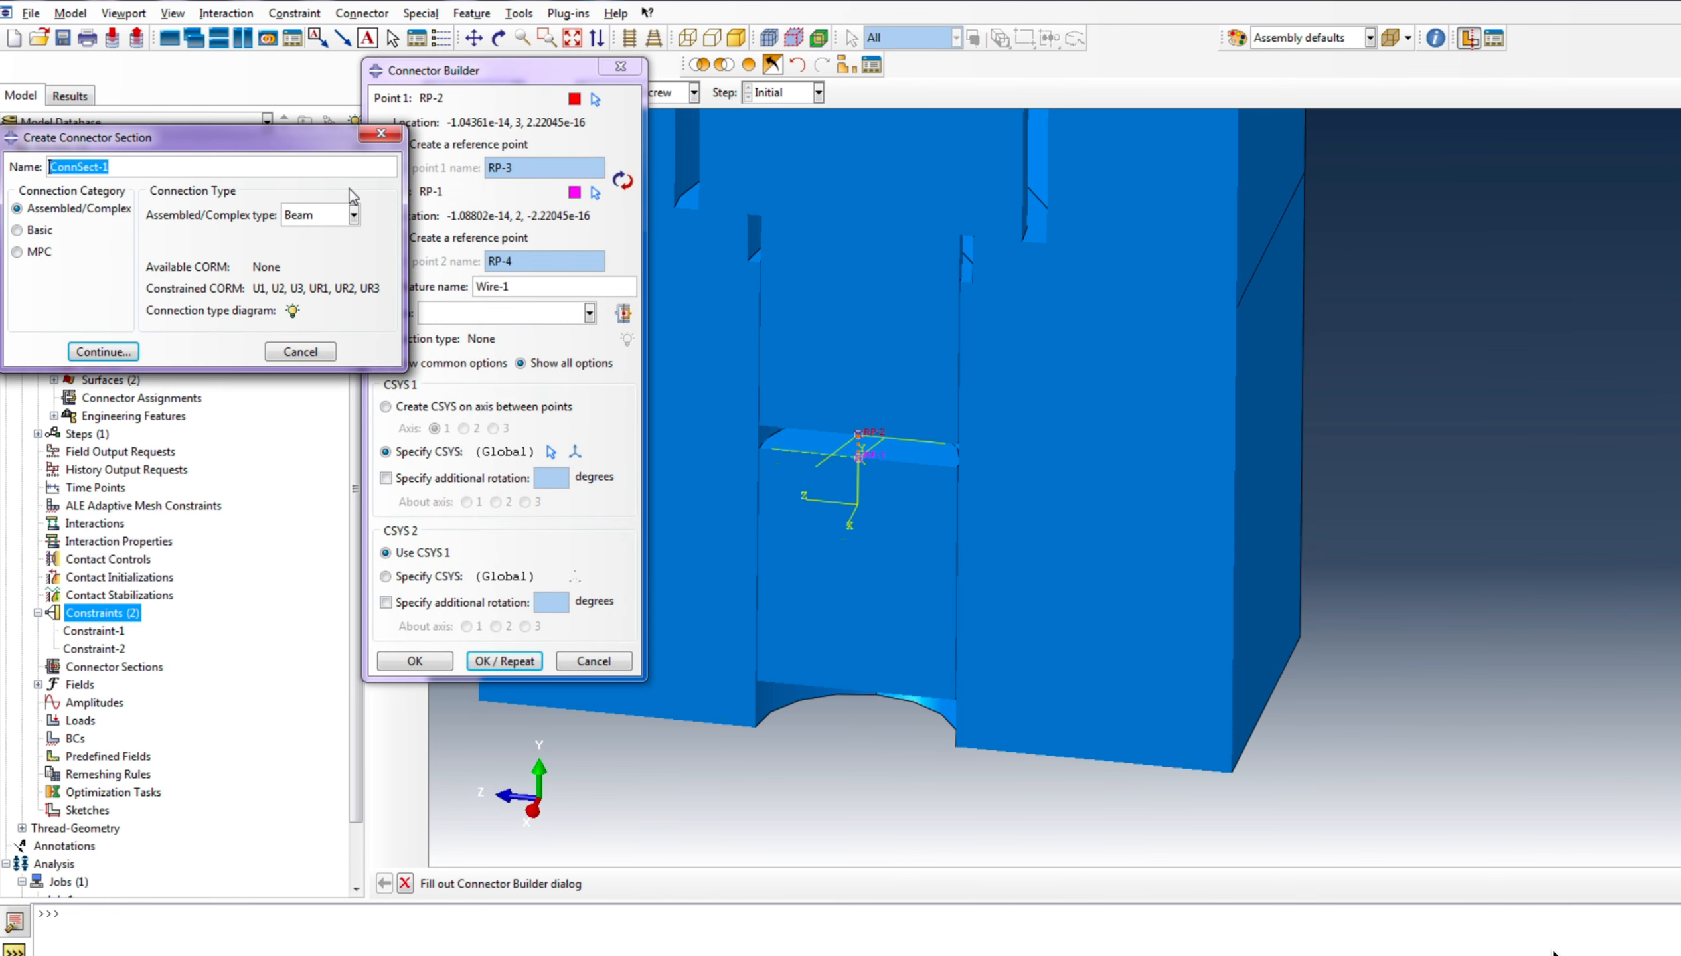
pyautogui.click(340, 215)
pyautogui.click(309, 380)
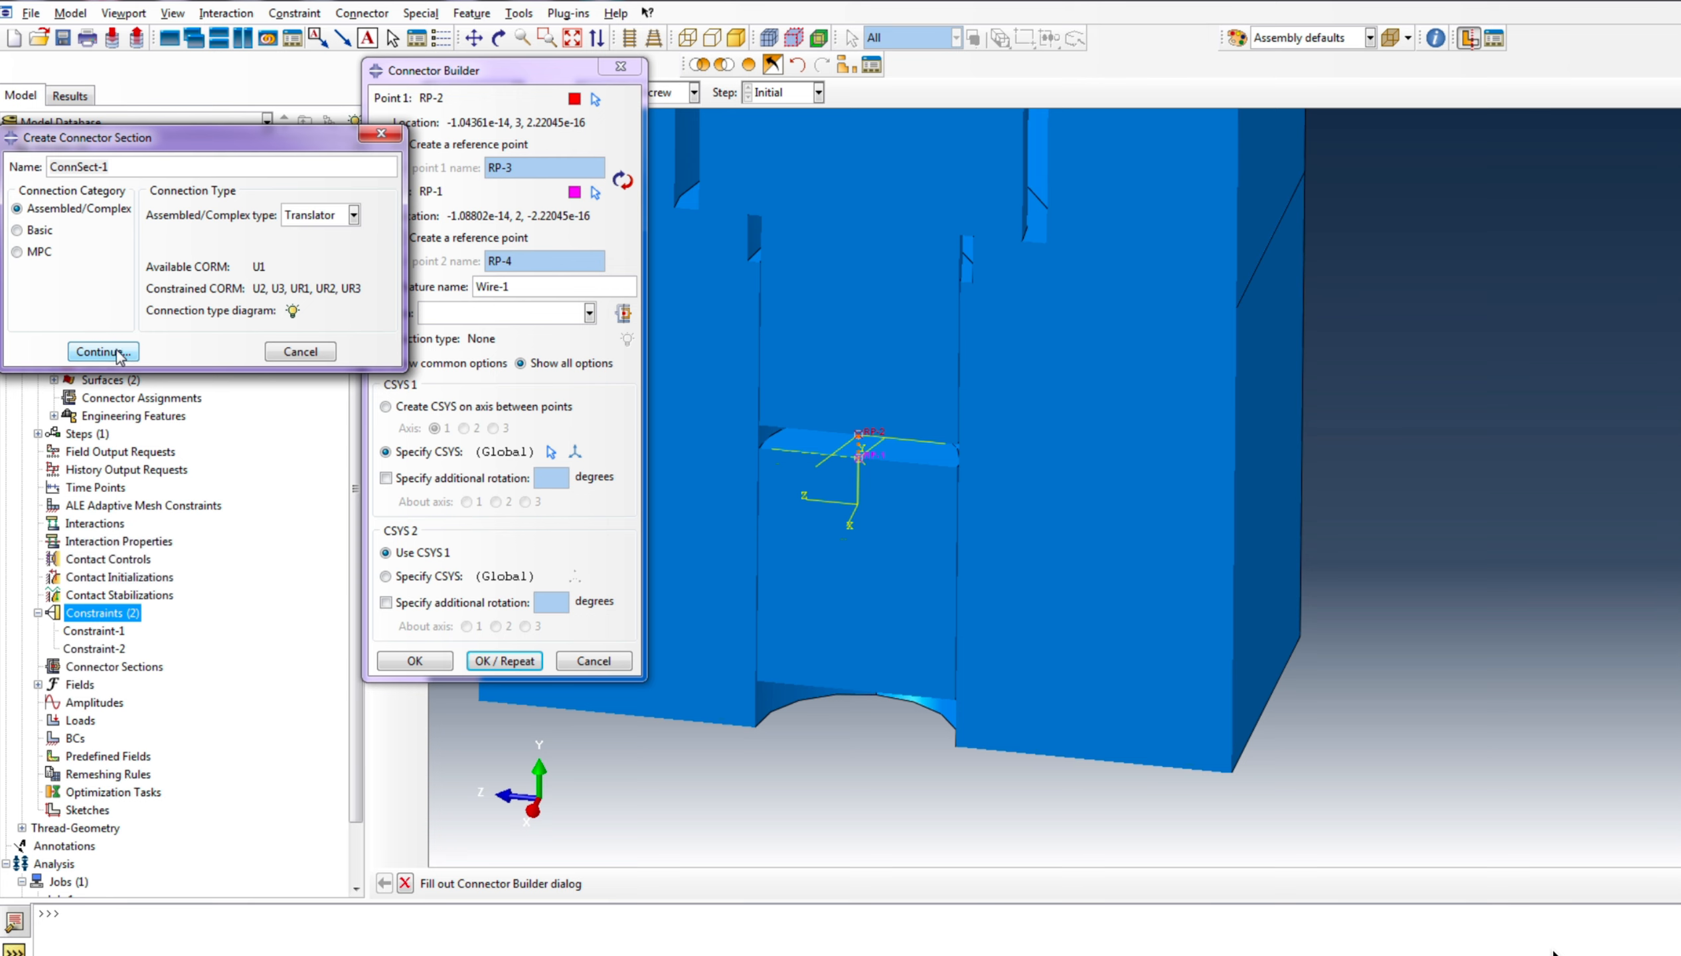
pyautogui.click(103, 351)
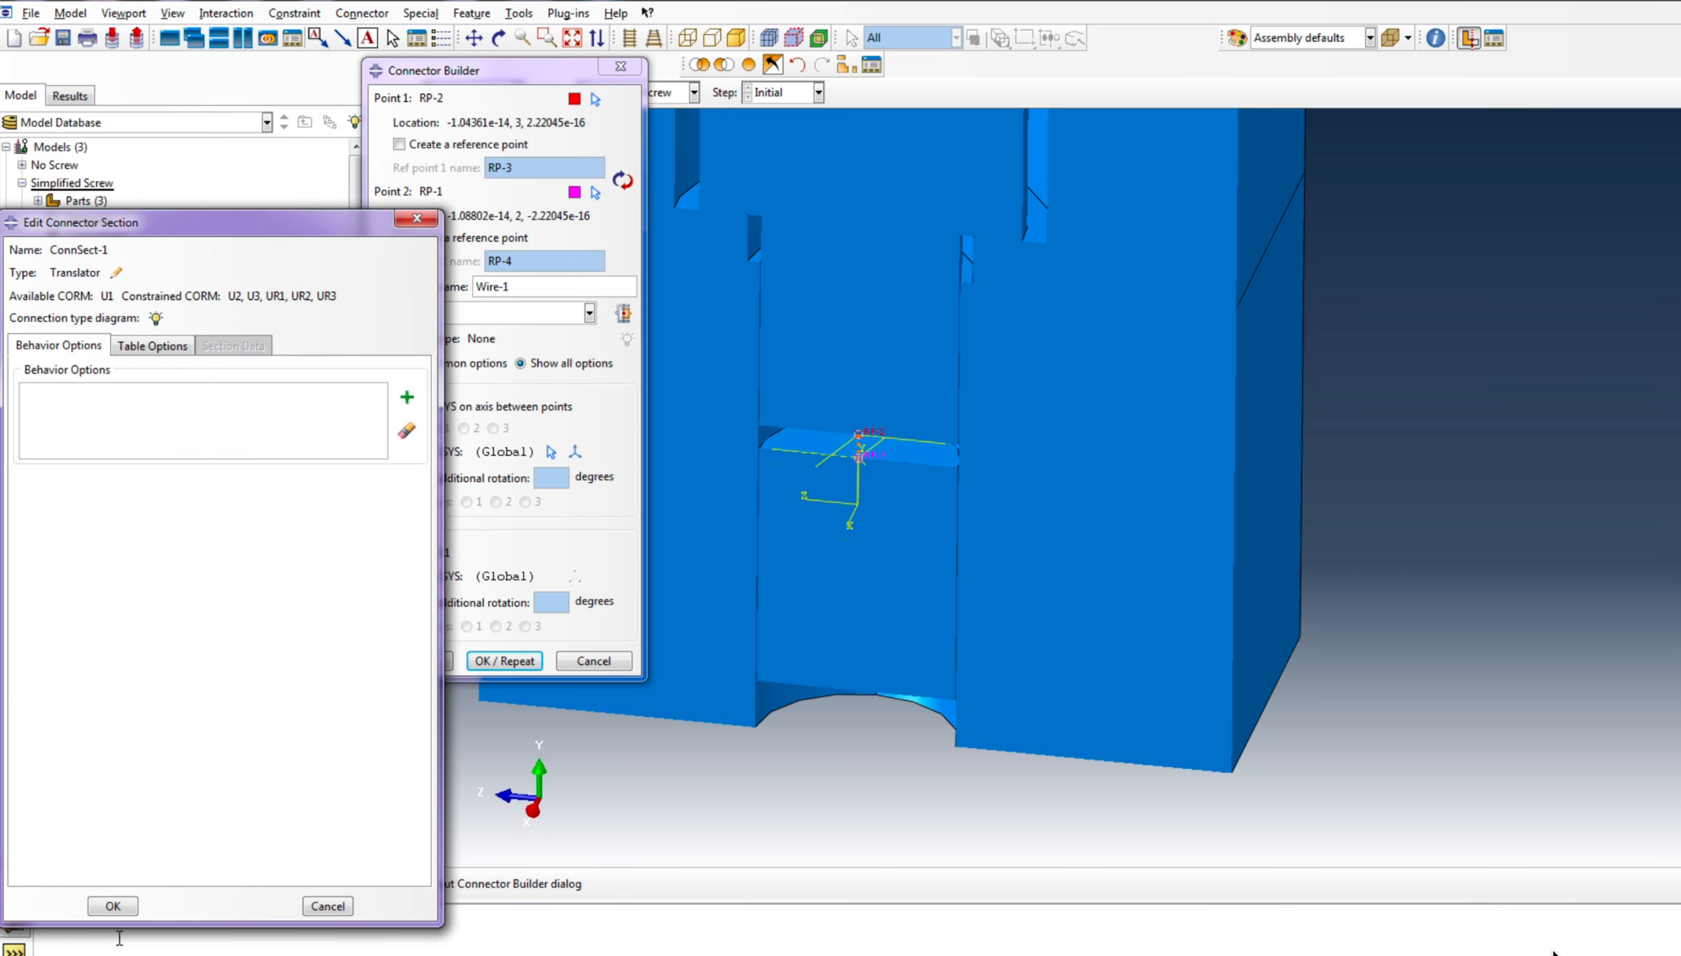
pyautogui.click(113, 907)
pyautogui.click(415, 662)
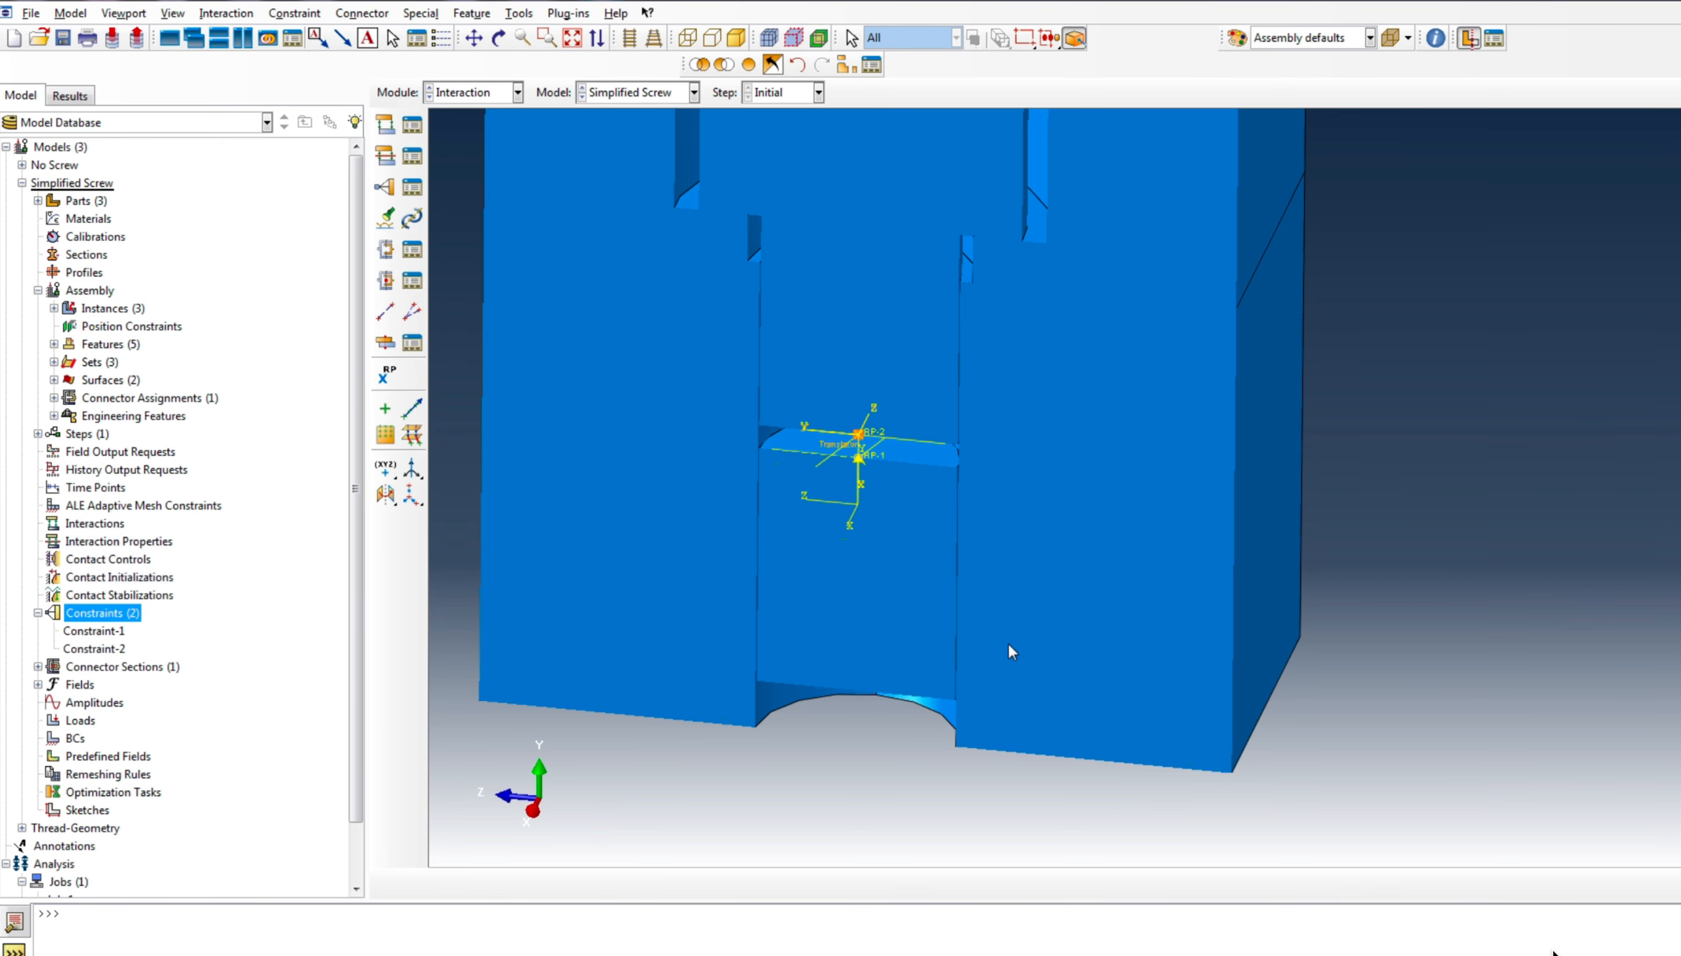
# Create a new material named steel in the Simplified Screw model
pyautogui.scroll(-5, 926, 653)
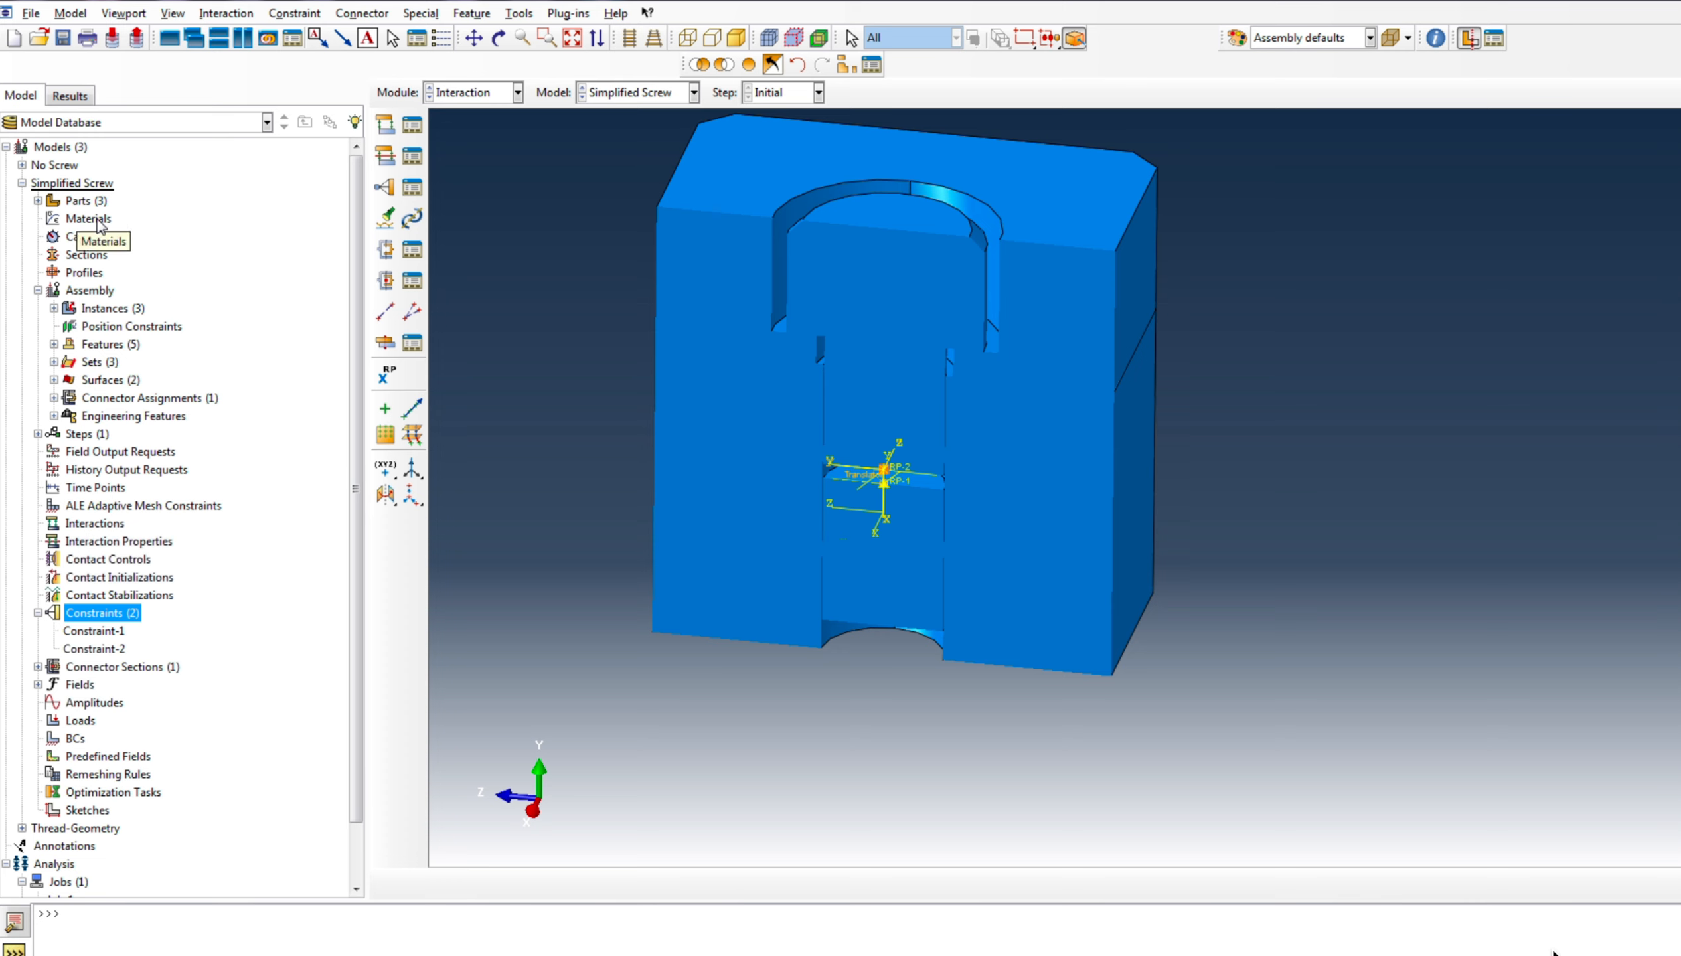
pyautogui.click(84, 218)
pyautogui.rightClick(84, 218)
pyautogui.click(160, 248)
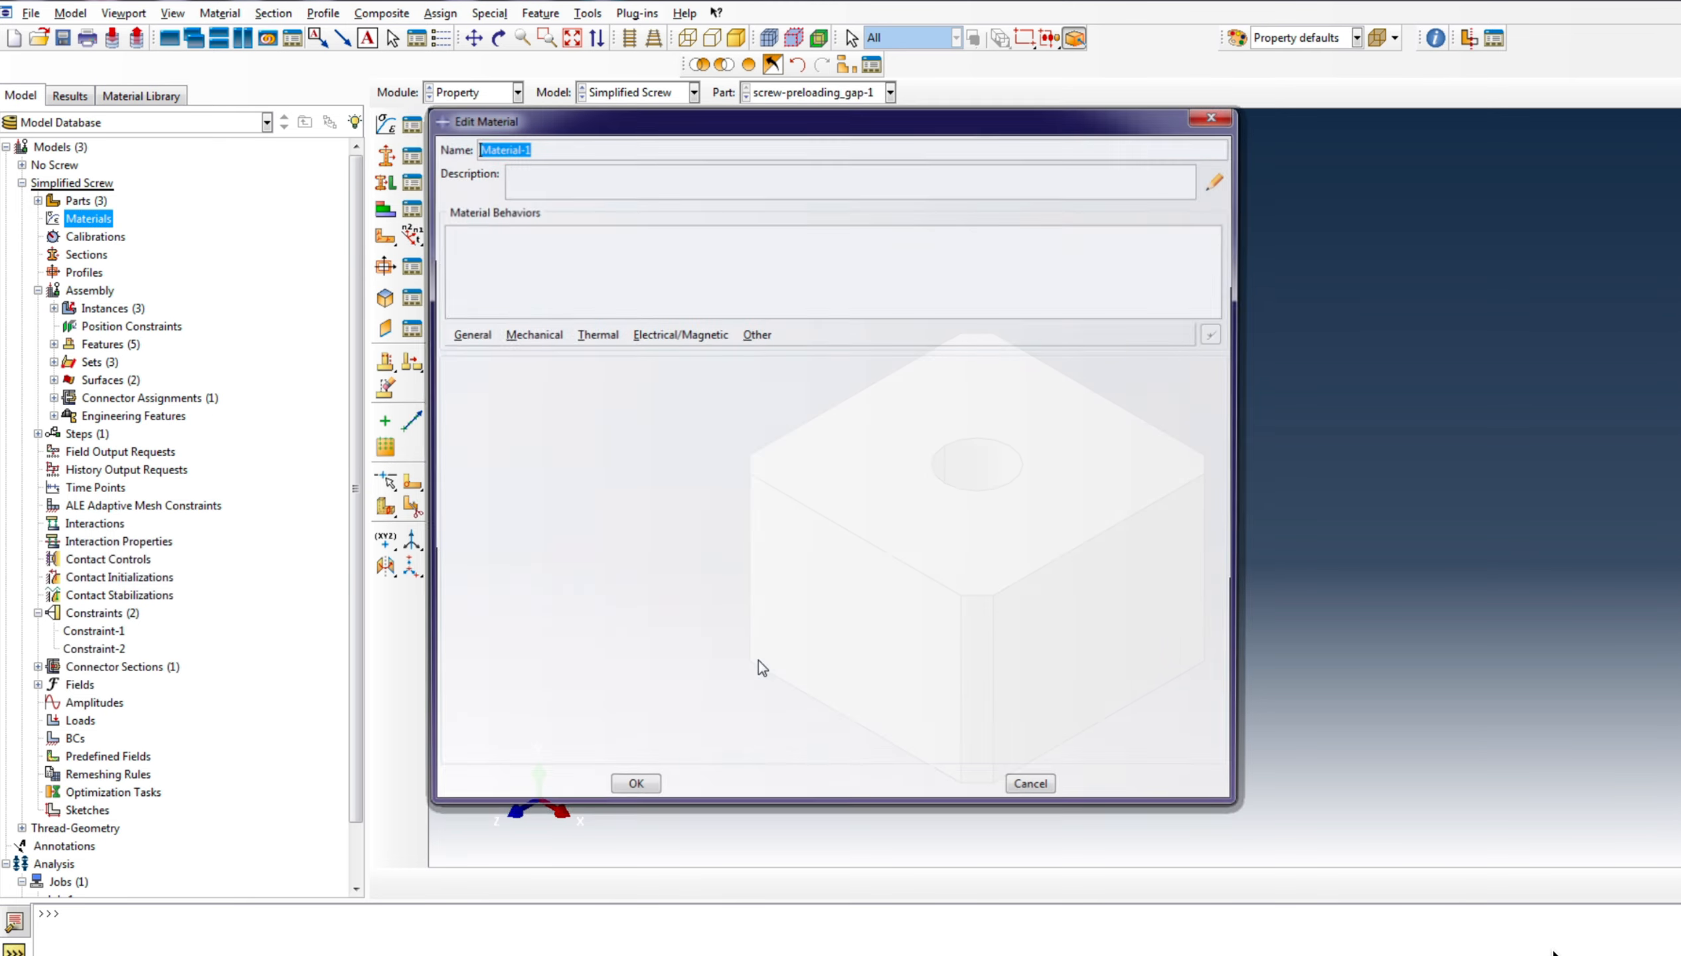
pyautogui.write('stee')
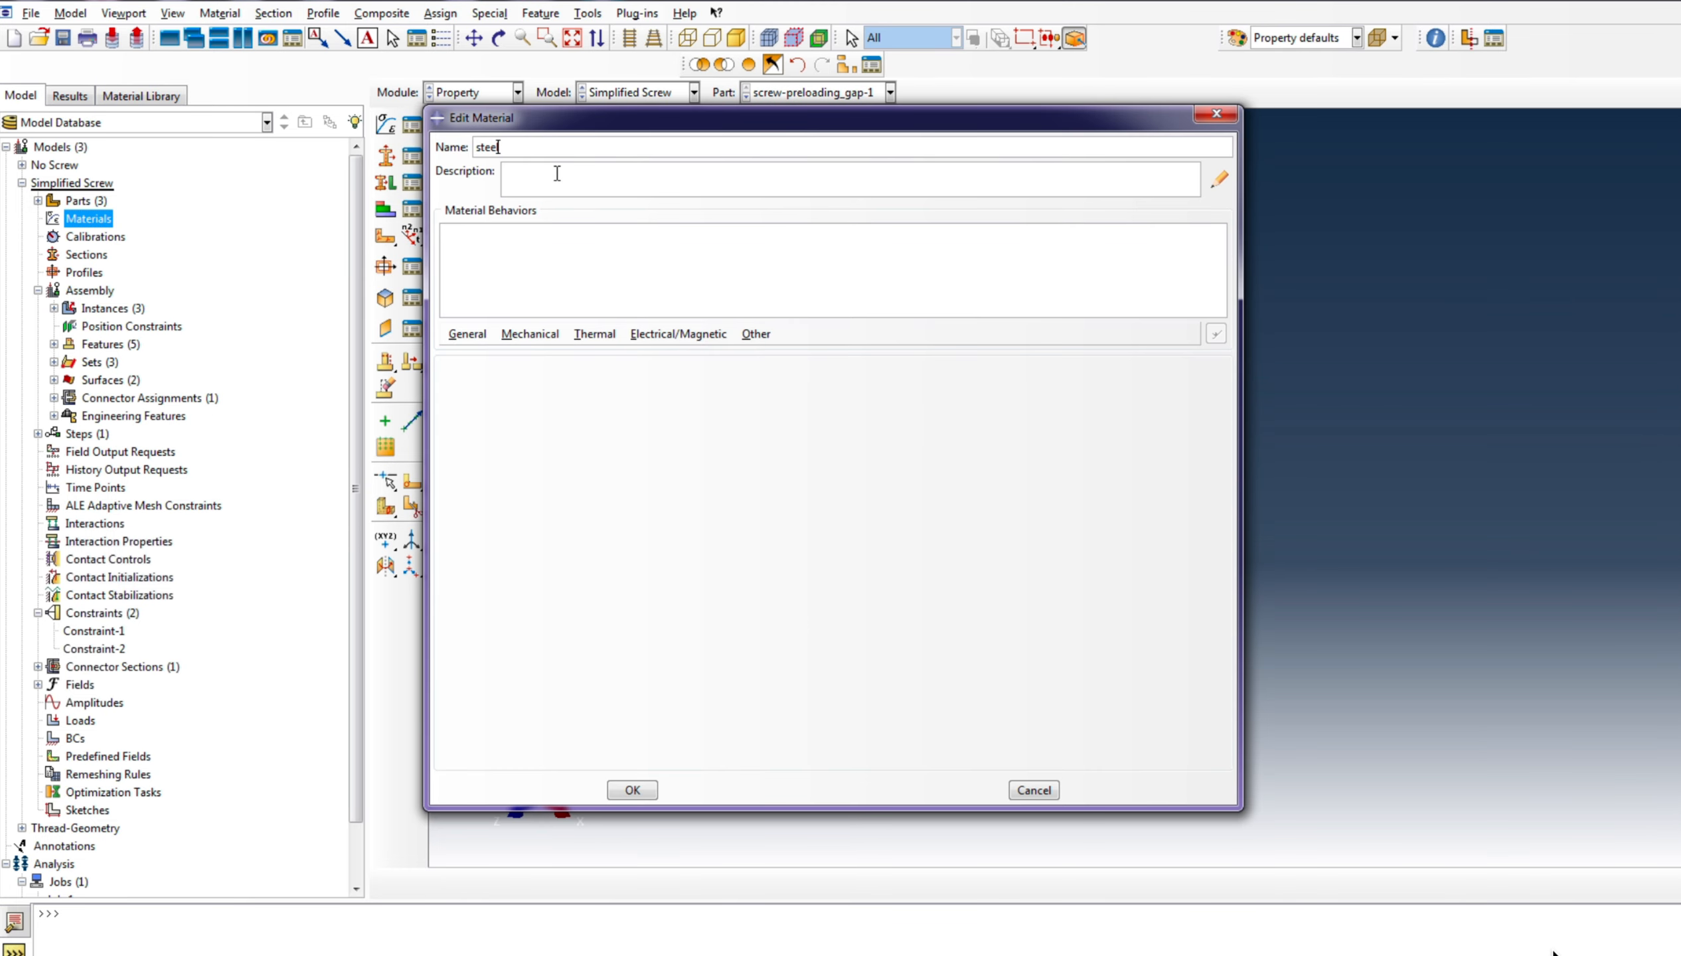
pyautogui.write('l')
# Add isotropic elastic behaviour to steel with a Young's modulus of 200000 and a Poisson's ratio of 0.3
pyautogui.click(546, 330)
pyautogui.moveTo(551, 357)
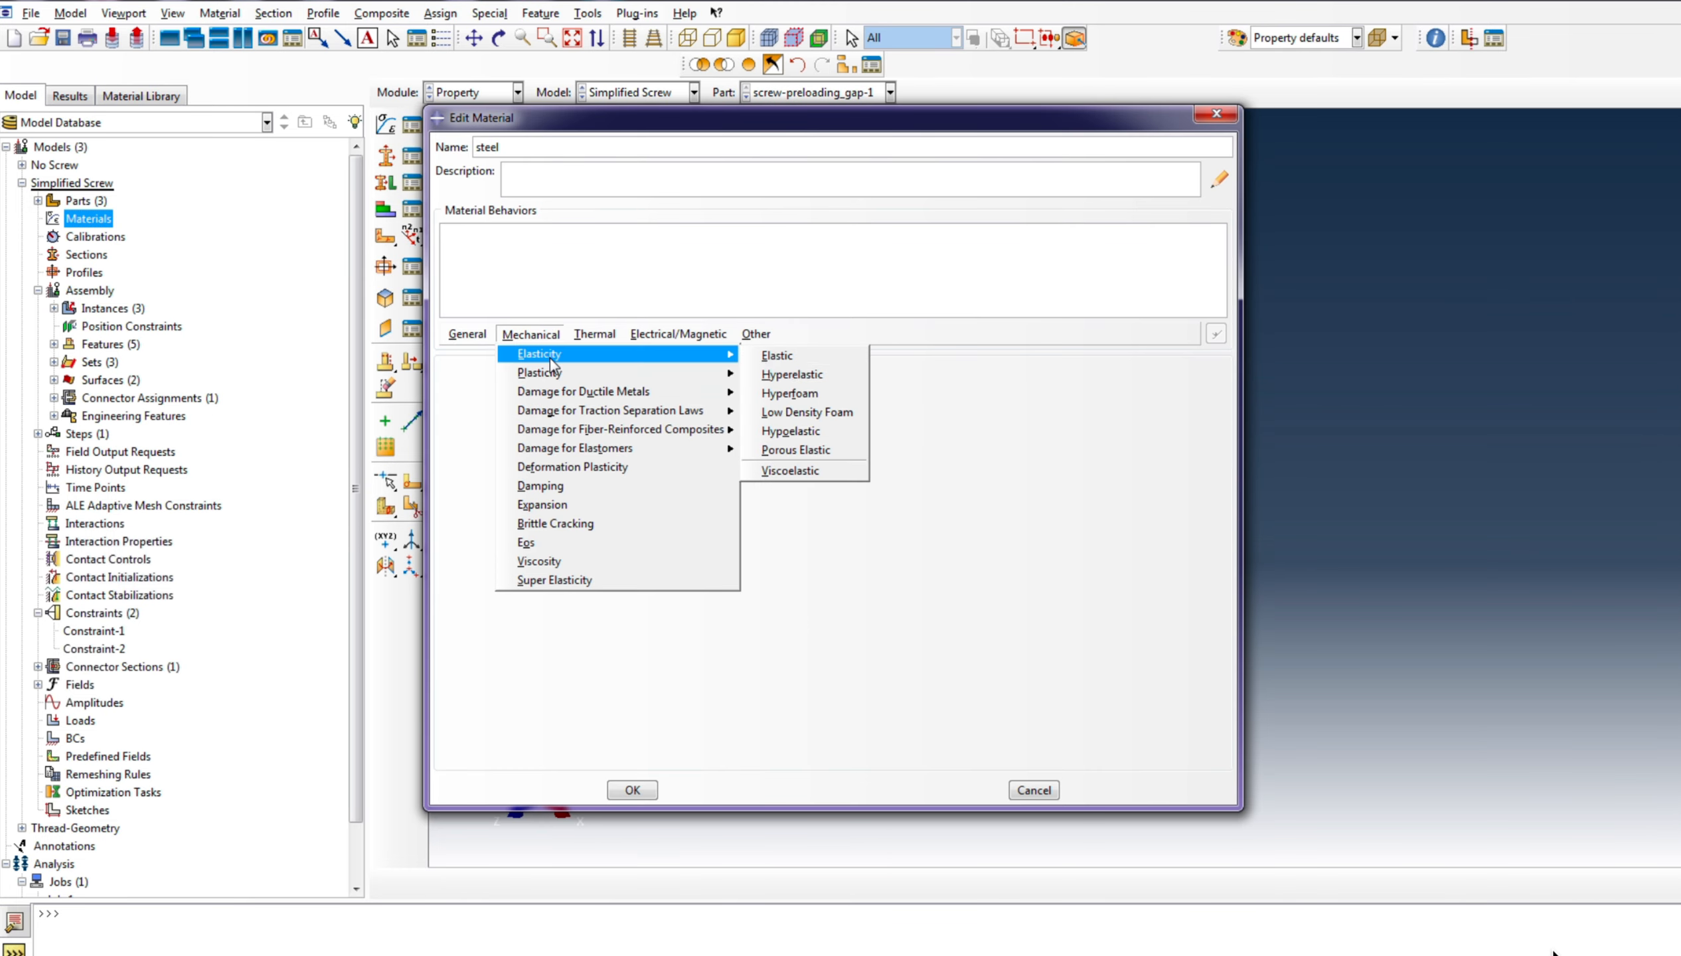
pyautogui.click(817, 360)
pyautogui.click(532, 590)
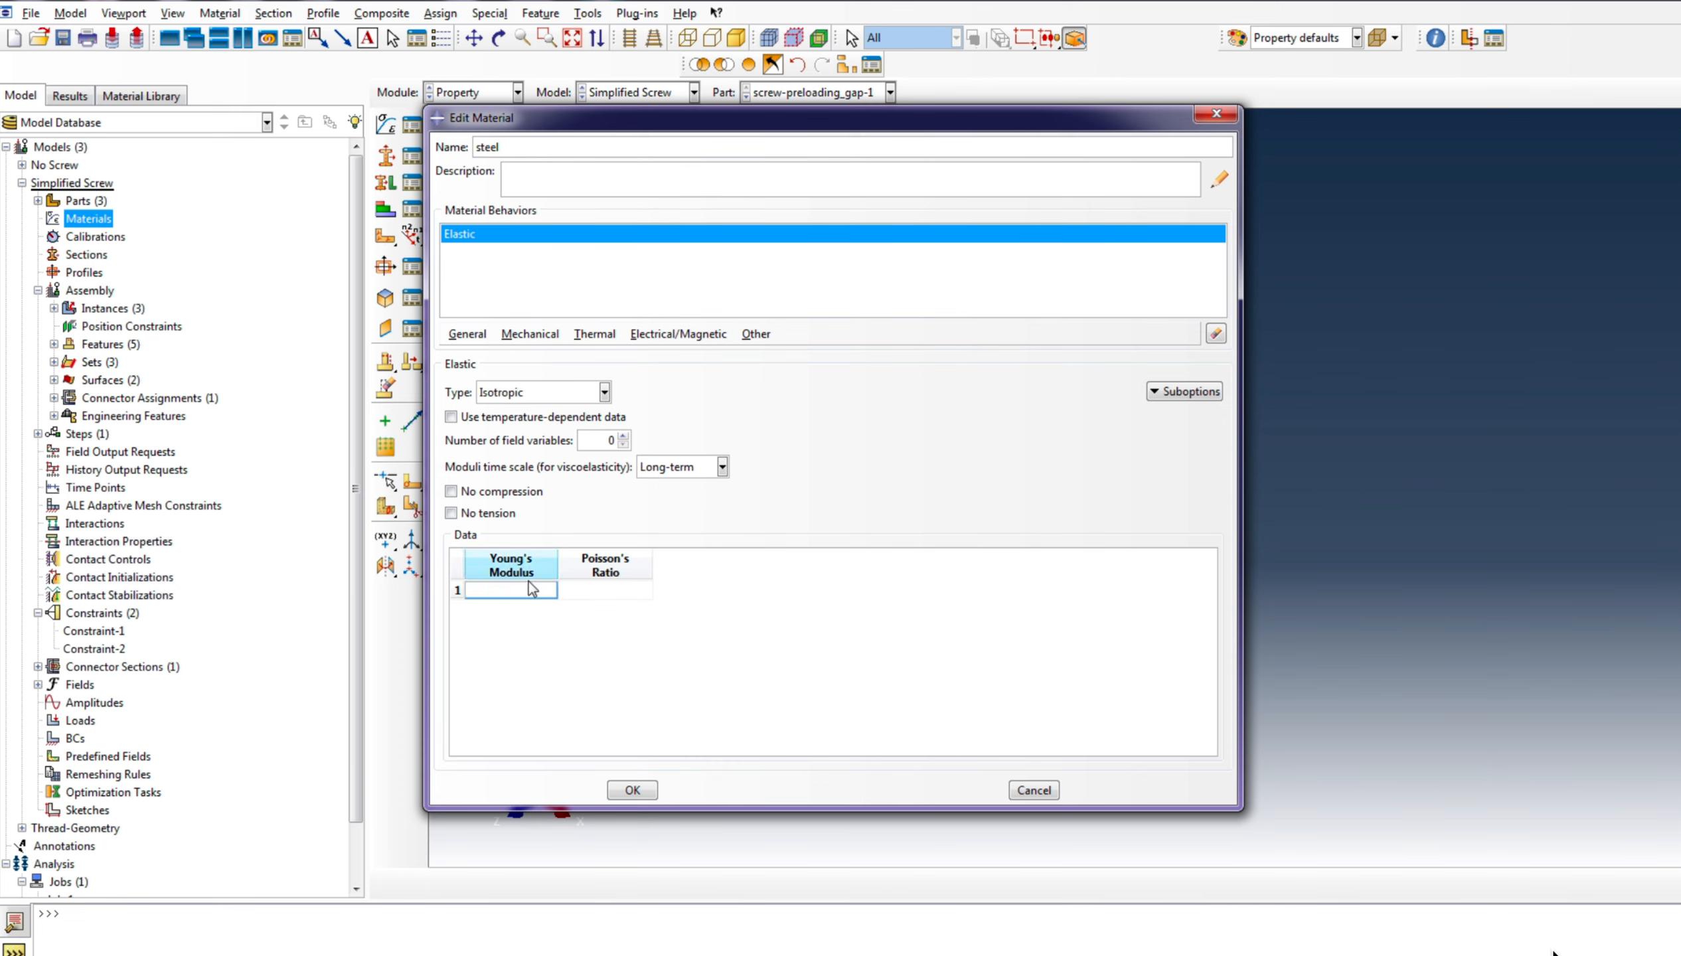
pyautogui.write('200000')
pyautogui.click(591, 590)
pyautogui.write('0')
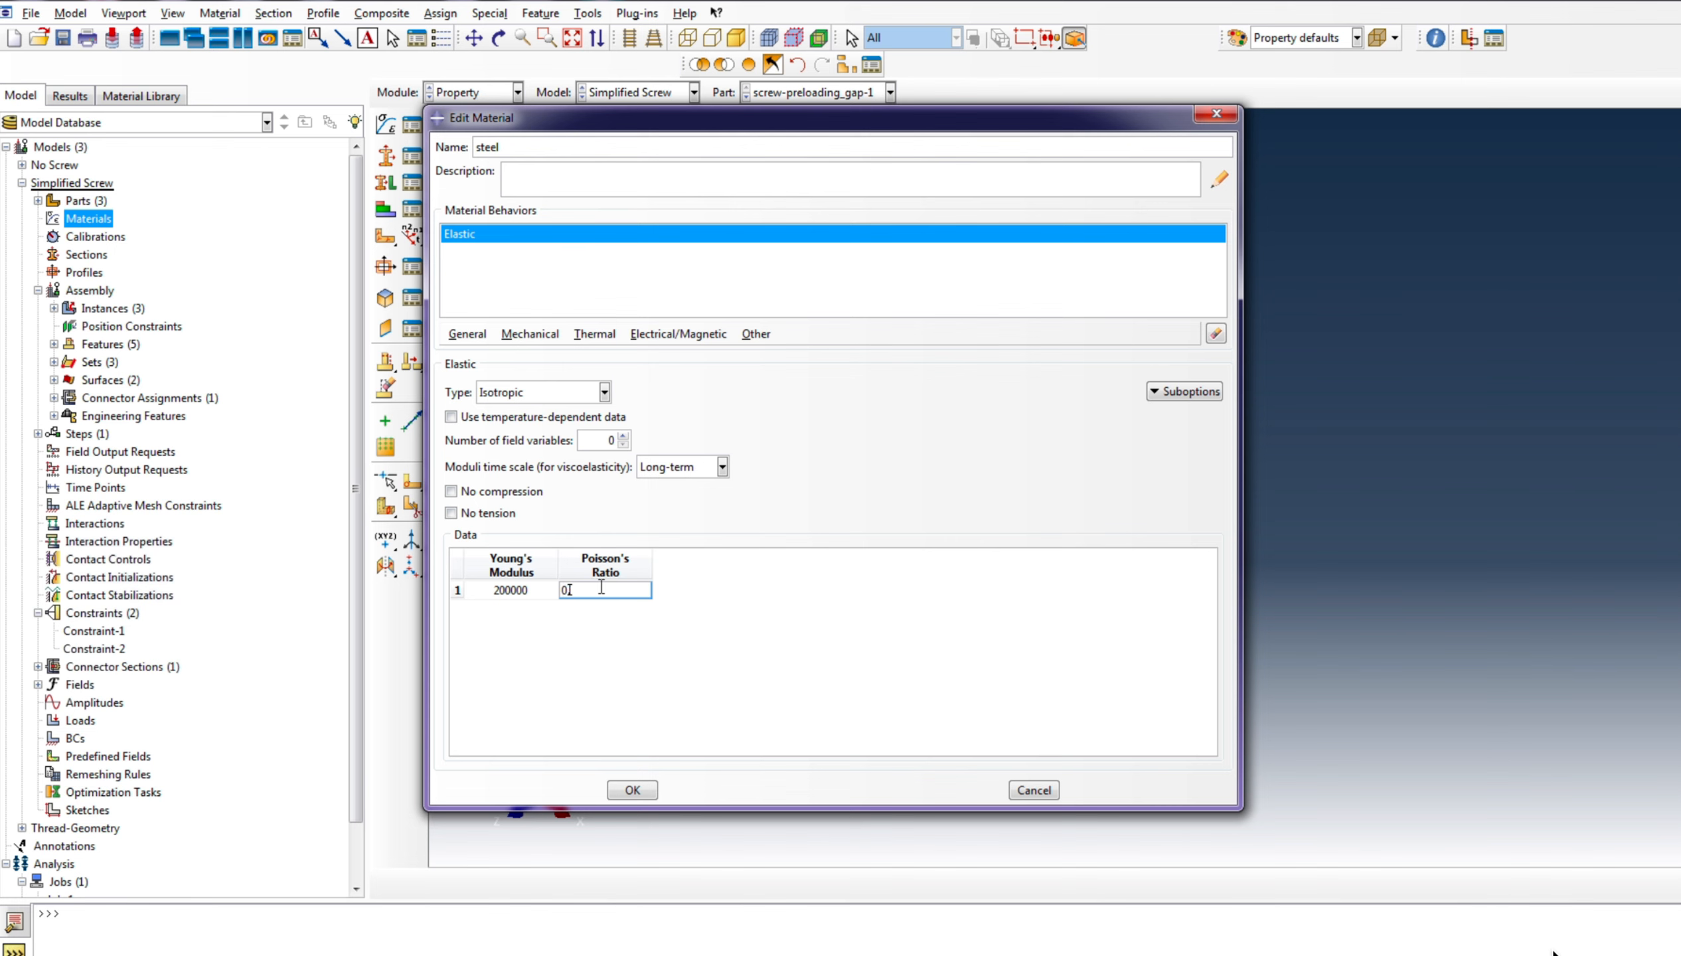
pyautogui.write('.32')
pyautogui.press('BackSpace')
# Add a uniform mass density of 7.85e-9 to steel and save the material
pyautogui.click(467, 333)
pyautogui.click(481, 352)
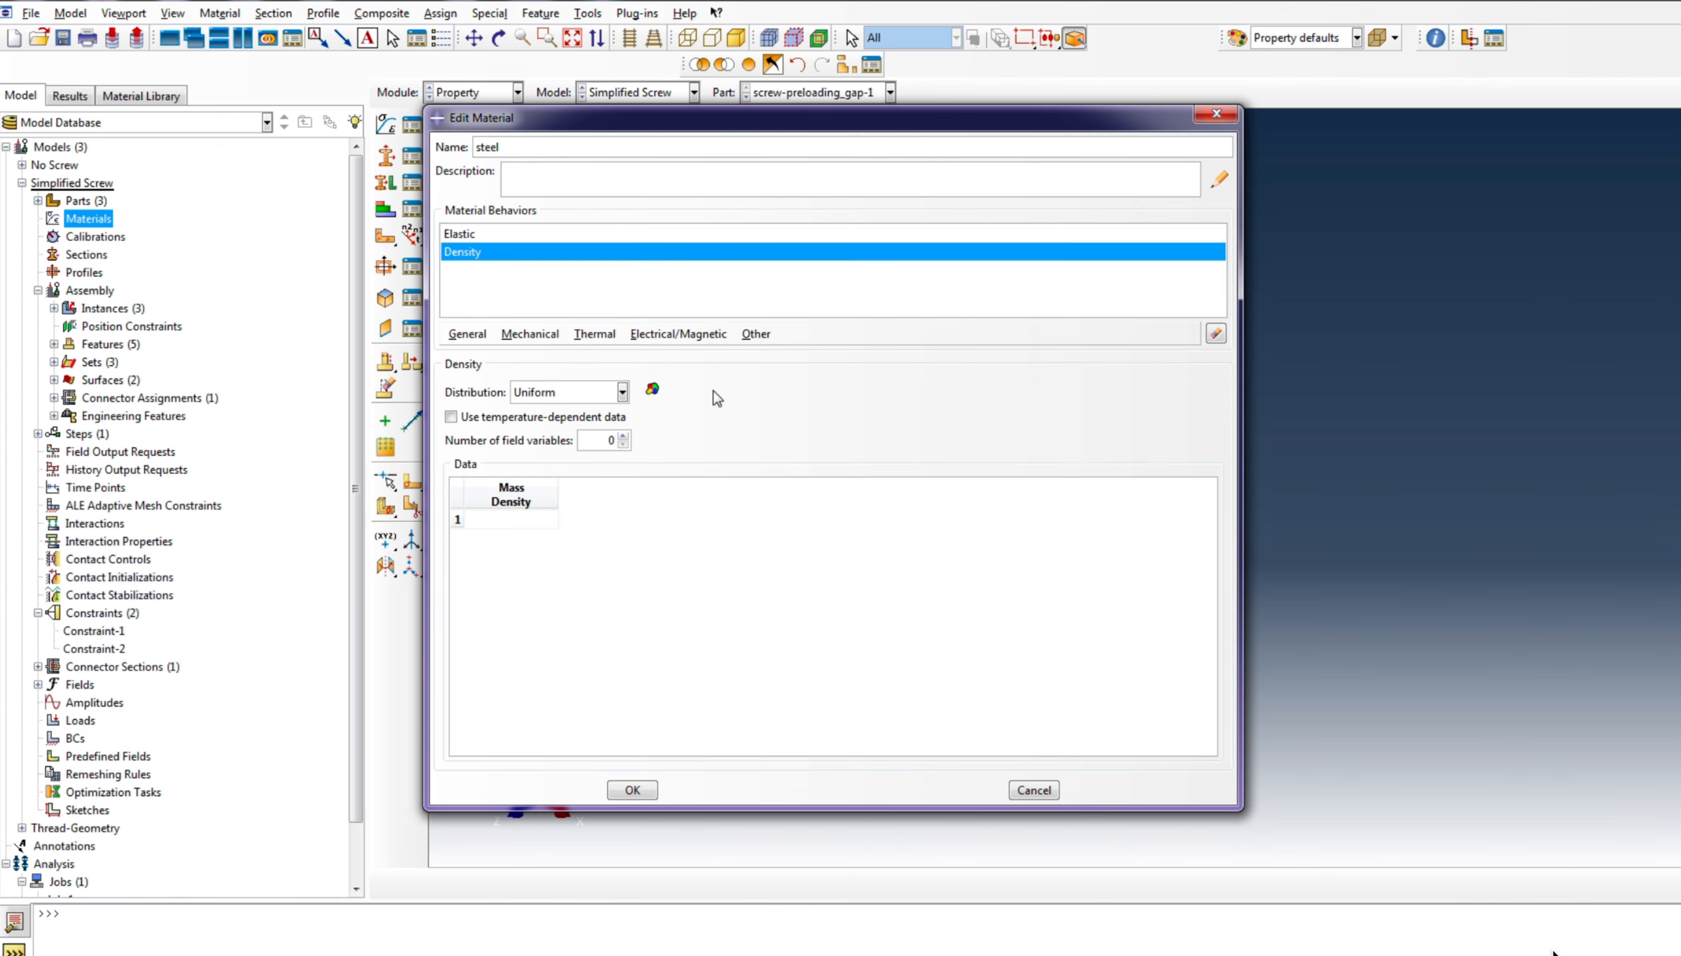
pyautogui.click(488, 524)
pyautogui.write('7.85e-9')
pyautogui.click(633, 790)
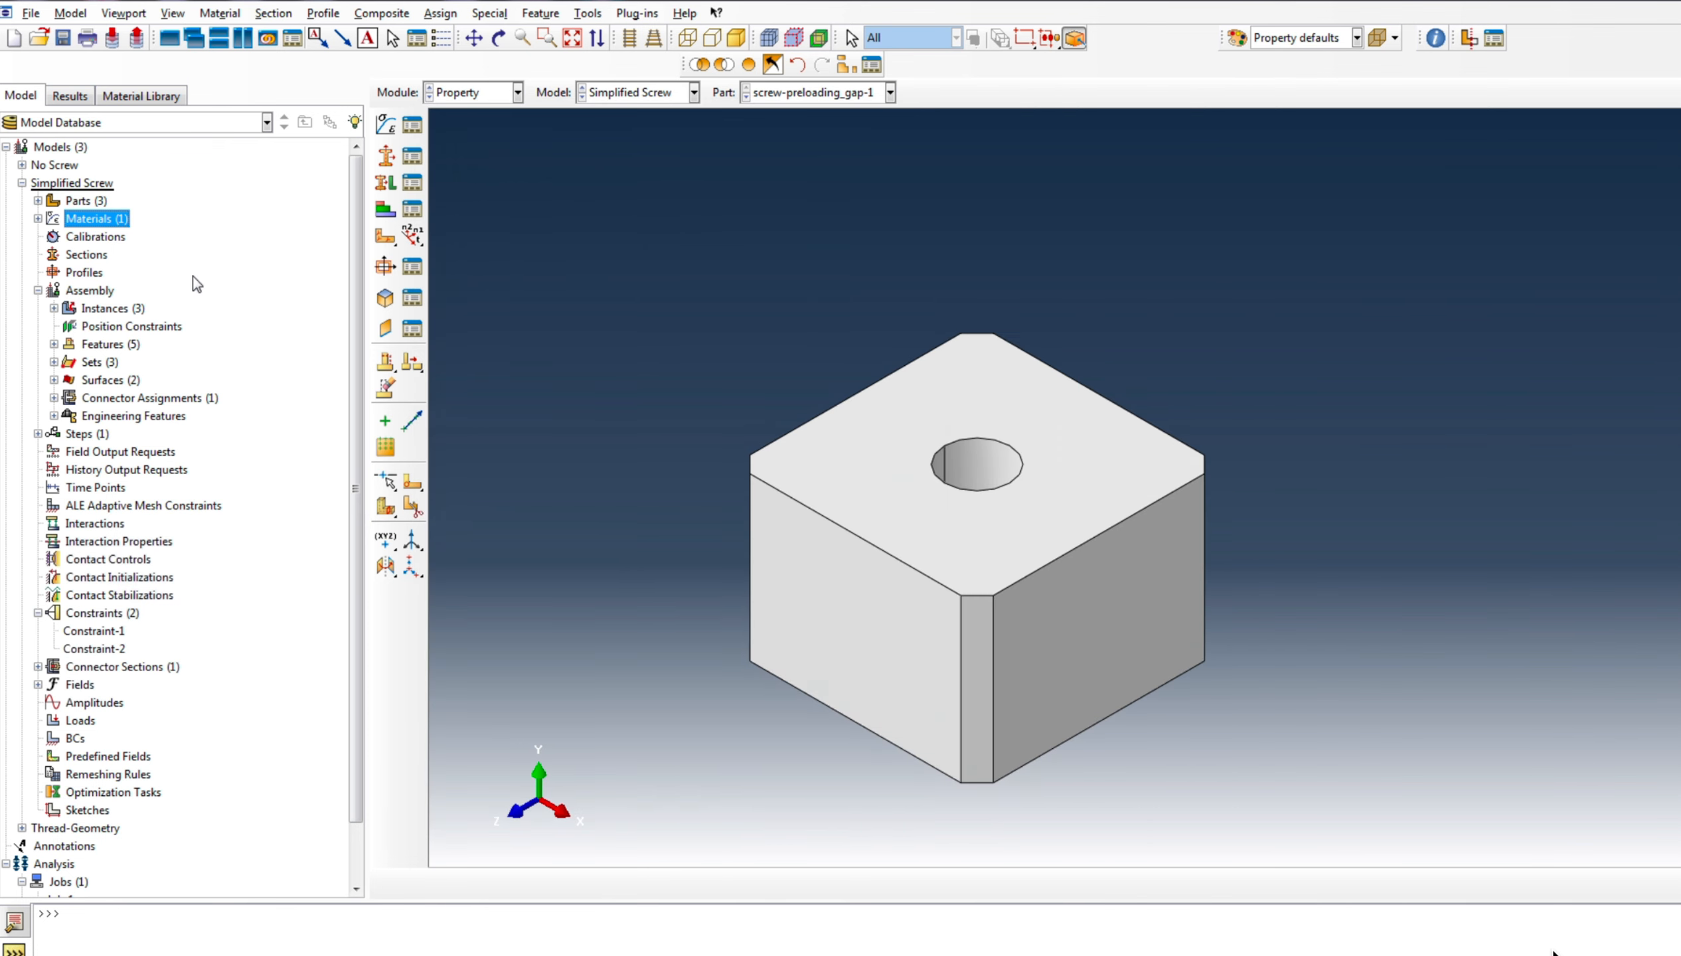
# Create a solid homogeneous section with the default name that uses the steel material
pyautogui.rightClick(99, 260)
pyautogui.click(161, 297)
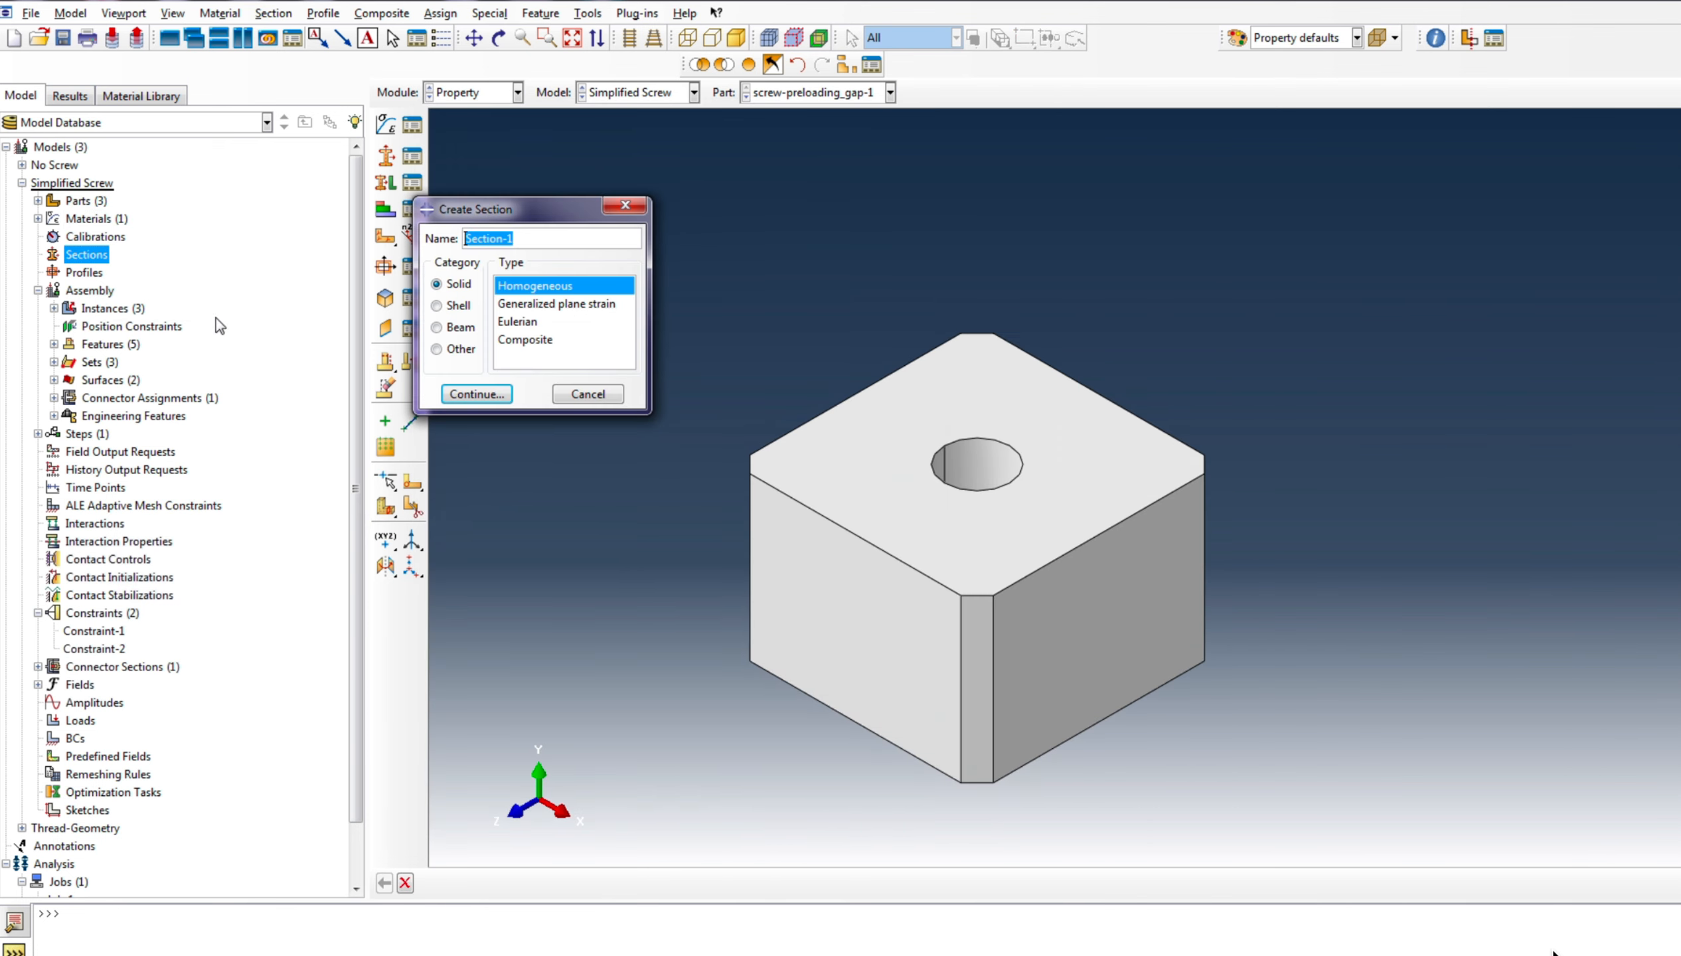
pyautogui.click(476, 393)
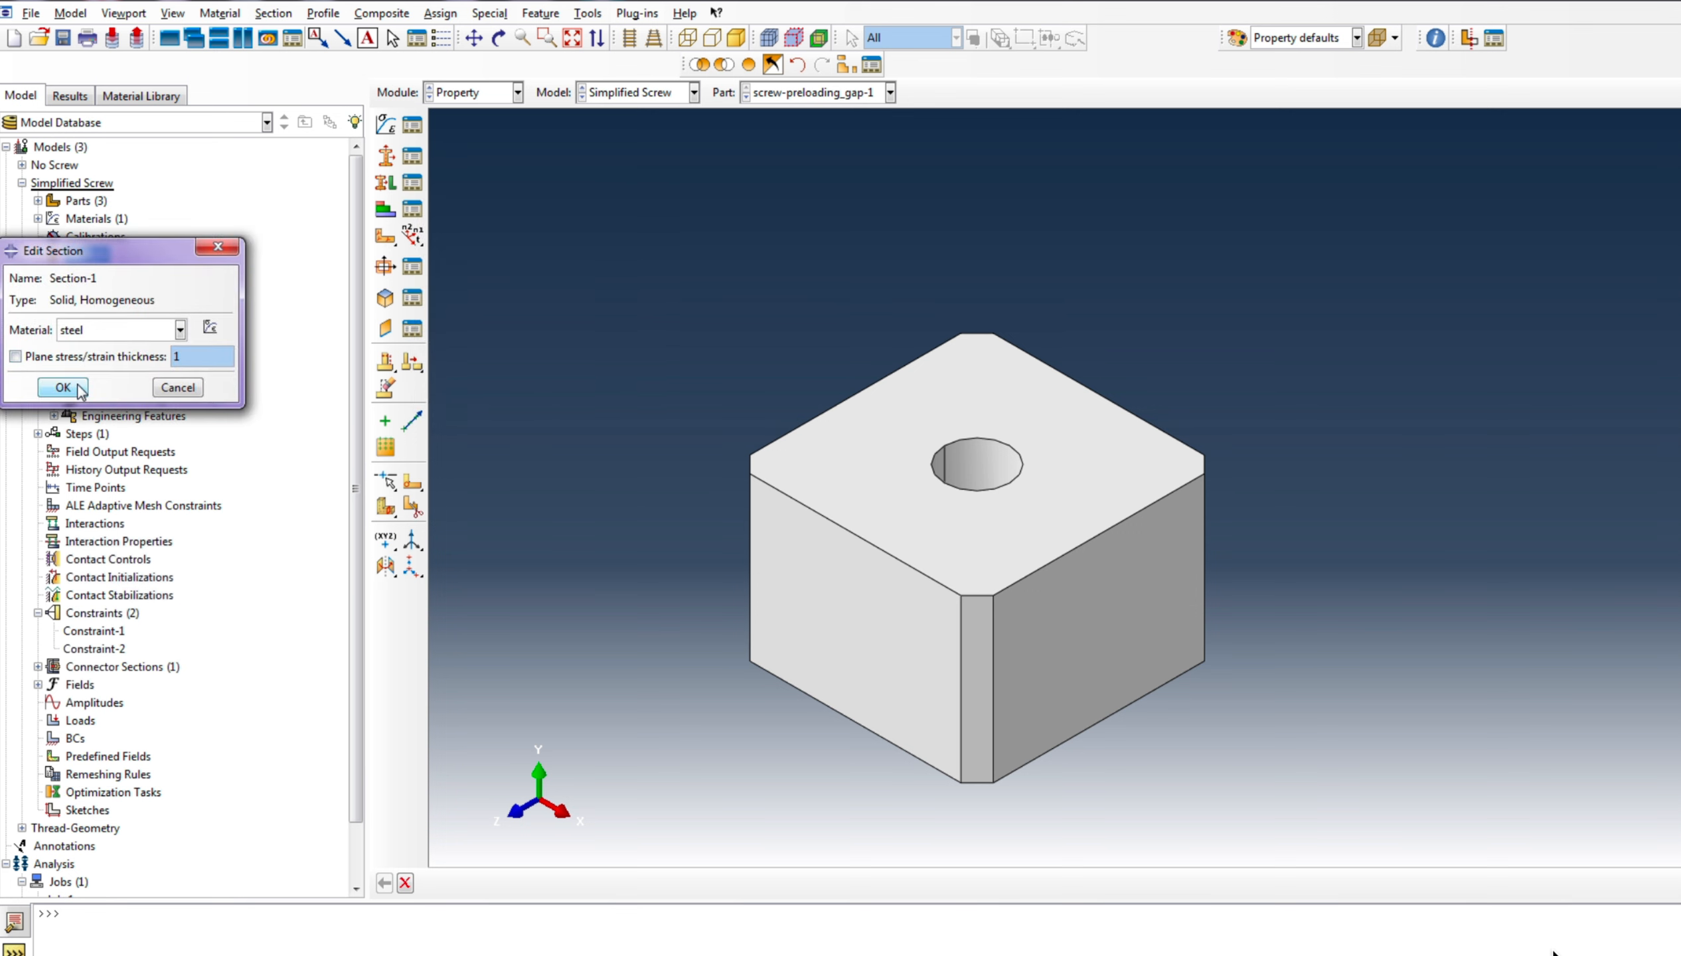
pyautogui.click(63, 387)
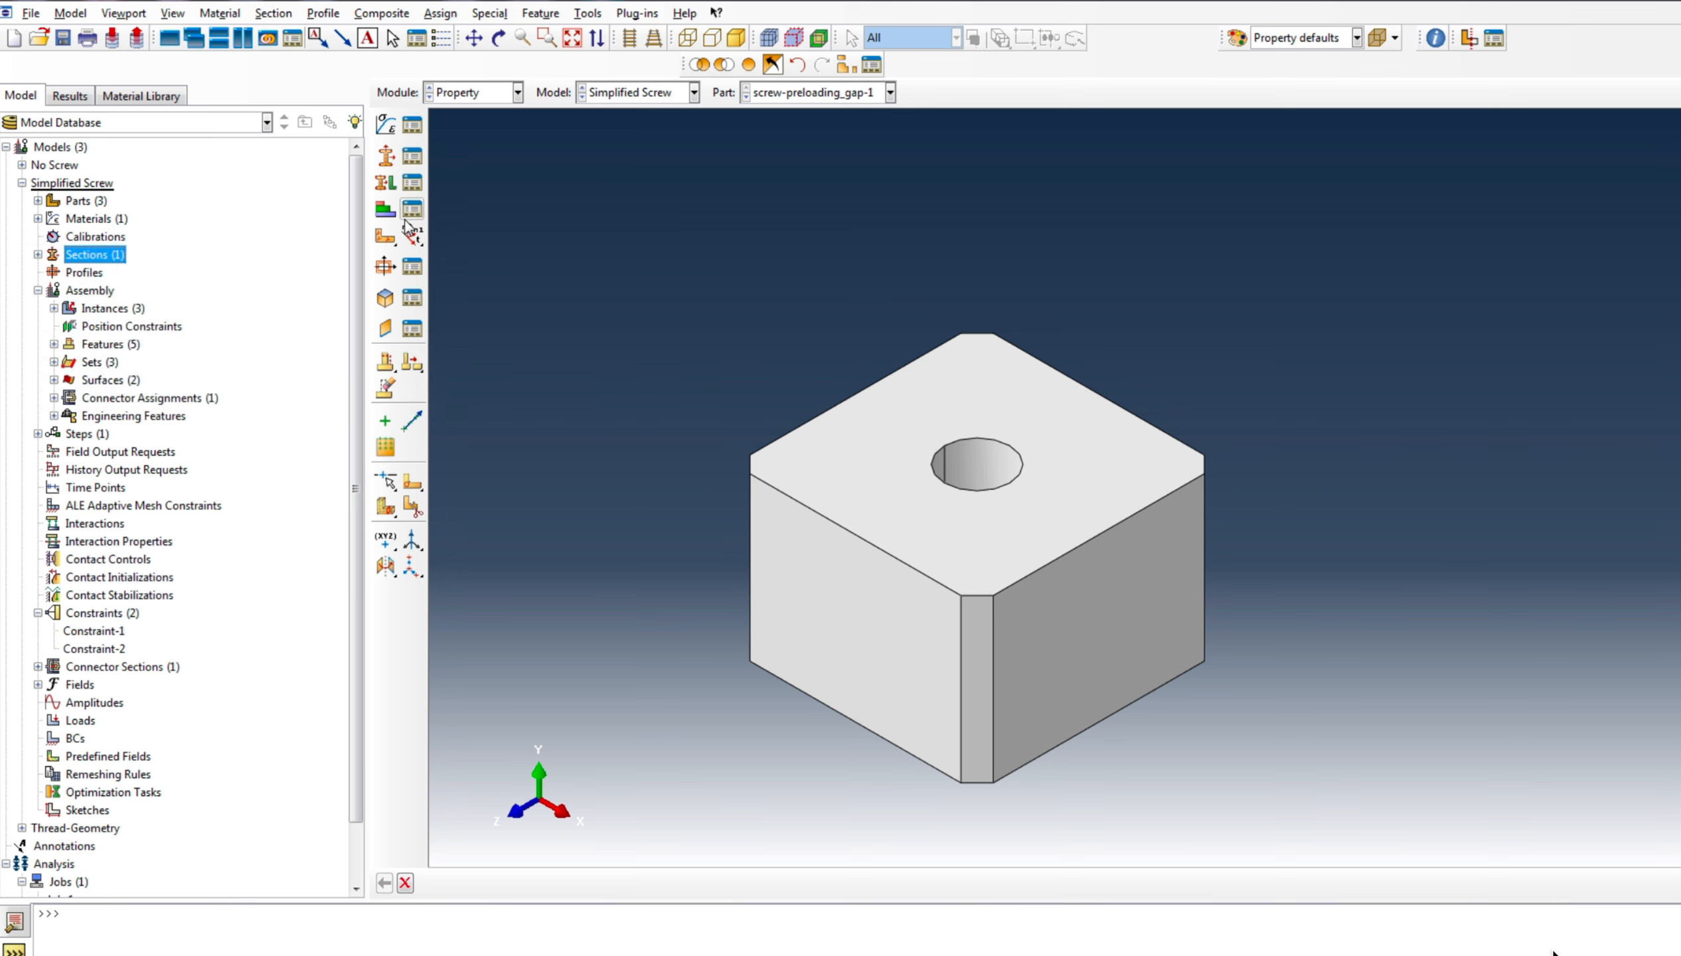
# Assign the steel section Section-1 to the whole block of part screw-preloading_gap-1
pyautogui.click(386, 182)
pyautogui.moveTo(552, 271); pyautogui.dragTo(869, 525)
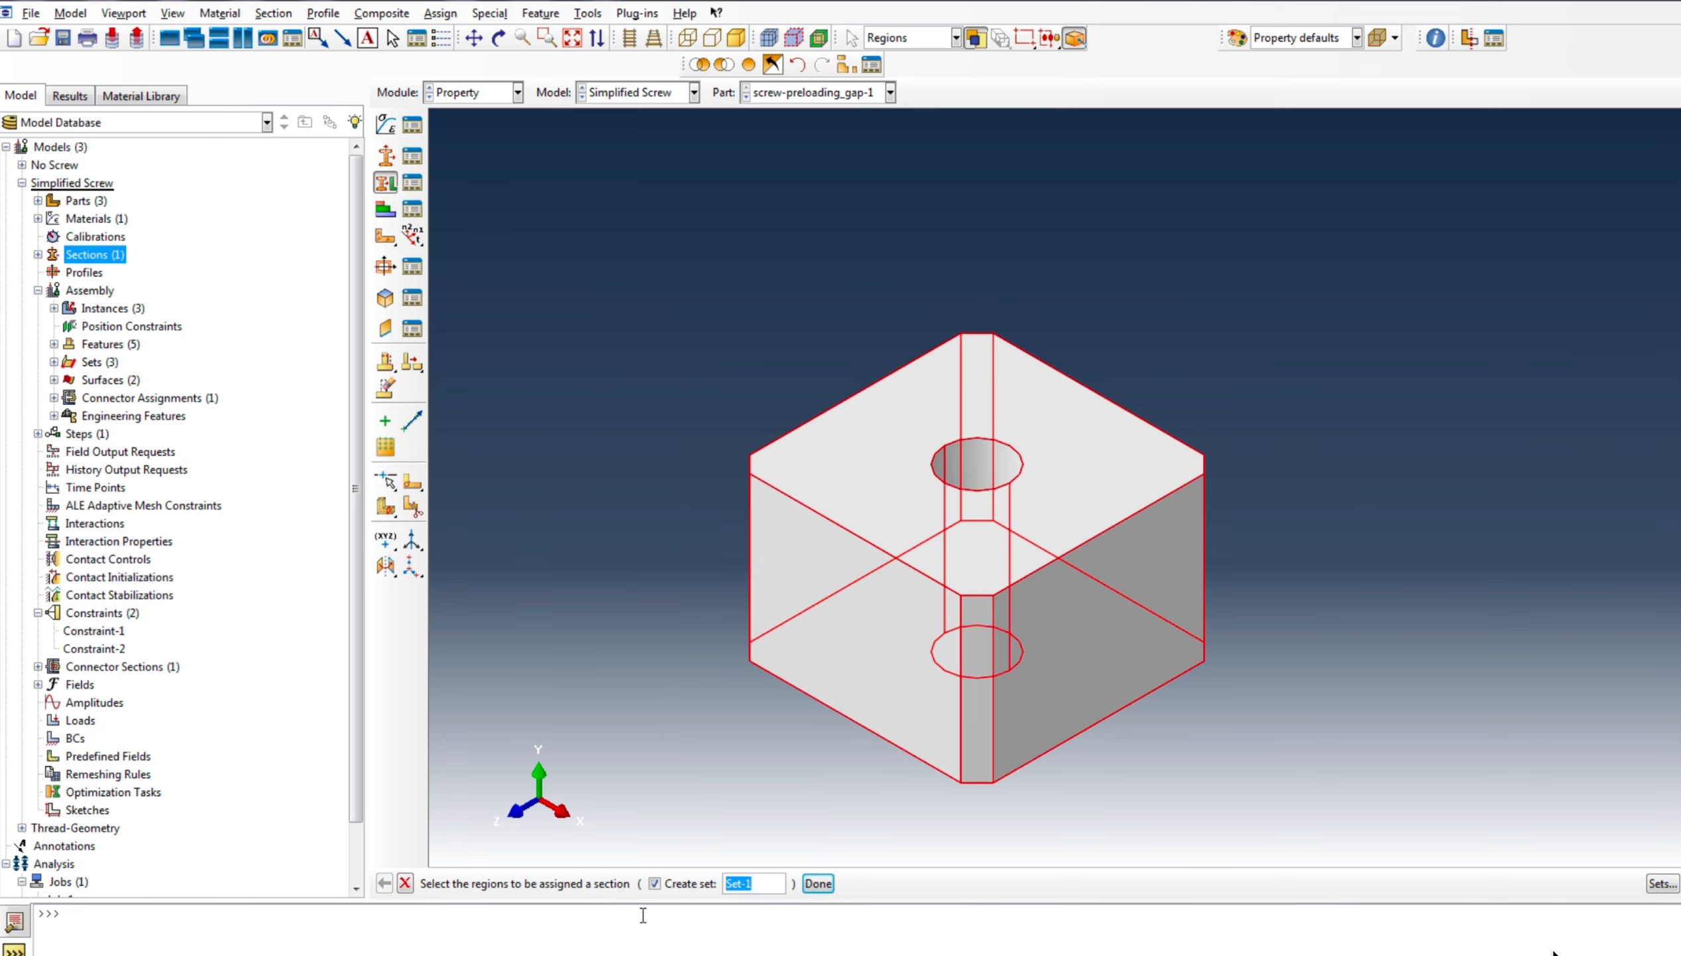
pyautogui.click(818, 884)
pyautogui.click(62, 359)
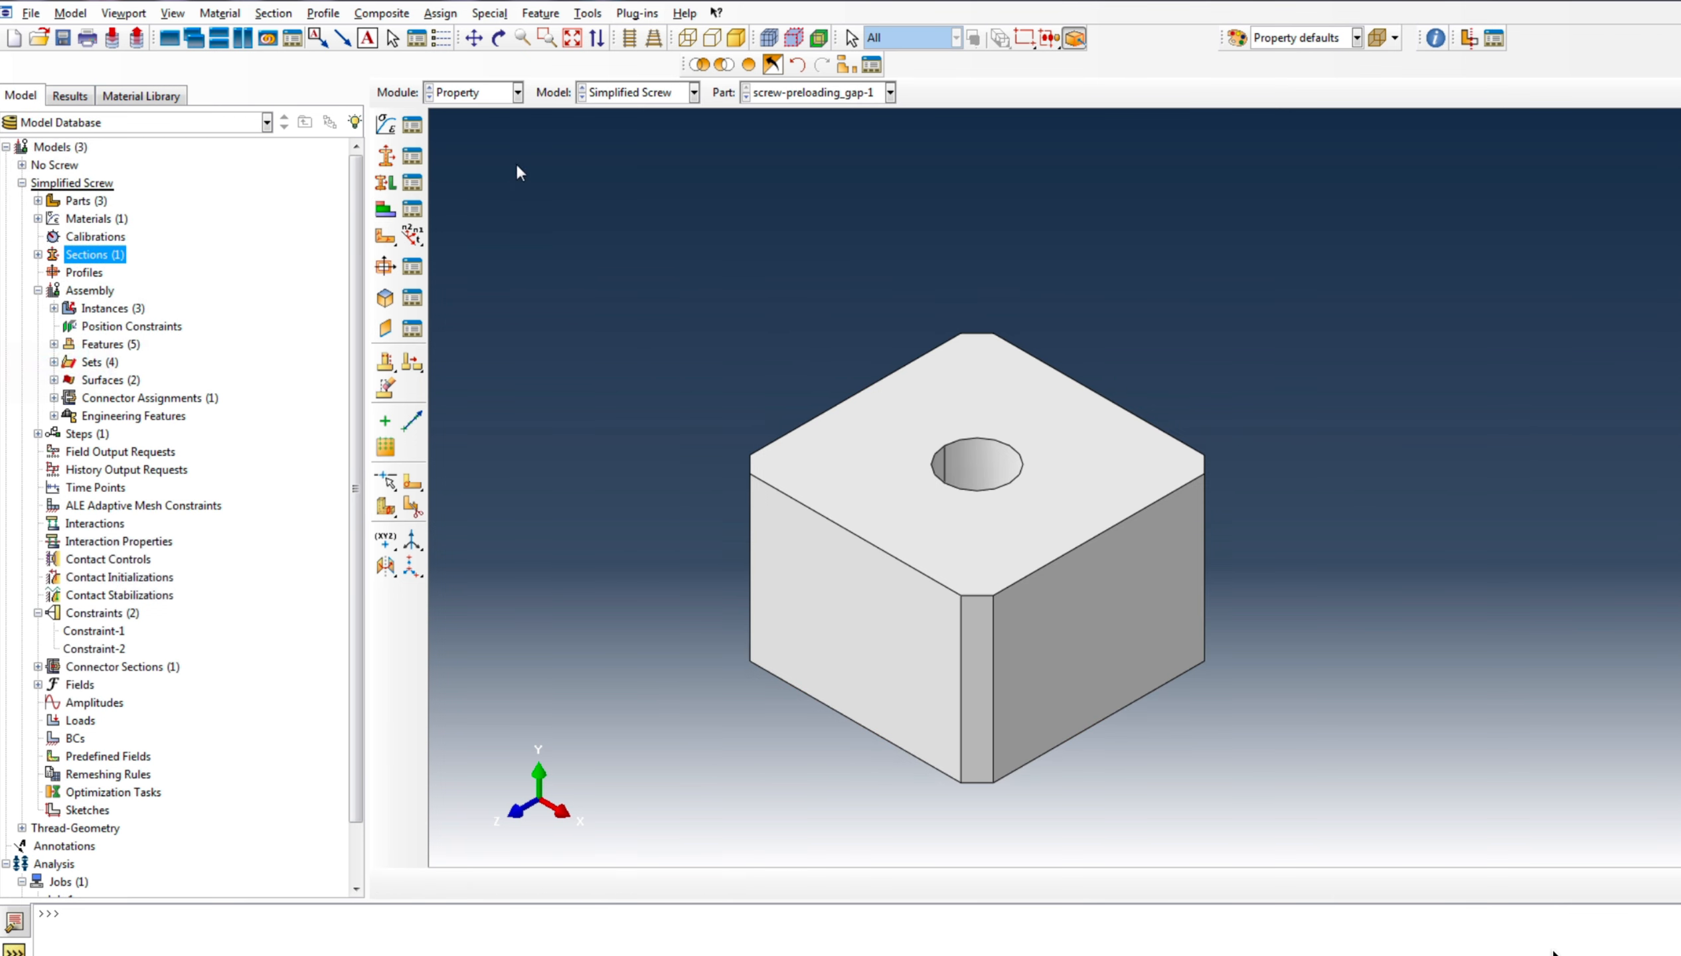
# Display part screw-preloading_gap-2 and assign Section-1 to its entire body
pyautogui.click(815, 97)
pyautogui.click(818, 132)
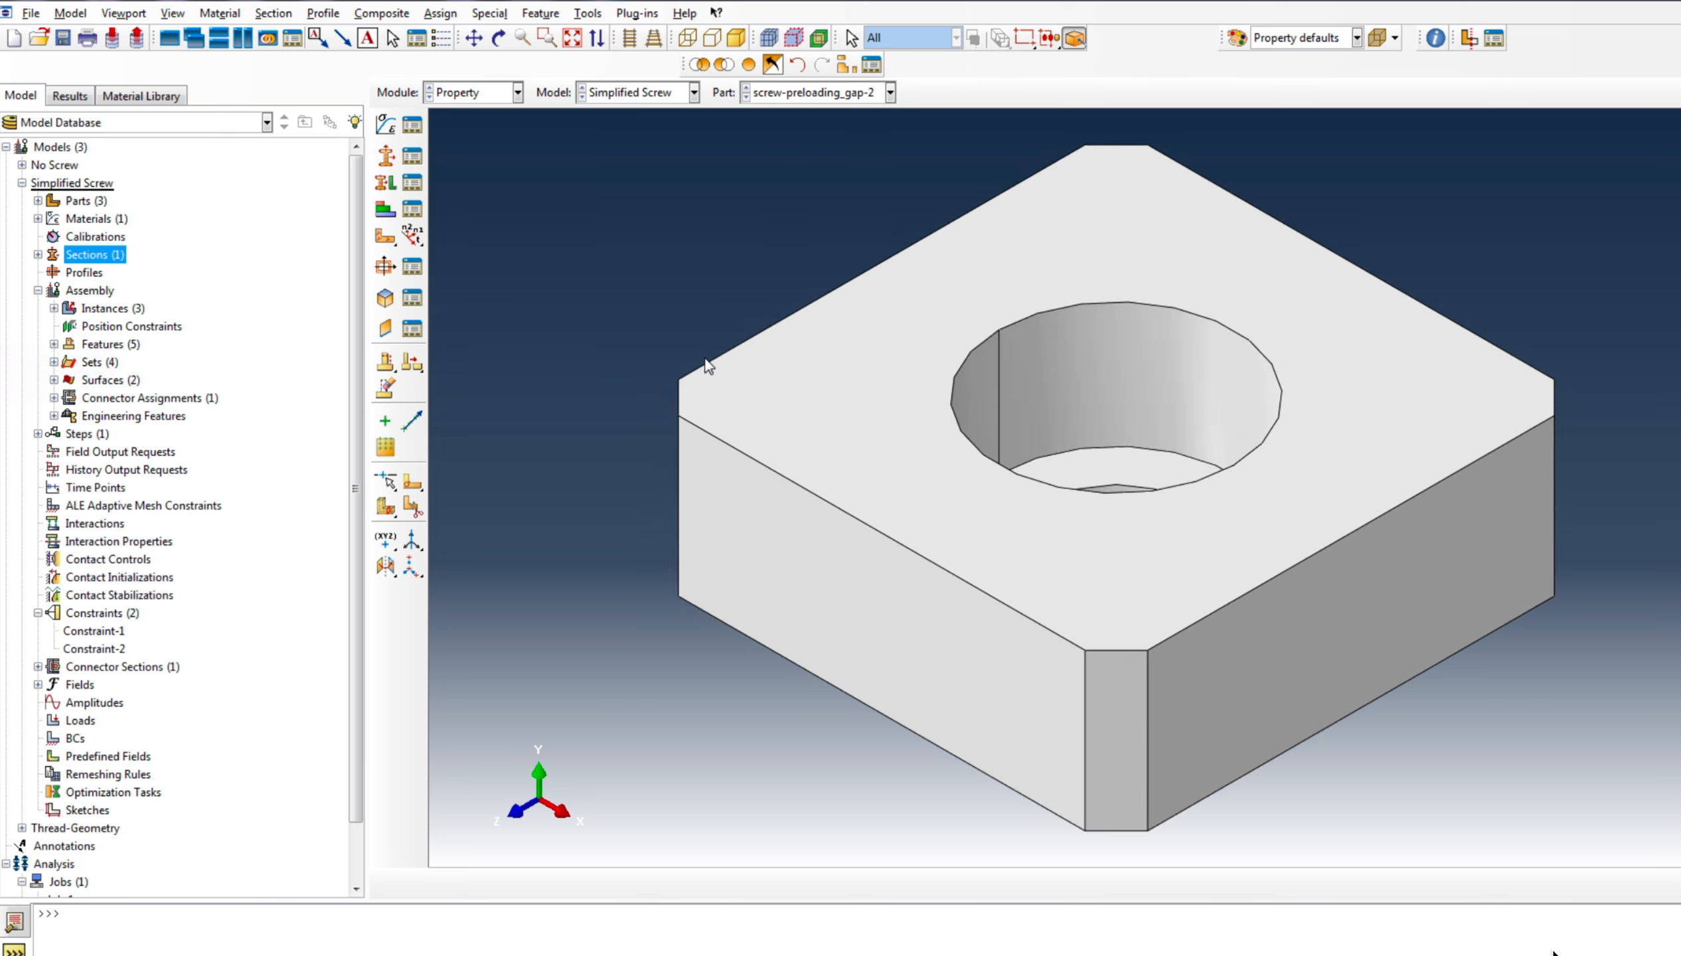
pyautogui.click(386, 182)
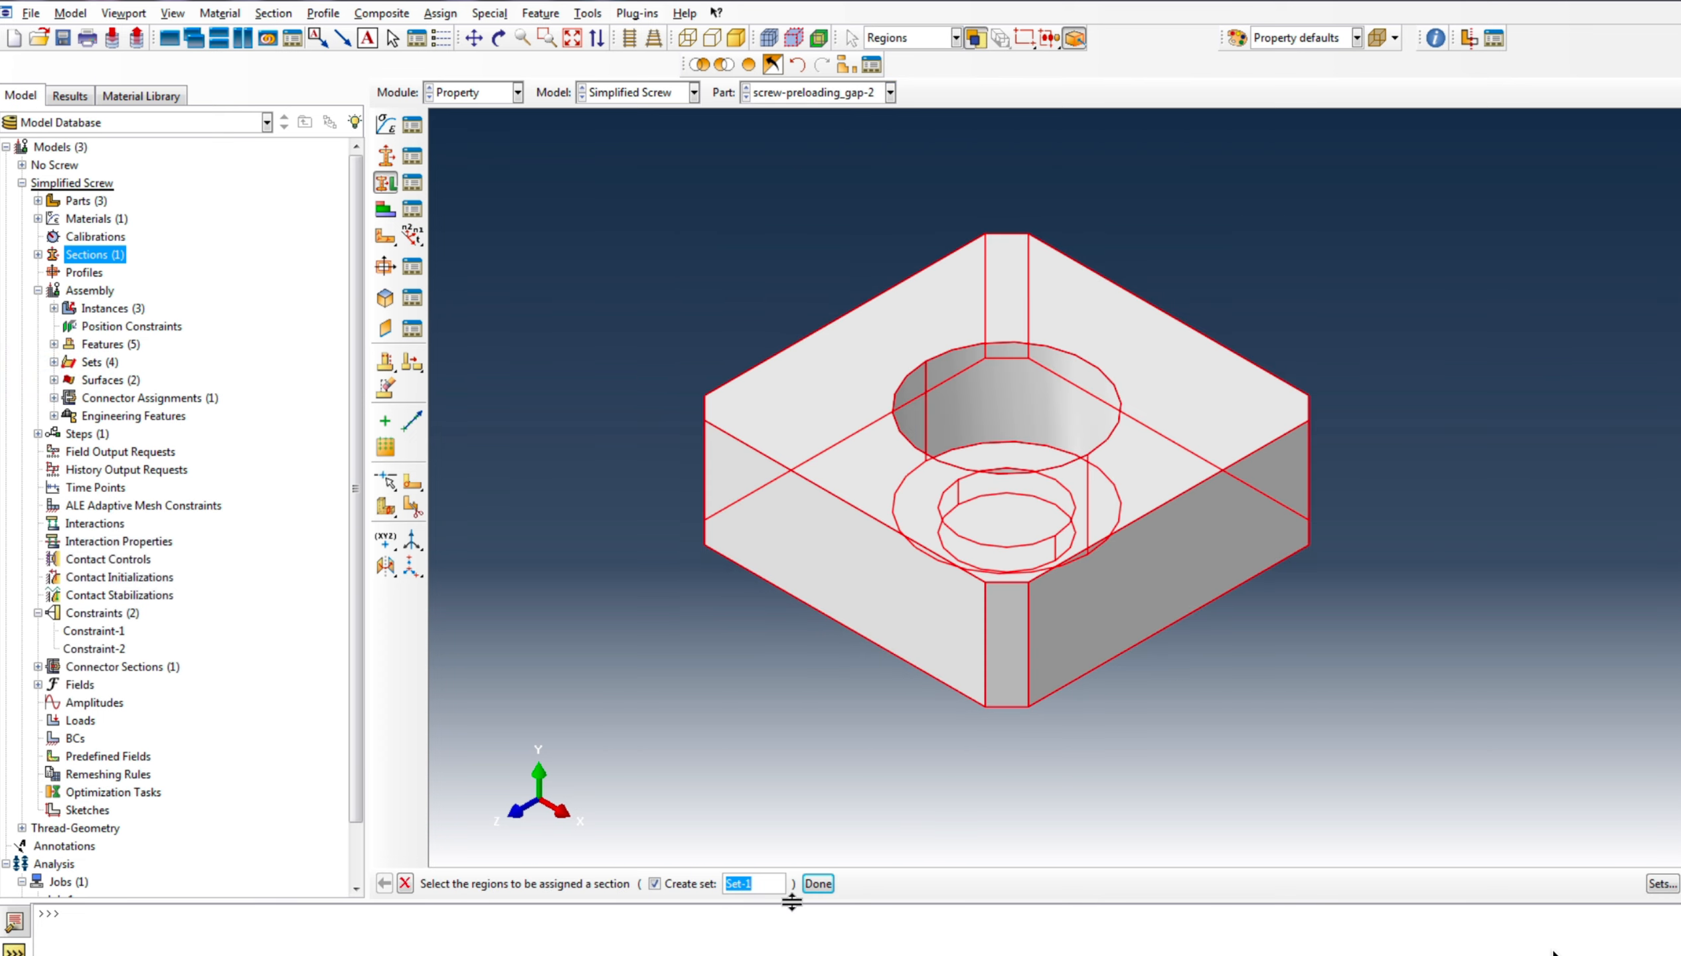
pyautogui.click(818, 884)
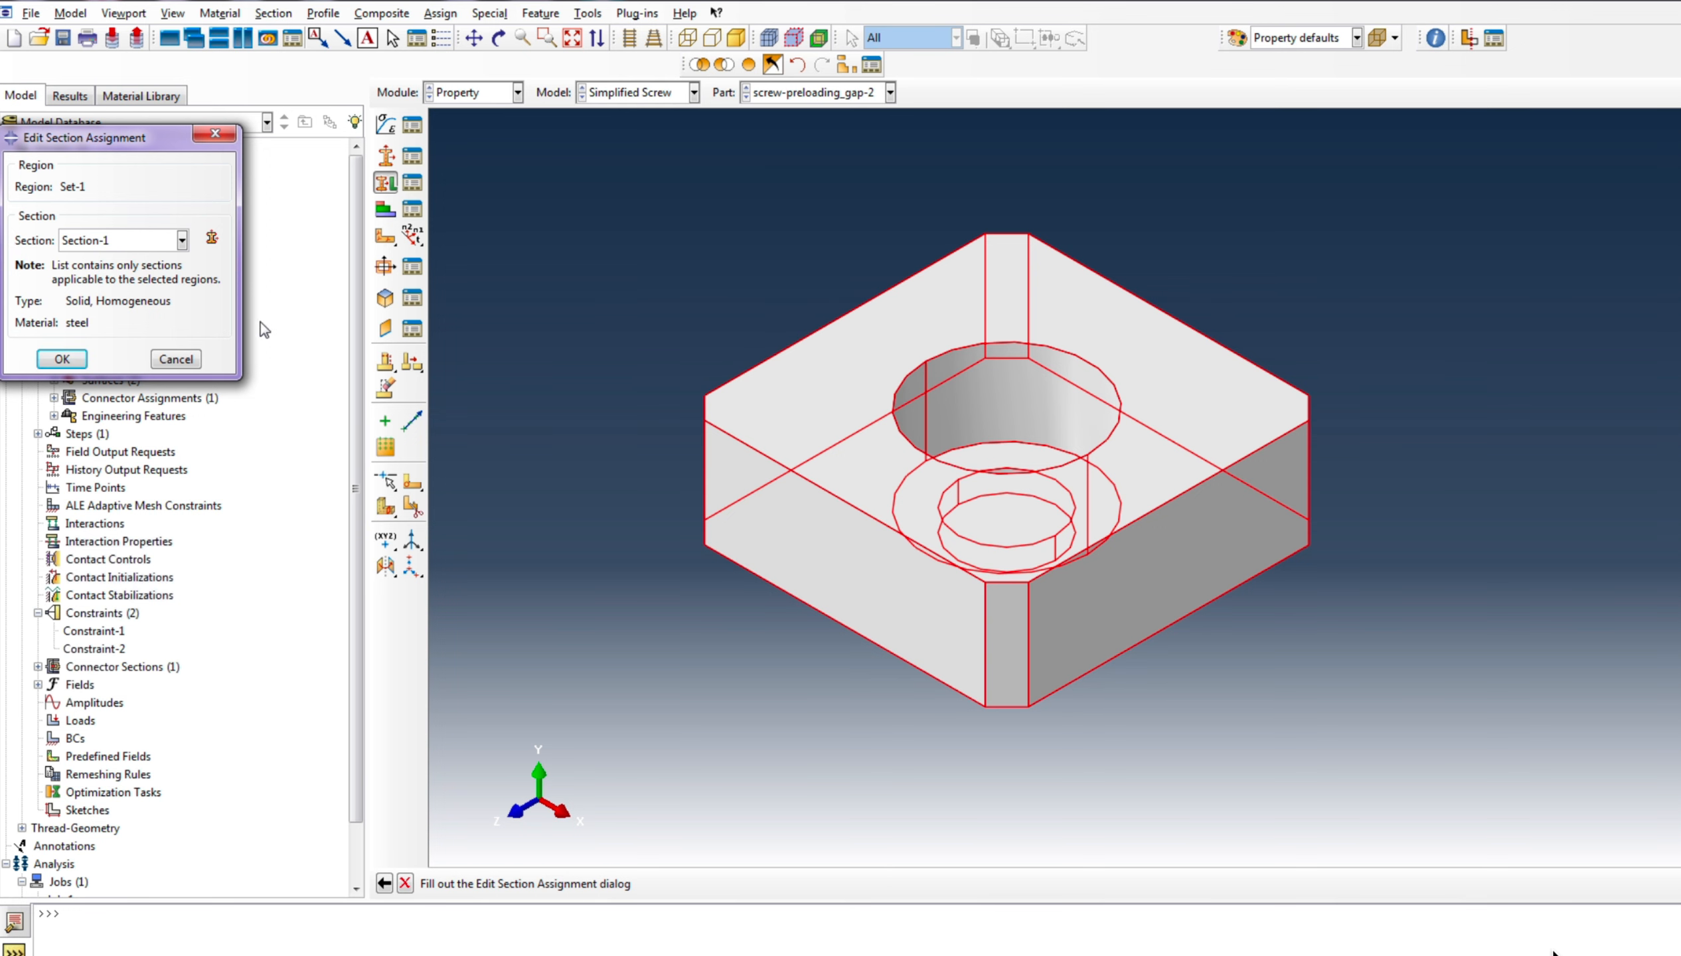
pyautogui.click(61, 359)
# Display the screw part screw-preloading_gap-3 and assign Section-1 to all of its regions
pyautogui.click(867, 93)
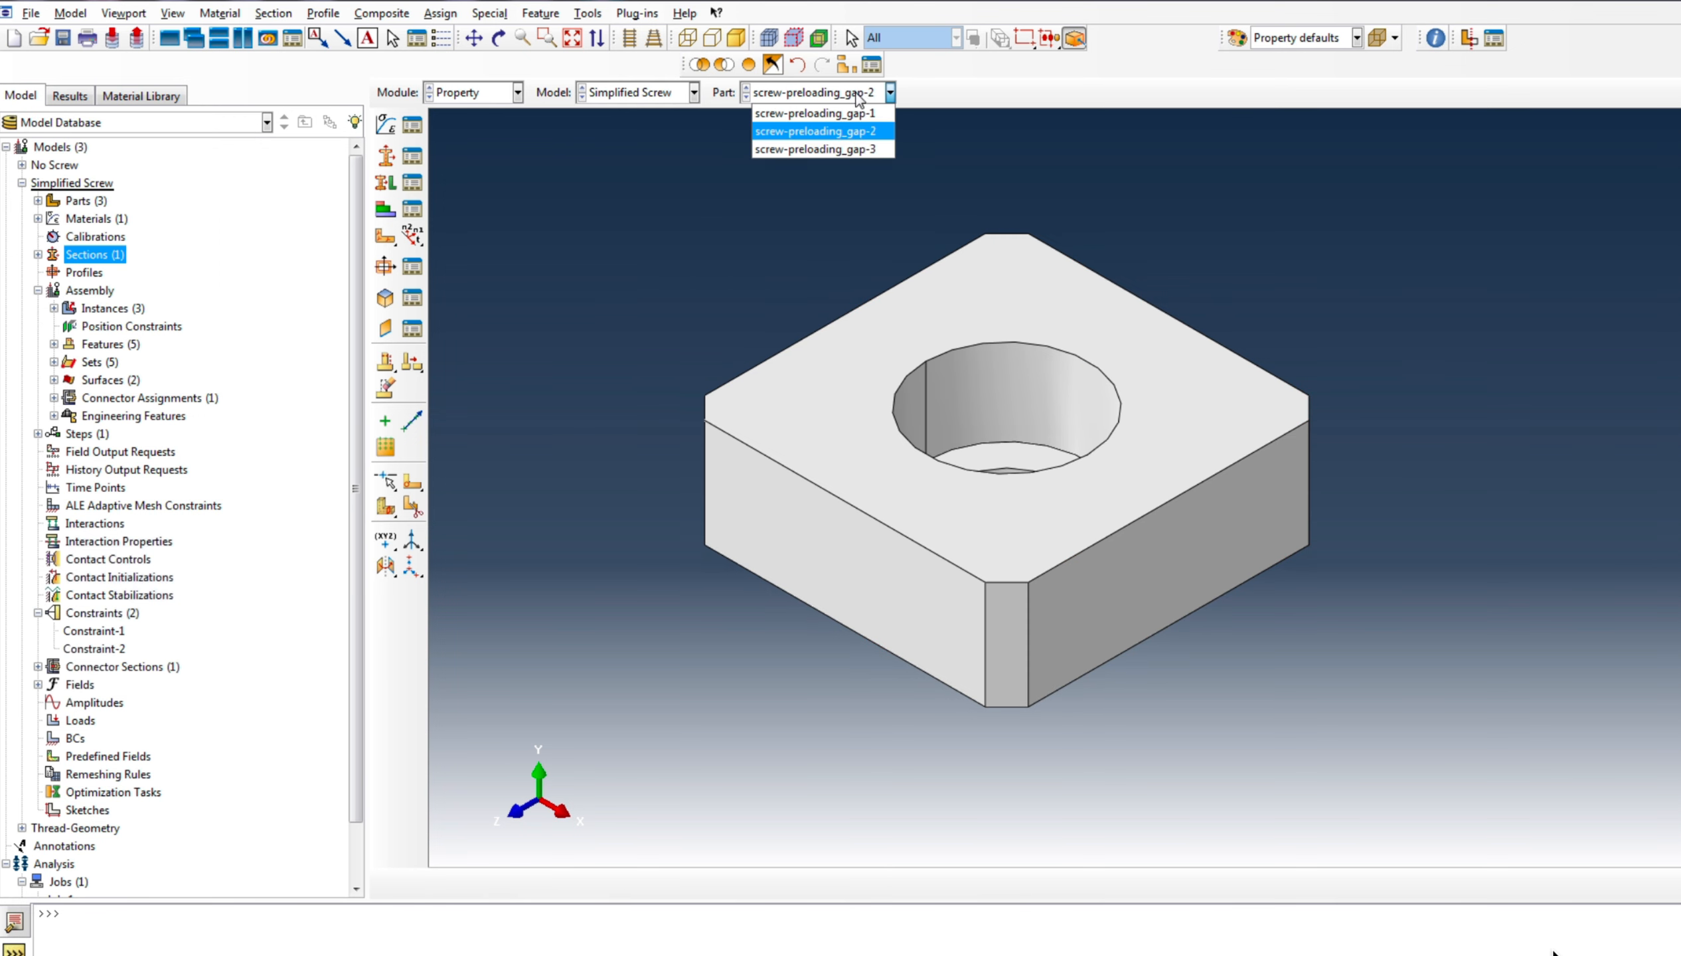
pyautogui.click(827, 149)
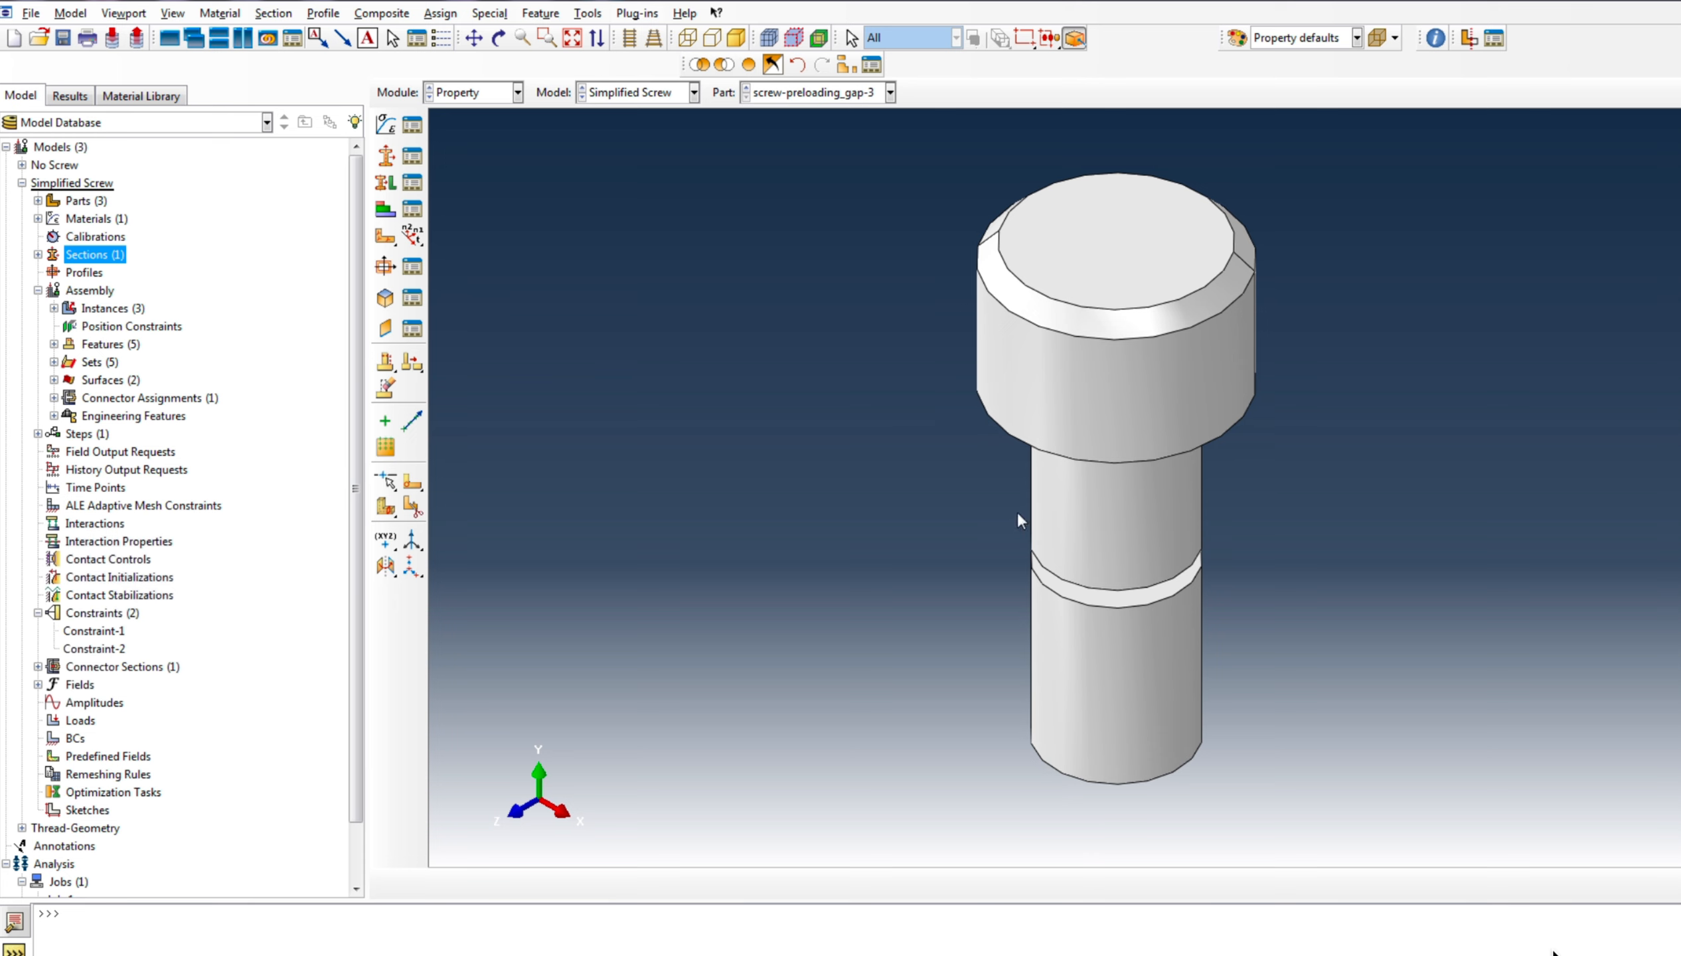
pyautogui.scroll(-3, 911, 451)
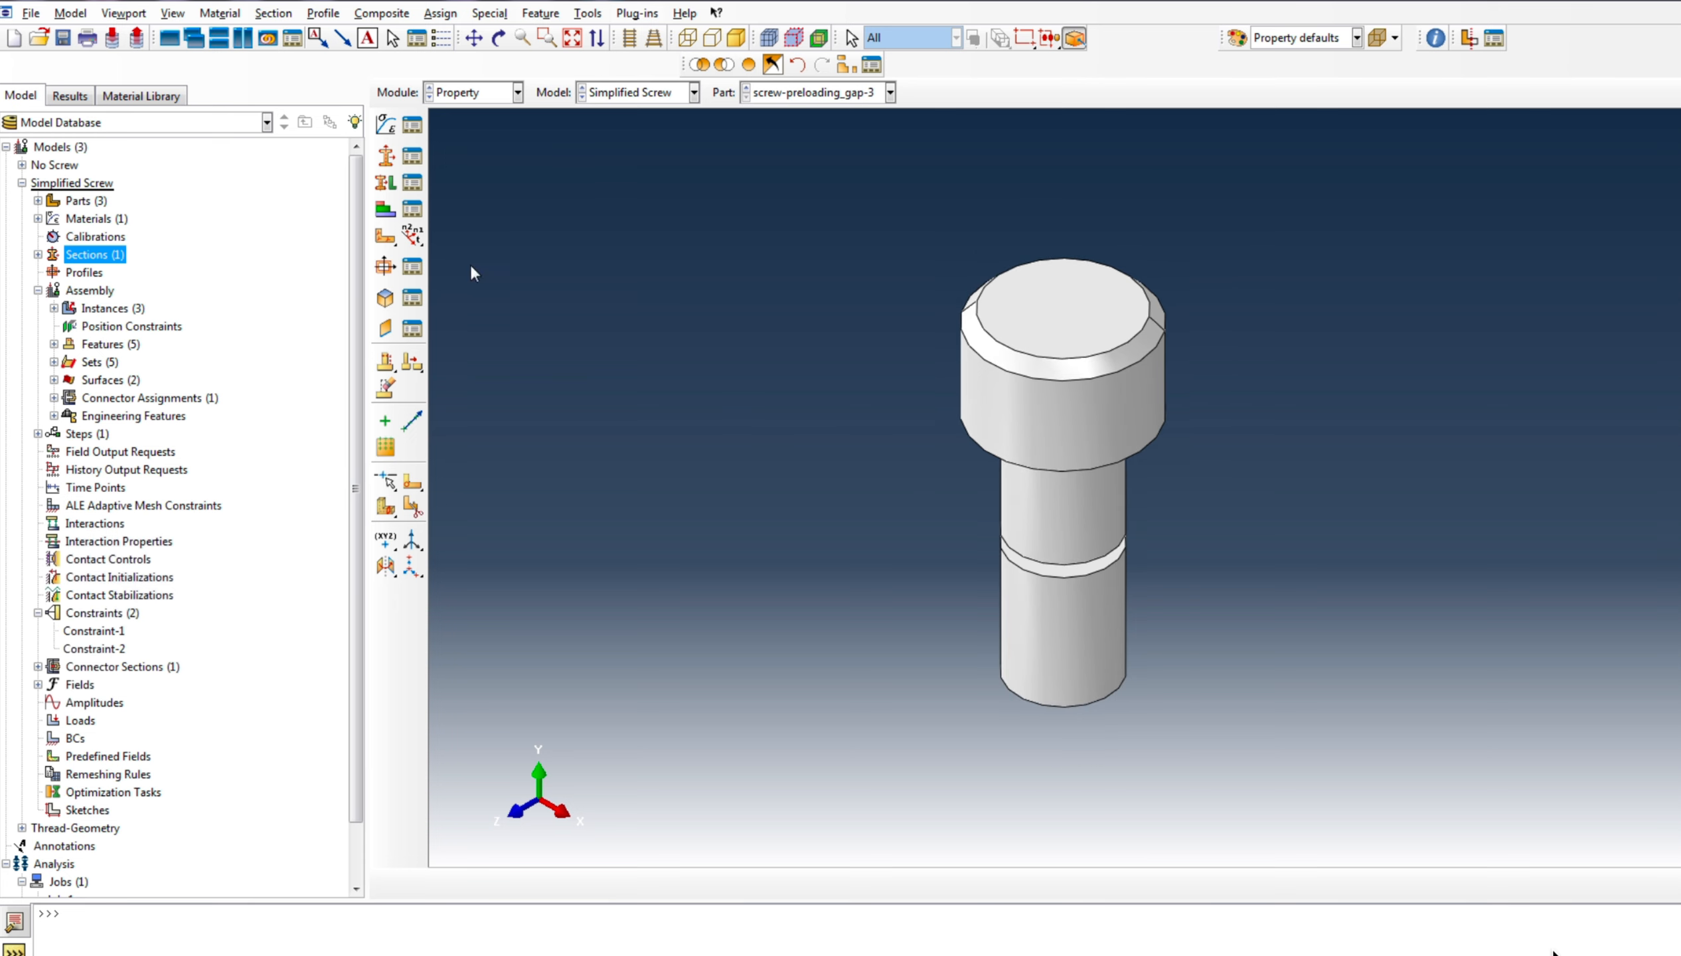
pyautogui.click(386, 182)
pyautogui.moveTo(894, 312); pyautogui.dragTo(1255, 696)
pyautogui.click(818, 883)
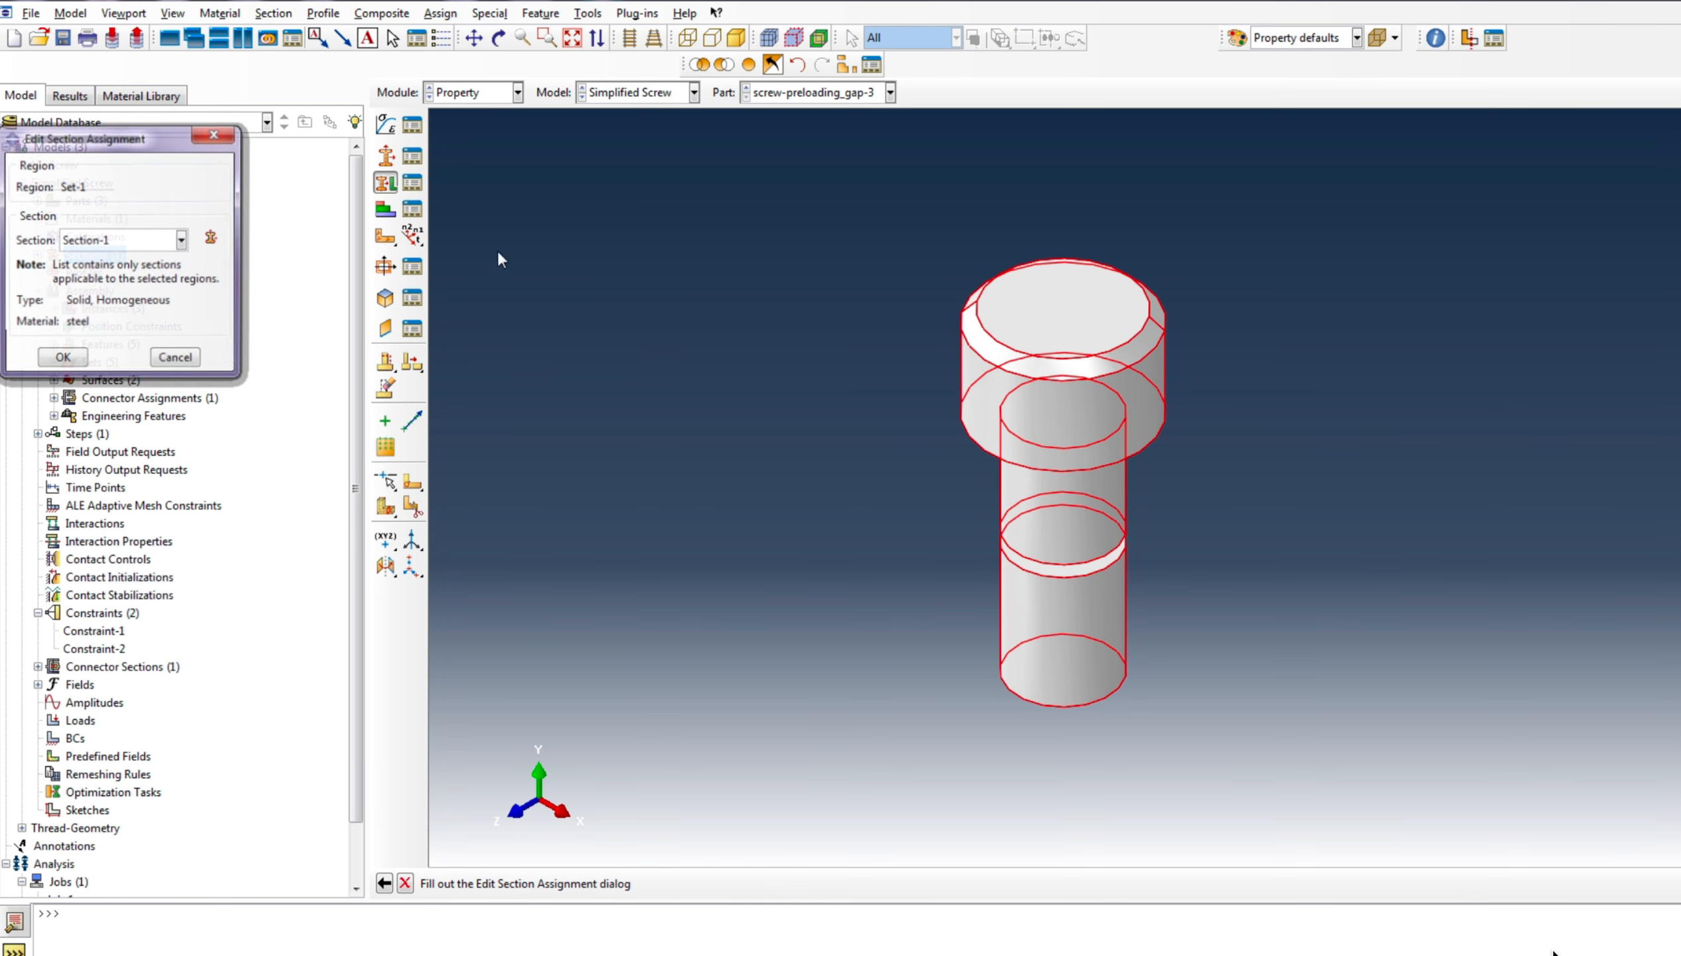
pyautogui.click(62, 360)
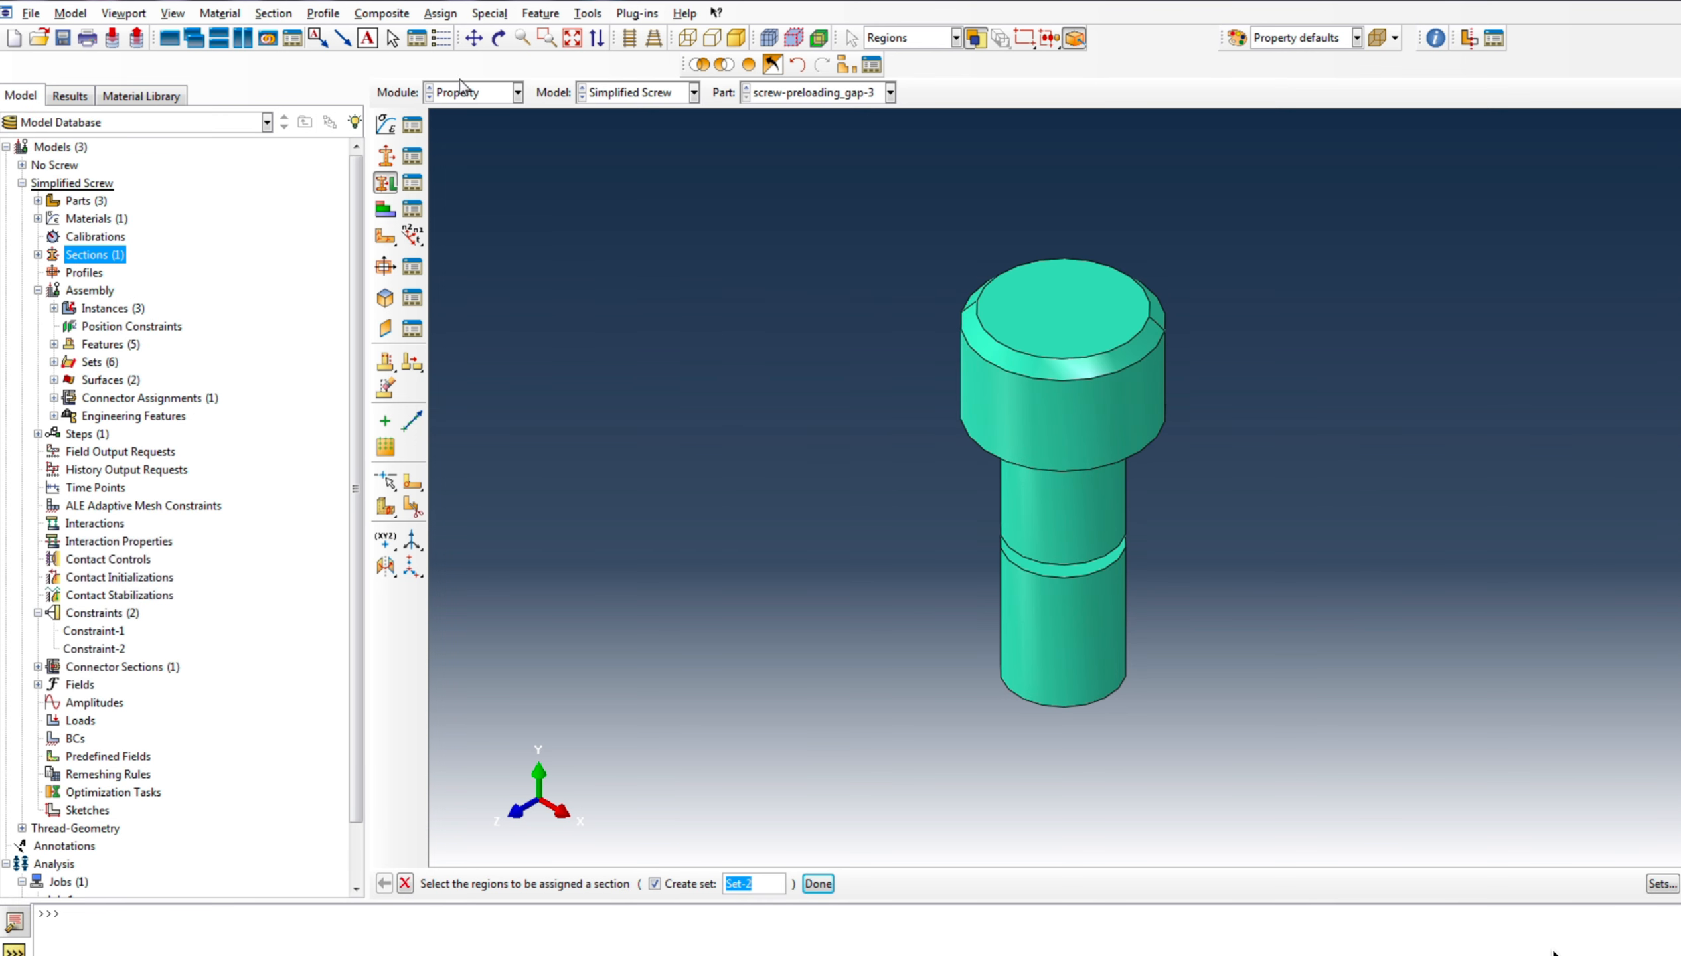
# Switch to the Mesh module with the screw part screw-preloading_gap-3 displayed
pyautogui.click(494, 95)
pyautogui.click(475, 222)
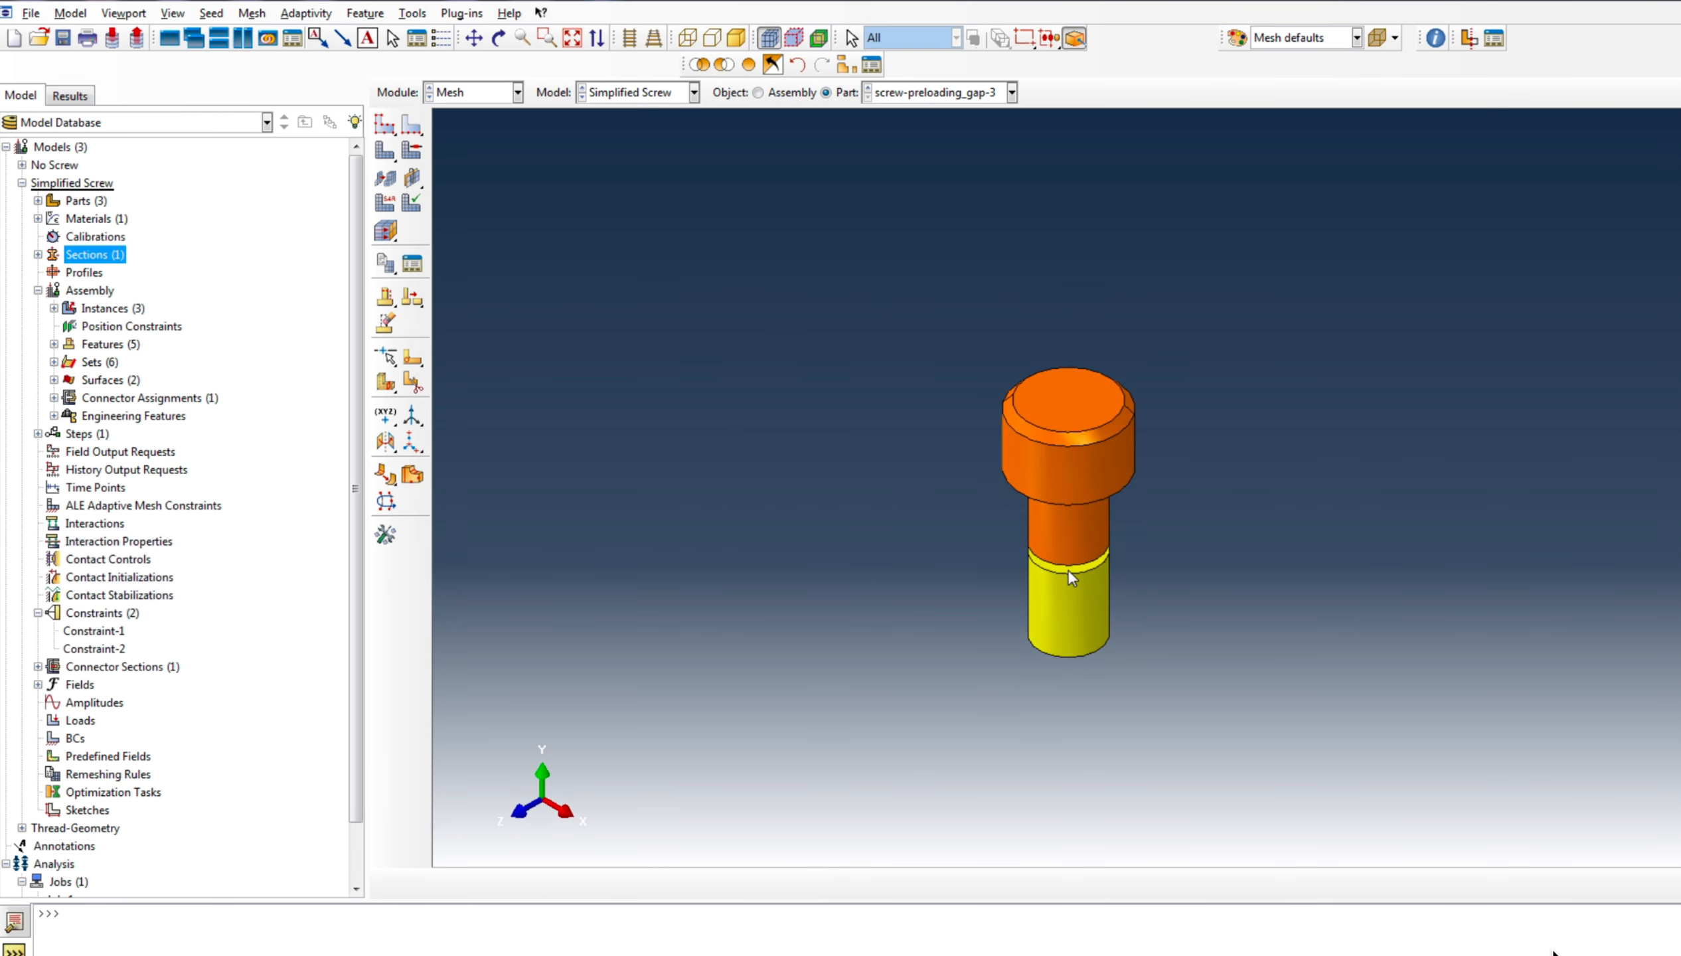
# Apply mesh controls with the Hex element shape and the As is technique to all cells of the screw
pyautogui.click(411, 152)
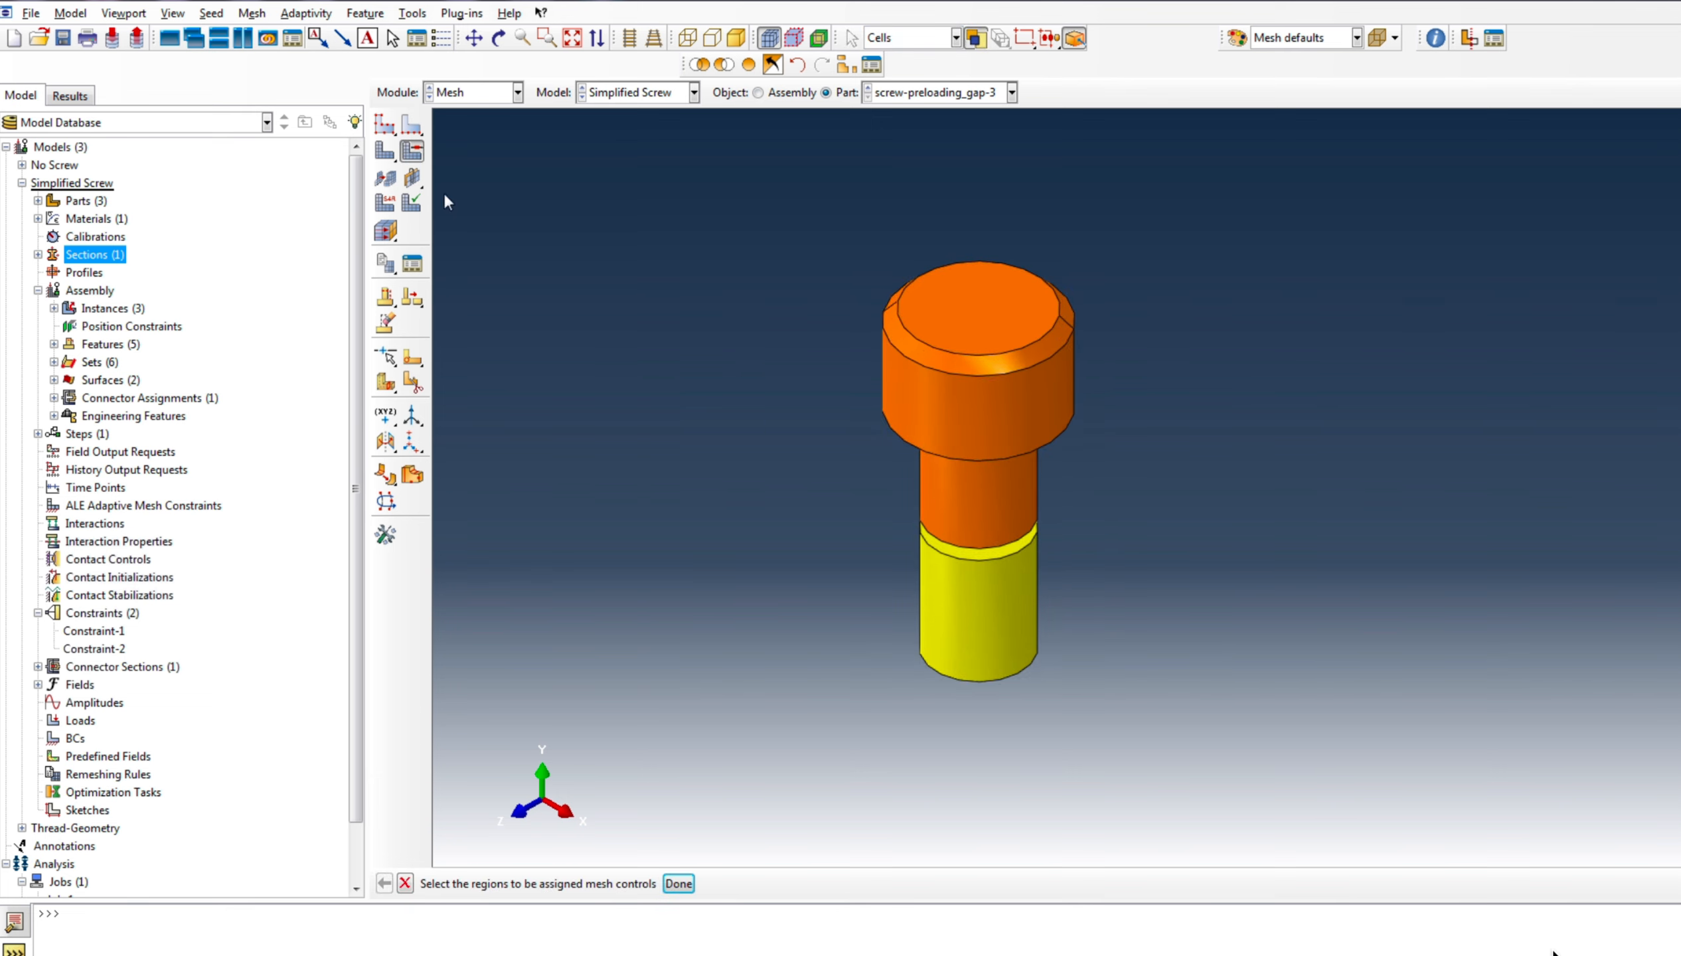
pyautogui.moveTo(734, 227); pyautogui.dragTo(1194, 835)
pyautogui.click(679, 882)
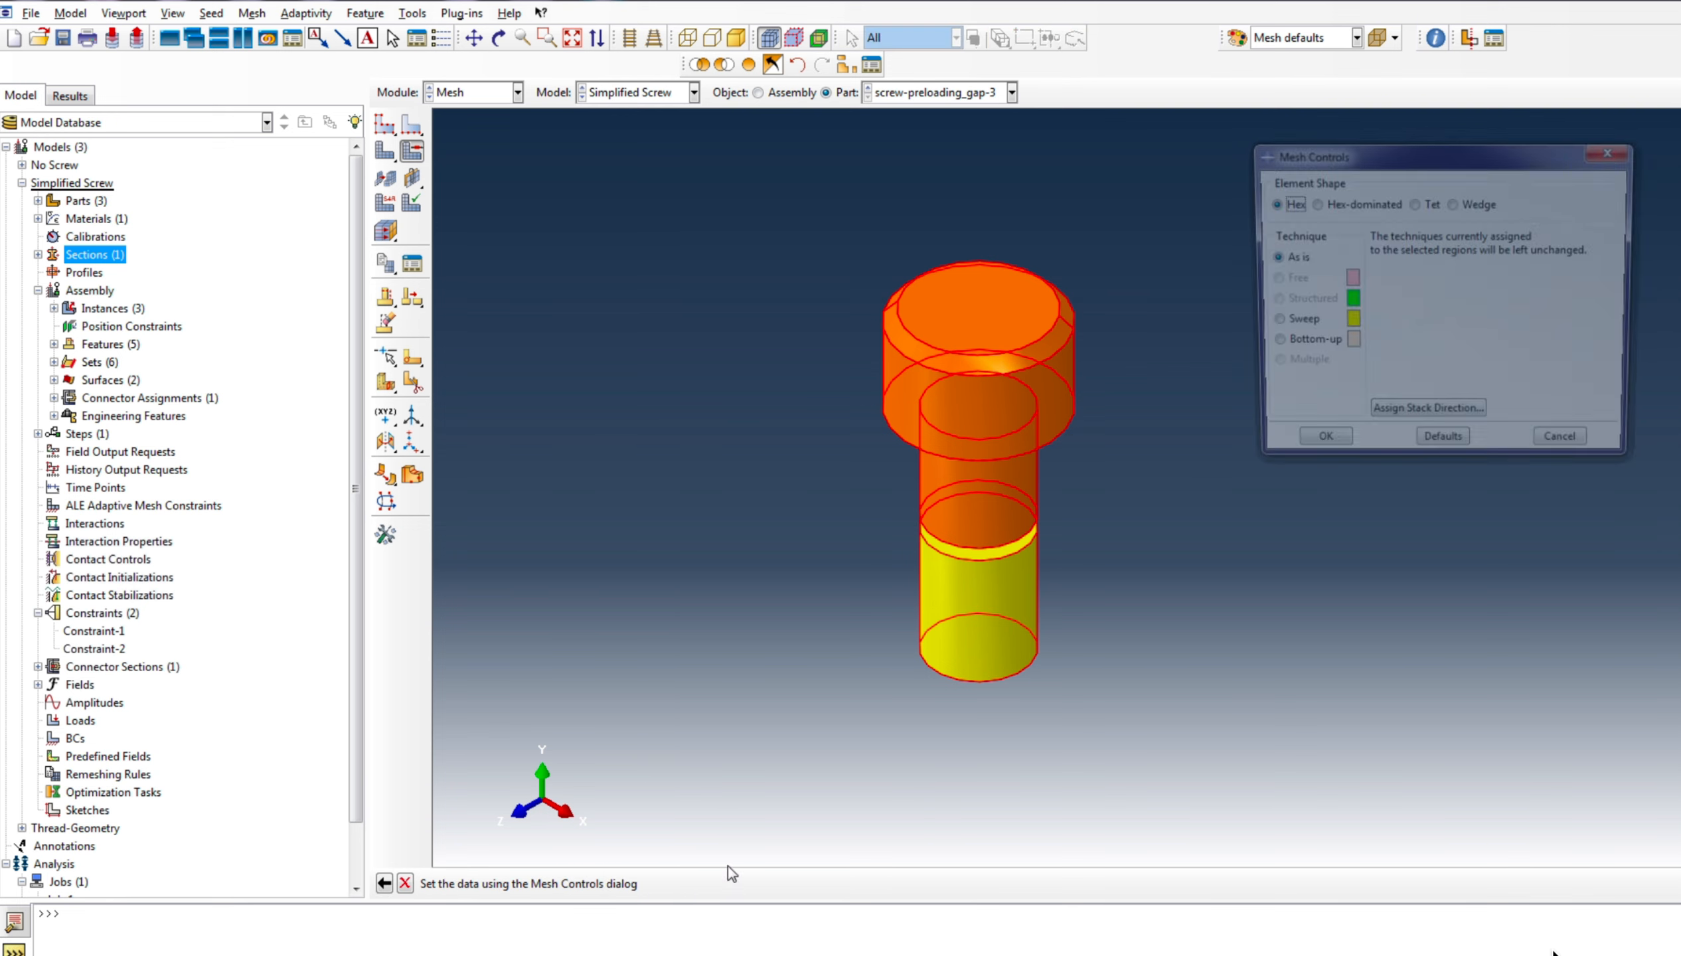
pyautogui.click(1316, 449)
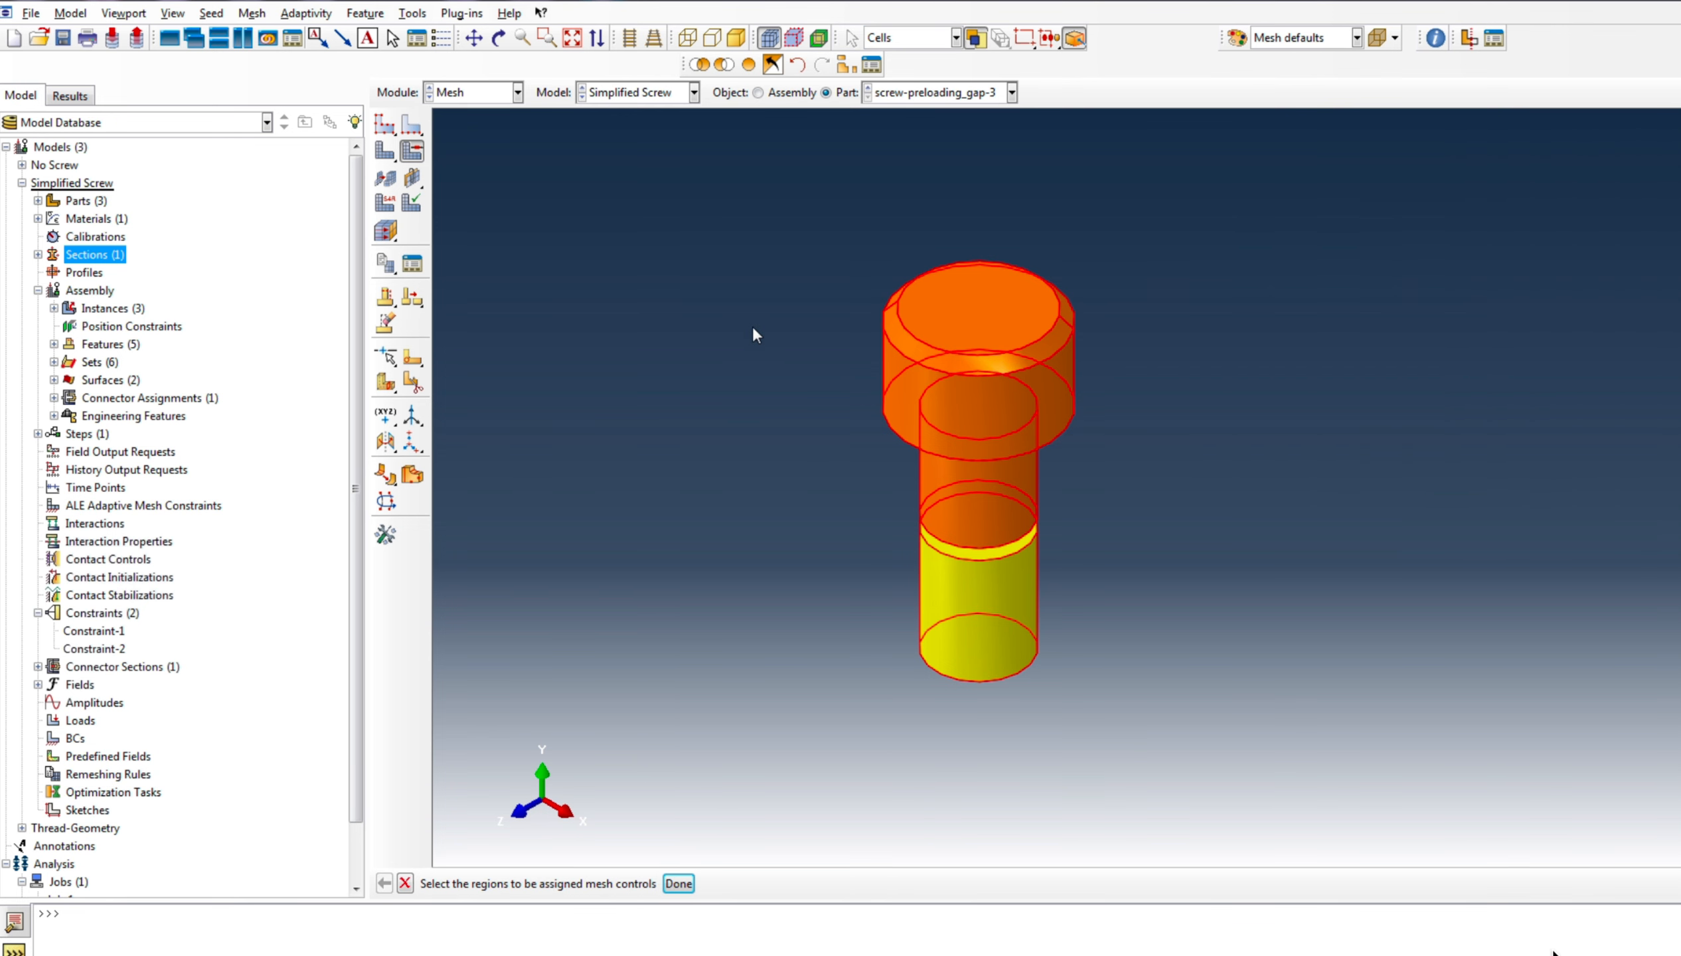
# Seed the screw part with an approximate global size of 1, keeping the default curvature control
pyautogui.click(385, 124)
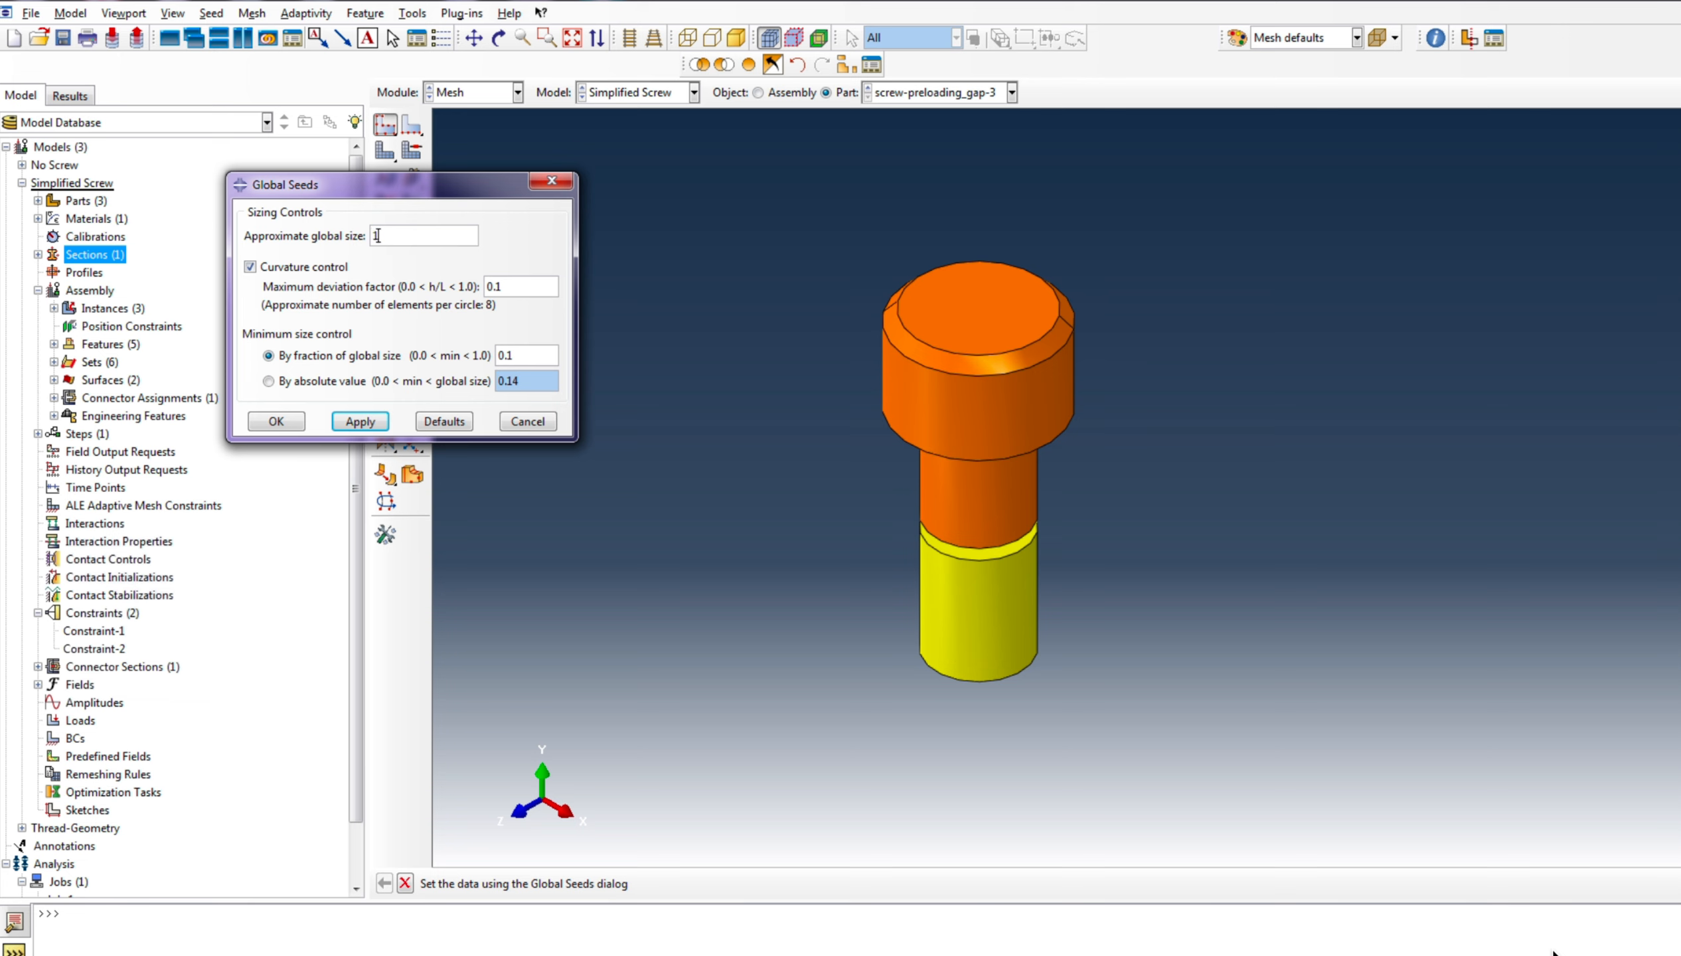
pyautogui.click(361, 422)
pyautogui.click(277, 421)
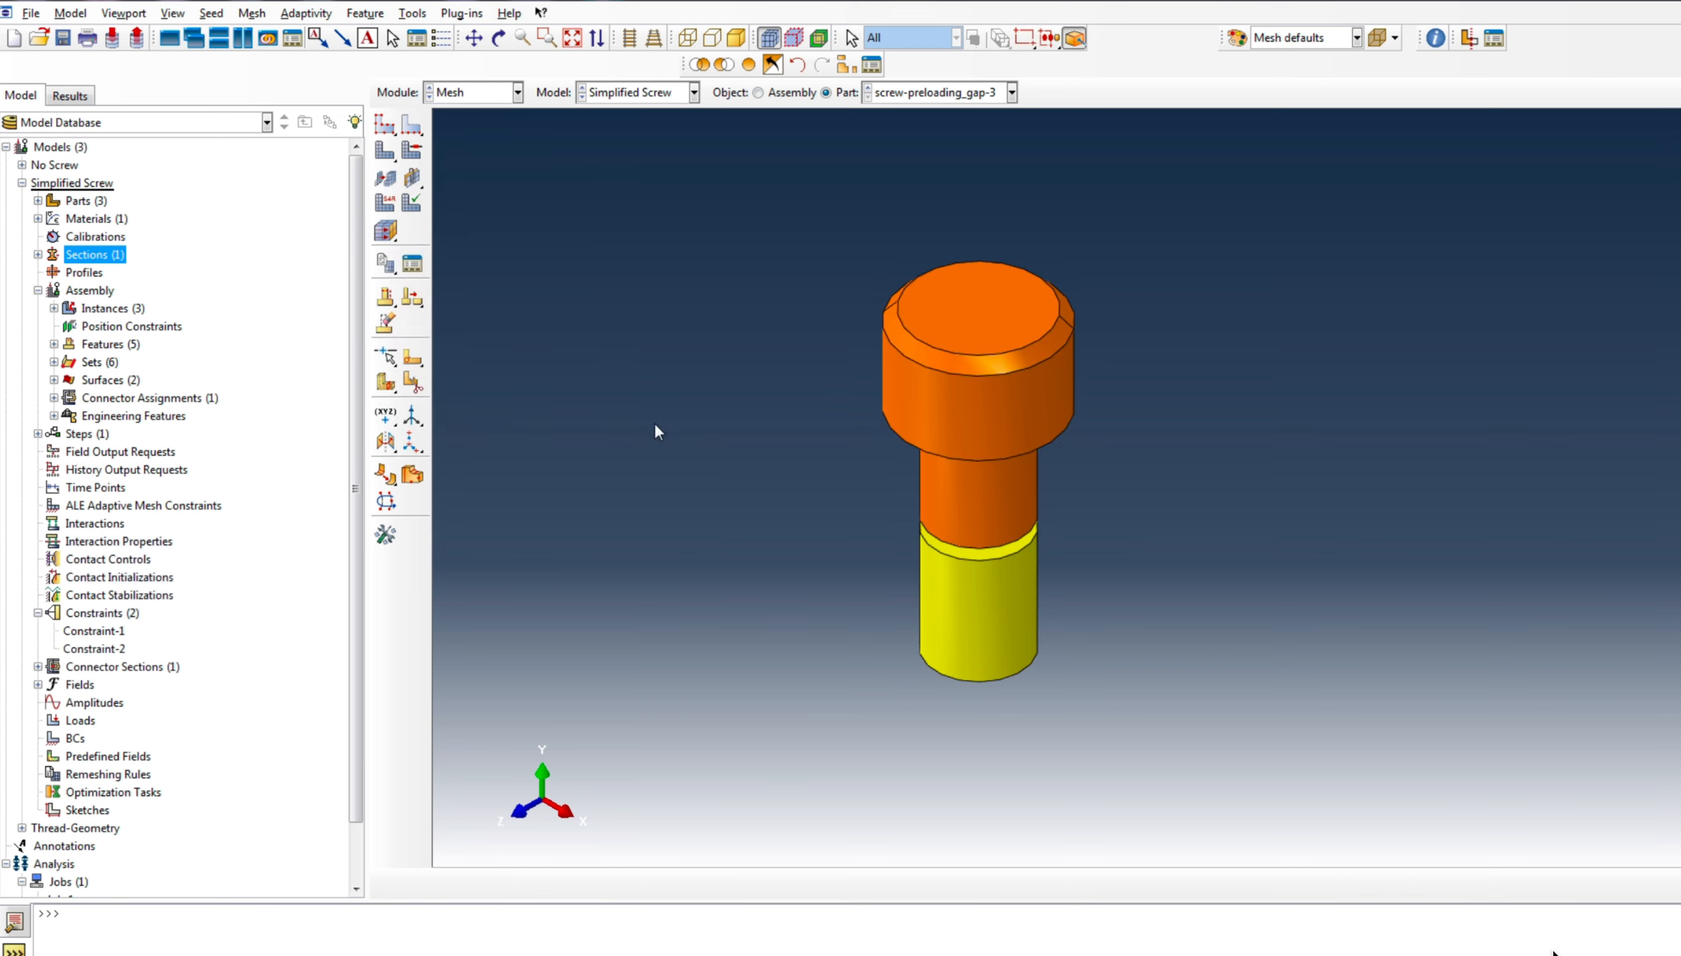
# Assign the Explicit linear 3D Stress element type to the whole screw, with reduced integration off for hex elements
pyautogui.click(385, 203)
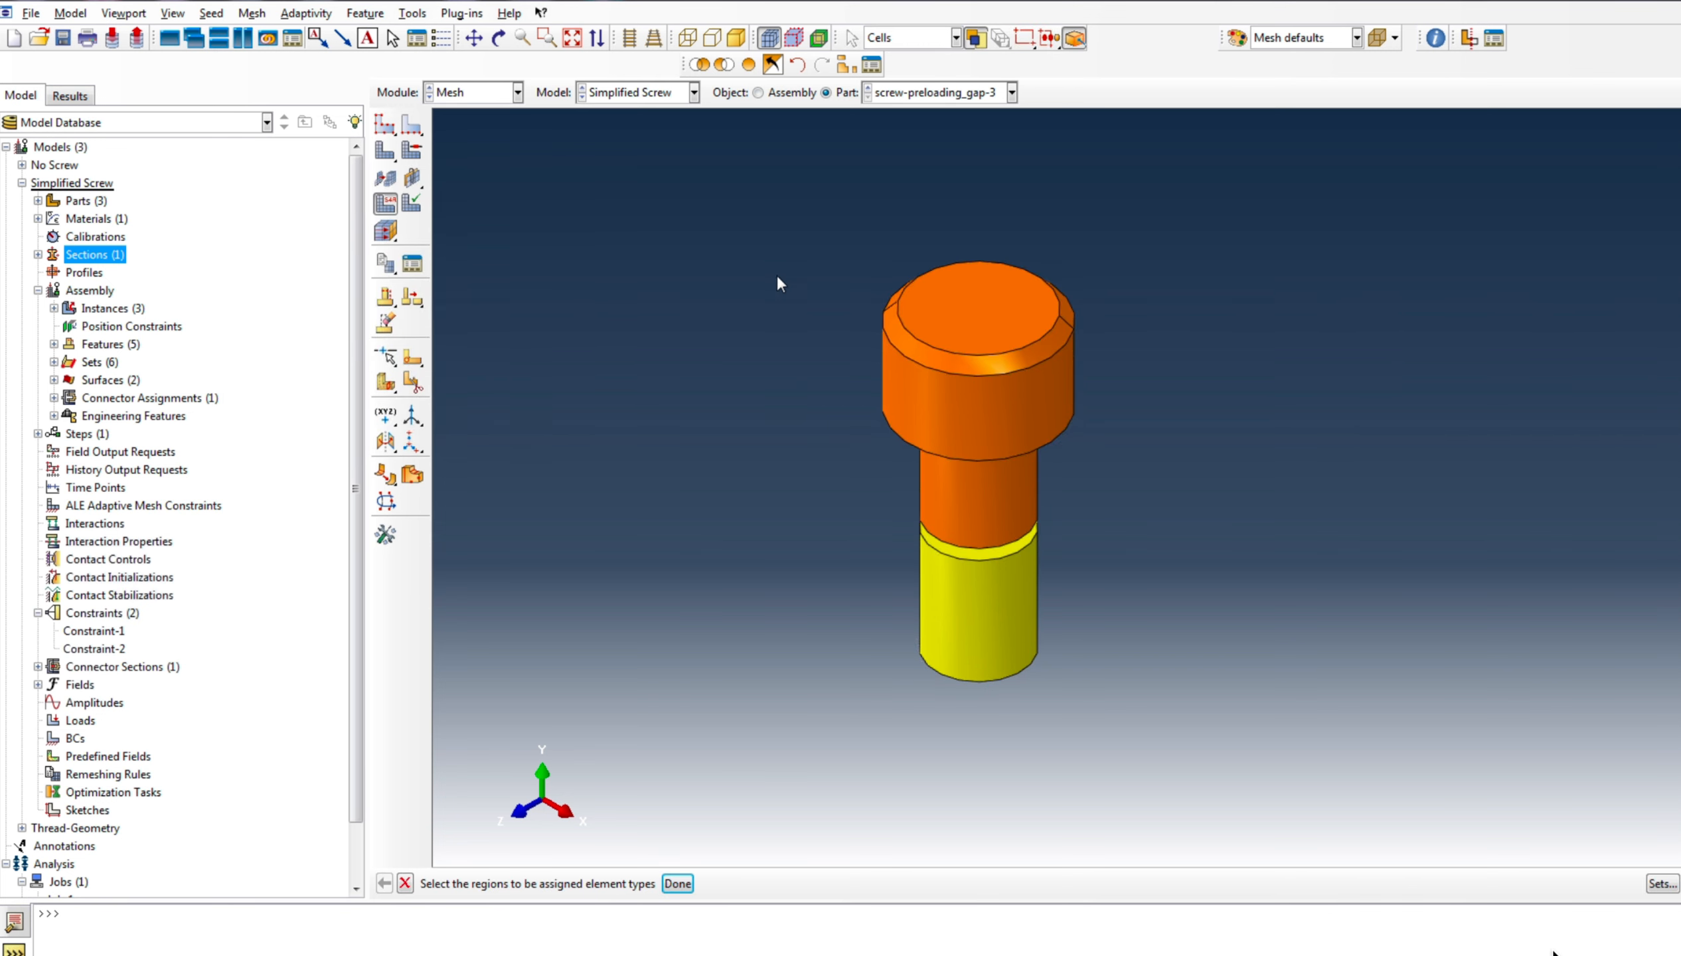
pyautogui.moveTo(779, 279); pyautogui.dragTo(1177, 821)
pyautogui.click(677, 885)
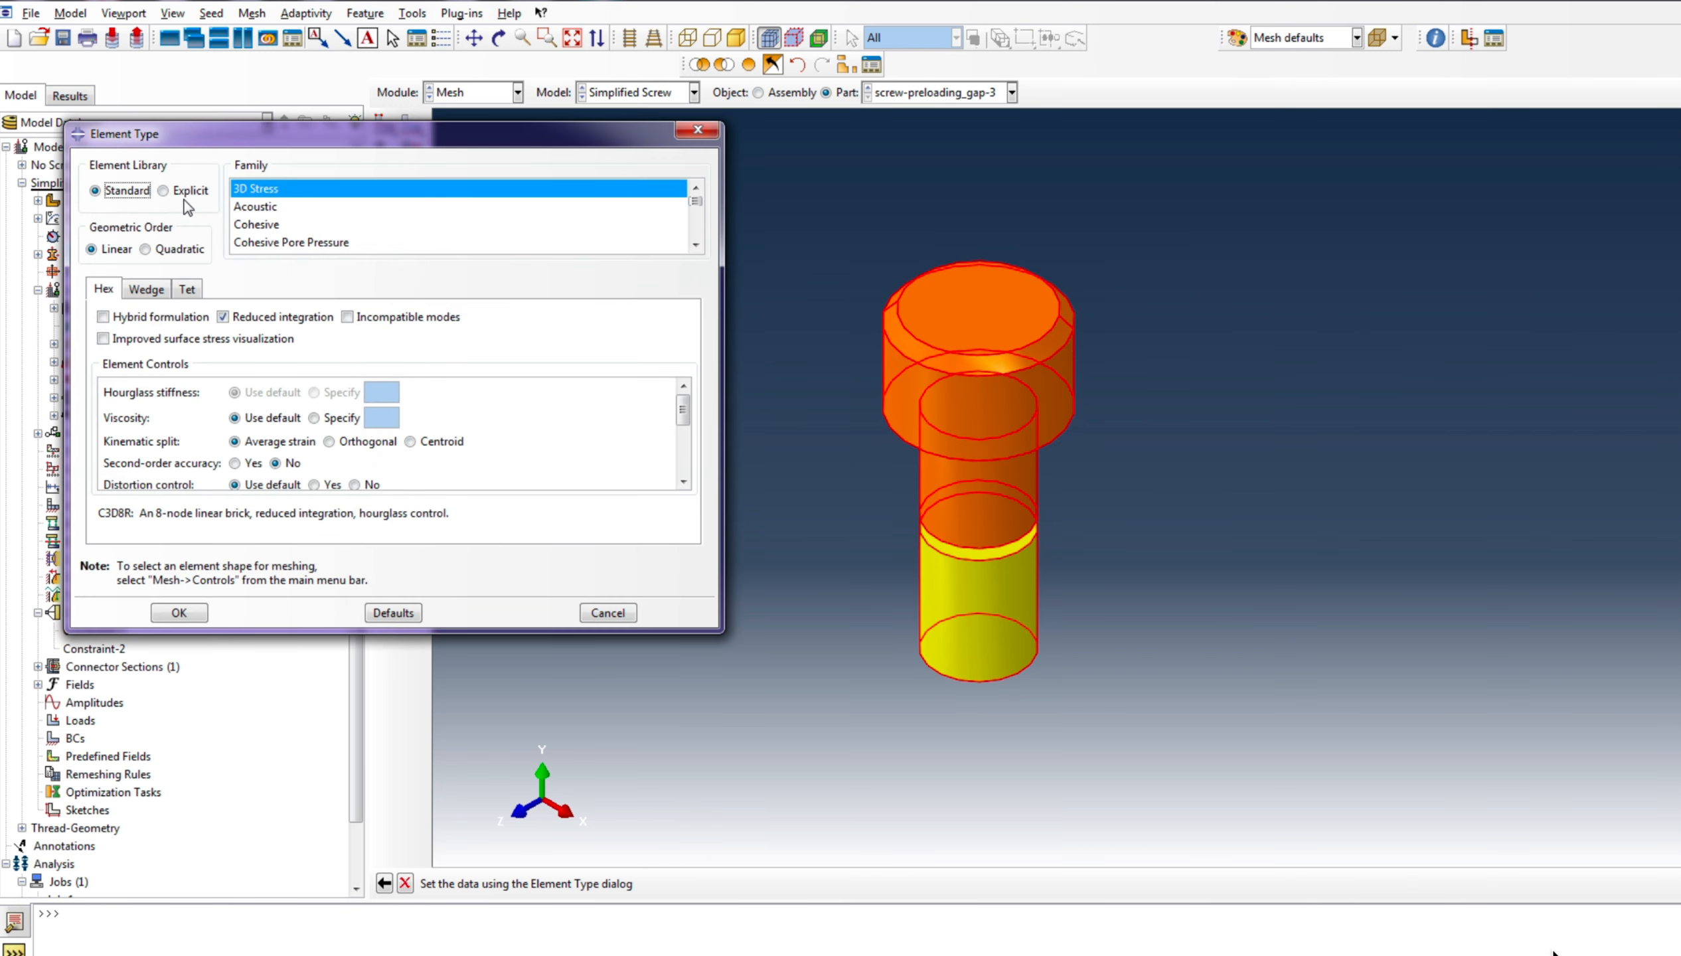
pyautogui.click(164, 191)
pyautogui.click(103, 317)
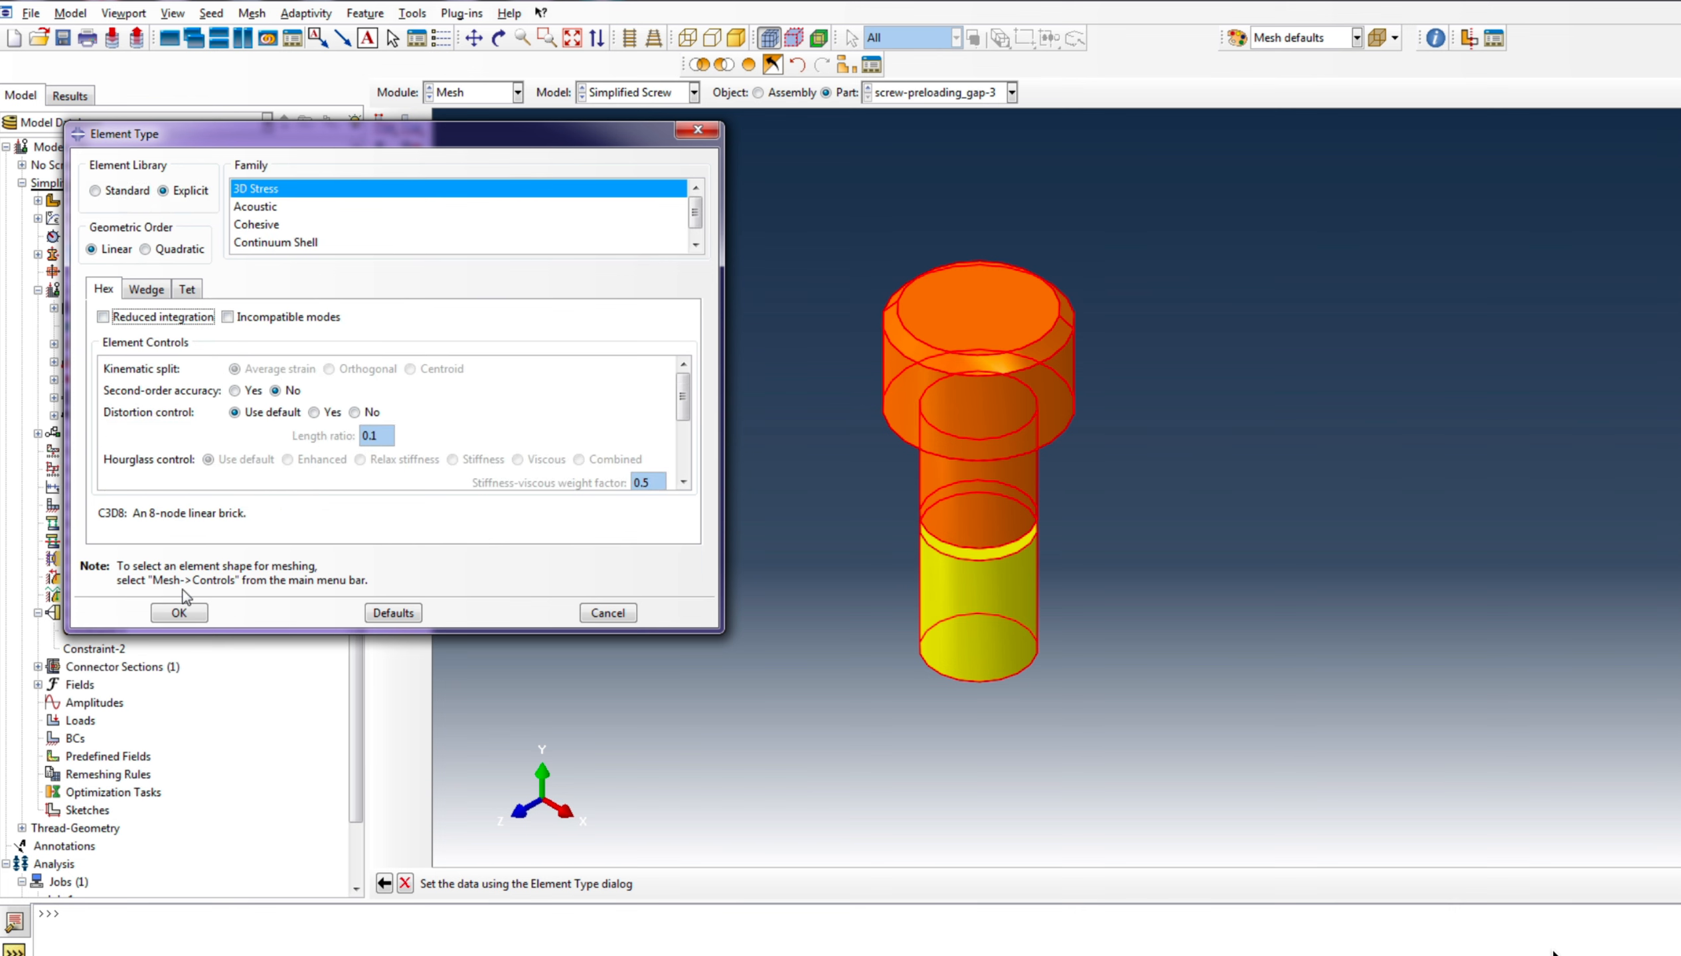
pyautogui.click(179, 613)
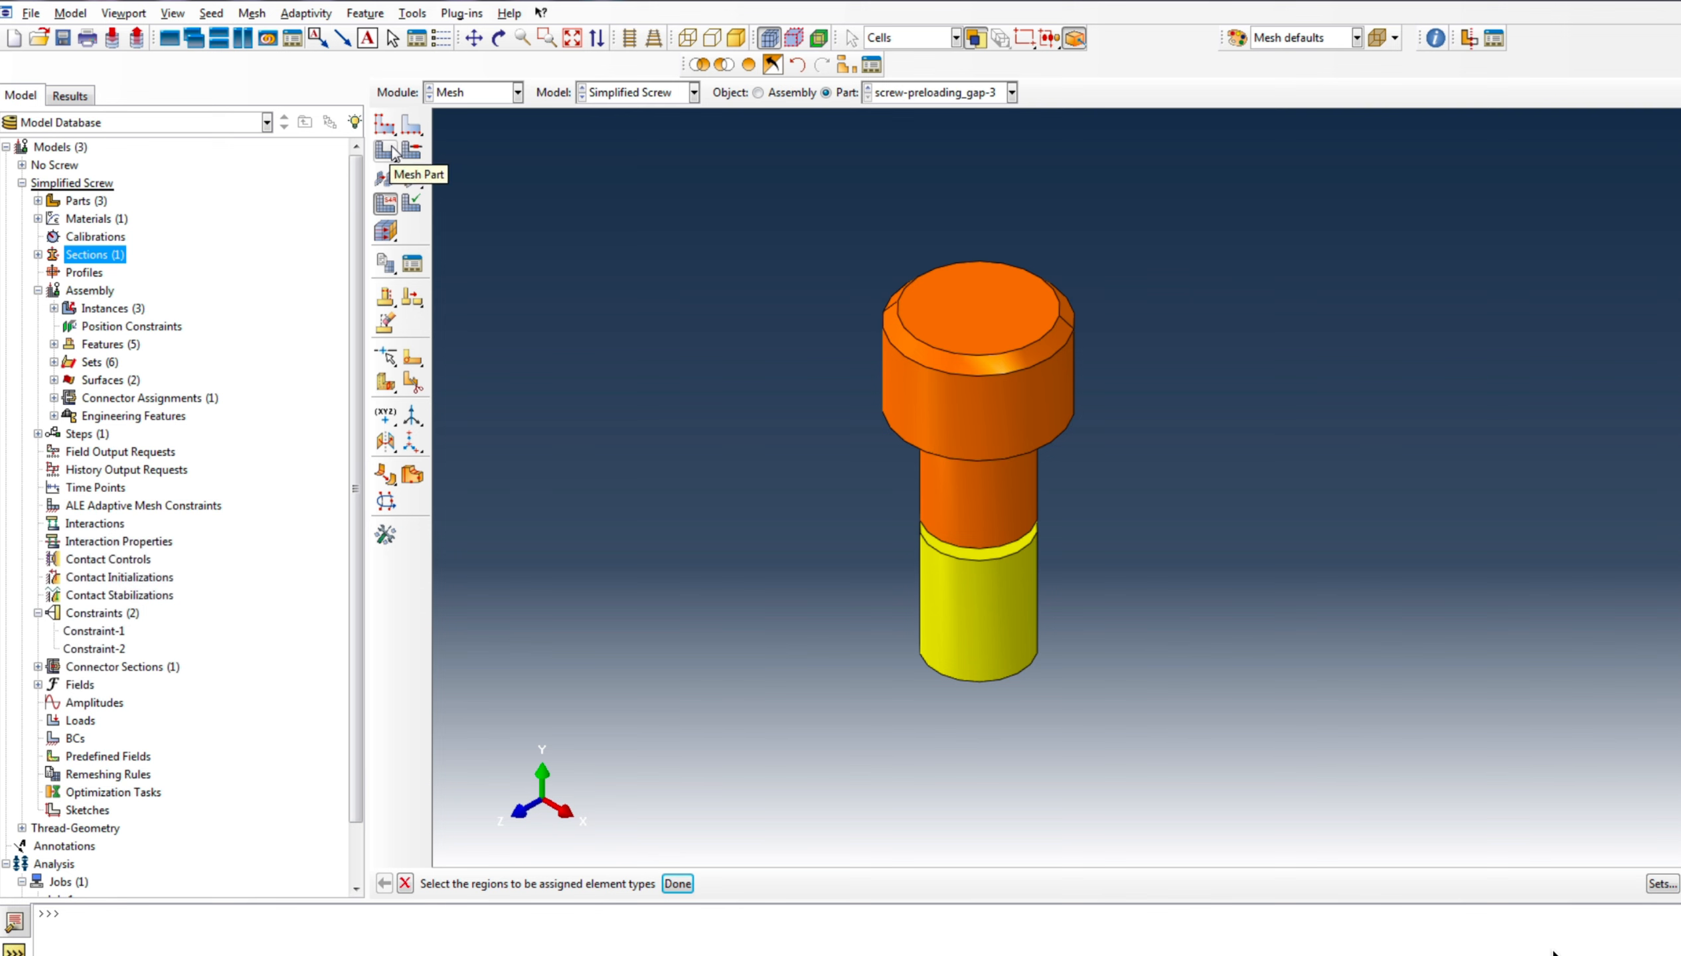
# Set the mesh controls of all screw cells to Tet with the Free technique and mesh the part
pyautogui.click(412, 151)
pyautogui.moveTo(794, 226); pyautogui.dragTo(1097, 676)
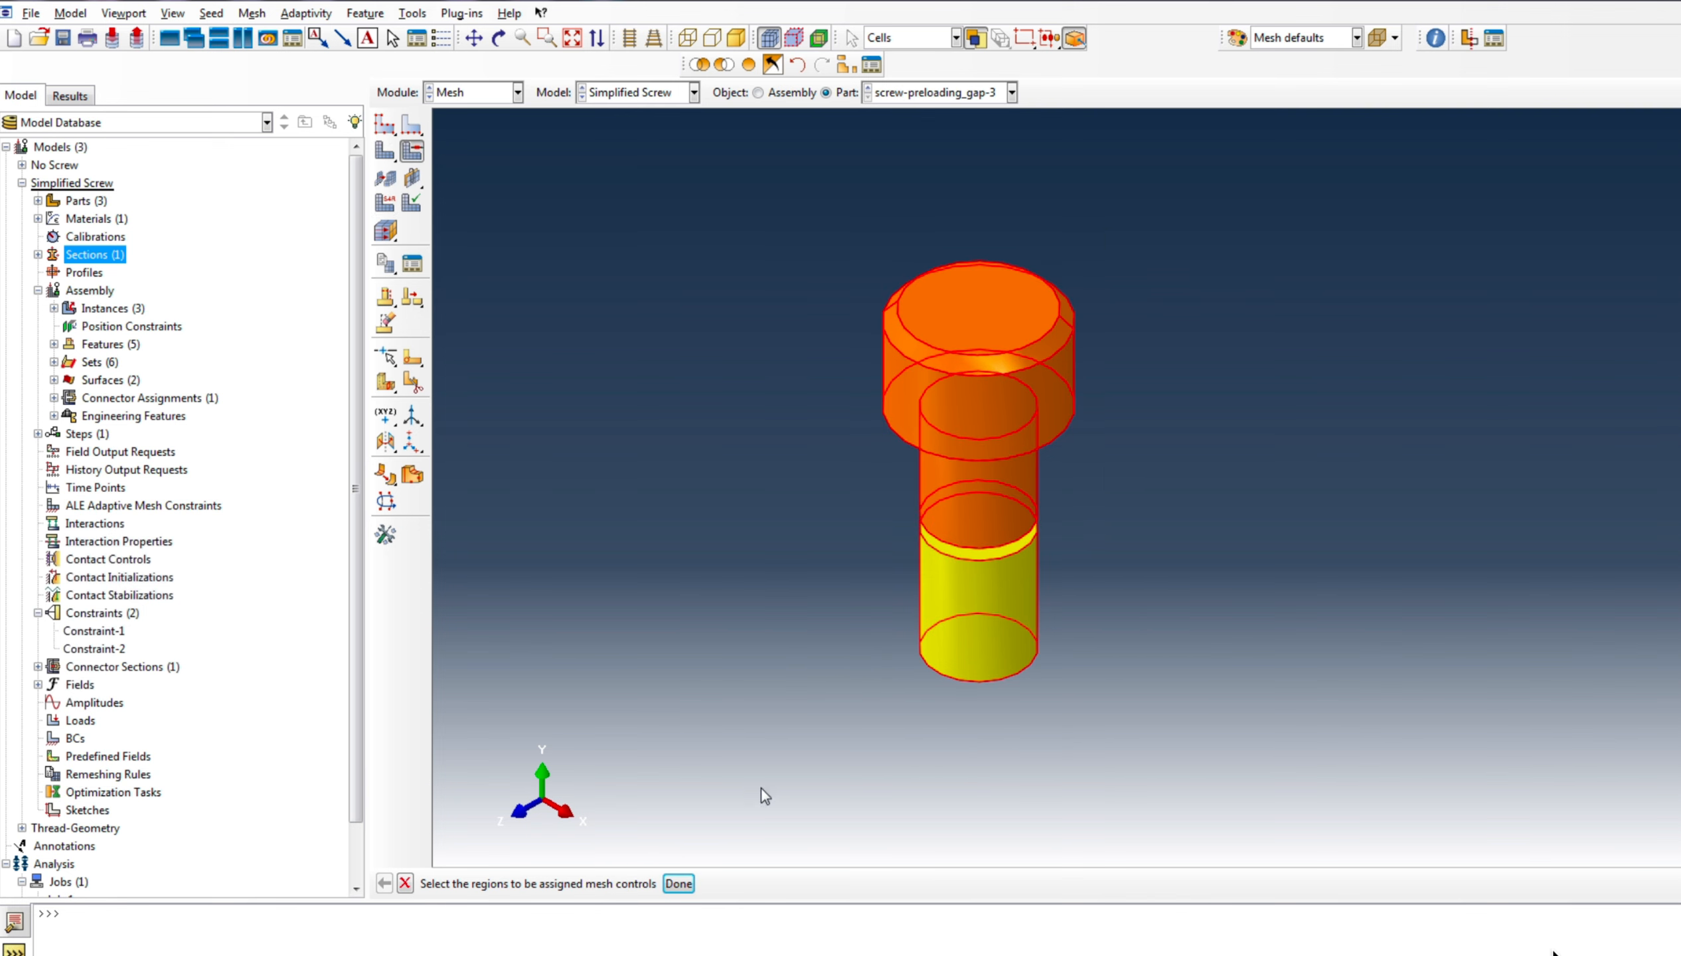
pyautogui.click(679, 885)
pyautogui.click(1413, 202)
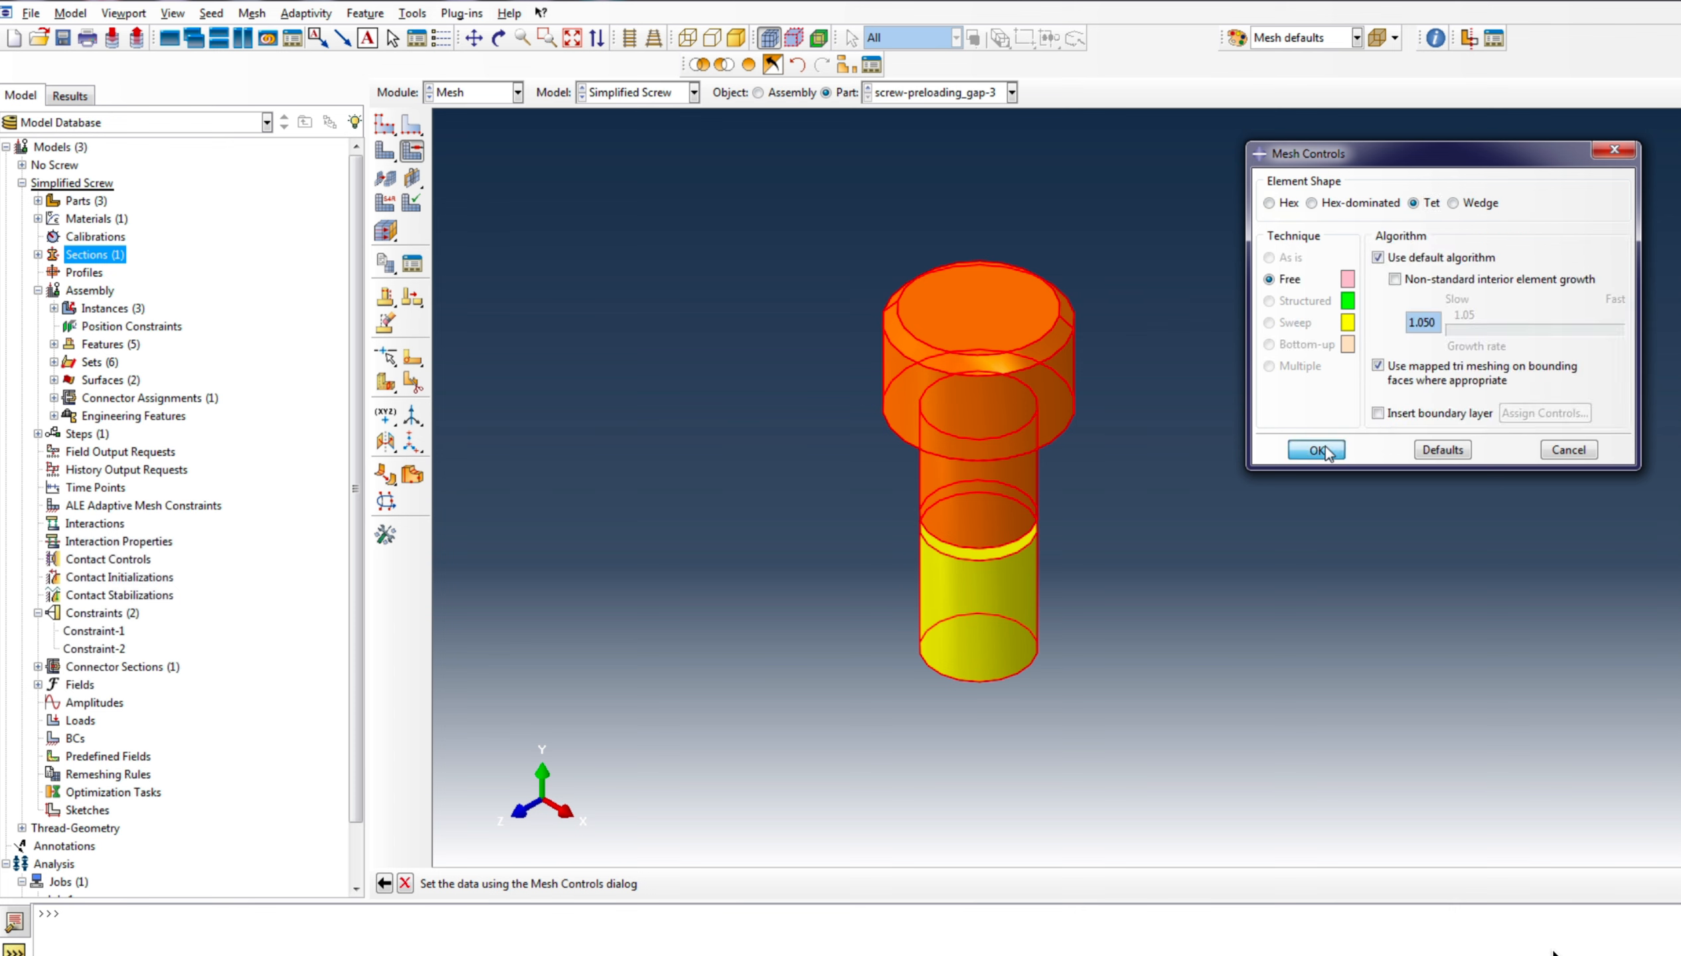
pyautogui.click(1316, 449)
pyautogui.click(385, 151)
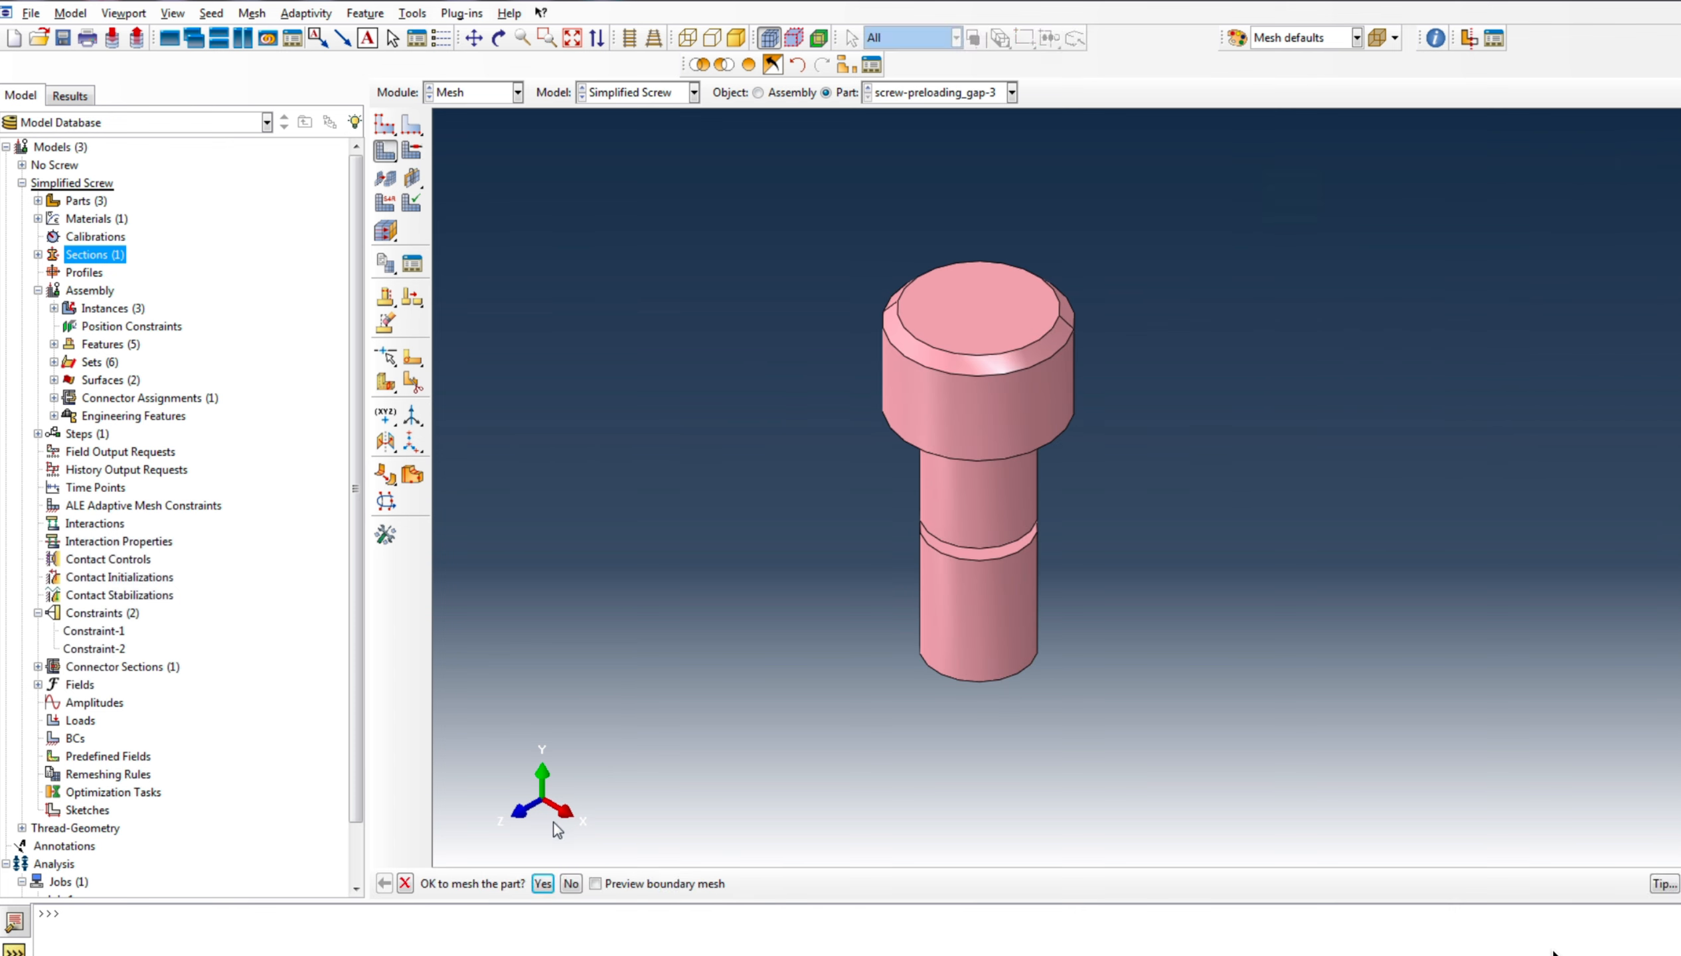
pyautogui.click(542, 883)
# Set the mesh controls of part screw-preloading_gap-2 to Tet and seed it with an approximate global size of 2
pyautogui.click(1011, 93)
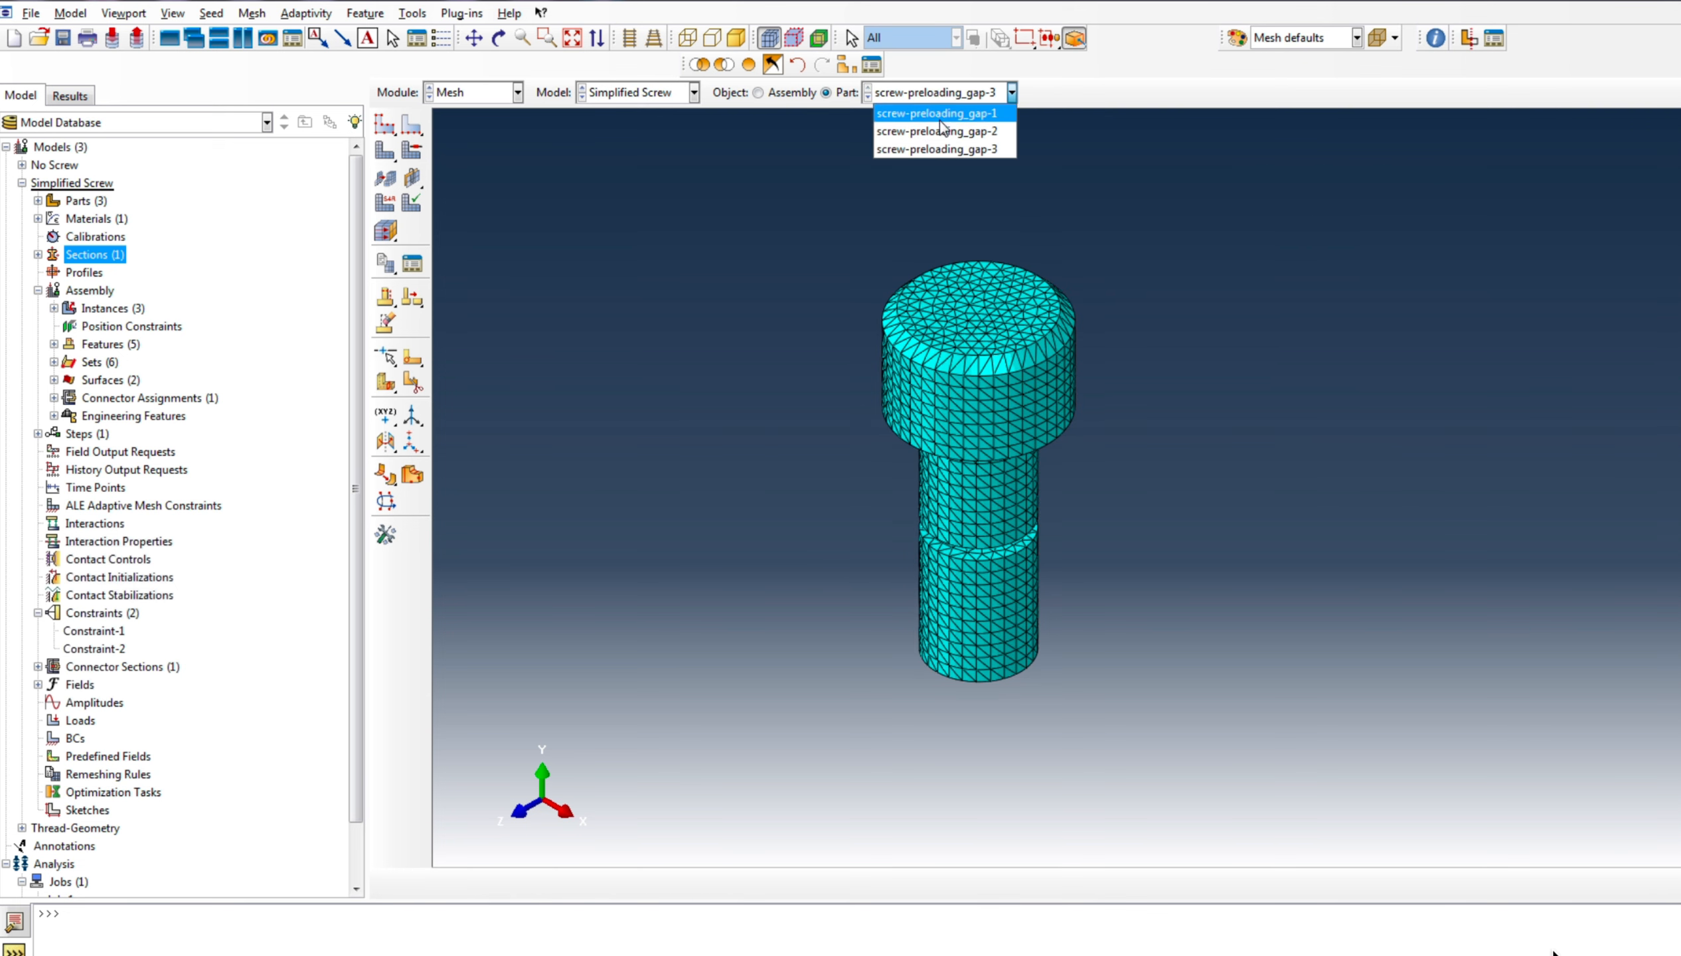
pyautogui.click(943, 134)
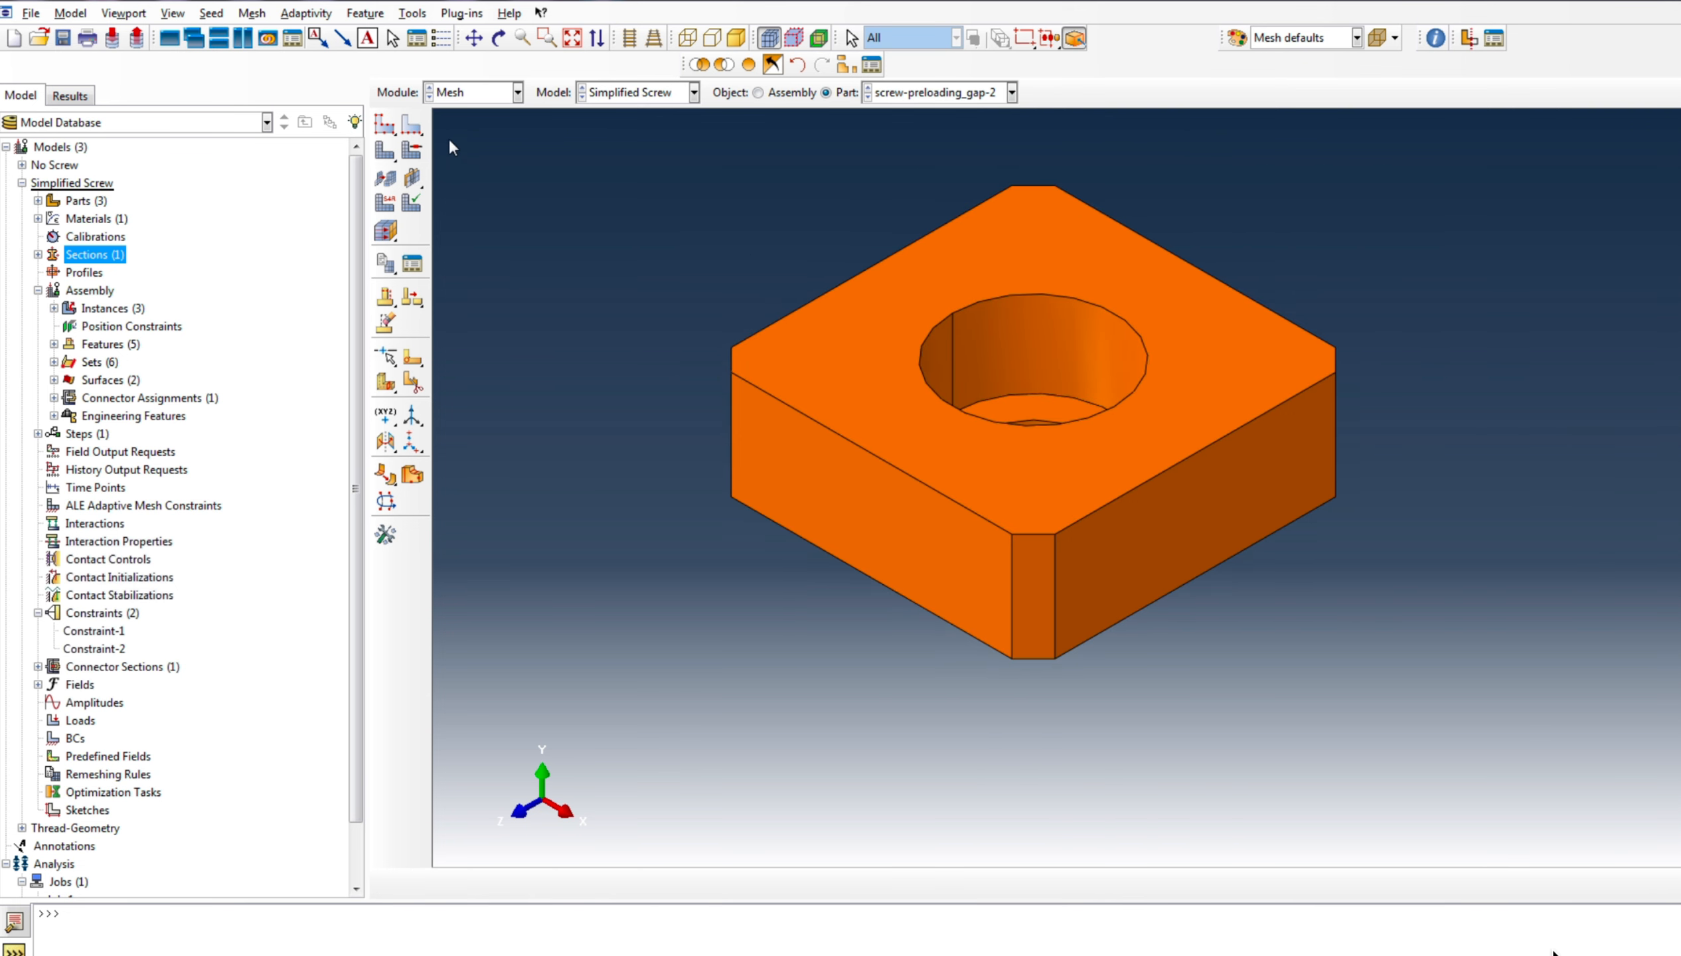
pyautogui.click(412, 151)
pyautogui.click(1414, 202)
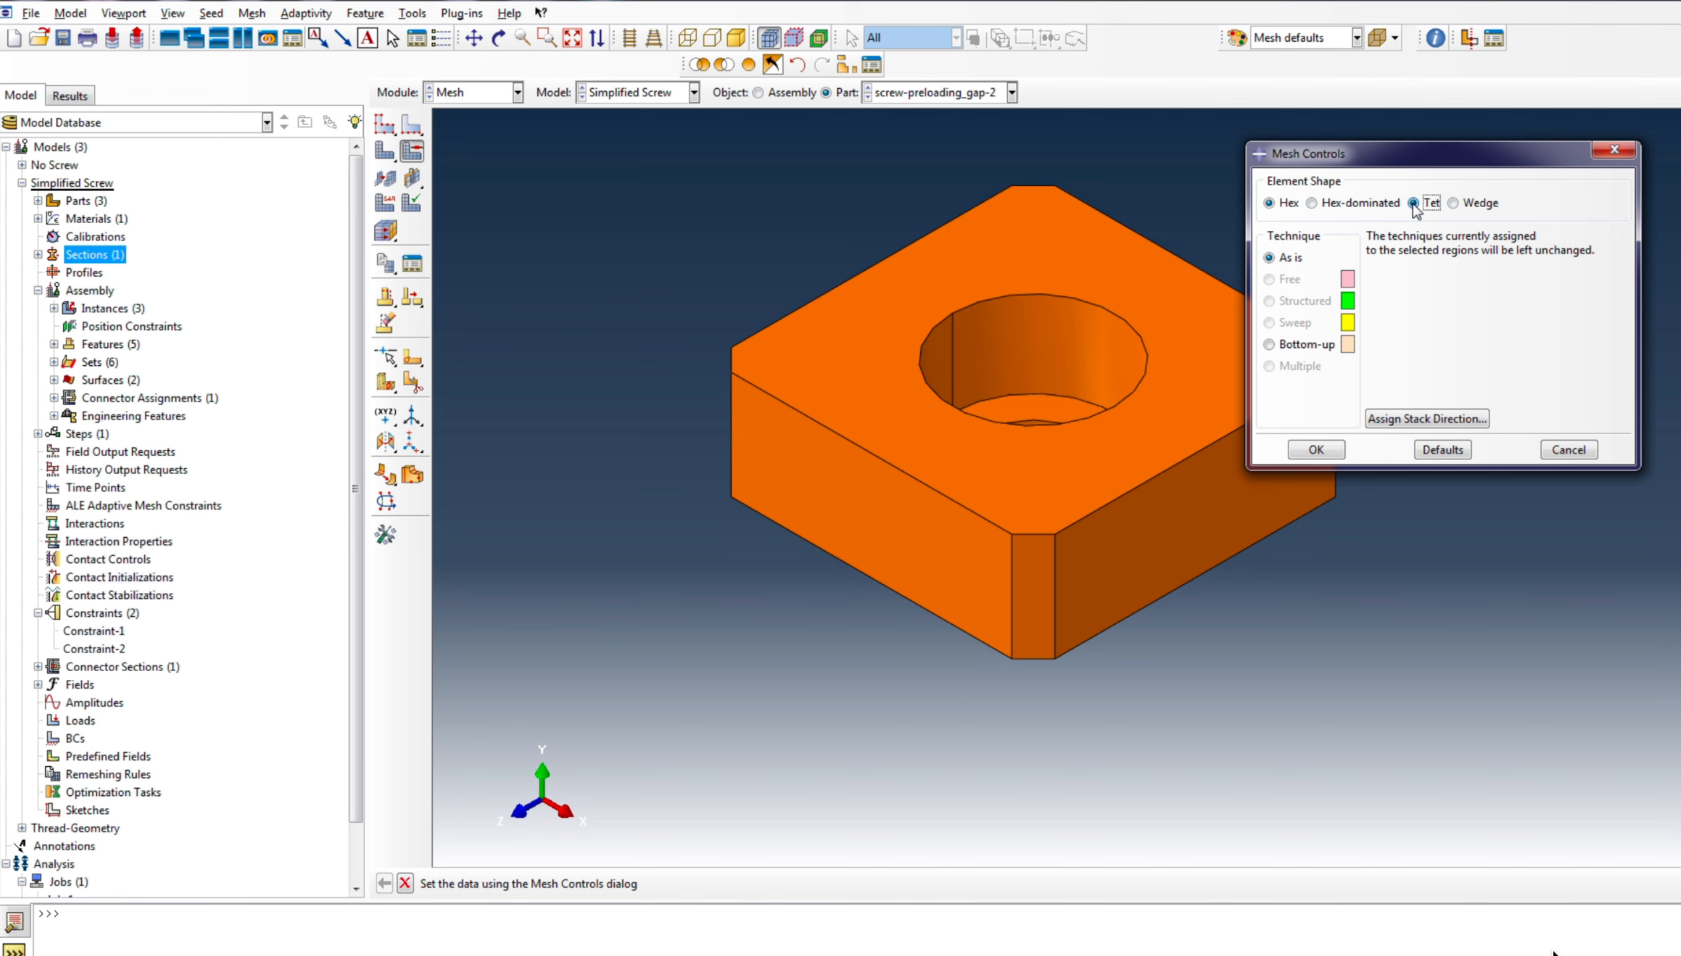
pyautogui.click(1316, 450)
pyautogui.click(385, 124)
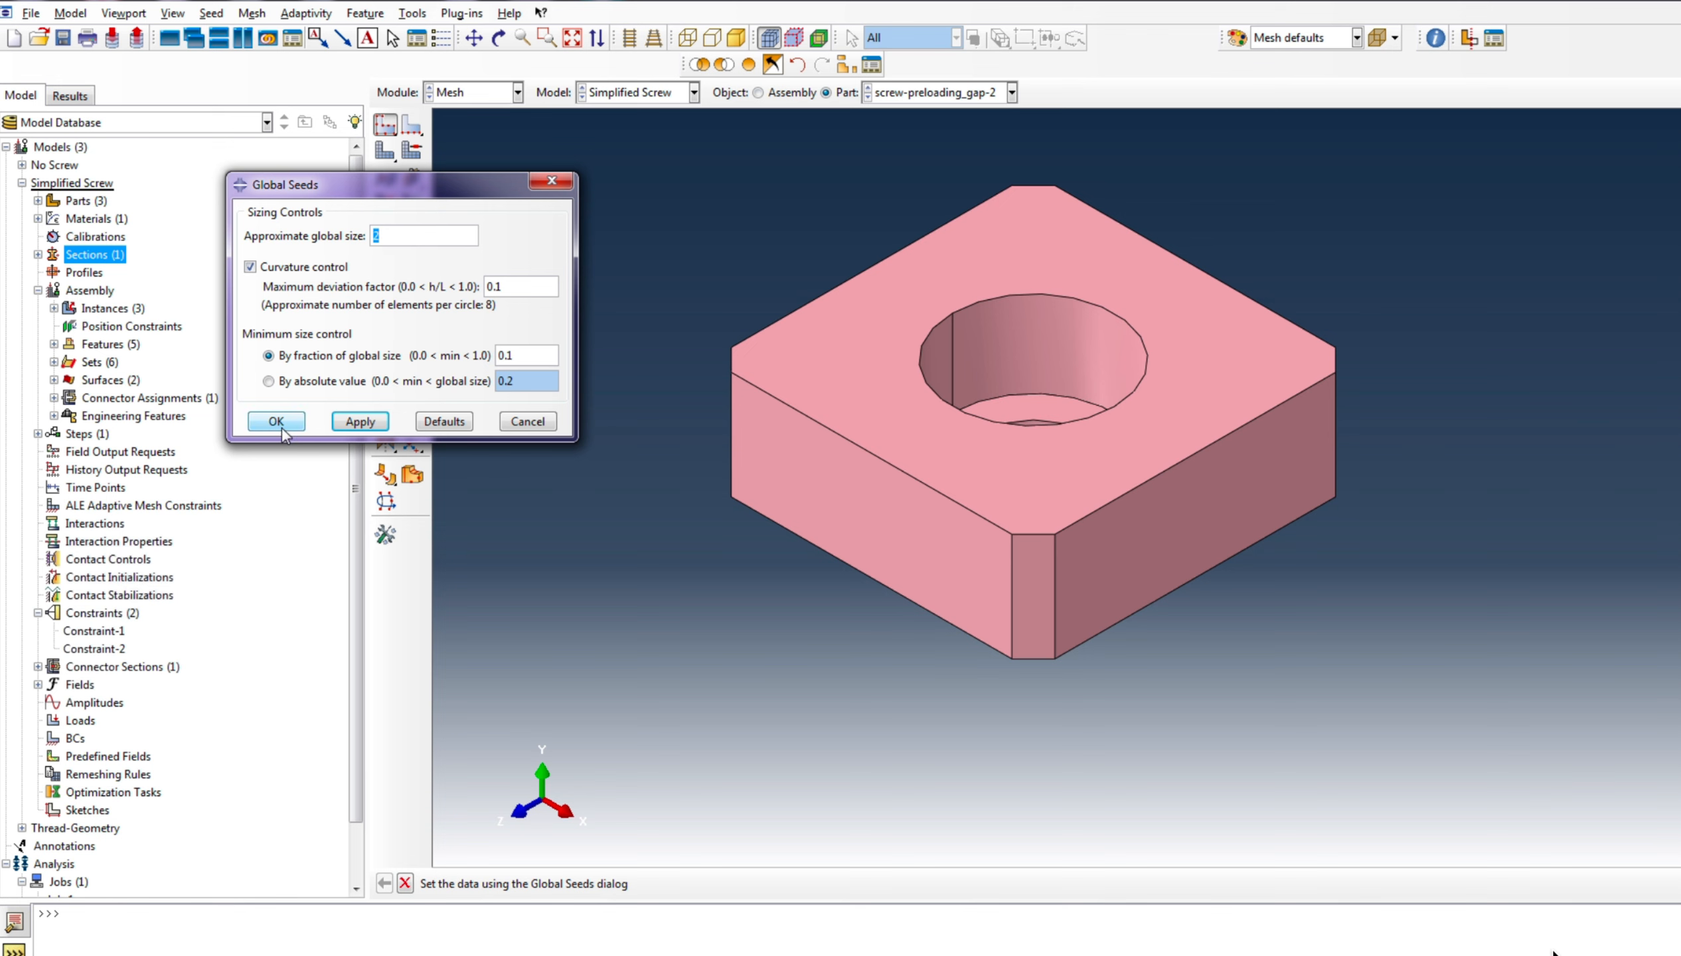
pyautogui.click(276, 421)
# Assign Explicit quadratic 3D Stress tet elements without modified formulation to the whole screw-preloading_gap-2 part and mesh it
pyautogui.click(385, 203)
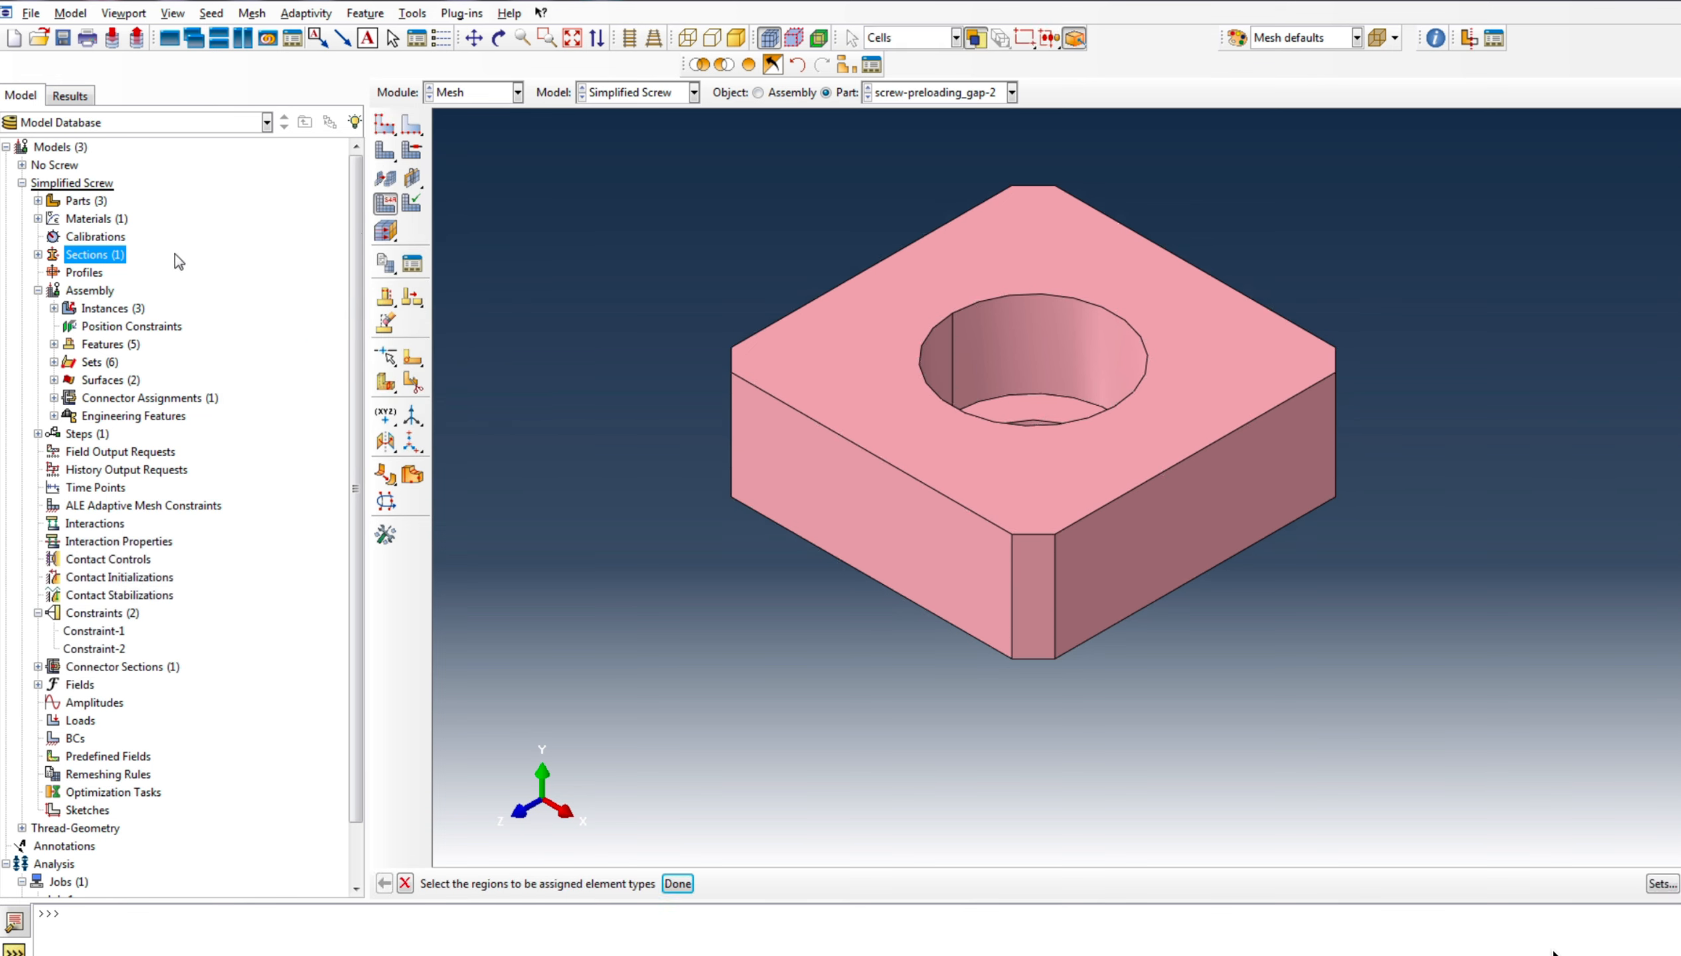
pyautogui.click(928, 360)
pyautogui.click(678, 884)
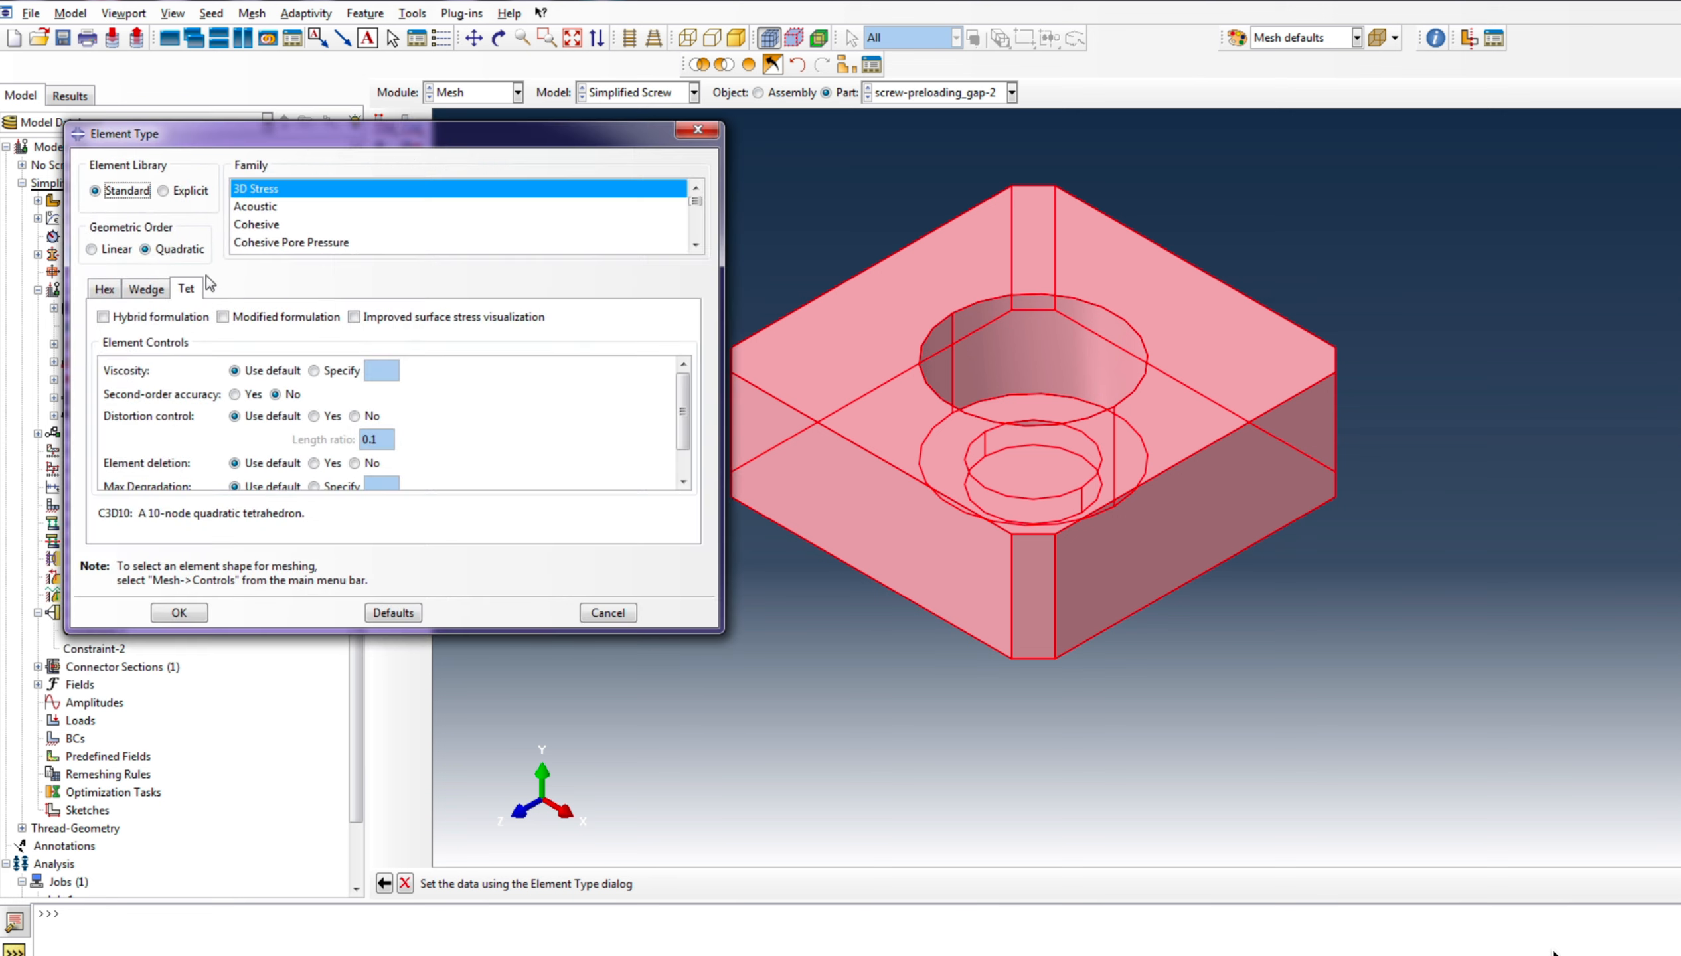
pyautogui.click(165, 191)
pyautogui.click(104, 317)
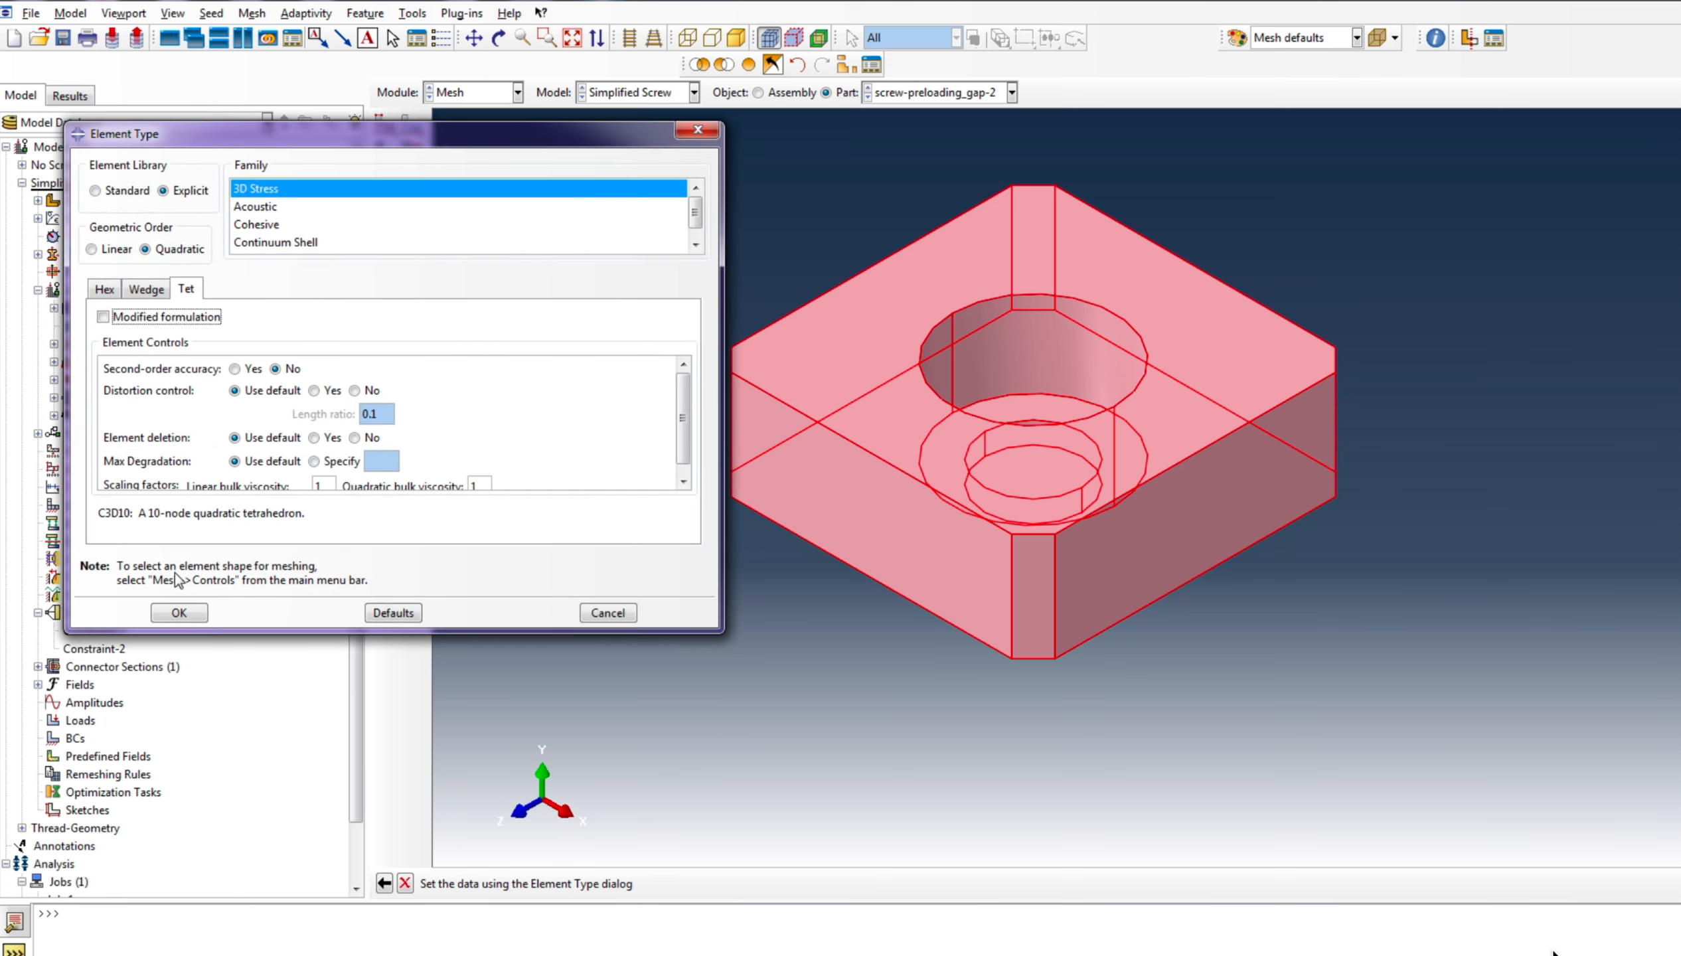
pyautogui.click(178, 613)
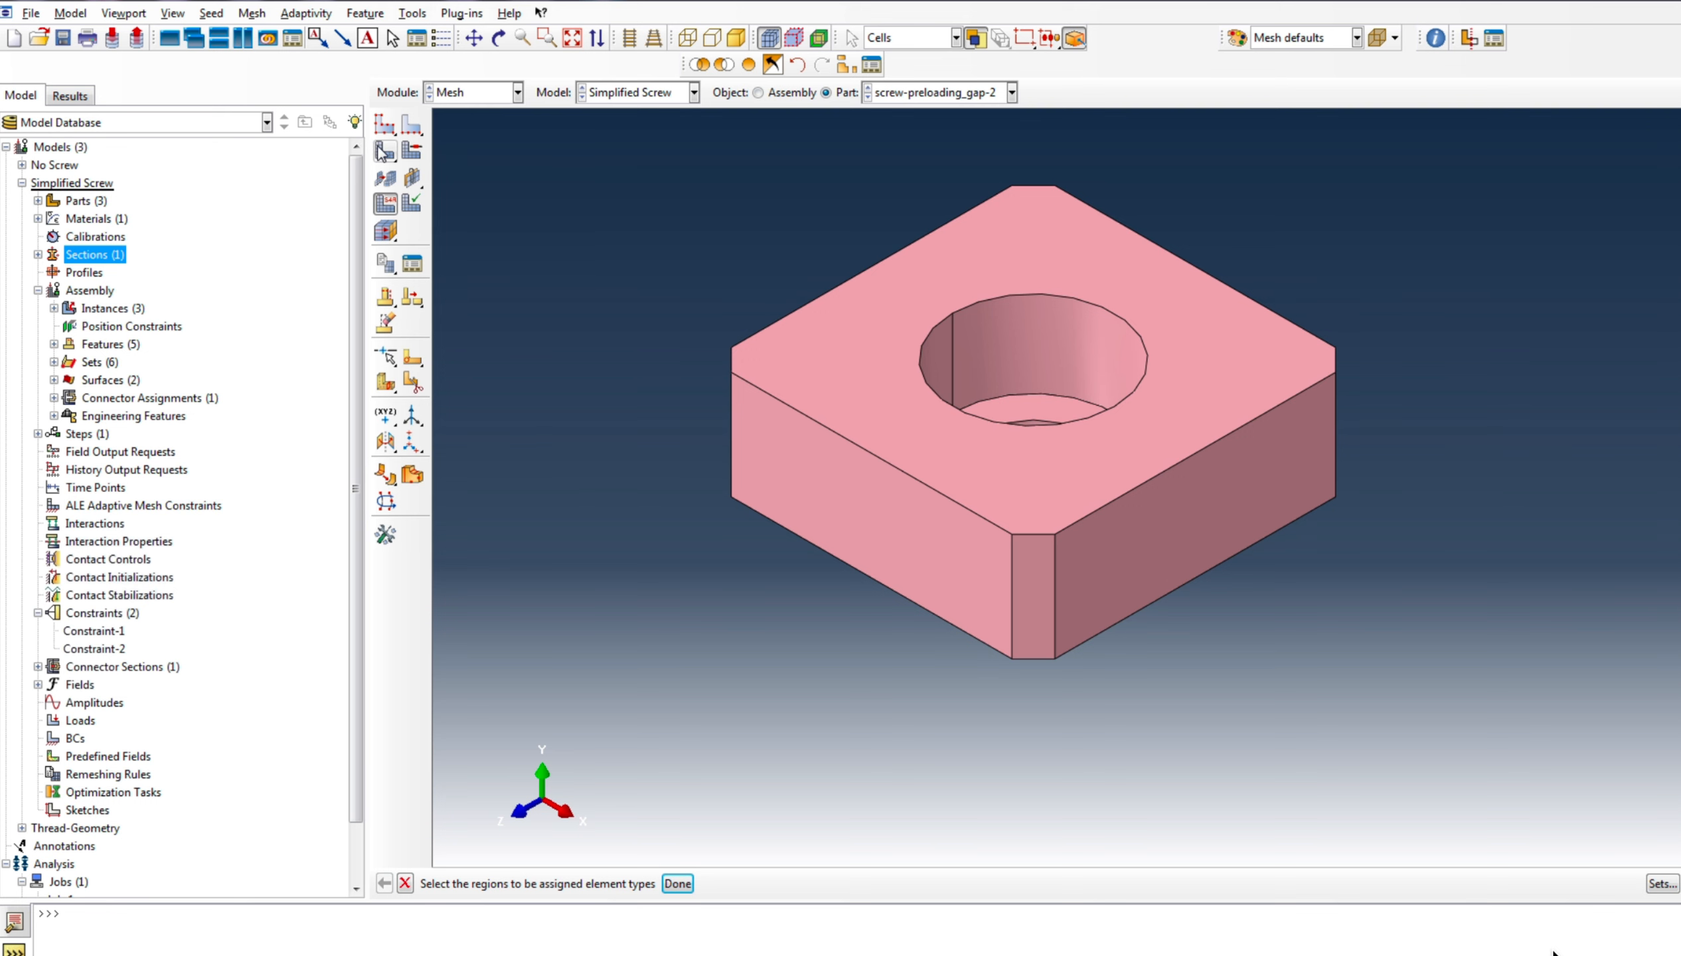
pyautogui.click(385, 177)
pyautogui.click(547, 884)
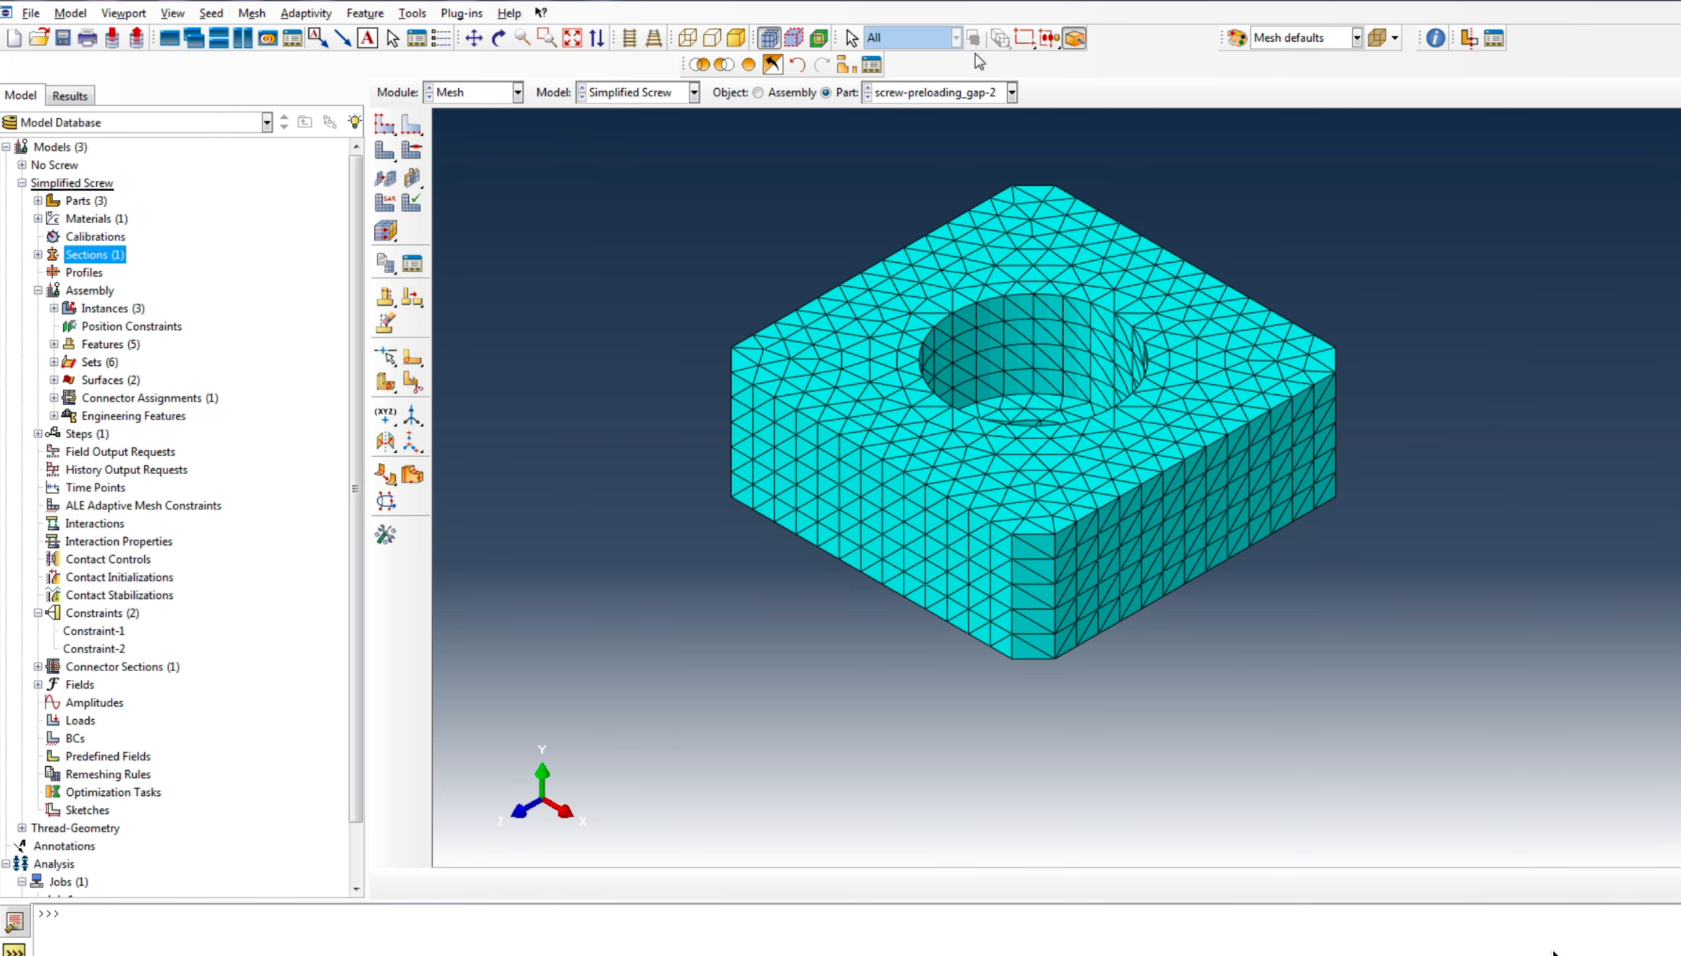
# Set the mesh controls of part screw-preloading_gap-1 to the Tet element shape
pyautogui.click(974, 93)
pyautogui.click(964, 151)
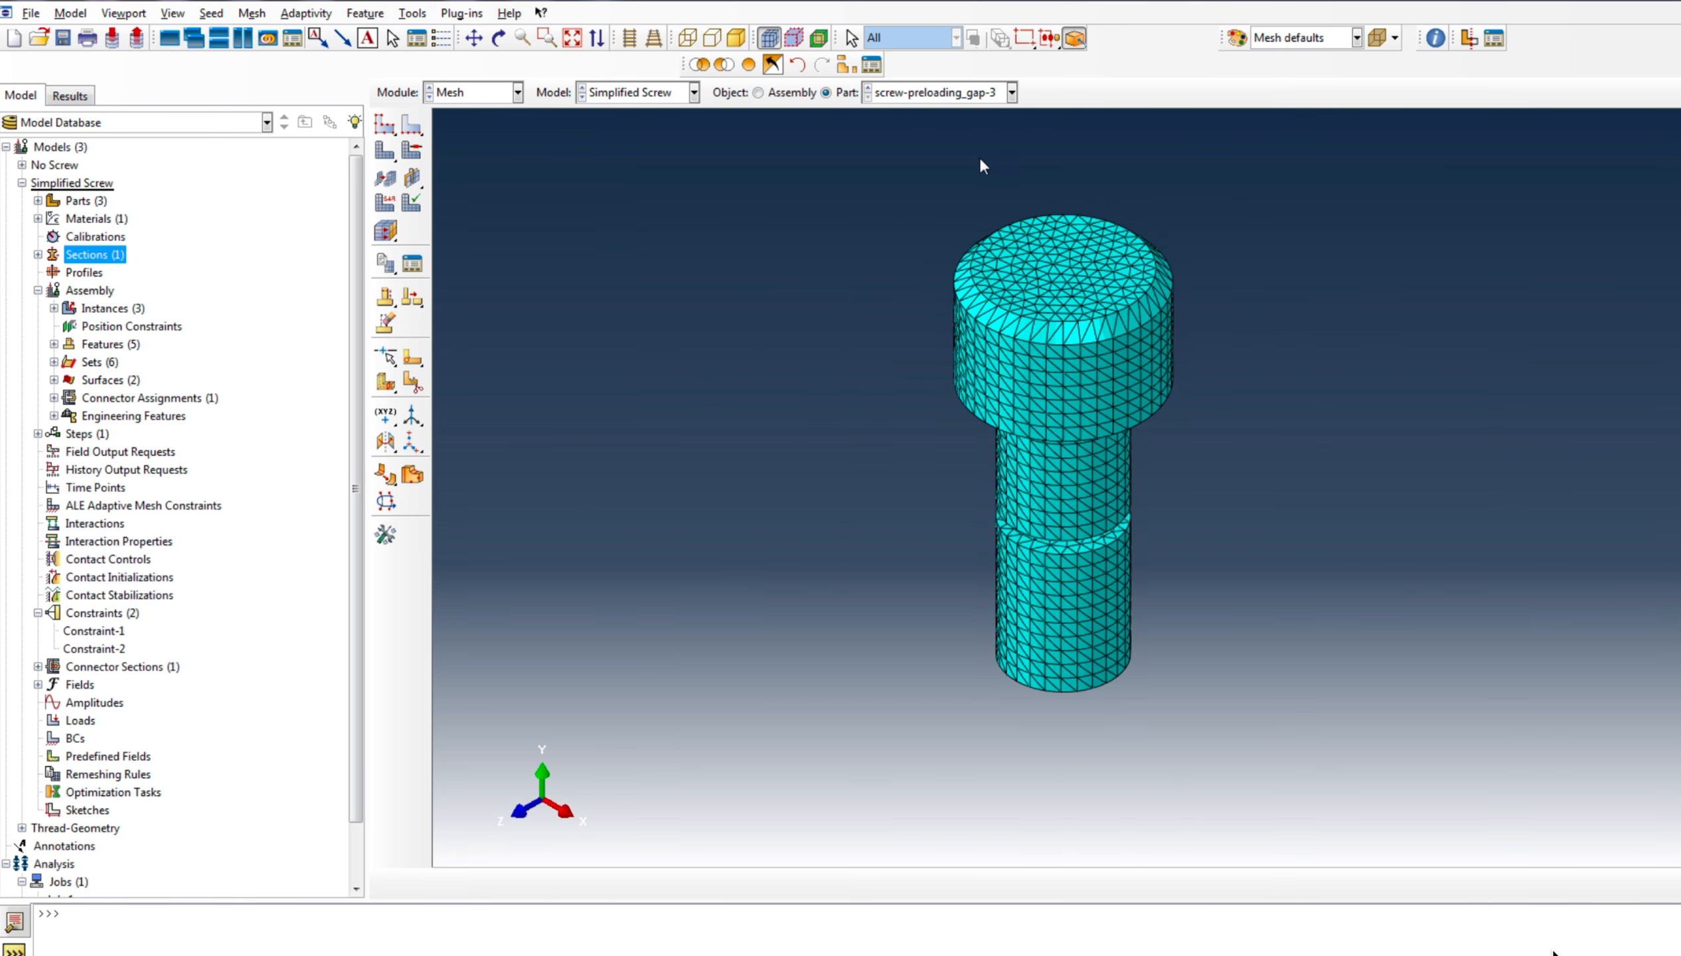
pyautogui.click(988, 93)
pyautogui.click(982, 114)
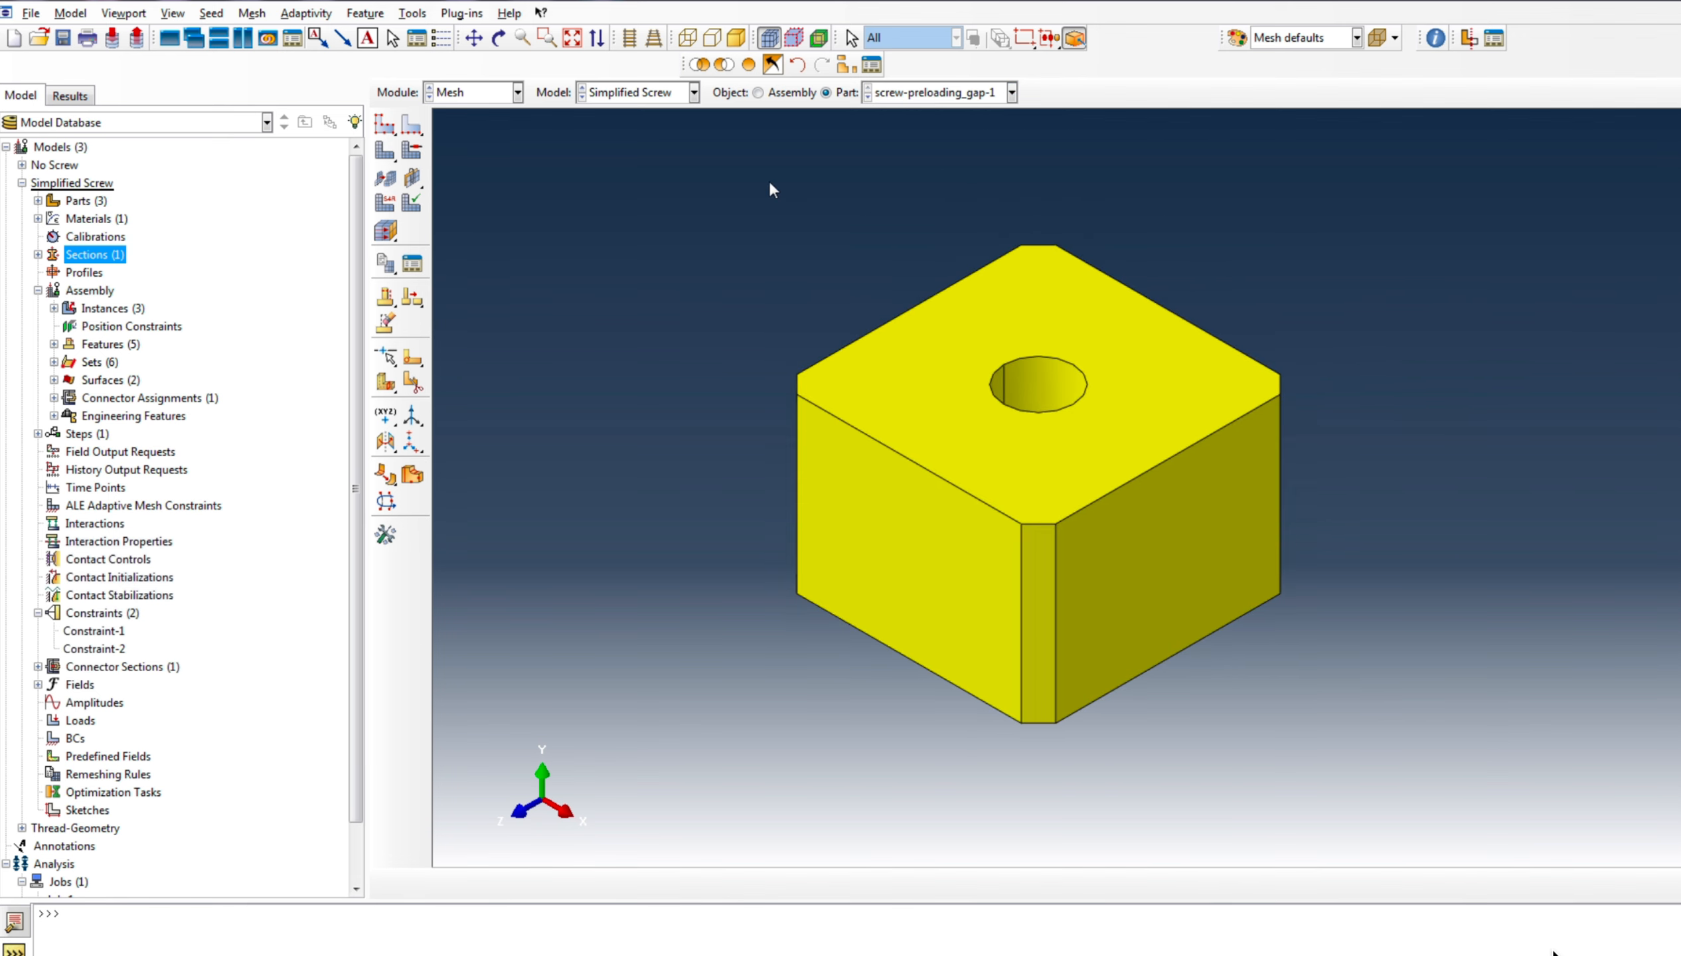
pyautogui.click(411, 150)
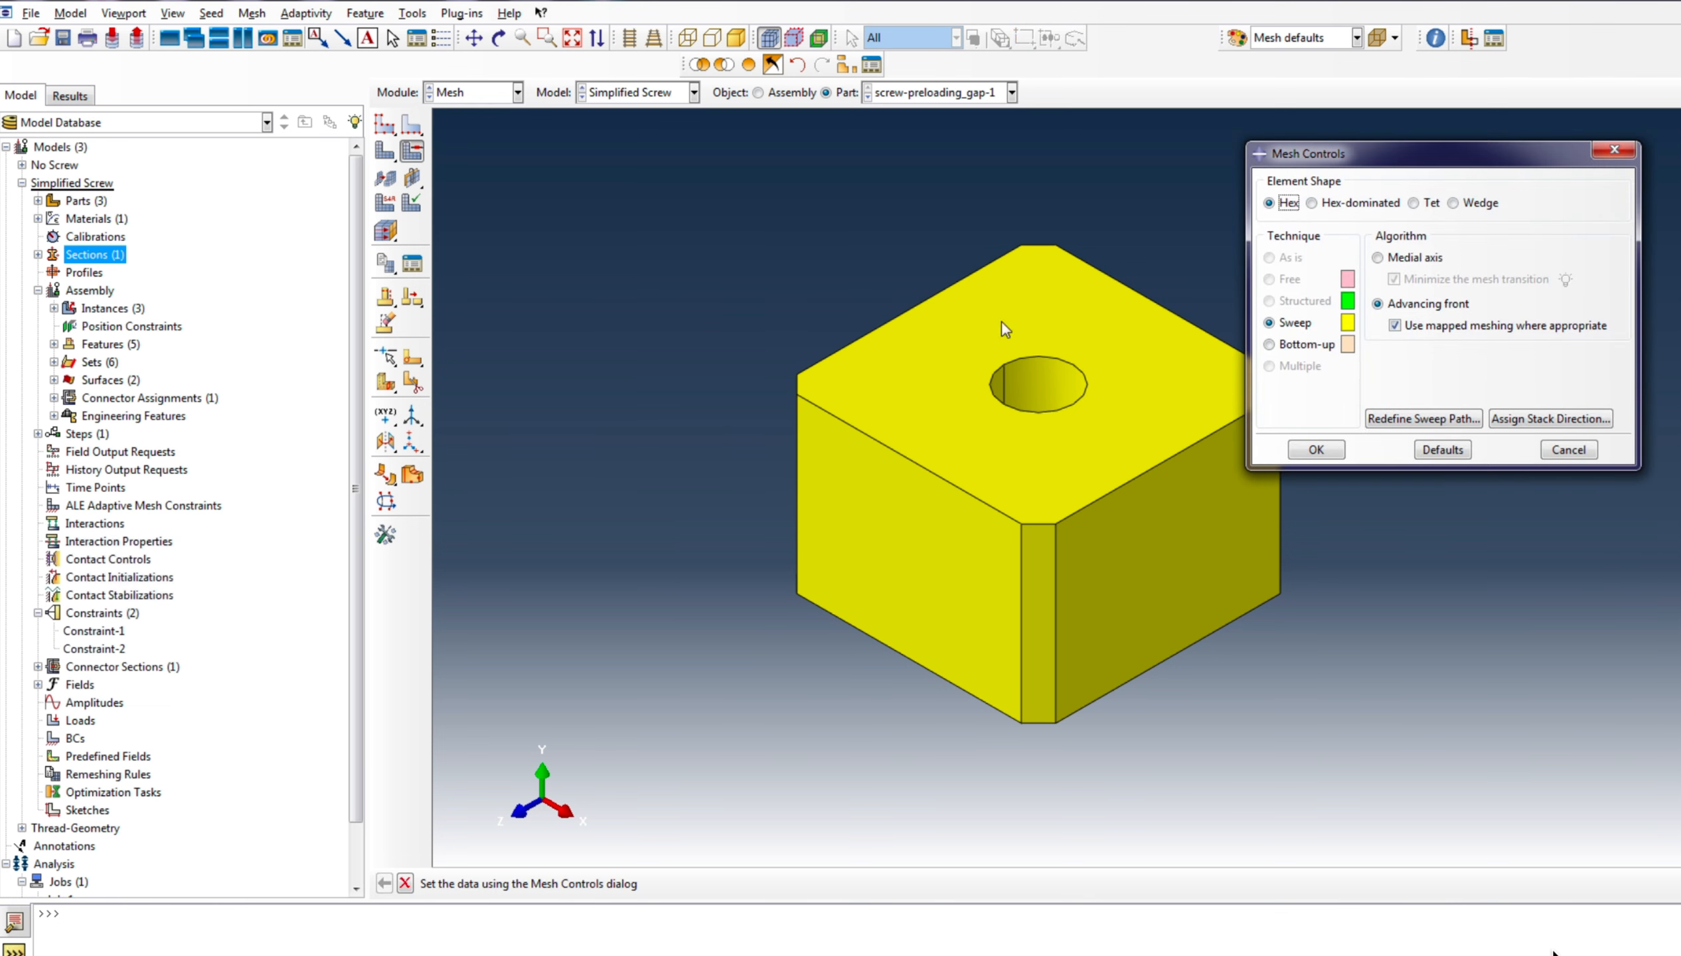
pyautogui.scroll(2, 590, 615)
pyautogui.scroll(-3, 753, 547)
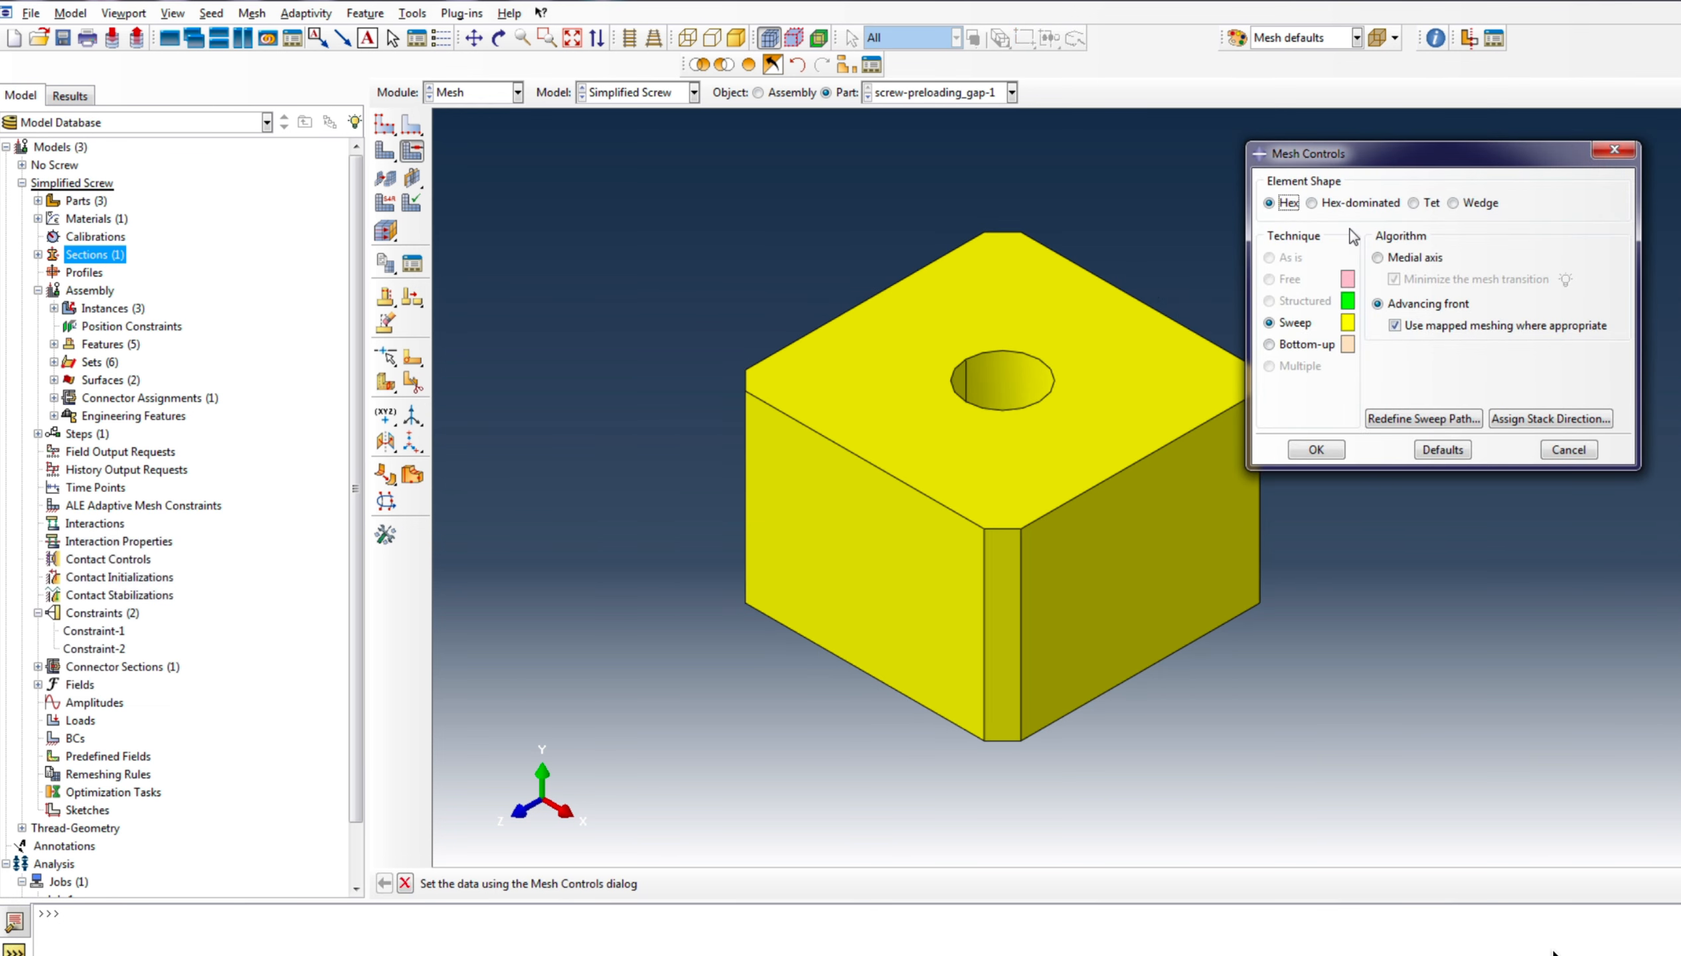
pyautogui.click(1413, 202)
pyautogui.click(1316, 449)
pyautogui.scroll(1, 521, 287)
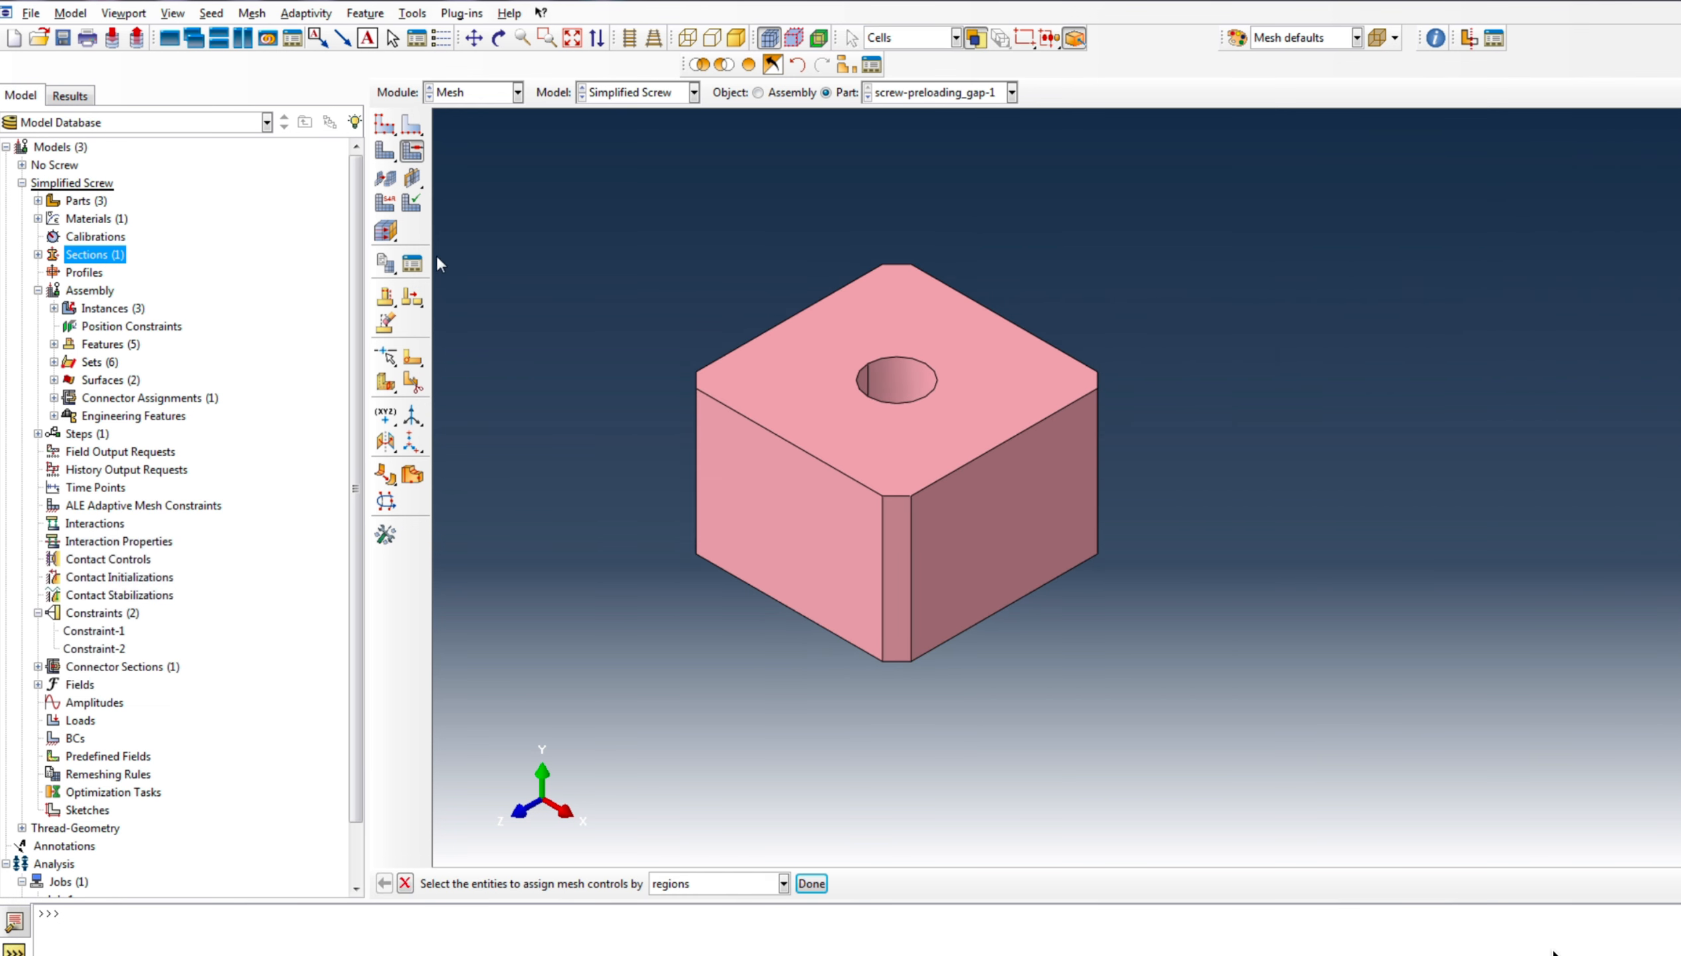
# Assign the Explicit quadratic 3D Stress element type to the whole screw-preloading_gap-1 block, with modified formulation off for tet elements
pyautogui.click(386, 202)
pyautogui.moveTo(642, 261); pyautogui.dragTo(1008, 661)
pyautogui.click(678, 884)
pyautogui.click(162, 190)
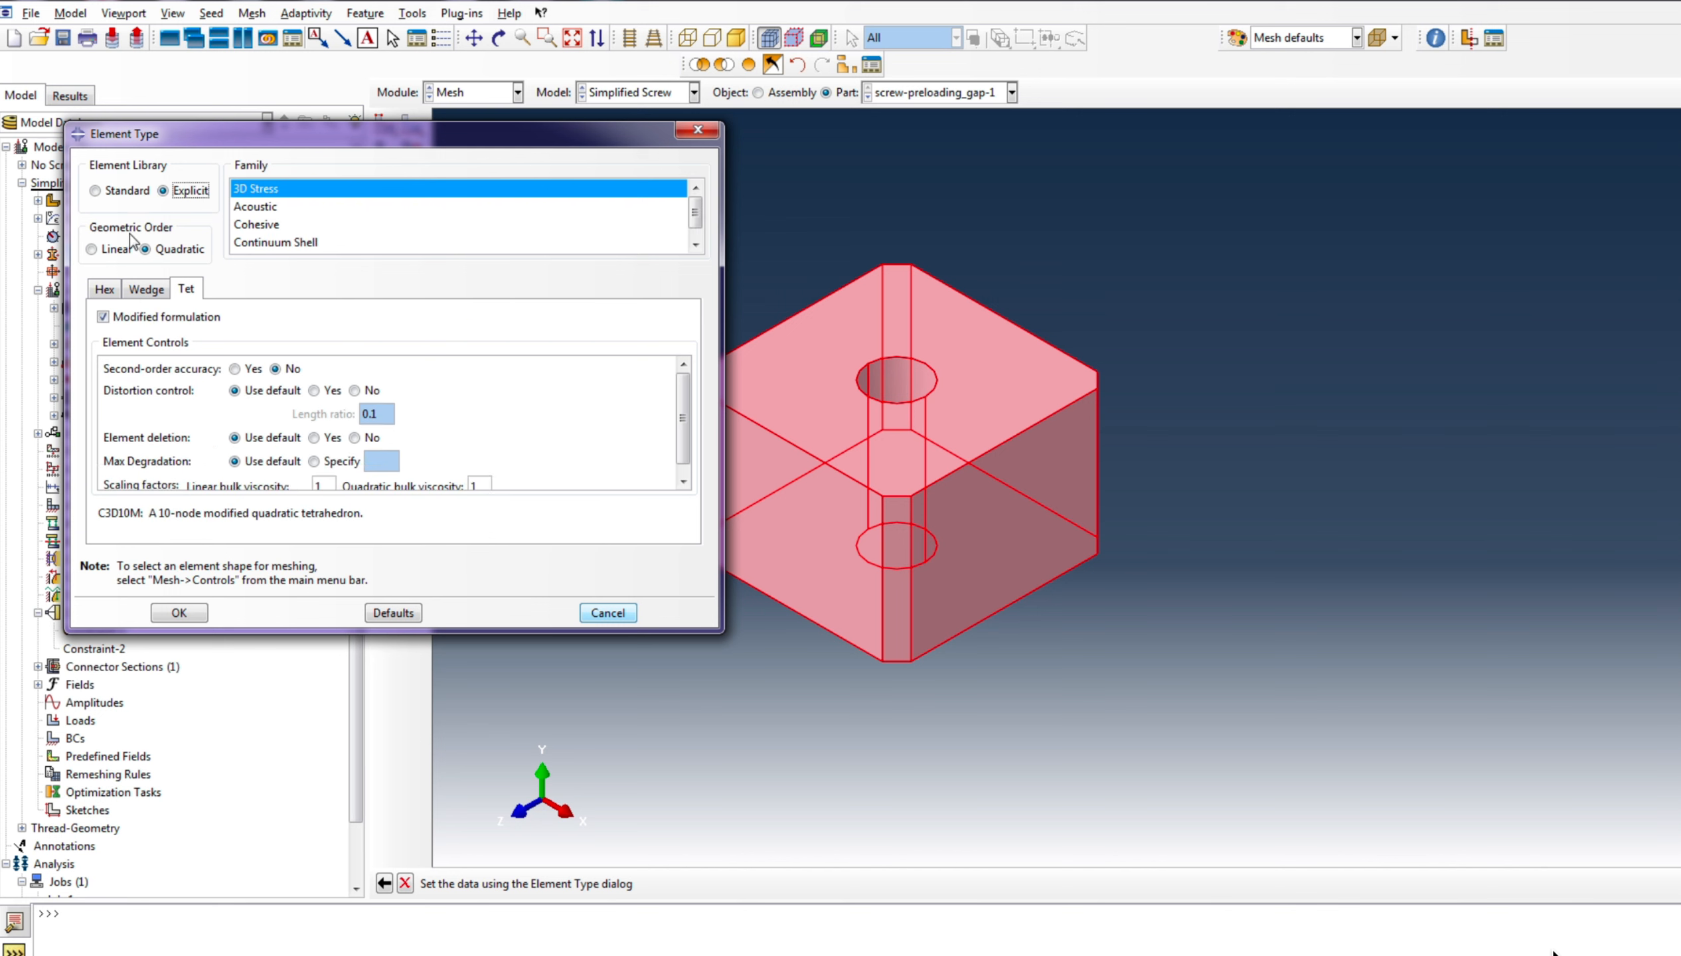
pyautogui.click(103, 317)
pyautogui.click(178, 613)
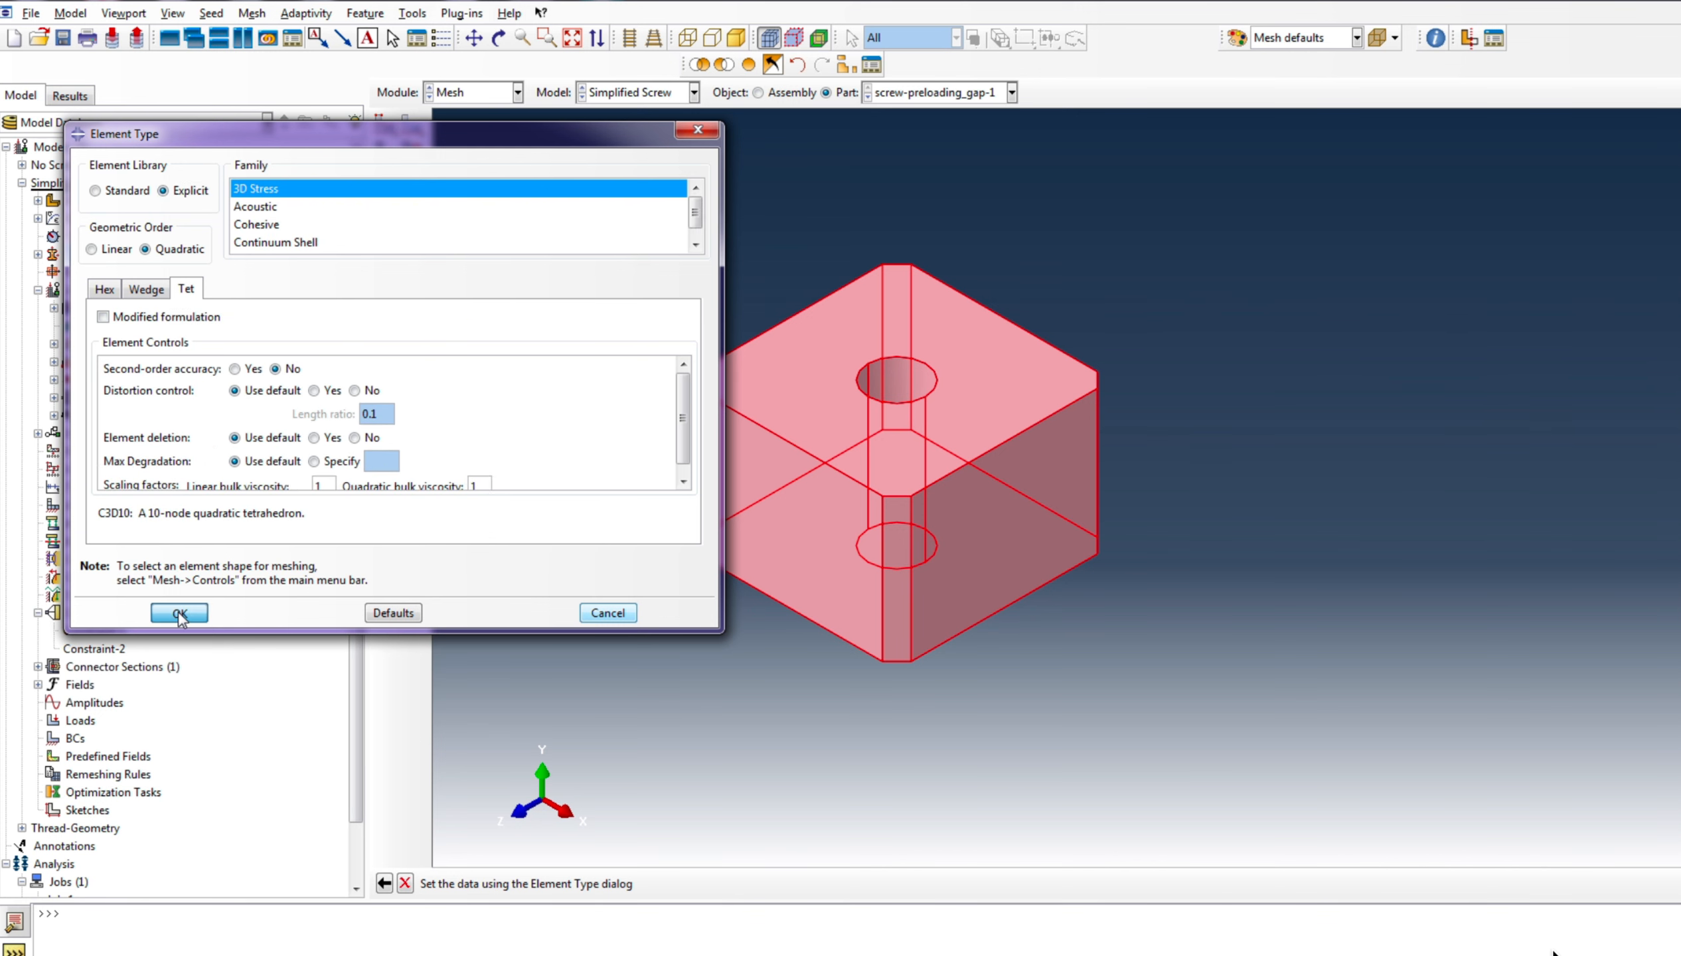
# Seed the screw-preloading_gap-1 block with an approximate global size of 2.6 and mesh the part
pyautogui.click(385, 124)
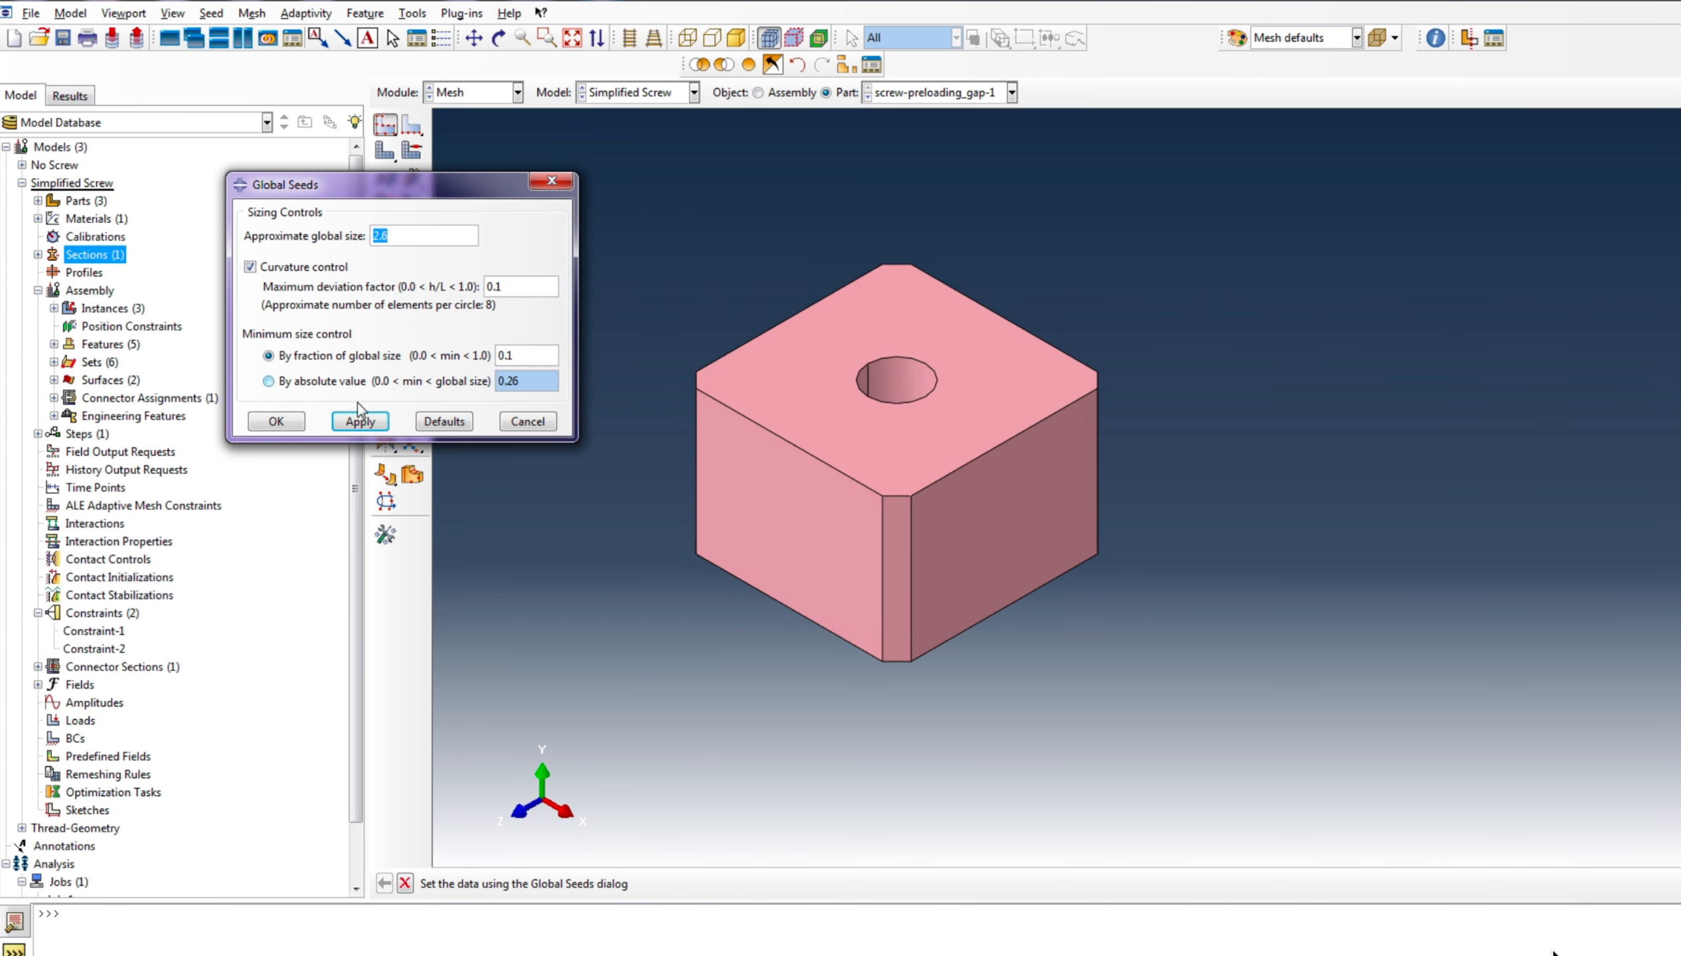
pyautogui.click(276, 421)
pyautogui.click(385, 151)
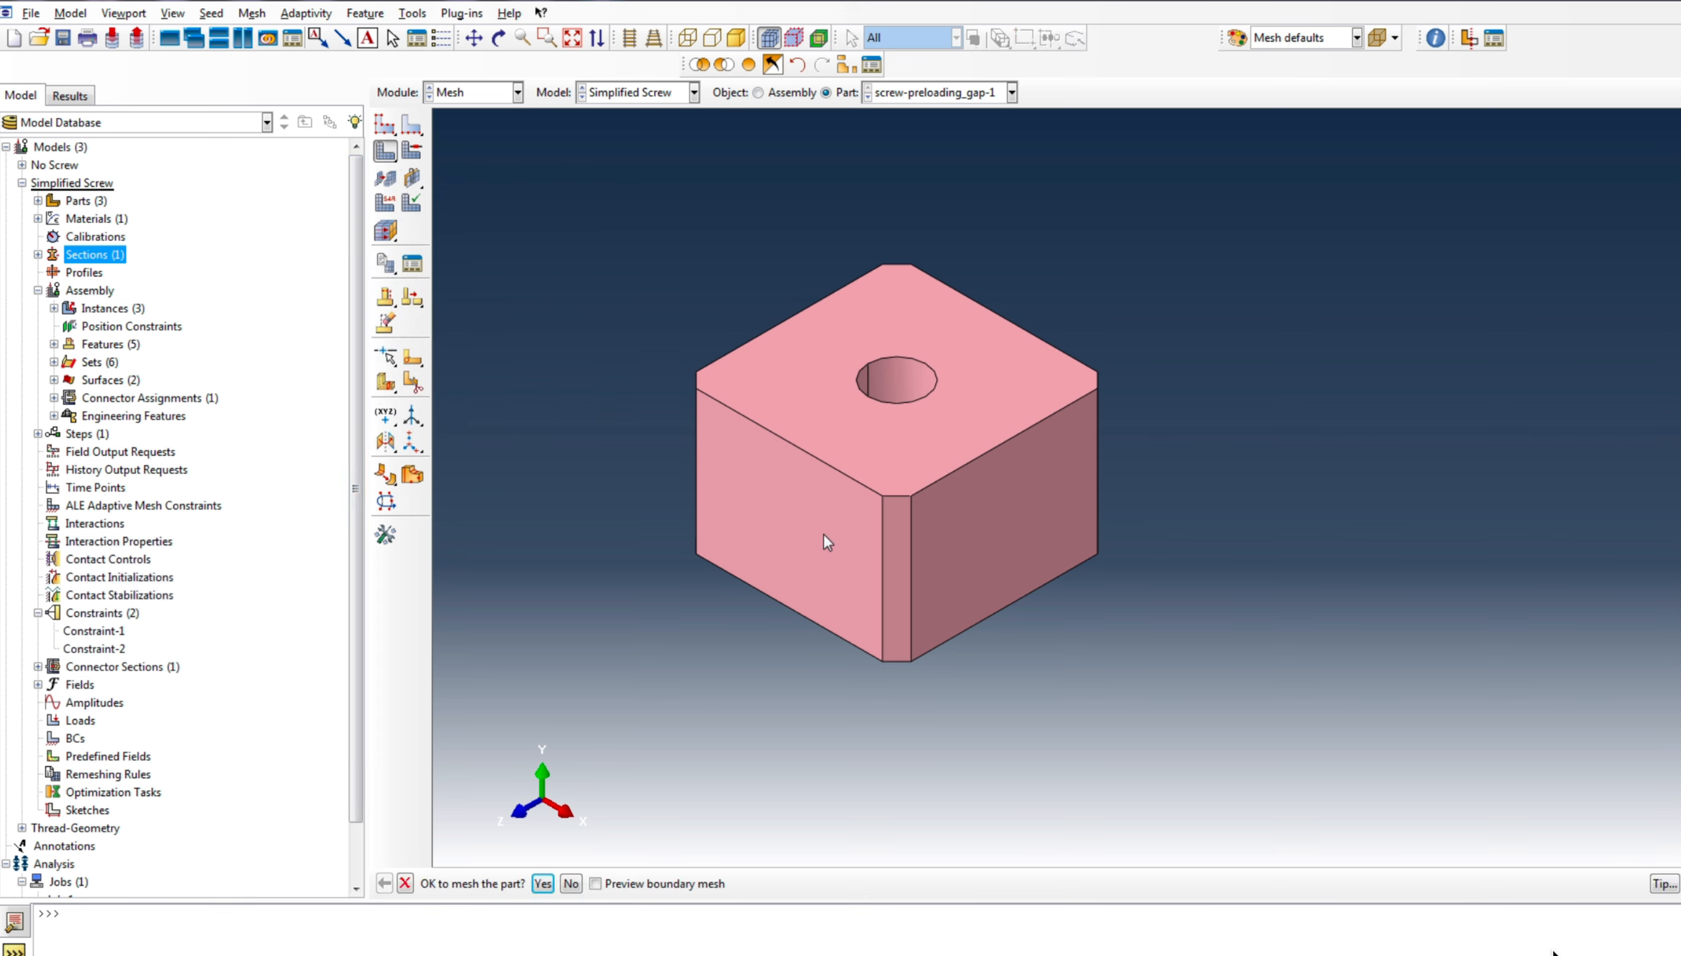
pyautogui.click(543, 884)
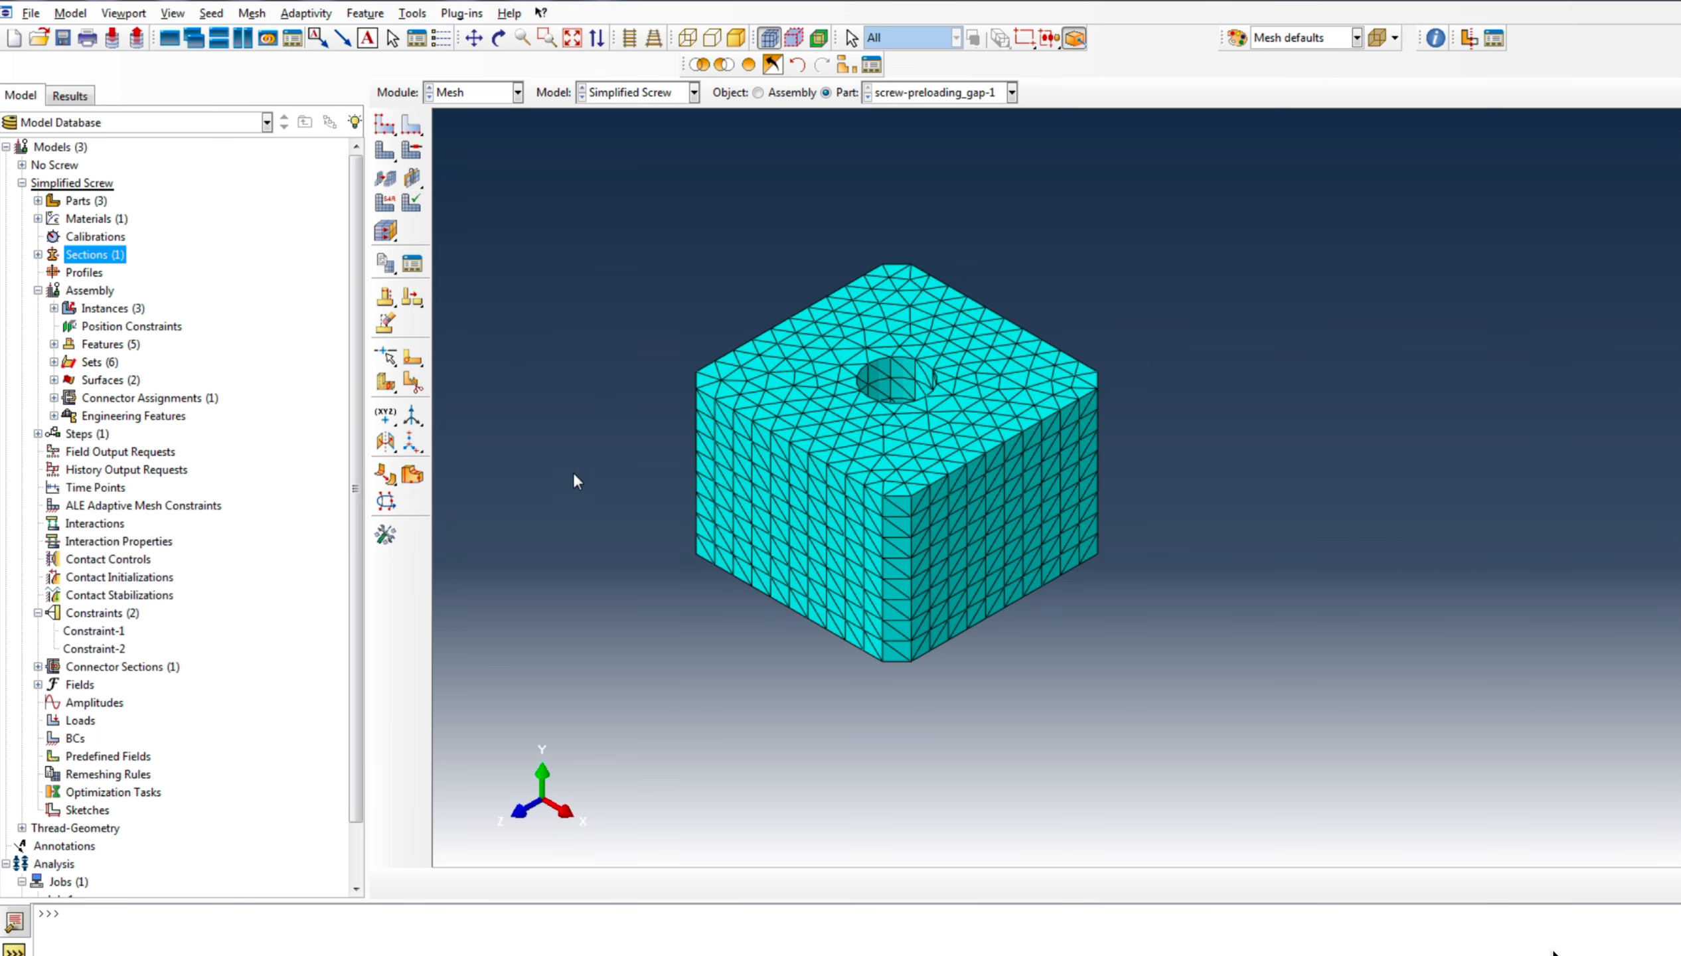
# Show the meshed assembly and examine the sectioned mesh around the screw and both blocks from several angles
pyautogui.click(758, 94)
pyautogui.scroll(3, 985, 587)
pyautogui.scroll(-2, 853, 631)
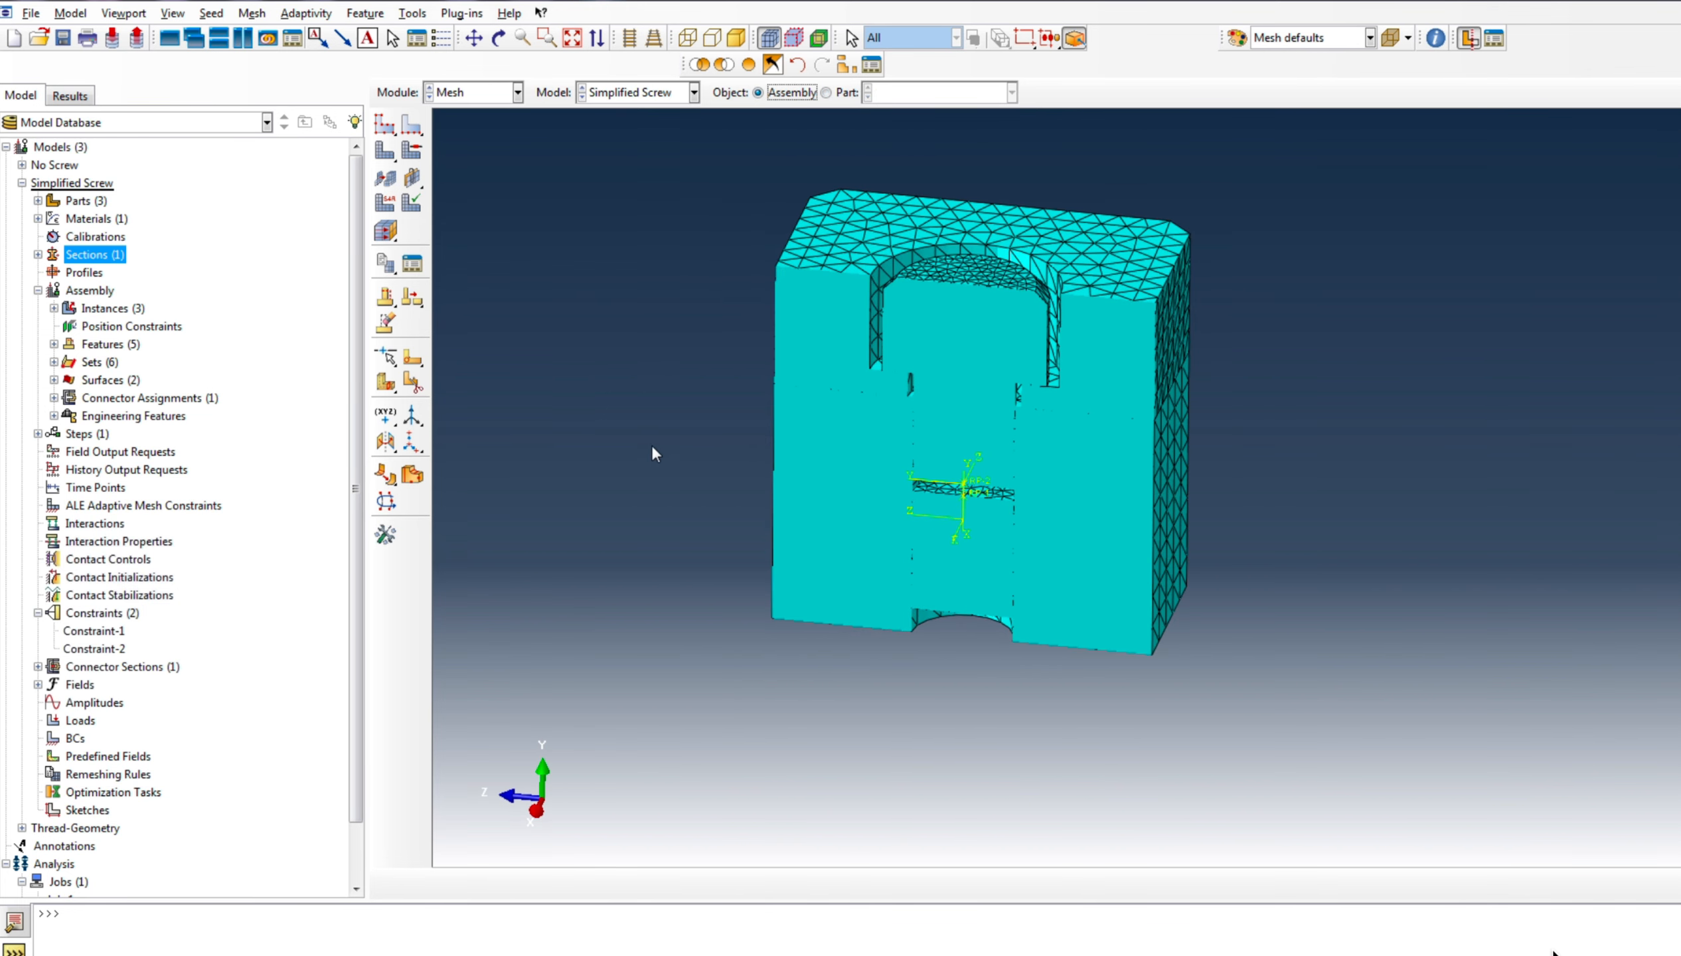
pyautogui.scroll(-3, 964, 549)
pyautogui.scroll(2, 964, 548)
pyautogui.scroll(2, 887, 570)
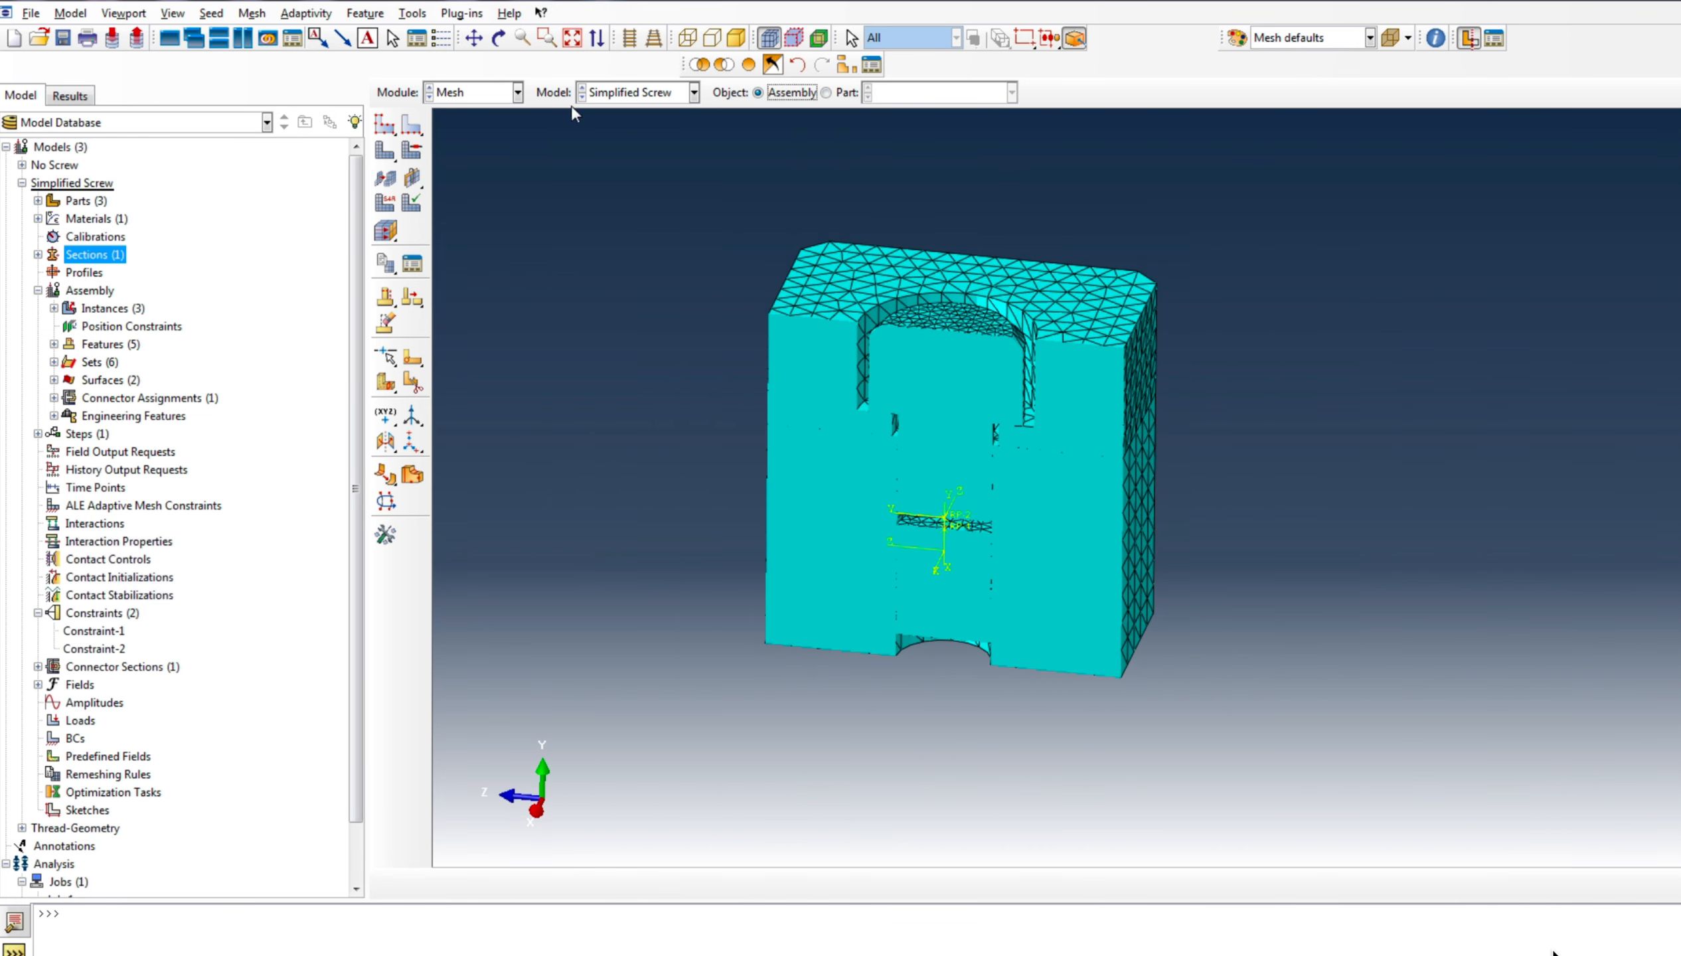
pyautogui.scroll(-3, 914, 554)
pyautogui.scroll(2, 915, 642)
pyautogui.scroll(-1, 945, 737)
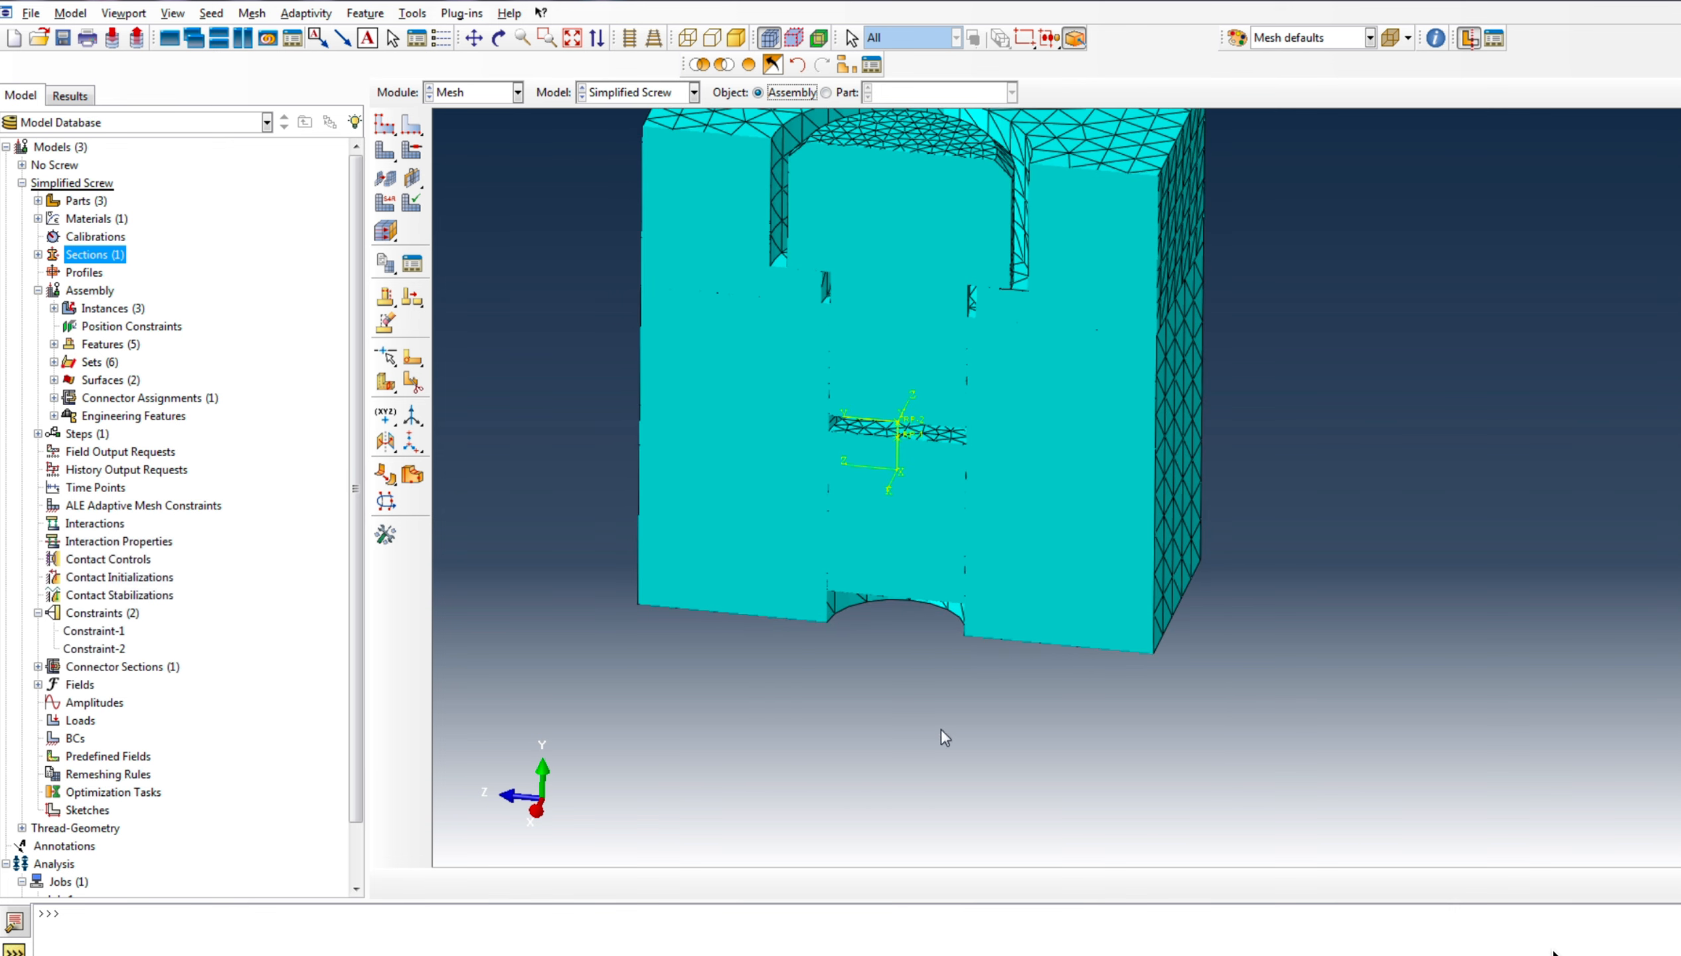
pyautogui.click(500, 38)
pyautogui.moveTo(1240, 552); pyautogui.dragTo(1002, 814)
pyautogui.scroll(-1, 906, 579)
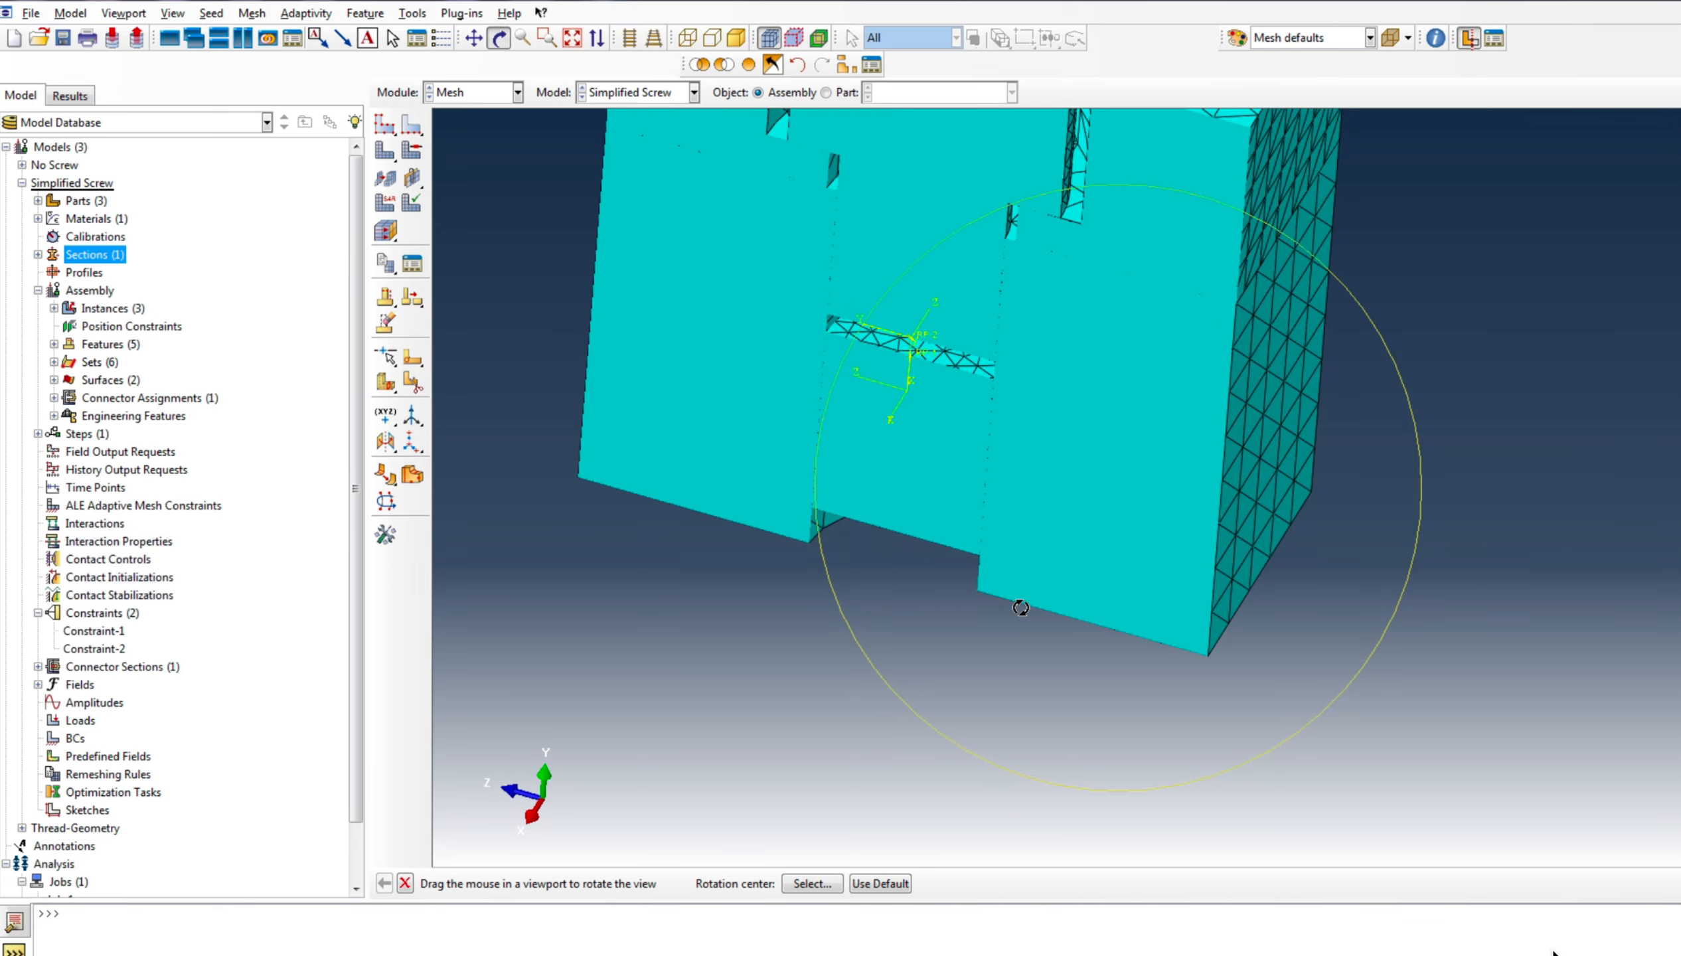
pyautogui.scroll(1, 1021, 608)
pyautogui.moveTo(1050, 618); pyautogui.dragTo(1069, 530)
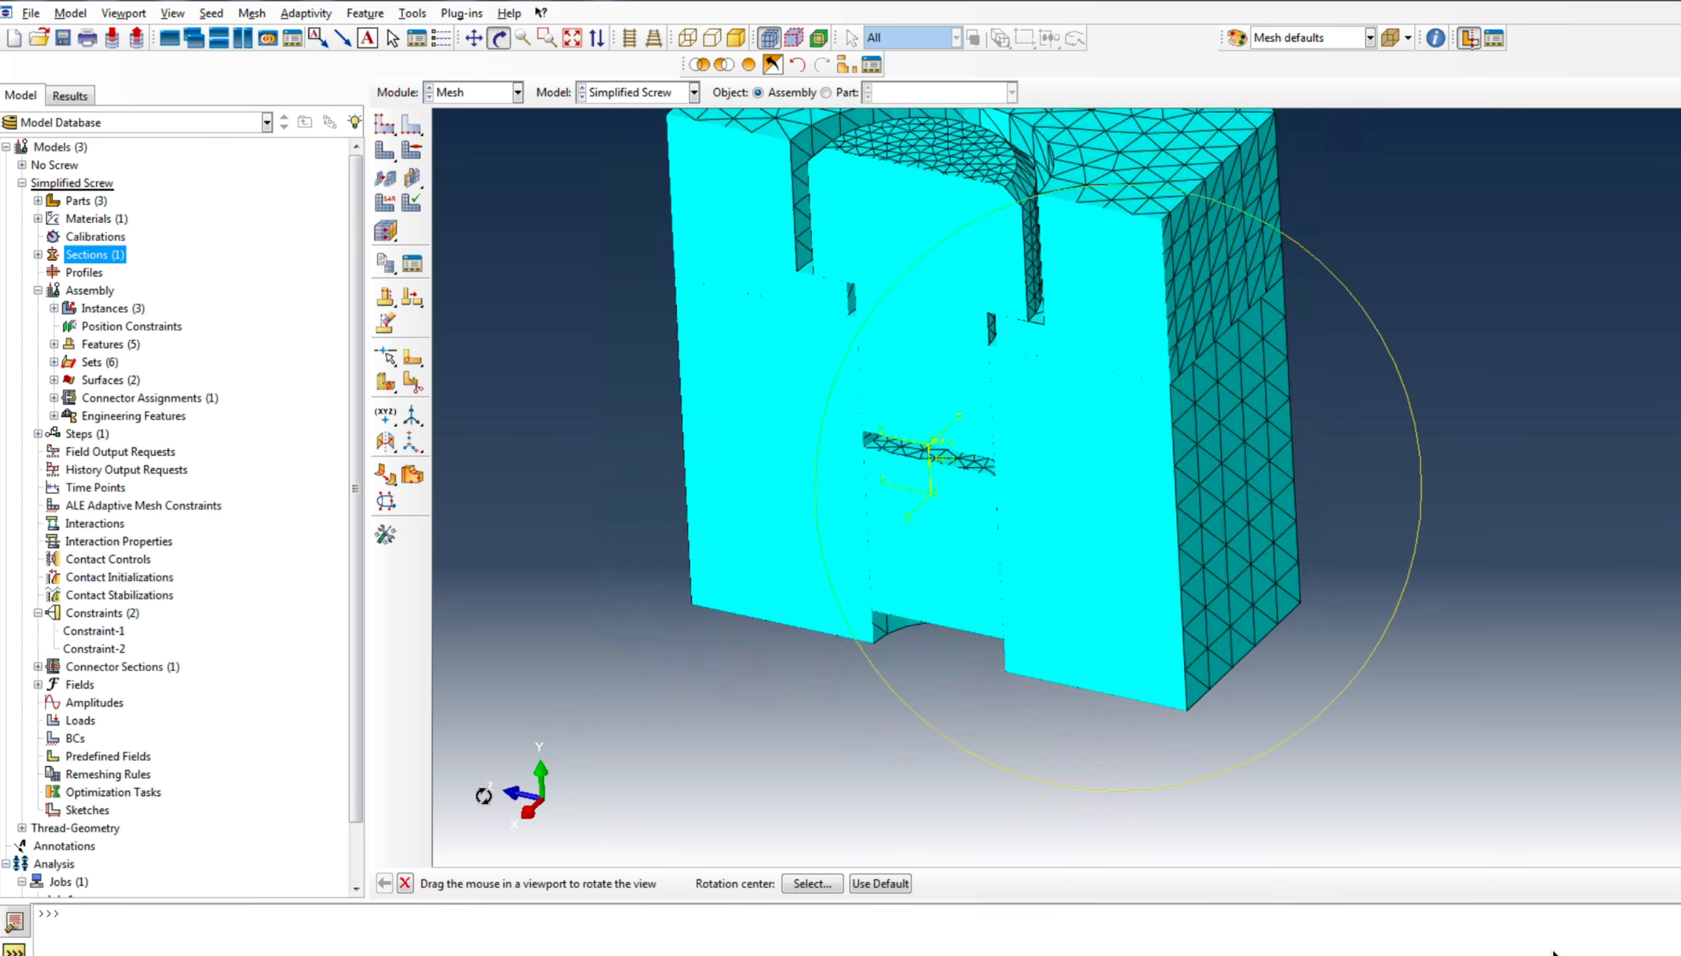
pyautogui.click(404, 884)
pyautogui.scroll(2, 804, 741)
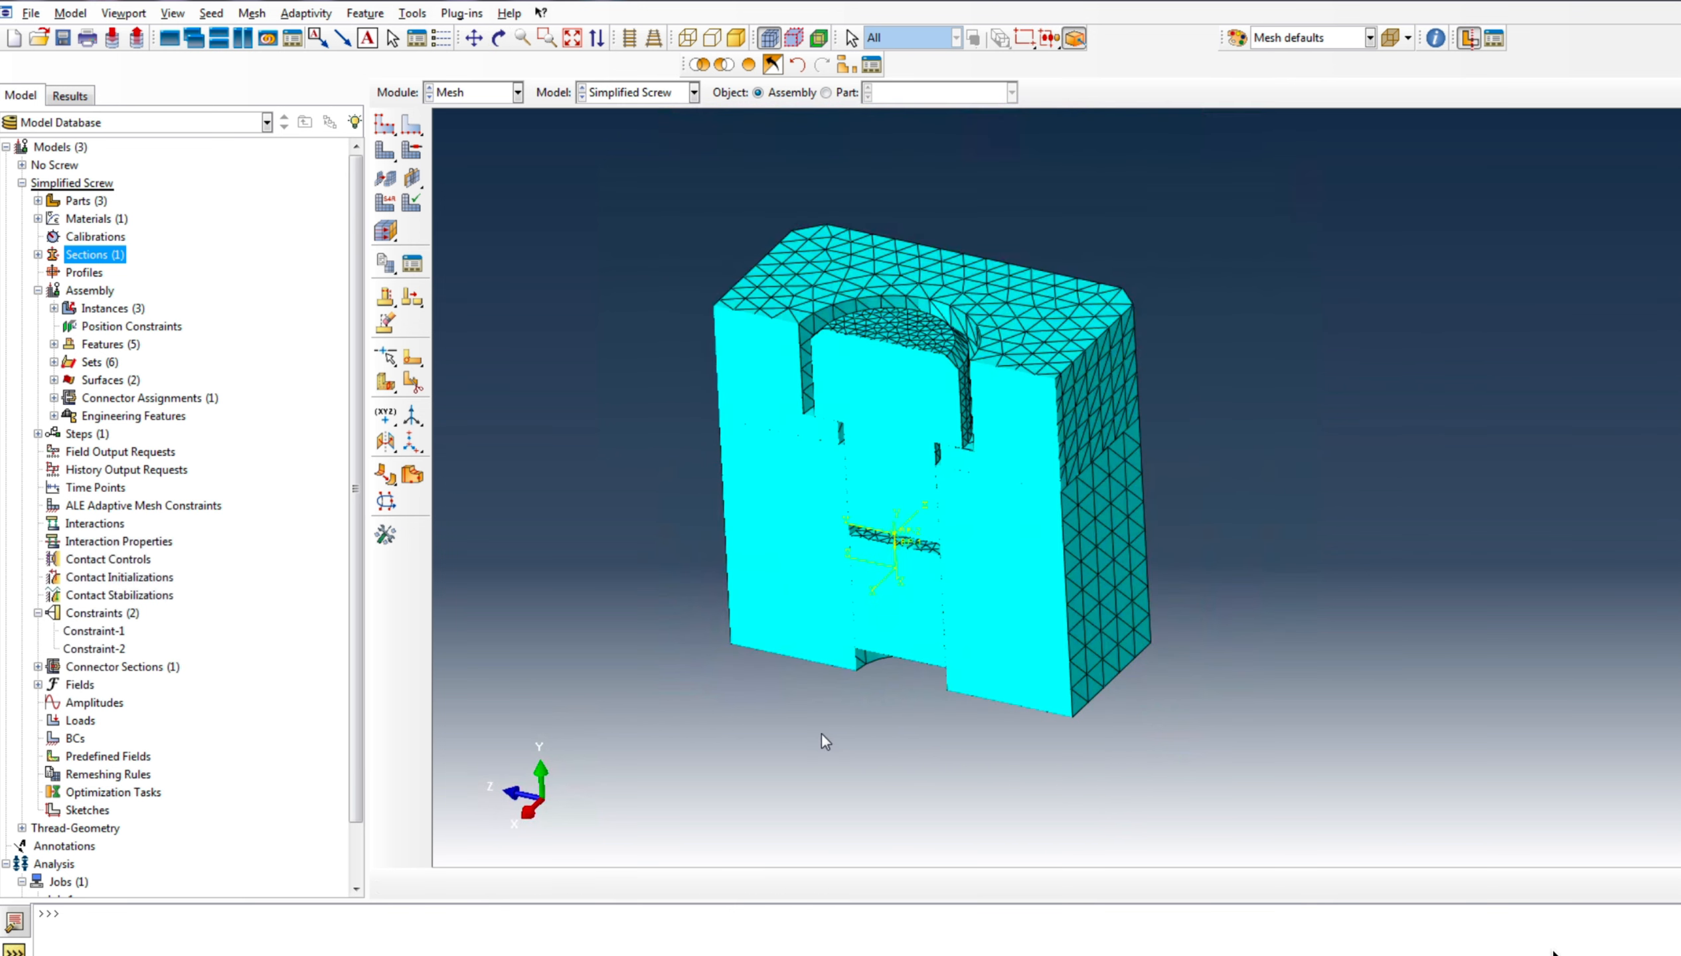
# Turn off the view cut and remove the lower block instance from the assembly display
pyautogui.click(1472, 39)
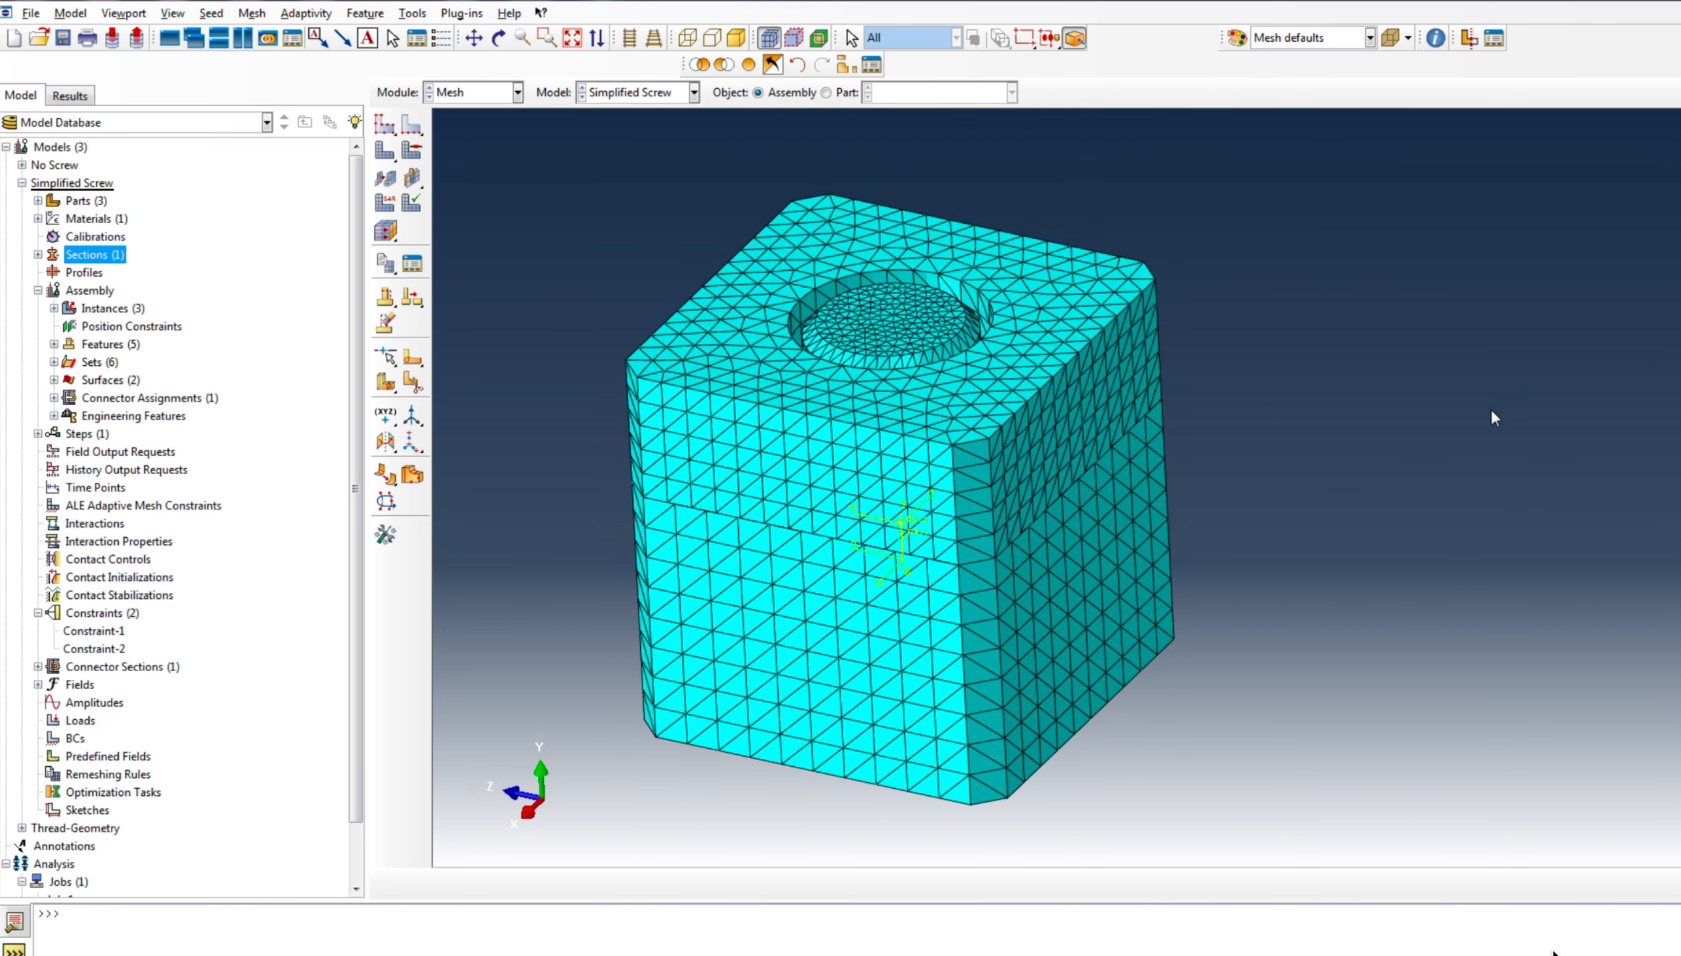
pyautogui.click(723, 67)
pyautogui.click(1006, 687)
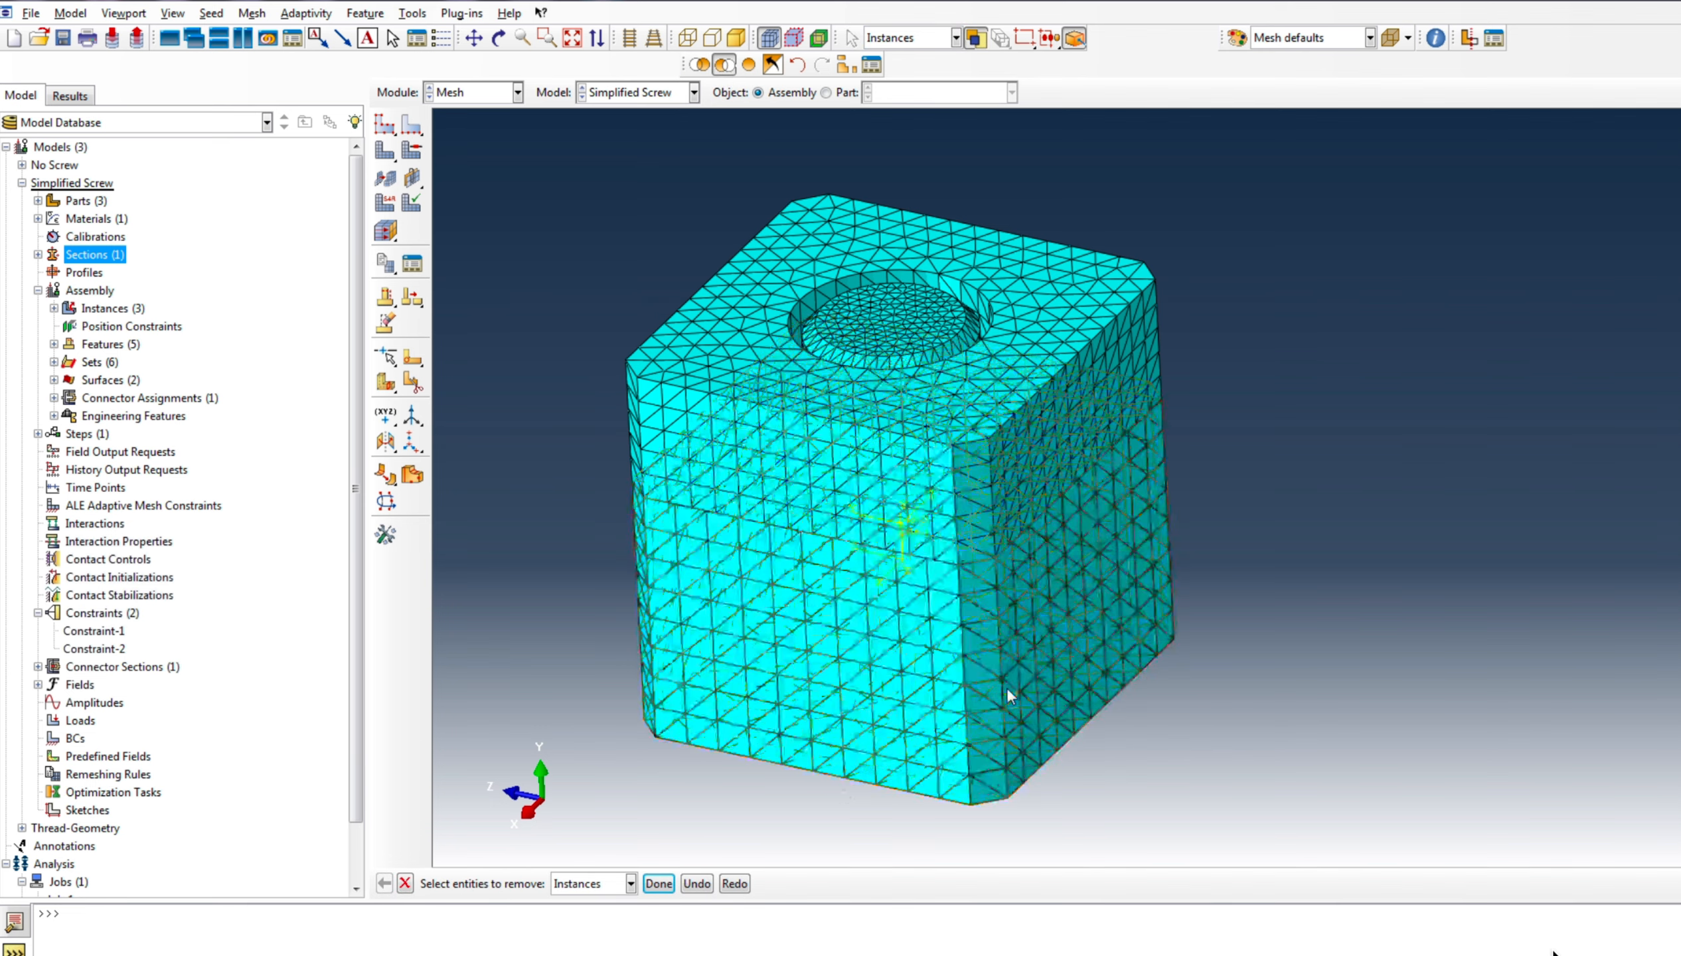
pyautogui.click(646, 887)
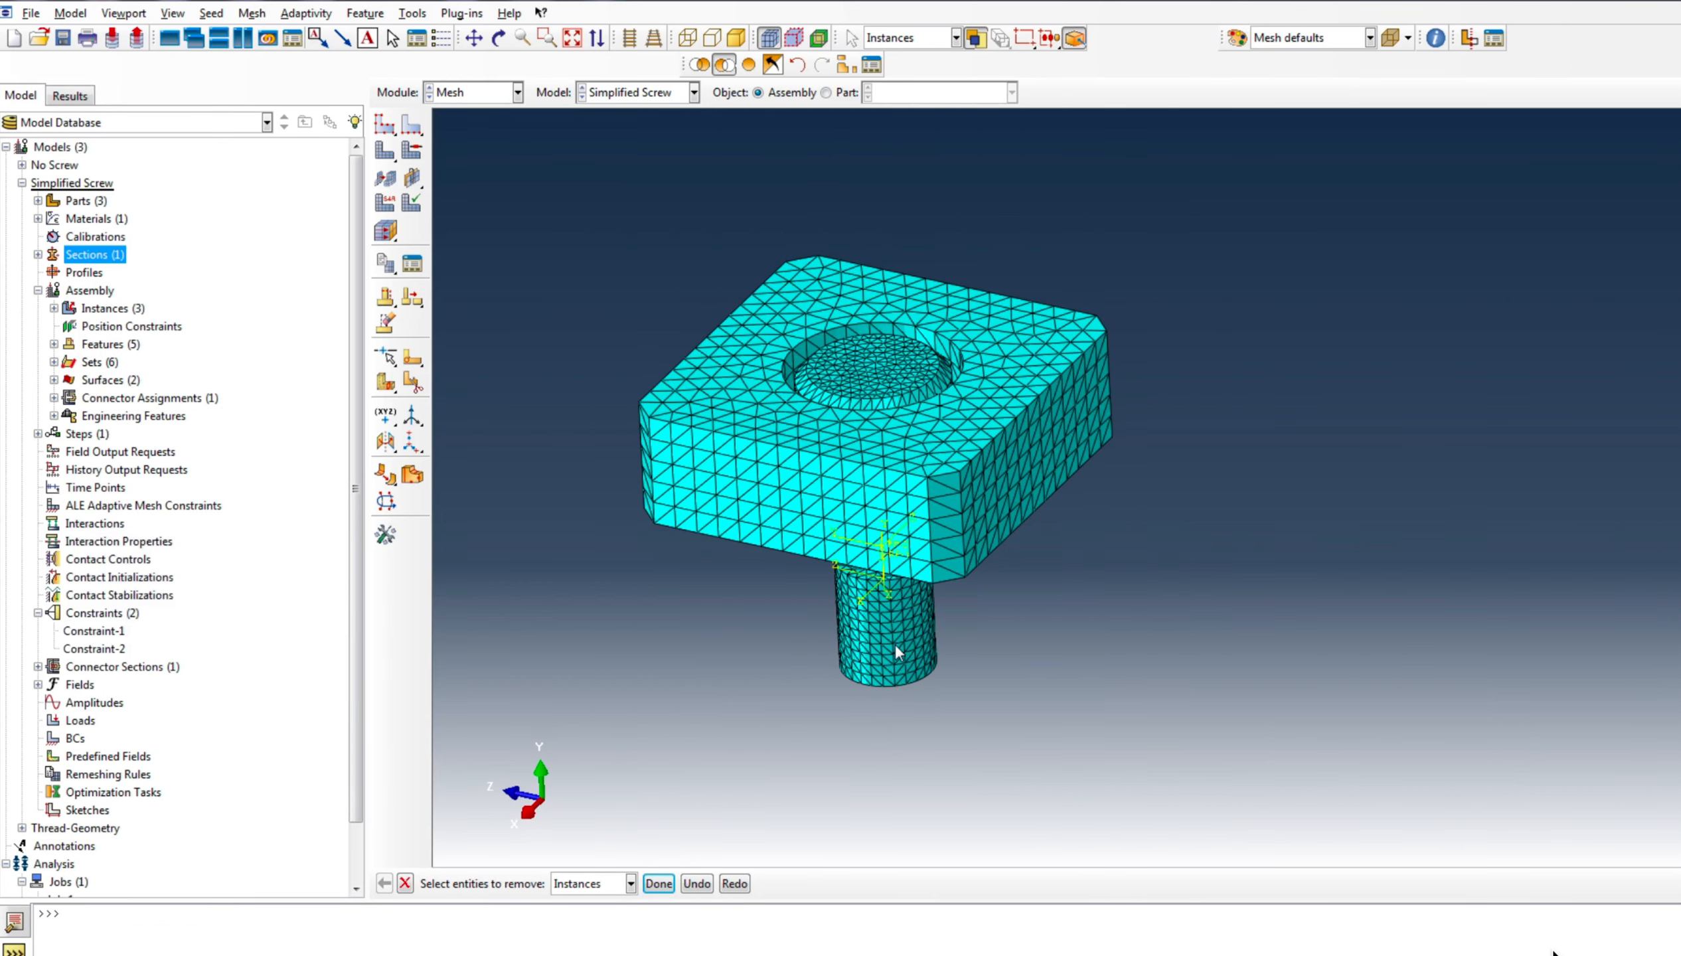
# Start a Tie constraint and define its master surface from the cylindrical faces of the screw's lower shank
pyautogui.click(100, 613)
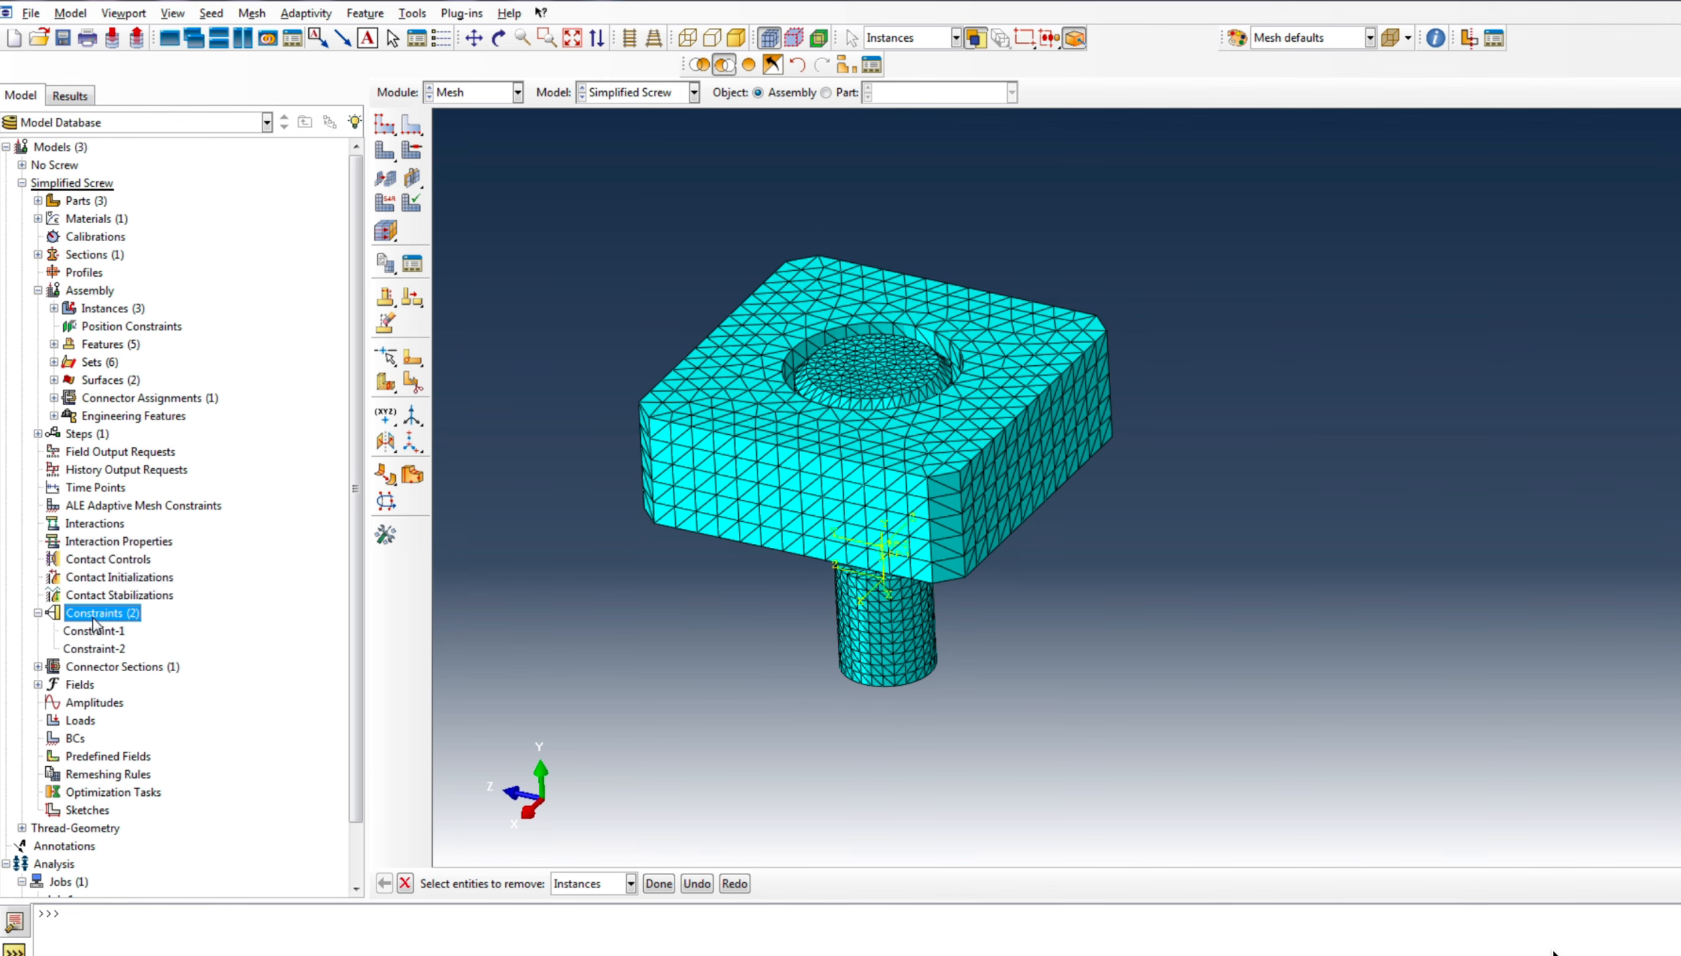
pyautogui.rightClick(97, 615)
pyautogui.click(163, 663)
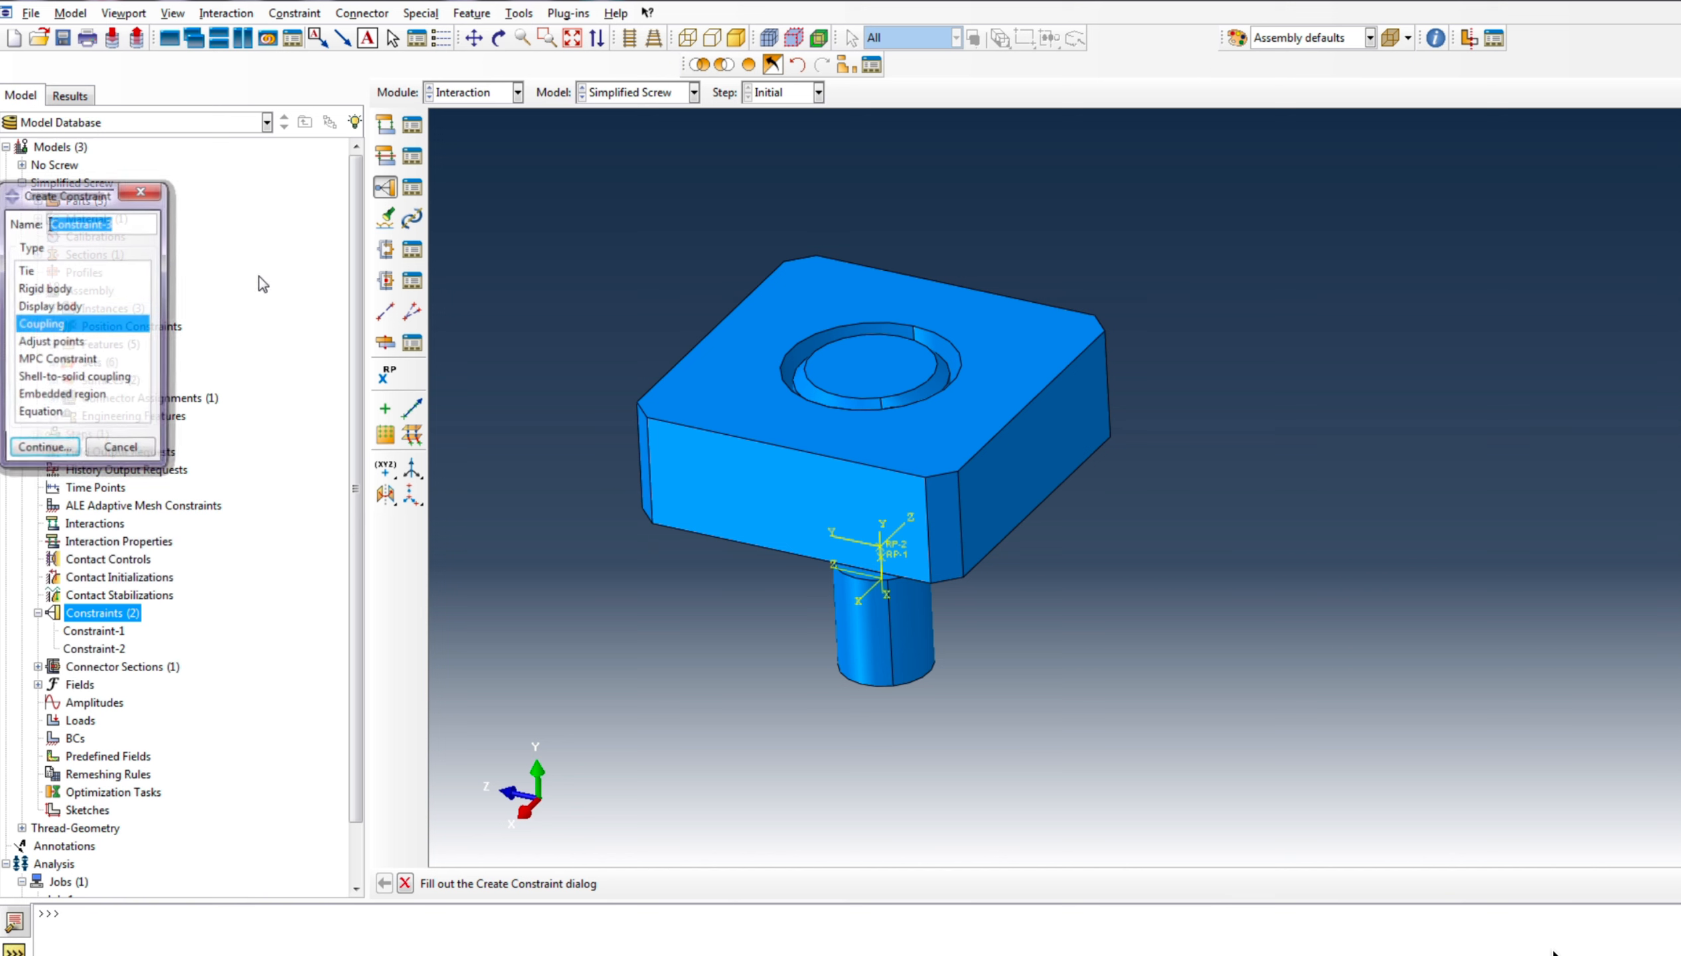
pyautogui.click(27, 270)
pyautogui.click(44, 447)
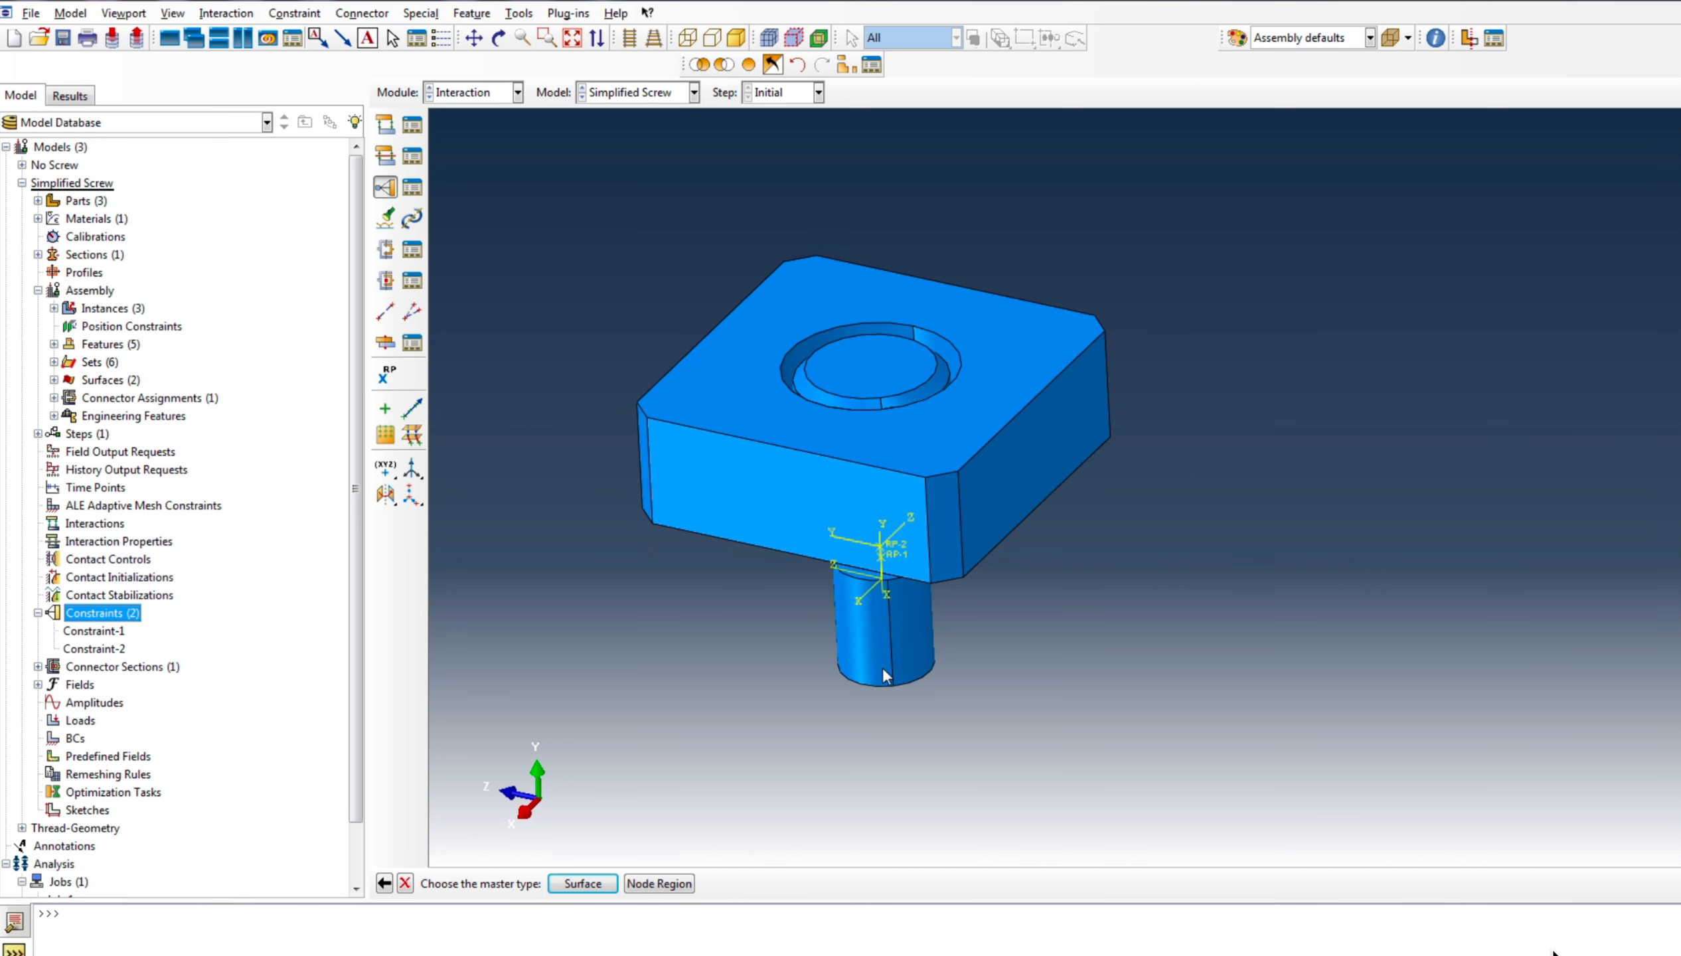
pyautogui.click(582, 887)
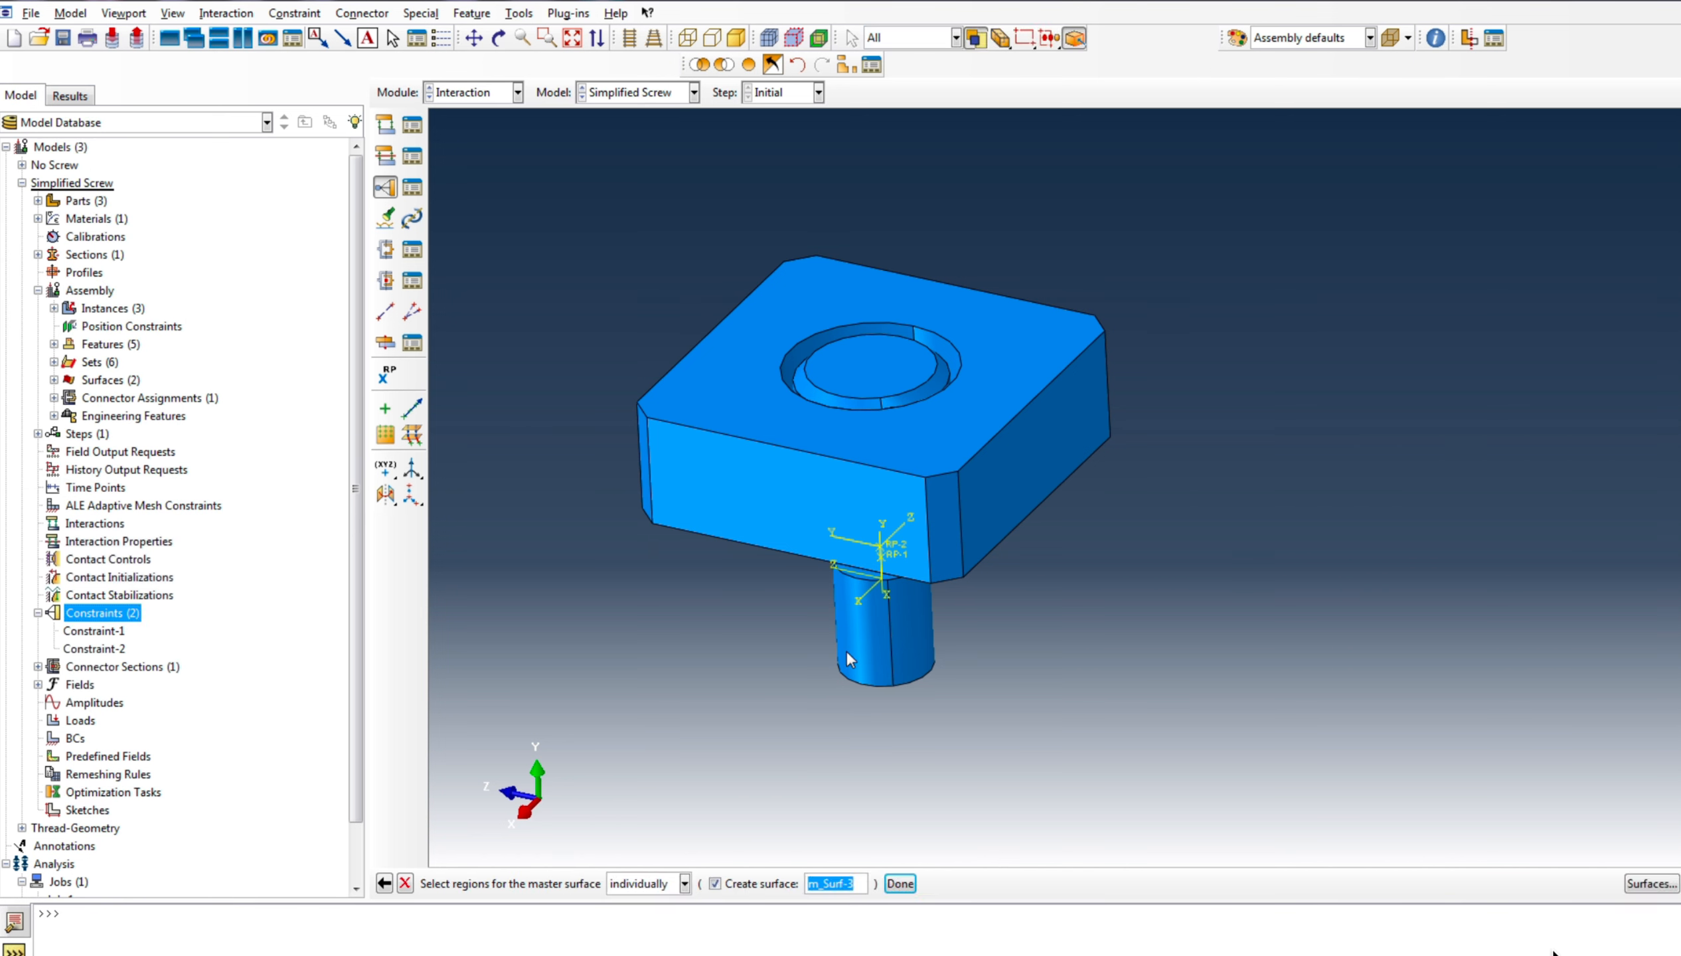
pyautogui.click(846, 650)
pyautogui.keyDown('shift'); pyautogui.click(914, 657); pyautogui.keyUp('shift')
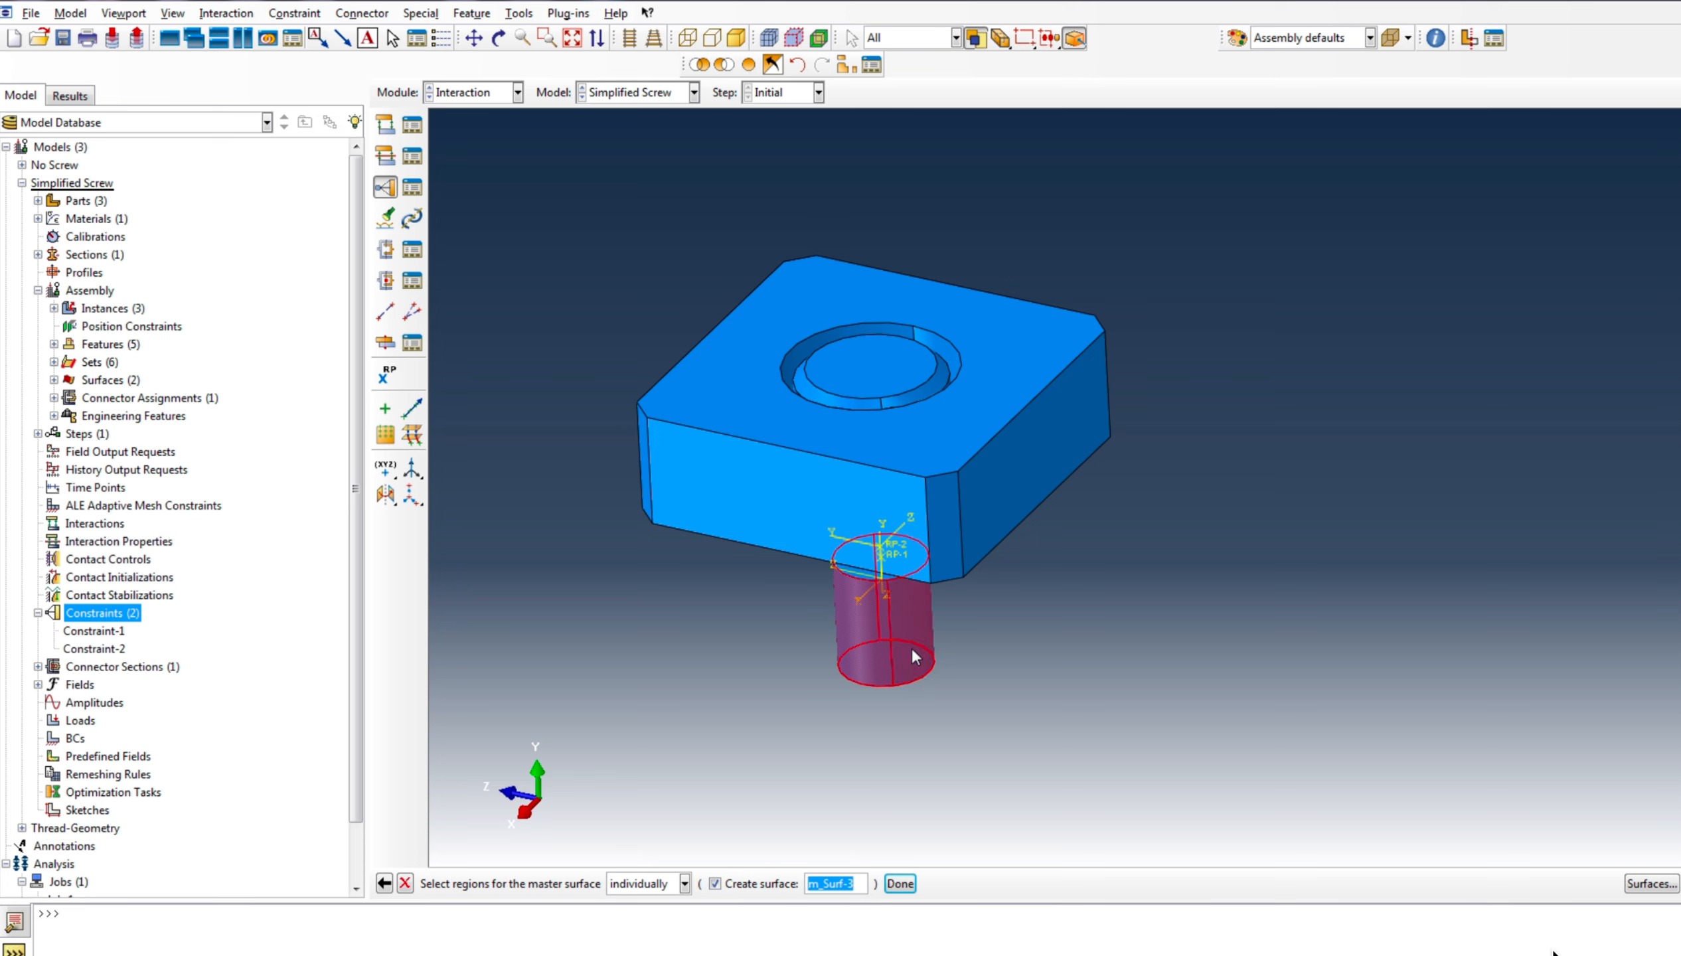
pyautogui.click(899, 885)
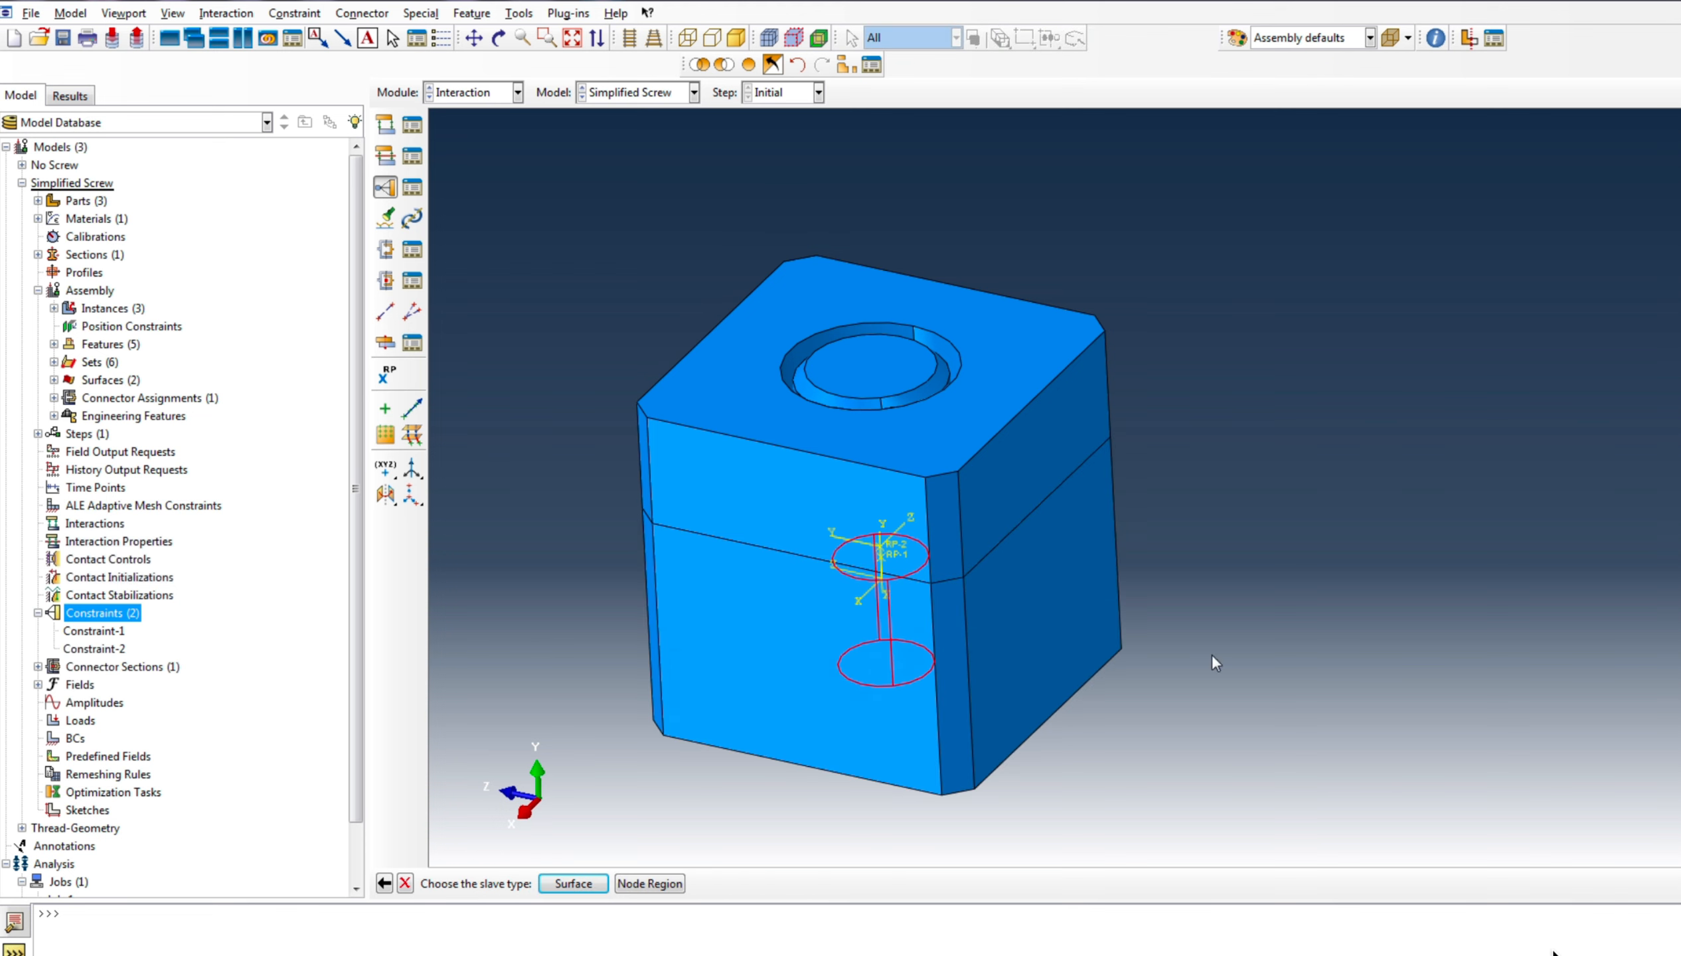
# Define the tie's slave surface from the cylindrical faces of the lower block's hole and accept the default tie settings
pyautogui.click(499, 38)
pyautogui.moveTo(998, 712); pyautogui.dragTo(1027, 366)
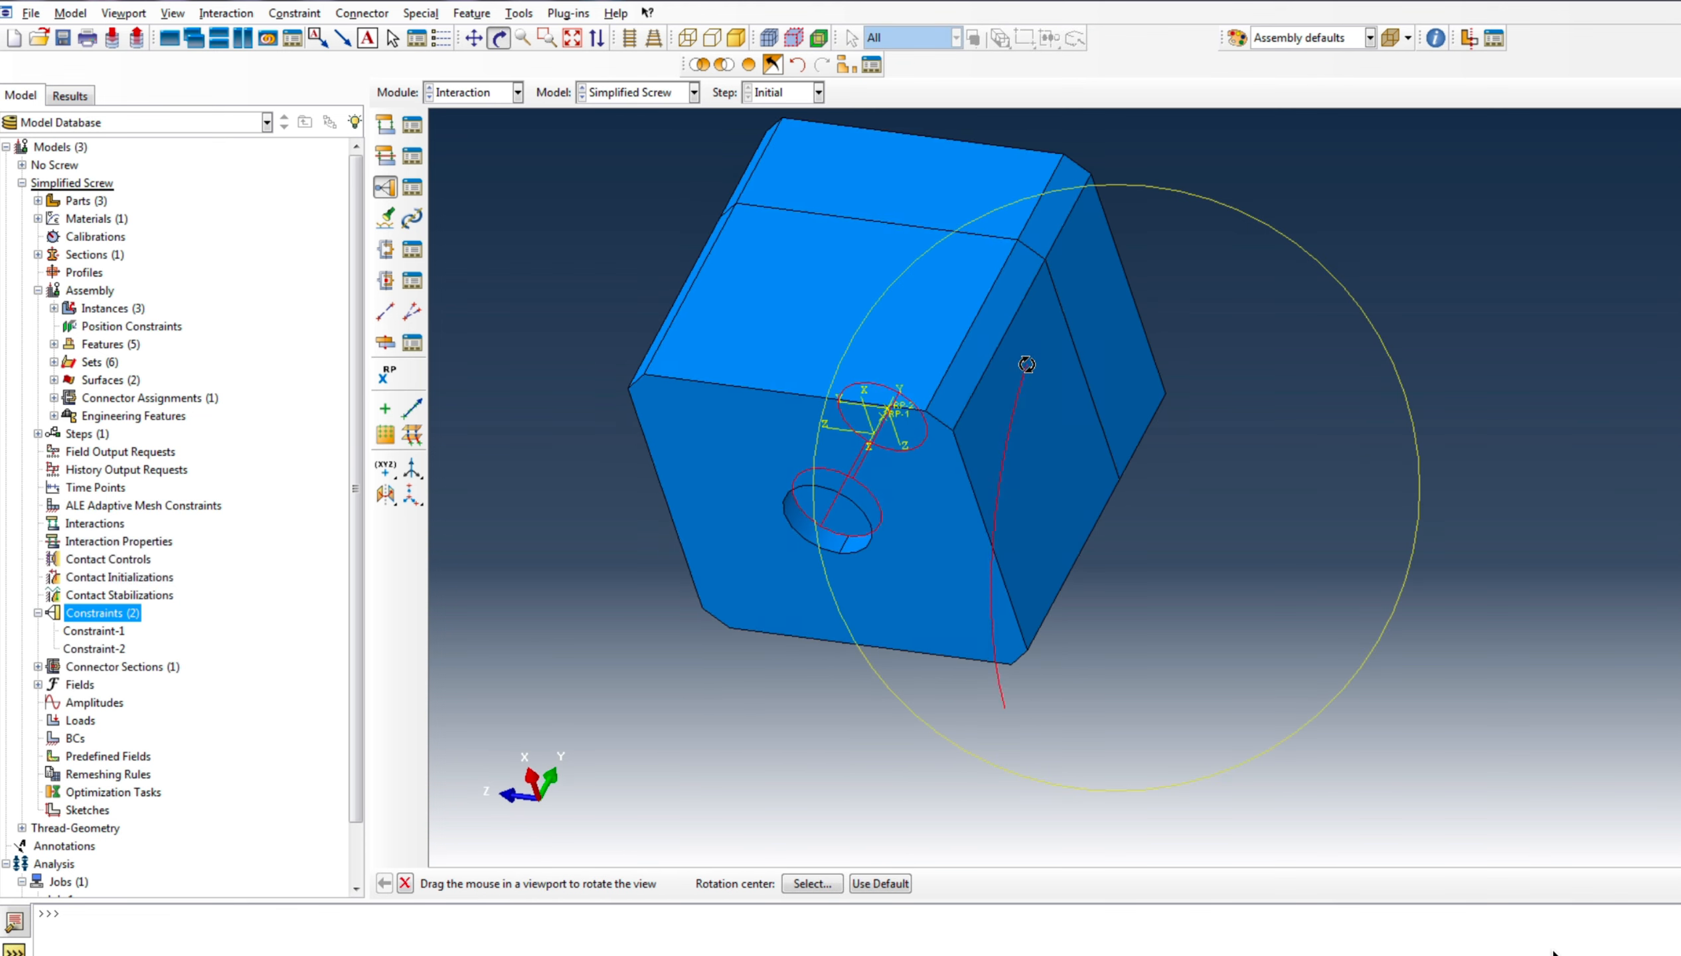
pyautogui.click(405, 884)
pyautogui.scroll(2, 778, 658)
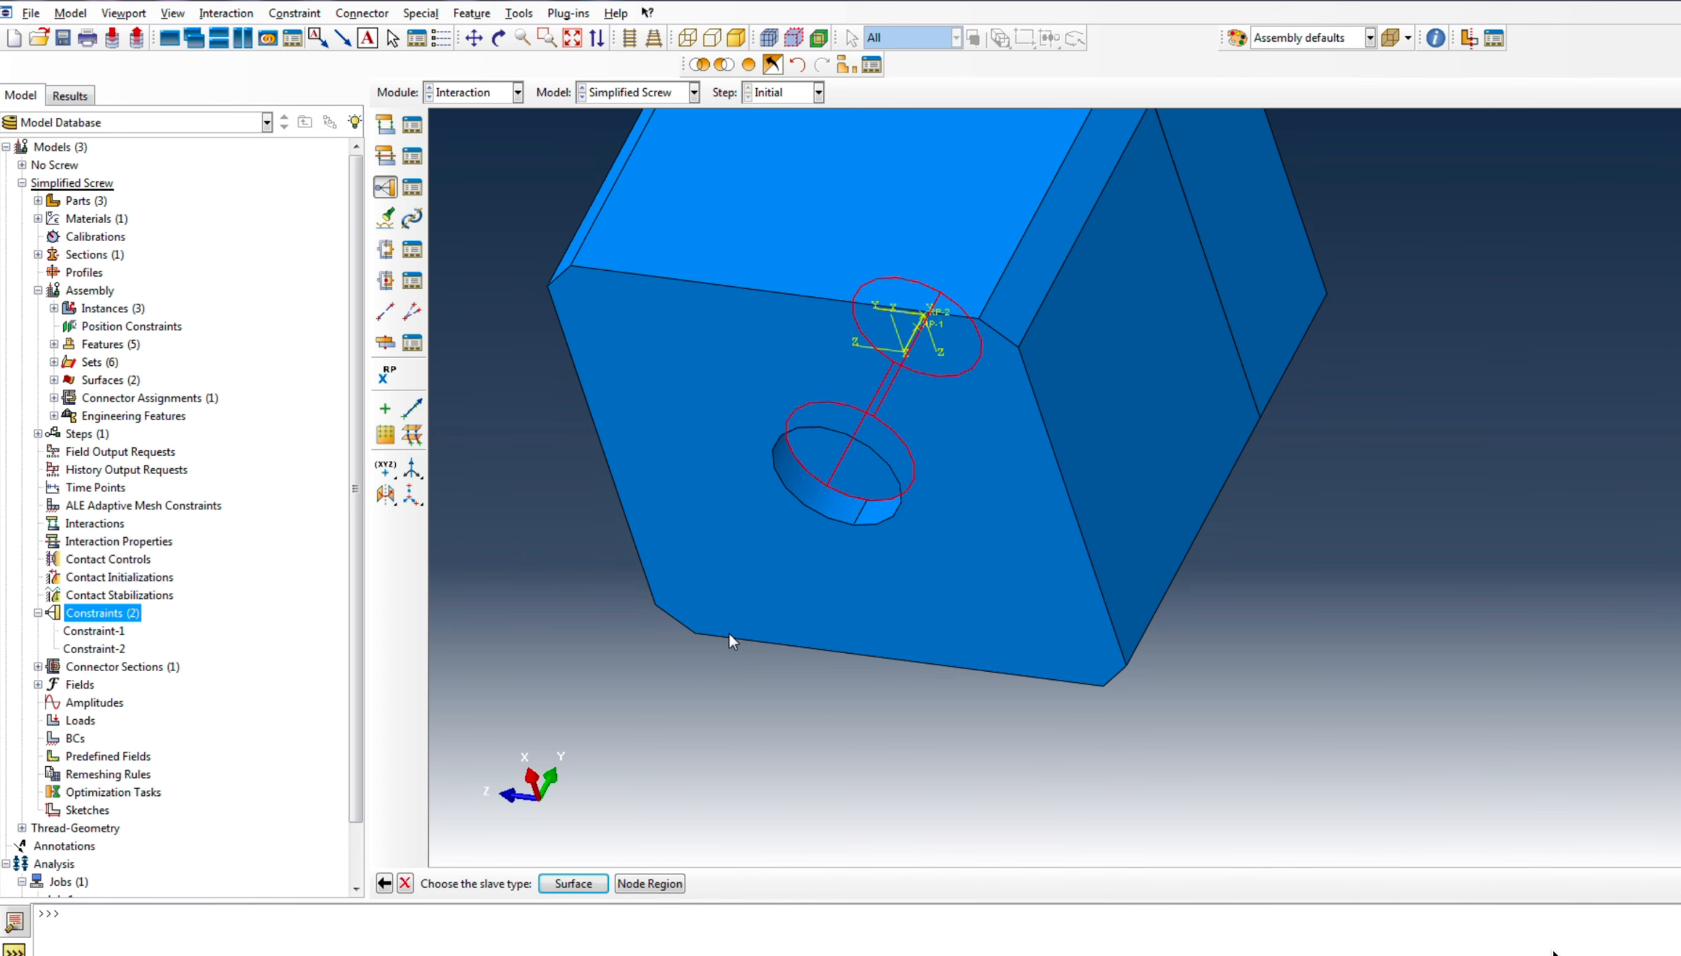
pyautogui.click(574, 884)
pyautogui.scroll(3, 831, 515)
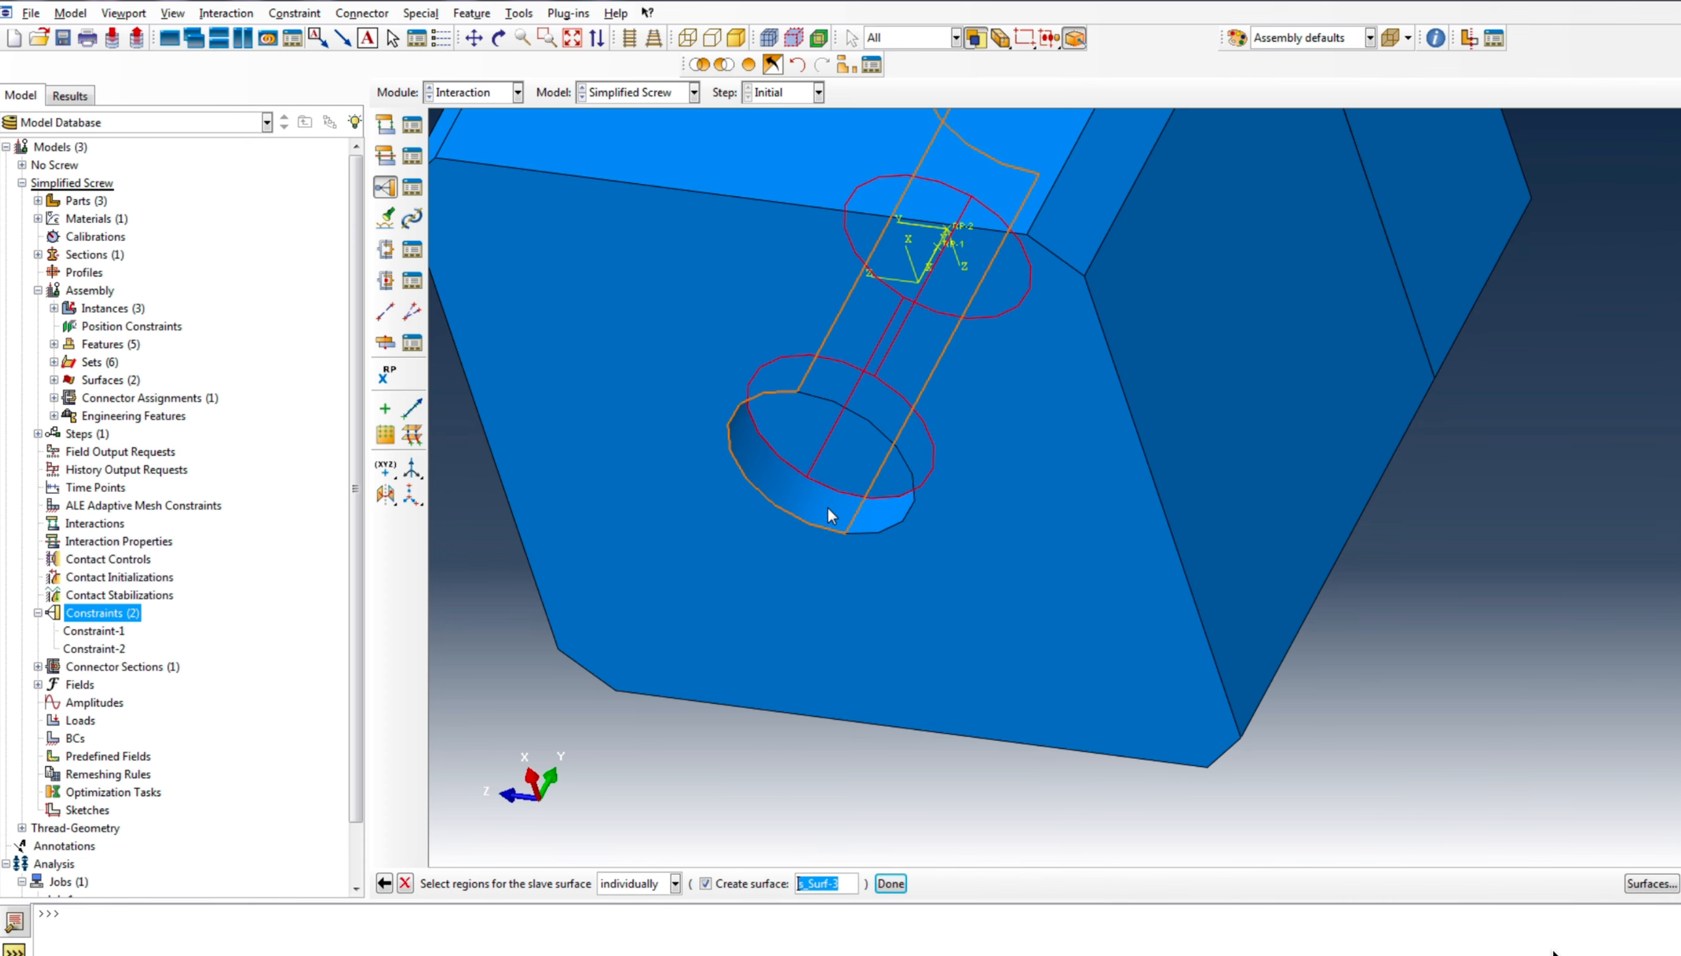
pyautogui.click(831, 515)
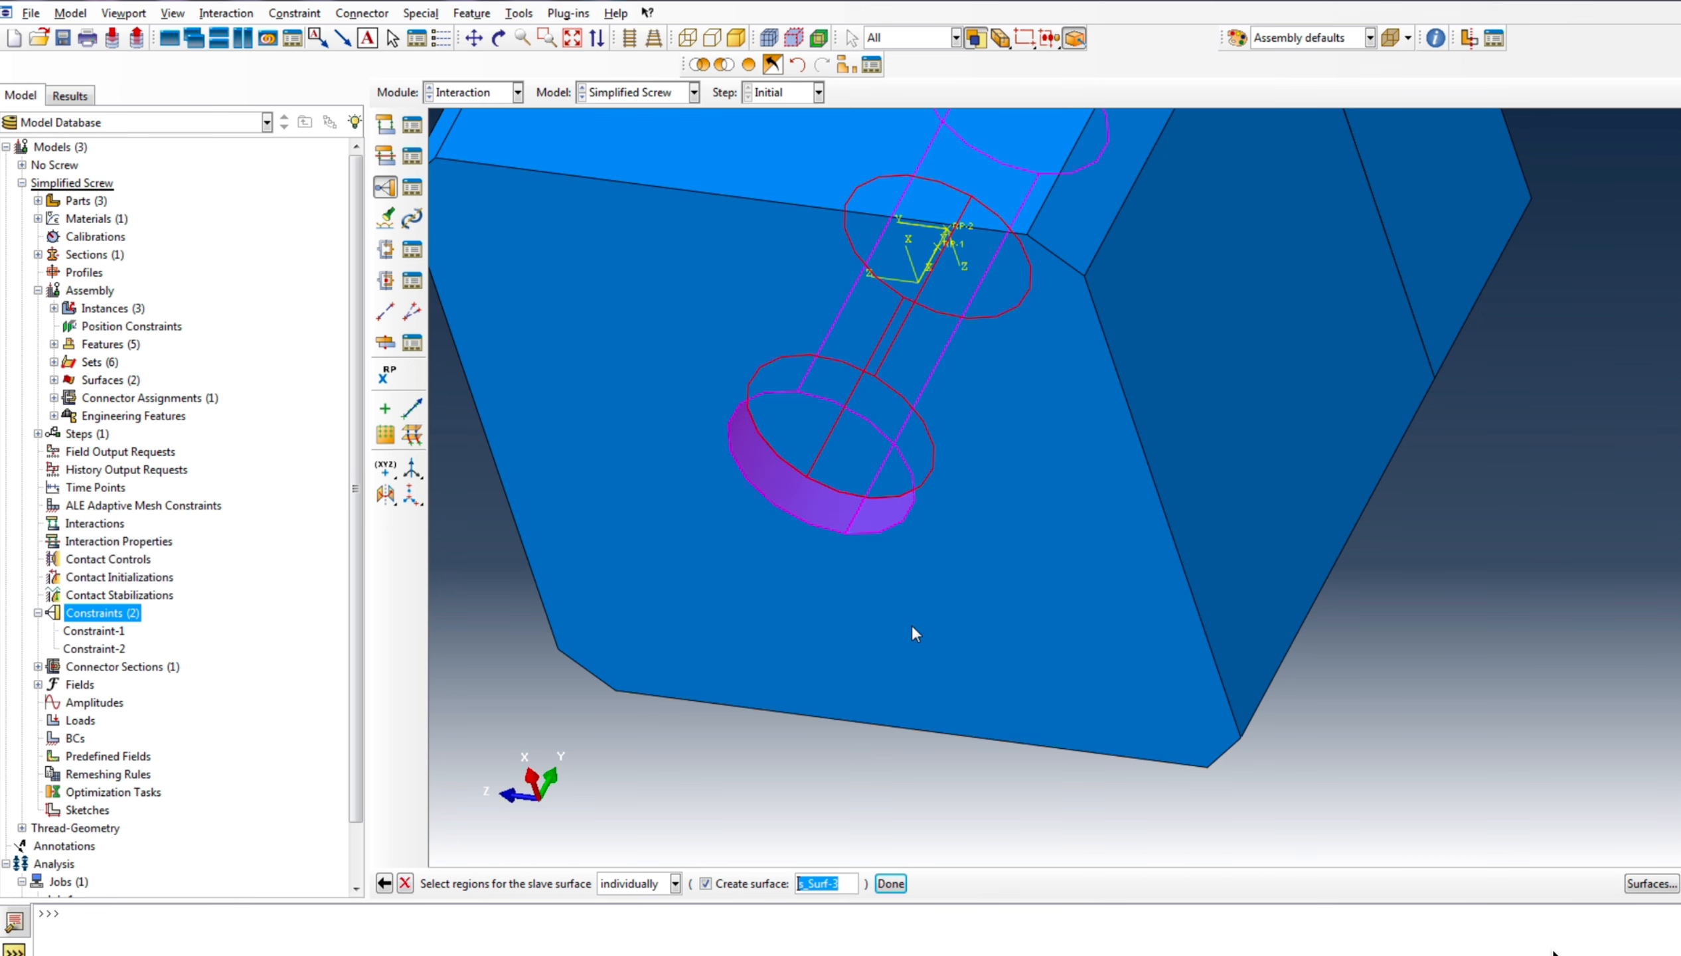
pyautogui.click(890, 884)
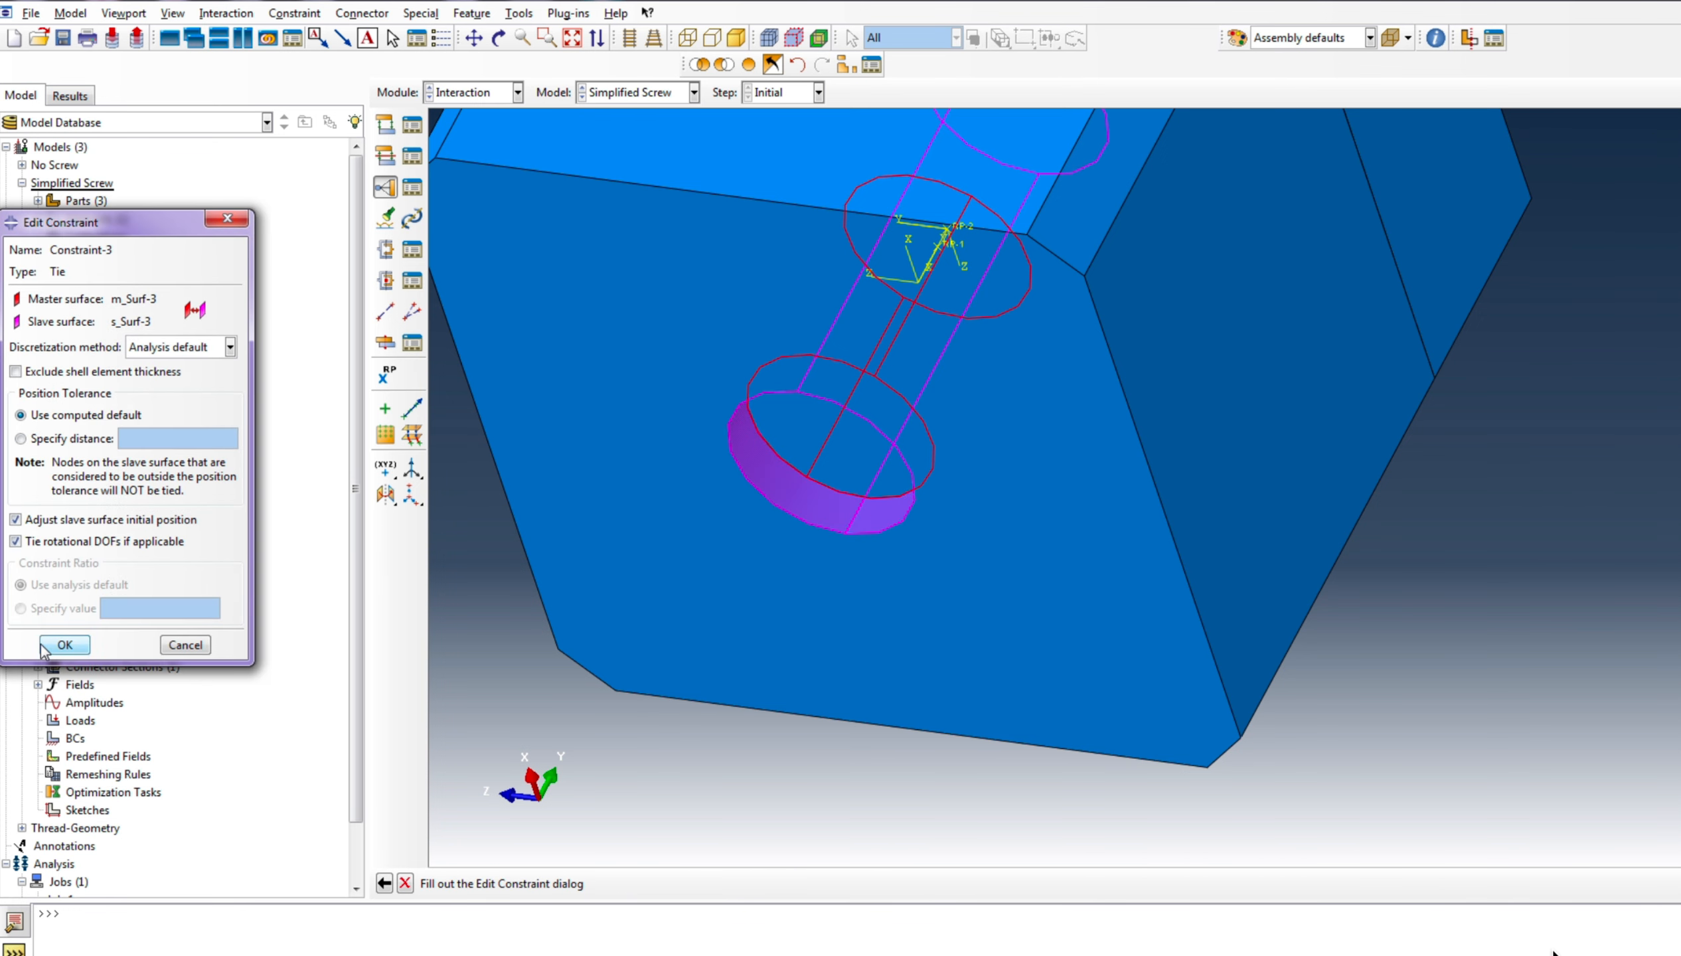
pyautogui.click(64, 644)
# Activate the view cut and examine the sectioned assembly around the screw shank, both blocks and the tied region
pyautogui.scroll(-5, 733, 414)
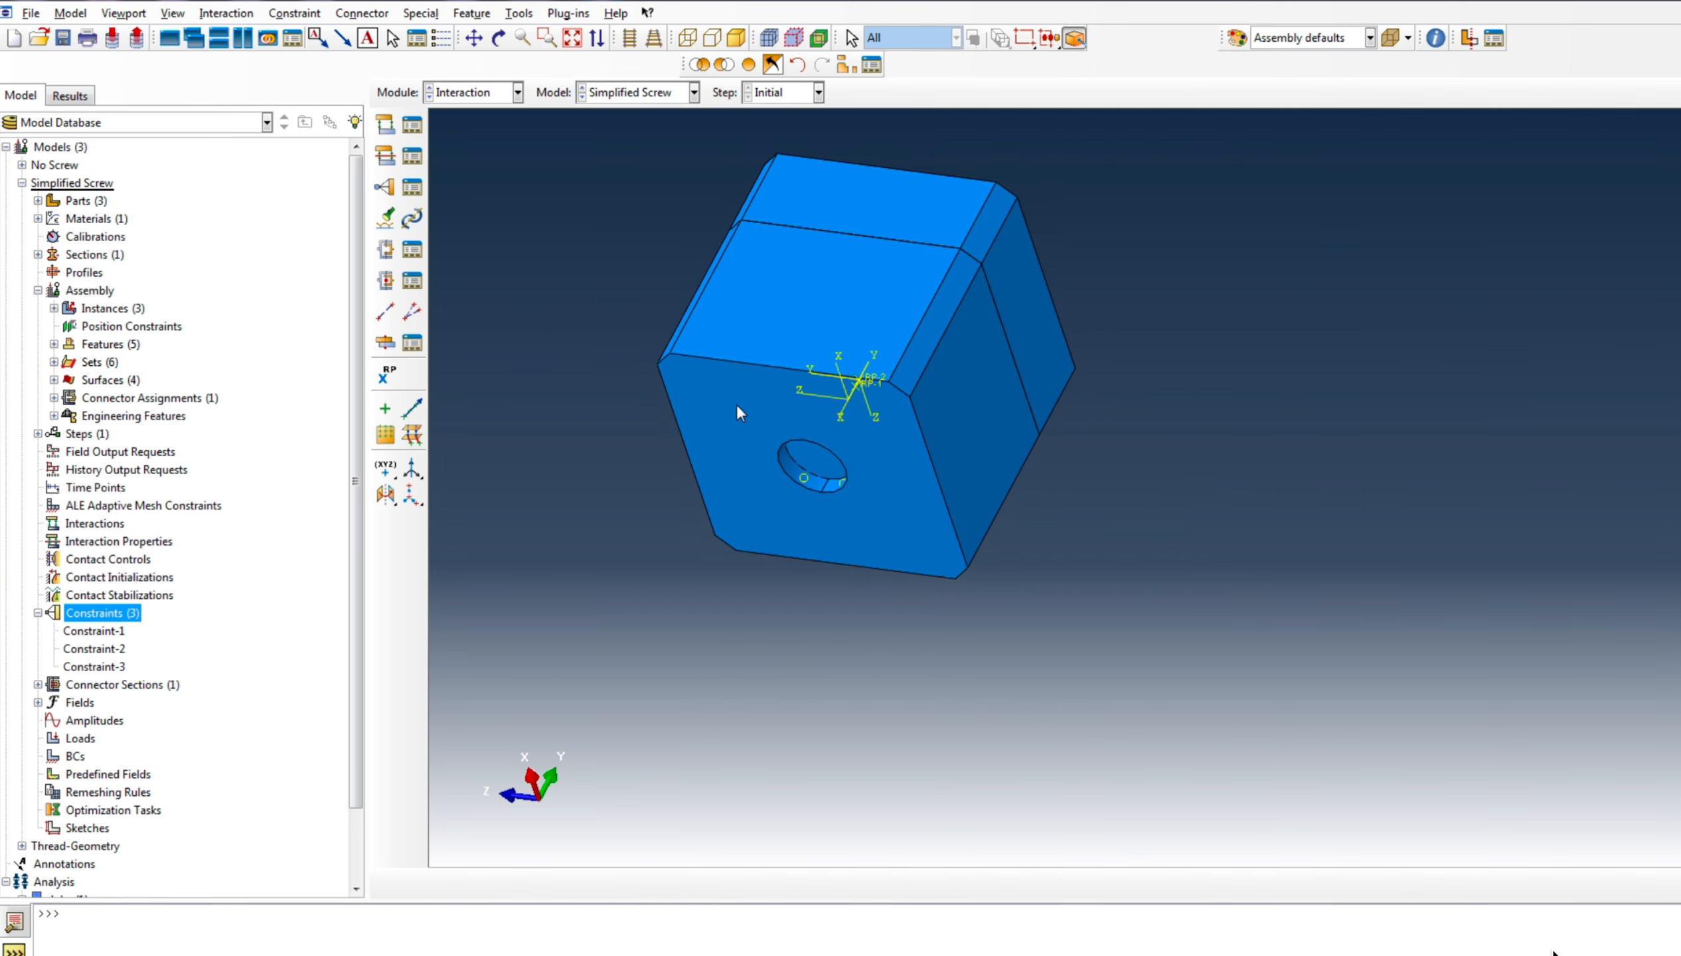
pyautogui.scroll(2, 670, 339)
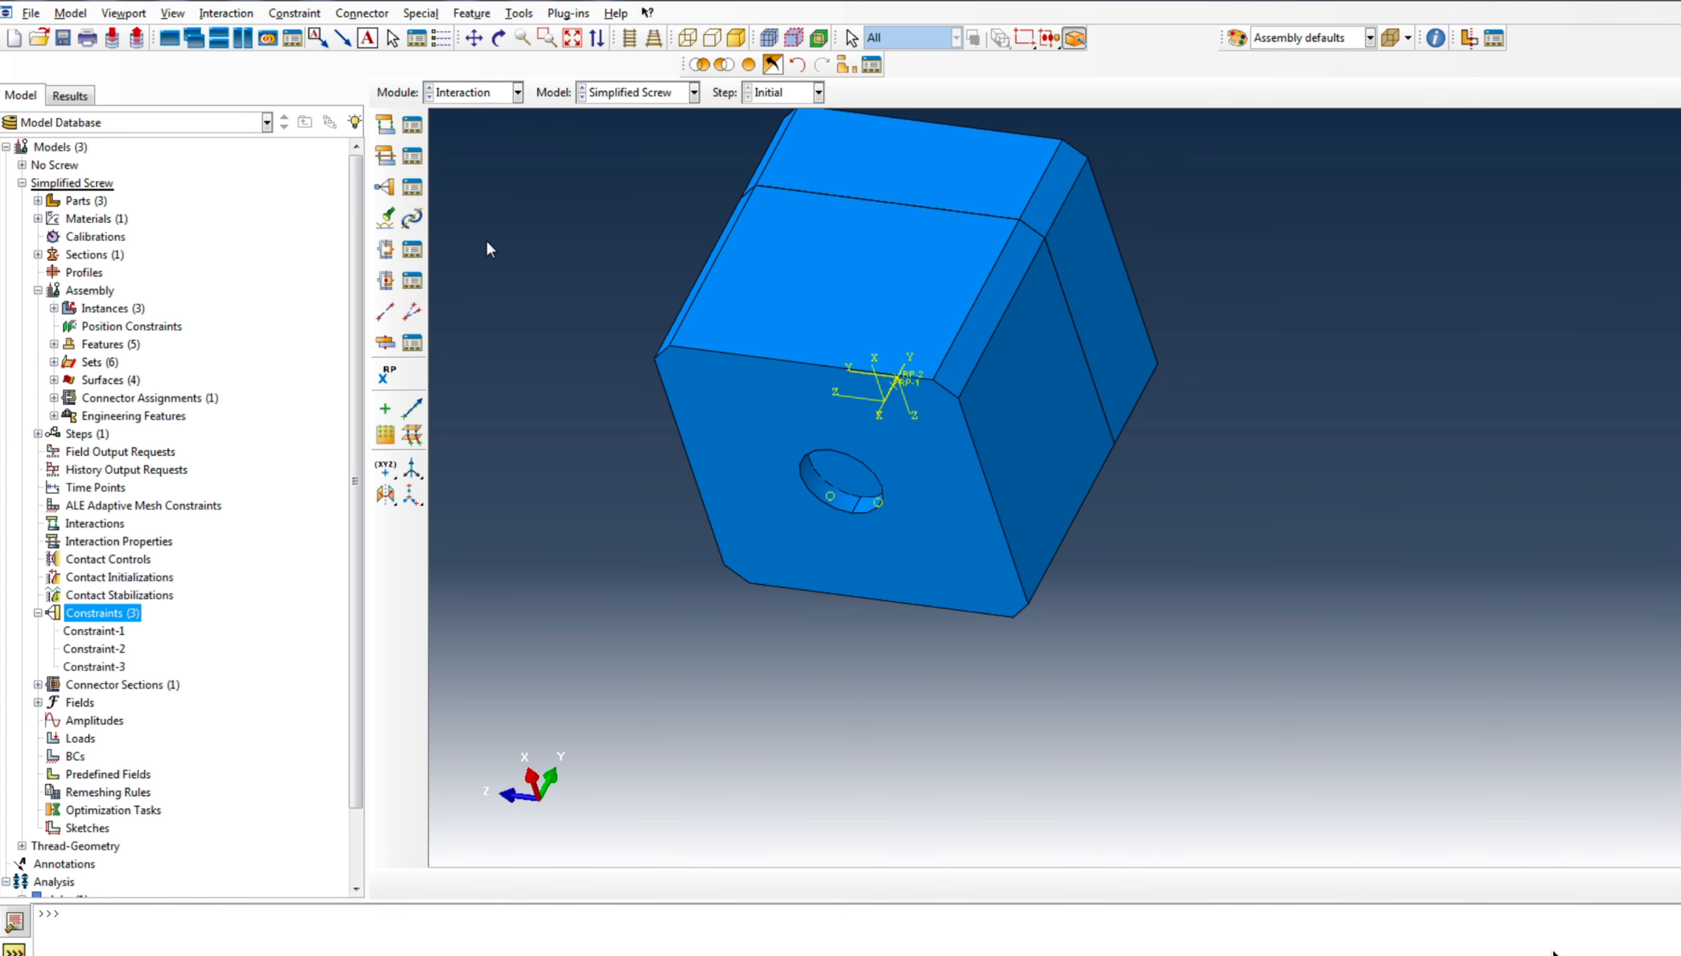
pyautogui.click(1469, 38)
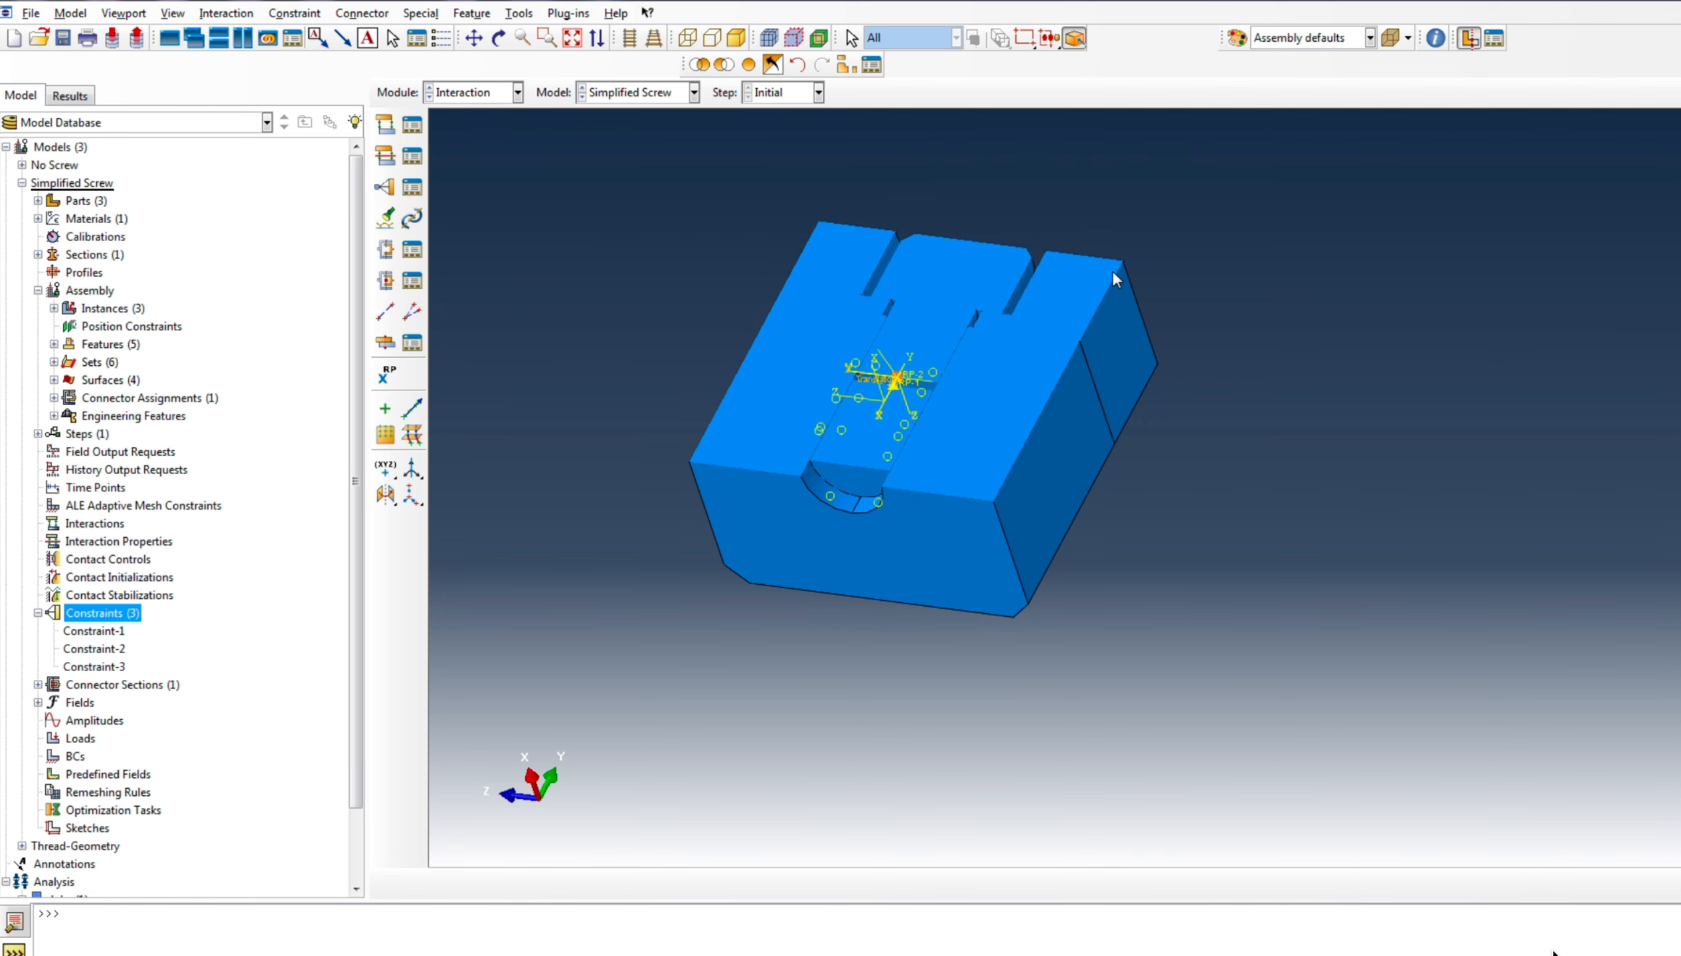
pyautogui.scroll(-3, 865, 480)
pyautogui.scroll(3, 867, 497)
pyautogui.scroll(-9, 921, 444)
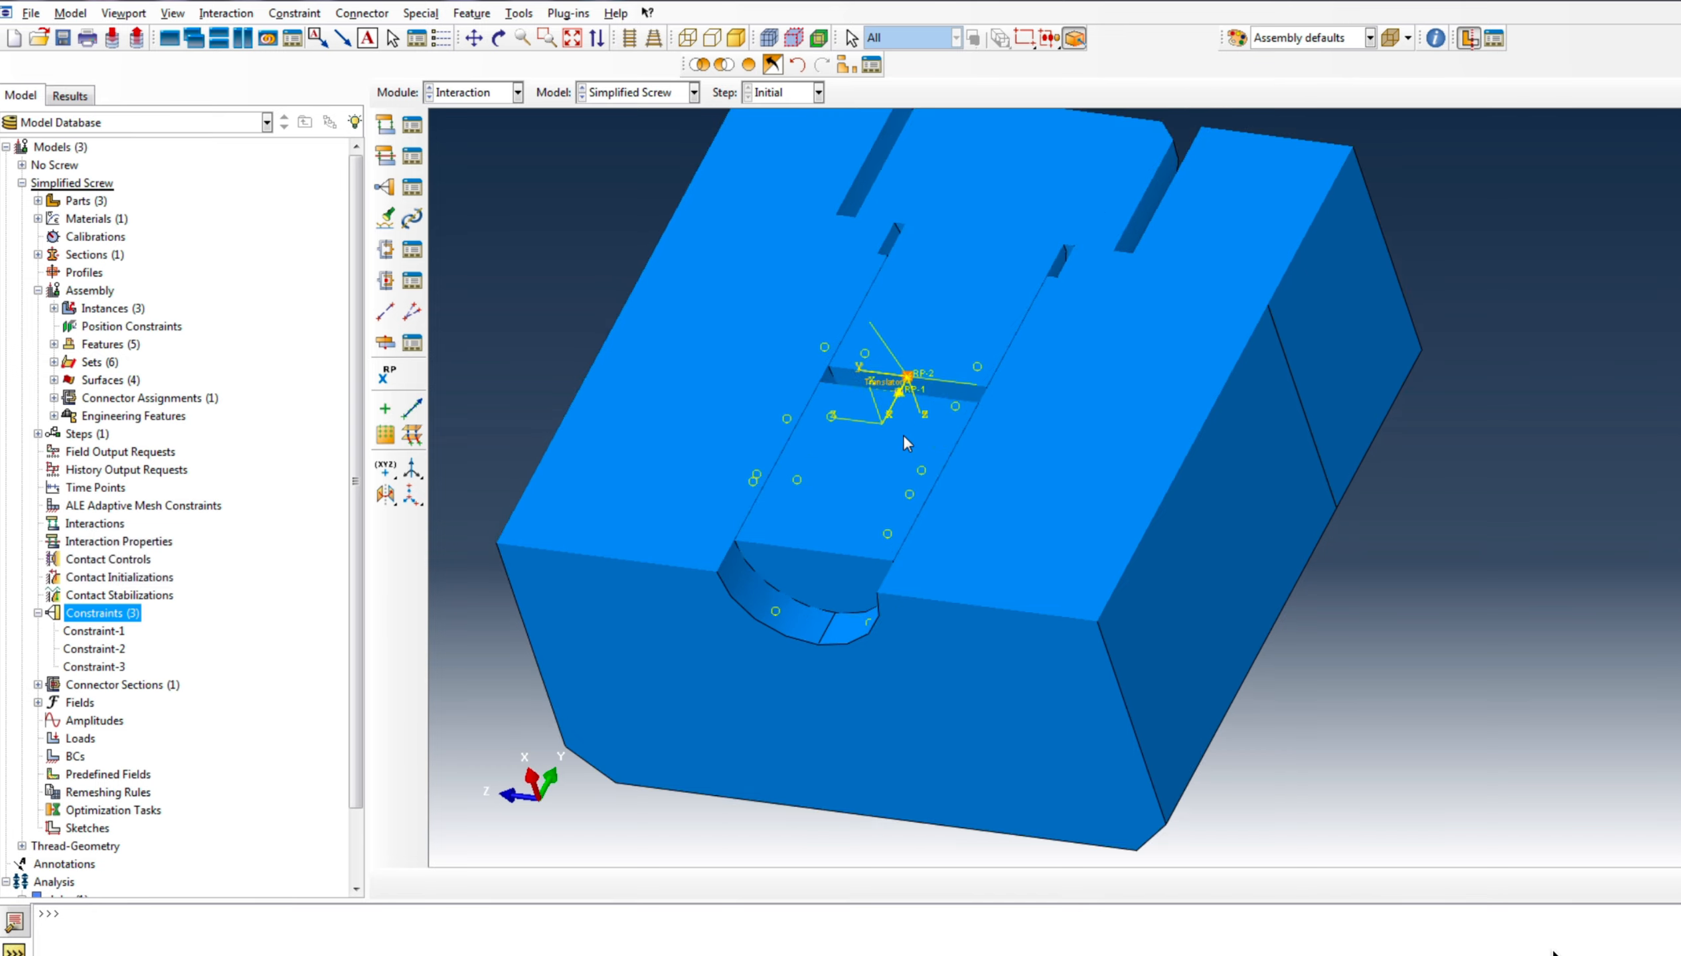
pyautogui.scroll(8, 963, 413)
pyautogui.click(500, 37)
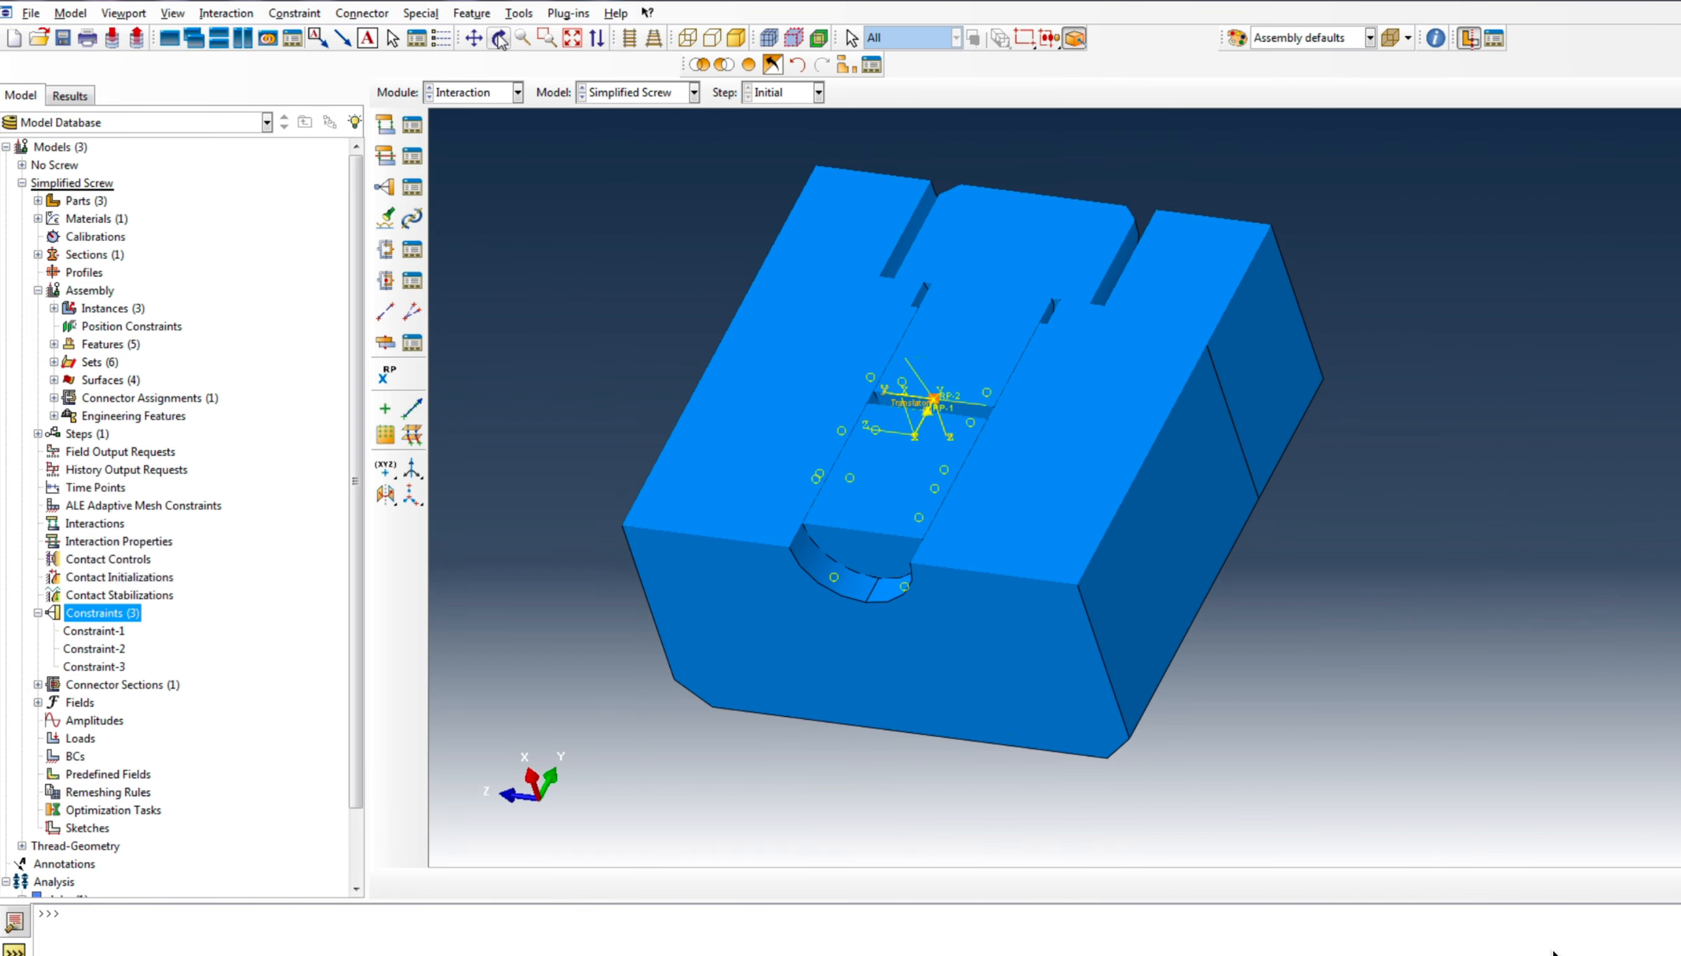
pyautogui.moveTo(1164, 451); pyautogui.dragTo(639, 185)
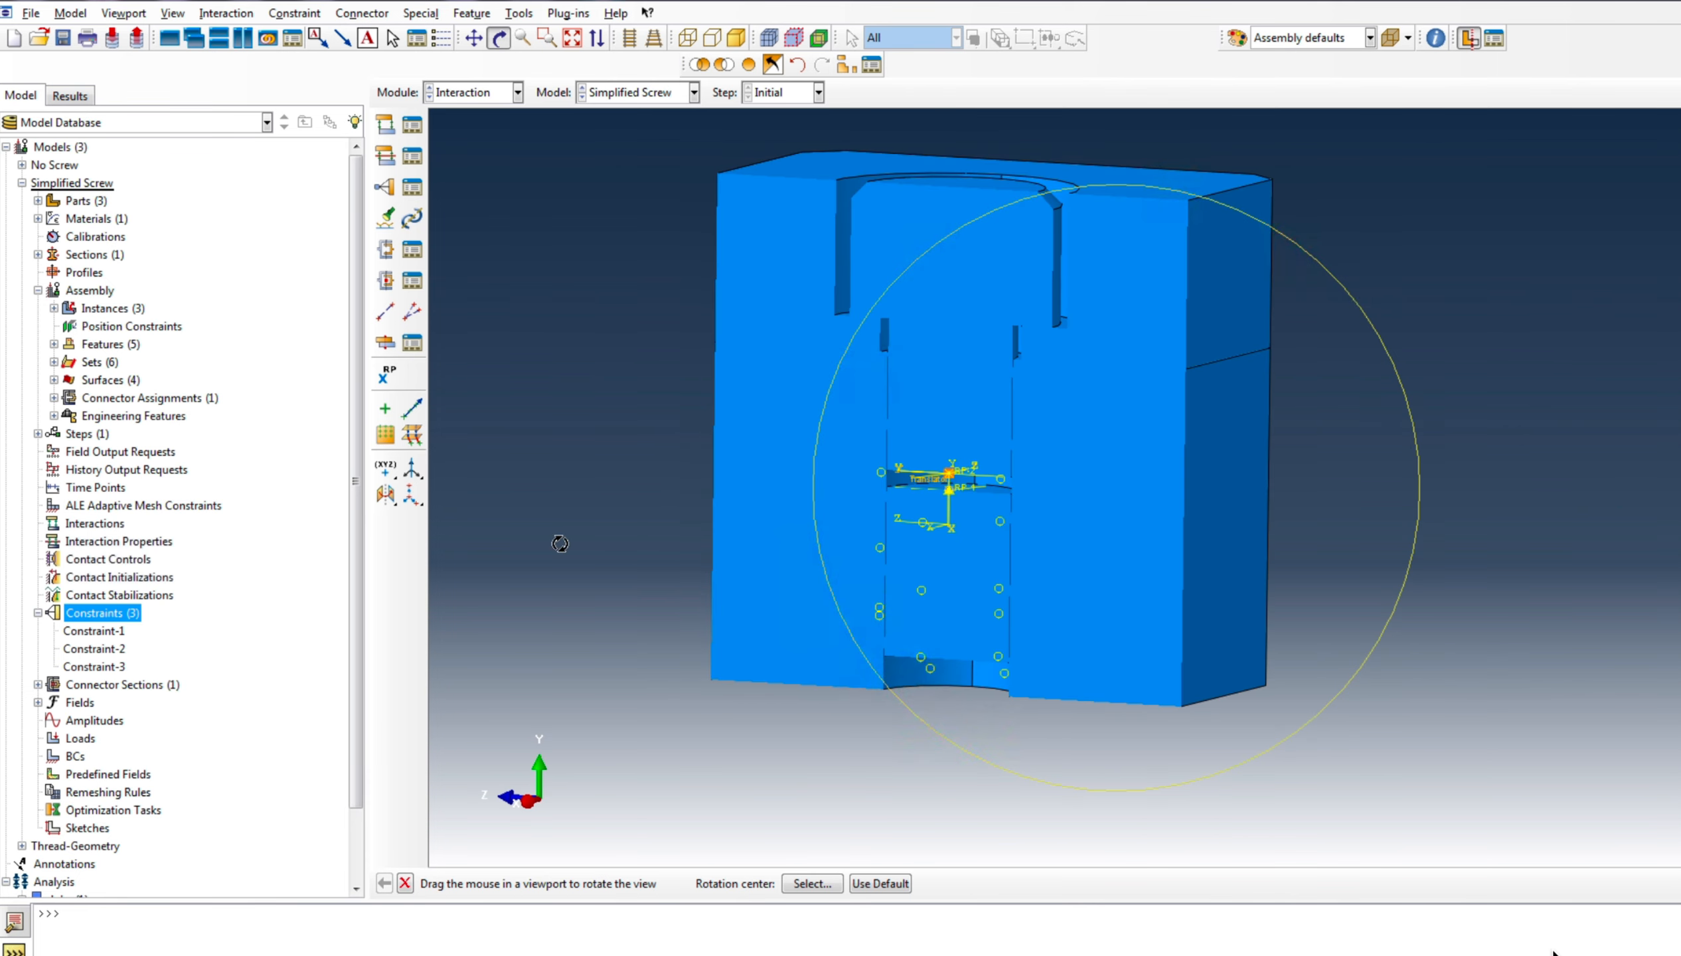
pyautogui.rightClick(604, 412)
pyautogui.click(403, 881)
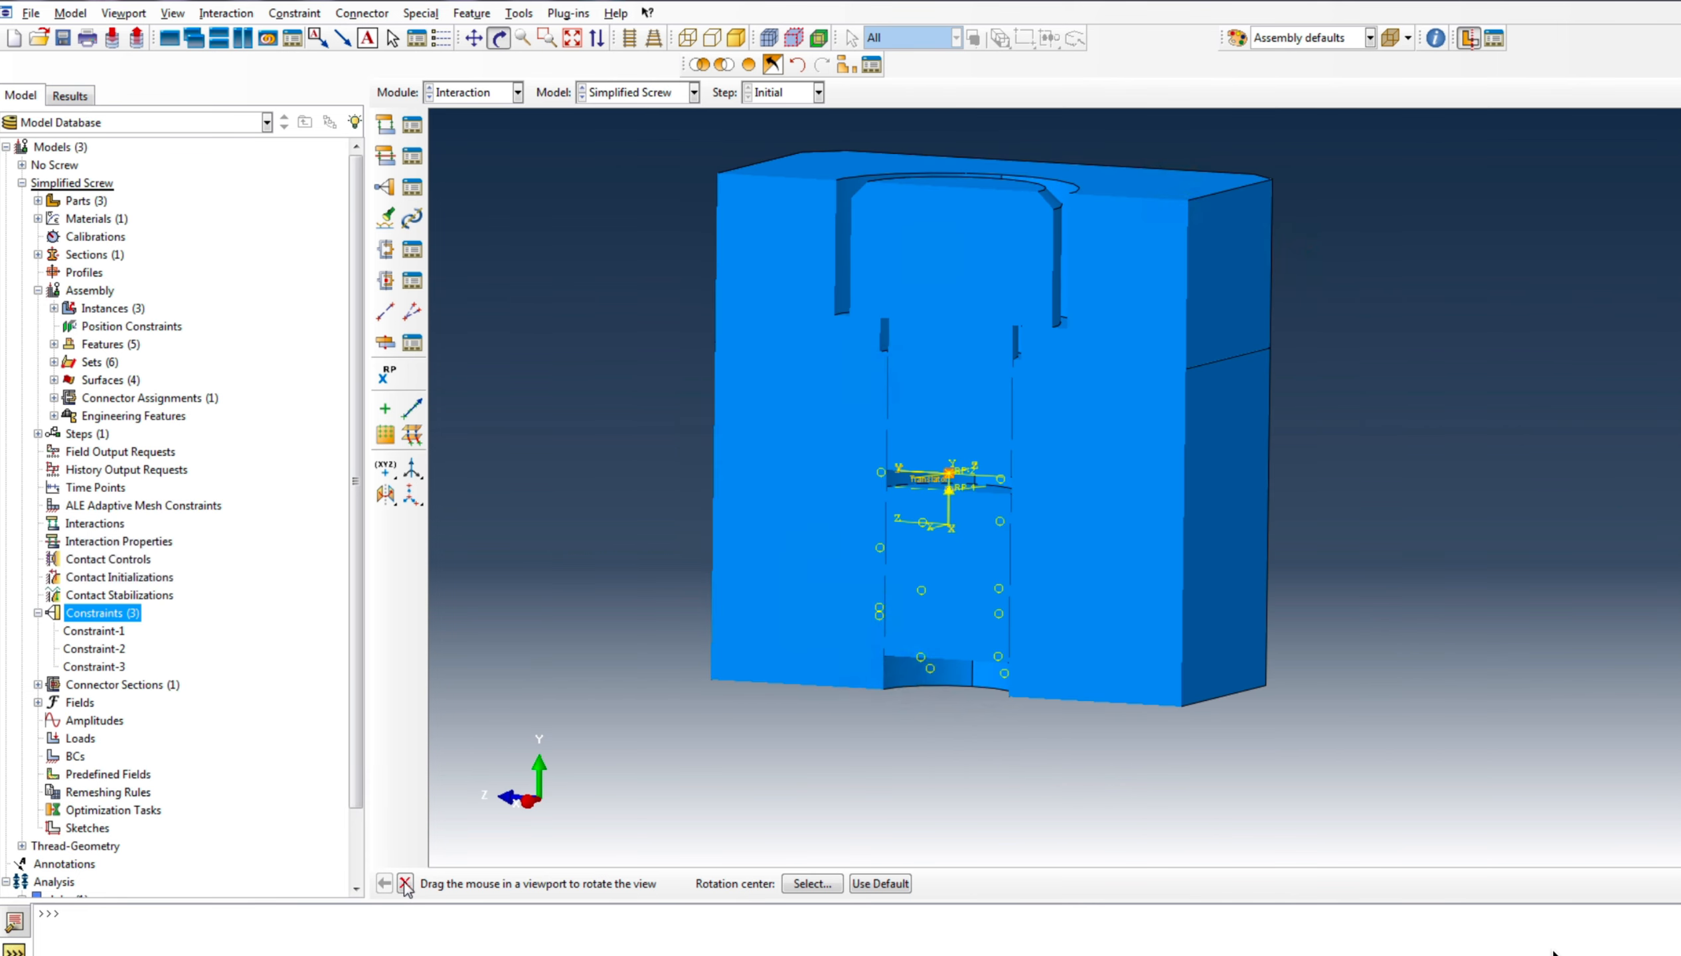
# Create a Symmetry/Antisymmetry/Encastre boundary condition in the Initial step, applying ENCASTRE to the bottom face of the lower block
pyautogui.rightClick(76, 756)
pyautogui.click(121, 801)
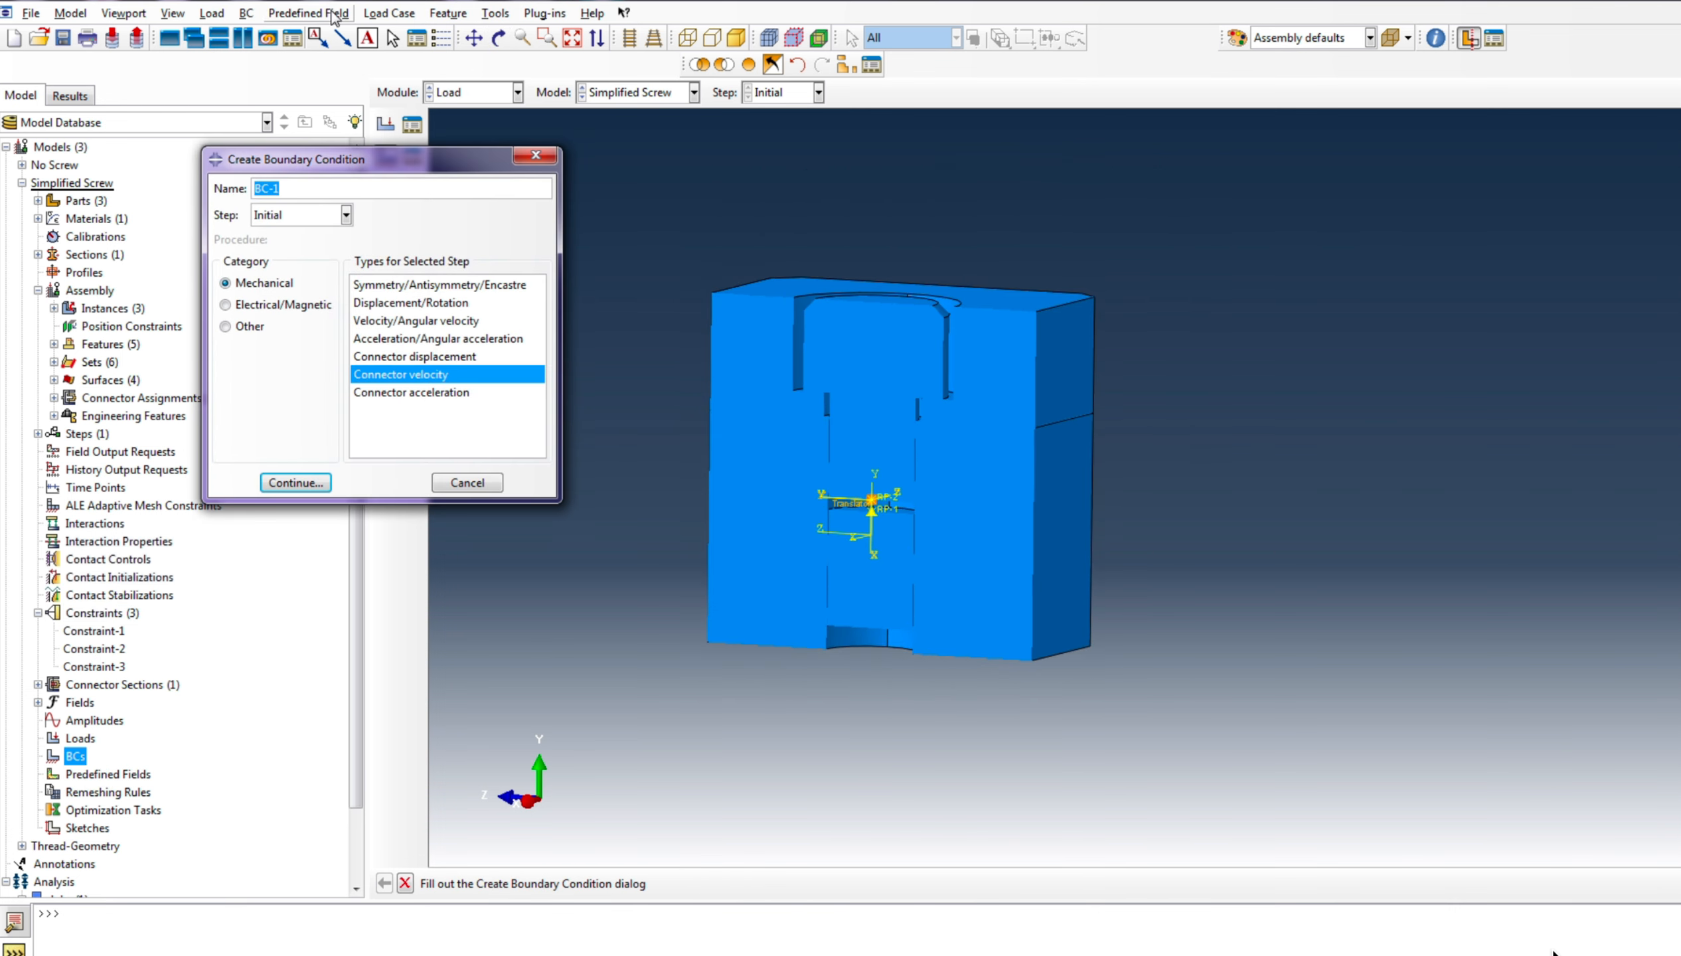
pyautogui.click(499, 38)
pyautogui.moveTo(1175, 721); pyautogui.dragTo(685, 880)
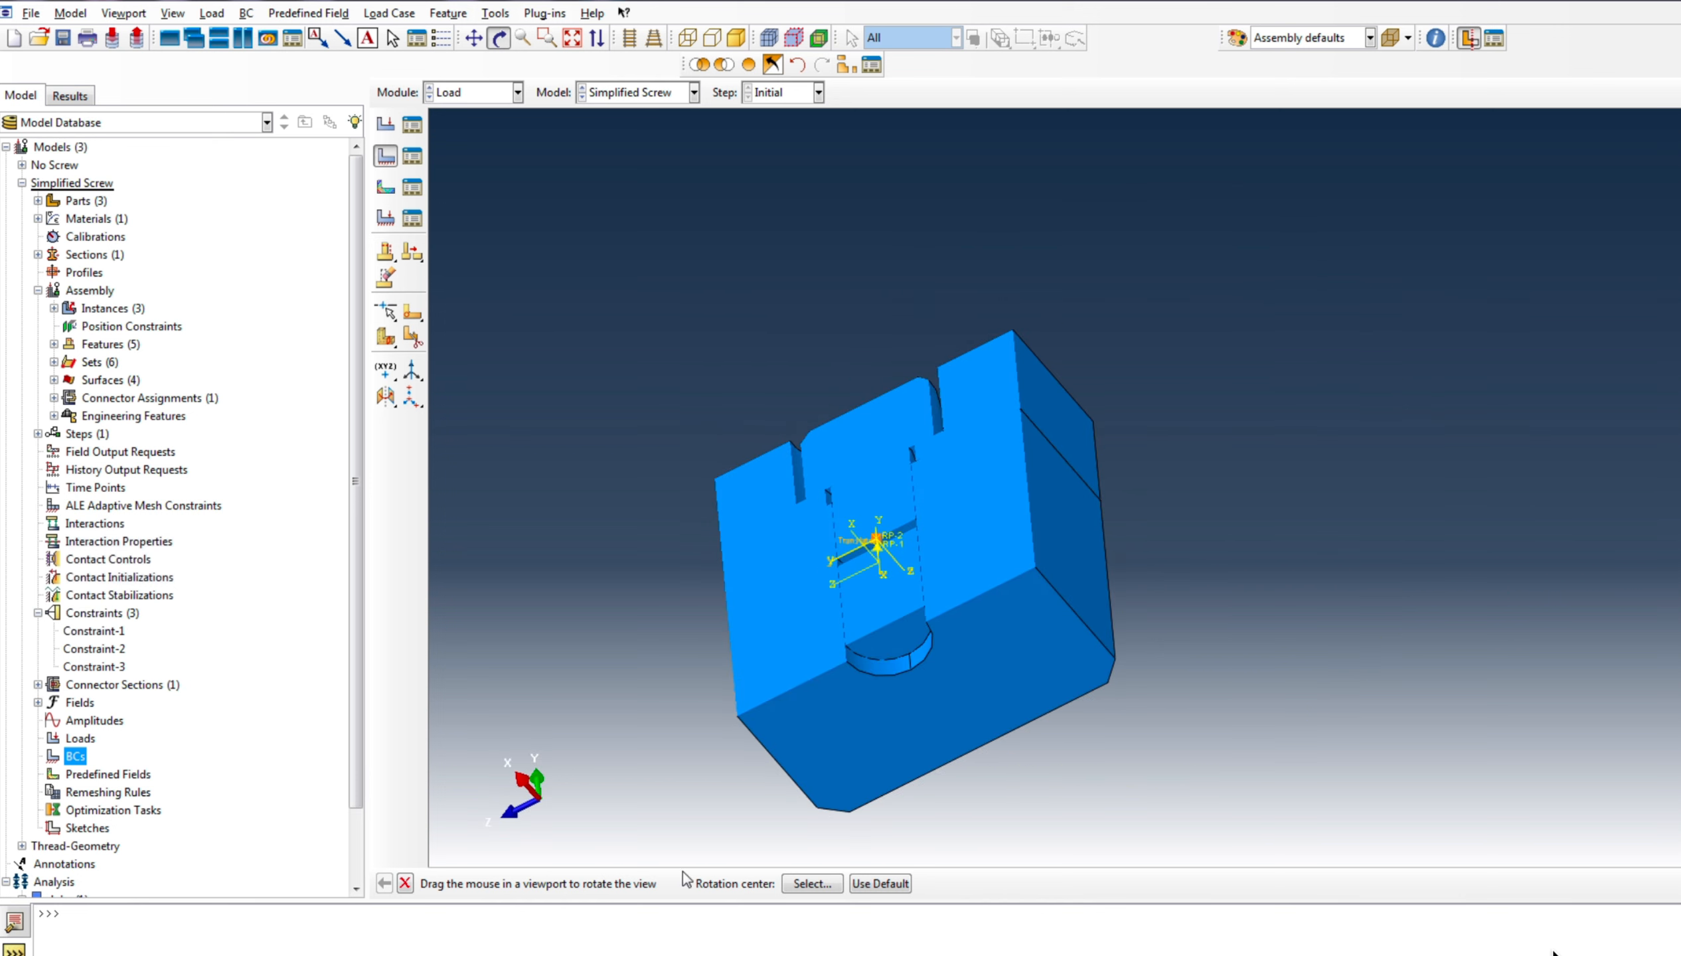
pyautogui.click(405, 884)
pyautogui.click(427, 286)
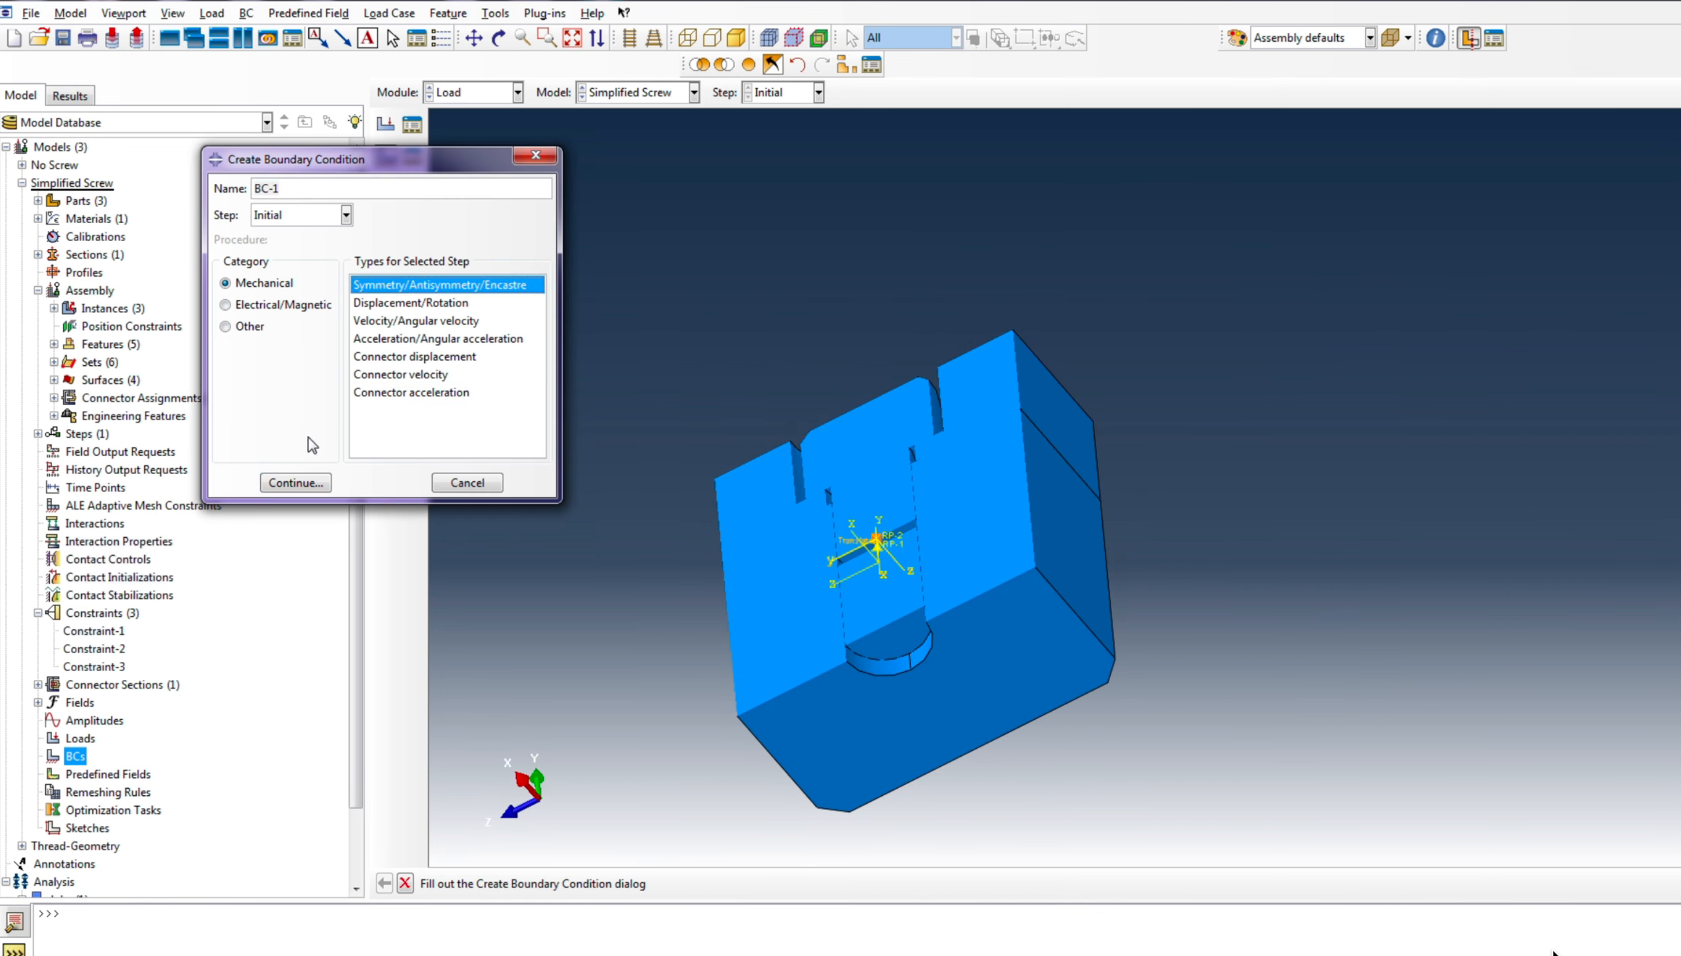
pyautogui.click(297, 482)
pyautogui.click(993, 661)
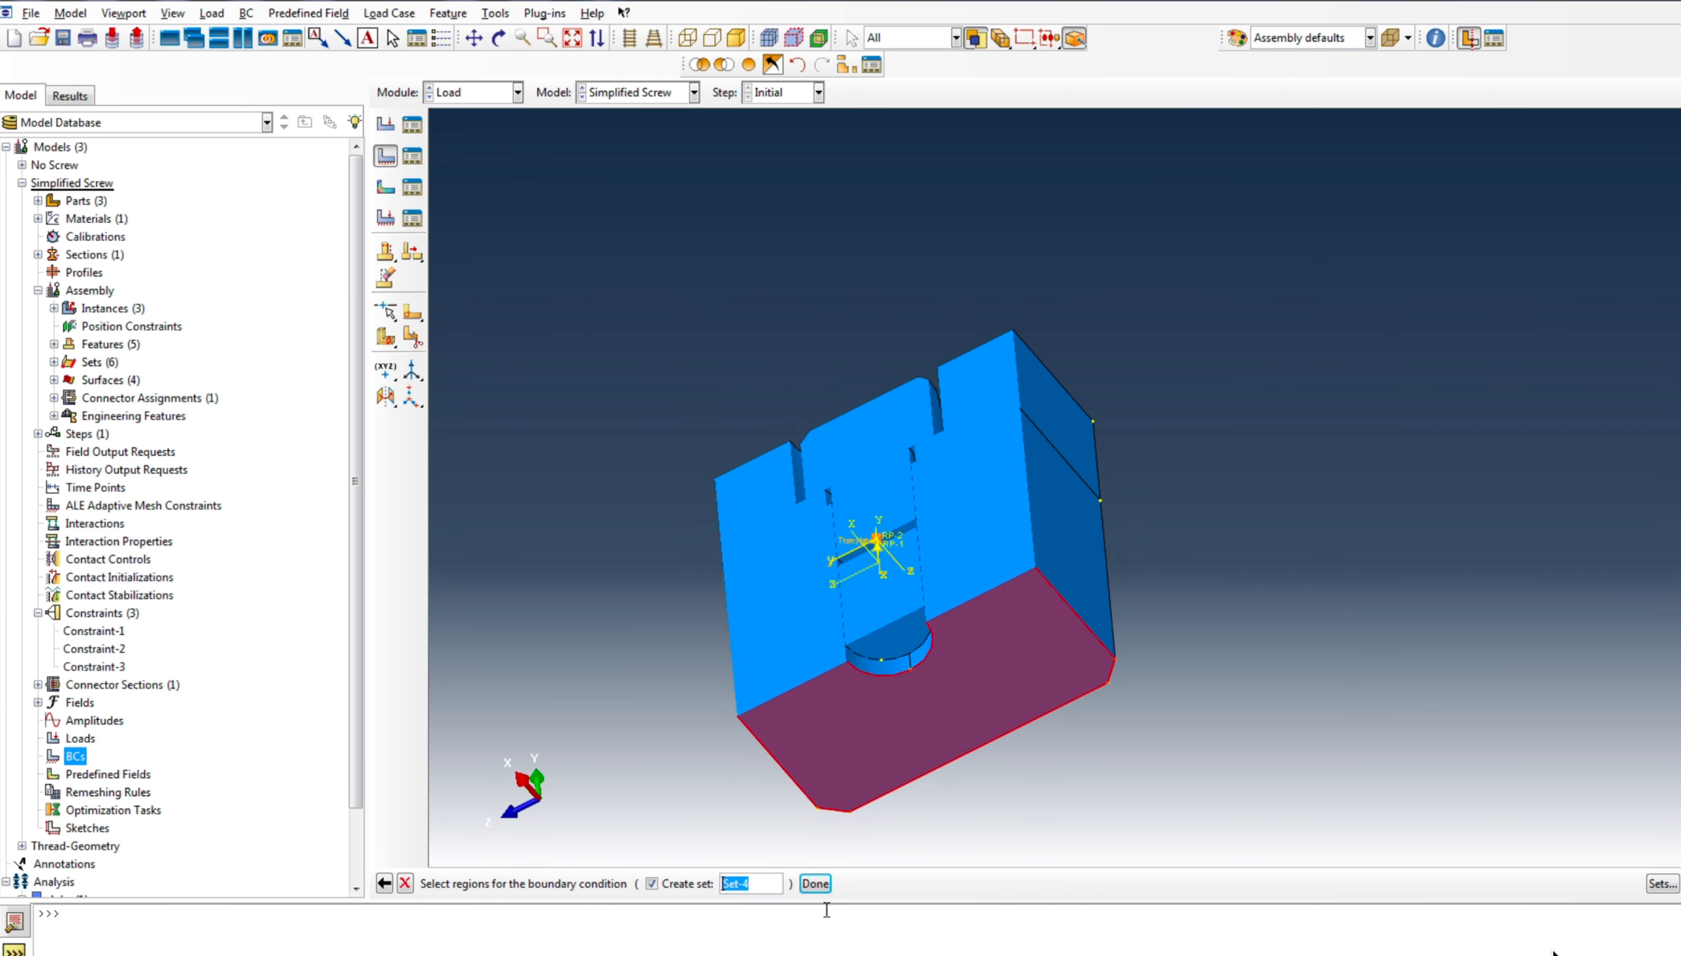
pyautogui.click(816, 884)
pyautogui.click(213, 377)
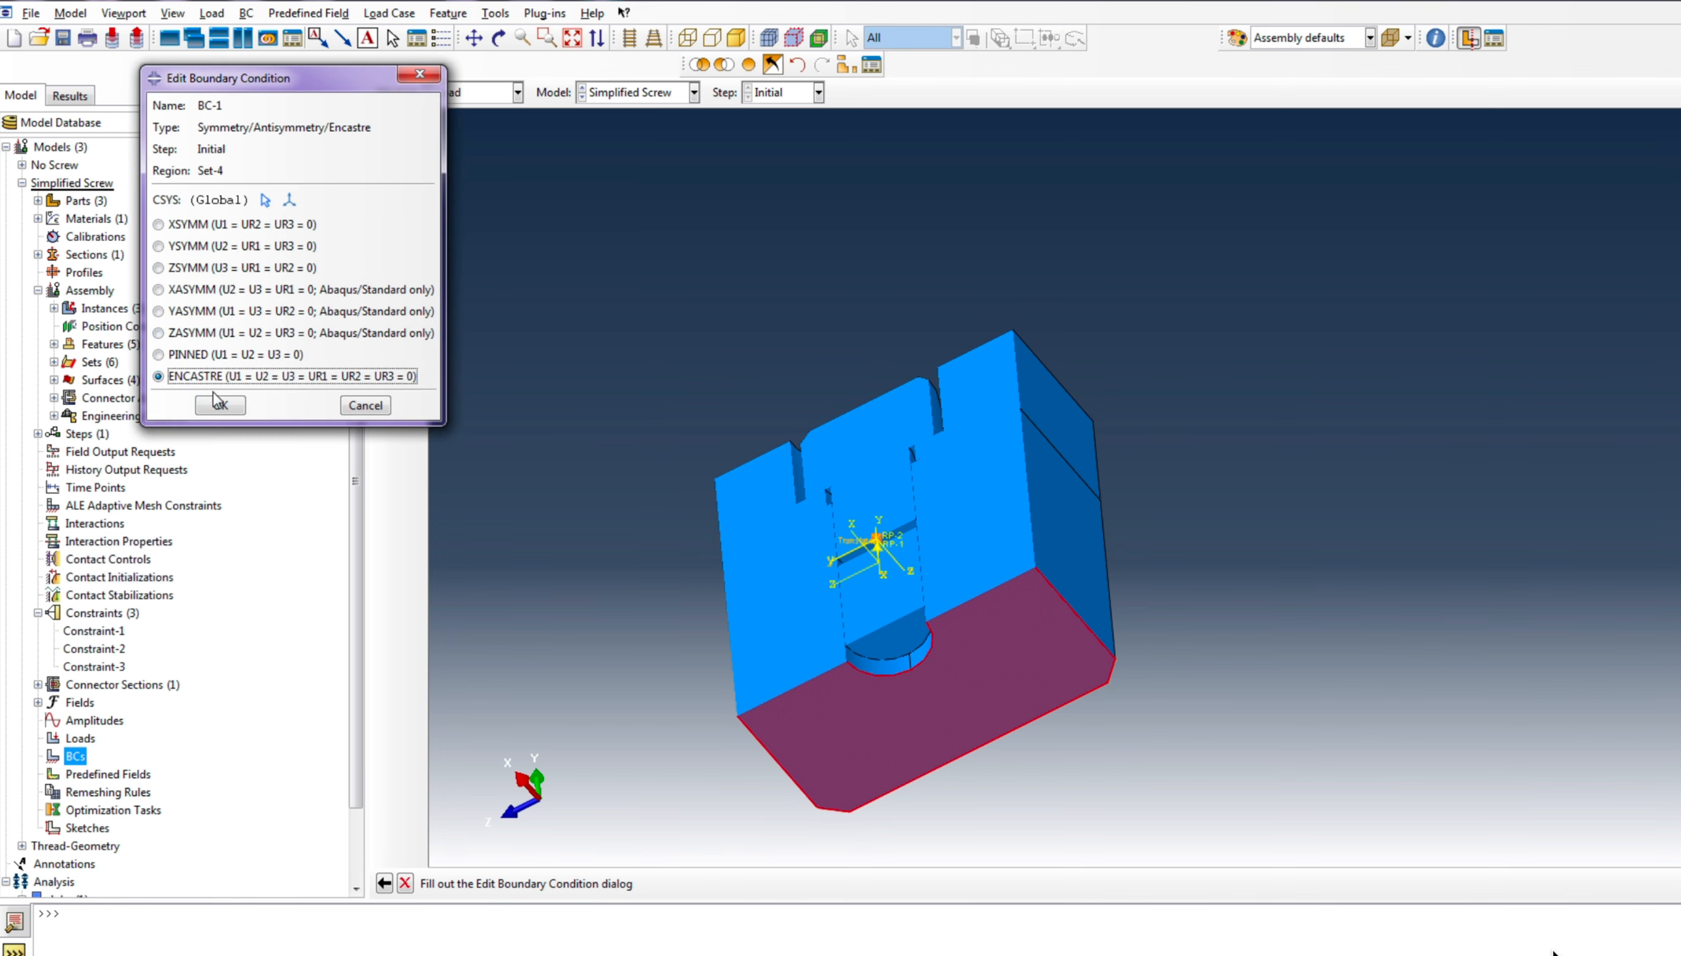
pyautogui.click(220, 406)
# Examine the fixed base and the translator connector between reference points RP-1 and RP-2 in the screw gap
pyautogui.keyDown('ctrl'); pyautogui.keyDown('alt'); pyautogui.moveTo(1316, 498); pyautogui.dragTo(1257, 452); pyautogui.keyUp('alt'); pyautogui.keyUp('ctrl')
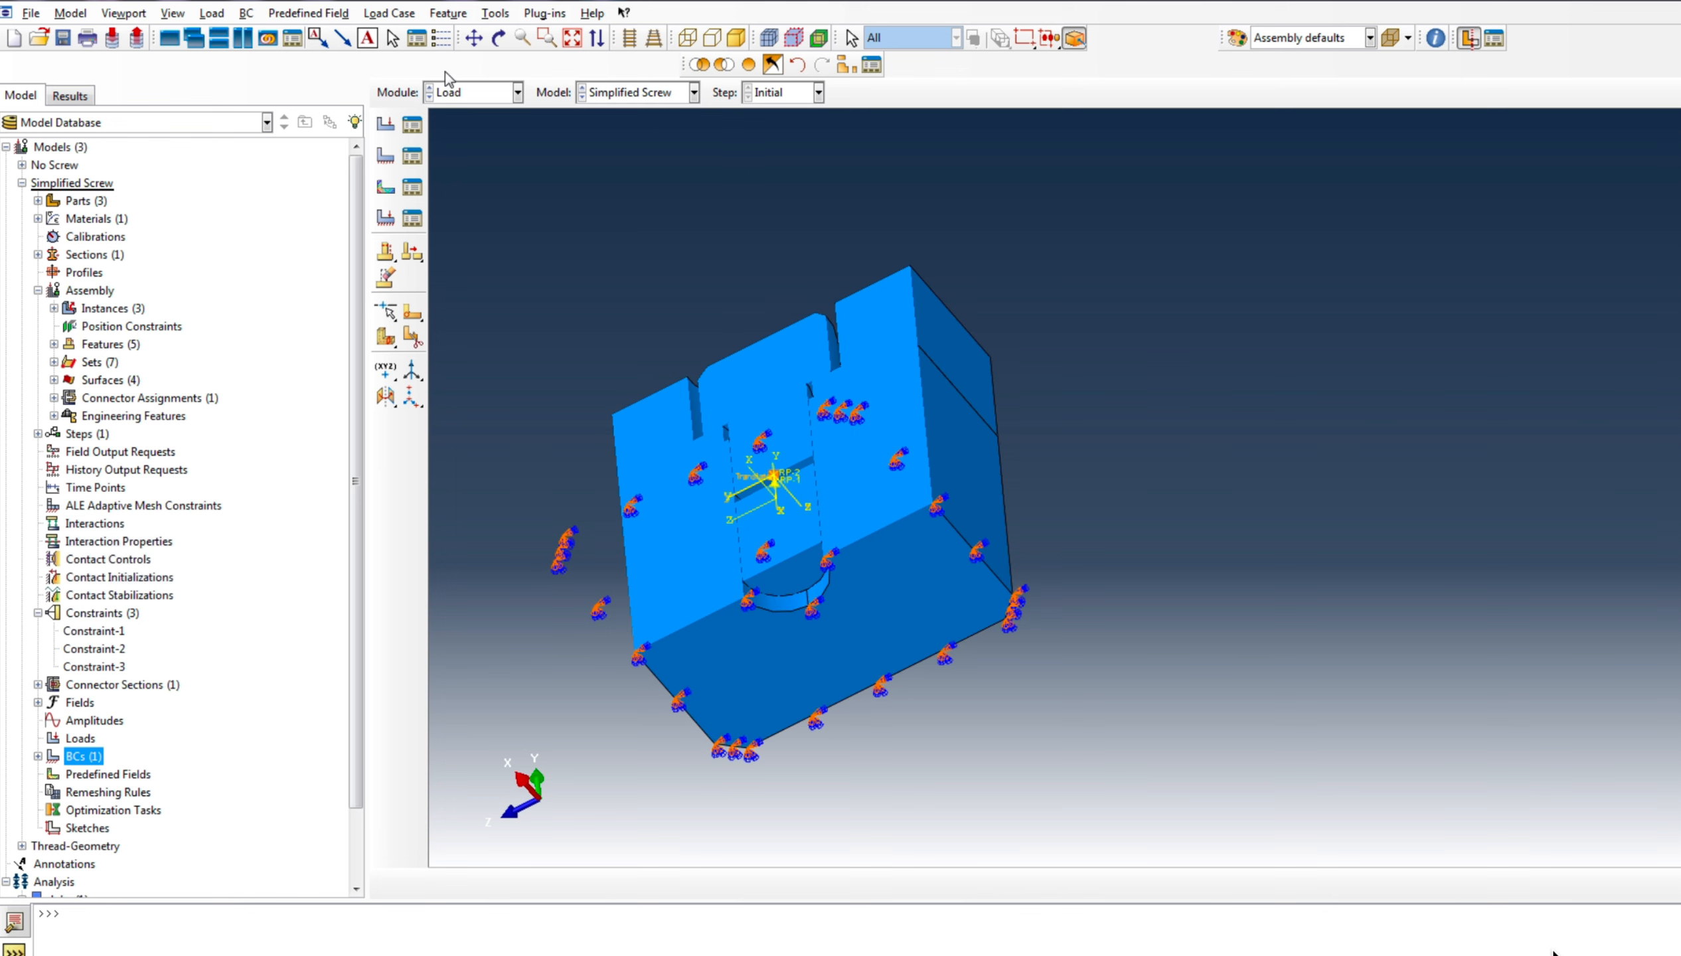
pyautogui.click(499, 38)
pyautogui.moveTo(1084, 516); pyautogui.dragTo(1072, 683)
pyautogui.moveTo(1235, 544); pyautogui.dragTo(1218, 638)
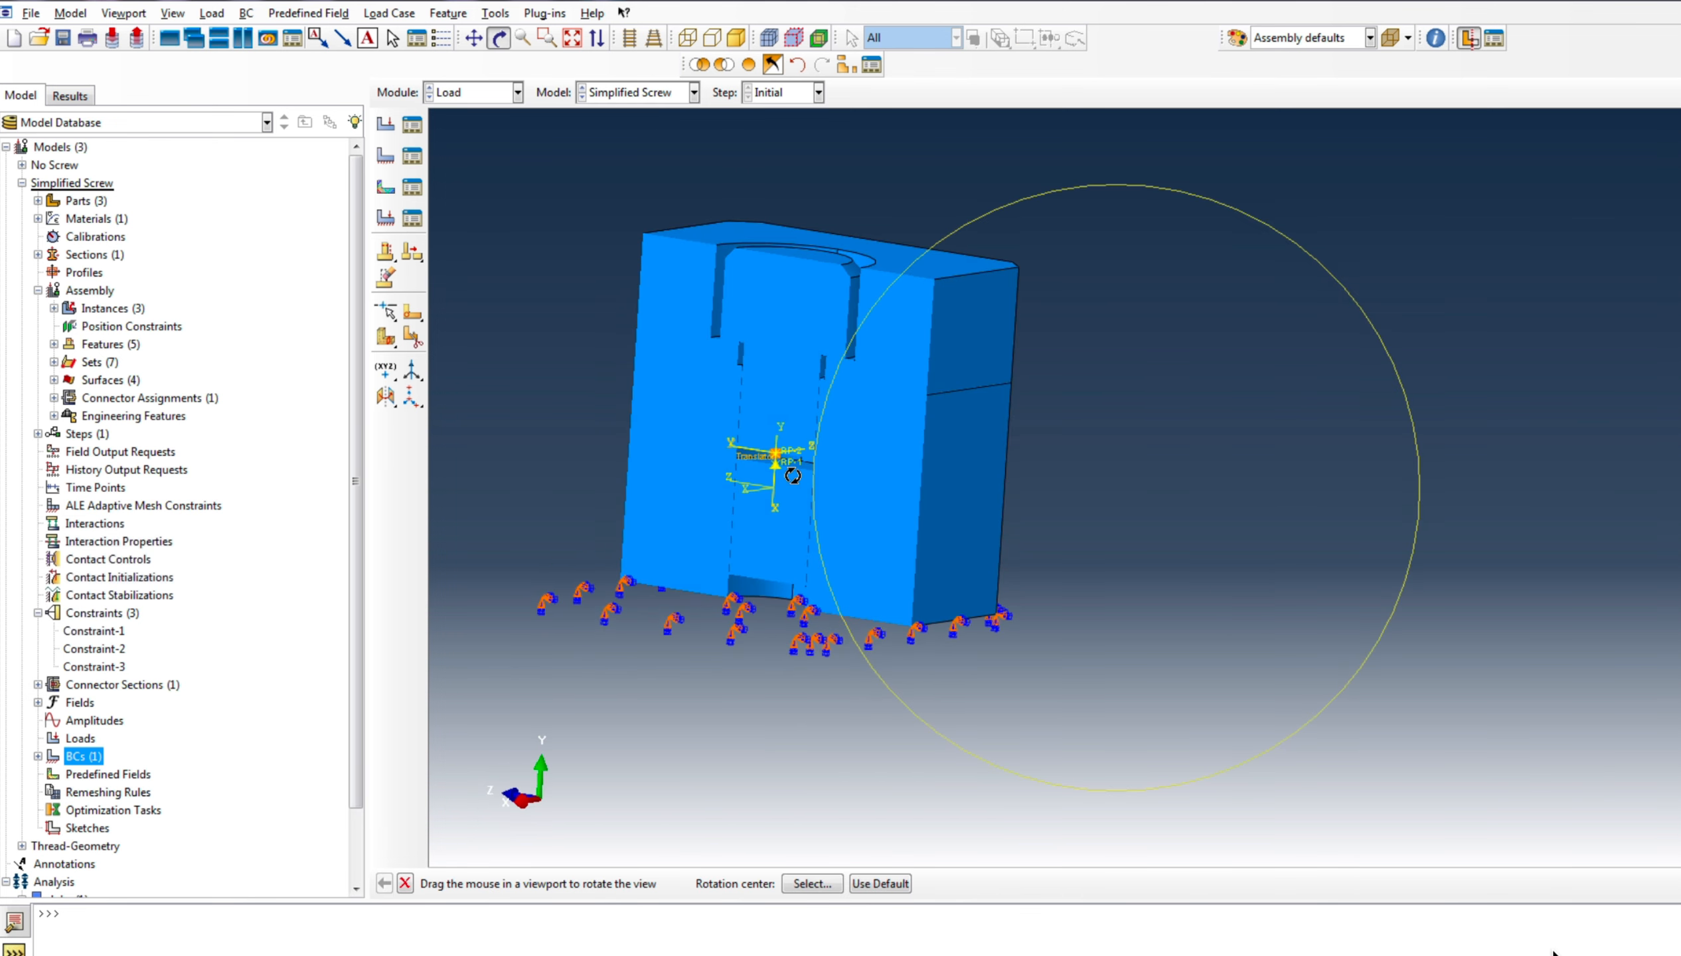
pyautogui.scroll(-8, 793, 476)
pyautogui.moveTo(1054, 548); pyautogui.dragTo(1161, 492)
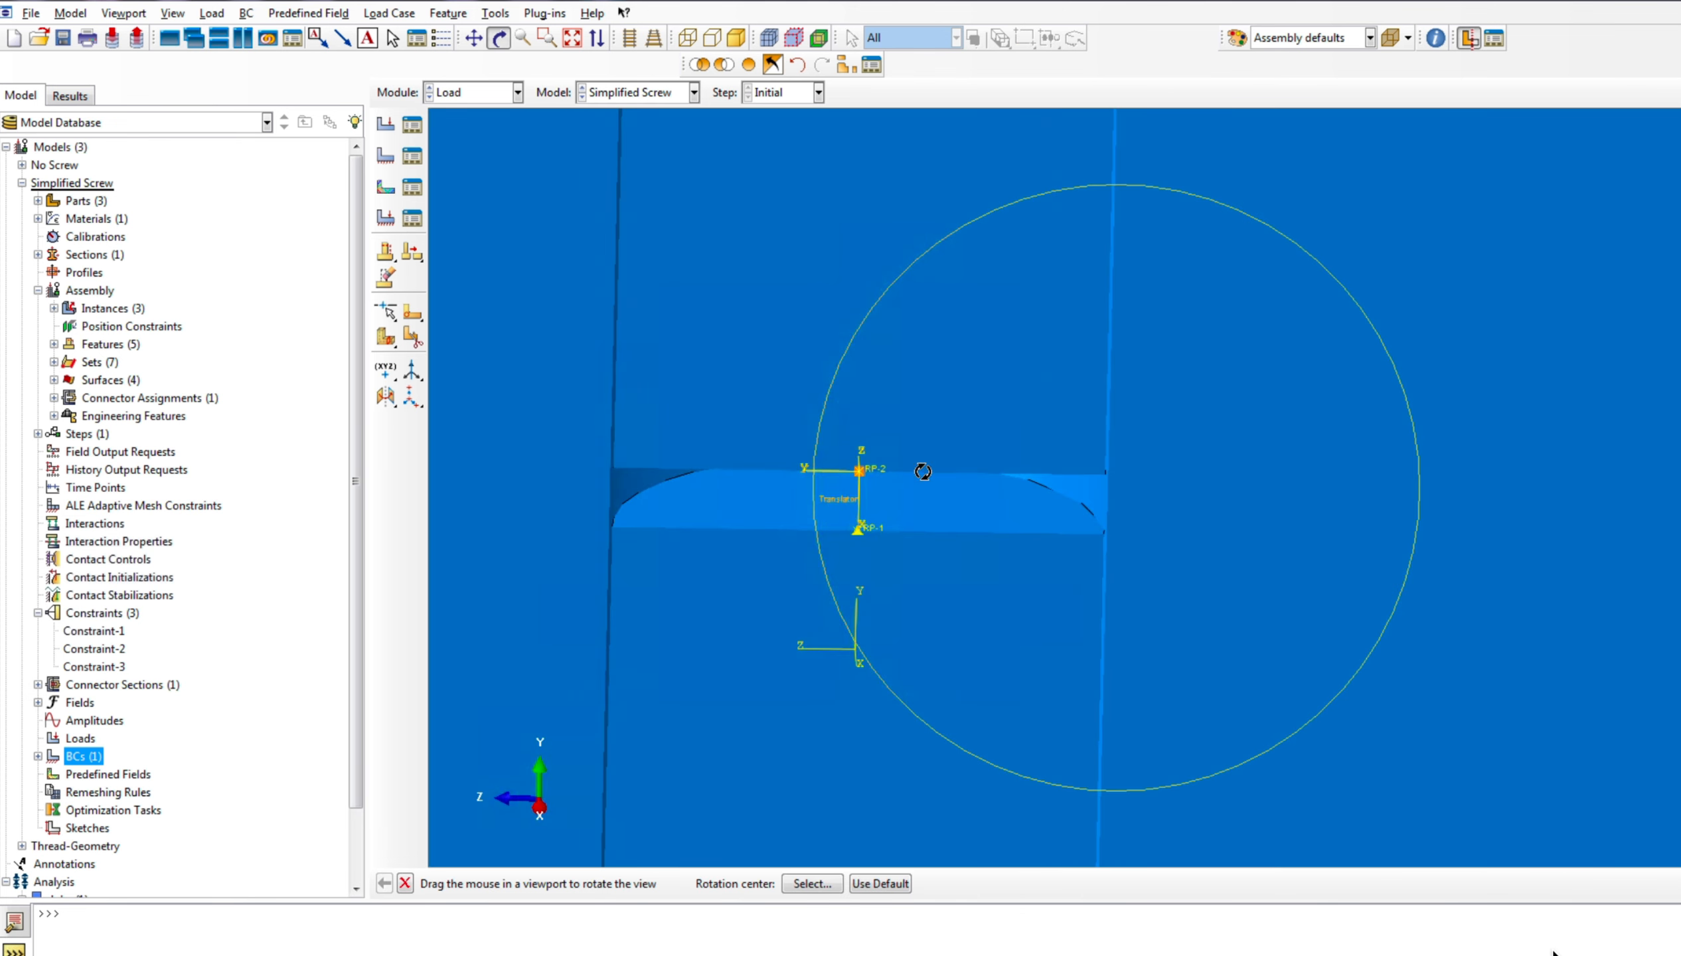
pyautogui.moveTo(923, 472); pyautogui.dragTo(1055, 472)
pyautogui.rightClick(781, 315)
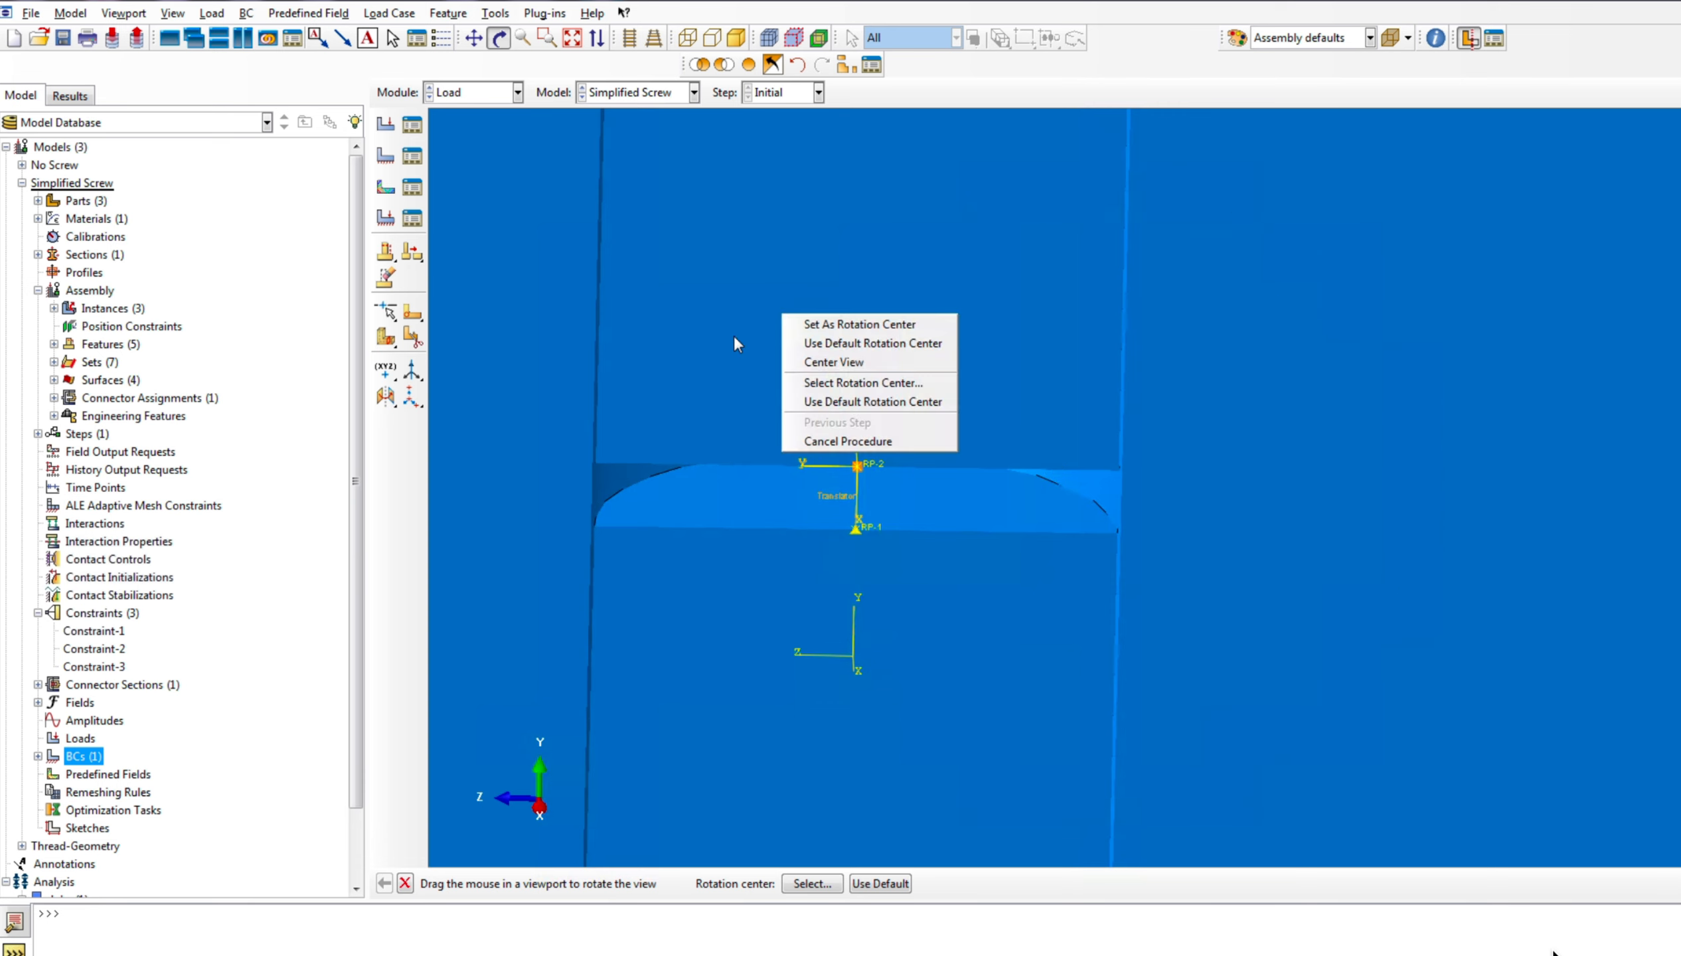
pyautogui.click(705, 347)
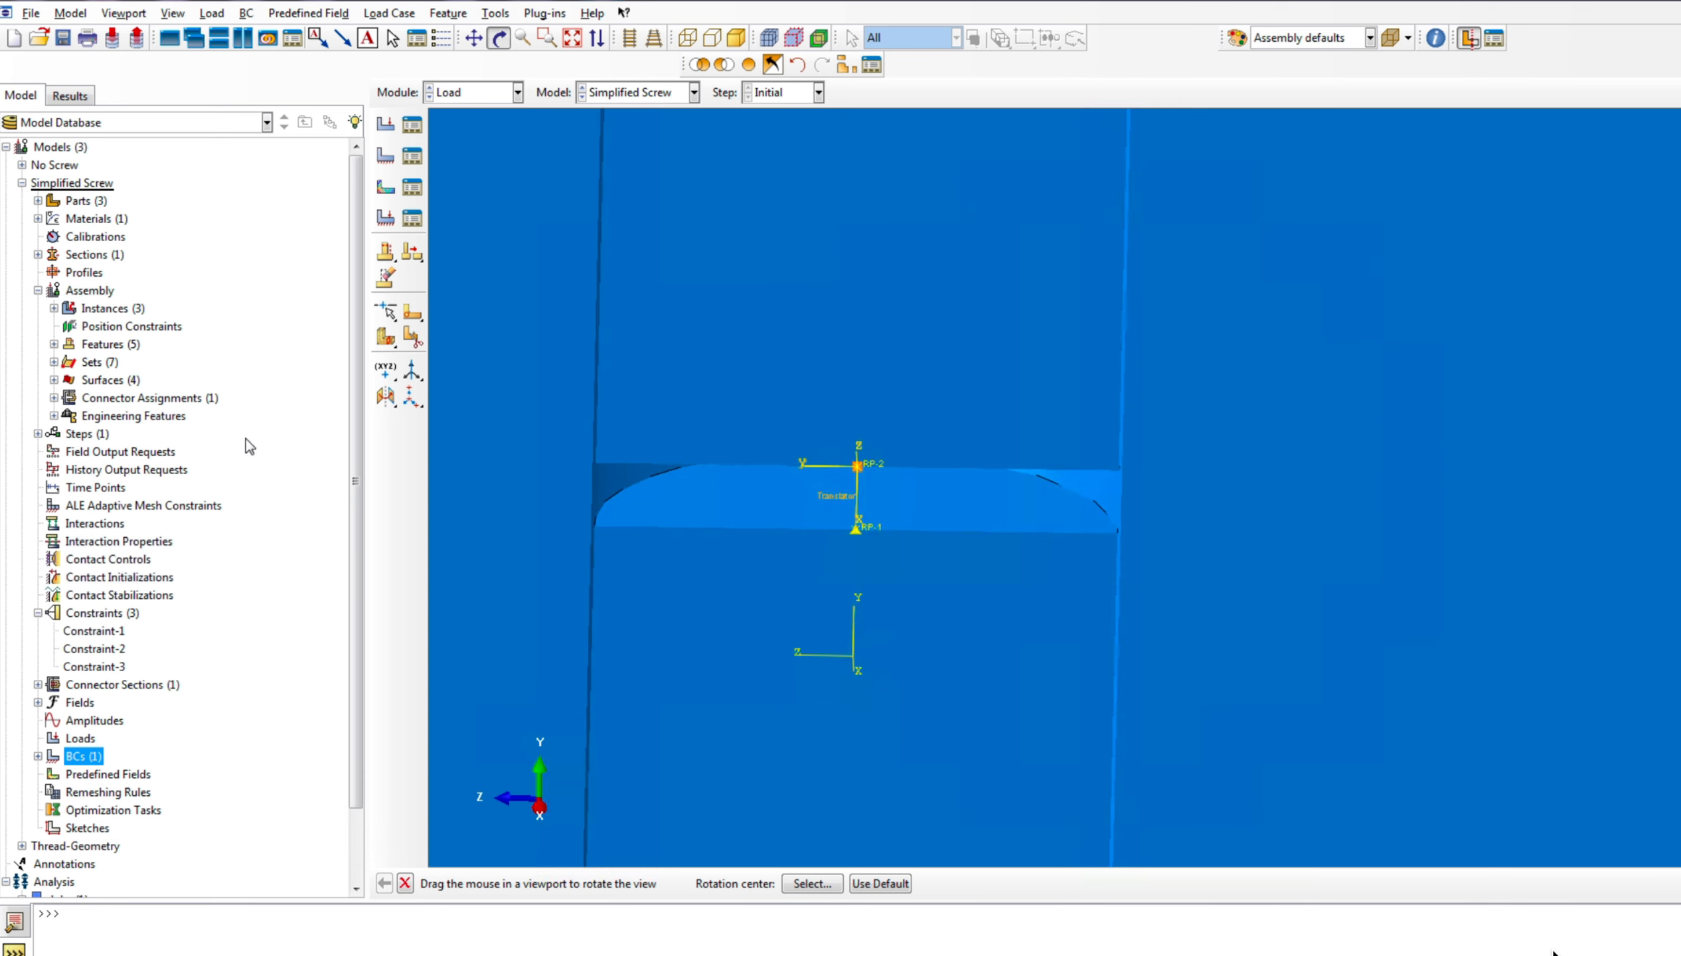
pyautogui.rightClick(83, 739)
pyautogui.click(100, 786)
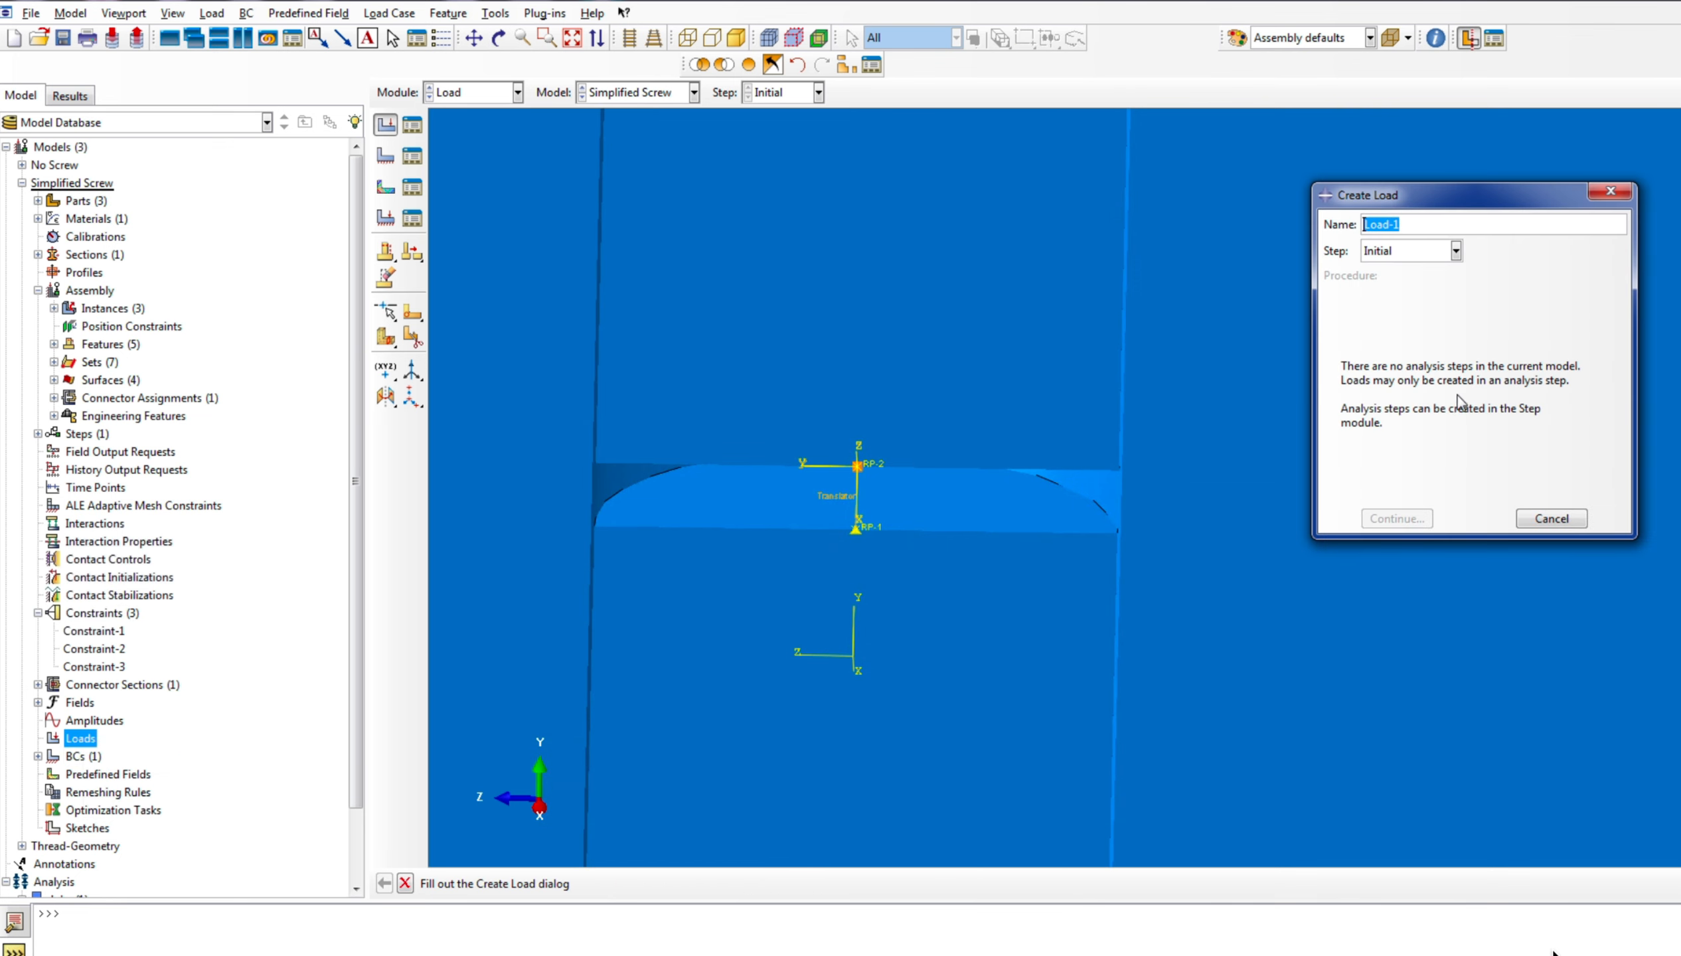
pyautogui.click(1429, 252)
pyautogui.click(1552, 519)
pyautogui.click(1551, 518)
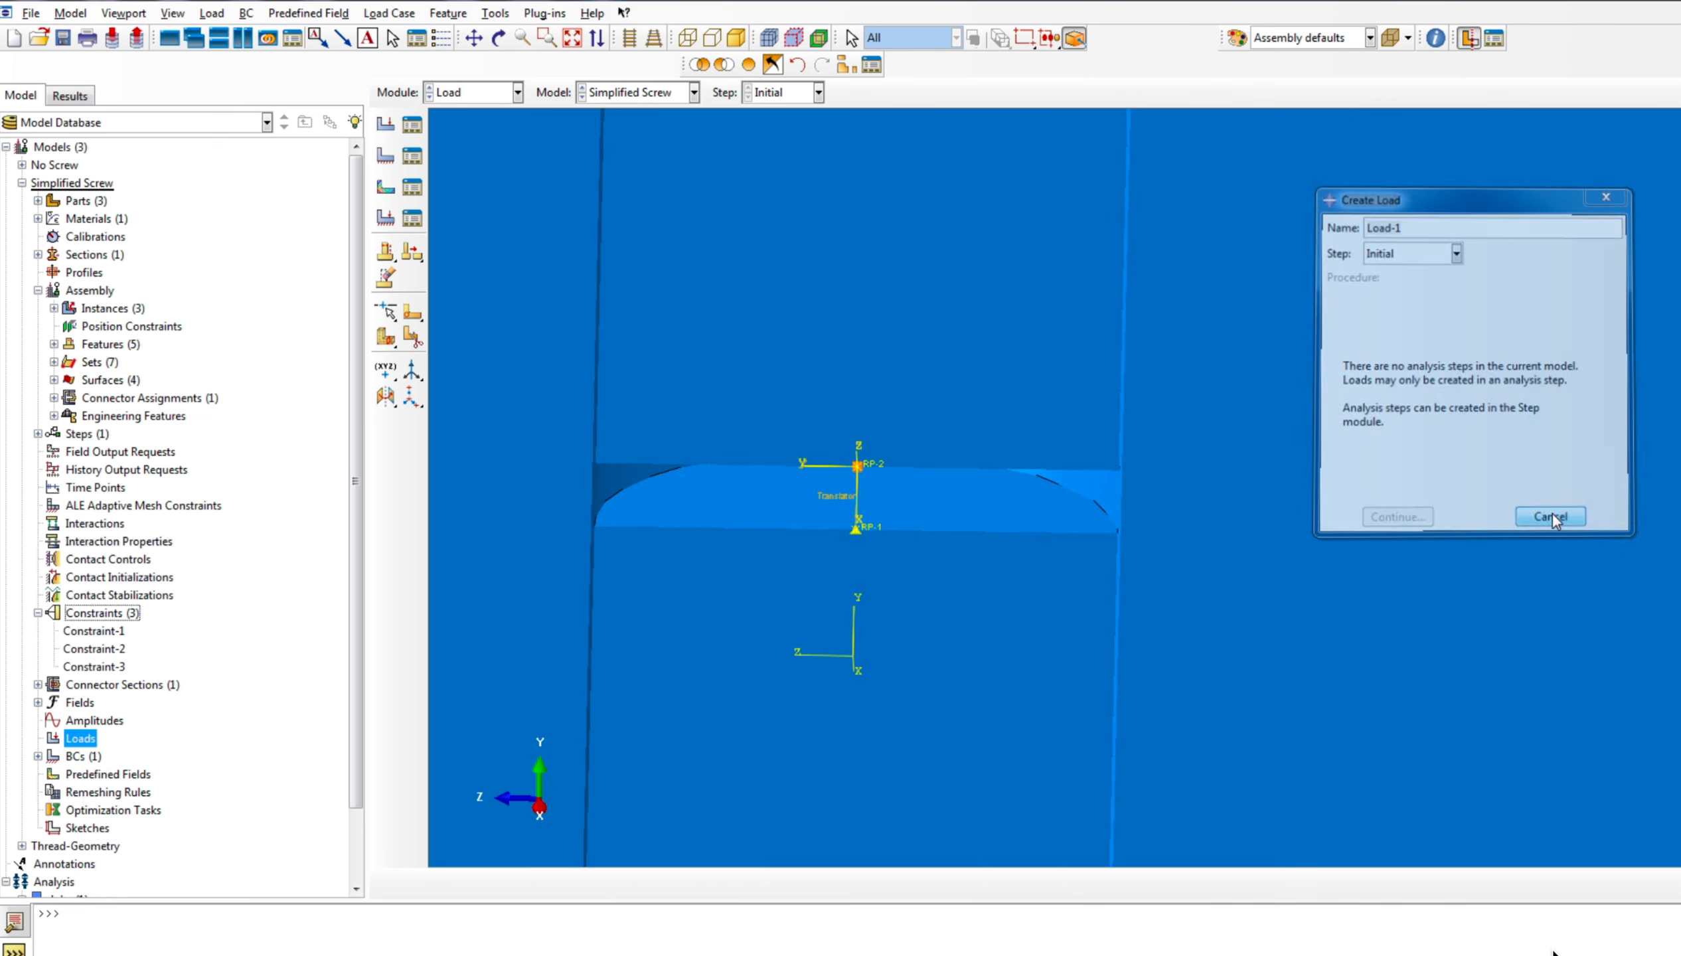
# Create a Dynamic, Explicit analysis step named Step-1 after the Initial step
pyautogui.click(38, 434)
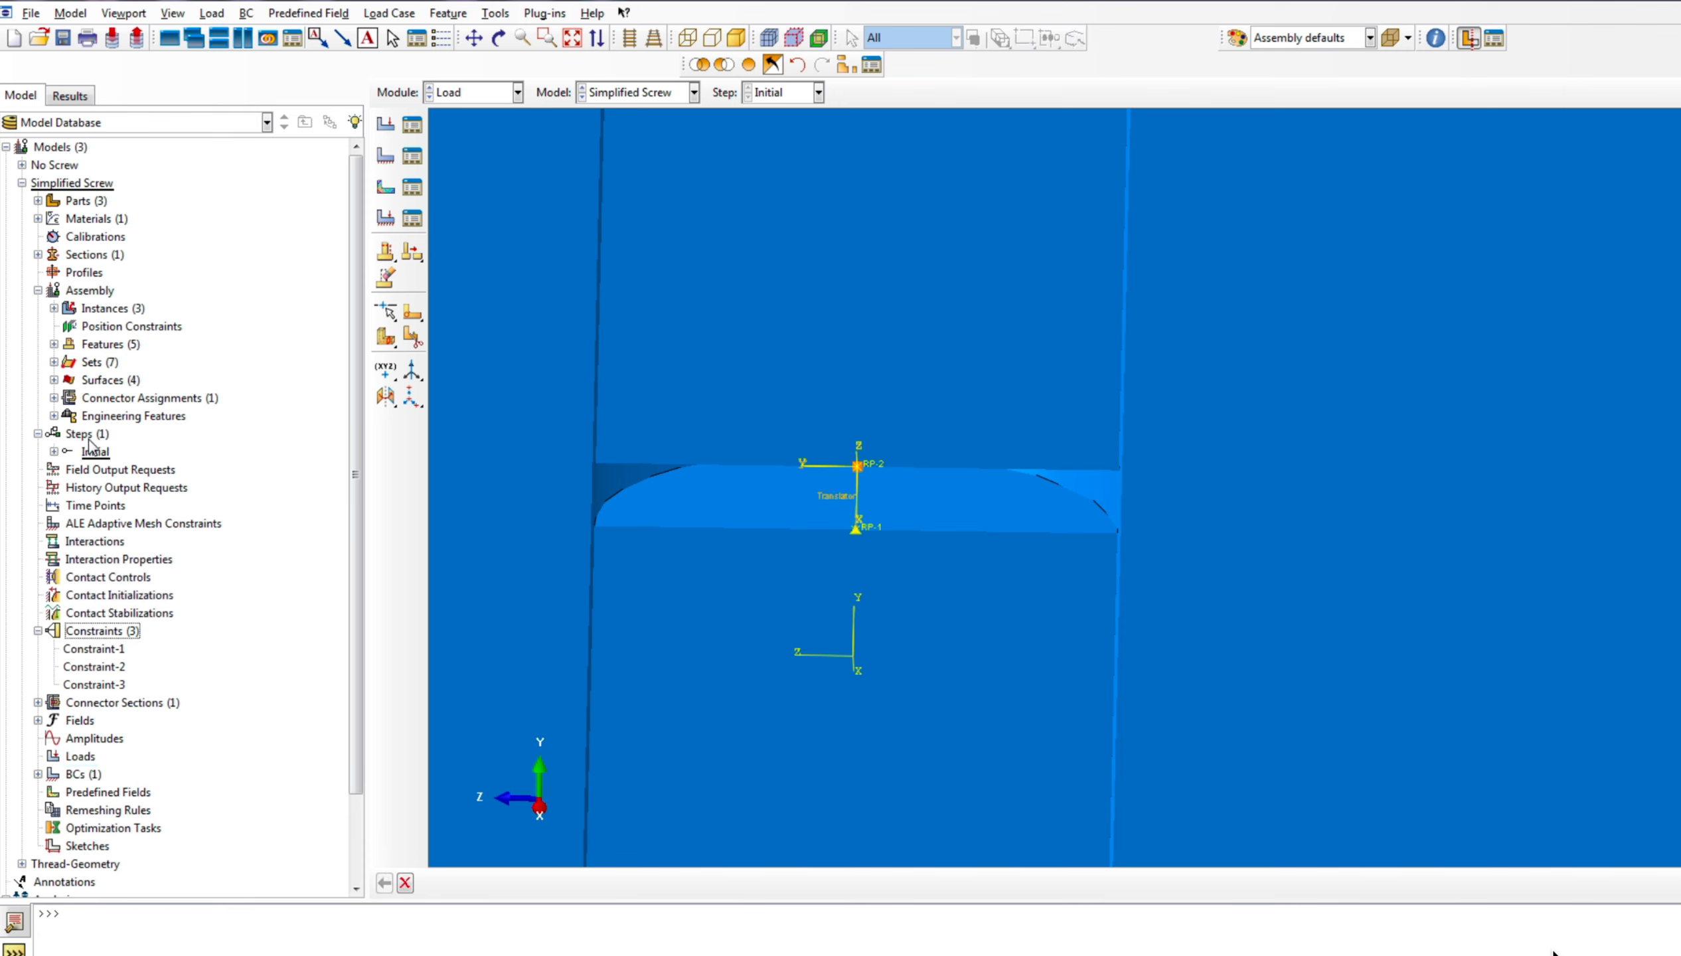
pyautogui.rightClick(92, 437)
pyautogui.click(136, 470)
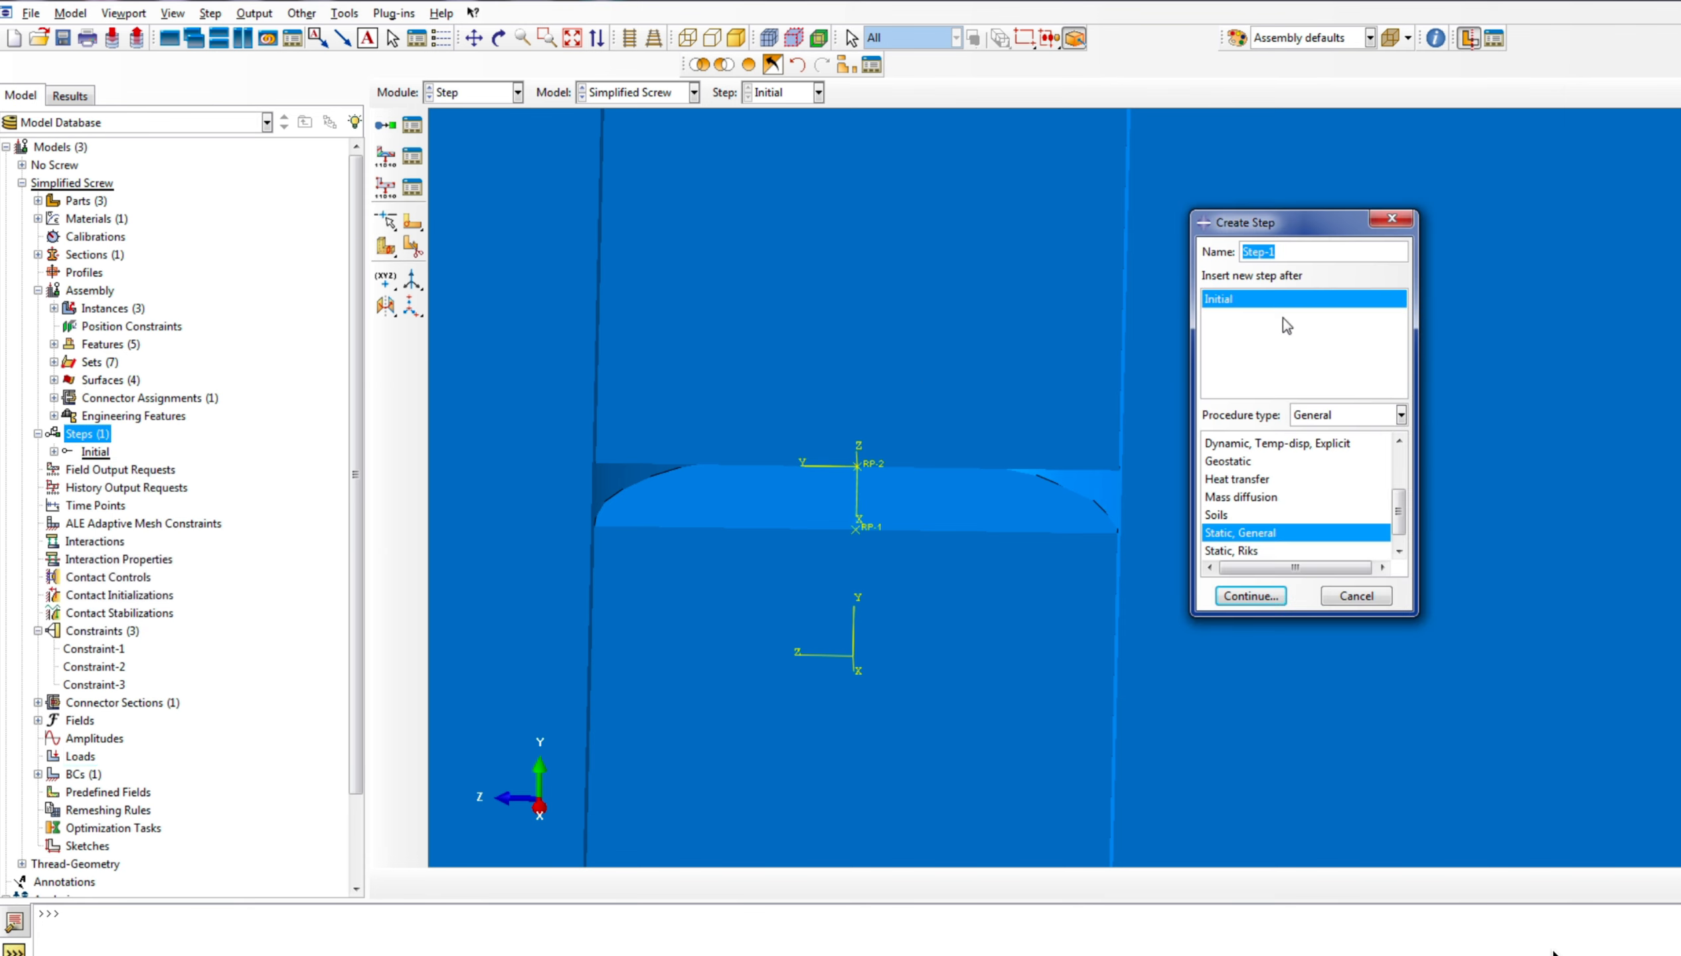
pyautogui.scroll(2, 1271, 521)
pyautogui.click(1273, 512)
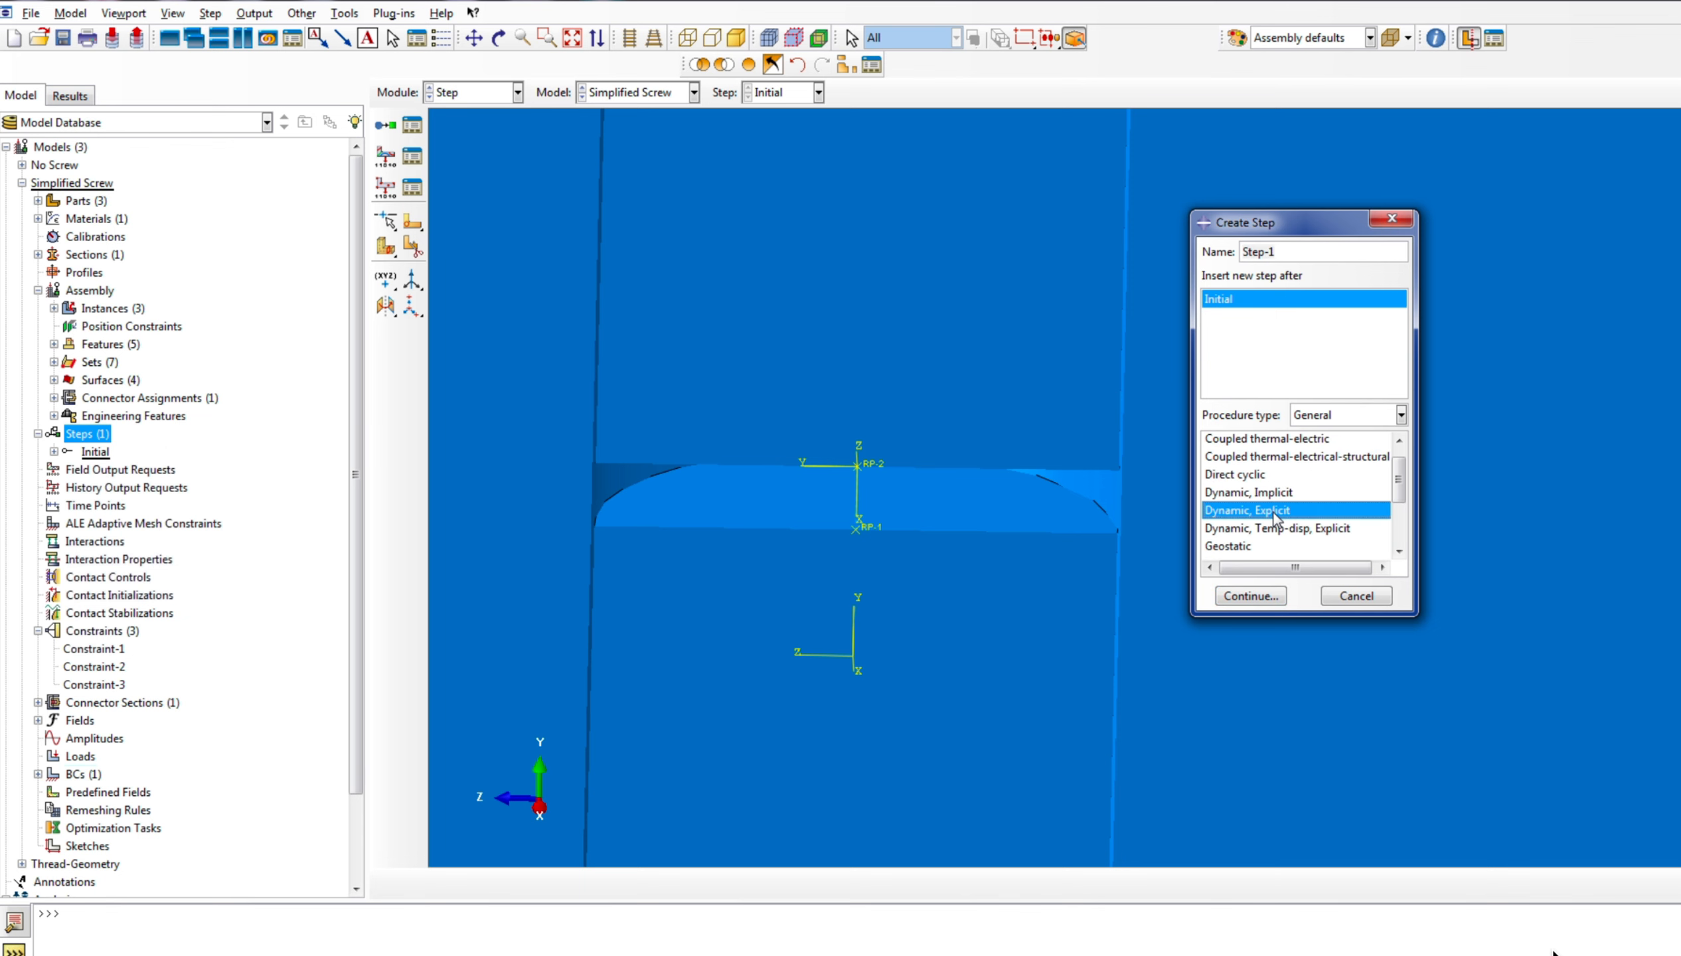
pyautogui.click(1258, 603)
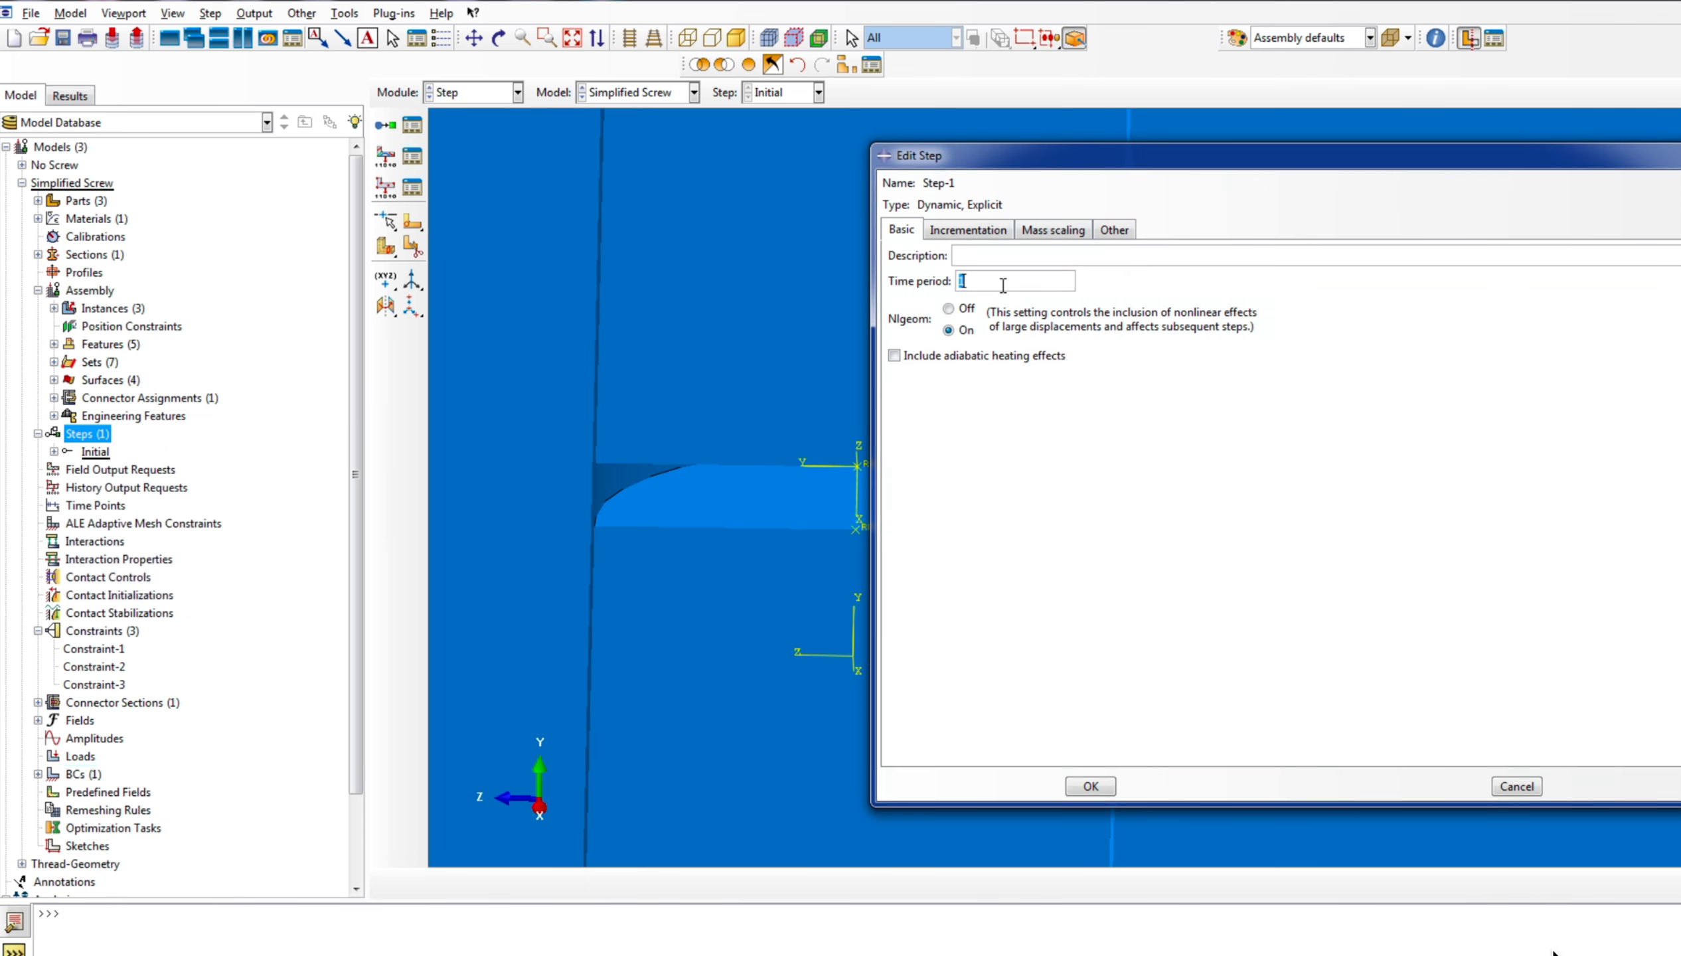
# Add semi-automatic mass scaling for the whole model at the beginning of Step-1, with a target time increment of 5e-7
pyautogui.click(1036, 230)
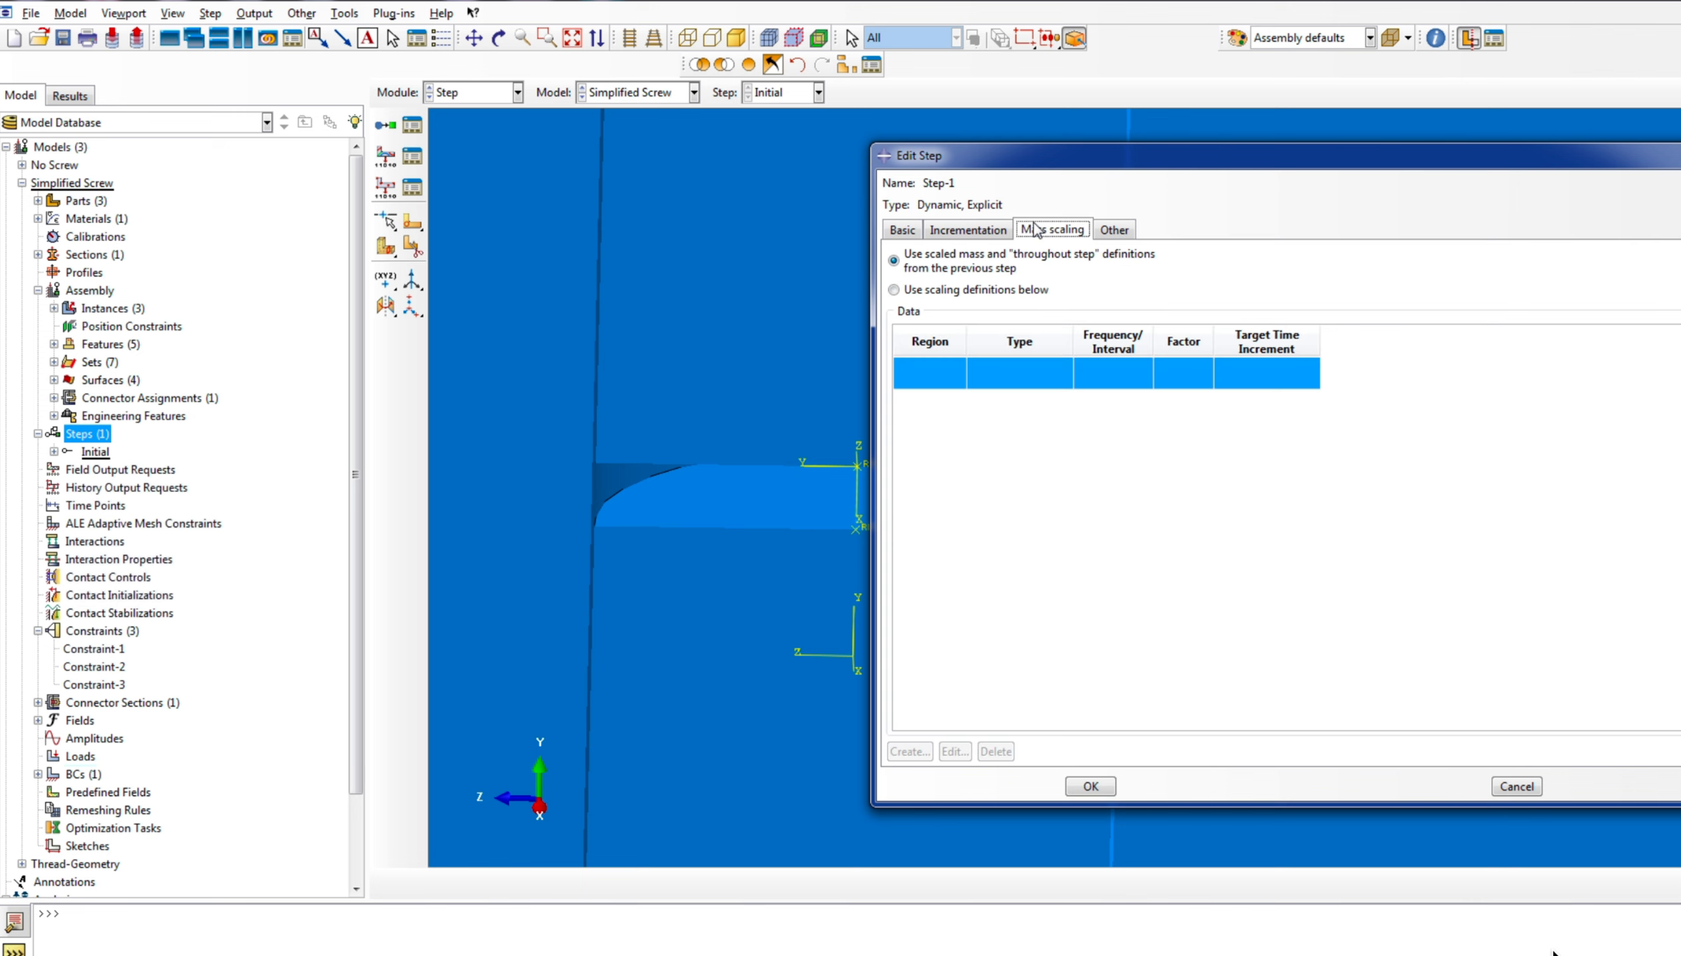
pyautogui.click(894, 289)
pyautogui.click(909, 751)
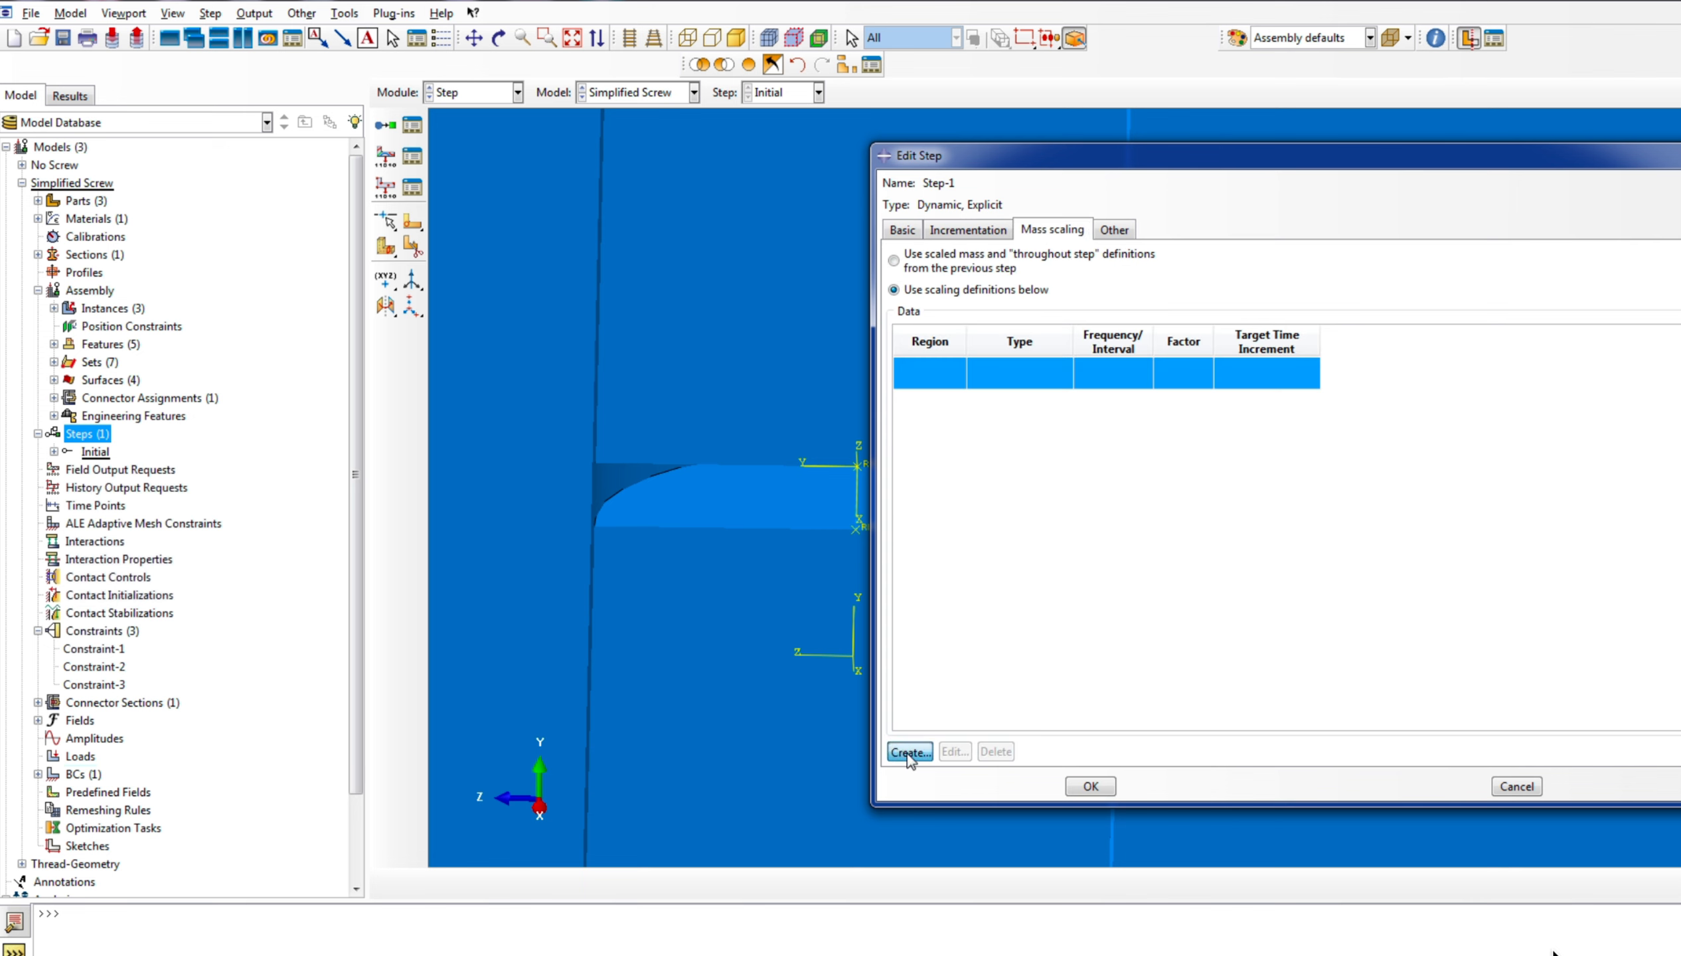
pyautogui.click(728, 489)
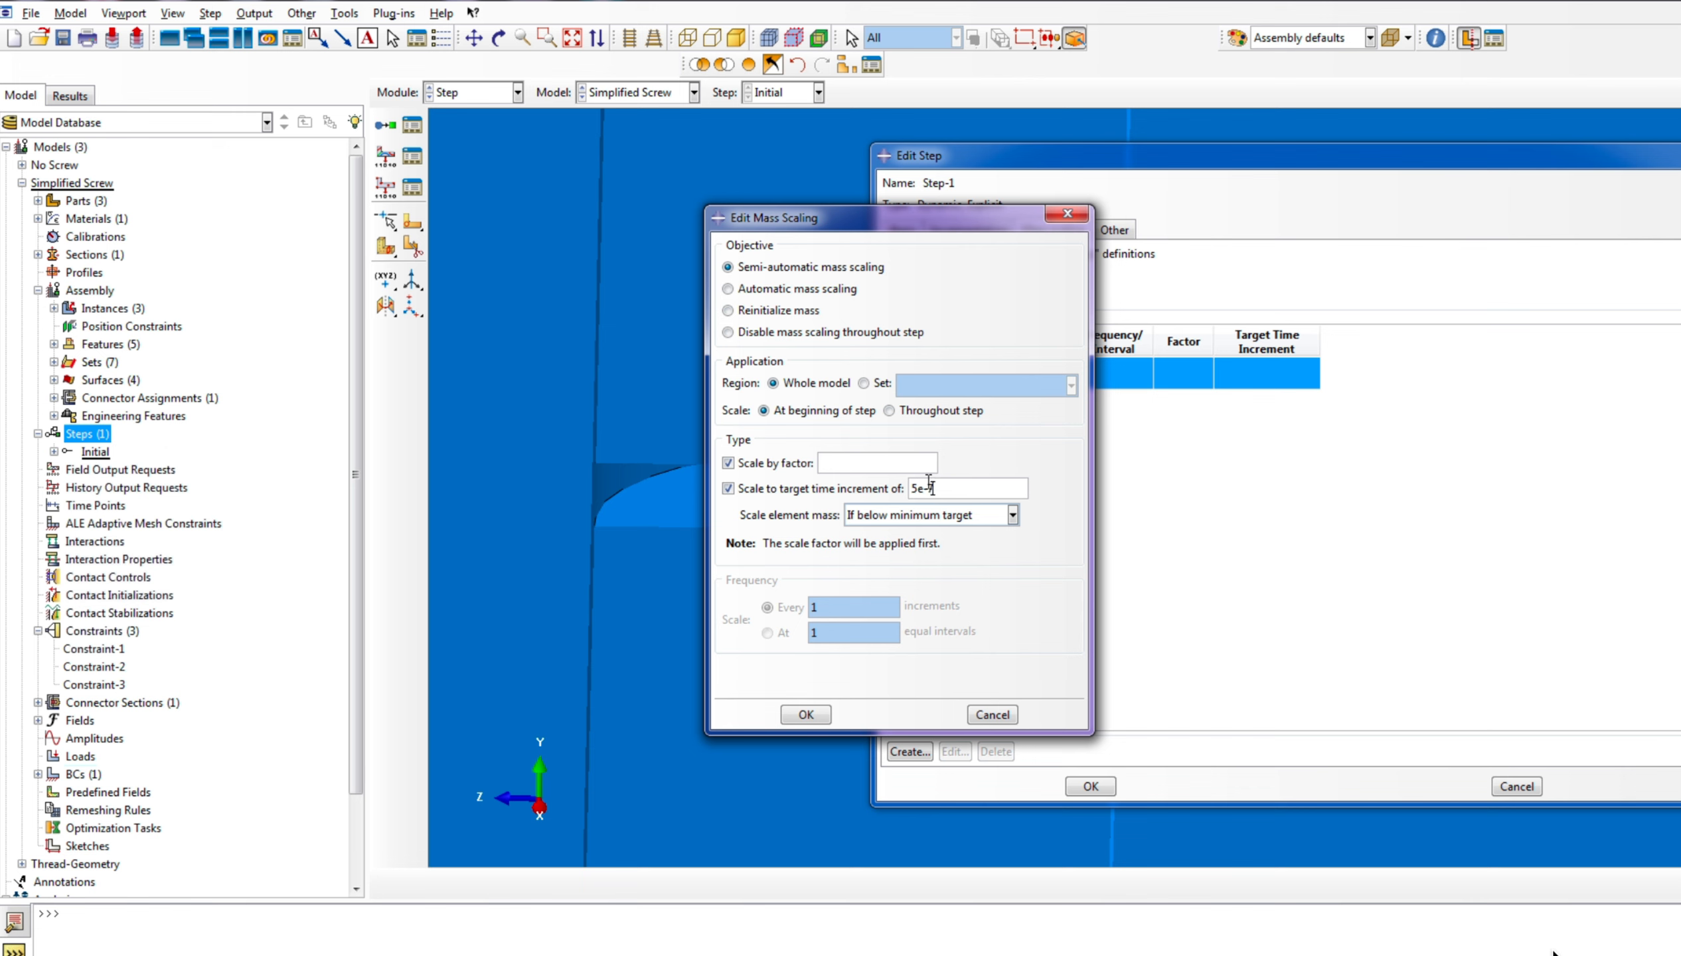
pyautogui.click(820, 708)
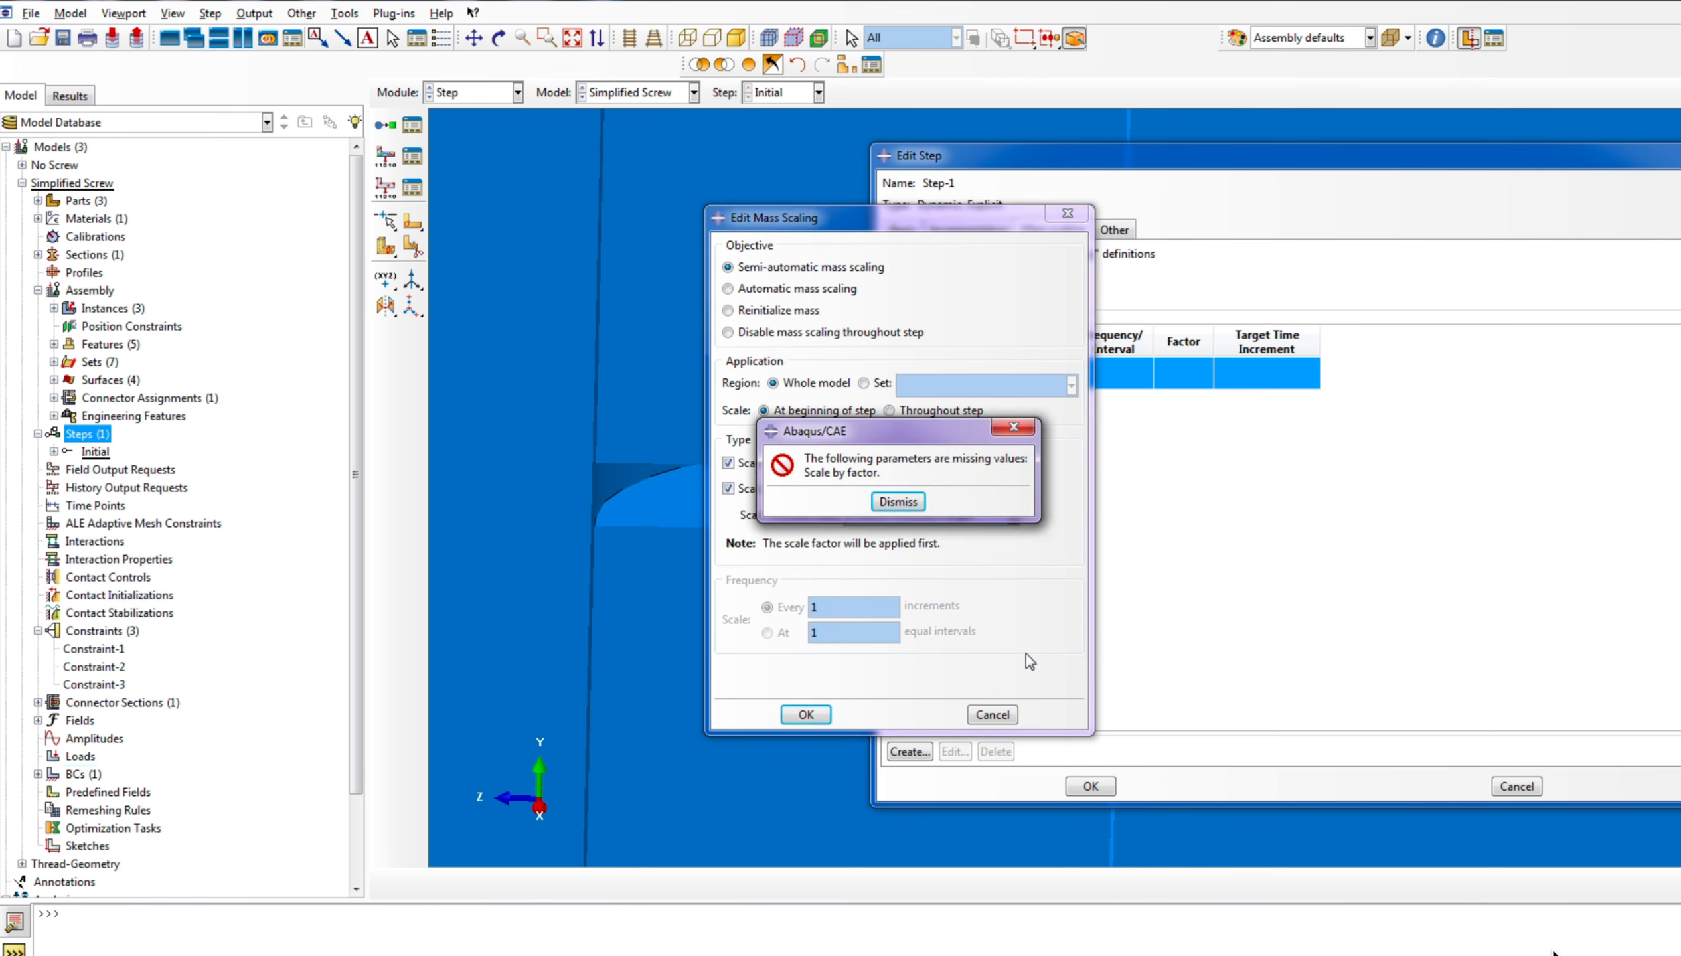
pyautogui.click(899, 501)
pyautogui.click(773, 463)
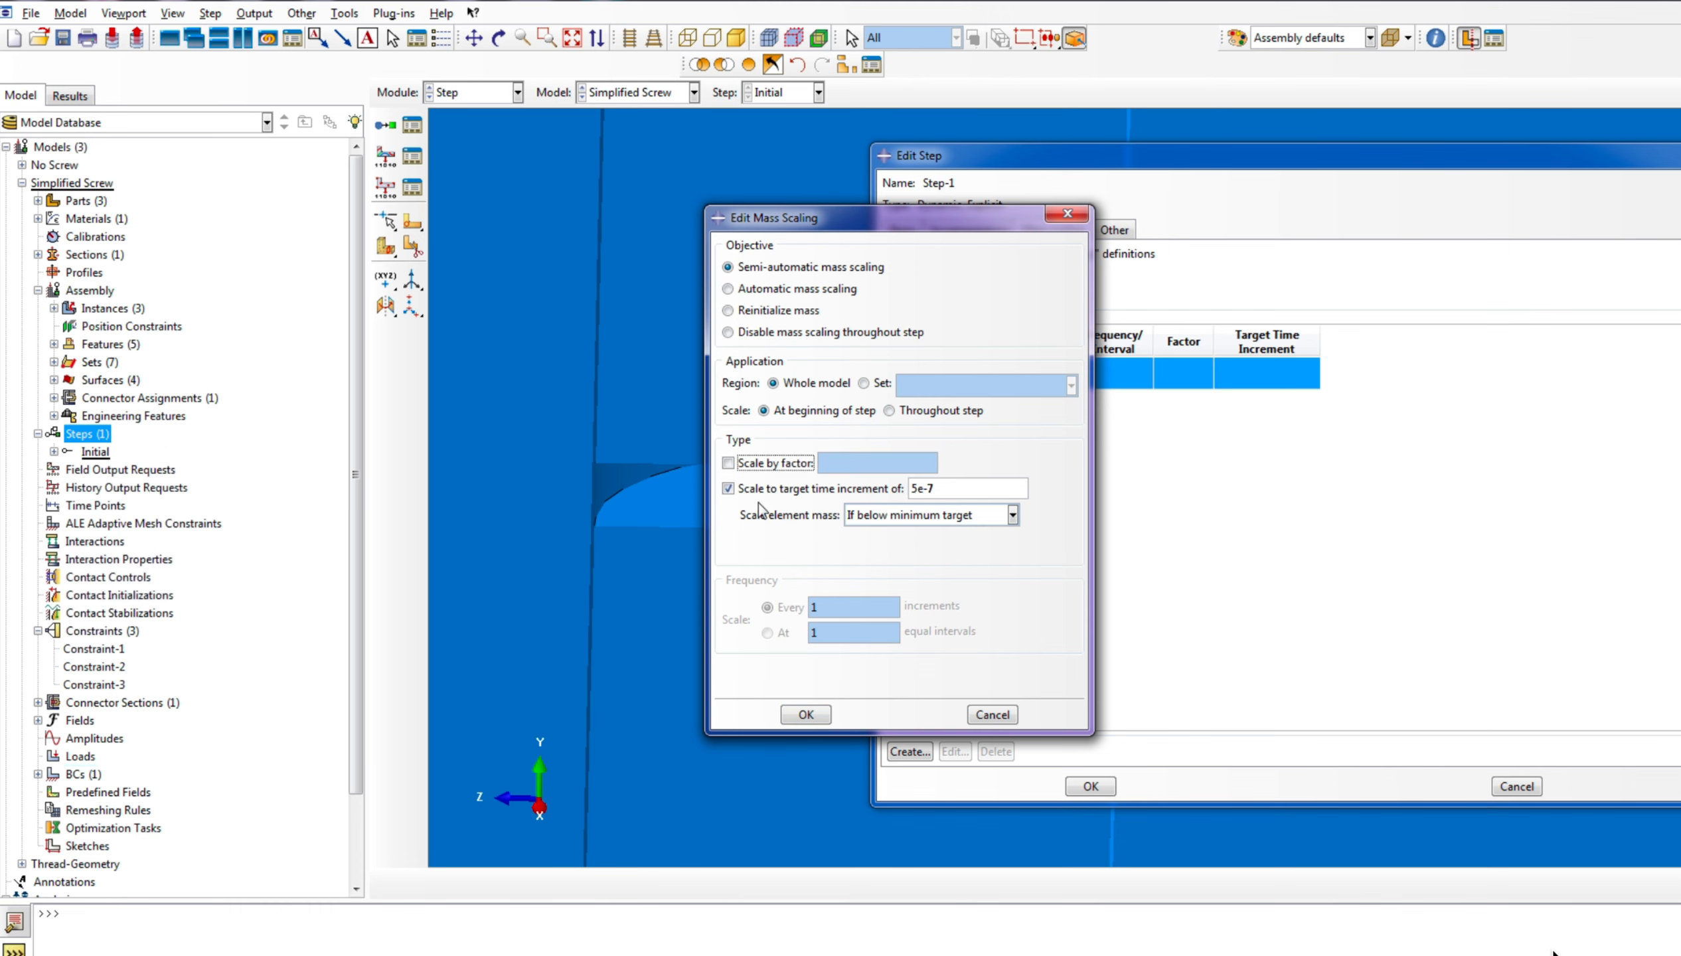
pyautogui.click(821, 712)
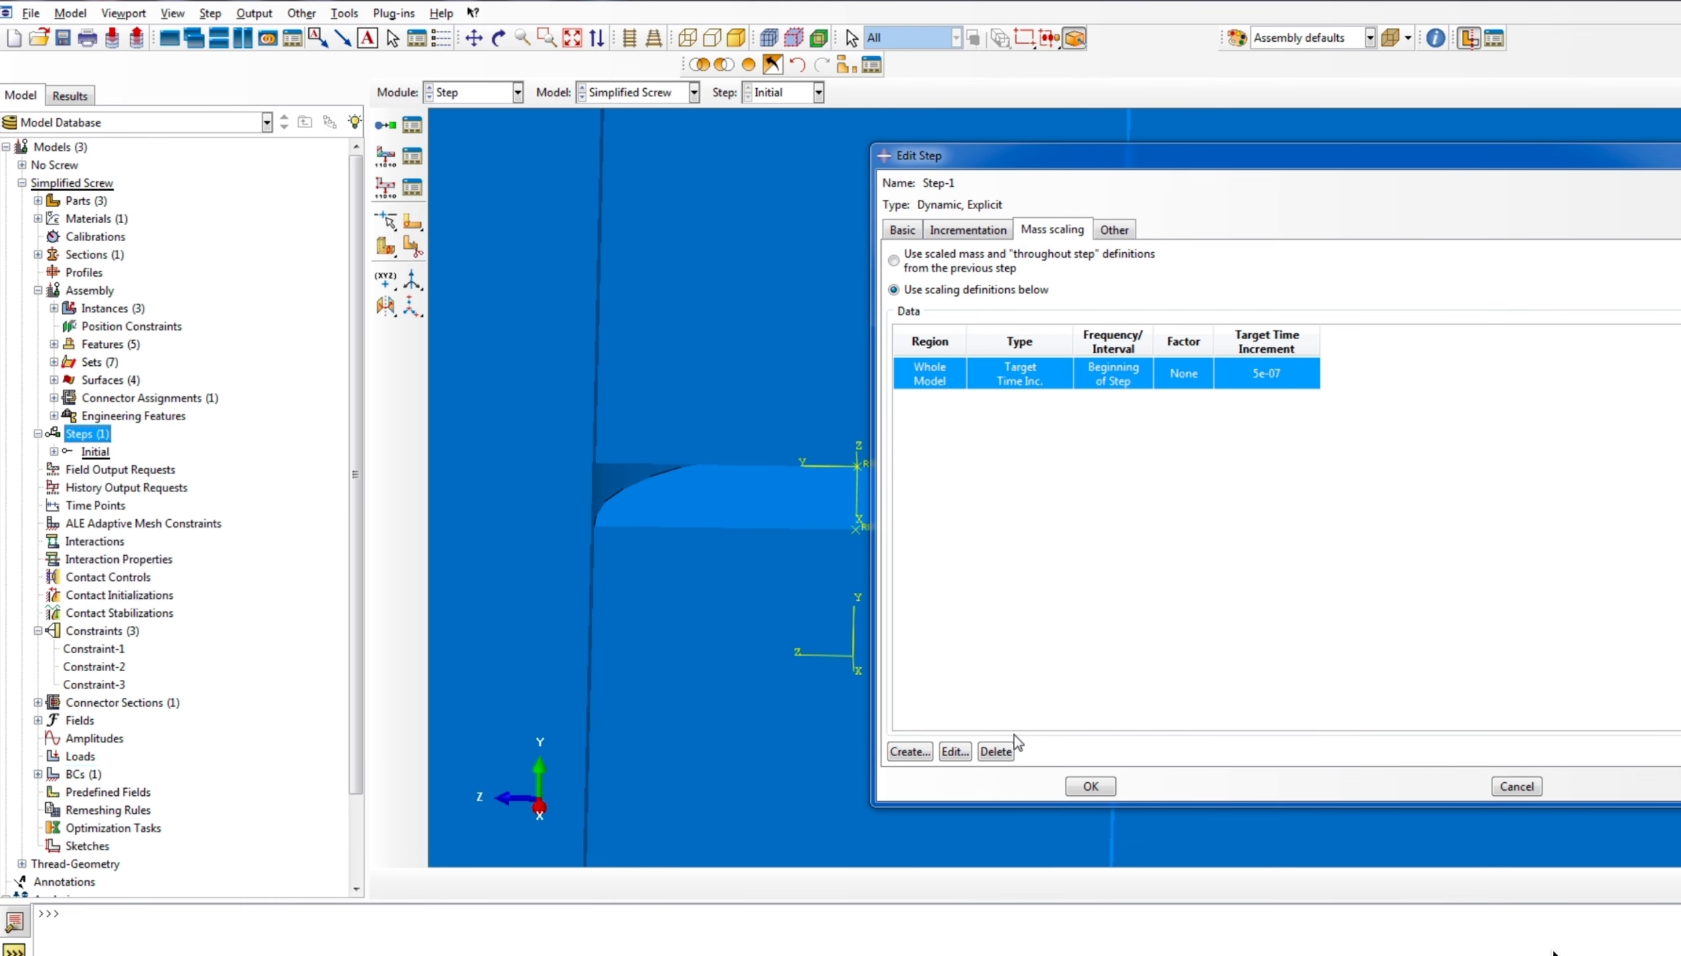
pyautogui.click(1094, 786)
# Create a second Dynamic, Explicit analysis step named Step-2 after Step-1
pyautogui.rightClick(81, 442)
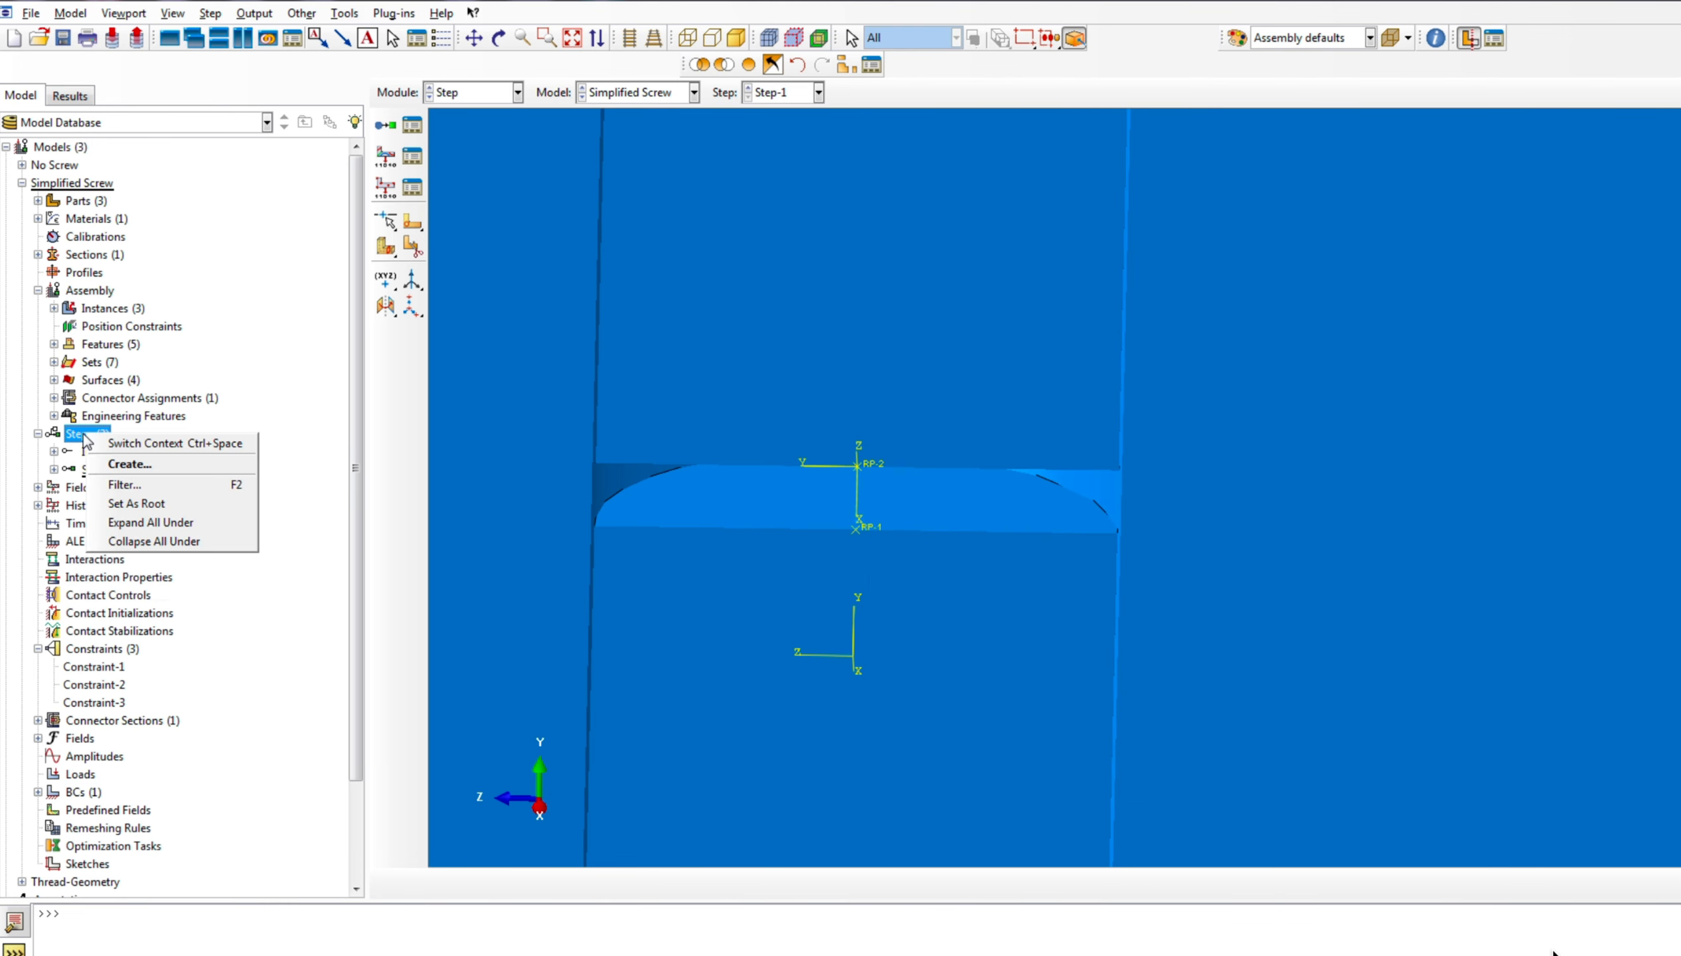
pyautogui.click(160, 471)
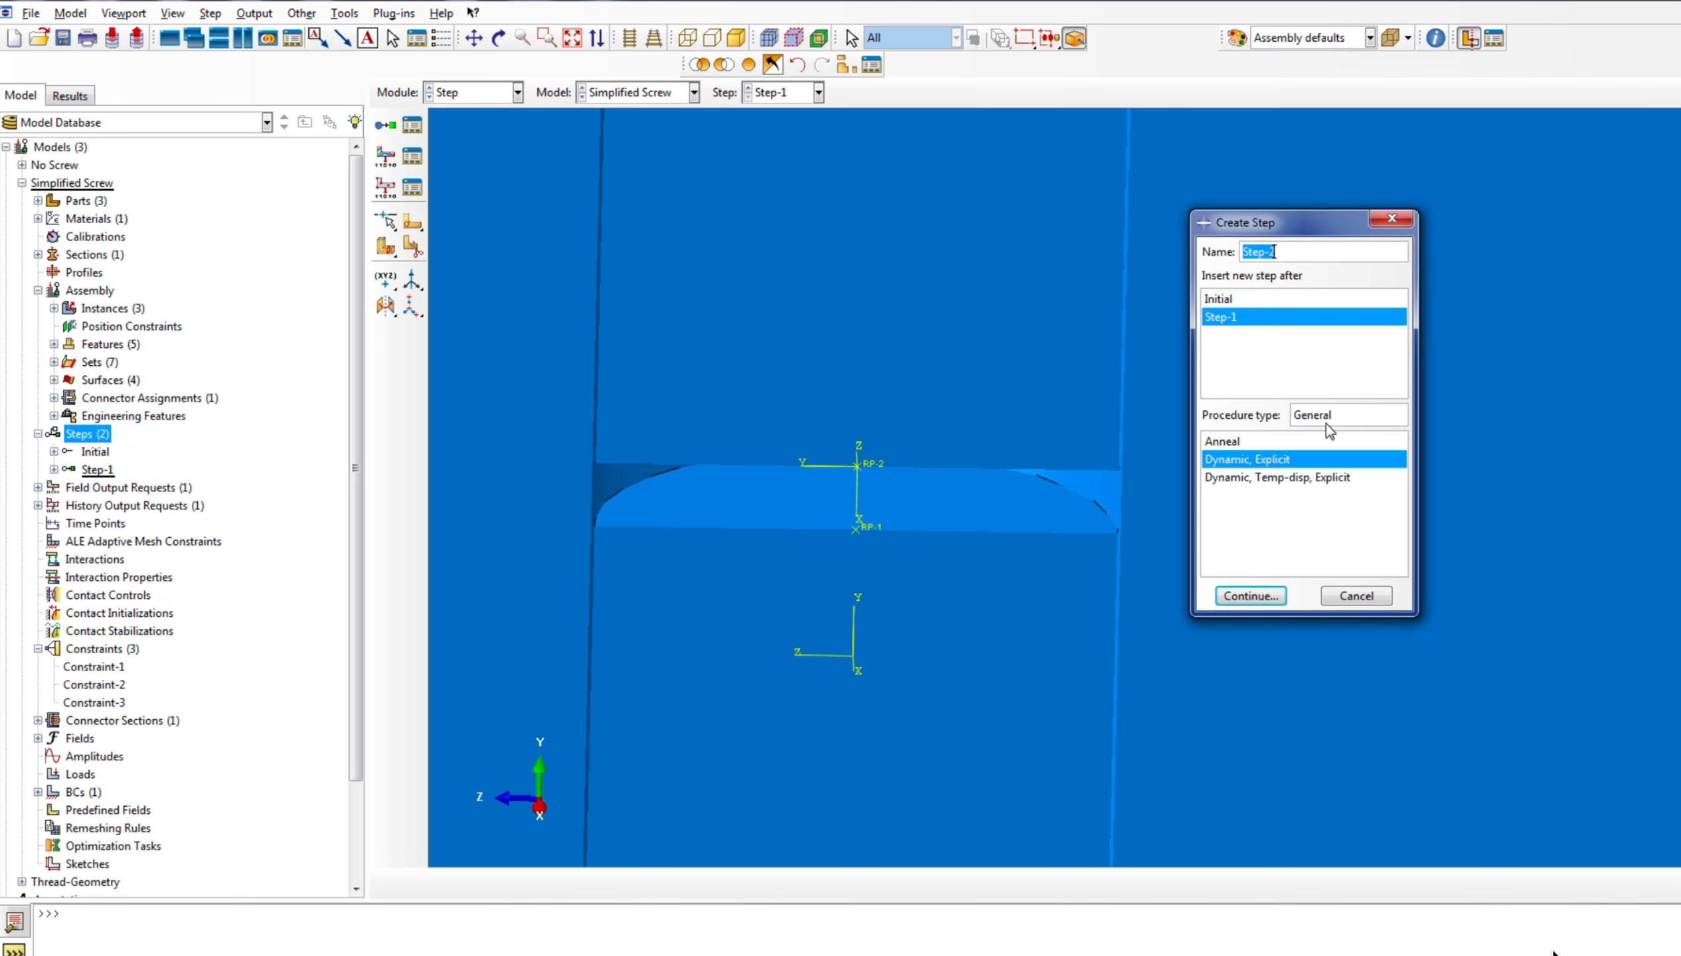
pyautogui.click(1252, 597)
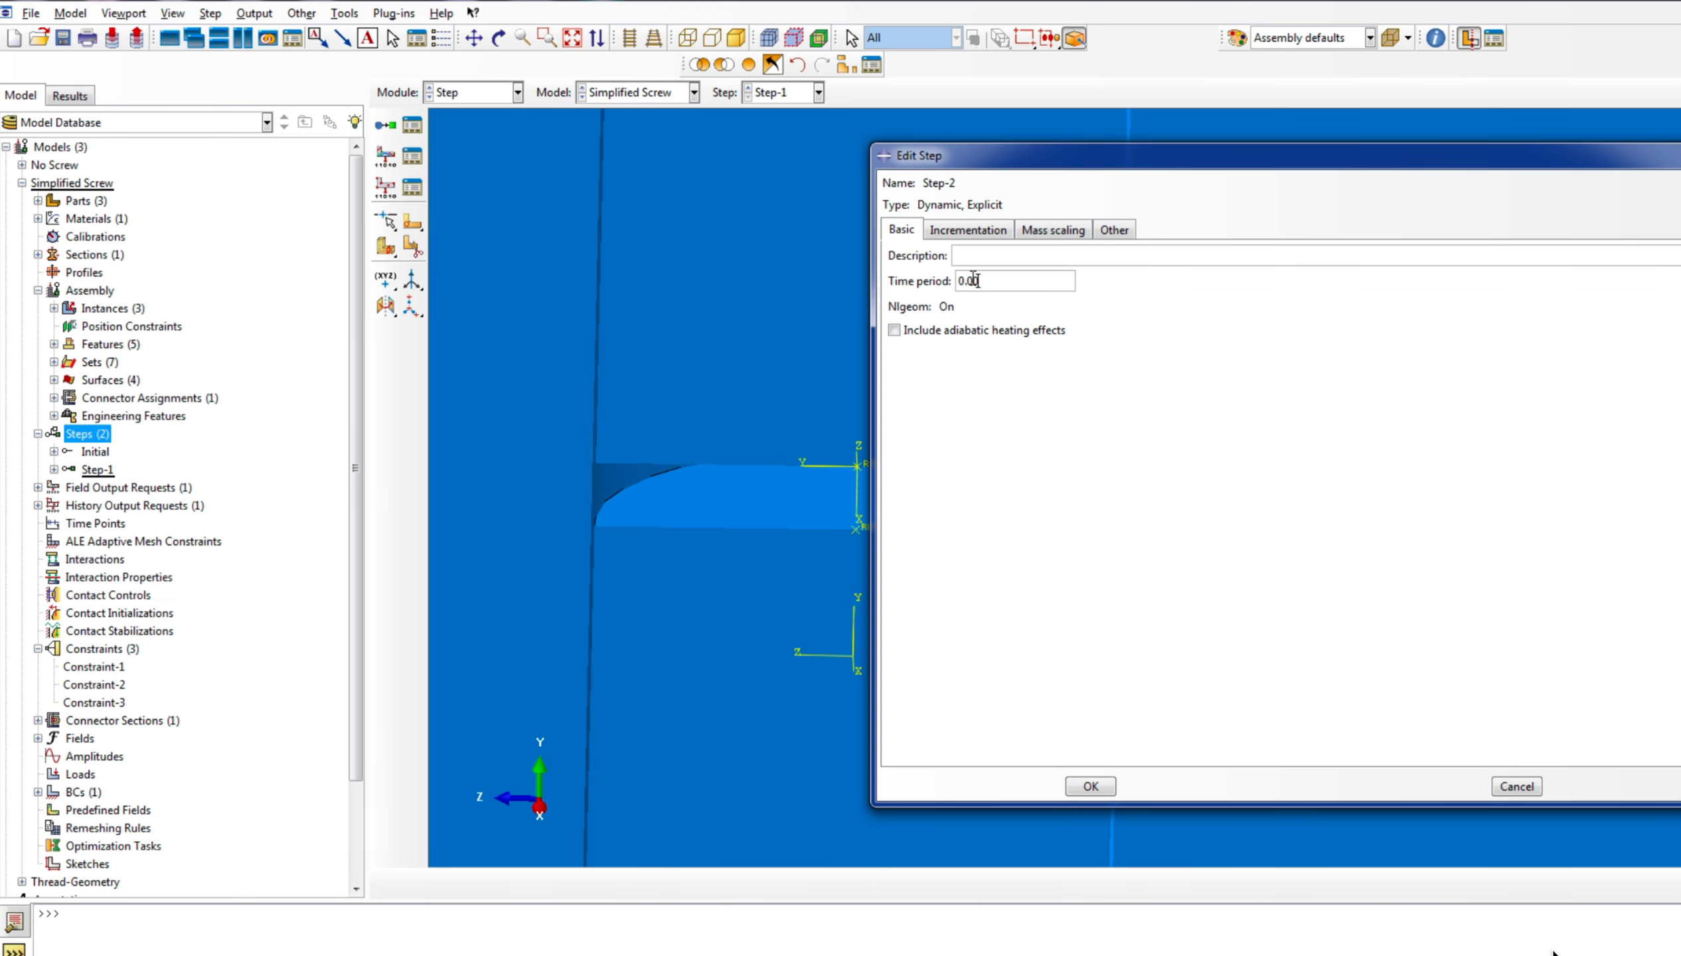
# Add semi-automatic mass scaling for the whole model at the beginning of Step-2, with a target time increment of 2e-8
pyautogui.click(1052, 230)
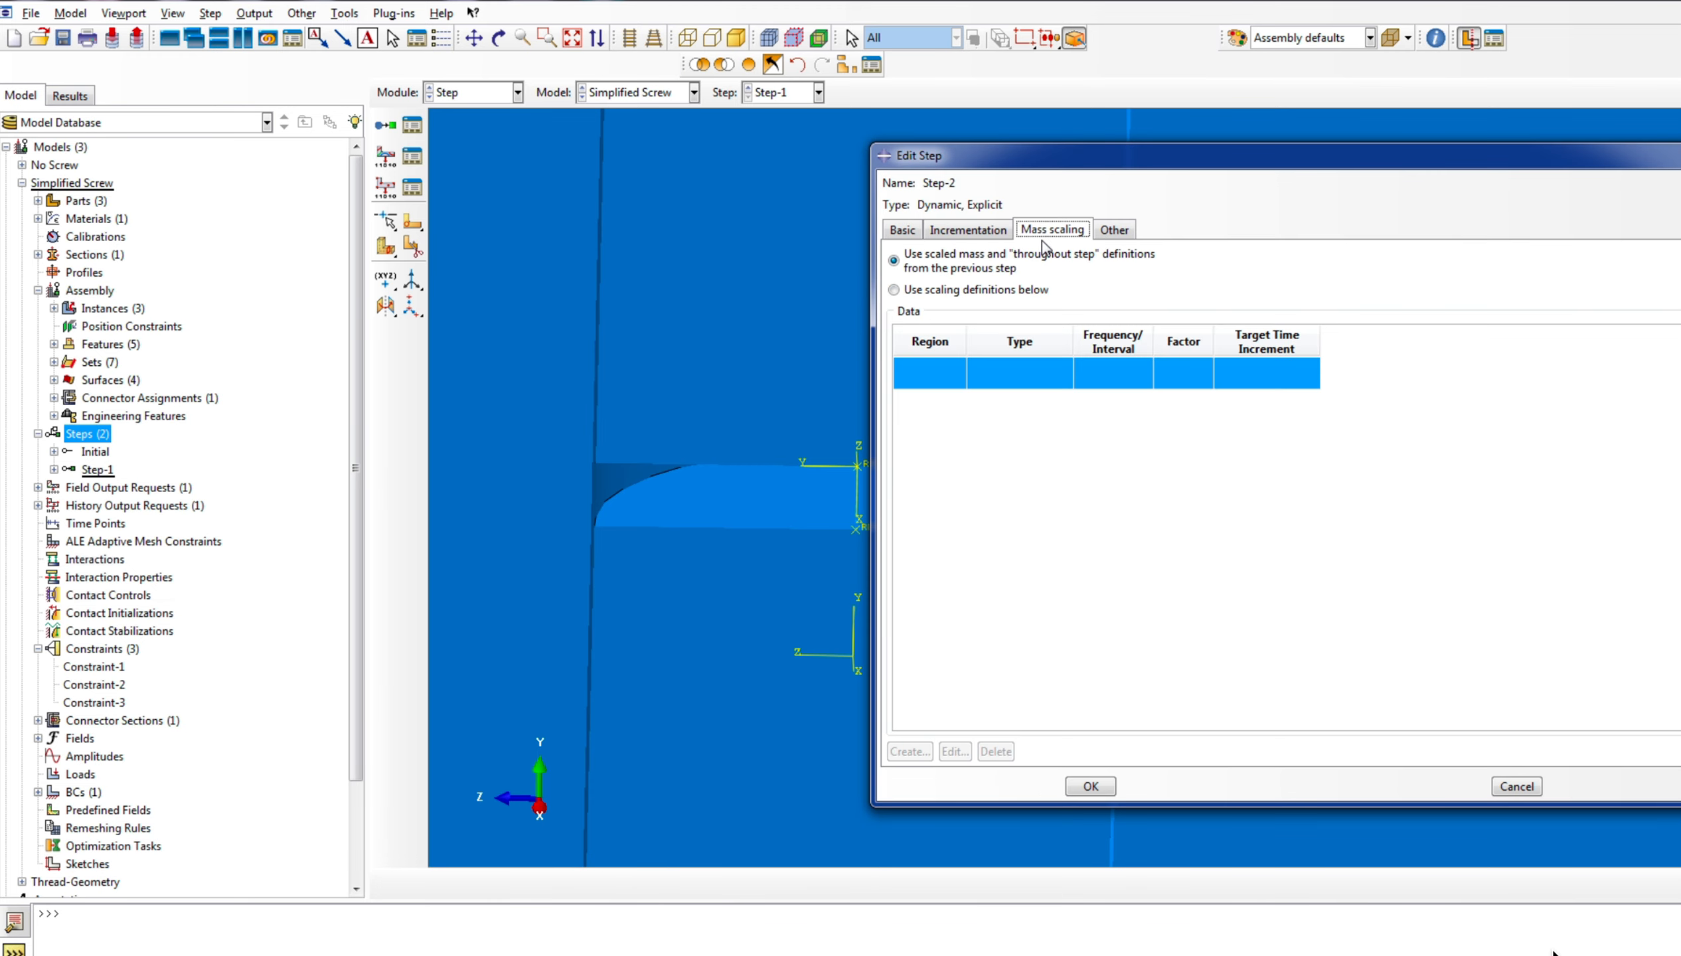
pyautogui.click(907, 293)
pyautogui.click(927, 752)
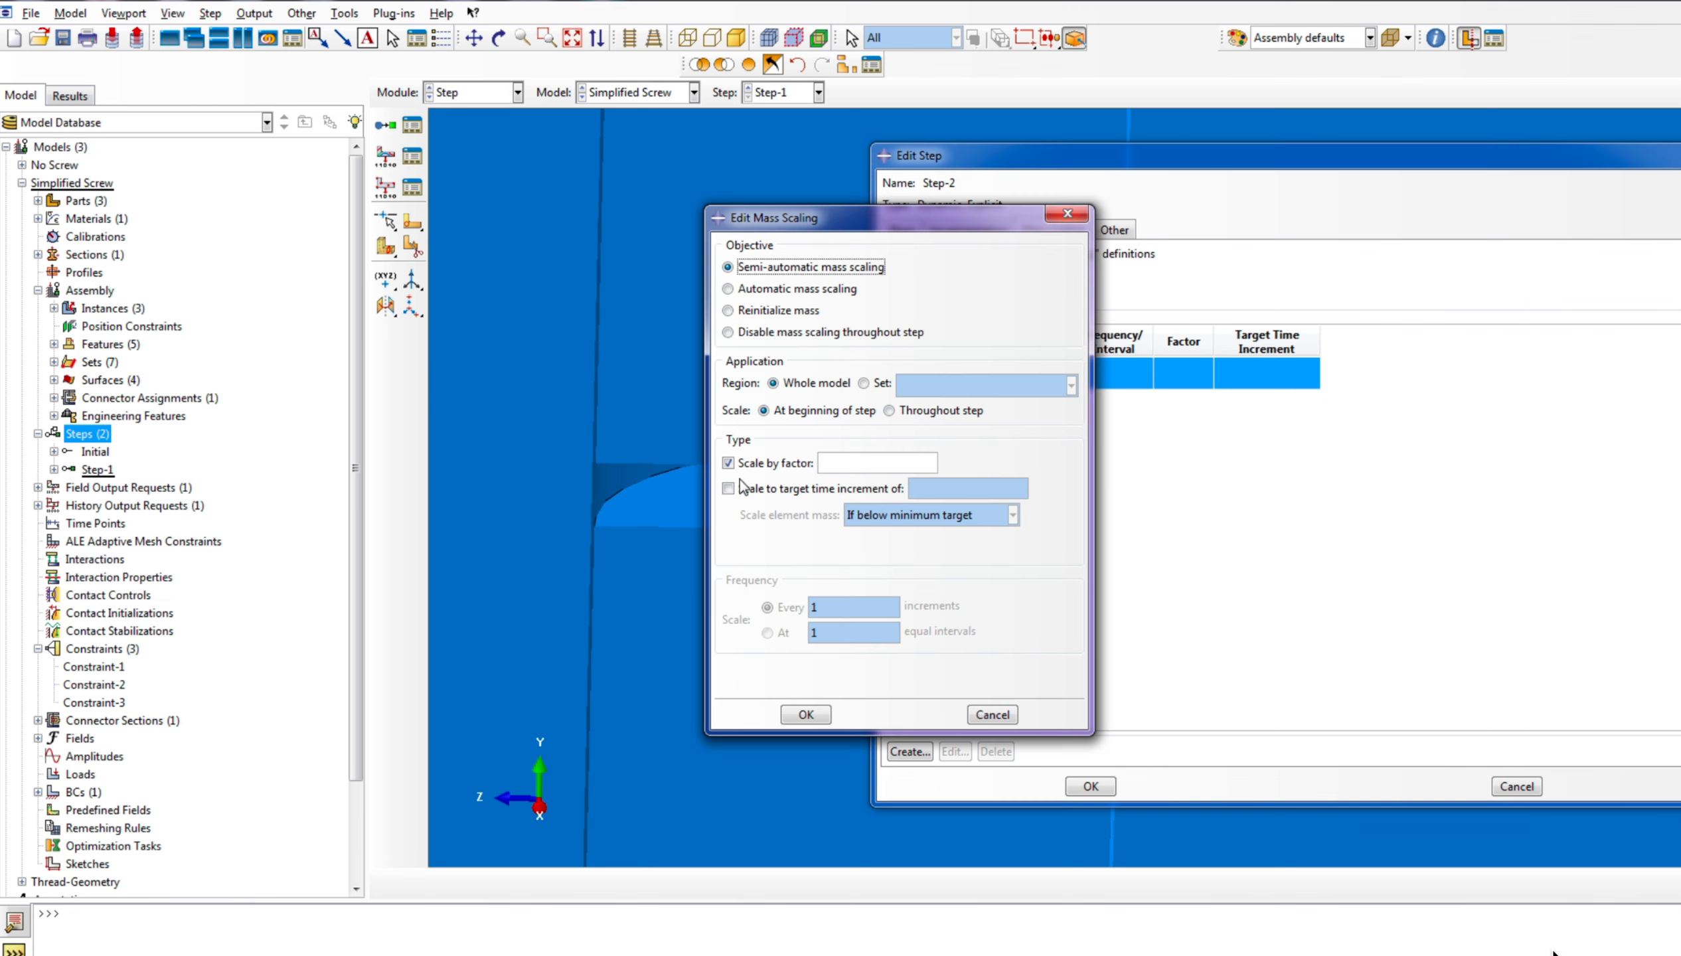
pyautogui.click(729, 488)
pyautogui.click(728, 463)
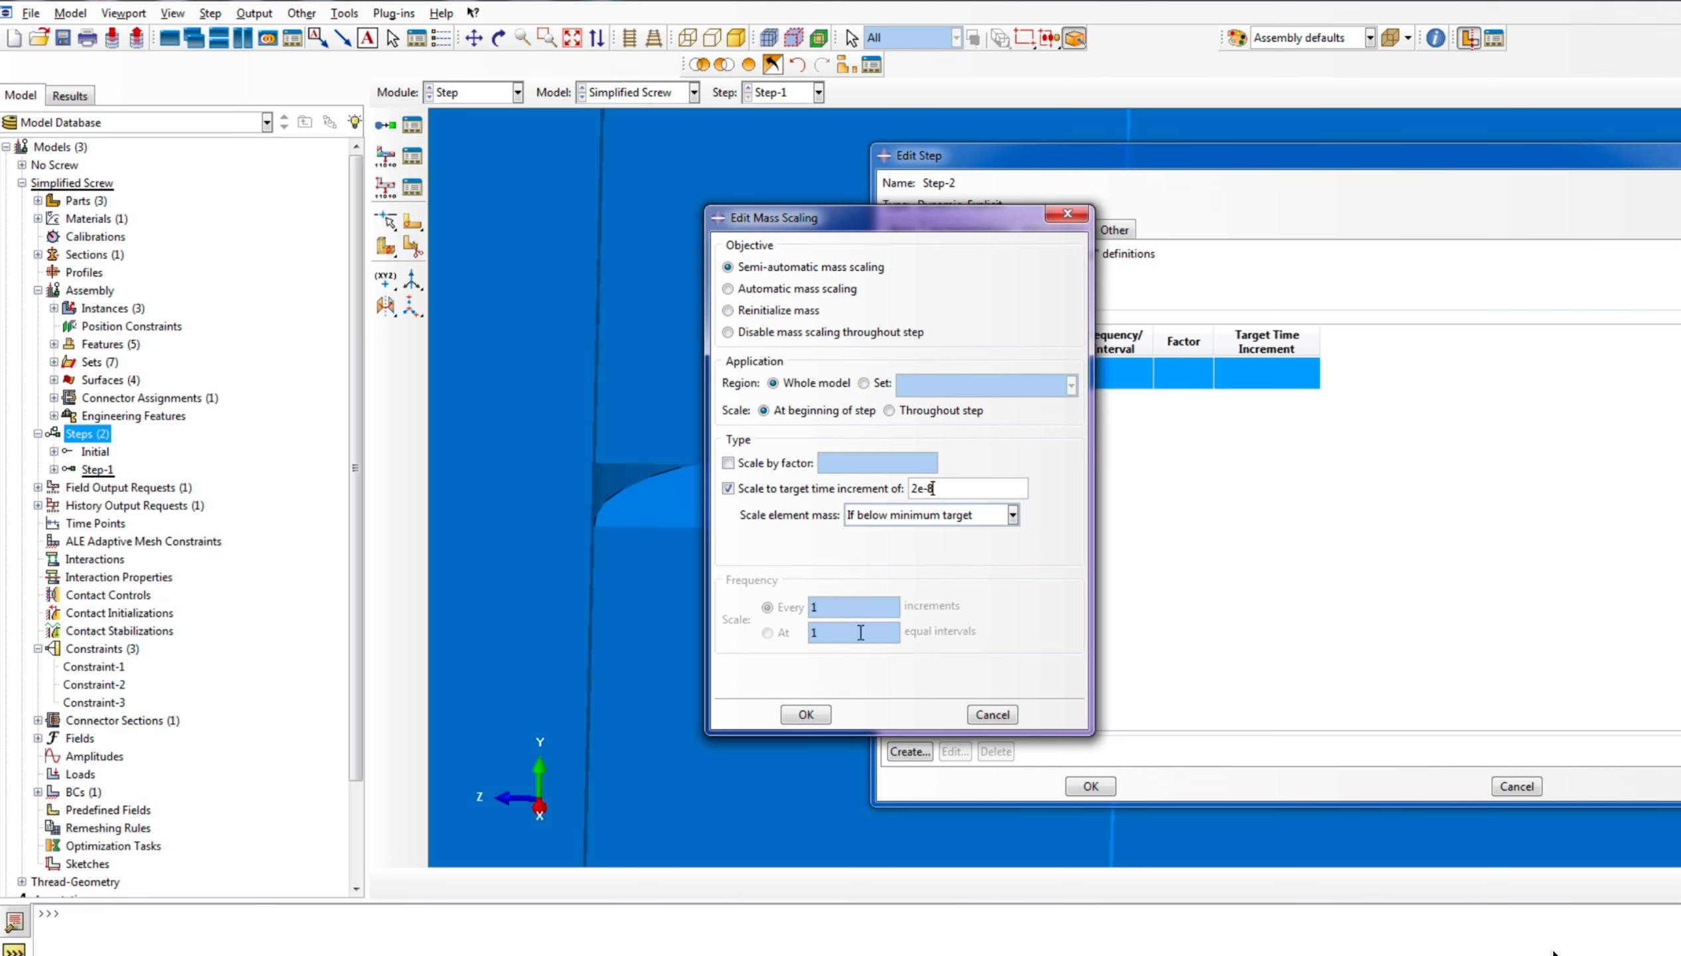
pyautogui.click(806, 714)
pyautogui.click(1091, 787)
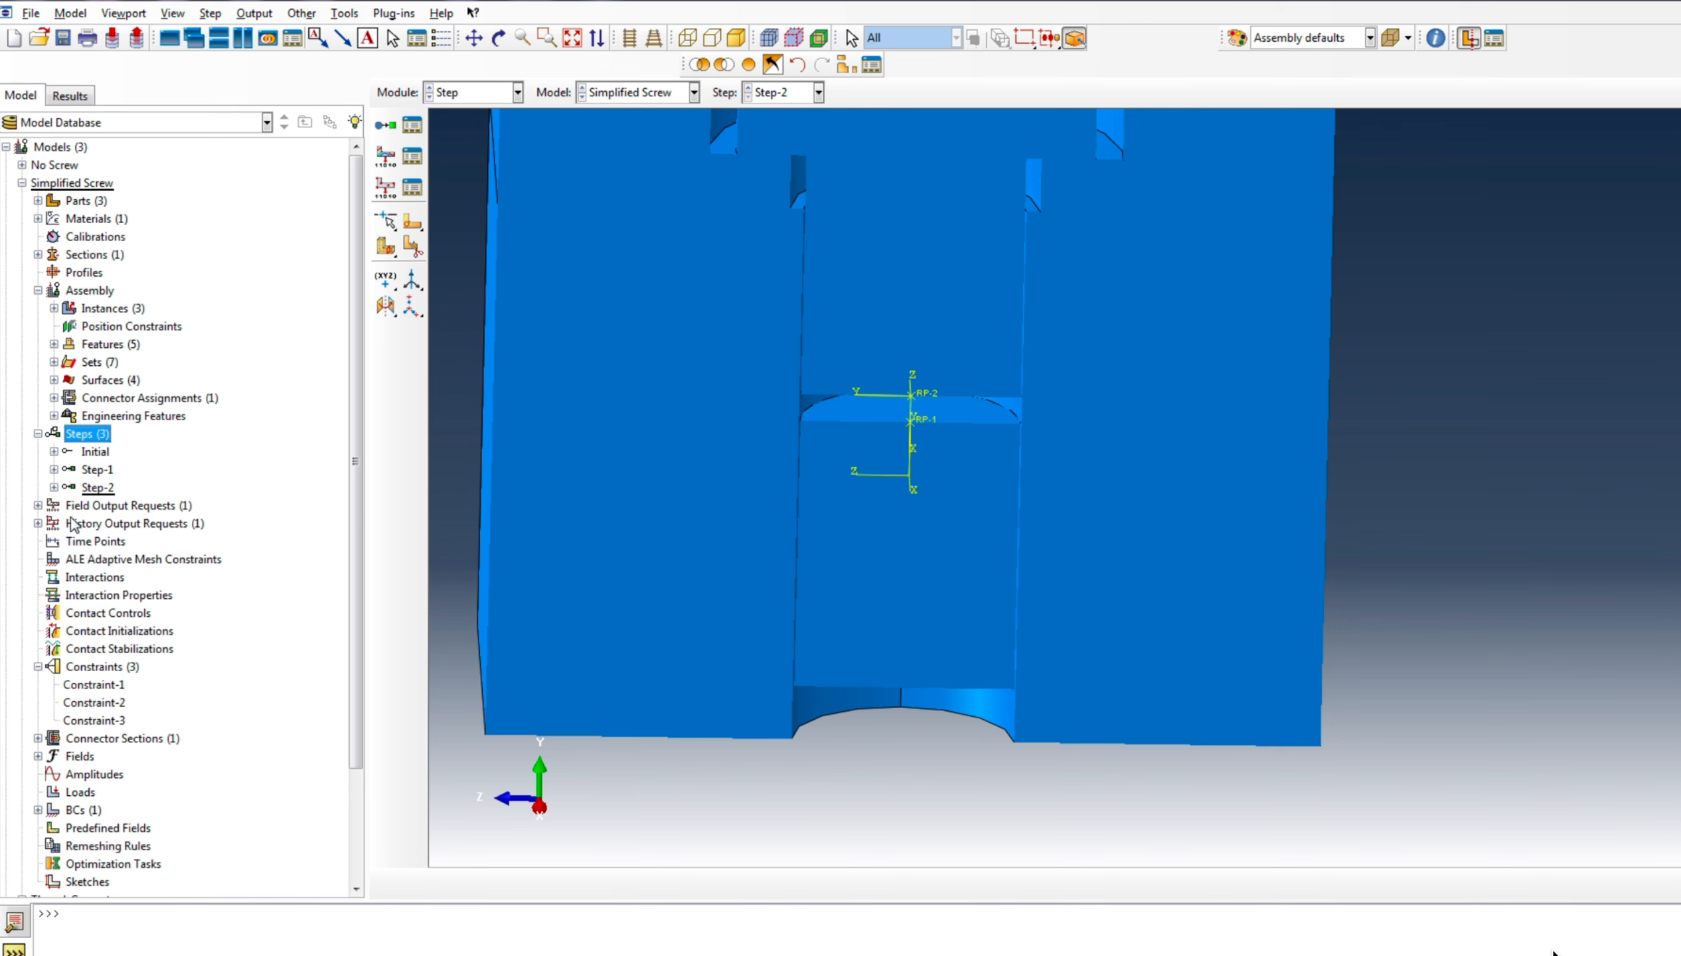
# Create an interaction property of type Contact for the Simplified Screw model
pyautogui.scroll(-2, 93, 611)
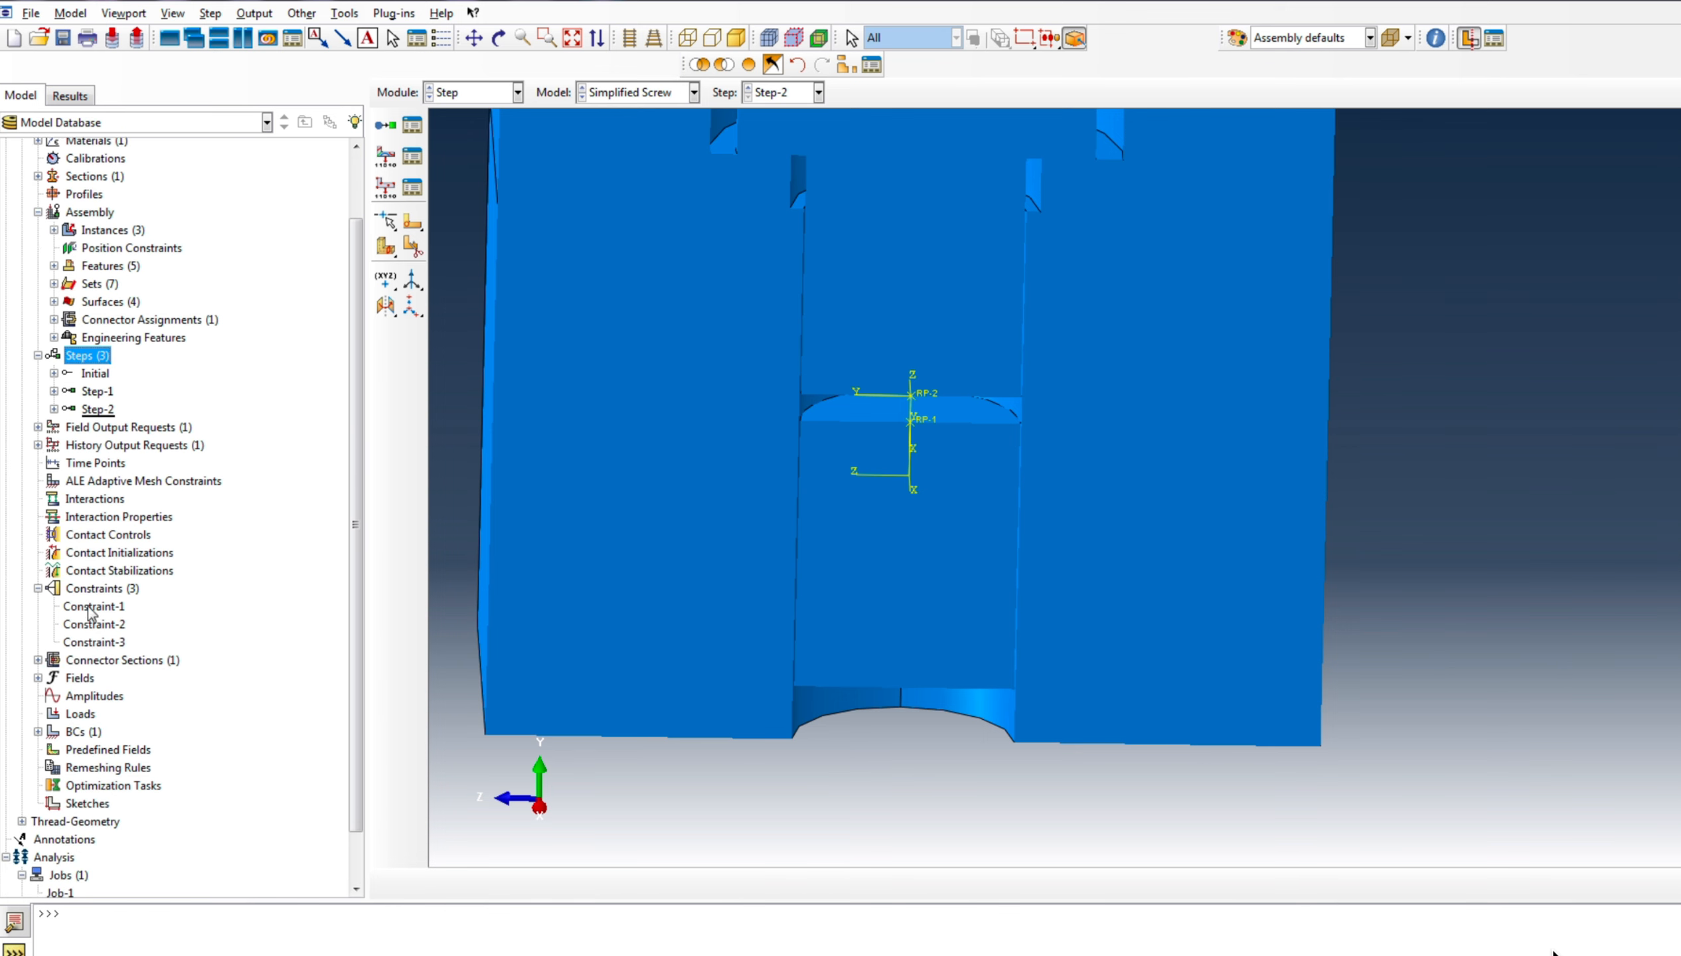
pyautogui.scroll(2, 1056, 599)
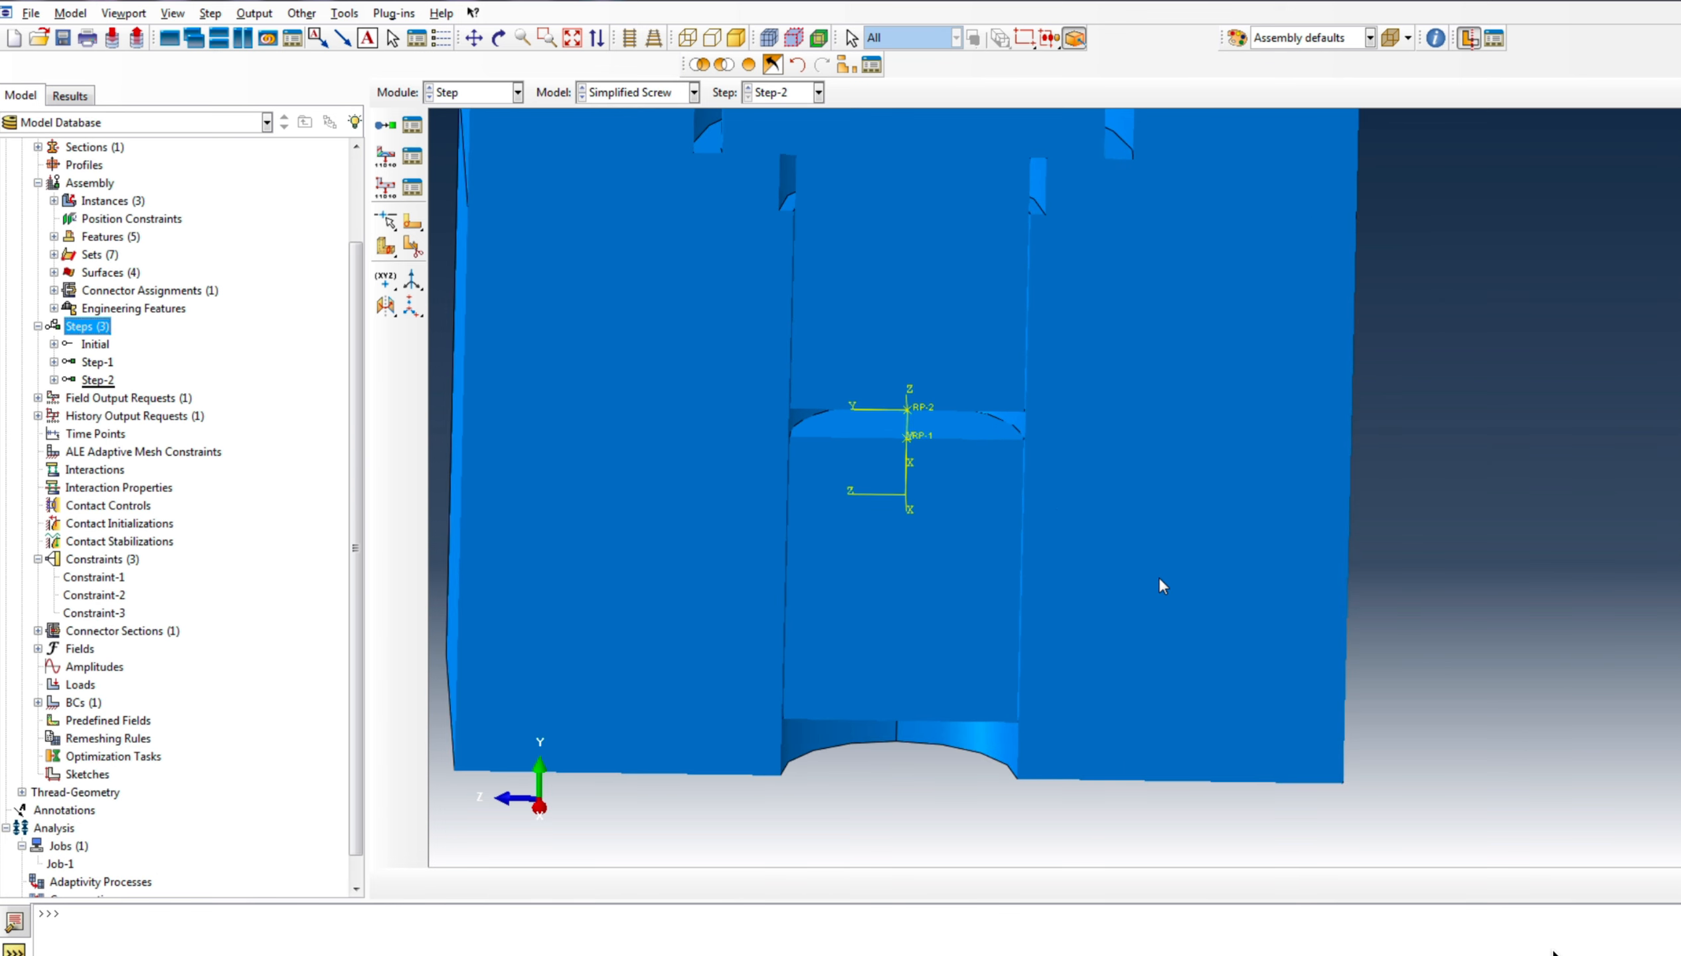
pyautogui.scroll(-2, 1162, 586)
pyautogui.scroll(1, 1102, 564)
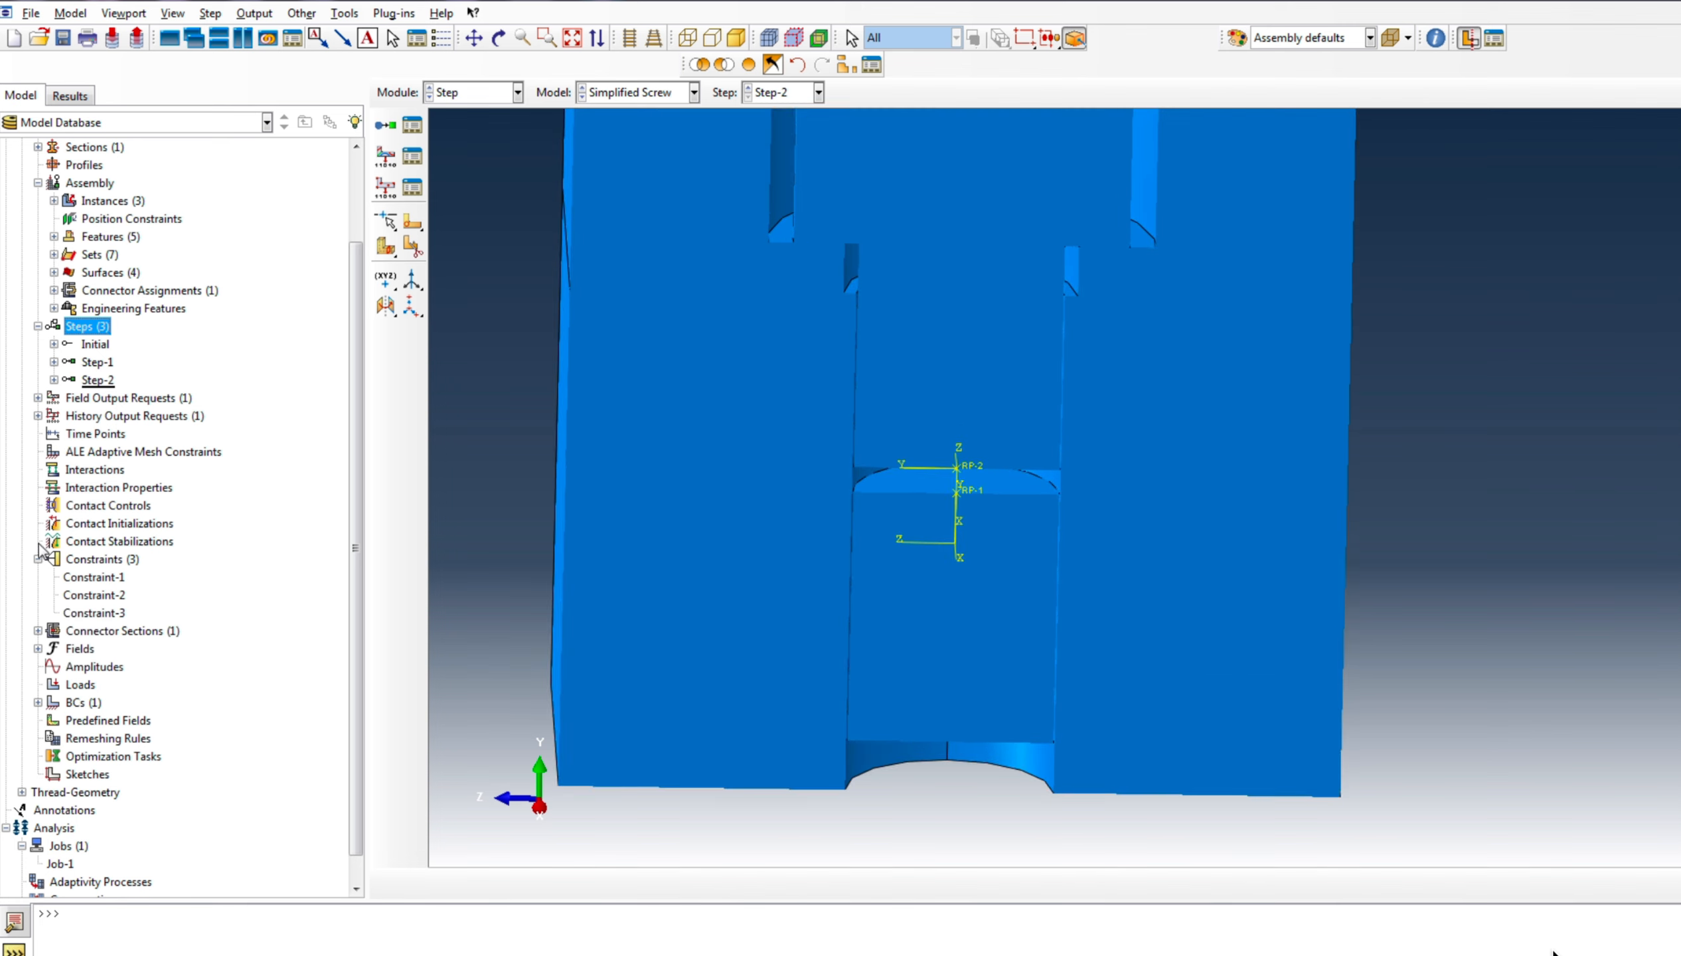
pyautogui.rightClick(98, 493)
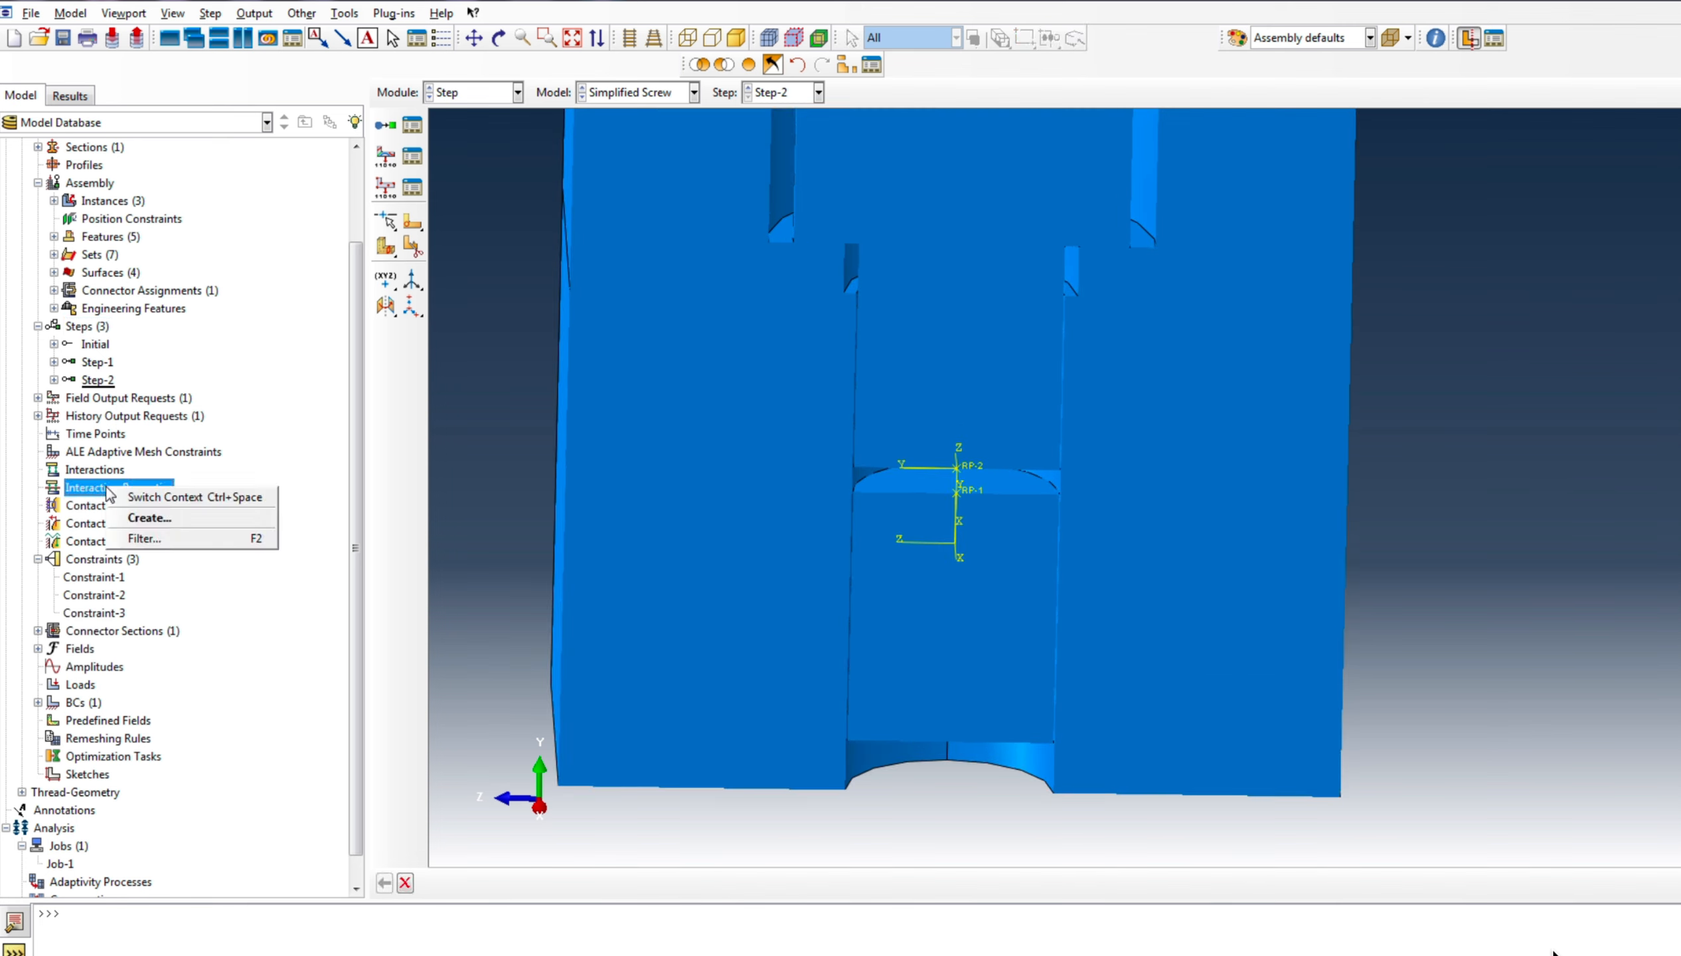
pyautogui.click(170, 519)
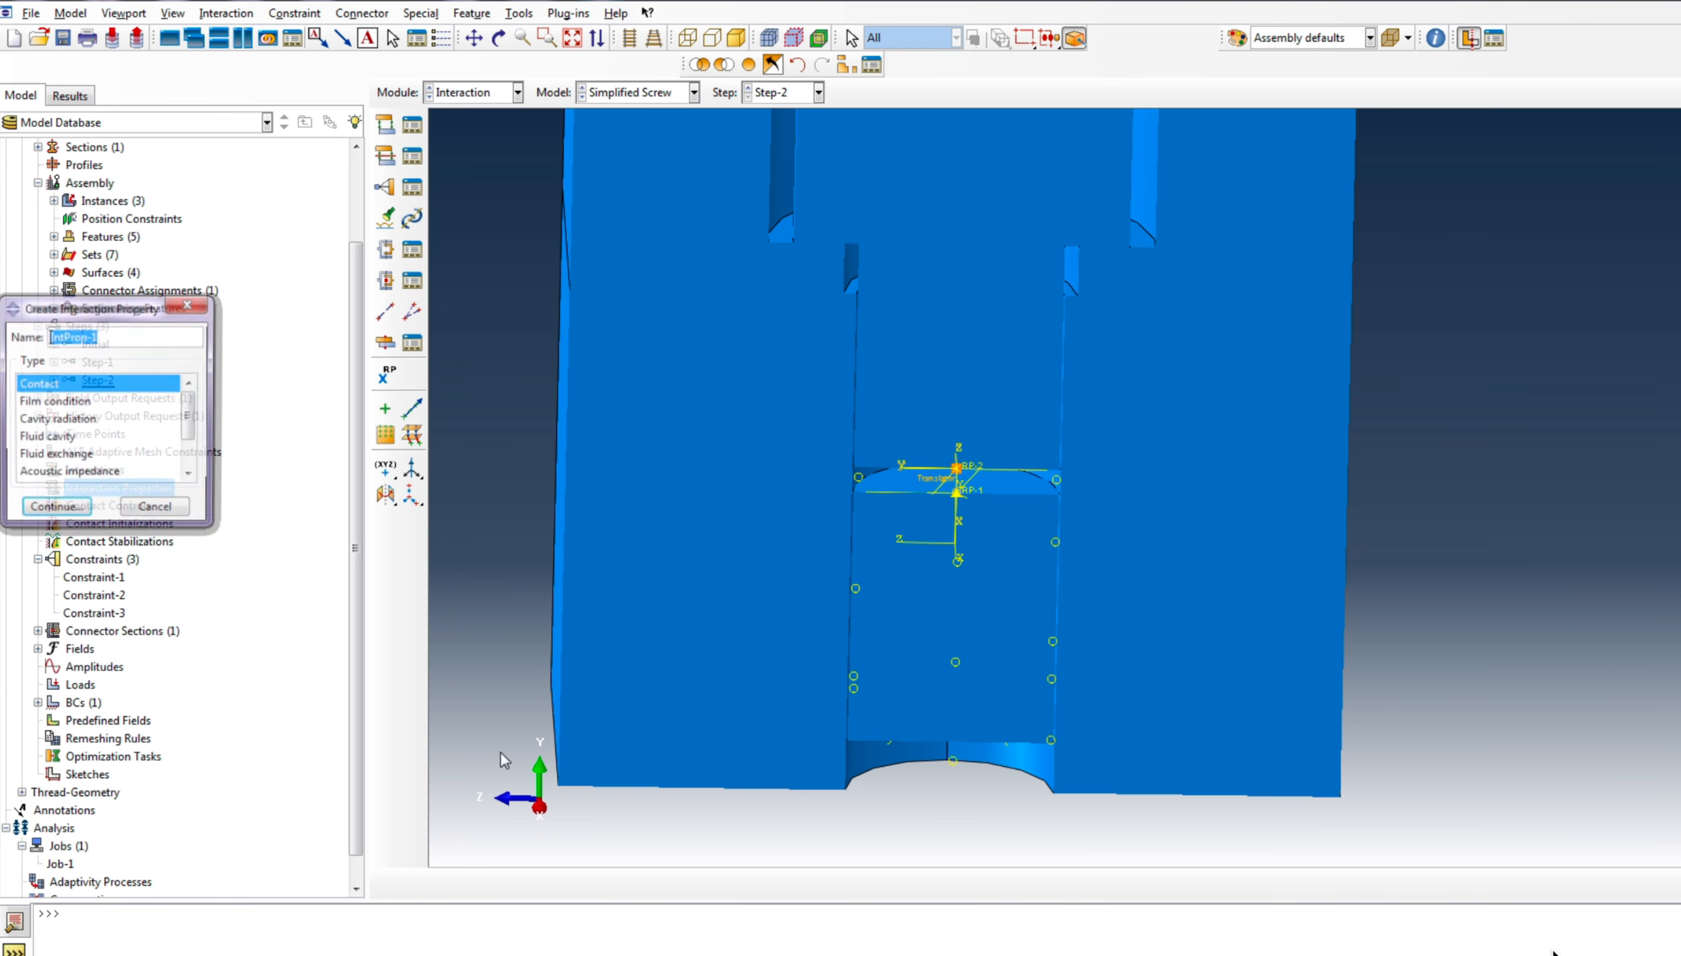
pyautogui.click(56, 509)
# Add tangential behavior to the contact property using the Penalty friction formulation with a friction coefficient of 0.3
pyautogui.click(50, 253)
pyautogui.click(66, 283)
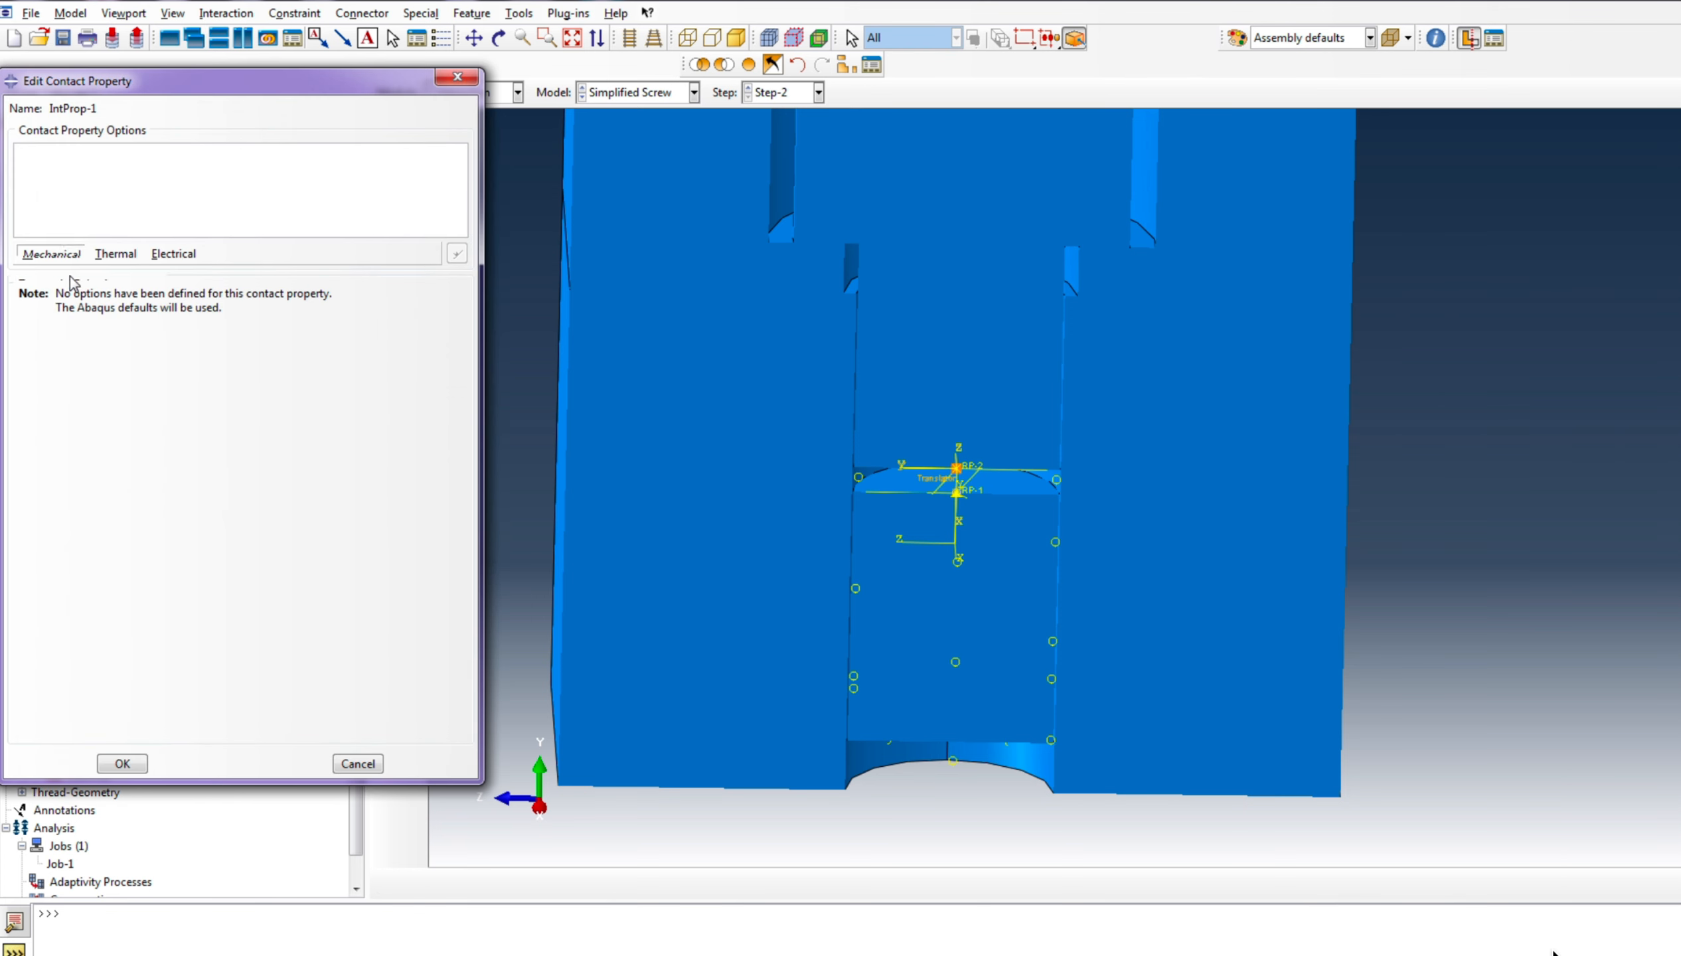
pyautogui.click(235, 322)
pyautogui.click(199, 346)
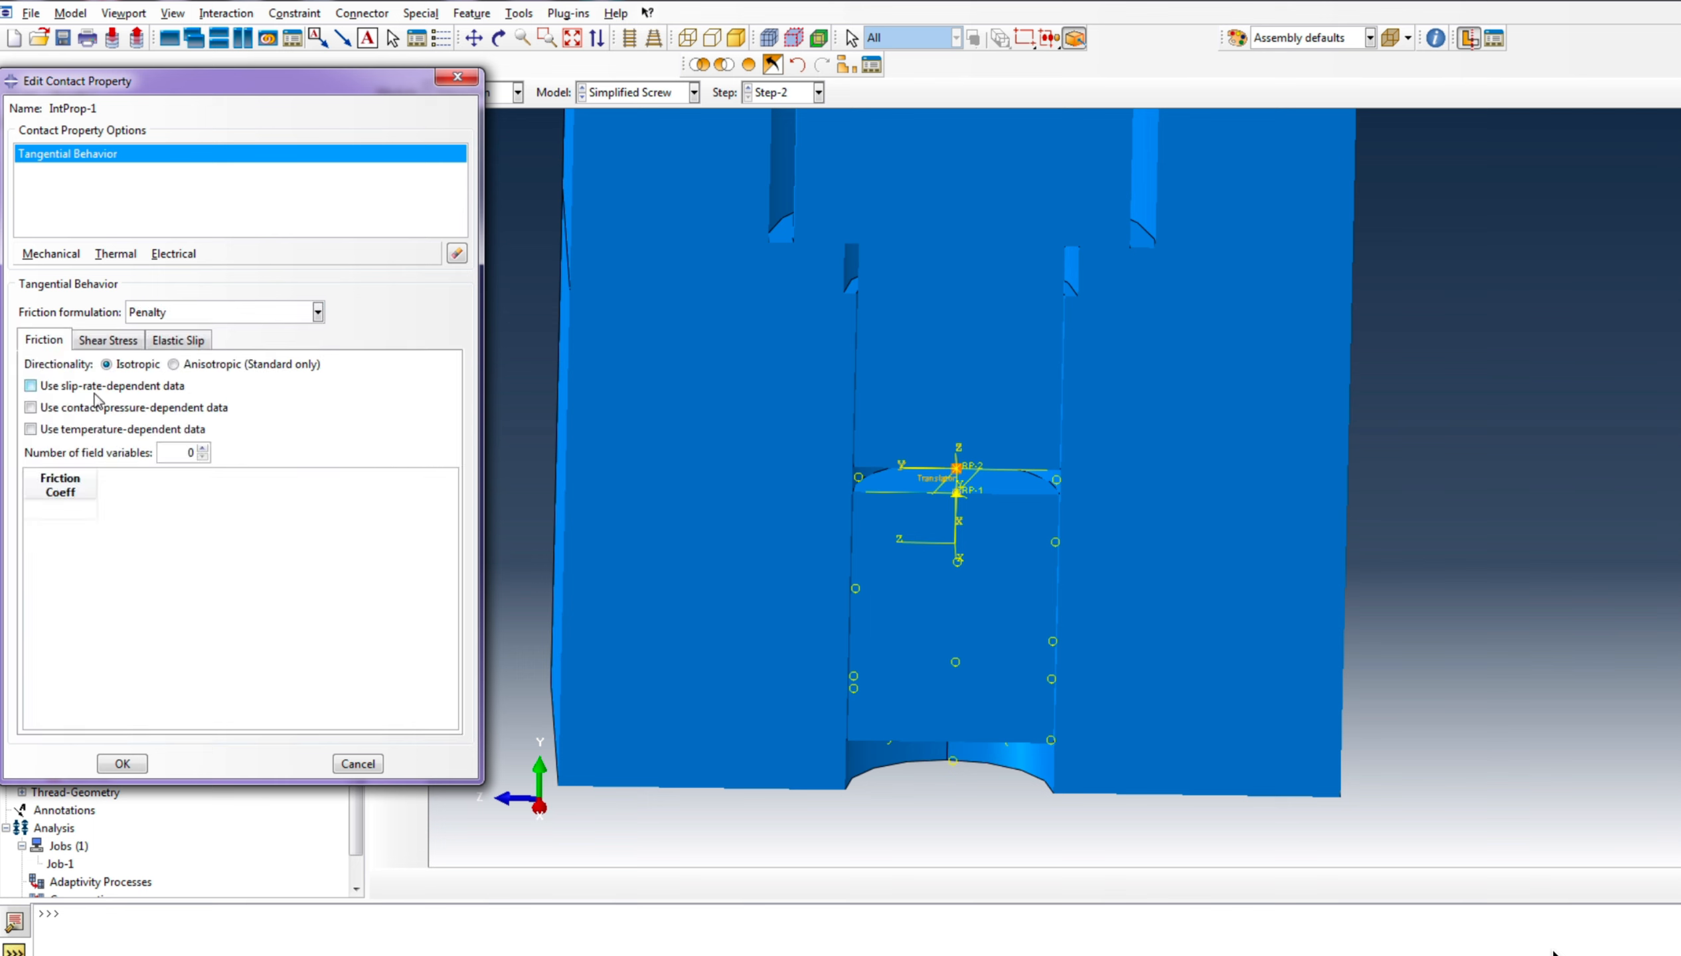
pyautogui.click(59, 512)
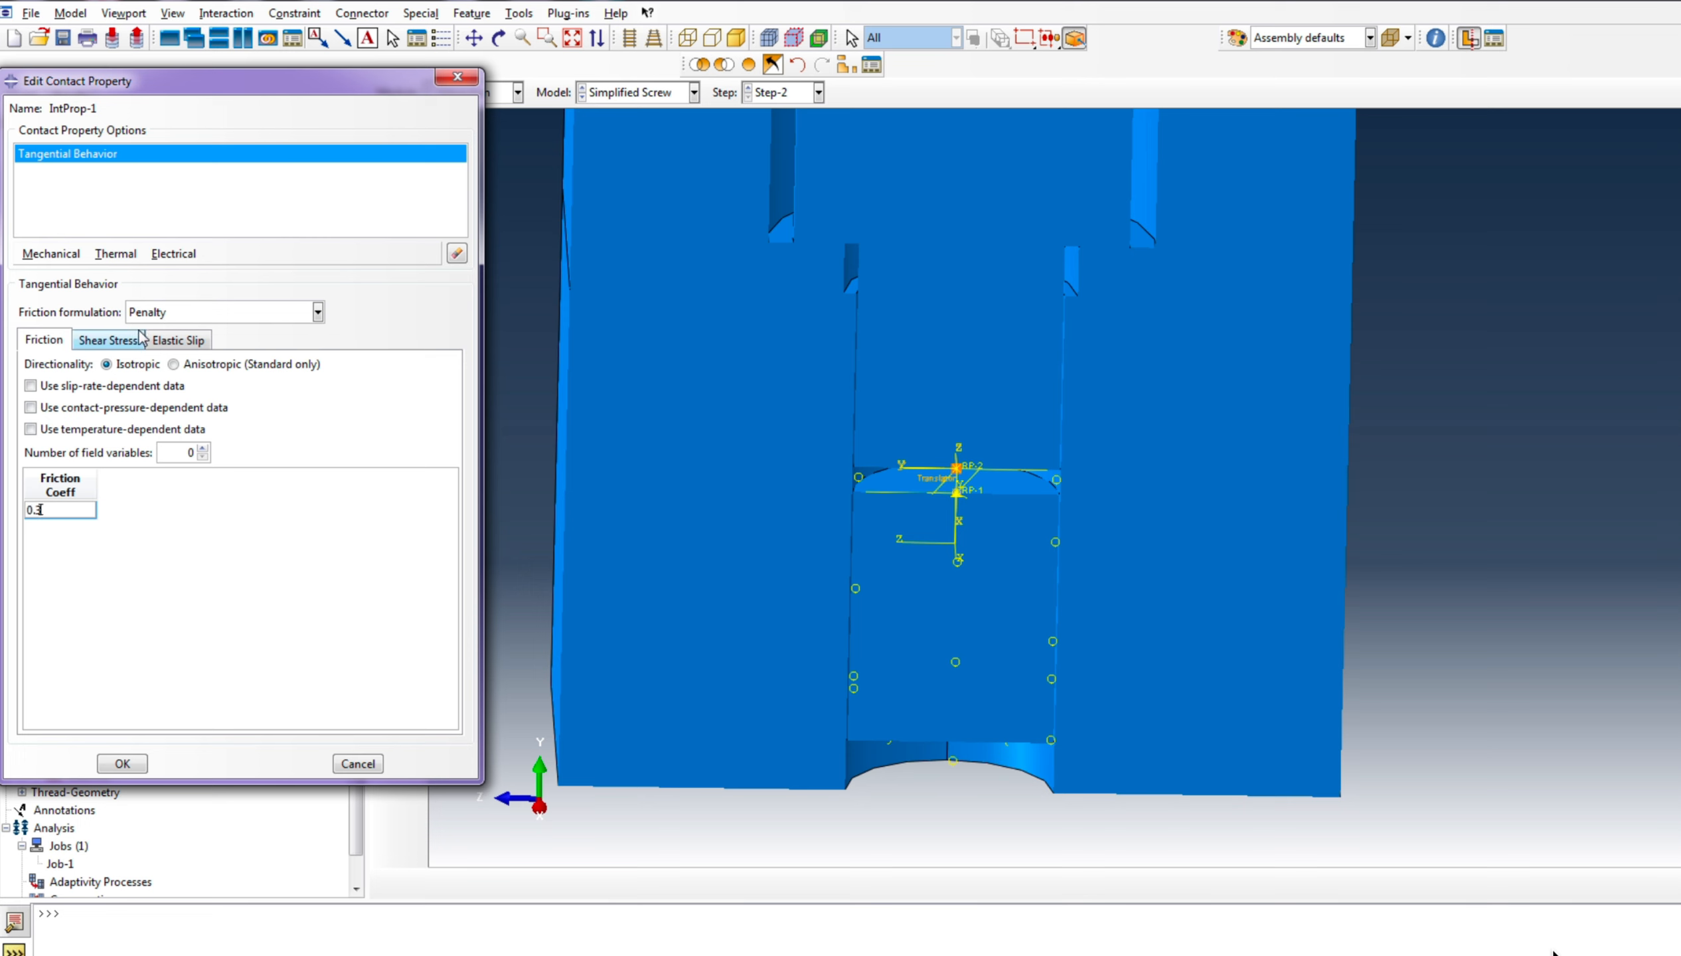
pyautogui.click(182, 312)
pyautogui.click(316, 278)
# Add normal behavior with its default settings to the contact property and save the property
pyautogui.click(41, 255)
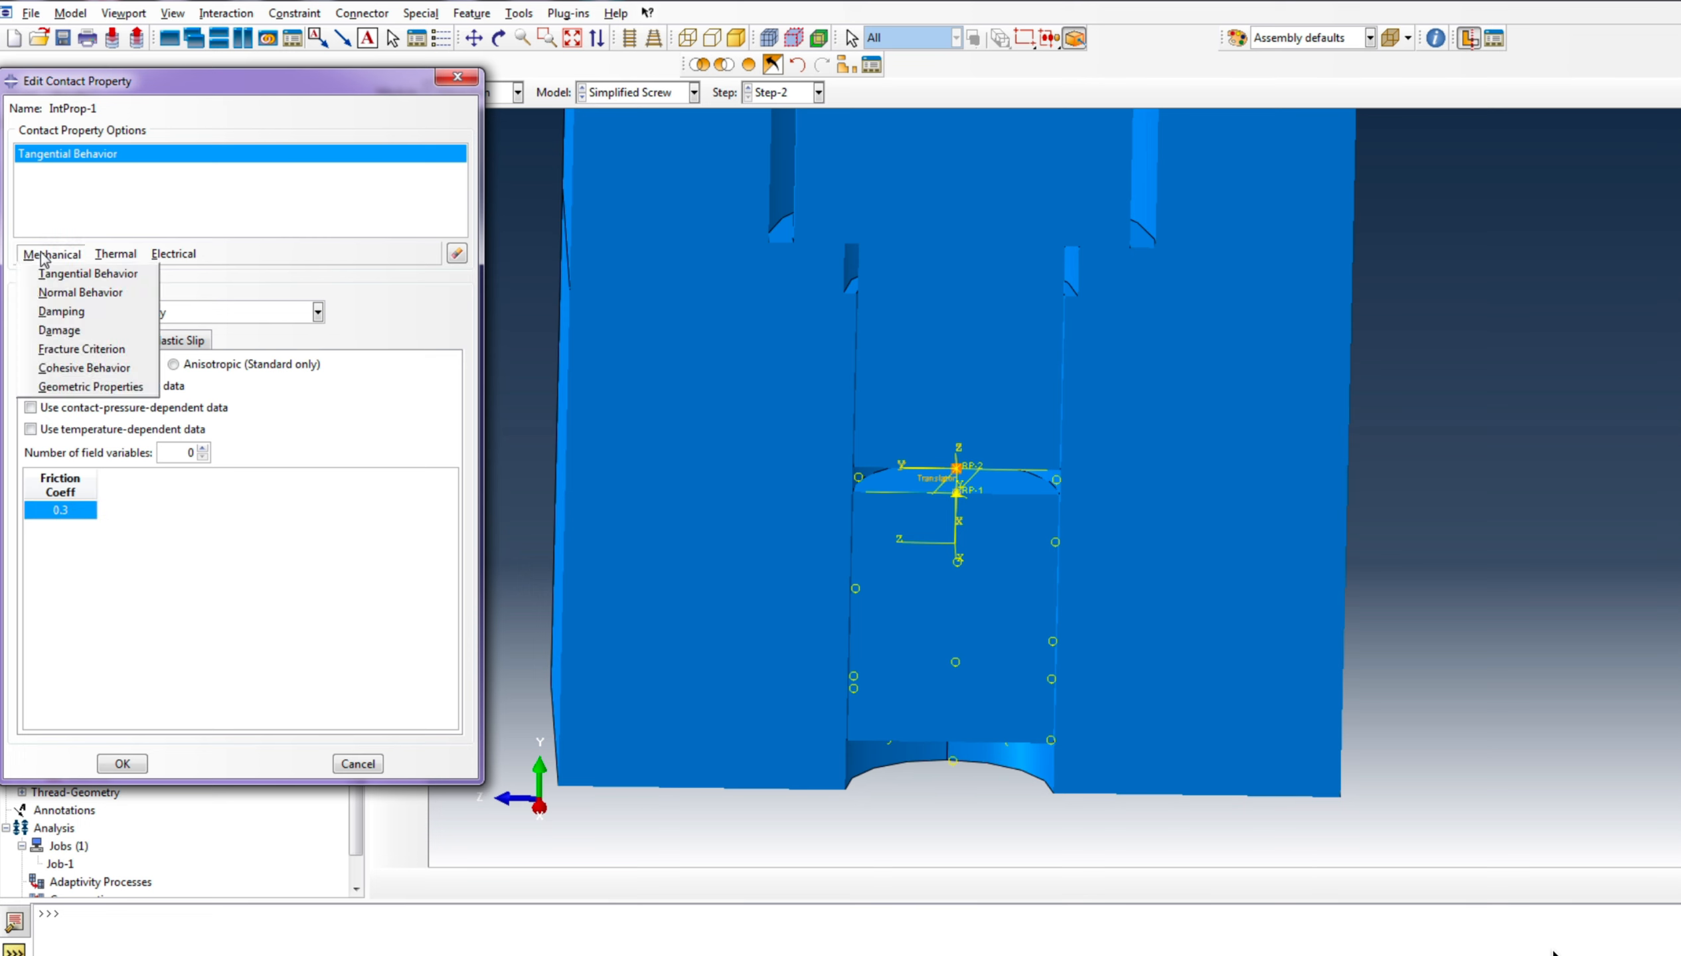
pyautogui.click(56, 299)
pyautogui.click(123, 765)
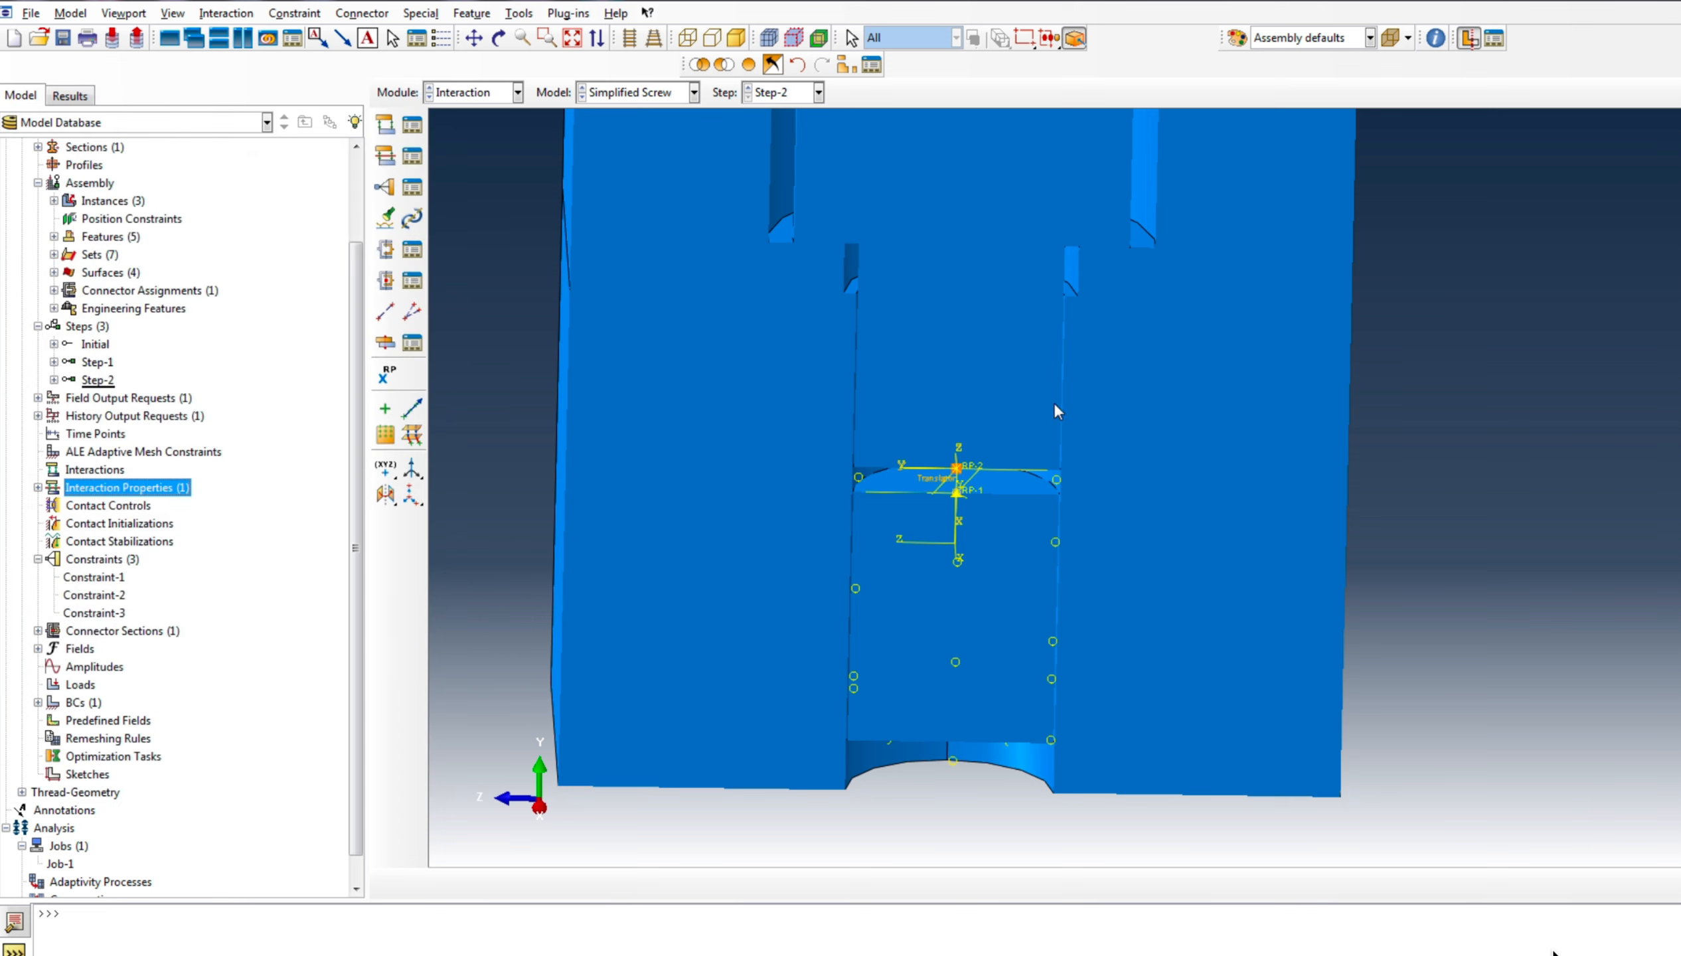
pyautogui.scroll(-3, 889, 615)
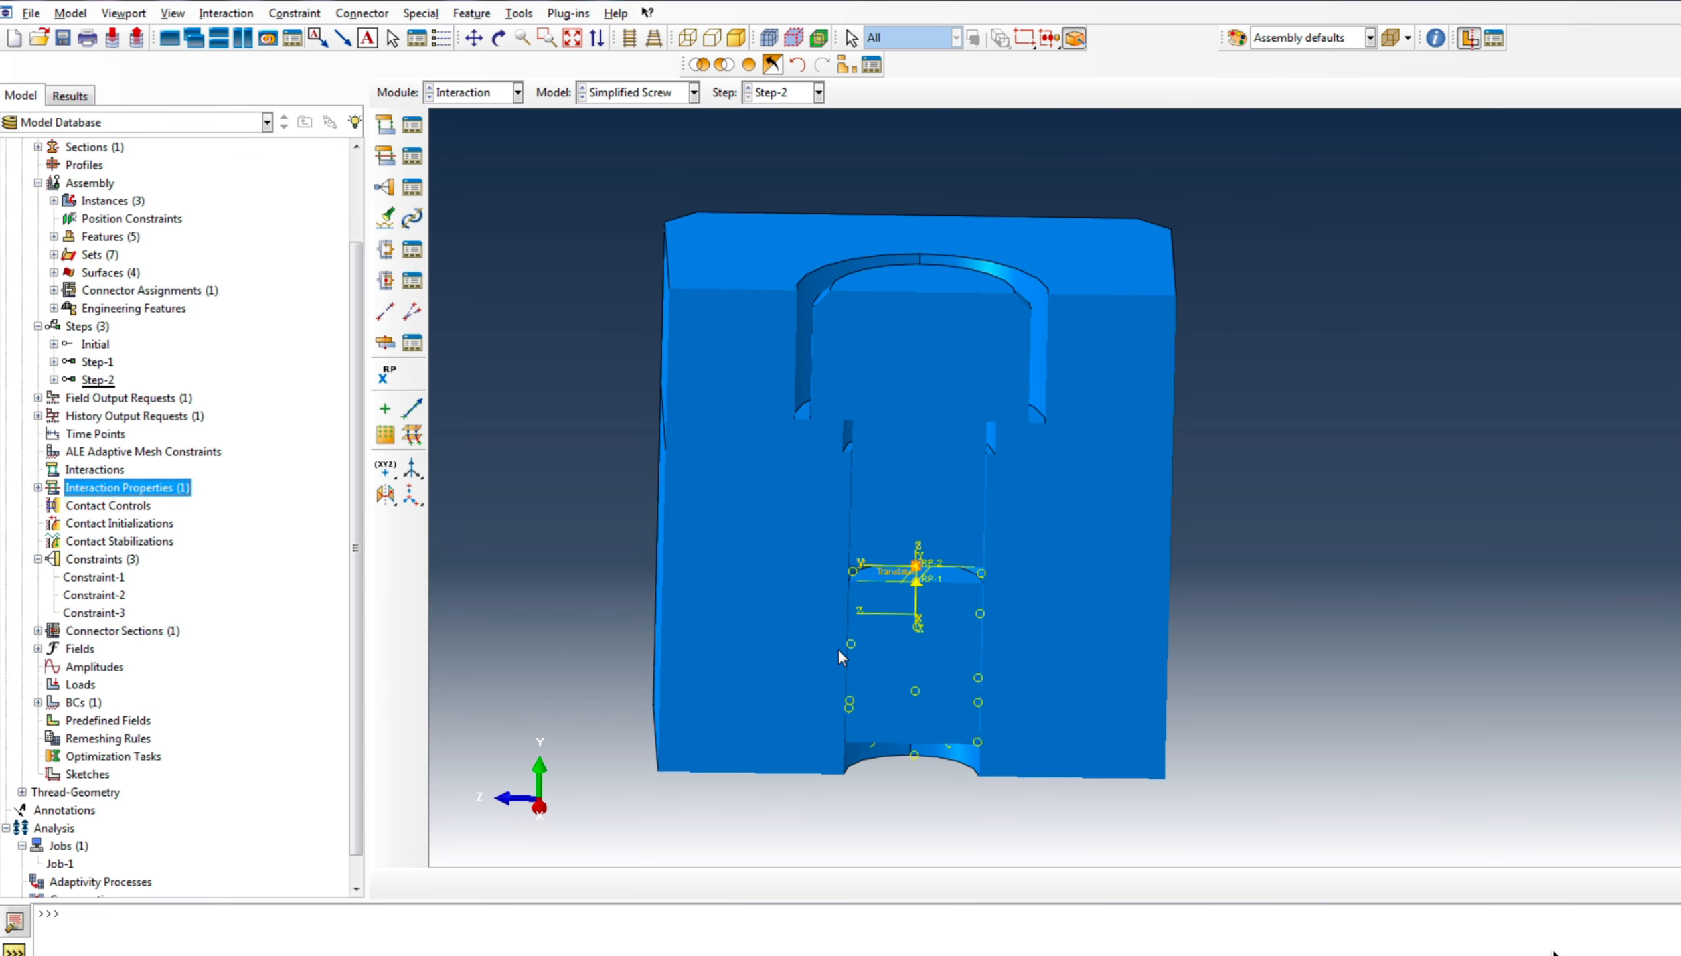
pyautogui.click(99, 469)
pyautogui.rightClick(99, 469)
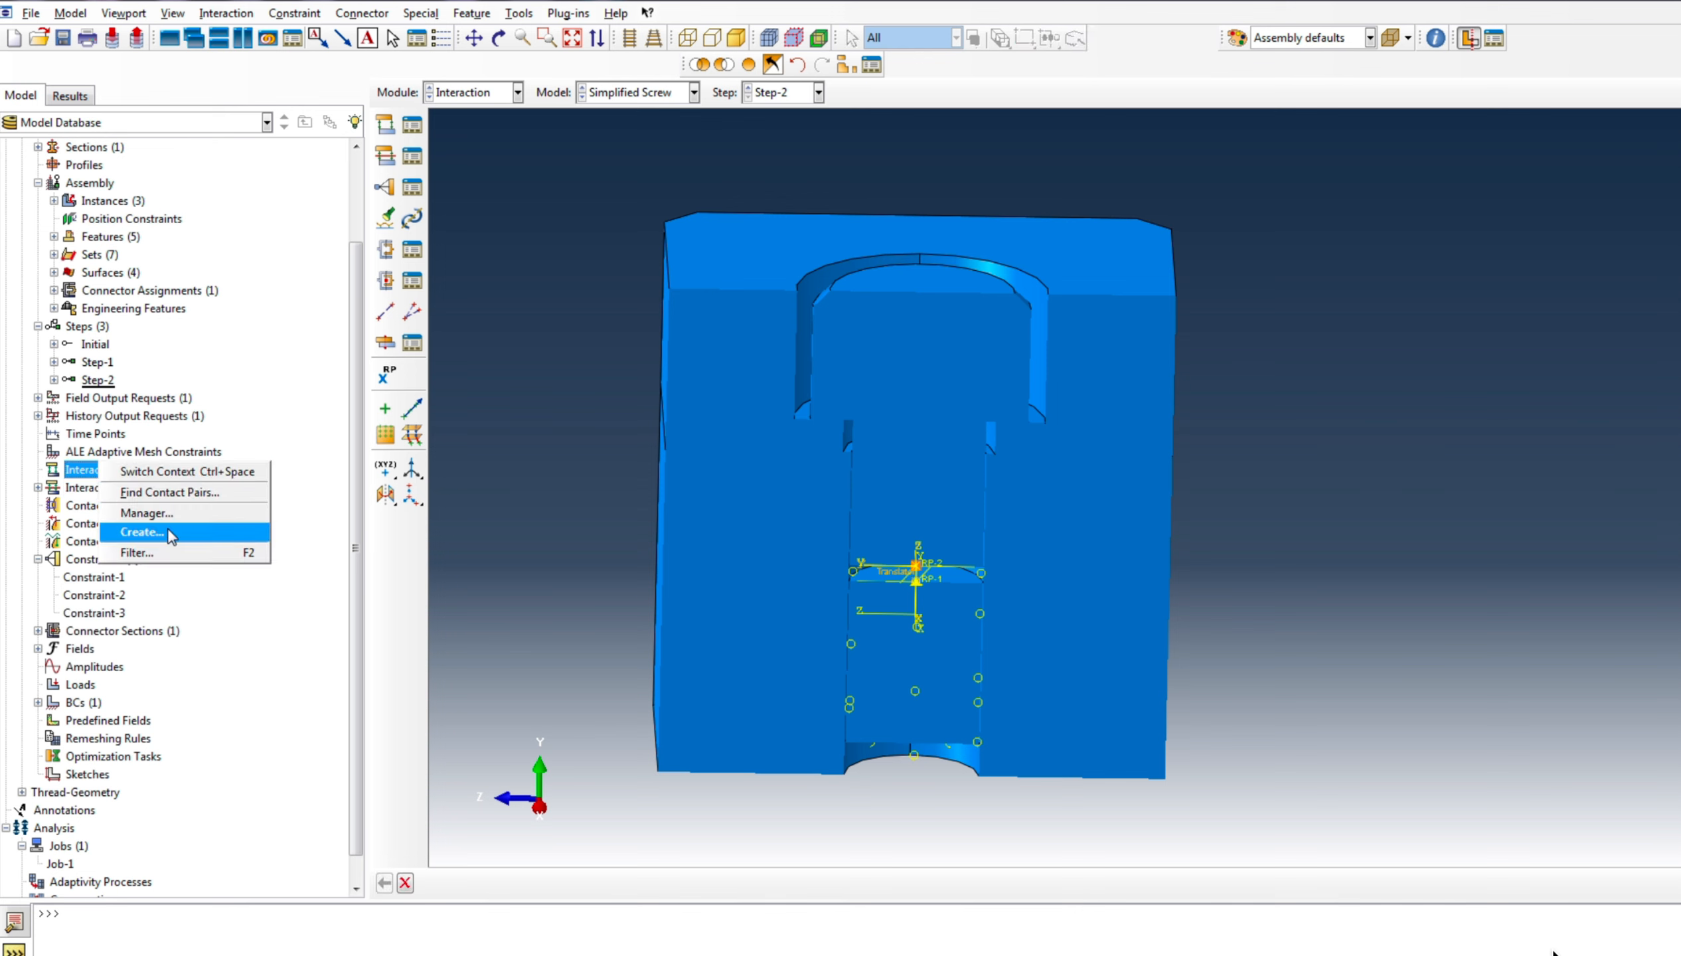
pyautogui.click(143, 532)
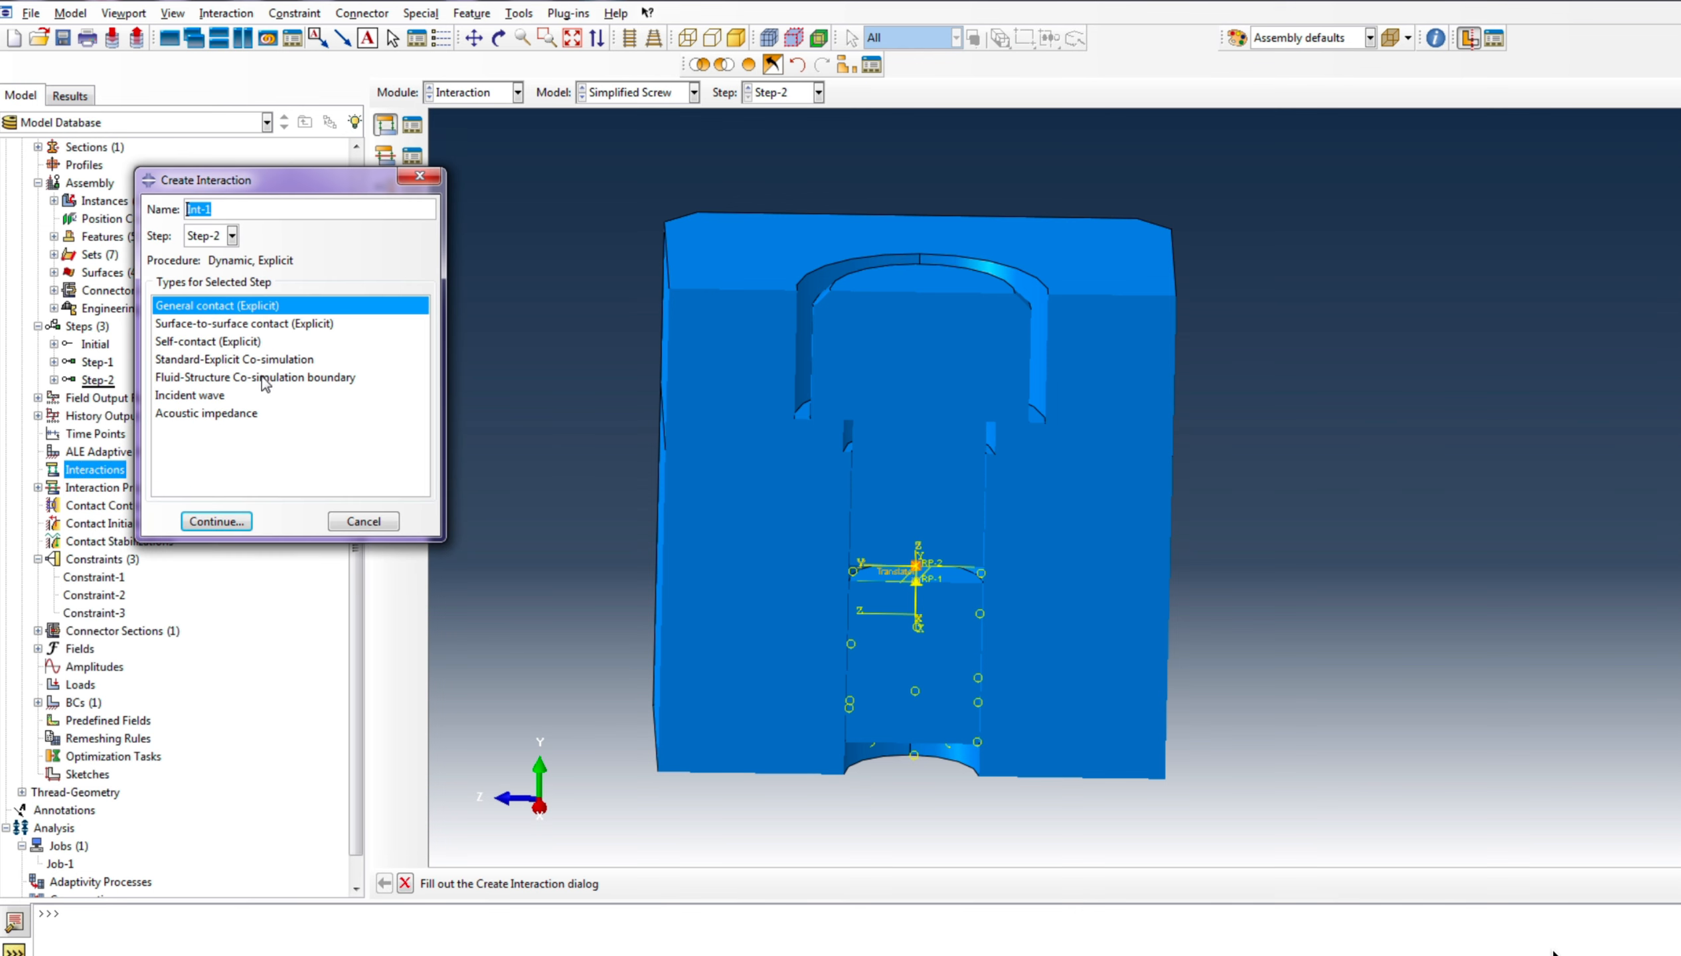
pyautogui.click(217, 521)
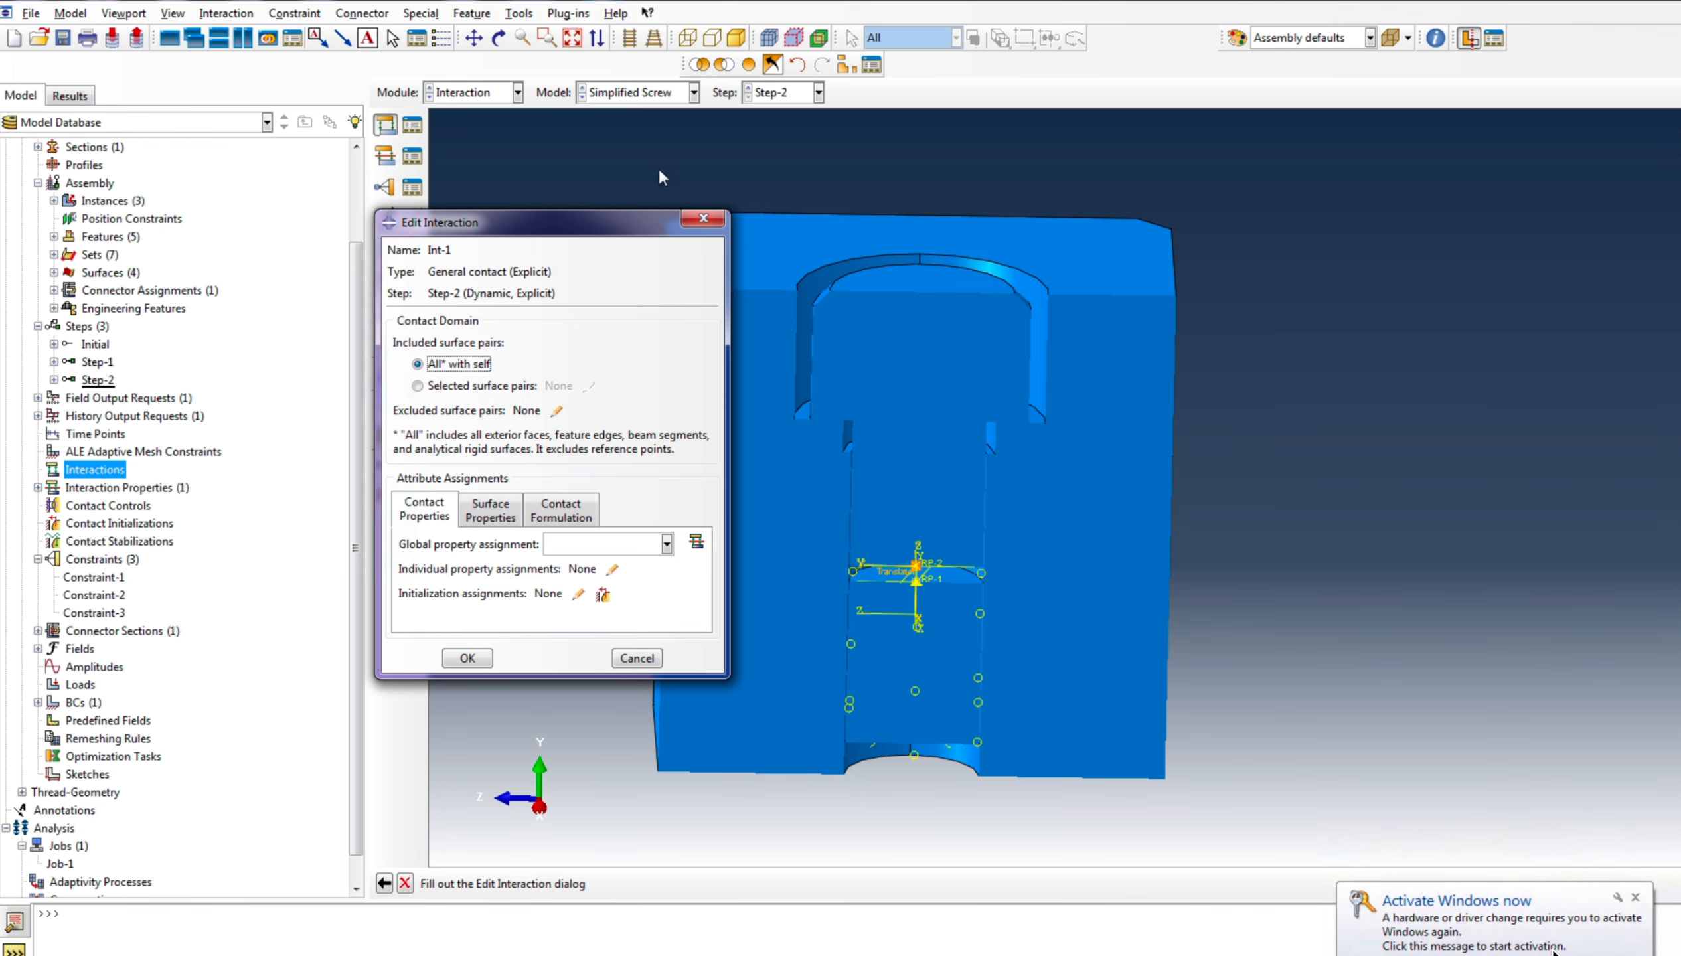
pyautogui.click(703, 218)
pyautogui.click(574, 476)
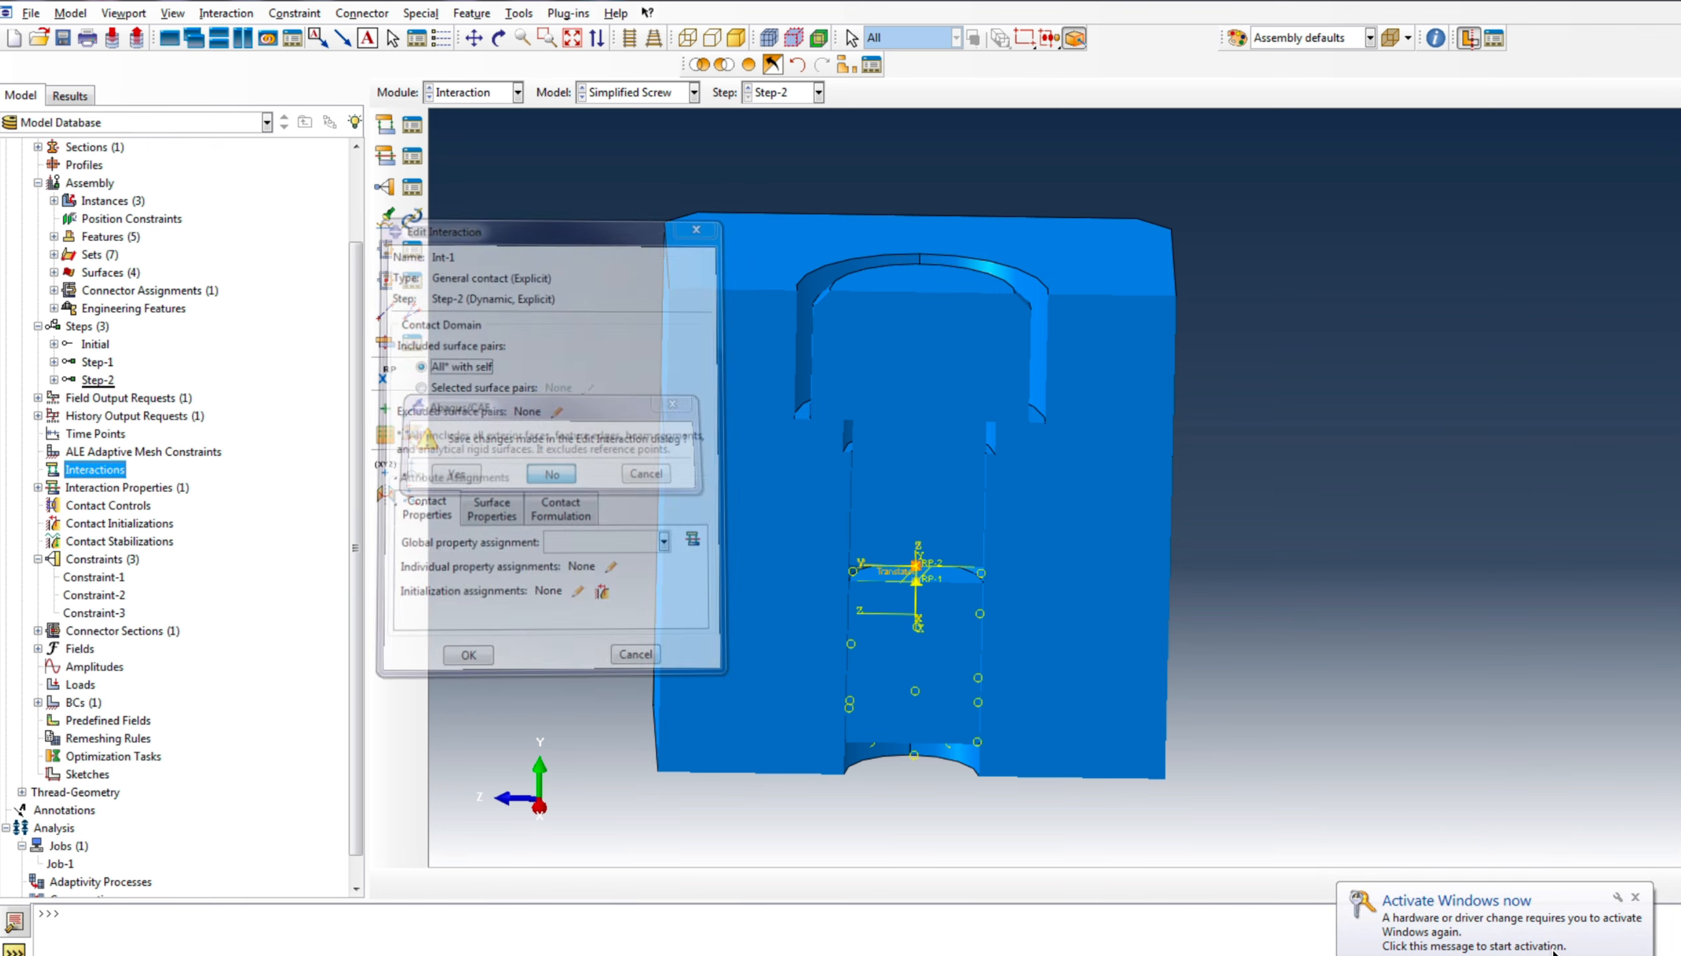
# Dismiss the Windows activation notice and close the Windows Activation window without activating
pyautogui.click(1635, 898)
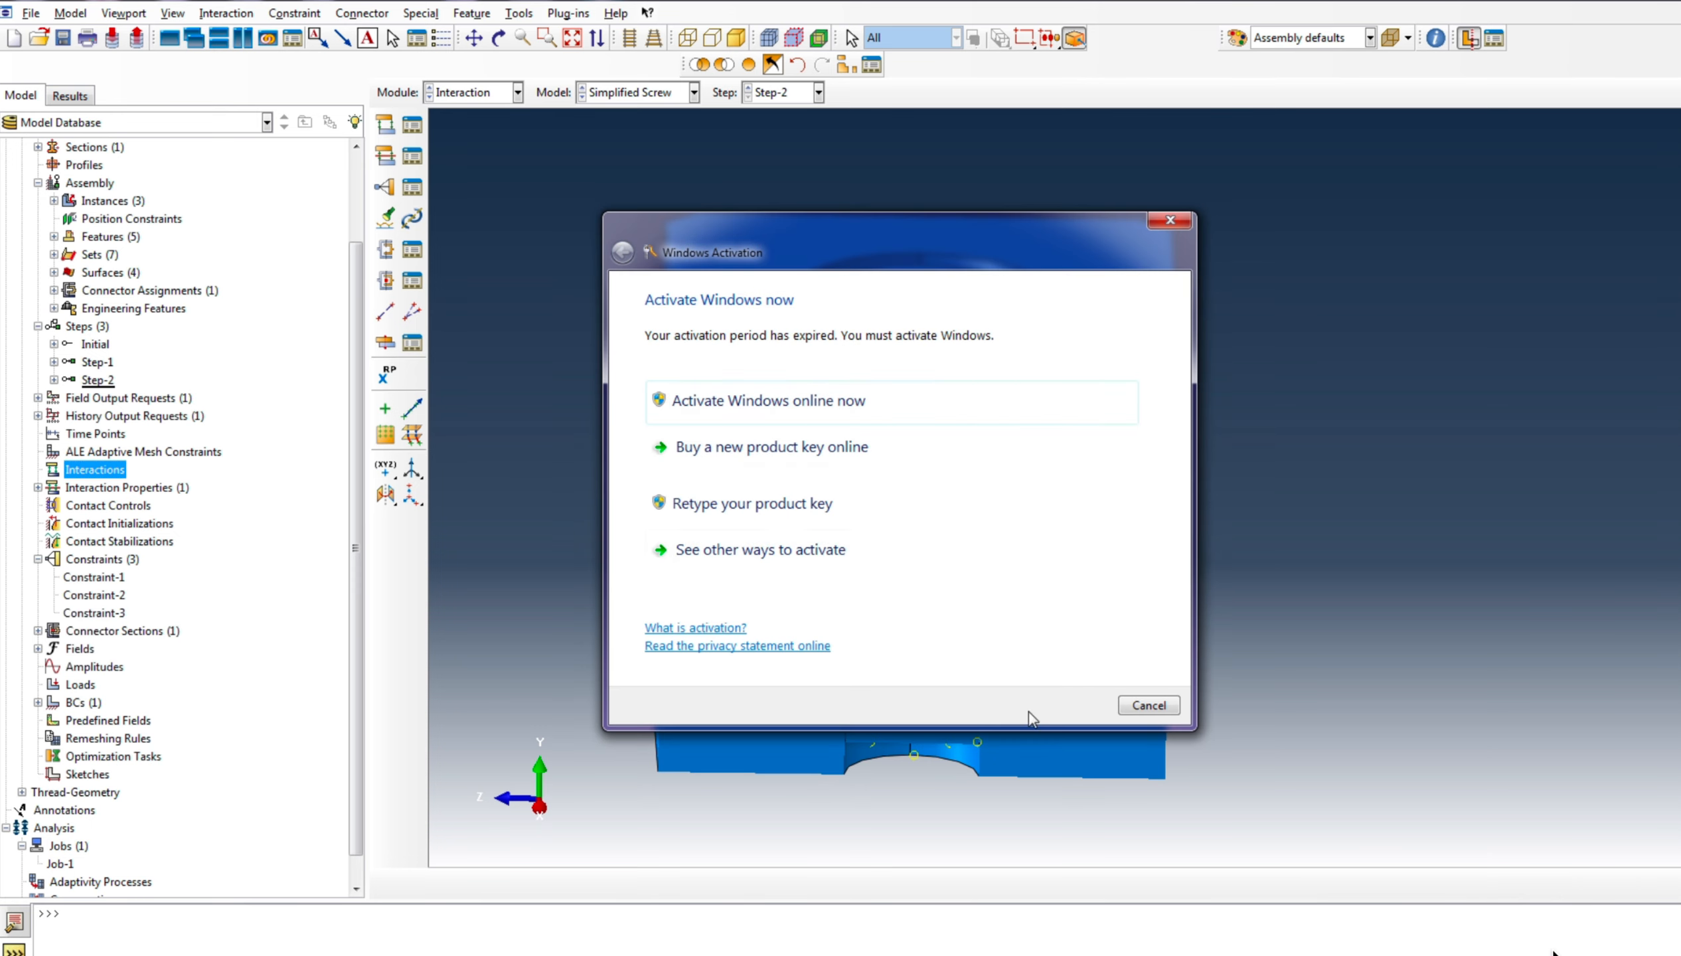
pyautogui.click(1170, 220)
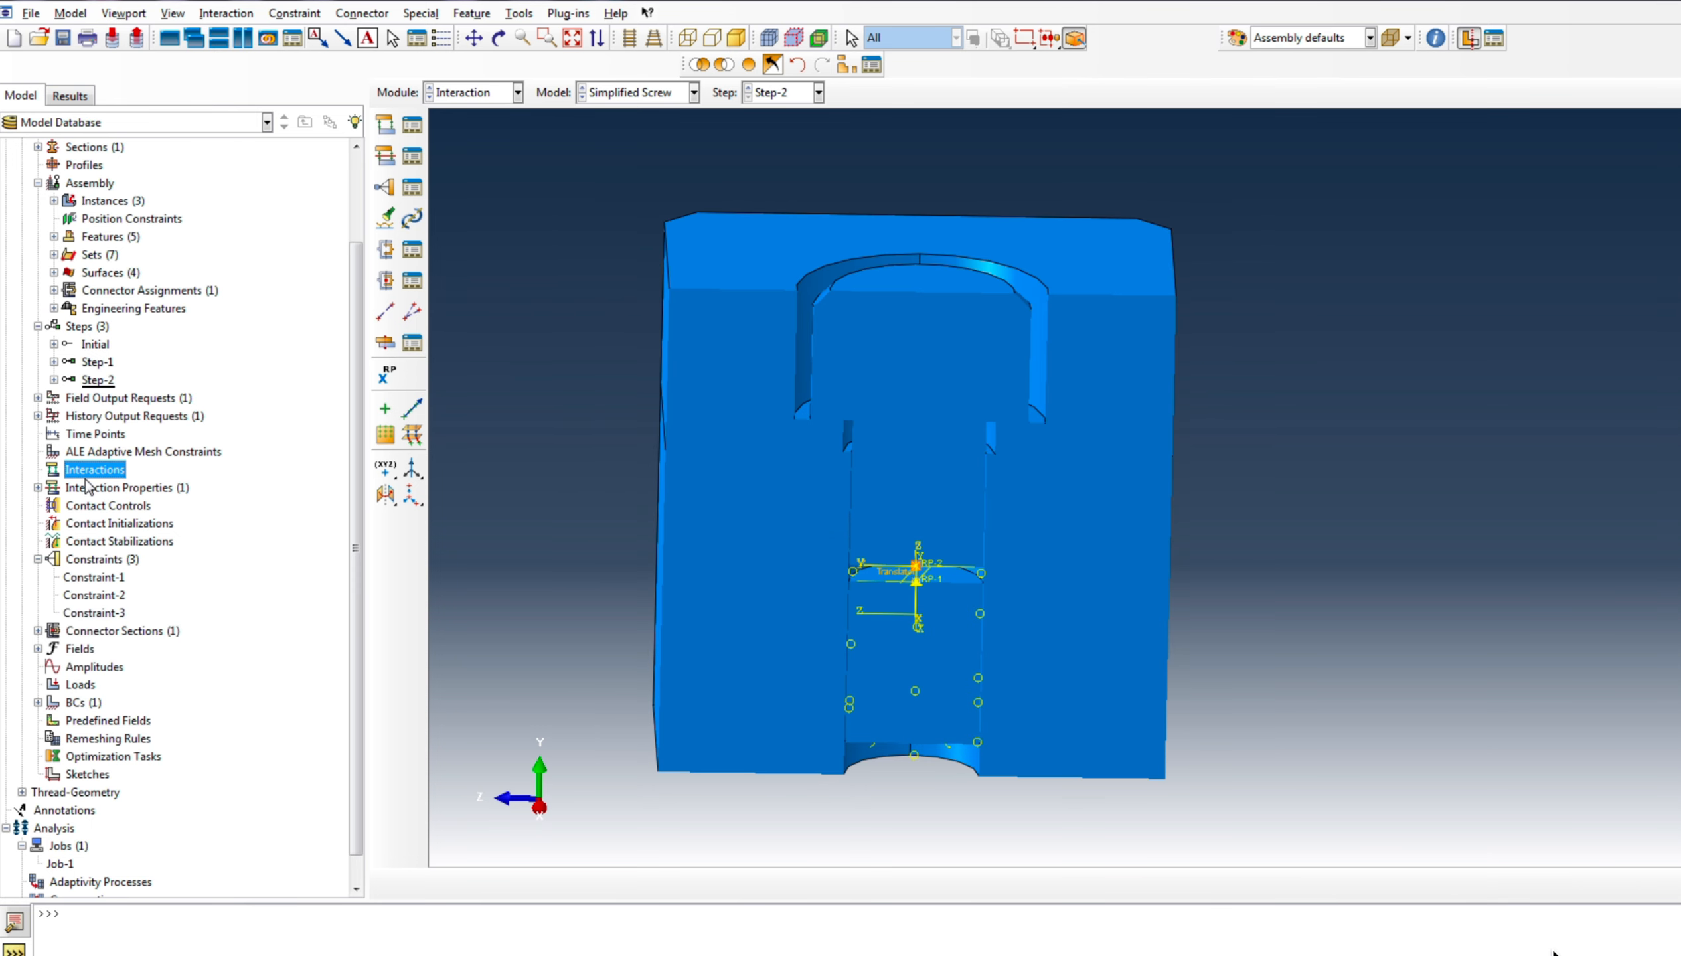
pyautogui.rightClick(97, 471)
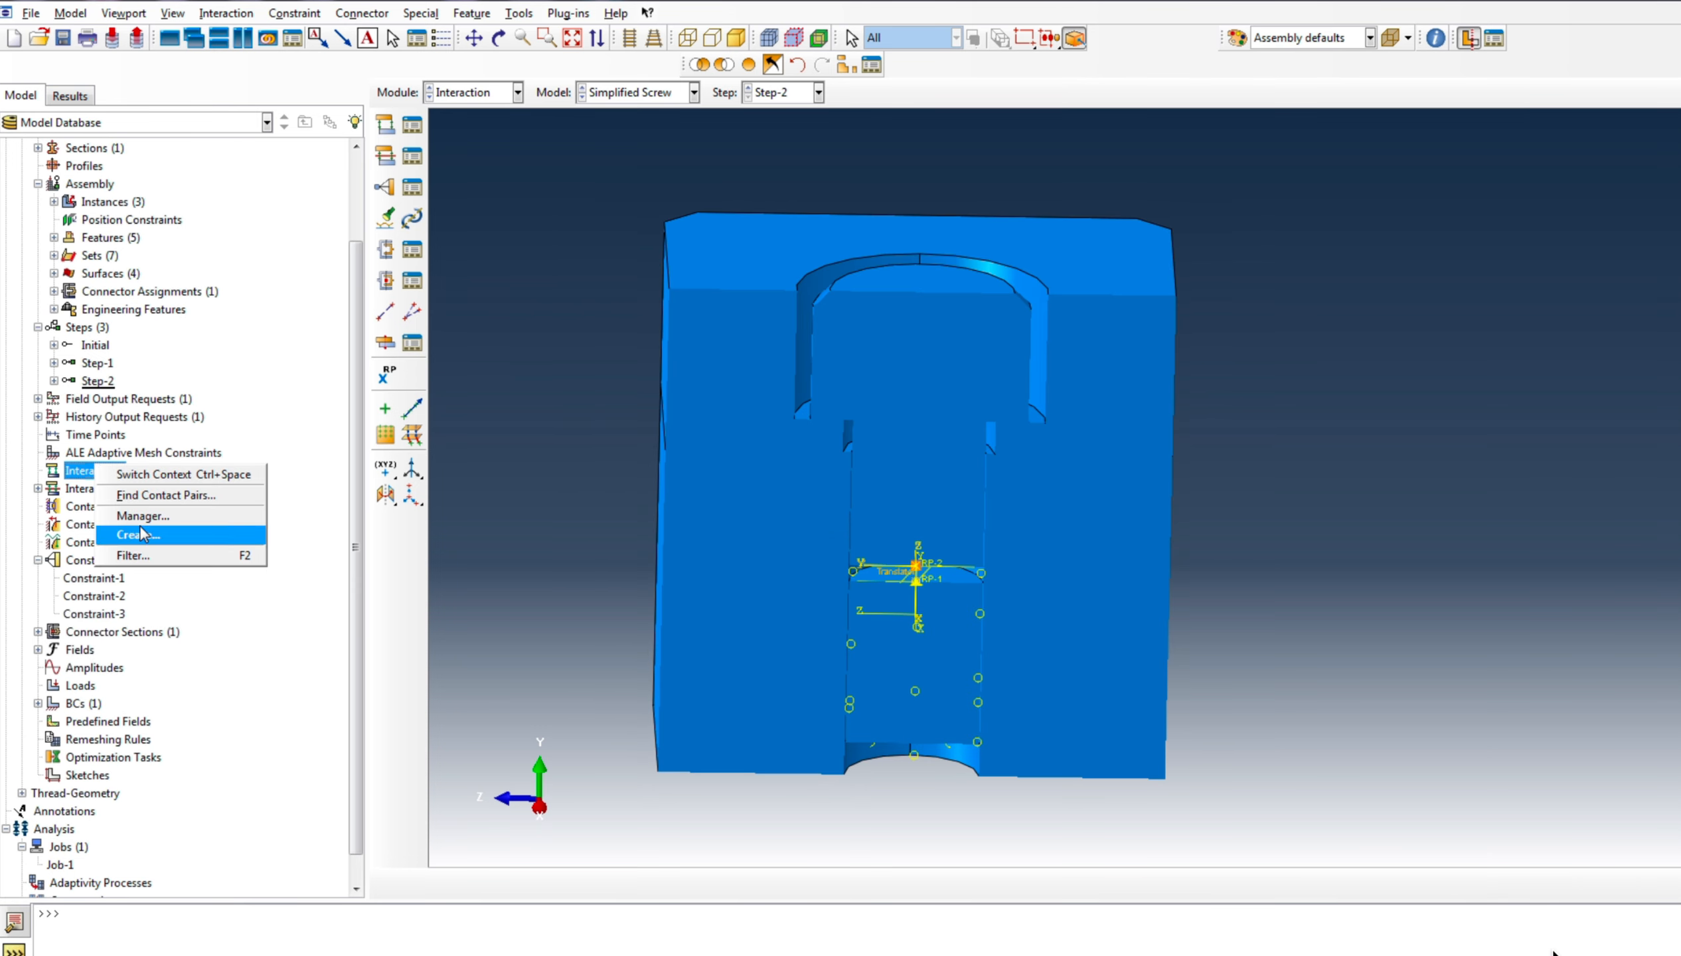
pyautogui.click(144, 535)
pyautogui.click(222, 520)
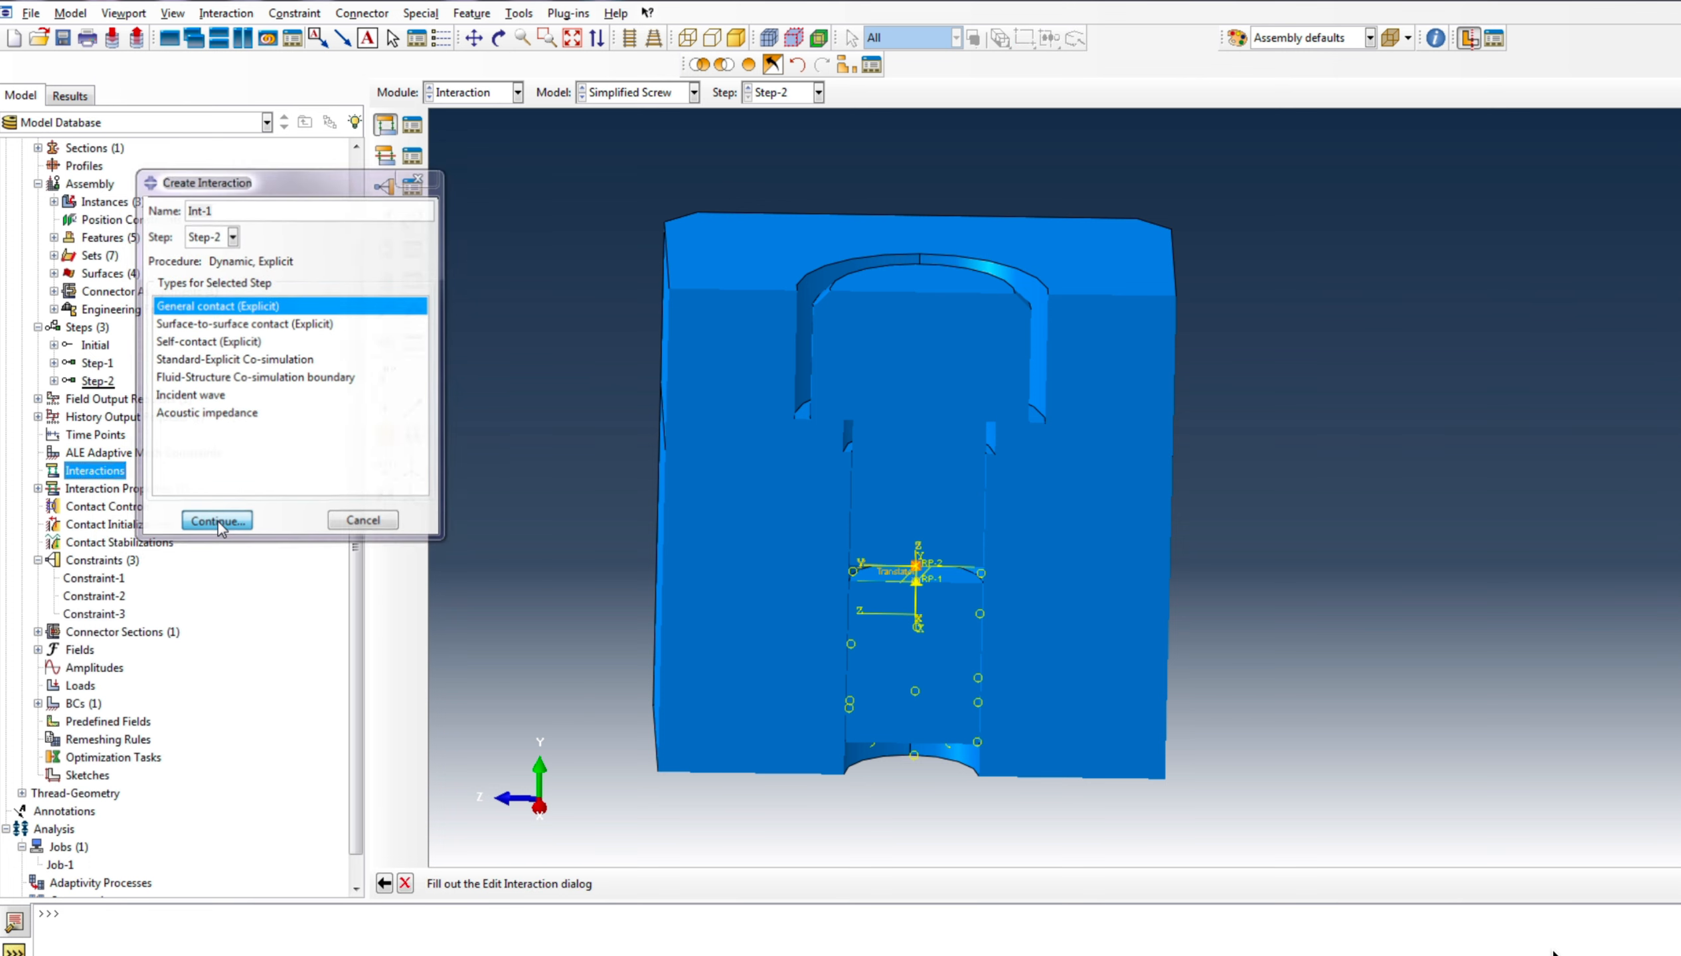
pyautogui.click(637, 657)
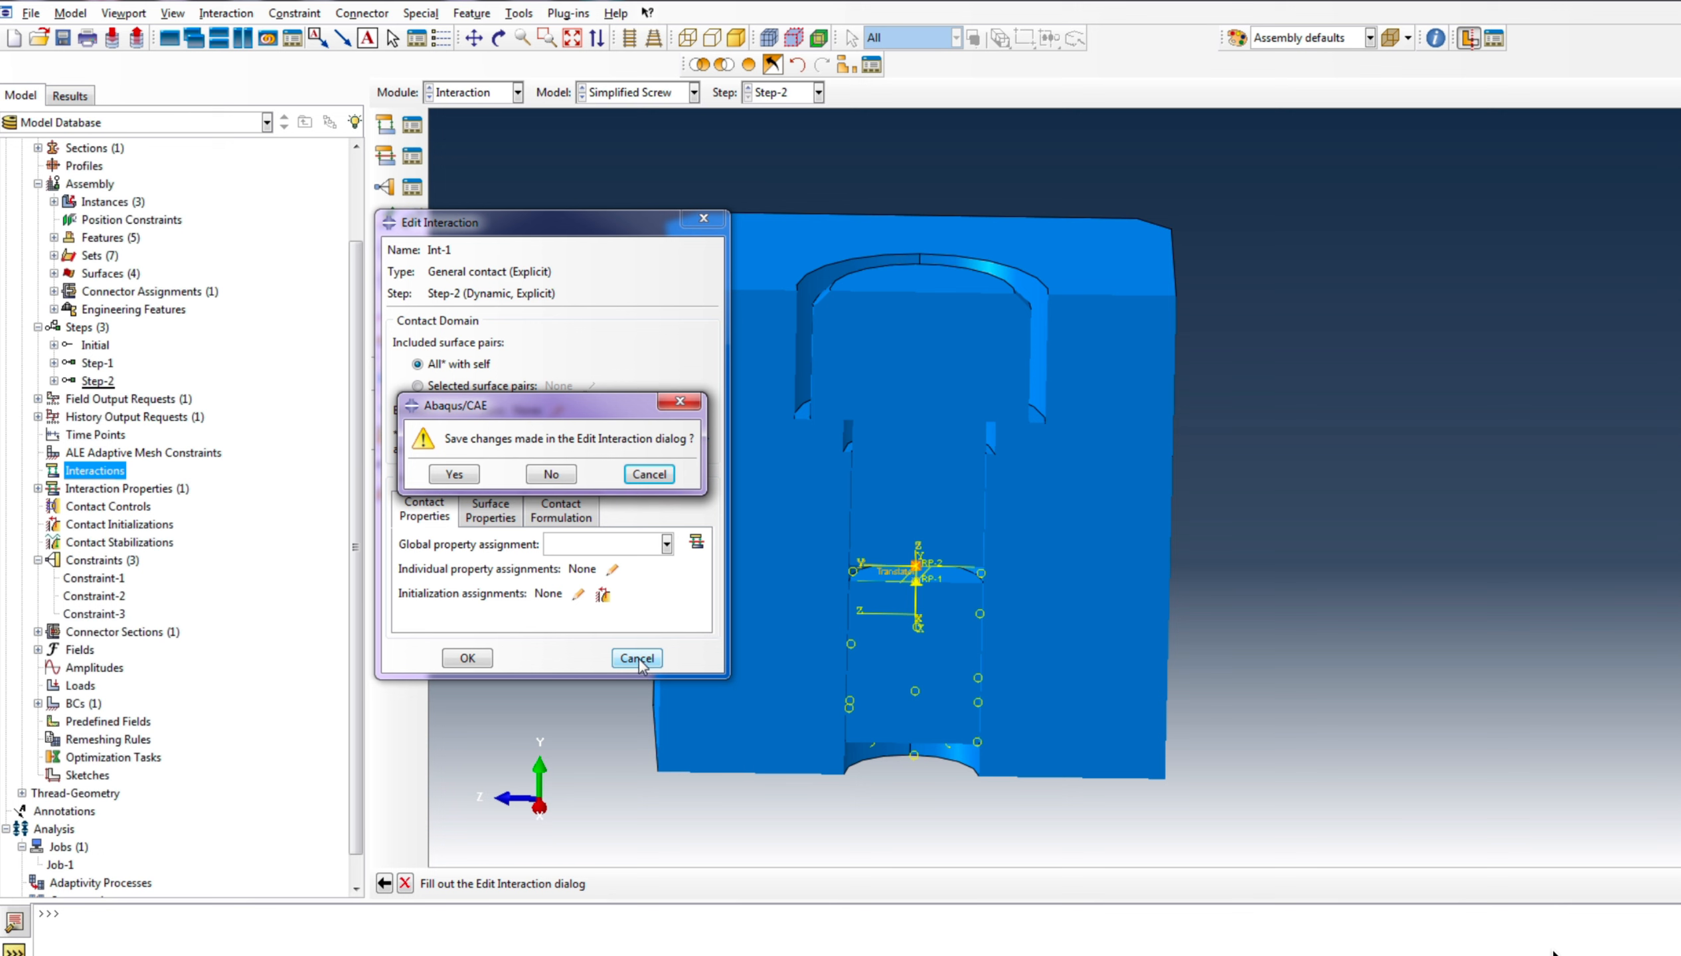
pyautogui.click(553, 477)
# Create a General contact (Explicit) interaction in Step-1 for all surfaces with self, assigning IntProp-1 as the global contact property
pyautogui.rightClick(93, 475)
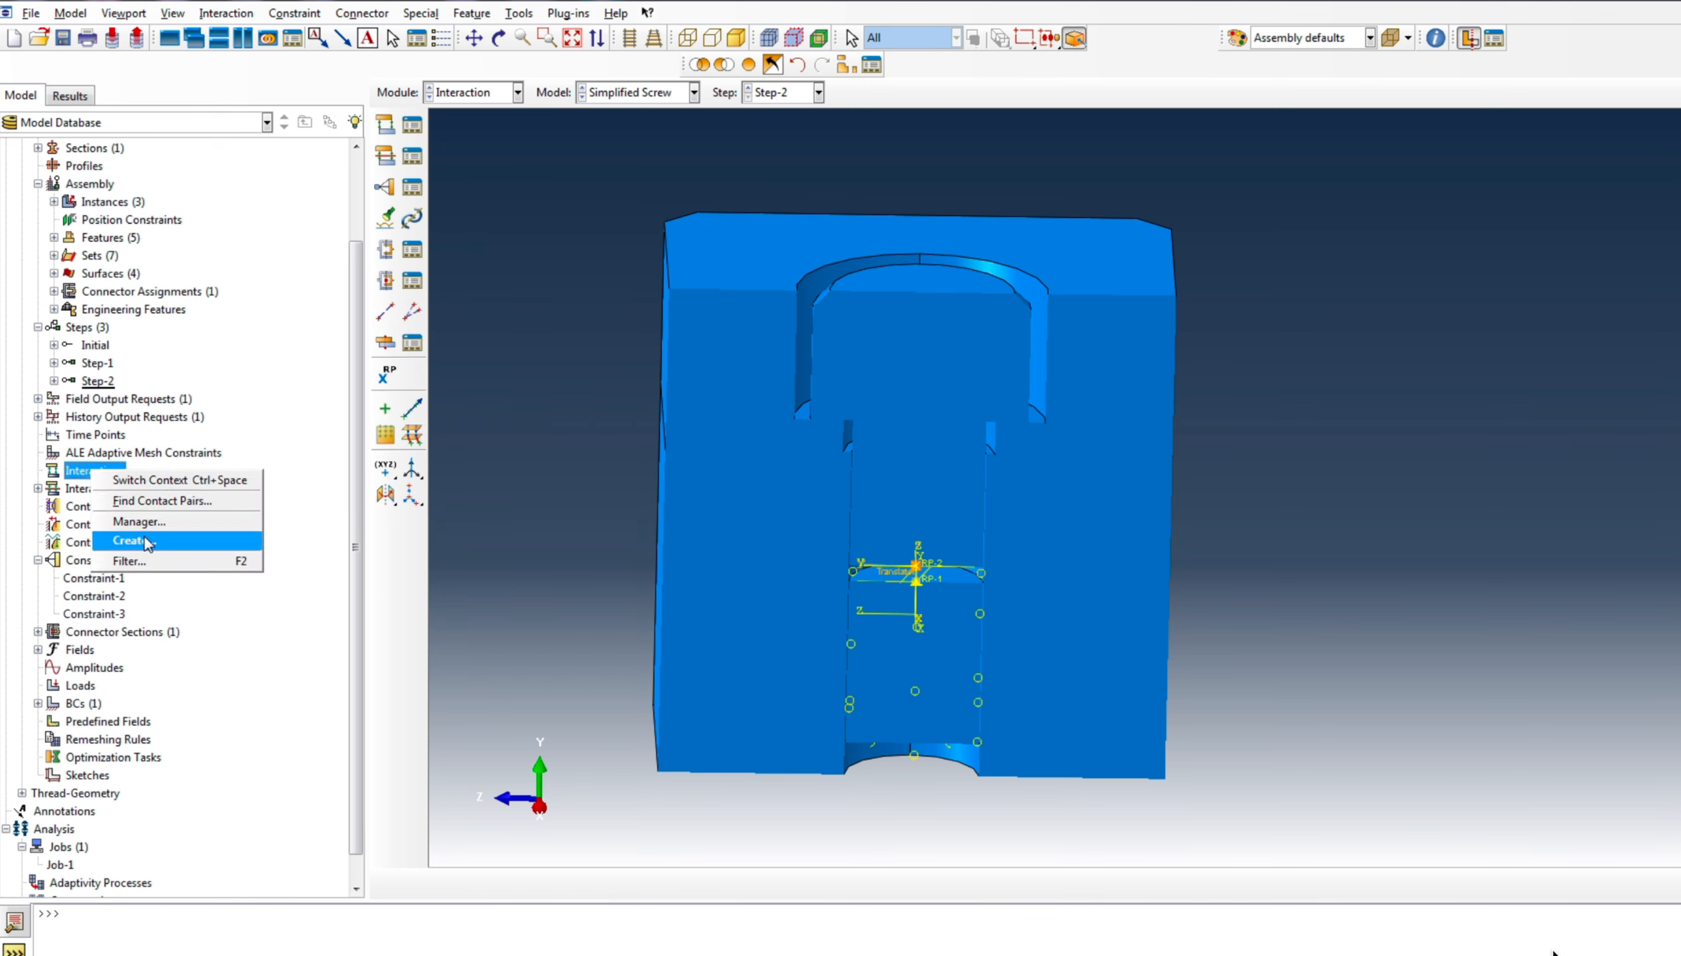
pyautogui.click(142, 538)
pyautogui.click(232, 235)
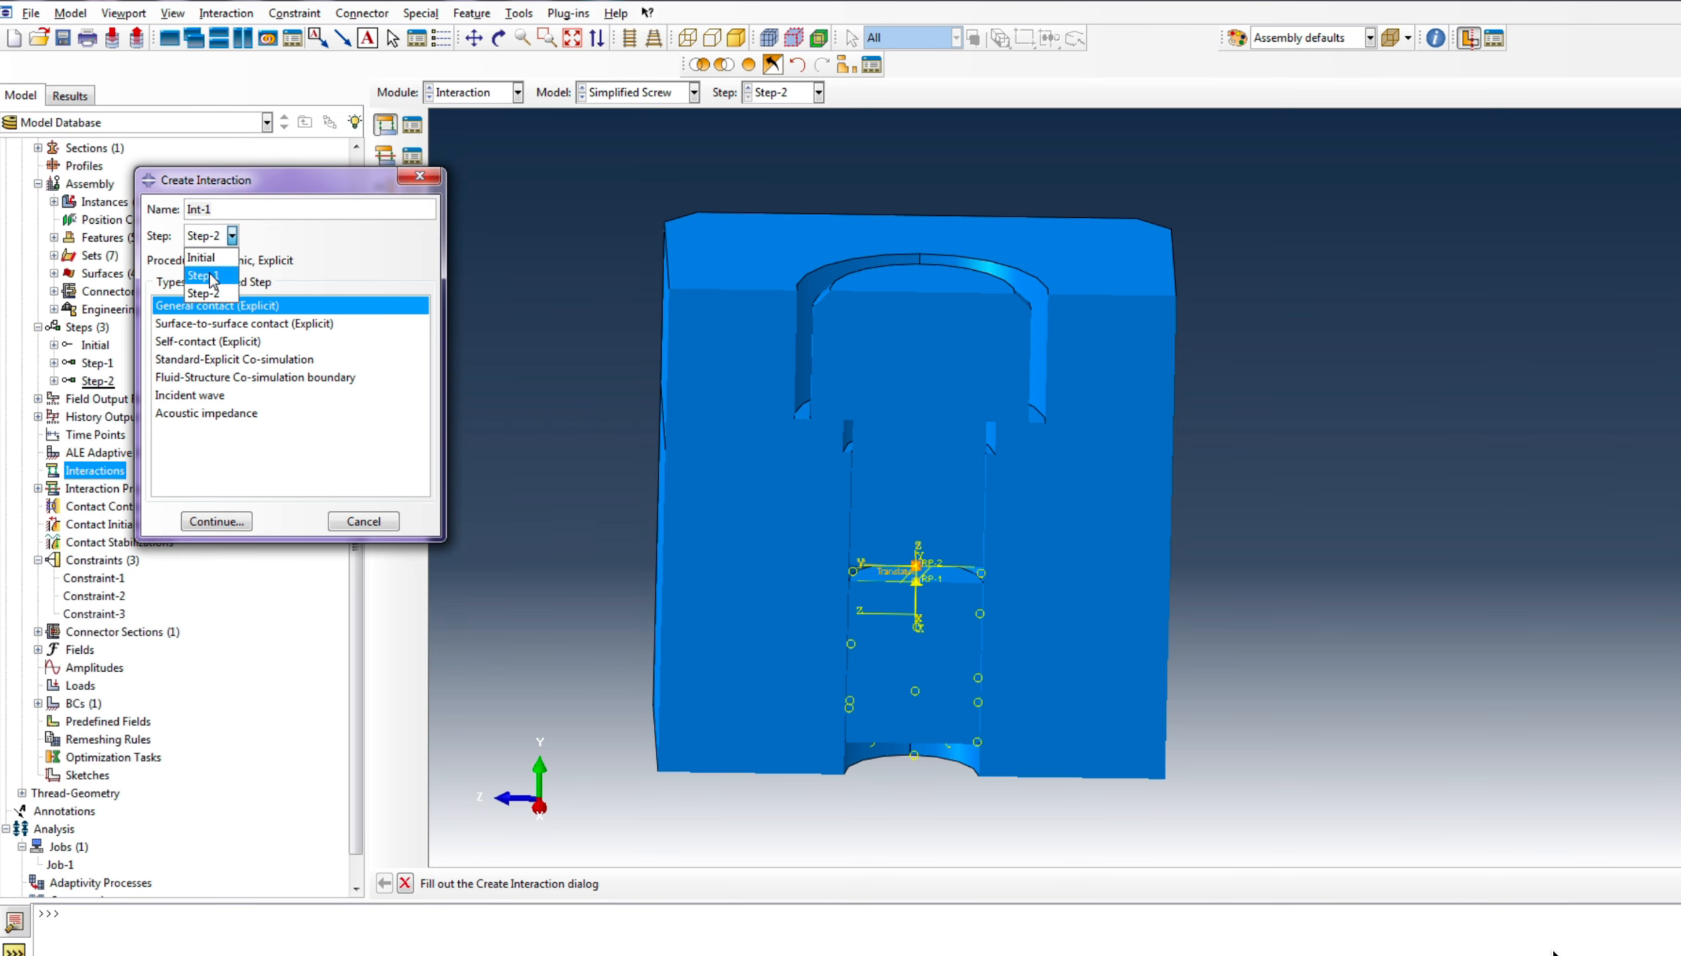
pyautogui.click(211, 275)
pyautogui.click(217, 521)
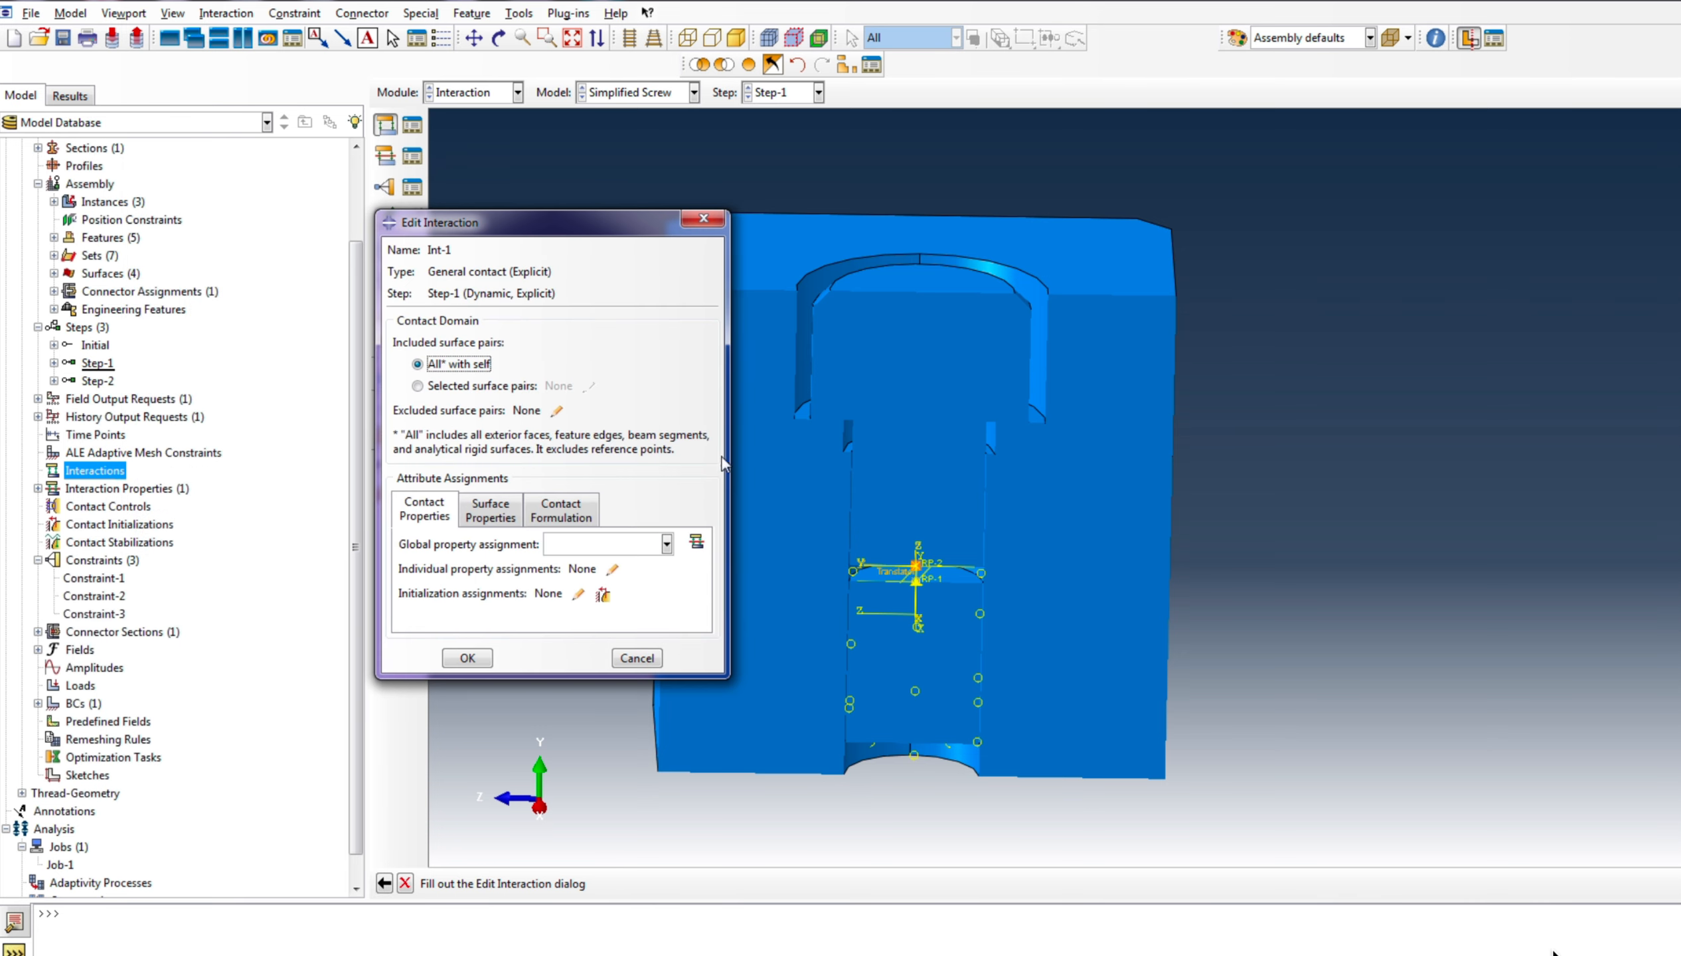
pyautogui.click(617, 545)
pyautogui.click(594, 568)
pyautogui.click(467, 658)
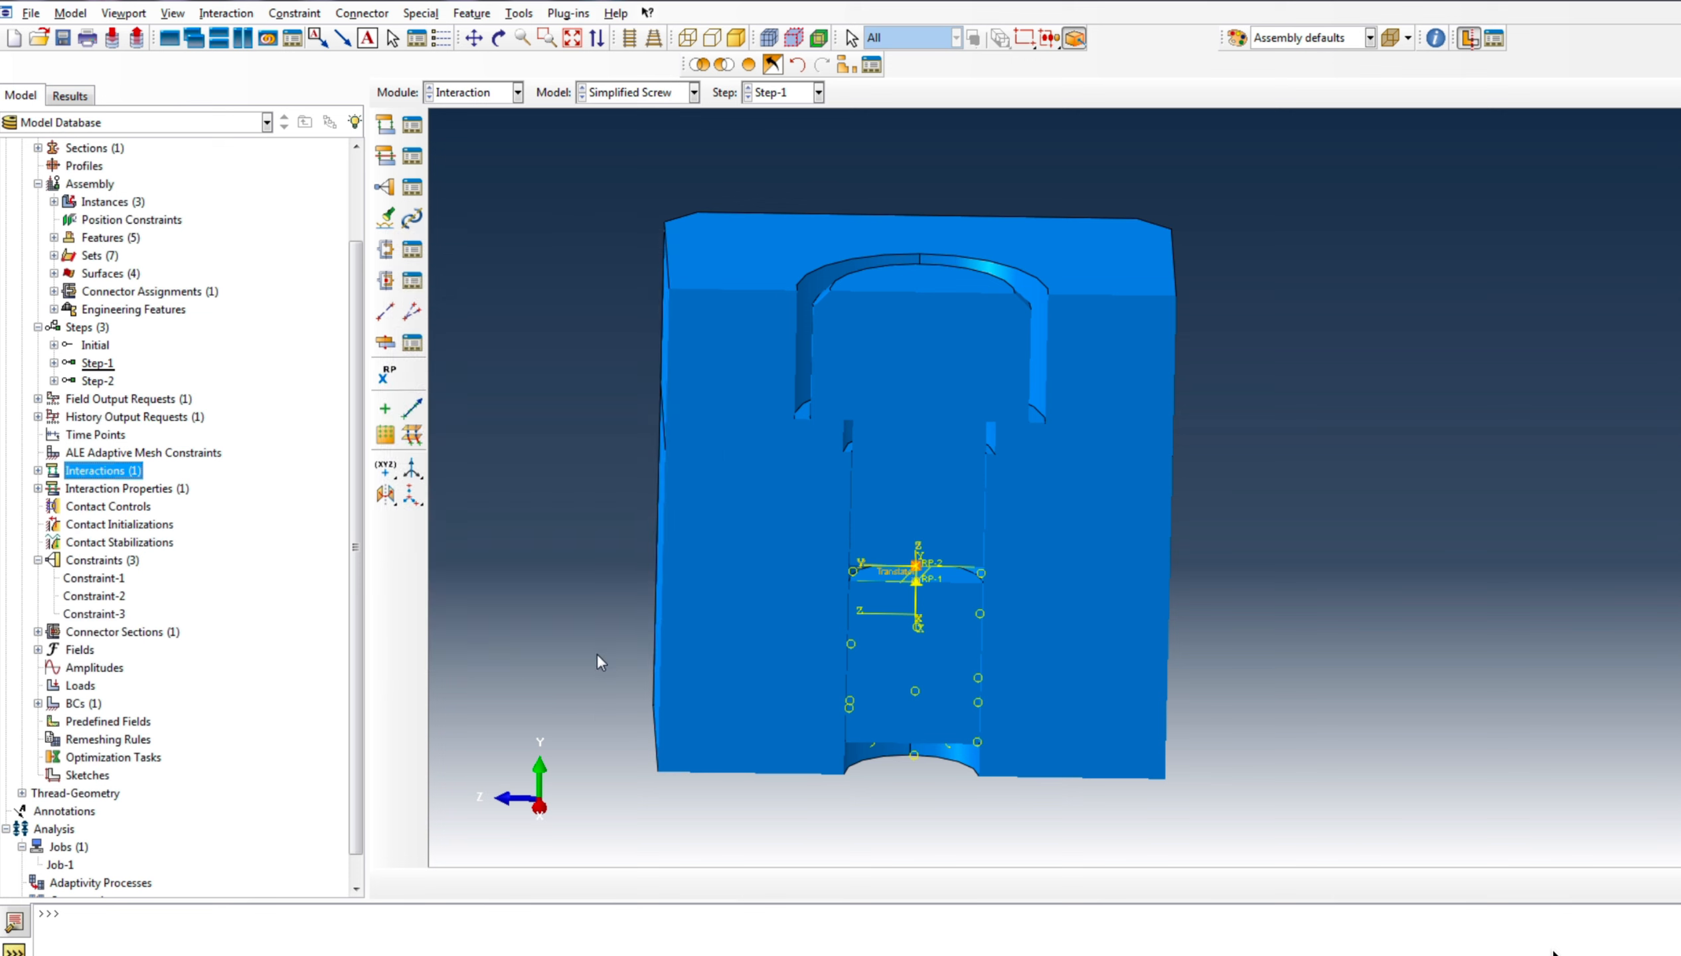
# Create a Smooth step amplitude in step time, rising from 0 at time 0 to 1 at time 0.050
pyautogui.scroll(-3, 1007, 617)
pyautogui.scroll(2, 894, 680)
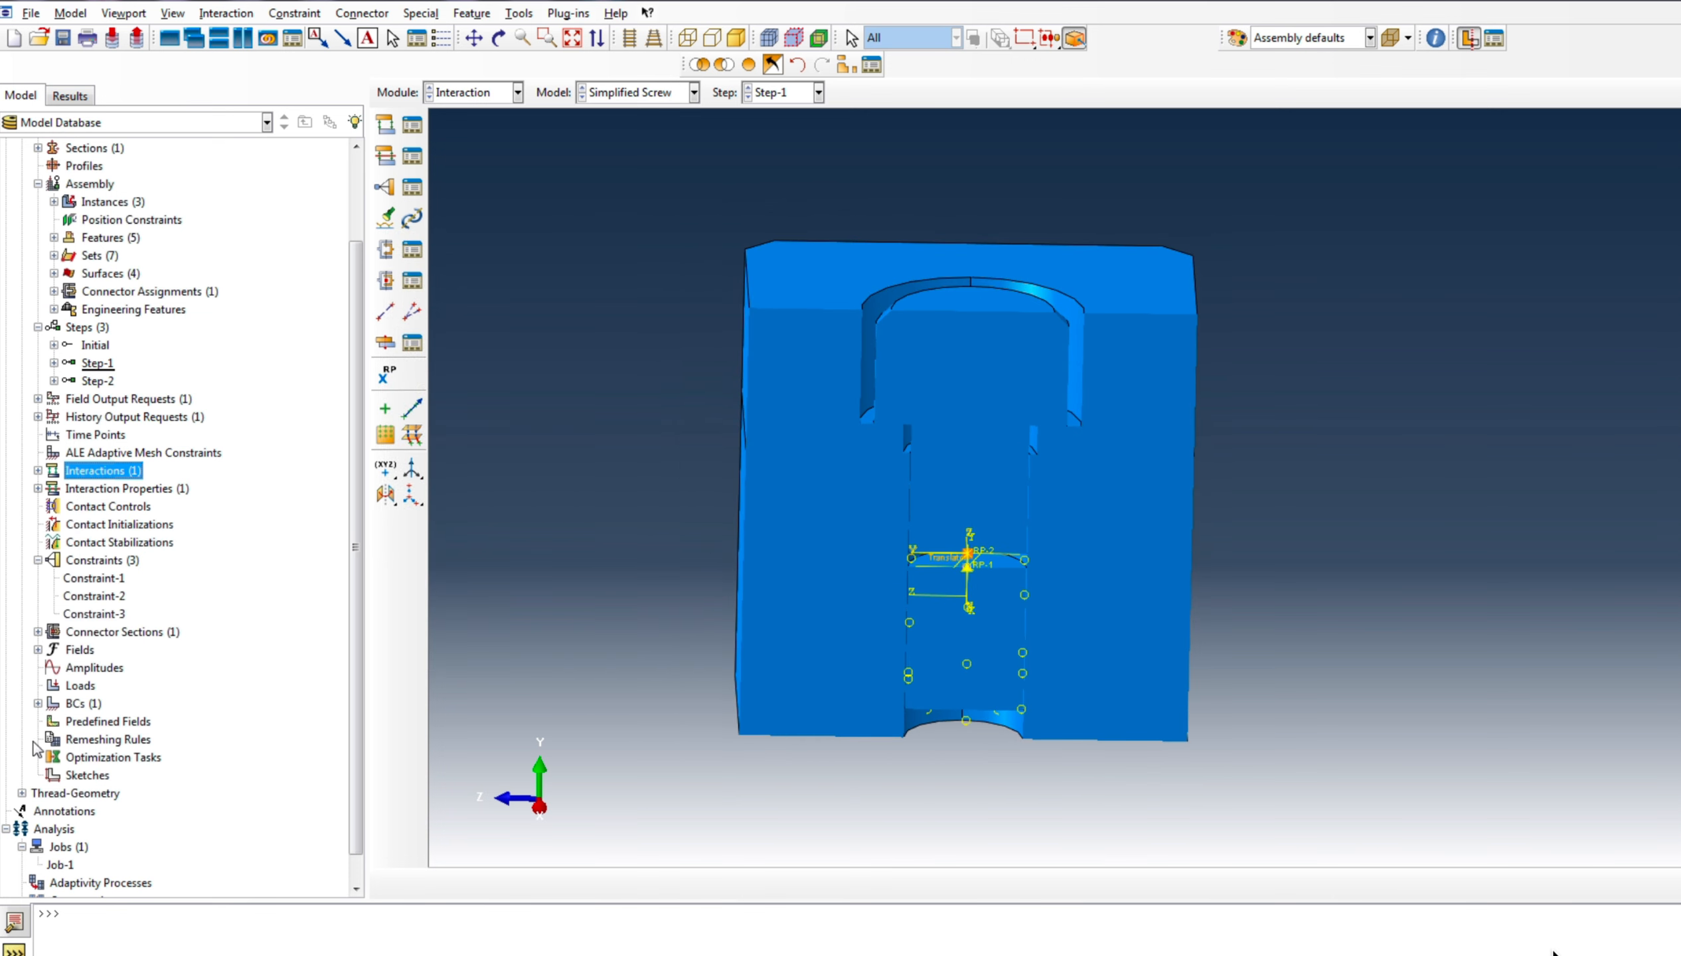
pyautogui.rightClick(90, 669)
pyautogui.click(144, 701)
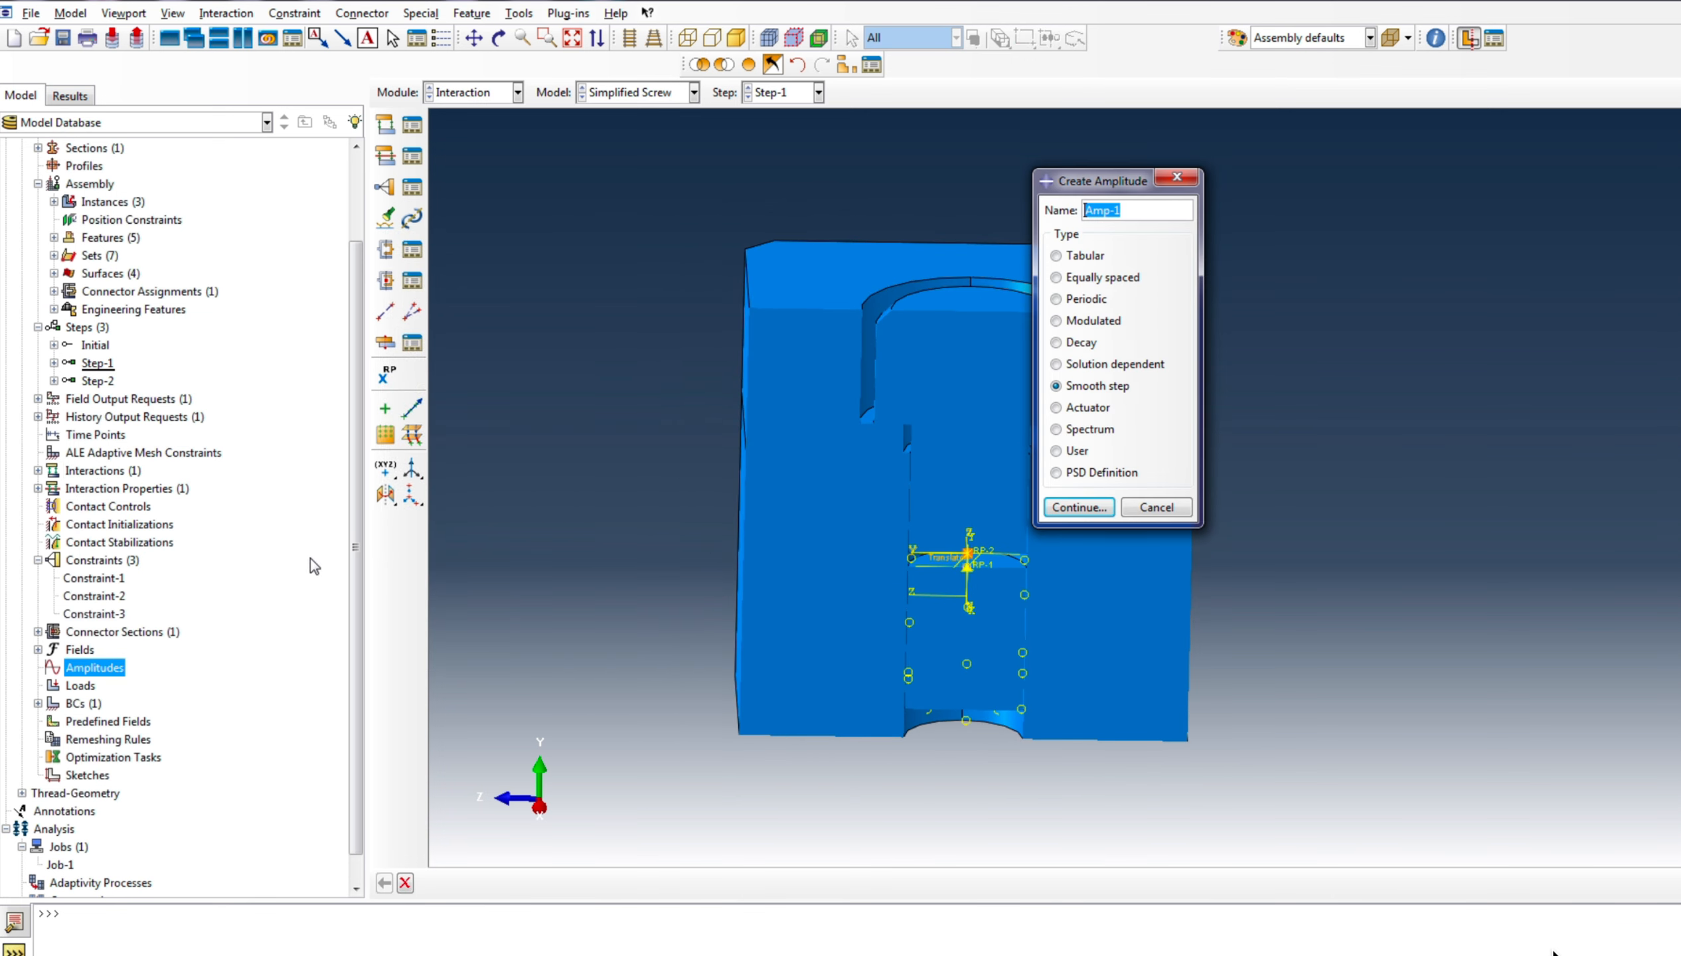
pyautogui.click(1079, 507)
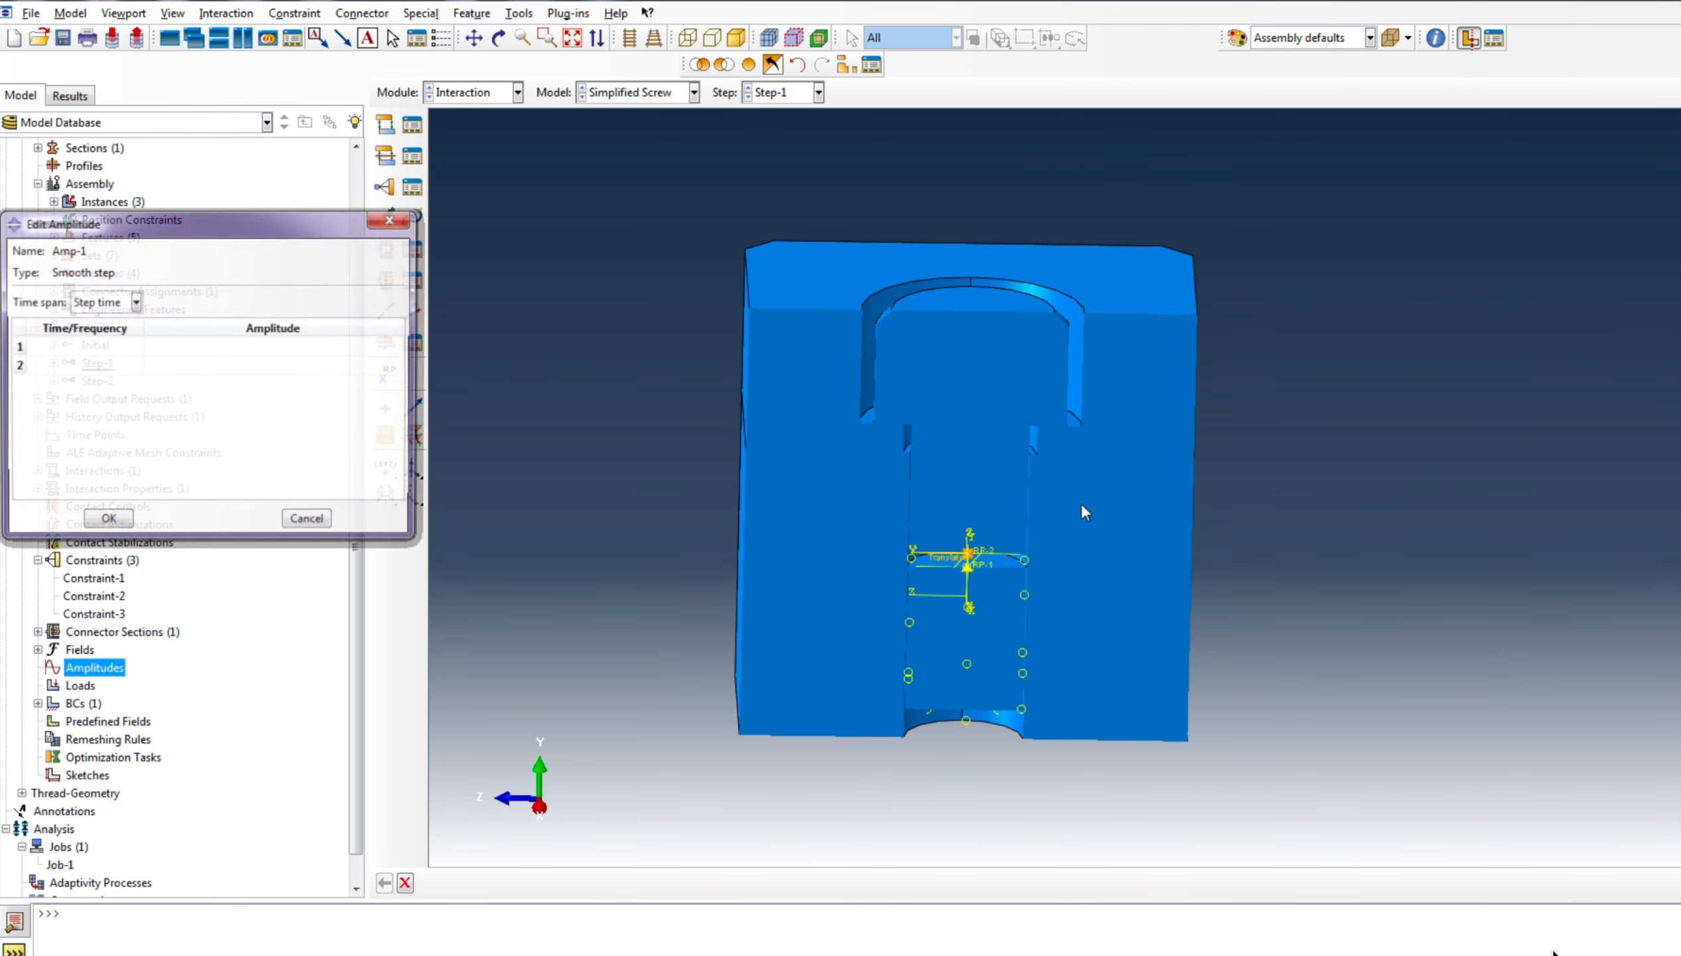
pyautogui.click(234, 350)
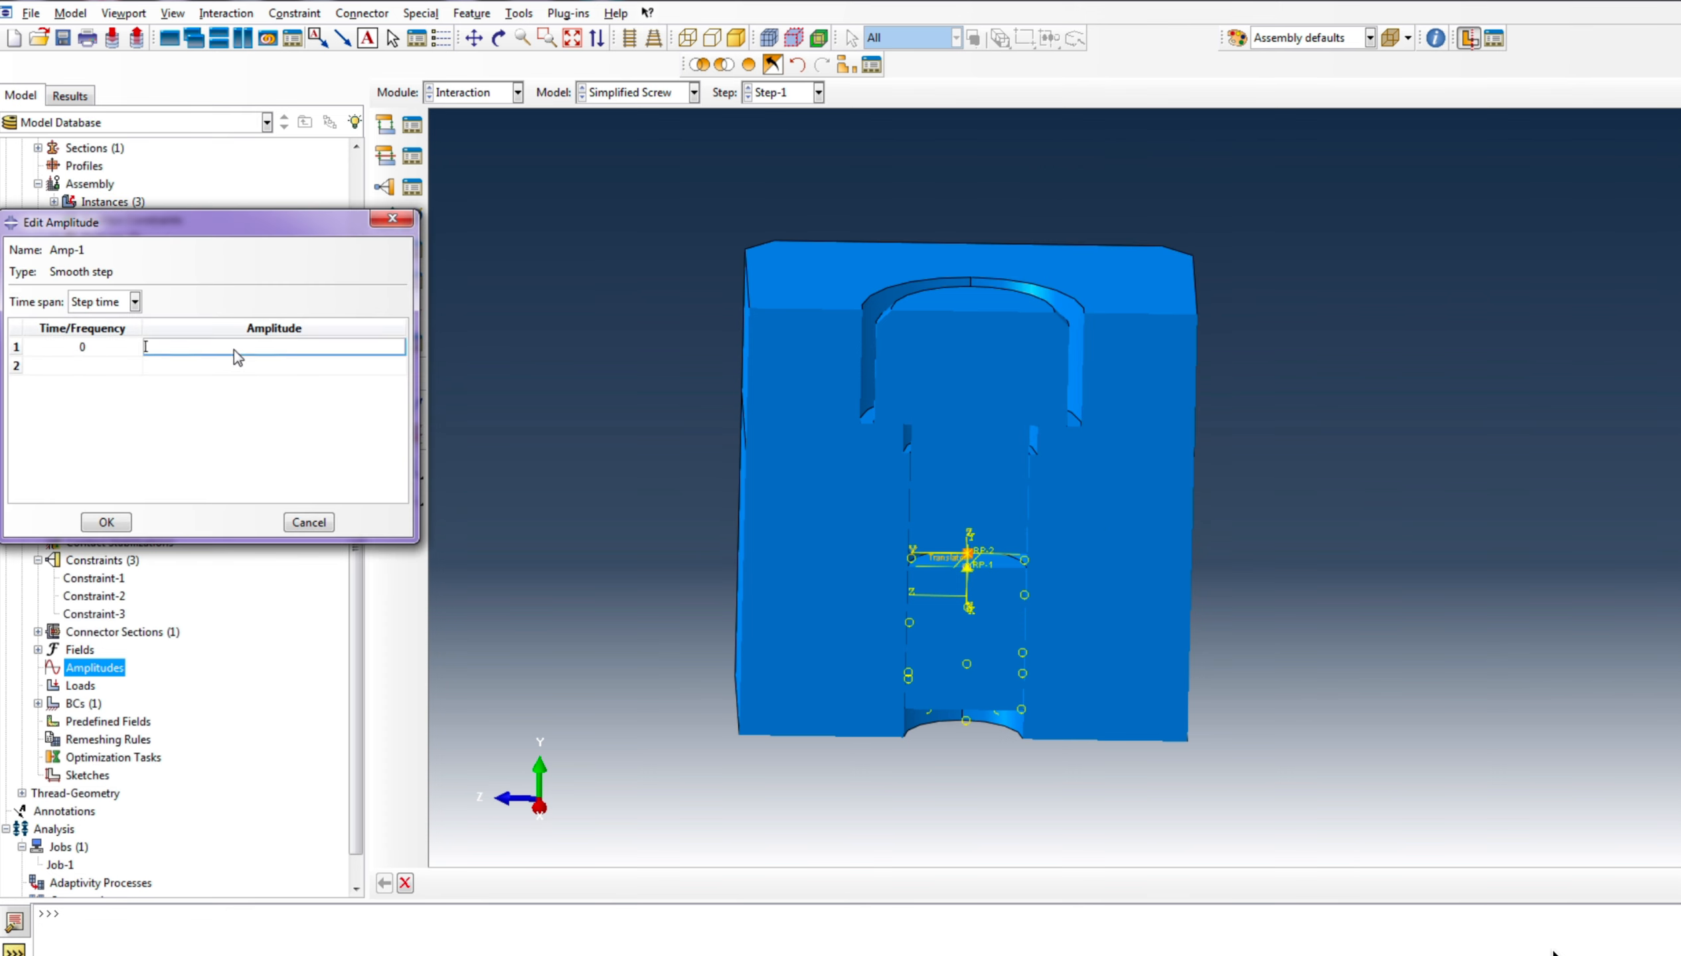
pyautogui.write('0')
pyautogui.click(89, 365)
pyautogui.write('0.0')
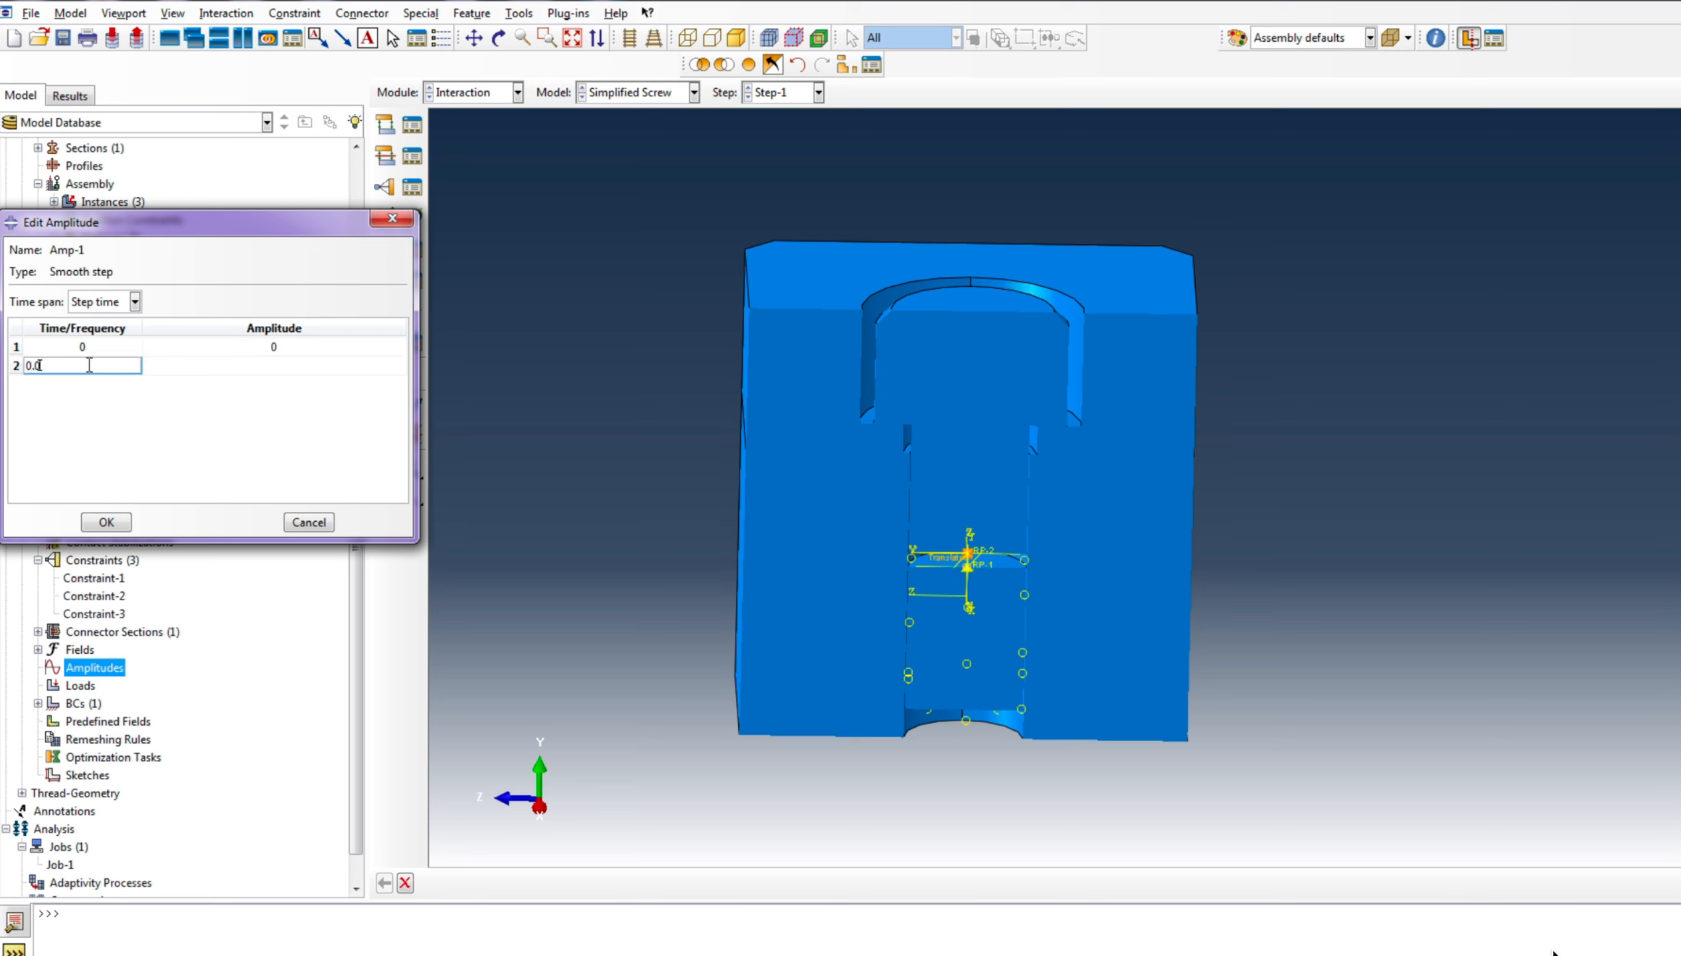
pyautogui.write('50')
pyautogui.click(250, 362)
pyautogui.write('1')
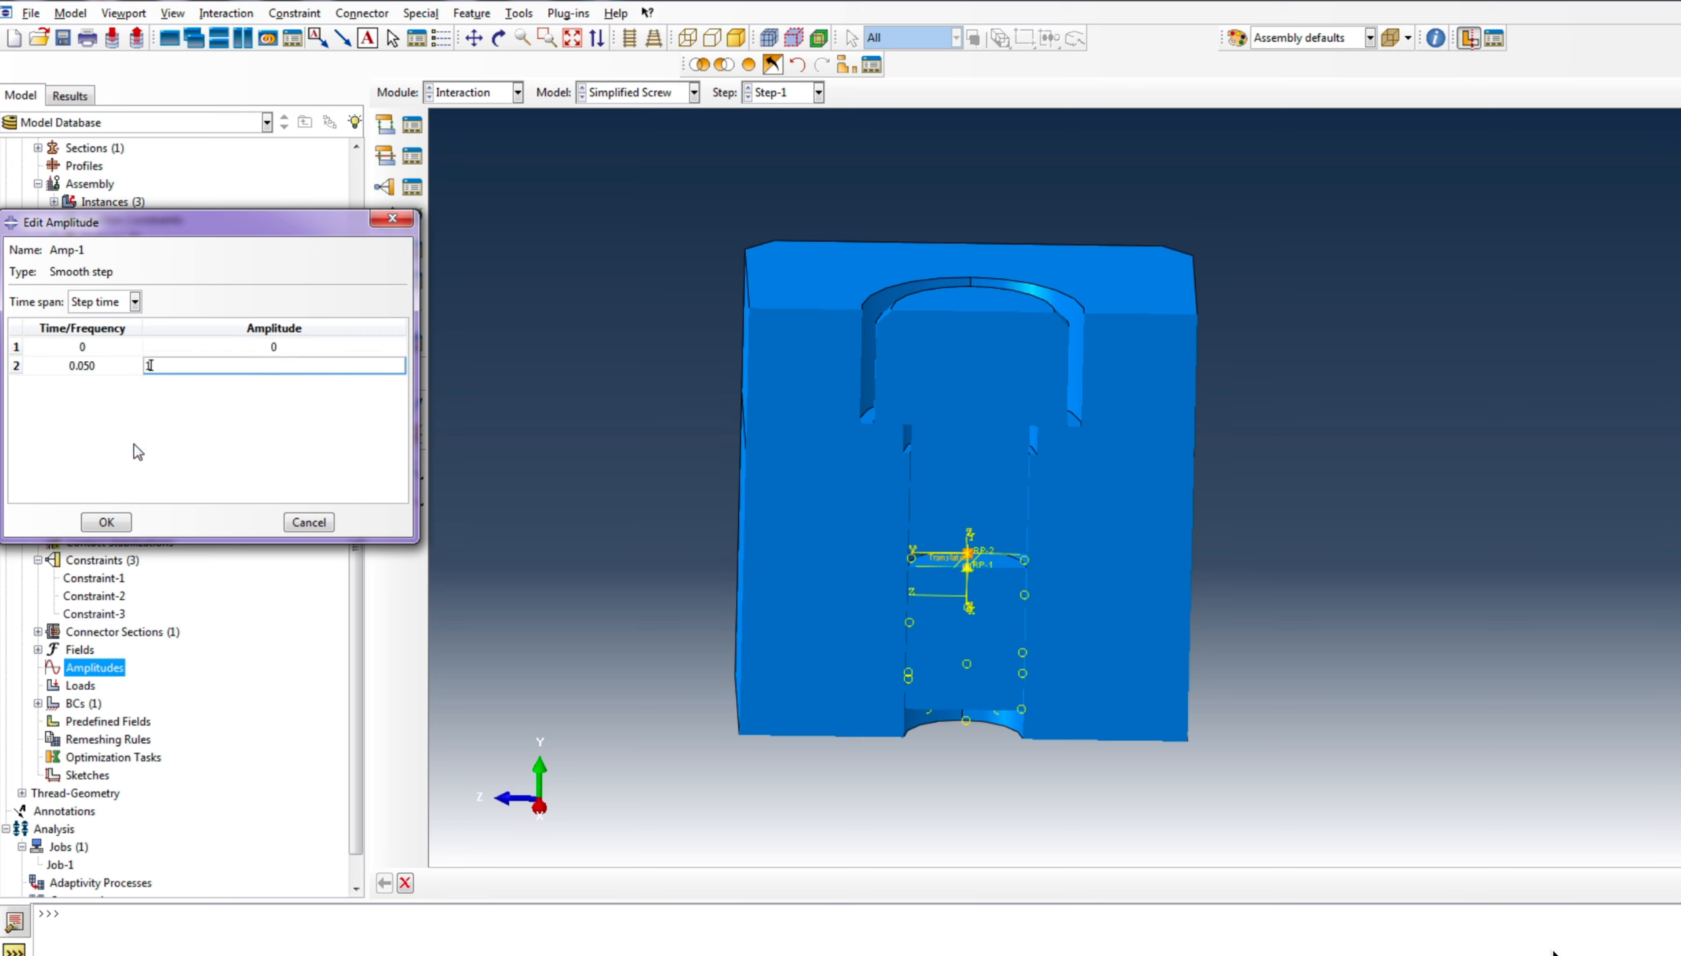
pyautogui.click(106, 522)
# Create a second Smooth step amplitude, rising from 0 at time 0 to 1 at time 0.005
pyautogui.rightClick(92, 670)
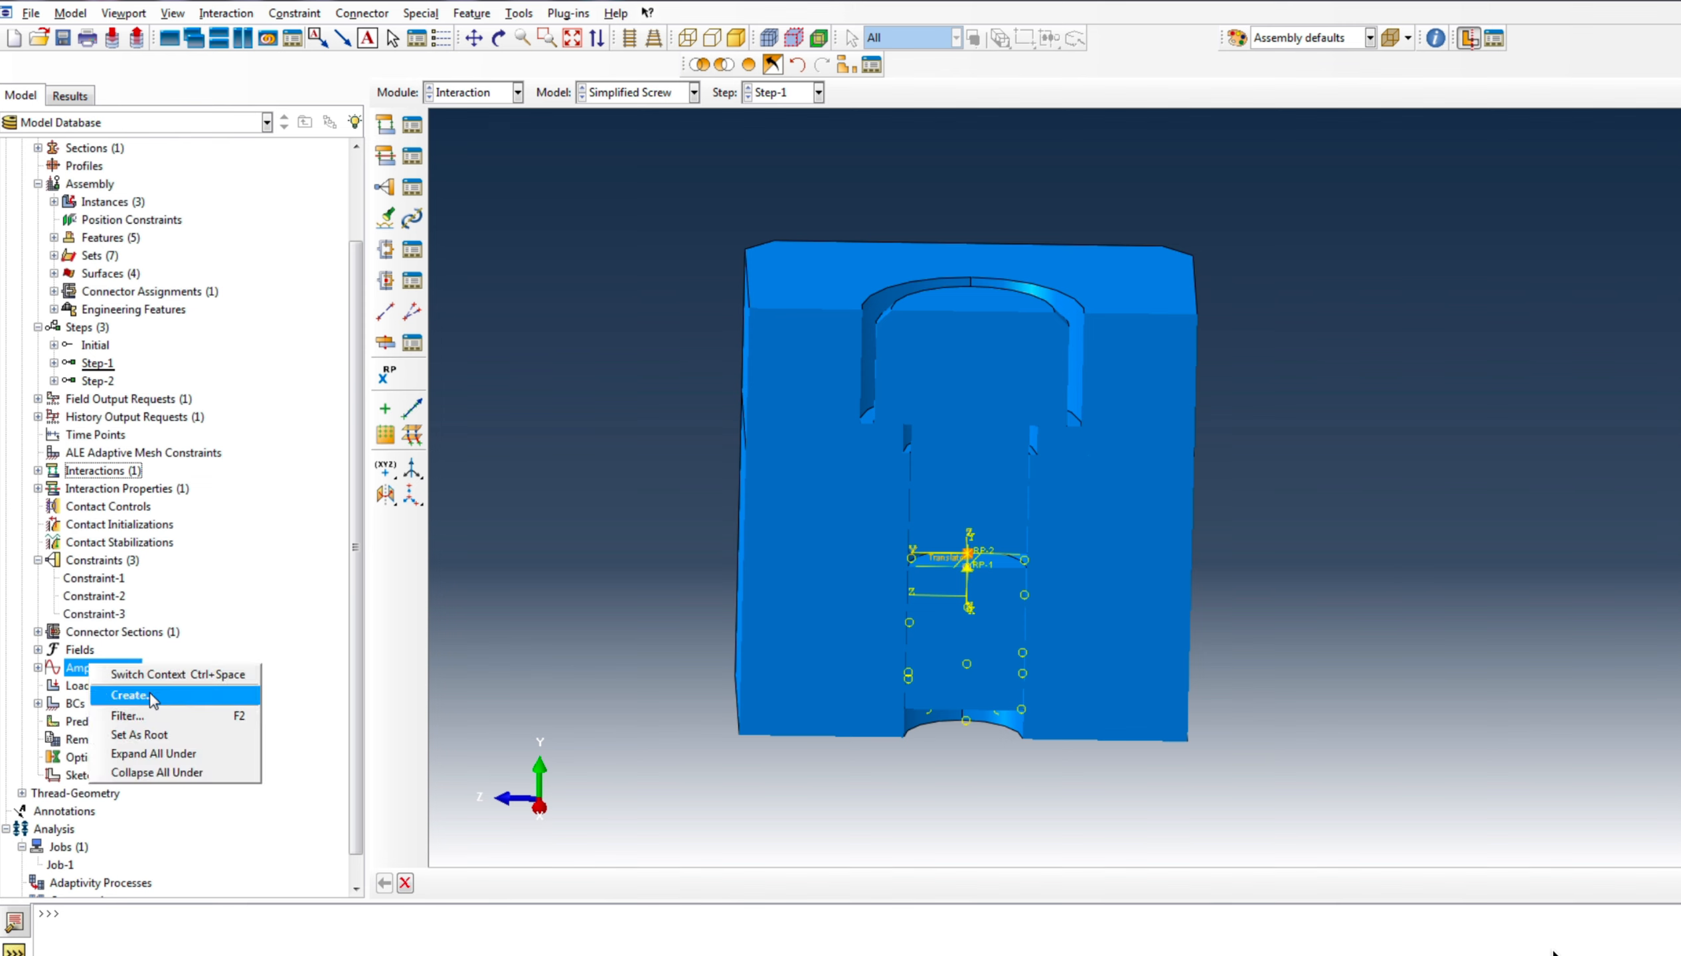
pyautogui.click(127, 696)
pyautogui.click(1079, 507)
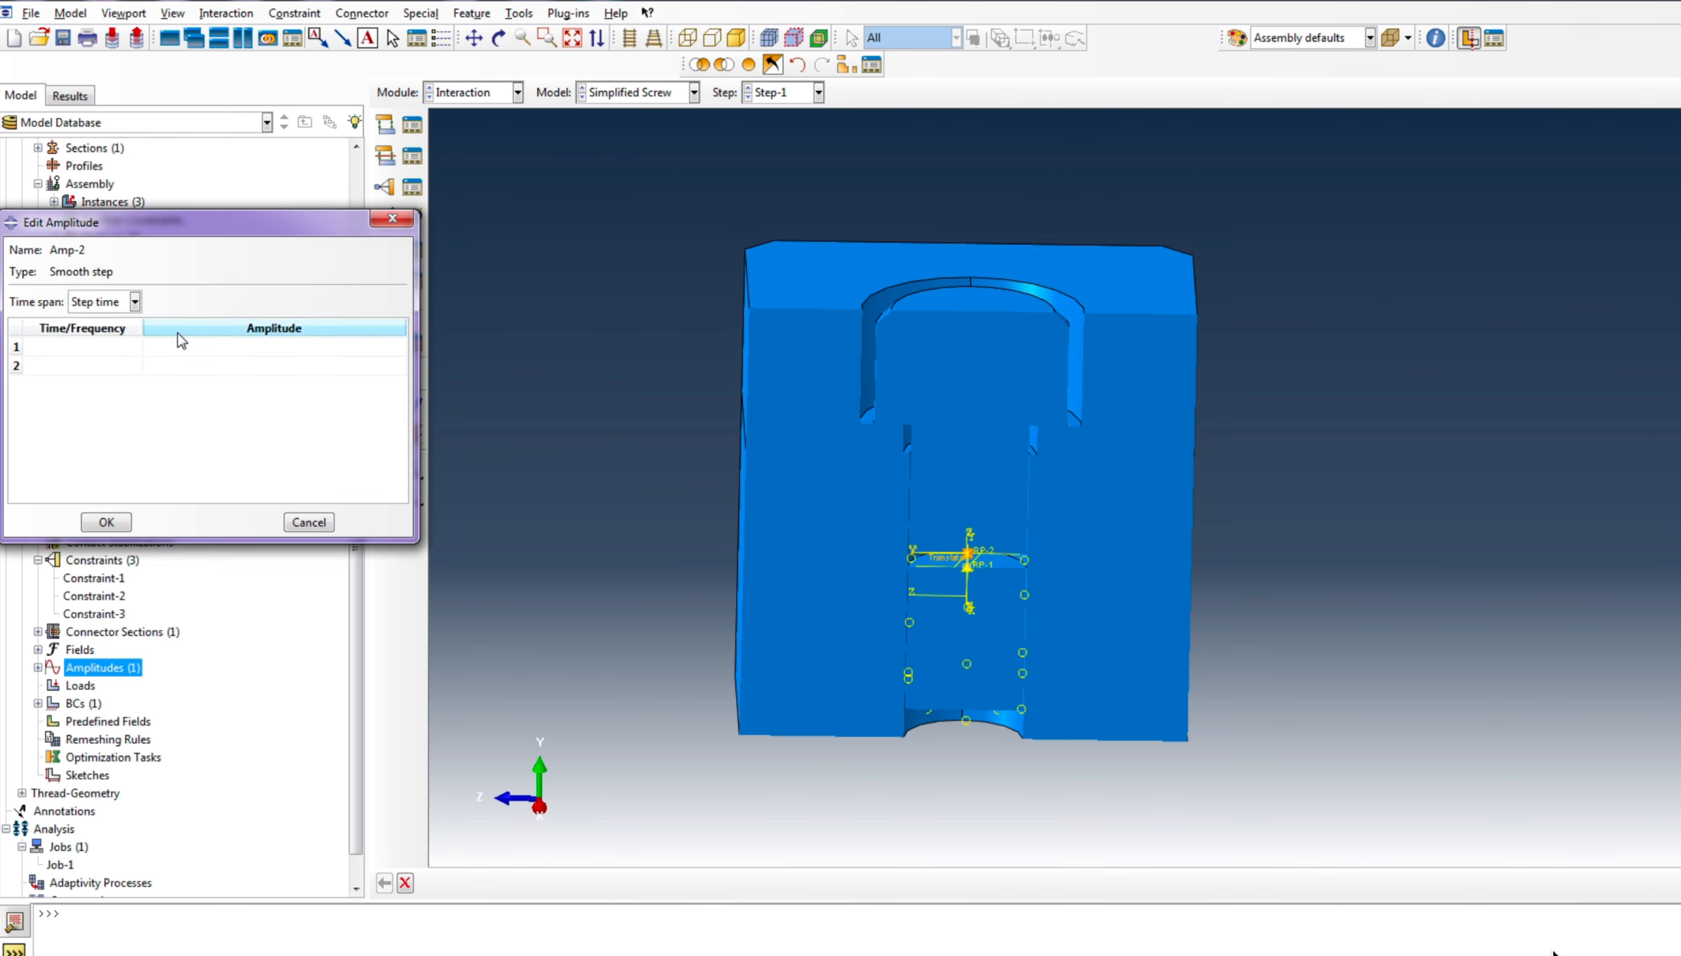
pyautogui.click(215, 351)
pyautogui.write('0')
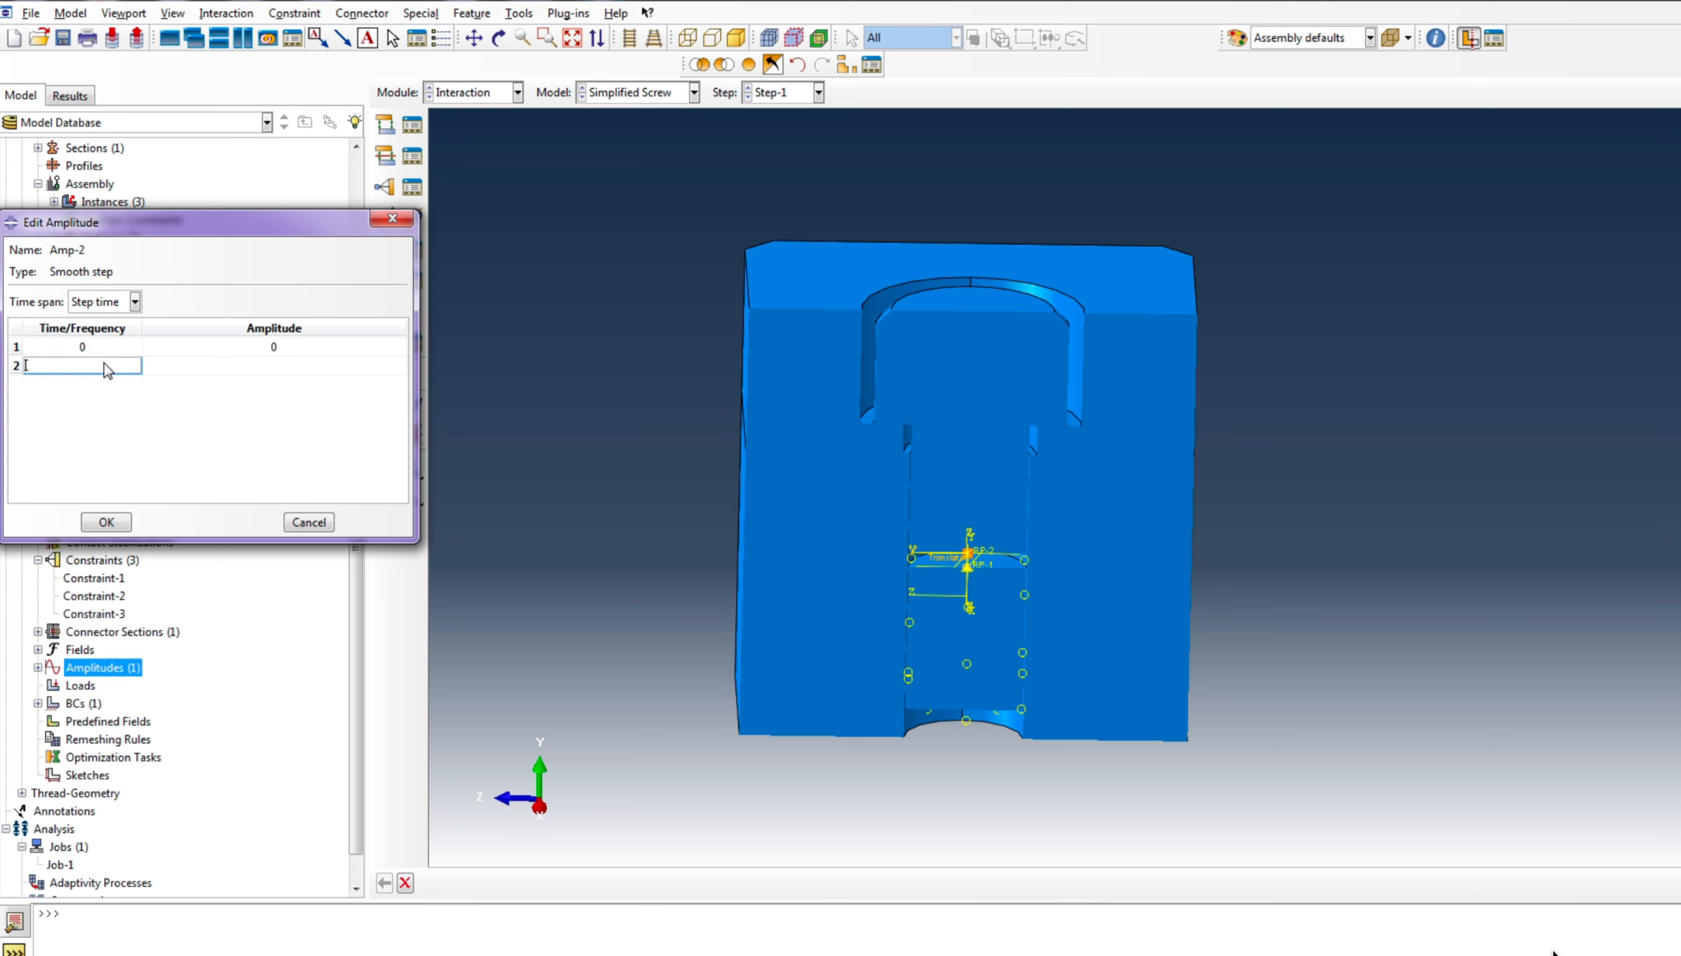
pyautogui.click(104, 363)
pyautogui.write('0.005')
pyautogui.click(244, 367)
pyautogui.write('1')
pyautogui.click(107, 522)
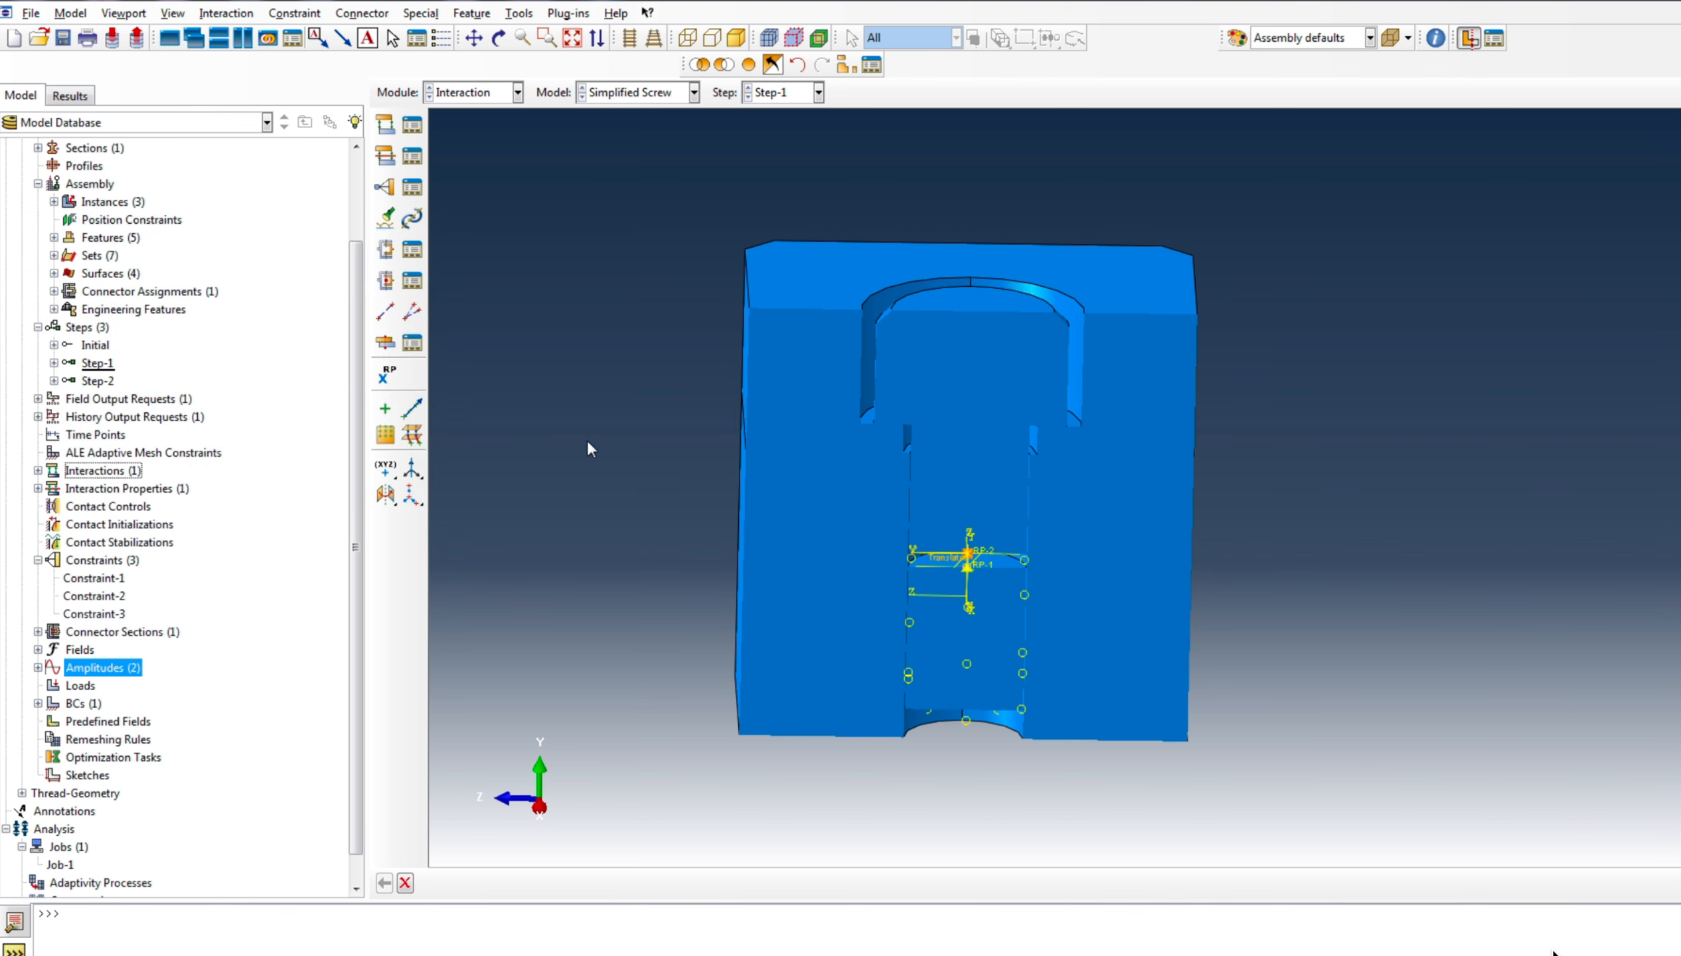
# Create a Connector force load in Step-1 on Wire-1-Set-1 with F1 of -7500 and amplitude Amp-1
pyautogui.click(89, 689)
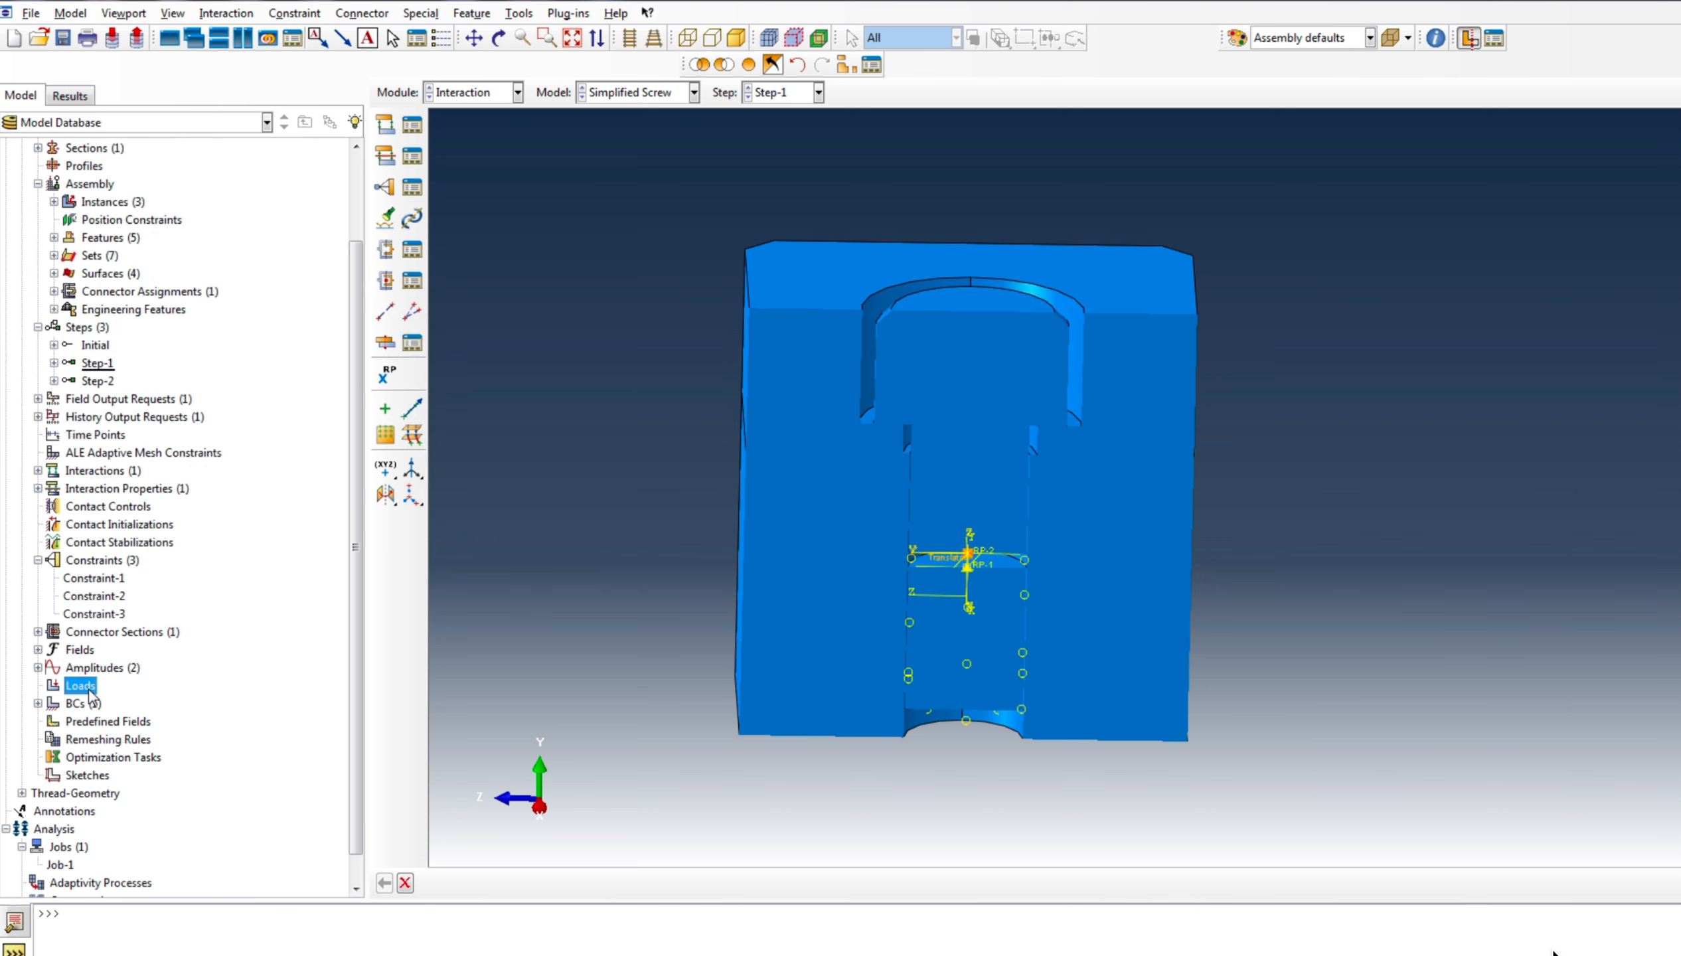
pyautogui.rightClick(89, 693)
pyautogui.click(111, 737)
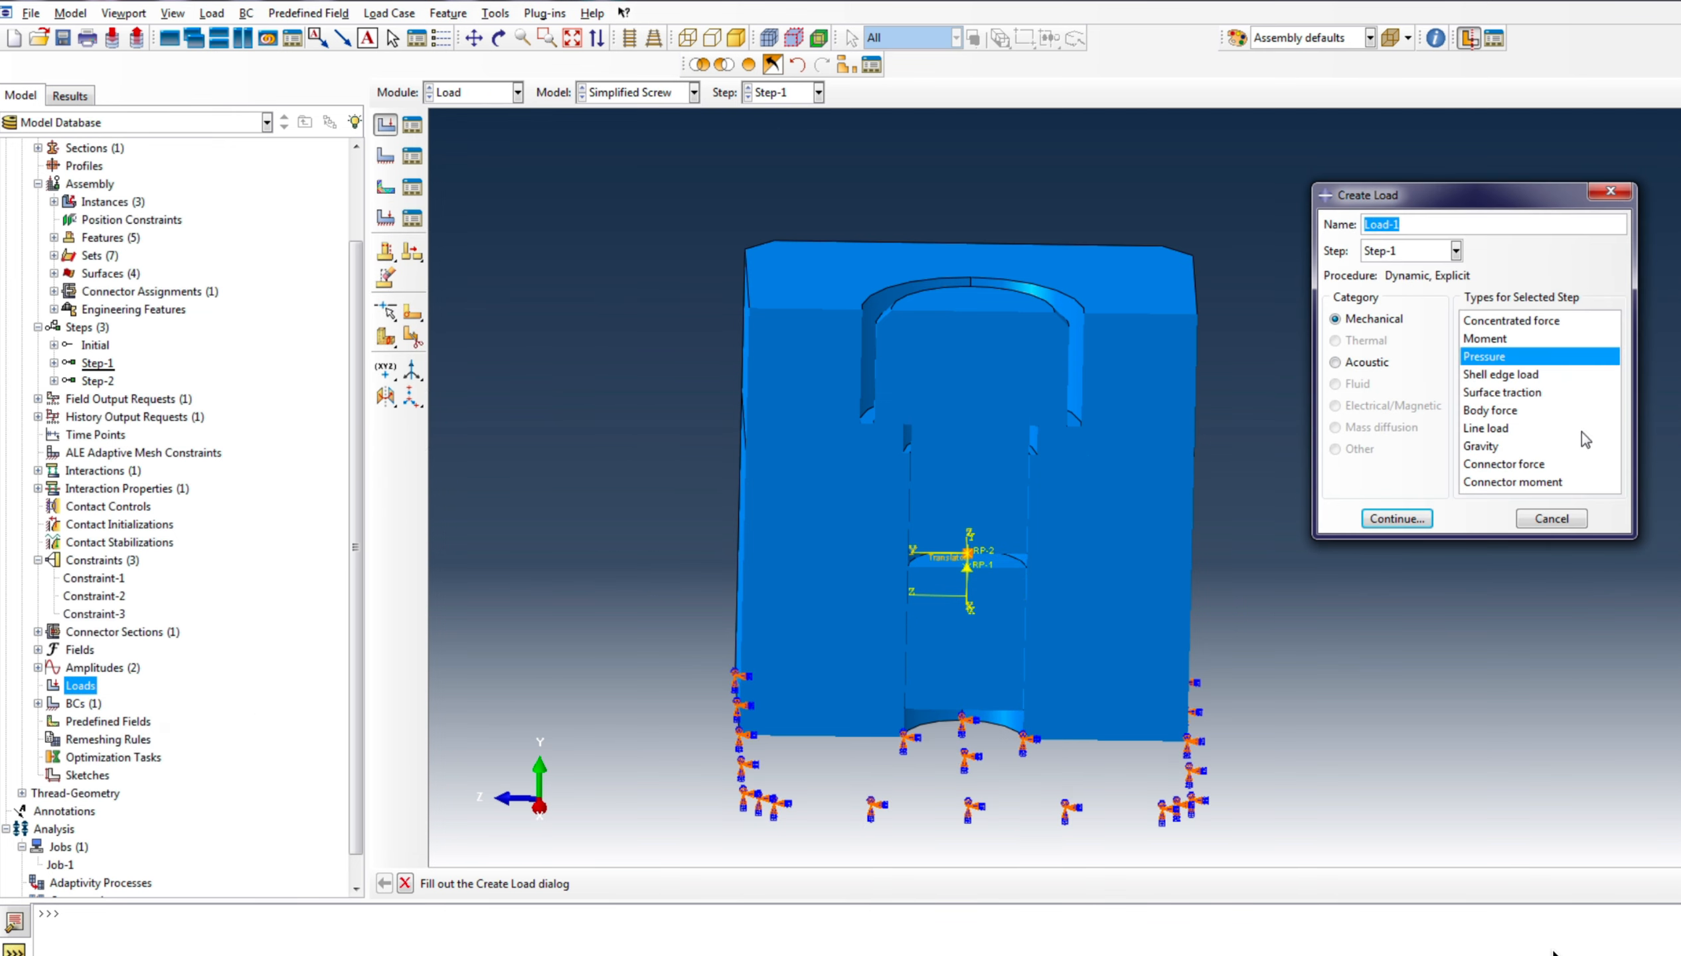
pyautogui.click(1540, 465)
pyautogui.click(1394, 519)
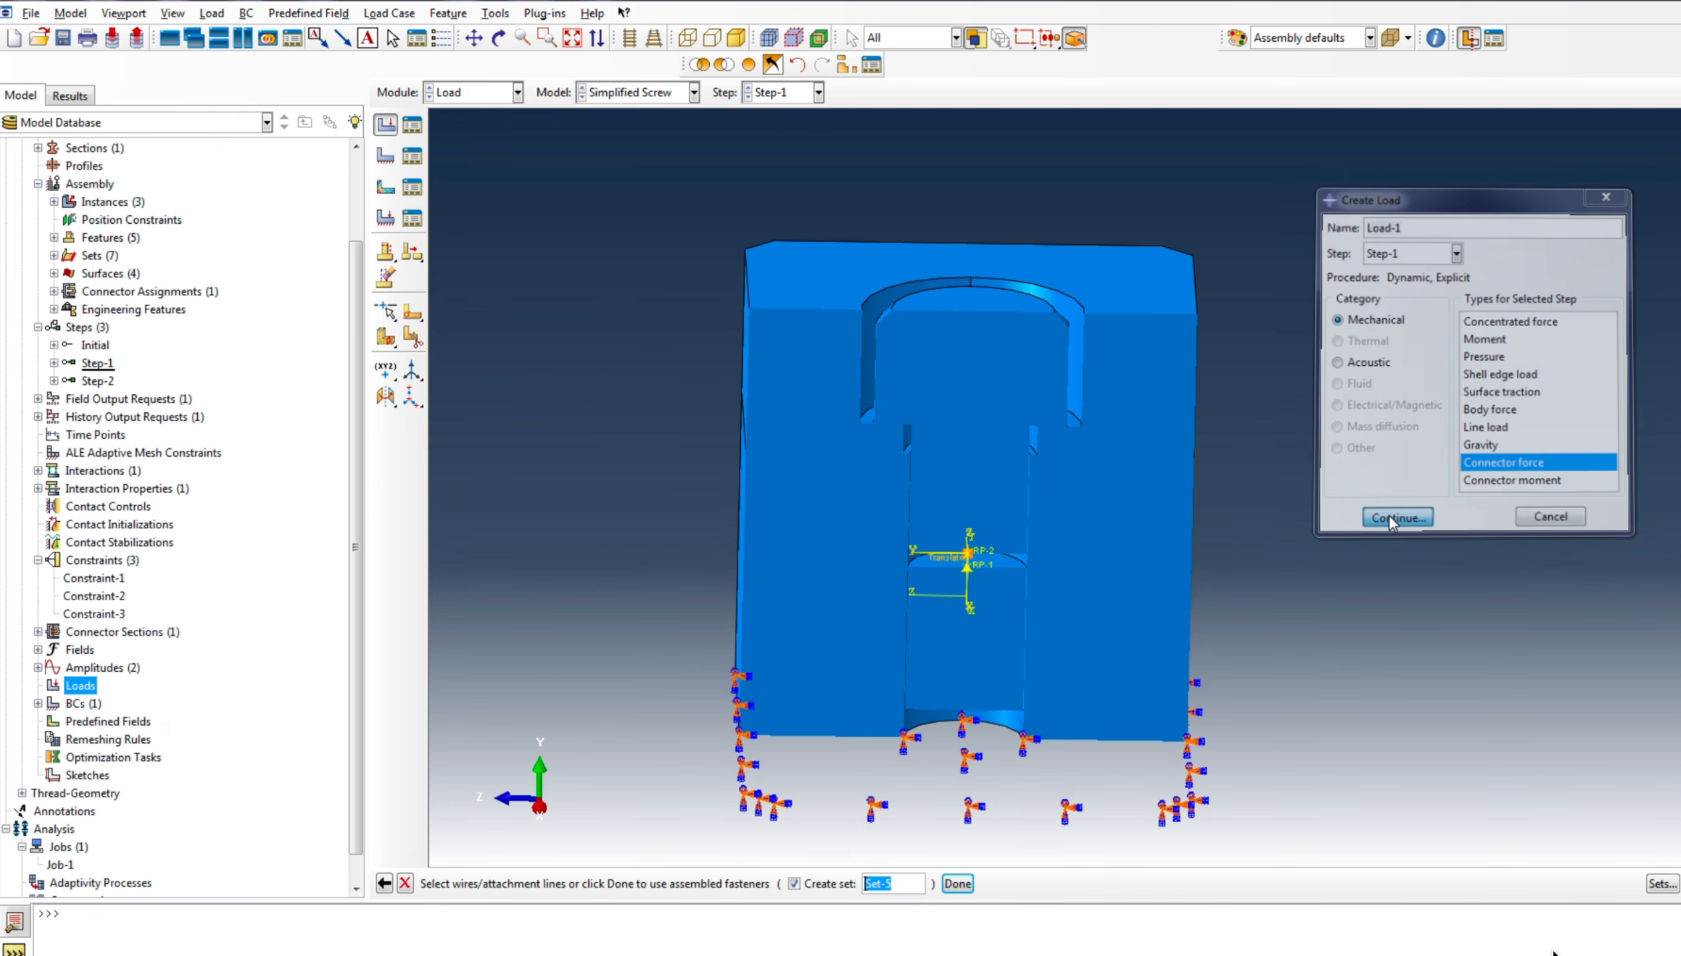
pyautogui.click(1661, 885)
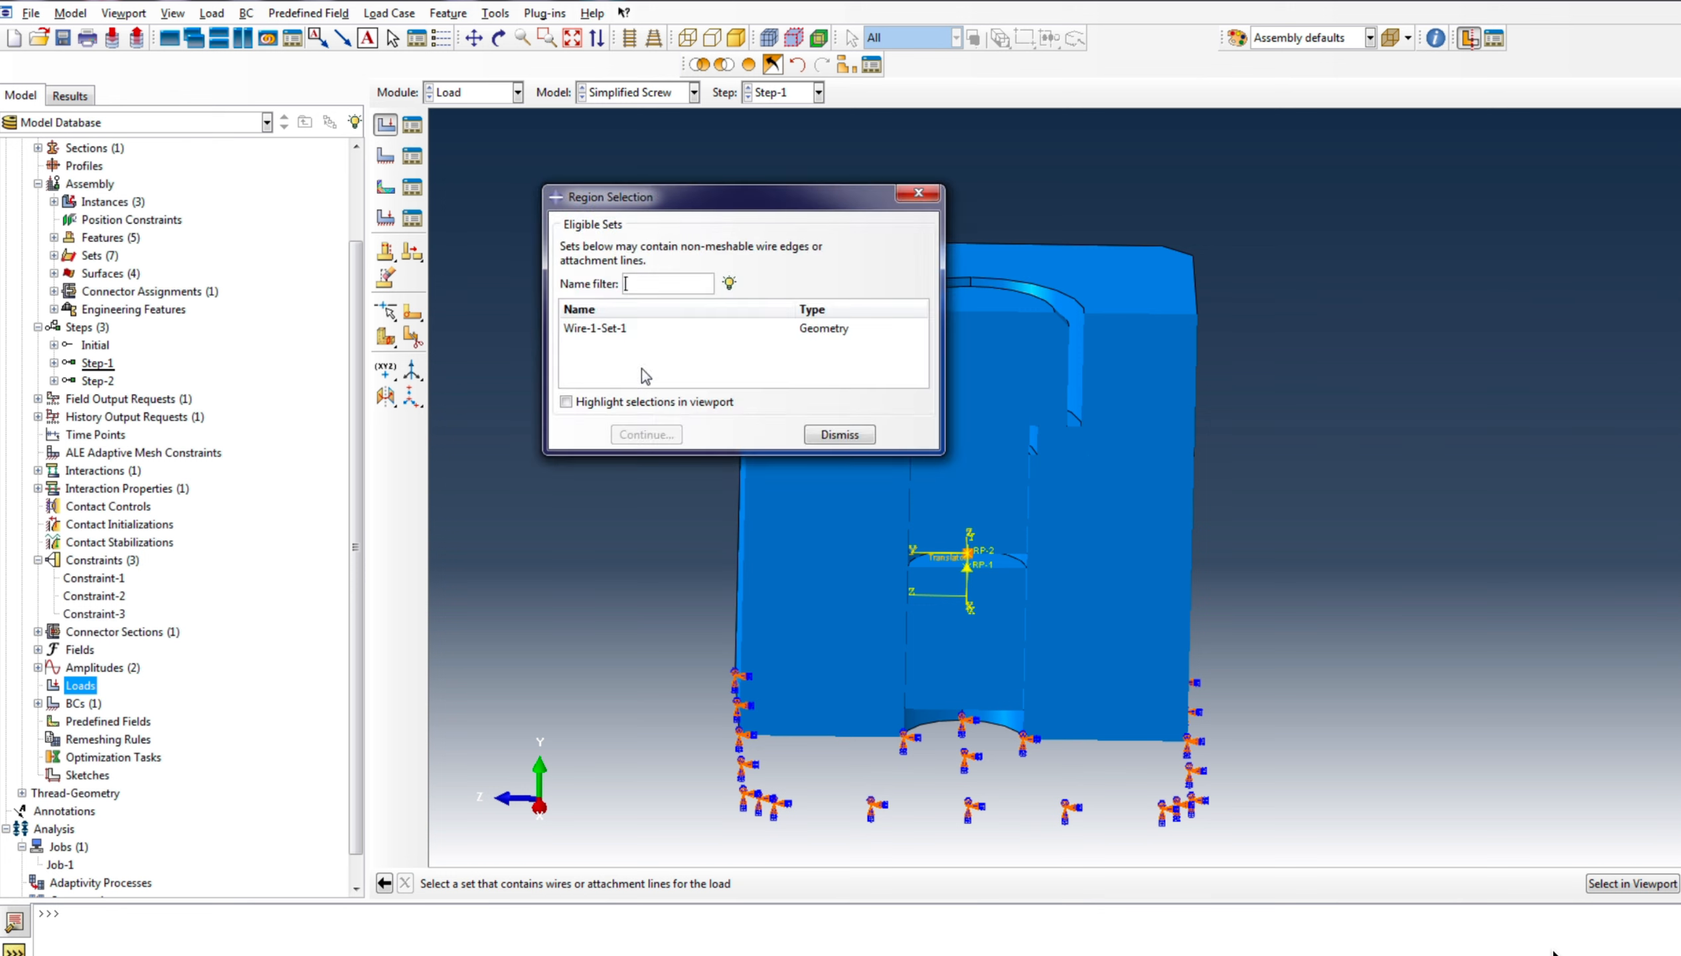
pyautogui.click(575, 331)
pyautogui.click(642, 434)
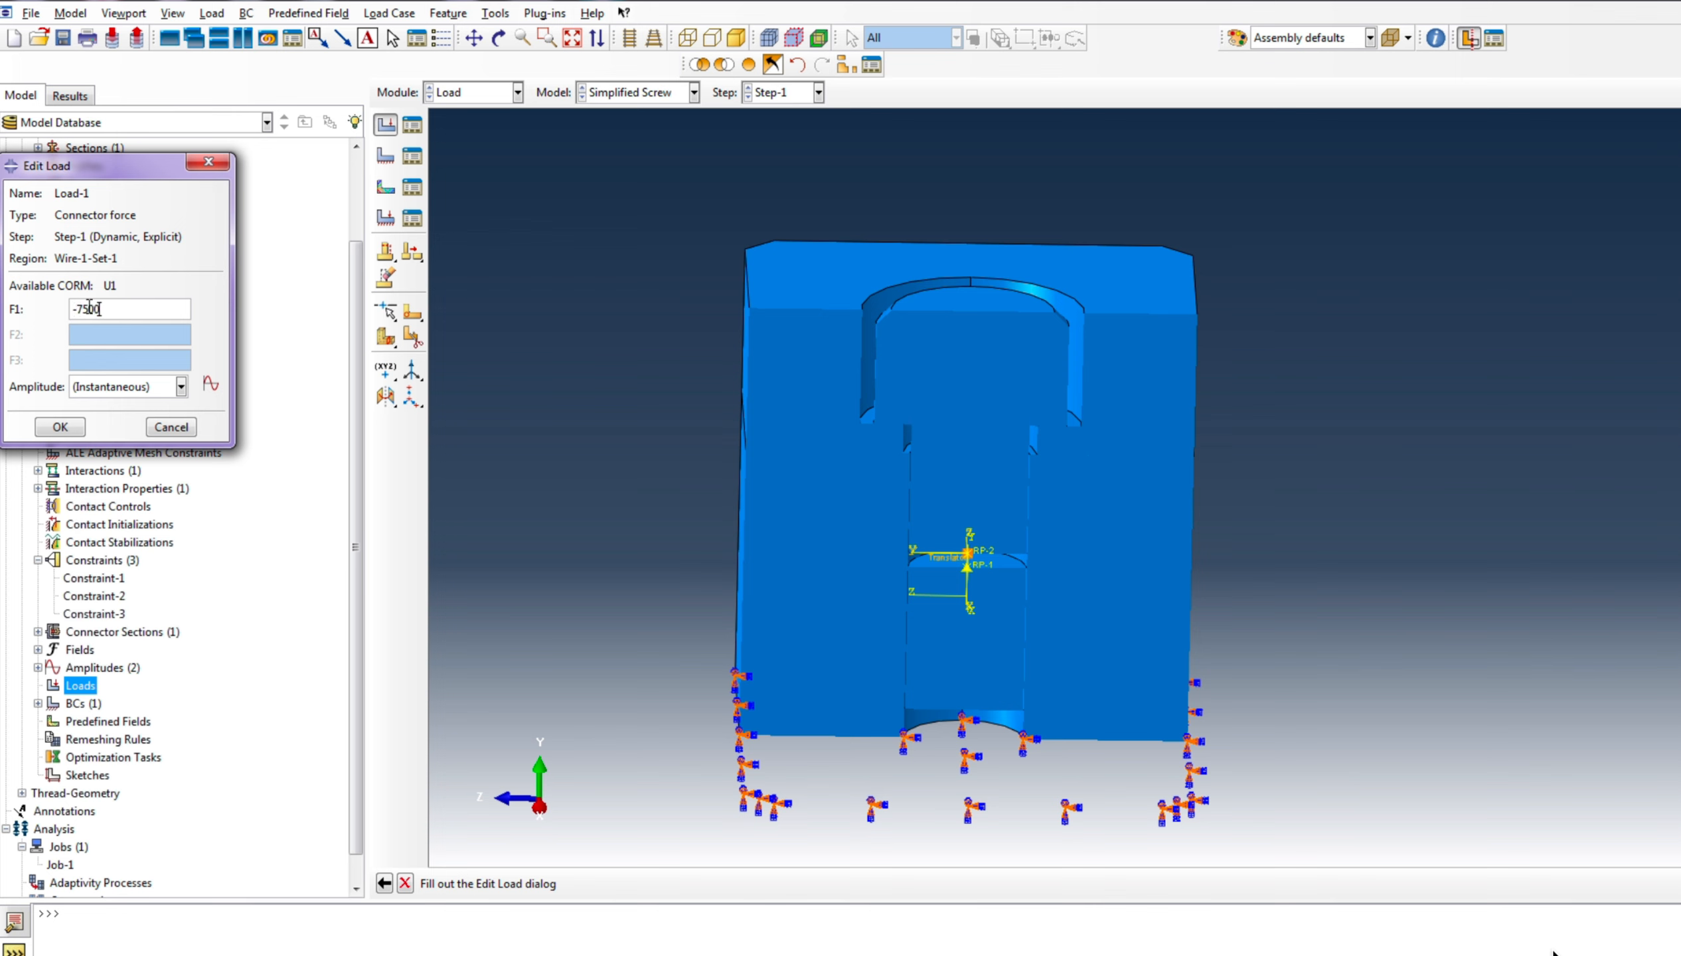
pyautogui.click(120, 387)
pyautogui.click(100, 424)
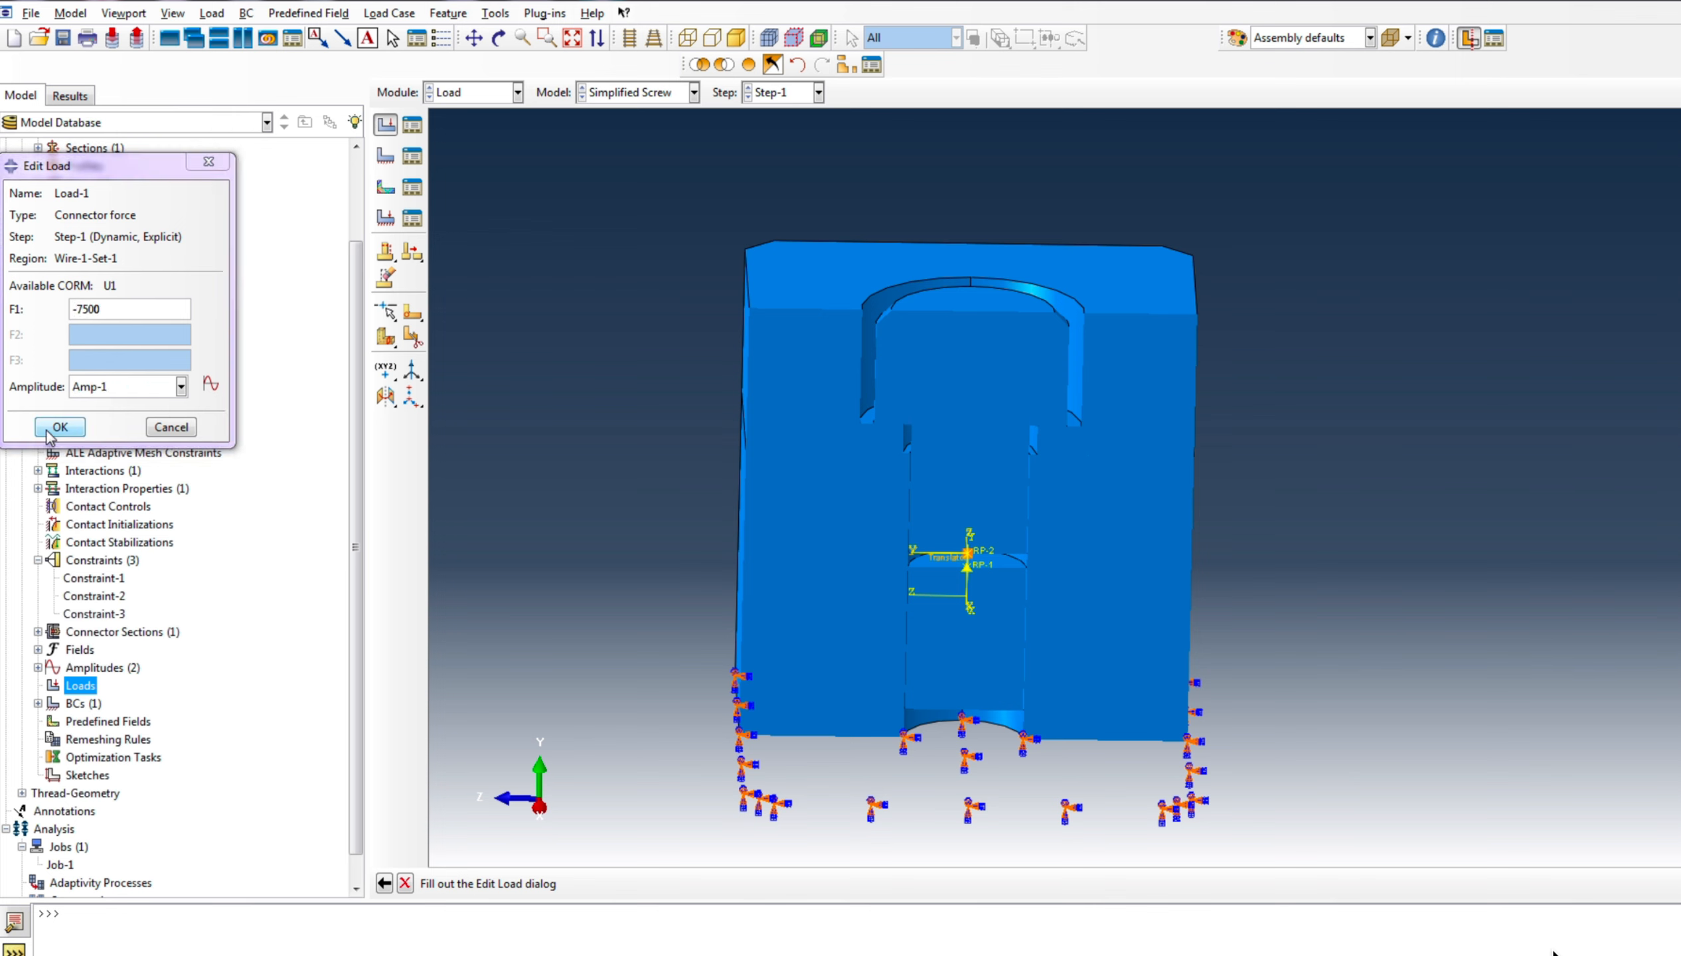
pyautogui.click(48, 432)
# Turn off the view cut to display the whole assembly
pyautogui.scroll(2, 647, 420)
pyautogui.click(1467, 41)
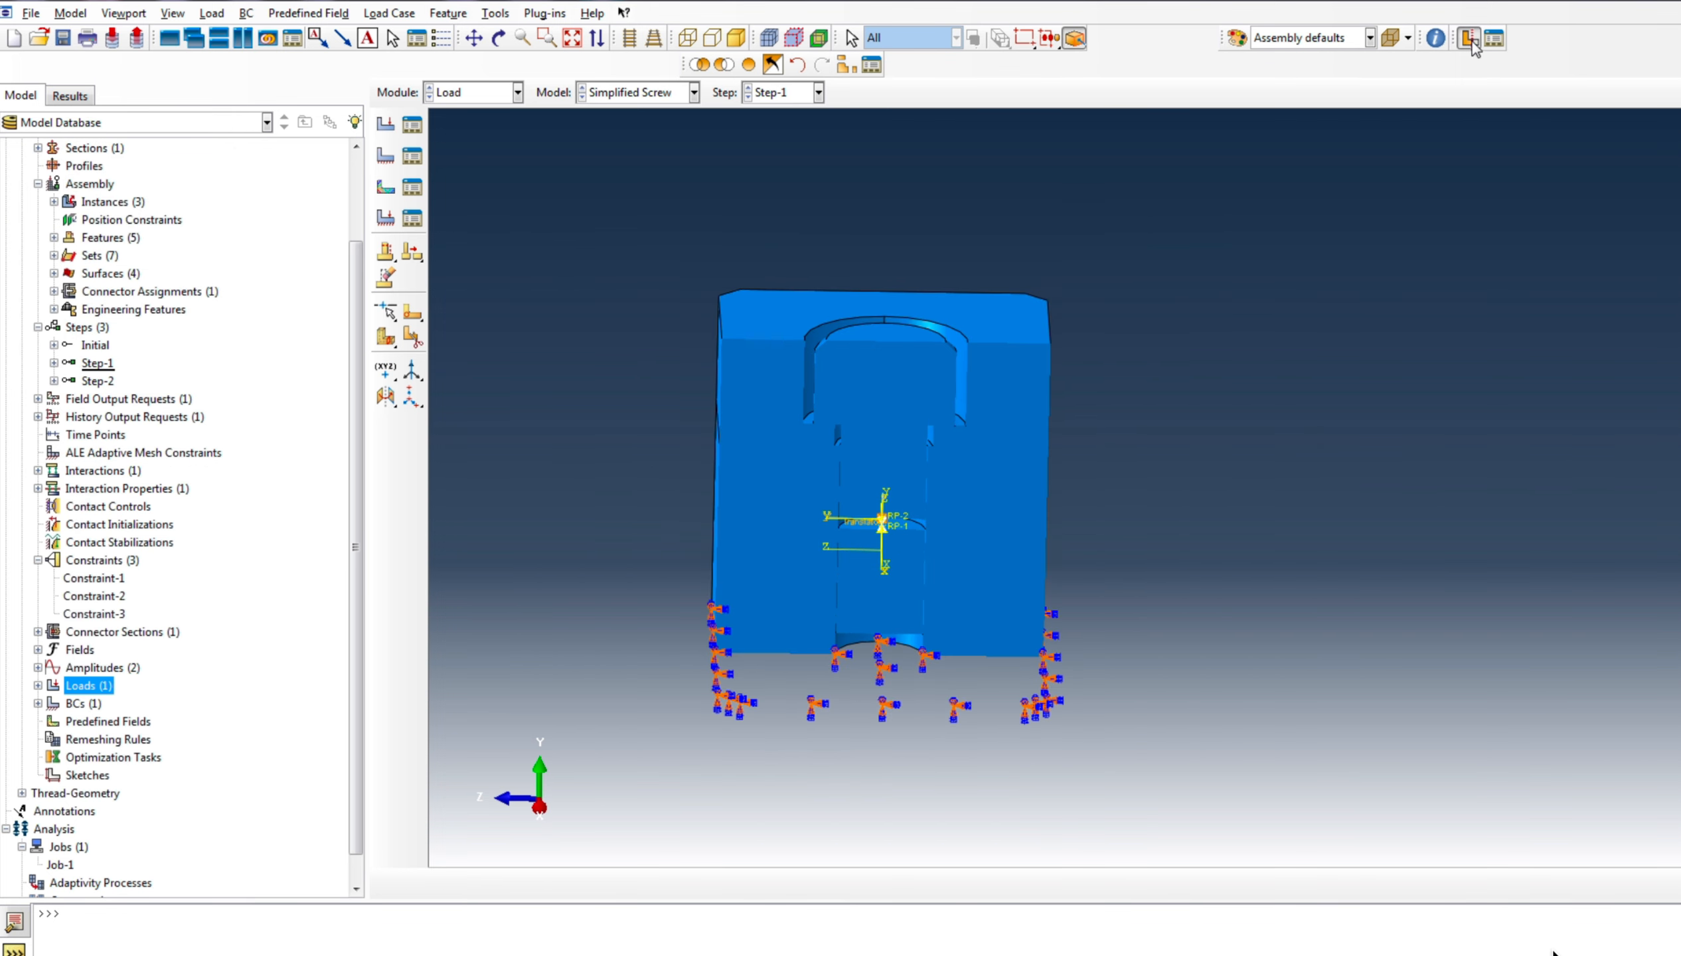
pyautogui.scroll(3, 766, 392)
pyautogui.scroll(-2, 612, 441)
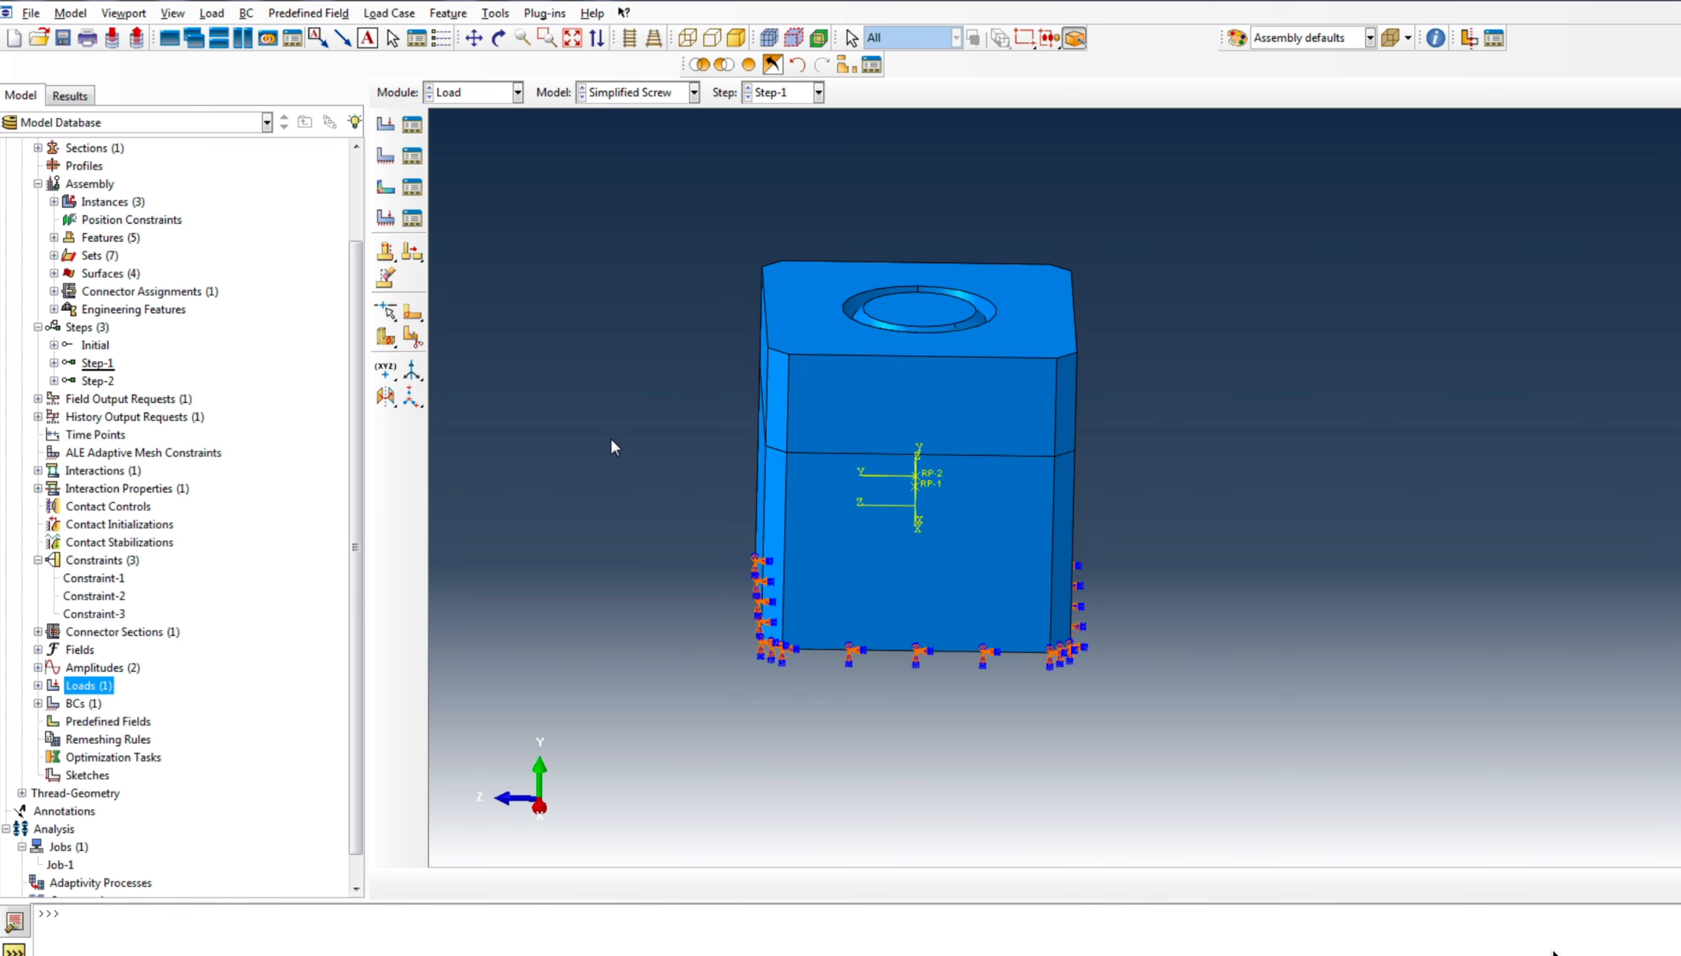
# Create a Pressure load in Step-2 on the large front side face of the upper block
pyautogui.click(38, 685)
pyautogui.rightClick(79, 687)
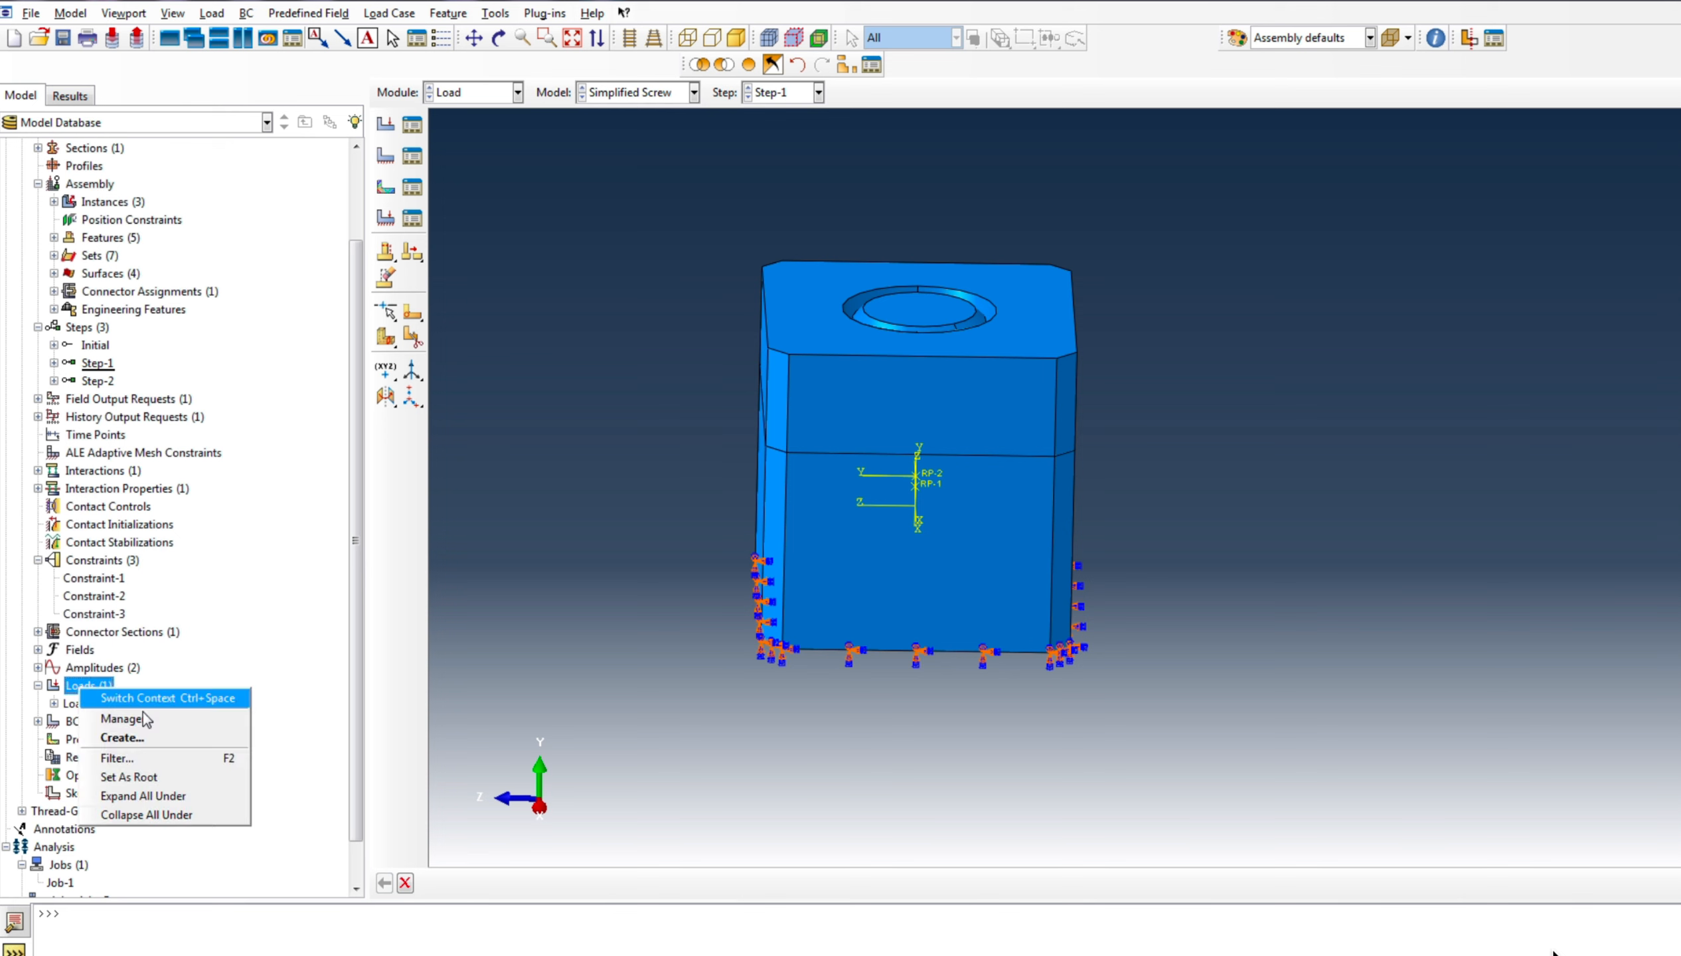
pyautogui.click(150, 738)
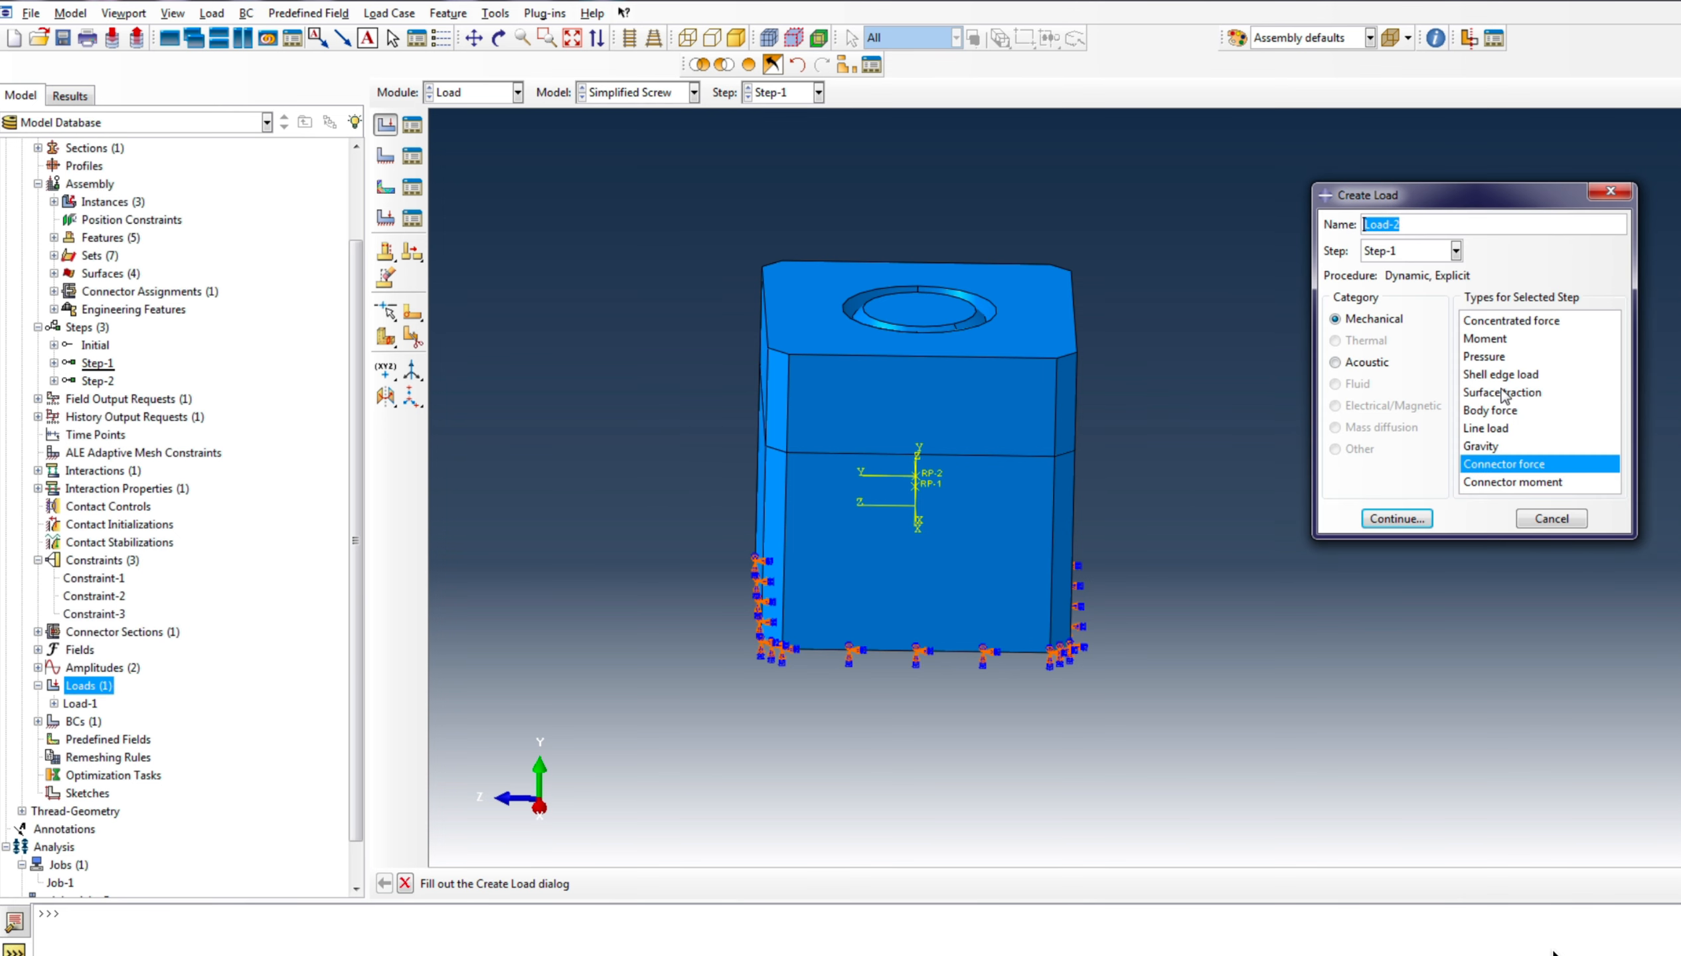
pyautogui.click(1487, 359)
pyautogui.click(1419, 260)
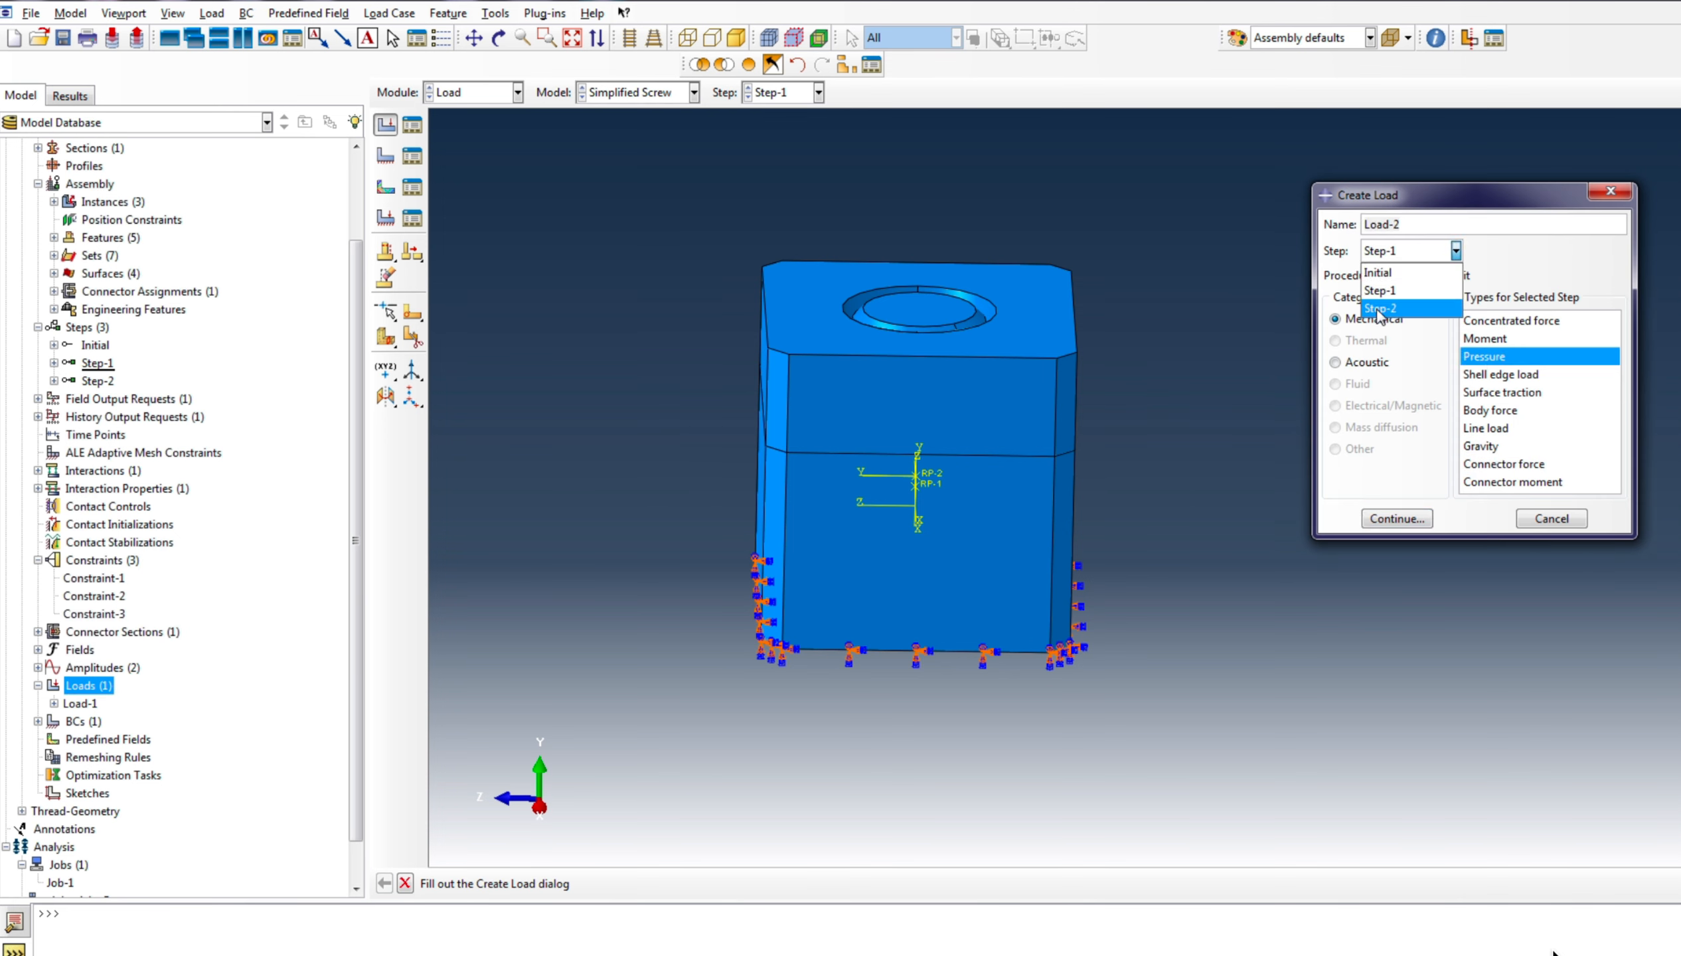
pyautogui.click(1380, 316)
pyautogui.click(1383, 526)
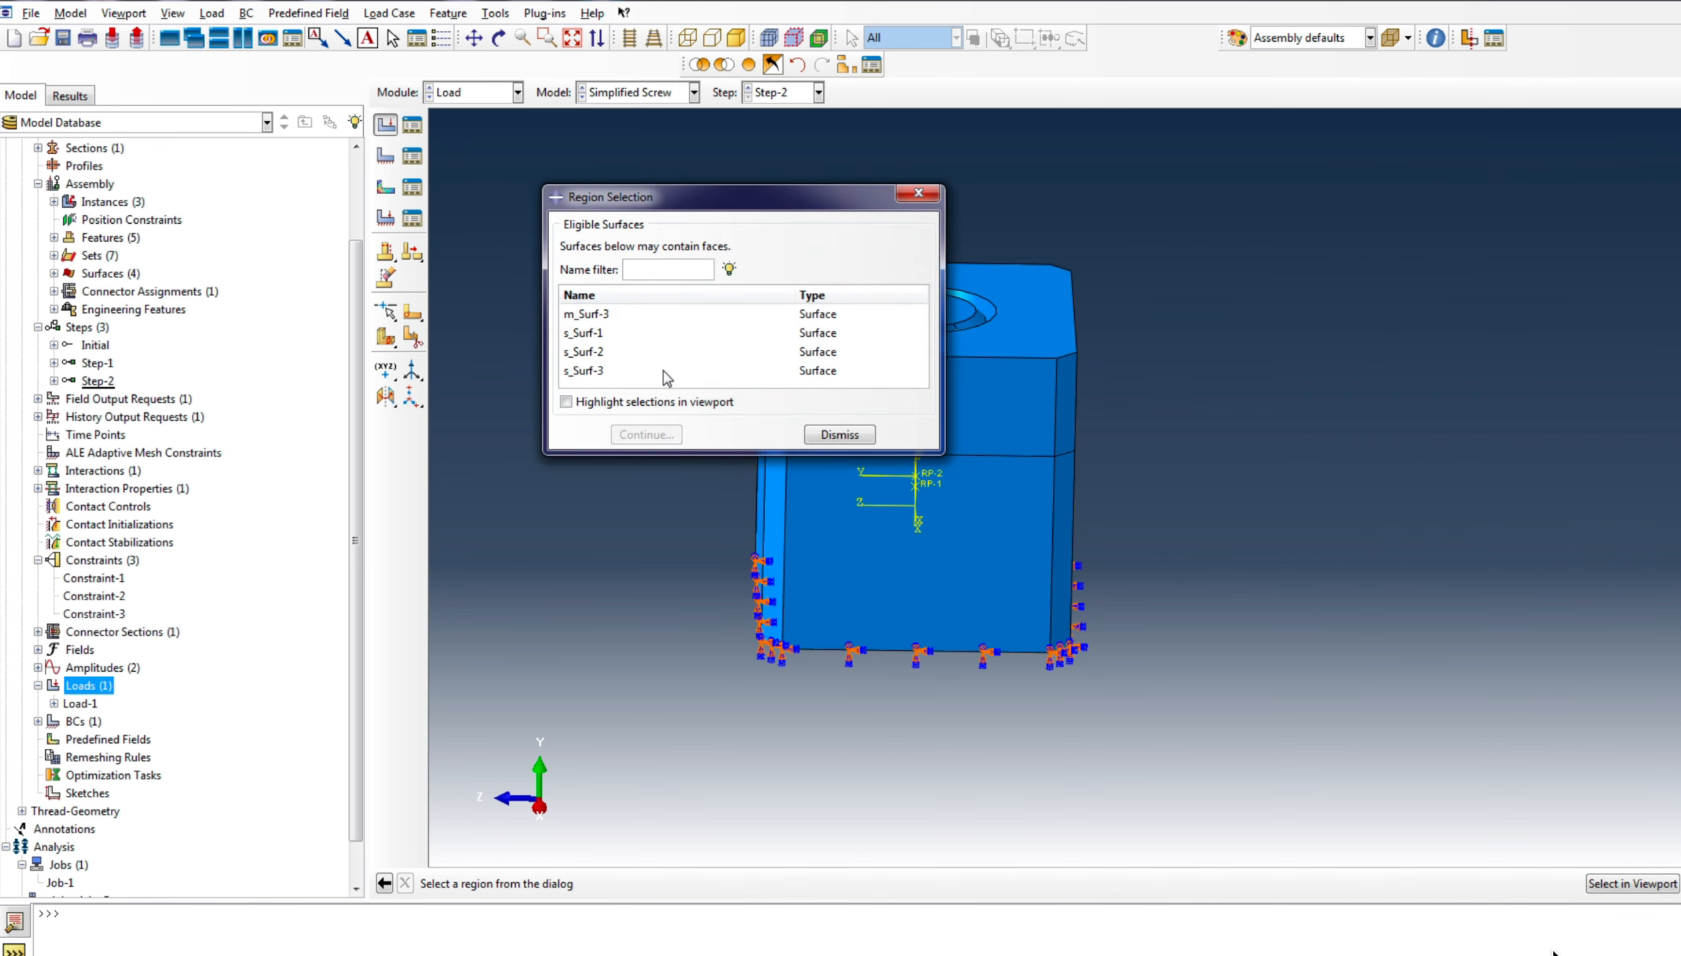
pyautogui.click(838, 434)
pyautogui.click(950, 393)
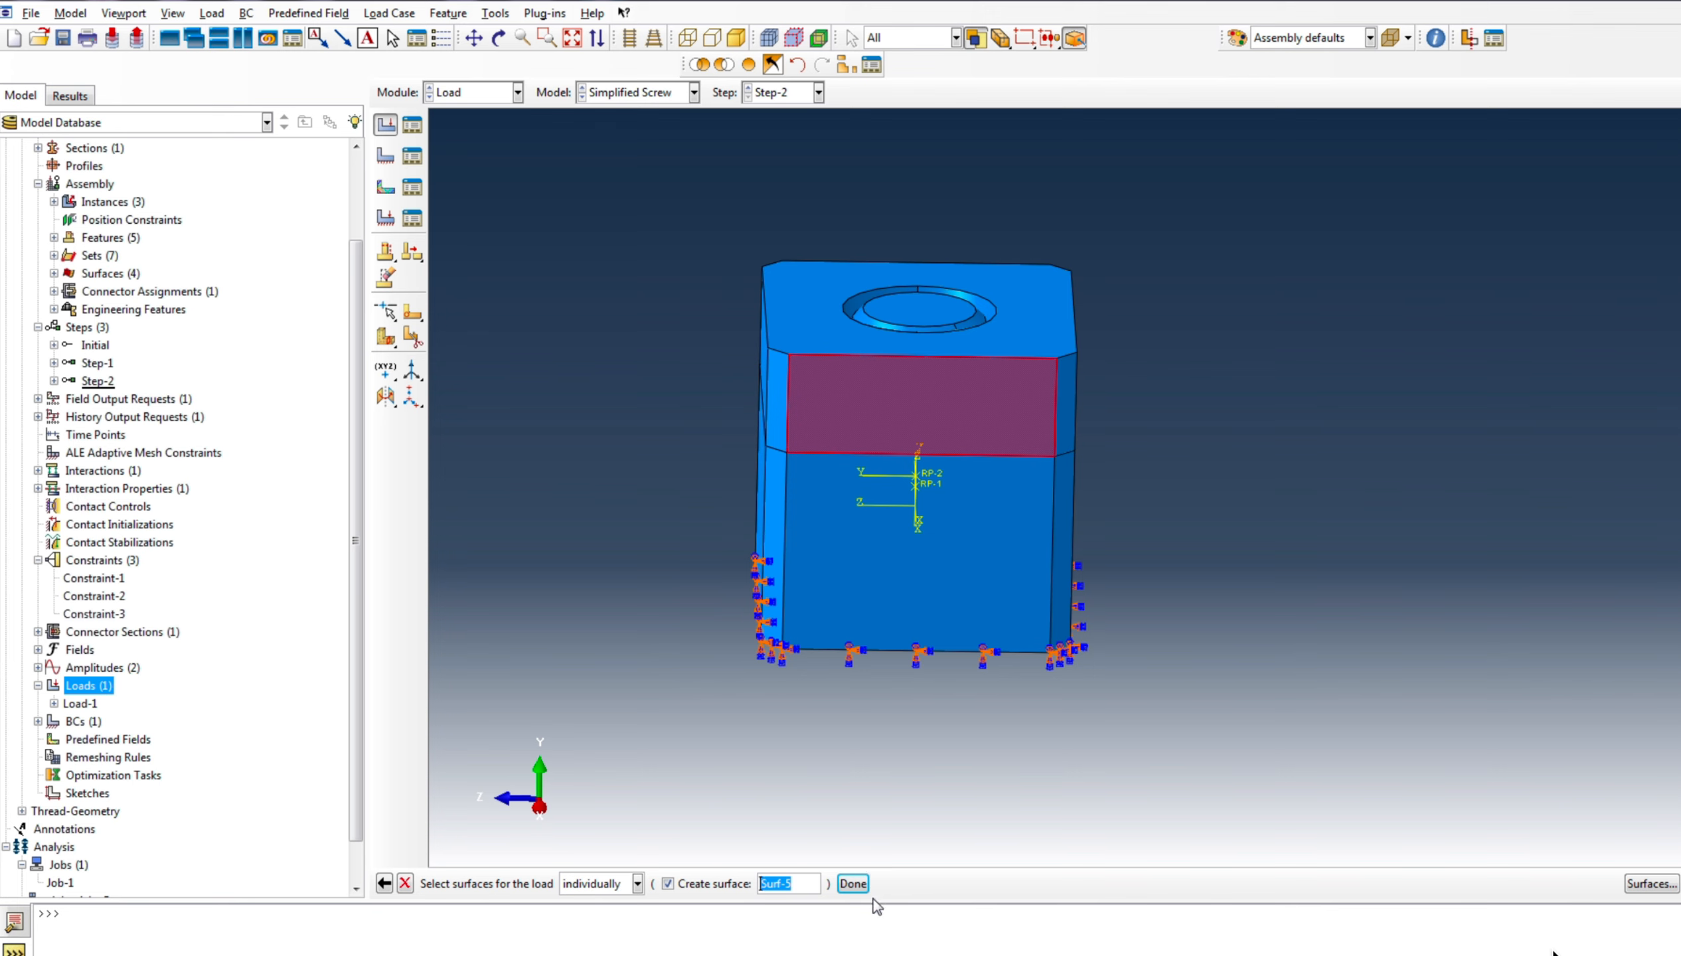
pyautogui.click(853, 884)
pyautogui.click(857, 887)
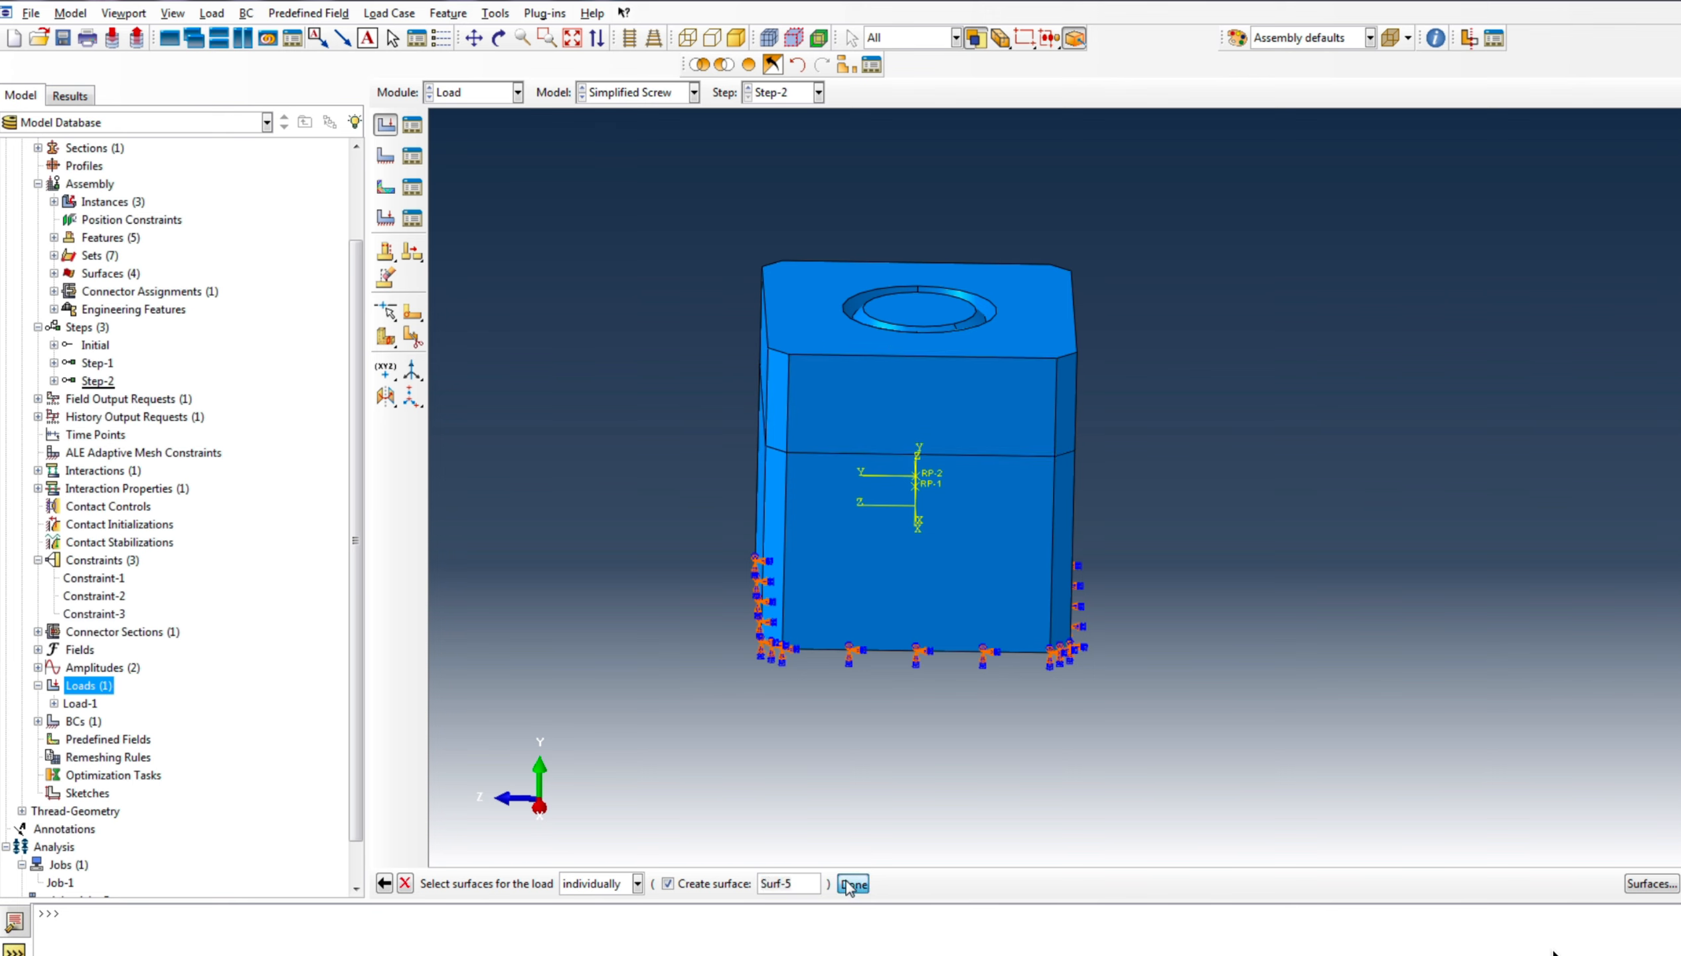
pyautogui.click(887, 387)
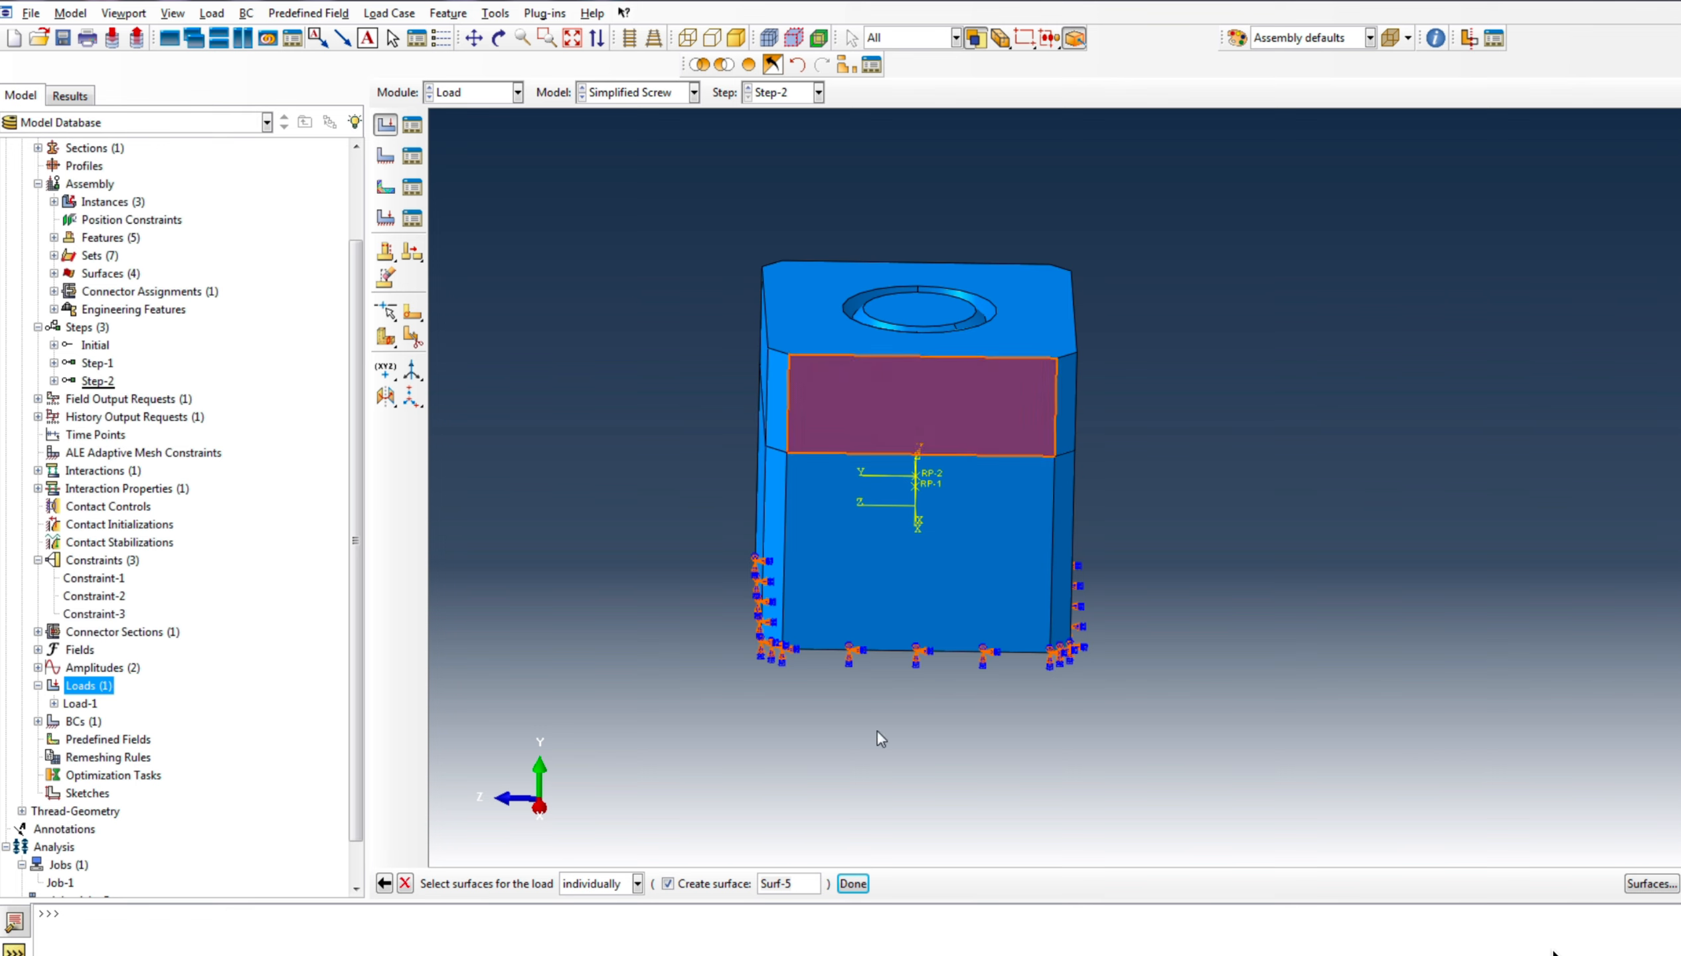
pyautogui.click(853, 884)
# Define the pressure load with Total Force distribution, magnitude 5000 and amplitude Amp-2, and save it
pyautogui.click(521, 279)
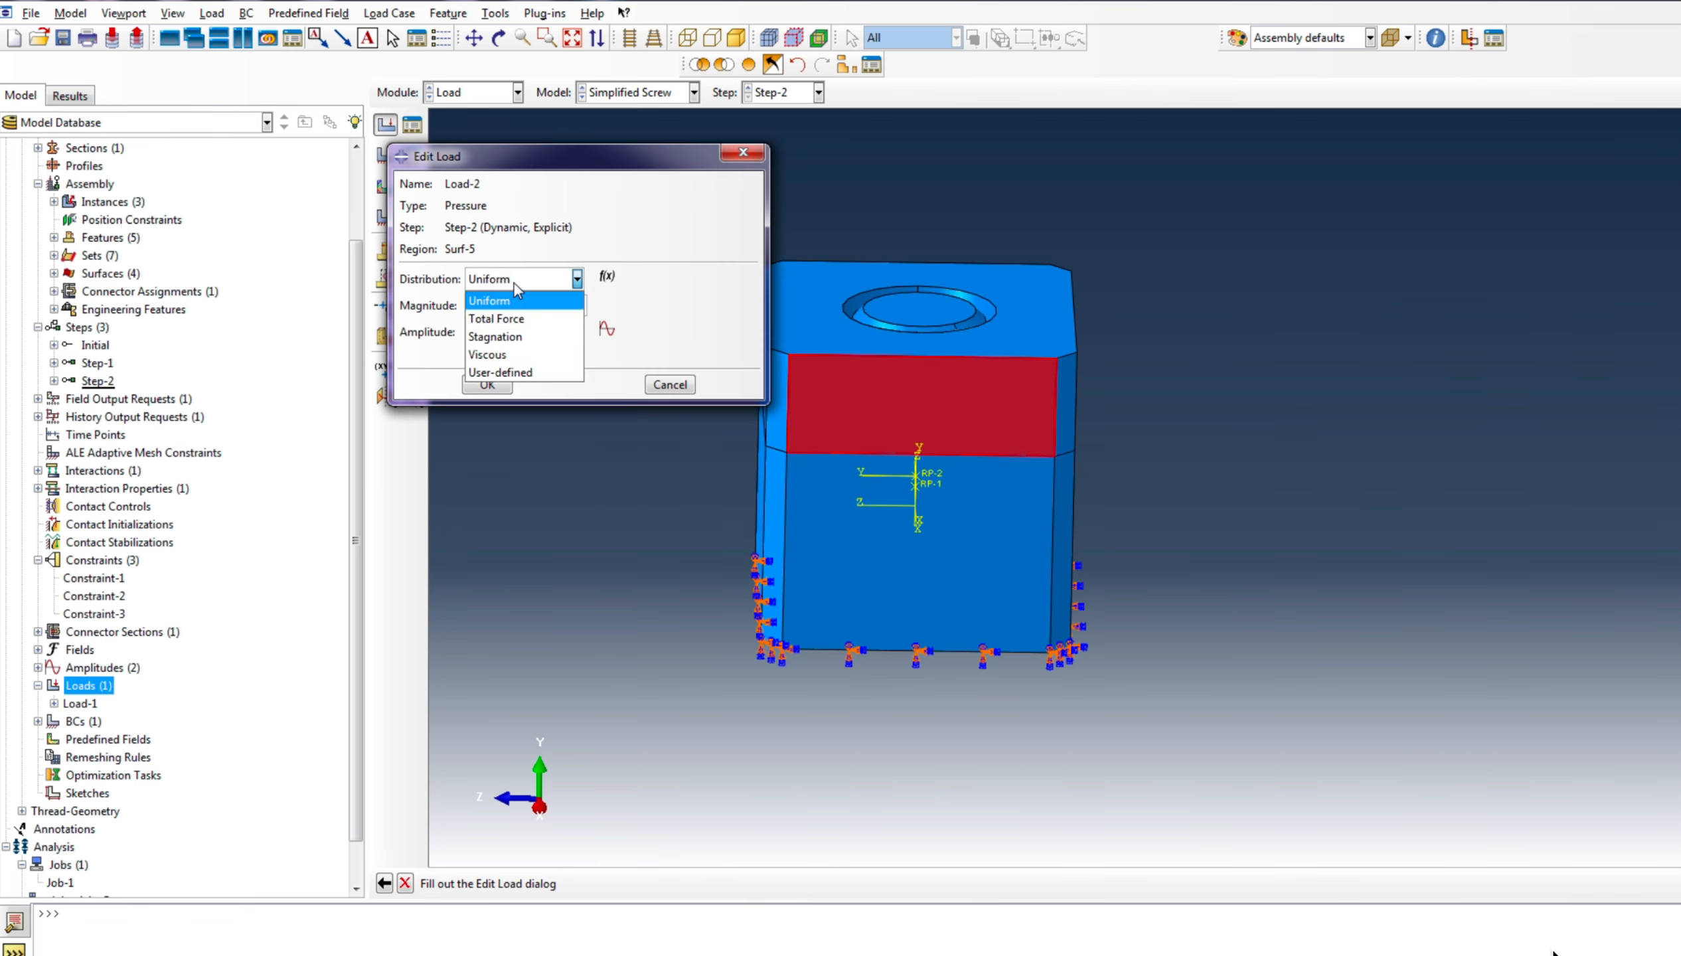
pyautogui.click(514, 314)
pyautogui.click(506, 308)
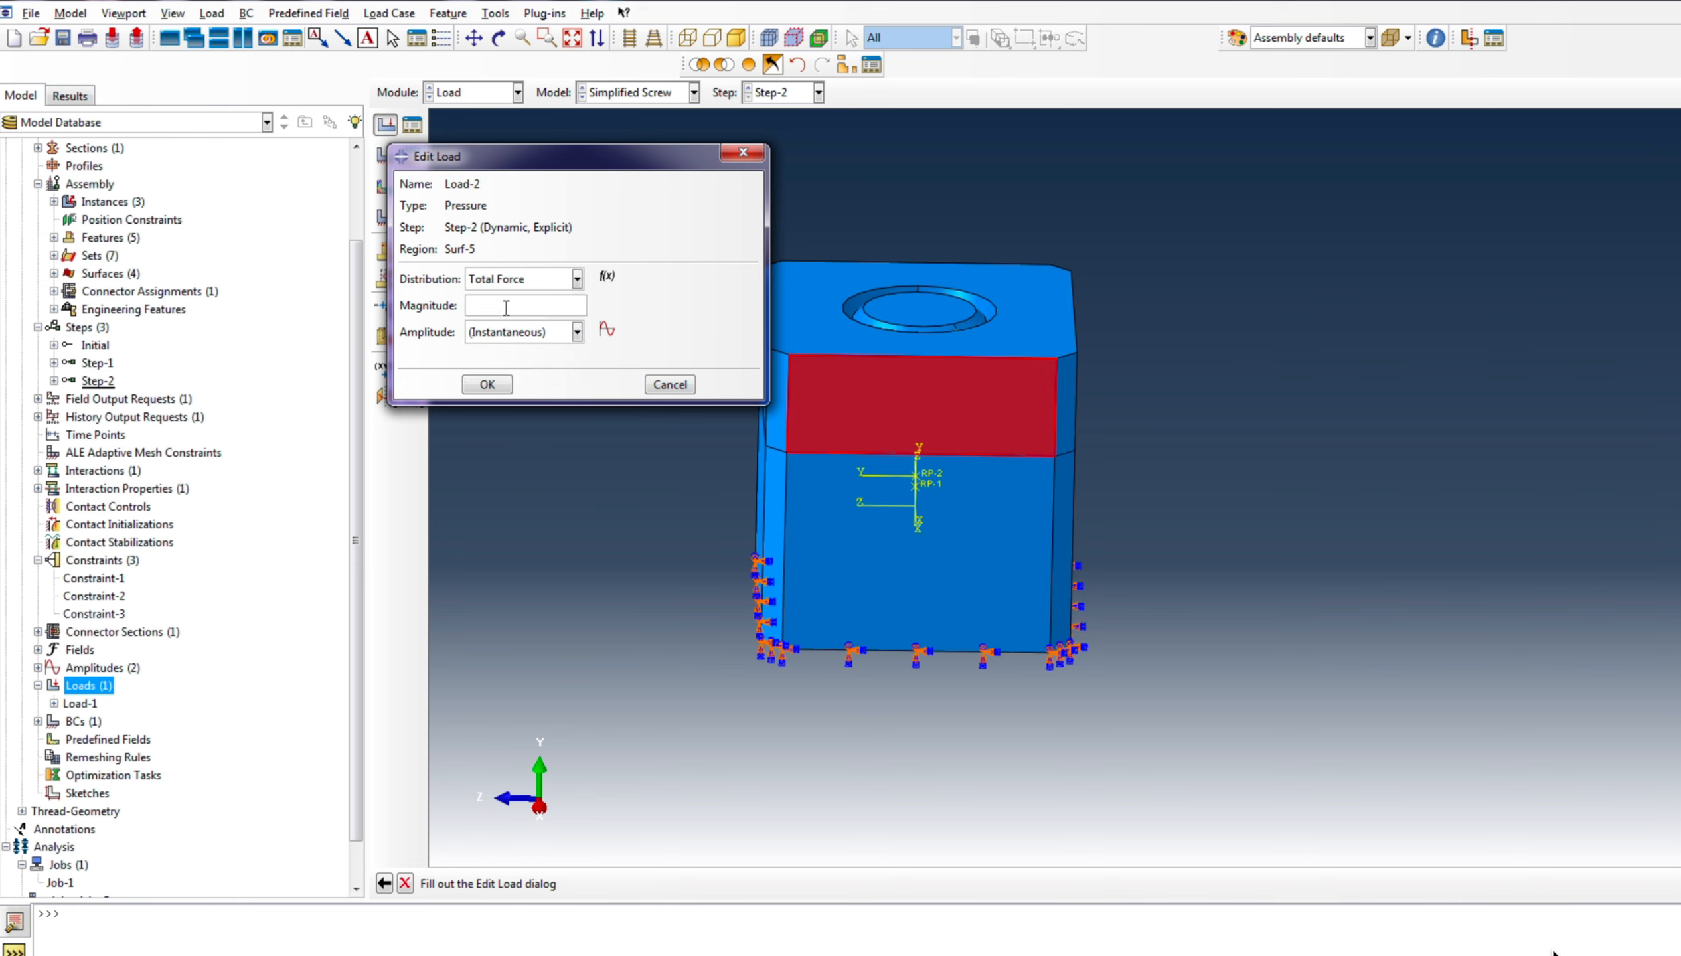
pyautogui.click(519, 332)
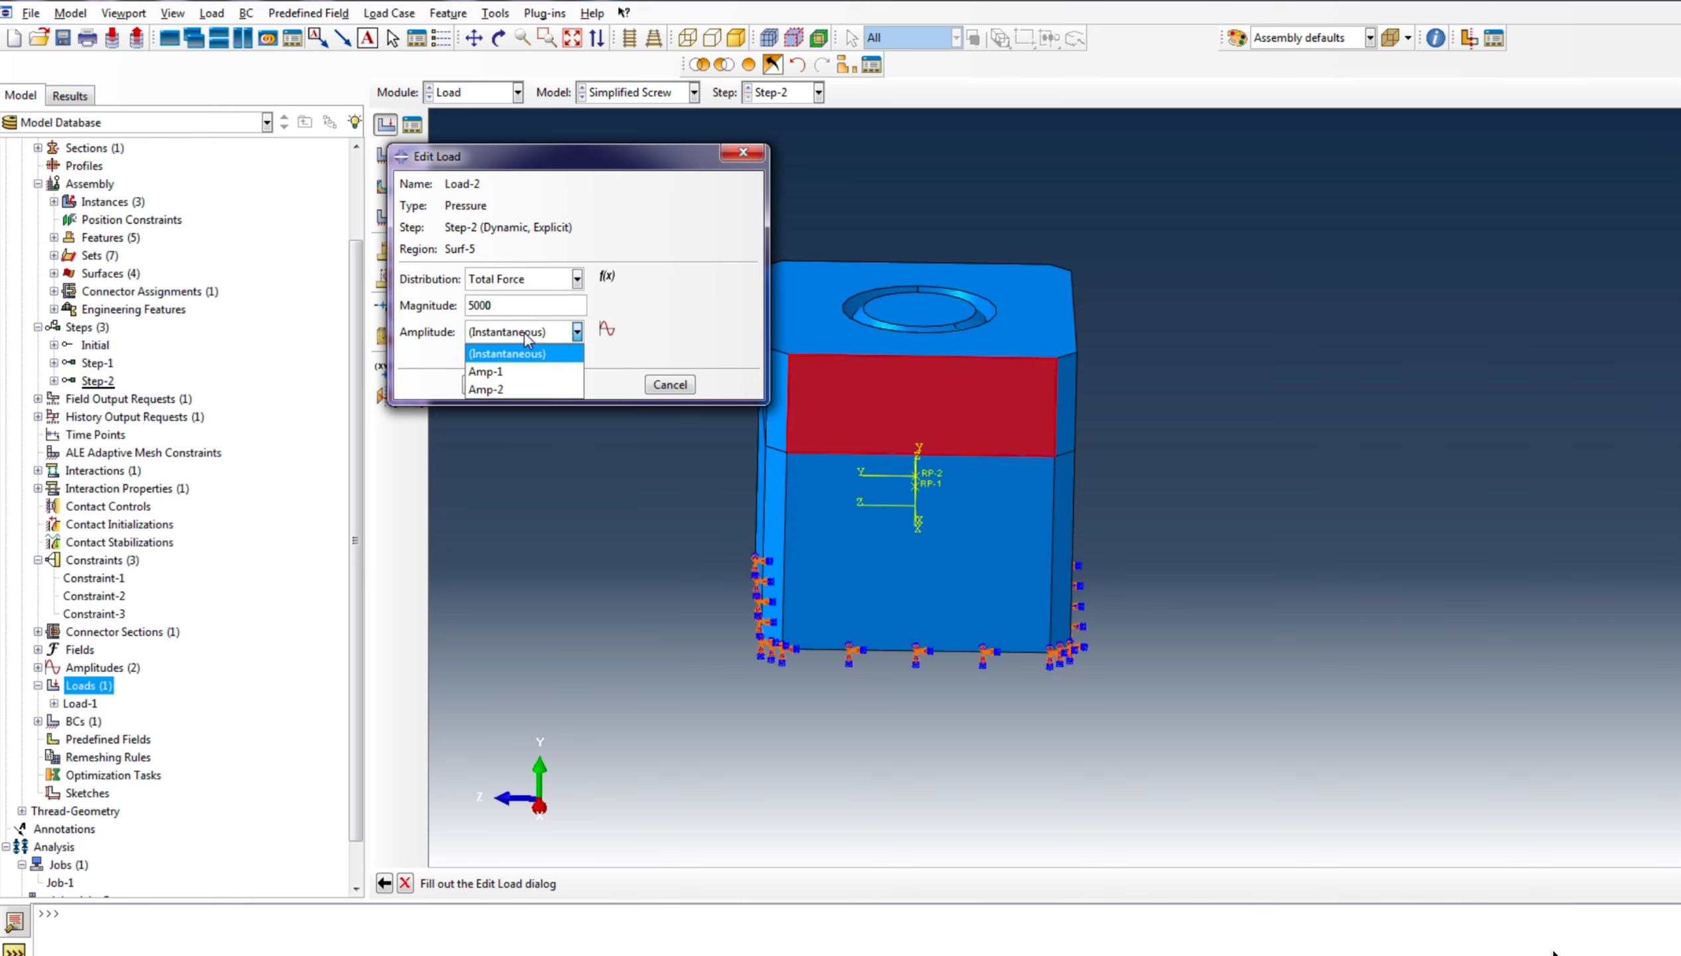
pyautogui.click(519, 372)
pyautogui.click(487, 384)
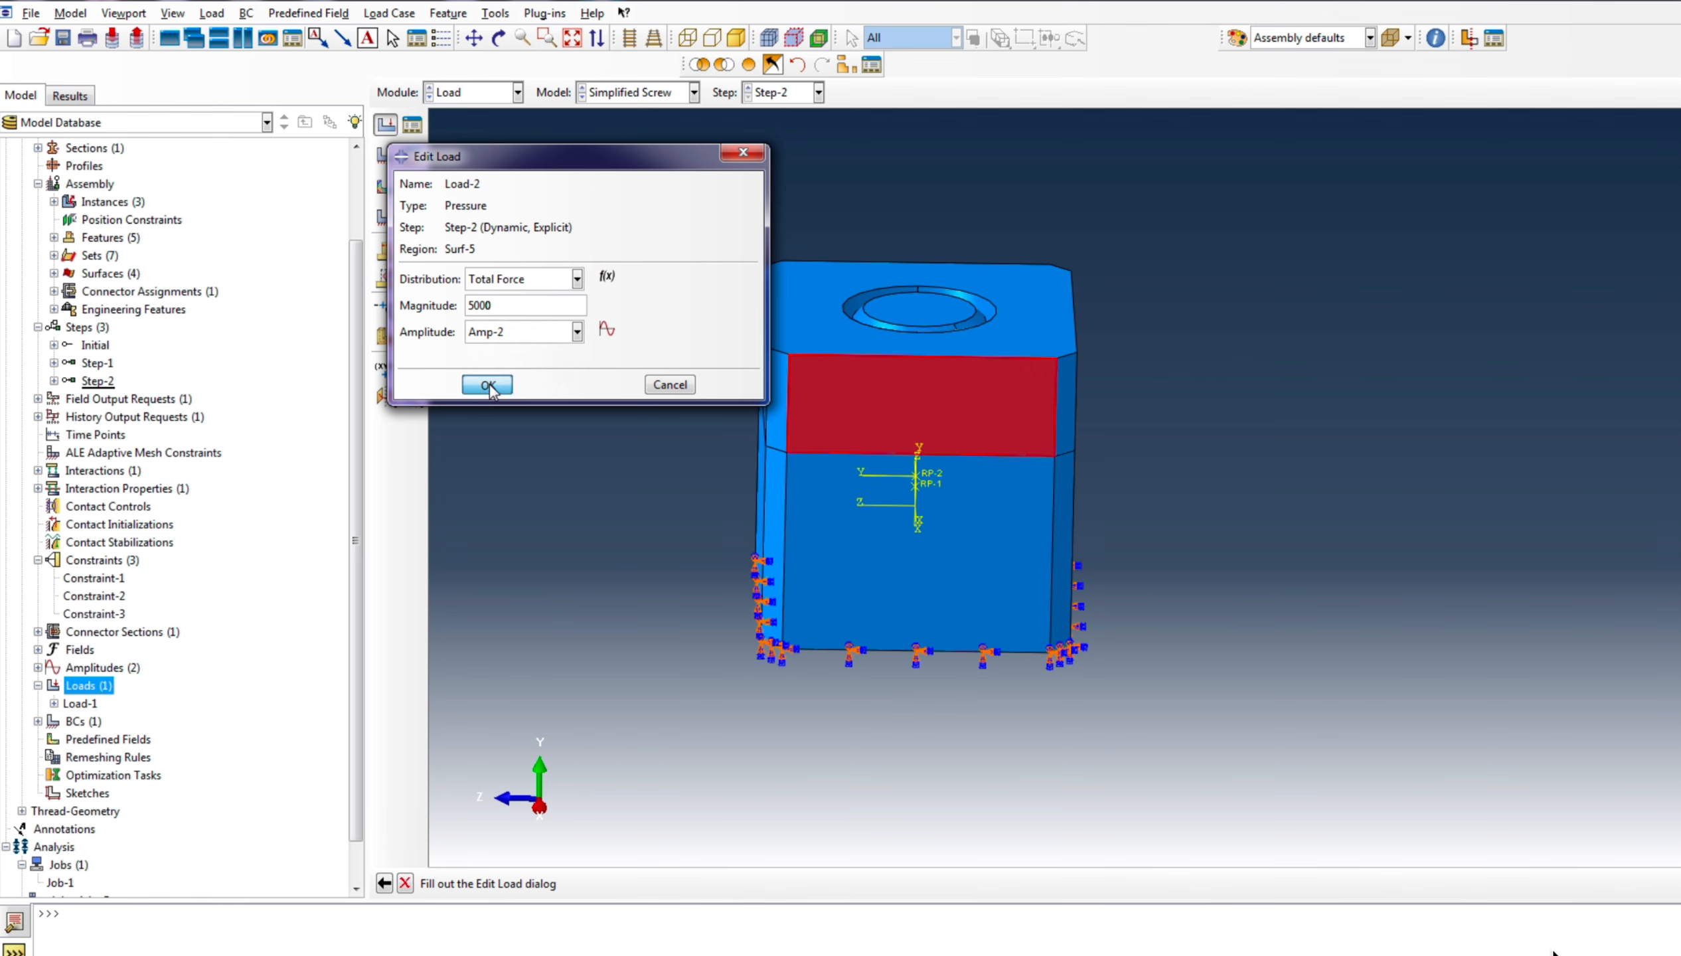
# Start a new mechanical boundary condition in Step-2 of type Connector velocity
pyautogui.click(498, 38)
pyautogui.moveTo(967, 634); pyautogui.dragTo(1141, 665)
pyautogui.click(408, 887)
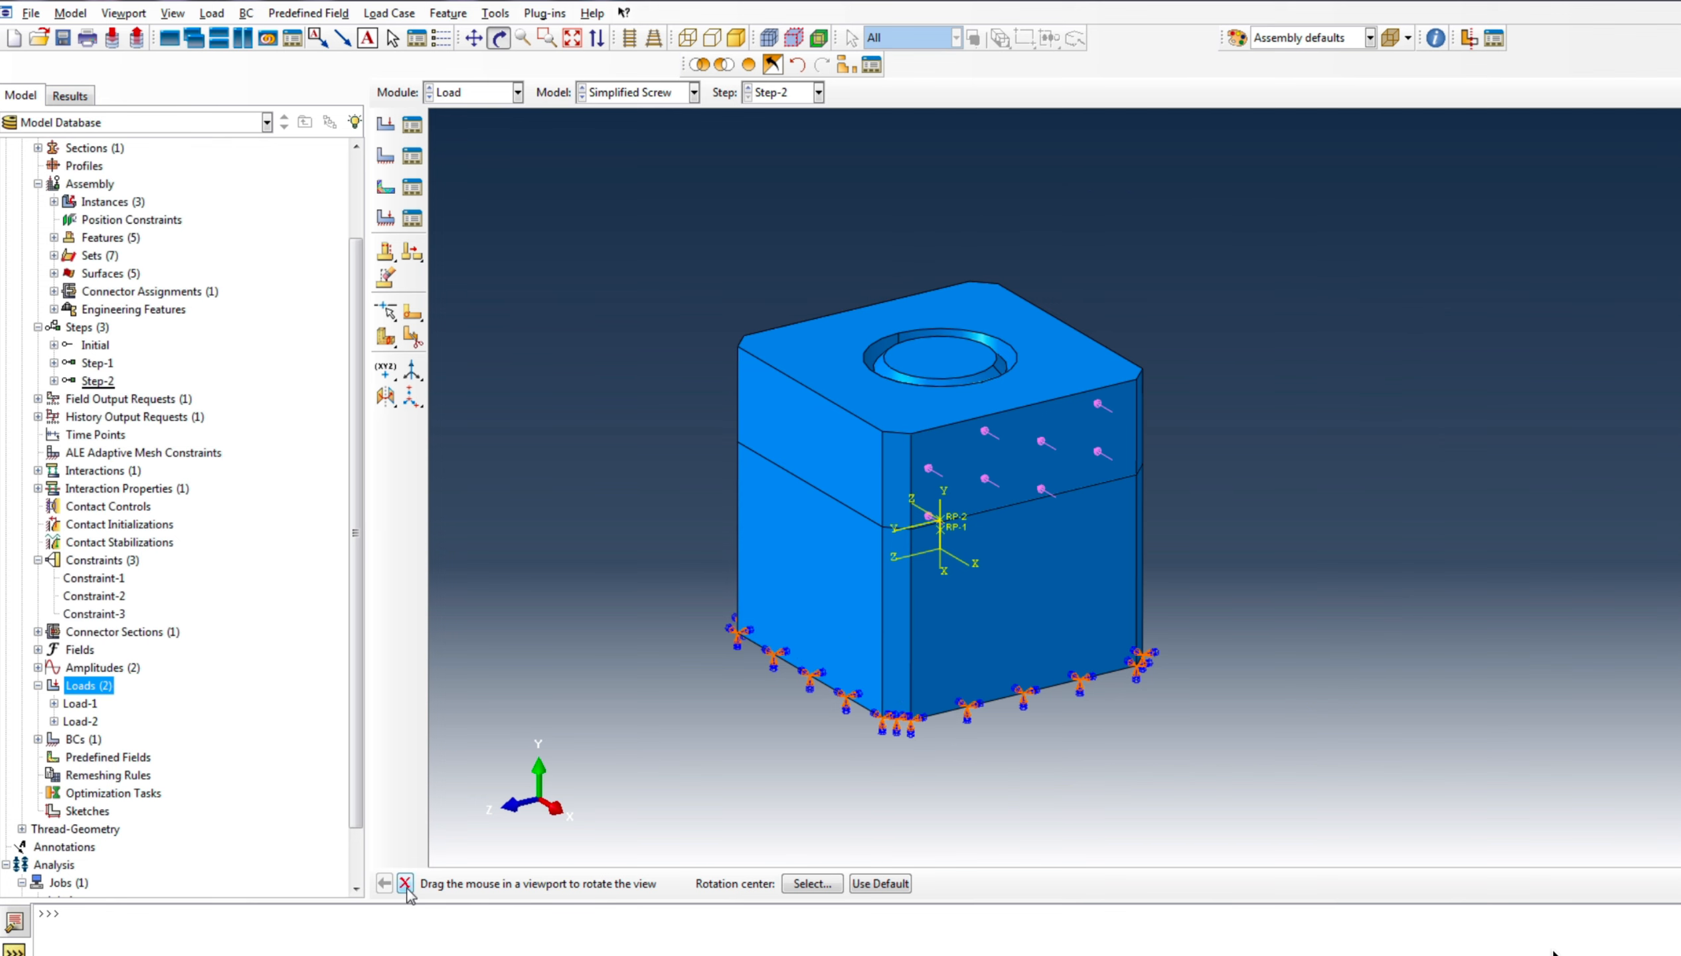
pyautogui.click(38, 739)
pyautogui.click(85, 741)
pyautogui.rightClick(85, 741)
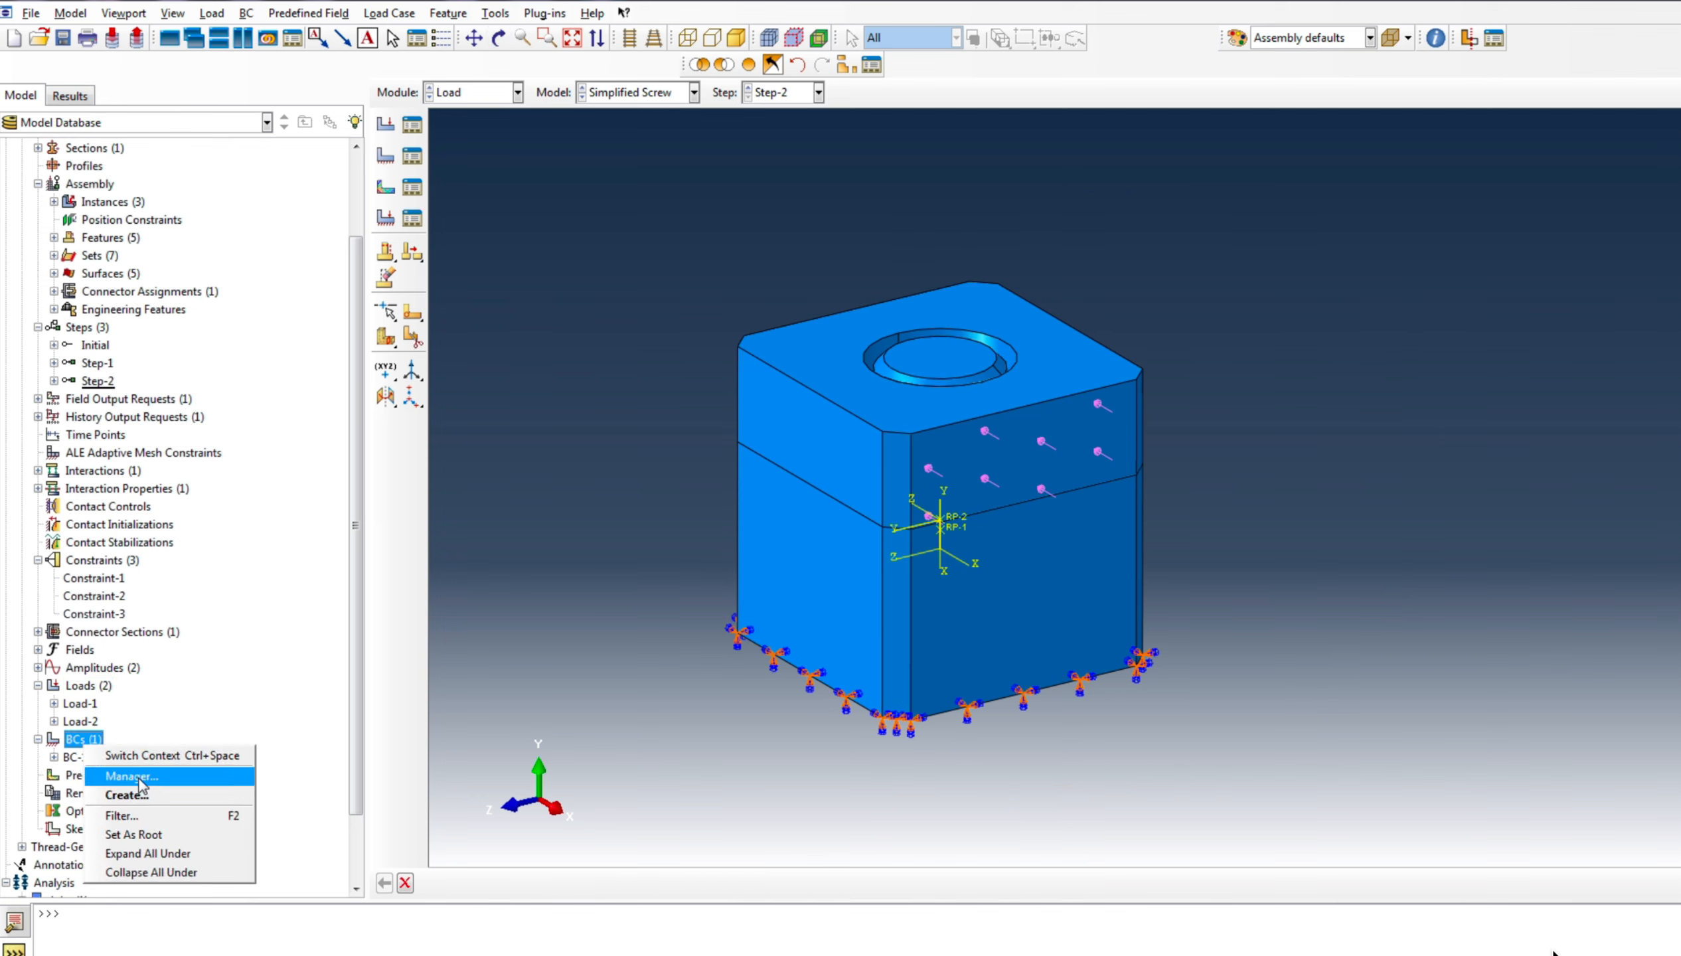
pyautogui.click(133, 795)
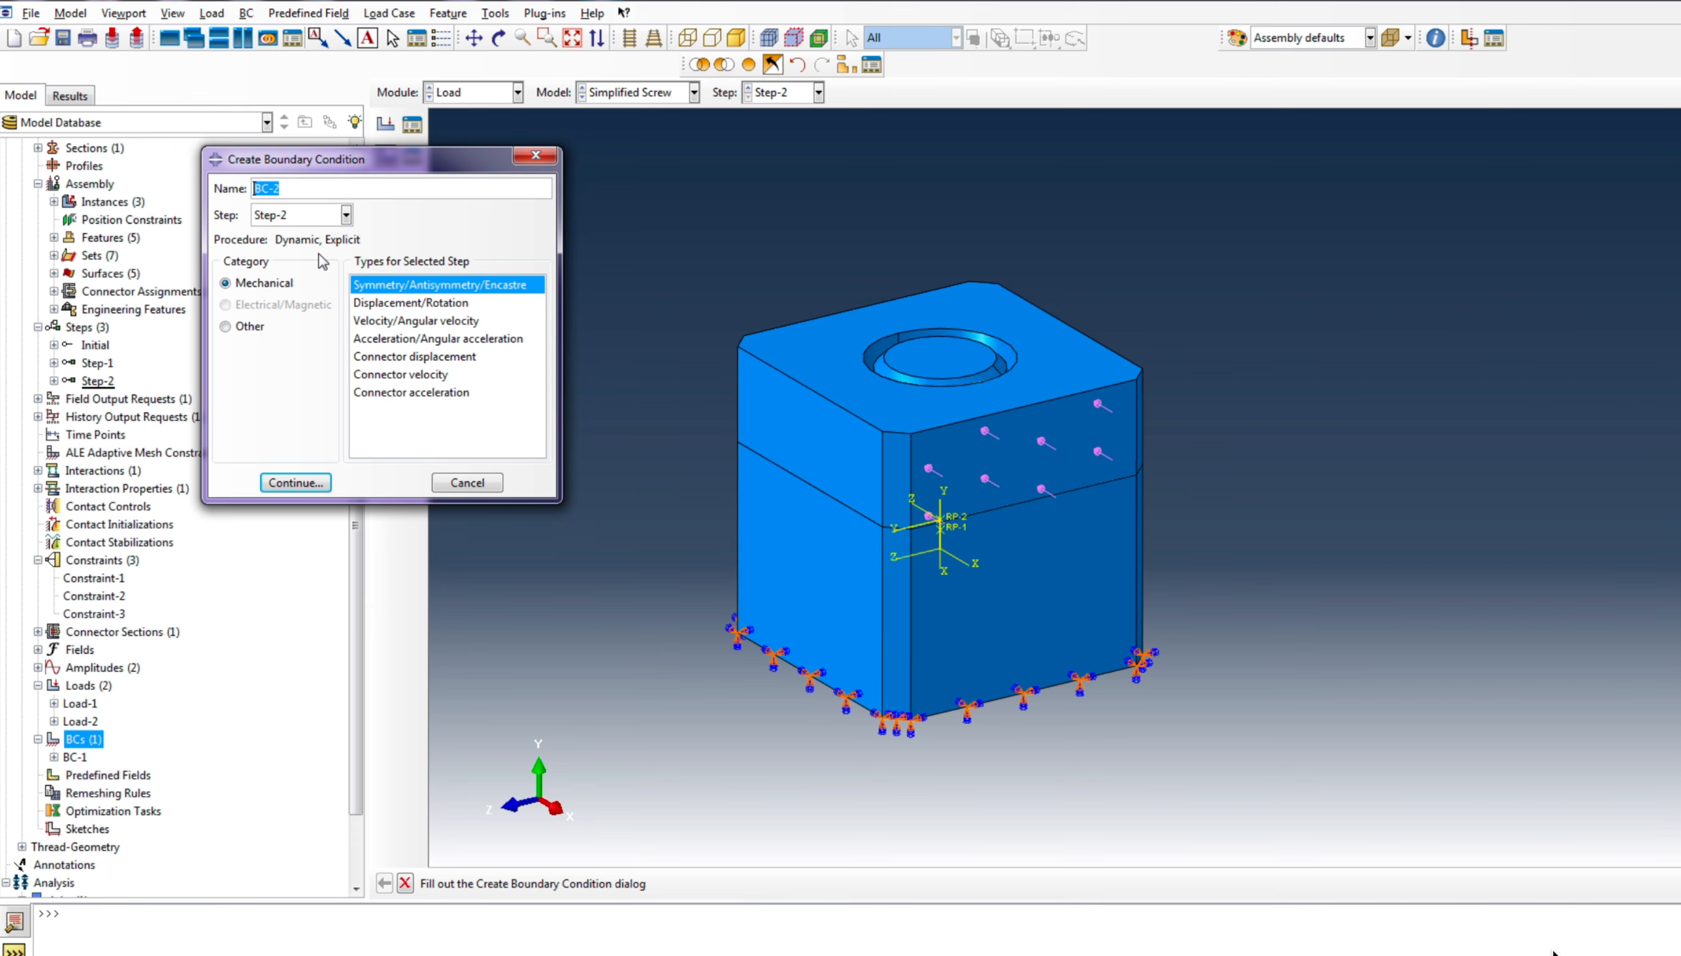
pyautogui.click(425, 374)
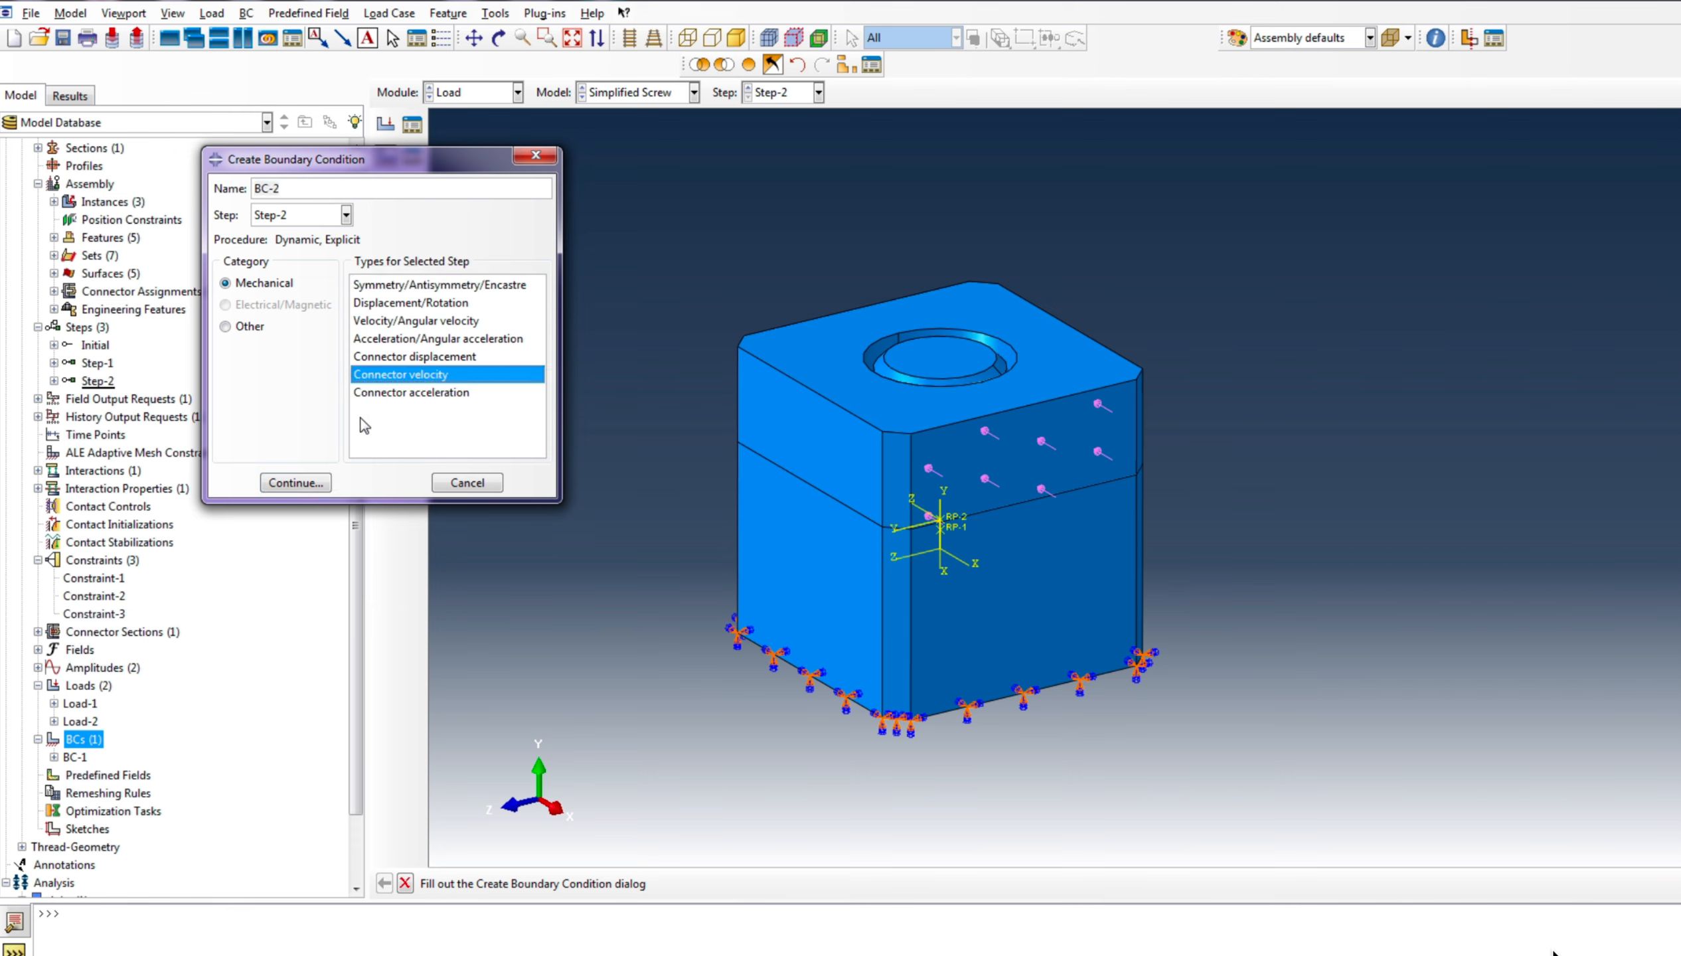
pyautogui.click(295, 483)
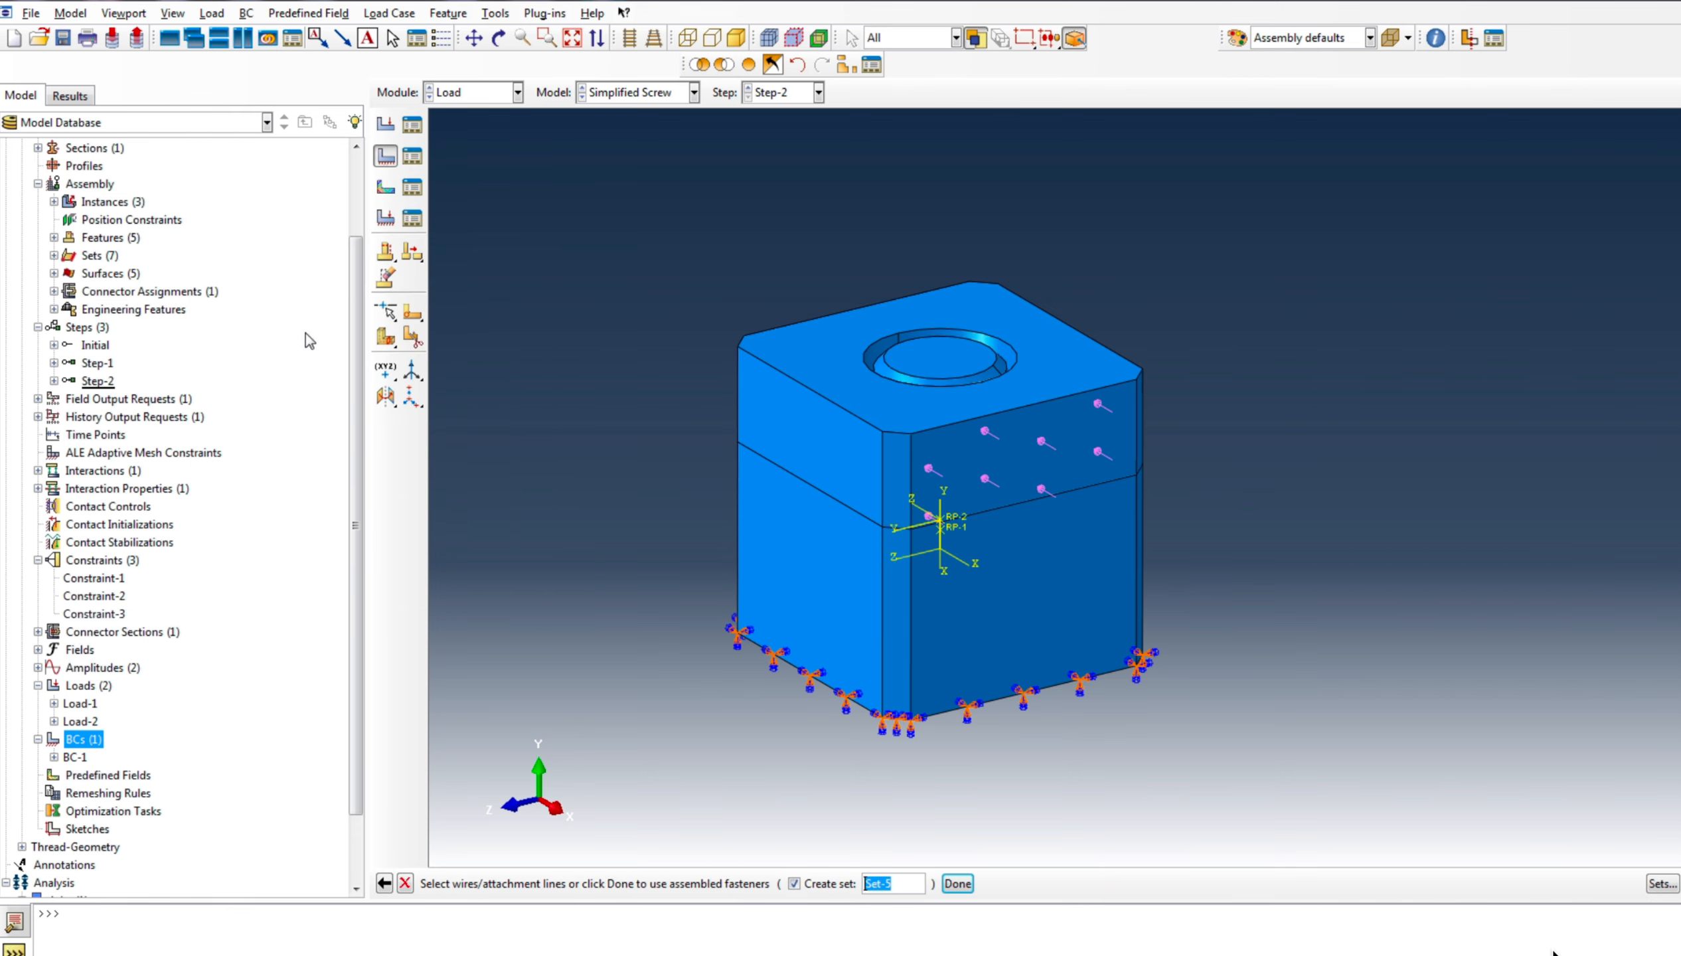
# Apply the connector velocity condition to Wire-1-Set-1 with V1 enabled at 0 and save it
pyautogui.click(1661, 884)
pyautogui.click(607, 337)
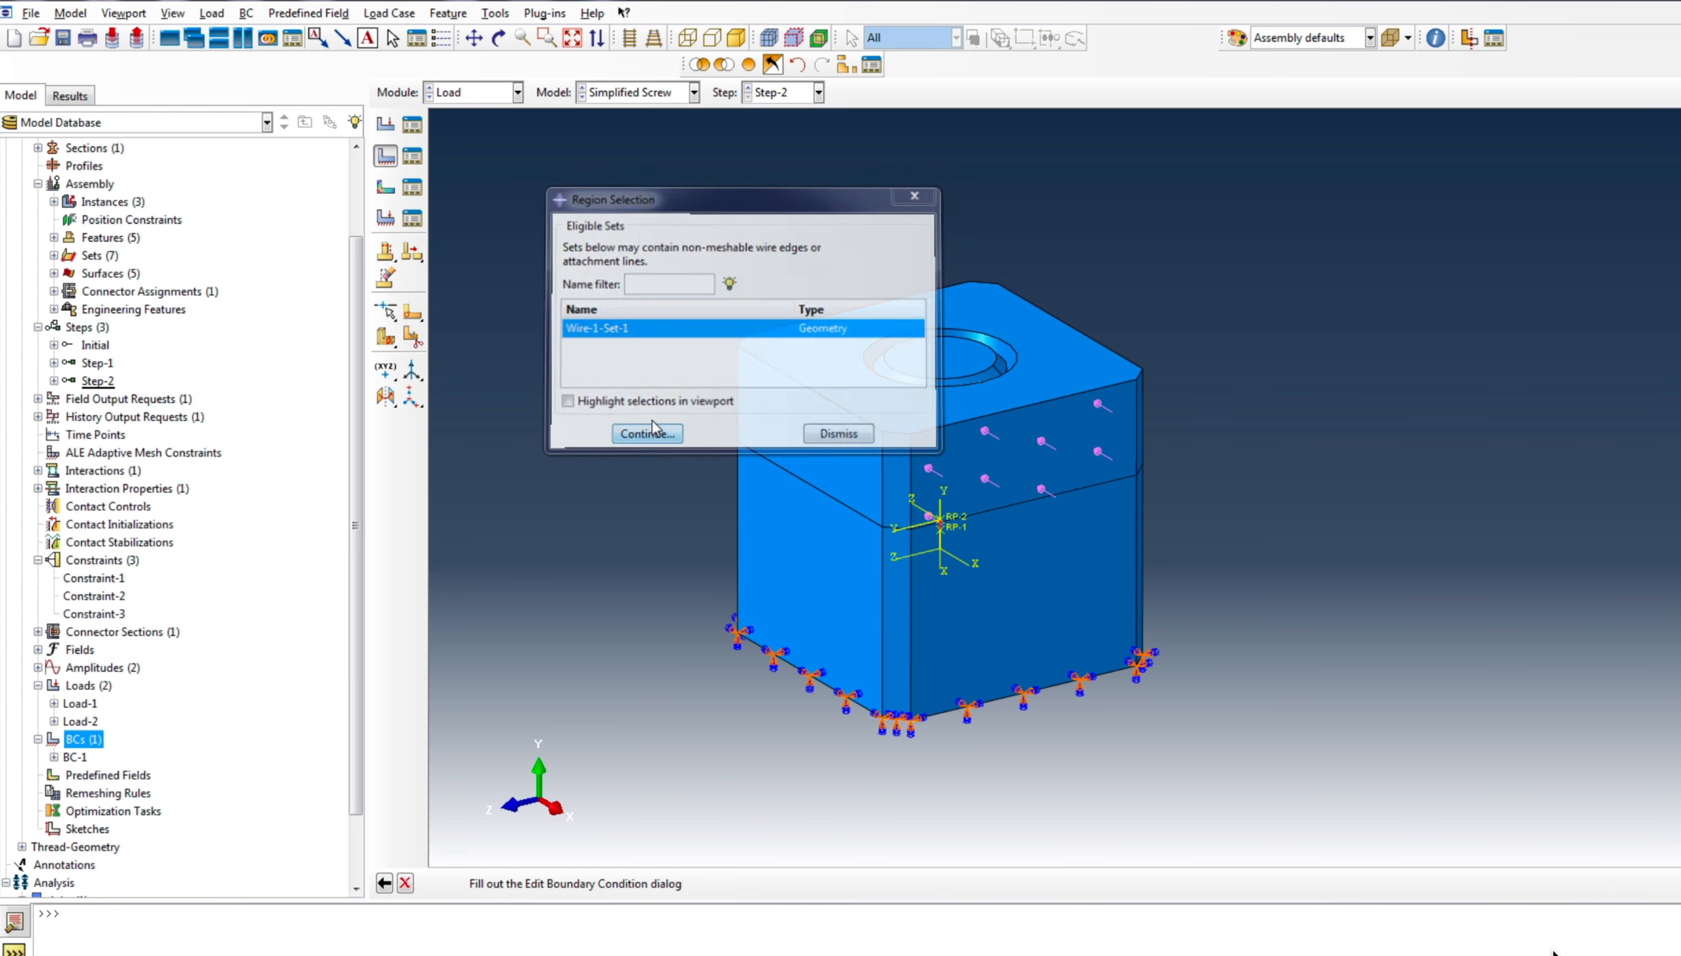
pyautogui.click(647, 434)
pyautogui.click(40, 259)
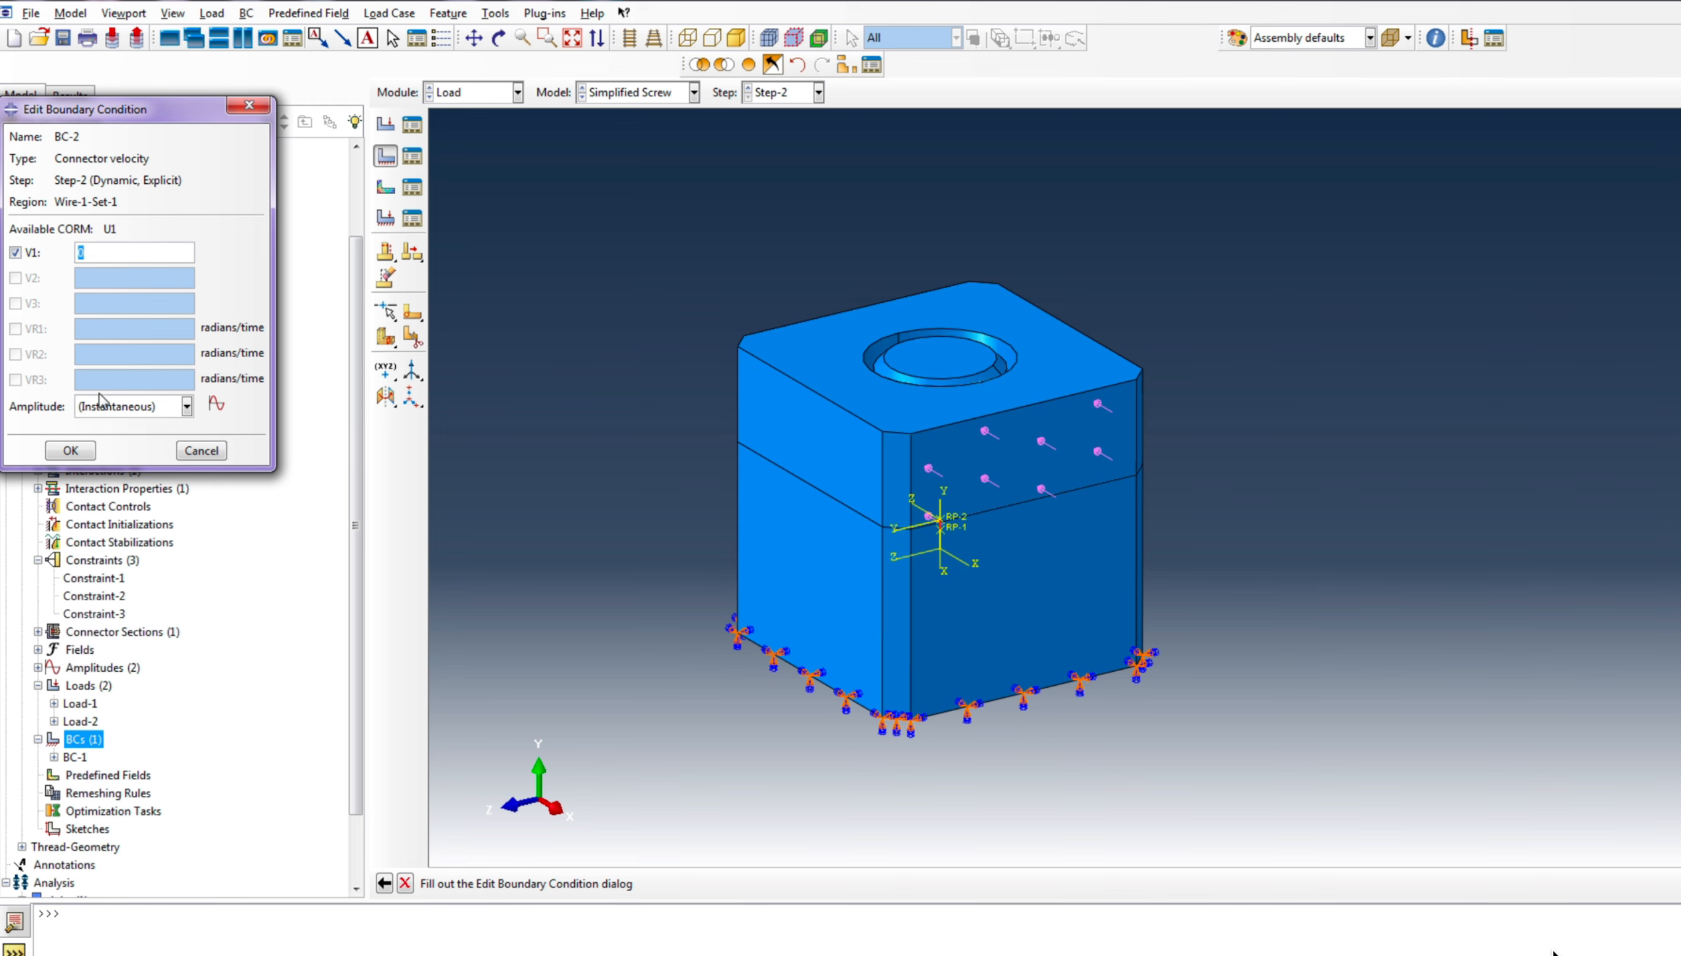
pyautogui.click(70, 451)
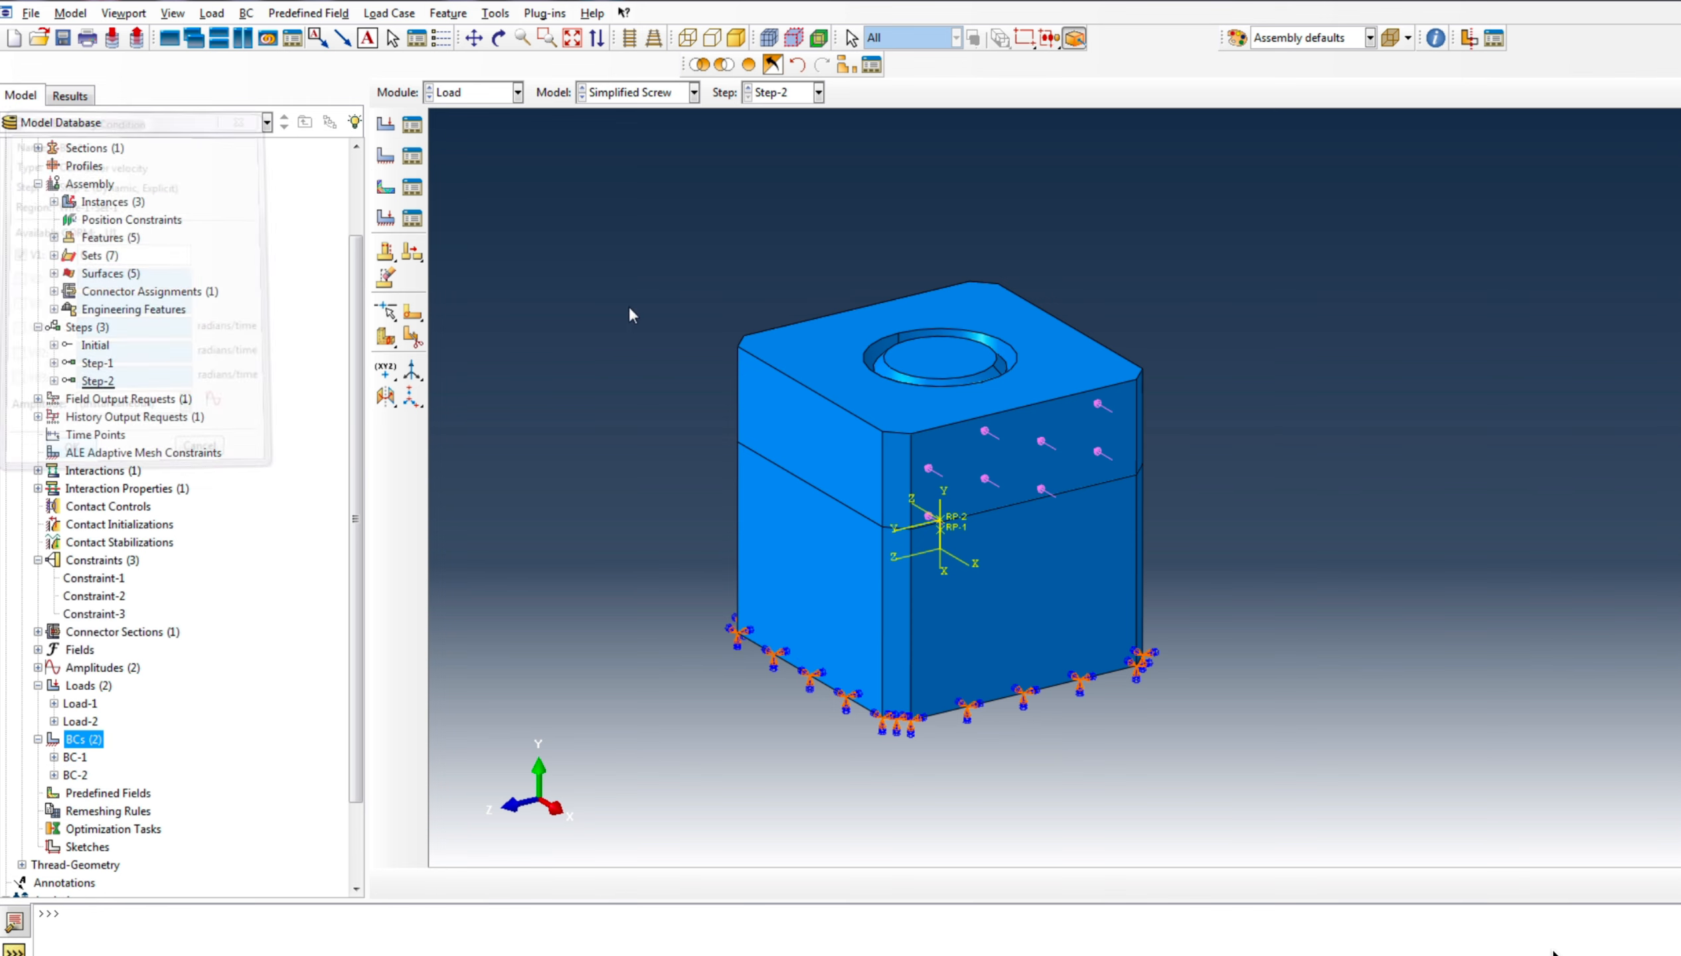
# Deactivate the connector force Load-1 in Step-2
pyautogui.click(412, 124)
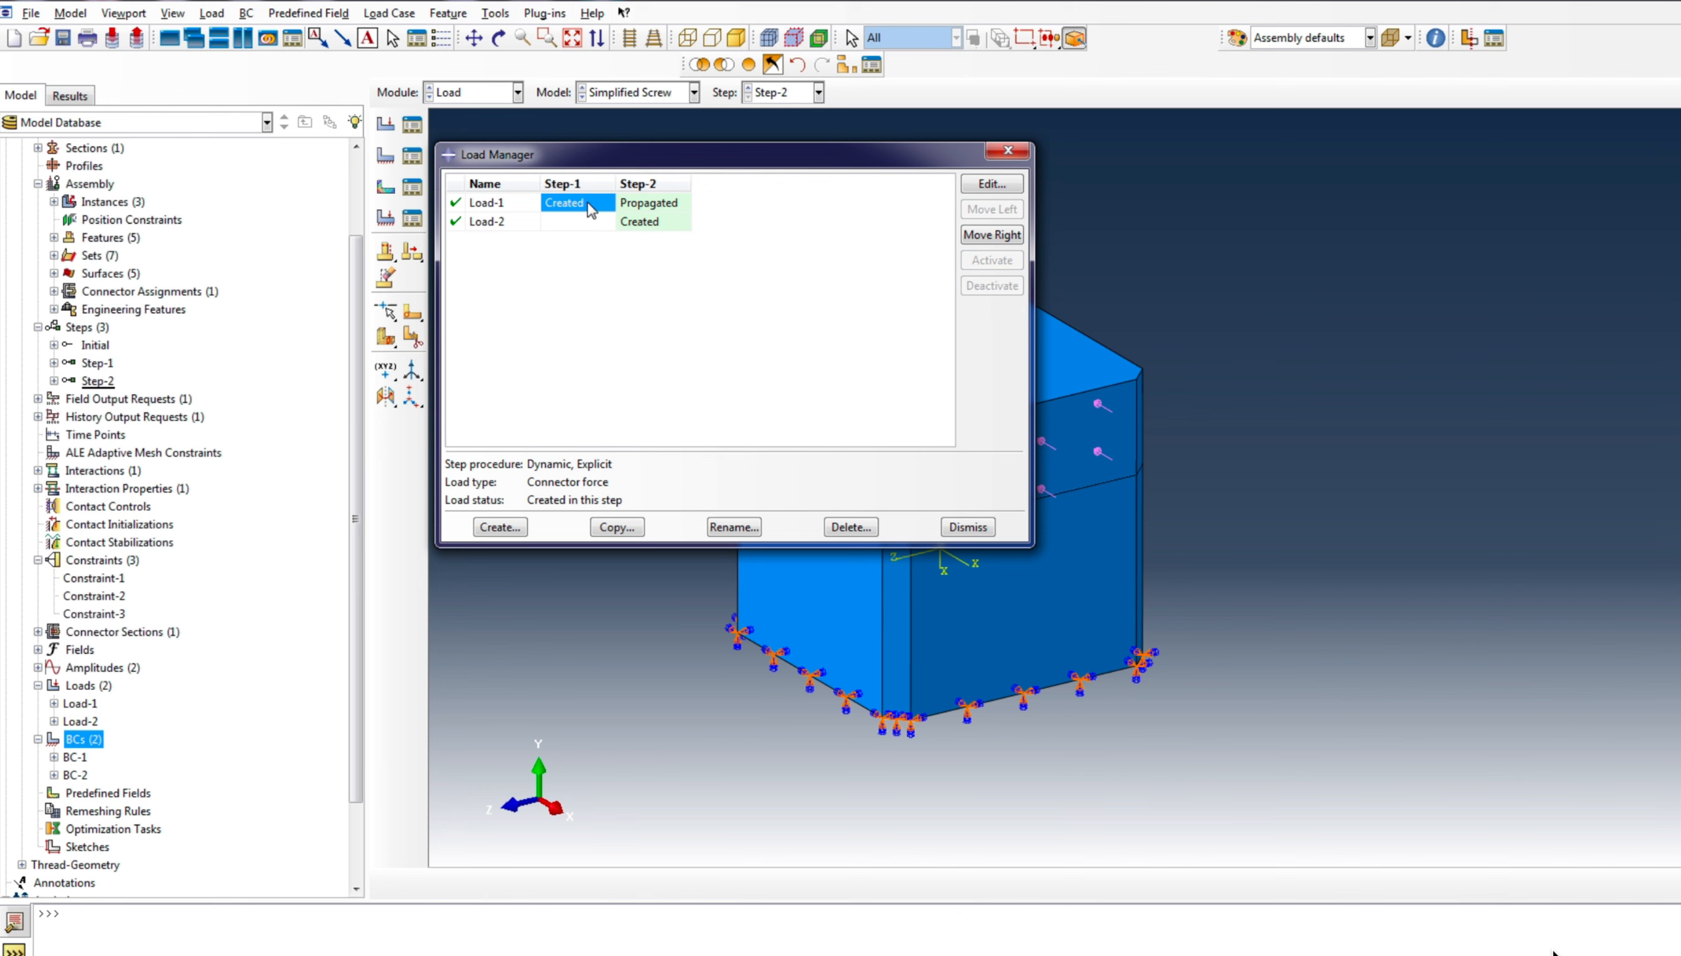
pyautogui.click(666, 203)
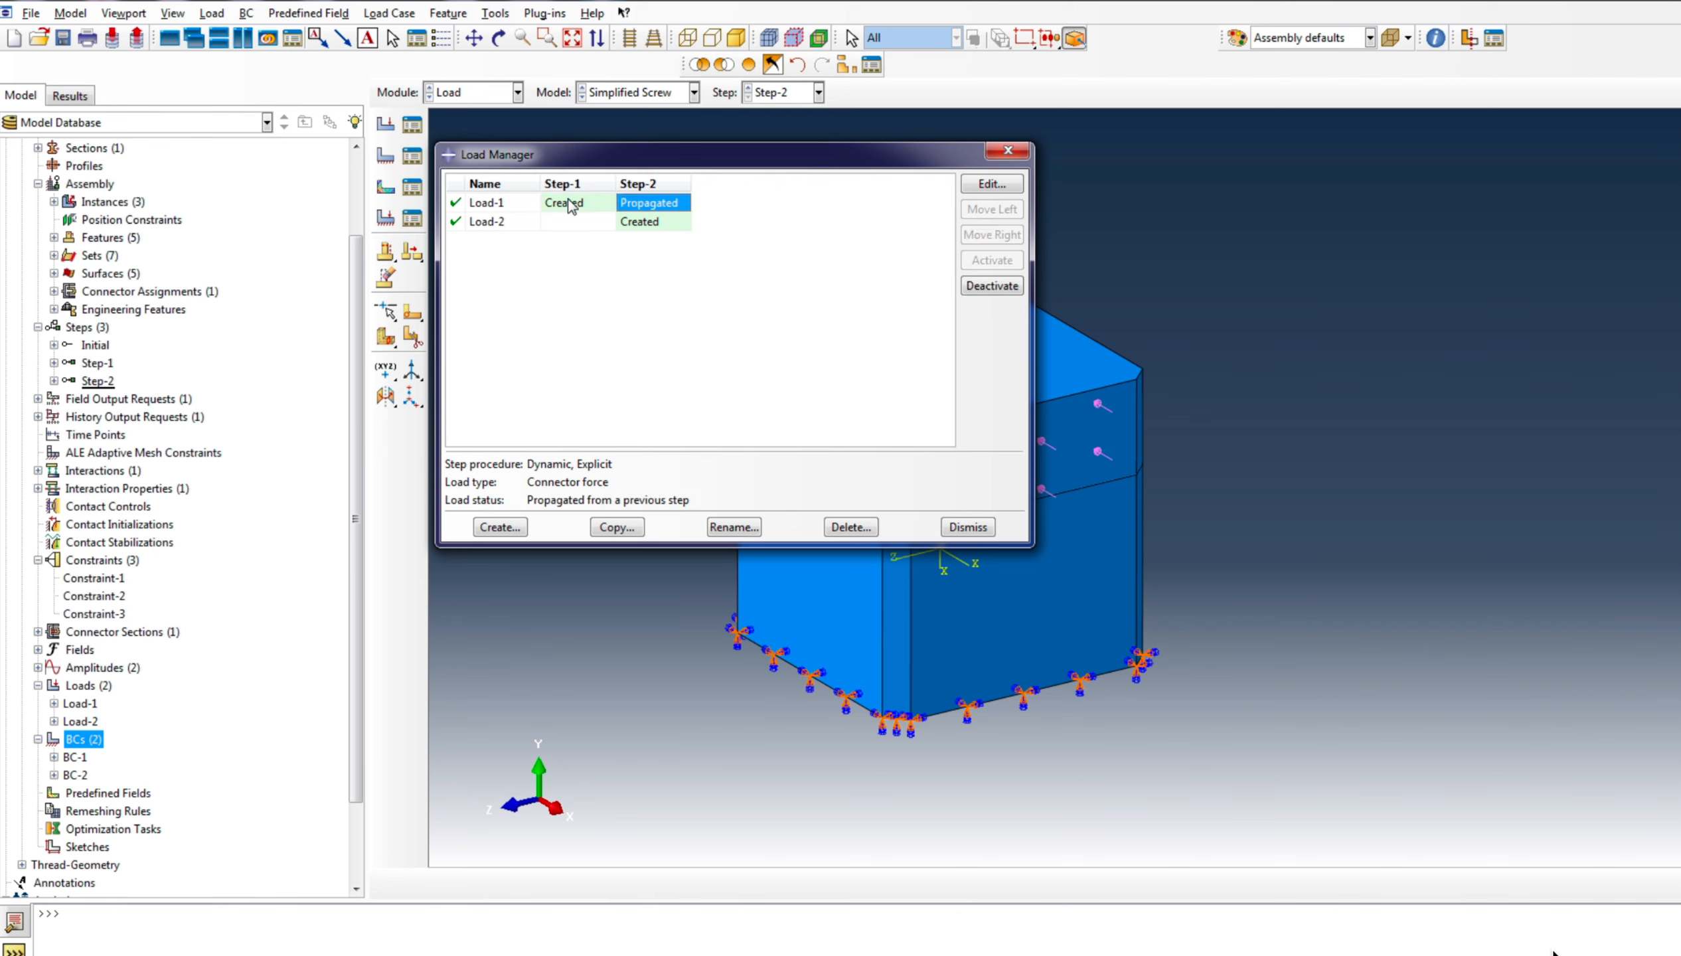
pyautogui.click(990, 285)
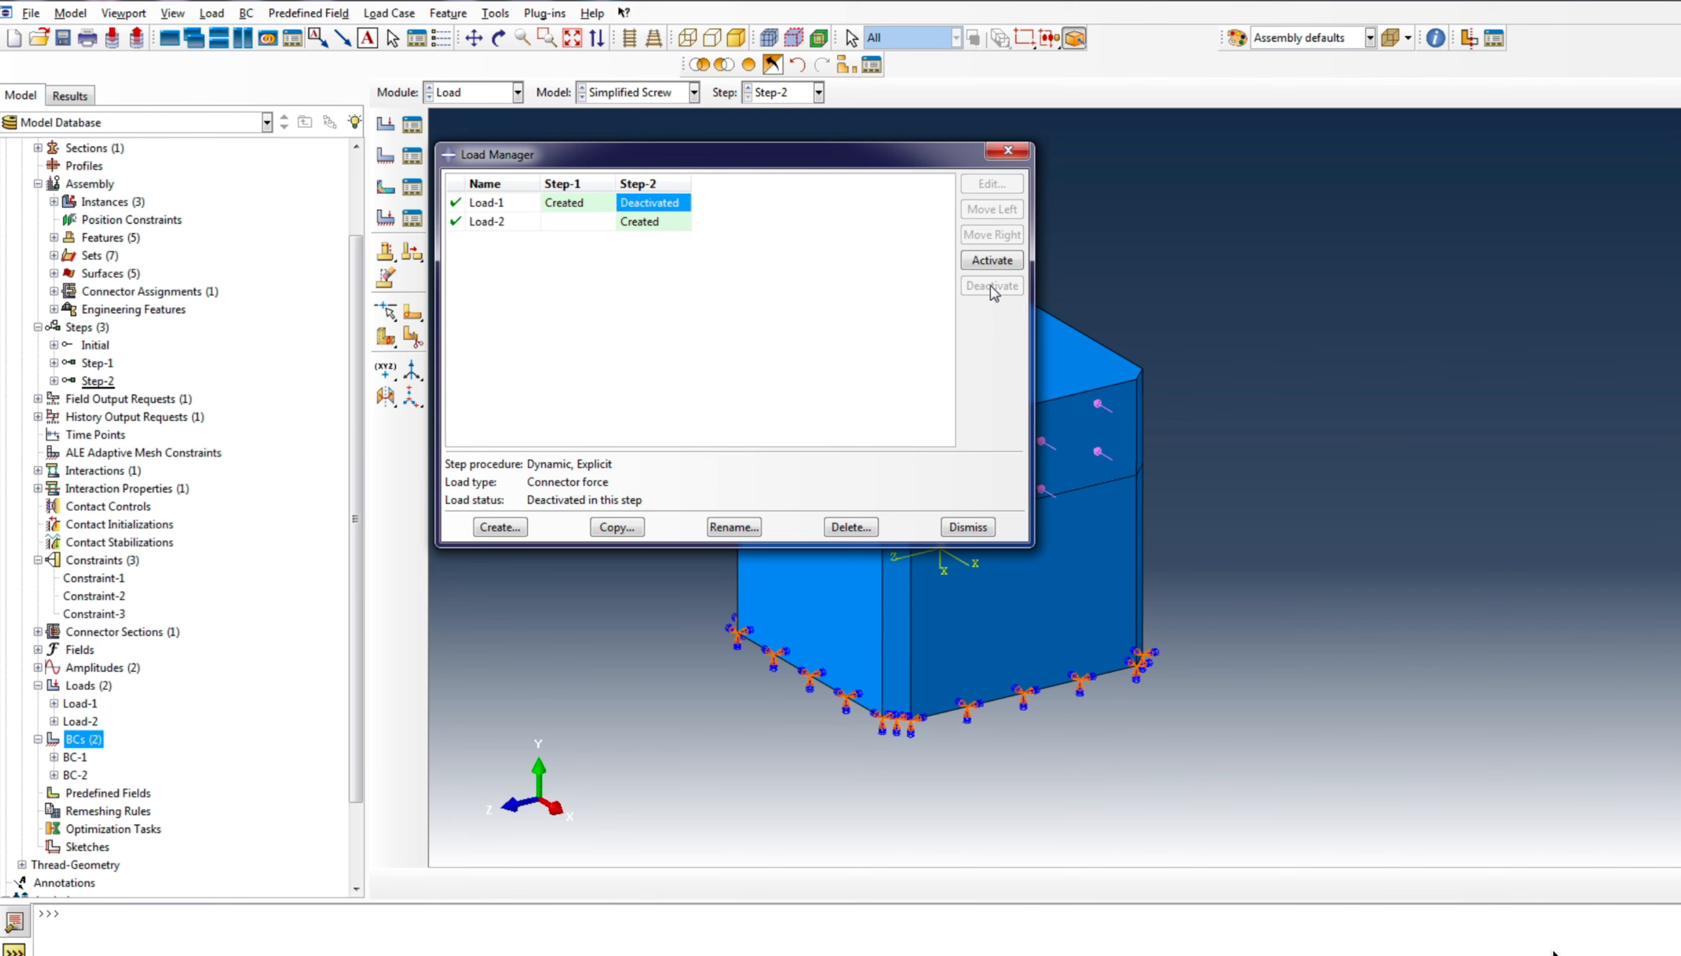
pyautogui.click(981, 530)
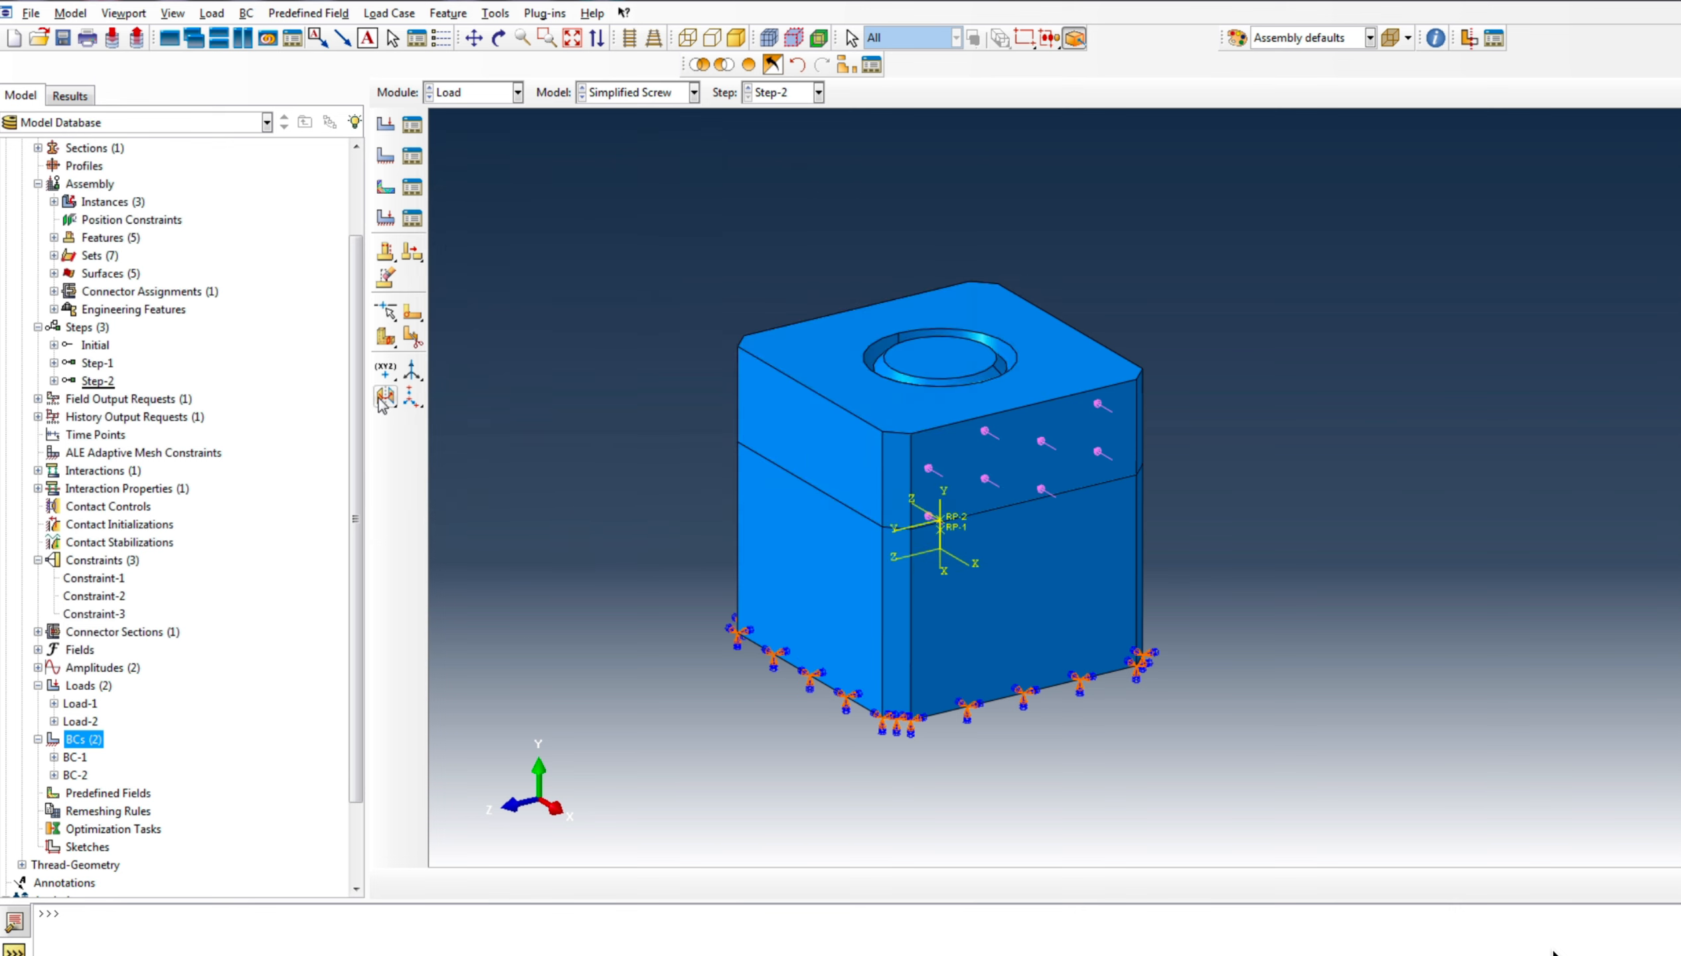
# Create a full-analysis job for the Simplified Screw model, using multiple processors set to 2
pyautogui.scroll(-2, 241, 634)
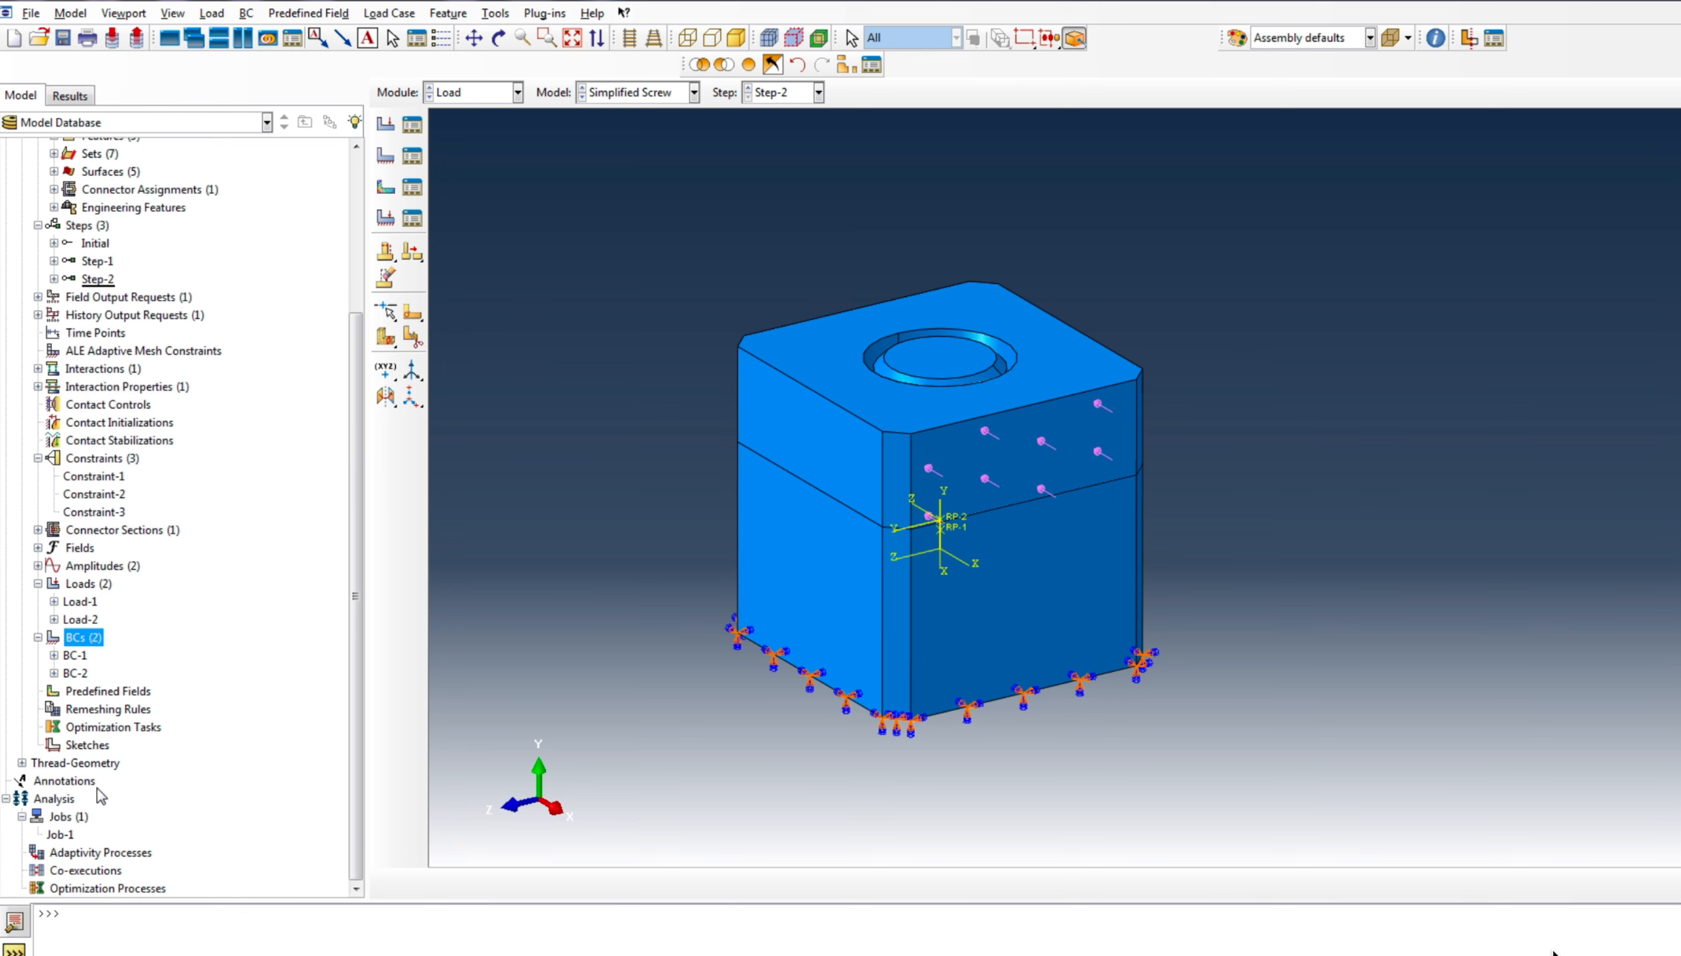
pyautogui.rightClick(64, 816)
pyautogui.click(107, 863)
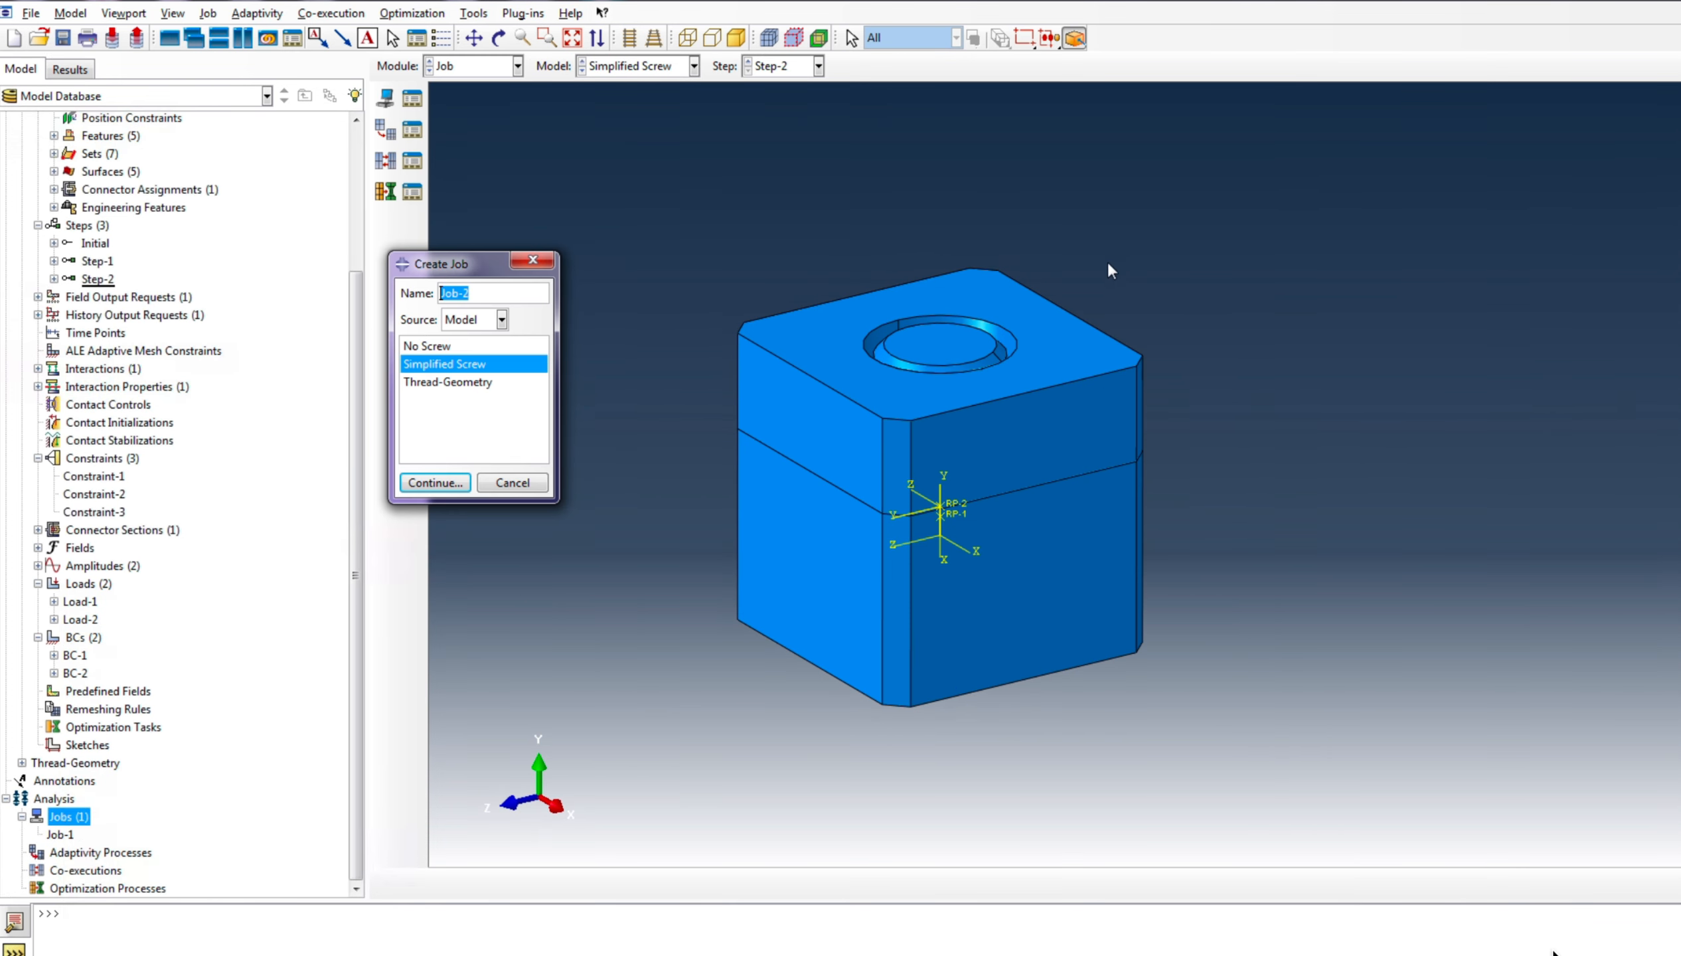
pyautogui.click(437, 484)
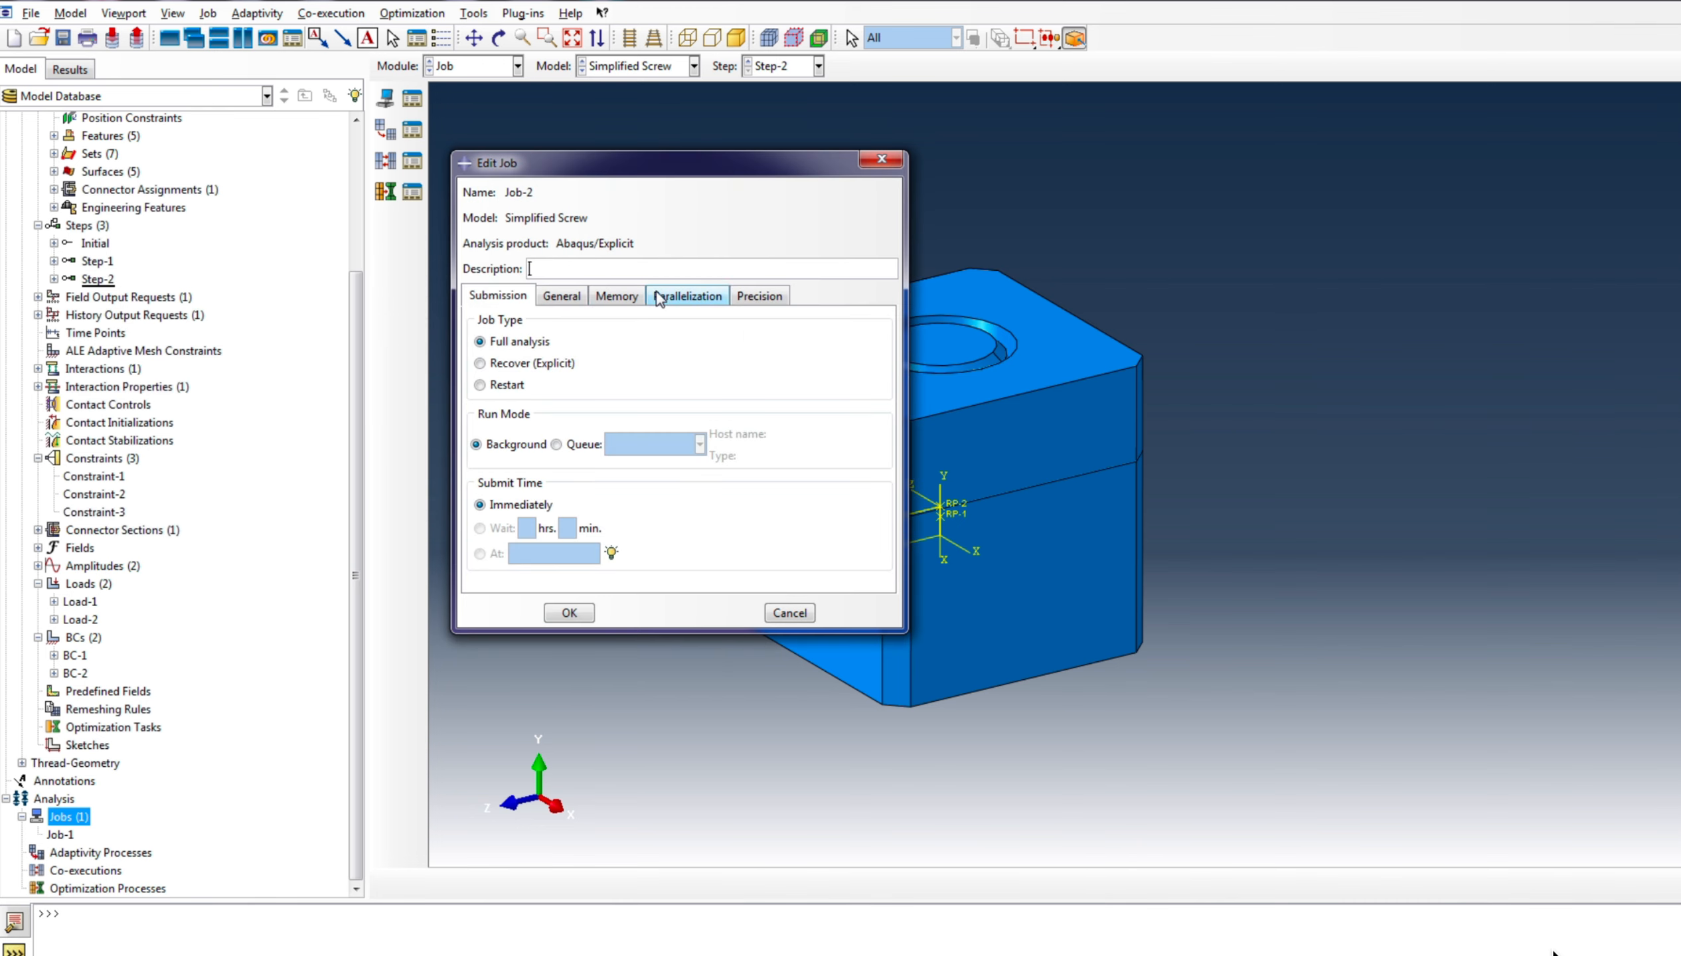
pyautogui.click(657, 295)
pyautogui.click(495, 323)
pyautogui.click(571, 613)
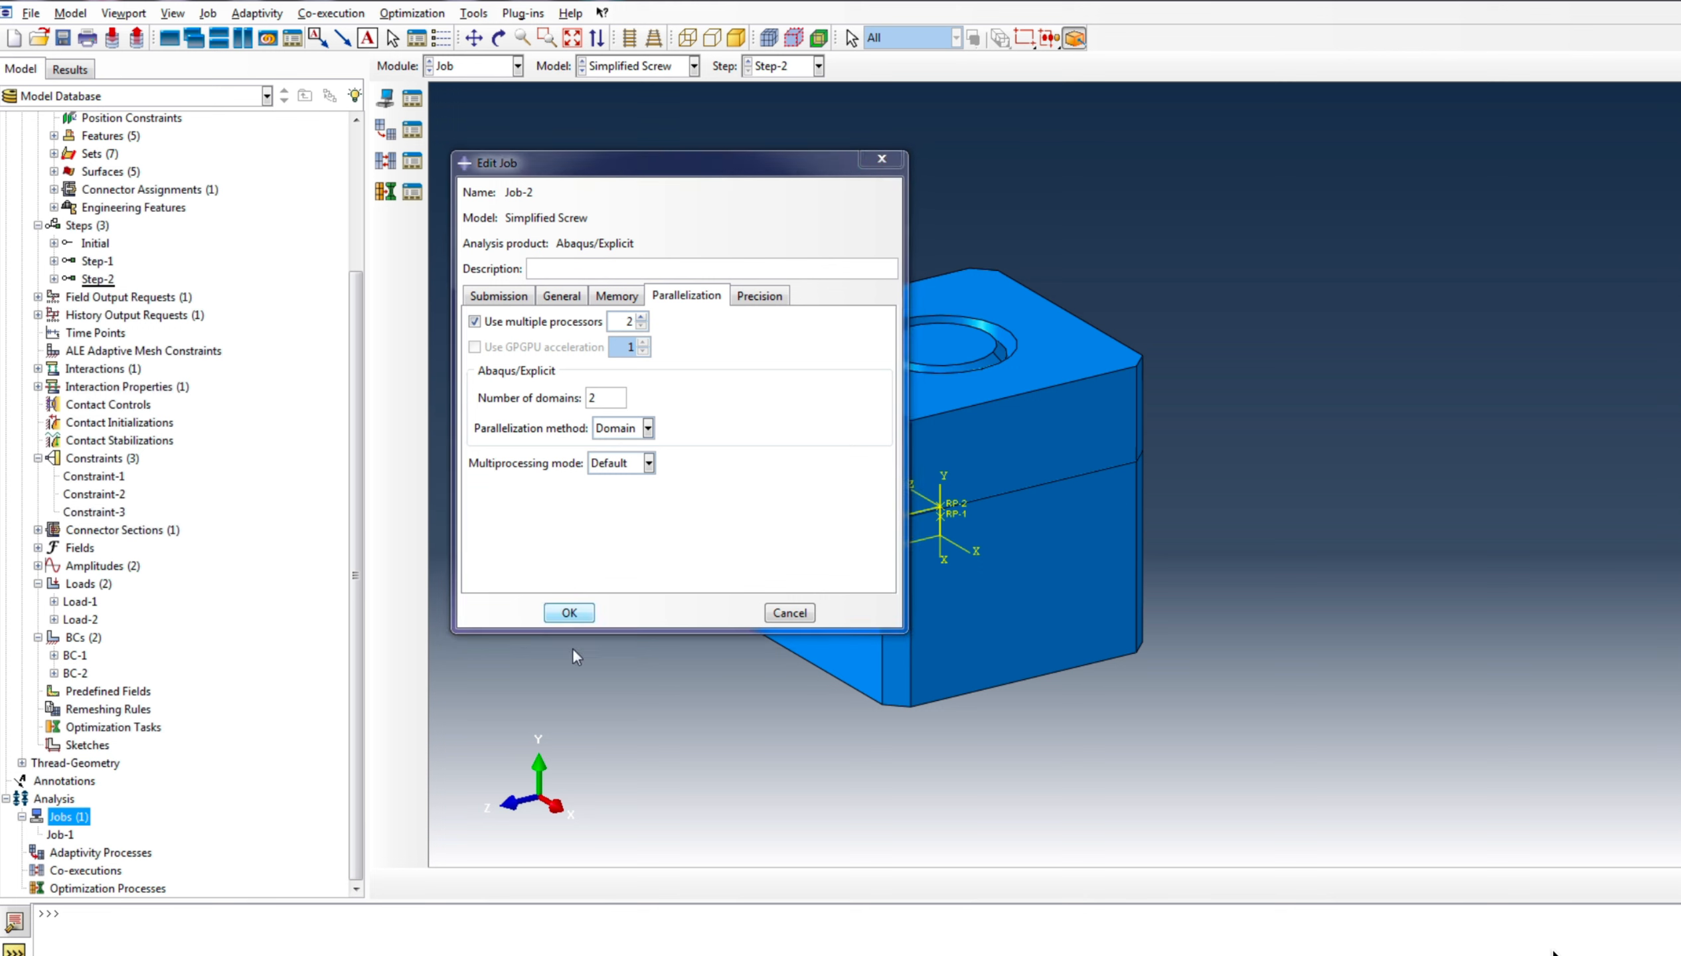
# Open the output database preloading7500_coarse.odb from the Screw-preloading directory
pyautogui.click(30, 13)
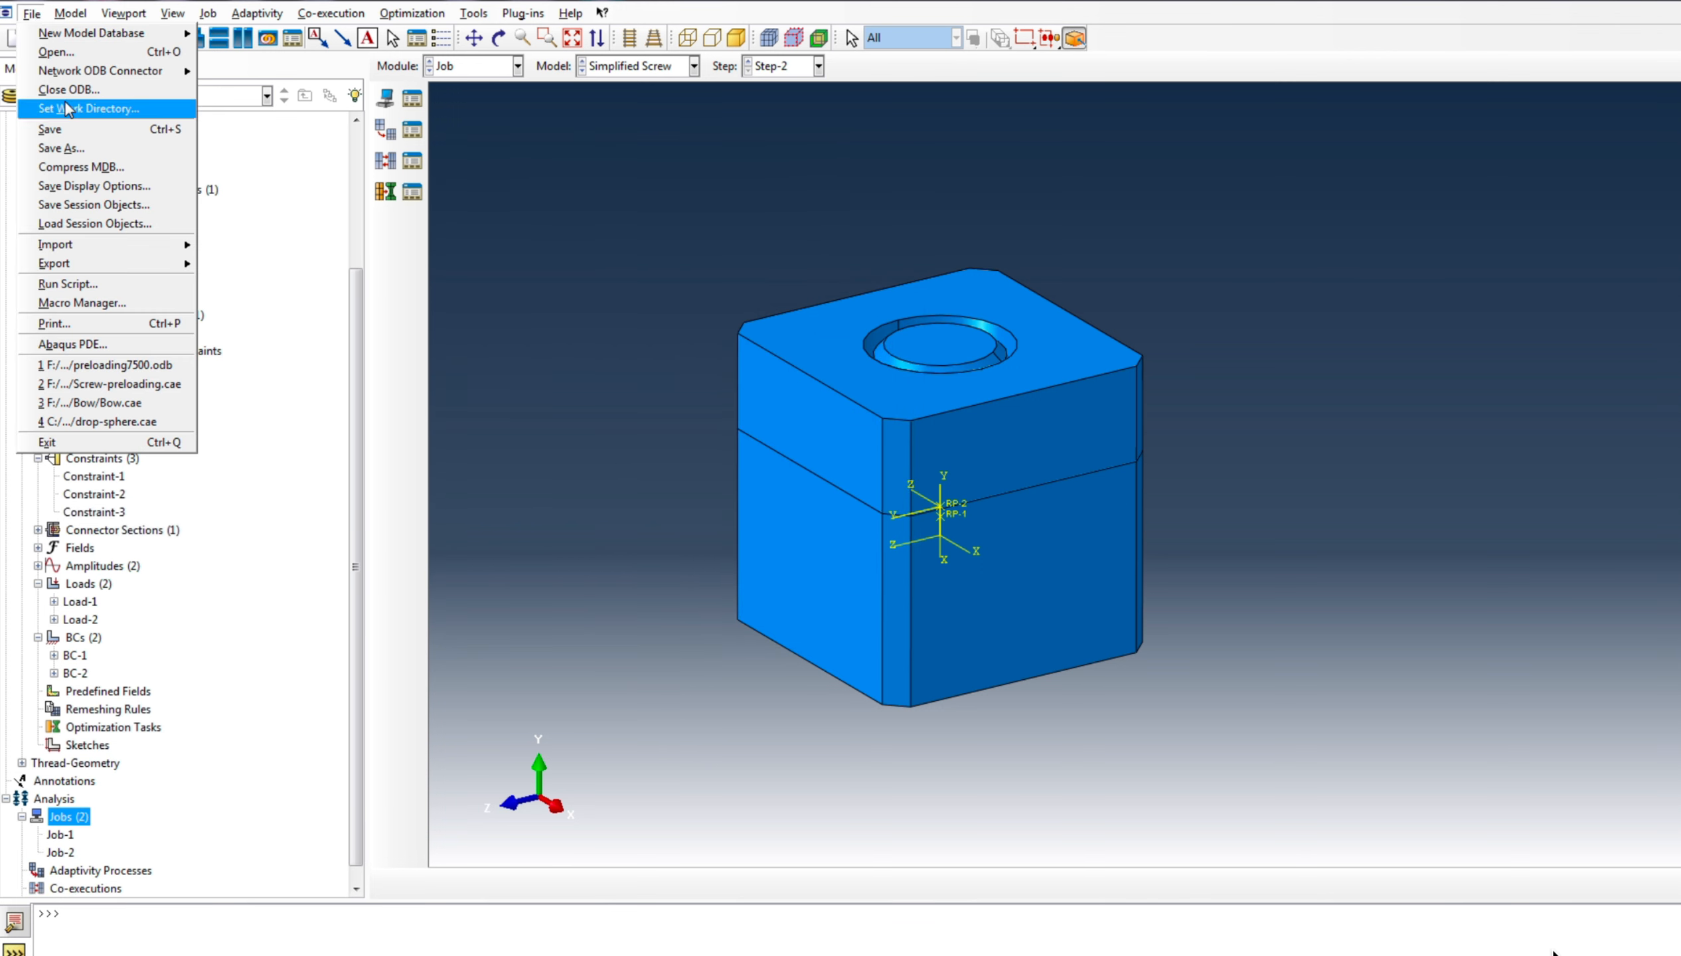
pyautogui.click(50, 37)
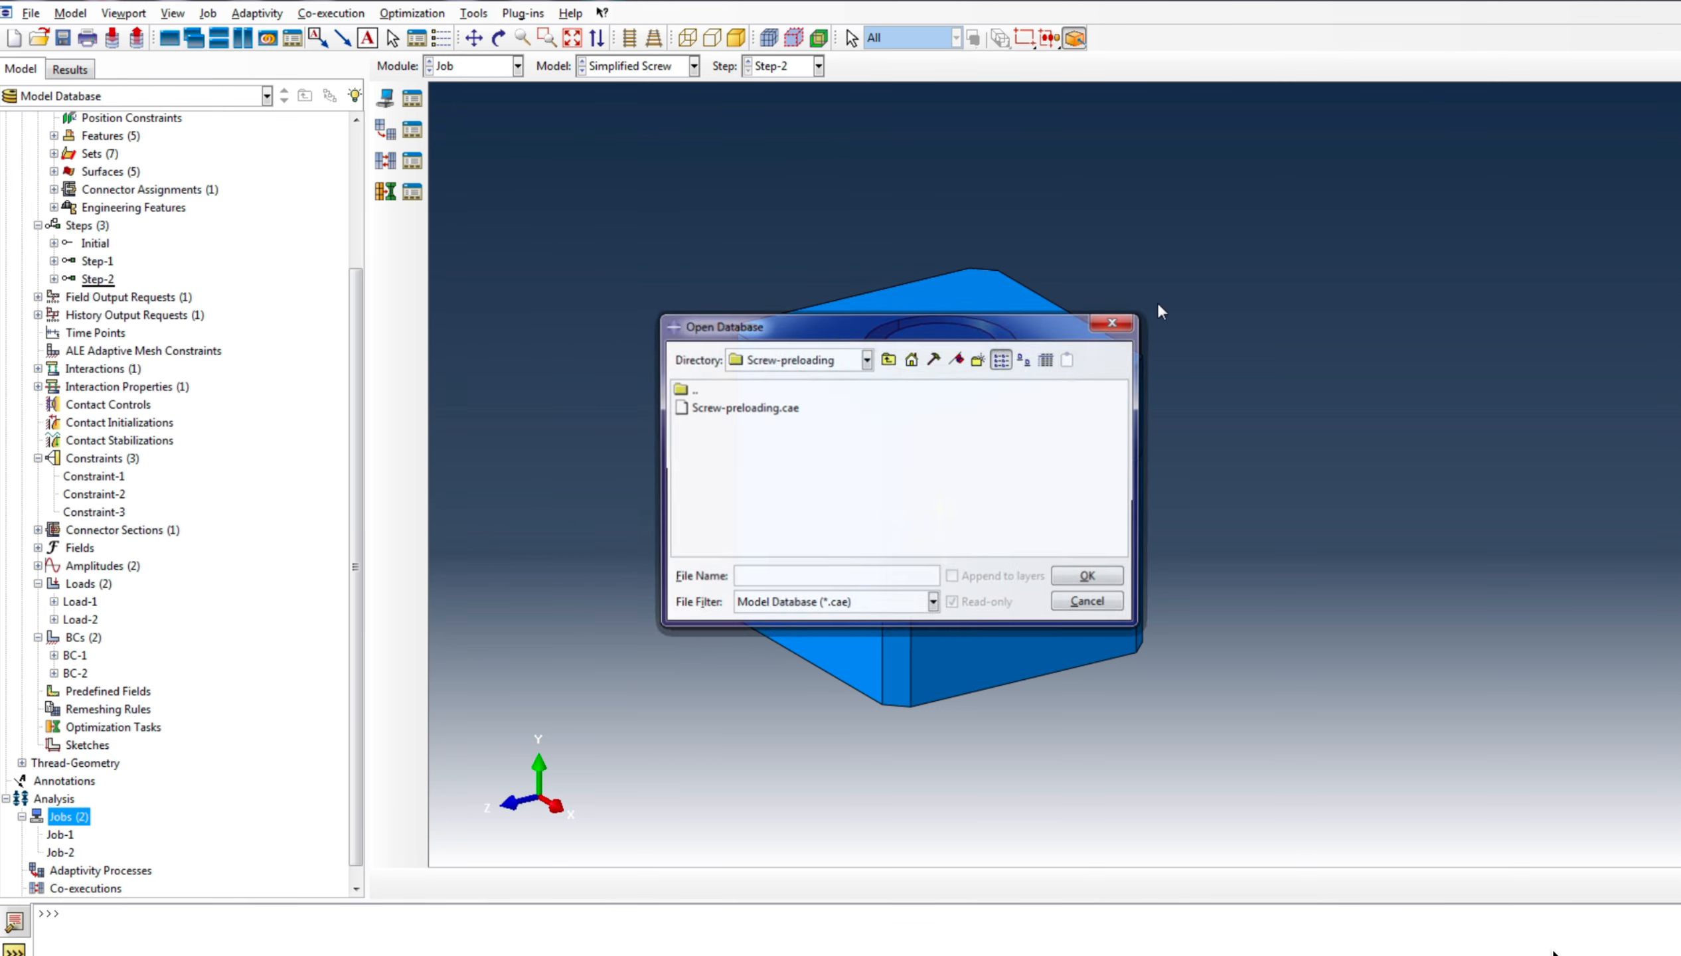
pyautogui.click(932, 602)
pyautogui.click(885, 644)
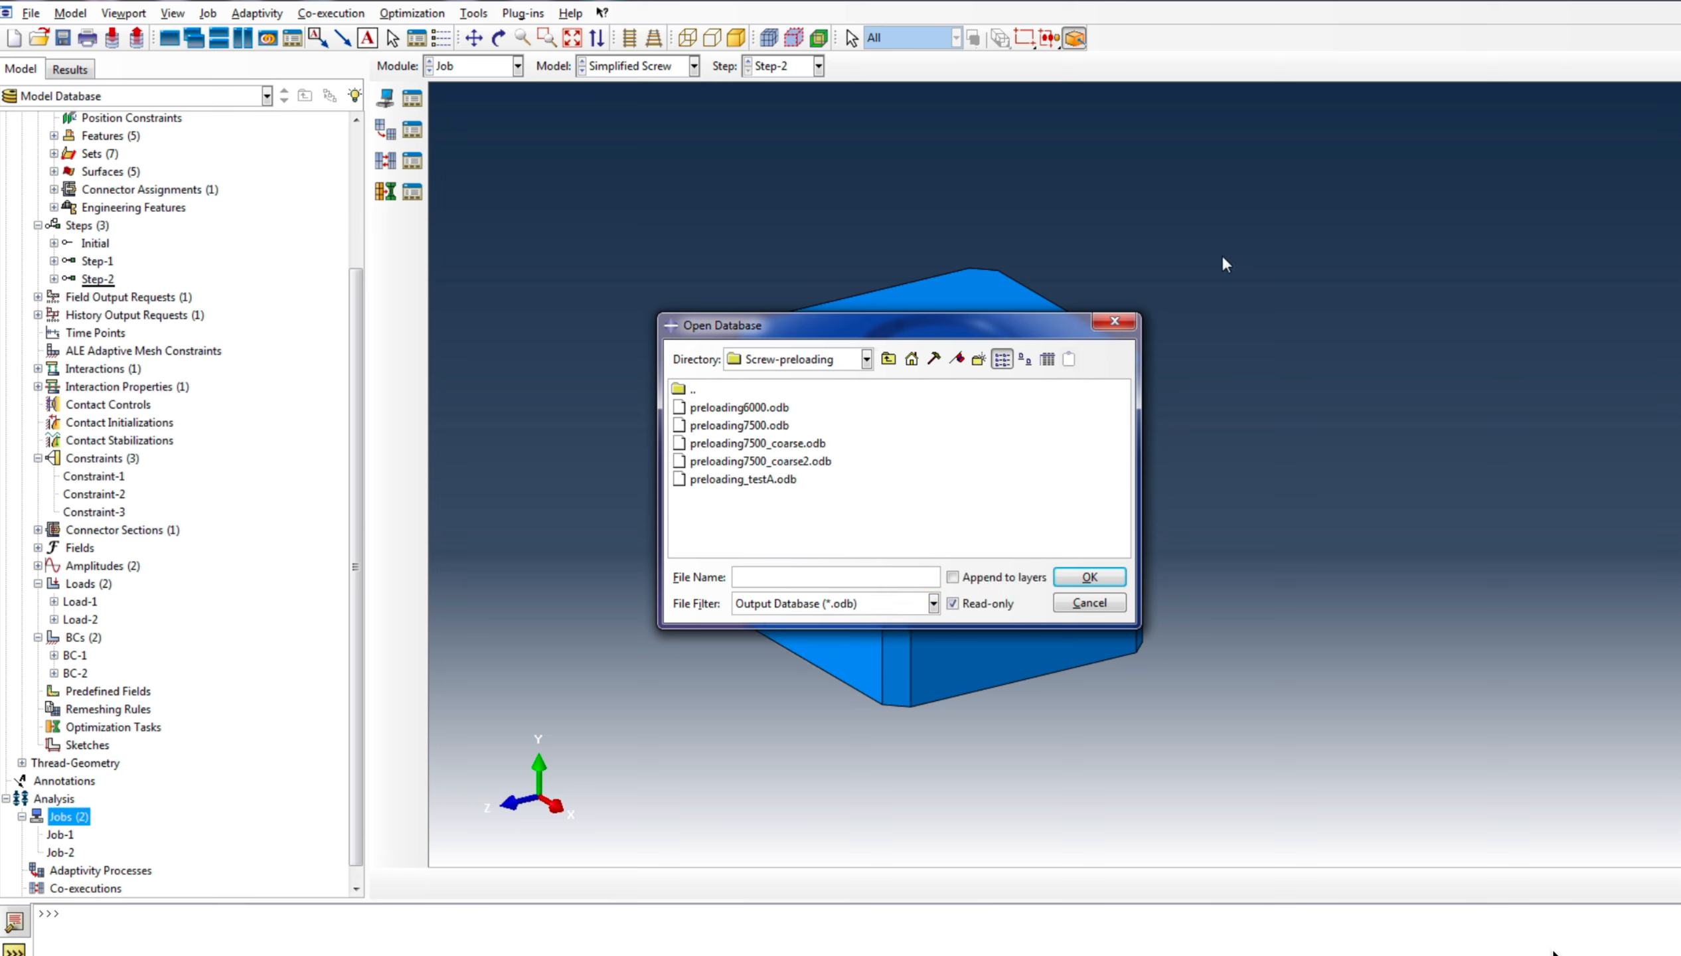
pyautogui.click(767, 444)
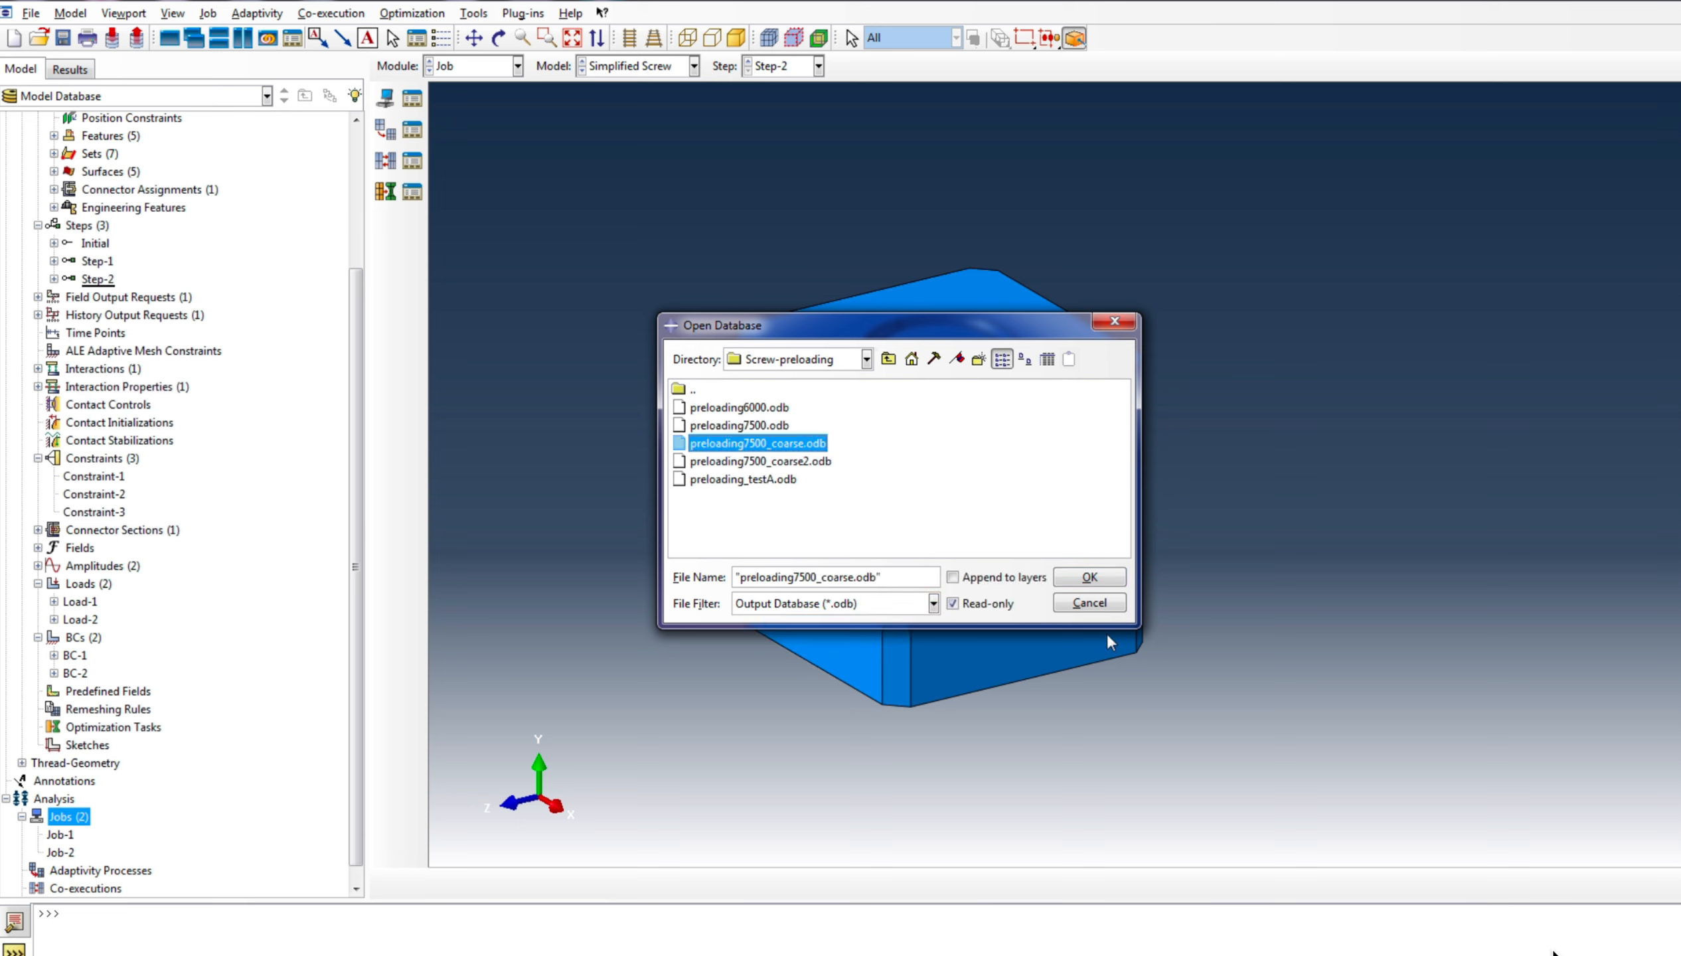
pyautogui.click(1089, 578)
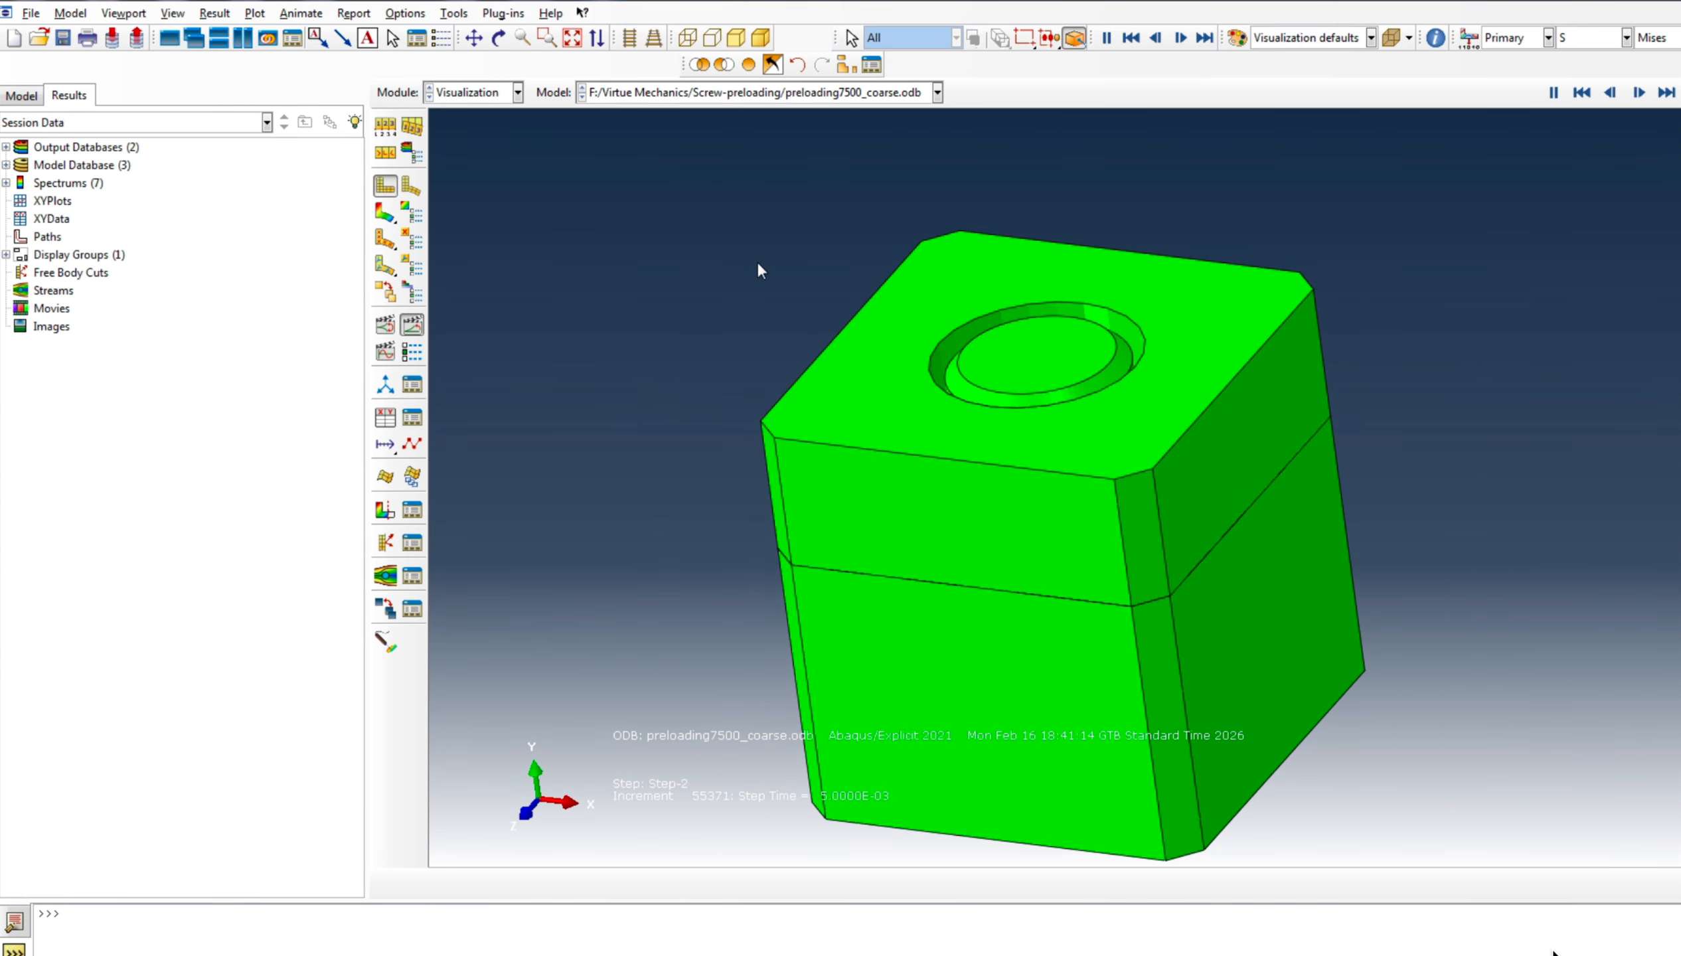
# Cut the result model open with a view cut and plot displacement U magnitude contours on the deformed shape
pyautogui.click(385, 510)
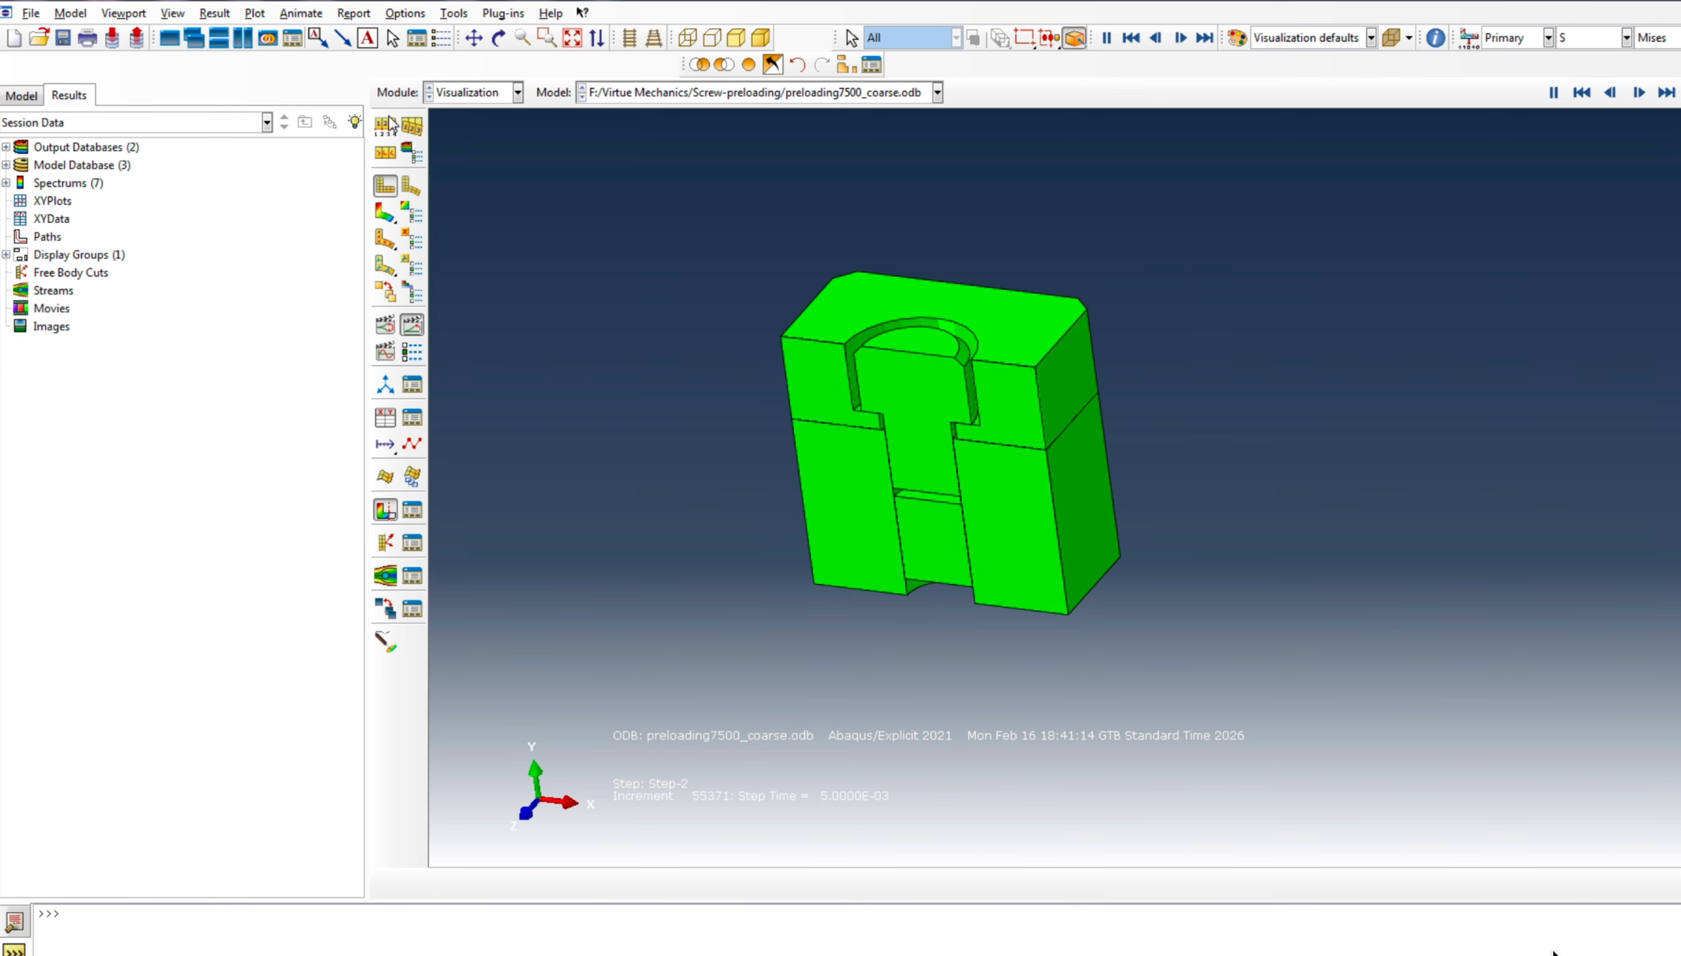
pyautogui.click(385, 212)
pyautogui.scroll(-2, 1140, 605)
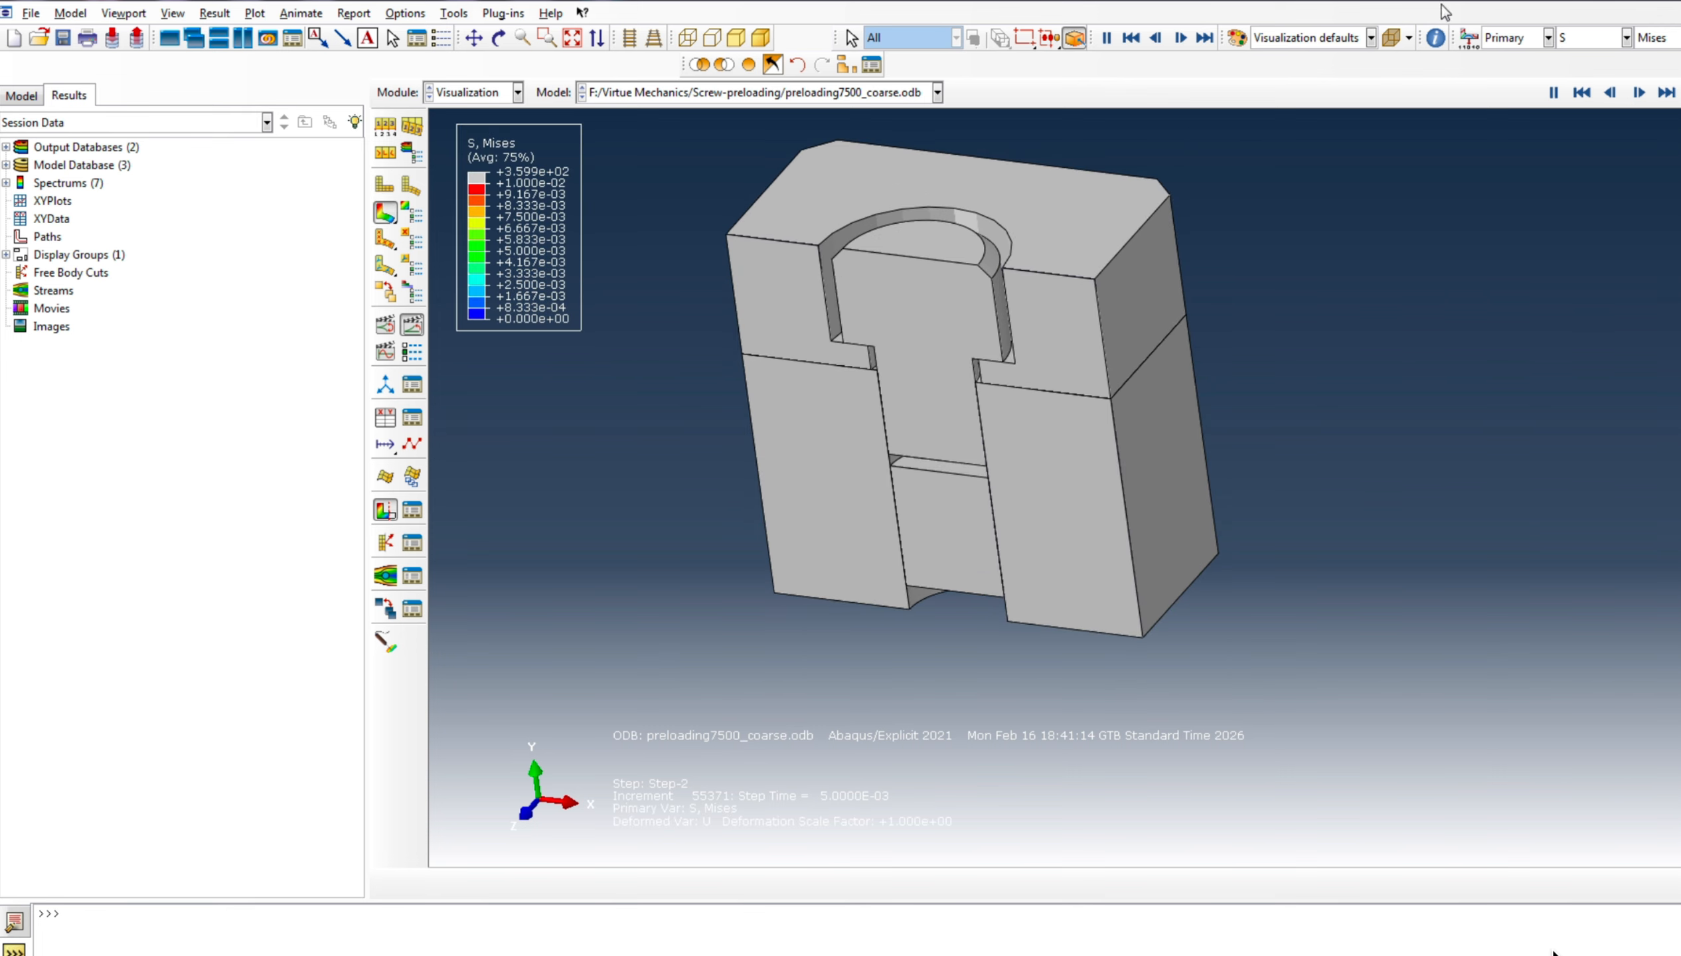
pyautogui.click(1590, 37)
pyautogui.click(1577, 188)
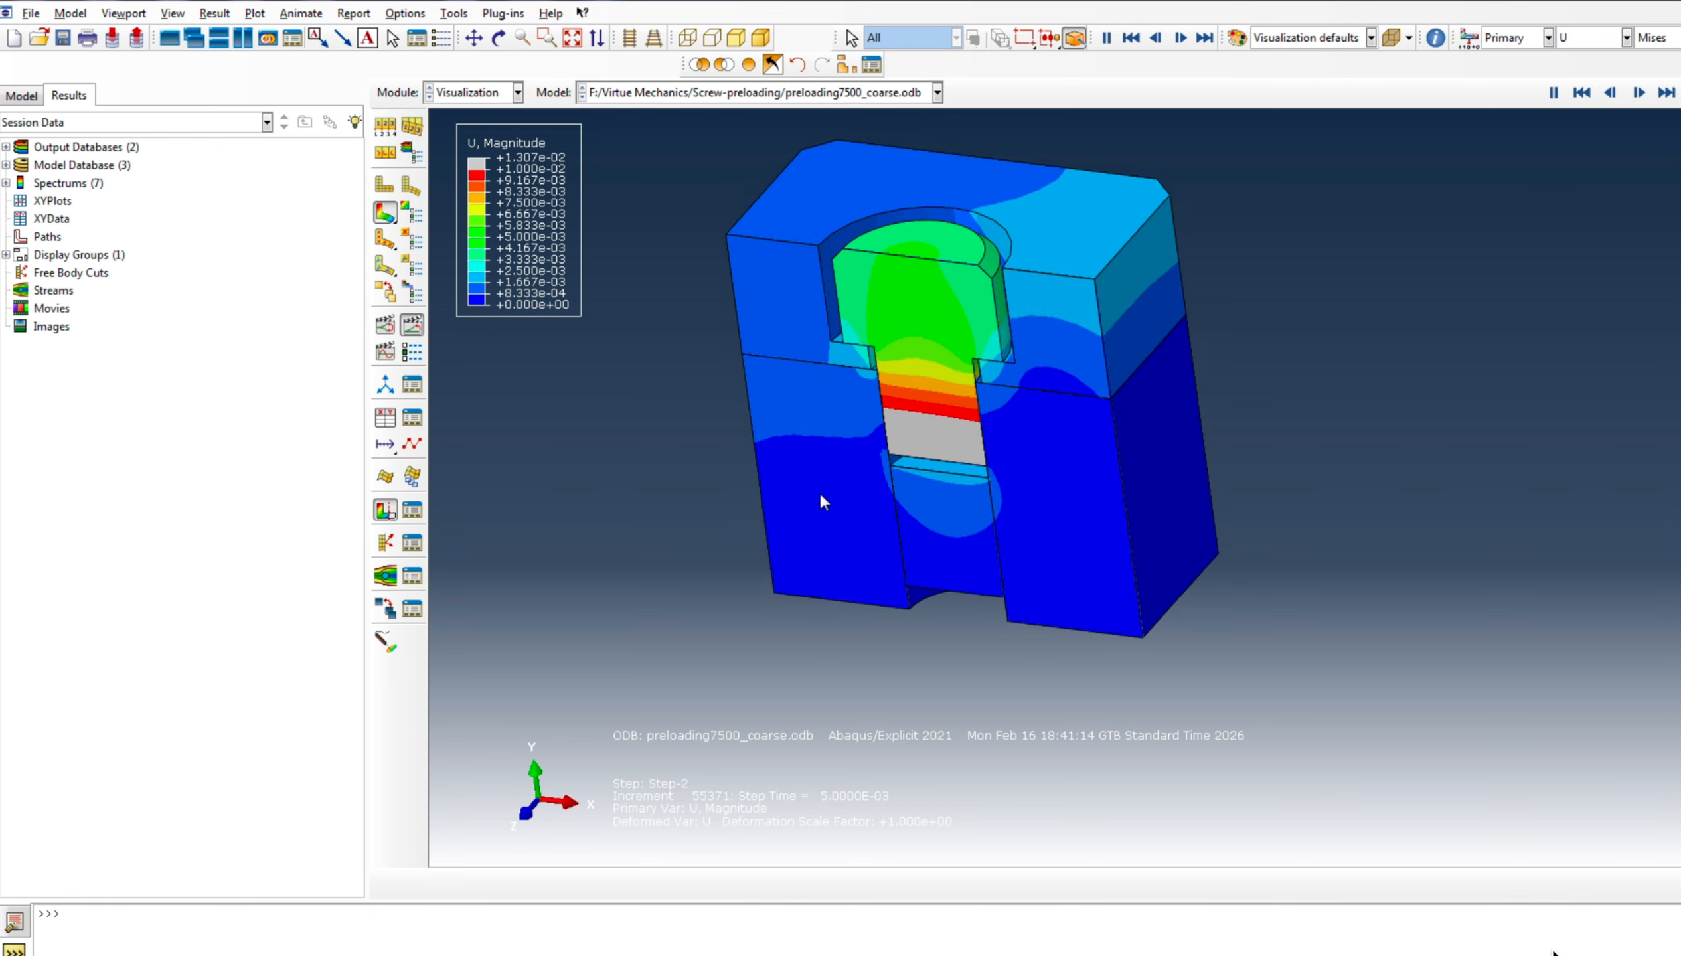
# Animate the displacement contours over the time history and examine the sectioned screw joint
pyautogui.scroll(-2, 718, 631)
pyautogui.click(499, 37)
pyautogui.moveTo(1254, 426); pyautogui.dragTo(767, 344)
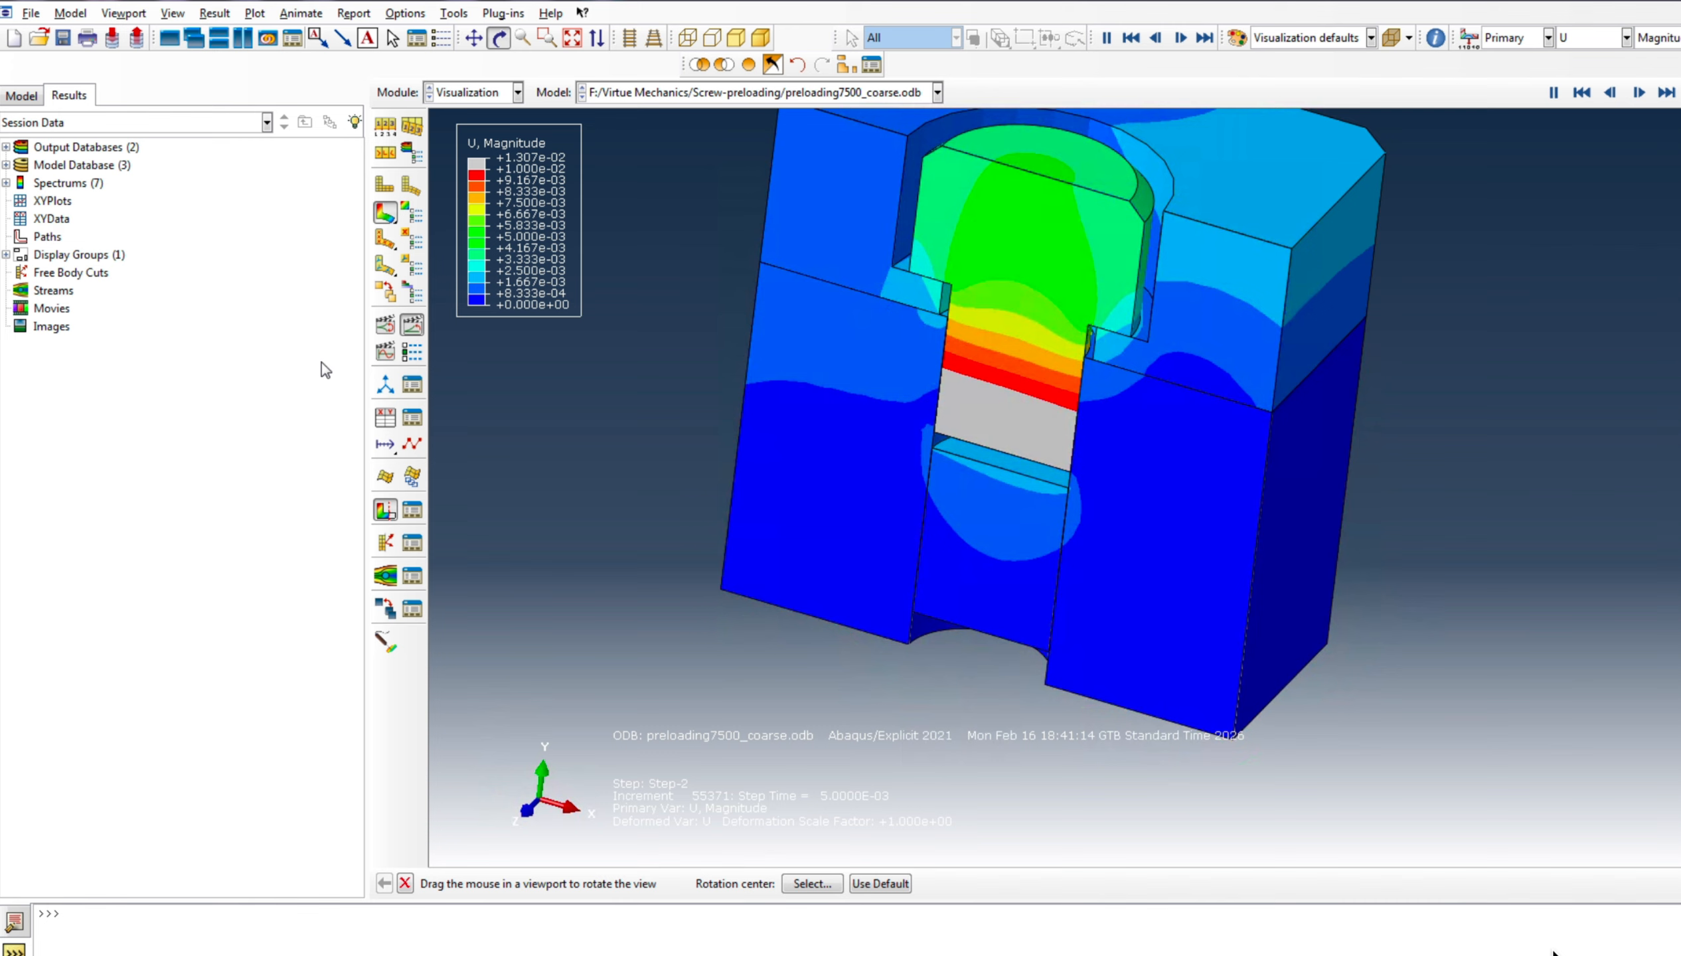
pyautogui.click(413, 326)
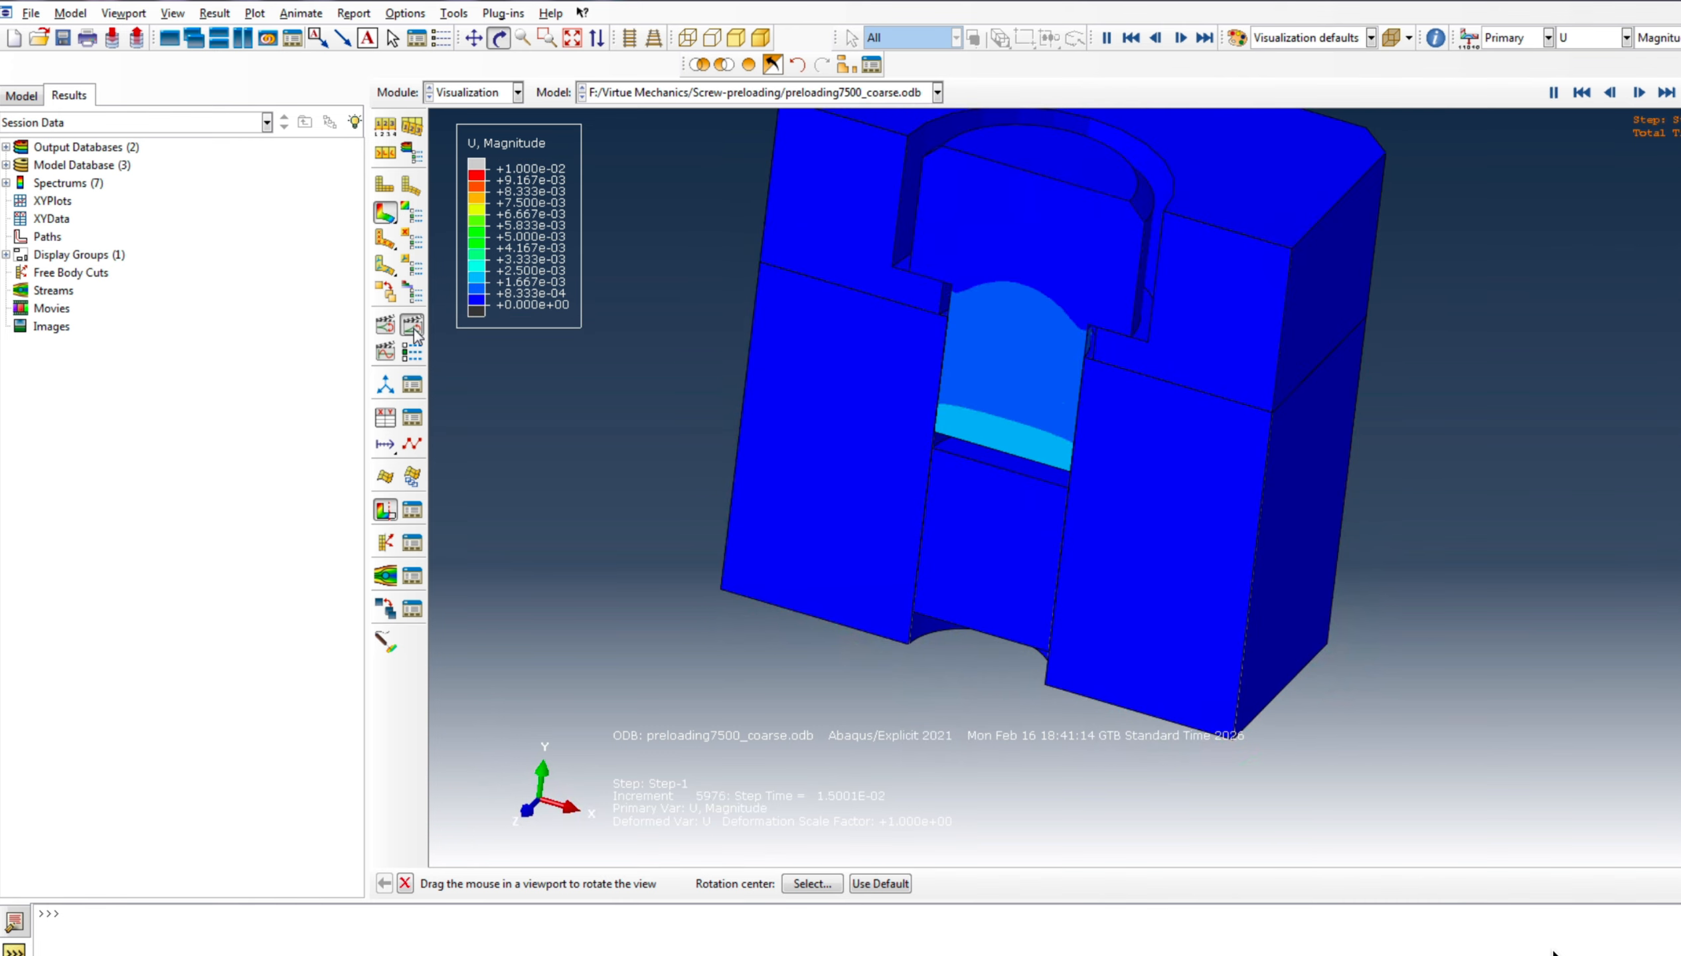
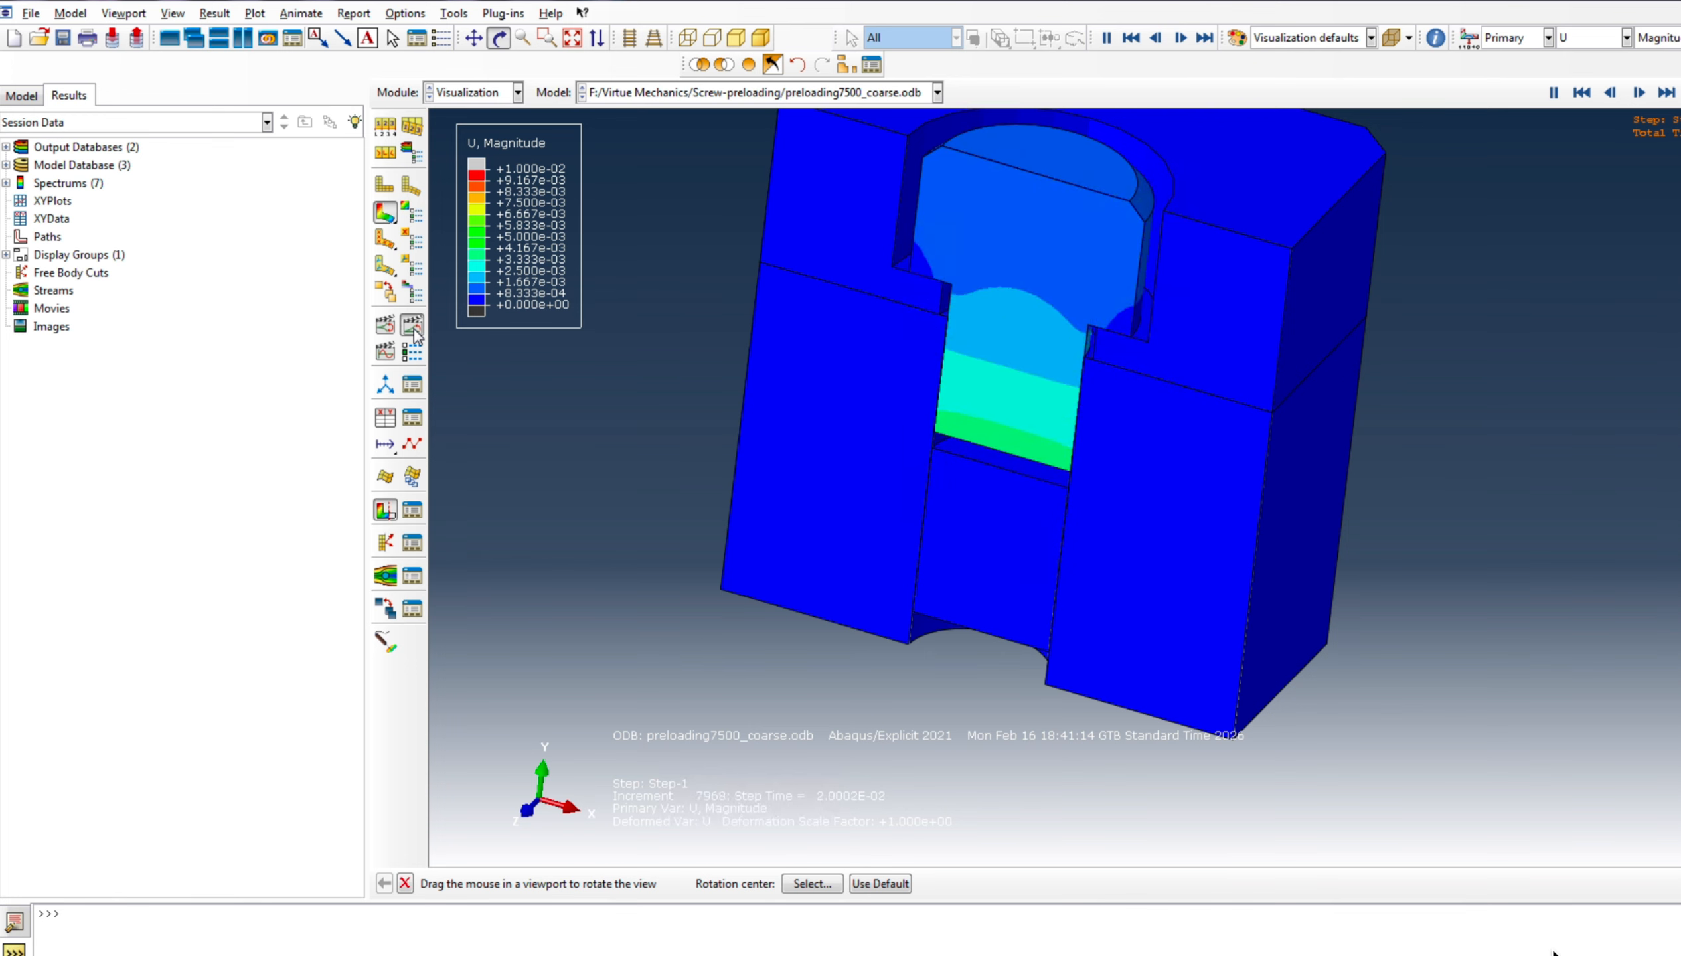
pyautogui.click(405, 883)
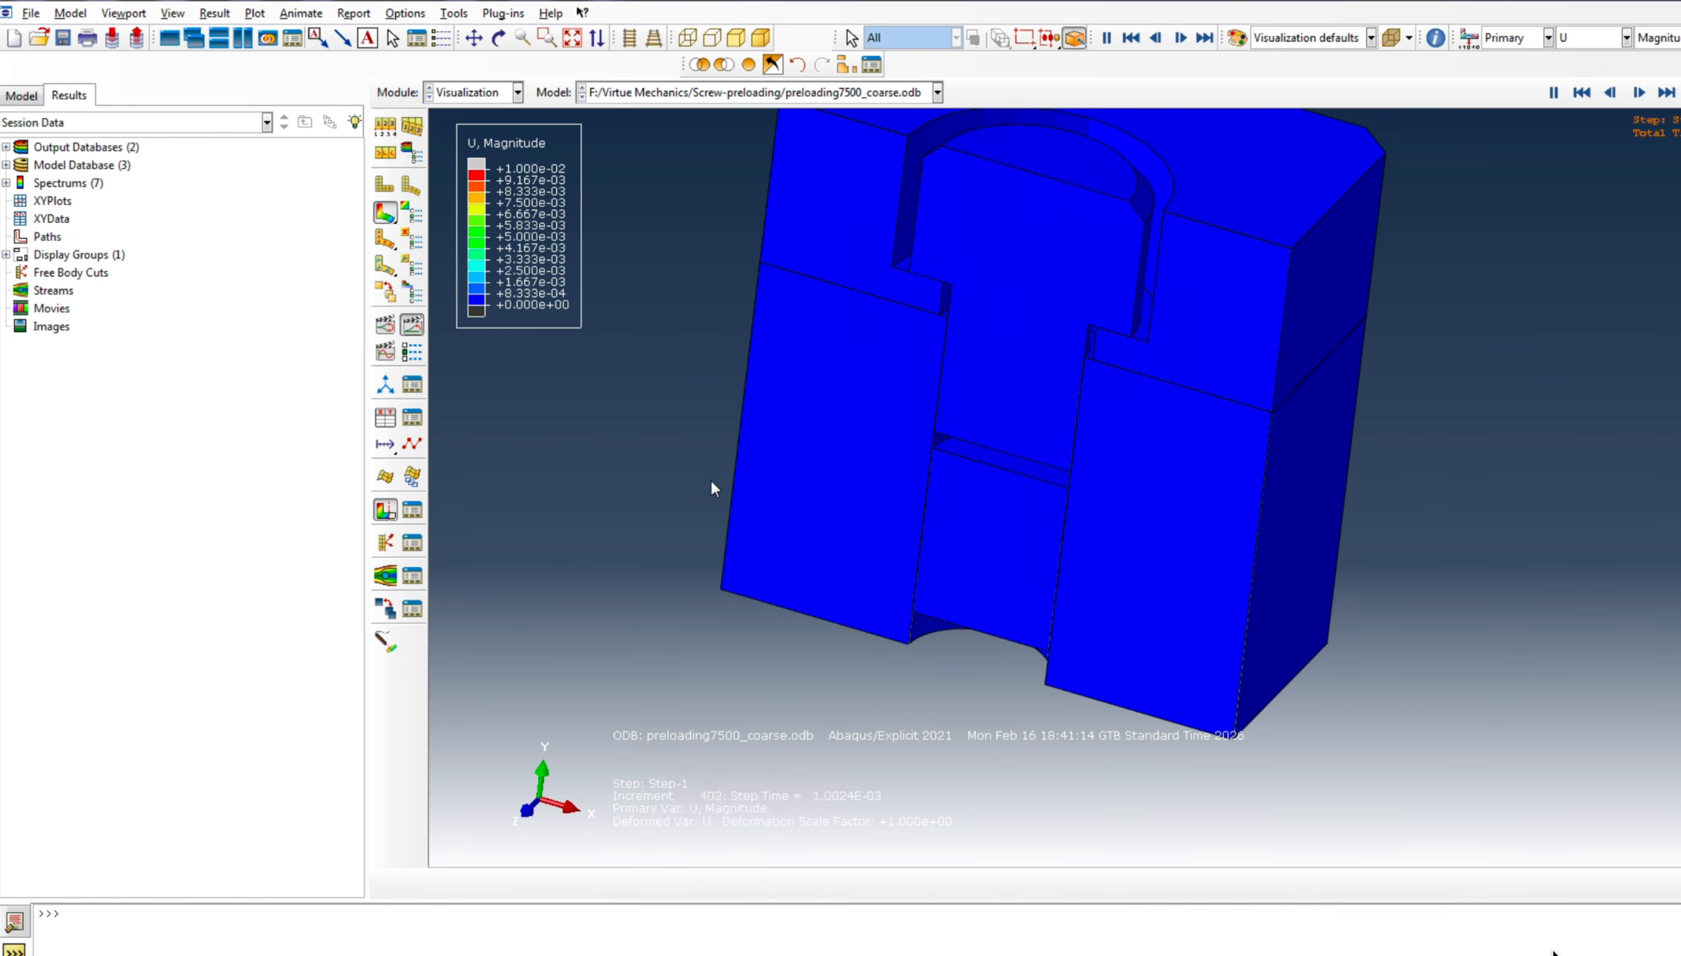
# Return to the model database and display the Simplified Screw model in the Assembly module
pyautogui.click(476, 101)
pyautogui.click(476, 100)
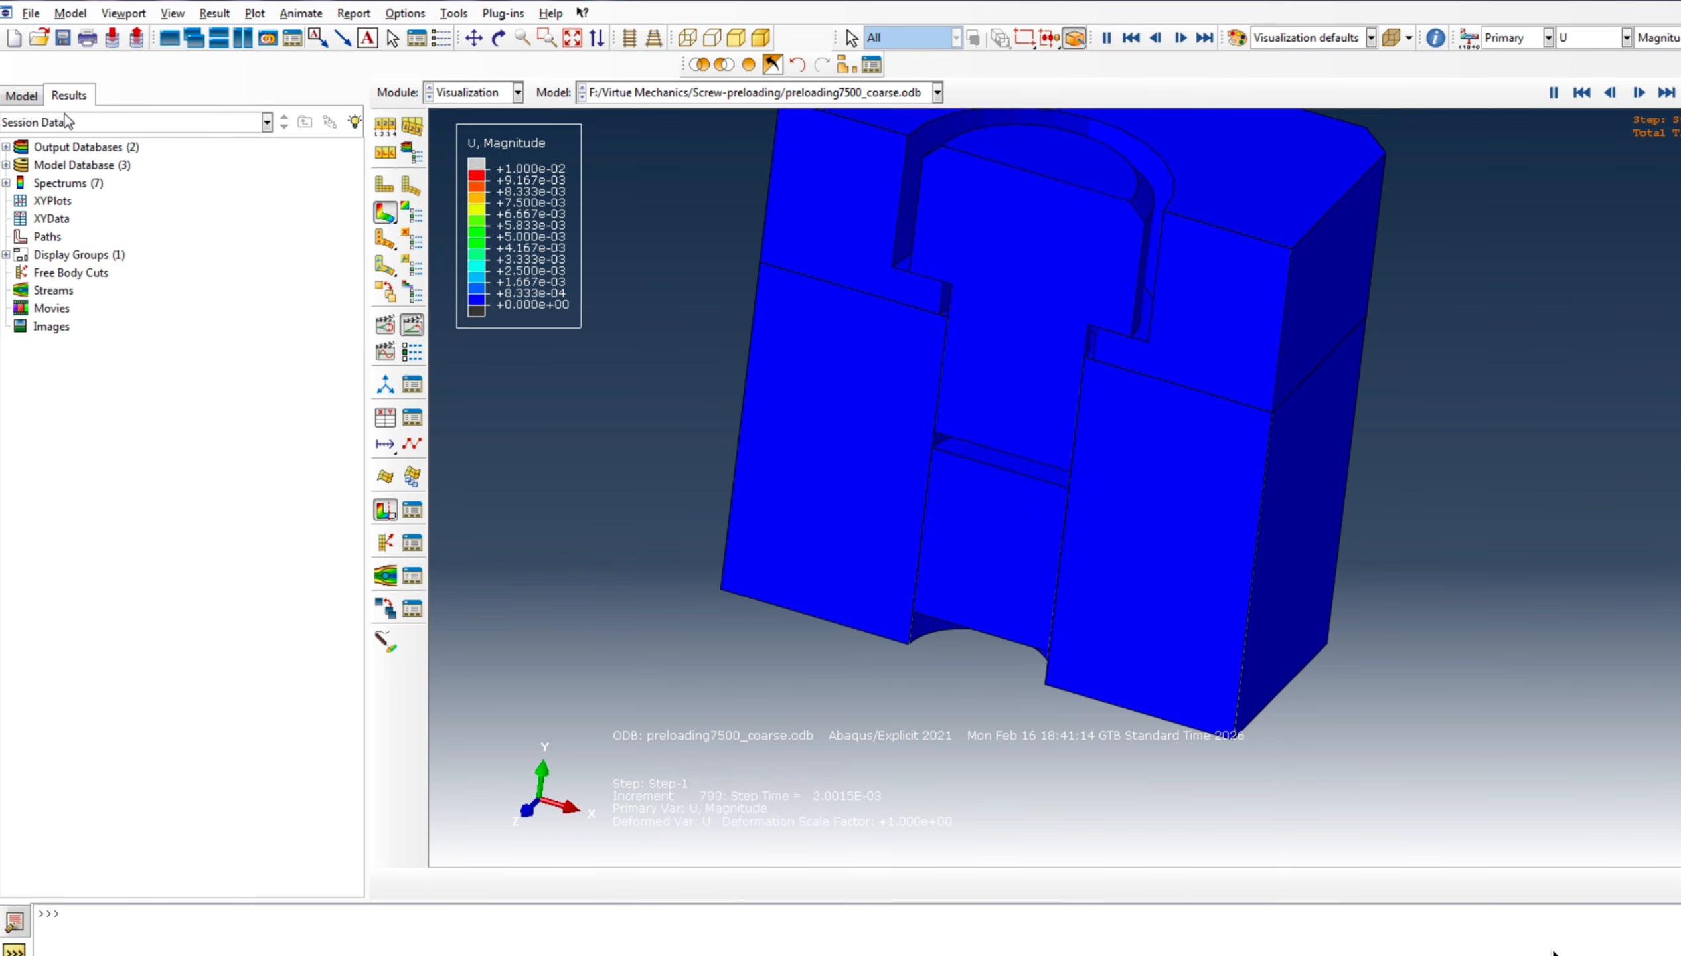
pyautogui.click(19, 97)
pyautogui.click(499, 97)
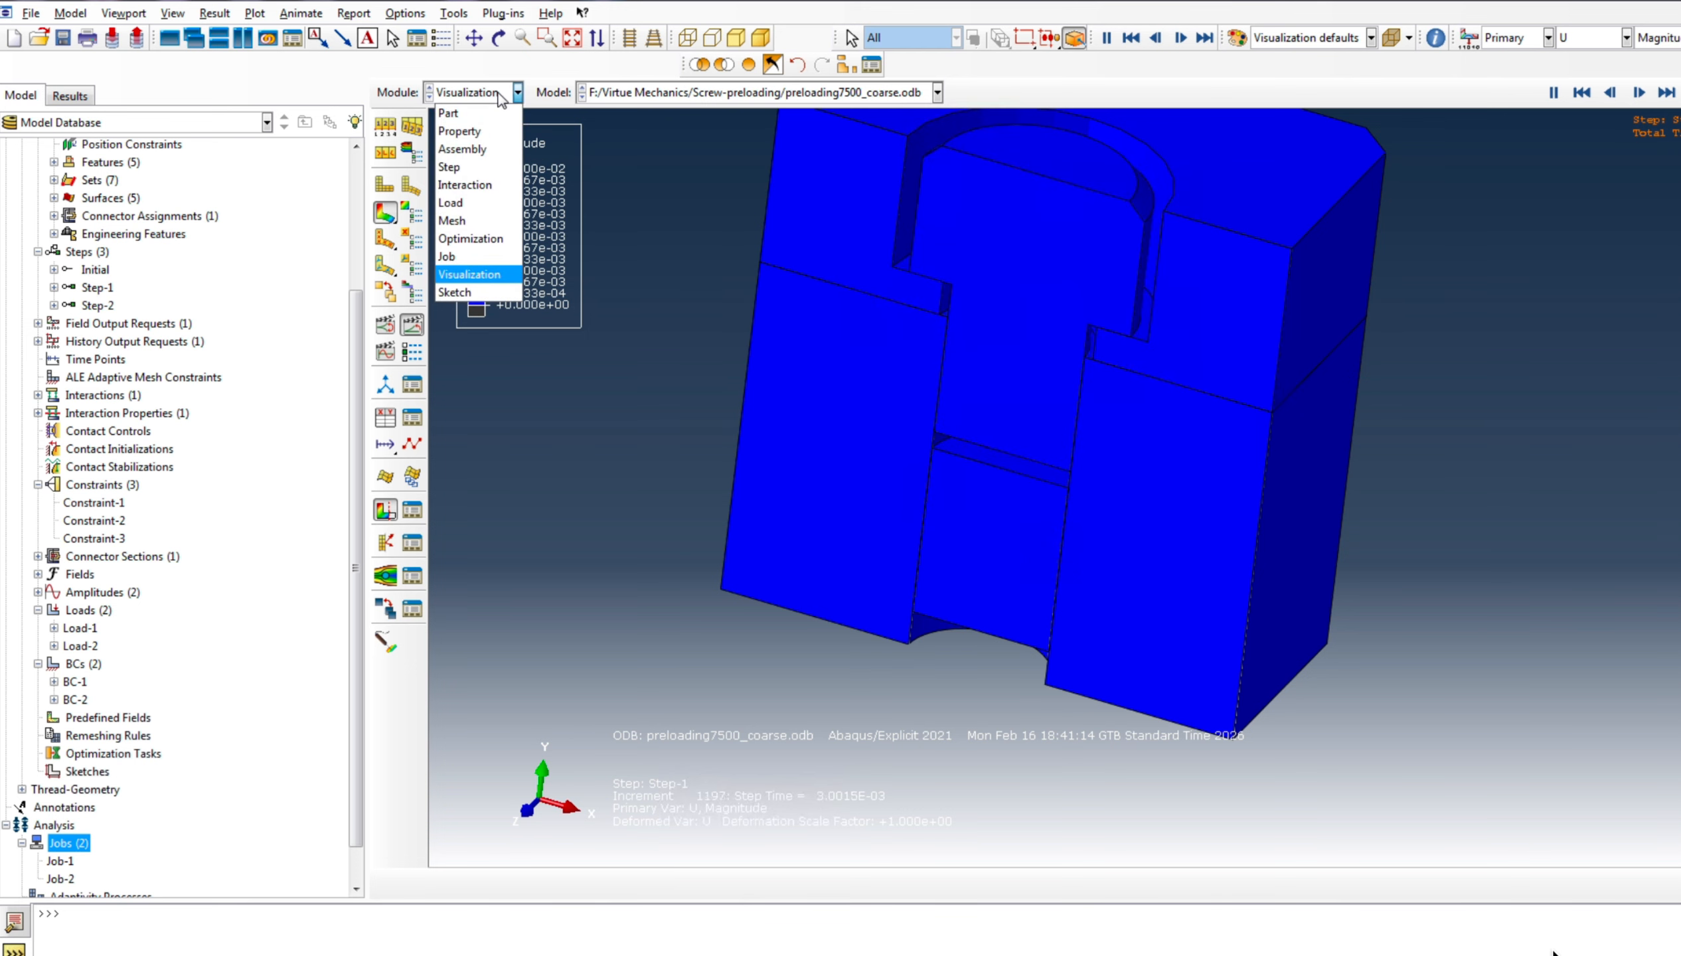
pyautogui.click(475, 148)
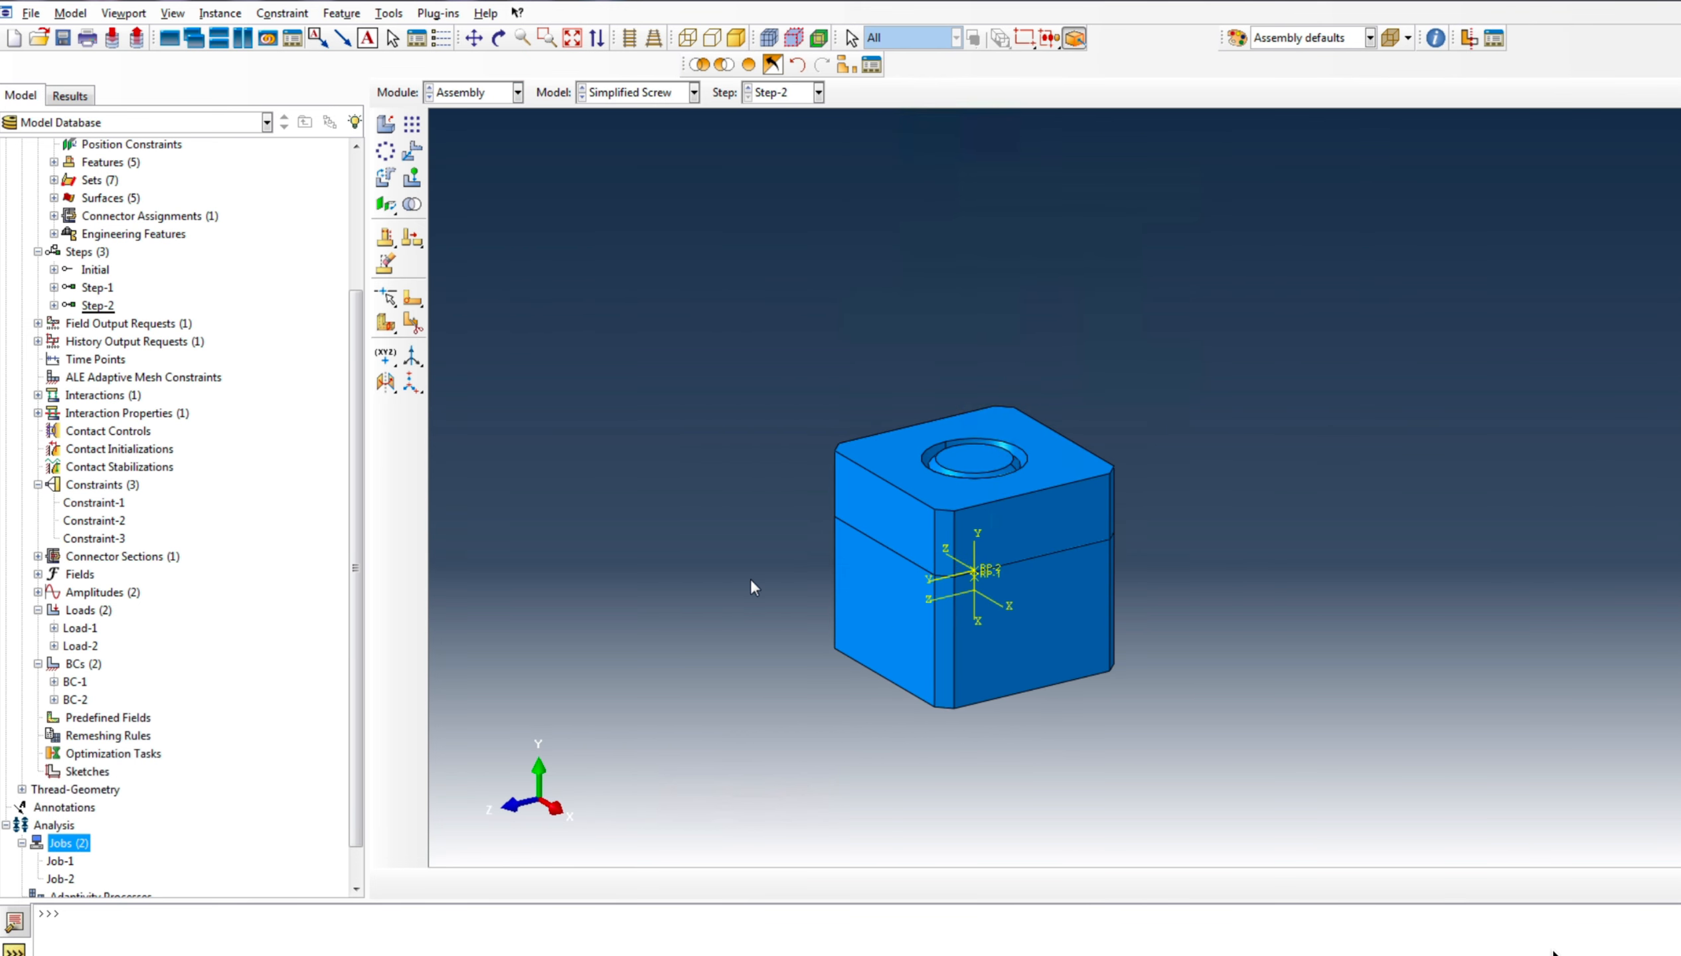
# Switch to the No Screw model in the Assembly module and expand its contents in the model tree
pyautogui.scroll(3, 128, 262)
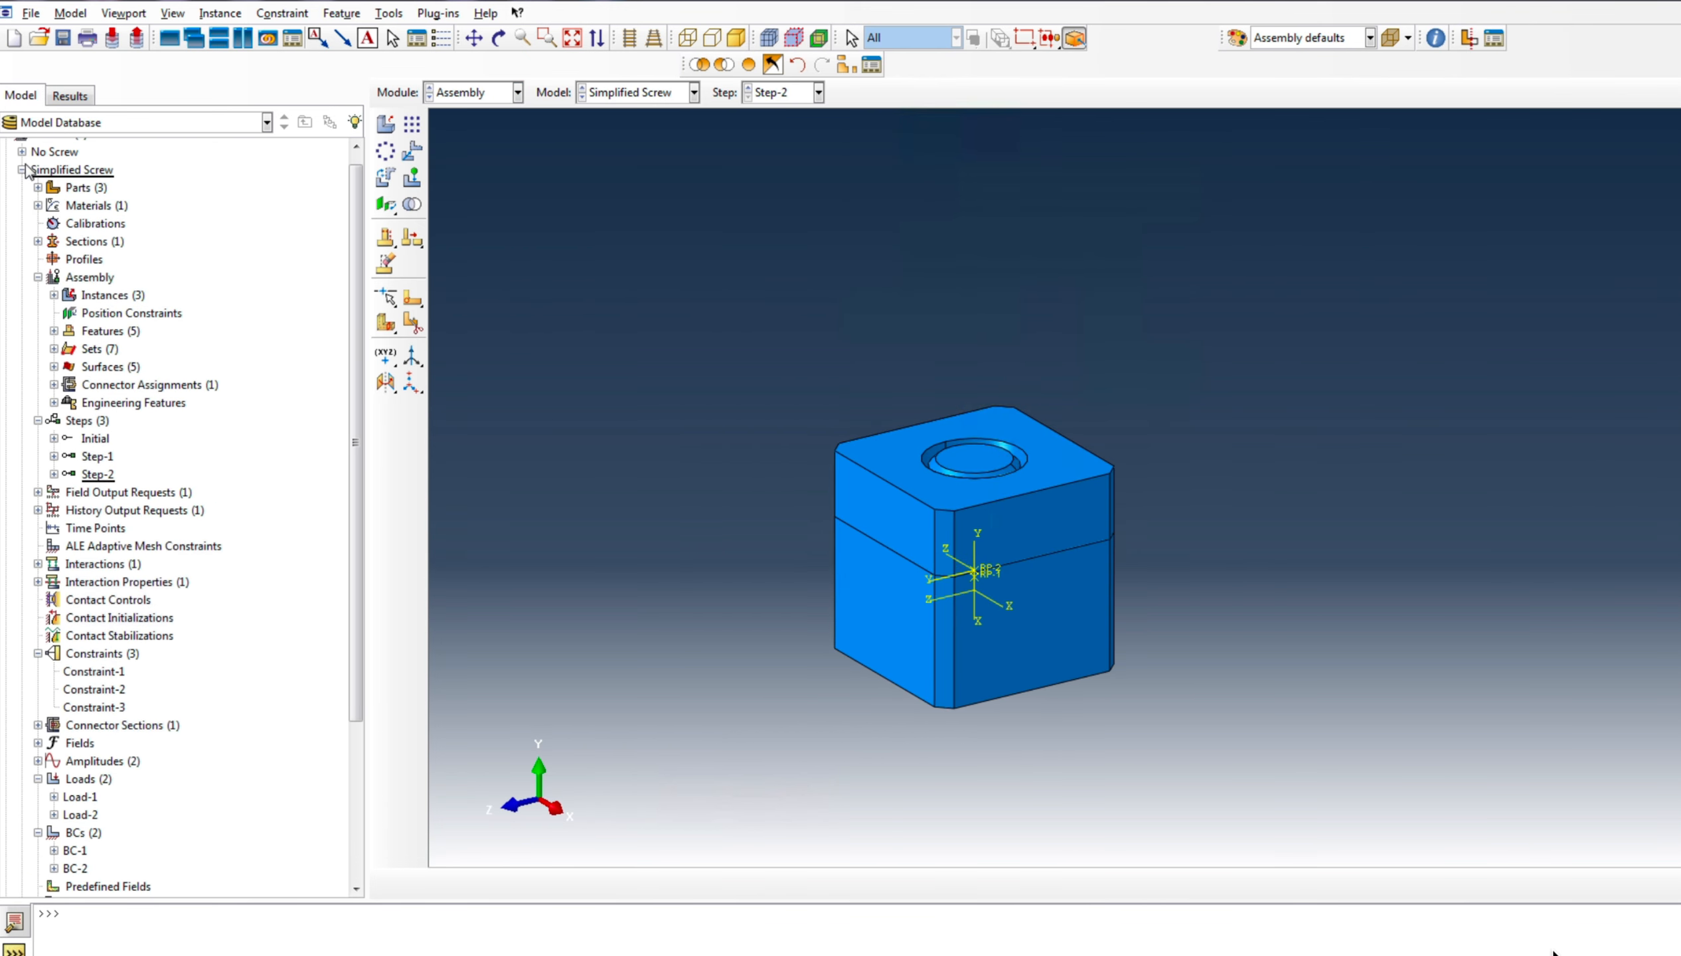
pyautogui.click(22, 169)
pyautogui.click(65, 167)
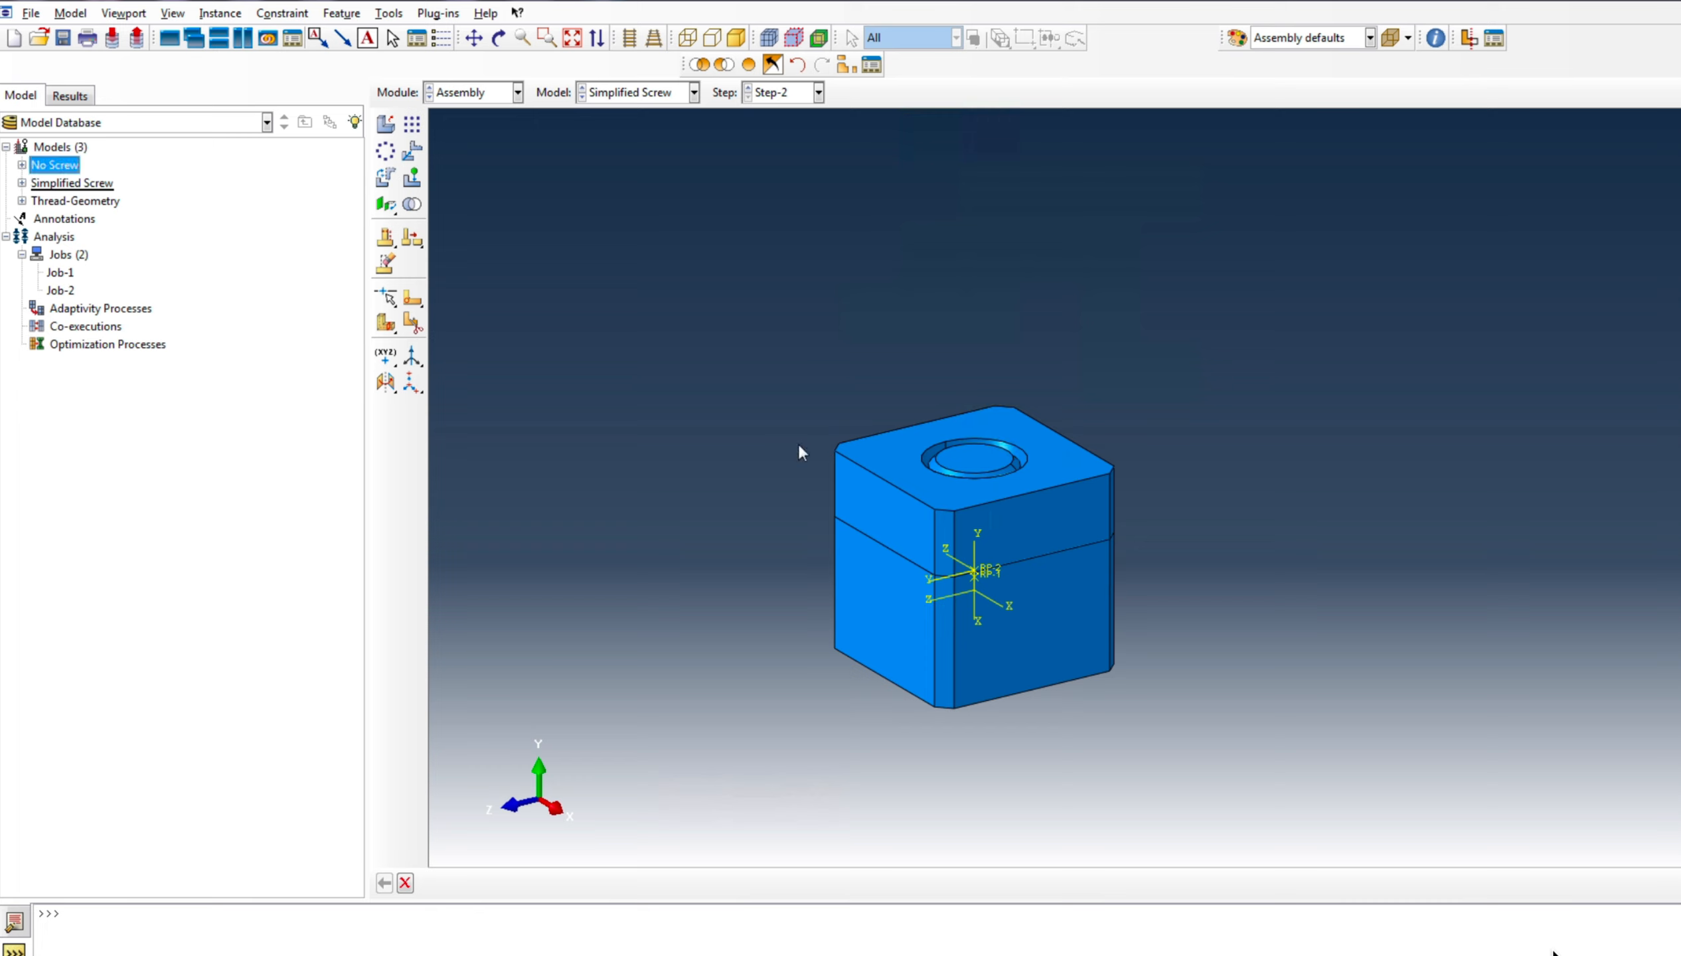
pyautogui.scroll(2, 942, 666)
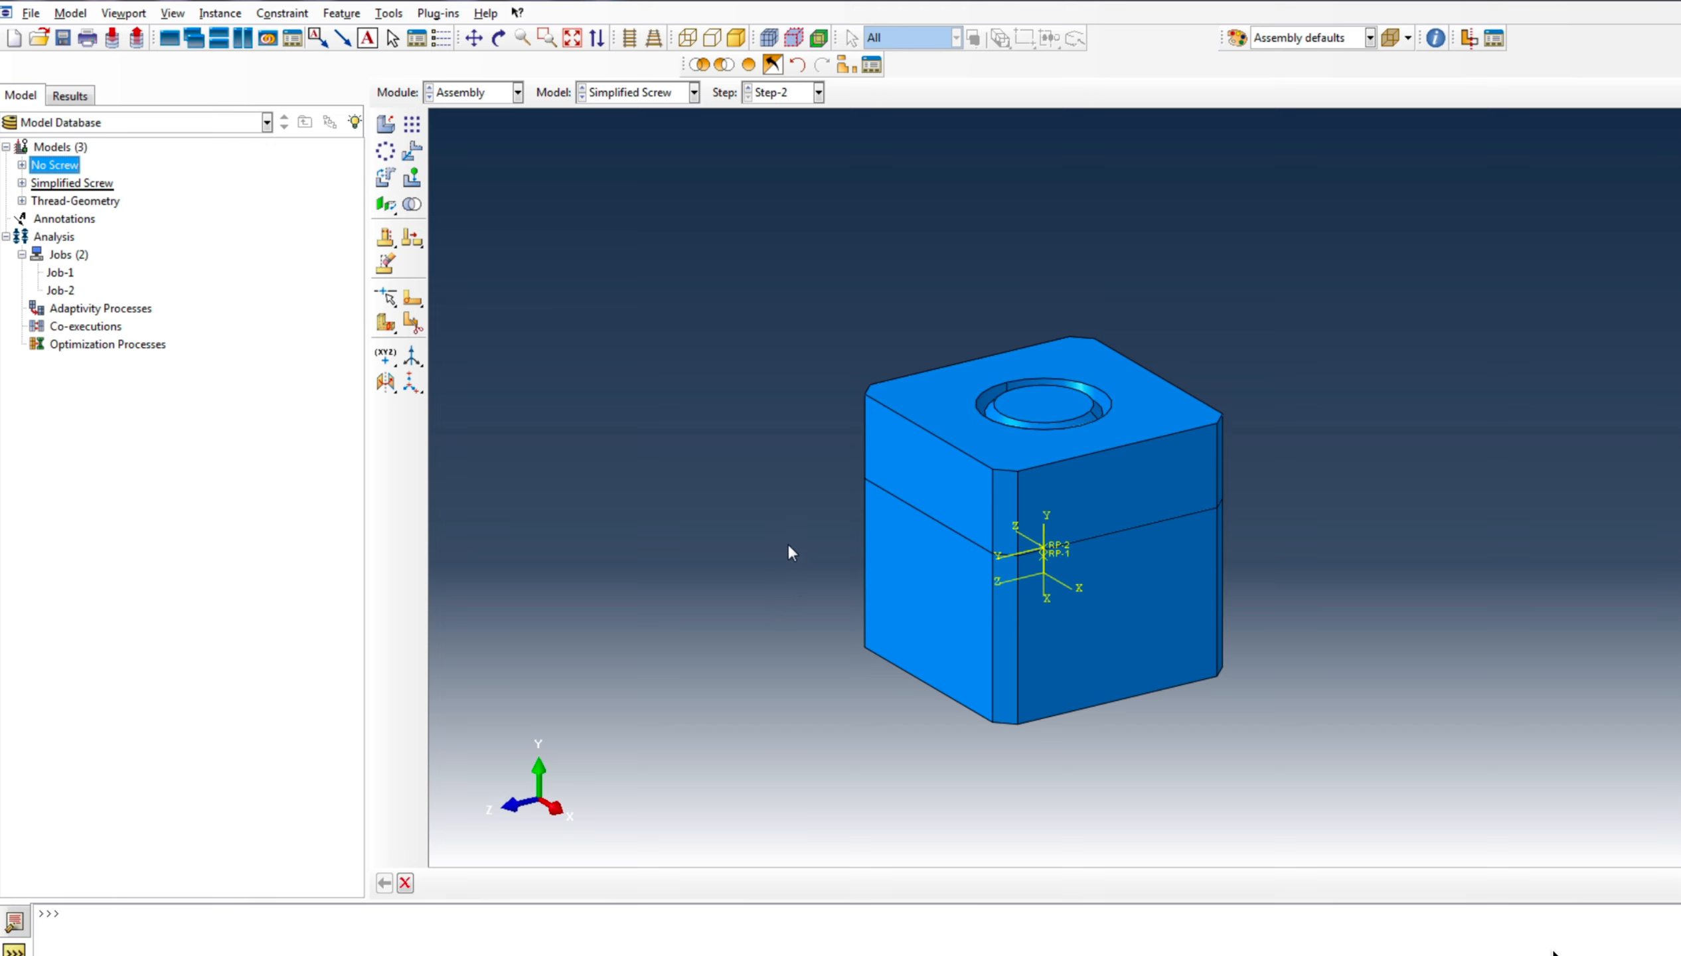
pyautogui.click(694, 92)
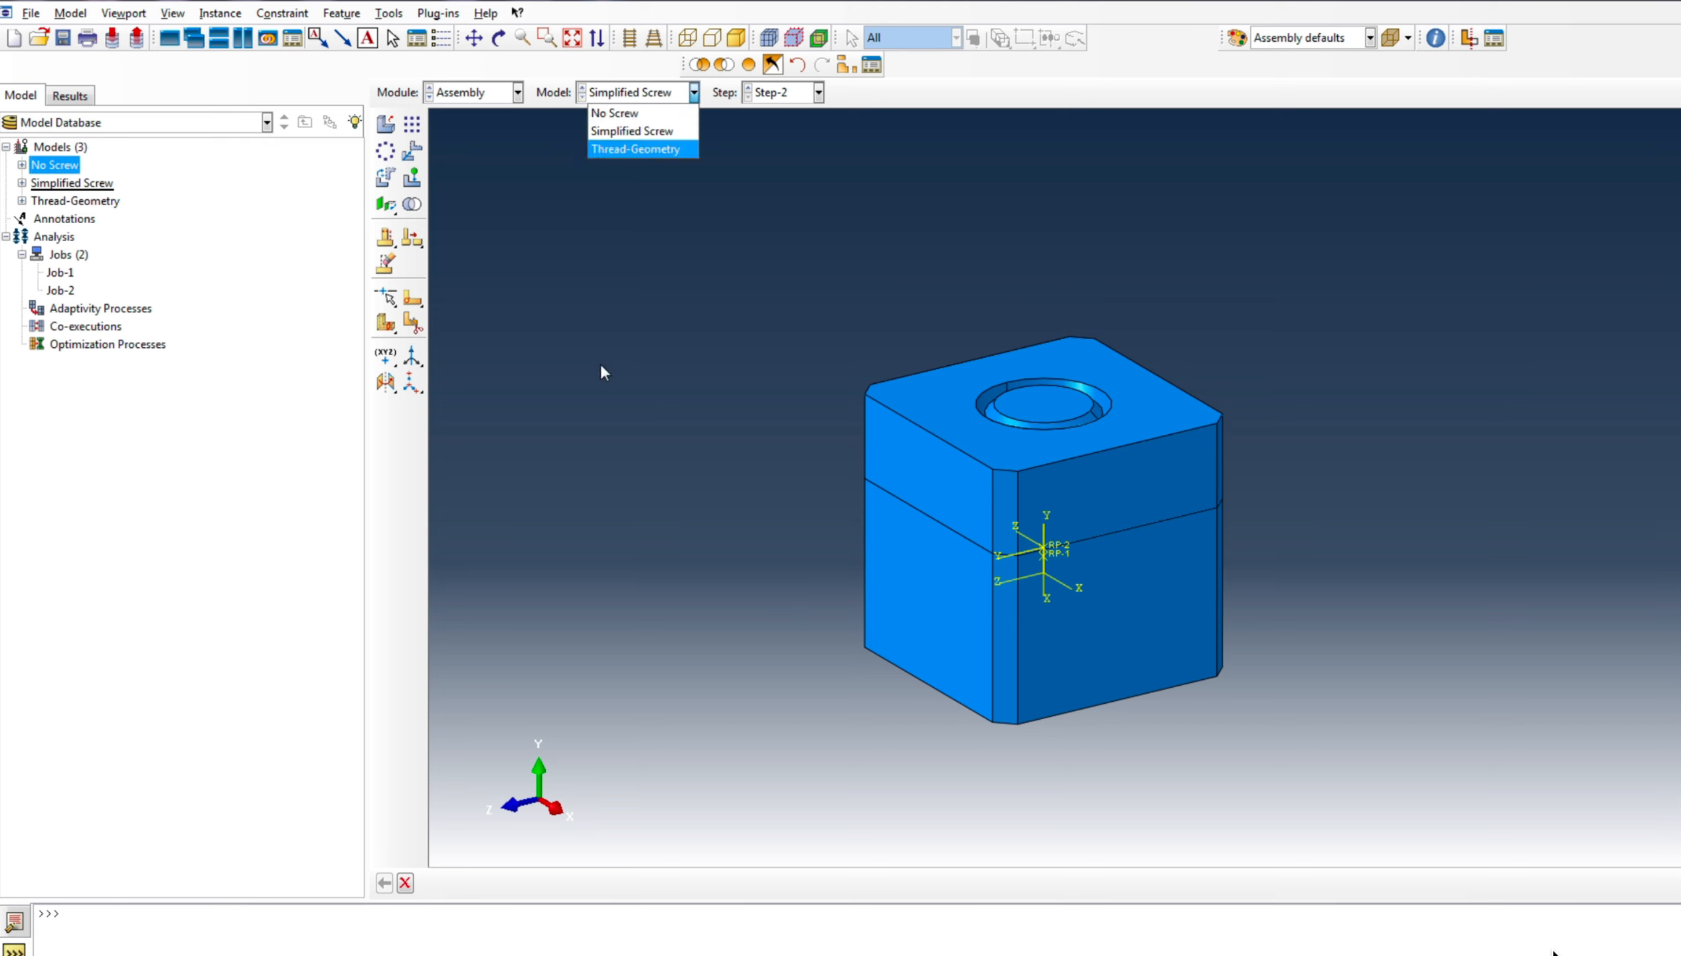
pyautogui.click(614, 109)
pyautogui.click(480, 93)
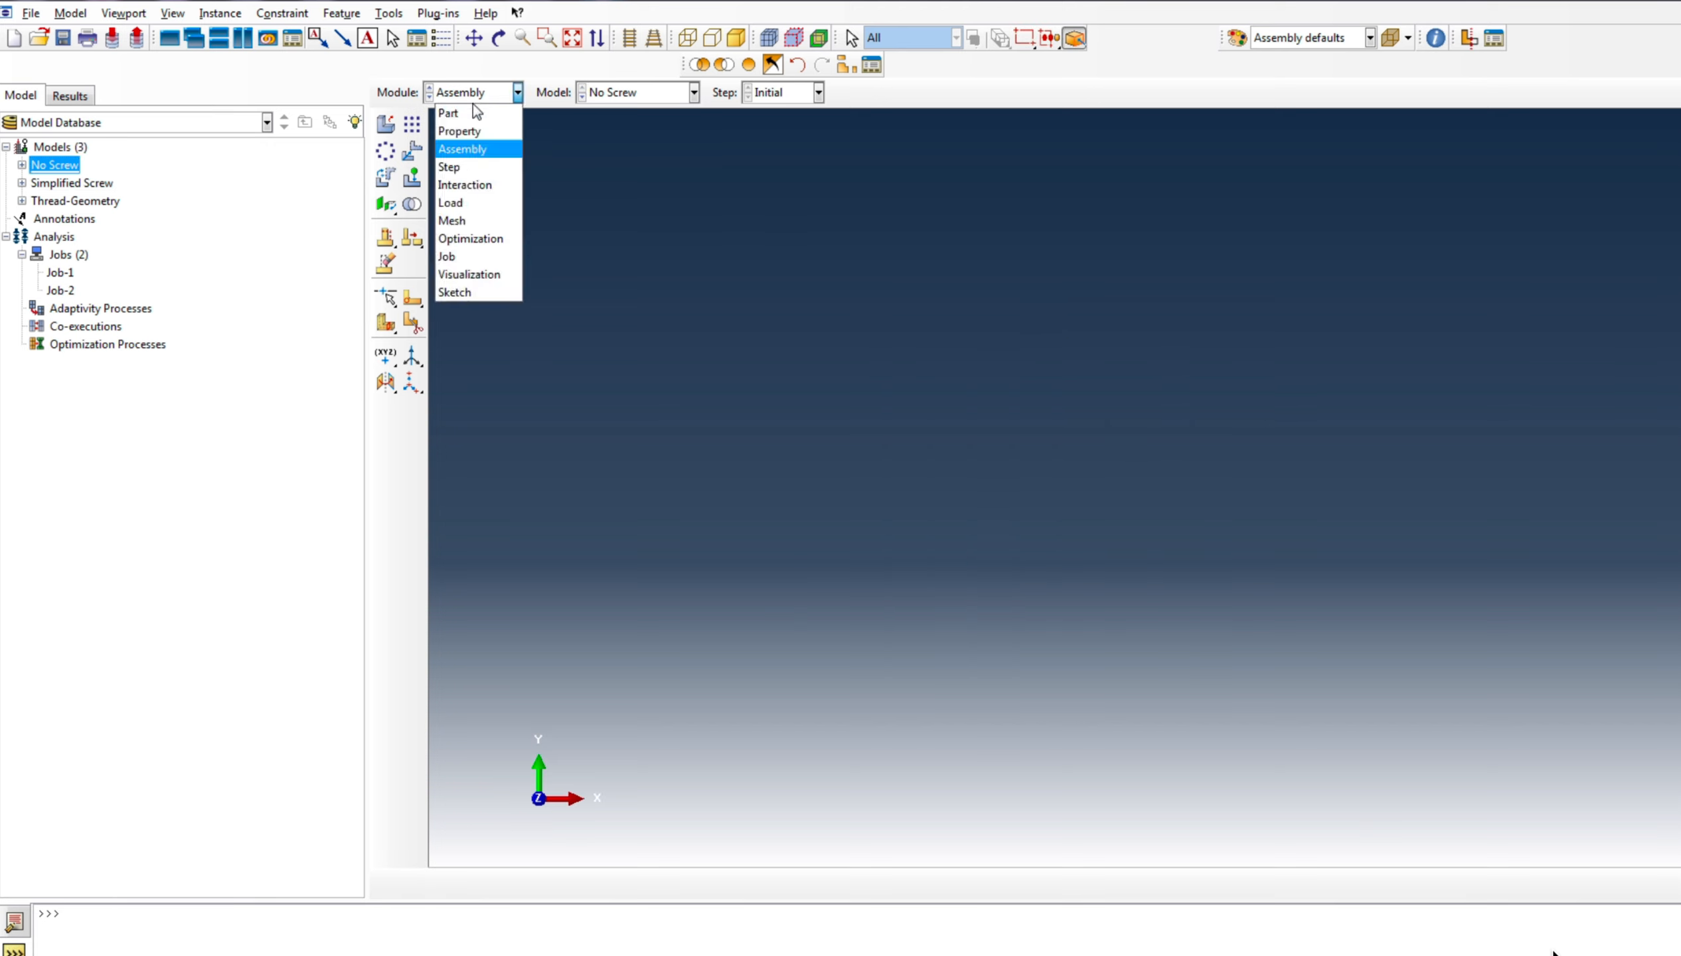
pyautogui.click(24, 162)
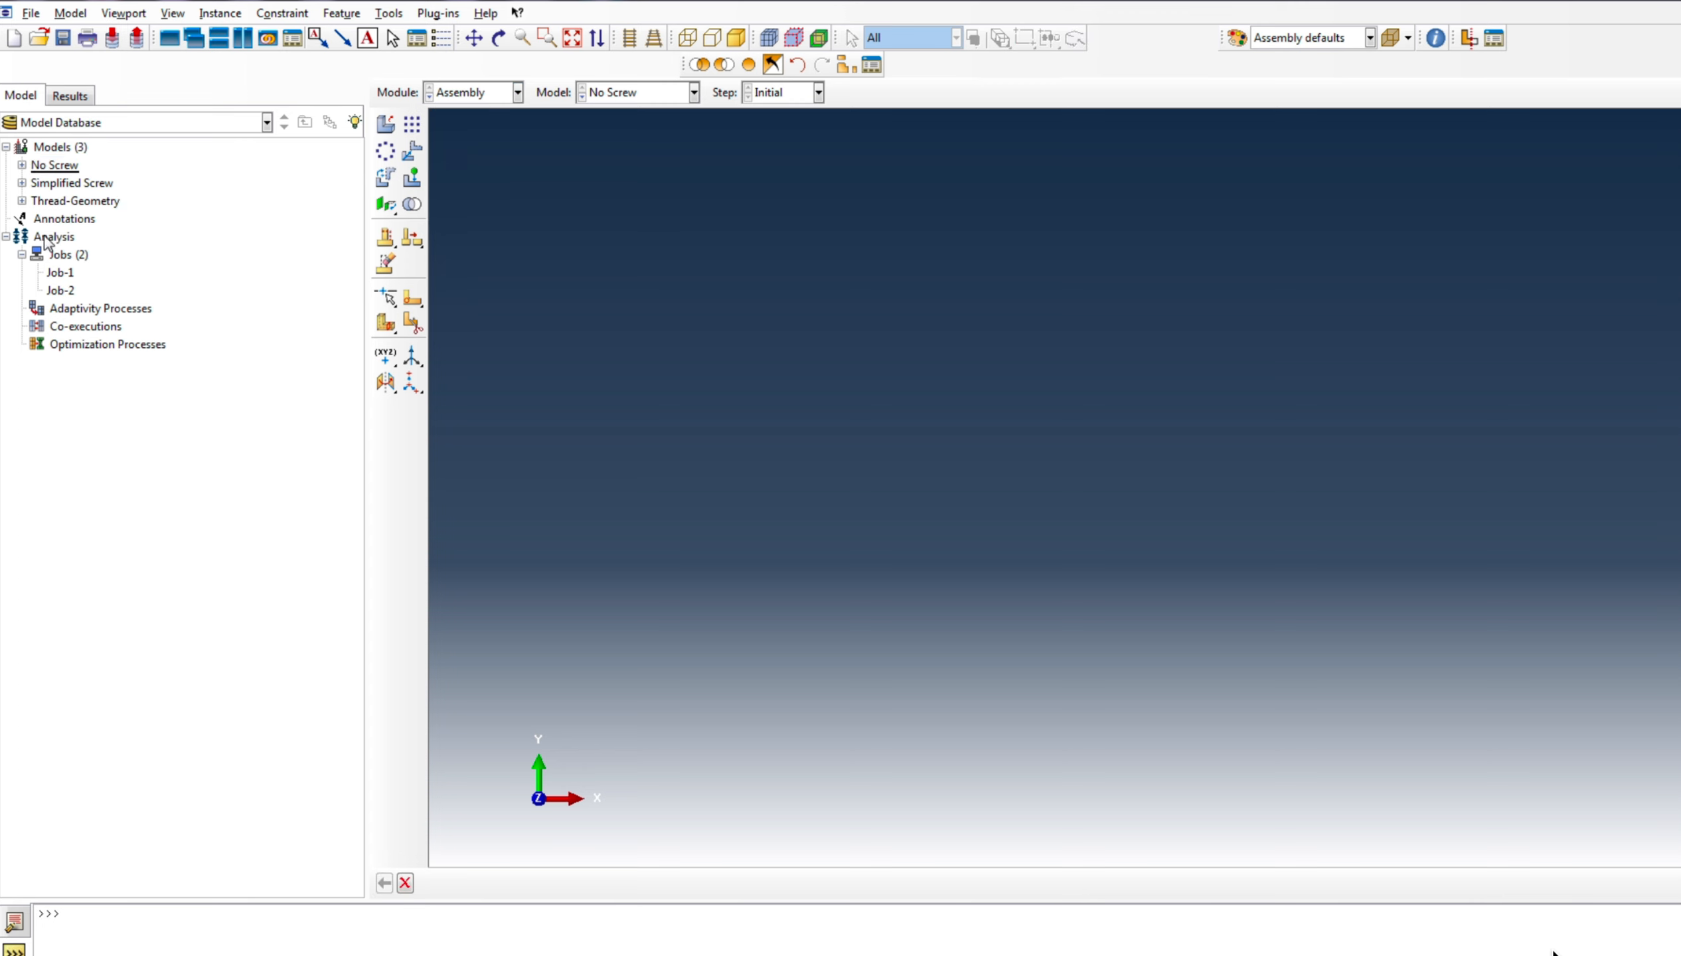
pyautogui.click(22, 165)
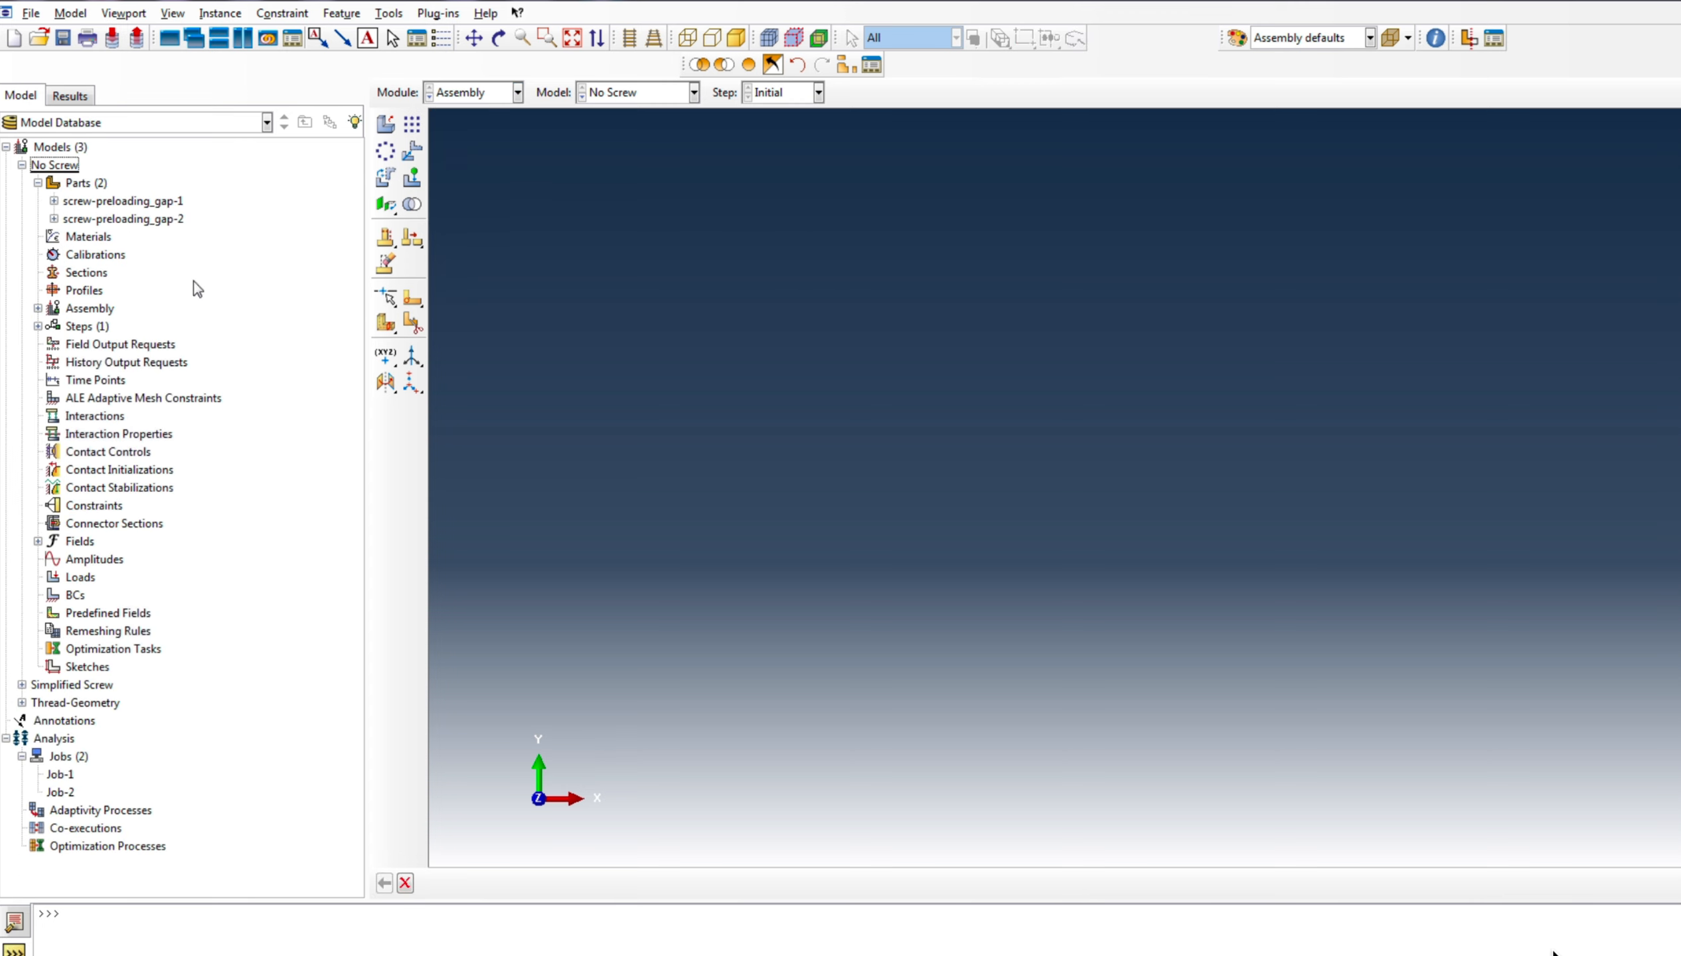
# Create dependent instances of the parts screw-preloading_gap-1 and screw-preloading_gap-2 in the No Screw assembly
pyautogui.click(37, 309)
pyautogui.click(107, 327)
pyautogui.rightClick(110, 327)
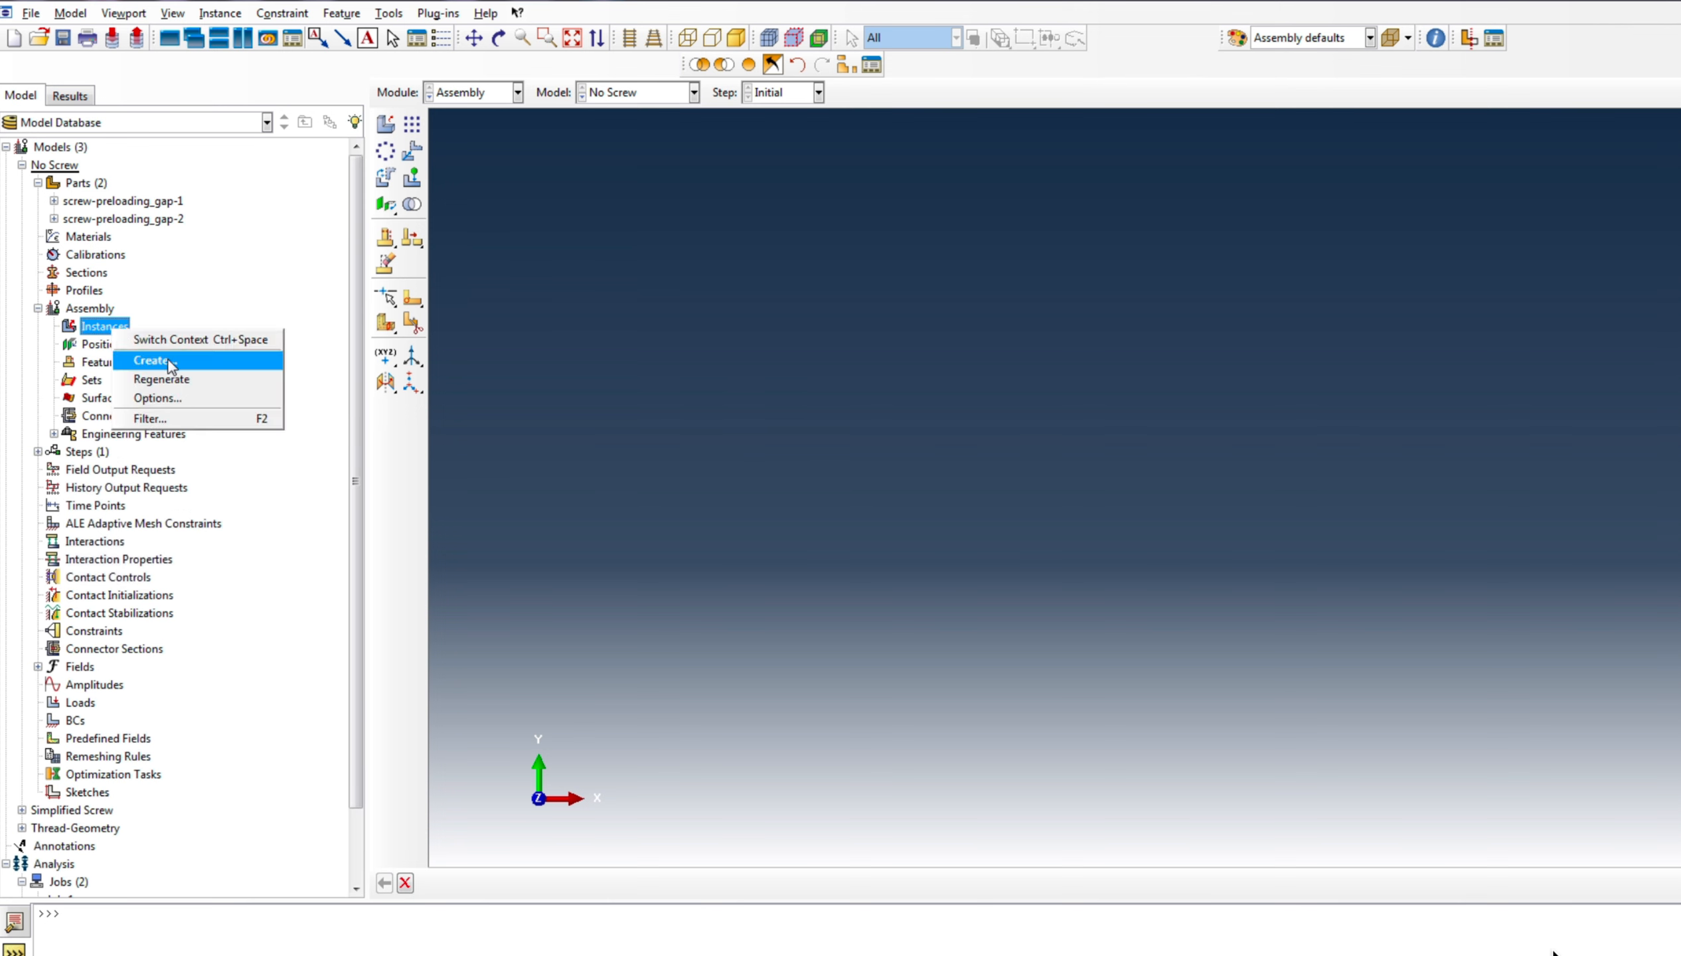
pyautogui.click(142, 356)
pyautogui.click(67, 458)
pyautogui.keyDown('shift'); pyautogui.click(80, 476); pyautogui.keyUp('shift')
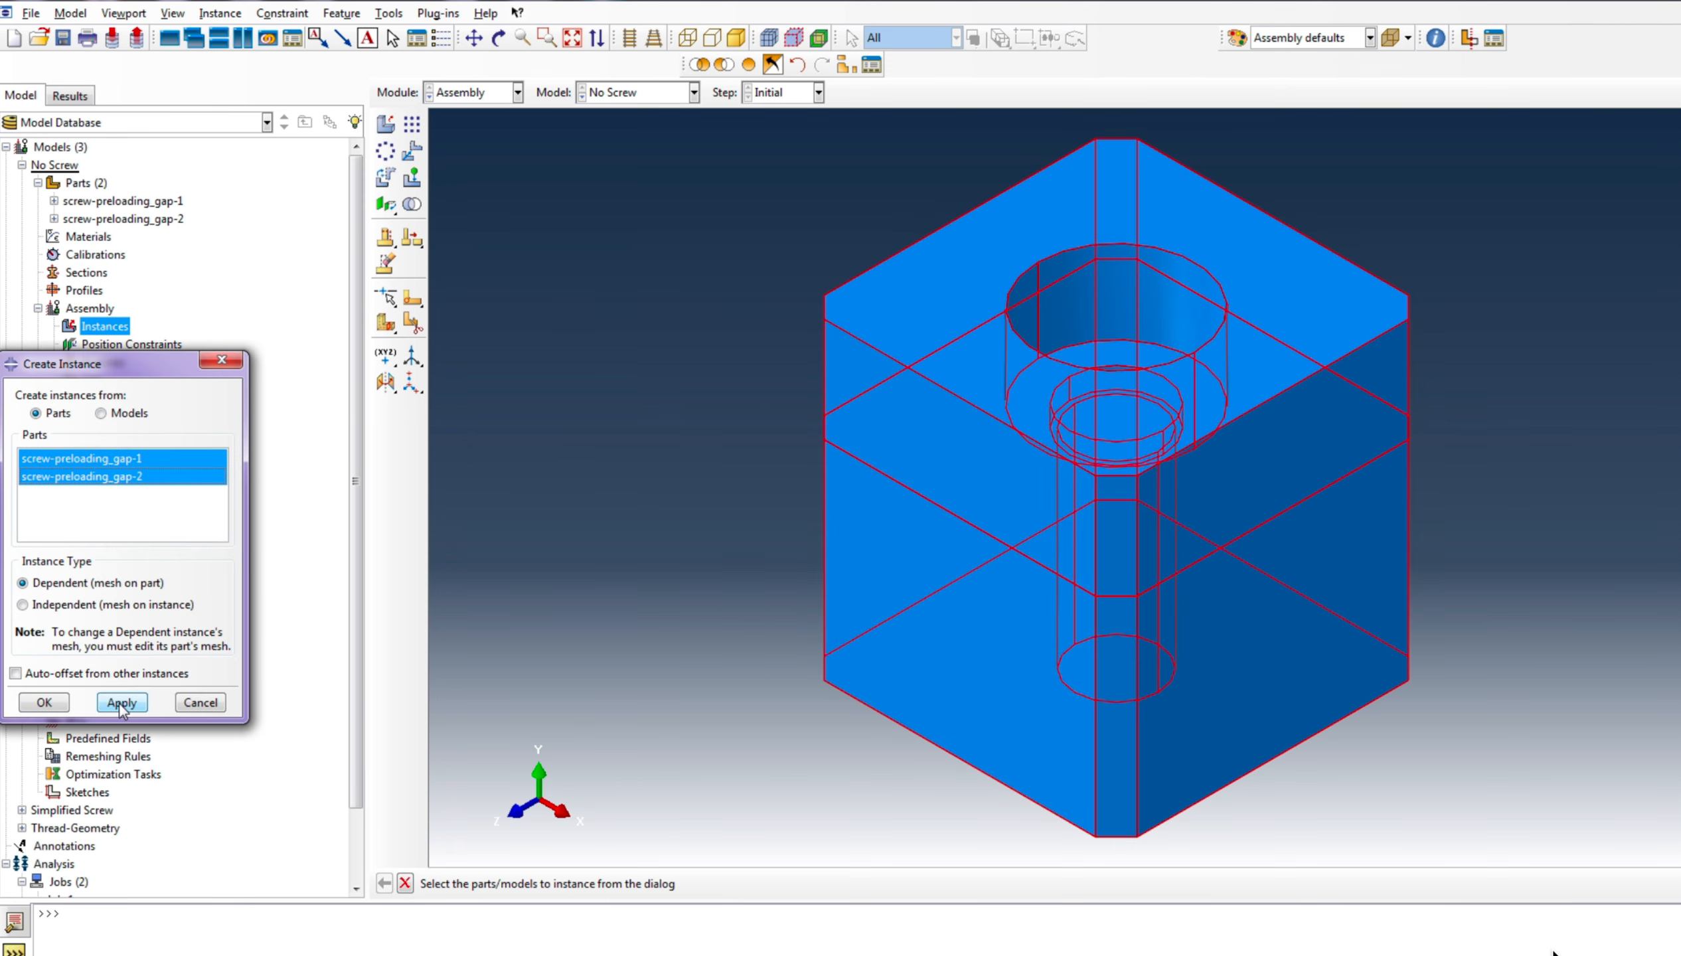
pyautogui.click(121, 702)
pyautogui.click(690, 417)
pyautogui.click(45, 702)
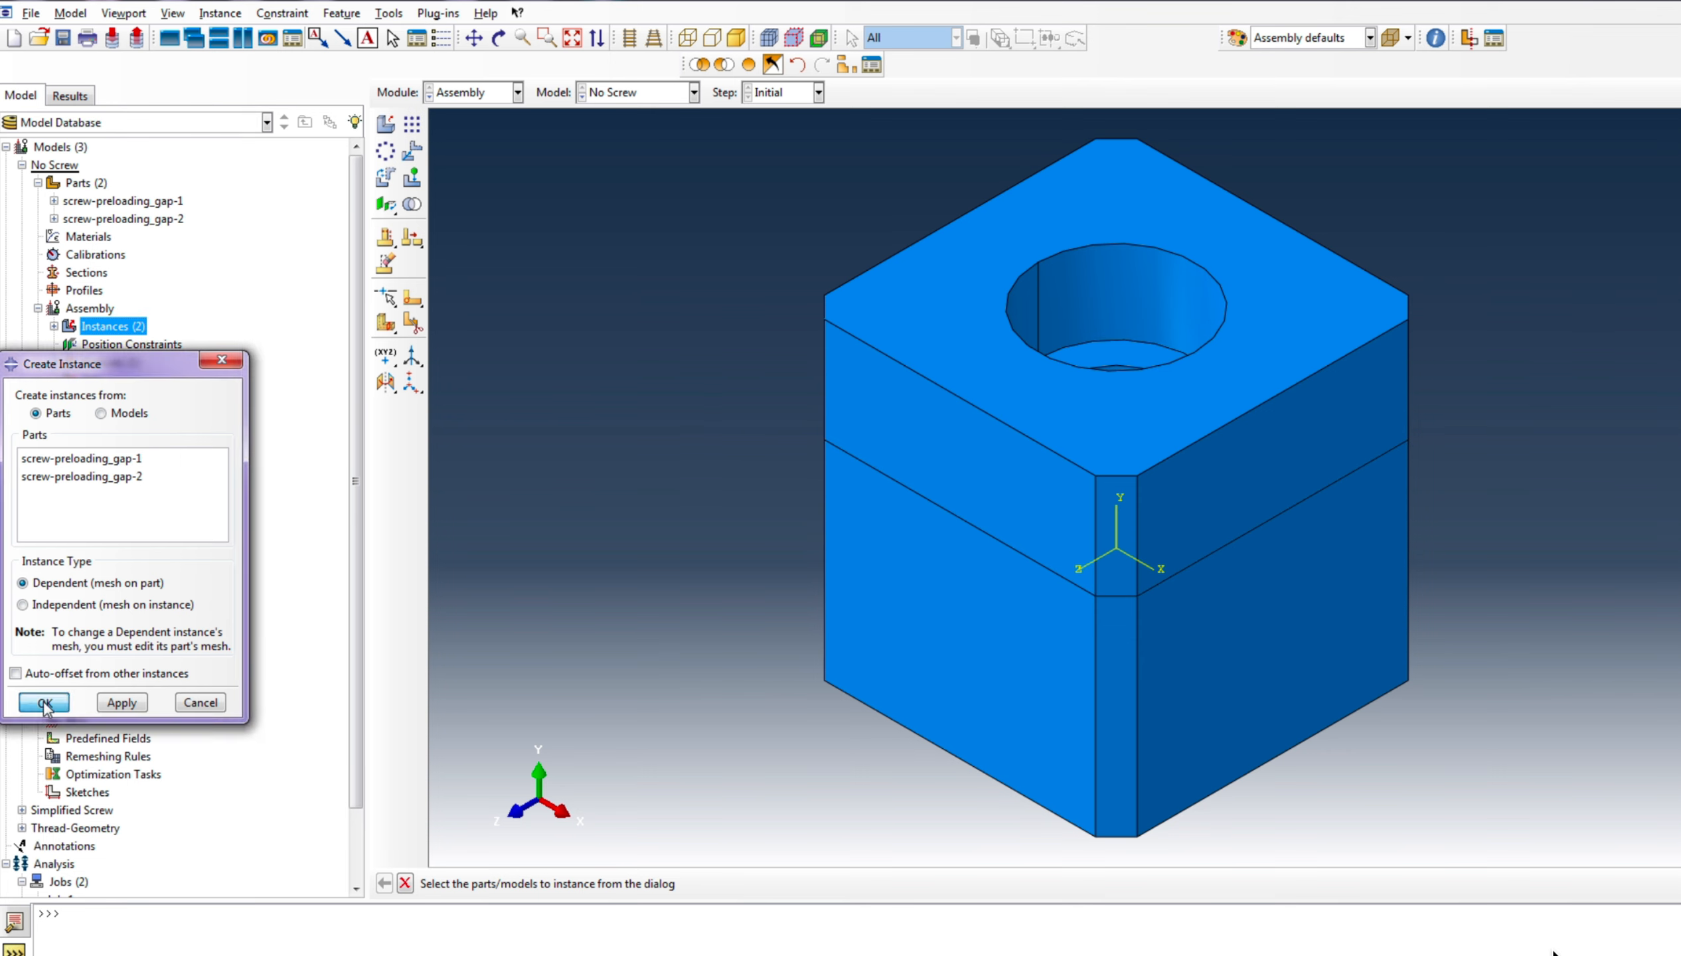
pyautogui.click(122, 567)
pyautogui.click(201, 703)
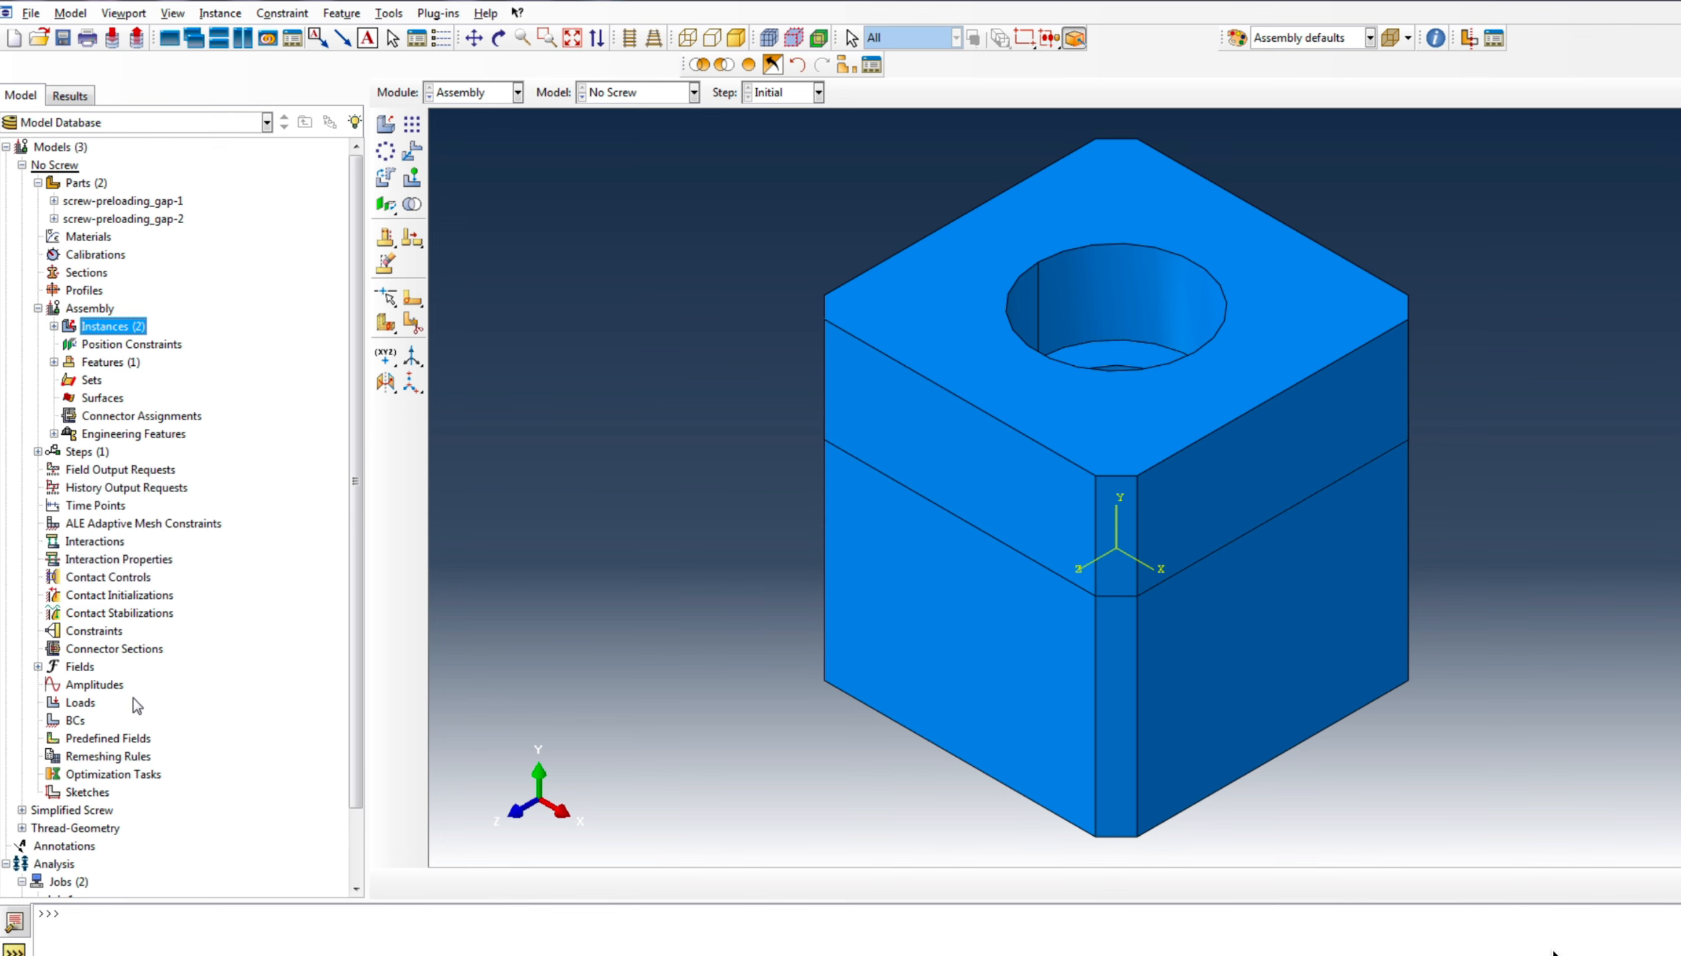
# Cut the assembly open with a view cut and orient it to expose the counterbored screw hole
pyautogui.click(1469, 40)
pyautogui.scroll(-3, 1156, 540)
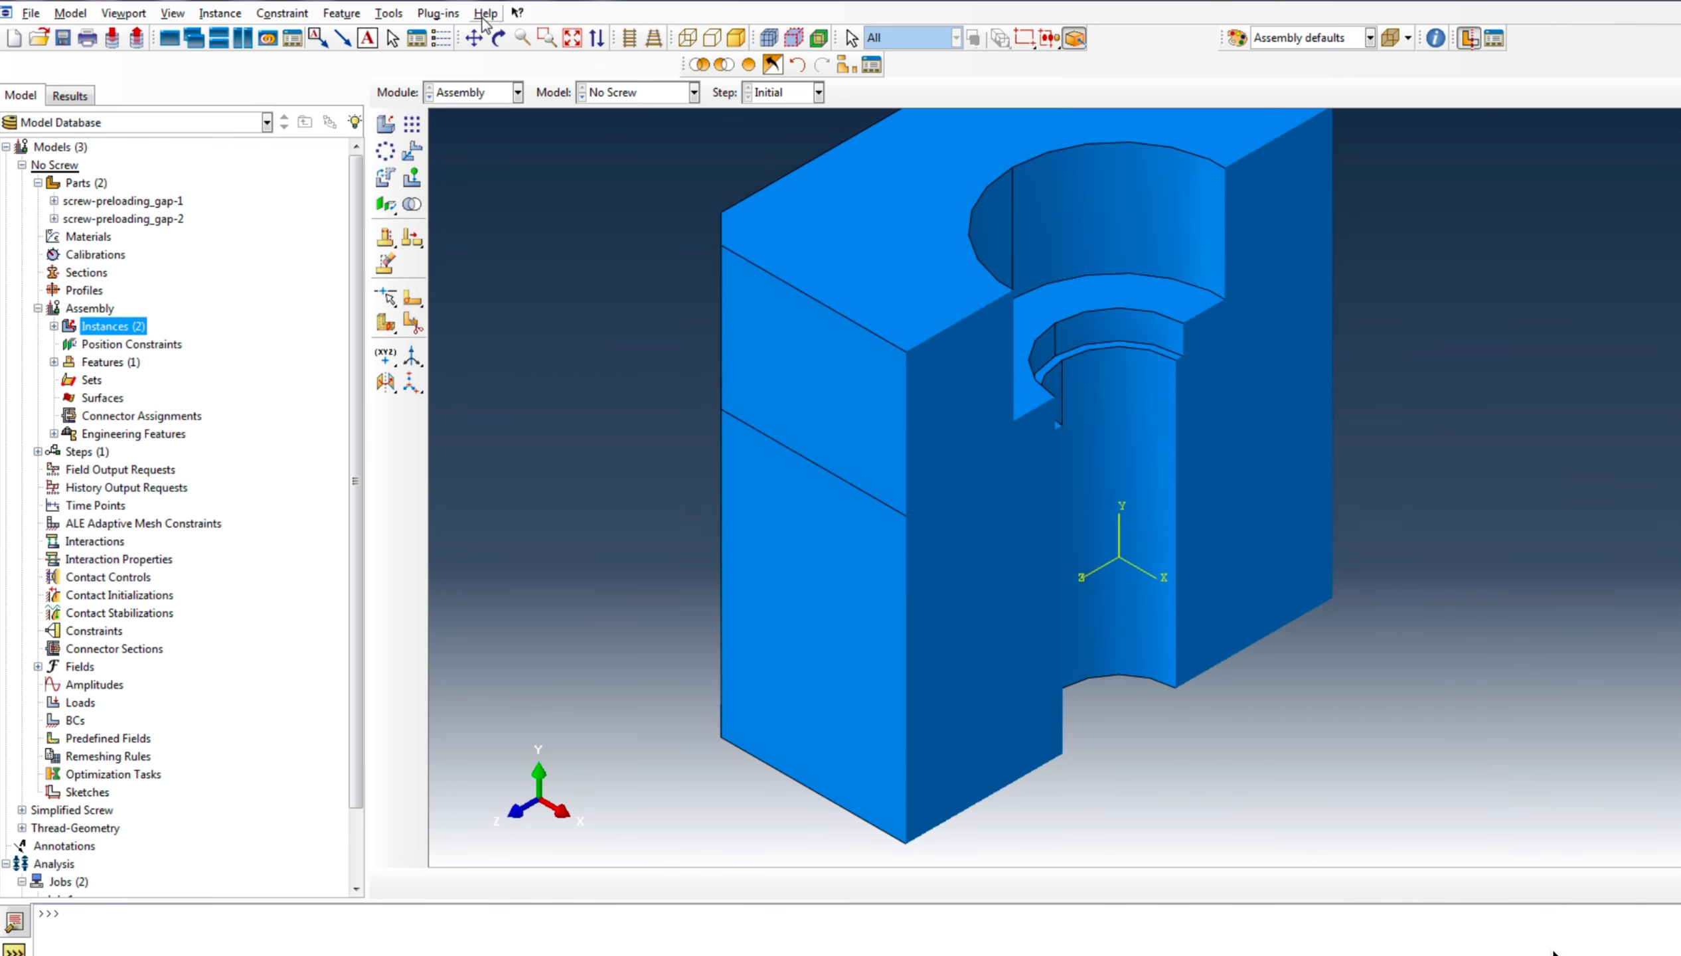
pyautogui.click(498, 37)
pyautogui.moveTo(1242, 616)
pyautogui.mouseDown()
pyautogui.moveTo(992, 500)
pyautogui.moveTo(1299, 488)
pyautogui.moveTo(720, 432)
pyautogui.mouseUp()
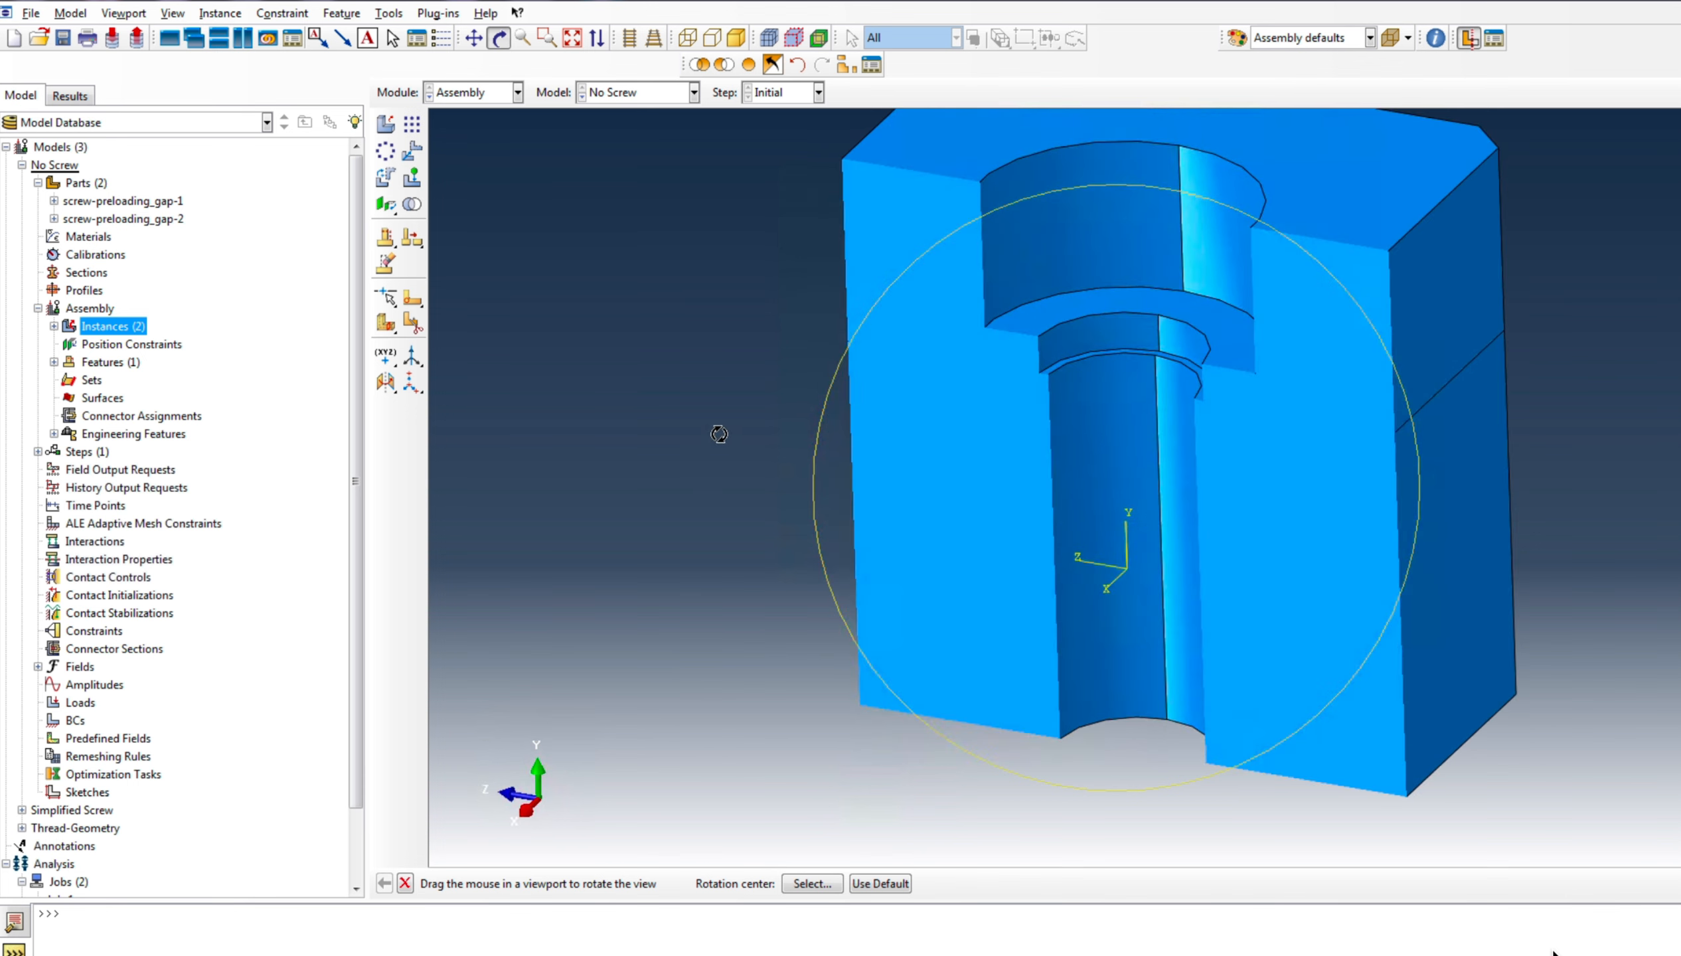
pyautogui.rightClick(721, 433)
pyautogui.click(409, 885)
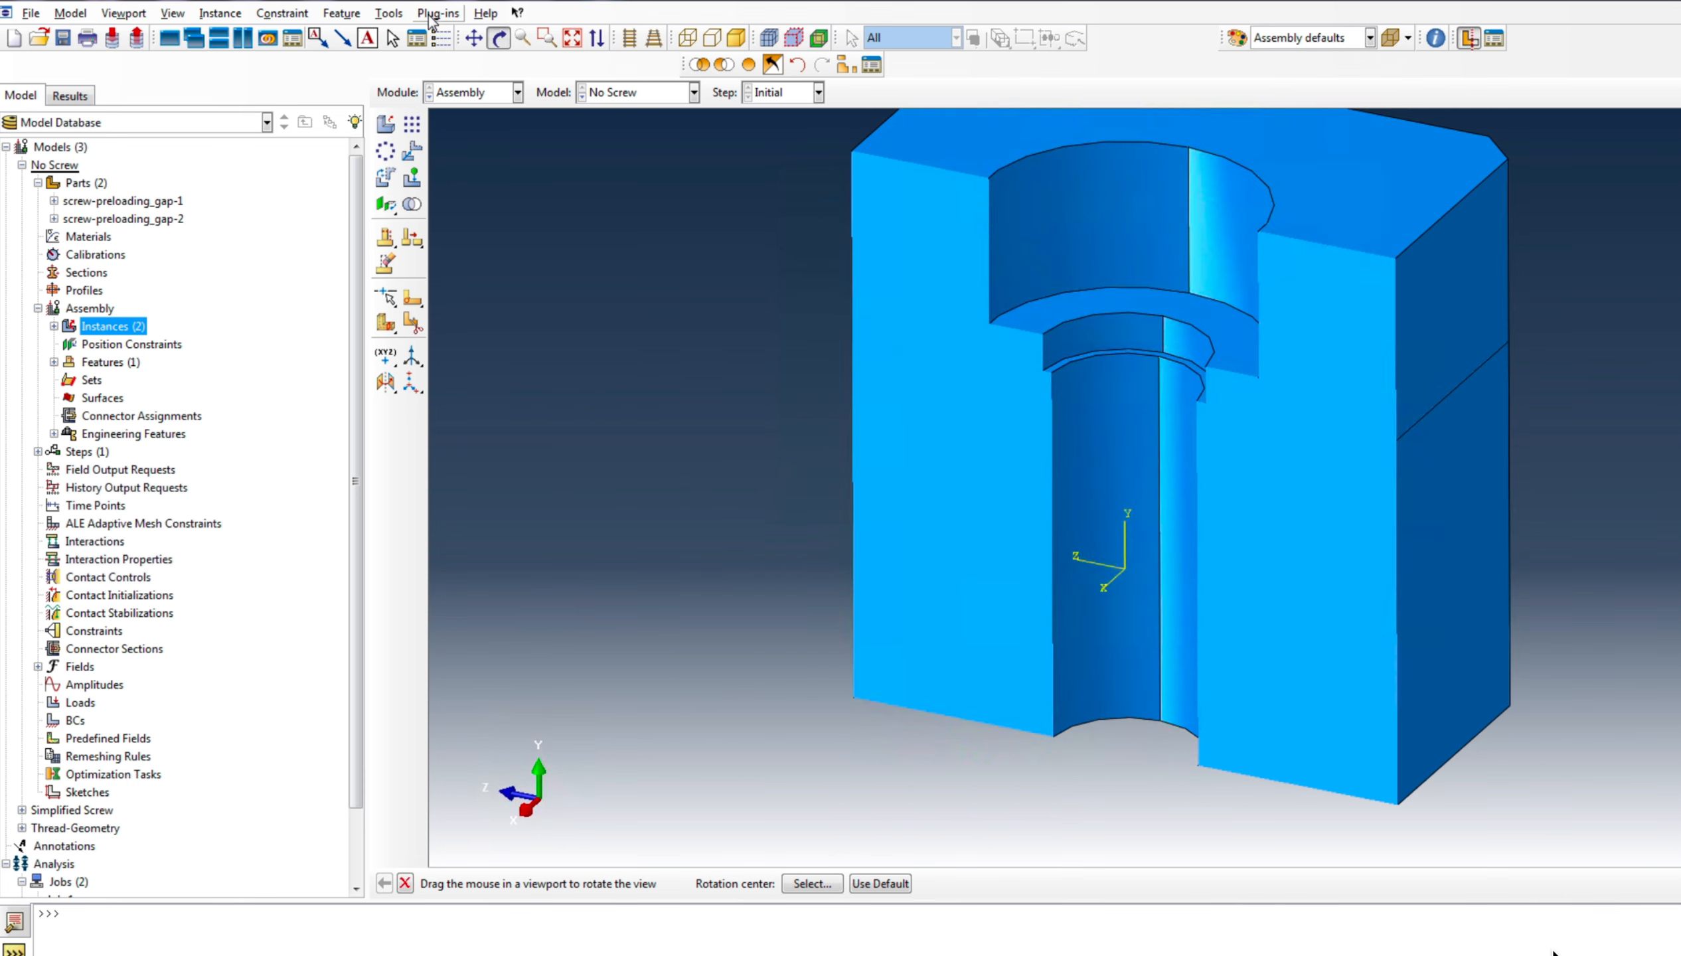
# Create two reference points on the hole axis, at the centres of the counterbore seat and the lower hole's upper edge
pyautogui.click(394, 12)
pyautogui.click(427, 51)
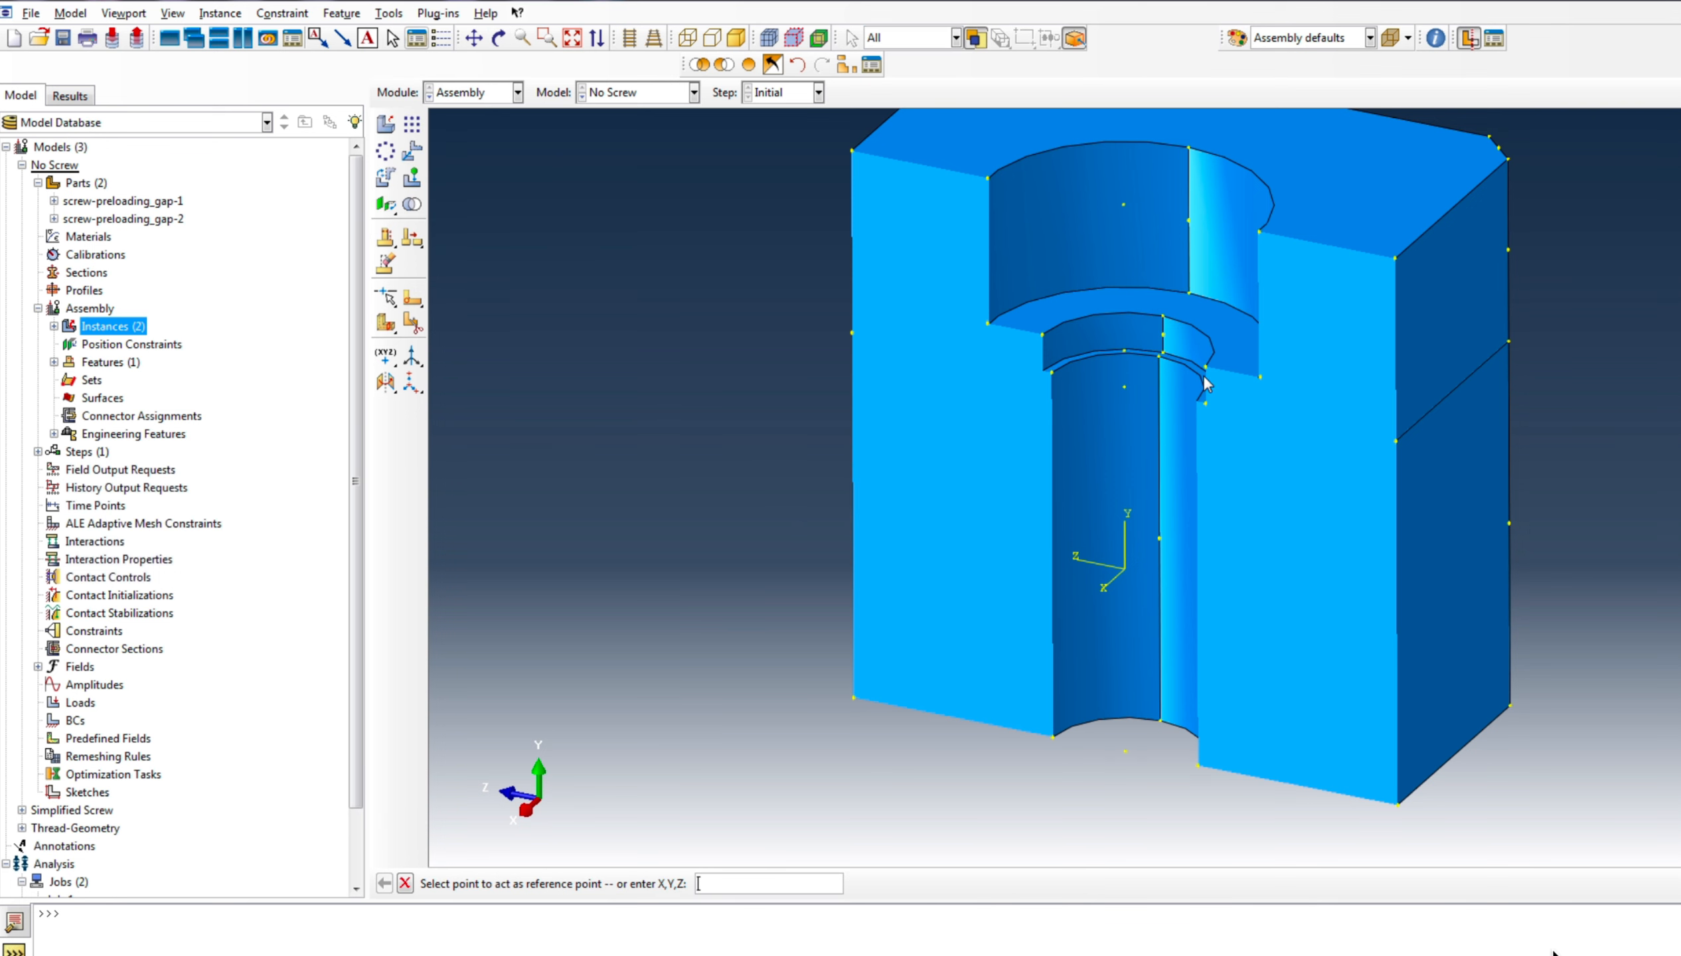
pyautogui.scroll(-5, 1172, 468)
pyautogui.scroll(4, 1116, 331)
pyautogui.scroll(2, 1118, 337)
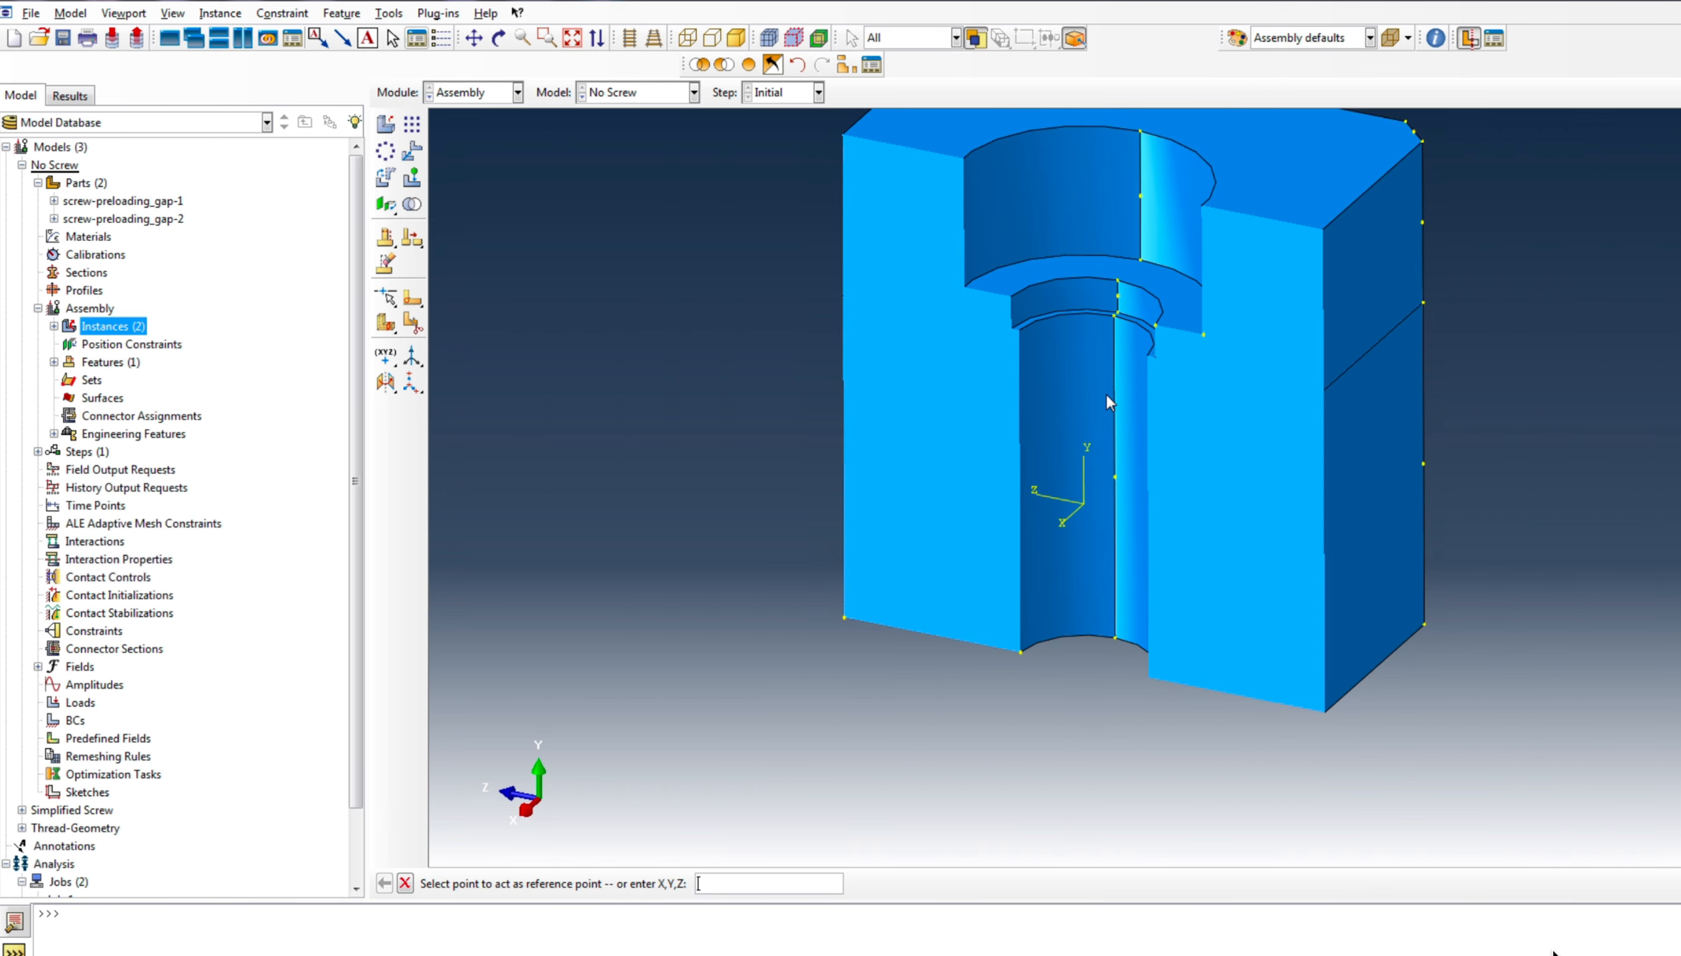
pyautogui.click(498, 38)
pyautogui.moveTo(1201, 533); pyautogui.dragTo(1280, 600)
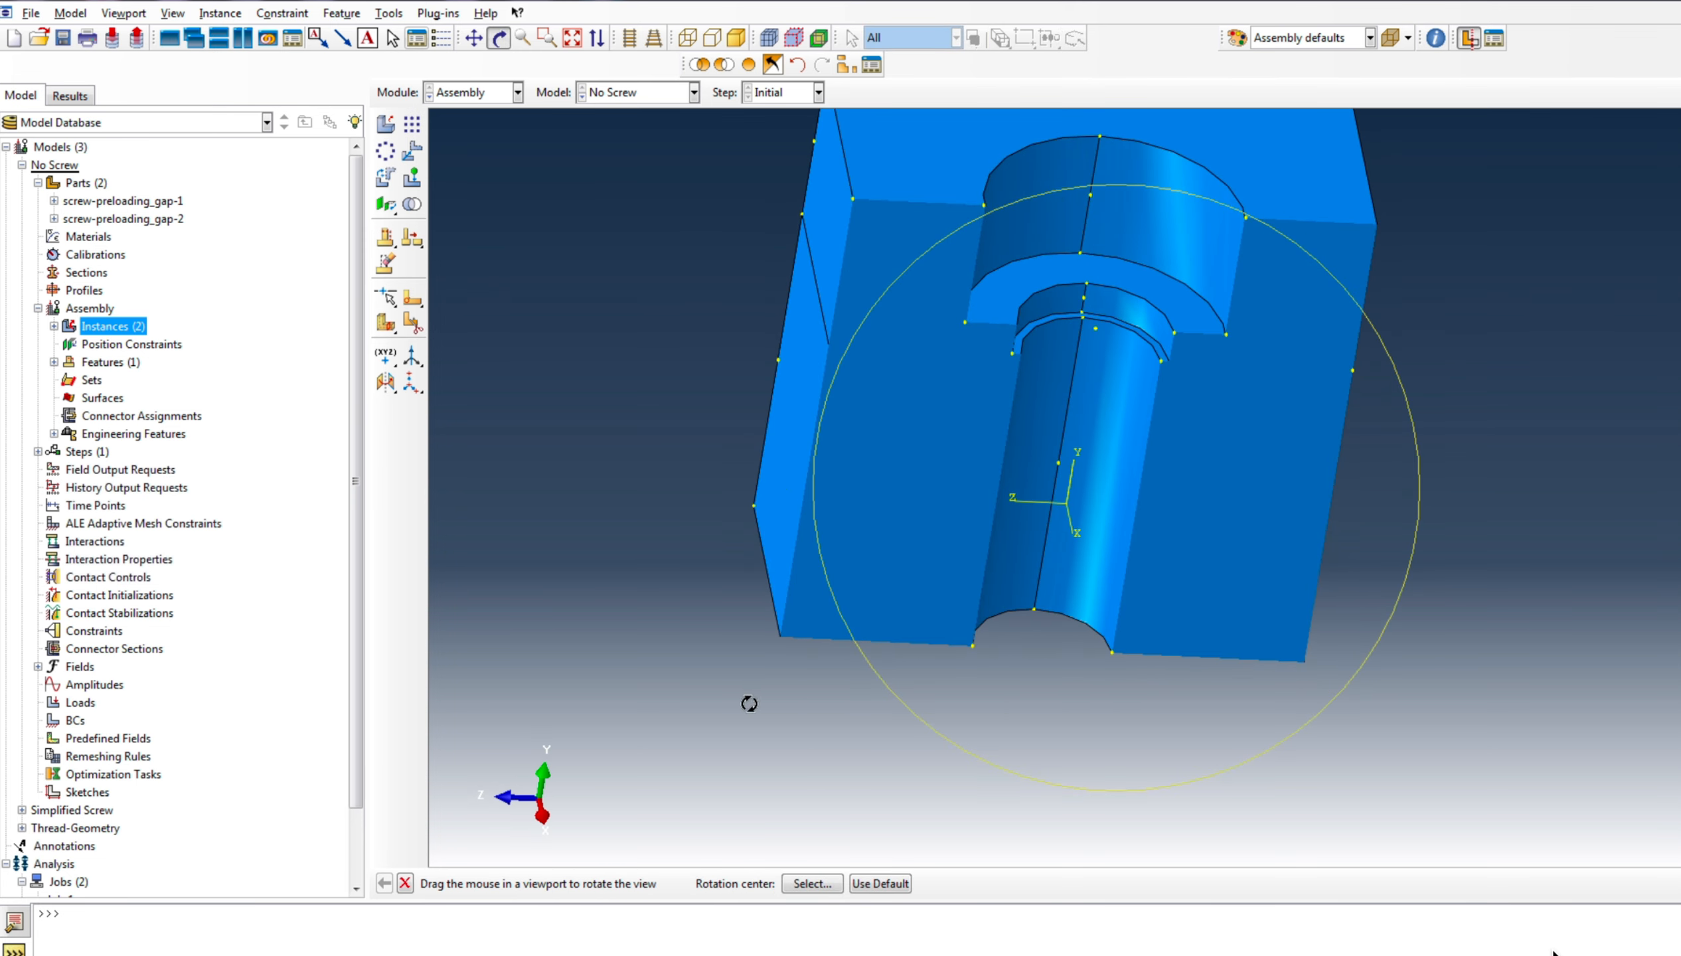
pyautogui.click(405, 884)
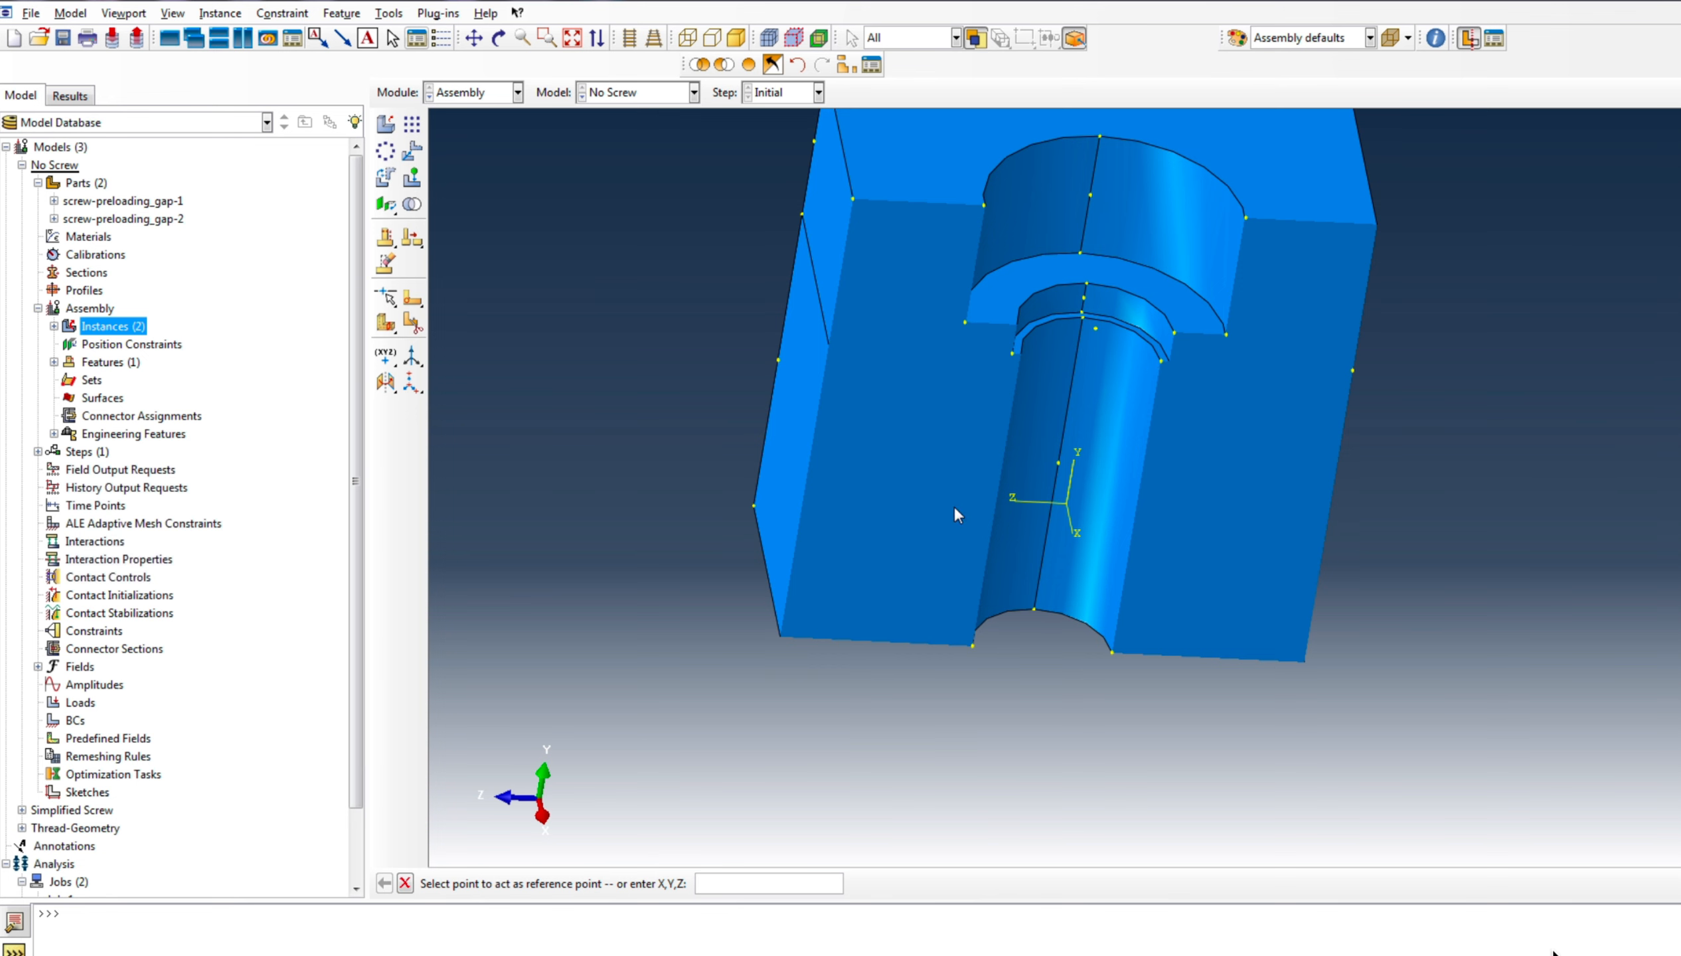
pyautogui.scroll(-2, 954, 507)
pyautogui.scroll(2, 987, 627)
pyautogui.scroll(-2, 1096, 388)
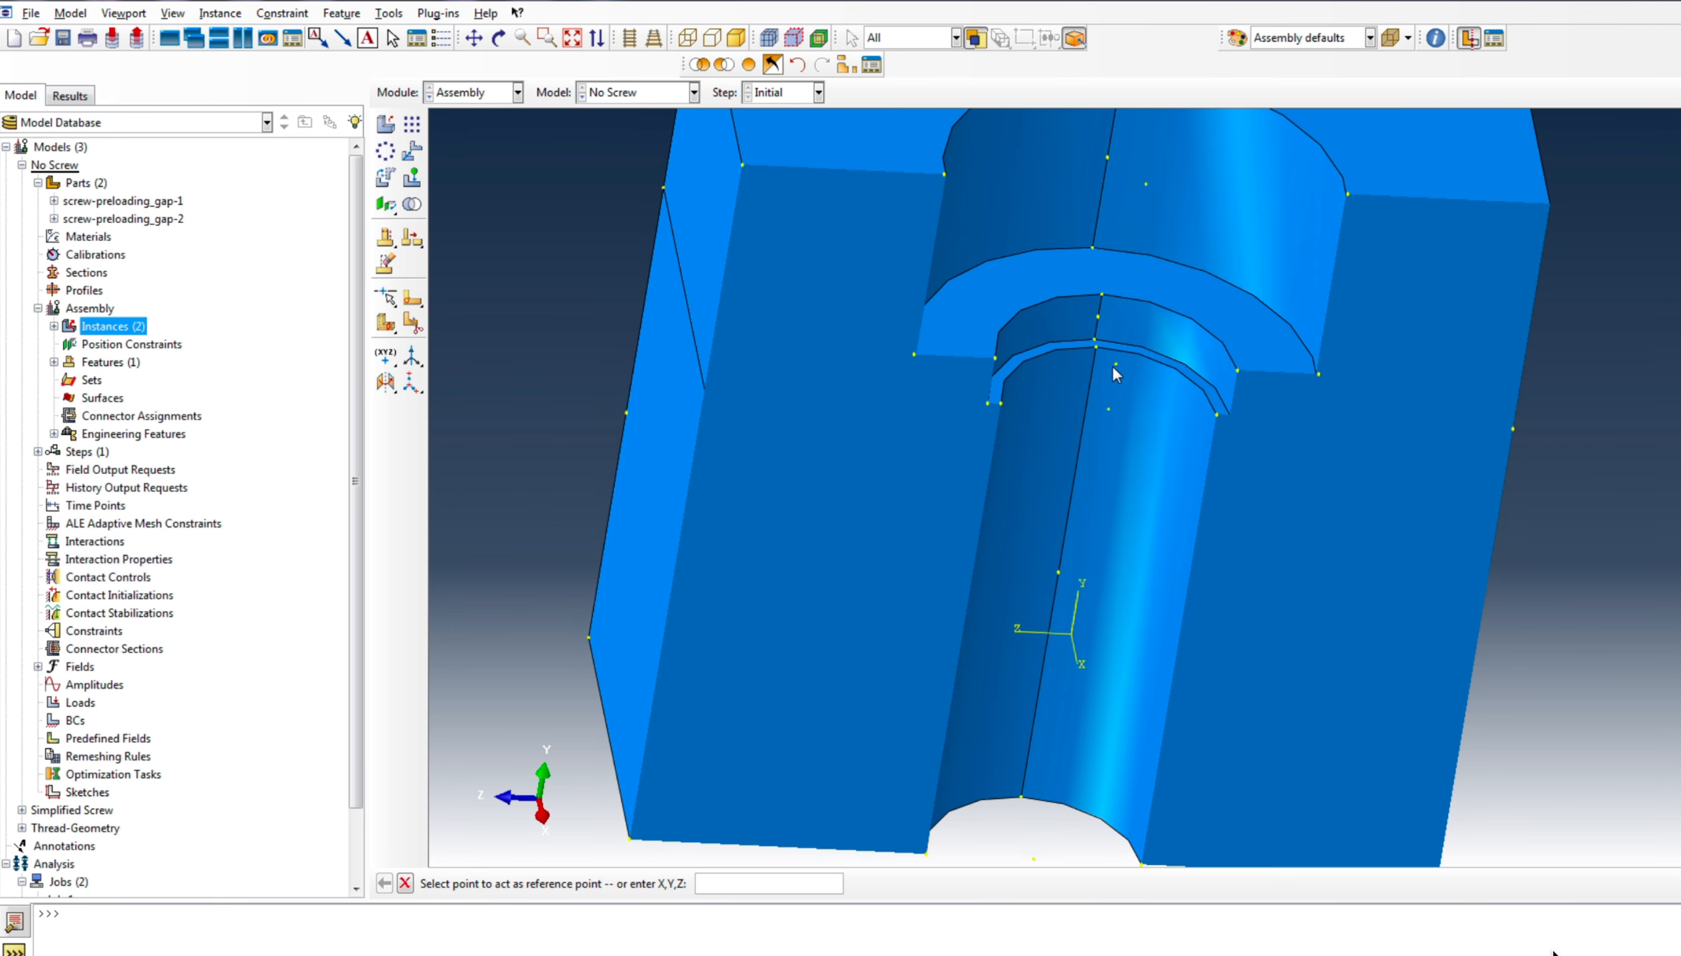
pyautogui.click(1110, 408)
pyautogui.scroll(2, 632, 498)
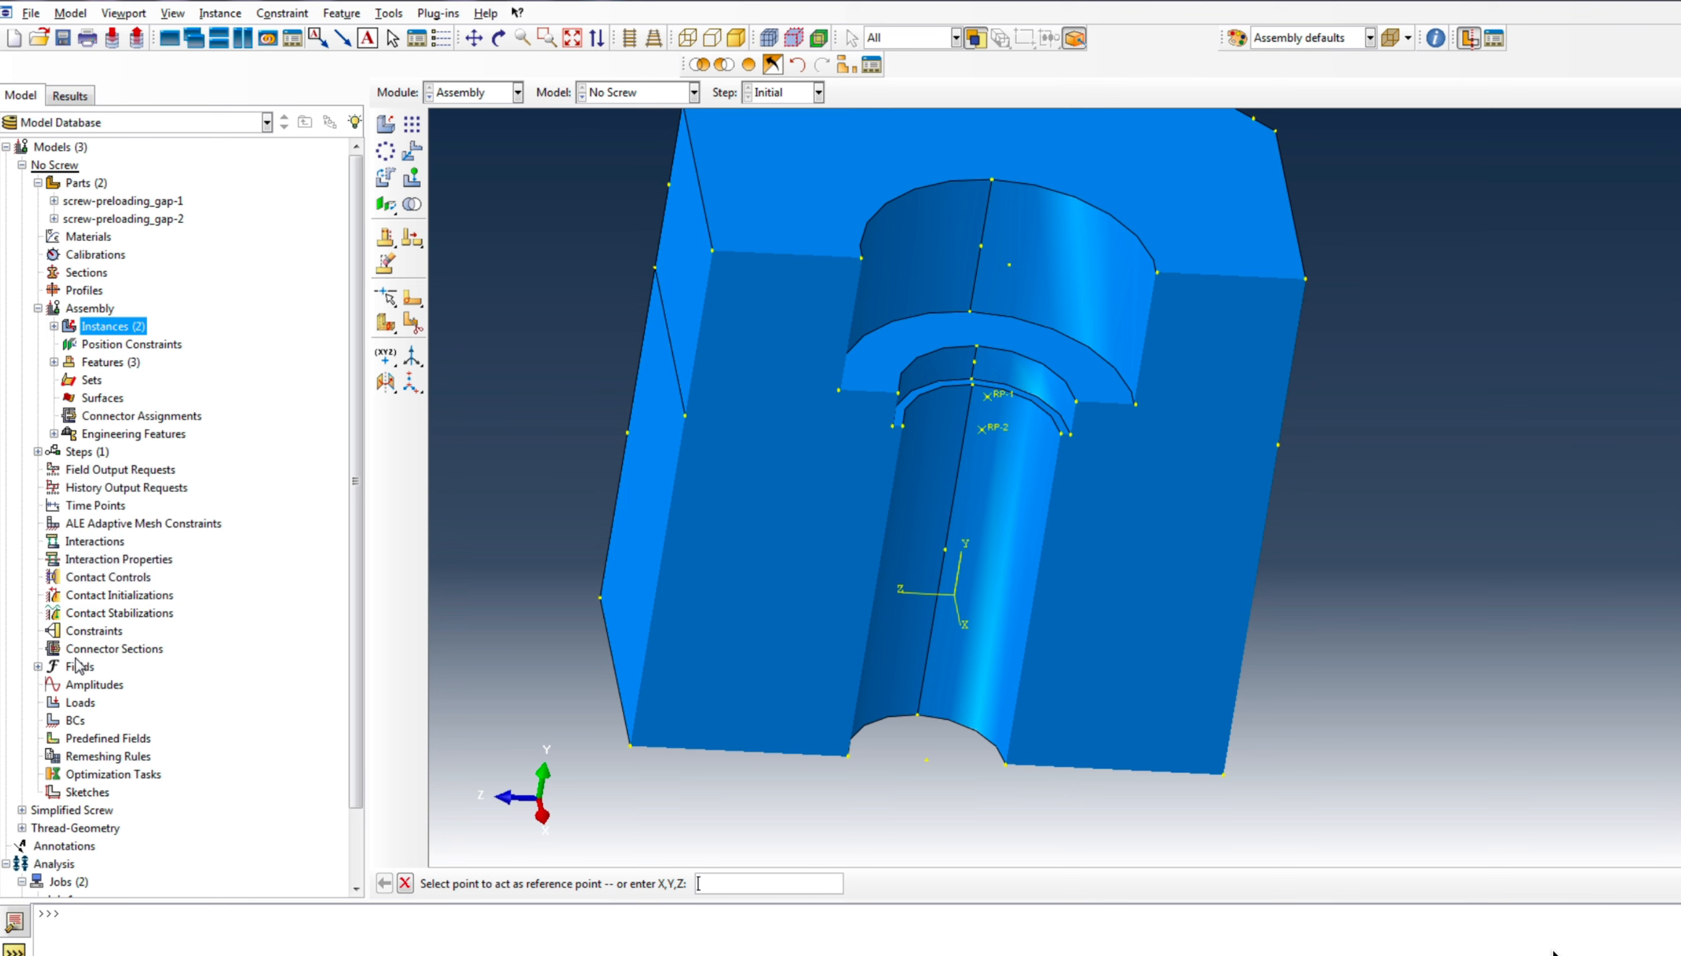
# Create a kinematic coupling constraint between reference point RP-1 and the annular counterbore seat, with all degrees of freedom constrained
pyautogui.rightClick(93, 630)
pyautogui.click(158, 676)
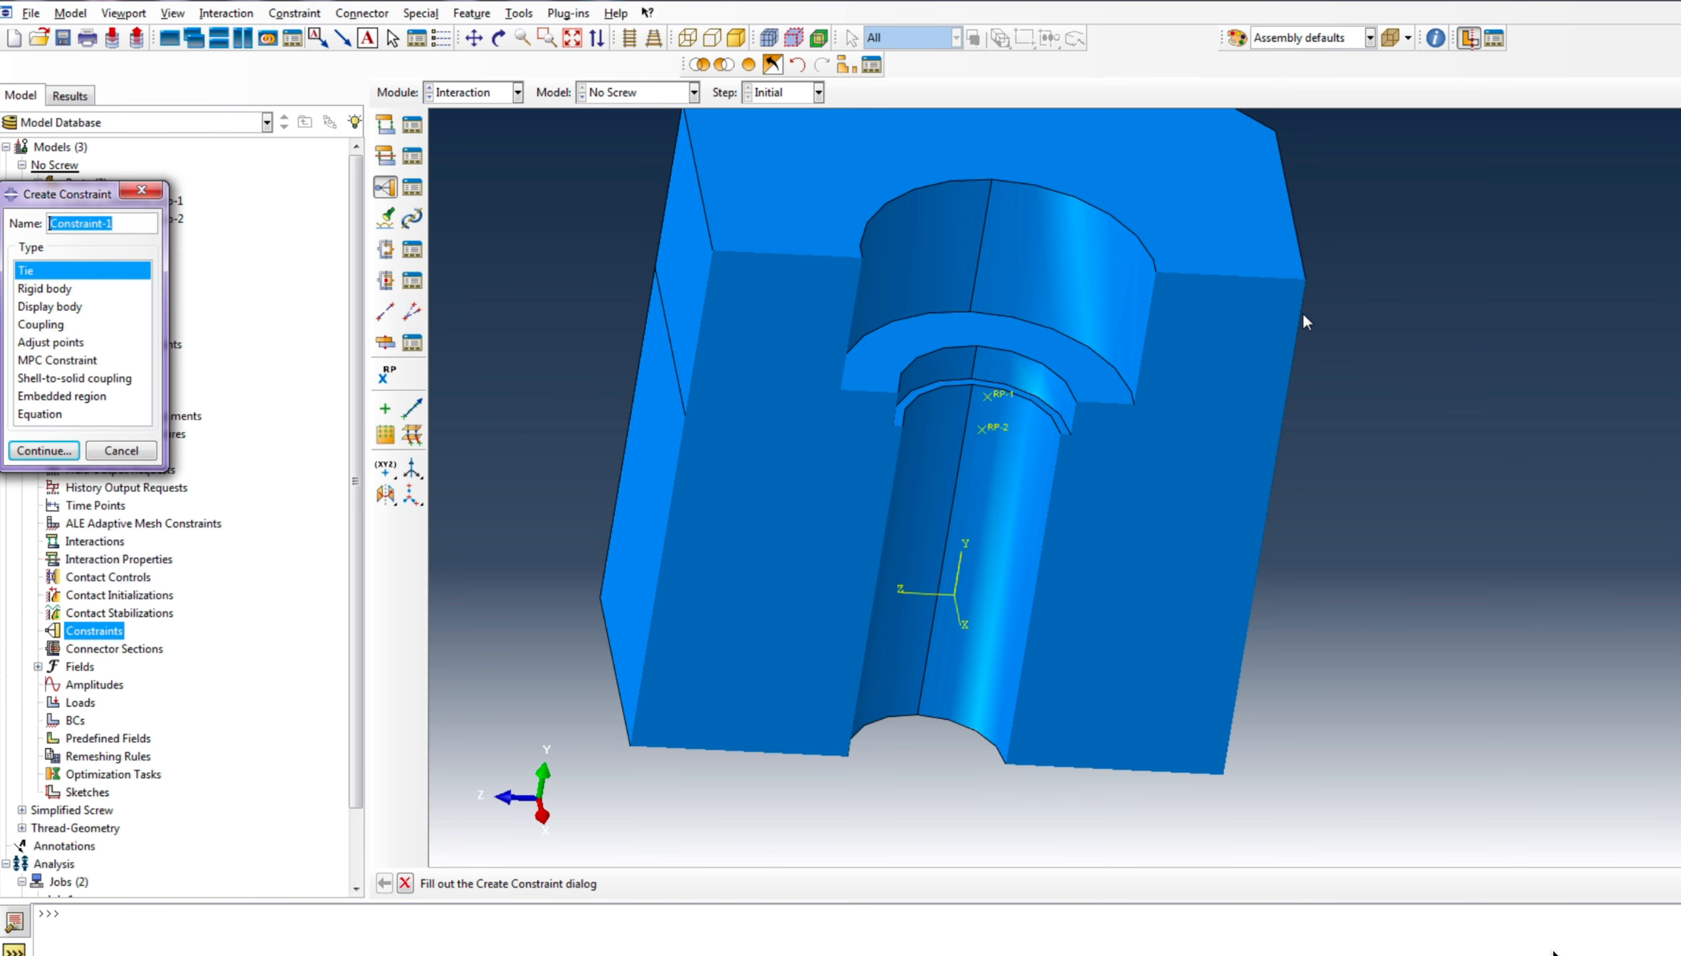
pyautogui.click(46, 325)
pyautogui.click(43, 451)
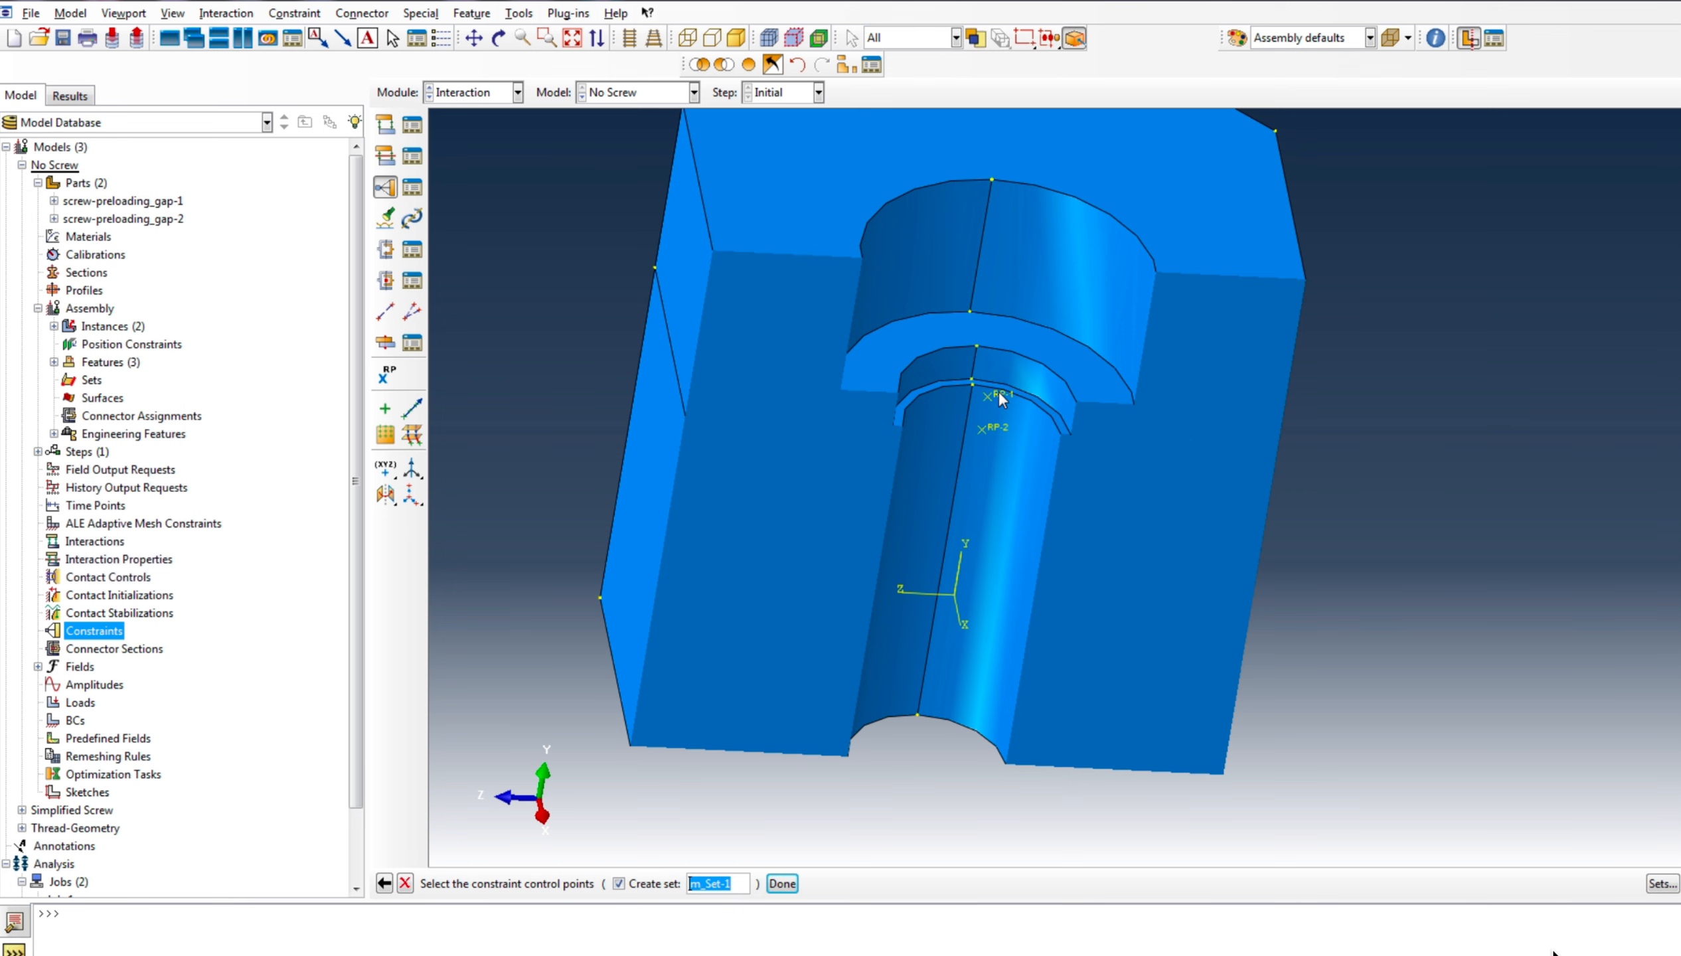
pyautogui.click(781, 884)
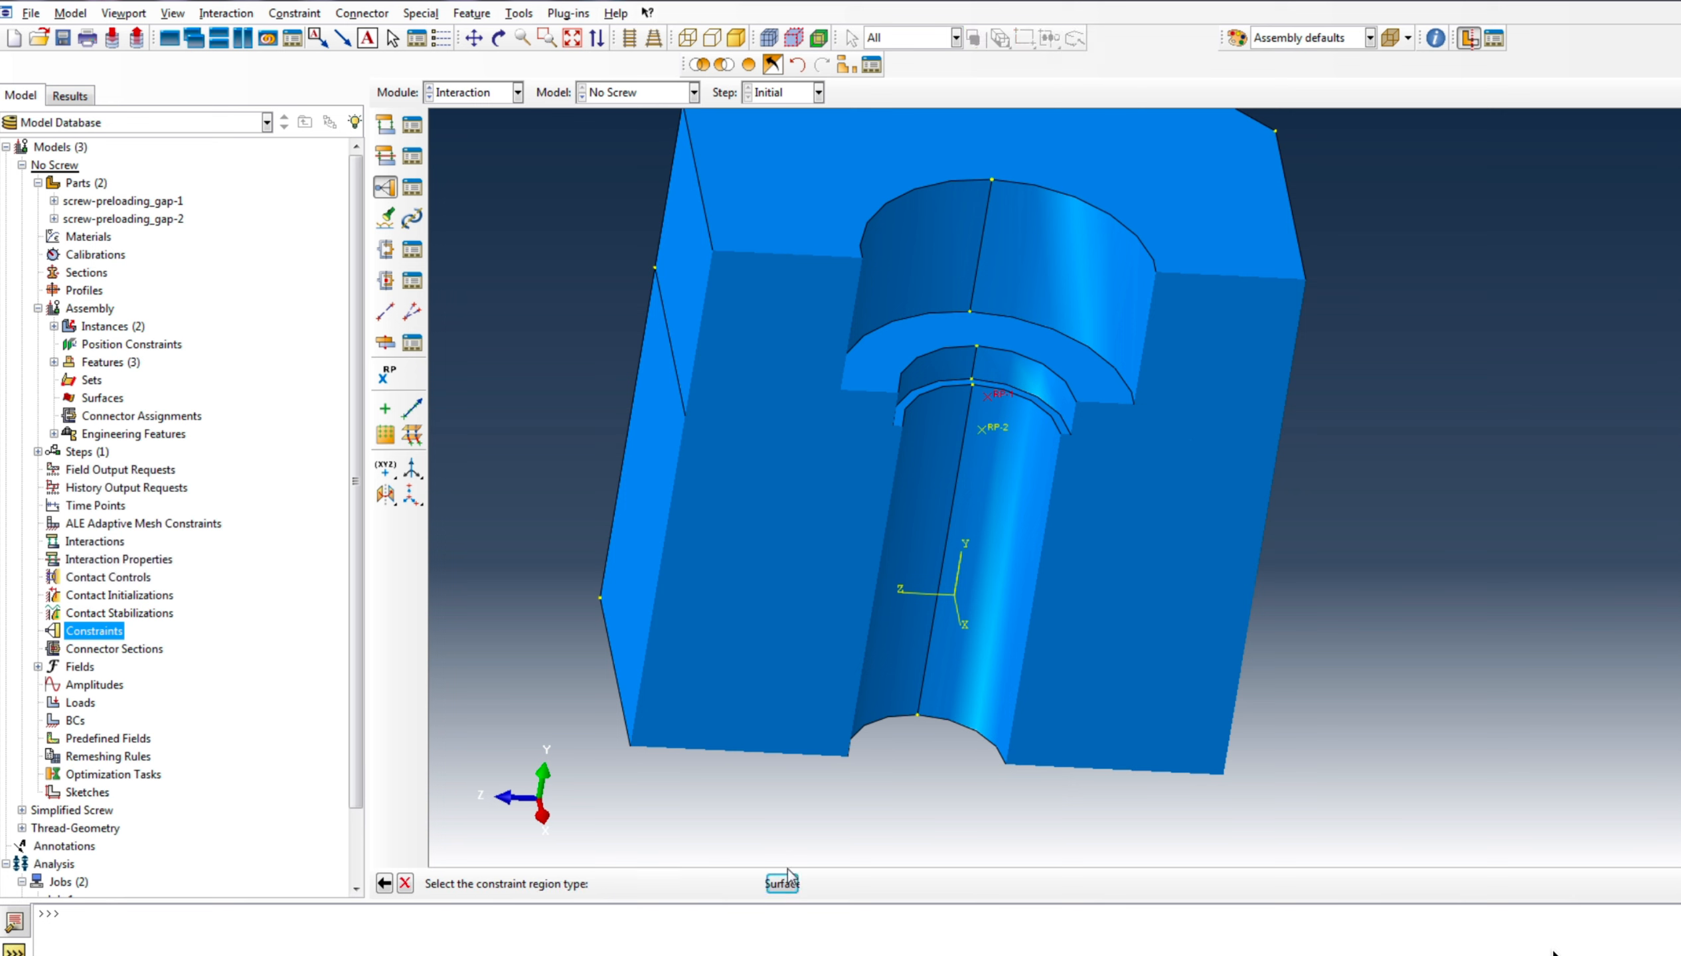
pyautogui.click(624, 884)
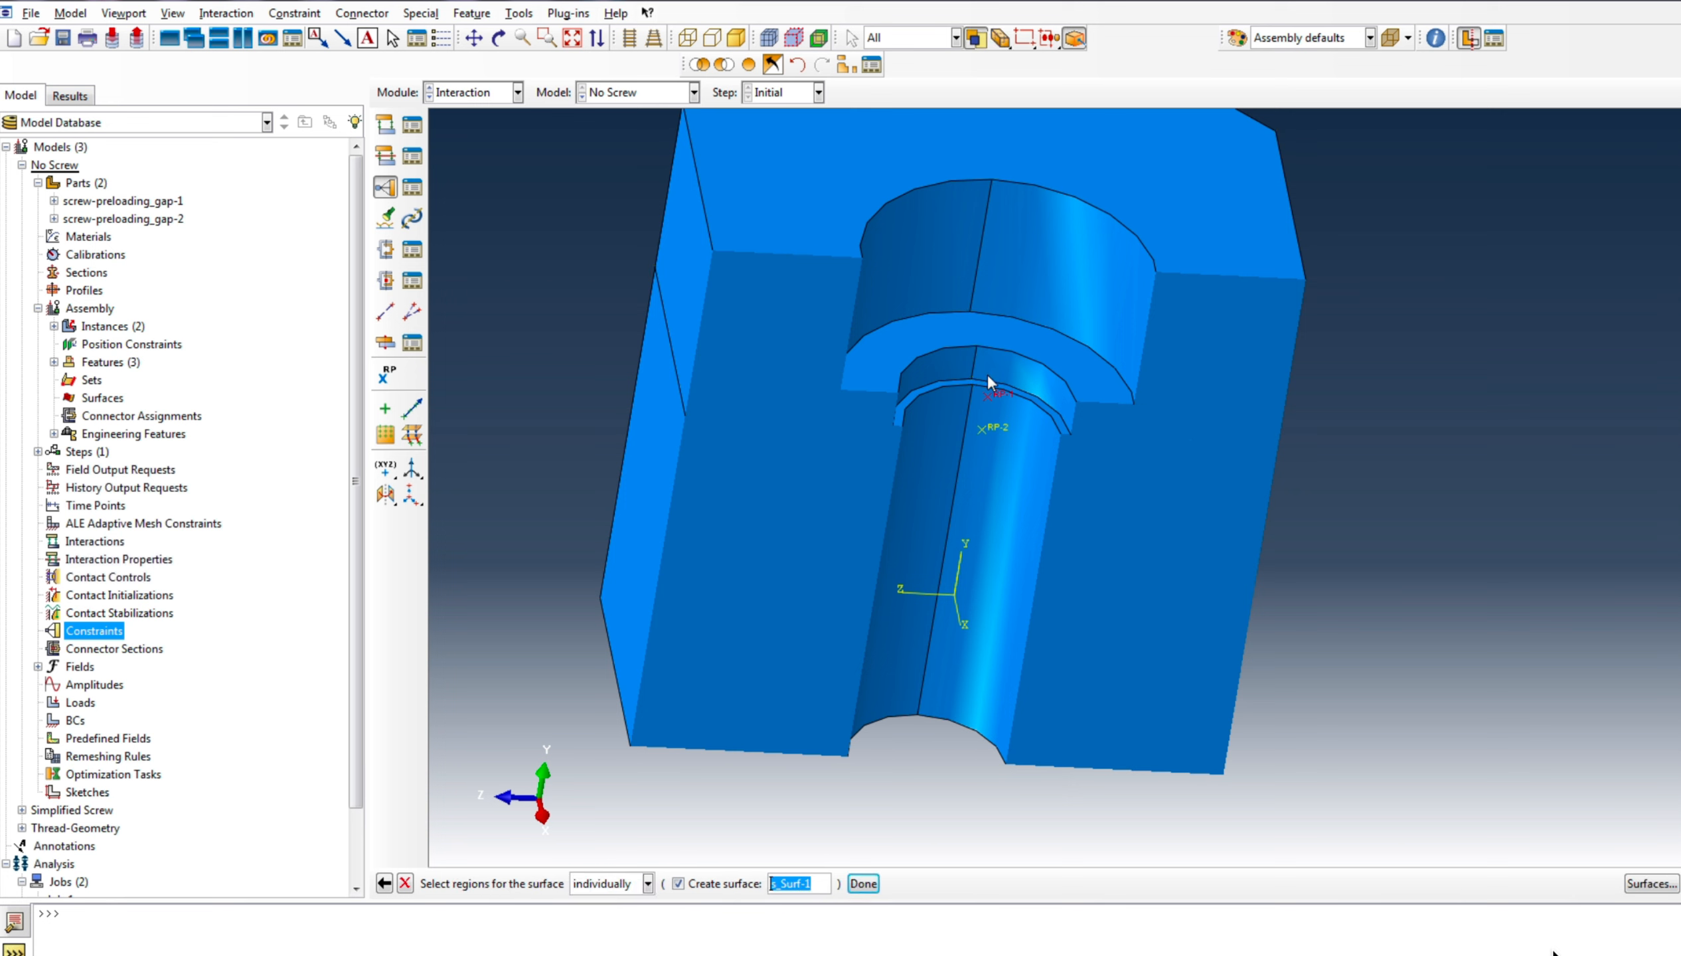
pyautogui.click(908, 341)
pyautogui.click(863, 884)
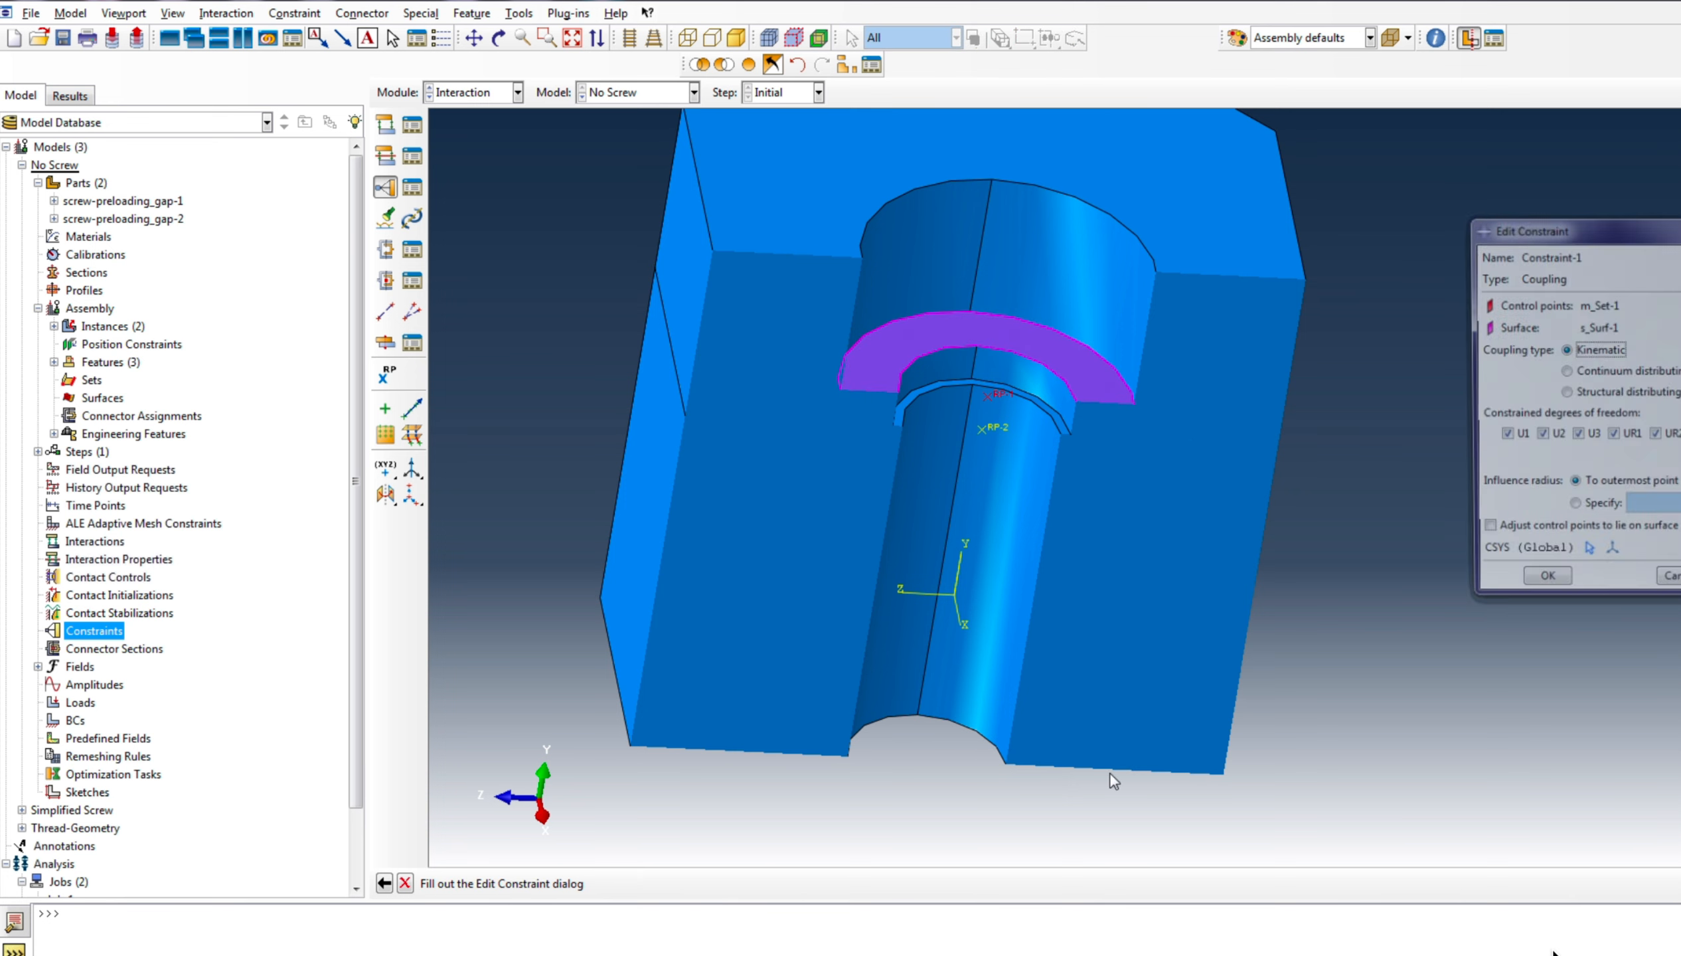
pyautogui.click(1544, 587)
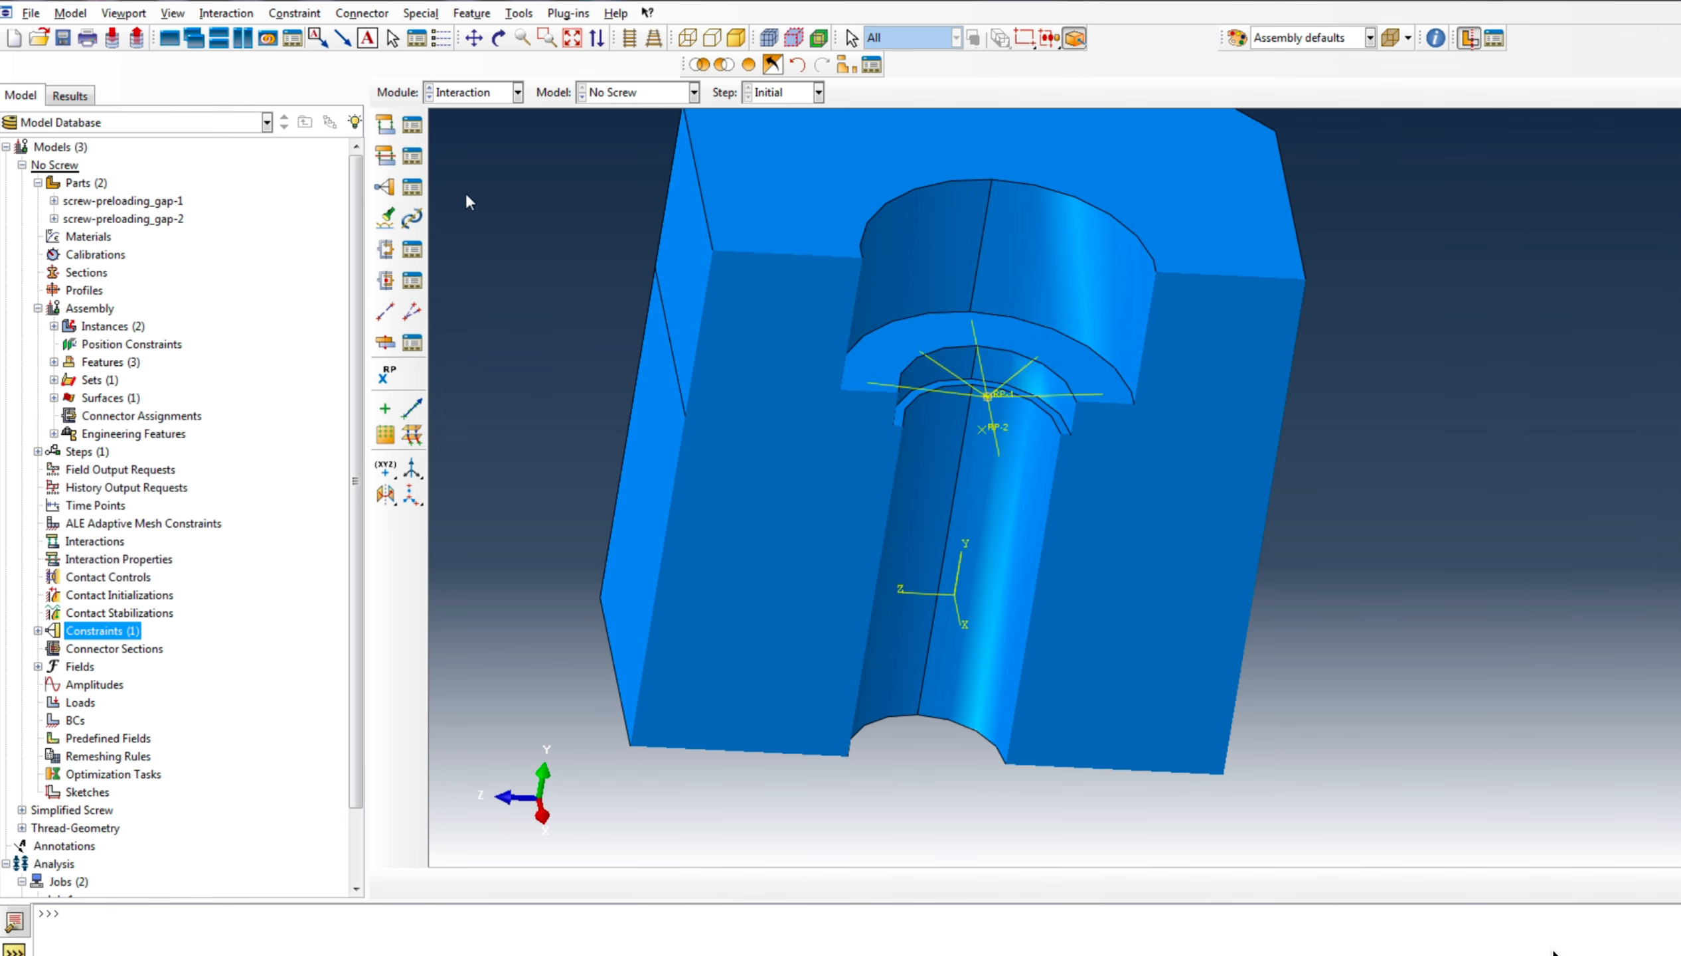
# Create a second kinematic coupling constraint between reference point RP-2 and both cylindrical faces of the lower part's hole
pyautogui.click(38, 631)
pyautogui.rightClick(94, 632)
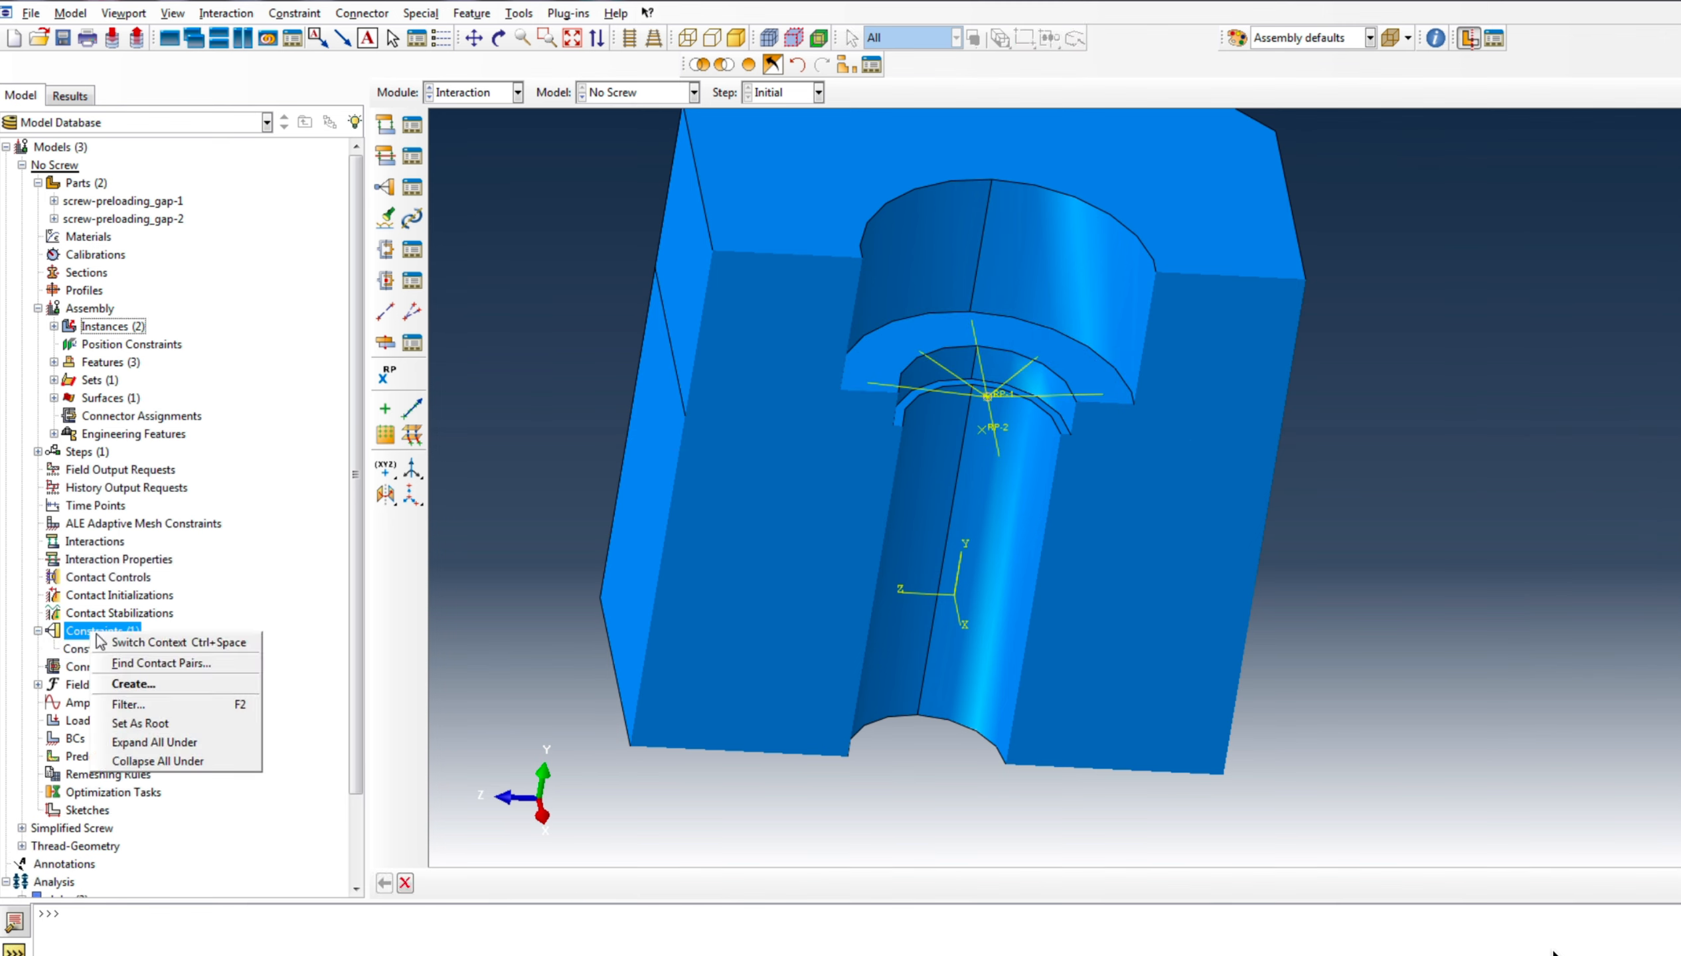
pyautogui.click(134, 687)
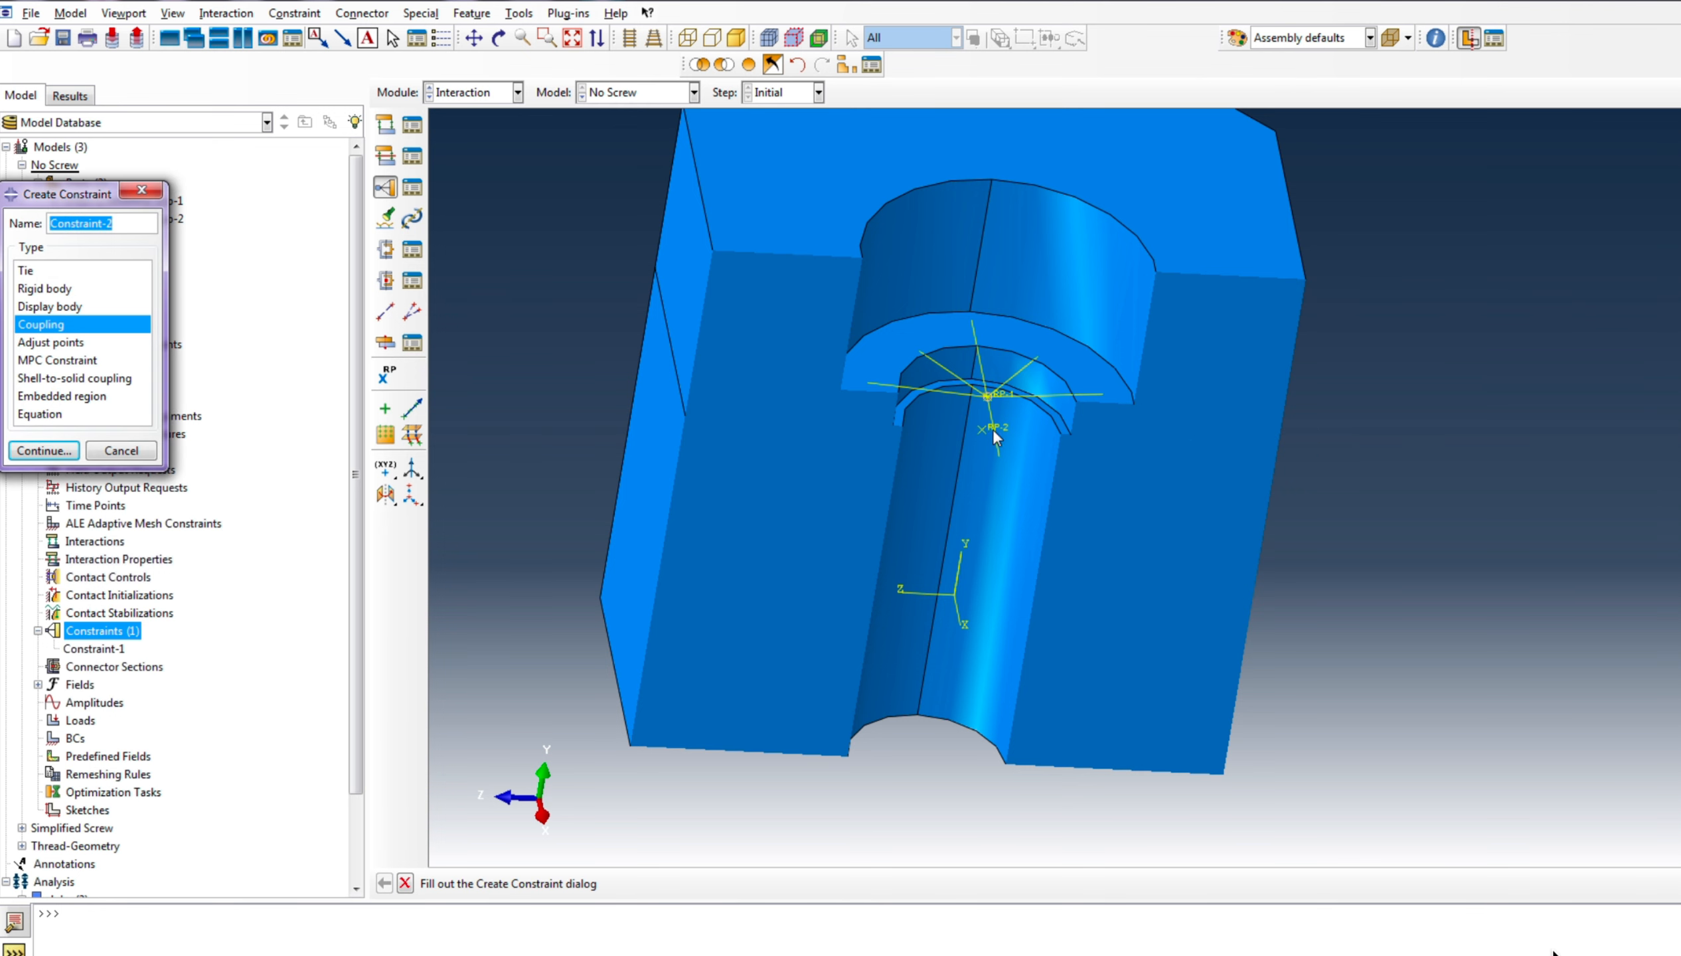
pyautogui.click(67, 456)
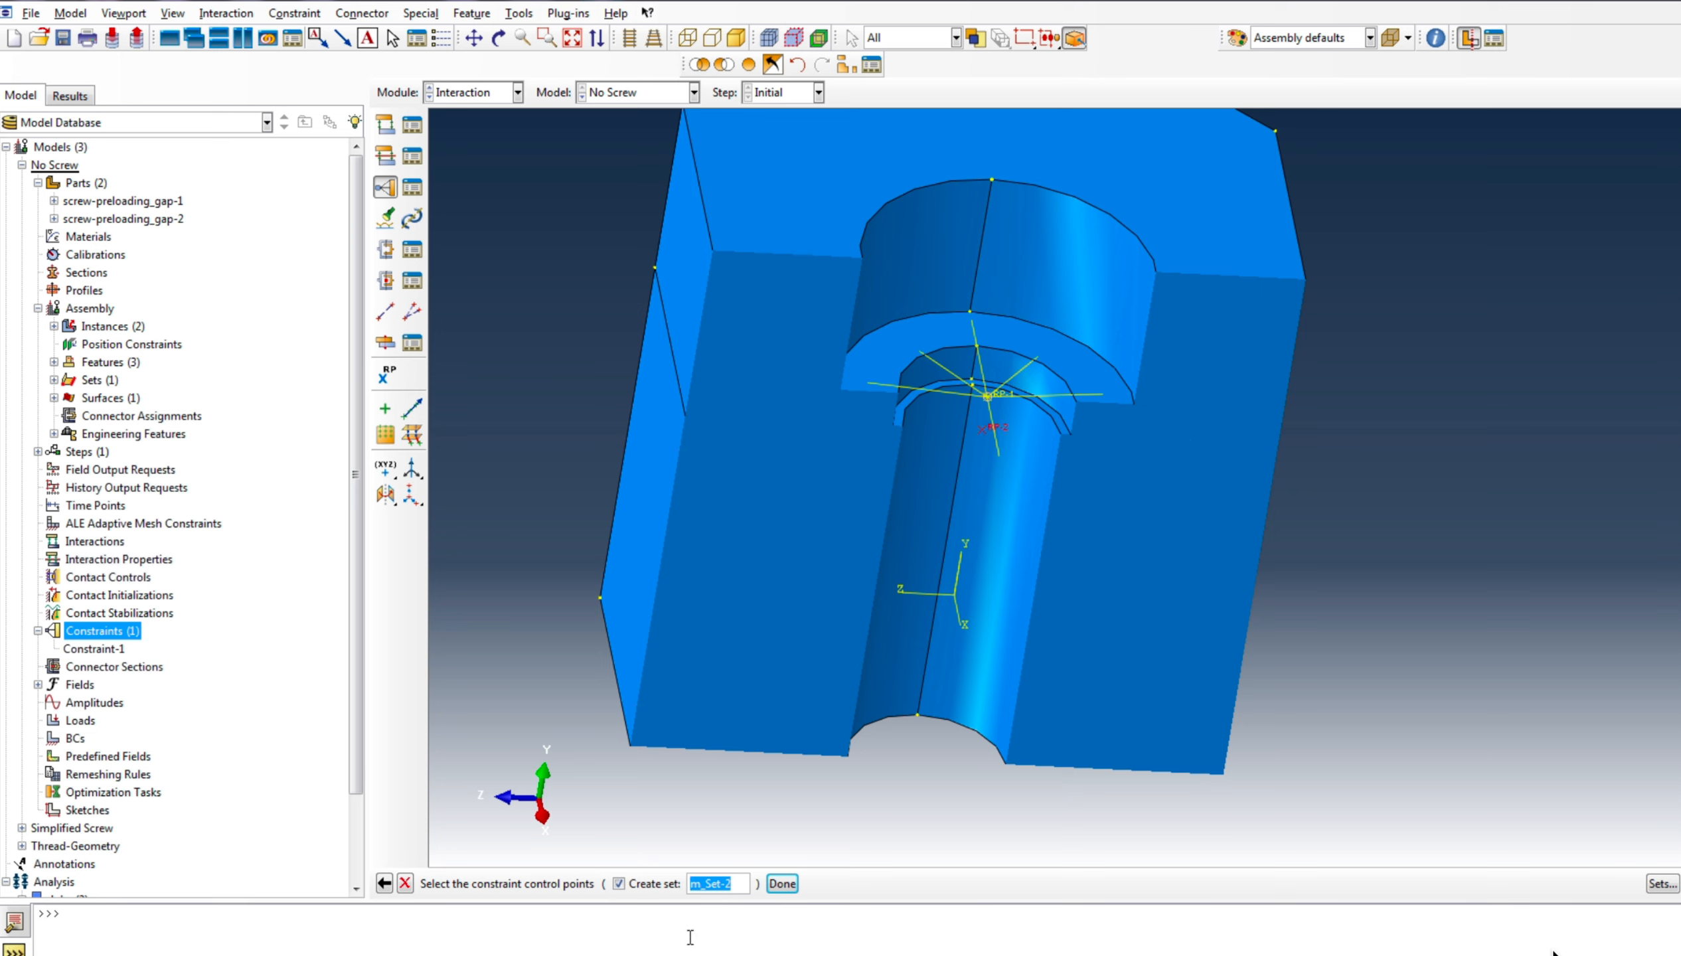
pyautogui.click(778, 884)
pyautogui.click(623, 883)
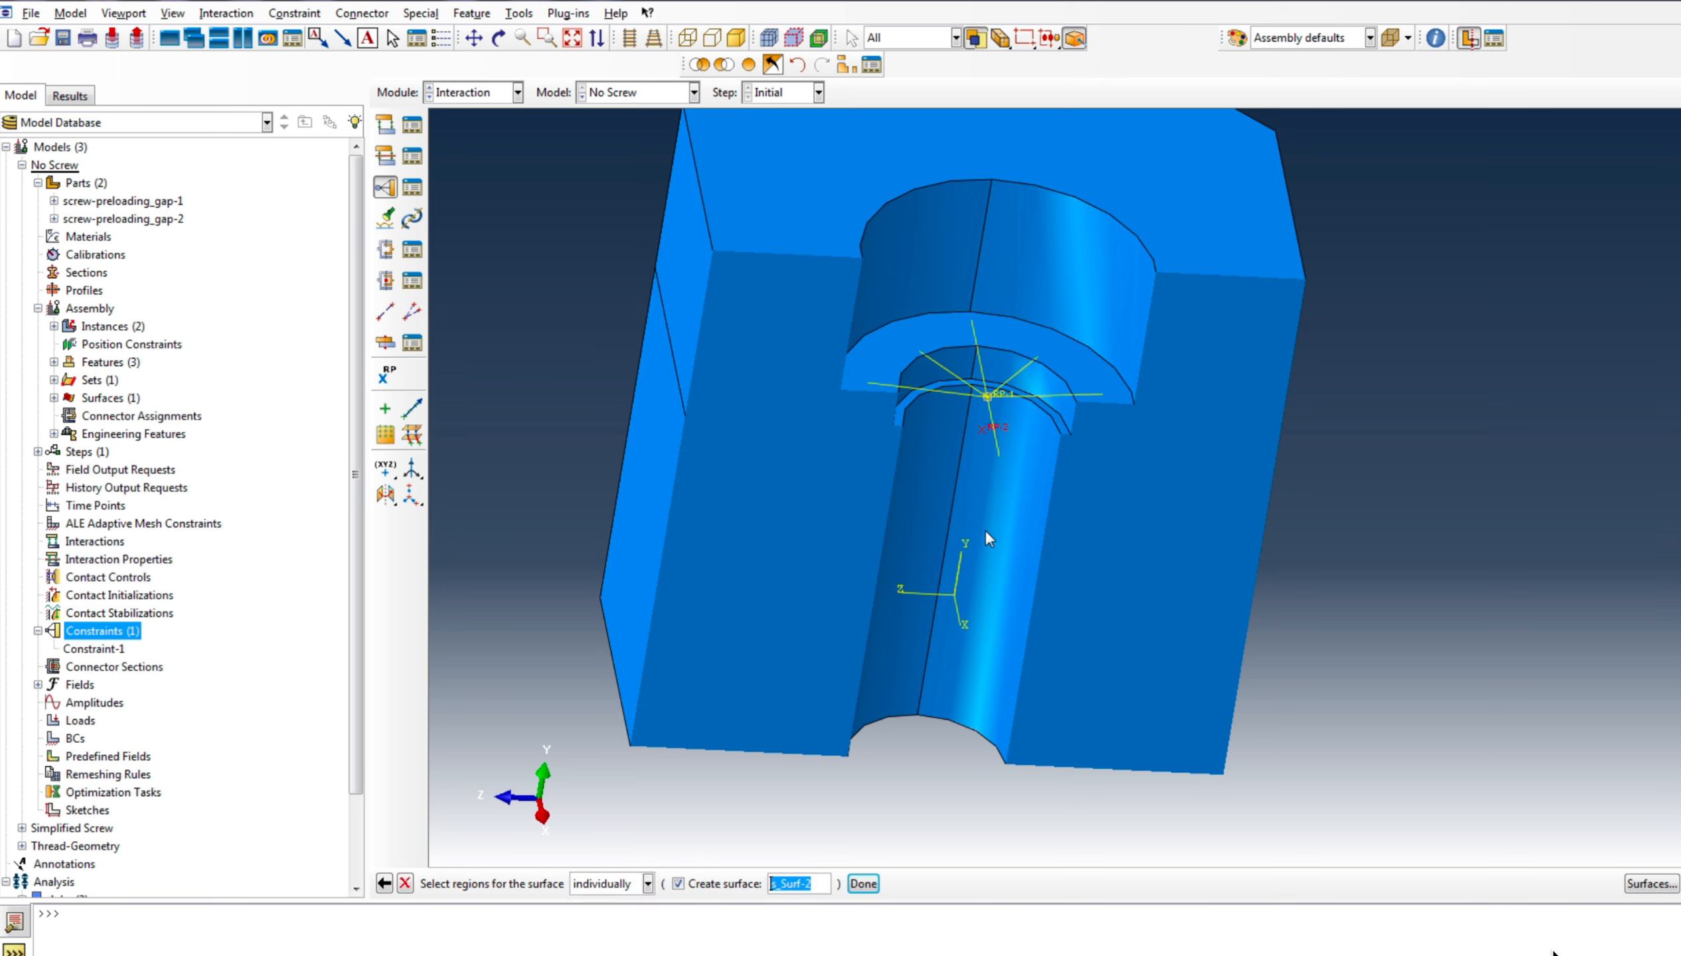
pyautogui.click(935, 501)
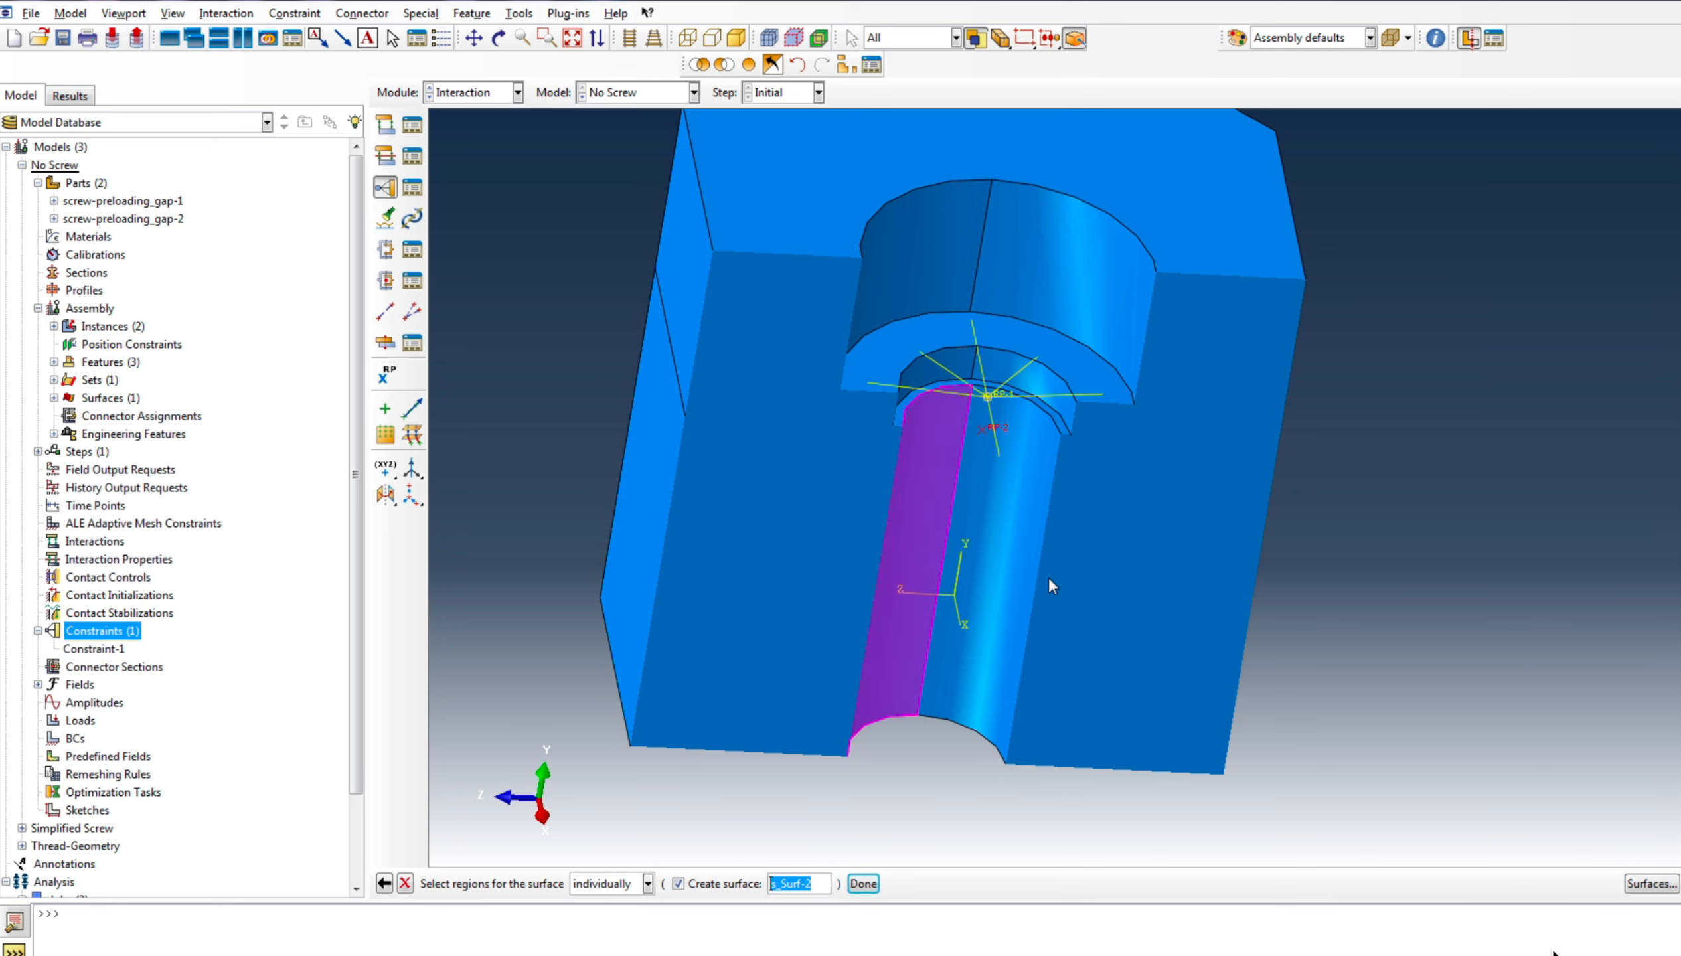
pyautogui.keyDown('shift'); pyautogui.click(994, 522); pyautogui.keyUp('shift')
pyautogui.click(863, 883)
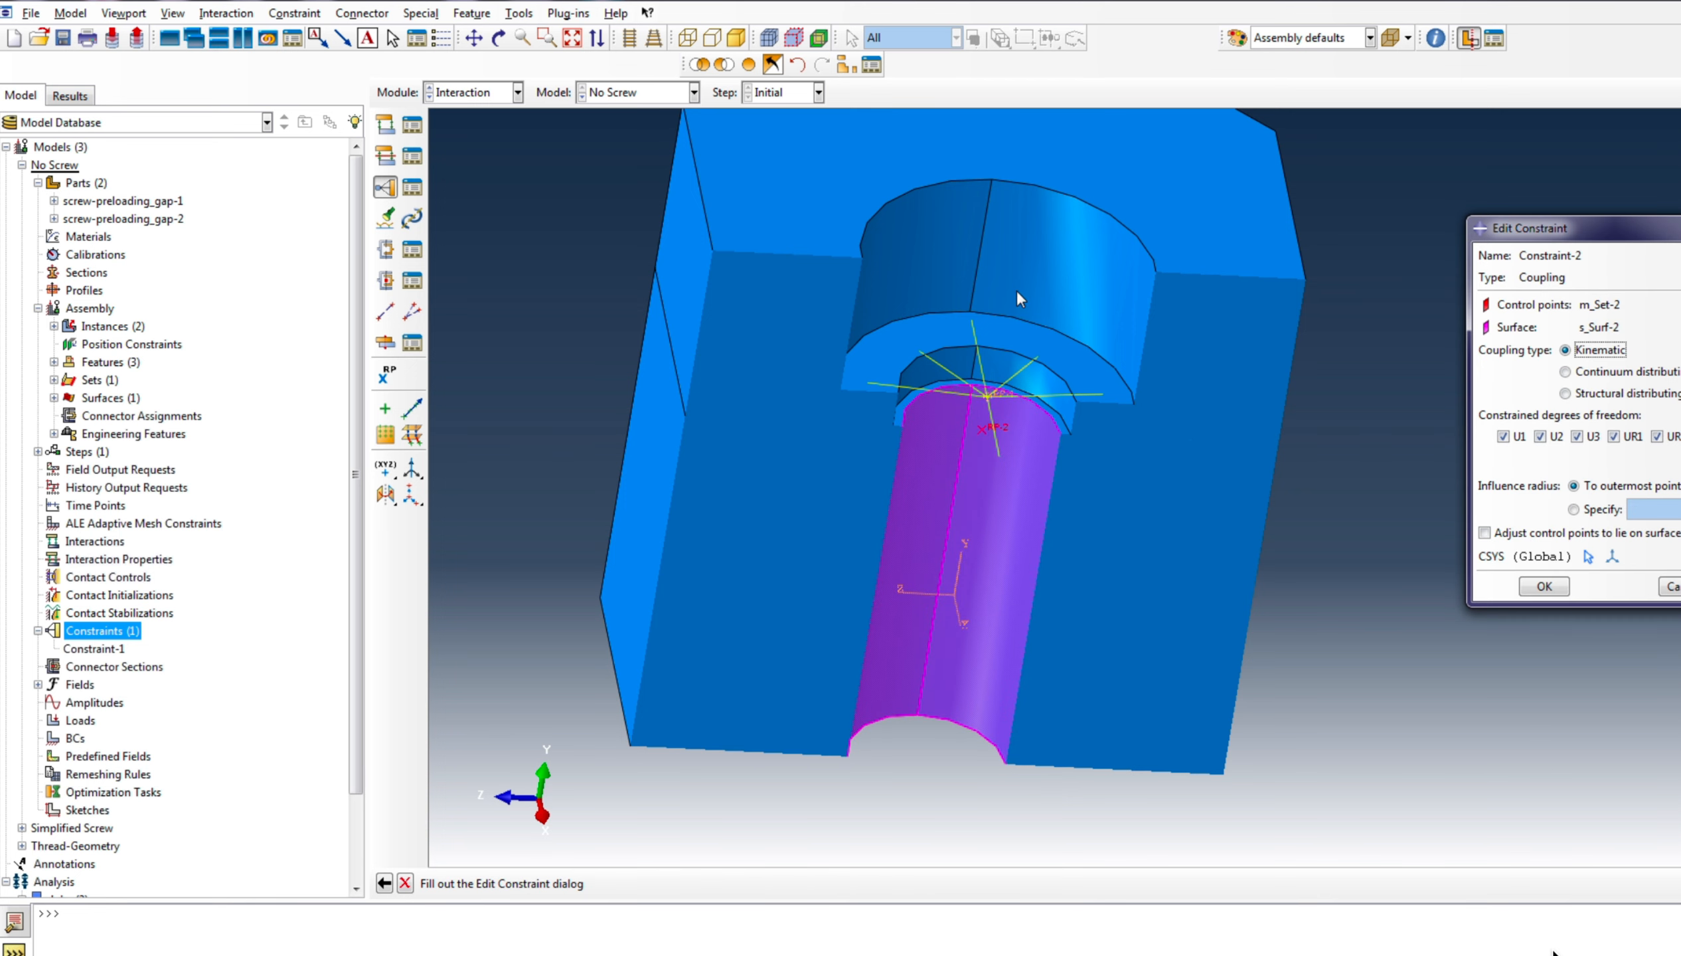
pyautogui.click(1545, 585)
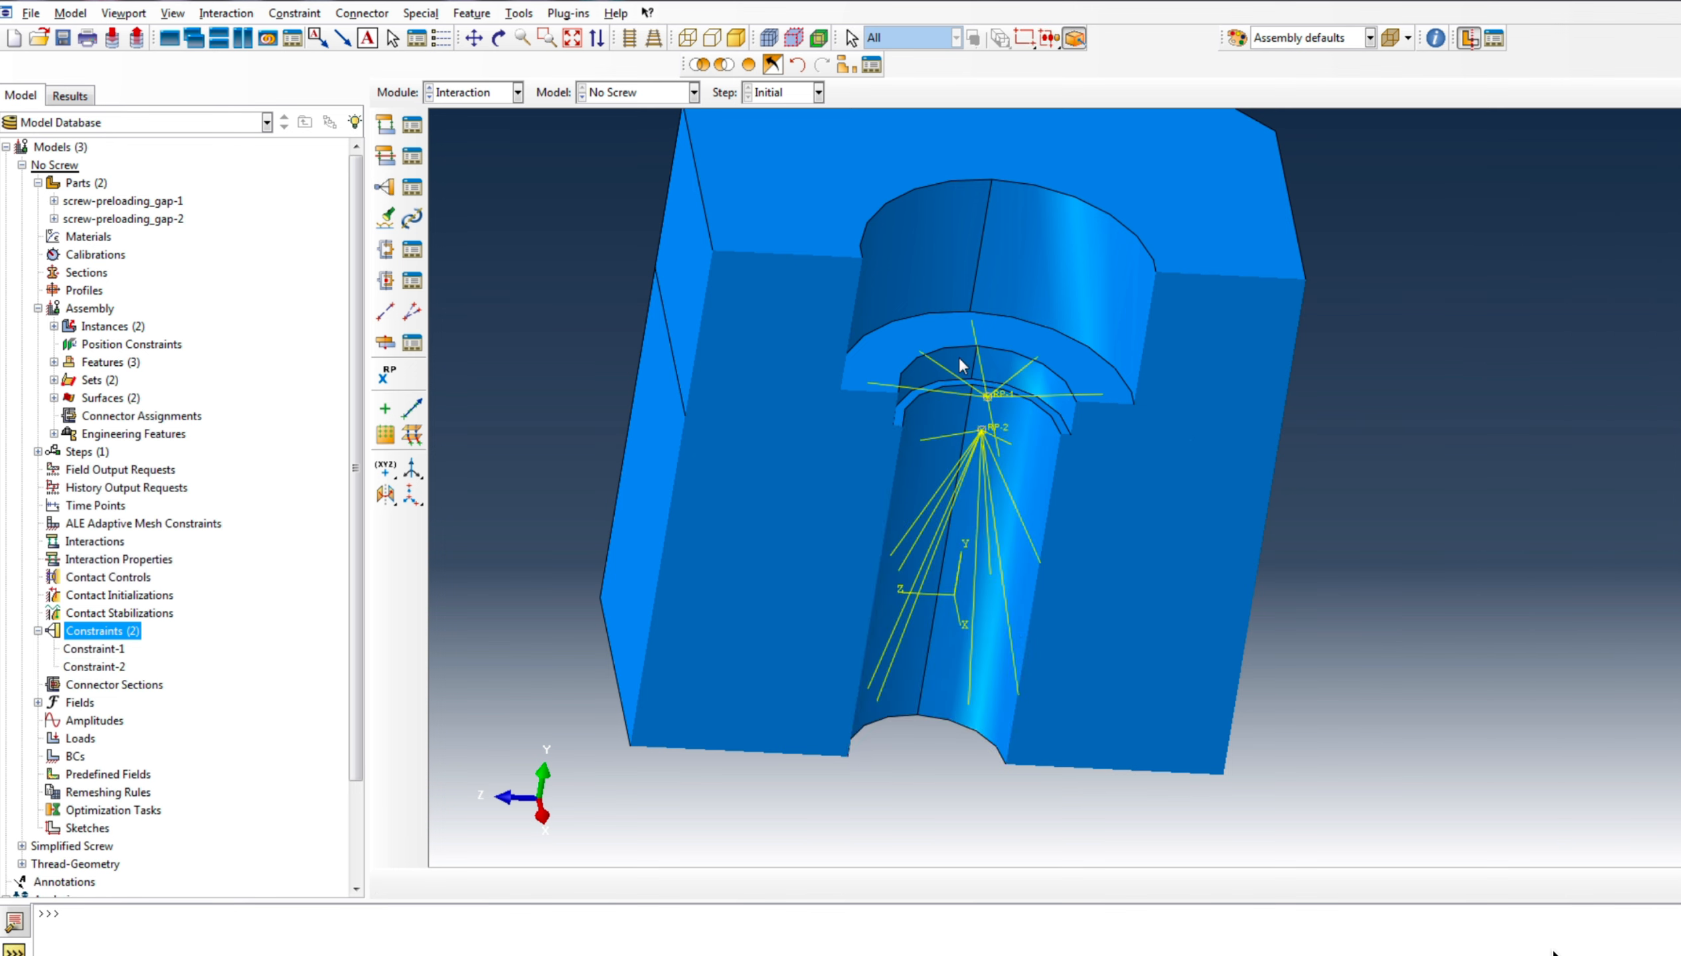
# Start a connector in the Connector Builder from reference point RP-1 to RP-2 on the hole axis
pyautogui.click(506, 39)
pyautogui.moveTo(1040, 427); pyautogui.dragTo(661, 543)
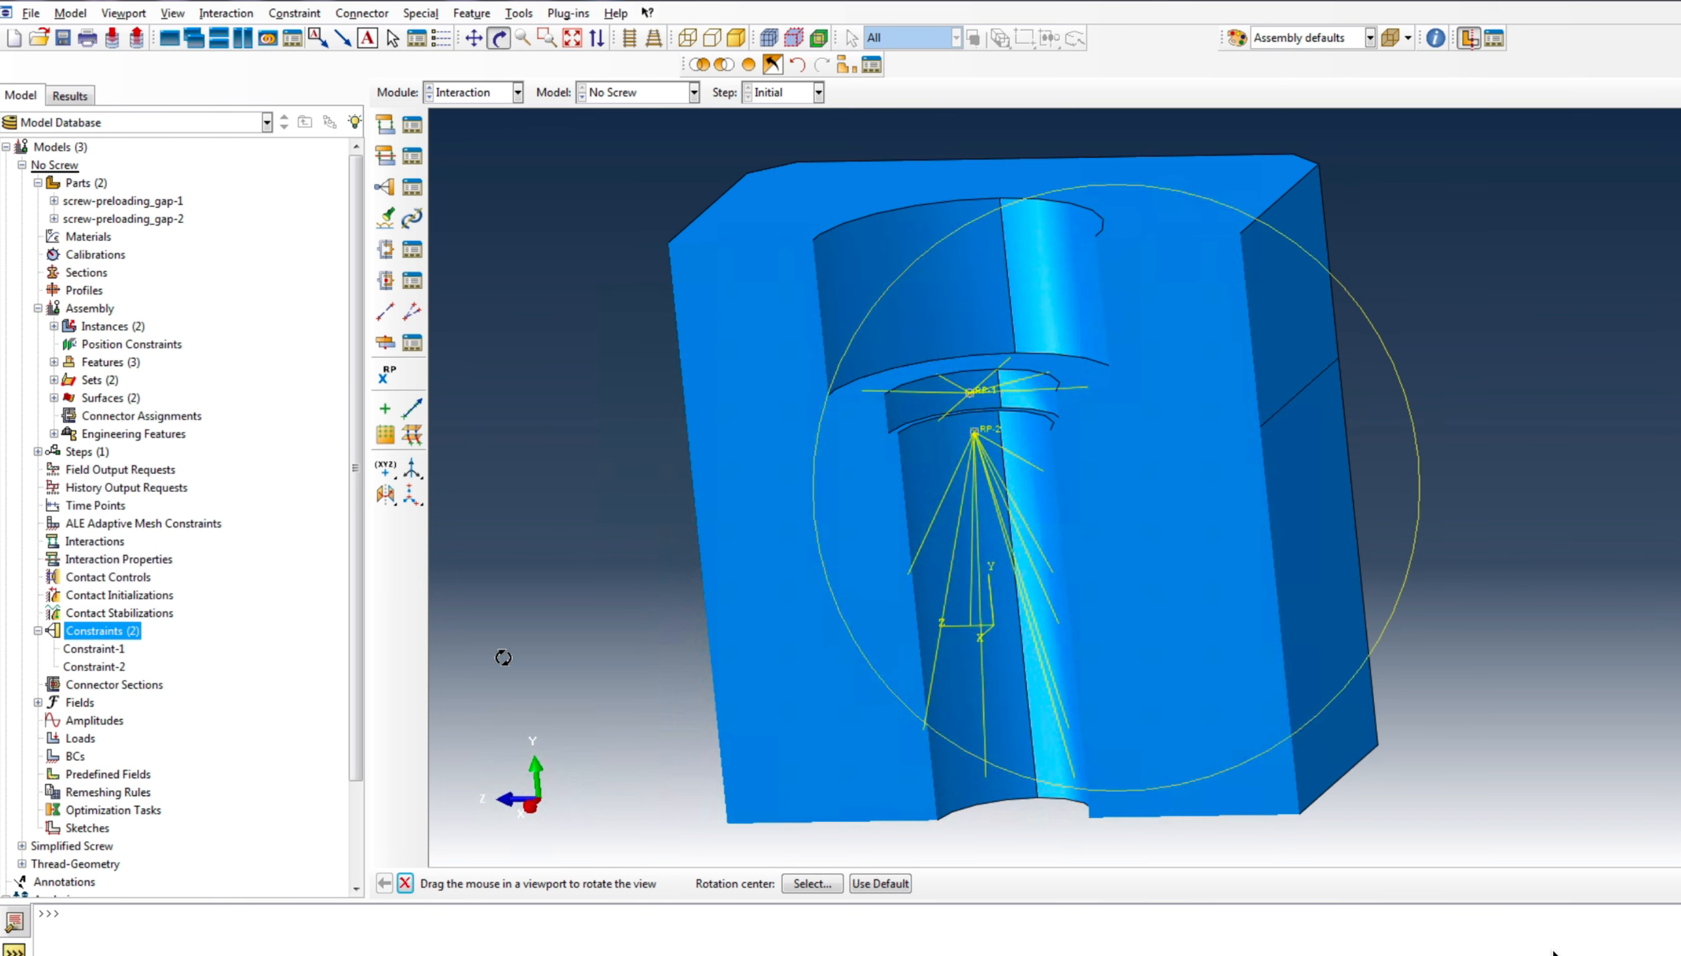
pyautogui.moveTo(518, 601); pyautogui.dragTo(516, 586)
pyautogui.click(361, 13)
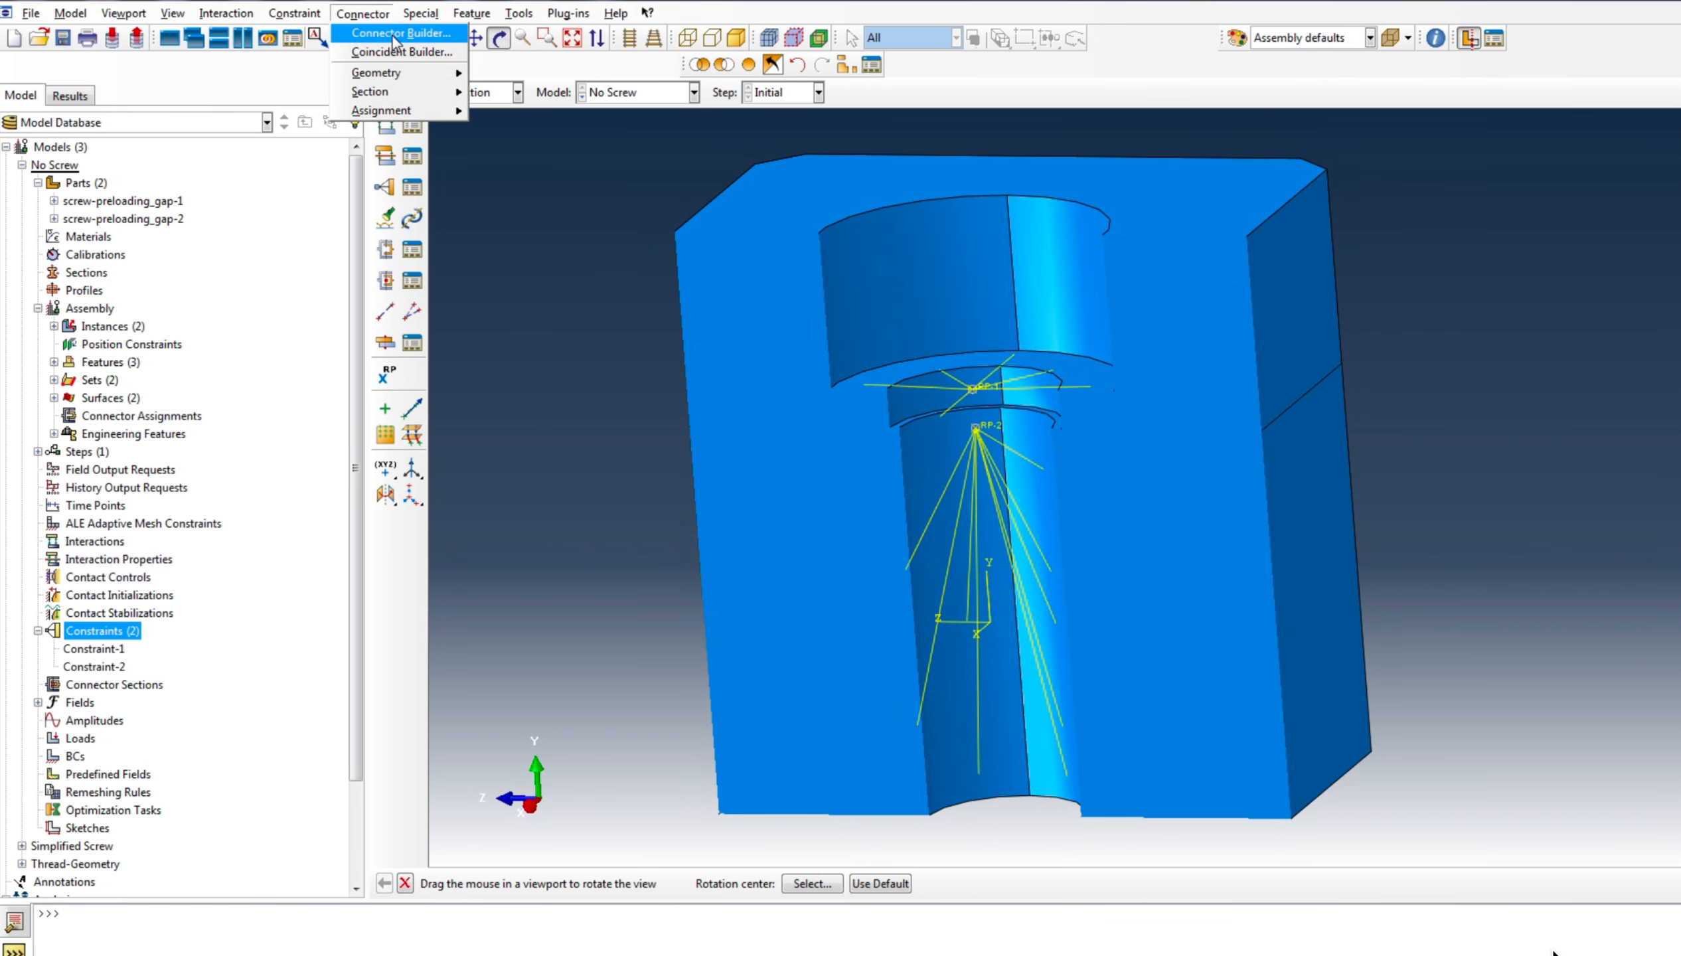
pyautogui.click(401, 31)
pyautogui.click(990, 392)
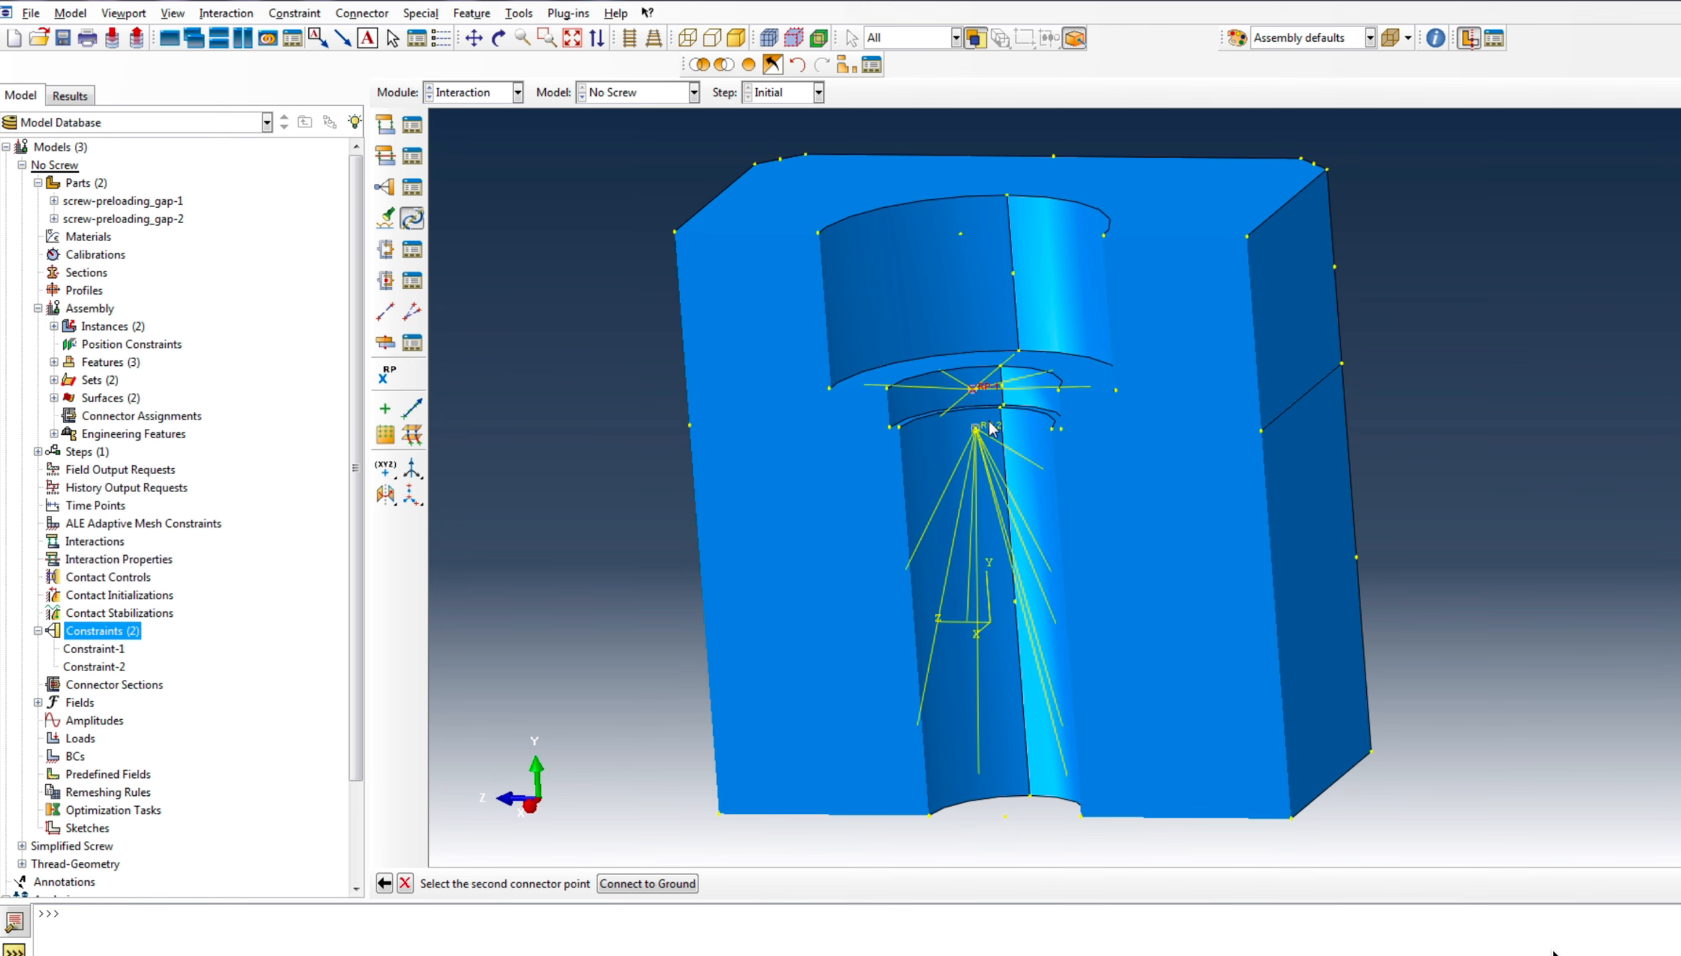
pyautogui.click(990, 425)
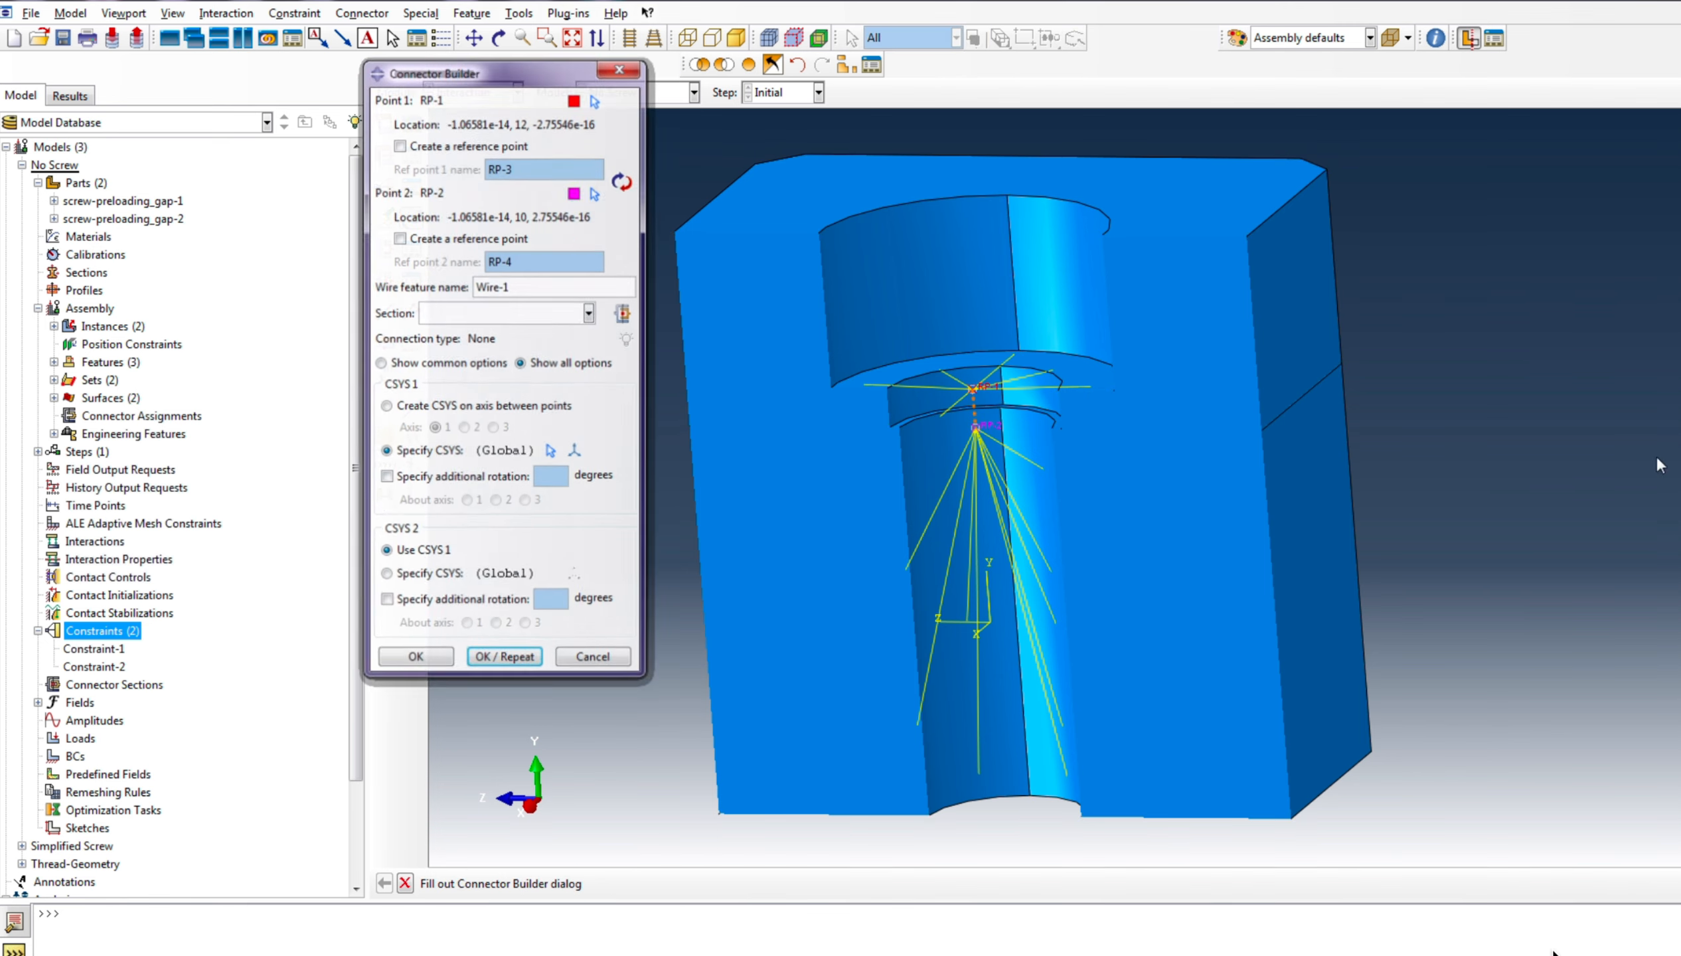
# Create the Translator connector section ConnSect-1 without behavior options and finish the connector Wire-1 with it
pyautogui.click(622, 313)
pyautogui.click(310, 215)
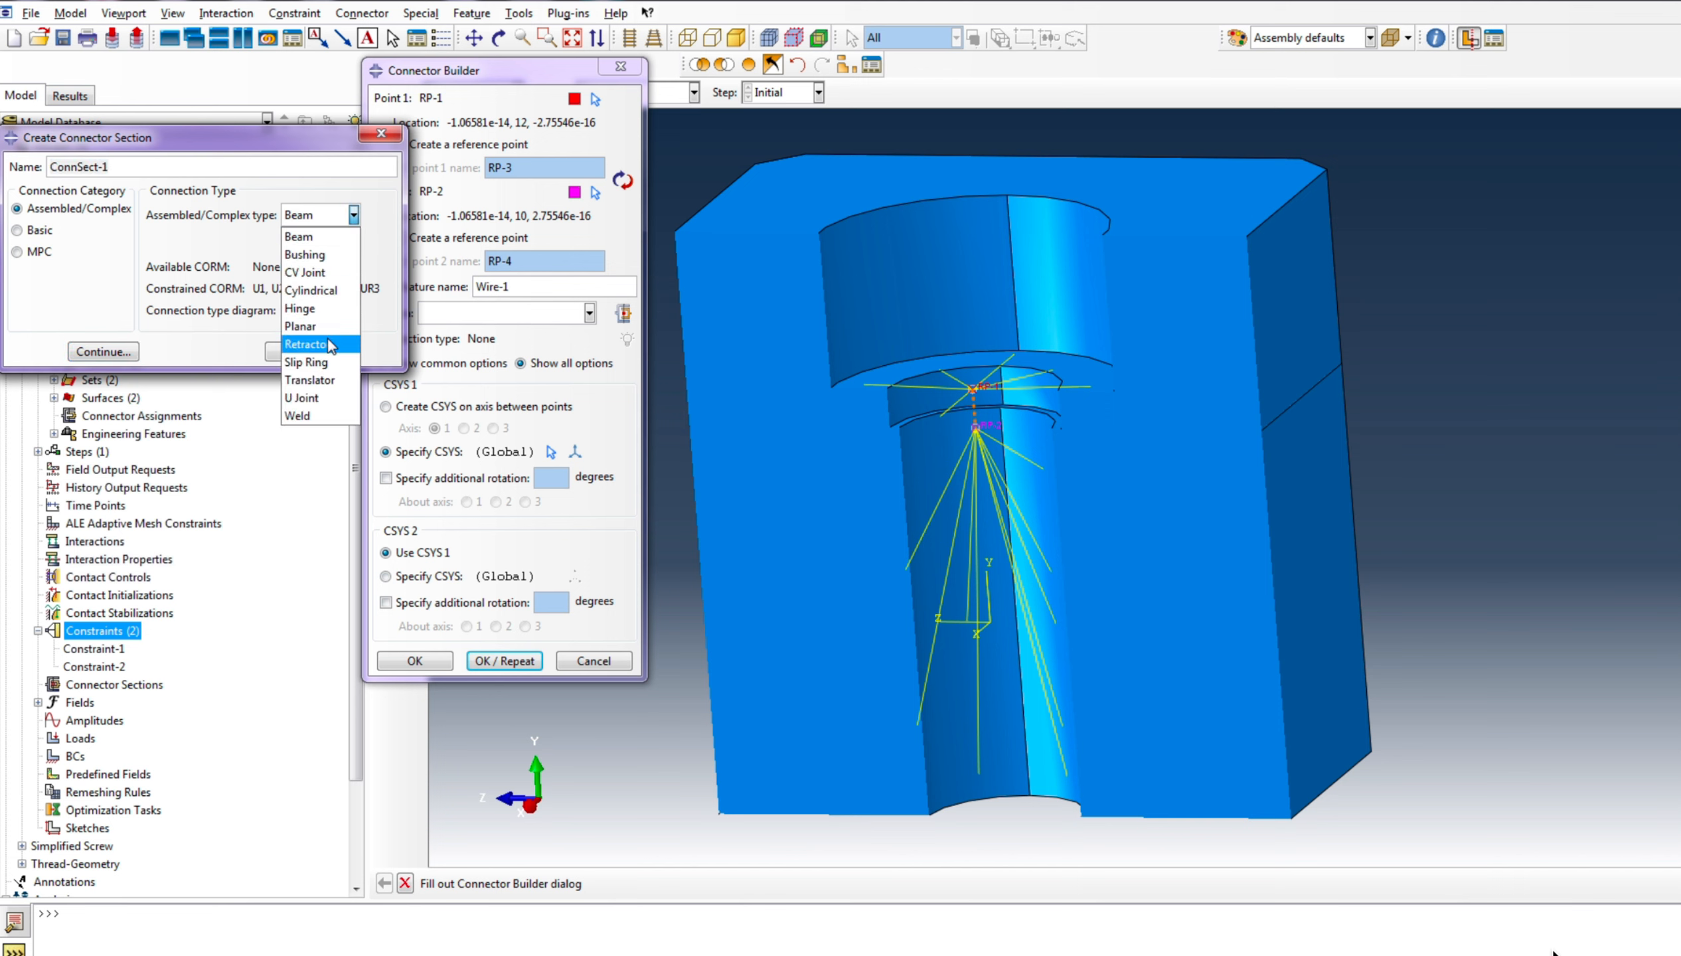
pyautogui.click(311, 379)
pyautogui.click(104, 352)
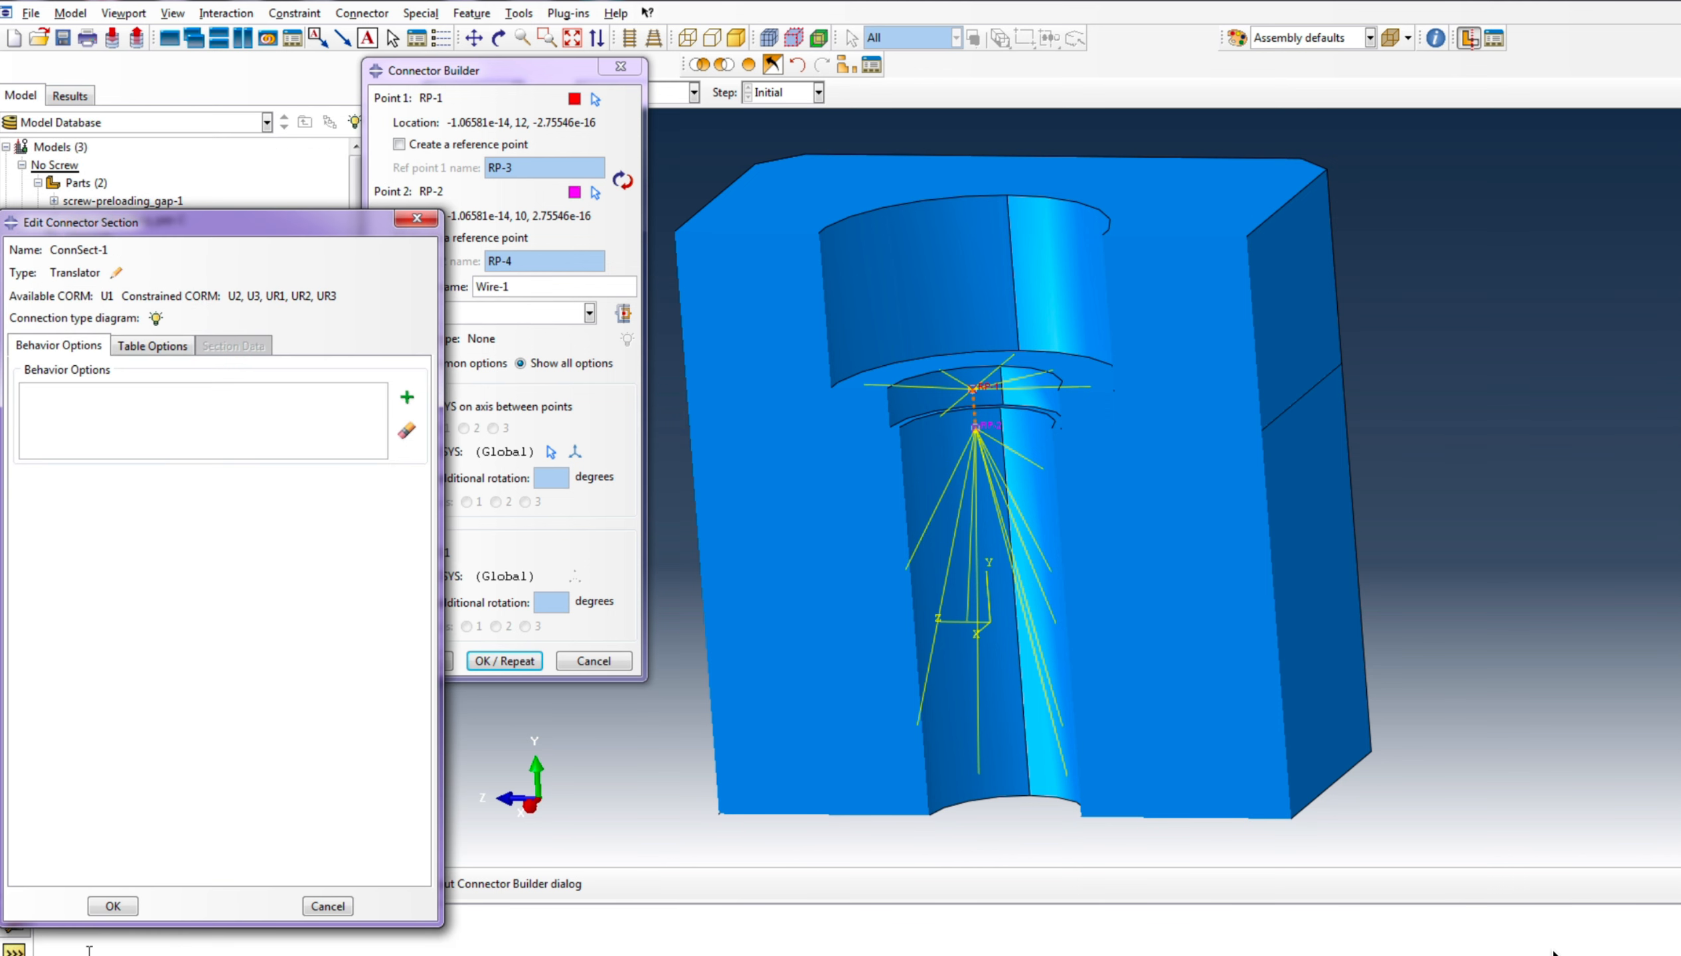
pyautogui.click(113, 905)
pyautogui.click(415, 661)
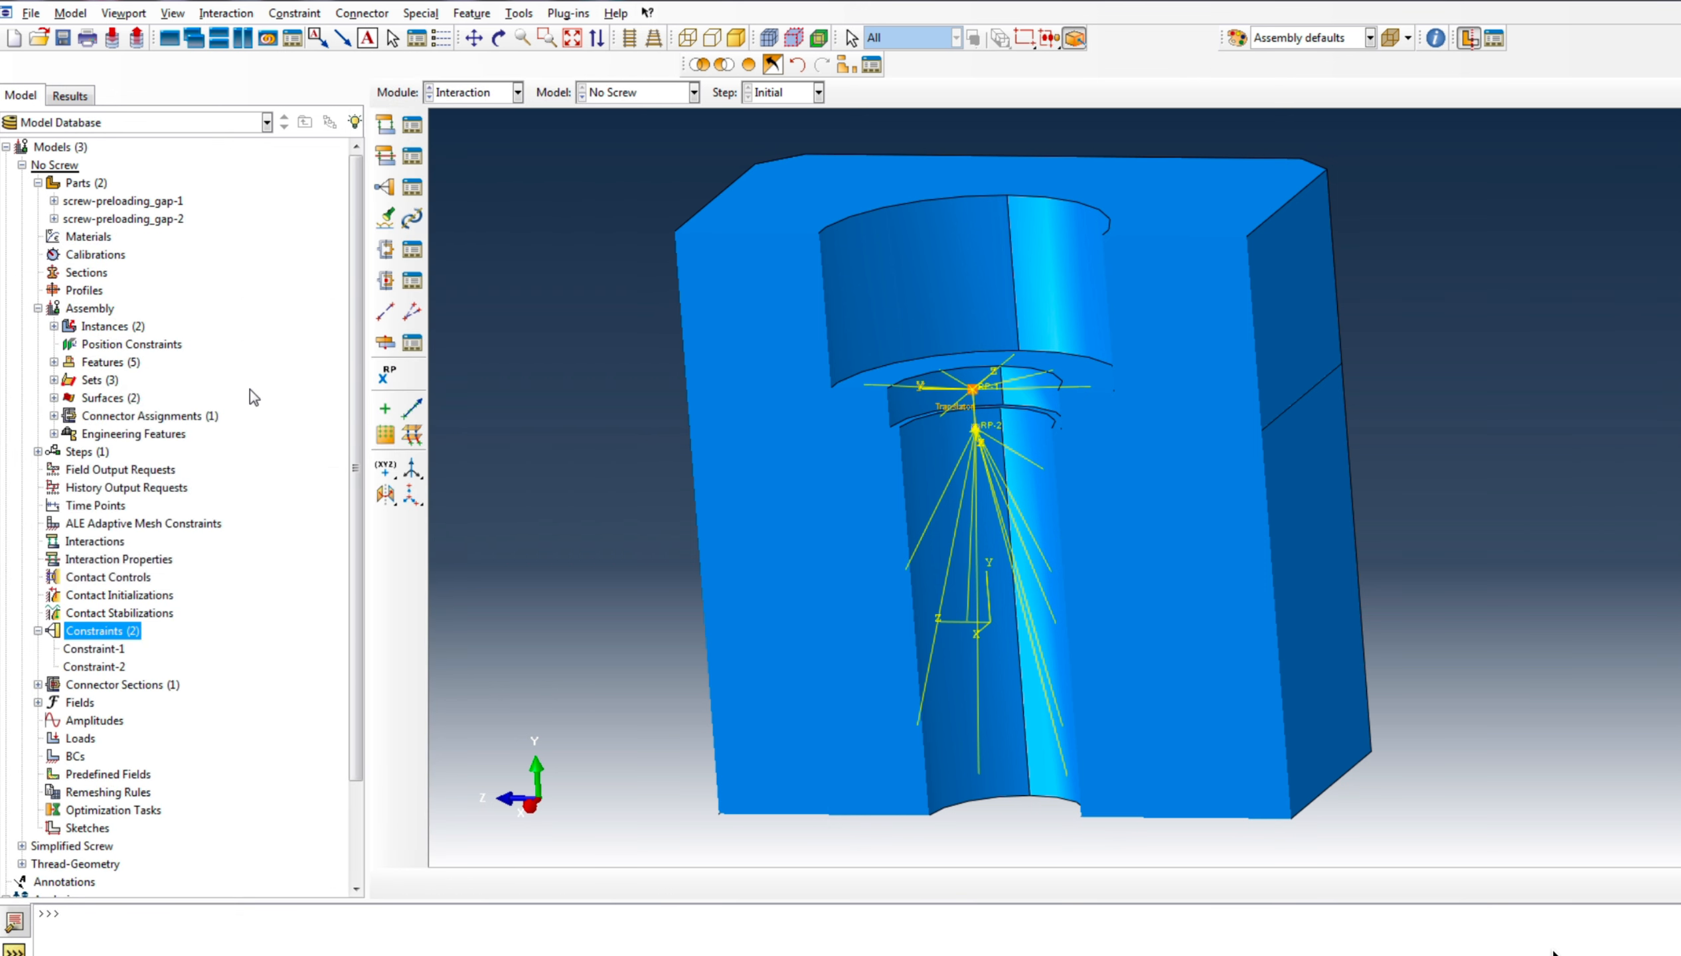
# Create contact property IntProp-1 with penalty tangential behavior and a friction coefficient of 0.3
pyautogui.scroll(-3, 900, 427)
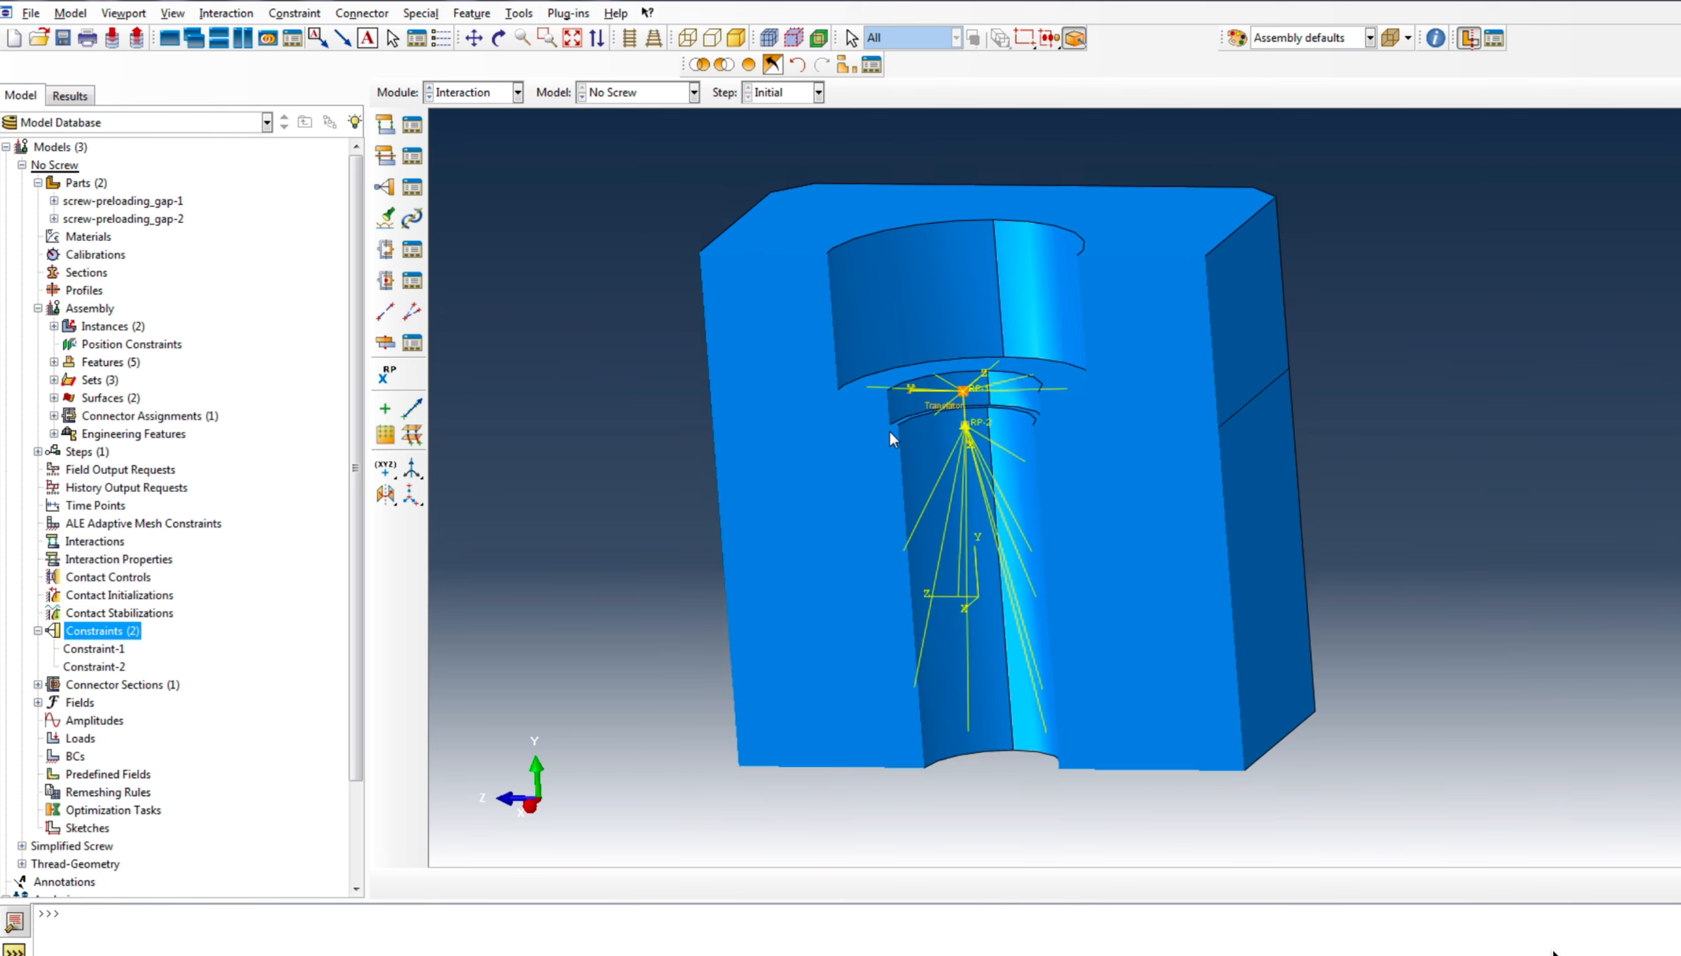
pyautogui.click(146, 563)
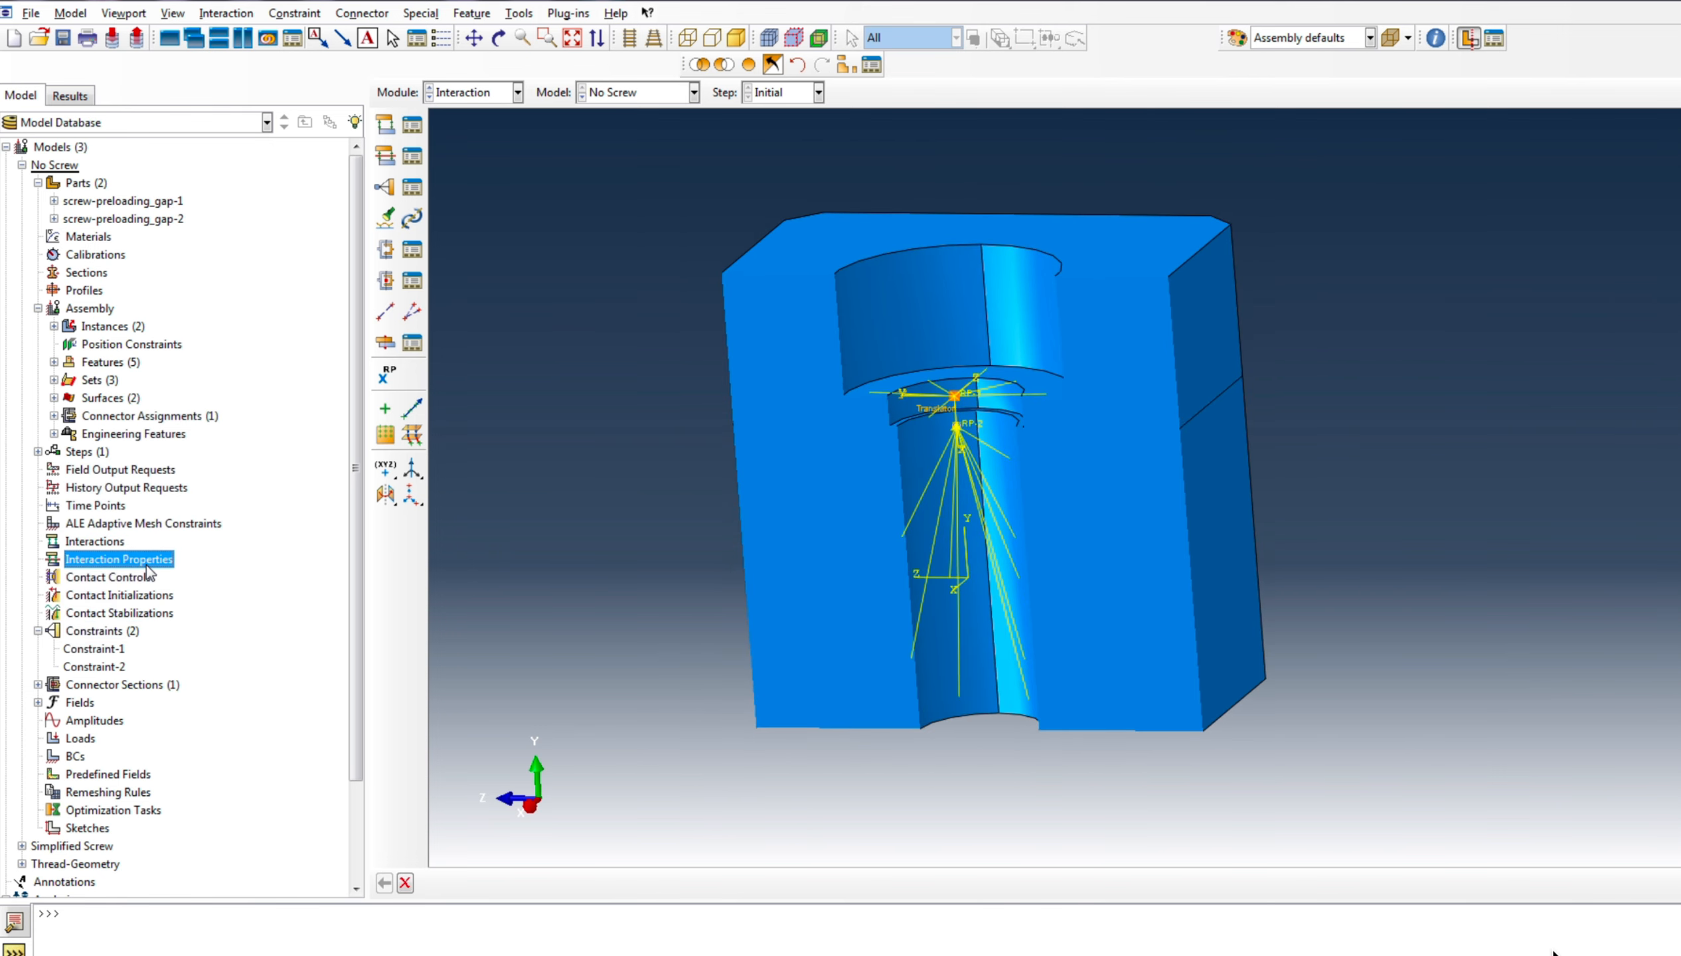
pyautogui.rightClick(146, 565)
pyautogui.click(202, 595)
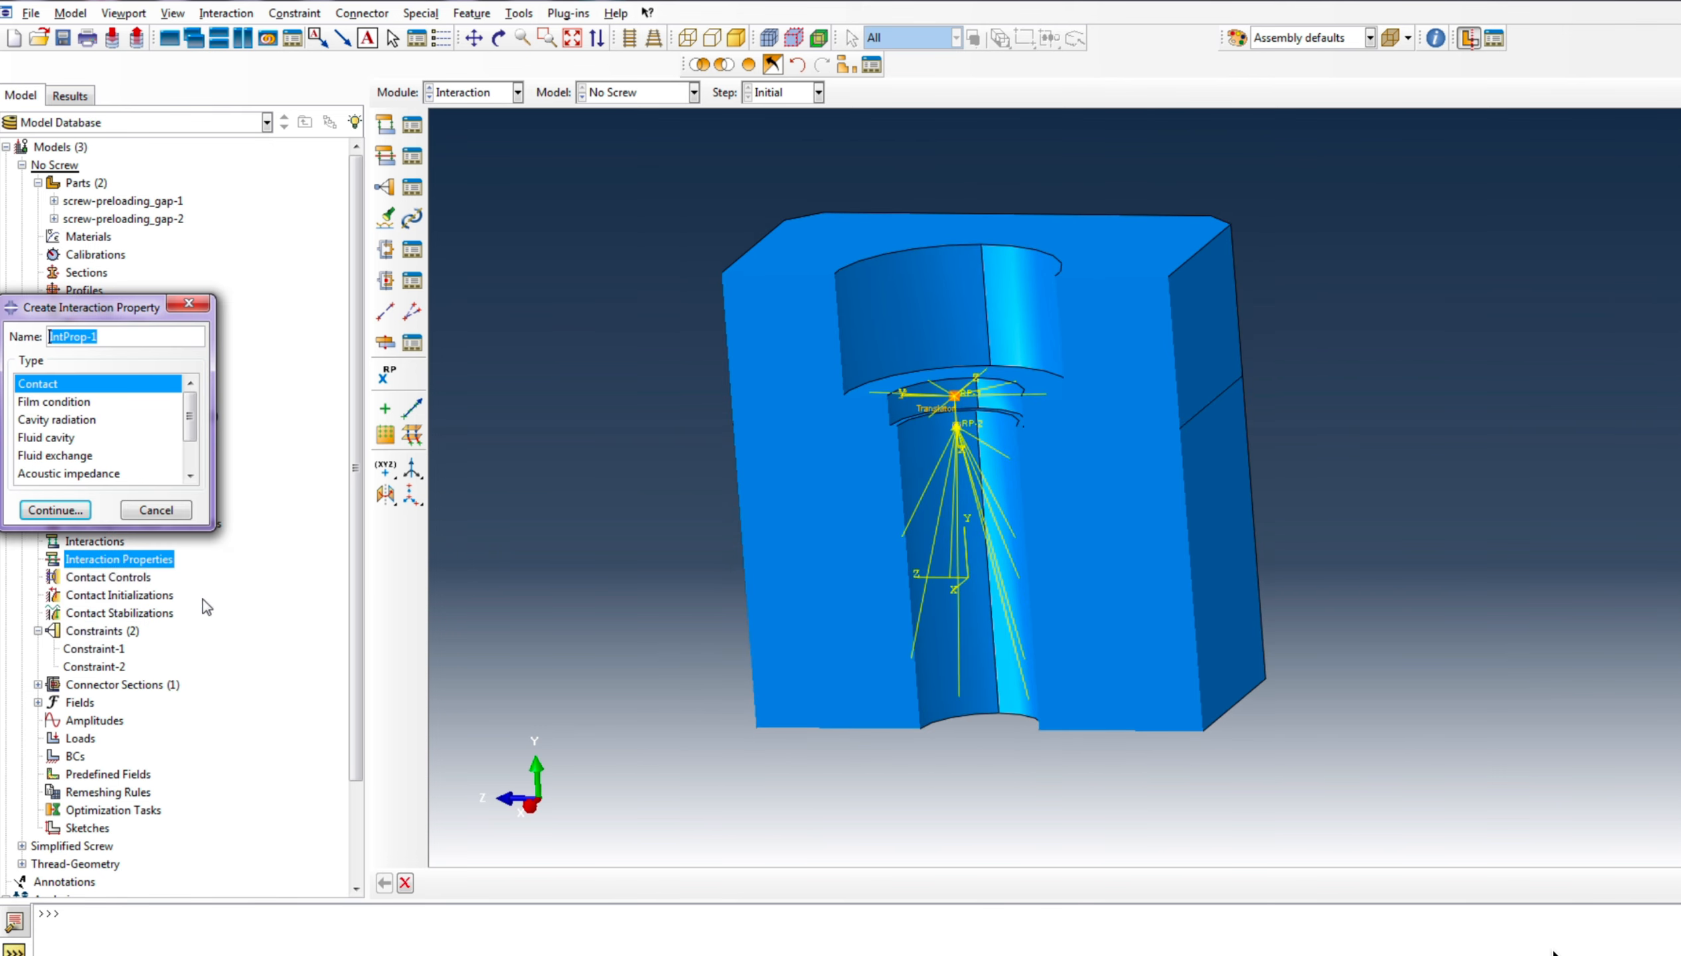
pyautogui.click(55, 510)
pyautogui.click(51, 253)
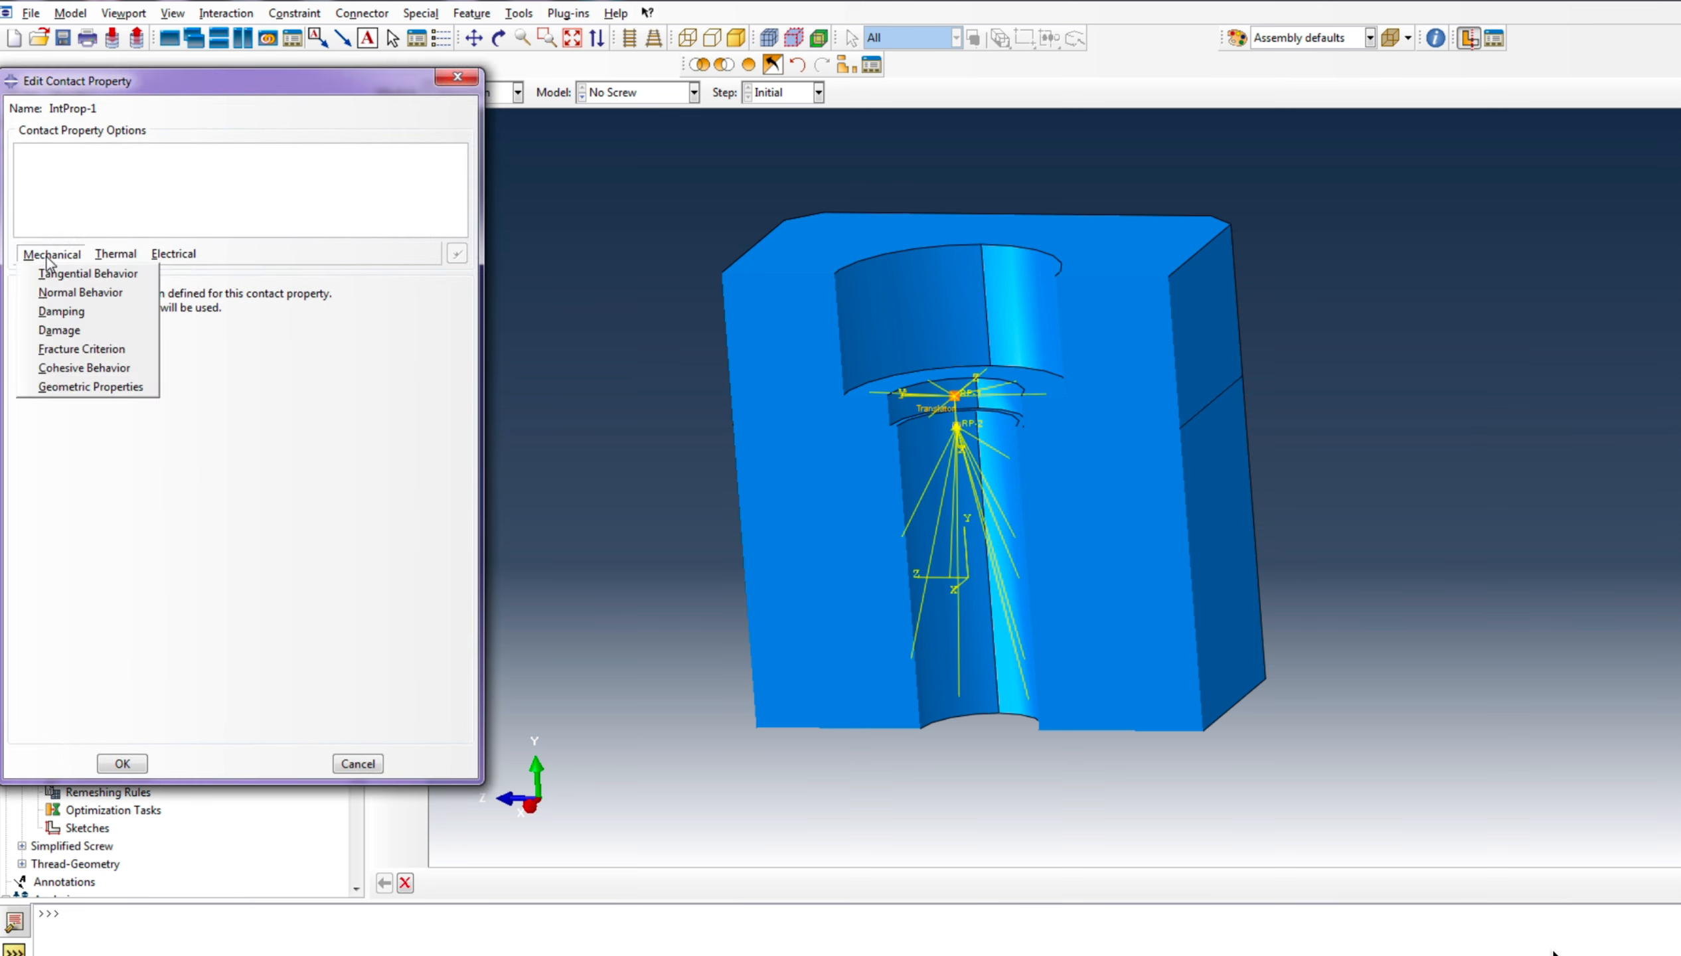
pyautogui.click(97, 274)
pyautogui.click(221, 312)
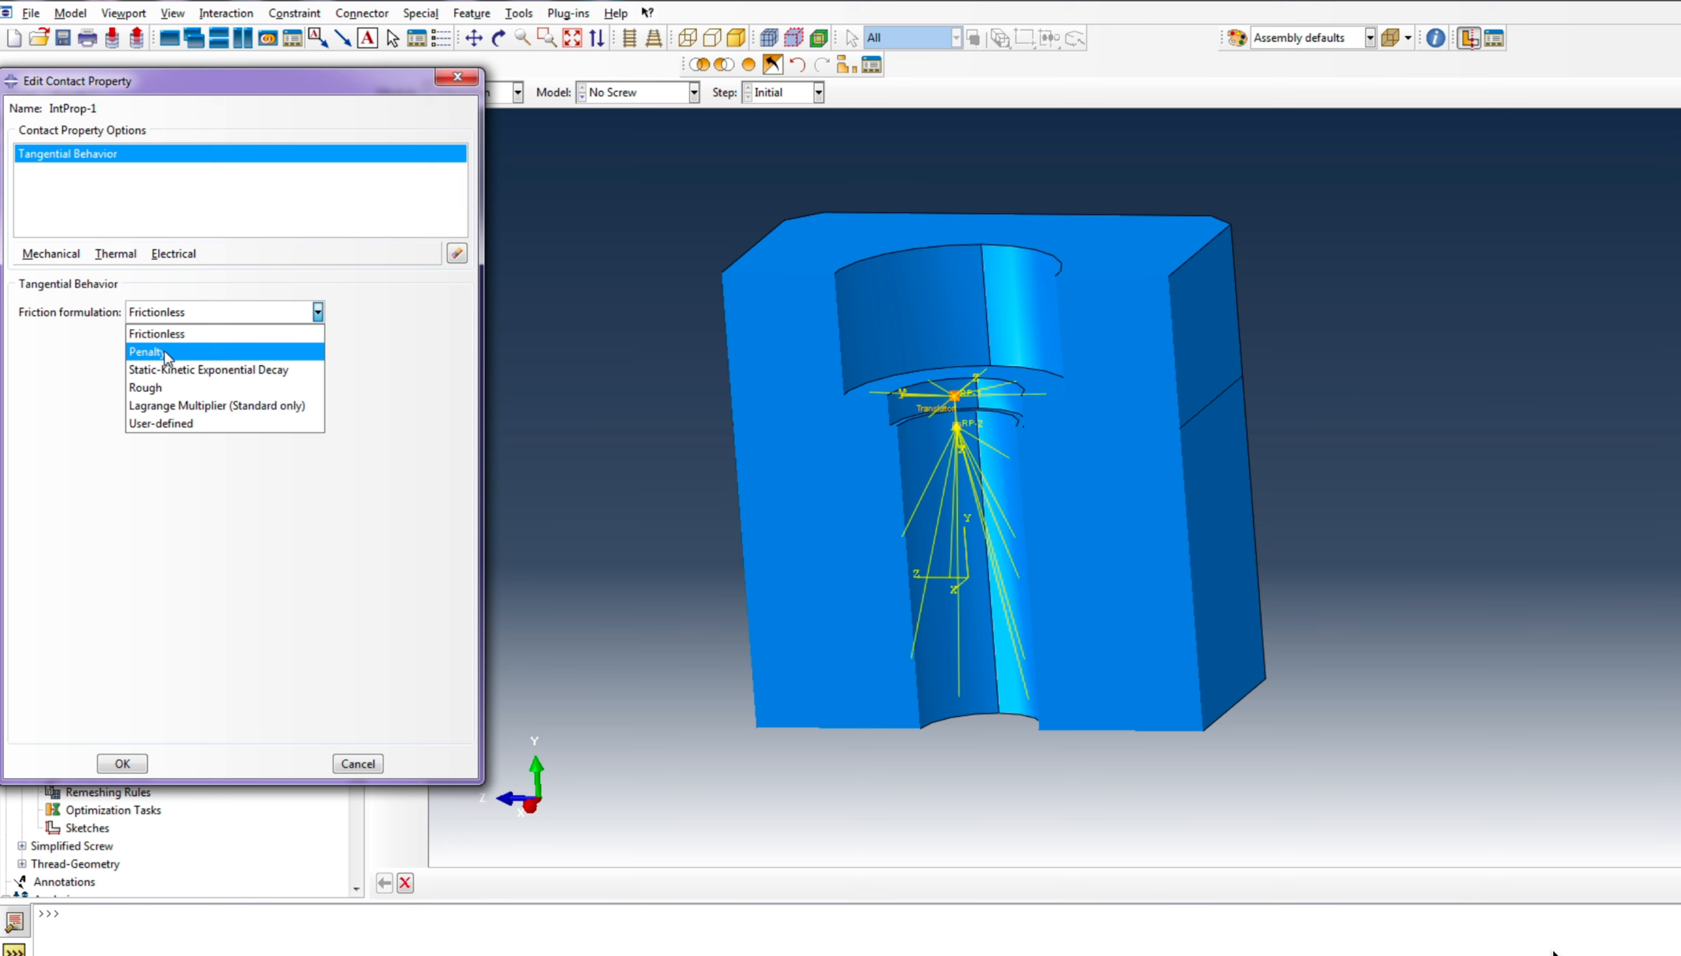
pyautogui.click(167, 349)
pyautogui.click(54, 508)
pyautogui.write('0.3')
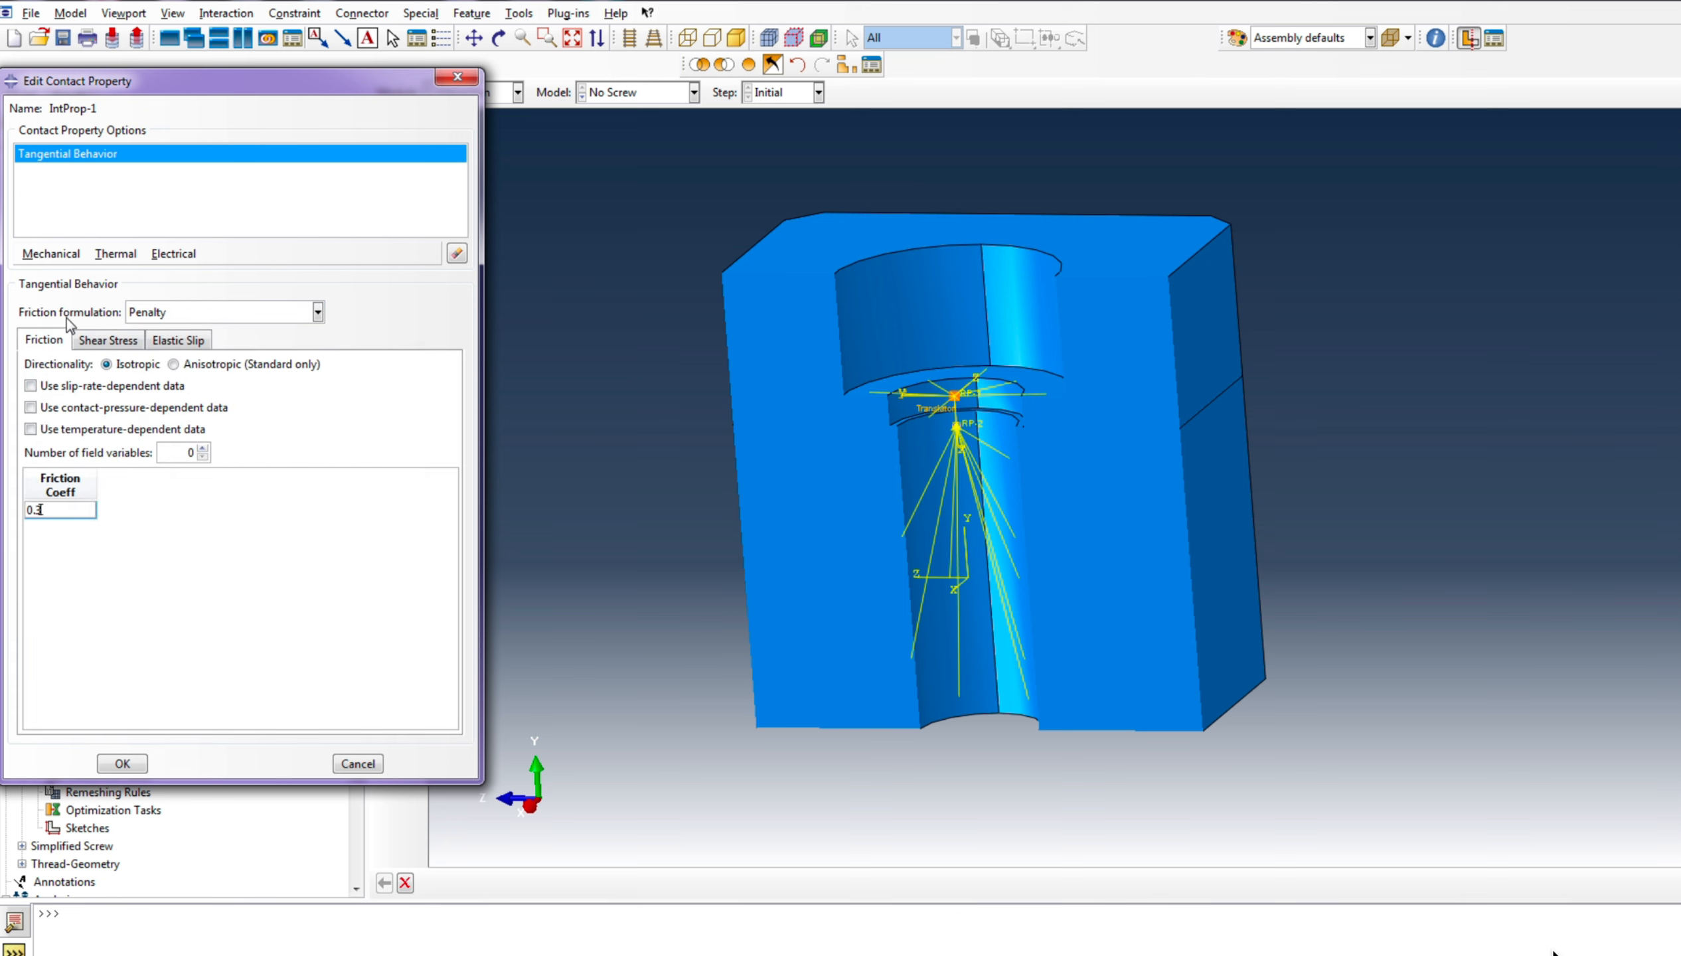
# Add normal behavior with "Hard" contact and separation allowed to the contact property and save it
pyautogui.click(58, 259)
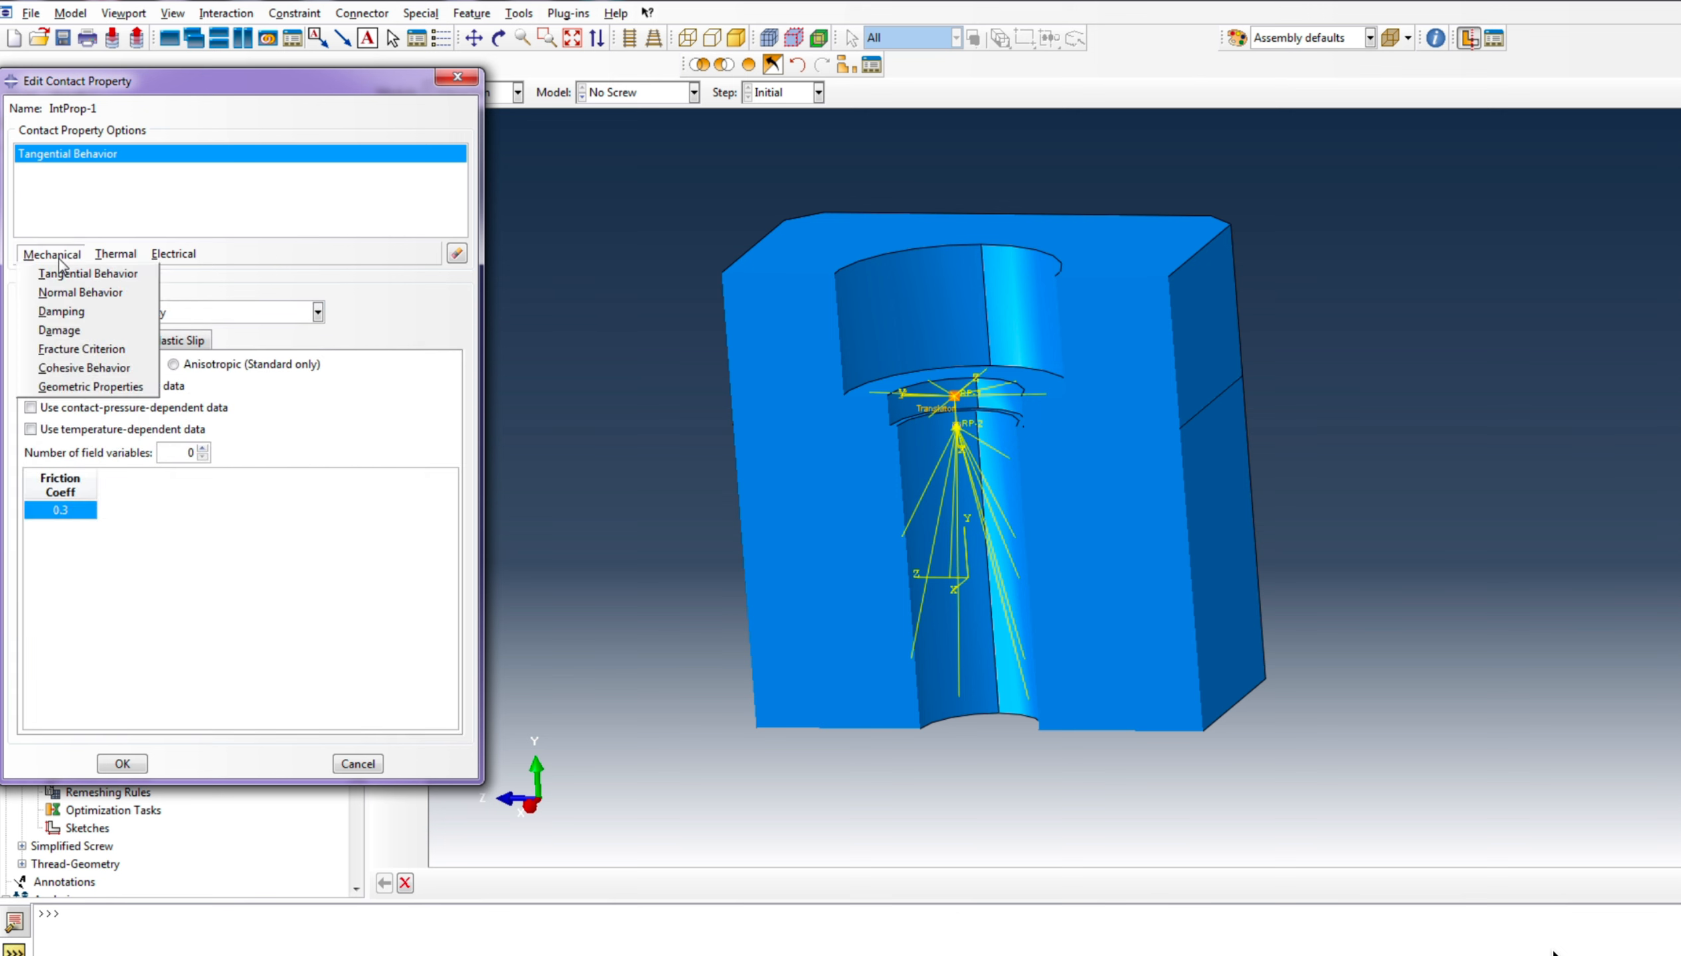
pyautogui.click(100, 294)
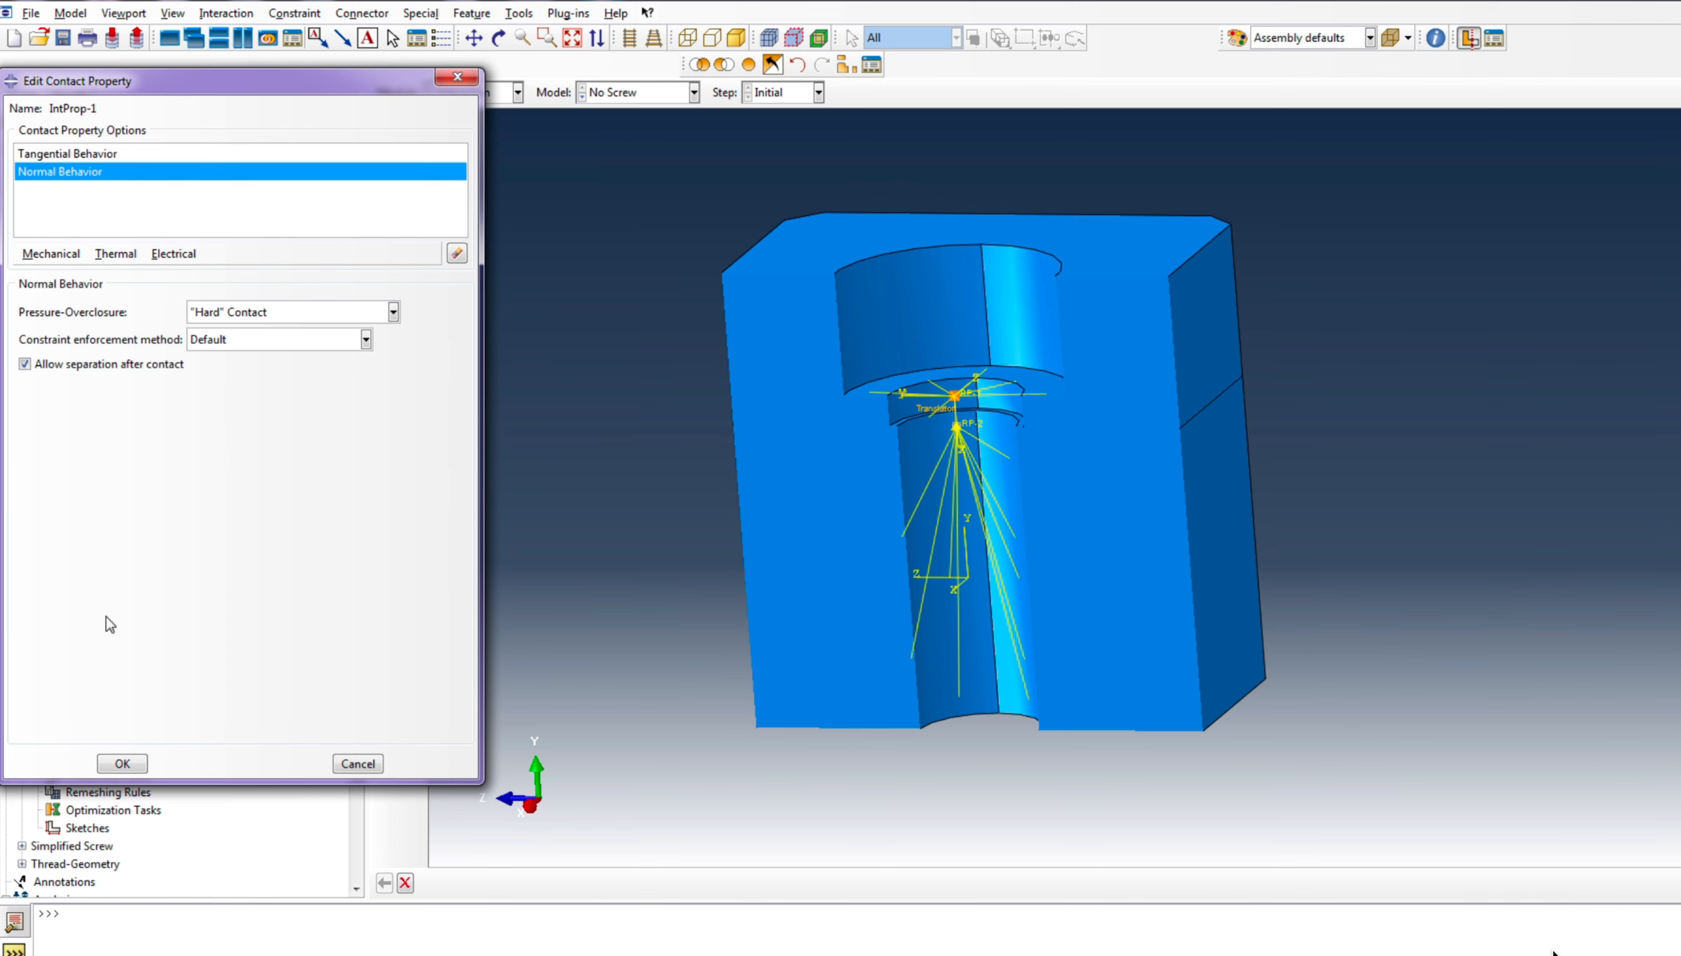
pyautogui.click(126, 767)
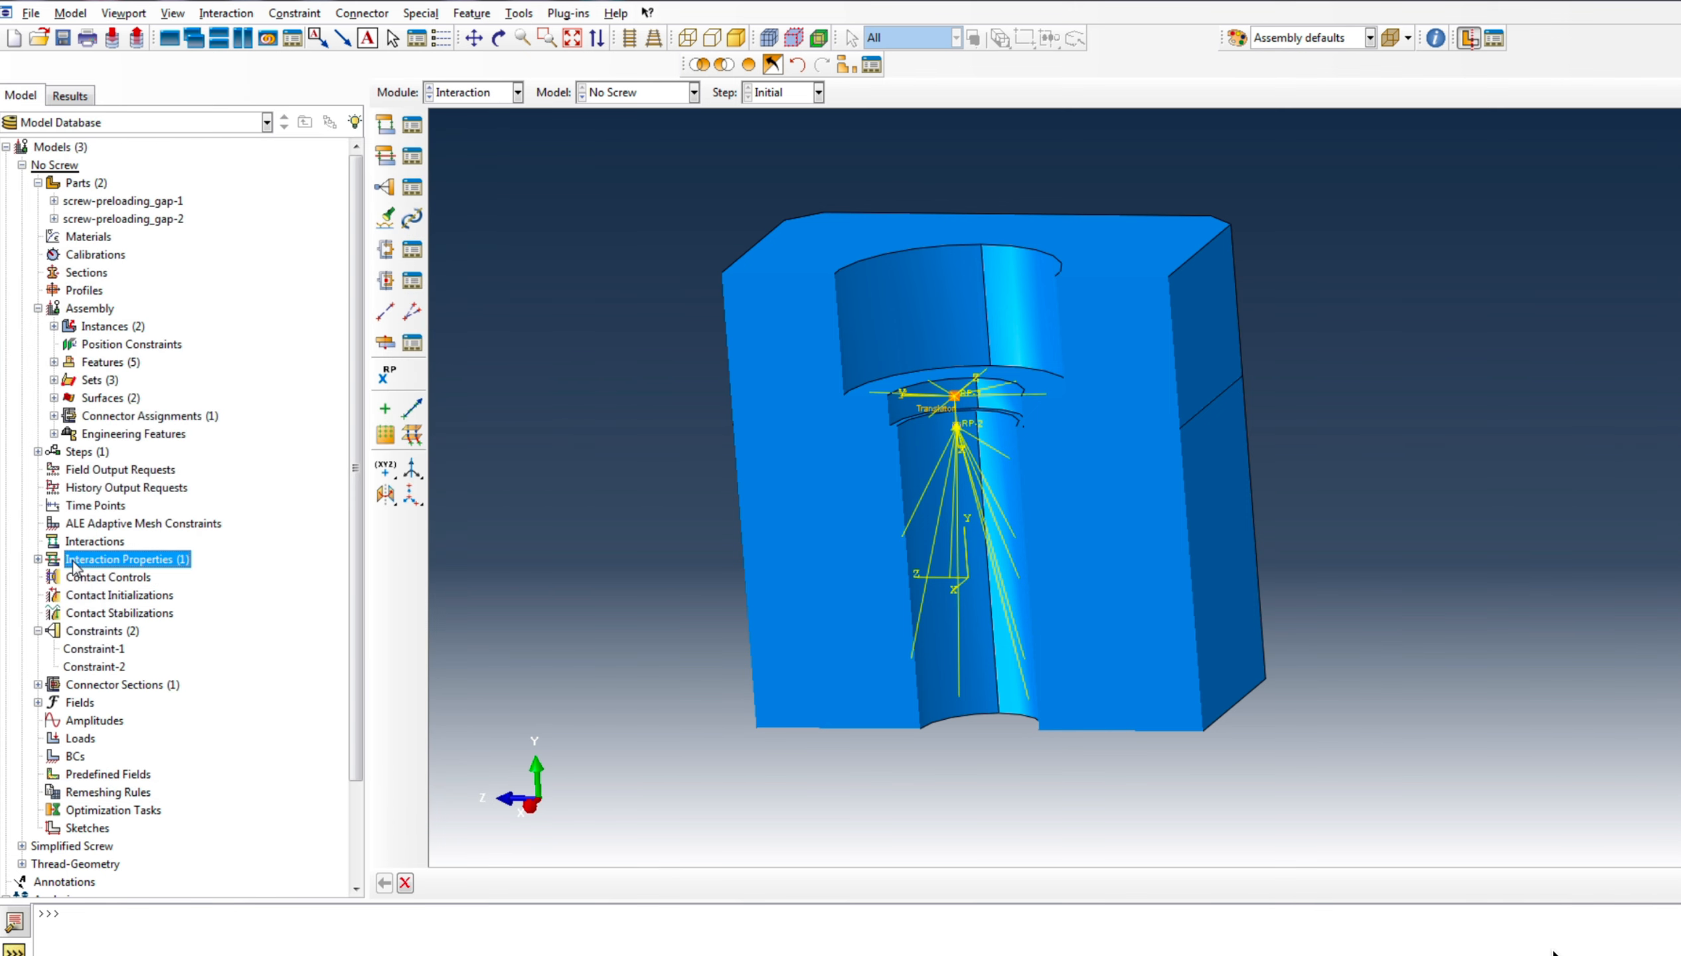
# Create a General contact (Explicit) interaction in the Initial step for all surfaces with self, using IntProp-1 as the global property
pyautogui.click(83, 541)
pyautogui.rightClick(83, 541)
pyautogui.click(123, 614)
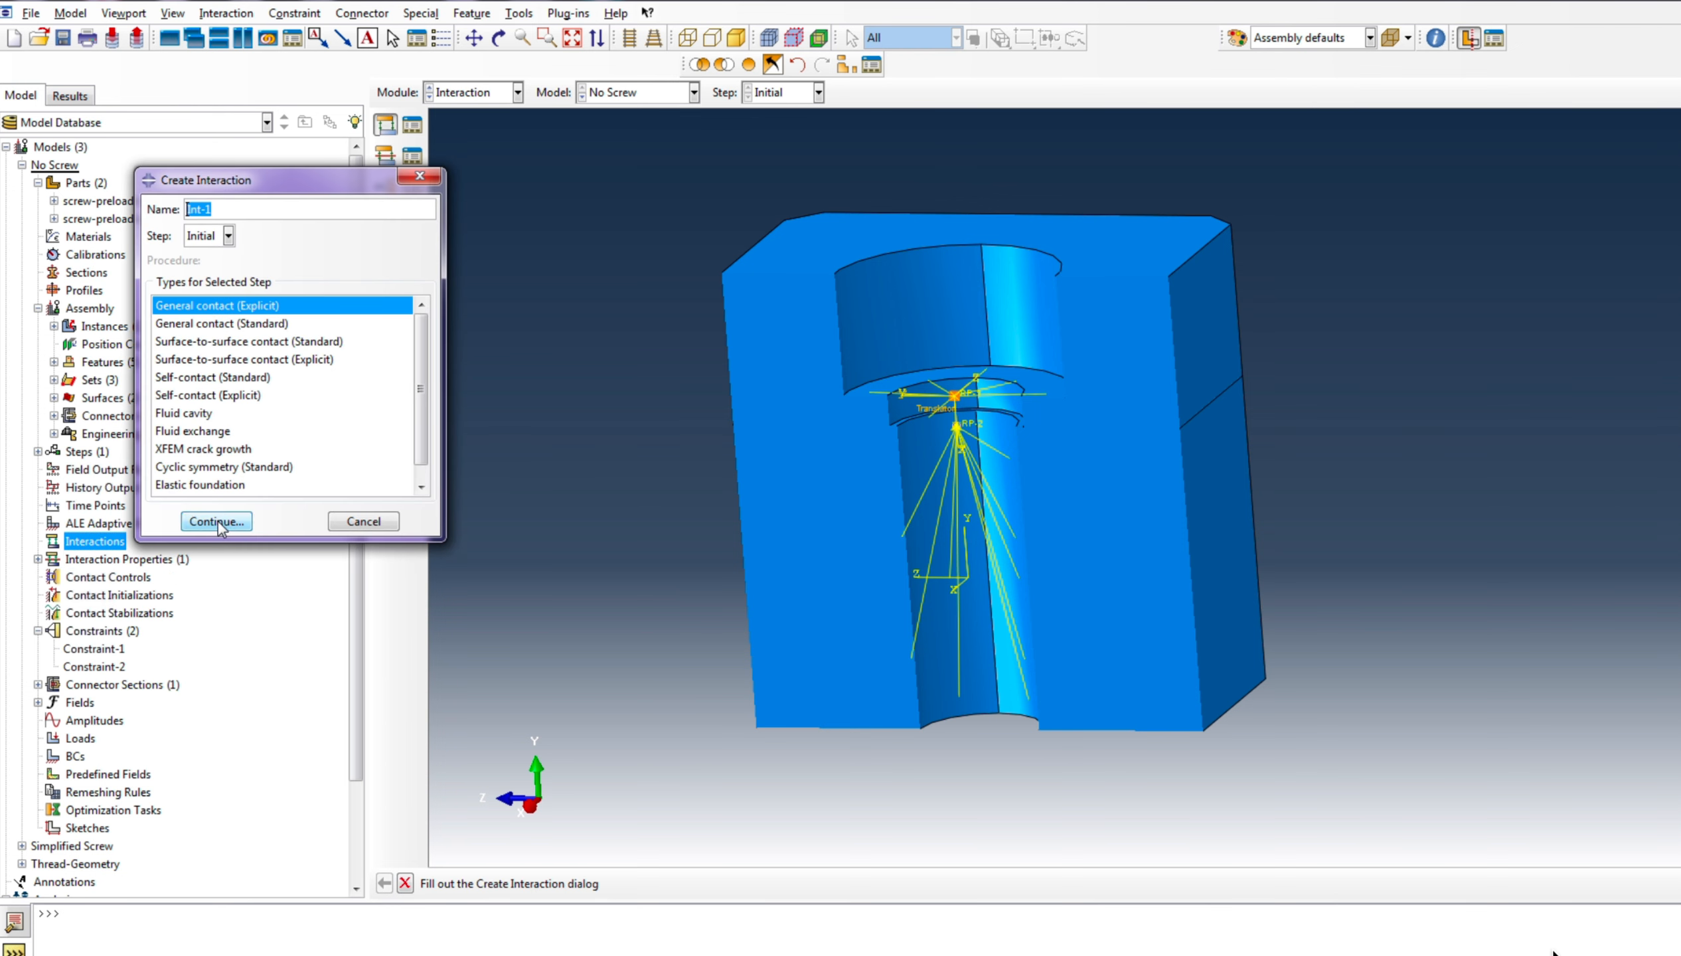
pyautogui.click(218, 522)
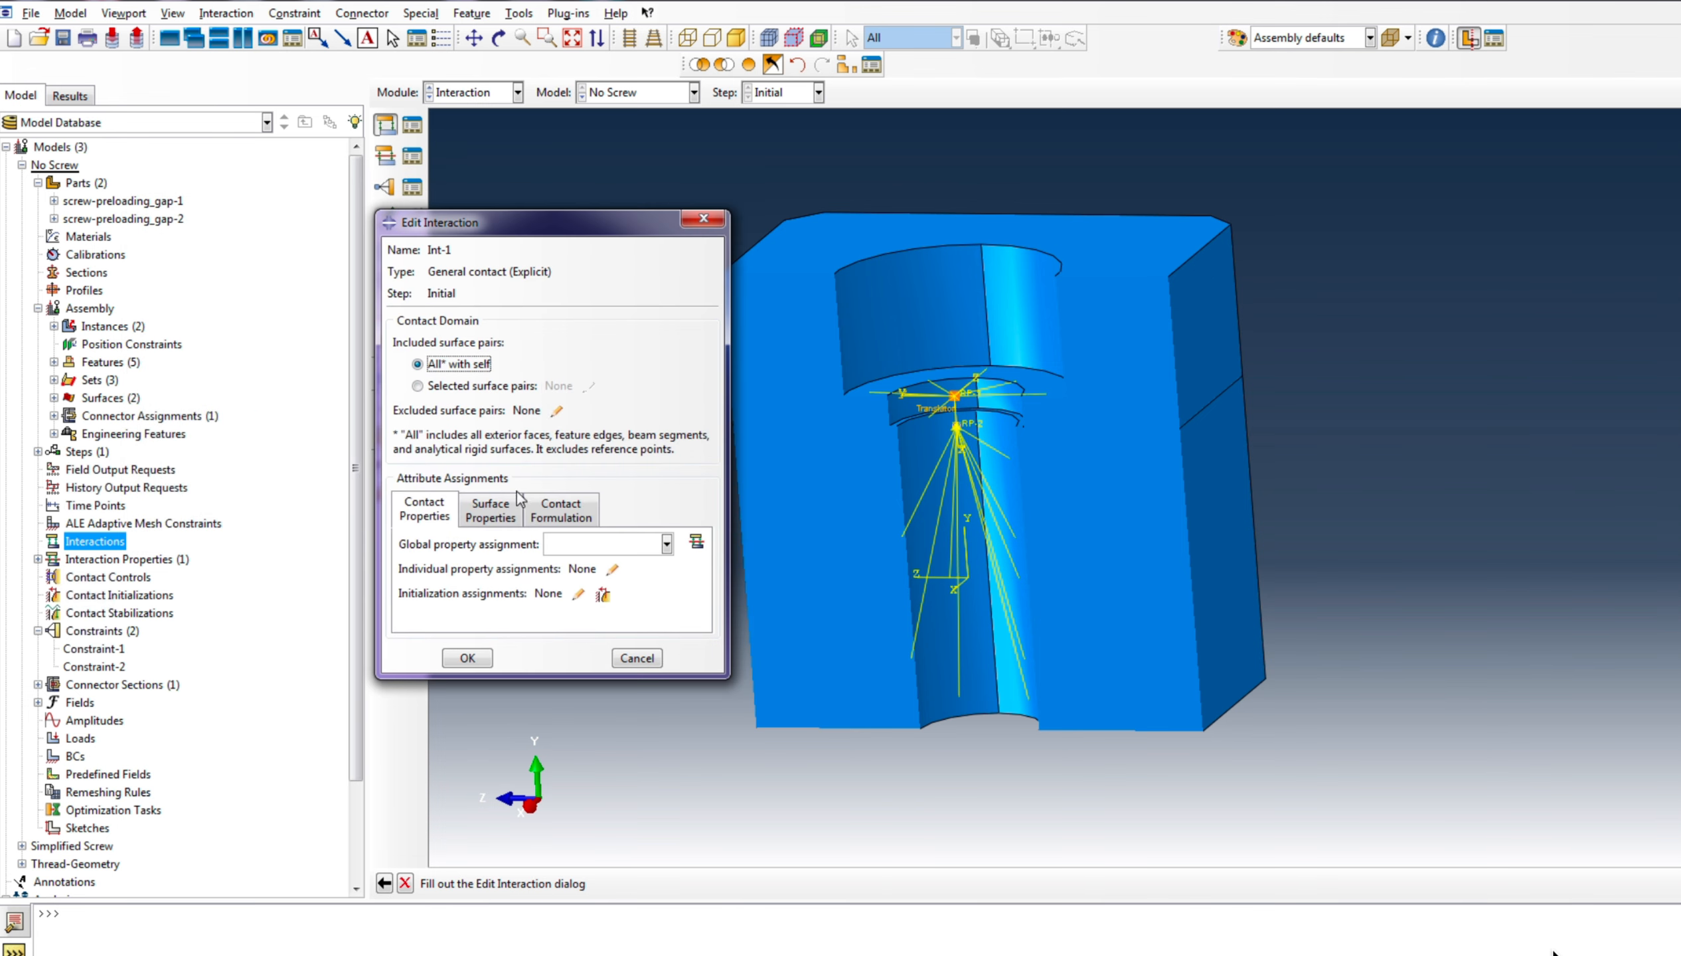
pyautogui.click(611, 541)
pyautogui.click(590, 567)
pyautogui.click(470, 659)
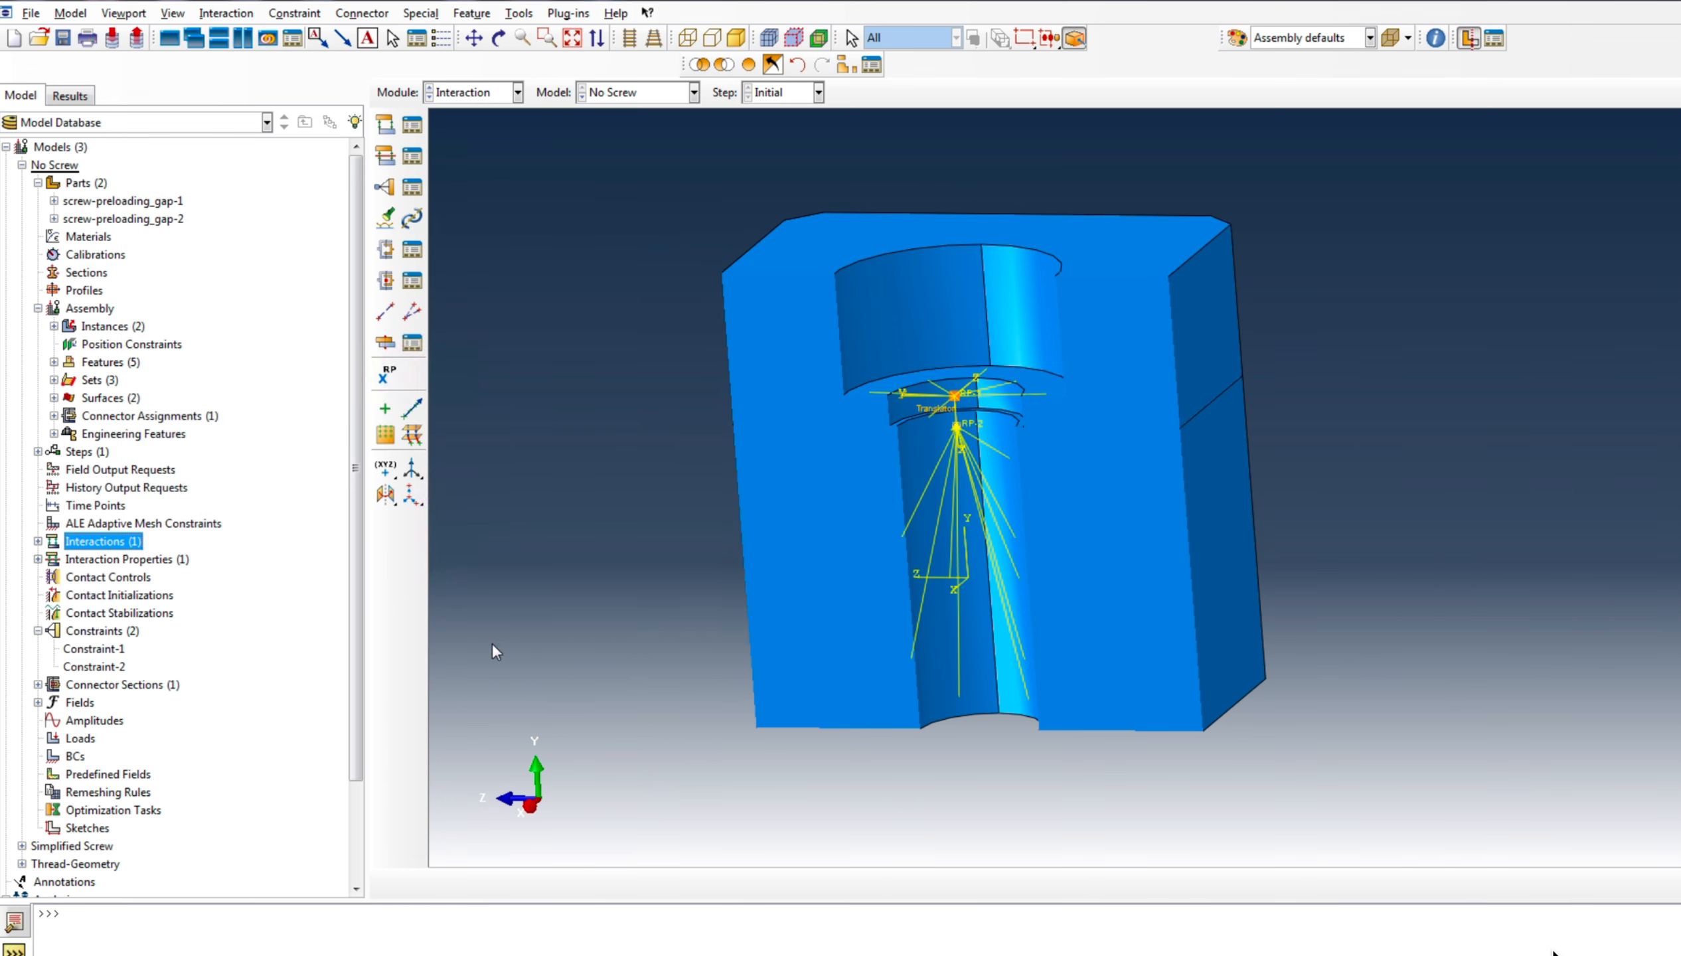
pyautogui.scroll(-3, 728, 621)
pyautogui.scroll(3, 914, 592)
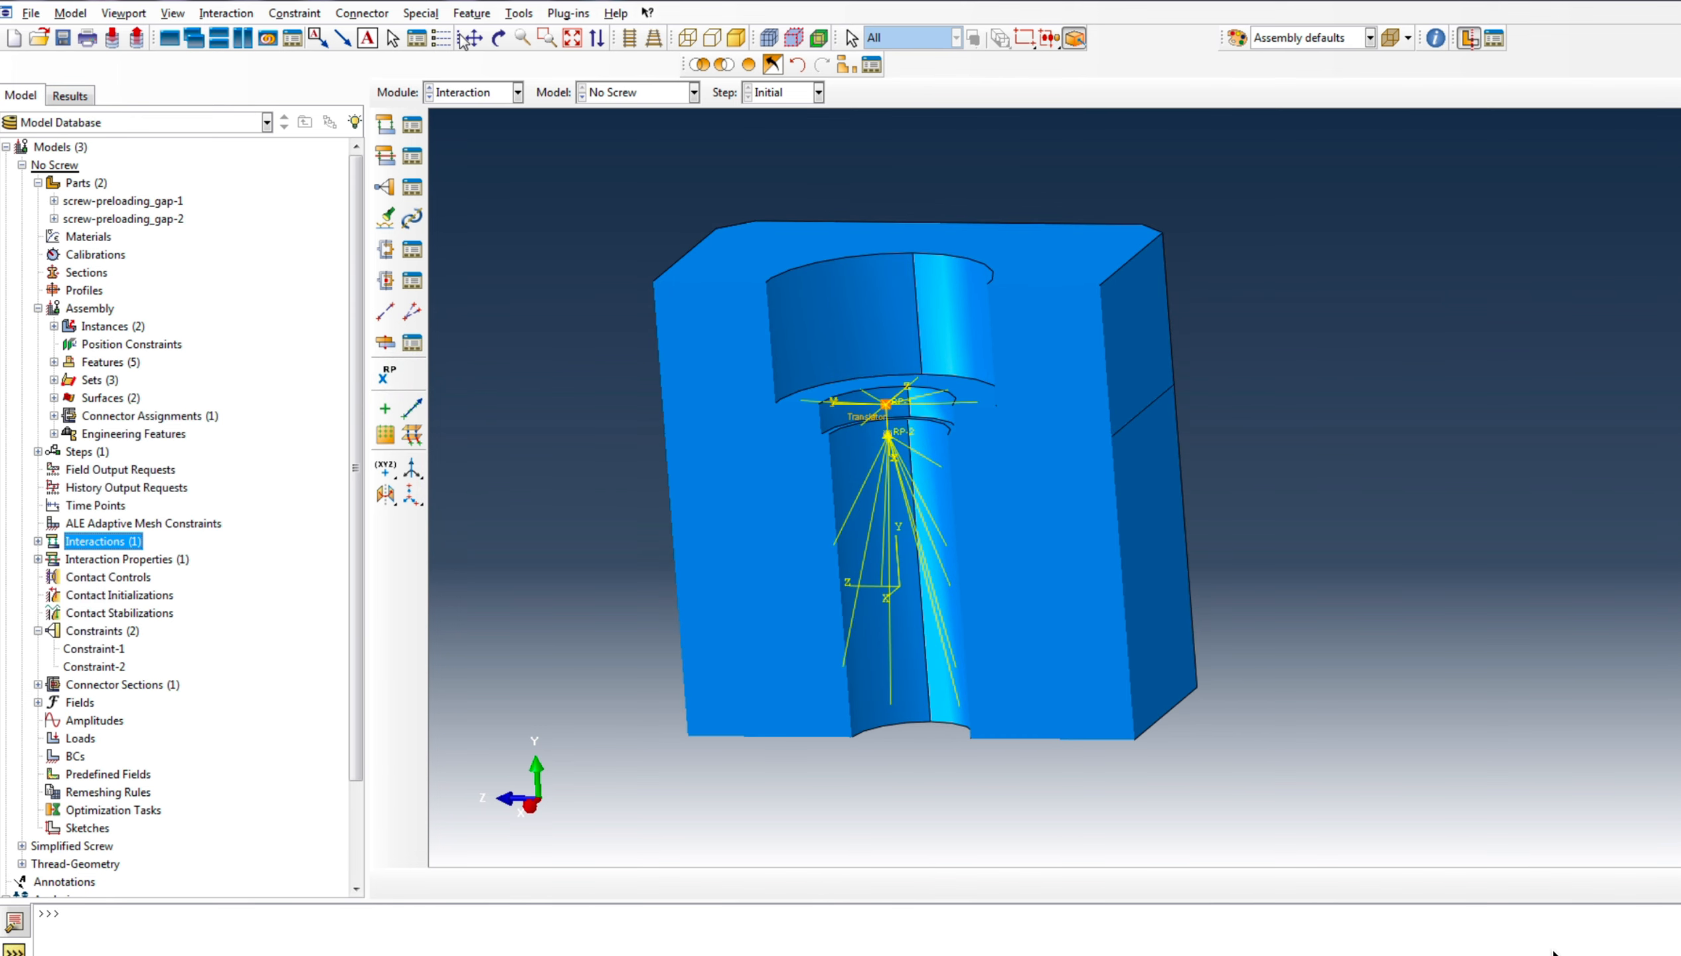
pyautogui.click(499, 38)
pyautogui.moveTo(827, 480); pyautogui.dragTo(1027, 560)
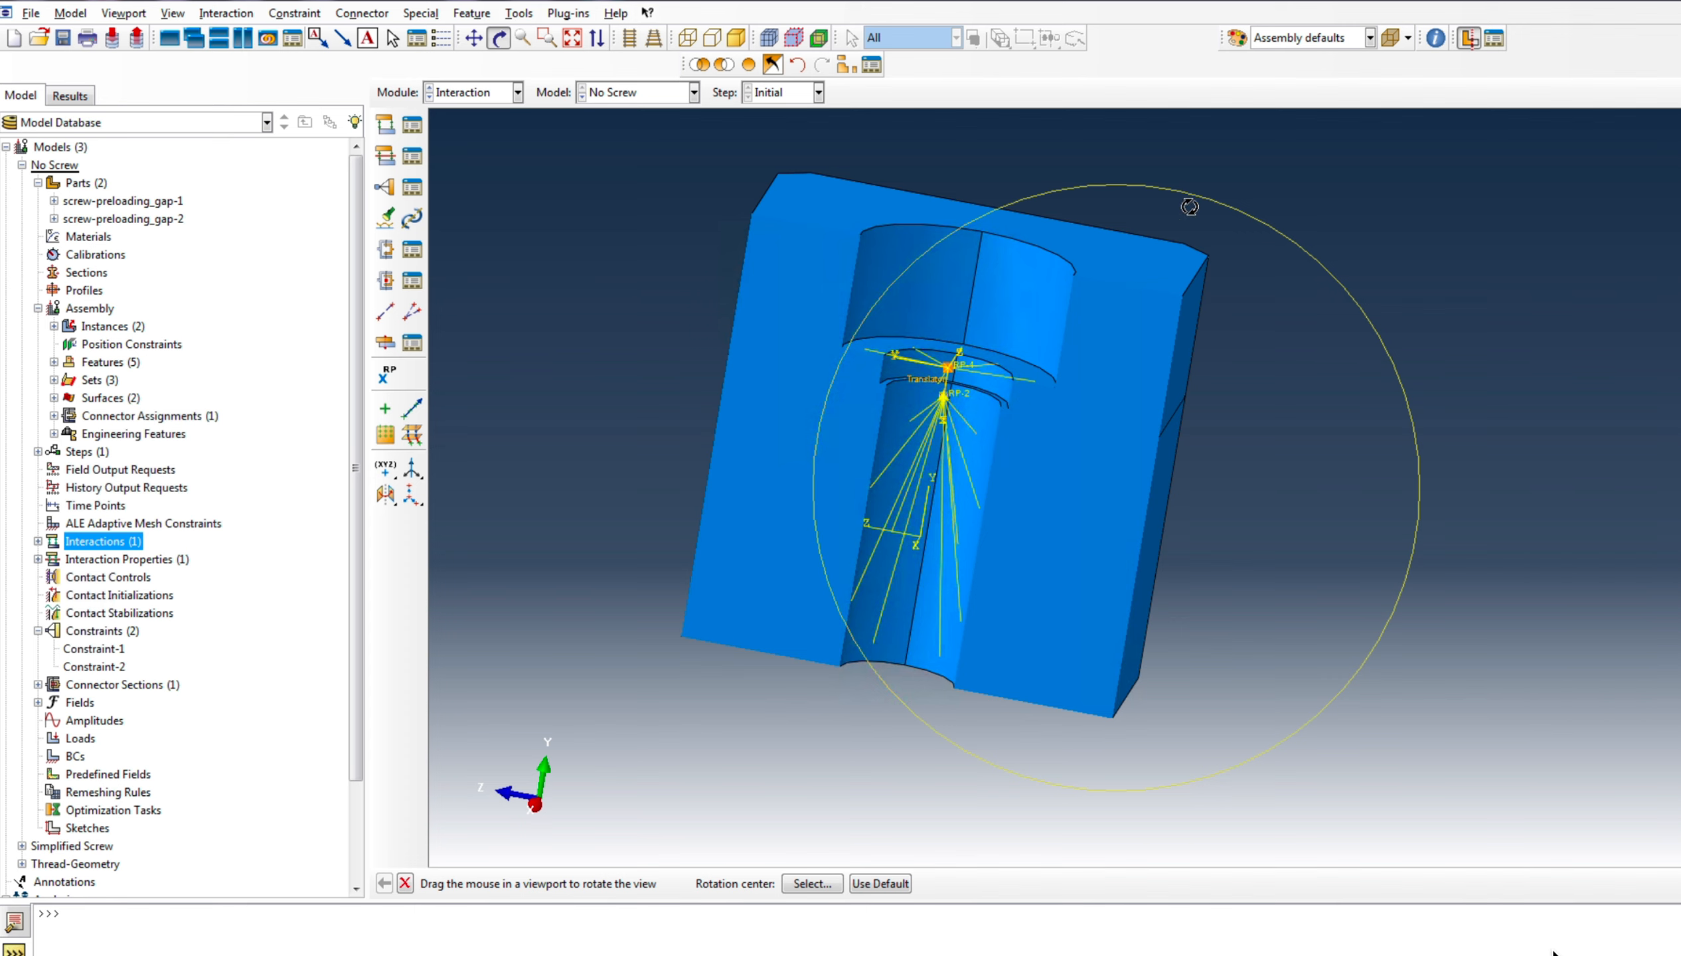
pyautogui.moveTo(1190, 206); pyautogui.dragTo(1014, 253)
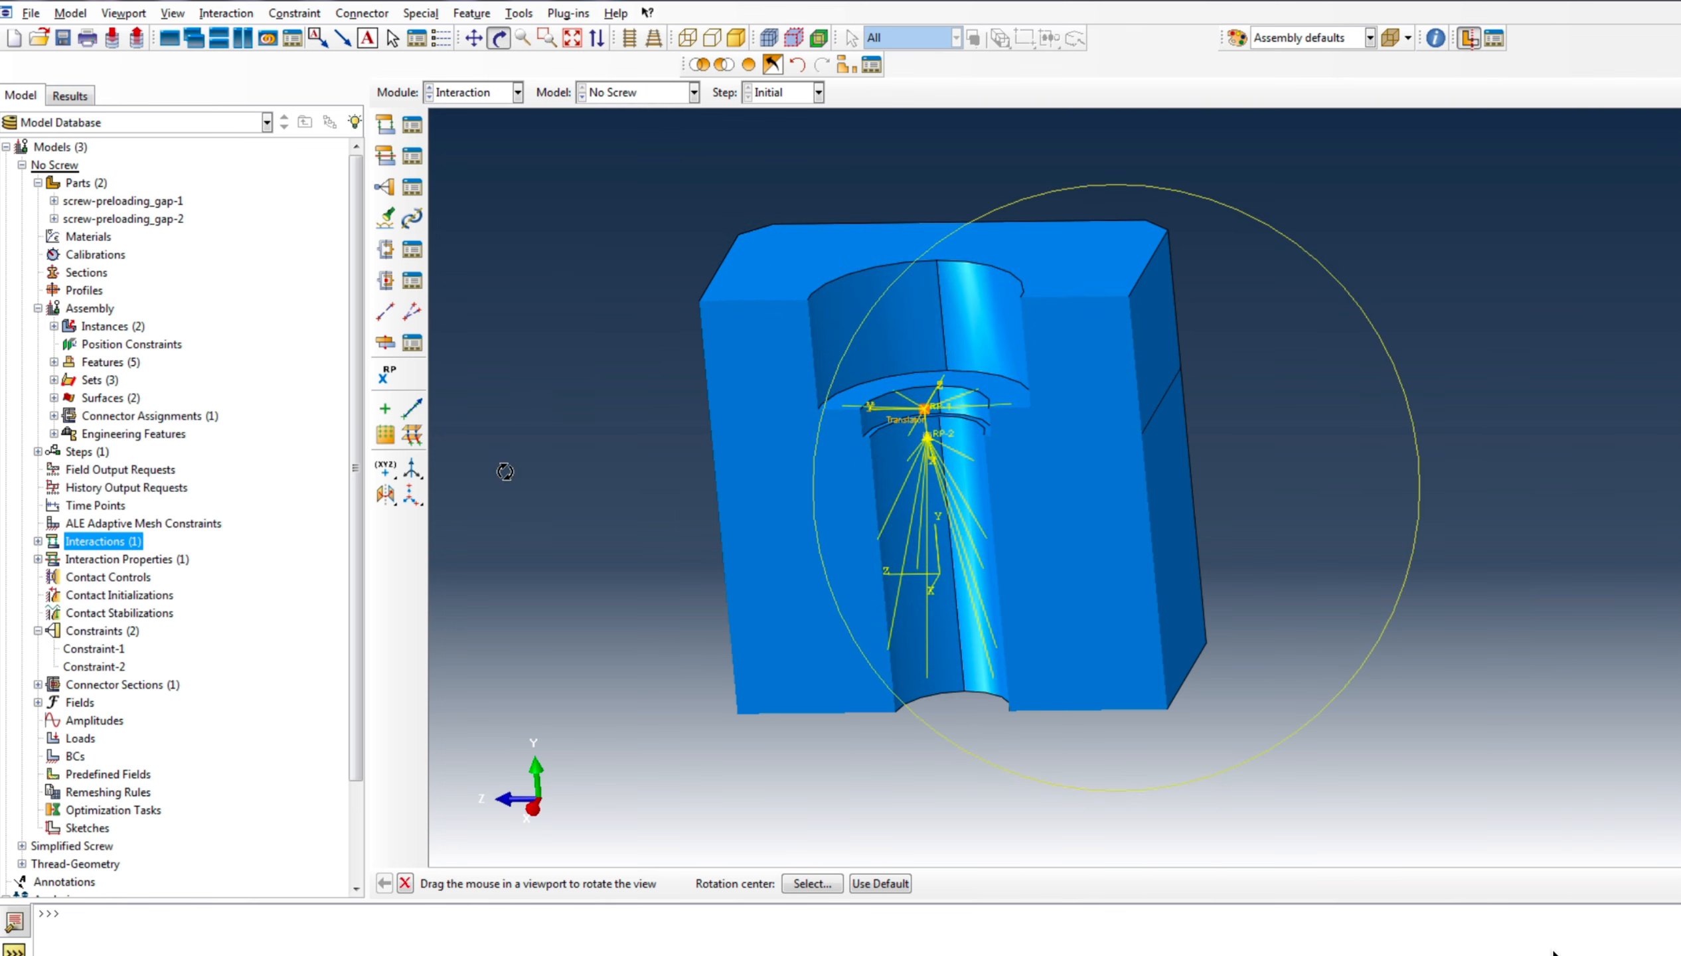
pyautogui.click(405, 883)
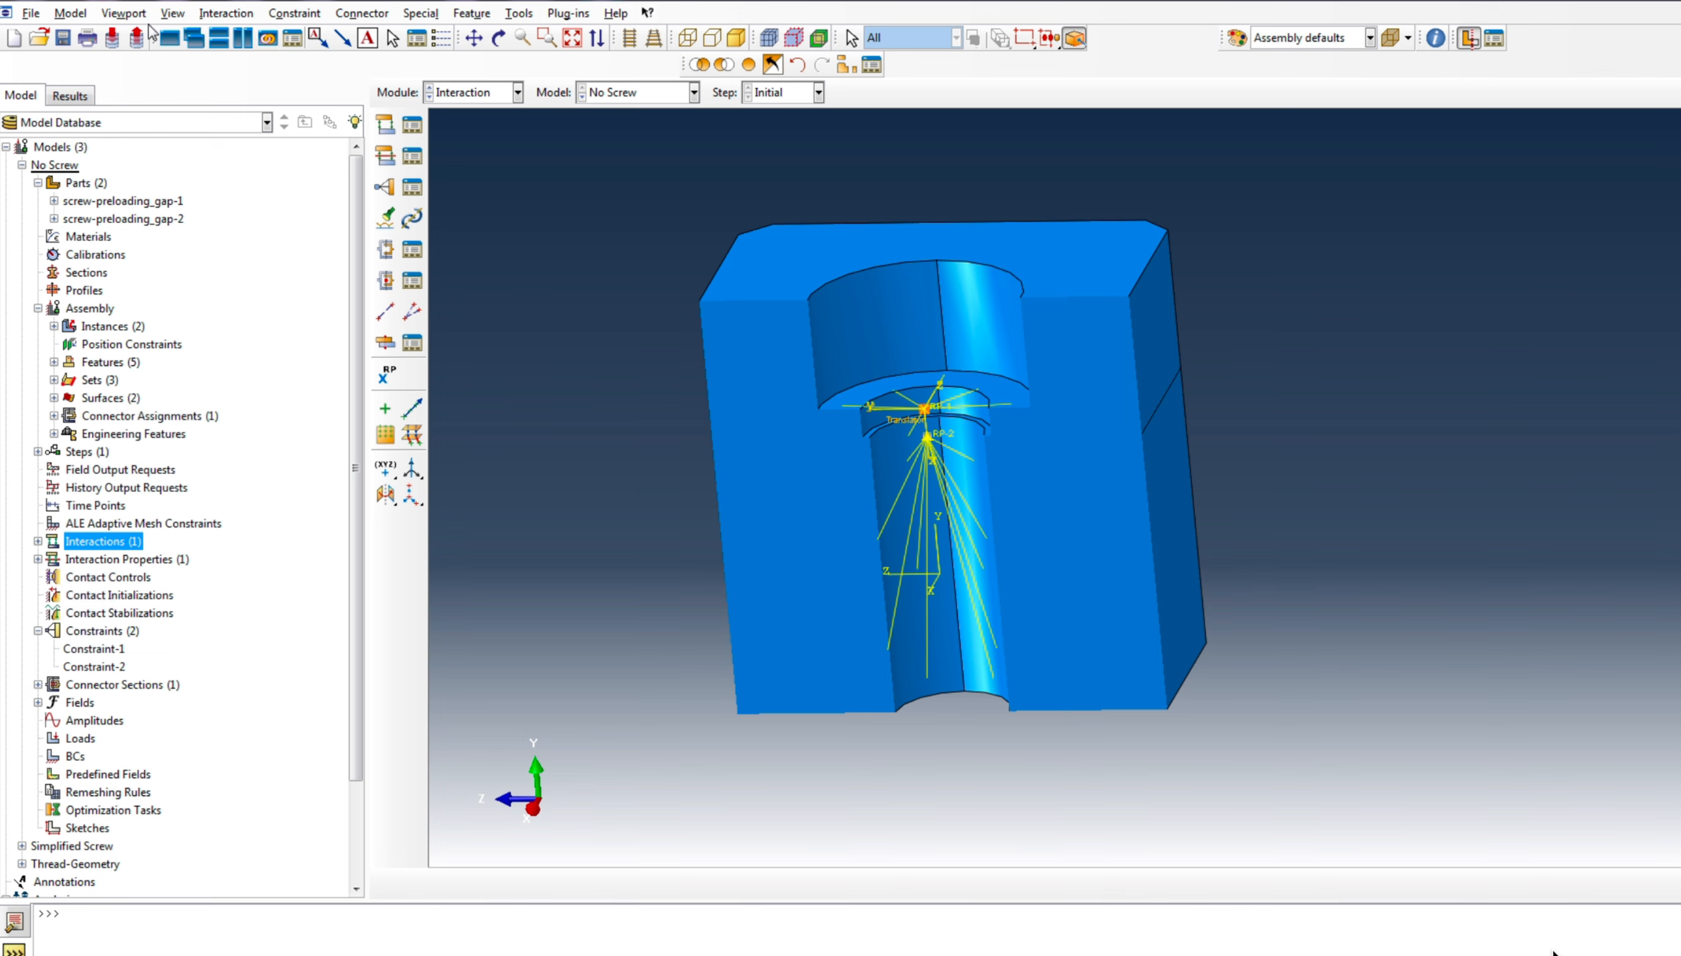
# Open the output database preloading7500_coarse2.odb from the Screw-preloading folder
pyautogui.click(31, 13)
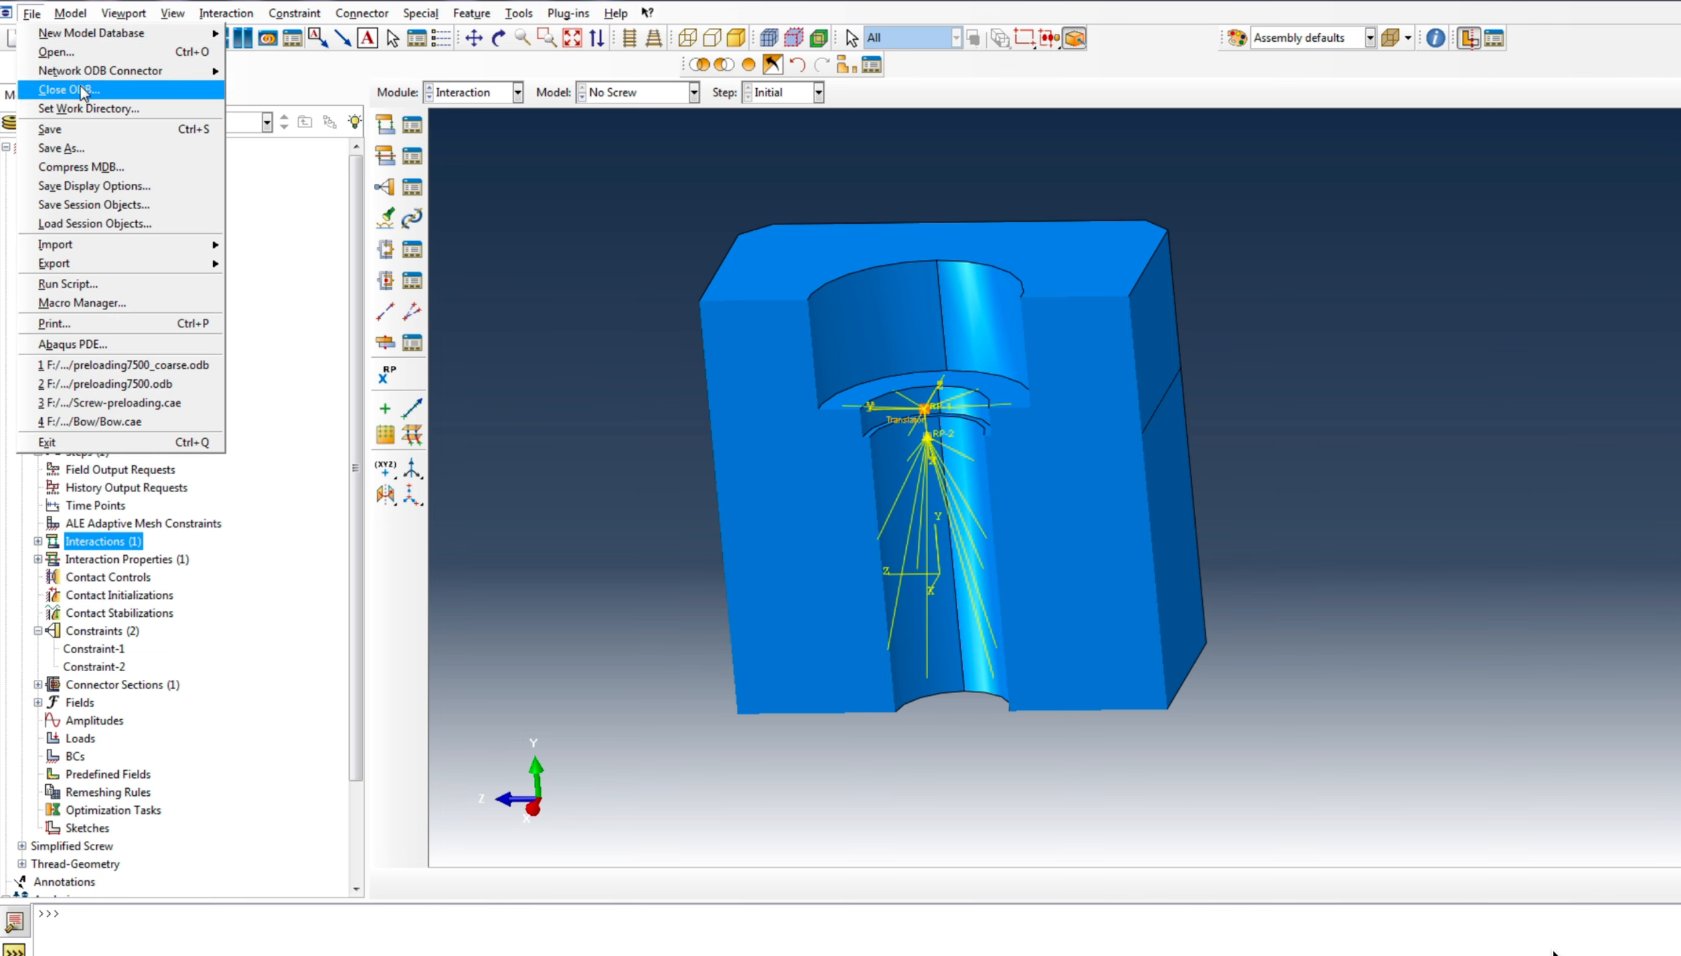
pyautogui.click(86, 53)
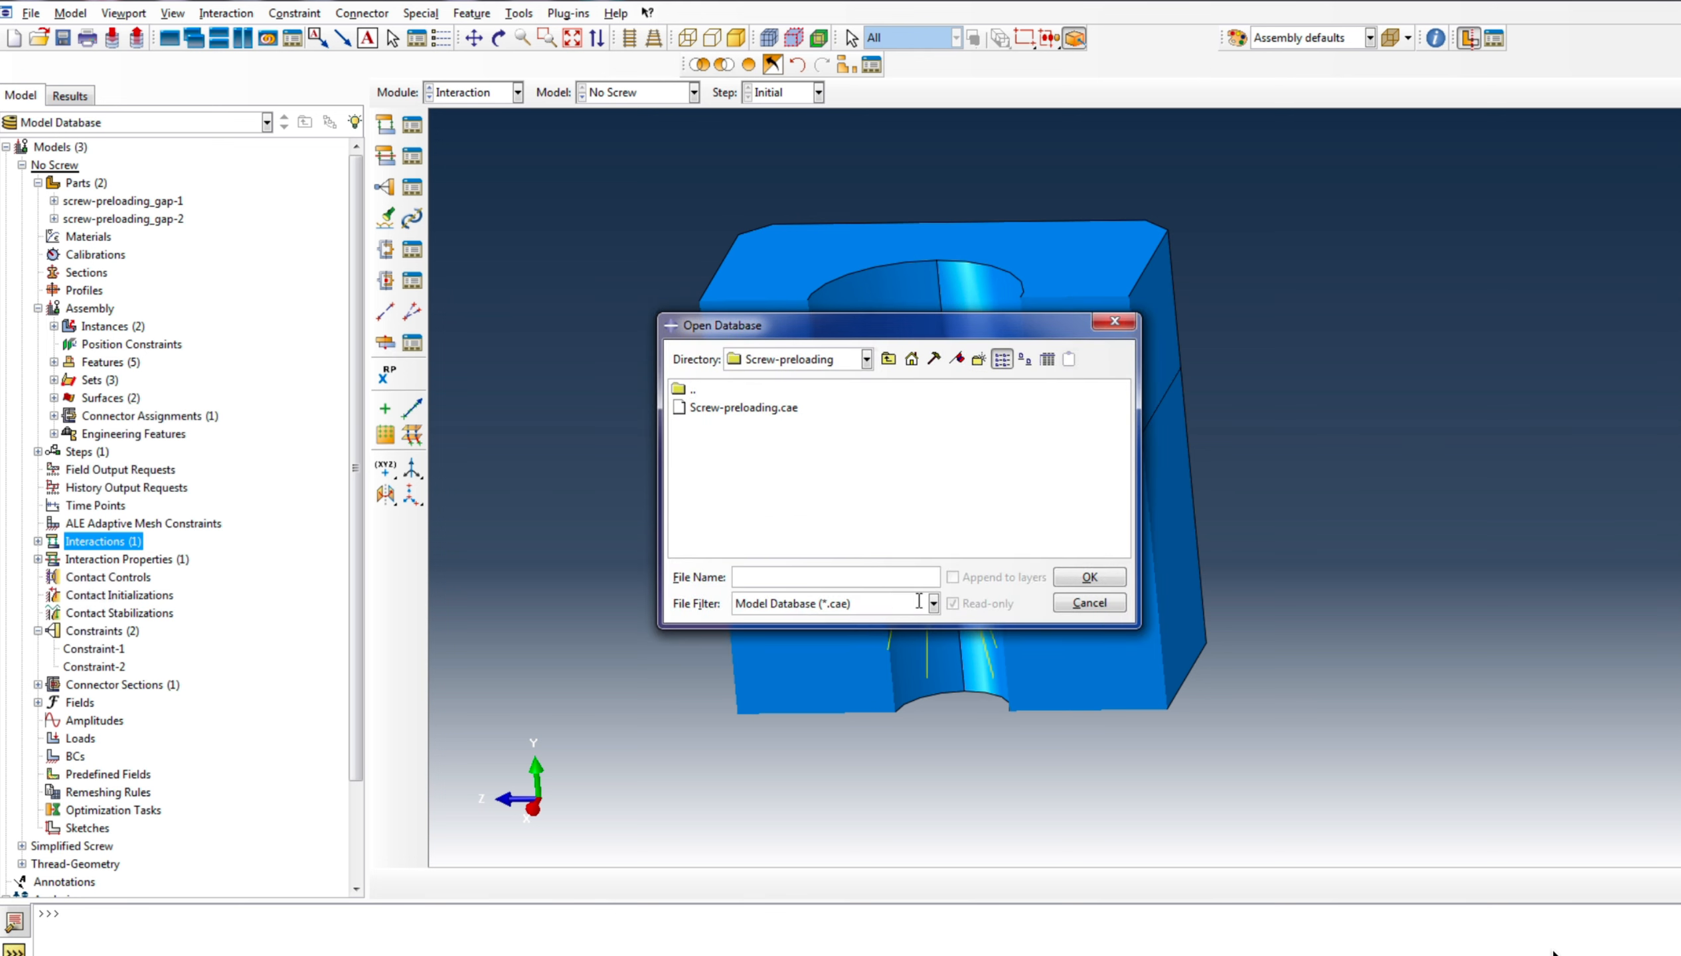
pyautogui.click(919, 602)
pyautogui.click(880, 641)
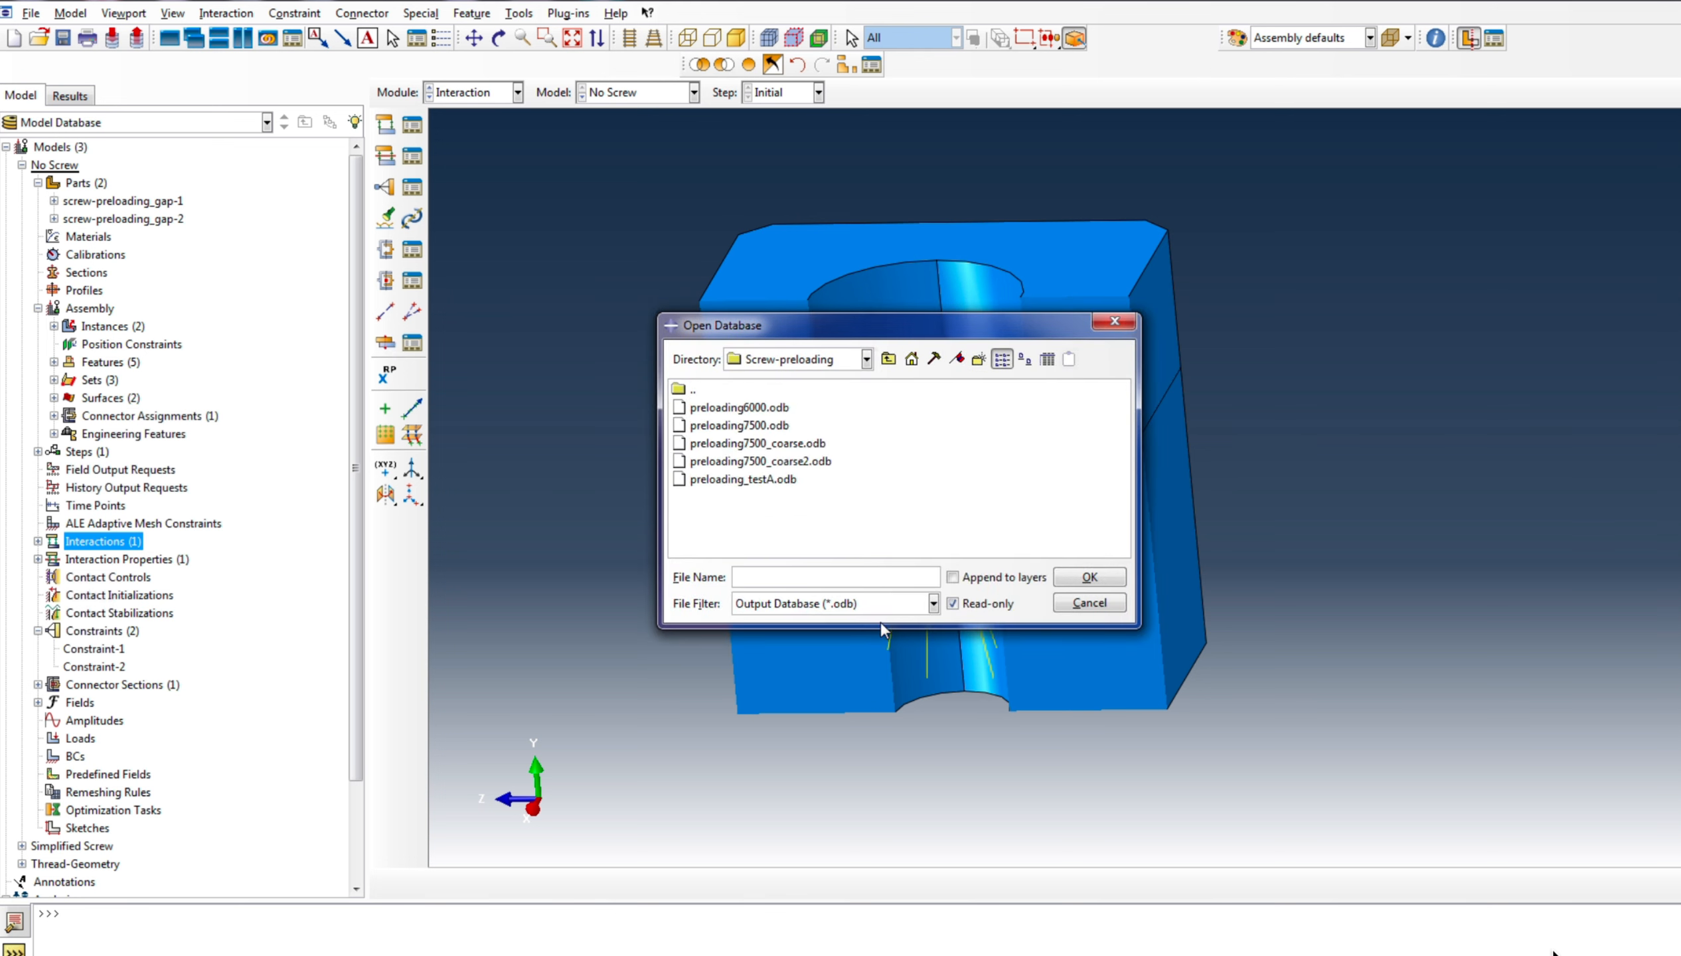
pyautogui.click(789, 462)
pyautogui.click(1099, 580)
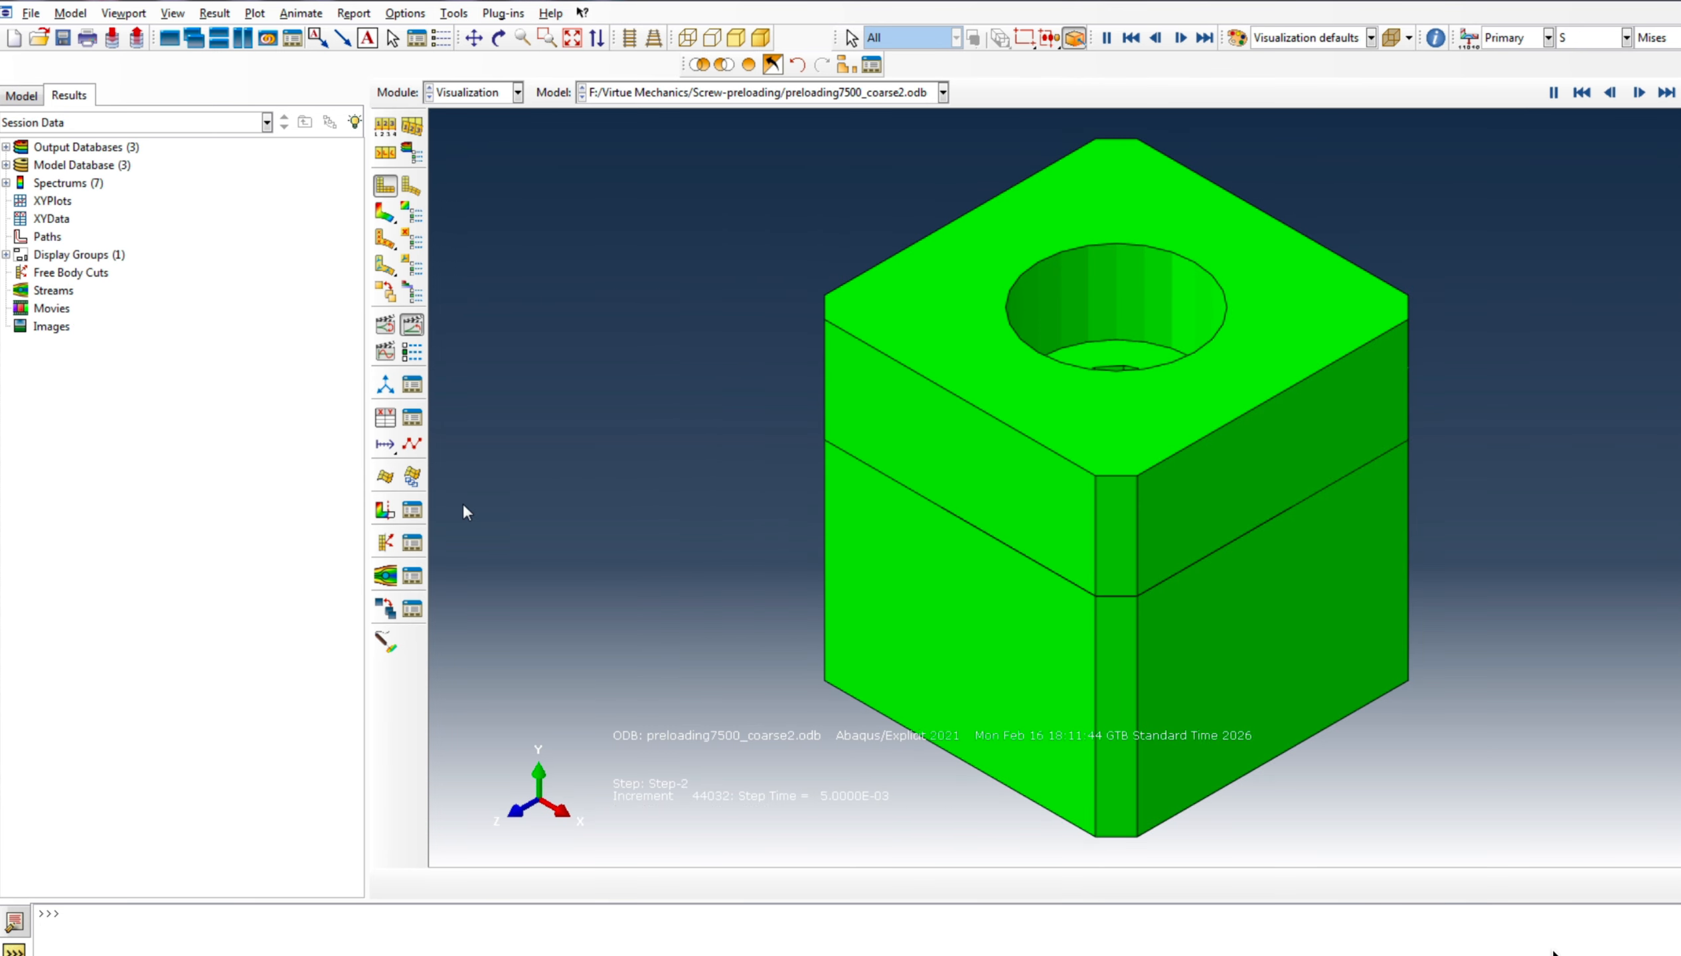
# Cut the result model open with a view cut and show displacement magnitude (U) contours on the deformed shape
pyautogui.click(385, 510)
pyautogui.scroll(2, 1033, 314)
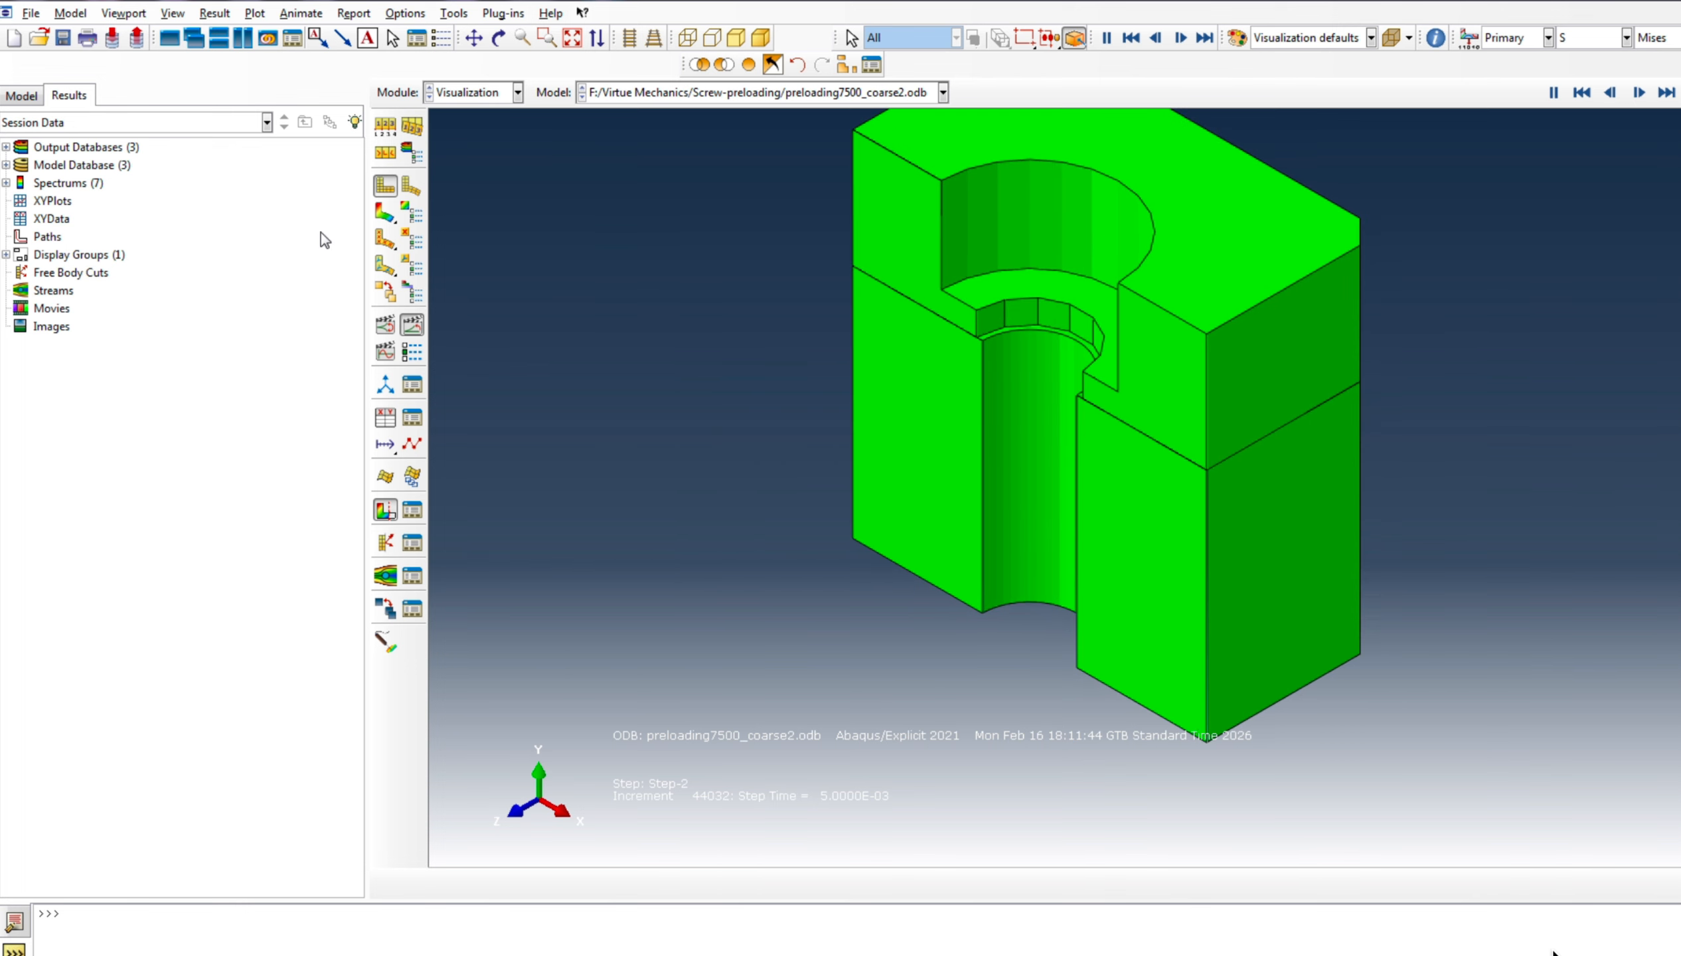
pyautogui.click(385, 212)
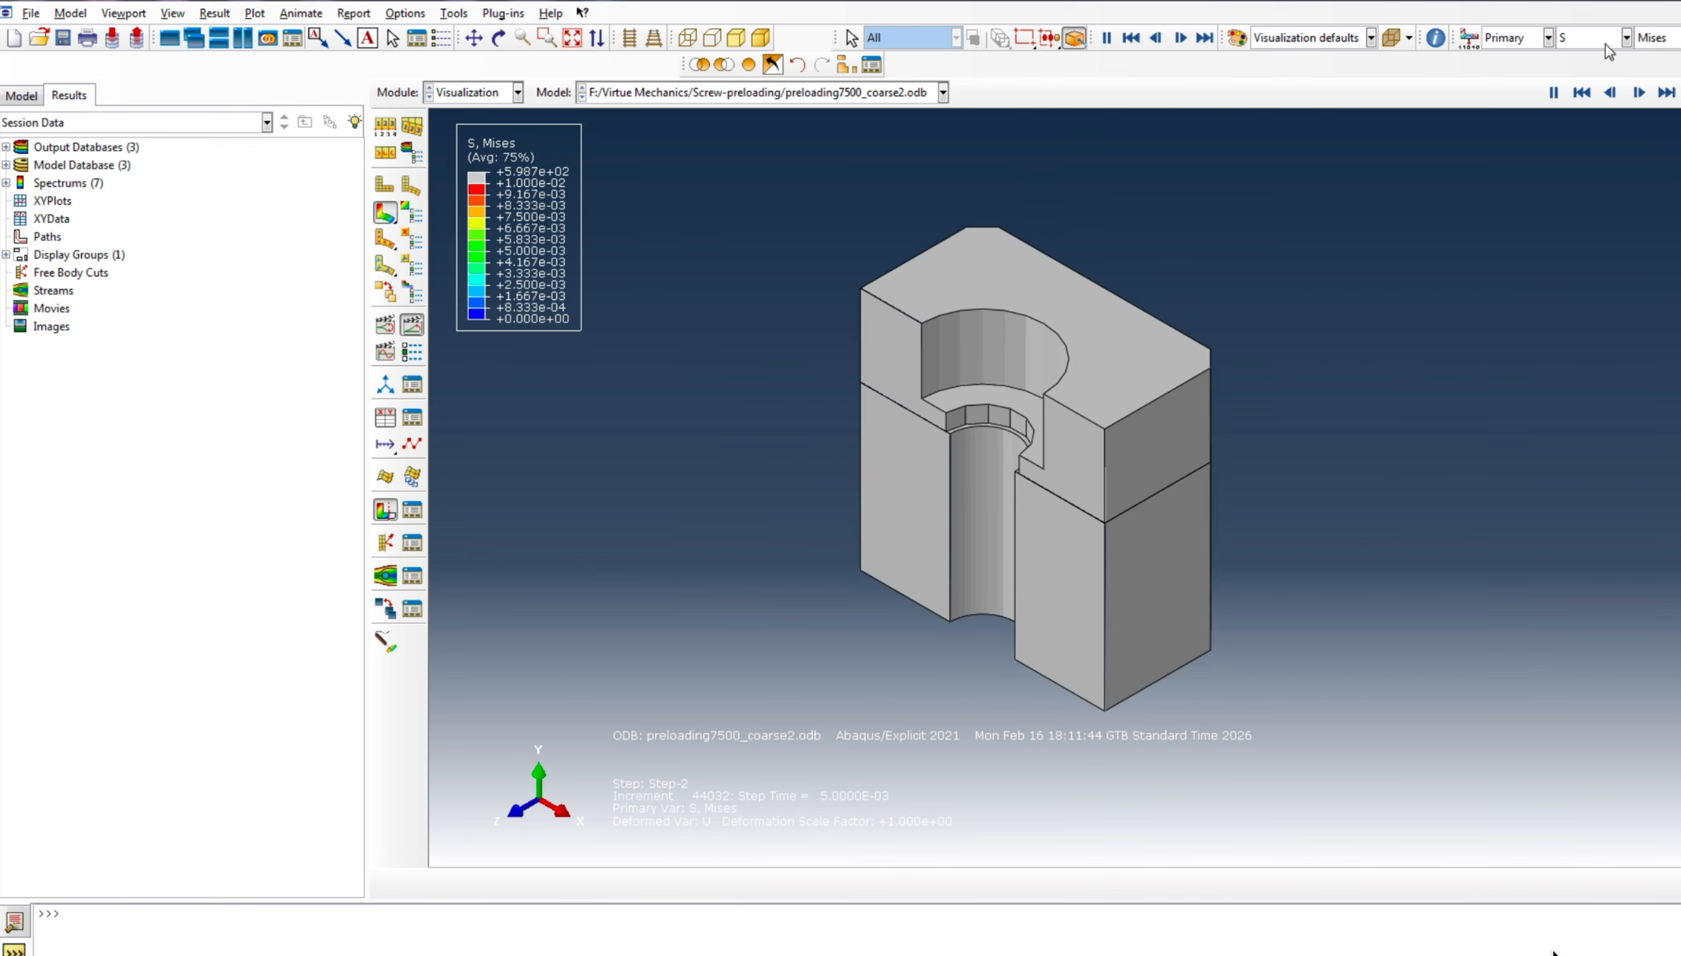
pyautogui.click(1607, 40)
pyautogui.click(1574, 166)
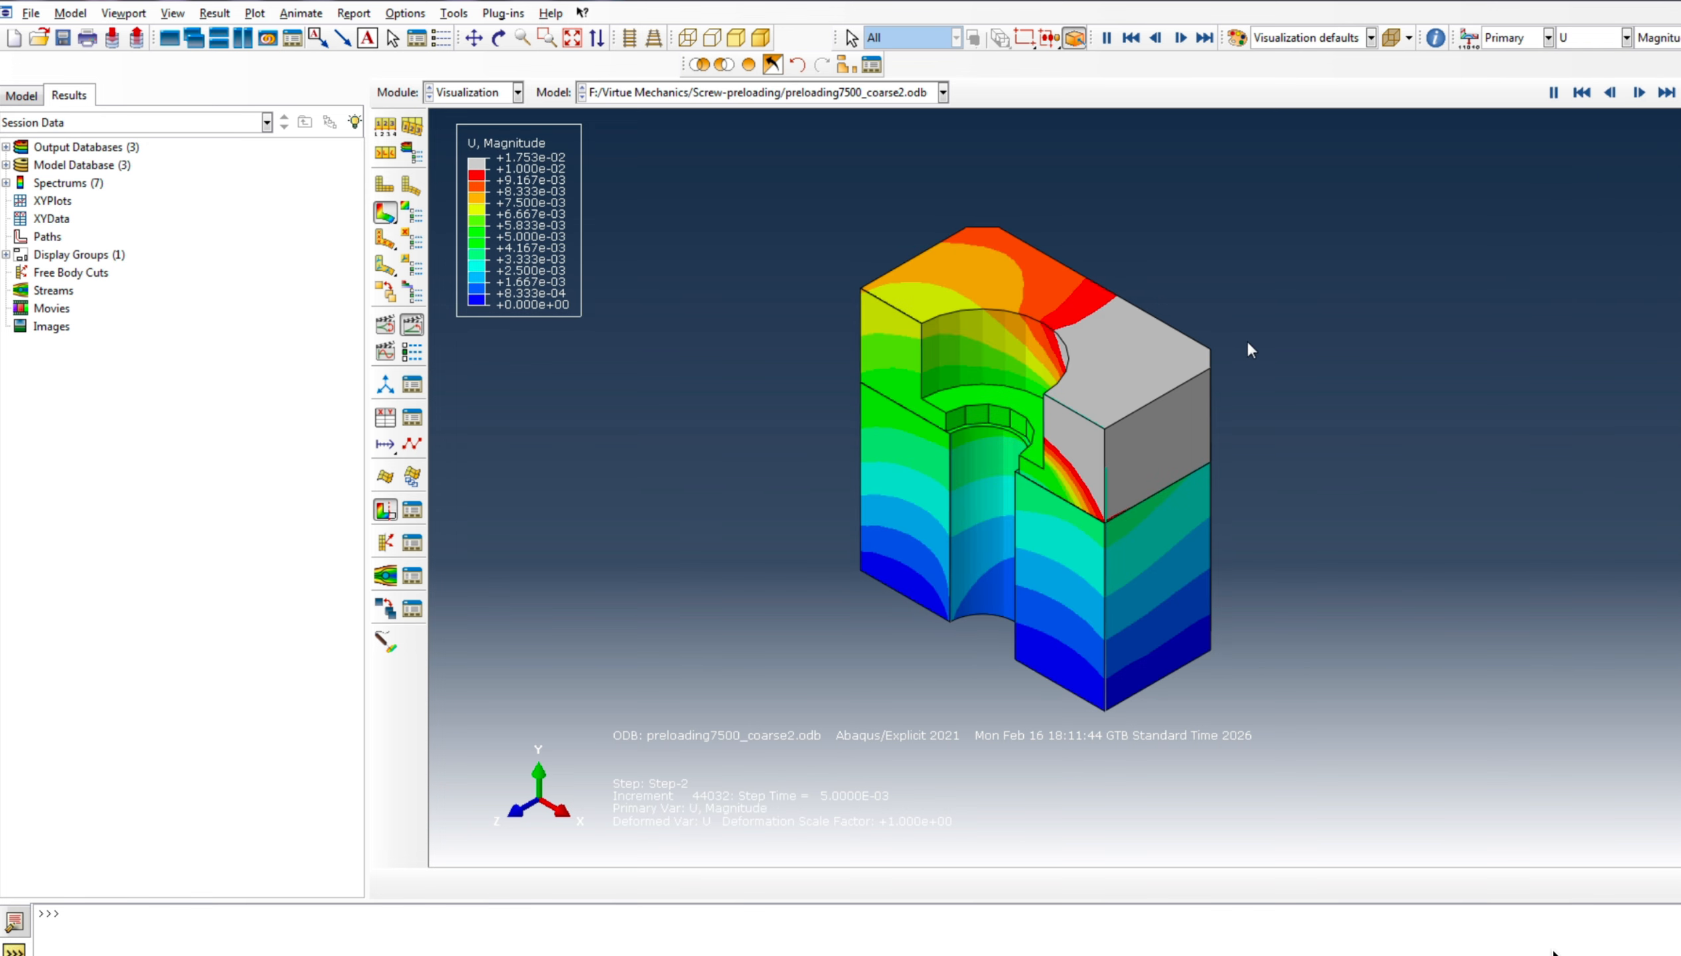
# Animate the displacement contours over the time history and examine the cut hole and the interface between both parts from several angles
pyautogui.scroll(2, 1104, 393)
pyautogui.click(499, 38)
pyautogui.moveTo(1127, 574); pyautogui.dragTo(1167, 526)
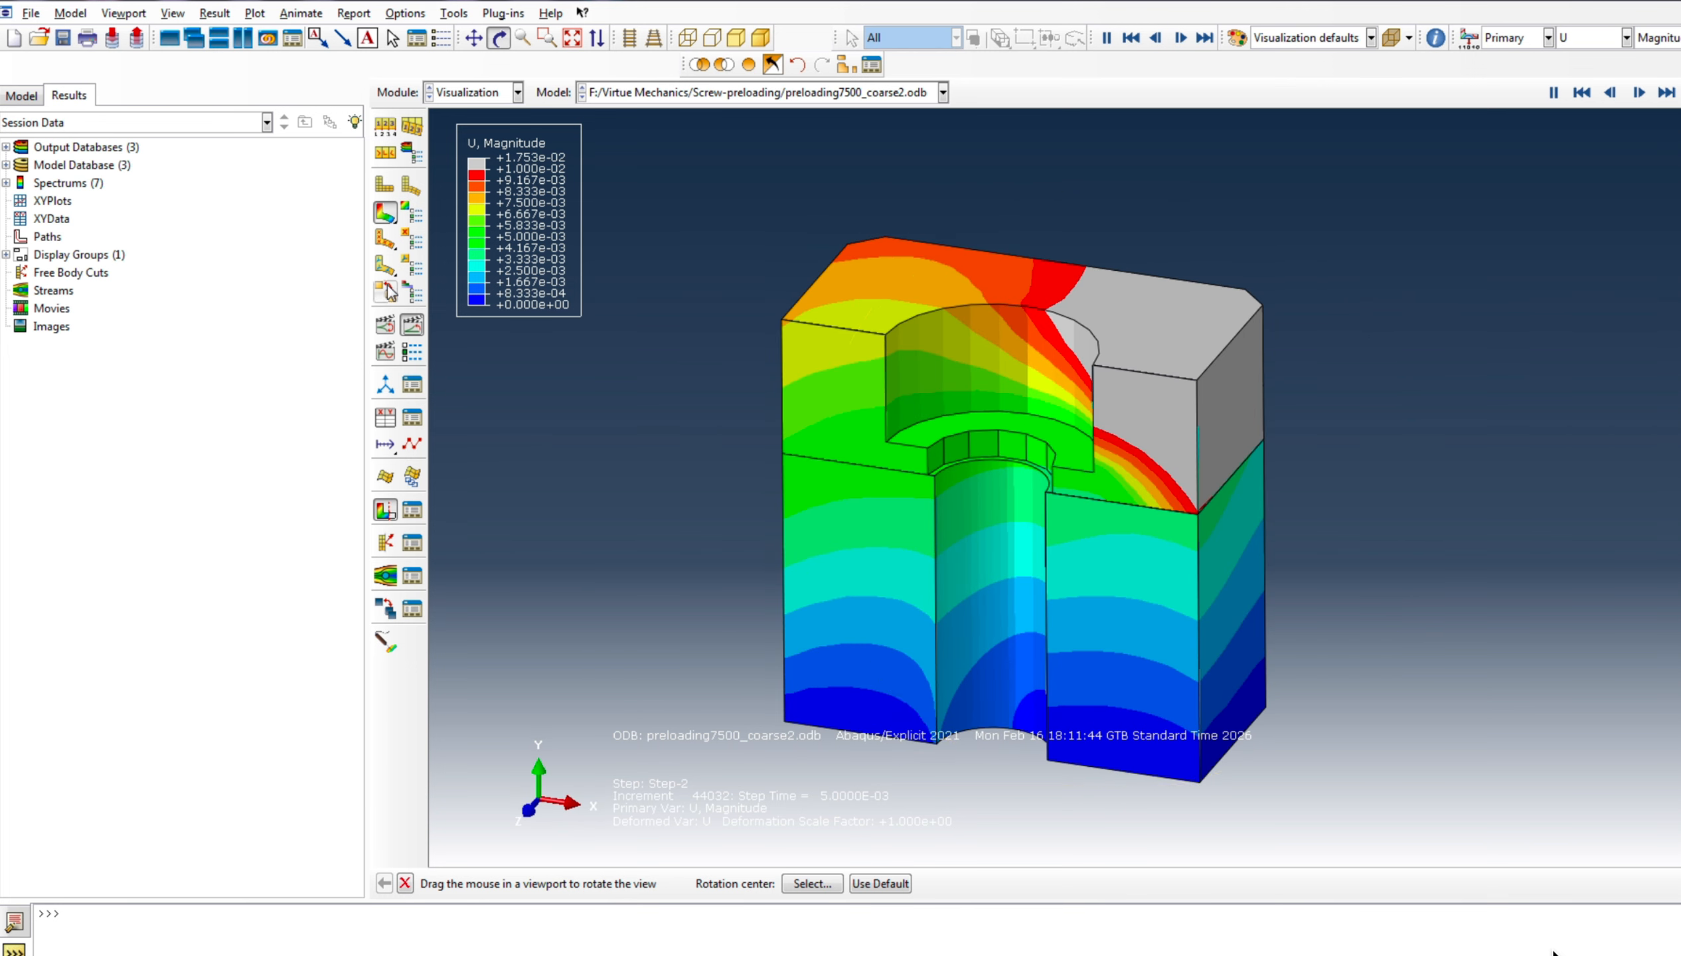
pyautogui.click(412, 326)
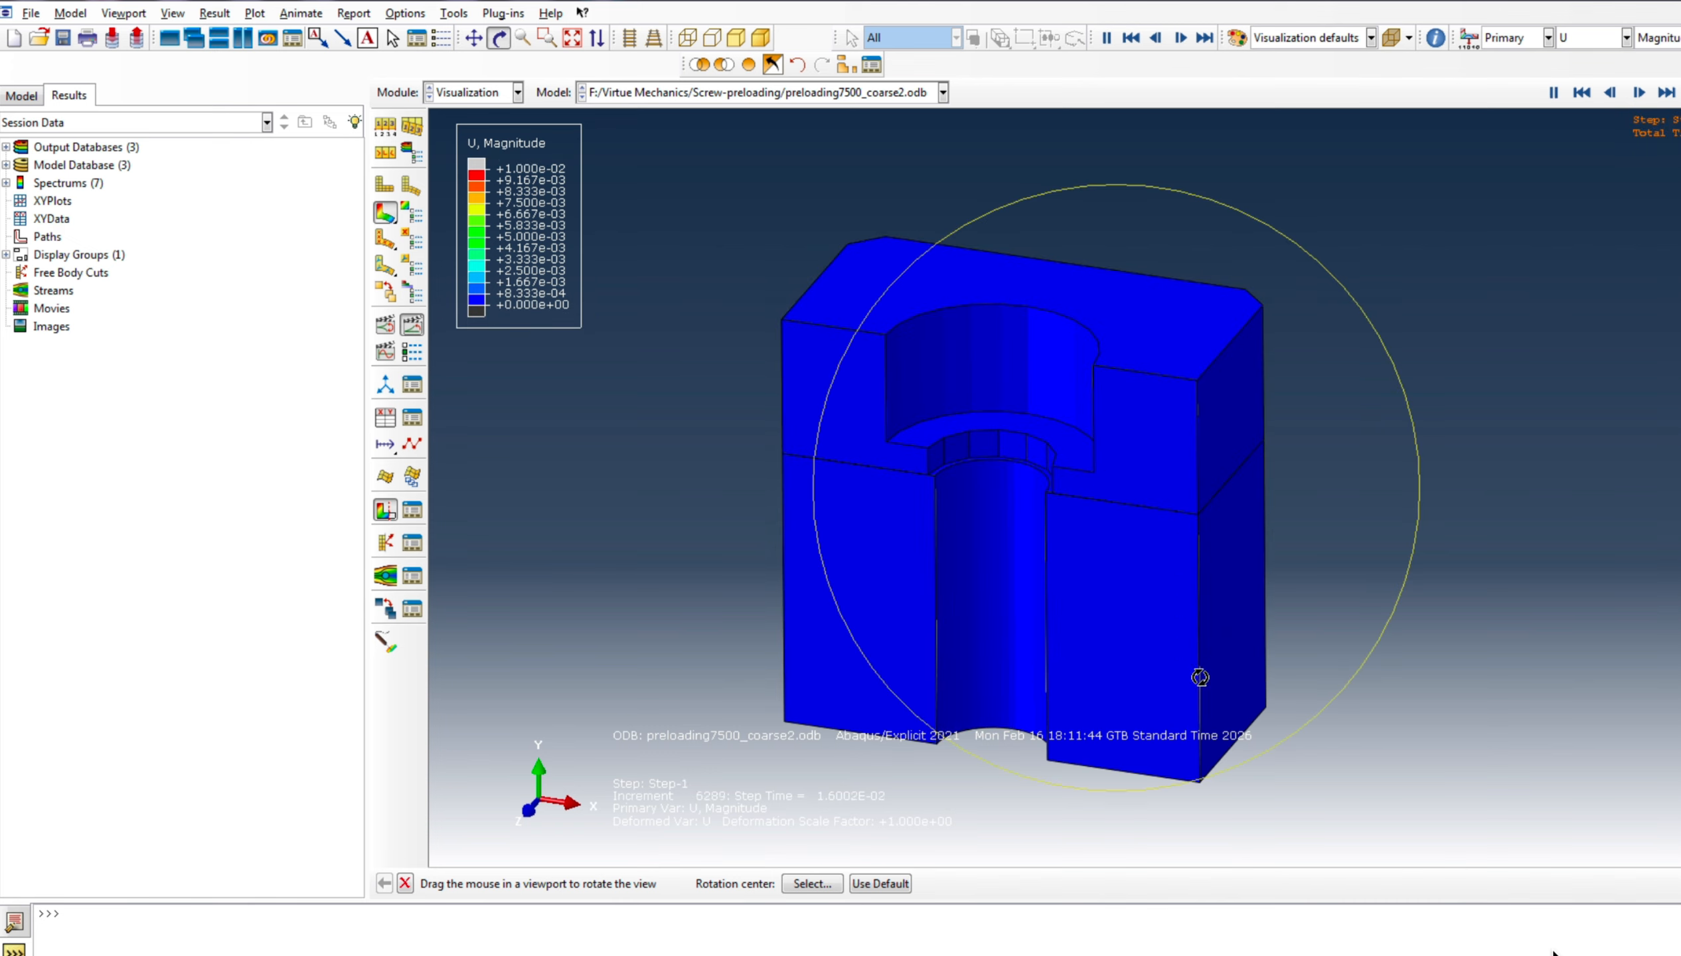
pyautogui.moveTo(1021, 587); pyautogui.dragTo(1139, 609)
pyautogui.moveTo(1281, 287); pyautogui.dragTo(1177, 317)
pyautogui.moveTo(1070, 562); pyautogui.dragTo(1109, 497)
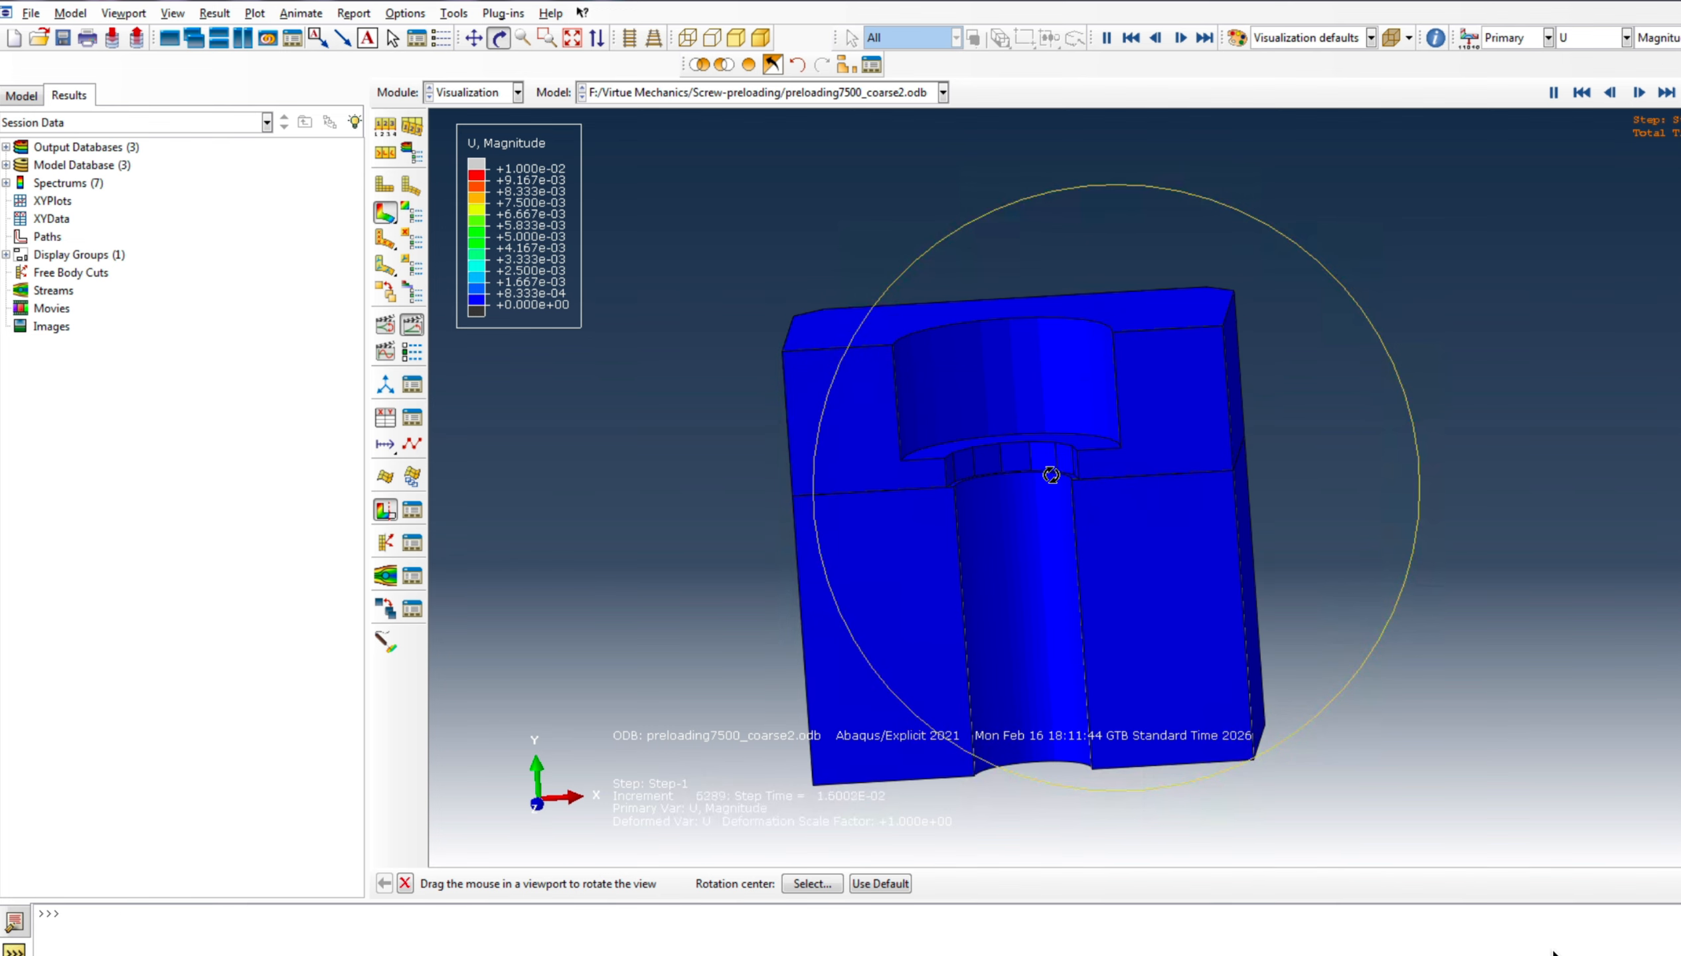
pyautogui.moveTo(841, 555); pyautogui.dragTo(991, 484)
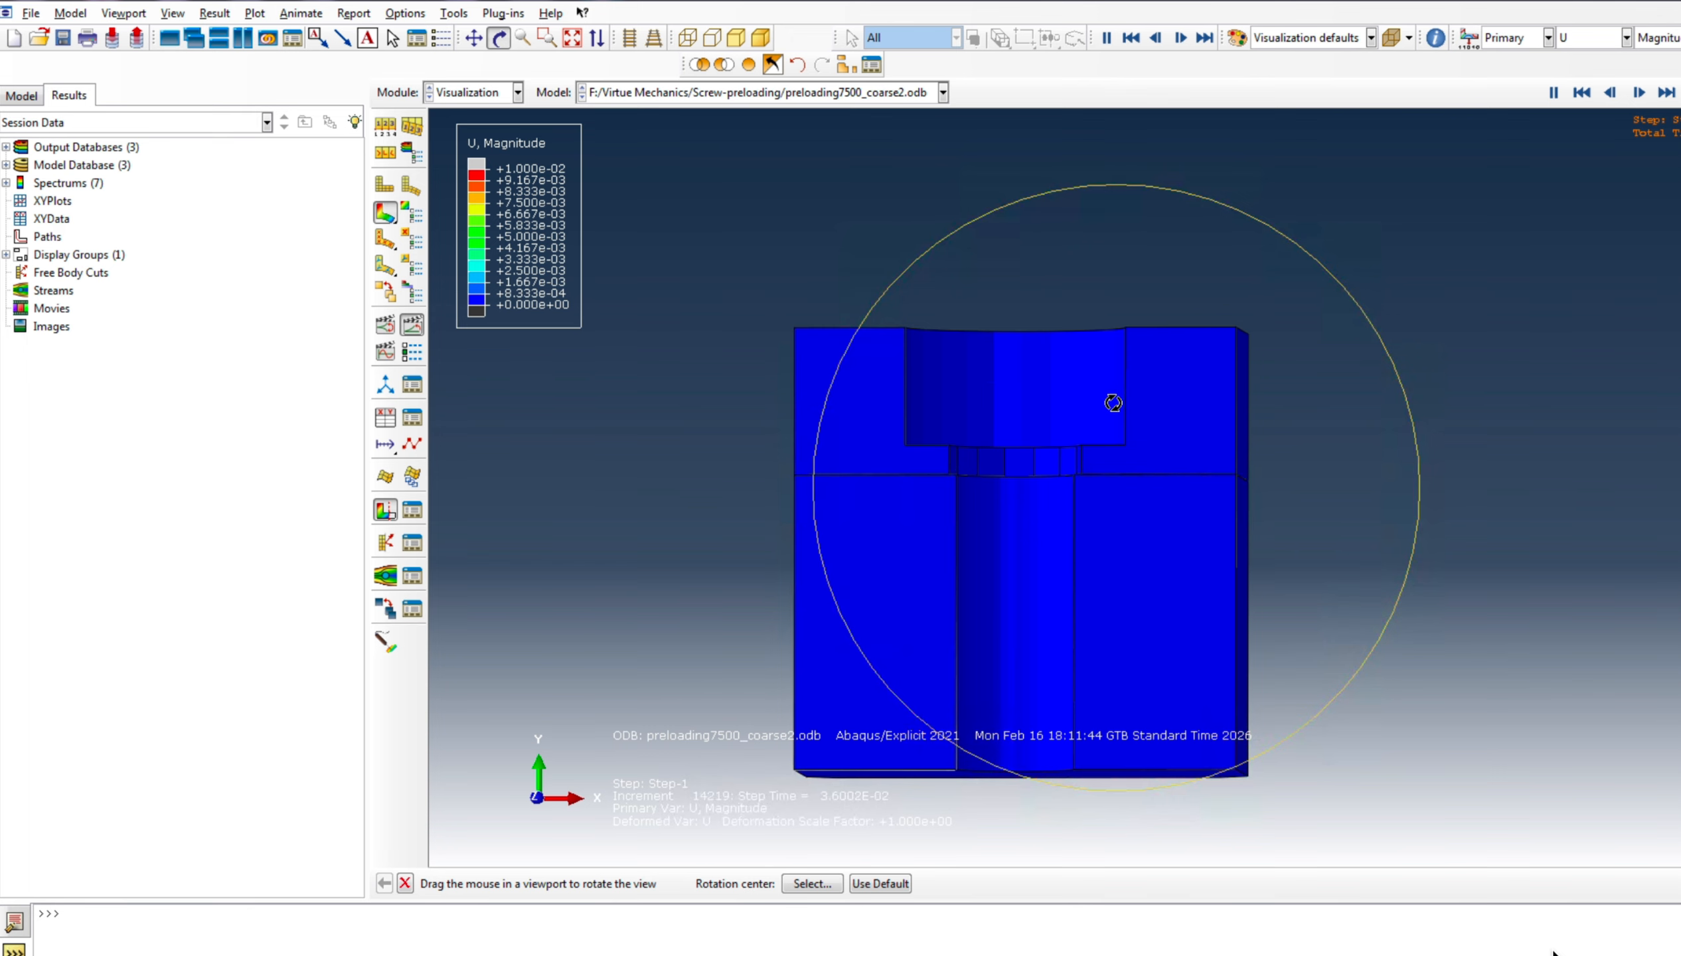
pyautogui.moveTo(1110, 402); pyautogui.dragTo(1136, 465)
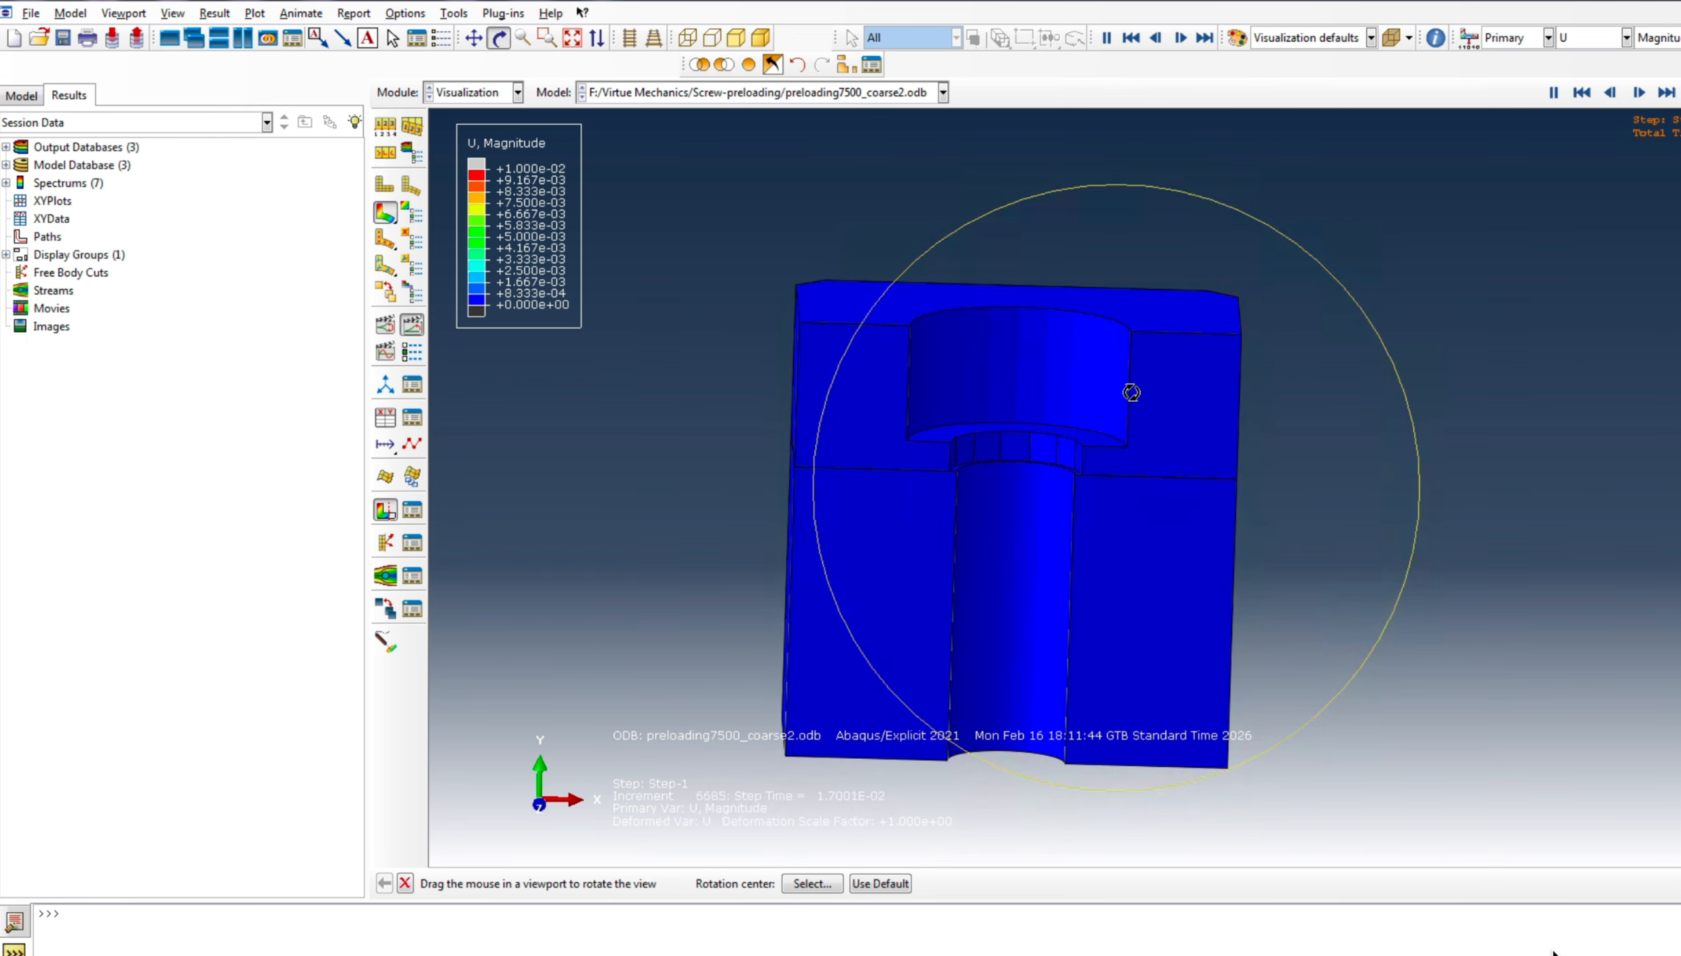
pyautogui.moveTo(1130, 390); pyautogui.dragTo(1169, 557)
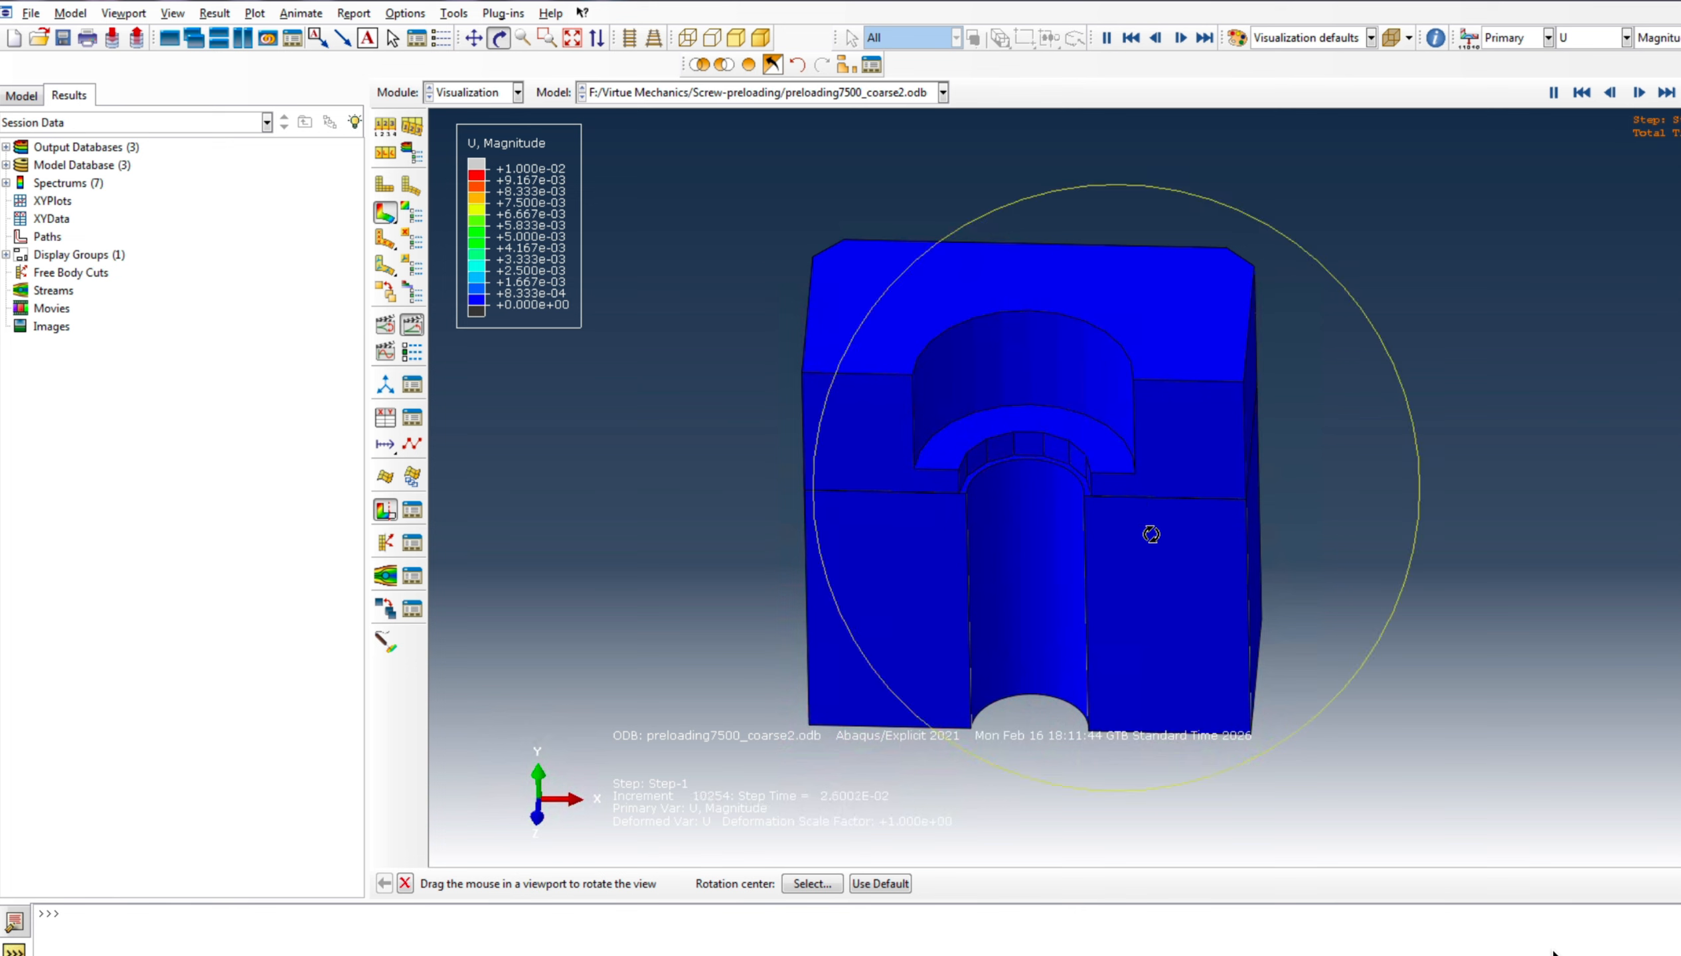
pyautogui.moveTo(1059, 515); pyautogui.dragTo(1065, 436)
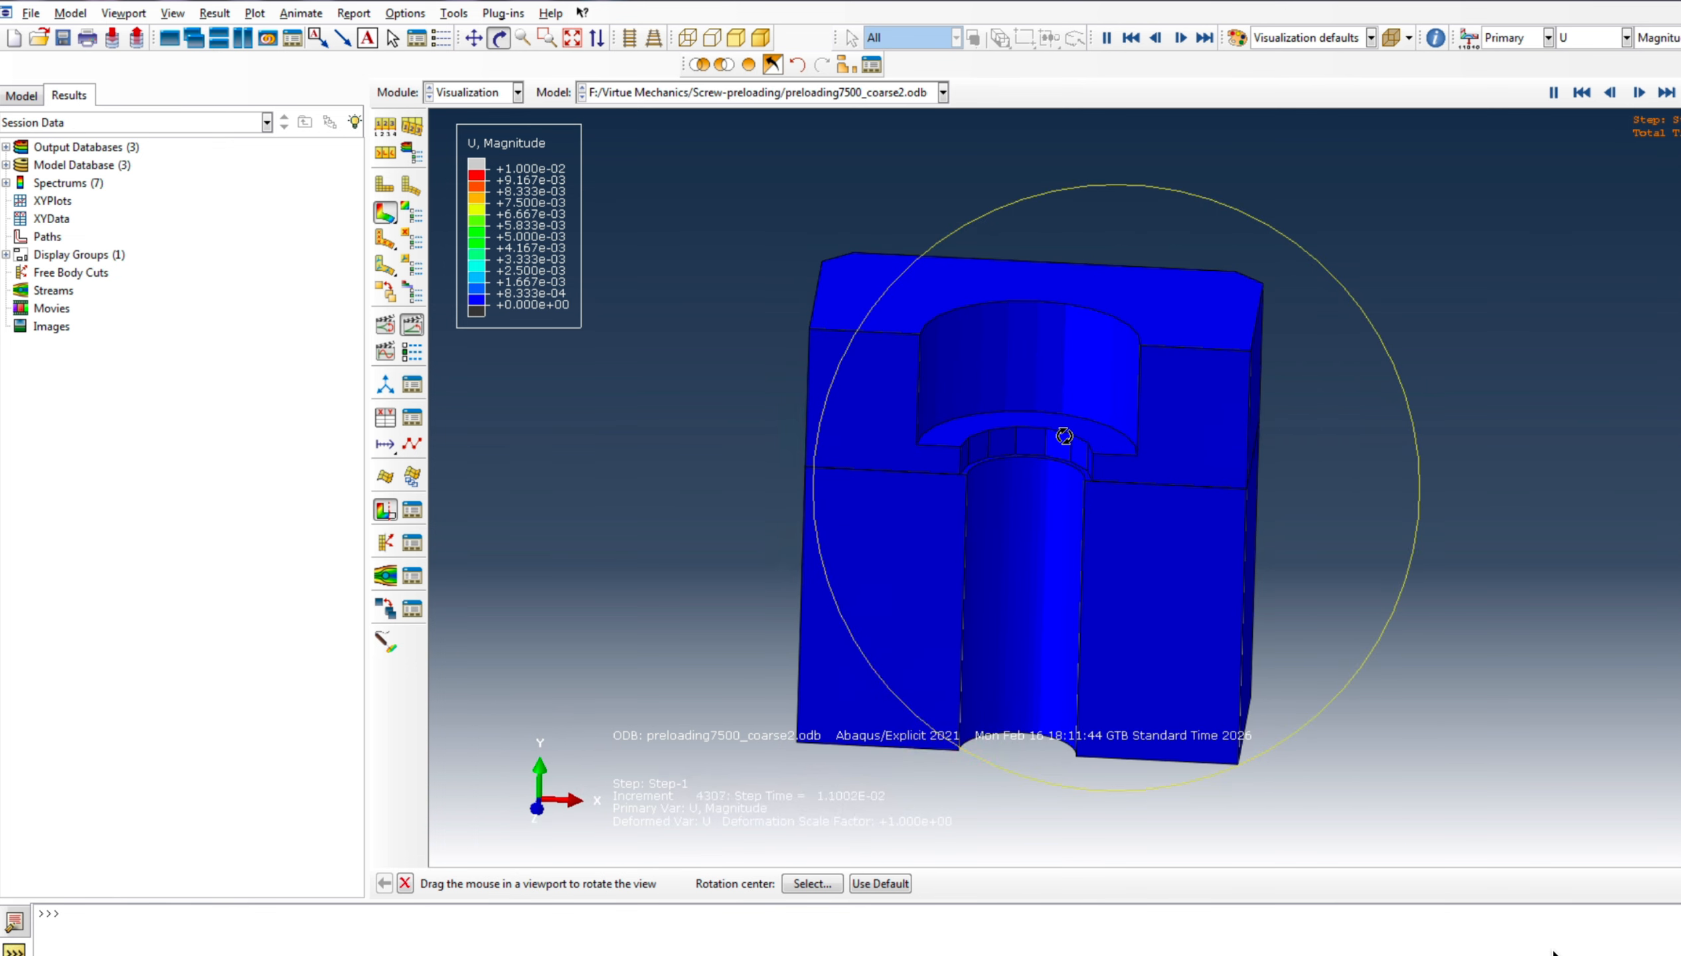